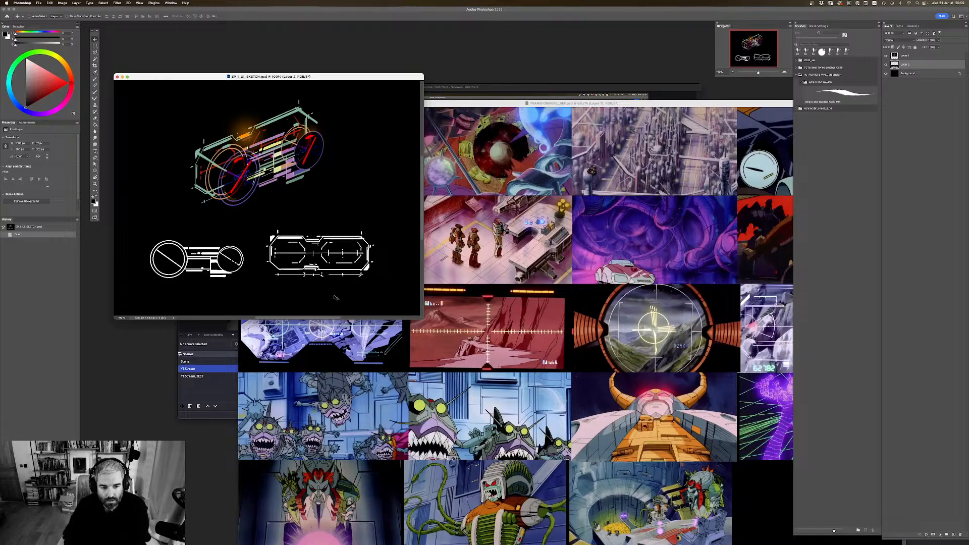
Step: Minimize the OBS window and show the EP_1_UI_SKETCH.psd drawing enlarged in full-screen mode in Photoshop
left_click(223, 413)
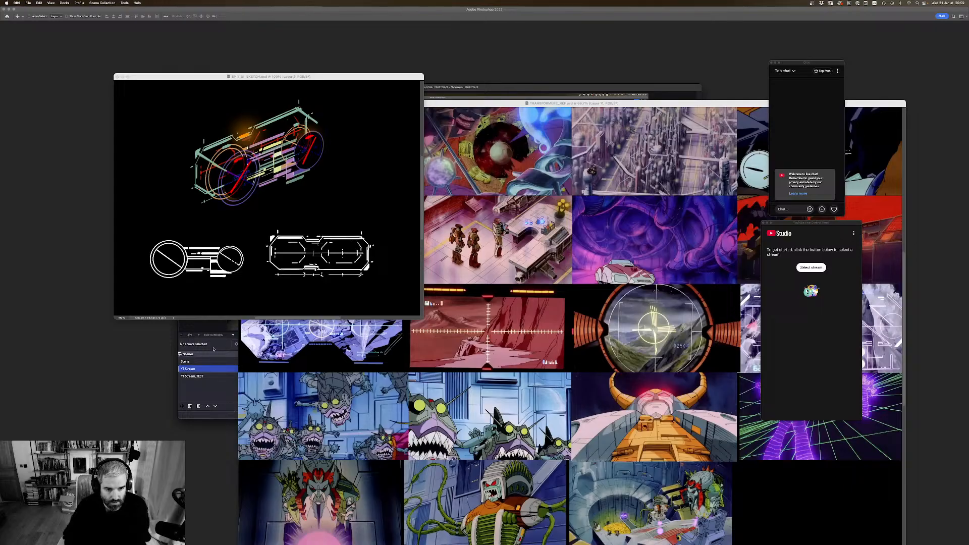
key("super+Tab")
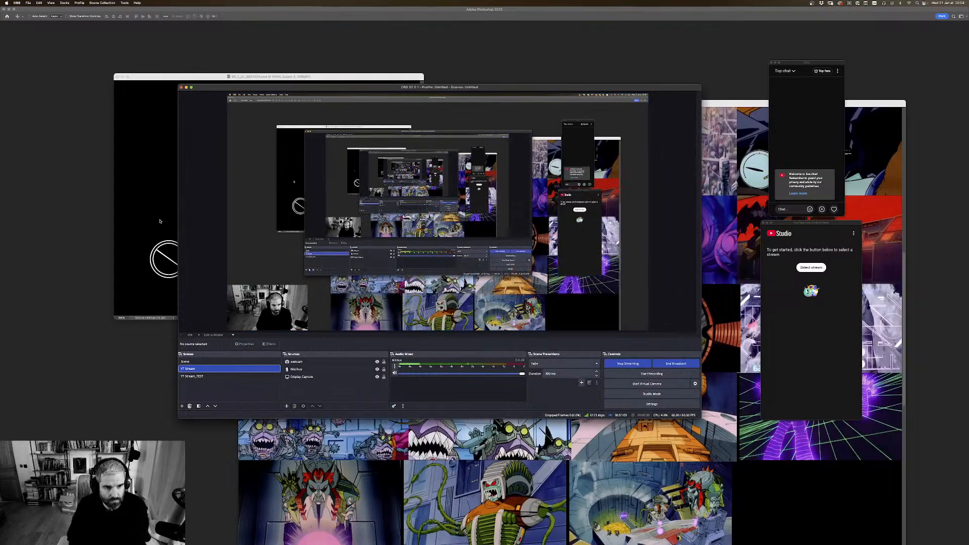
left_click(186, 87)
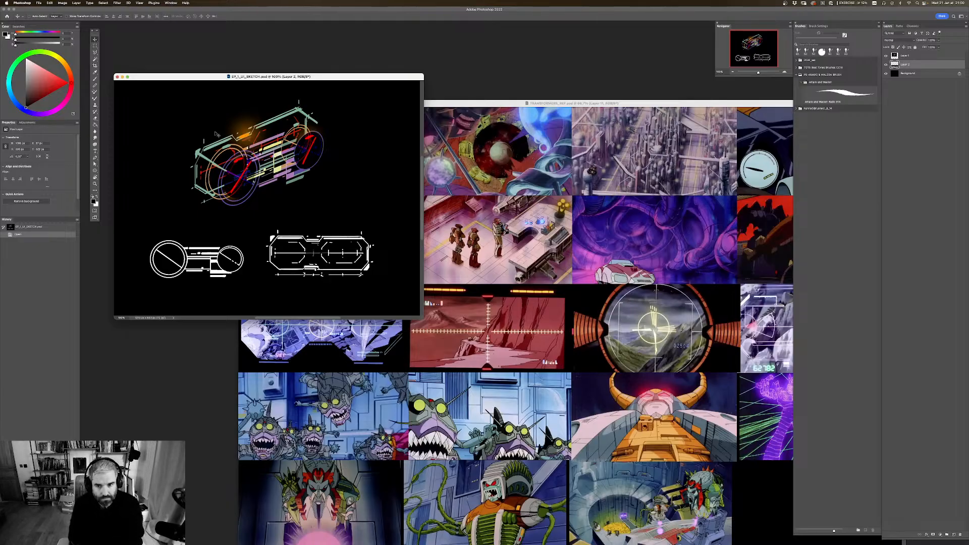
key("f")
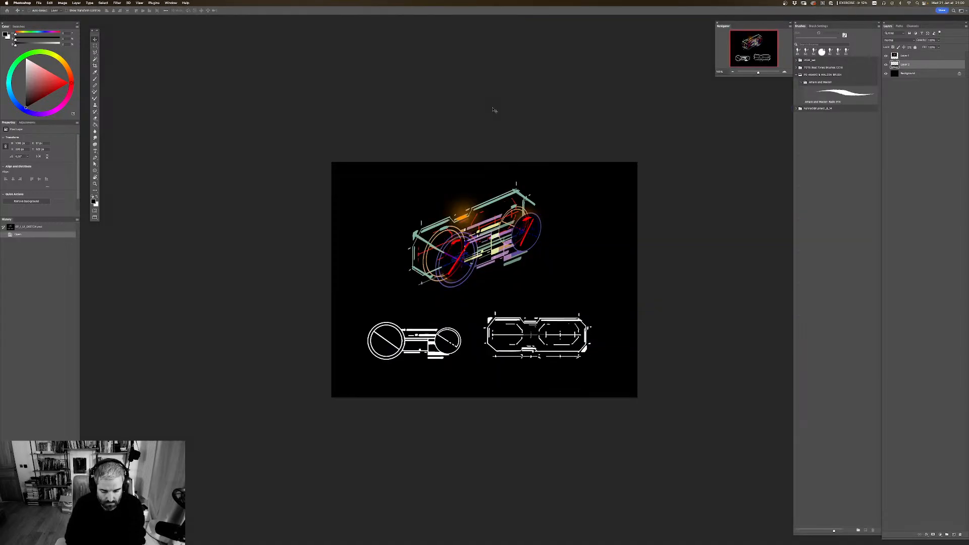
key("super+equal")
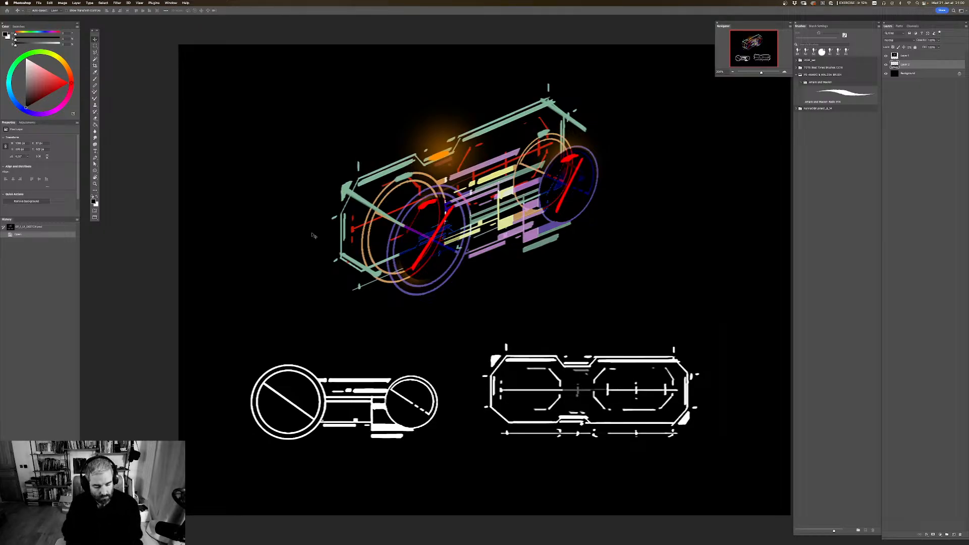
Step: Flip the canvas horizontally back and forth to check the vehicle sketch in mirrored and original orientation
key("super+f")
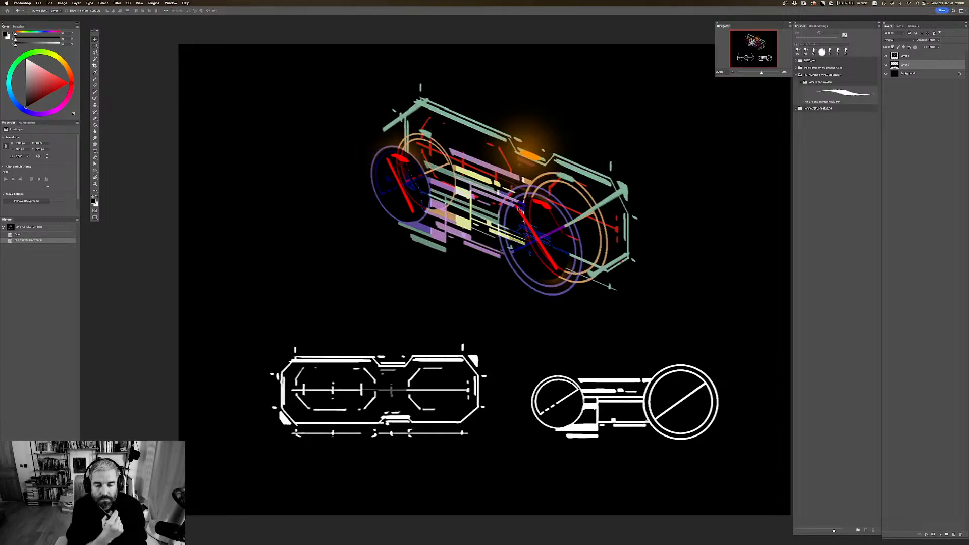
key("super+f")
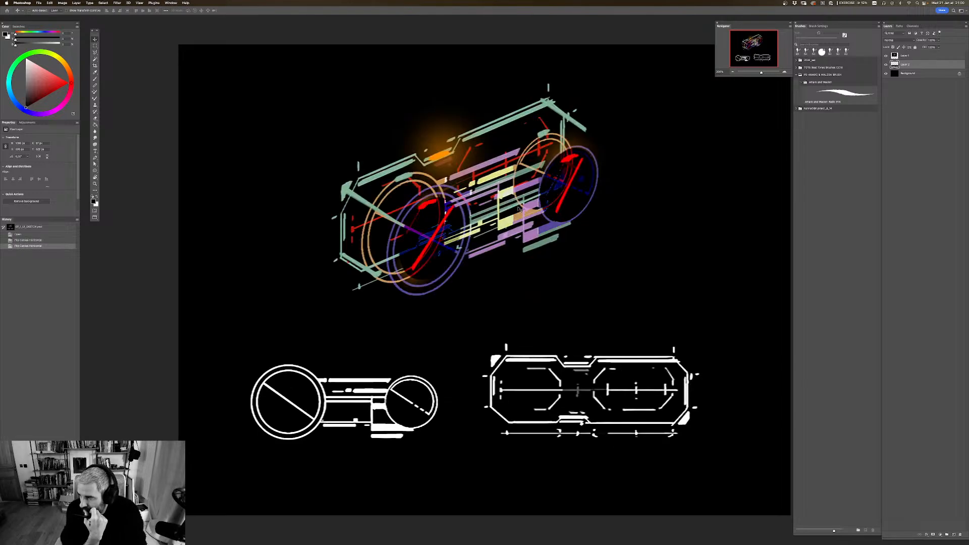
key("super+f")
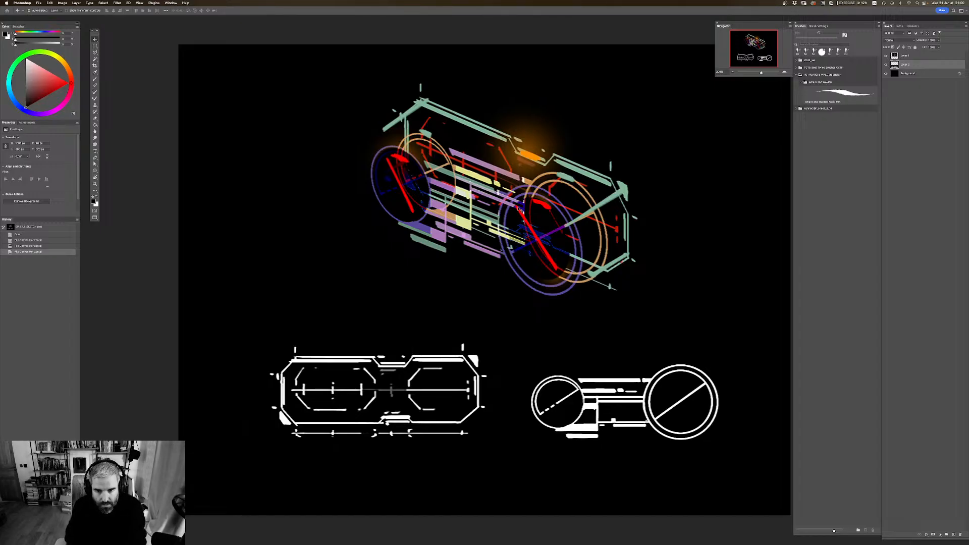
key("super+plus")
key("super+minus")
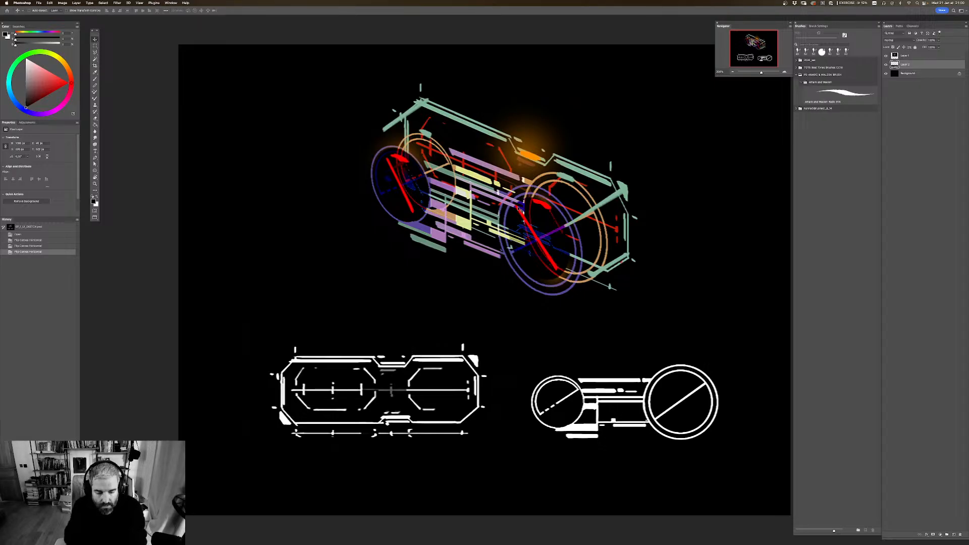
key("shift+h")
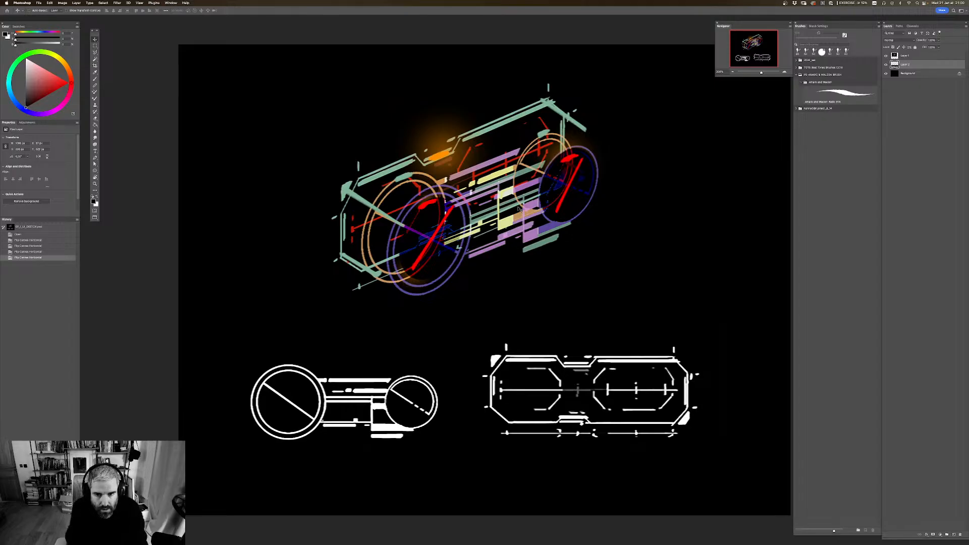
key("shift+h")
key("shift+h")
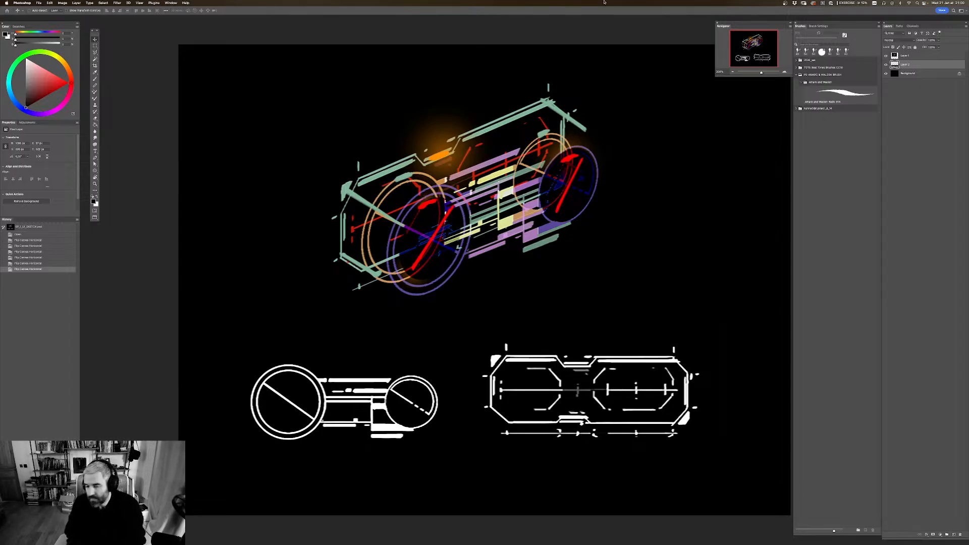
Step: Switch to Illustrator and create a new document 2048 px wide and 2048 px high
key("super+Tab")
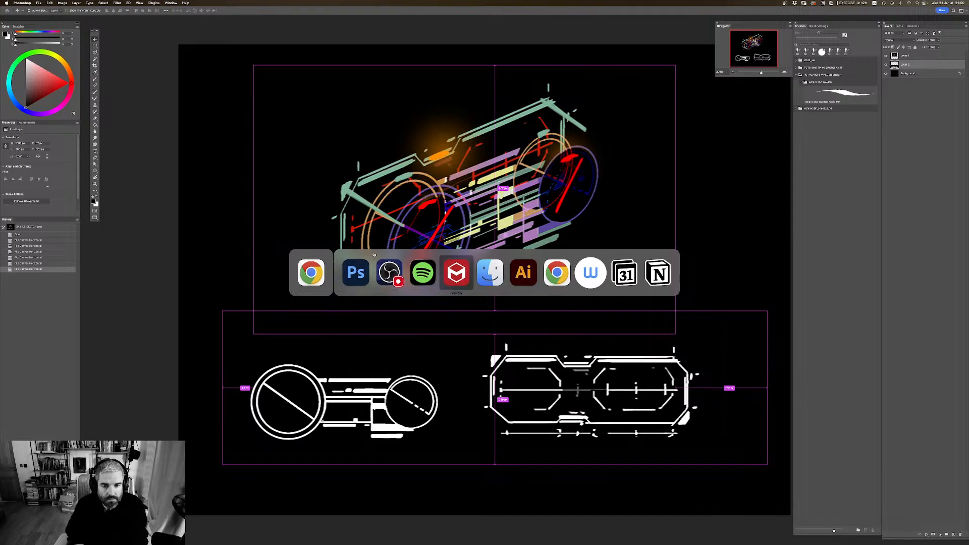
left_click(523, 272)
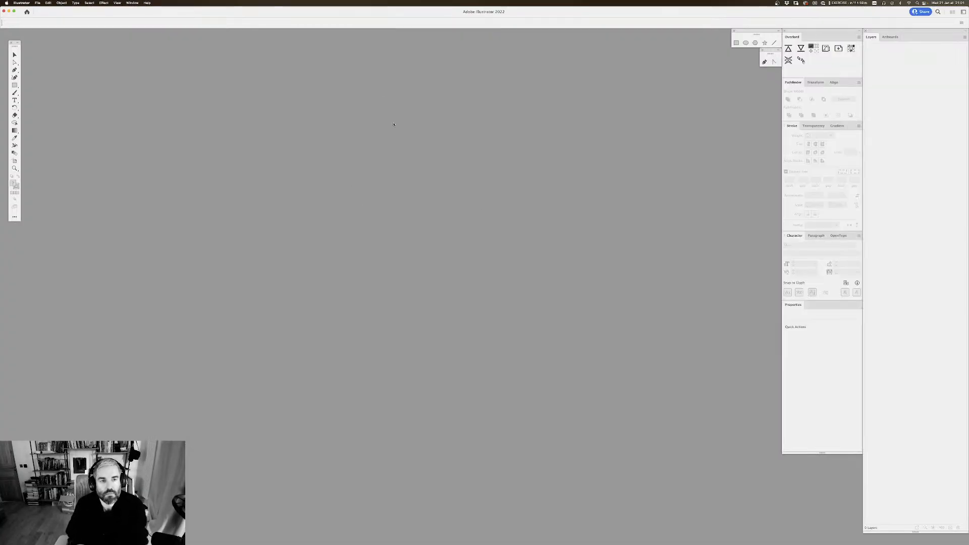
key("super+n")
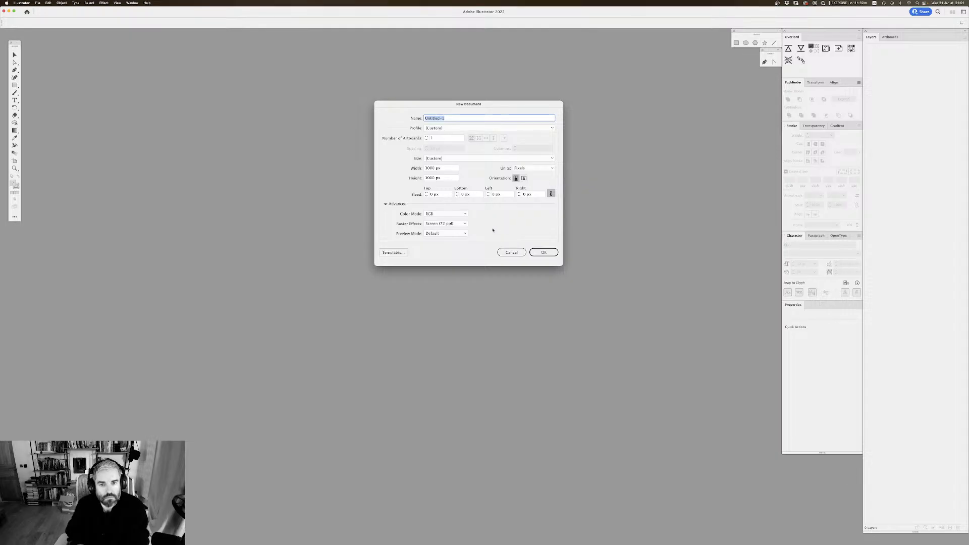
left_click(443, 168)
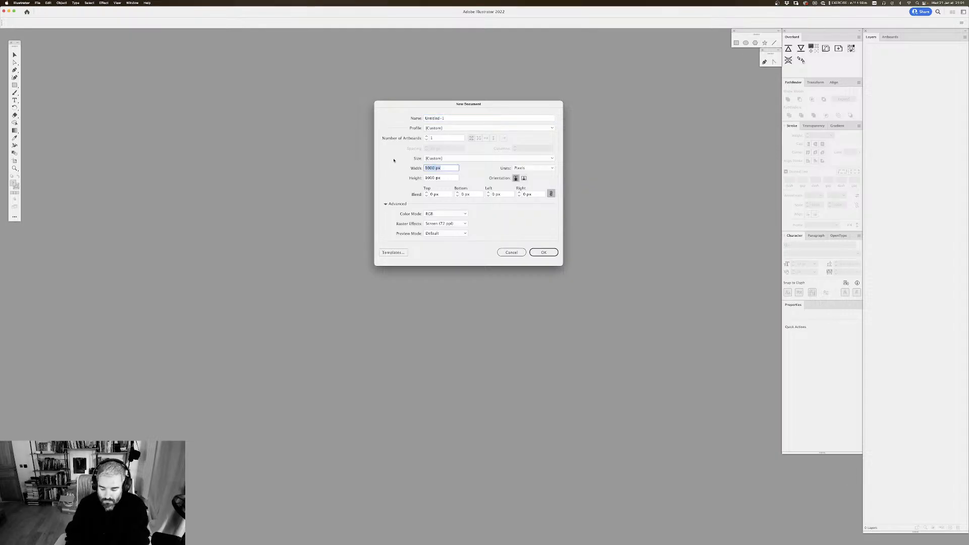
type("2048")
key("Tab")
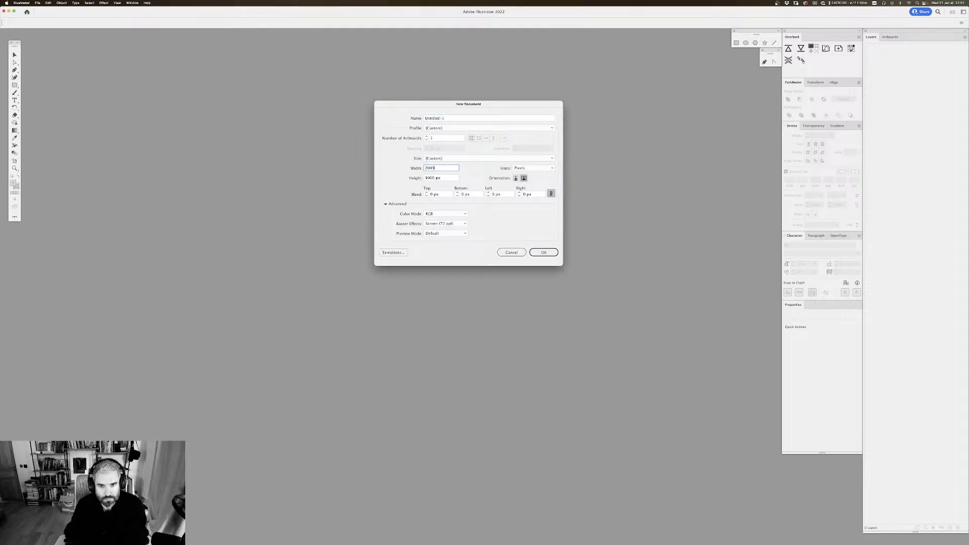
type("2049")
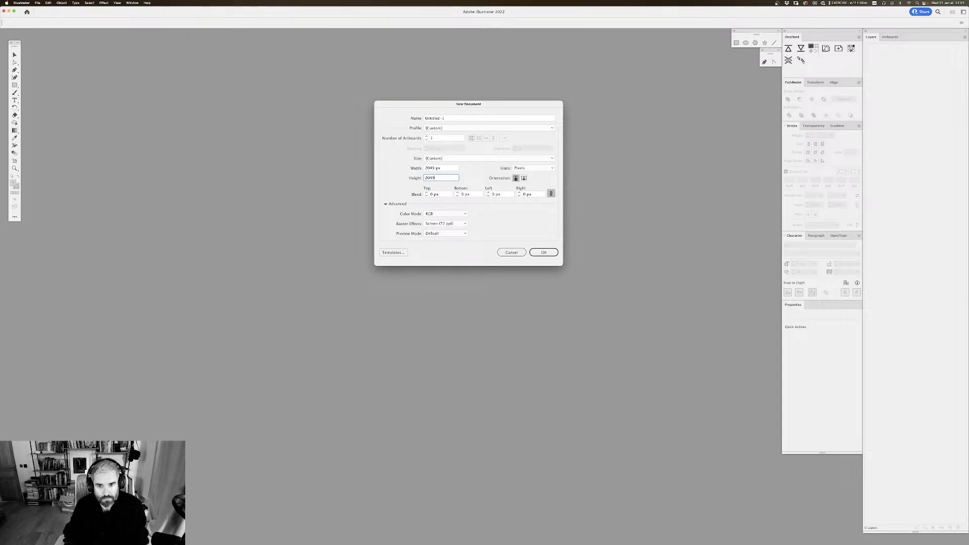
key("Tab")
key("Return")
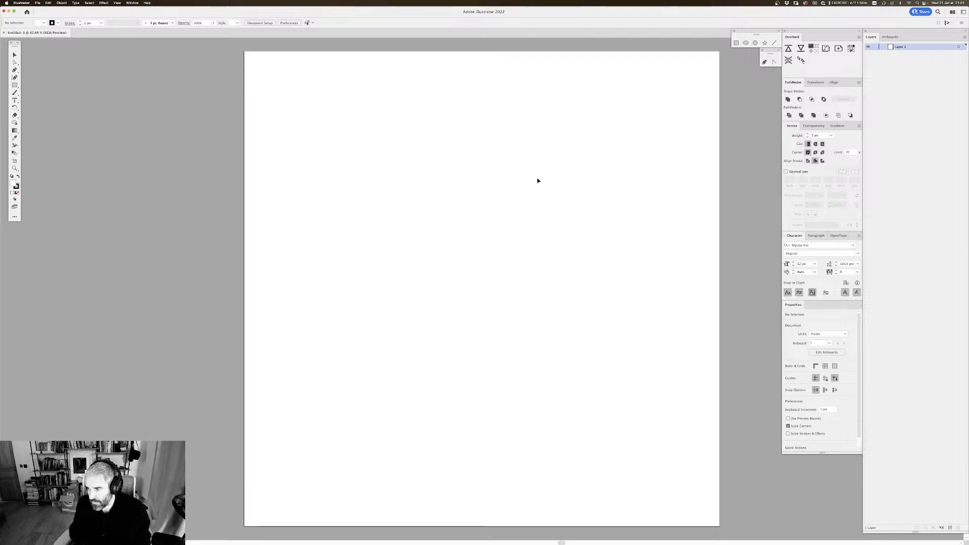
Step: Open EP_1_UI_SKETCH.psd from the EP_1 folder of the ART STREAMS project, converting its layers to objects
left_click(38, 3)
left_click(43, 22)
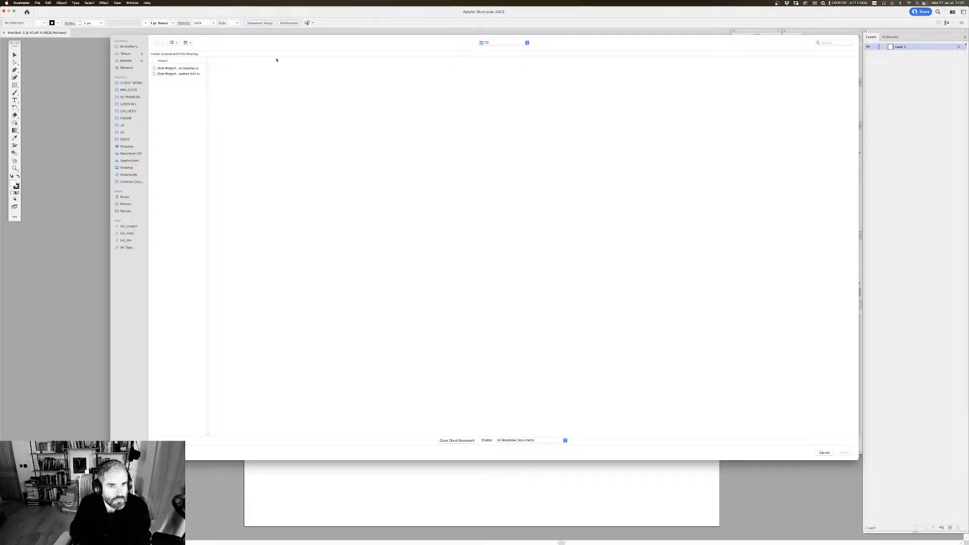
left_click(130, 90)
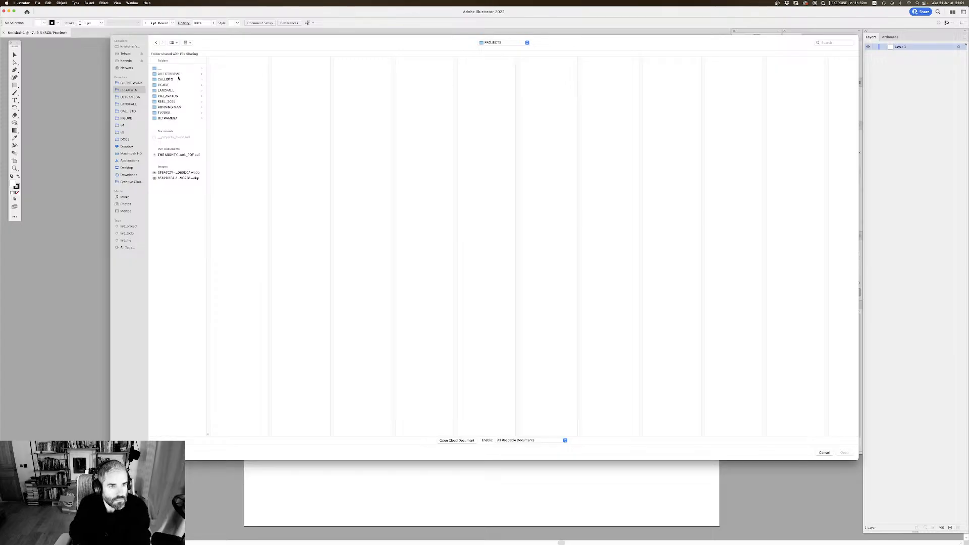
left_click(170, 74)
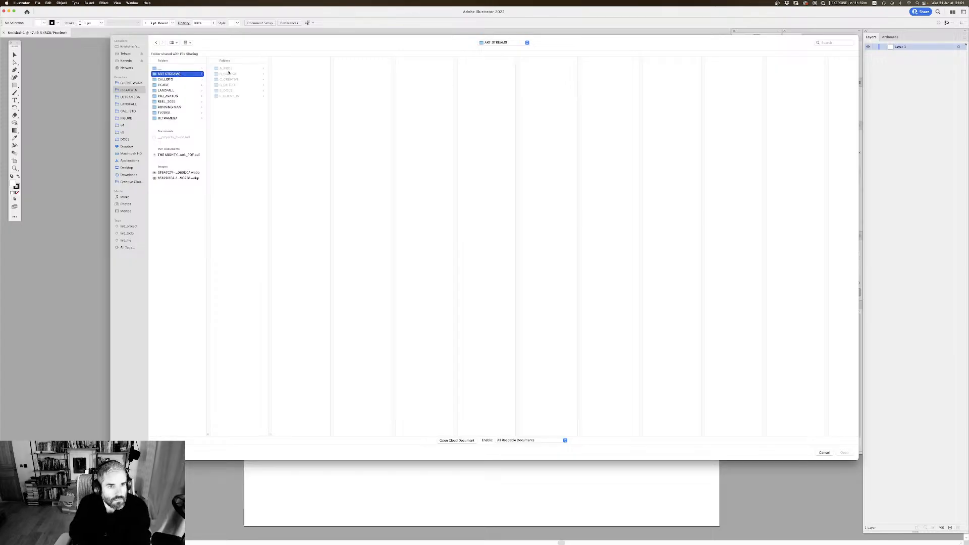
left_click(227, 68)
left_click(305, 91)
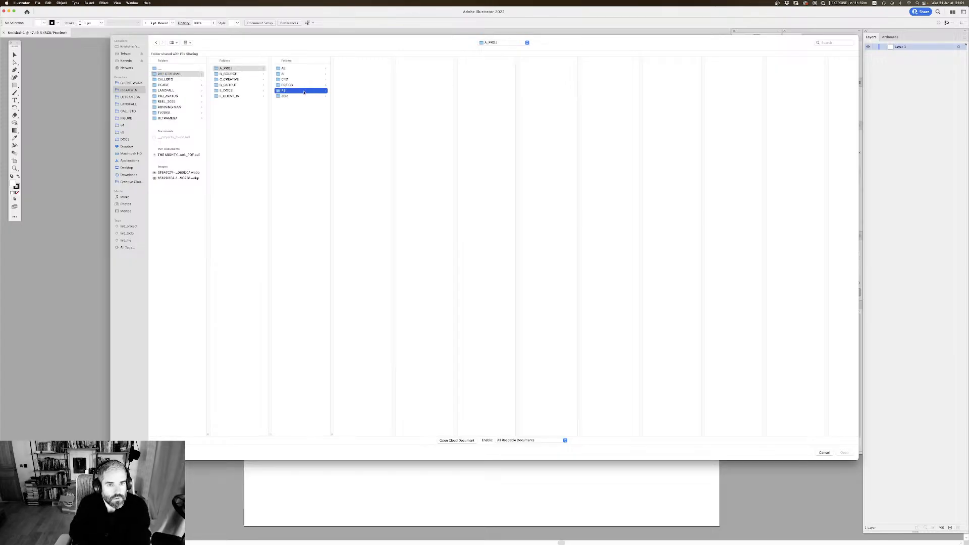
left_click(363, 68)
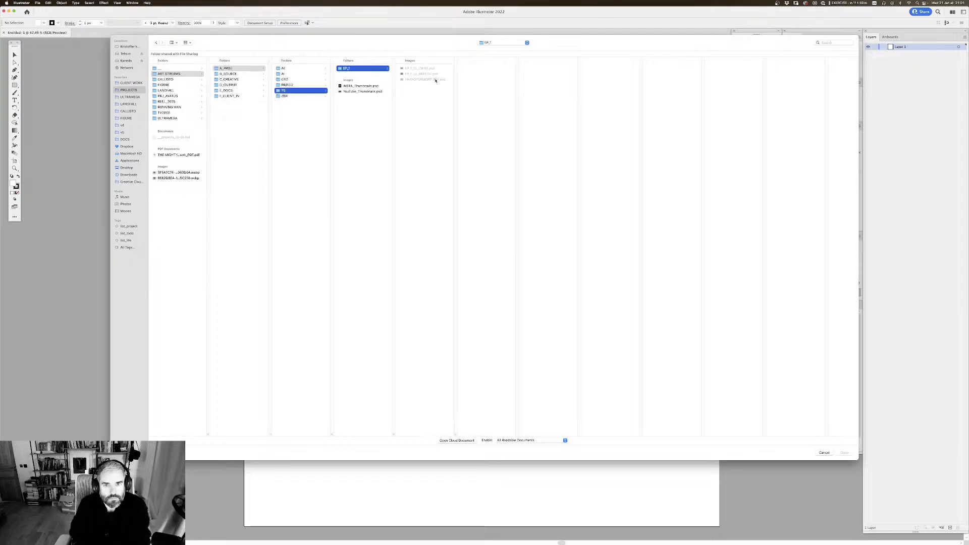
left_click(438, 69)
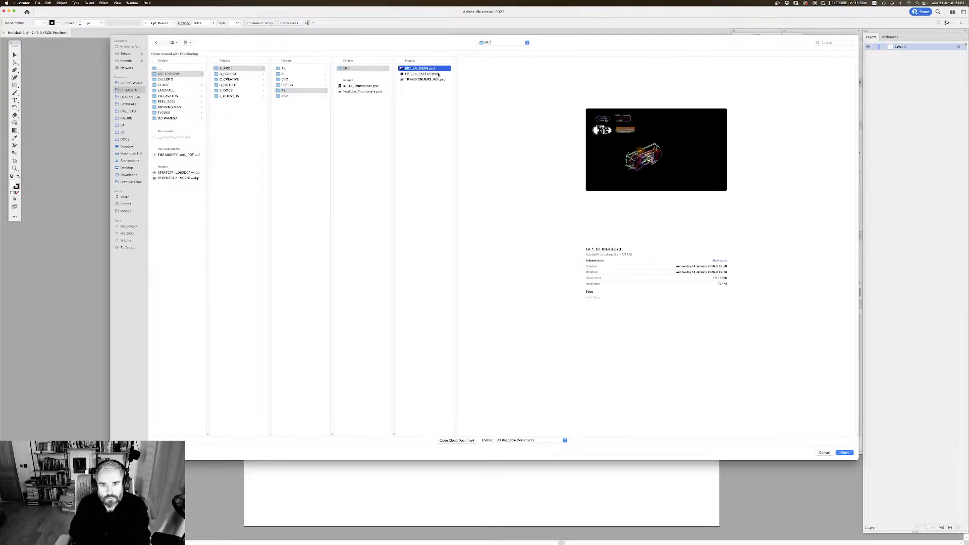
left_click(438, 74)
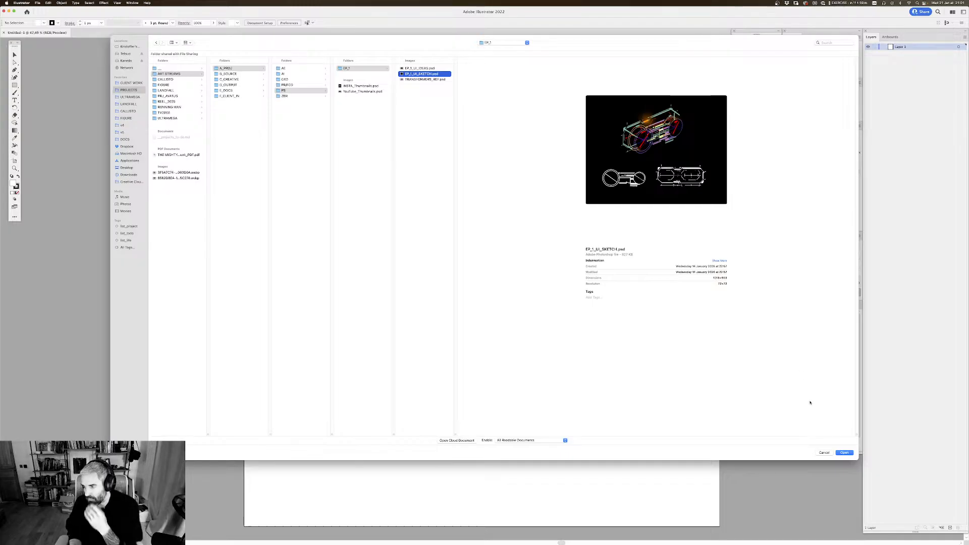
left_click(845, 452)
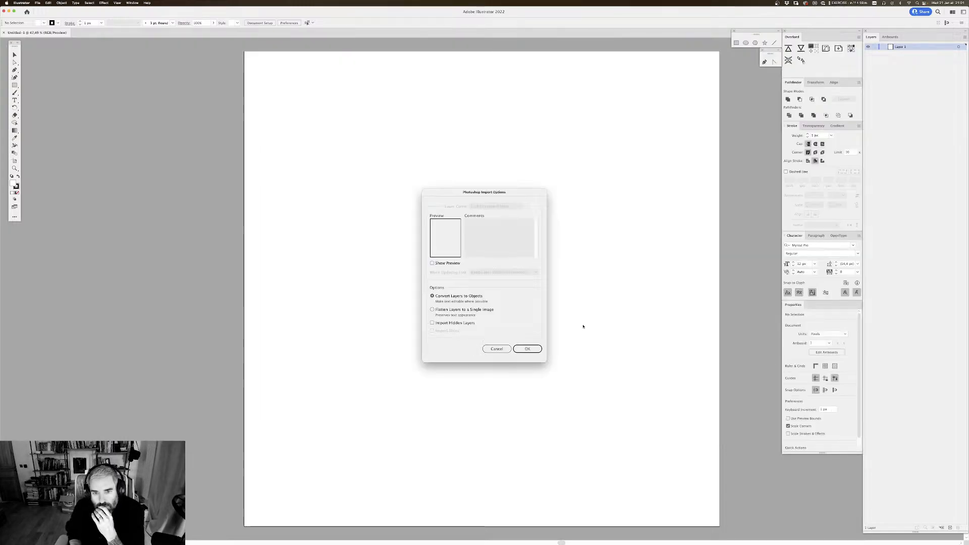
left_click(527, 349)
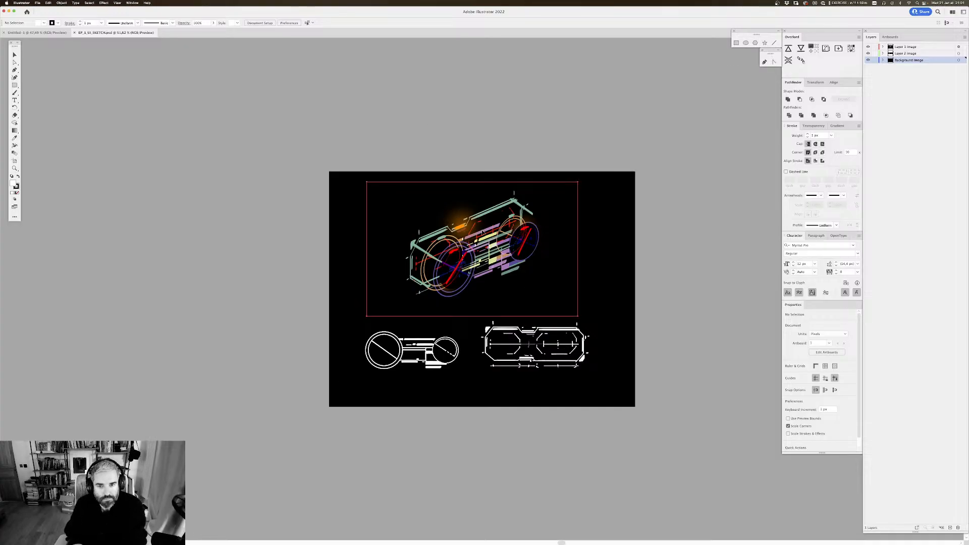
Step: Copy the coloured vehicle sketch and the white line drawings from the imported file into the blank document
left_click(491, 229)
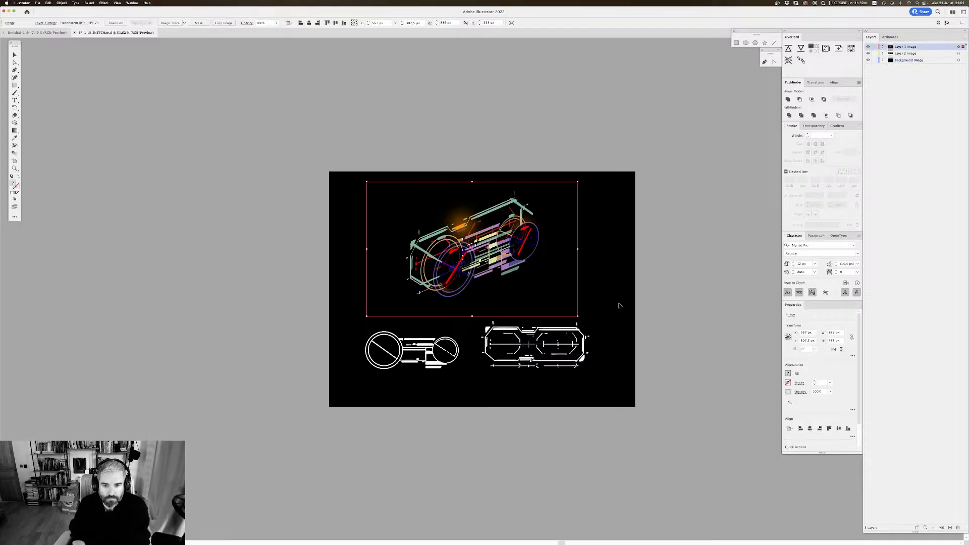
left_click(571, 338)
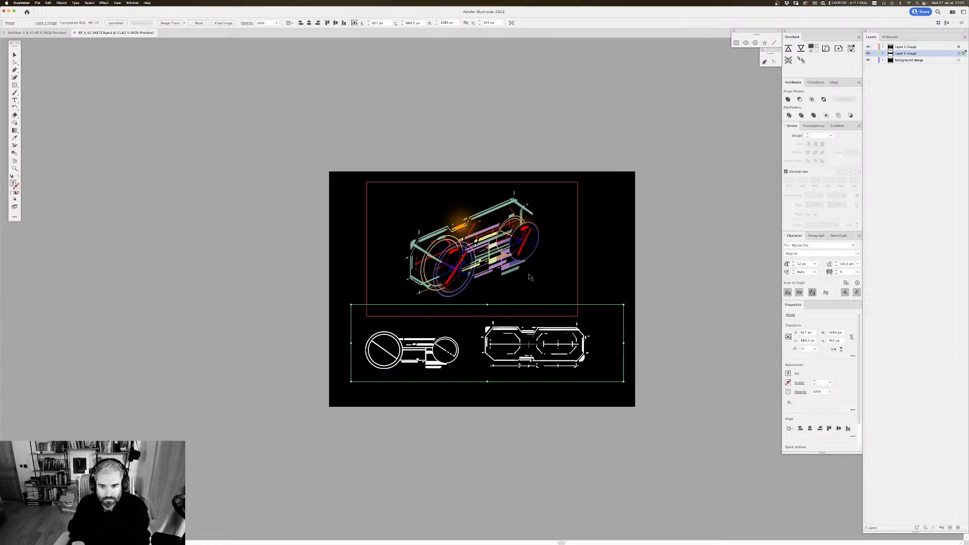
left_click(37, 32)
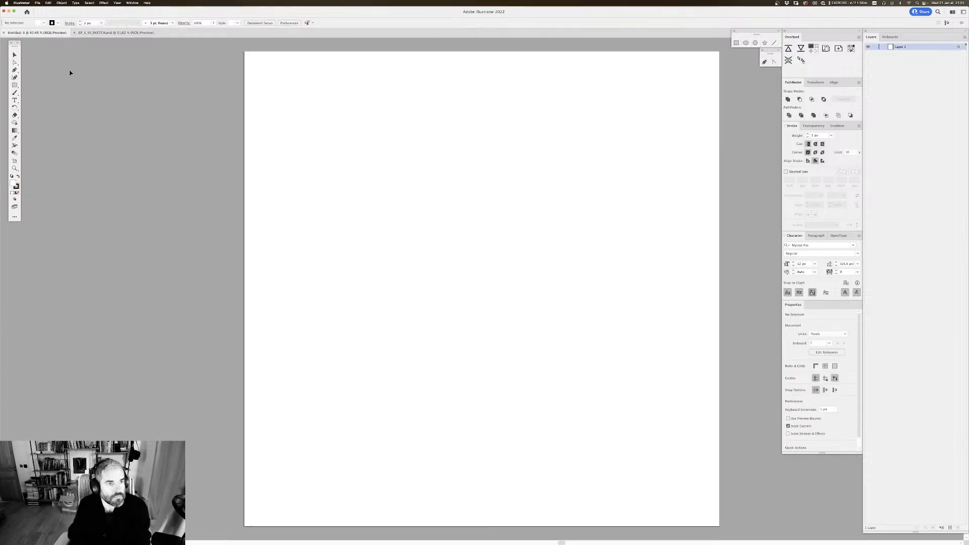
key("super+v")
Step: Move the pasted sketches off the artboard's left side, with the white line drawings separated below the coloured vehicle
left_click_drag(447, 269, 165, 222)
left_click_drag(294, 236, 482, 262)
left_click_drag(394, 216, 309, 145)
left_click_drag(458, 184, 458, 199)
left_click(408, 222)
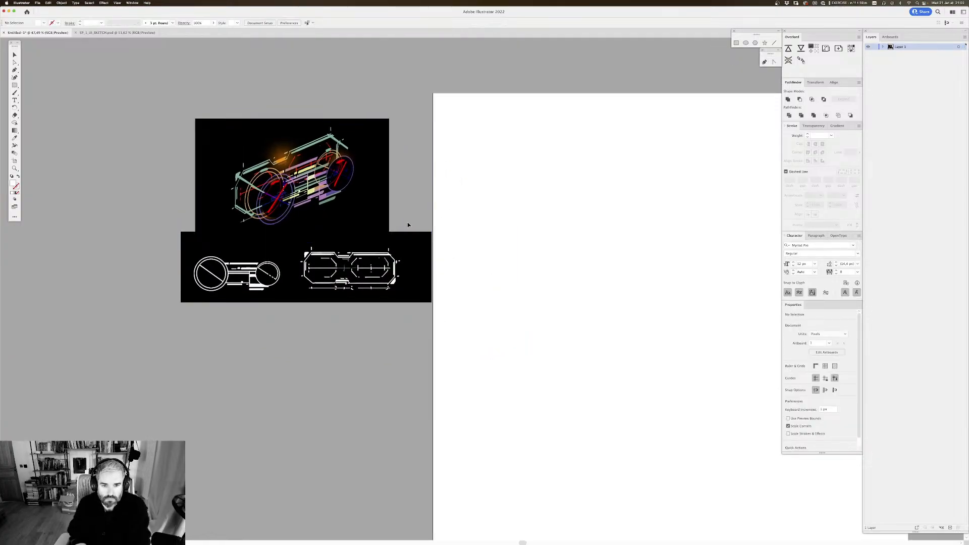
left_click_drag(410, 261, 399, 293)
left_click_drag(521, 294, 357, 243)
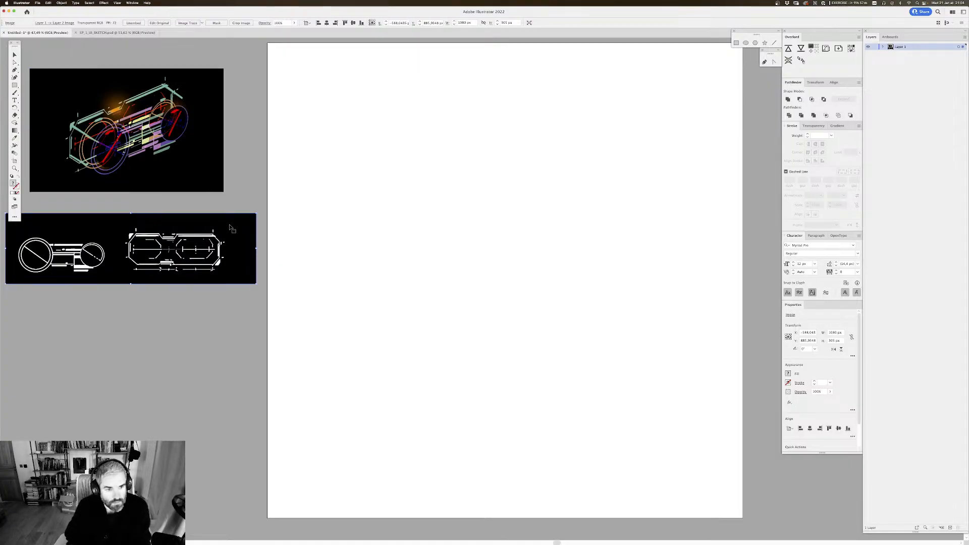
Step: Rename the layer holding the sketches as ref
scroll(436, 187, "left", 2)
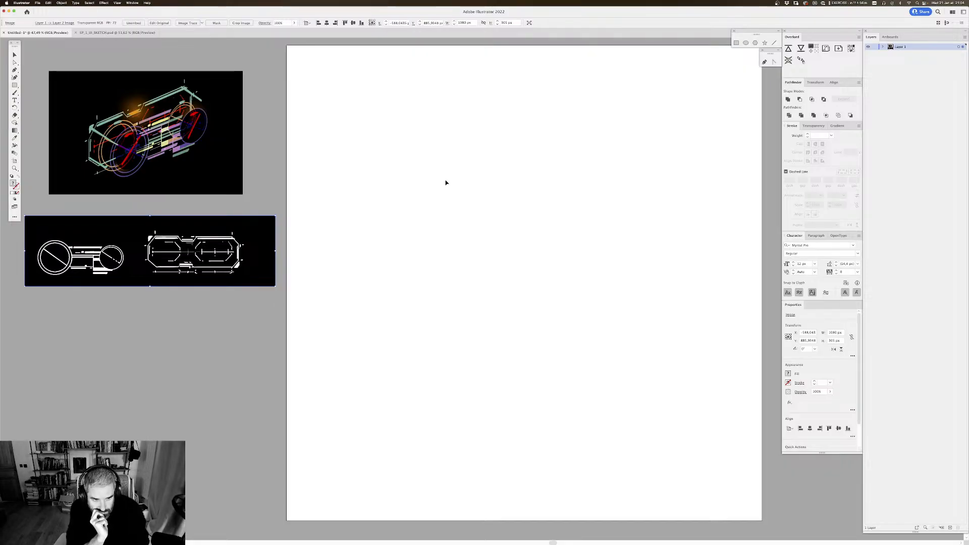
double_click(899, 47)
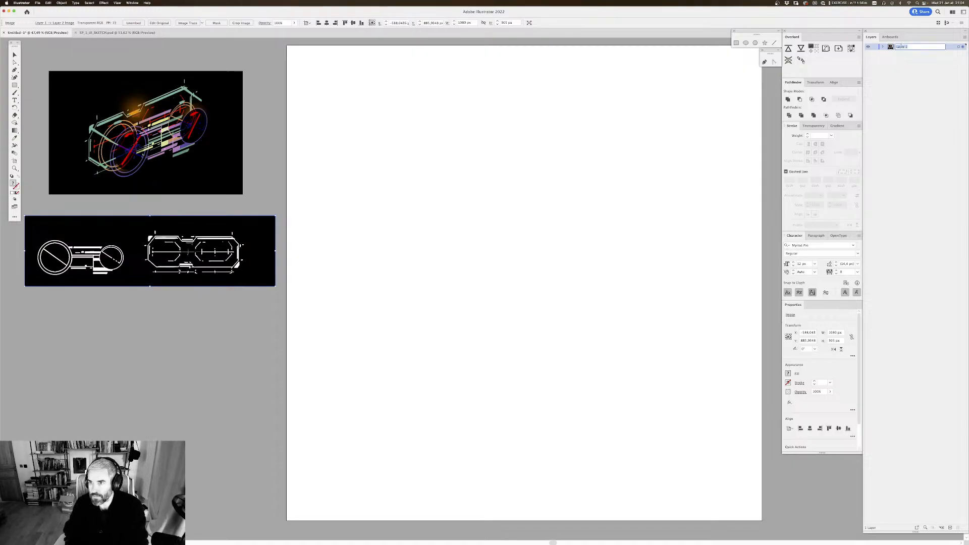
type("ref")
key("Return")
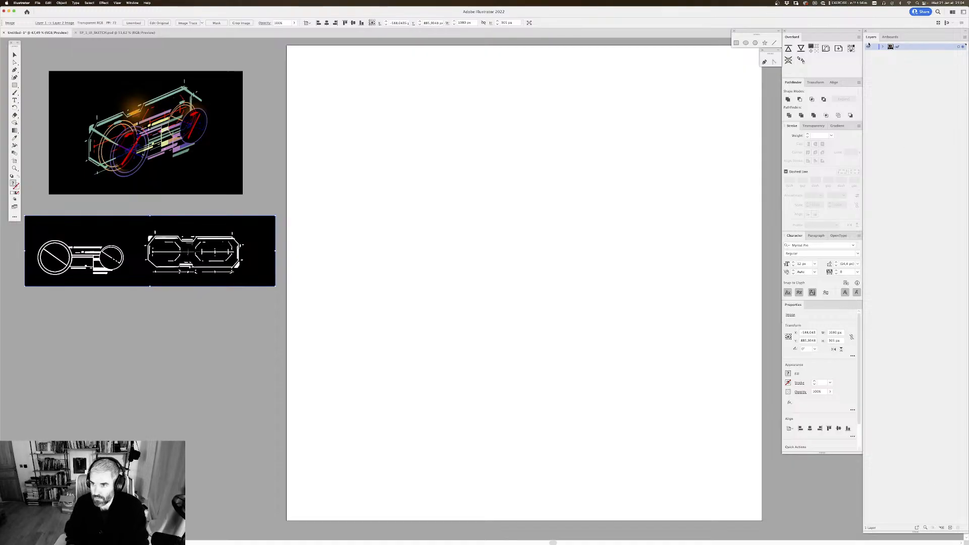
Step: Lock the ref layer and add a new layer above it named BG
left_click(875, 46)
left_click(949, 527)
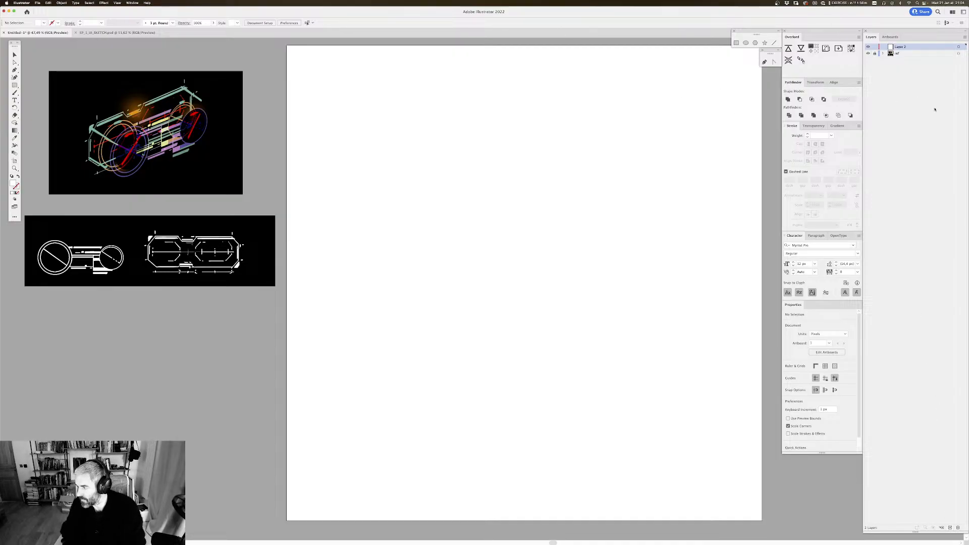
double_click(900, 47)
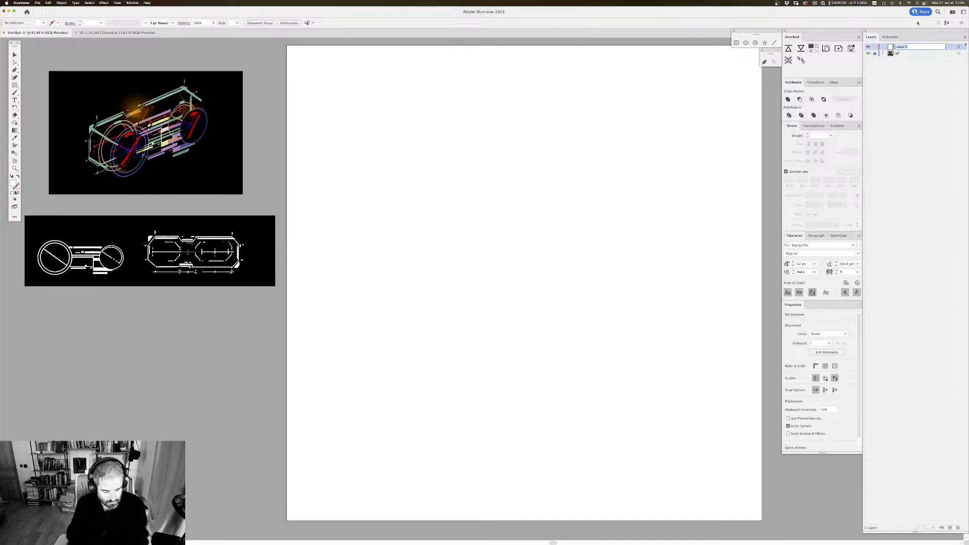
key("Caps_Lock")
type("S")
type("G")
key("Return")
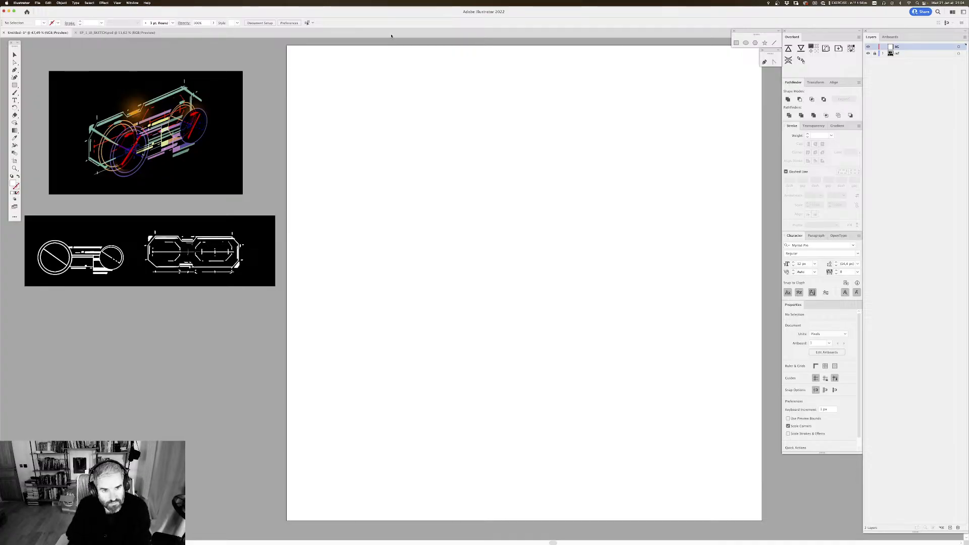
Step: Set the fill colour to black, hex 000000
left_click_drag(353, 124, 356, 128)
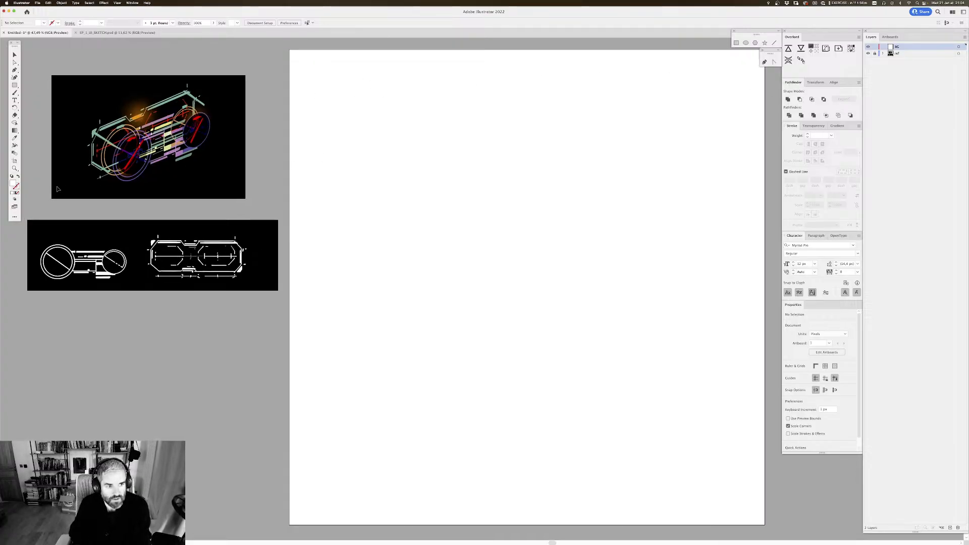
double_click(15, 186)
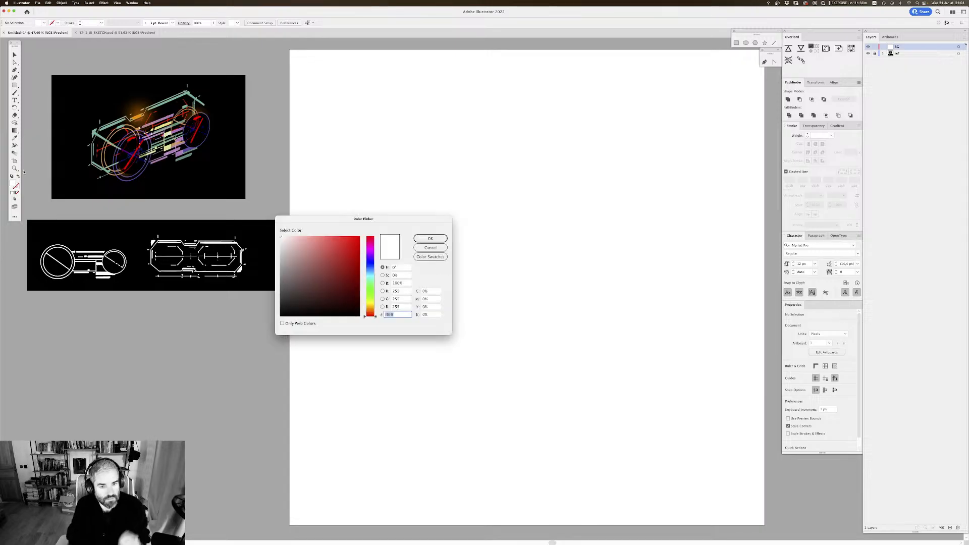
left_click(286, 312)
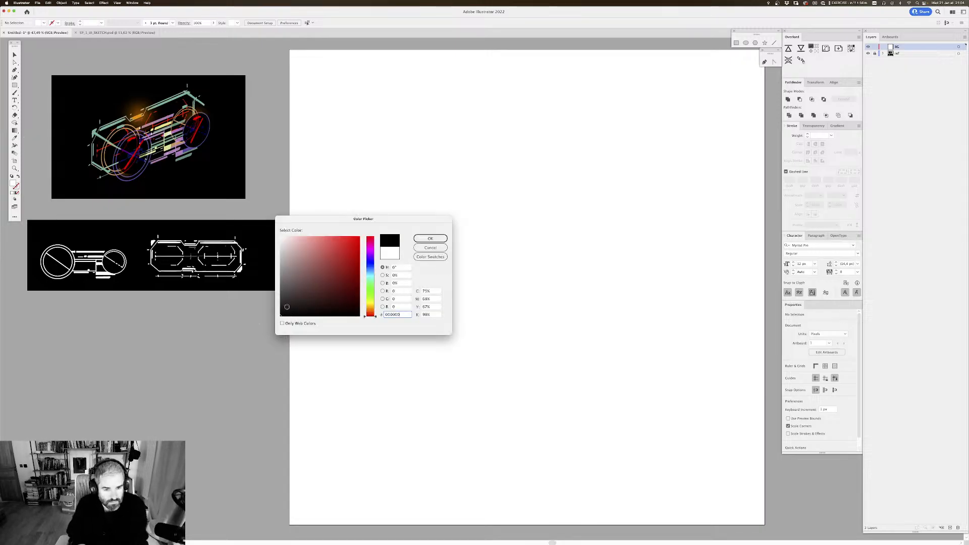
key("Escape")
left_click(284, 313)
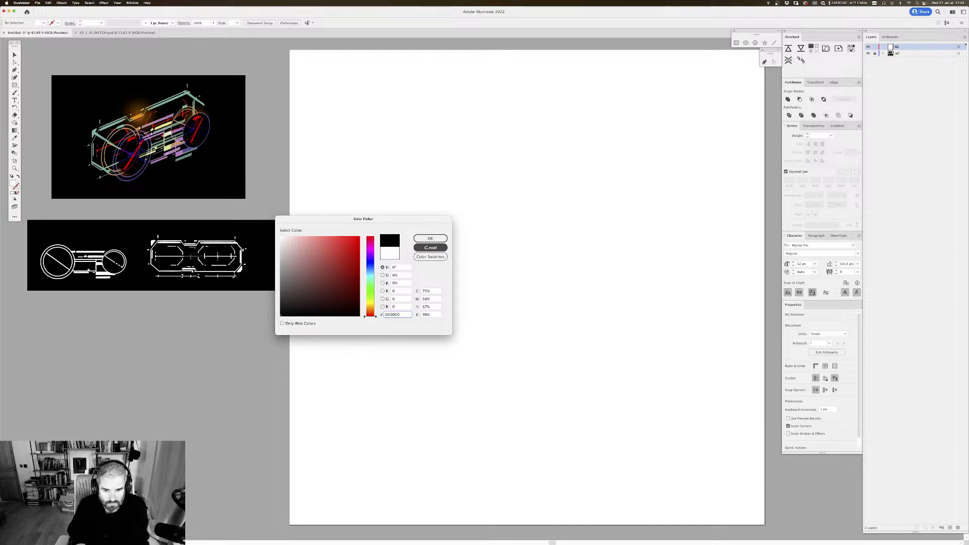
left_click(430, 238)
Step: Draw a black rectangle covering the whole artboard on the BG layer
left_click_drag(497, 183, 487, 166)
left_click_drag(350, 76, 305, 90)
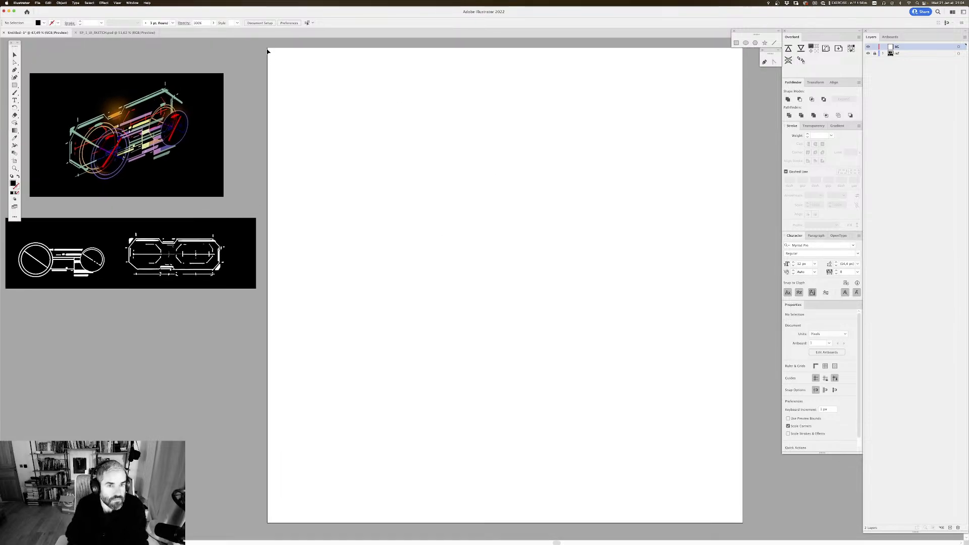
left_click(15, 85)
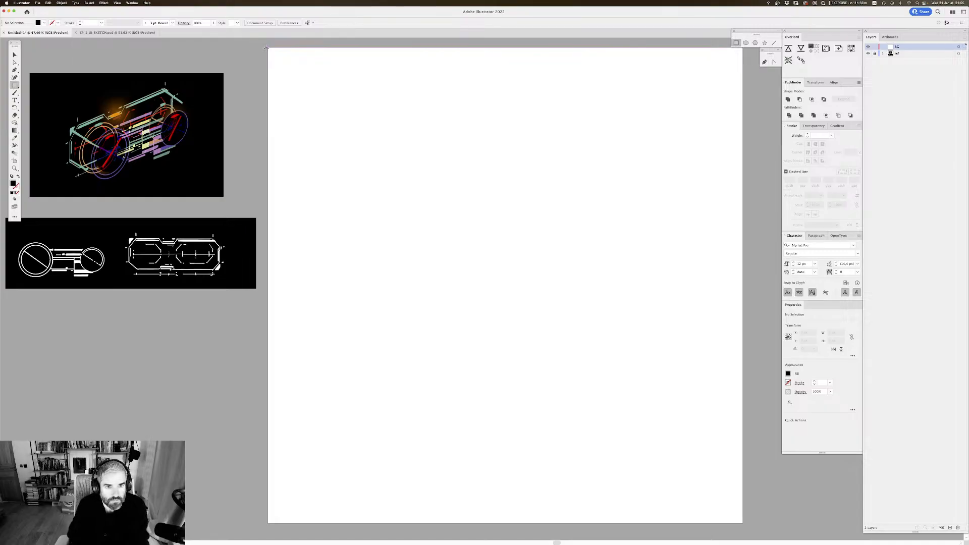
left_click_drag(266, 48, 742, 522)
key("v")
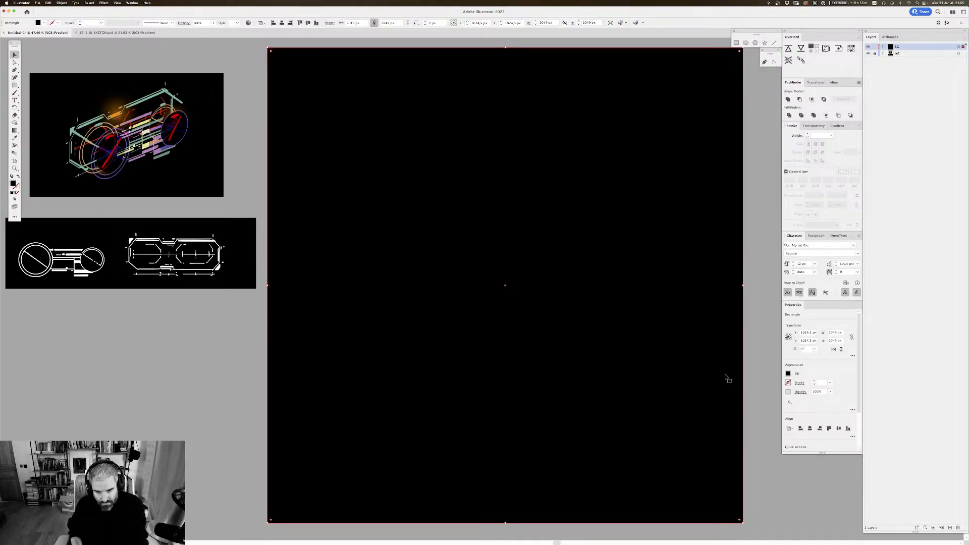
Step: Lock the BG layer and create a new layer above it
scroll(726, 378, "right", 1)
scroll(727, 378, "down", 1)
left_click(874, 47)
left_click_drag(532, 204, 571, 186)
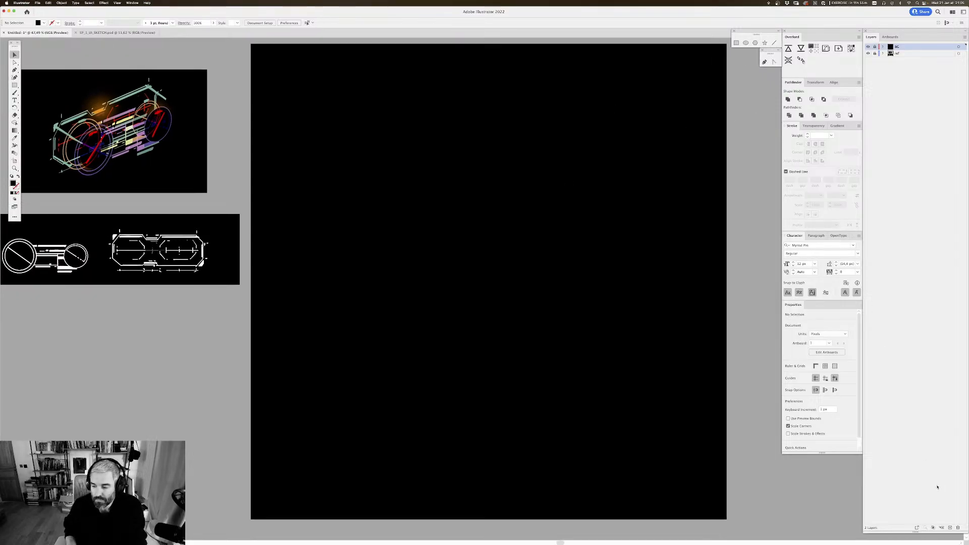
left_click(950, 528)
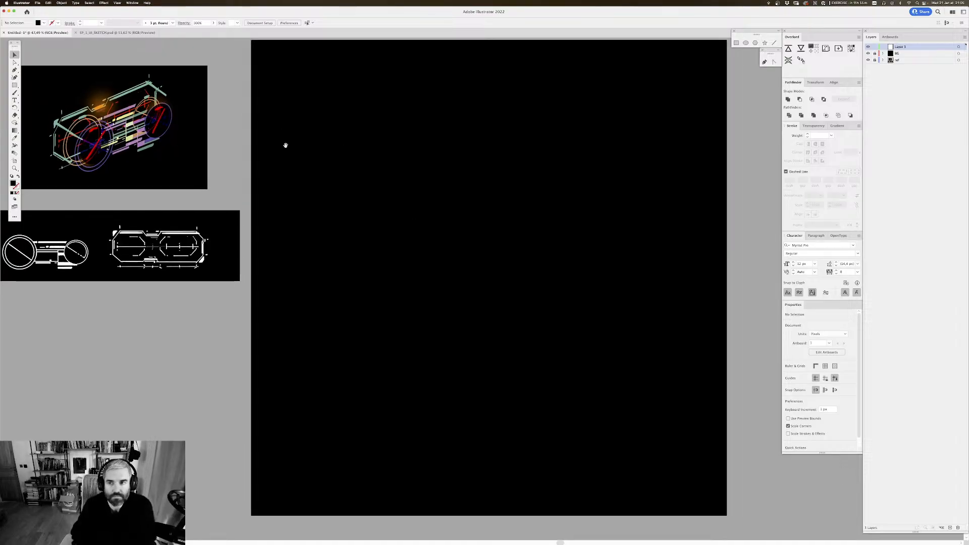
Step: Choose the Line Segment tool and swap fill and stroke so that only a stroke is applied
left_click_drag(435, 179, 438, 191)
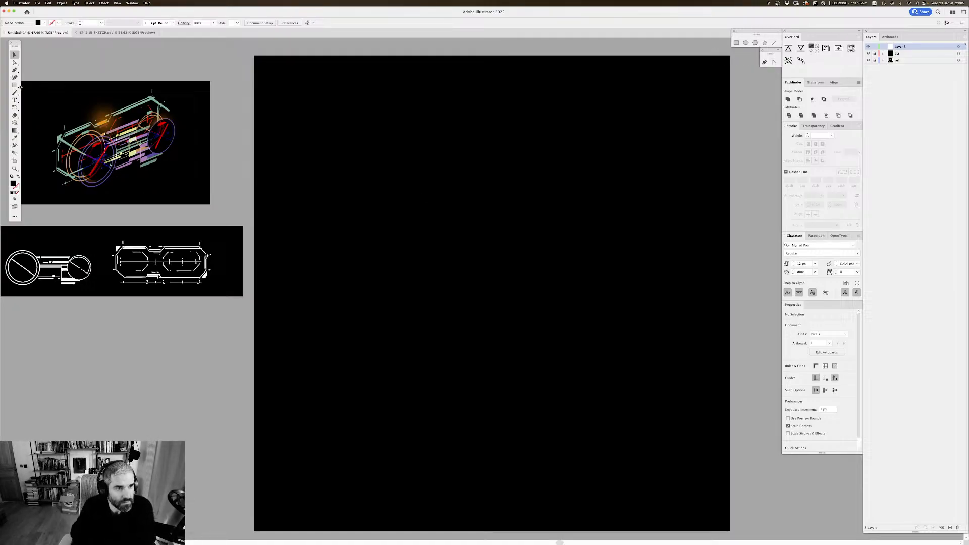
key("u")
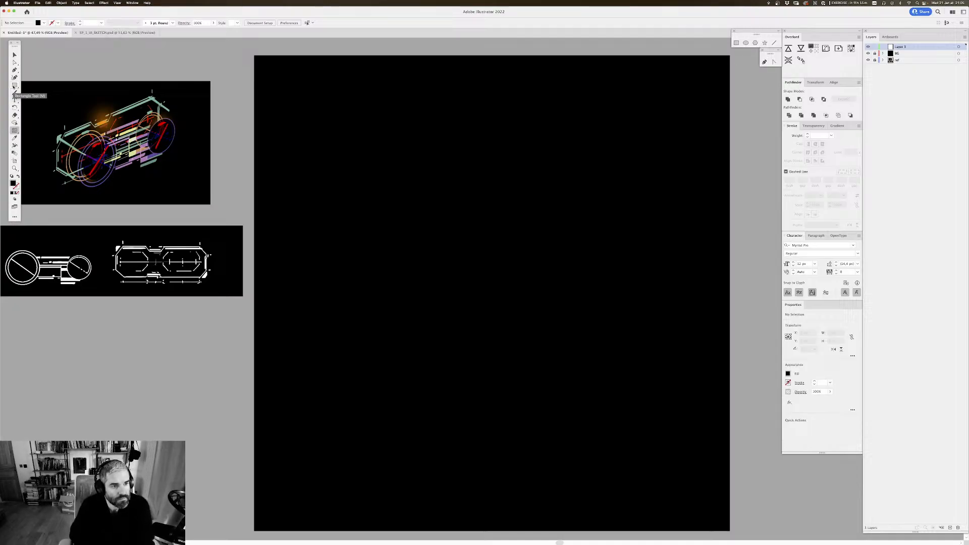
left_click_drag(15, 84, 48, 115)
left_click(48, 115)
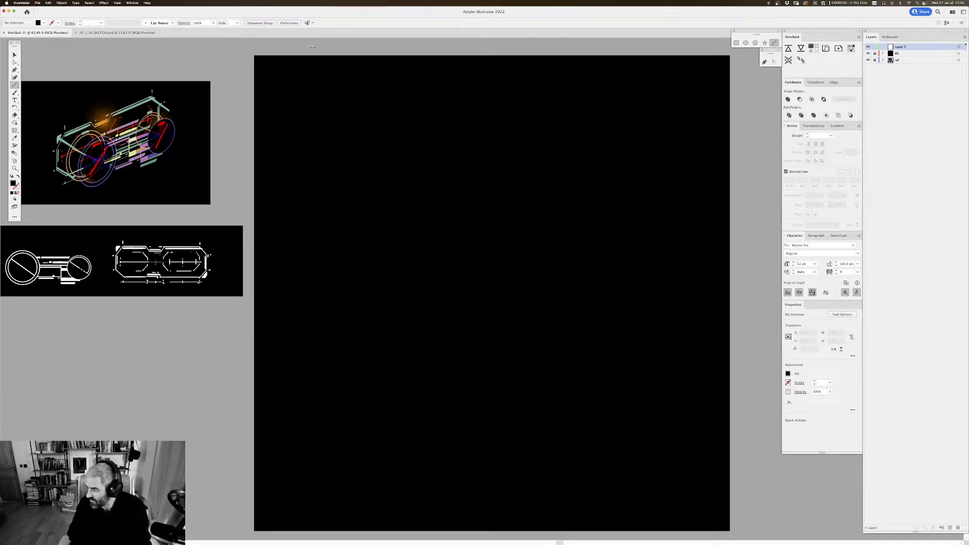
mouse_move(443, 182)
left_mouse_down()
mouse_move(449, 169)
mouse_move(452, 182)
left_mouse_up()
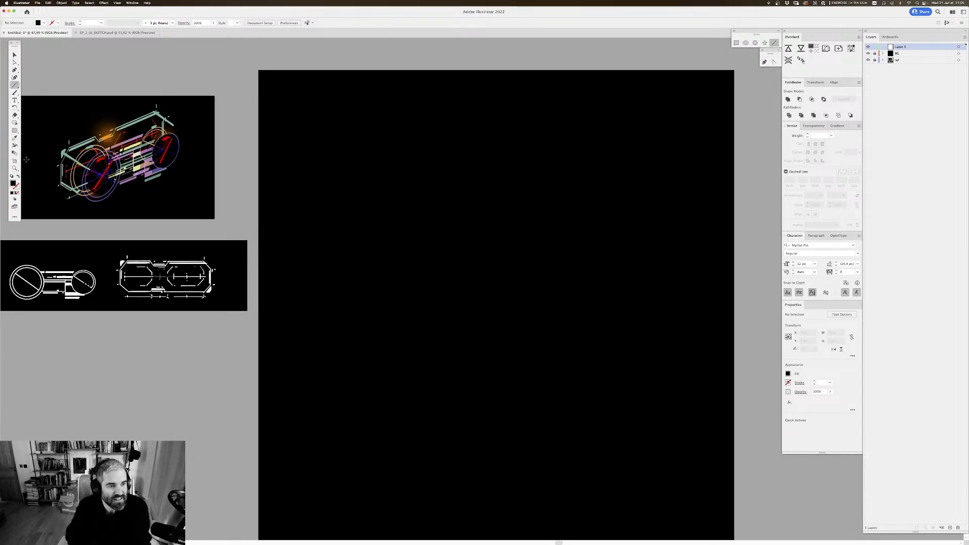
left_click(18, 177)
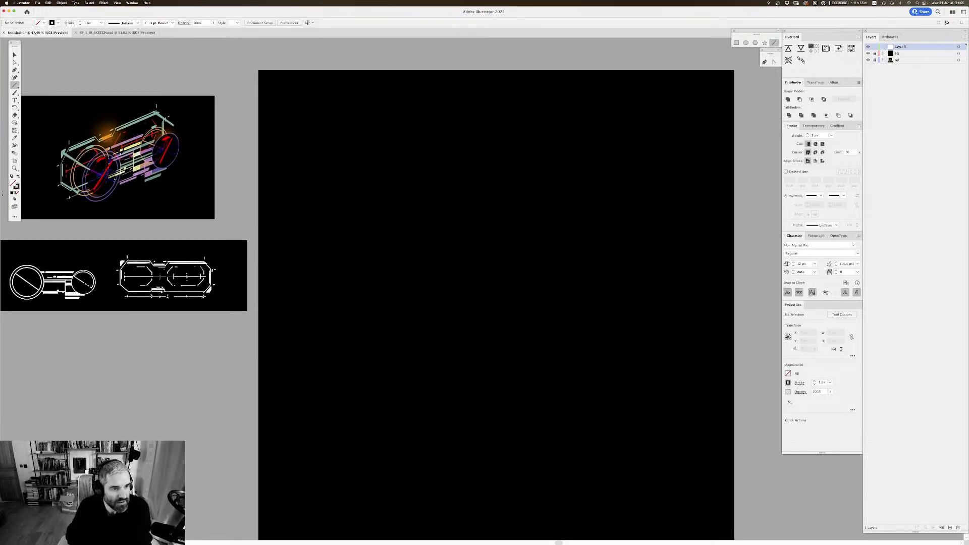
Step: Set the stroke colour to white for drawing on the black background
double_click(16, 186)
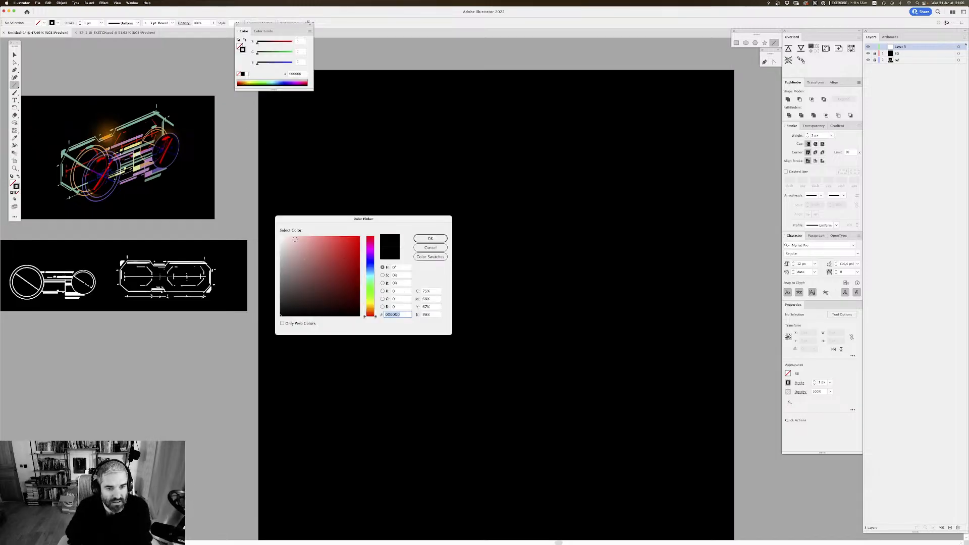
left_click(427, 238)
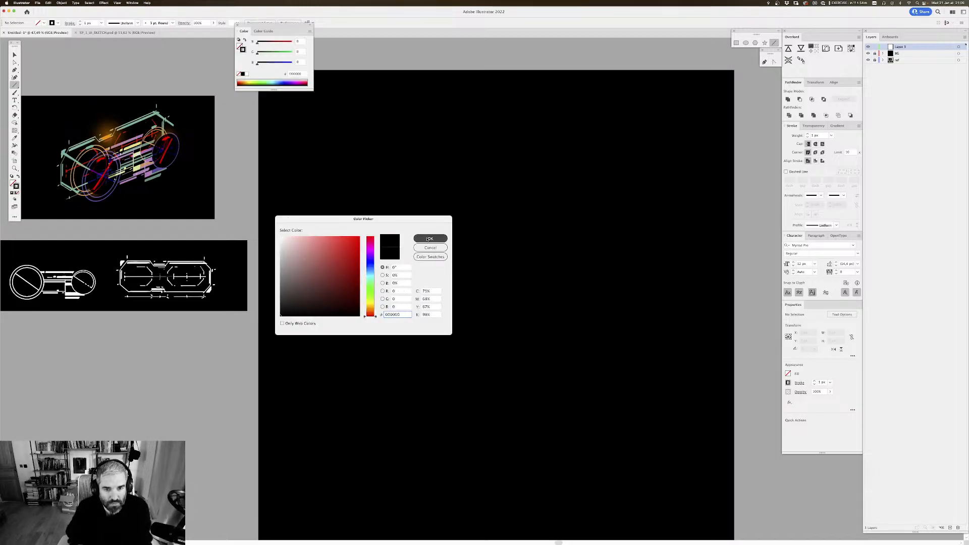
left_click(237, 25)
mouse_move(327, 101)
left_mouse_down()
mouse_move(324, 119)
mouse_move(324, 103)
left_mouse_up()
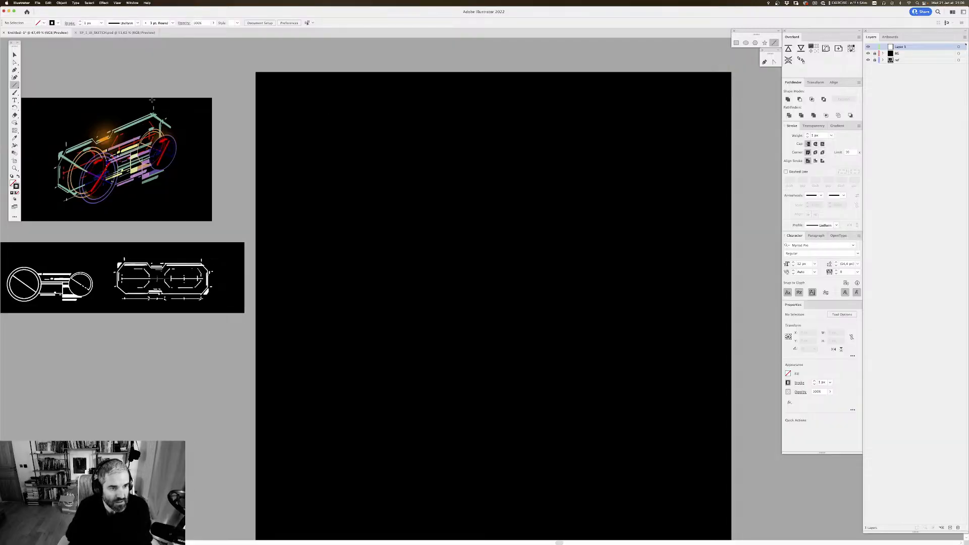
double_click(16, 186)
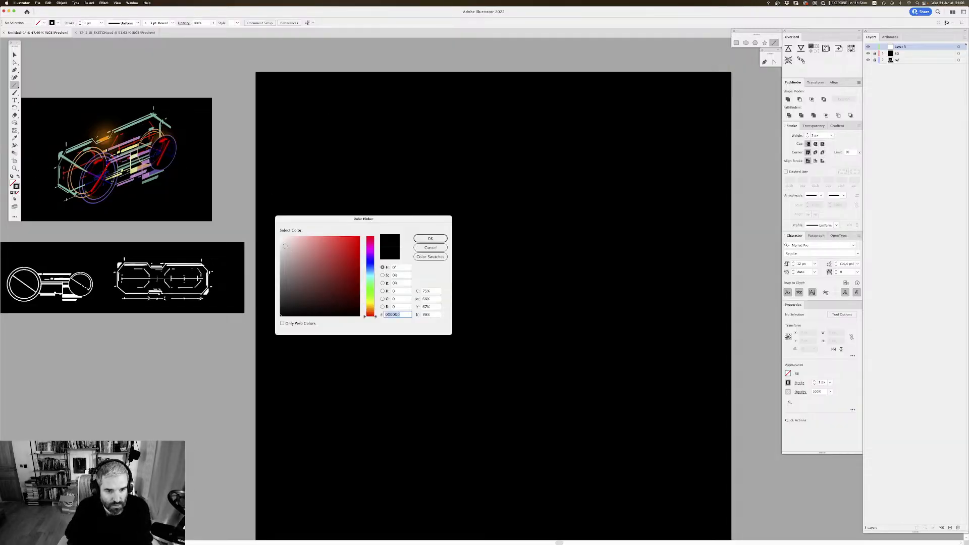
key("Return")
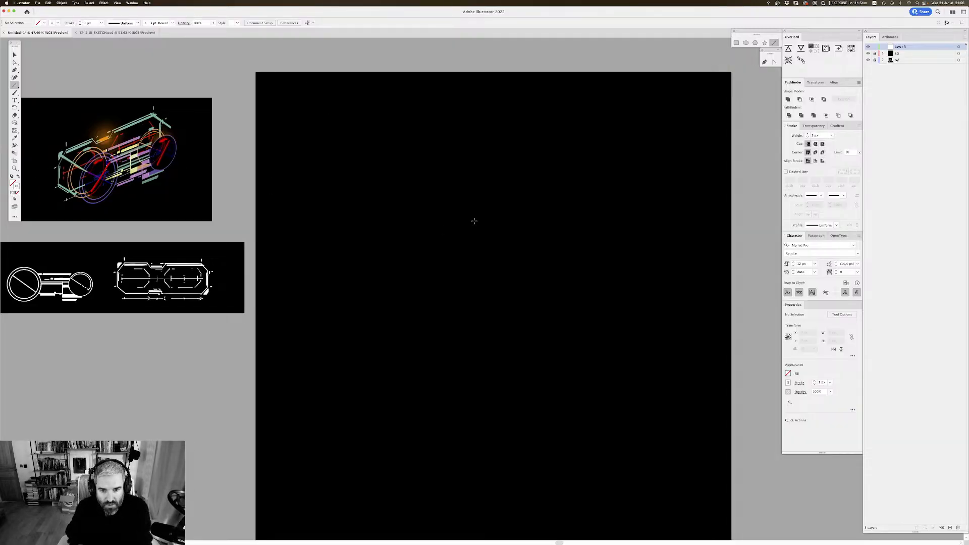
Step: Draw a straight horizontal white line across the full artboard width, slightly below its upper edge
scroll(474, 220, "right", 2)
scroll(474, 220, "down", 1)
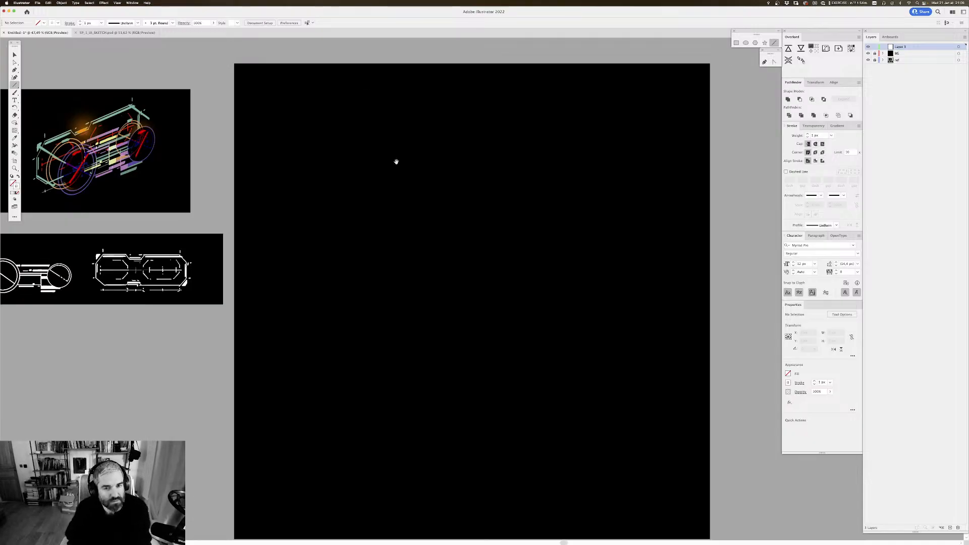
left_click_drag(396, 161, 389, 159)
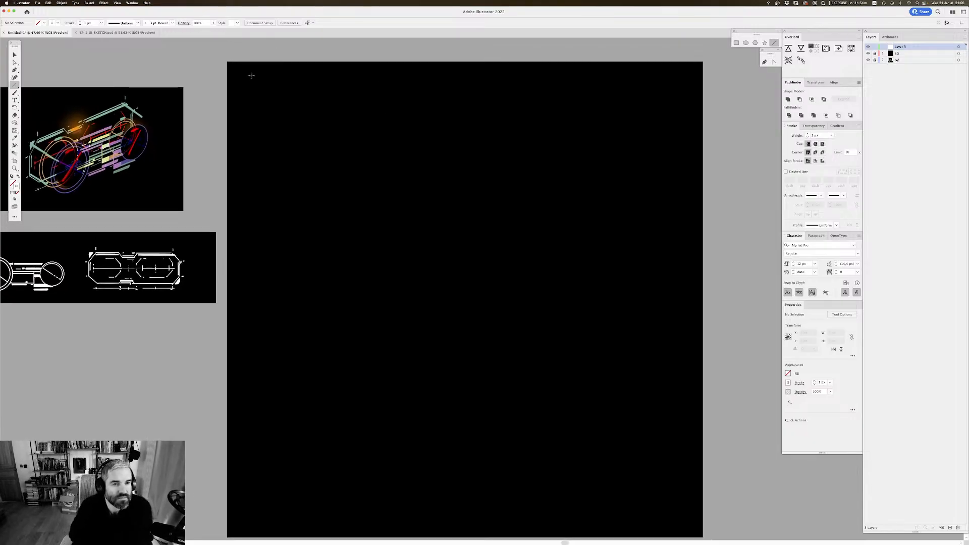
left_click_drag(227, 80, 703, 119)
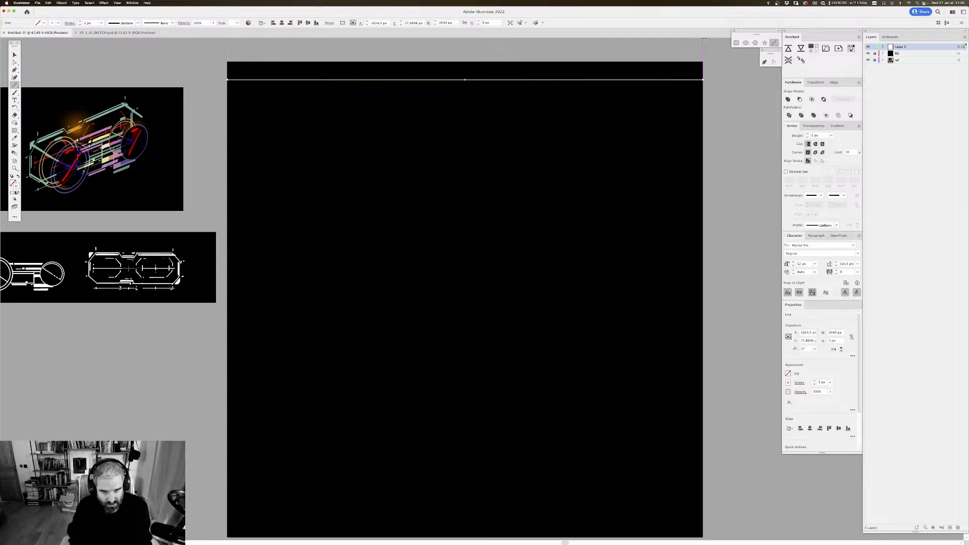
key("v")
Step: Align the white line with the artboard's top edge and place a copy along the bottom edge
scroll(731, 108, "up", 1)
scroll(732, 110, "up", 1)
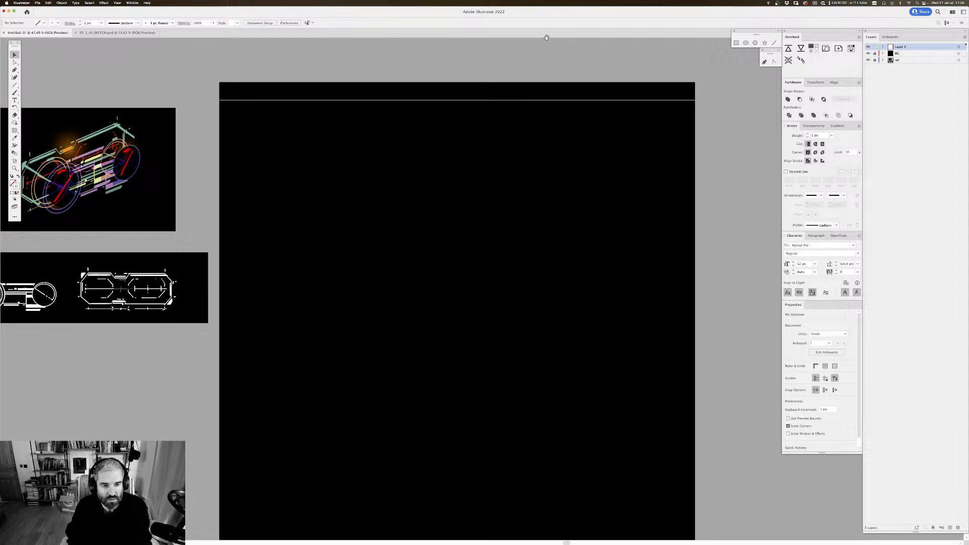
left_click(444, 110)
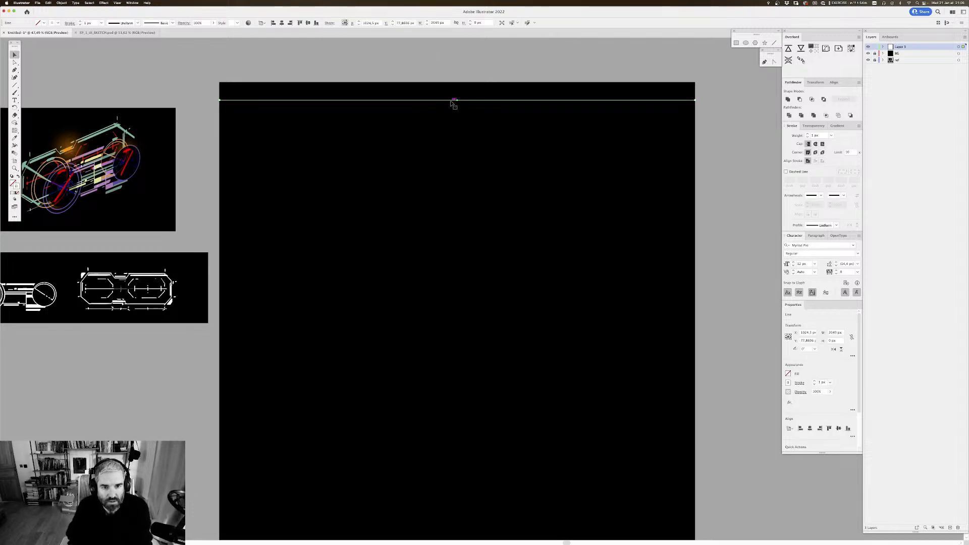
left_click_drag(454, 101, 512, 534)
scroll(470, 76, "down", 2)
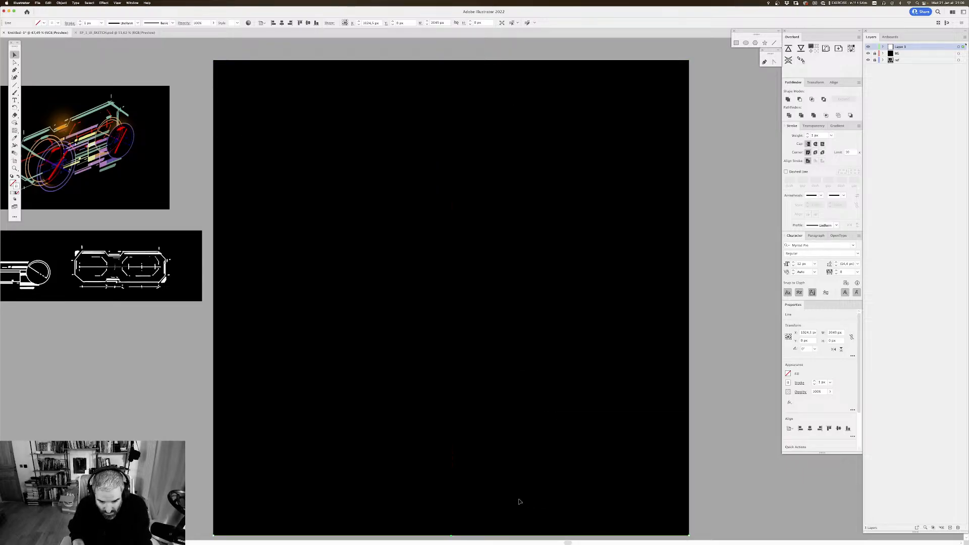
scroll(517, 501, "down", 2)
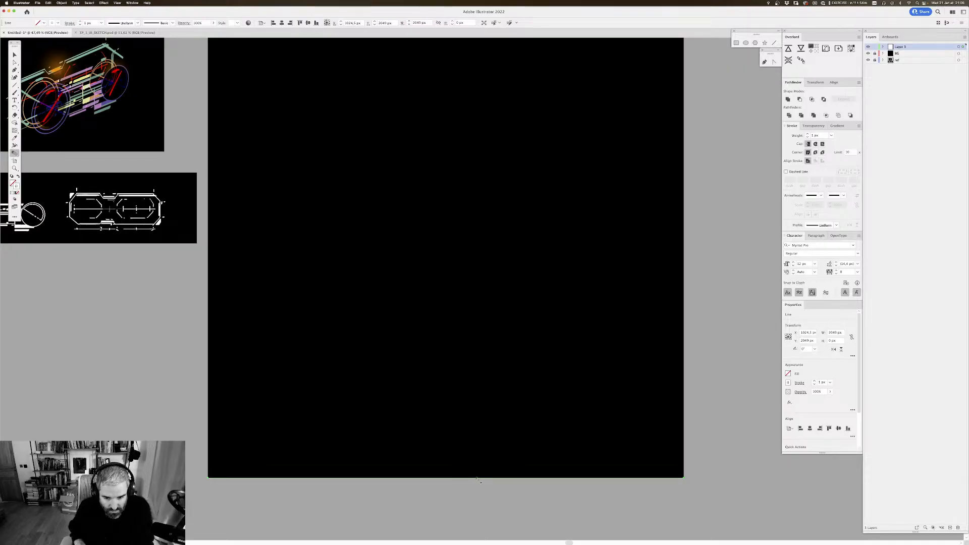
Step: Blend the line on the artboard's bottom edge with the one on its top edge and open the blend options
left_click_drag(469, 452, 473, 481)
key("super+minus")
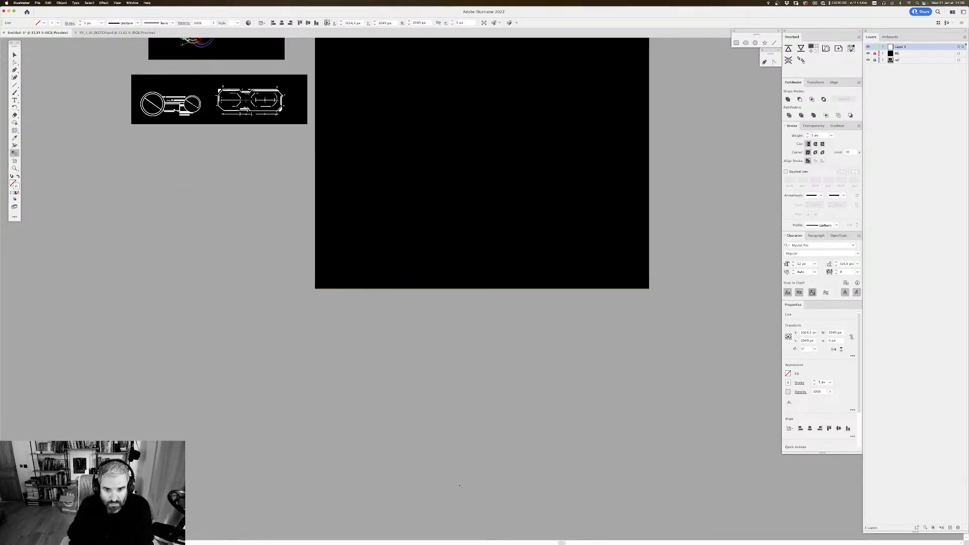
left_click_drag(477, 275, 433, 396)
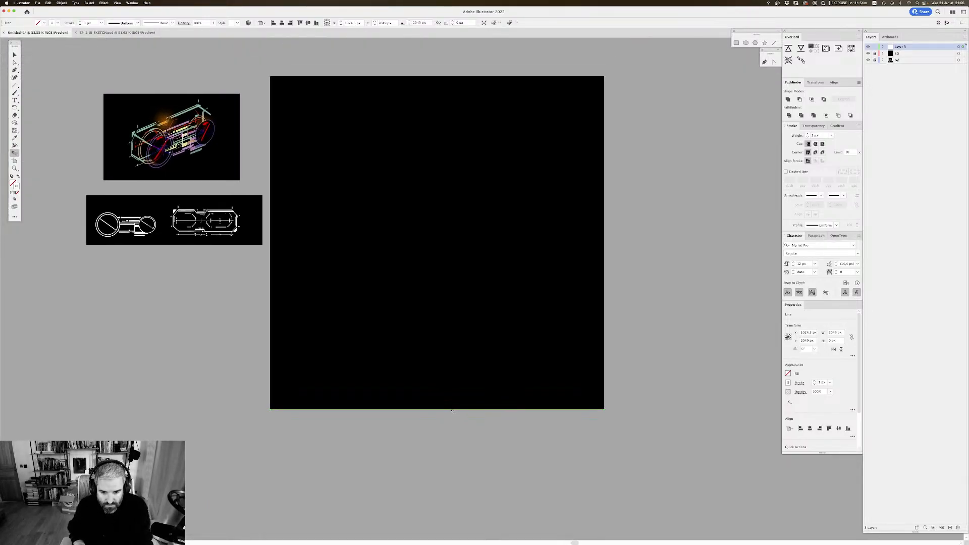
left_click(419, 76)
key("Return")
Step: Set the blend spacing to Specified Steps with 60 steps
left_click(625, 192)
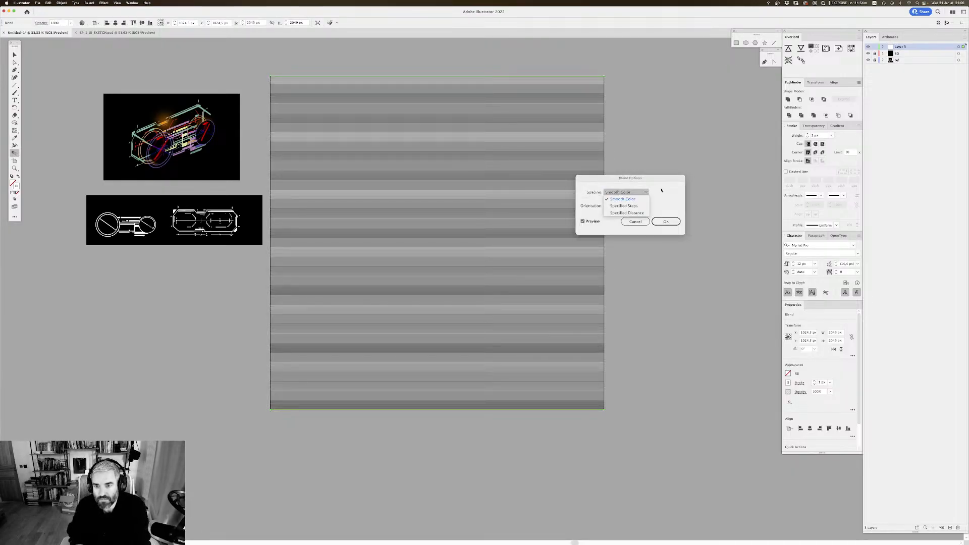
left_click(625, 200)
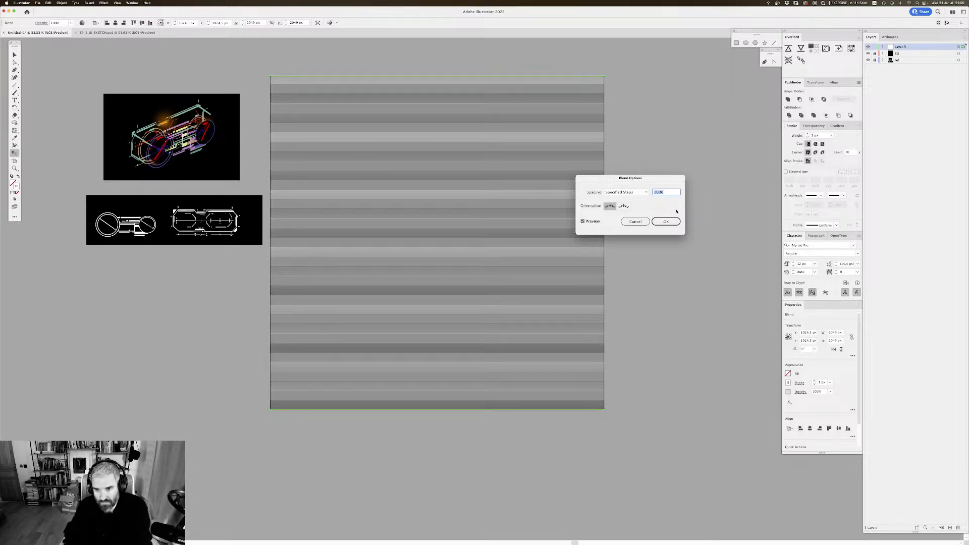
type("20")
key("Tab")
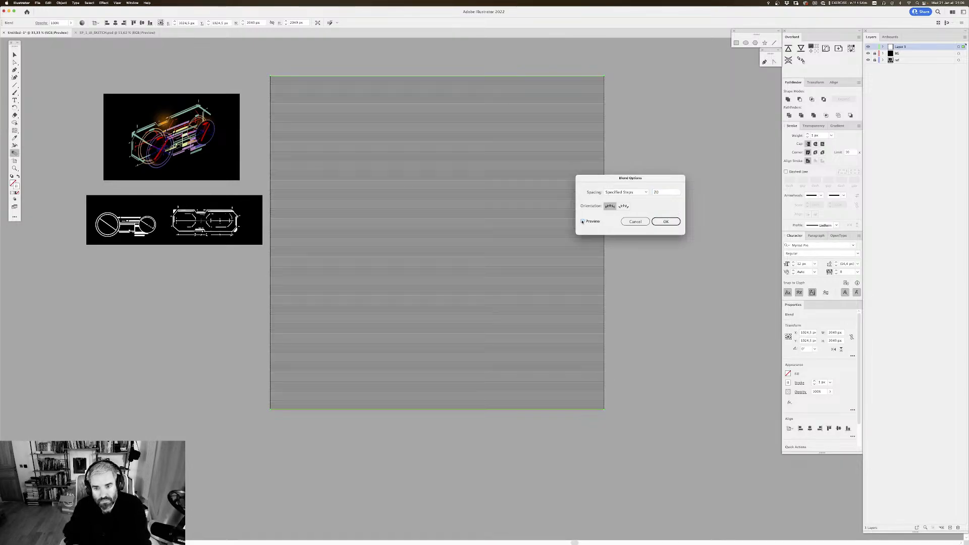
left_click_drag(660, 192, 636, 192)
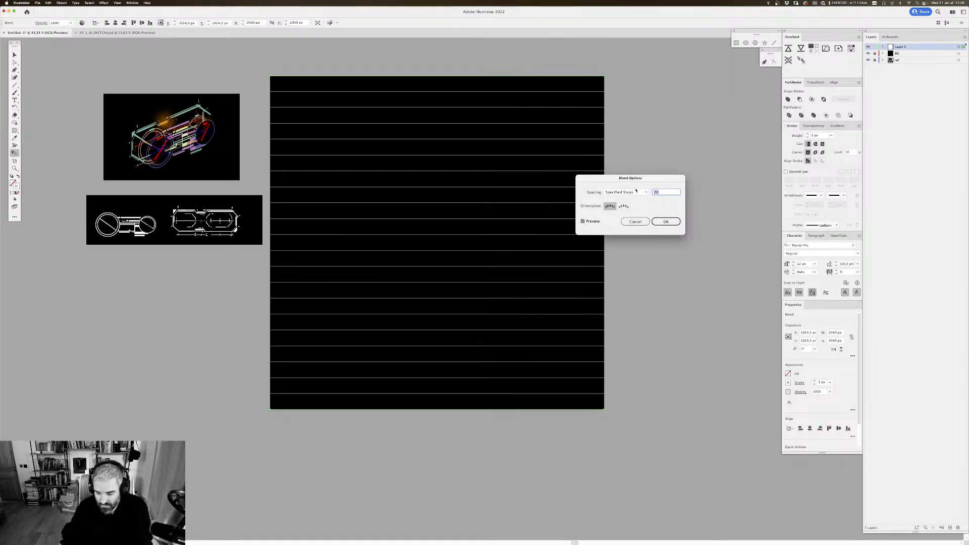
type("60")
key("Tab")
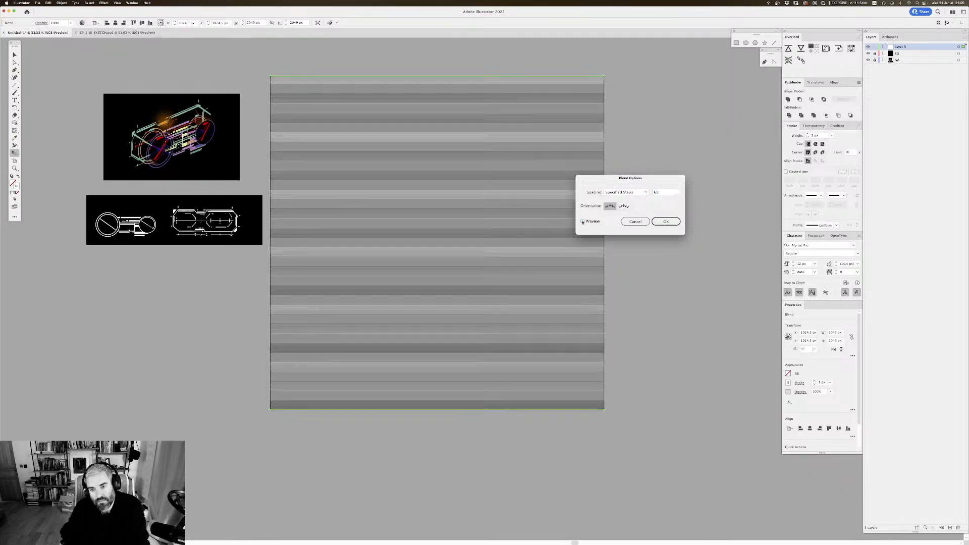
key("Return")
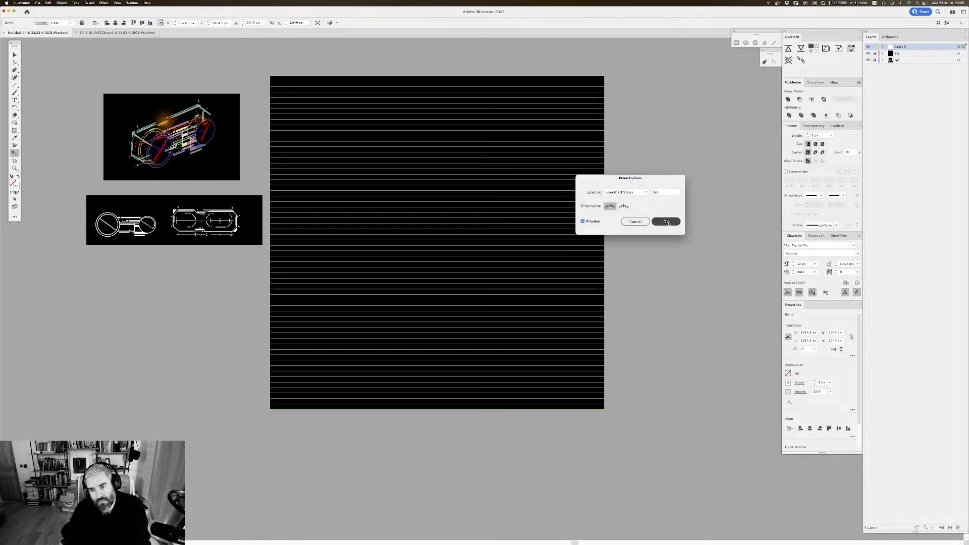
Step: Add a copy of the line blend rotated 90° so both blends form a square grid over the artboard
key("v")
left_click_drag(638, 161, 645, 162)
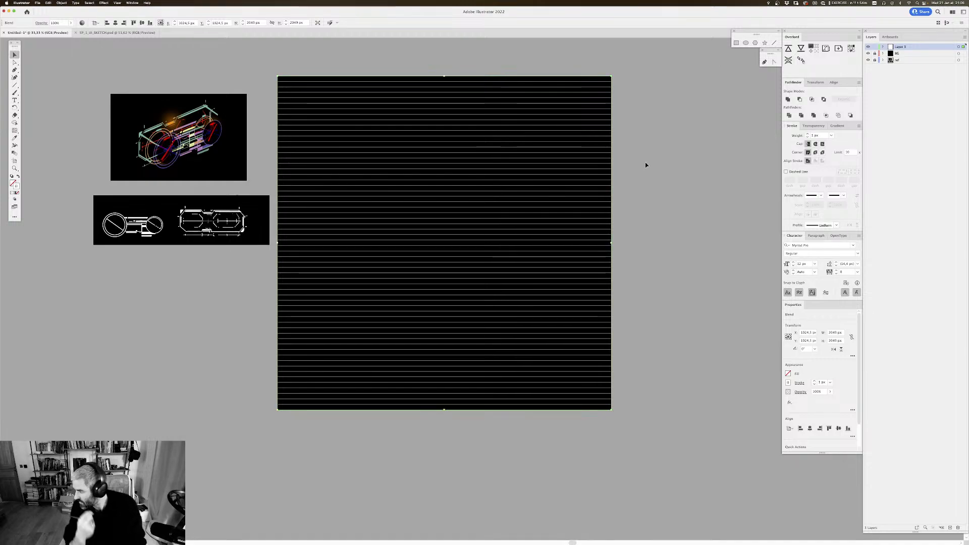
scroll(595, 199, "up", 2)
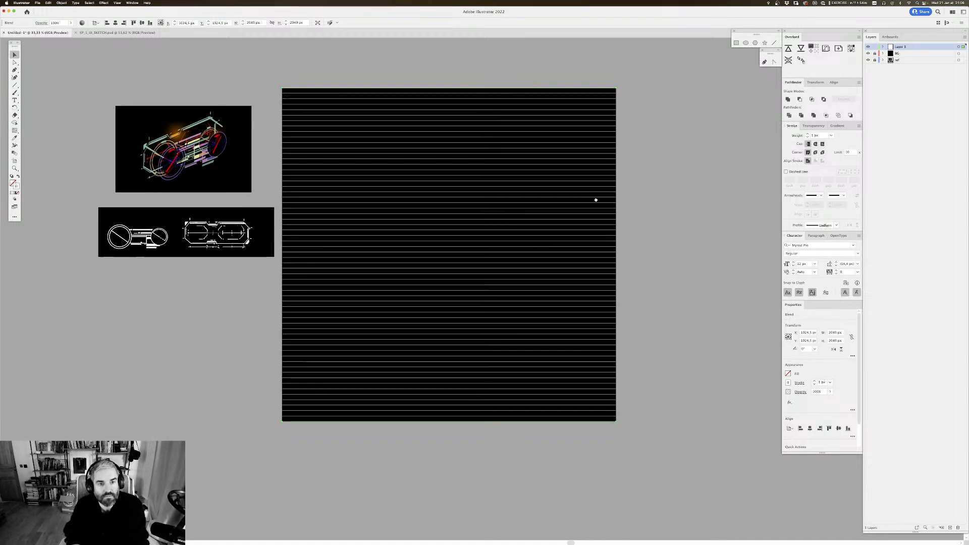
left_click(958, 47)
scroll(545, 183, "right", 2)
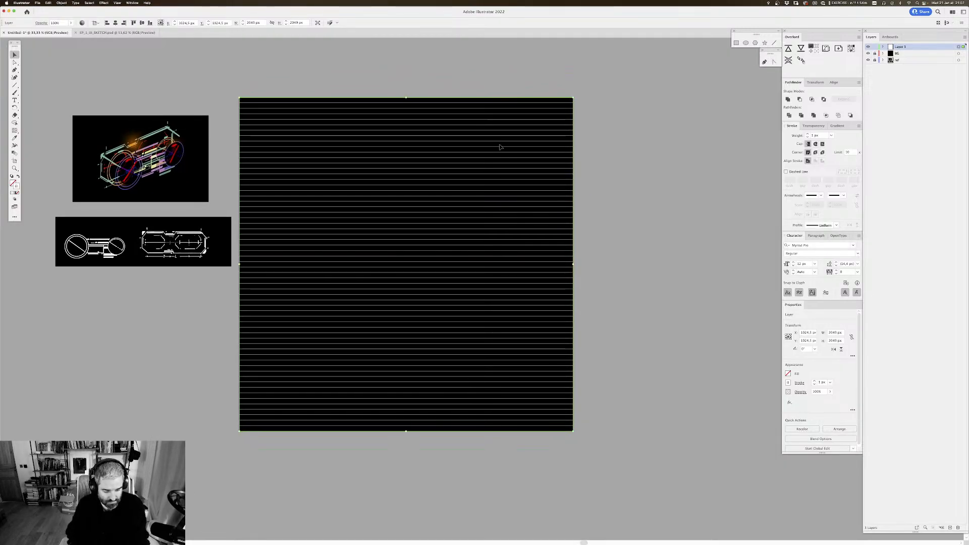
left_click(488, 225)
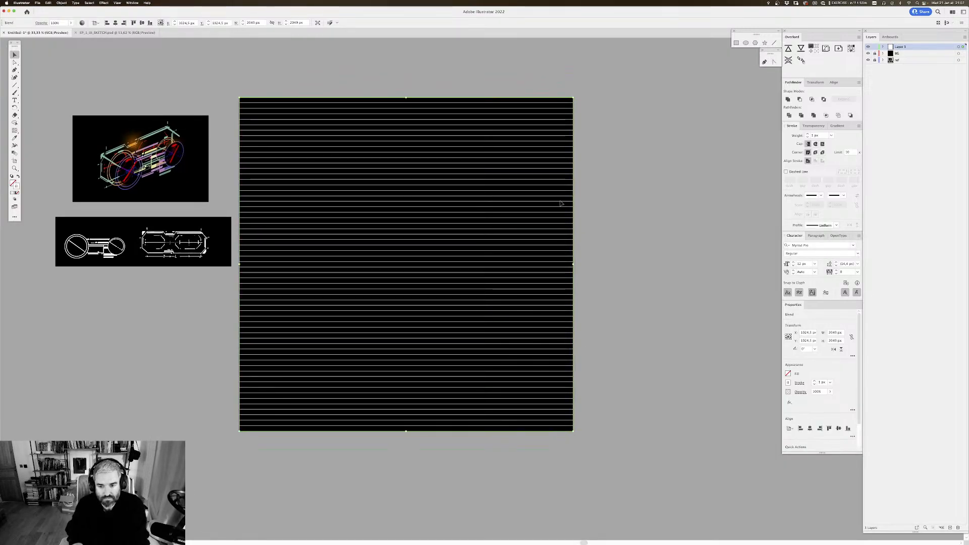
left_click_drag(575, 435, 548, 129)
scroll(549, 131, "left", 2)
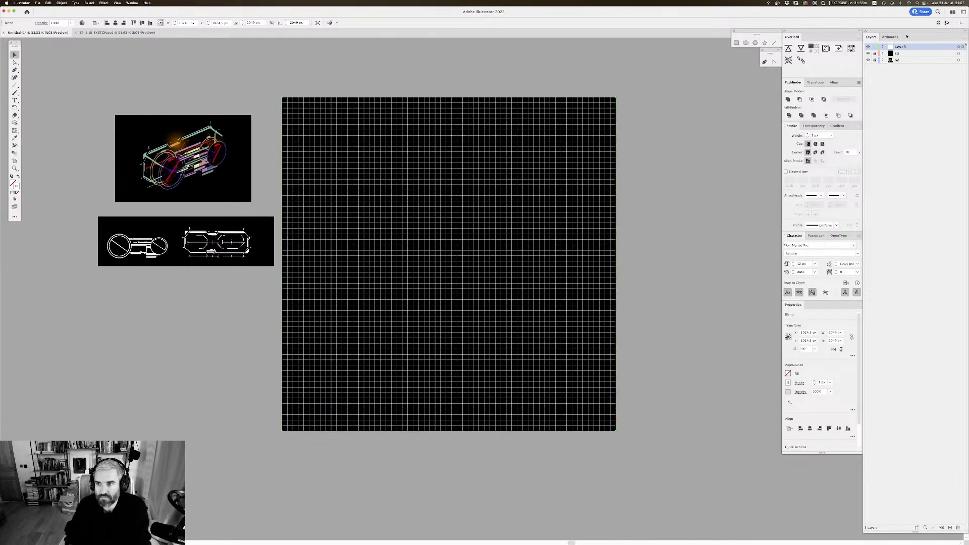
Step: Lower the opacity of the whole grid layer until the lines are faint, and lock that layer
key("super+plus")
left_click_drag(580, 191, 558, 147)
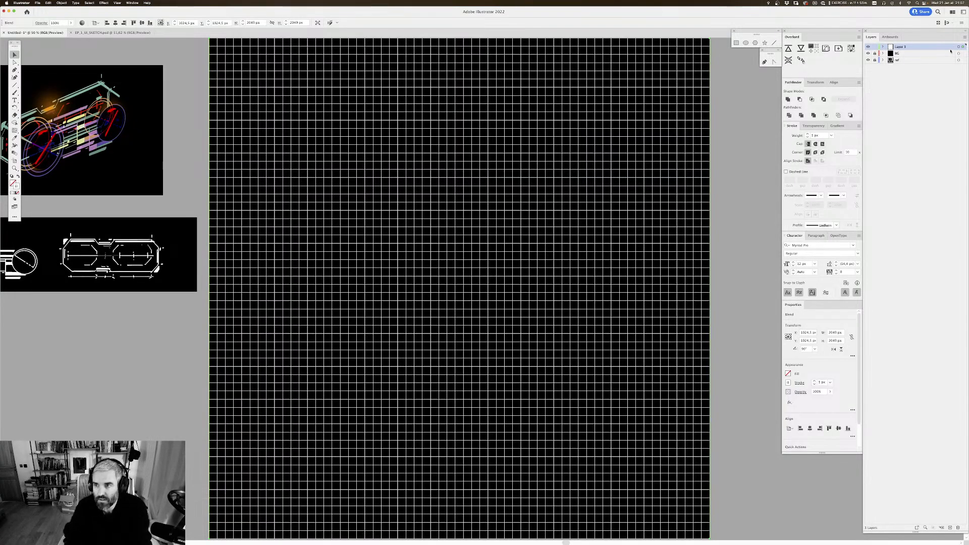
left_click(959, 46)
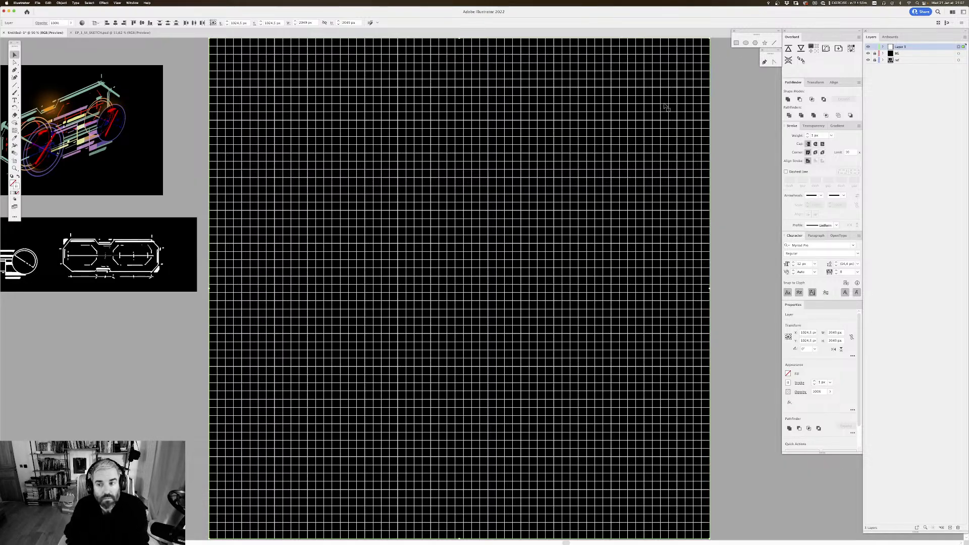
left_click(813, 126)
left_click(851, 136)
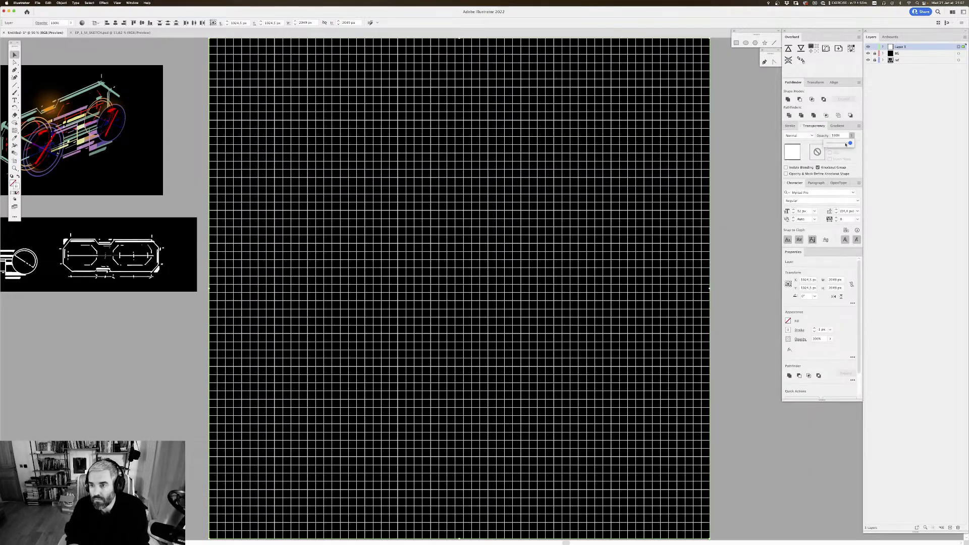
left_click_drag(850, 143, 834, 144)
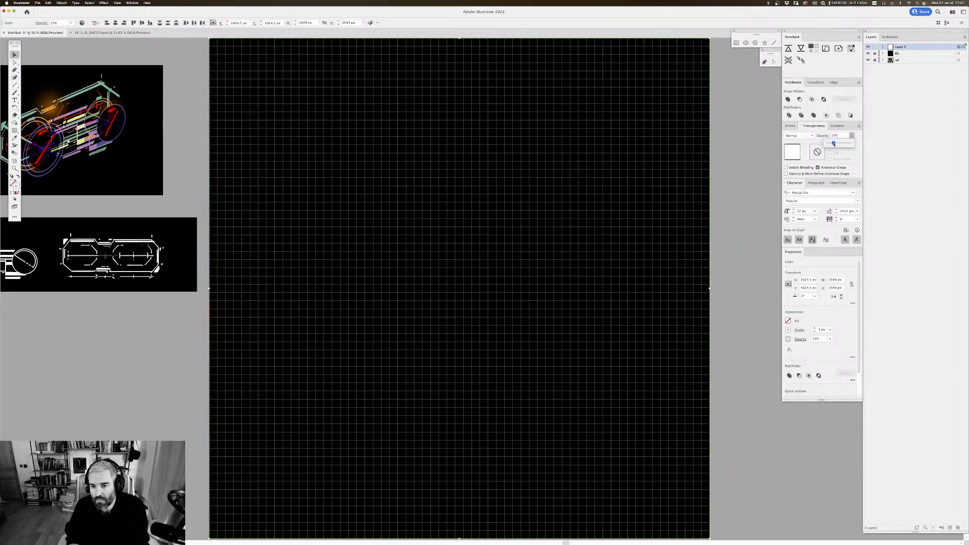
left_click_drag(840, 136, 800, 127)
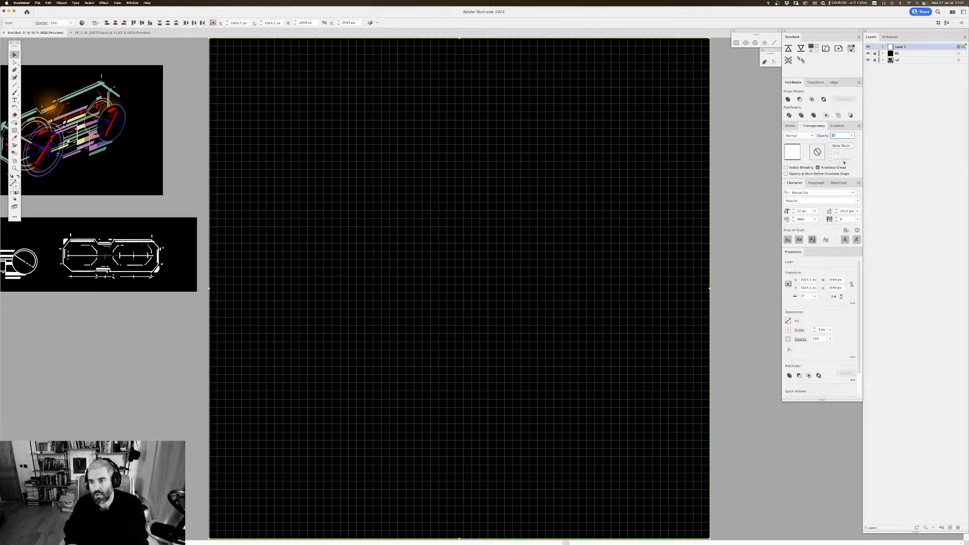
left_click(875, 47)
left_click_drag(583, 178, 598, 193)
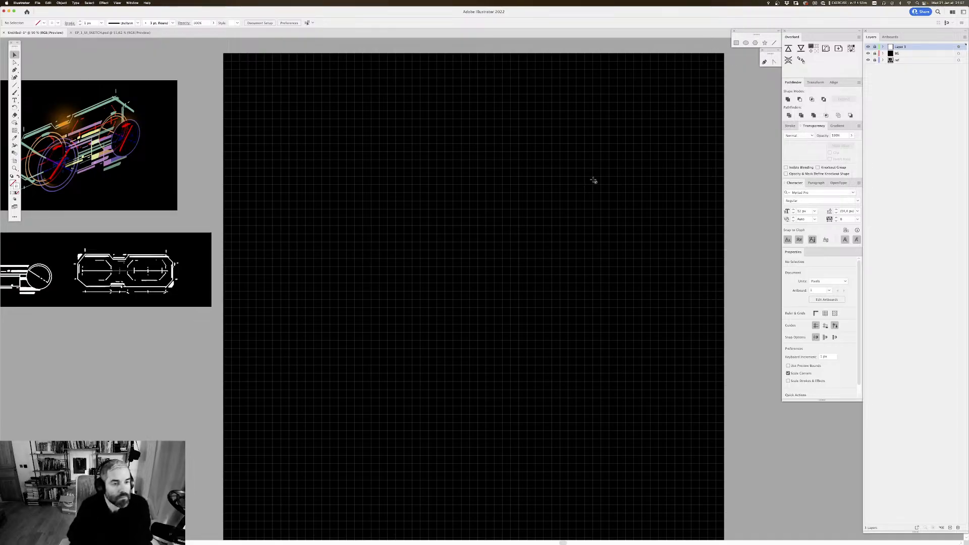
Step: Duplicate the black-and-white sketch image beside the artboard and move the copy onto the artboard
scroll(438, 185, "down", 3)
scroll(517, 150, "left", 5)
scroll(517, 150, "up", 2)
scroll(518, 149, "right", 2)
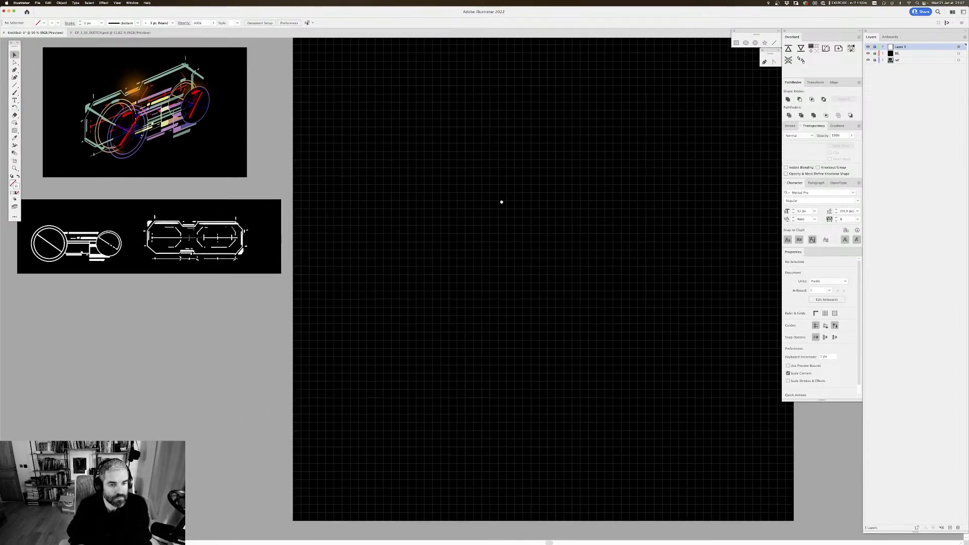
scroll(374, 212, "right", 2)
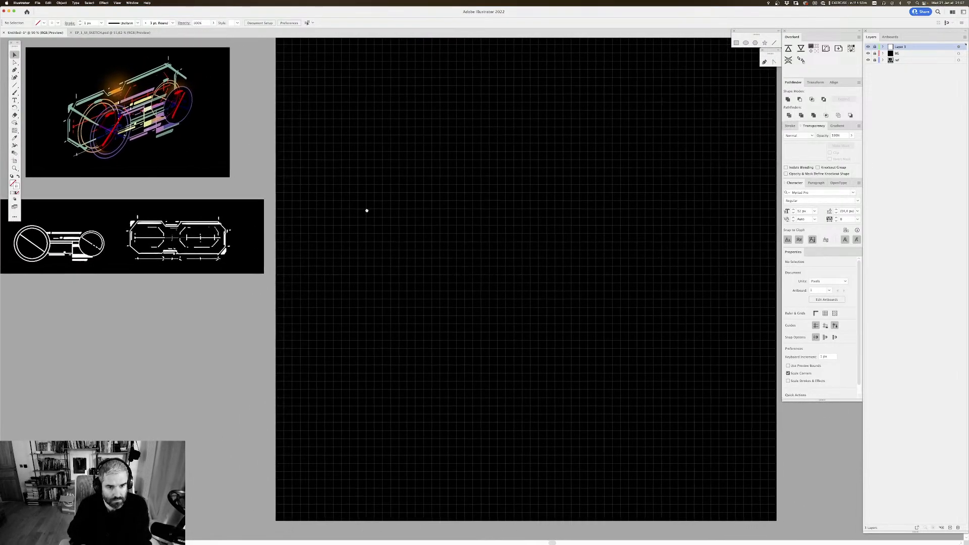
left_click(227, 236)
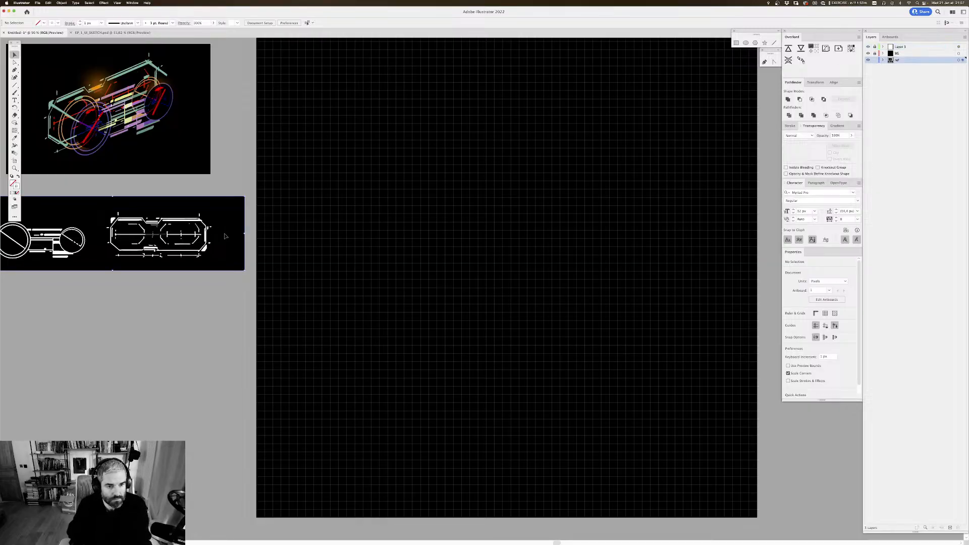
scroll(227, 236, "right", 1)
scroll(227, 236, "up", 1)
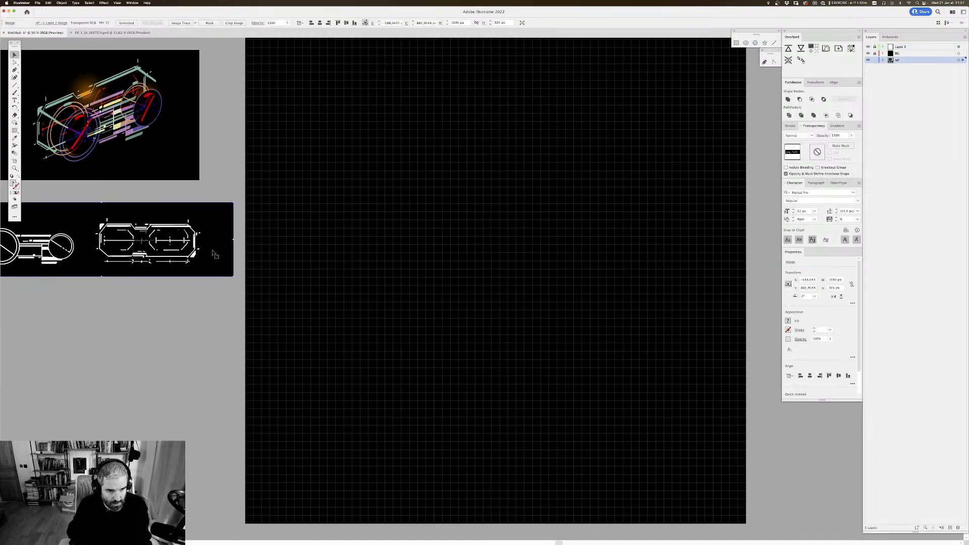
left_click_drag(214, 254, 570, 231)
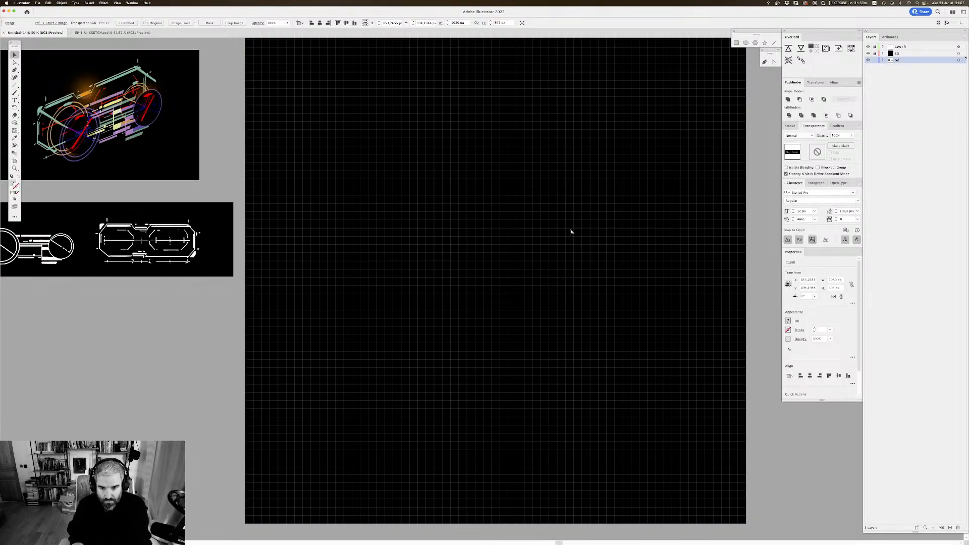
key("super+shift+a")
Step: Create a new layer above the grid layer and paste the sketch copy into it
left_click(944, 46)
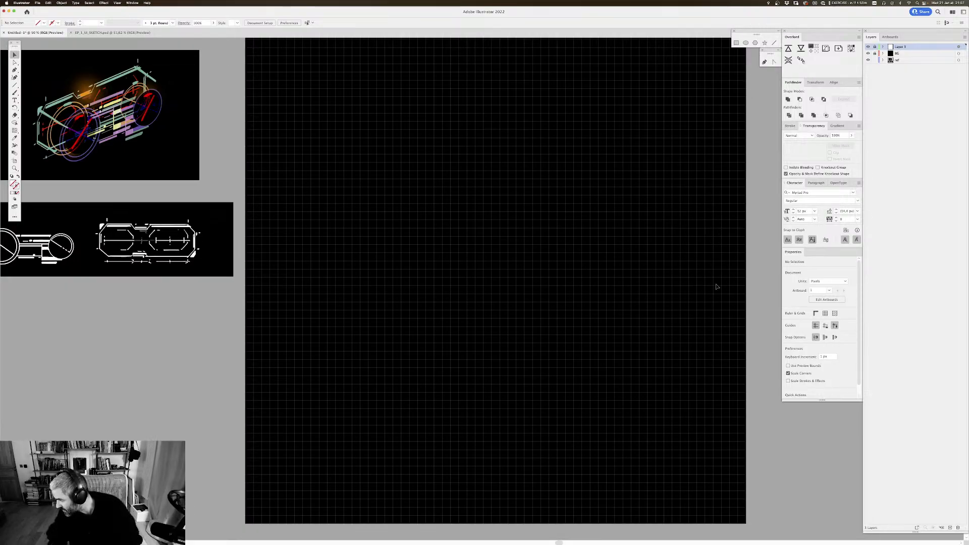
left_click(949, 528)
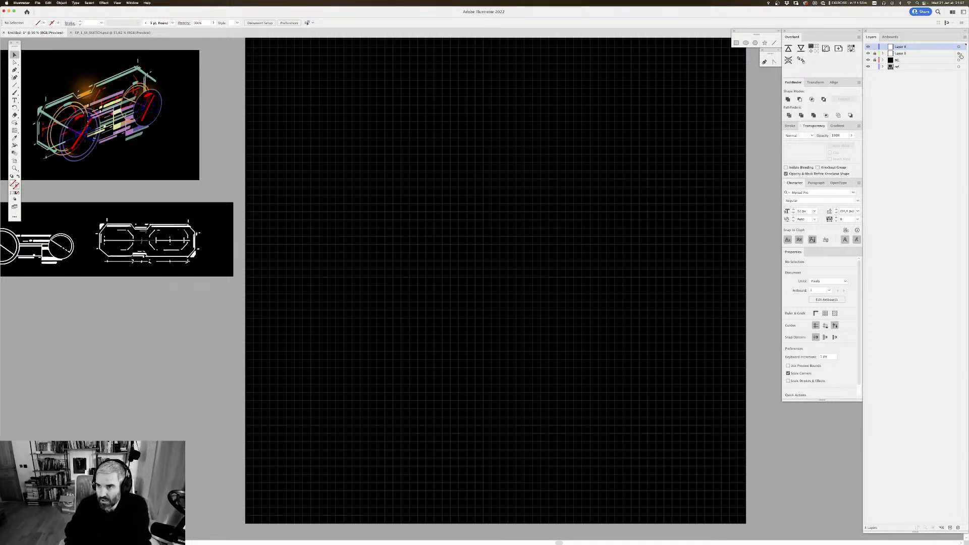
key("super+v")
scroll(480, 169, "right", 3)
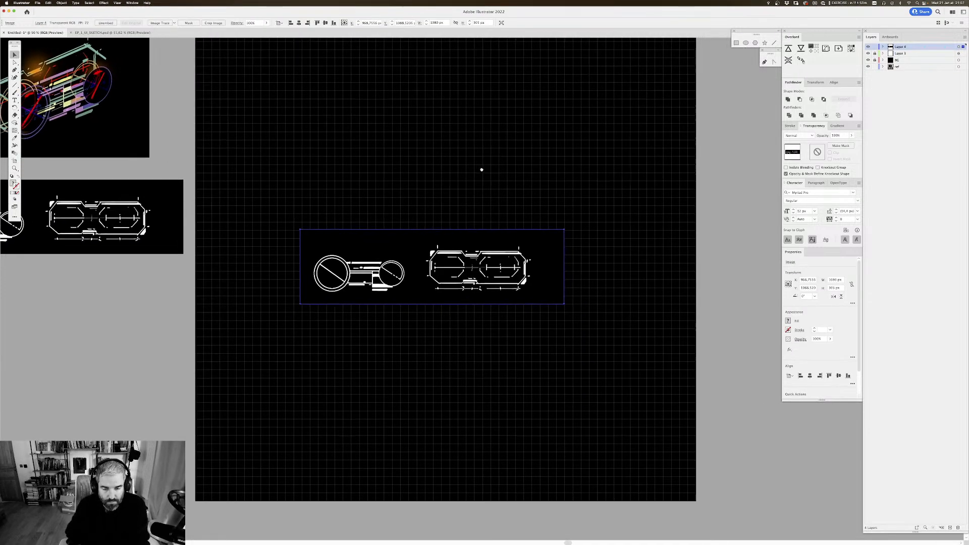
Step: Scale the pasted sketch image up to about 1447 px wide across the middle of the artboard
left_click_drag(555, 268, 612, 251)
left_click_drag(291, 251, 258, 242)
scroll(414, 212, "down", 2)
scroll(414, 212, "right", 2)
left_click_drag(414, 213, 404, 252)
key("super+minus")
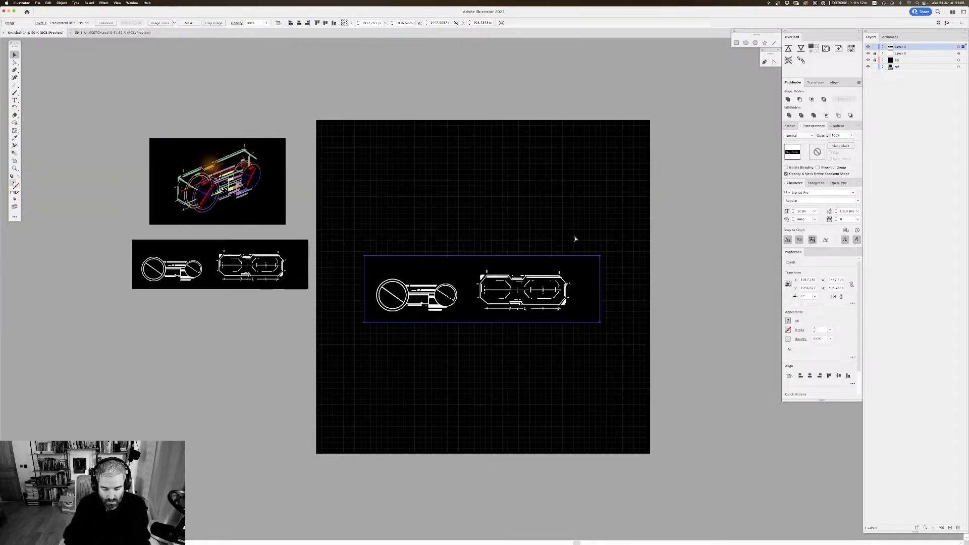
left_click_drag(557, 221, 498, 199)
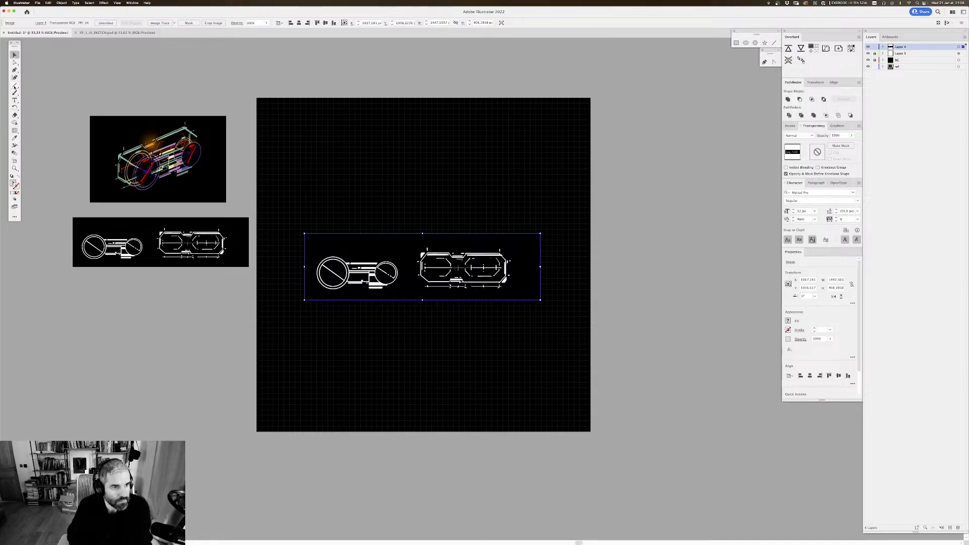
Step: Draw a rectangle about 706 by 335 px around the octagonal view in the enlarged sketch image
left_click_drag(14, 87, 37, 85)
left_click_drag(458, 197, 445, 235)
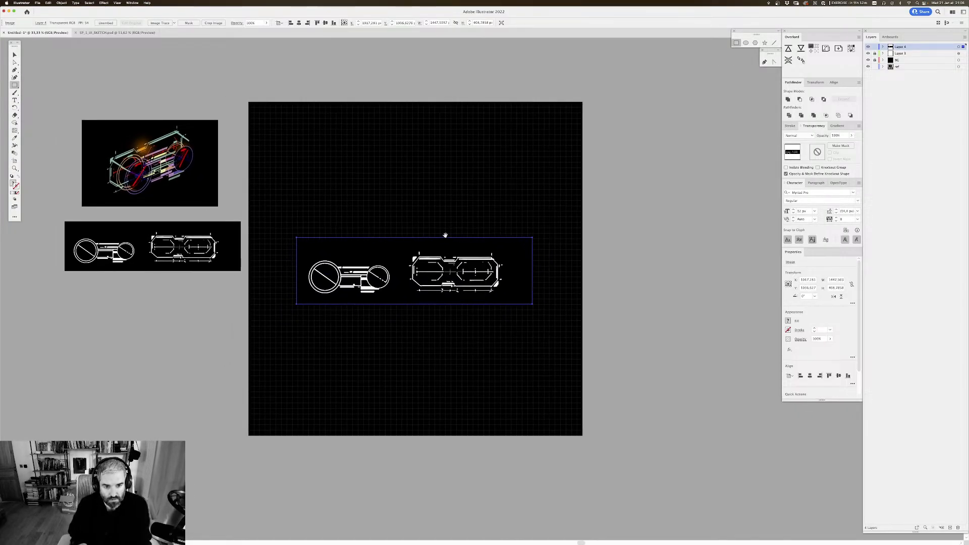
key("super+plus")
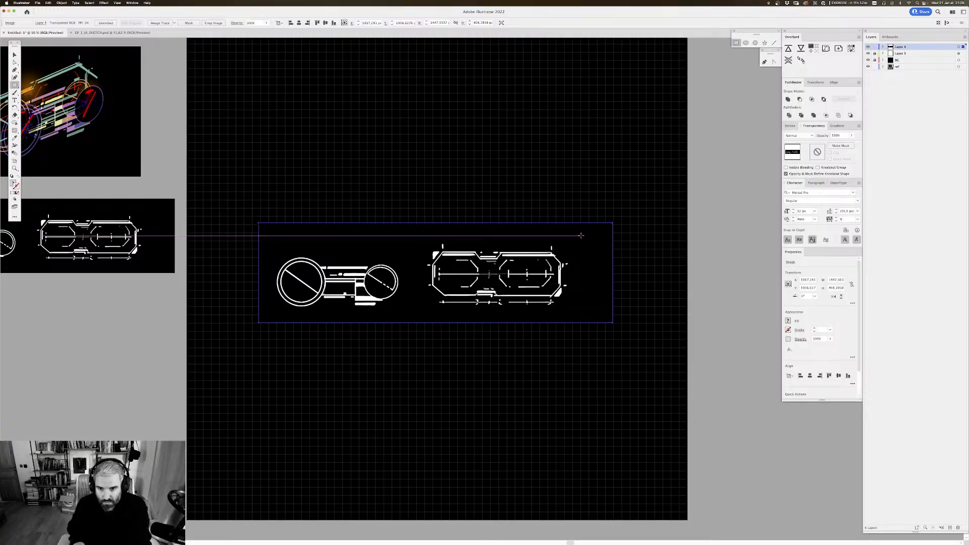
left_click_drag(583, 232, 411, 314)
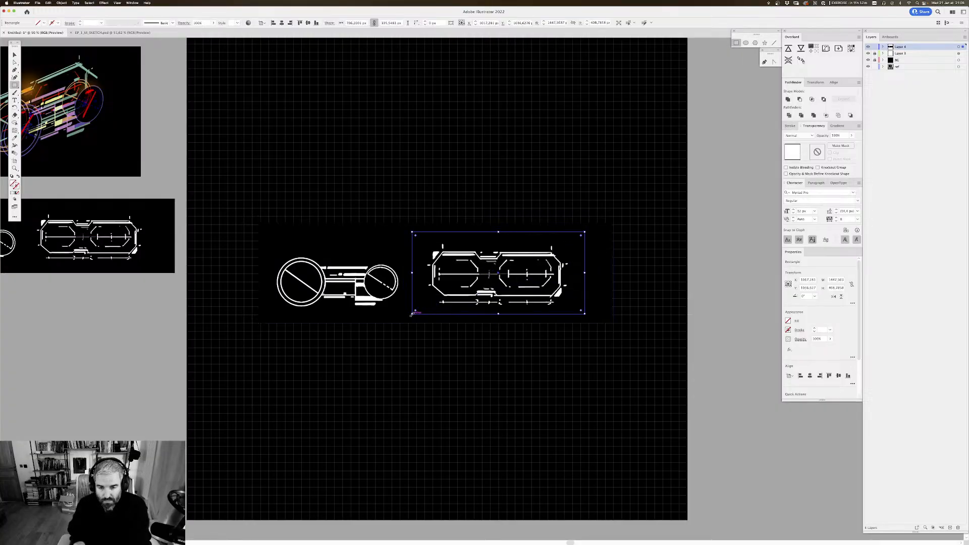
Step: Try to make a clipping mask with only the rectangle selected
right_click(507, 274)
left_click(530, 350)
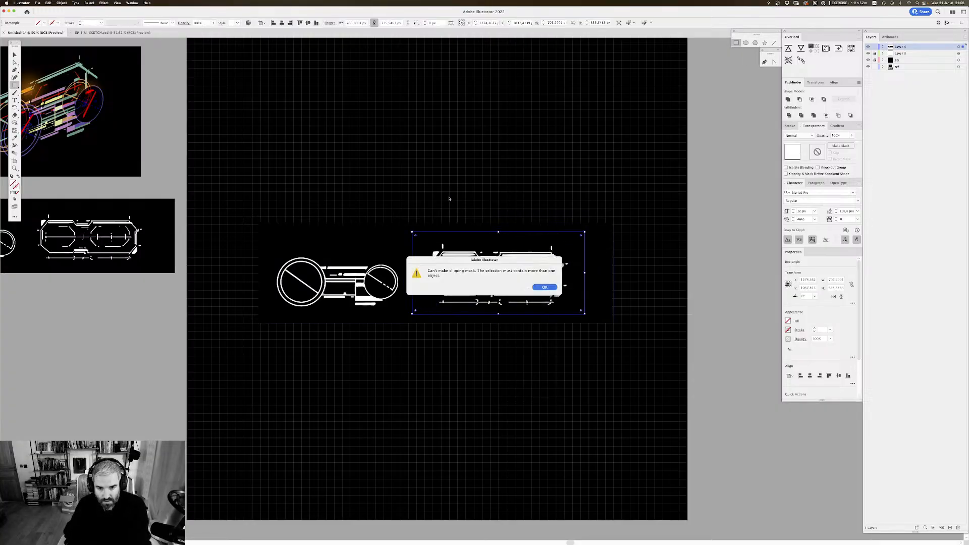
key("Return")
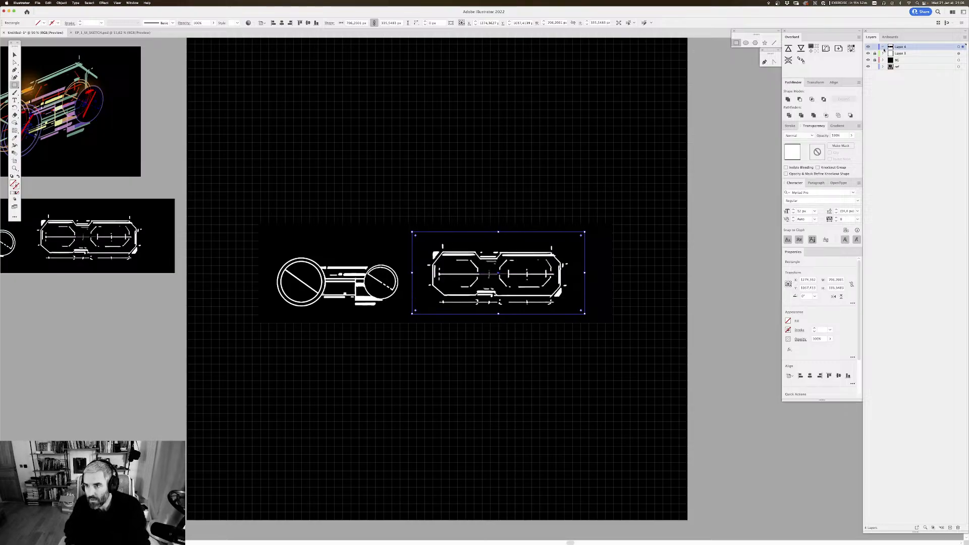
Step: Add the enlarged sketch image to the rectangle selection and make a clipping mask that isolates the octagonal view
left_click(883, 48)
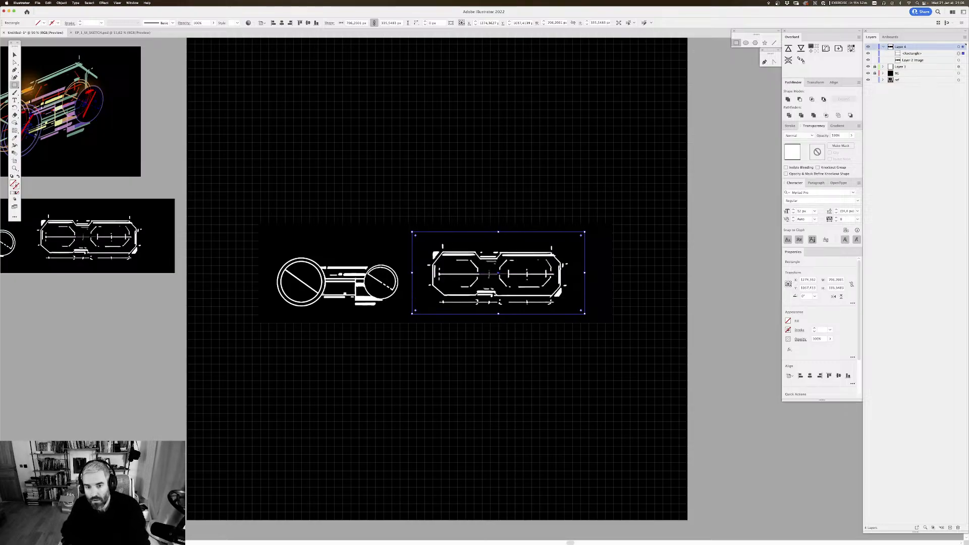
left_click(960, 61, "shift")
right_click(445, 247)
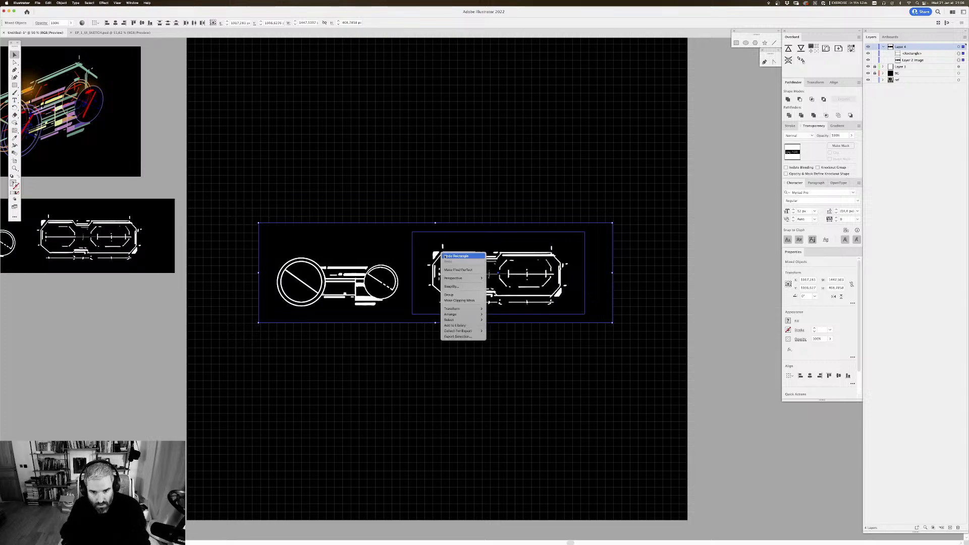
left_click(461, 299)
scroll(580, 217, "right", 2)
scroll(580, 217, "down", 1)
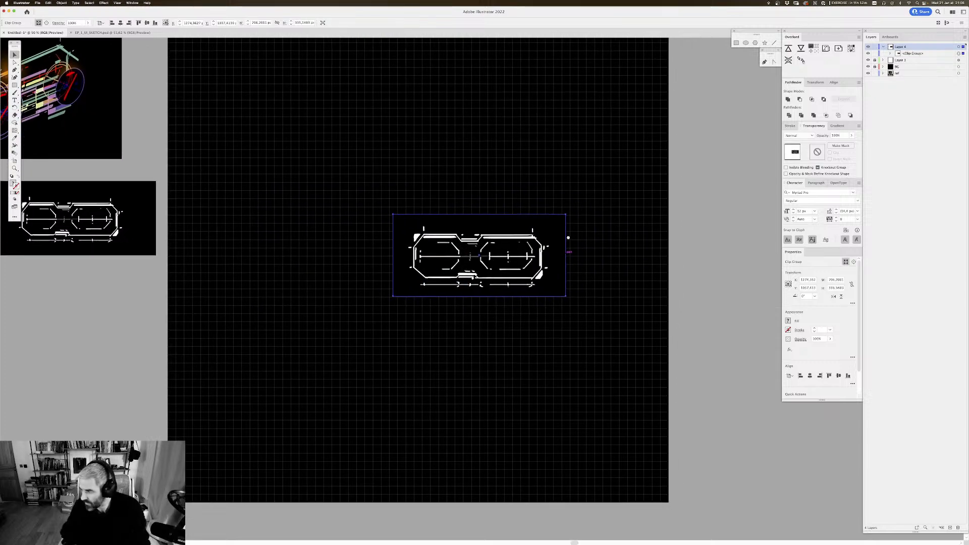
Step: Scale the clipped sketch group up to about 1404 by 667 px in the upper middle of the artboard
scroll(415, 182, "up", 3)
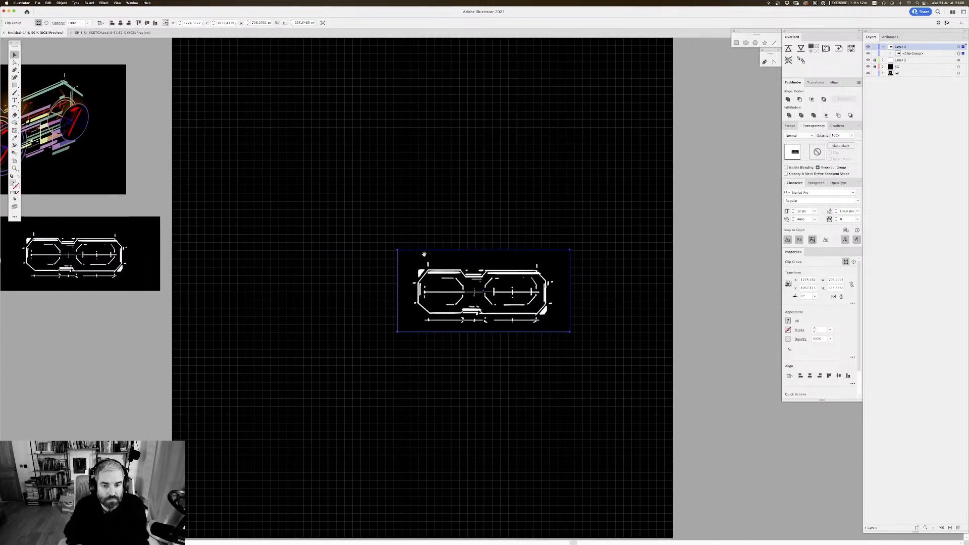
left_click_drag(397, 249, 239, 174)
scroll(404, 244, "right", 2)
scroll(404, 244, "up", 1)
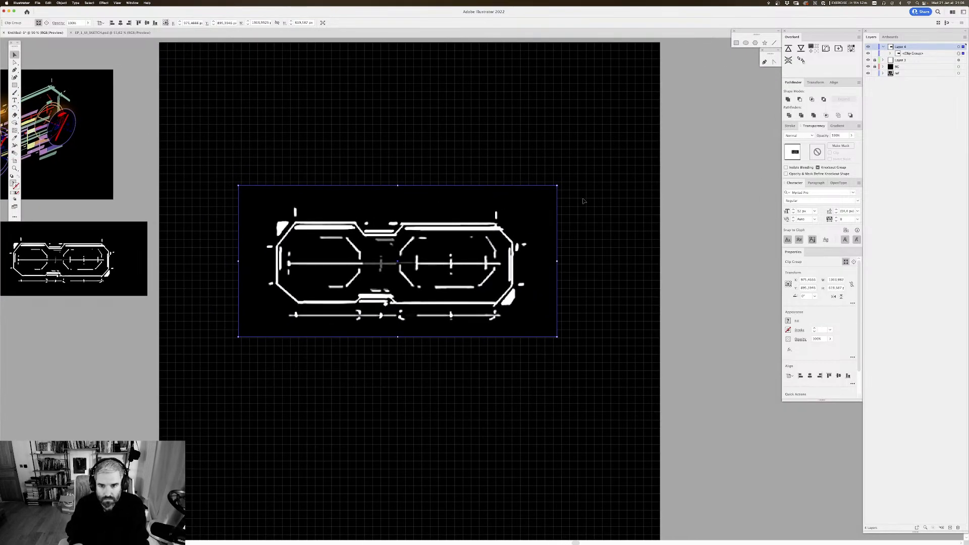
left_click_drag(554, 185, 586, 170)
scroll(560, 182, "down", 2)
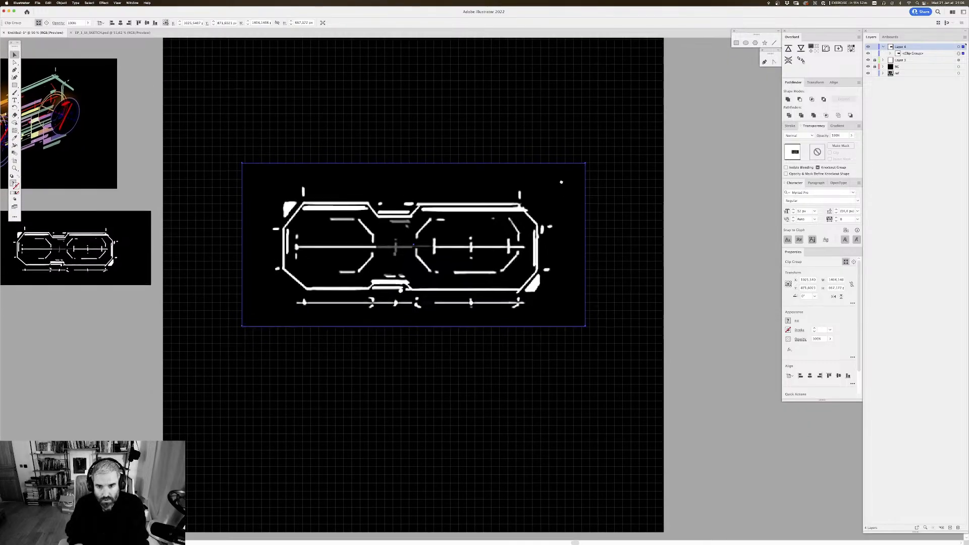
Step: Move the grid lines' layer above the sketch layer and rename it GRID
left_click(883, 46)
left_click_drag(894, 53, 901, 45)
double_click(901, 46)
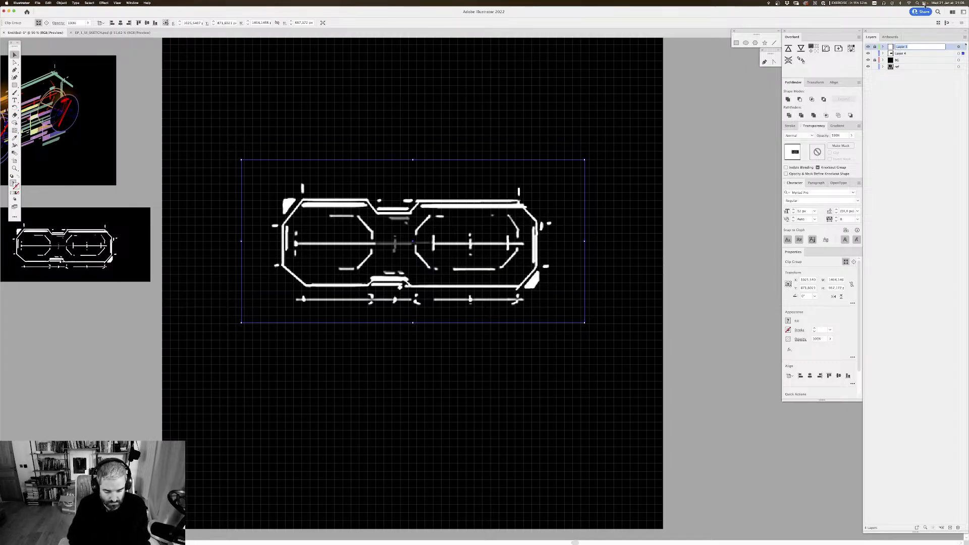
type("GRID")
key("Return")
left_click_drag(607, 166, 616, 163)
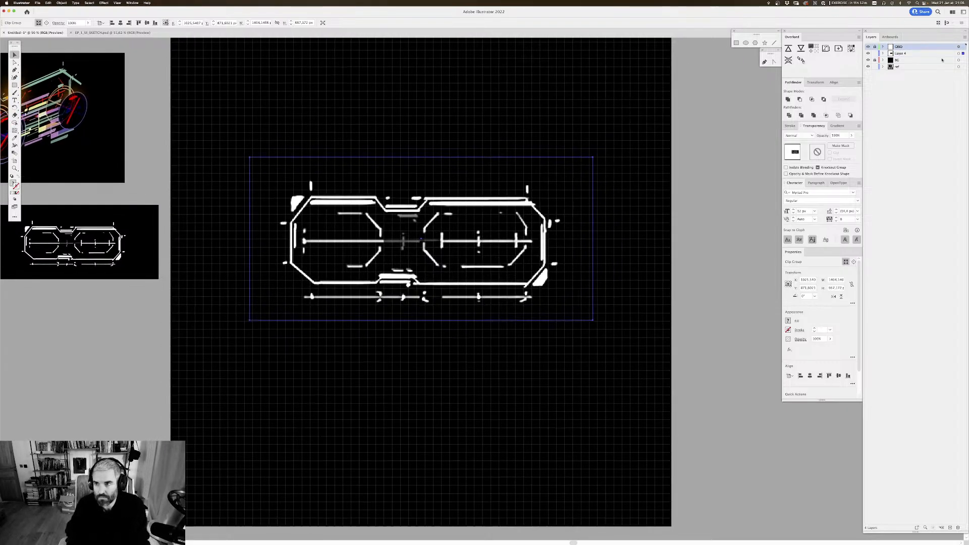
Step: Target the whole sketch layer and lower its opacity to about 13% so it becomes a faint tracing guide
left_click(958, 53)
left_click(851, 135)
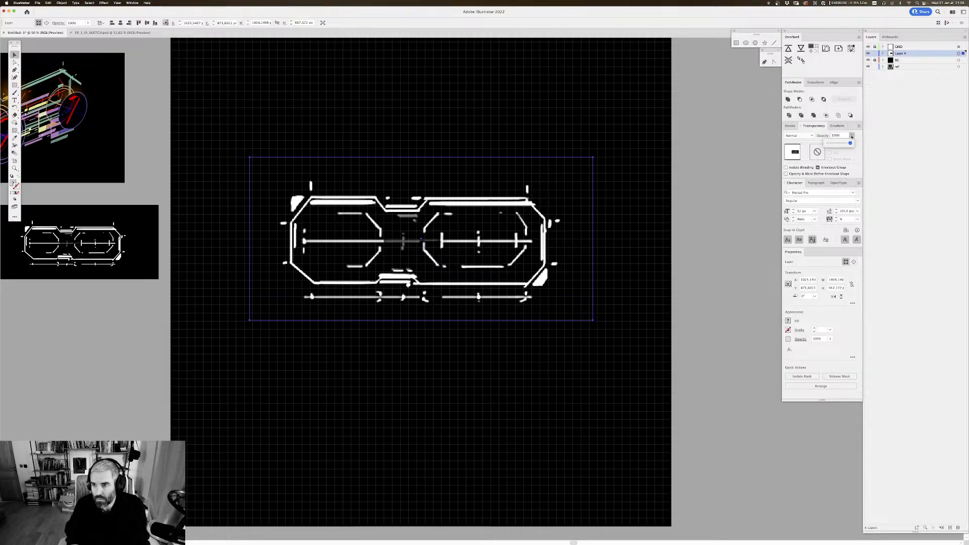
left_click_drag(851, 144, 830, 144)
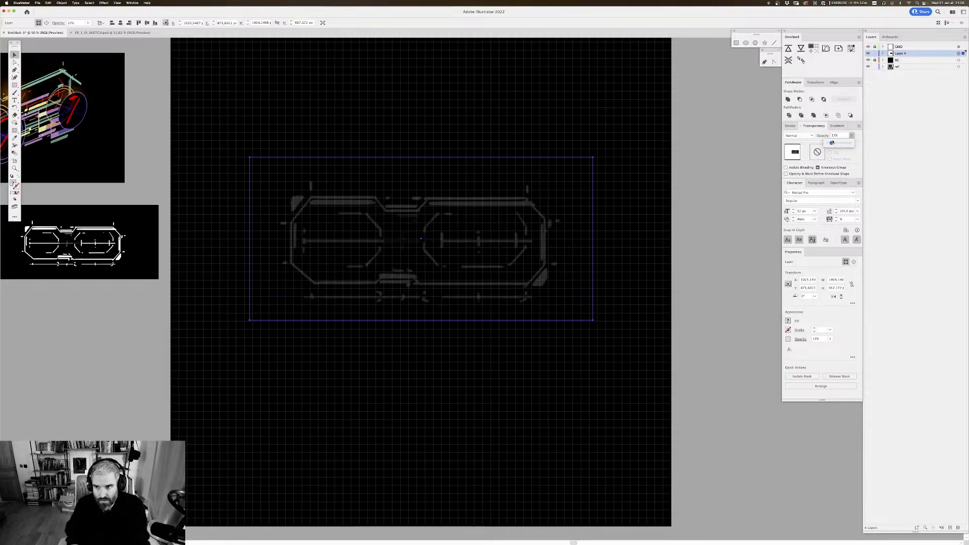
left_click(702, 189)
Step: Reposition the faint sketch group and stretch it slightly to about 1394 px wide so its outline fits the grid
mouse_move(654, 117)
left_mouse_down()
mouse_move(668, 126)
mouse_move(661, 110)
left_mouse_up()
left_click_drag(471, 228, 493, 220)
scroll(596, 273, "right", 2)
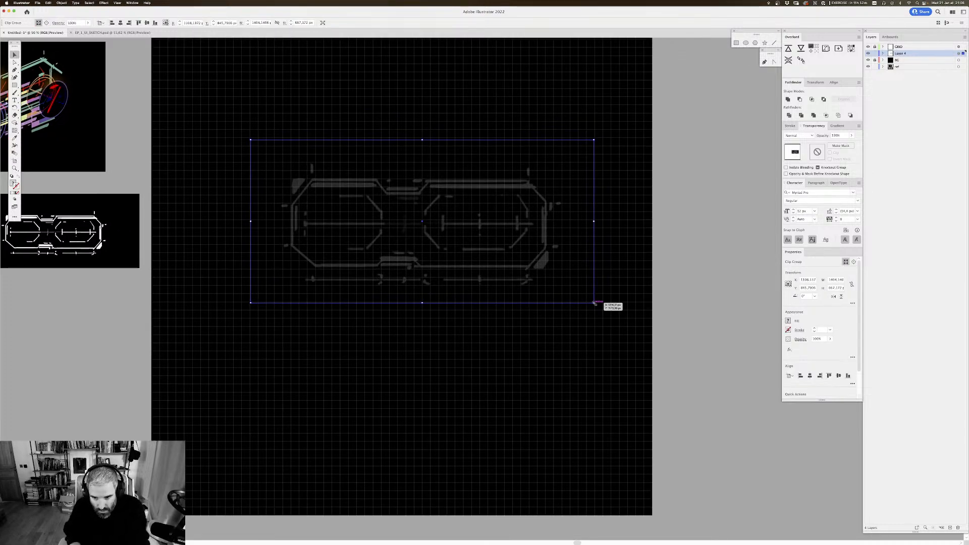
left_click_drag(595, 303, 597, 304)
left_click_drag(596, 222, 592, 223)
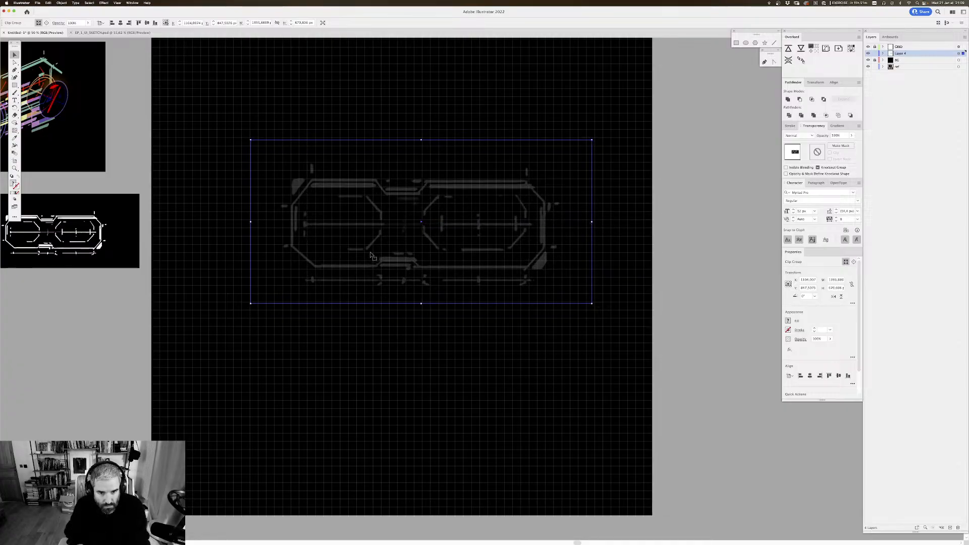
left_click_drag(422, 305, 422, 307)
mouse_move(456, 232)
left_mouse_down()
mouse_move(442, 217)
mouse_move(447, 222)
left_mouse_up()
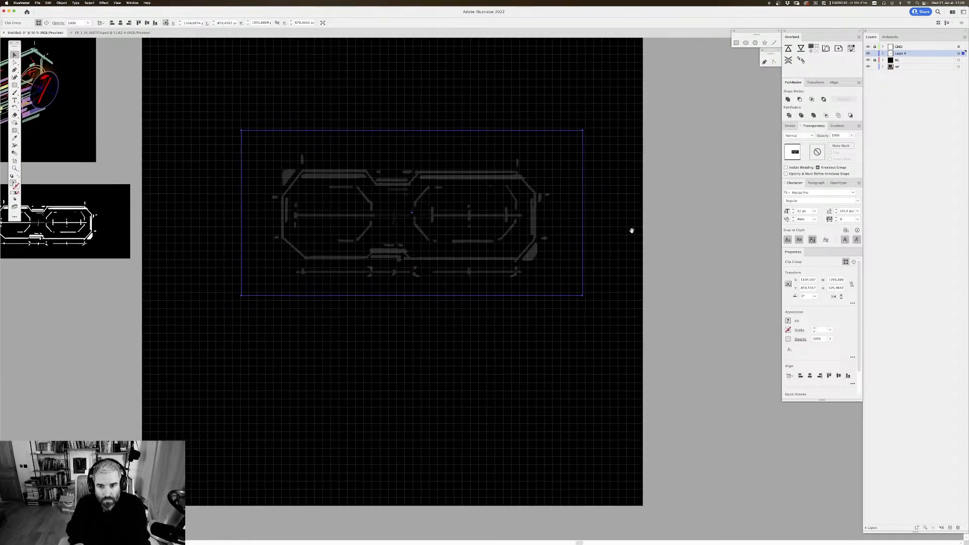
left_click_drag(631, 229, 630, 221)
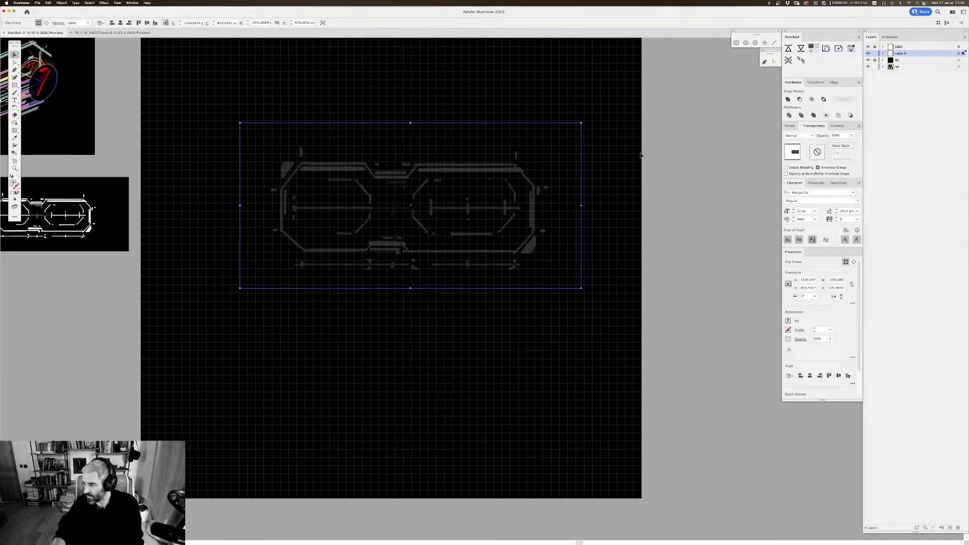
left_click_drag(489, 179, 507, 187)
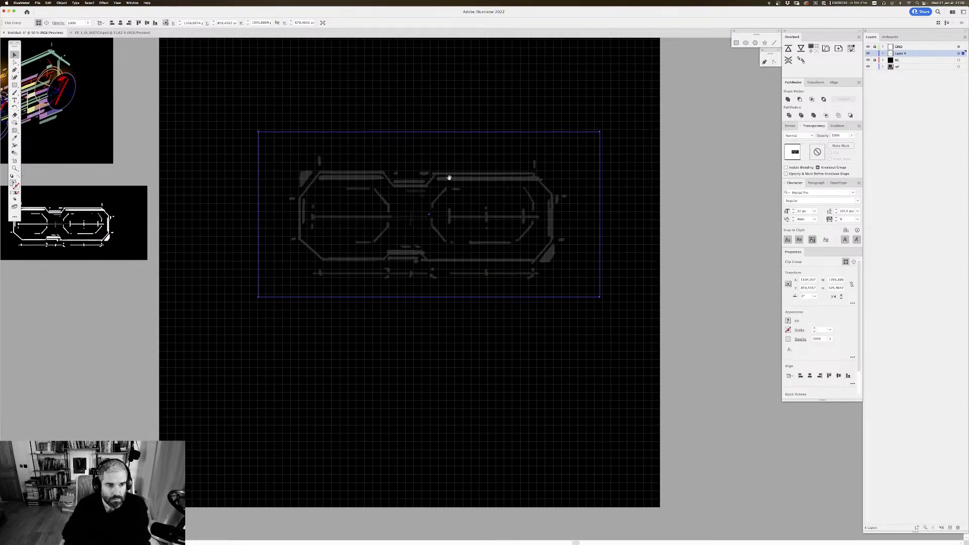
left_click_drag(449, 178, 457, 173)
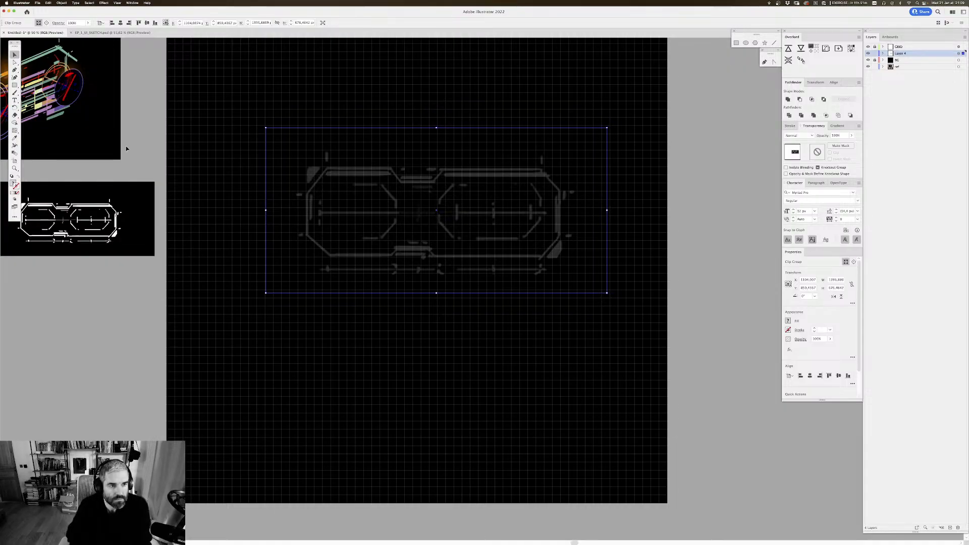
left_click_drag(563, 171, 564, 185)
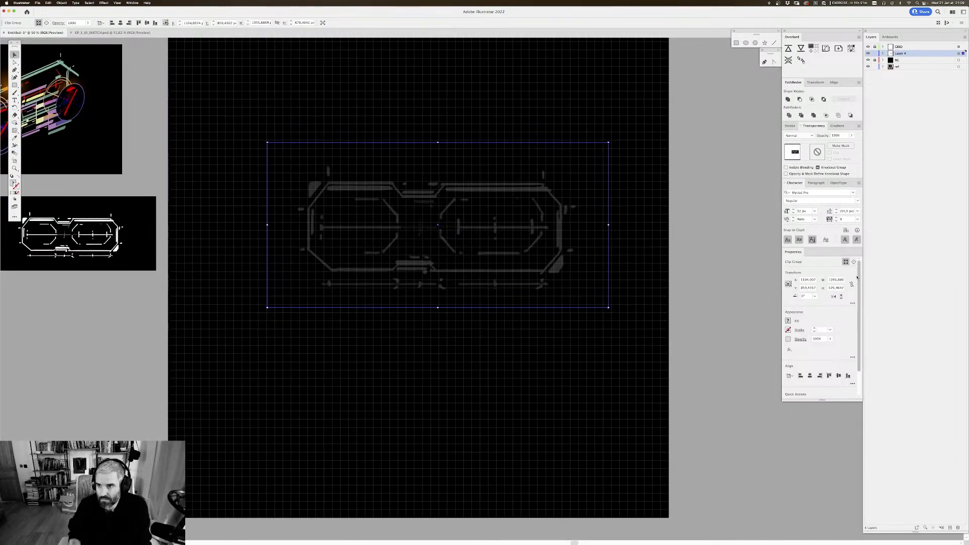
Step: Lock the sketch layer and add a new empty layer above GRID for the vector artwork
left_click(875, 54)
left_click(943, 47)
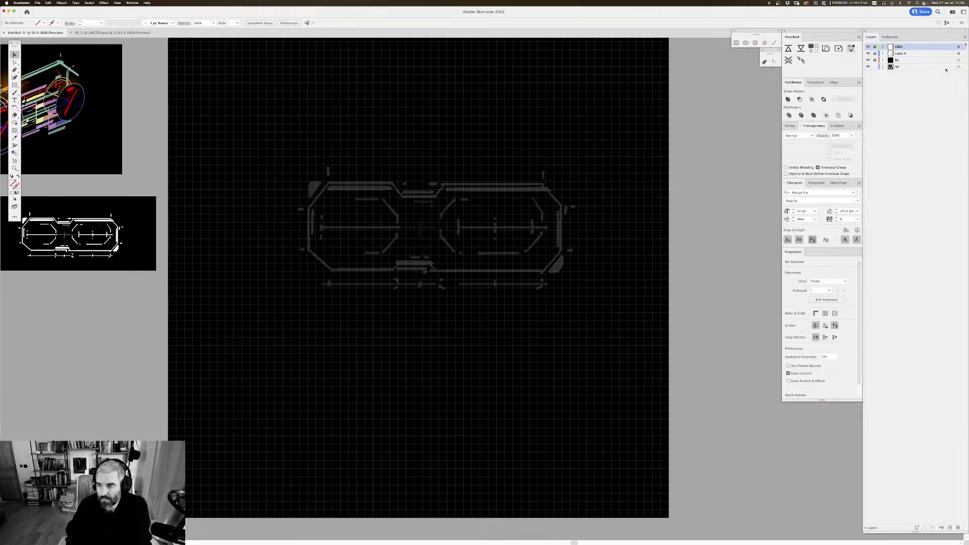
key("super+l")
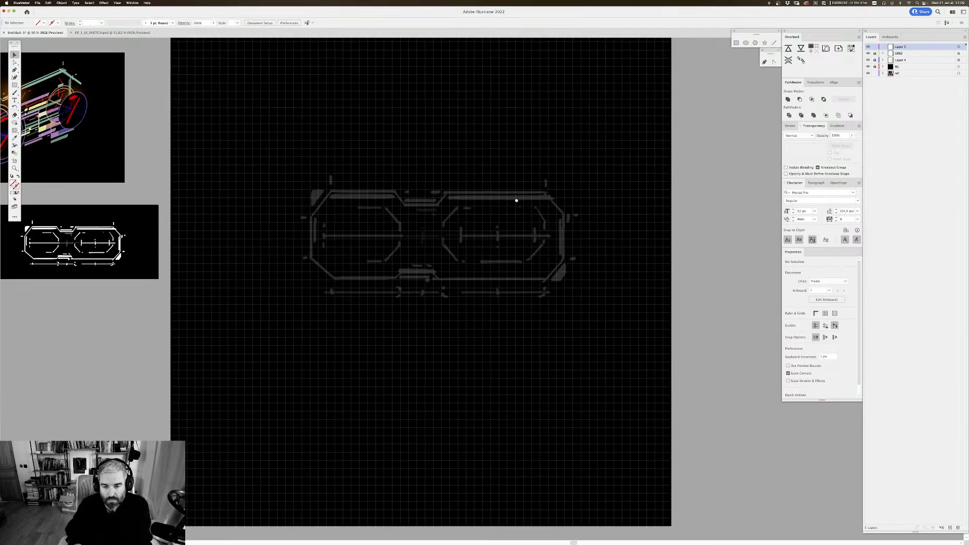
key("super+equal")
left_click_drag(544, 158, 513, 161)
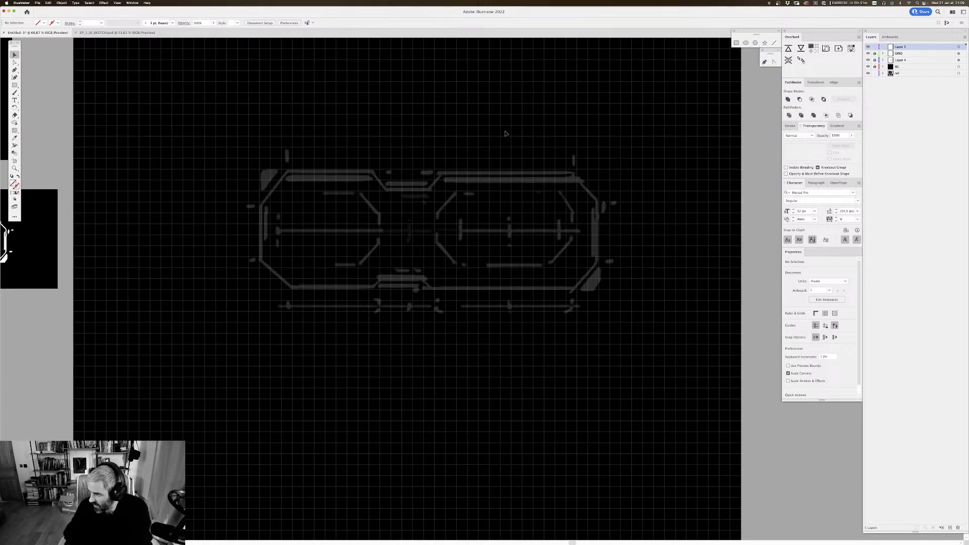
scroll(398, 169, "down", 2)
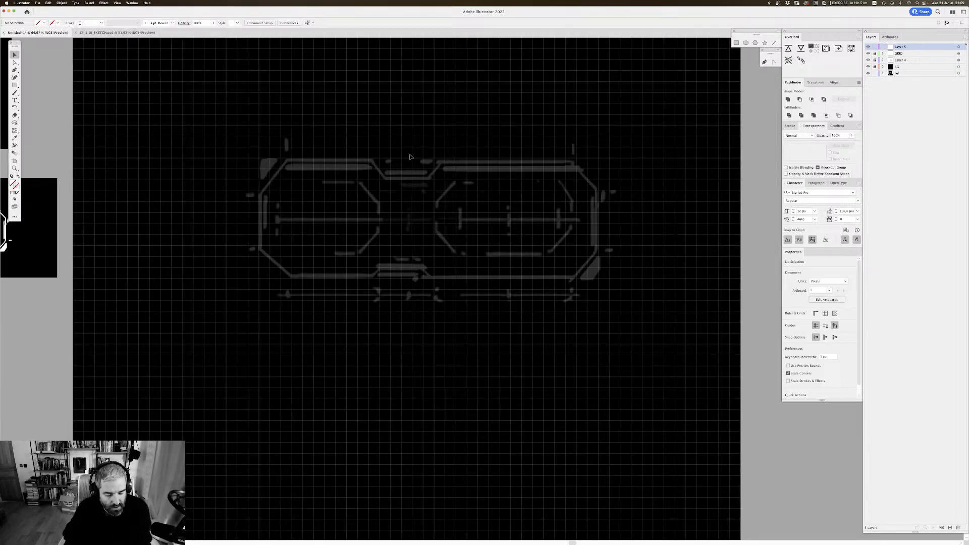
left_click_drag(377, 160, 381, 163)
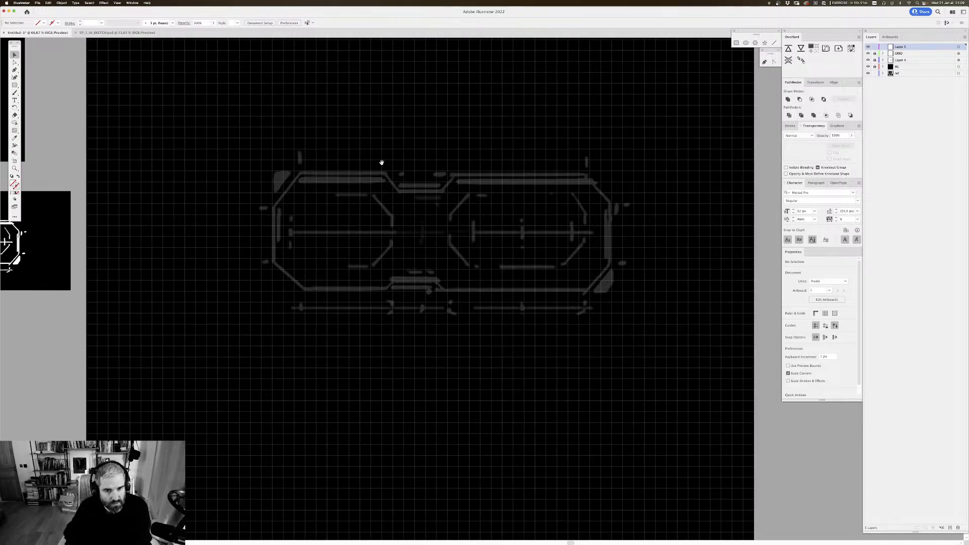
scroll(418, 167, "down", 2)
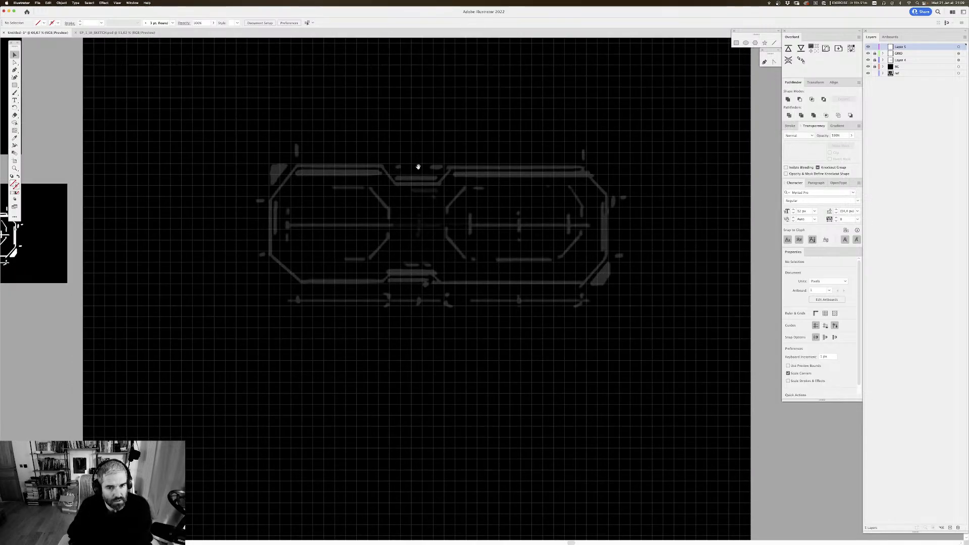
scroll(461, 124, "up", 2)
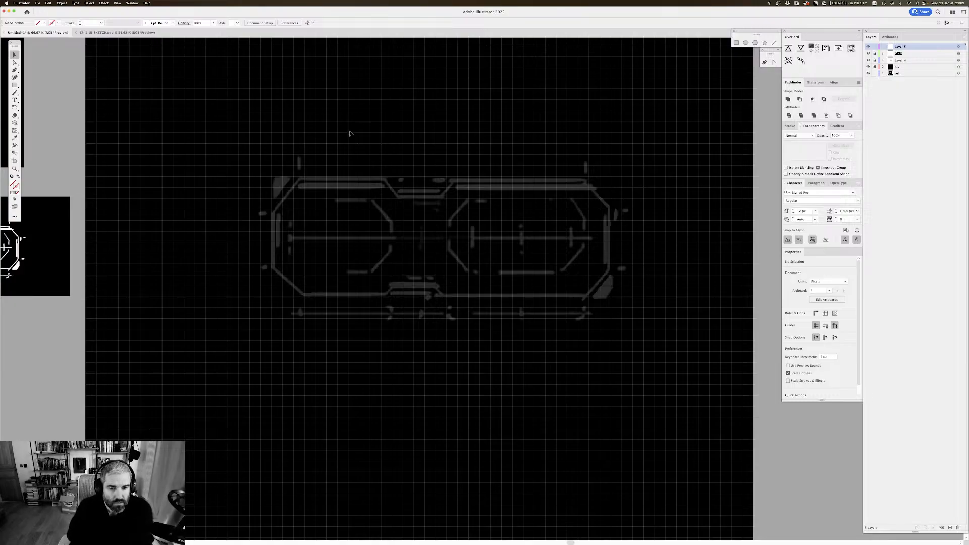
scroll(419, 193, "right", 1)
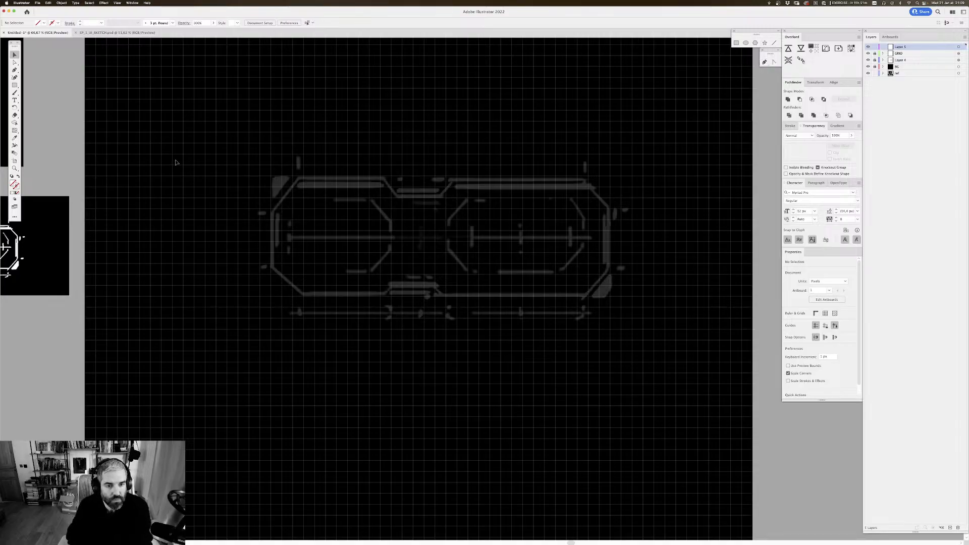
Step: Activate the Pen tool, enable Snap to Grid and restore the normal pen cursor over the sketch
key("p")
scroll(217, 161, "up", 1)
scroll(217, 162, "left", 1)
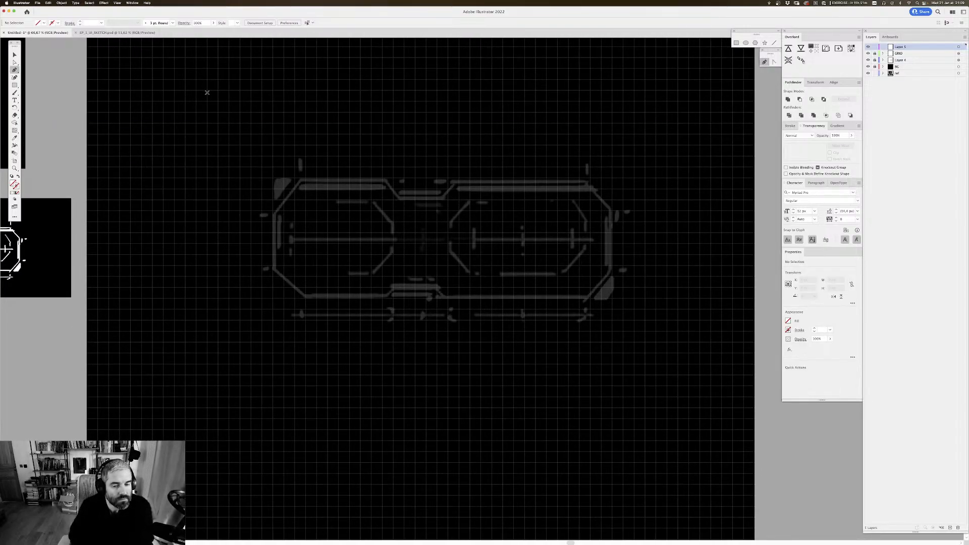
left_click(131, 2)
mouse_move(117, 3)
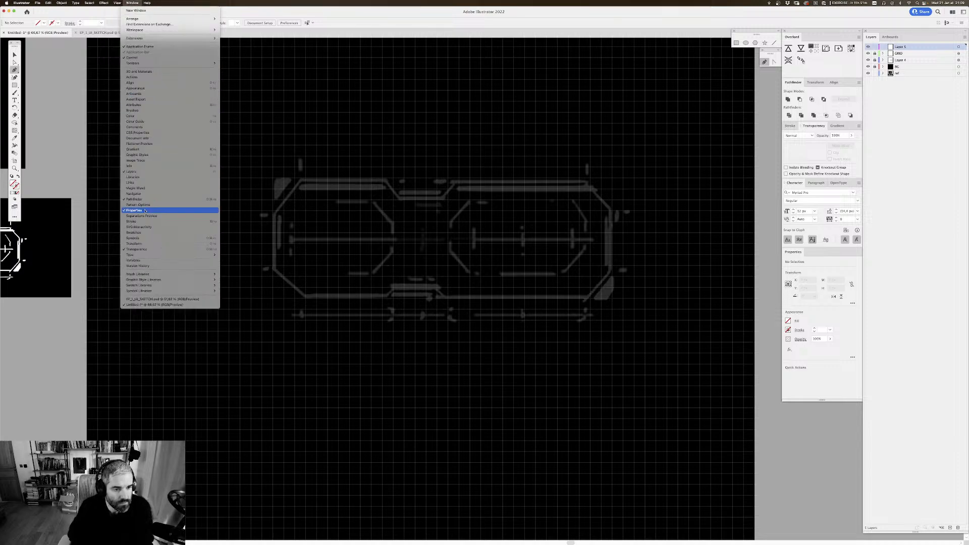
left_click(132, 238)
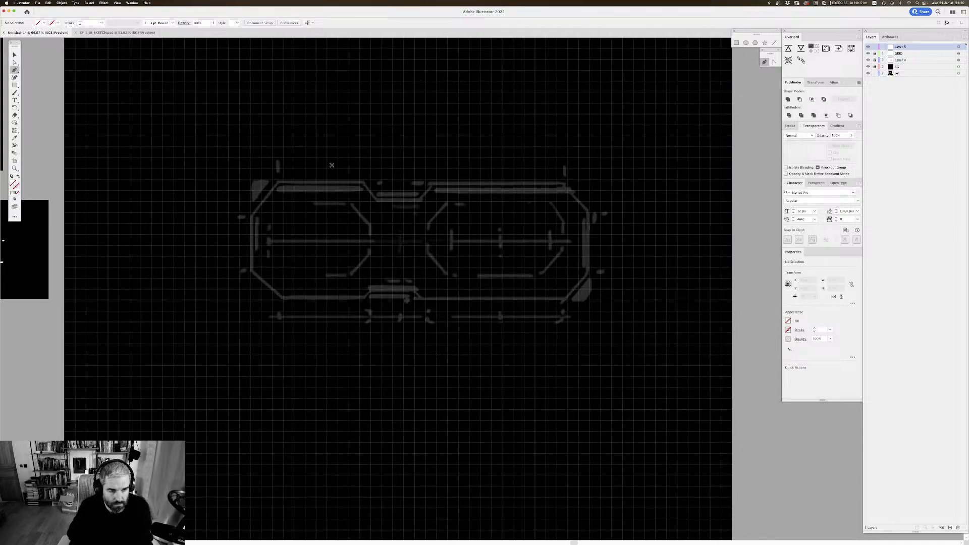
key("Caps_Lock")
scroll(275, 172, "right", 1)
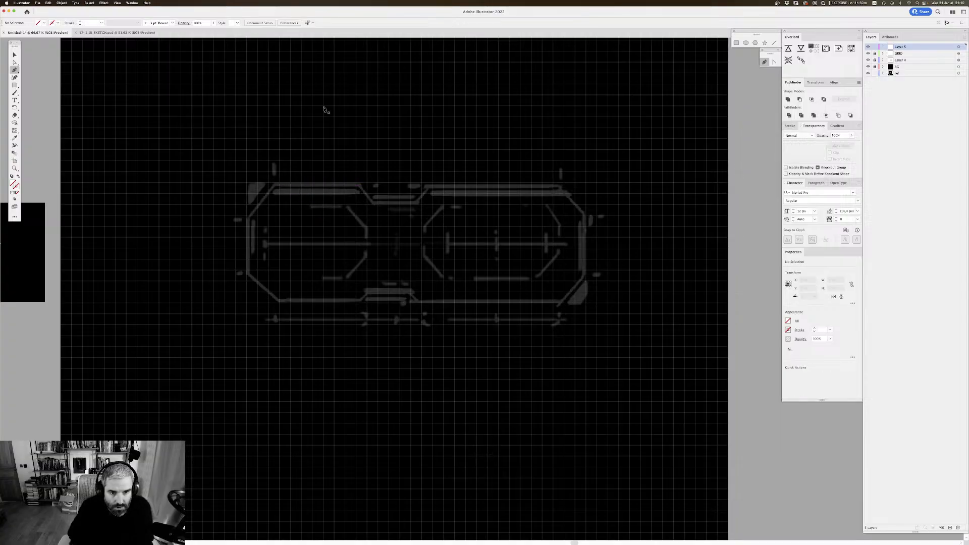
Step: Display the document's built-in grid over the artboard
left_click(62, 3)
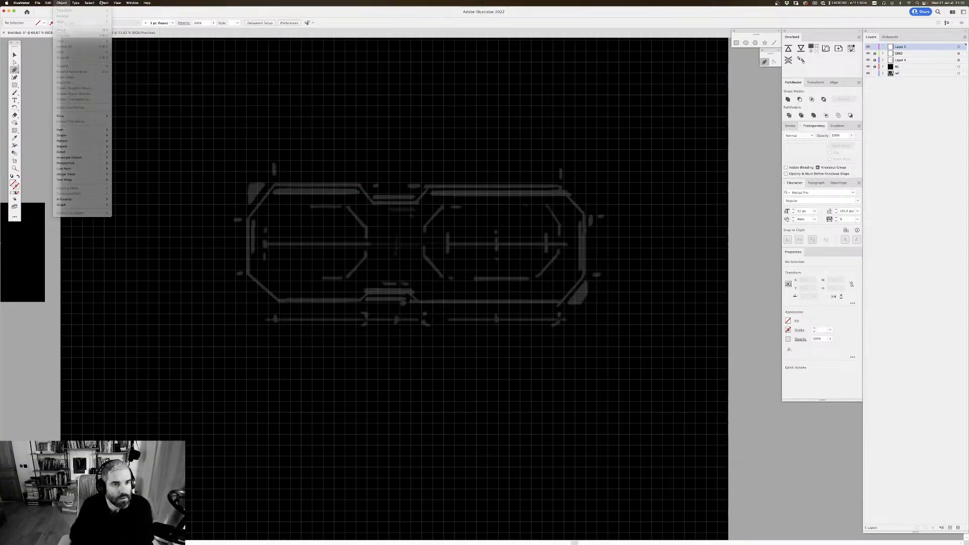
left_click(61, 3)
left_click(132, 3)
left_click(132, 3)
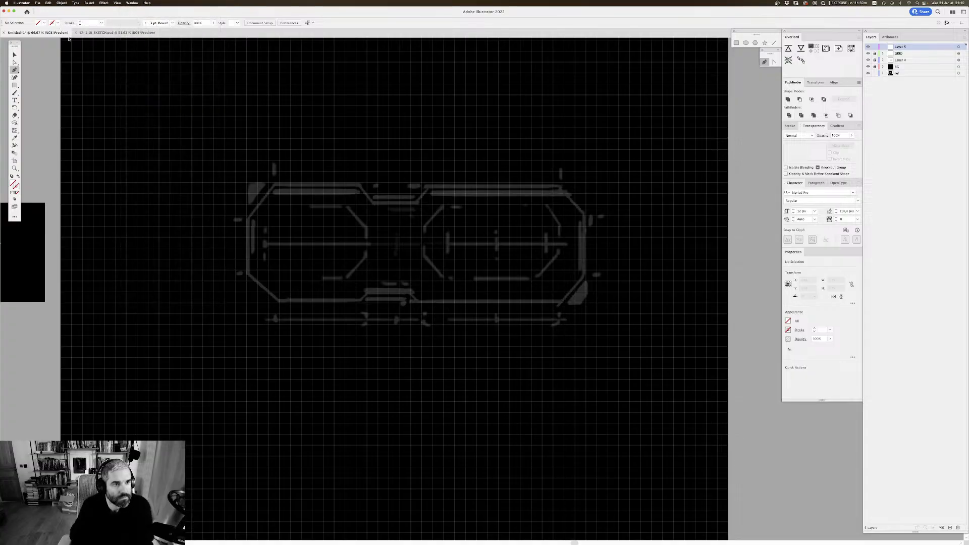
key("super+apostrophe")
key("super+apostrophe")
key("super+apostrophe")
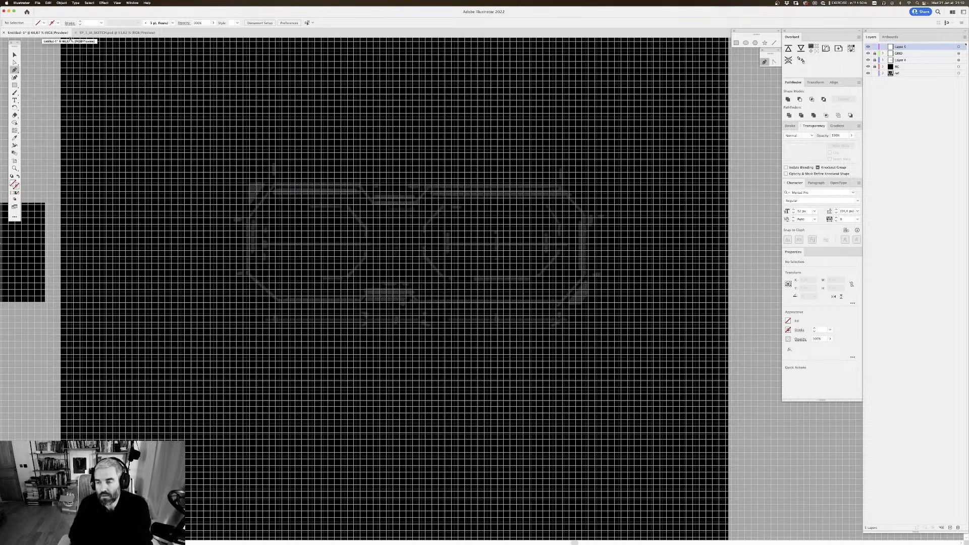
left_click_drag(622, 150, 645, 141)
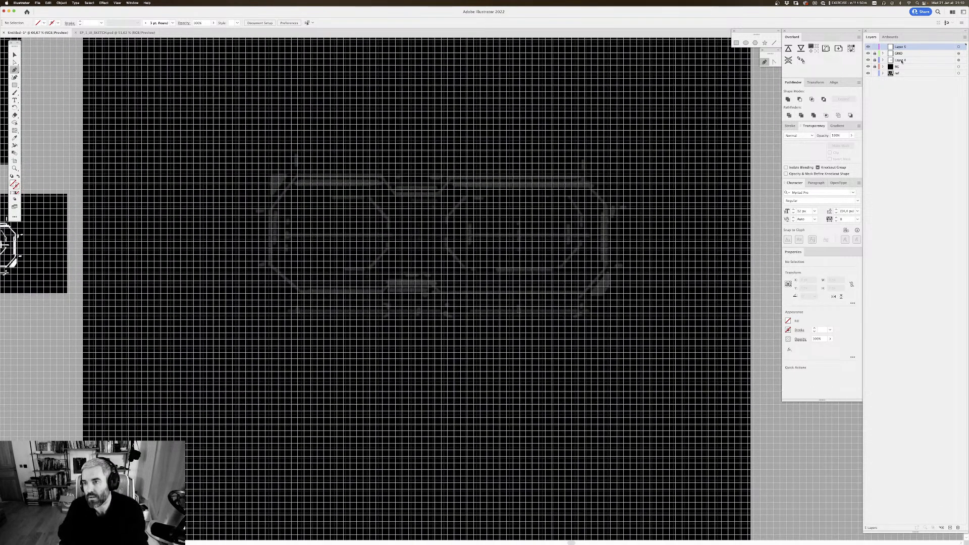
Step: Hide the faint sketch layer and unlock the GRID layer to compare its lines with the document grid
left_click(868, 60)
left_click(875, 54)
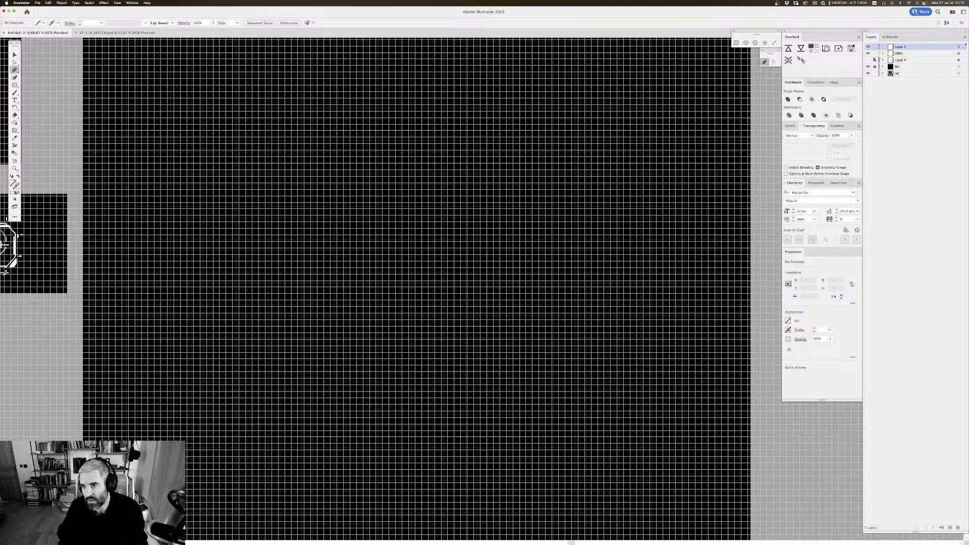
left_click_drag(743, 115, 686, 199)
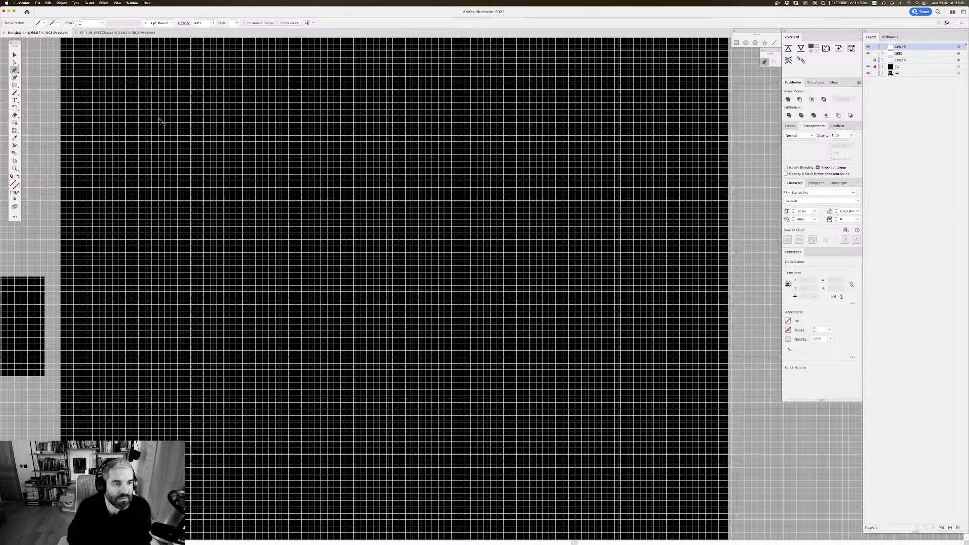
mouse_move(169, 127)
left_mouse_down()
mouse_move(197, 162)
mouse_move(175, 129)
left_mouse_up()
left_click_drag(283, 365, 243, 240)
left_click_drag(625, 126, 659, 179)
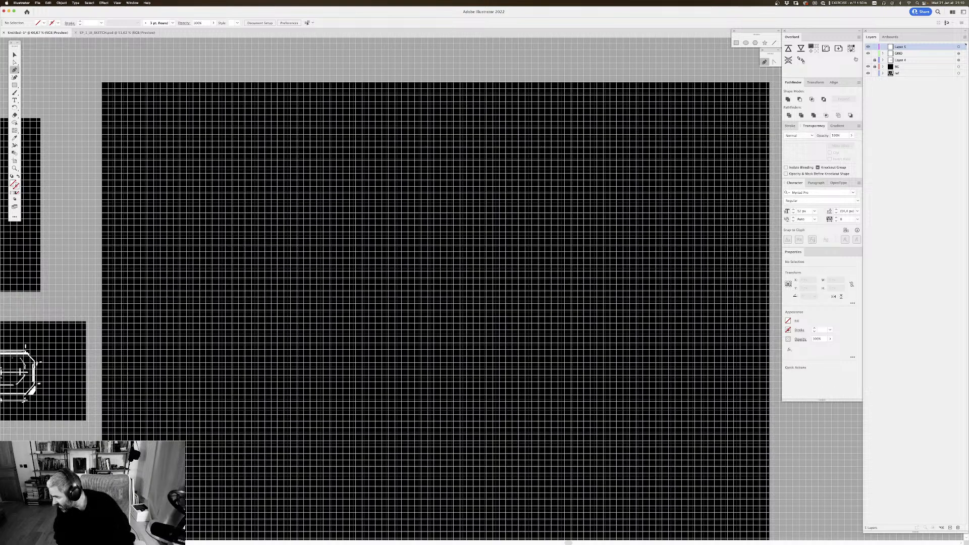
Step: Move one line out of each blend in the GRID layer and delete both blends
left_click_drag(624, 129, 624, 113)
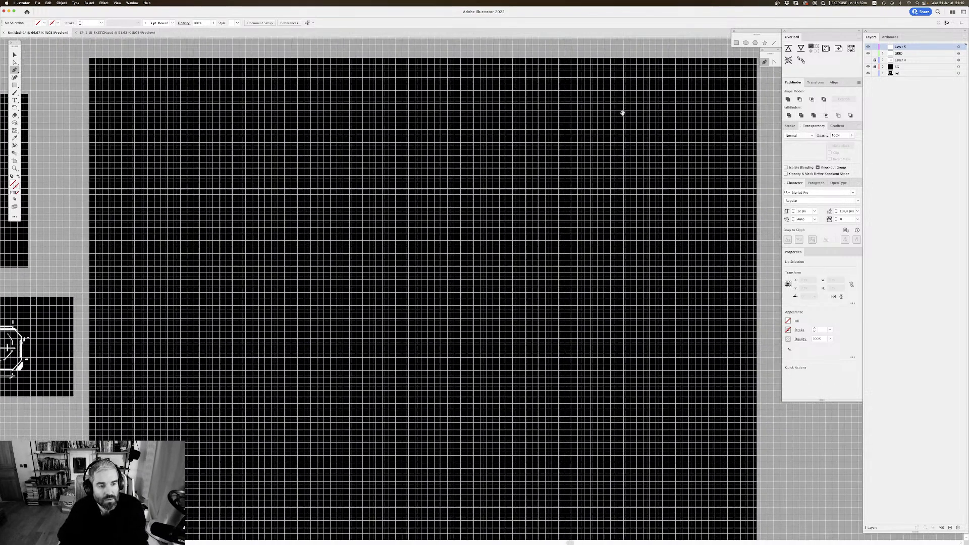
left_click(882, 53)
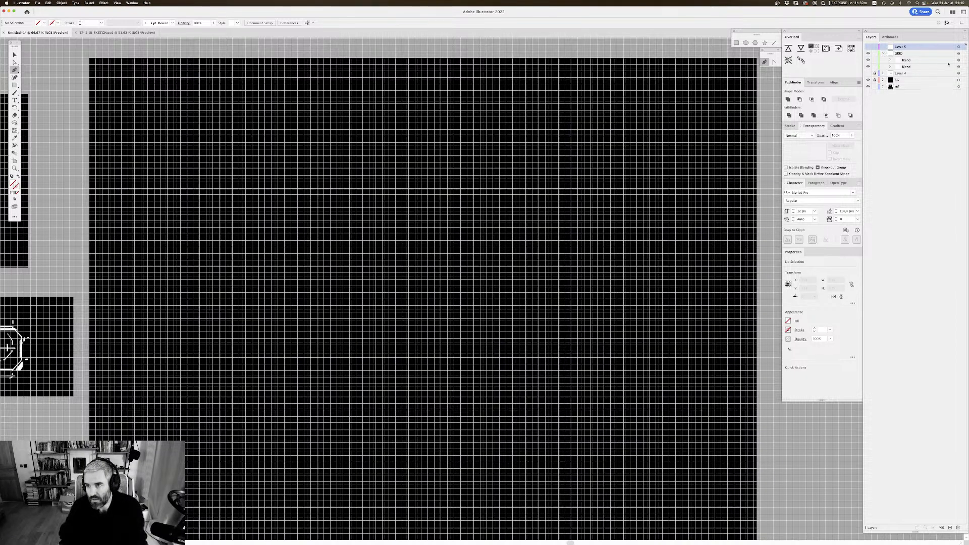
left_click(890, 67)
left_click(890, 60)
left_click_drag(915, 67, 916, 64)
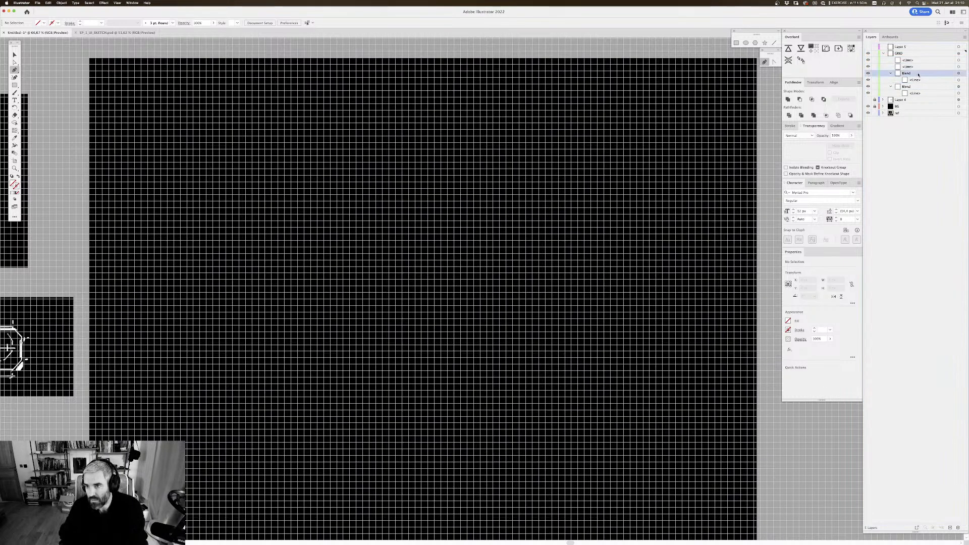
left_click(921, 87, "super")
left_click(960, 528)
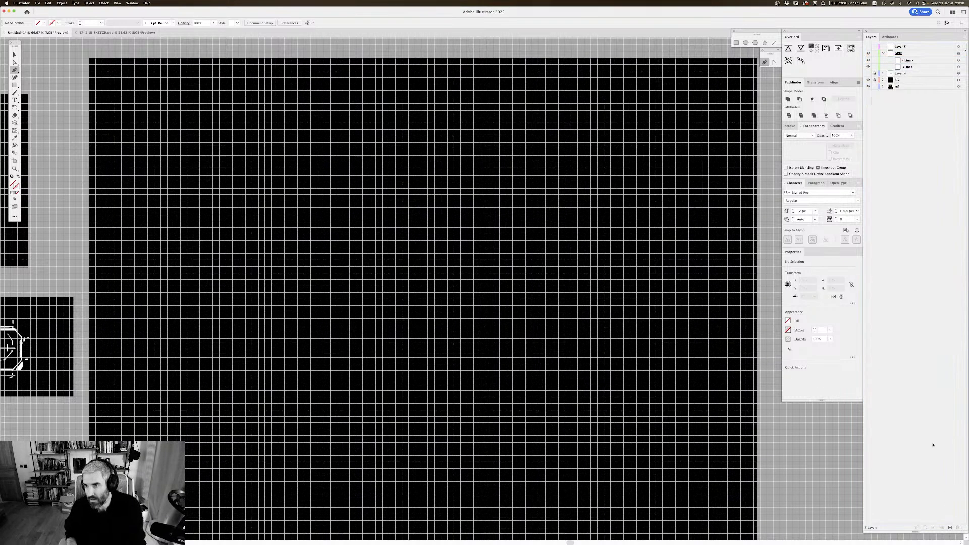
Step: Select the two remaining GRID lines and give them a red 4 px stroke
left_click(962, 60)
left_click_drag(548, 150, 574, 182)
left_click_drag(707, 139, 719, 134)
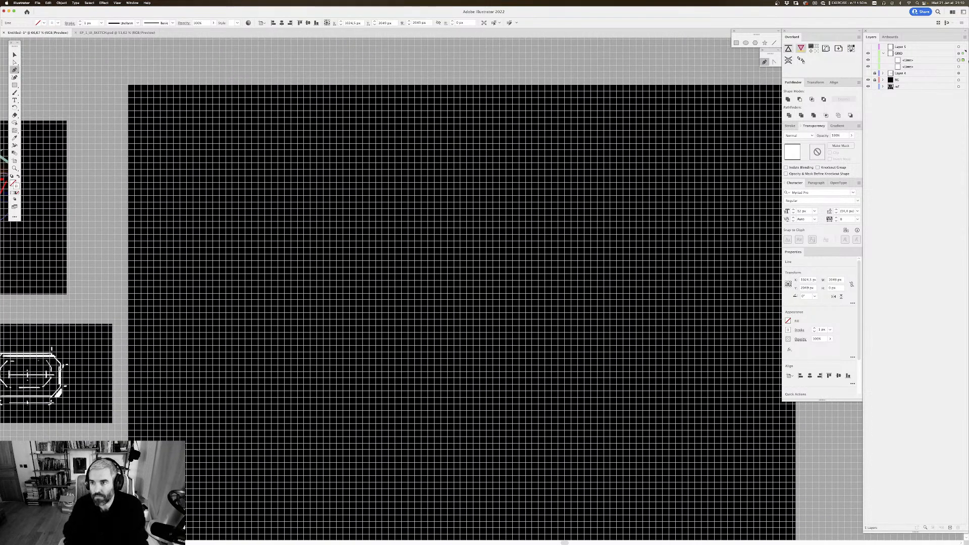
left_click(958, 67, "shift")
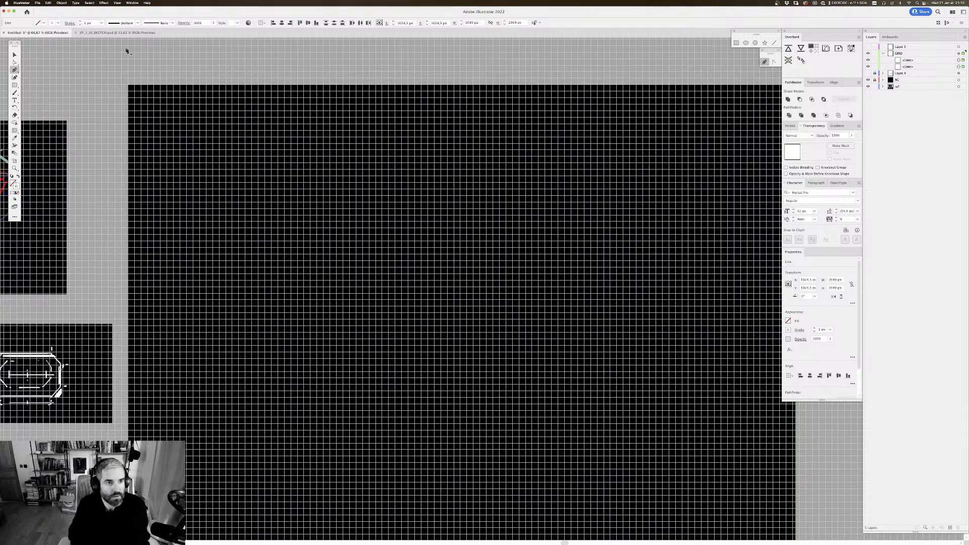
left_click(53, 23)
left_click(22, 55)
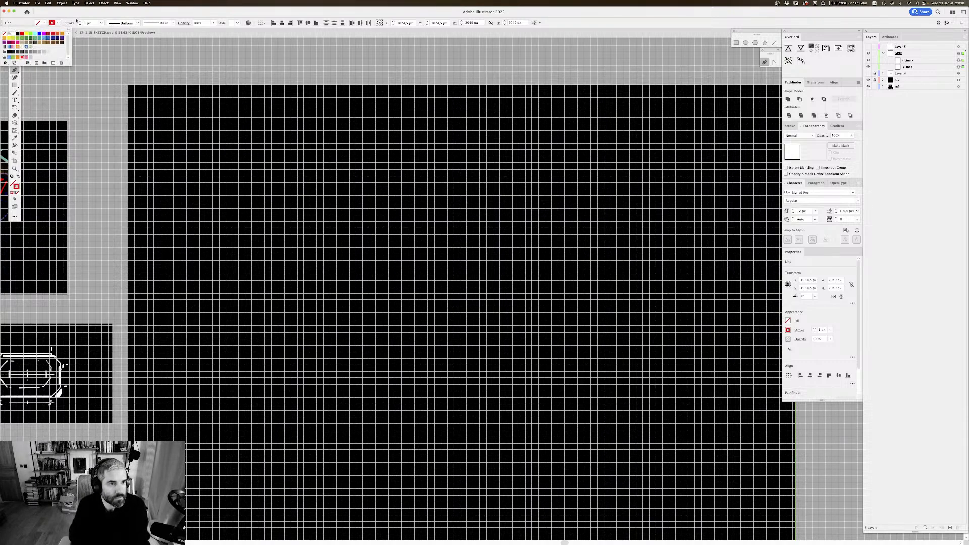
left_click_drag(93, 23, 72, 19)
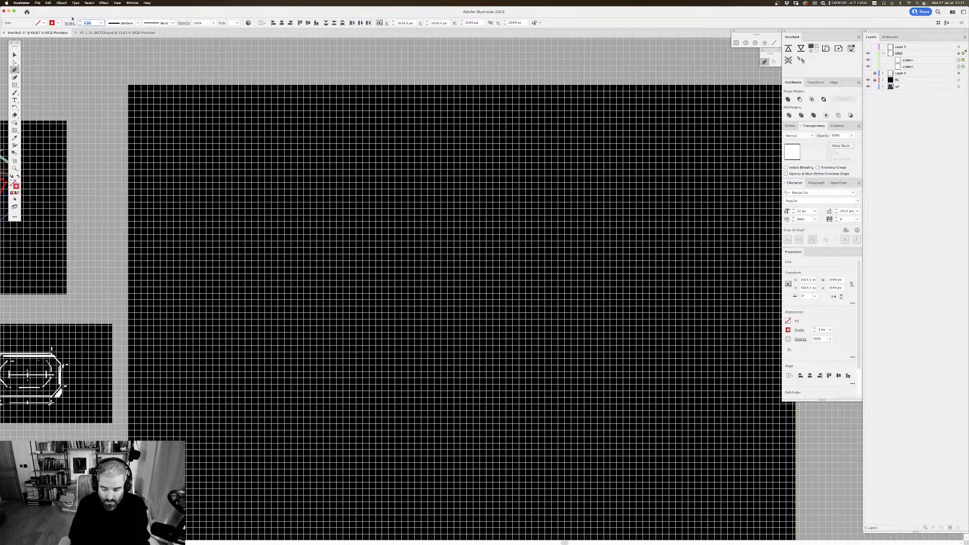
type("4")
key("Return")
scroll(528, 176, "down", 1)
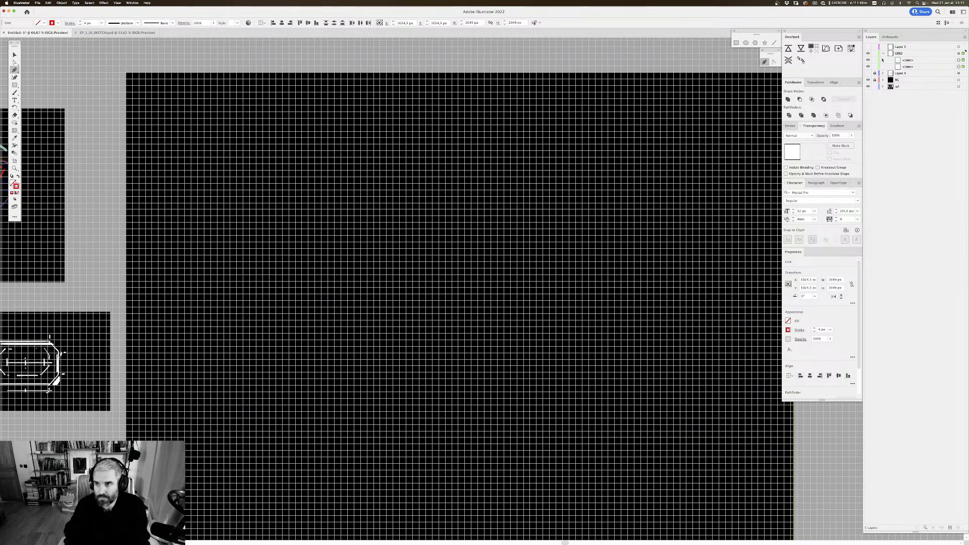
Step: Dismiss the 1Password unlock prompt and hide the document grid
left_click(798, 99)
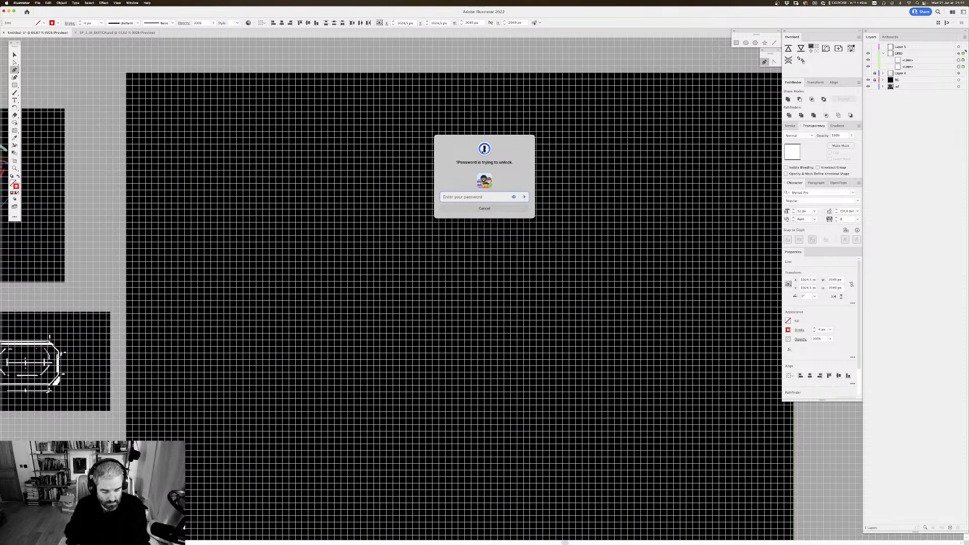
key("Return")
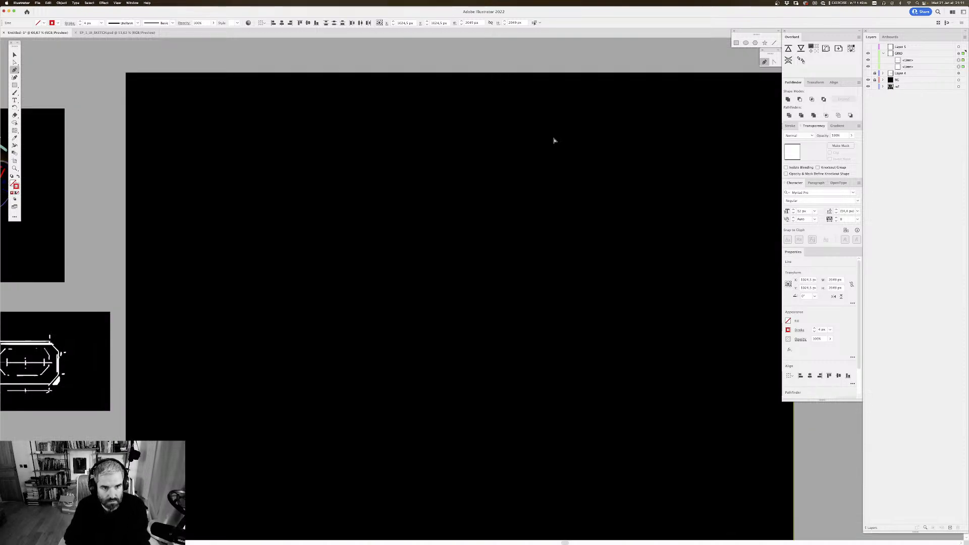
key("super+minus")
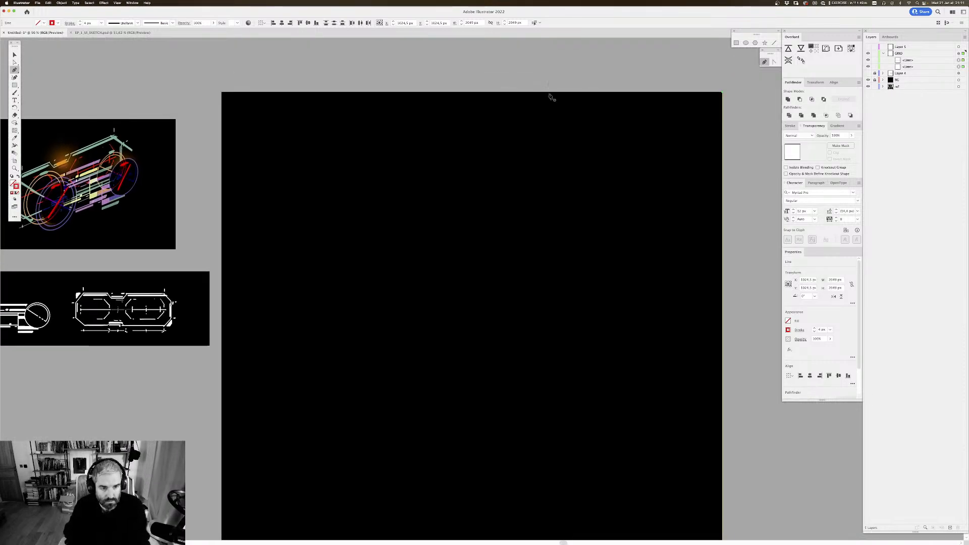
Step: Select only the horizontal GRID line and move it up from the artboard's bottom edge
key("v")
left_click(959, 60)
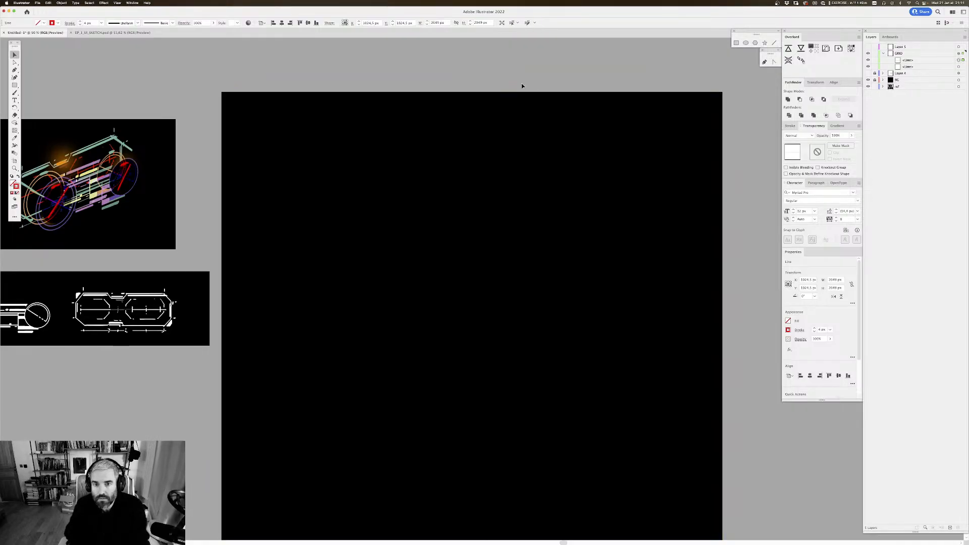
scroll(525, 208, "down", 5)
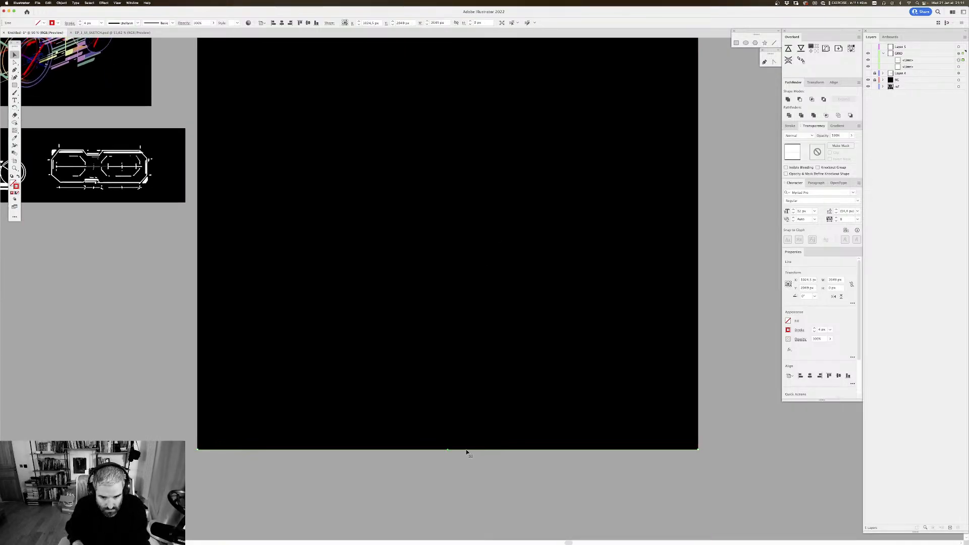
left_click_drag(465, 449, 463, 423)
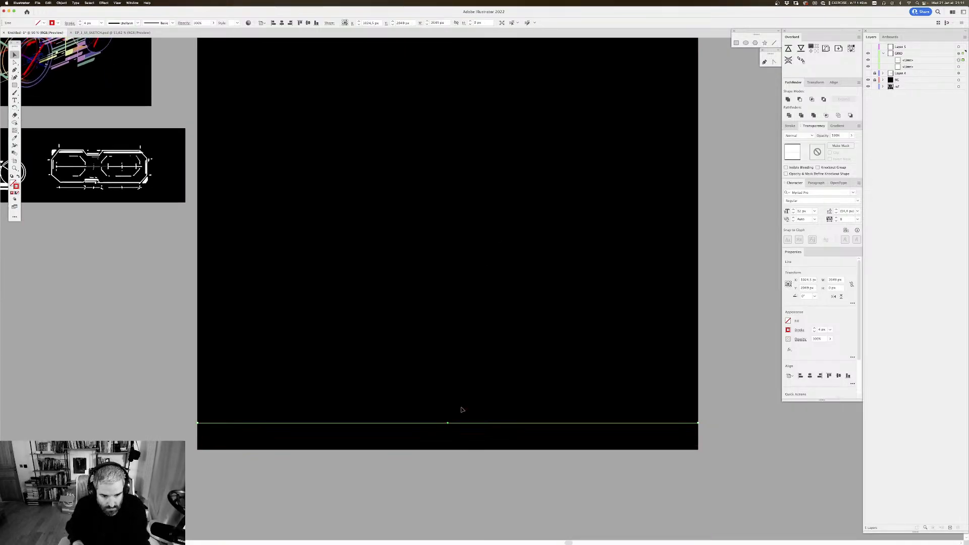
Step: Set the GRID layer's opacity to 100% and delete the red vertical line at the artboard's right edge
left_click(959, 54)
left_click(851, 136)
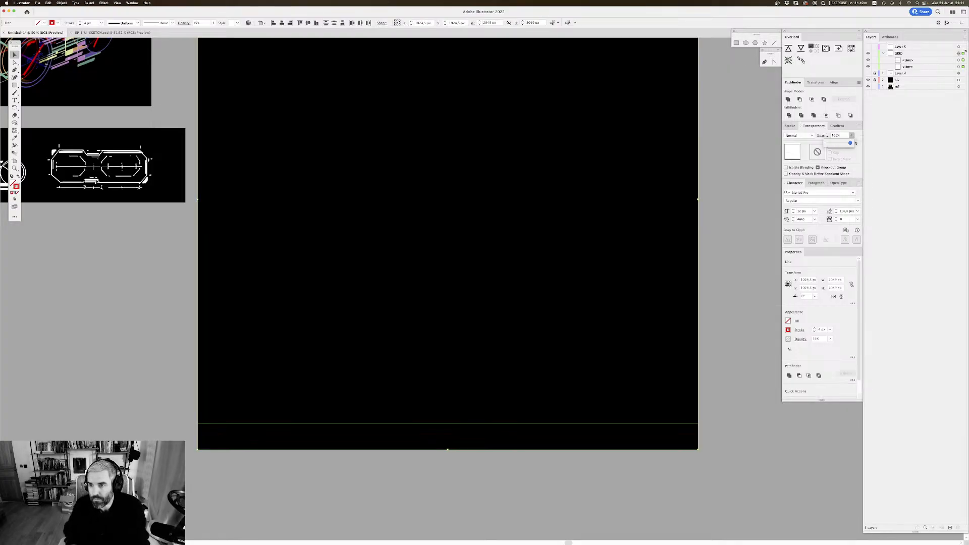
left_click(715, 196)
scroll(714, 196, "up", 5)
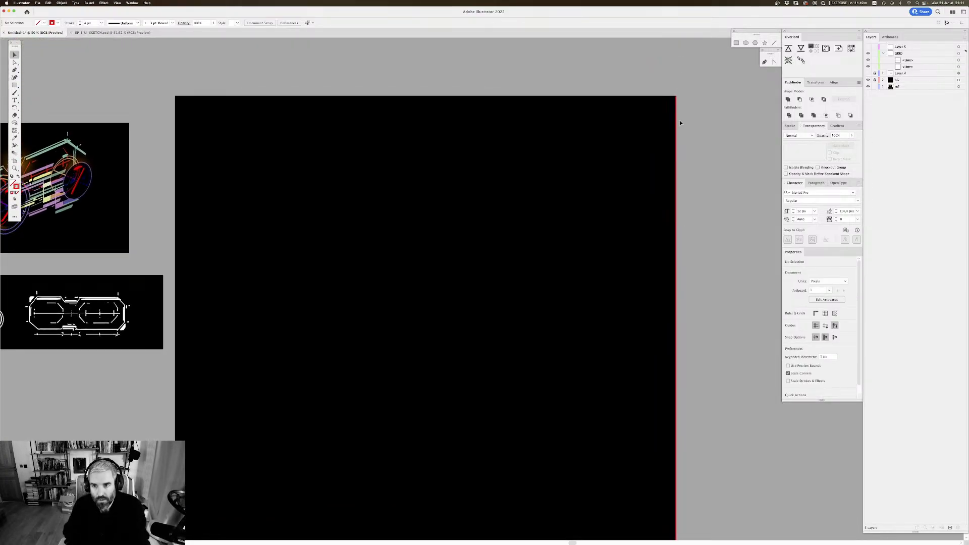
left_click(676, 126)
key("Delete")
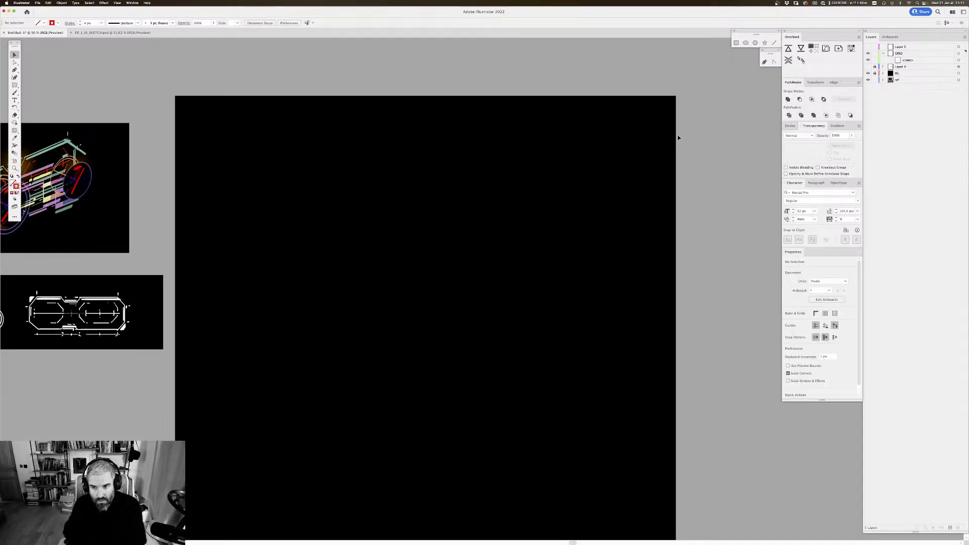
Step: Show the document grid and move the red horizontal line down to just above the artboard's bottom edge
scroll(479, 184, "down", 5)
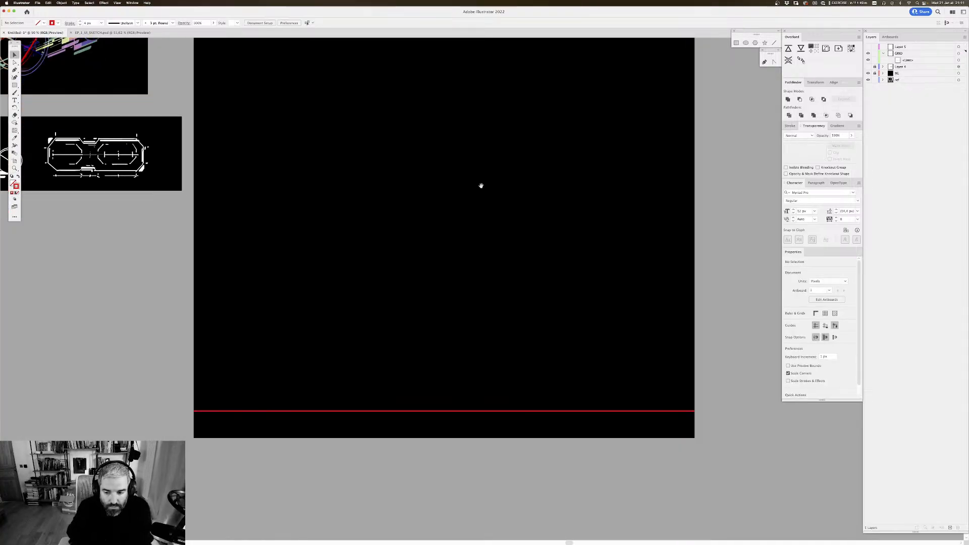
left_click(543, 389)
scroll(505, 363, "down", 1)
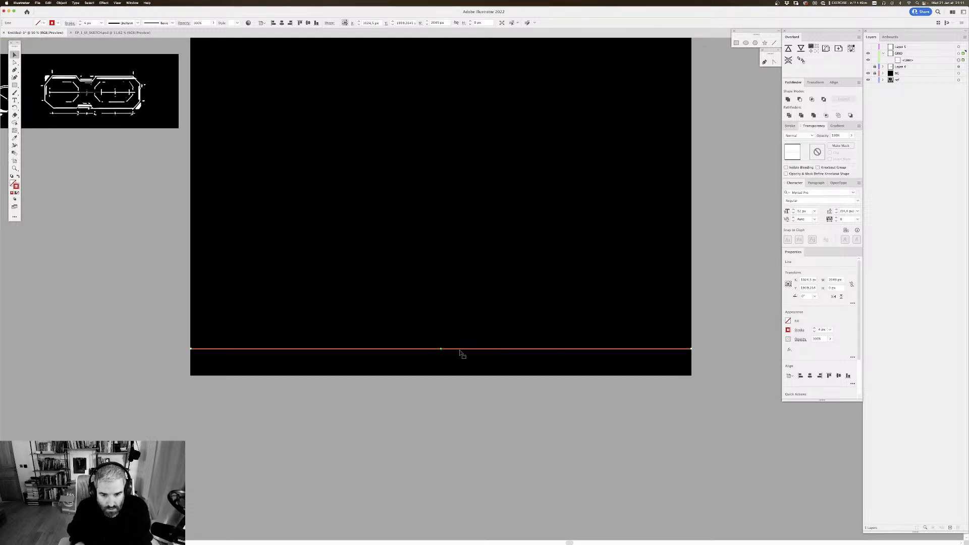
key("super+apostrophe")
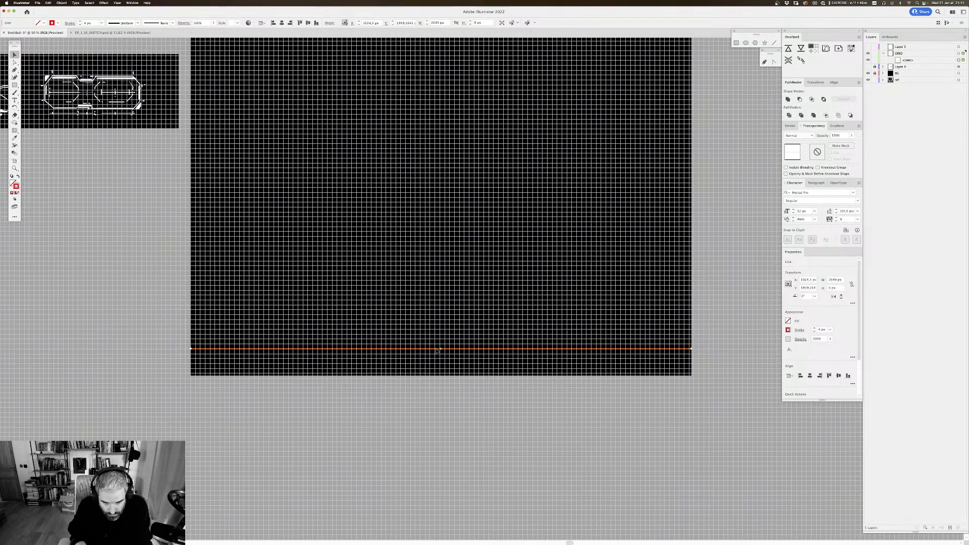
left_click_drag(437, 350, 437, 375)
Step: Set the document grid's gridline spacing to 40 px in the Guides & Grid preferences
left_click(38, 3)
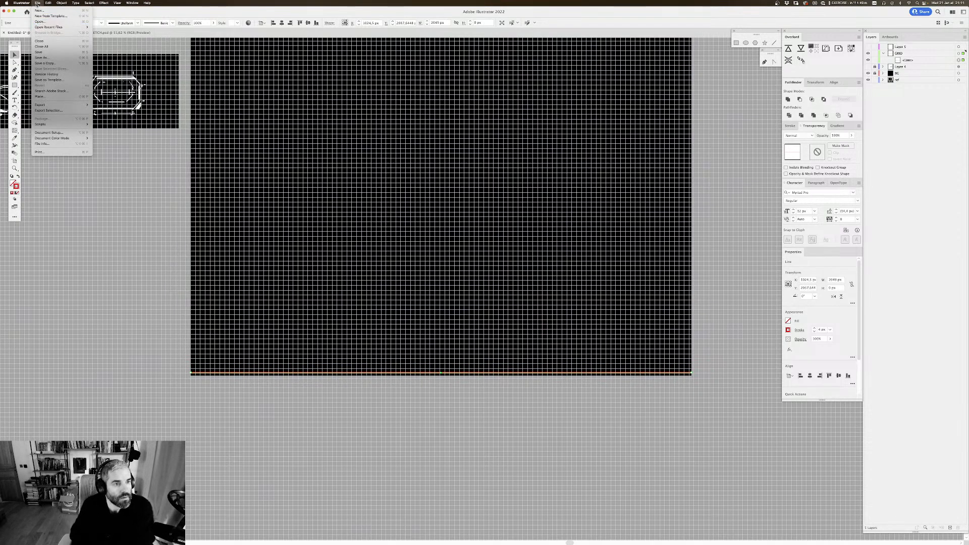
mouse_move(21, 3)
mouse_move(30, 19)
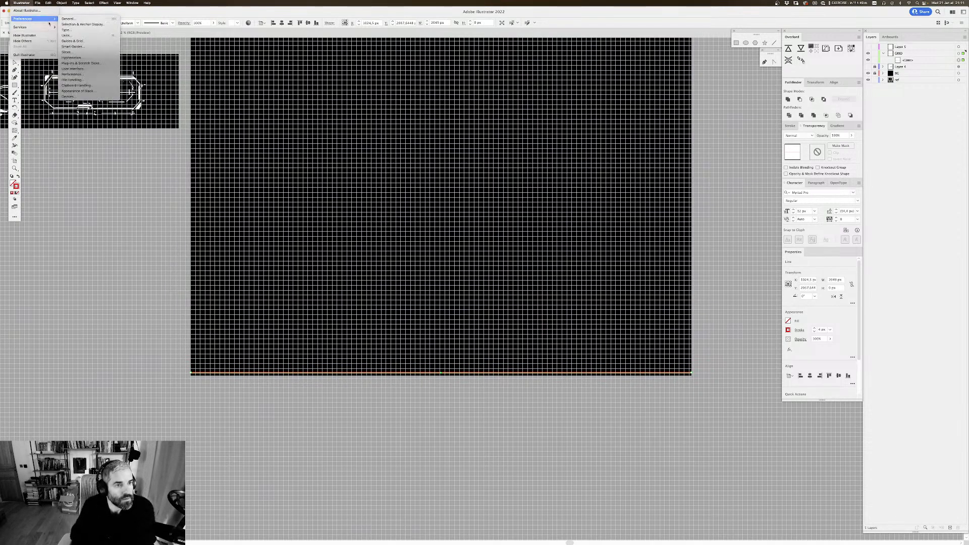
left_click(80, 43)
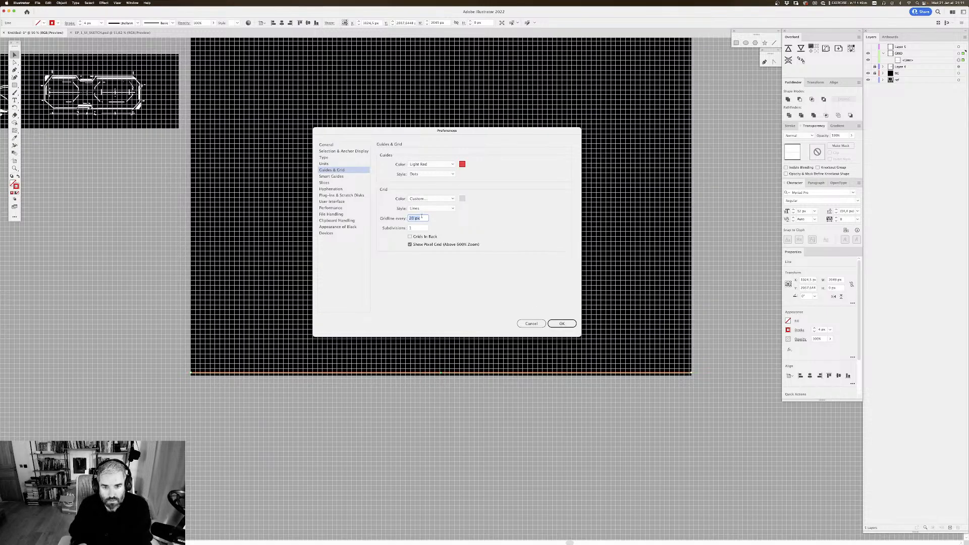
type("40")
key("Return")
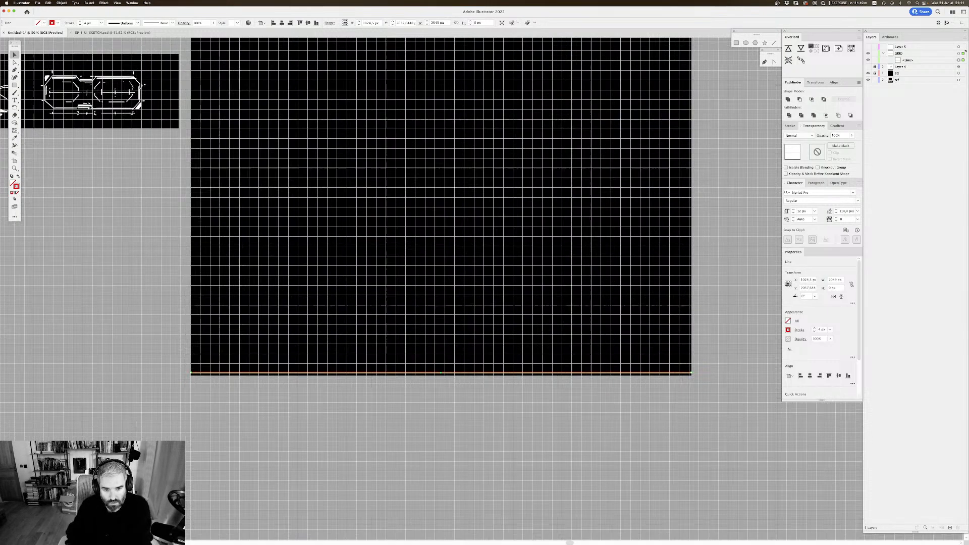
Step: Check the snapping options and examine how the red line and the artboard's bottom edge align with the grid
left_click_drag(292, 316, 315, 280)
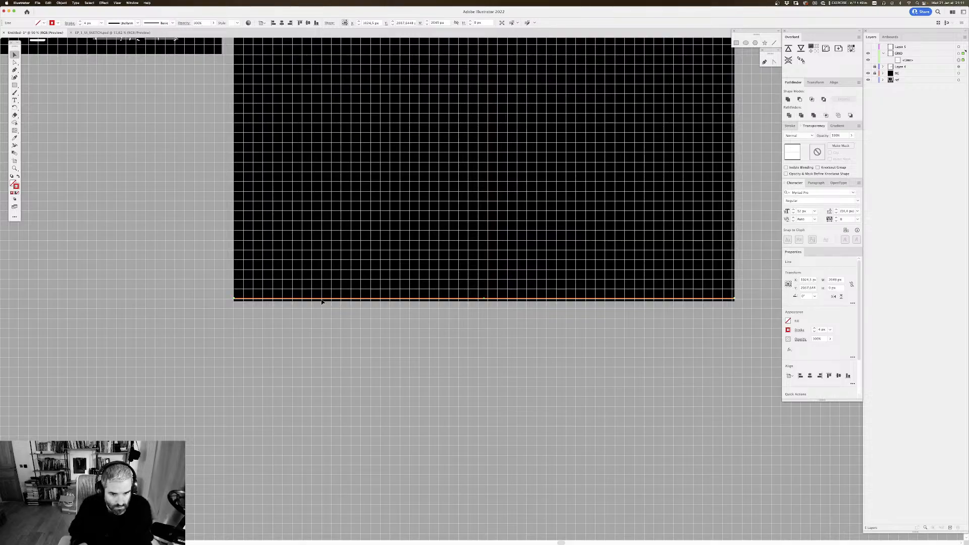
left_click(132, 2)
mouse_move(117, 2)
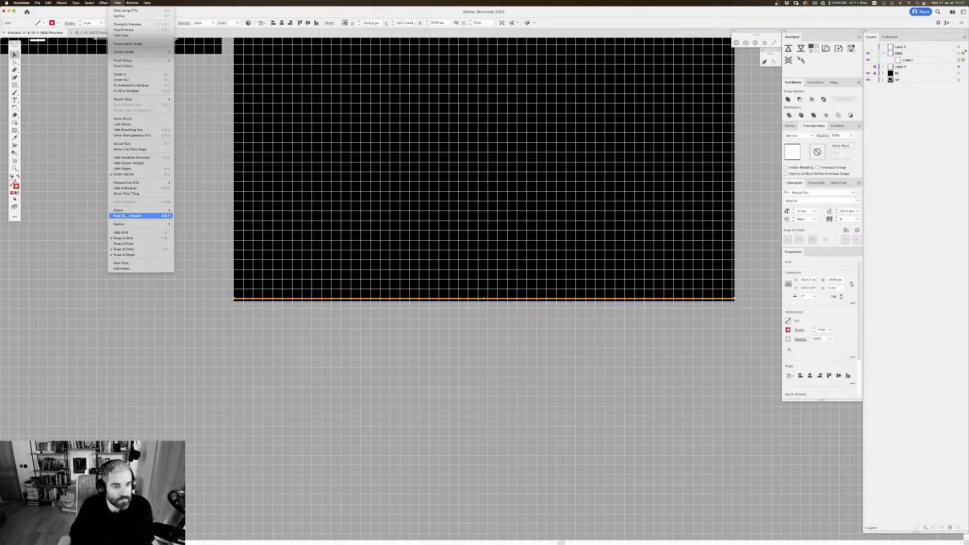
left_click(289, 279)
key("super+plus")
key("super+plus")
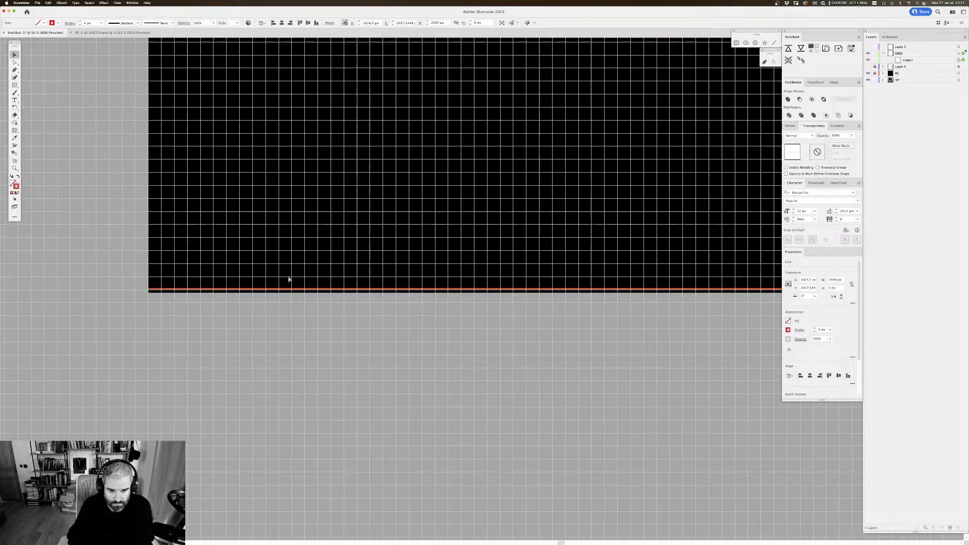
left_click_drag(316, 229, 446, 240)
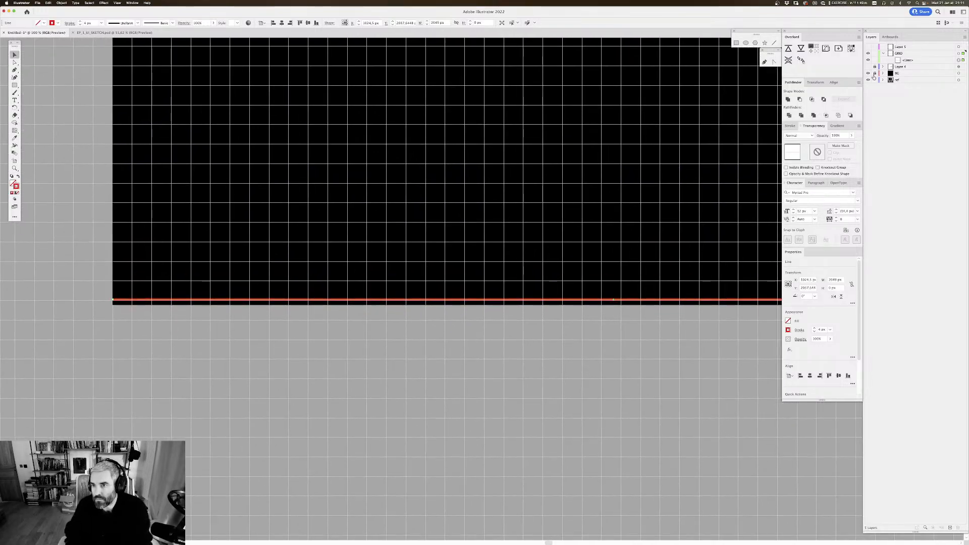
Step: Unlock the black background layer and resize its rectangle to 2040 × 2040 px, snapping the bottom and right edges to gridlines
left_click(875, 73)
left_click(958, 73)
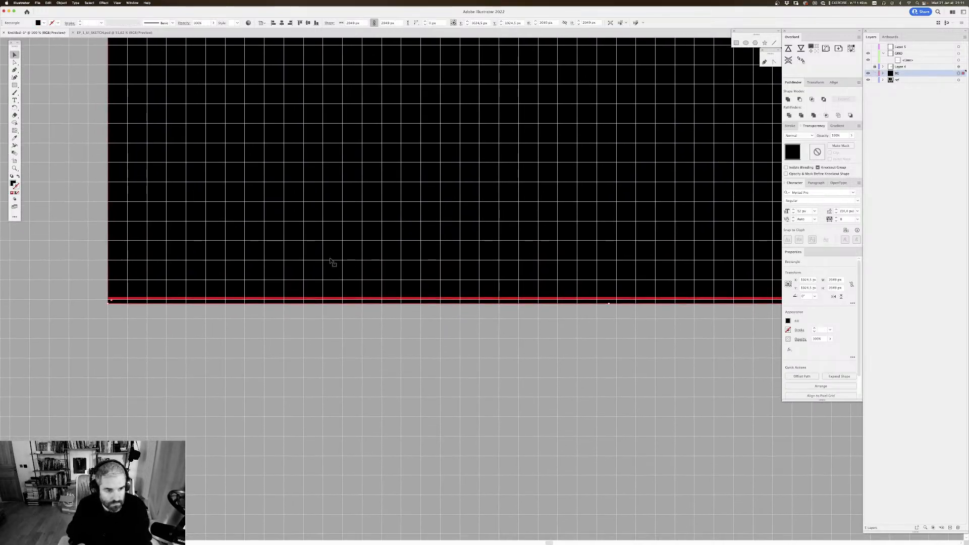
scroll(512, 303, "right", 3)
scroll(512, 302, "down", 1)
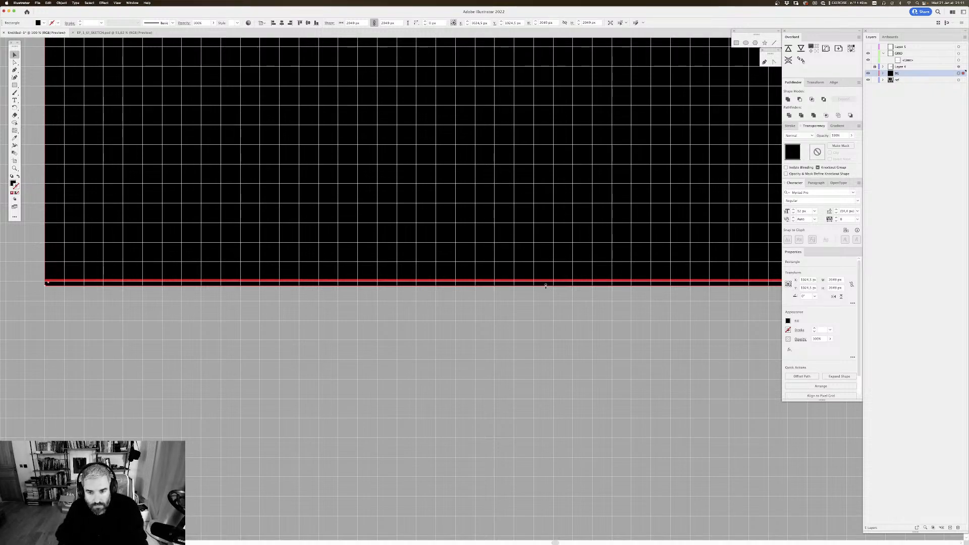
left_click_drag(546, 286, 544, 283)
scroll(504, 222, "down", 5)
scroll(505, 222, "right", 5)
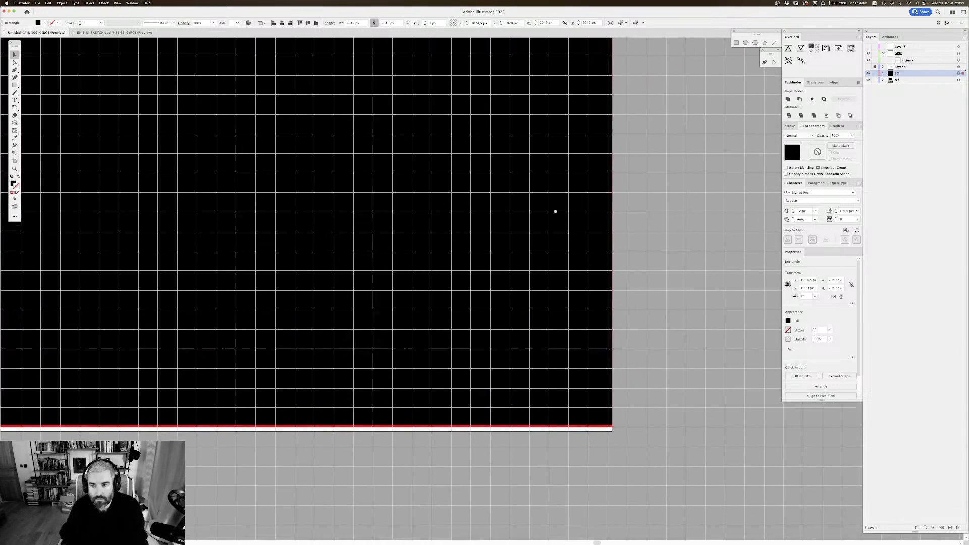
scroll(530, 209, "right", 1)
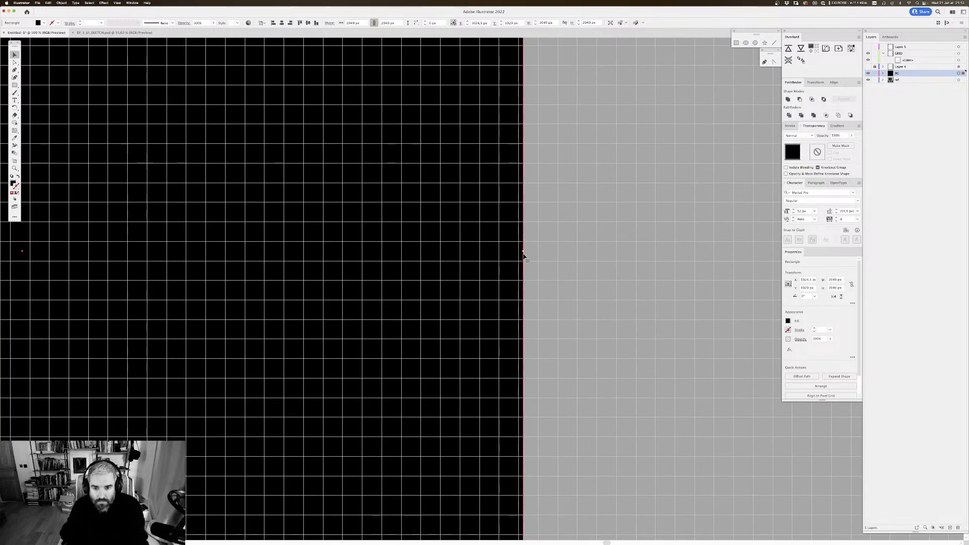
left_click_drag(524, 252, 520, 252)
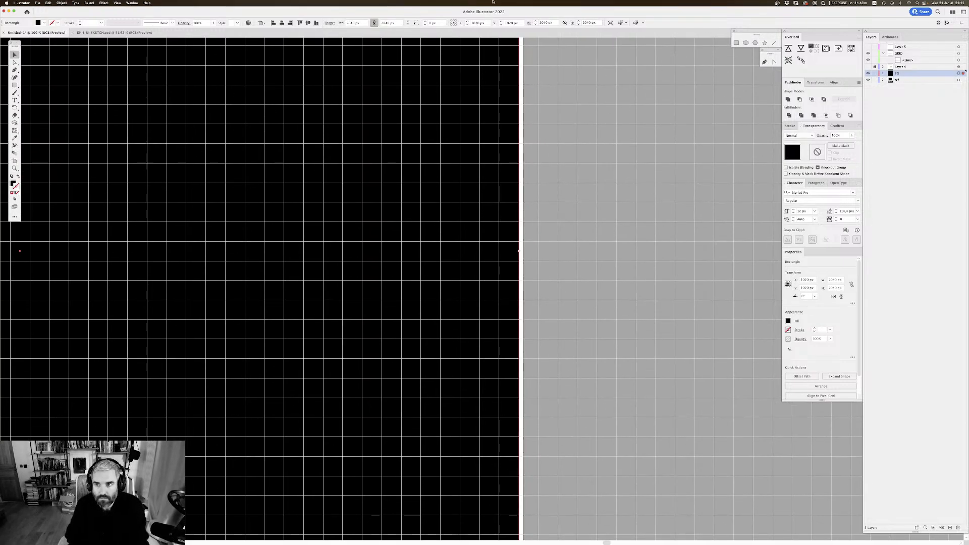
Step: Resize the artboard to 2040 × 2040 px by fitting its right and bottom edges to the black background
key("shift+o")
scroll(449, 272, "left", 2)
scroll(449, 272, "down", 2)
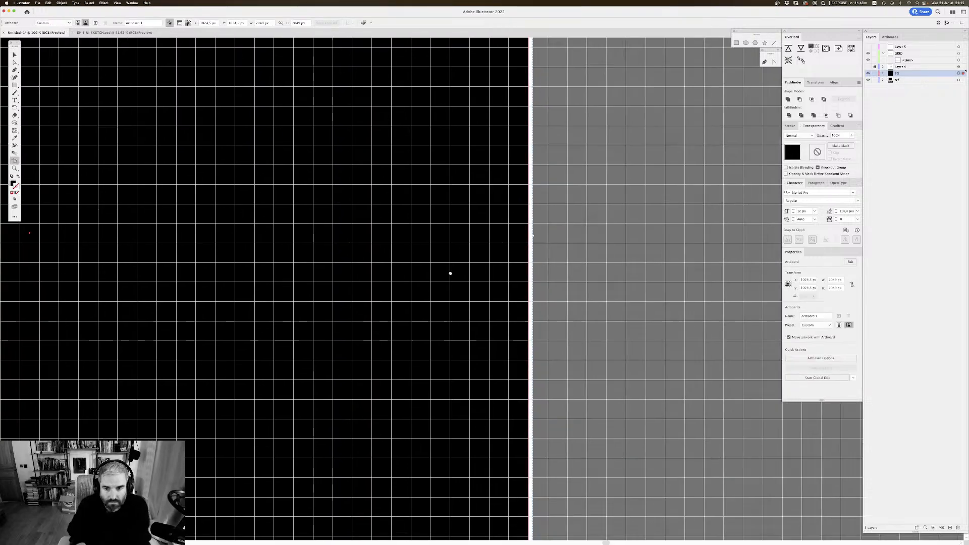
left_click_drag(533, 233, 528, 233)
scroll(564, 137, "left", 5)
scroll(587, 189, "down", 5)
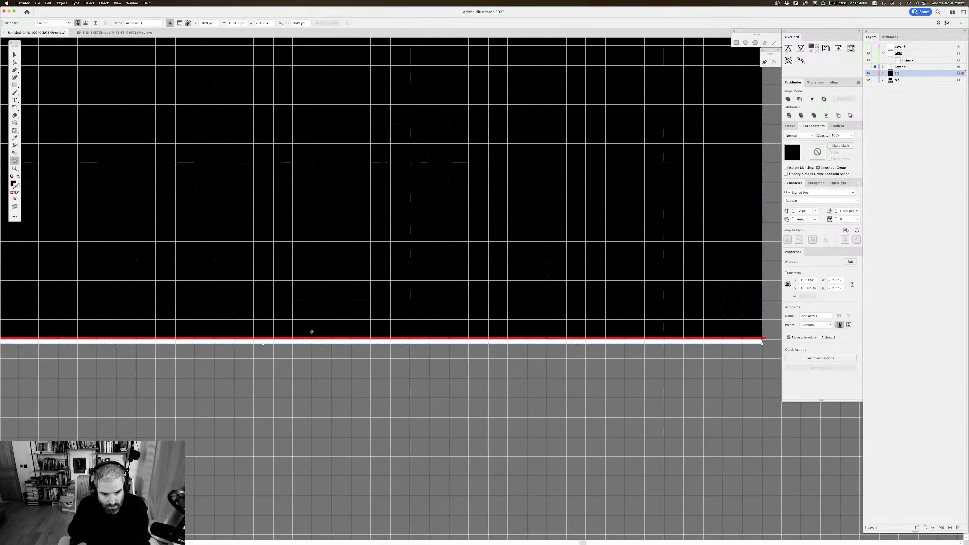
left_click_drag(263, 344, 264, 339)
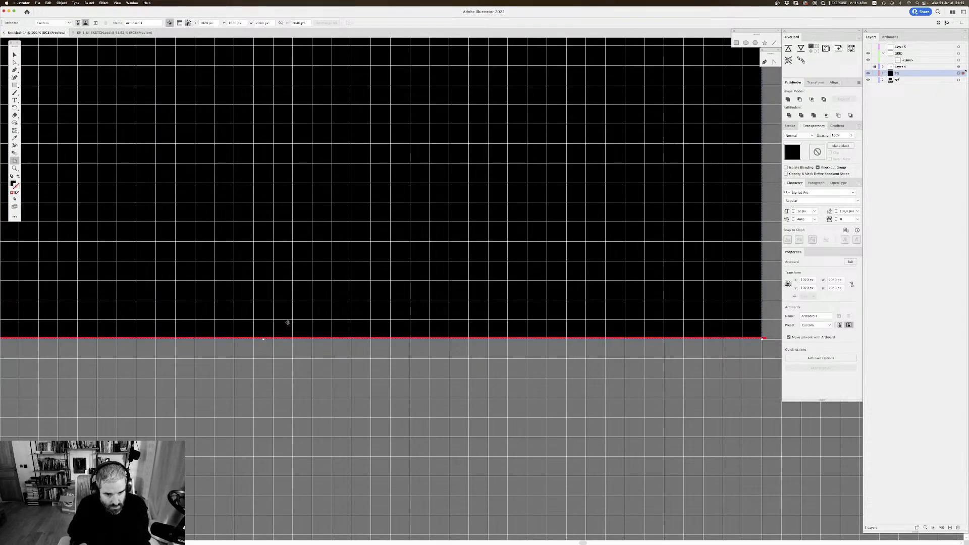
key("v")
Step: Lock the black background layer again
left_click_drag(493, 208, 510, 257)
key("super+minus")
key("super+minus")
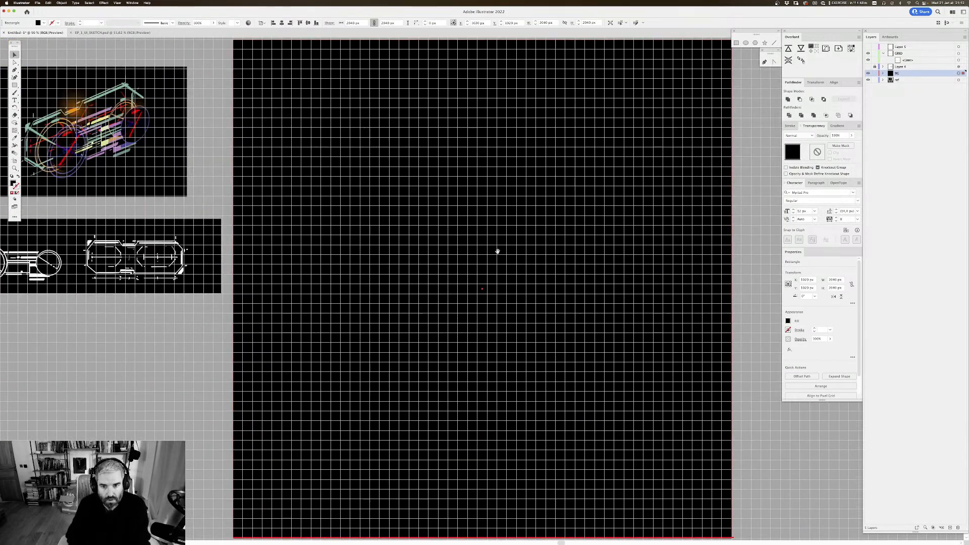
left_click_drag(564, 153, 523, 173)
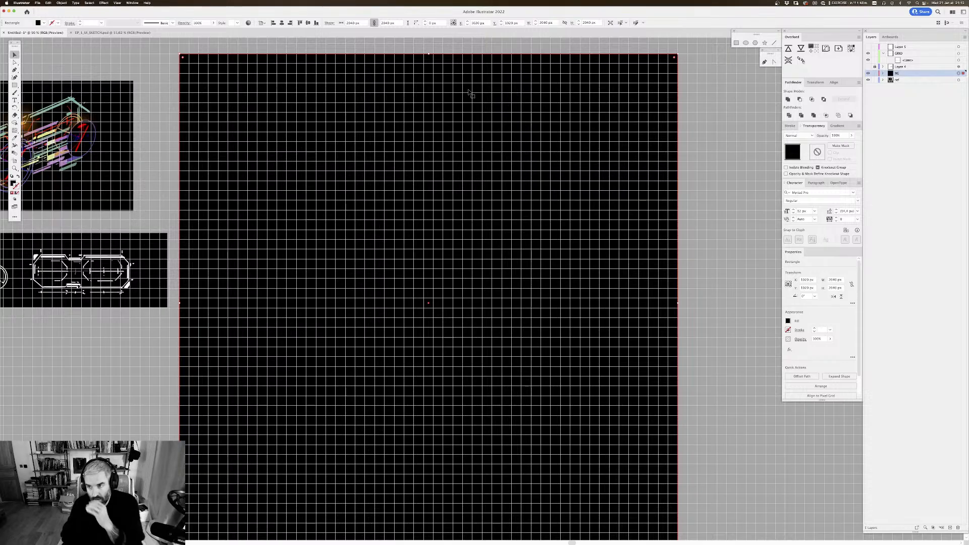
left_click(874, 74)
mouse_move(549, 203)
left_mouse_down()
mouse_move(584, 224)
mouse_move(577, 215)
left_mouse_up()
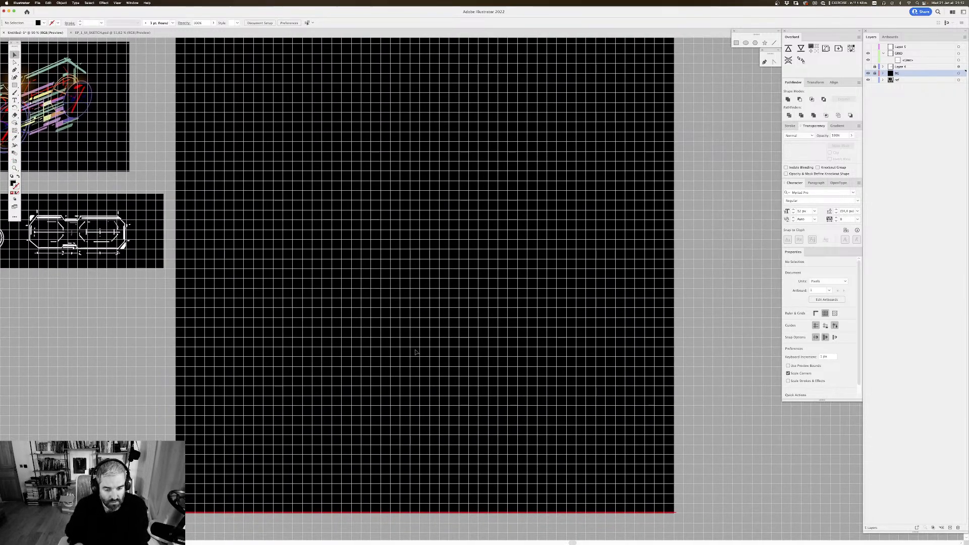
scroll(422, 467, "down", 2)
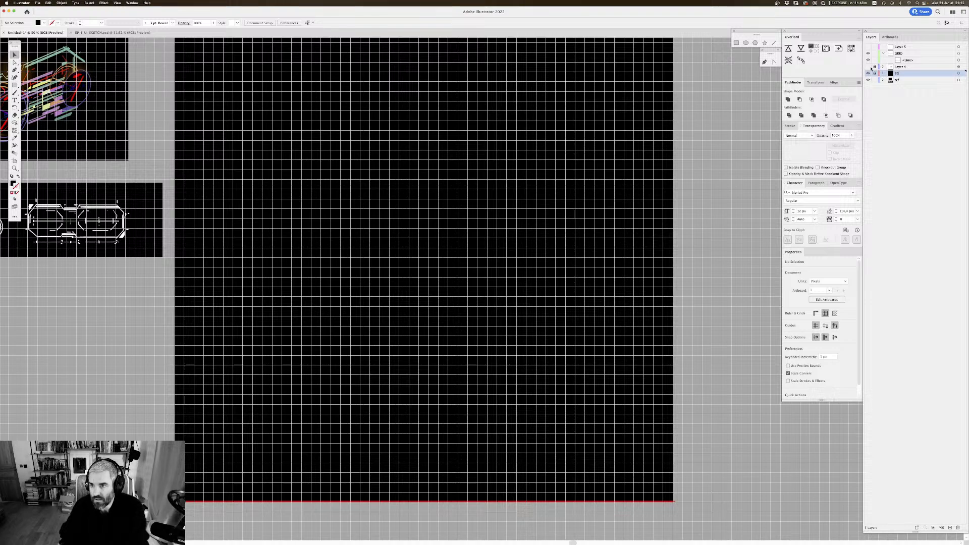
Step: Check the red line on the GRID layer by selecting it and toggling the layer's visibility
left_click(958, 60)
scroll(551, 277, "up", 1)
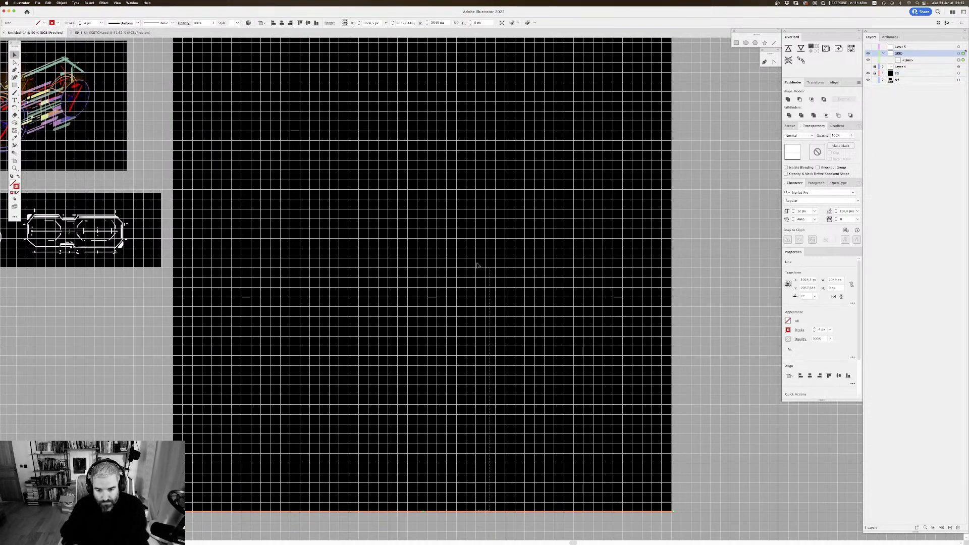
left_click(637, 508)
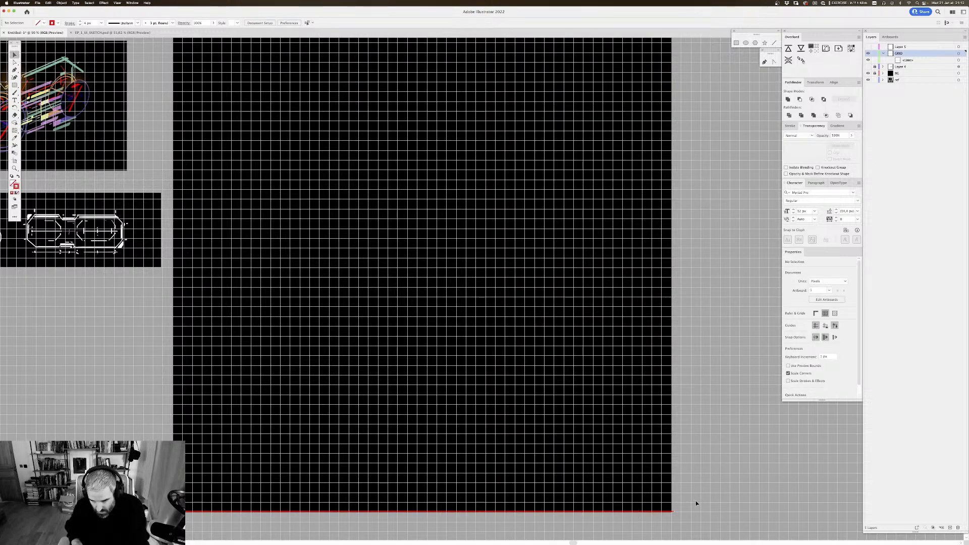
left_click(868, 54)
left_click(868, 53)
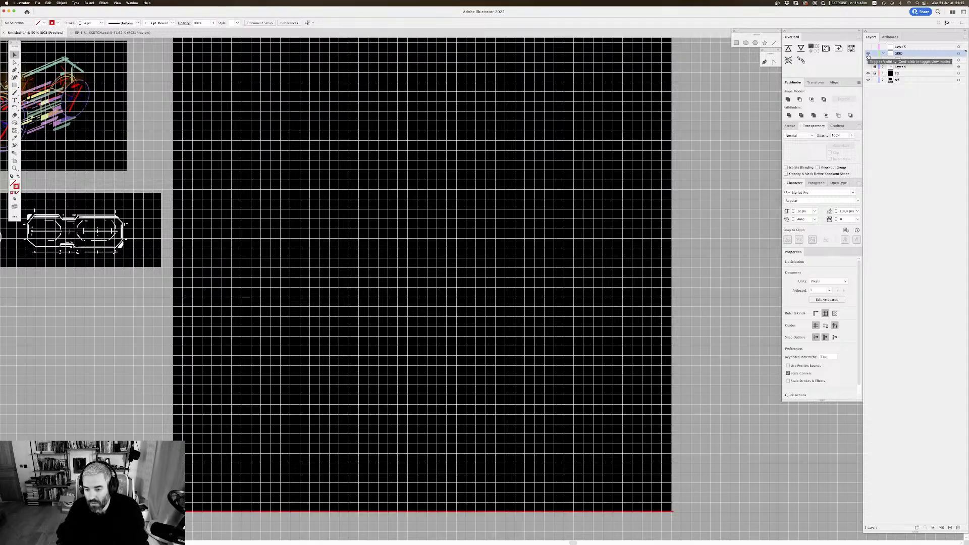
Step: Duplicate the GRID layer's red line and place the copy along the top edge of the black background
left_click(958, 55)
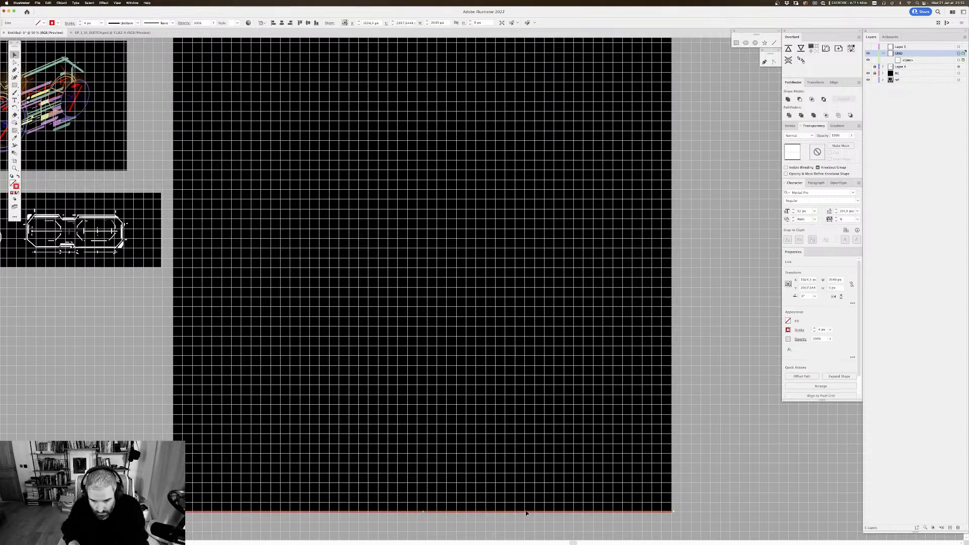
left_click_drag(528, 511, 547, 85)
scroll(588, 210, "up", 5)
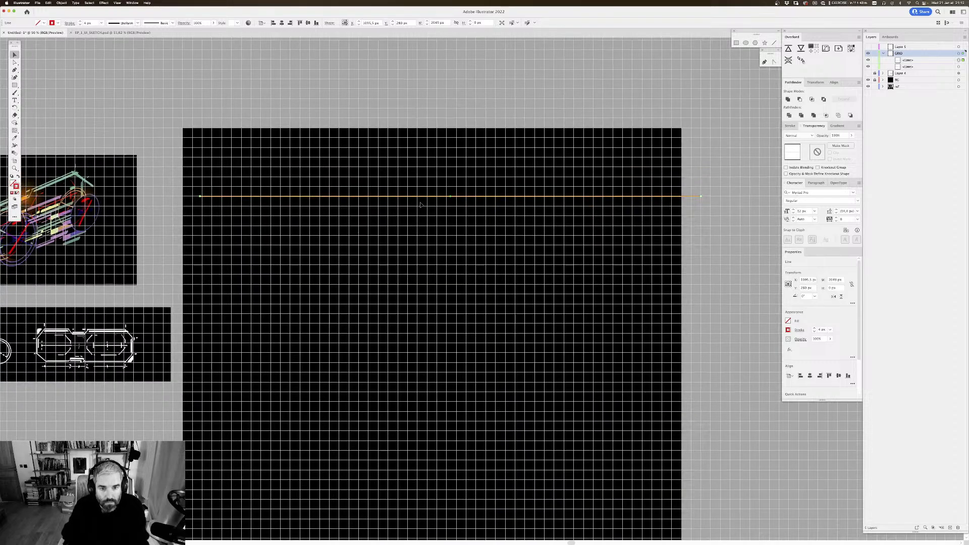
left_click_drag(421, 198, 402, 132)
scroll(414, 151, "down", 3)
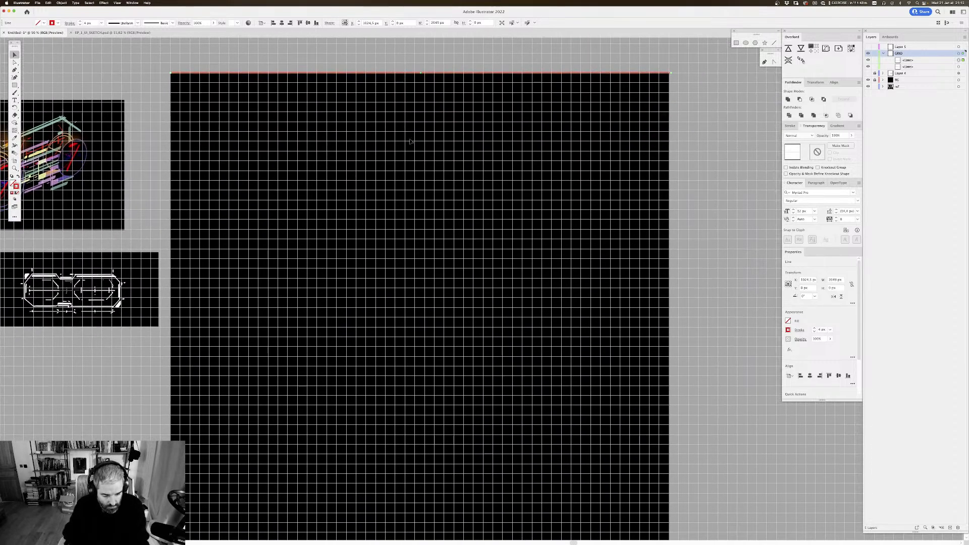
Step: Blend the top red line with the bottom red line
key("super+minus")
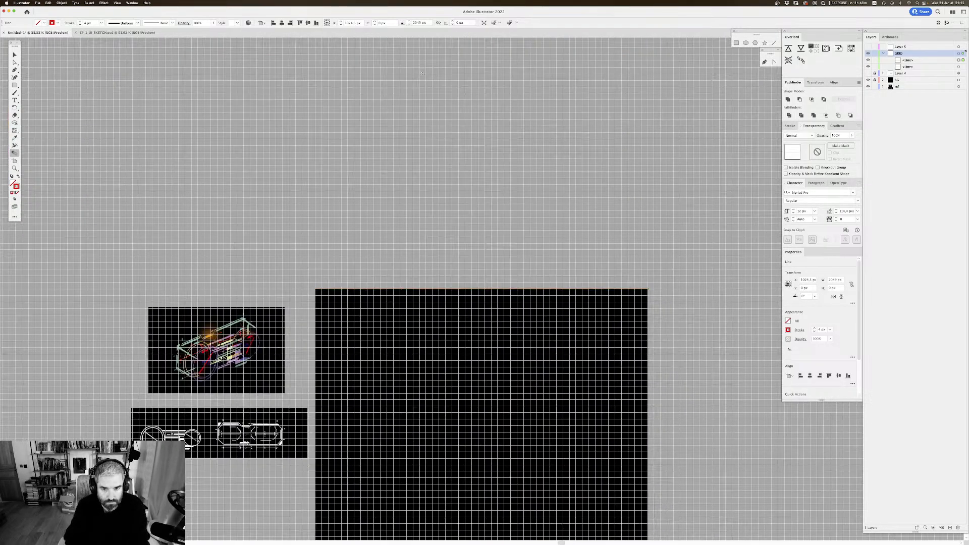
scroll(454, 73, "down", 5)
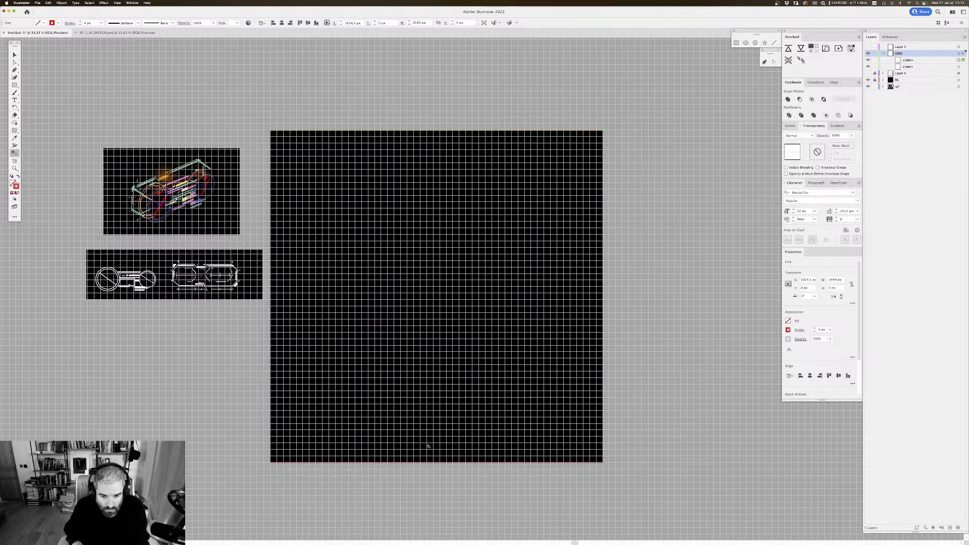
left_click(438, 463)
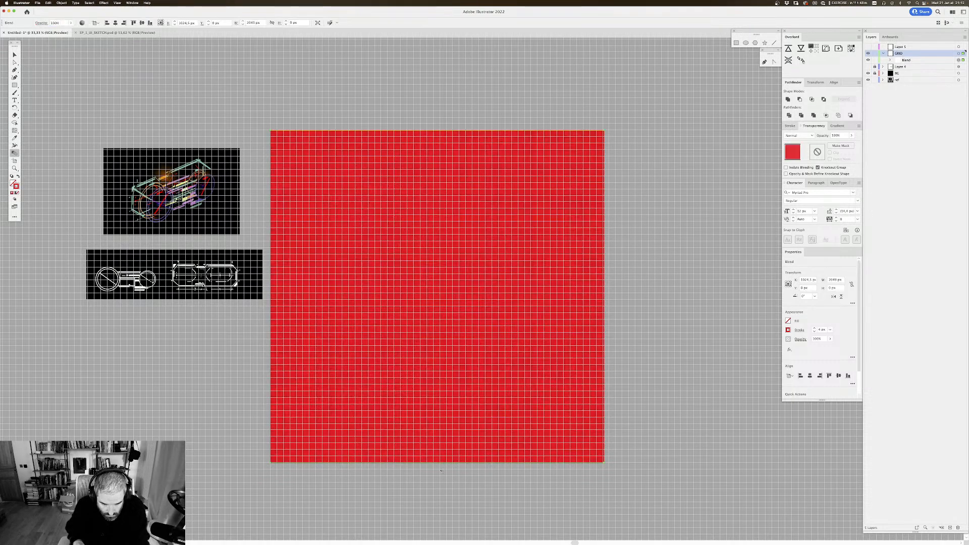
Step: Set the blend spacing to Specified Steps, previewing first 20 and then 40 steps
key("Return")
left_click(624, 192)
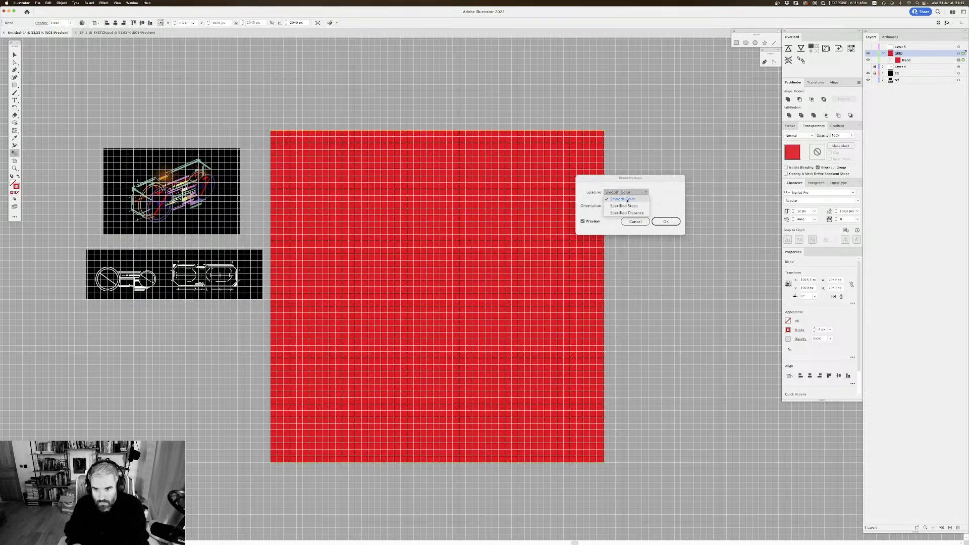
left_click(624, 202)
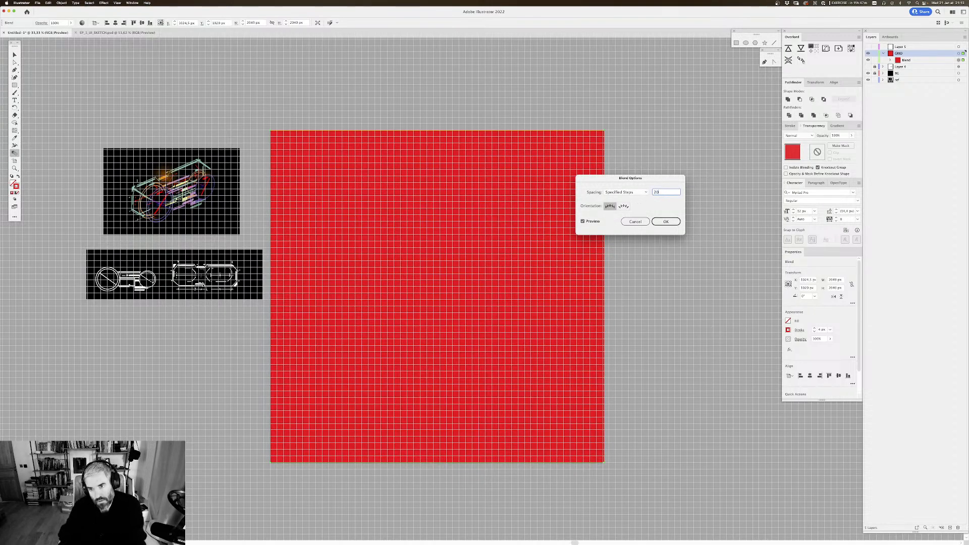
left_click(583, 222)
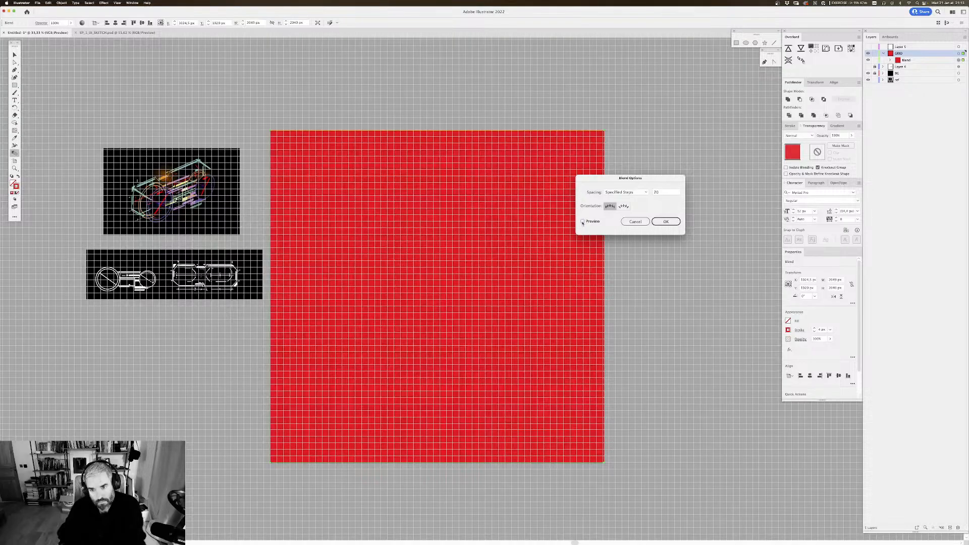
left_click(582, 221)
left_click(658, 194)
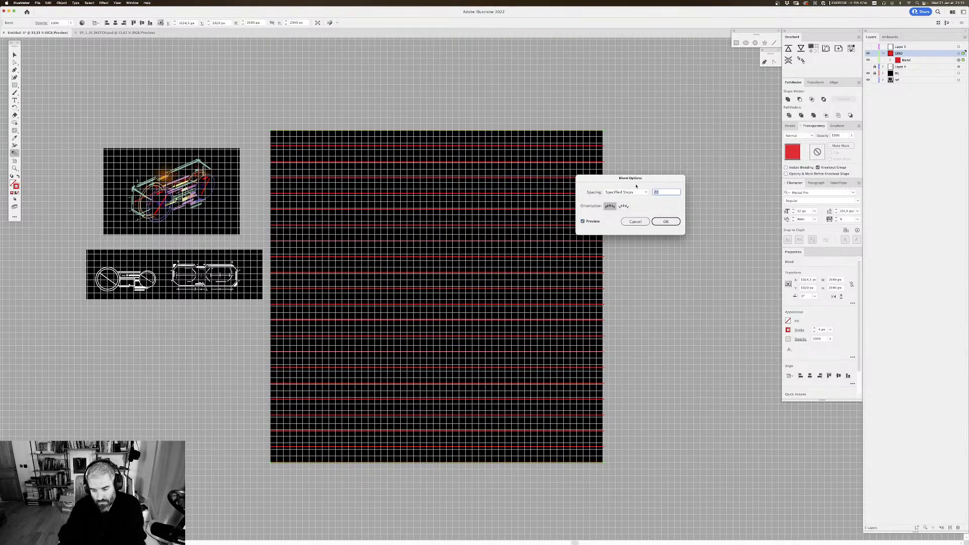
left_click(582, 222)
left_click(583, 222)
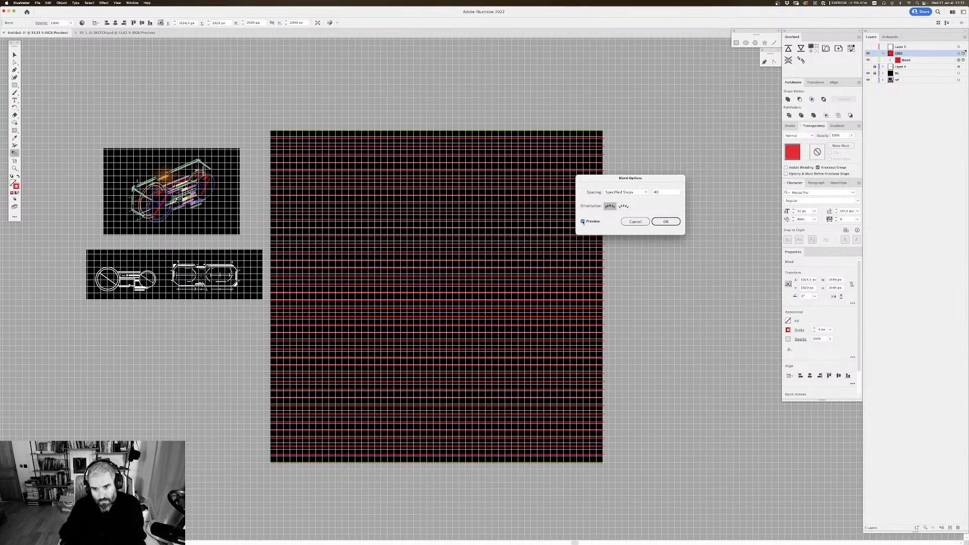
Step: Try blend step counts above 40, one at a time, to match the document gridlines, and close the blend options
key("Tab")
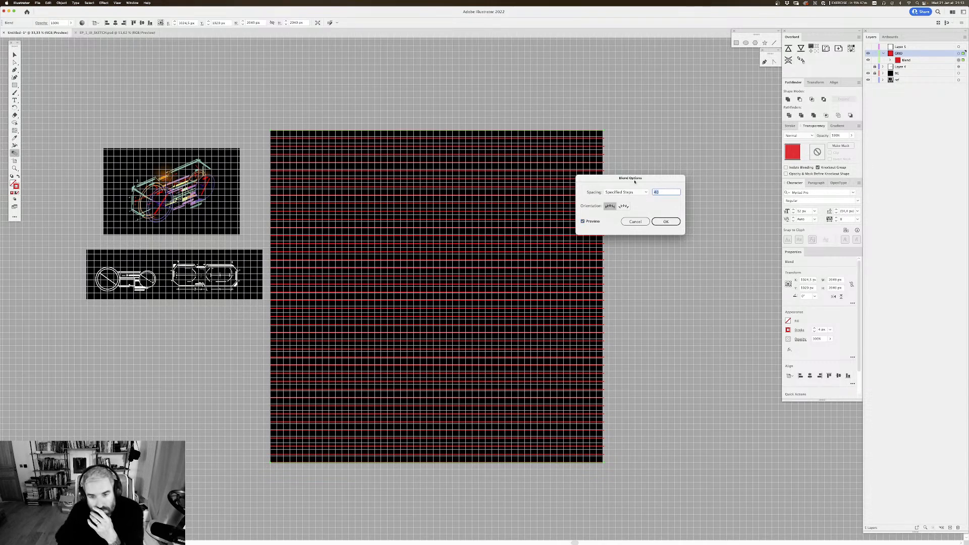
key("Up")
key("Up")
key("Up")
key("Up")
key("Up")
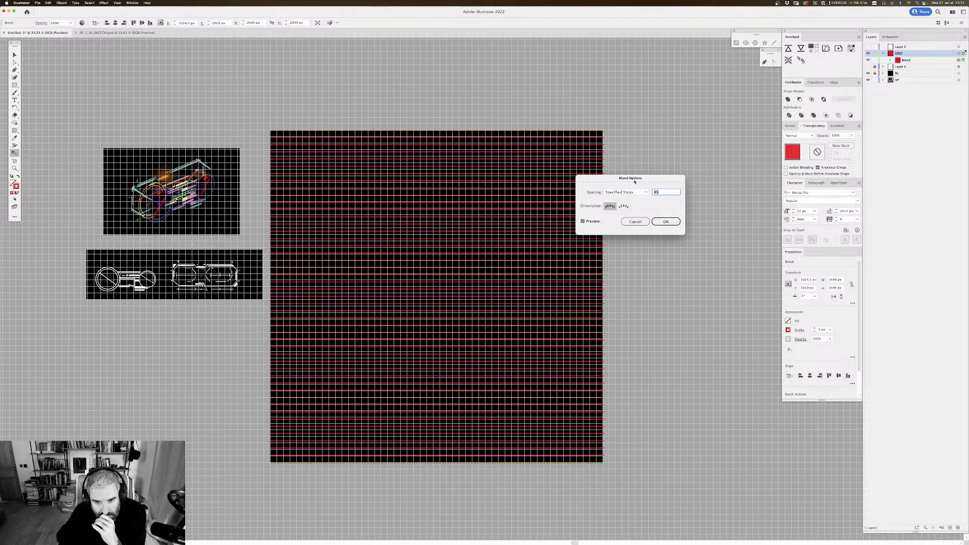
key("Up")
key("Up")
key("Up")
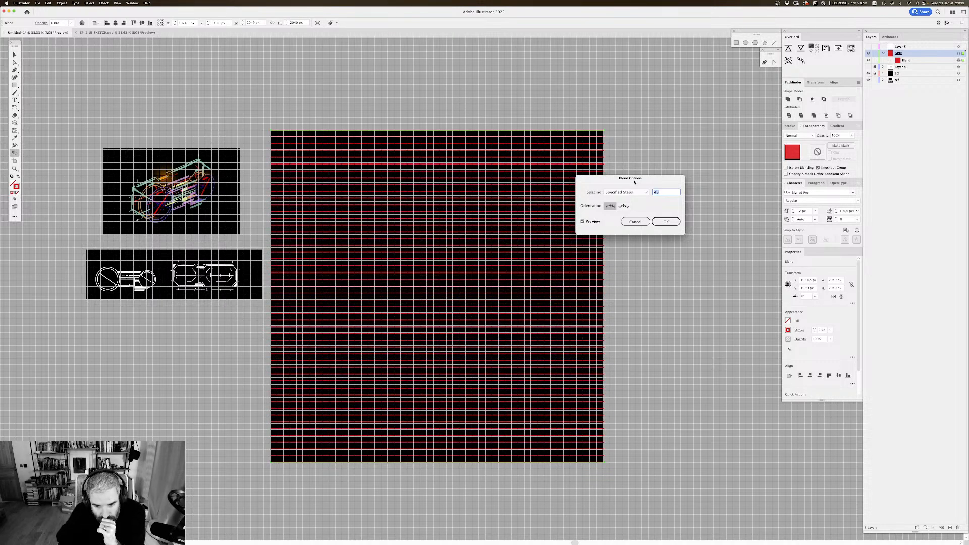
key("Up")
key("Up")
key("Up")
key("Up")
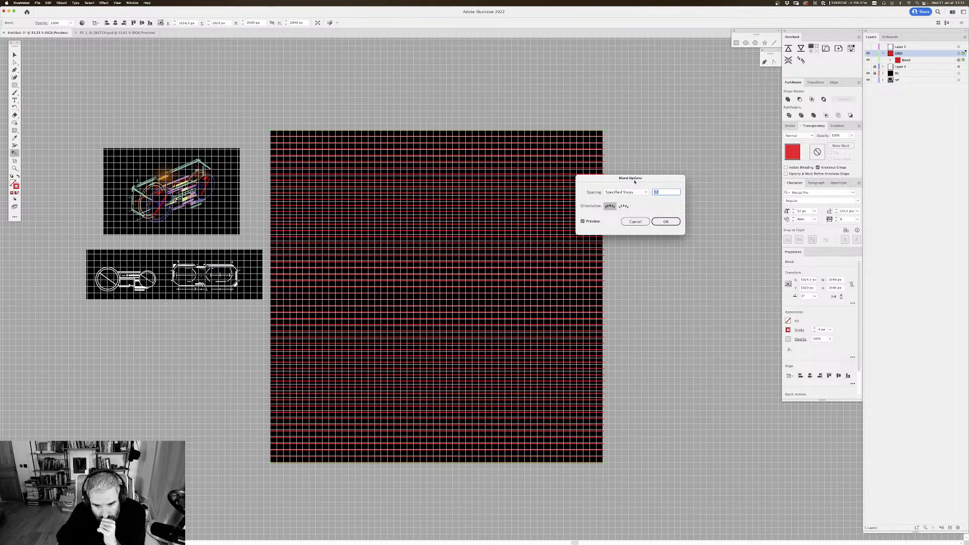
key("Up")
key("Up")
key("Up")
key("Up")
key("Up")
key("Up")
key("Up")
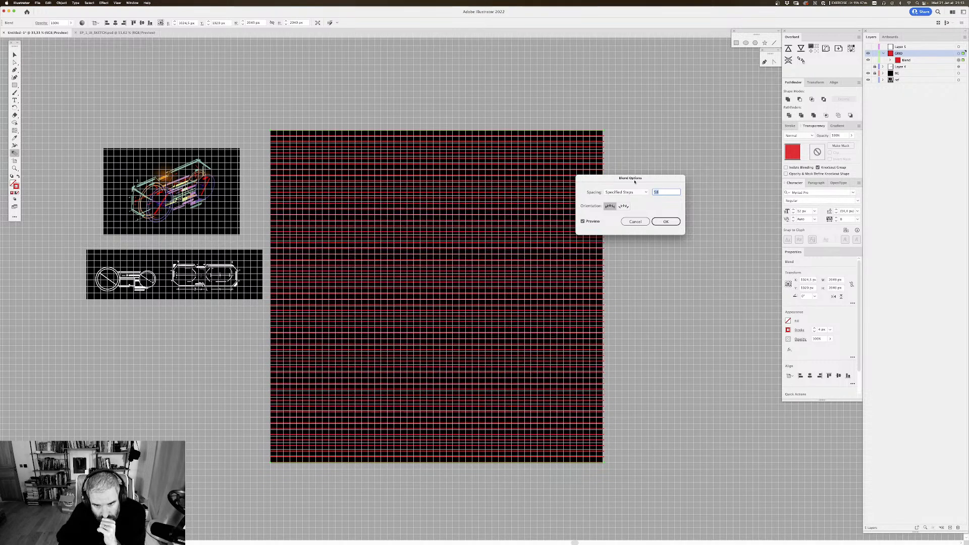
key("Down")
key("Down")
key("Down")
key("Down")
key("Down")
key("Down")
key("Down")
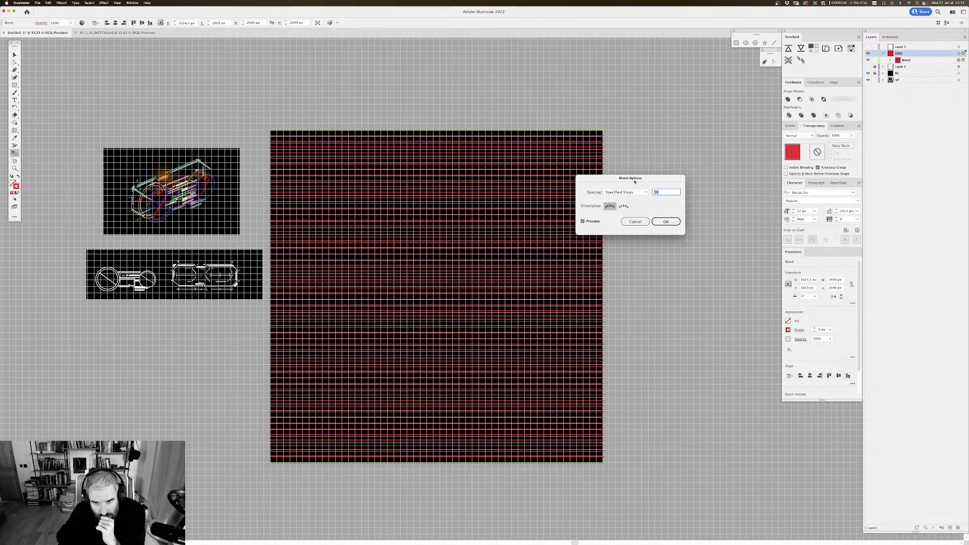
key("Return")
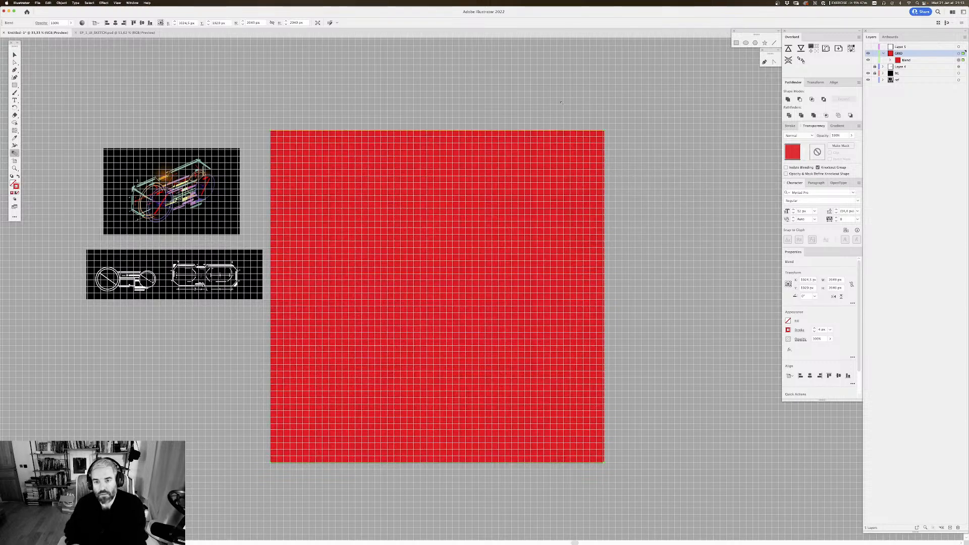
Step: Take one line out of the blend on the GRID layer and delete the blend with the bottom line
key("v")
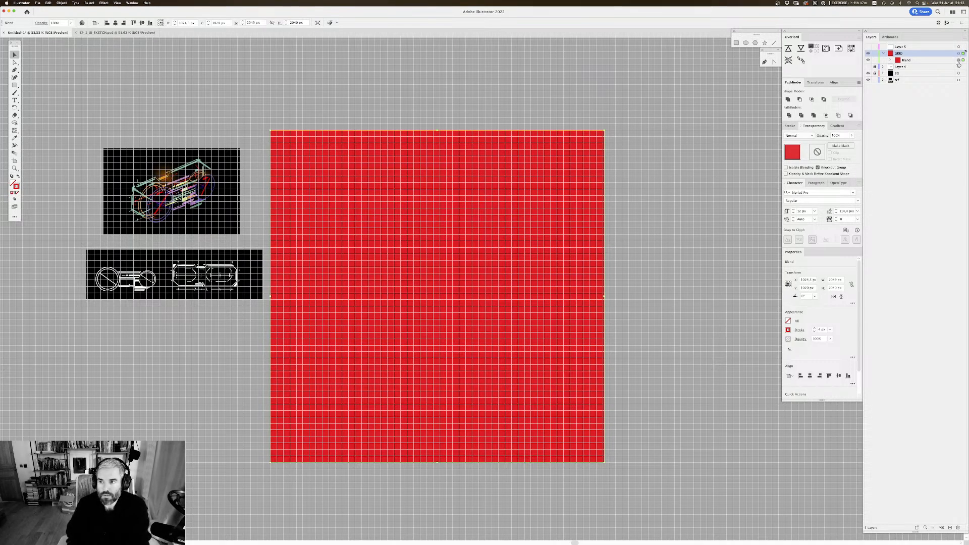
left_click(890, 59)
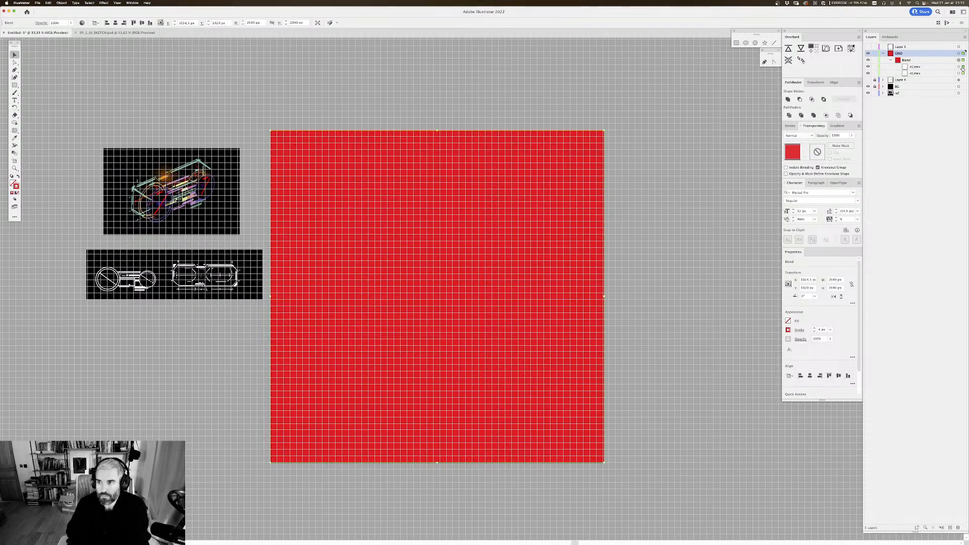
left_click_drag(929, 59, 927, 57)
left_click(958, 67)
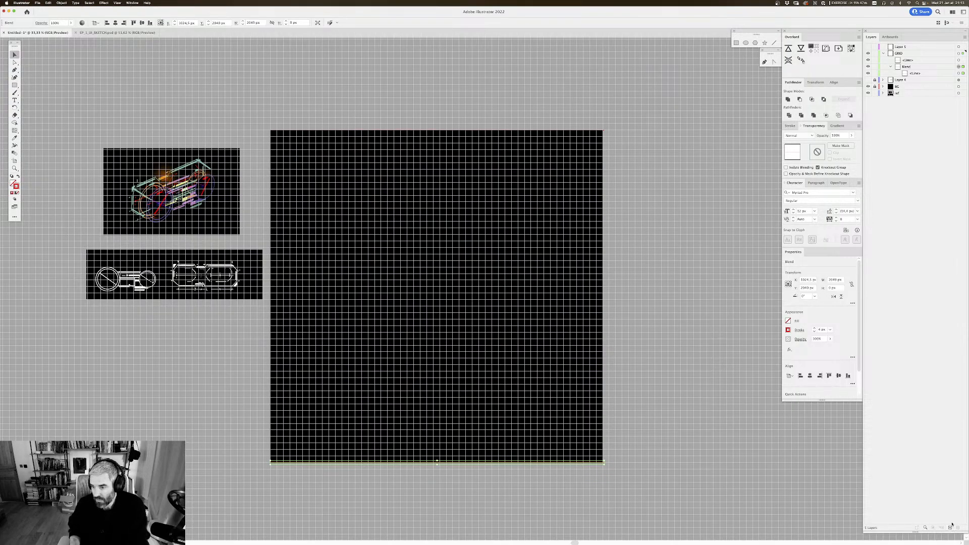
left_click(910, 69)
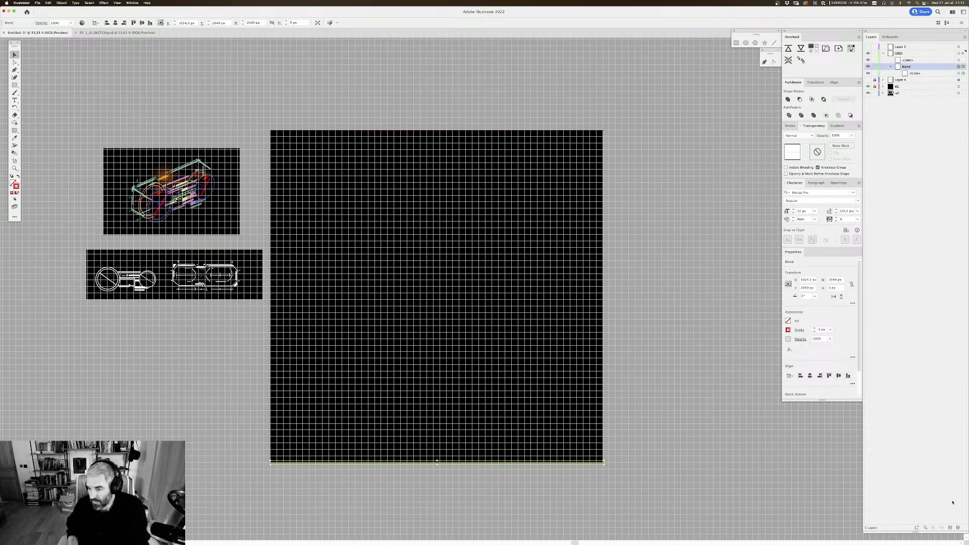
left_click(958, 528)
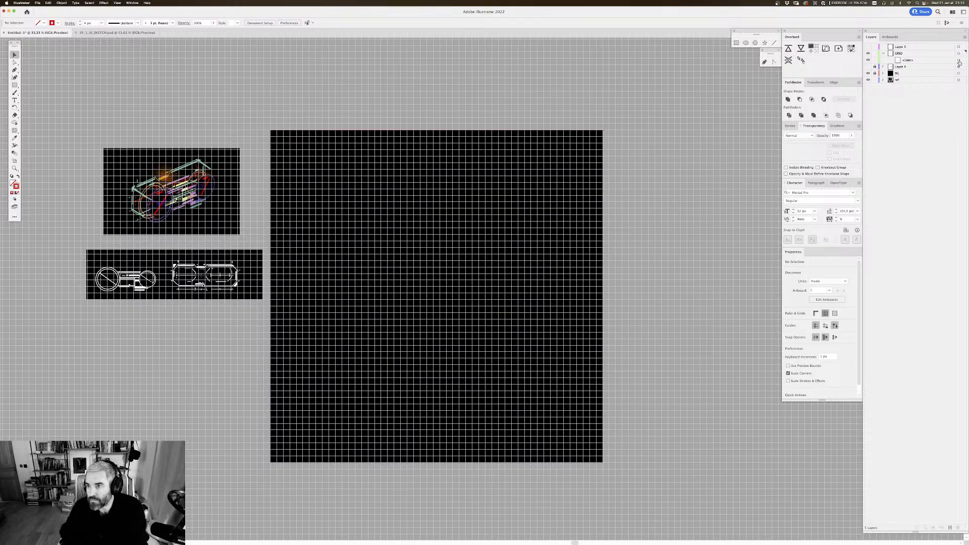
Step: Show the locked Layer 4 containing the vehicle drawing
left_click_drag(549, 202, 528, 190)
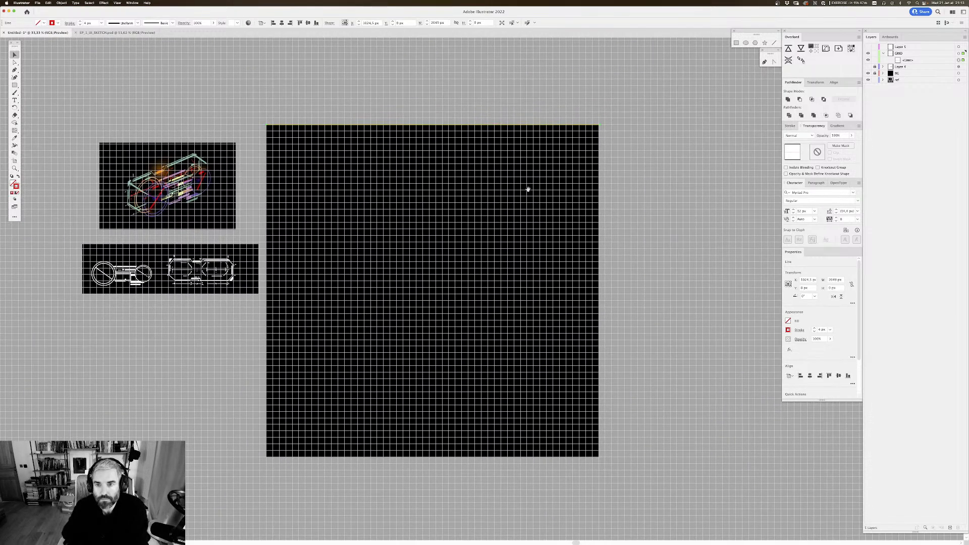
left_click(867, 66)
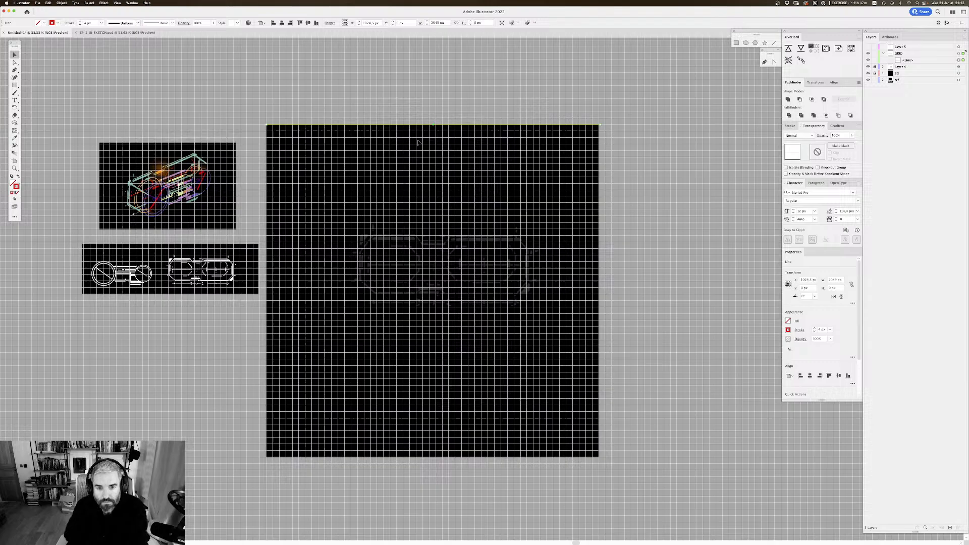
Step: Deselect the line on the artboard and cancel the 1Password unlock prompt
left_click(606, 64)
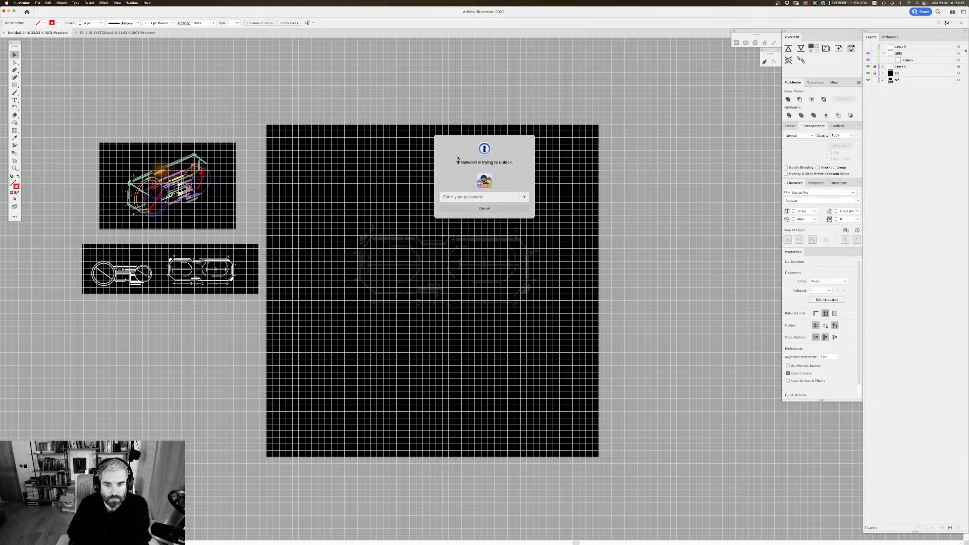
left_click(493, 209)
scroll(166, 88, "left", 1)
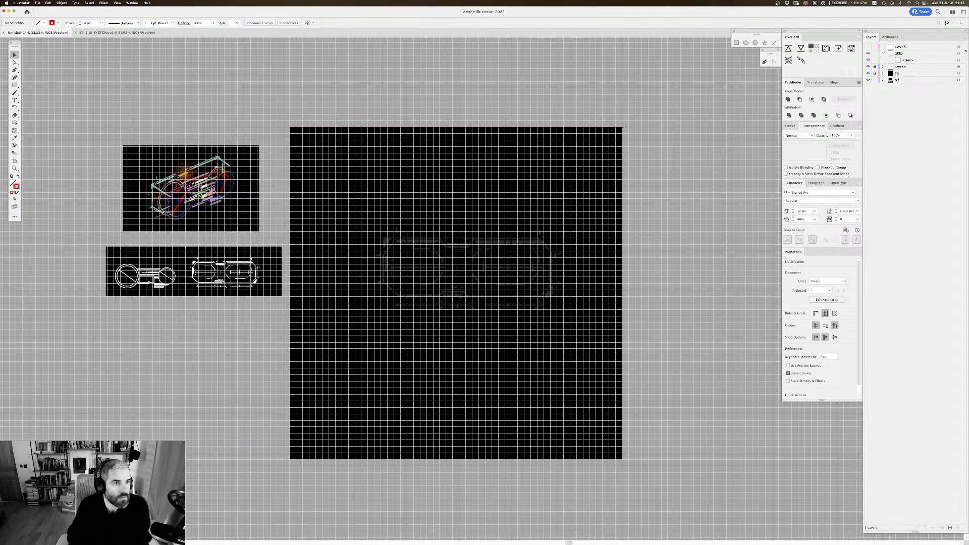
Step: Darken the custom grid colour to dark grey in the Guides & Grid preferences and apply the change
left_click(36, 3)
mouse_move(22, 3)
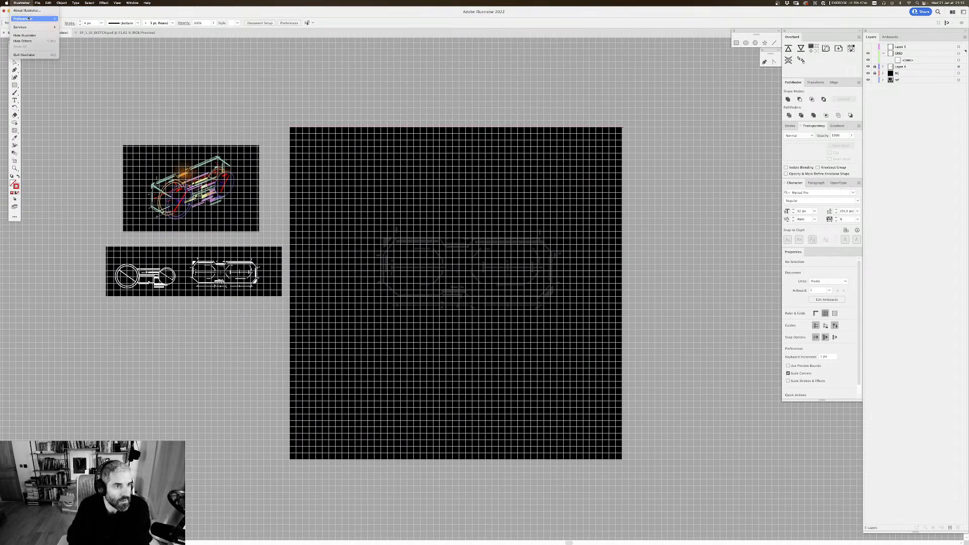
mouse_move(42, 19)
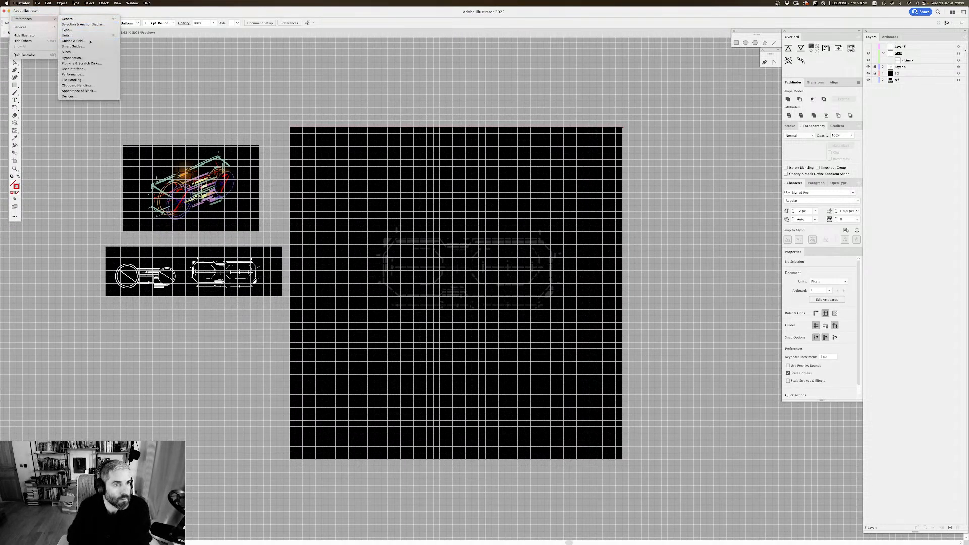
left_click(72, 41)
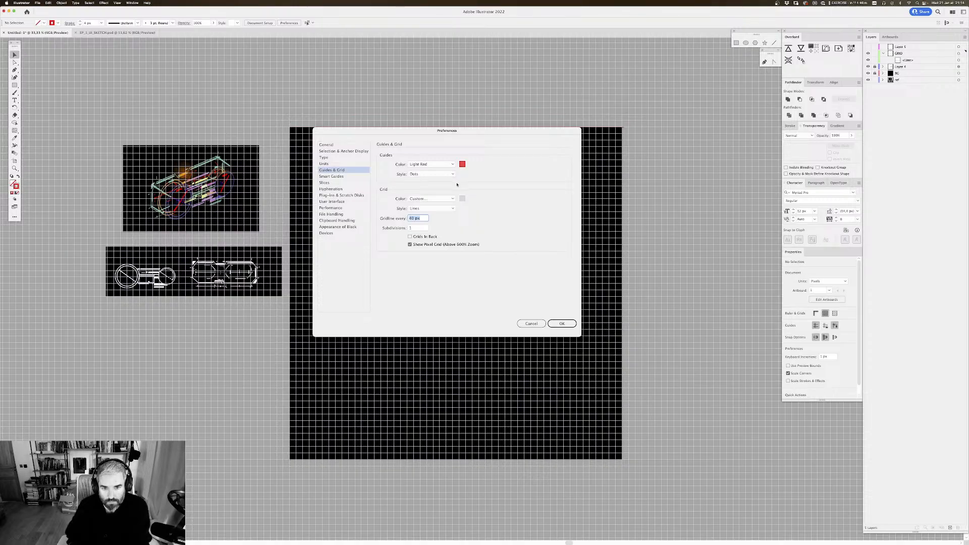
left_click(462, 200)
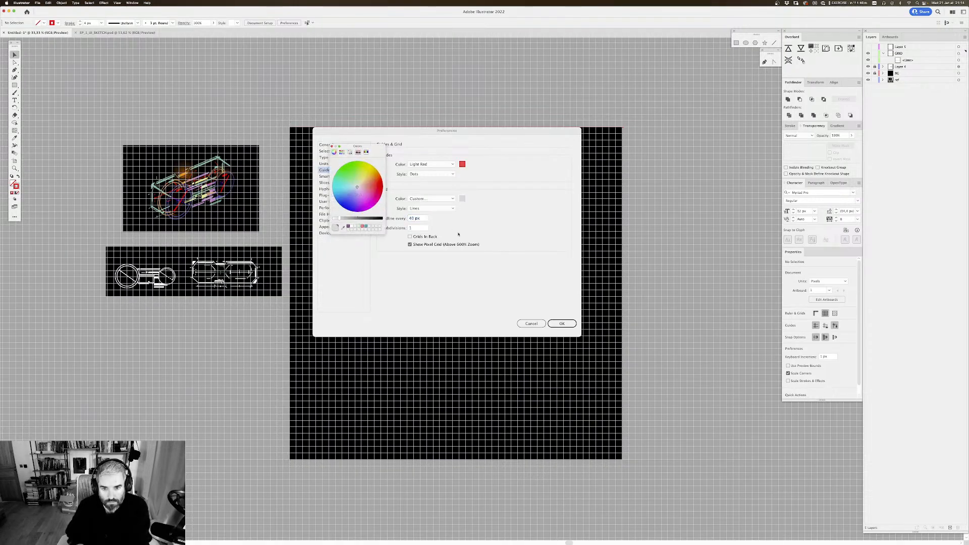
left_click_drag(353, 217, 365, 218)
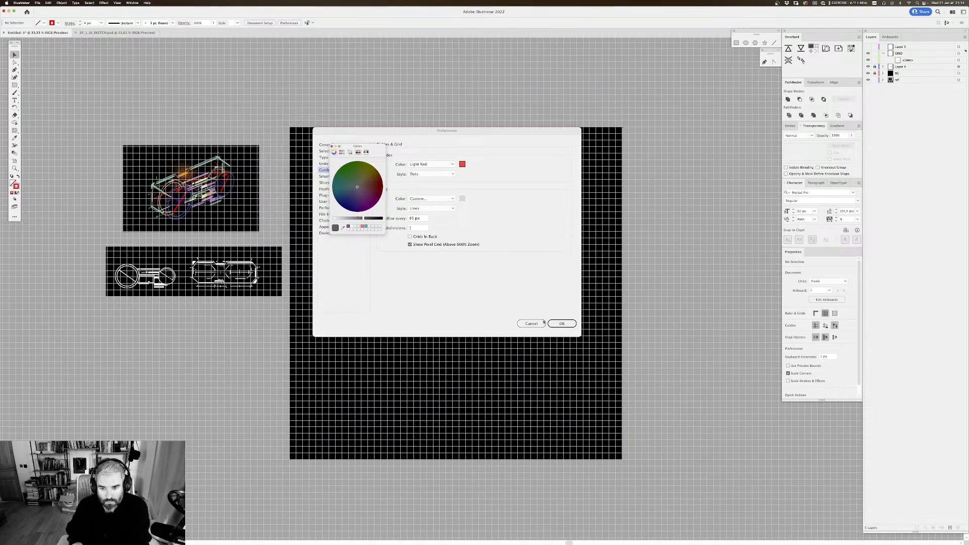
left_click(332, 146)
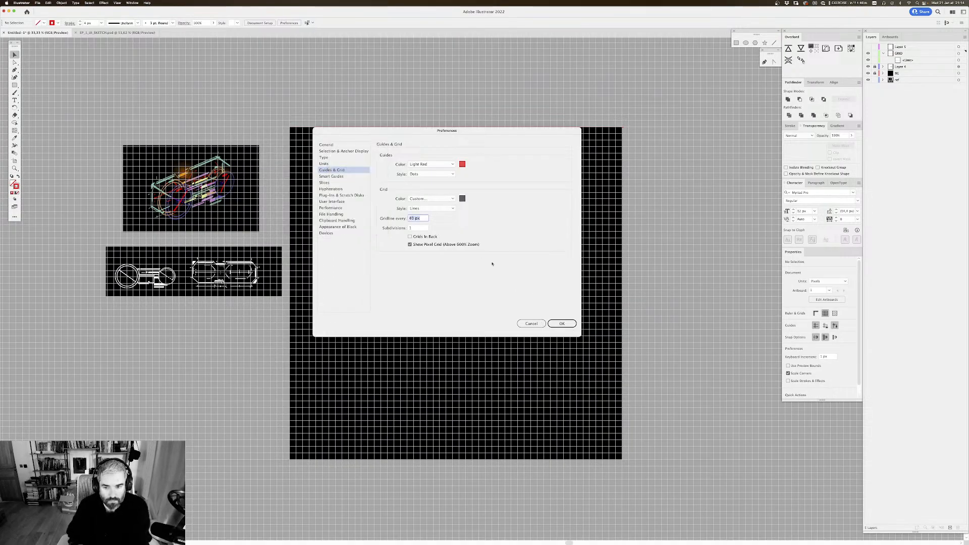
left_click(561, 323)
Step: Unlock and select the Layer 4 drawing, and nudge it left and slightly down to line it up with the gridlines
key("super+plus")
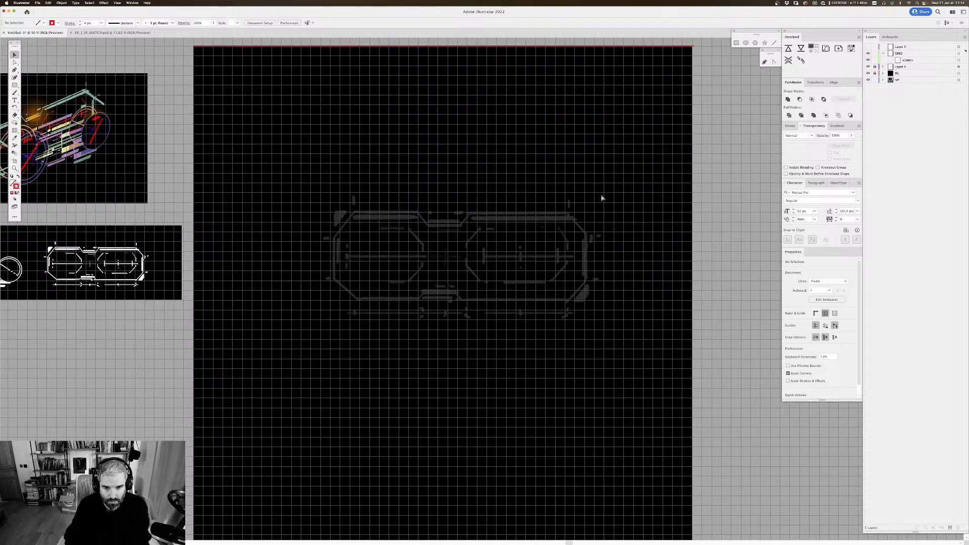
left_click_drag(567, 195, 556, 187)
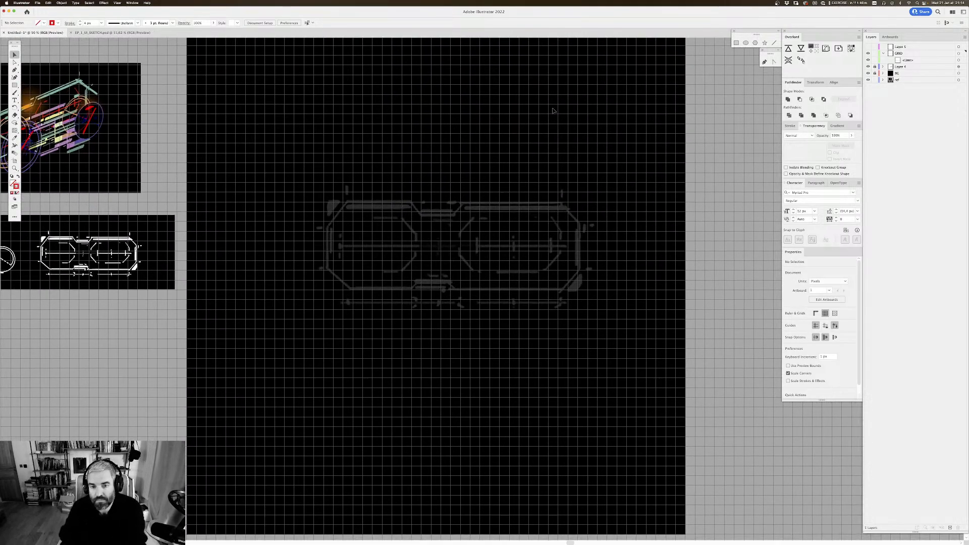
left_click_drag(477, 179, 479, 175)
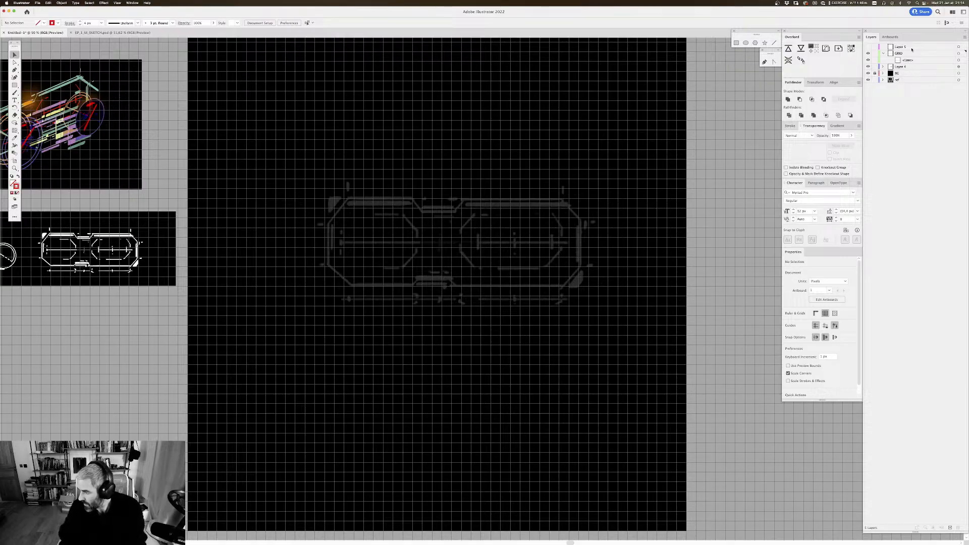
left_click(959, 67)
scroll(487, 216, "right", 1)
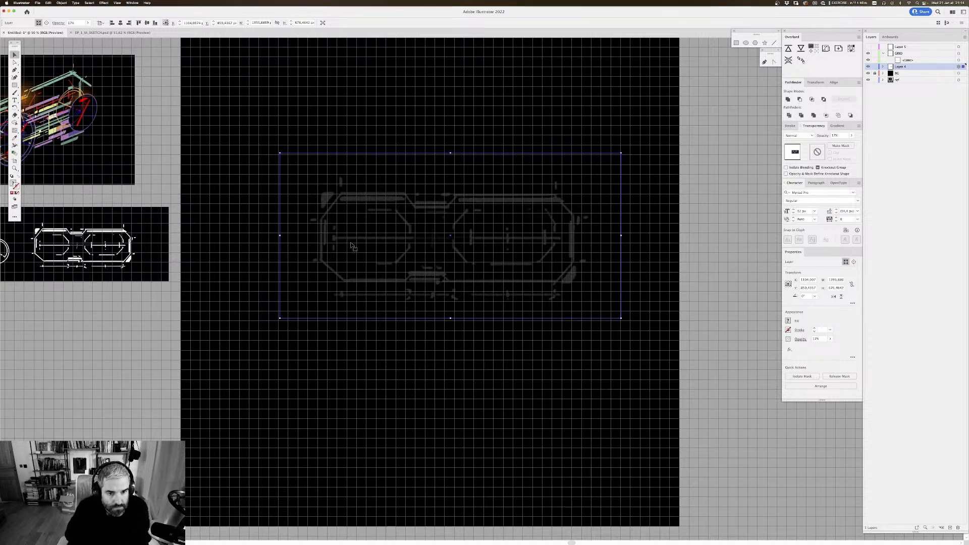
key("Left")
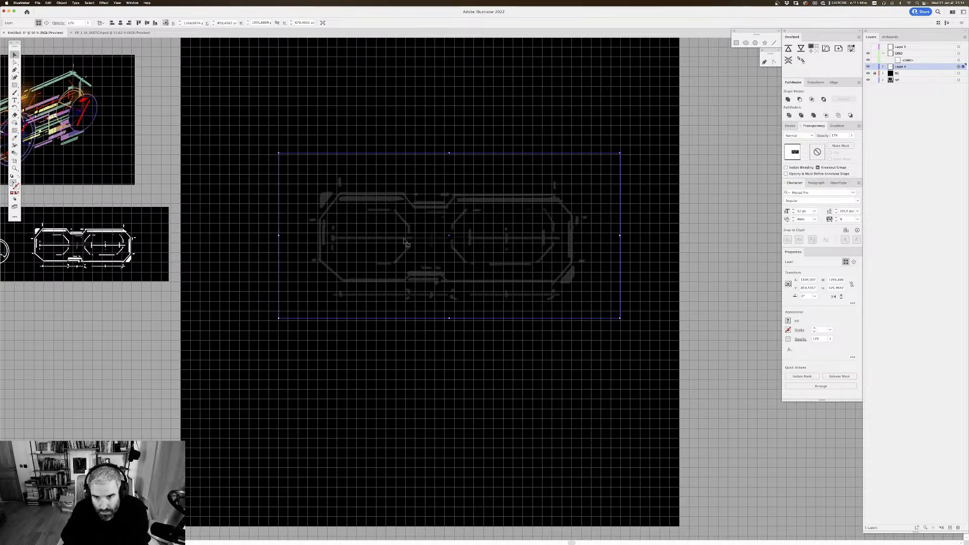
key("shift+Left")
key("shift+Up")
key("shift+Right")
key("shift+Down")
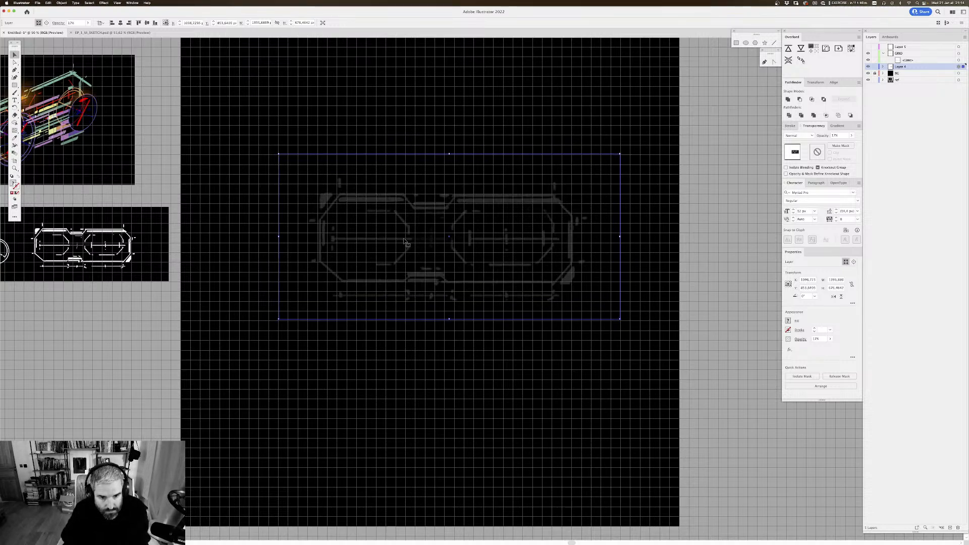
key("shift+Left")
key("shift+Left")
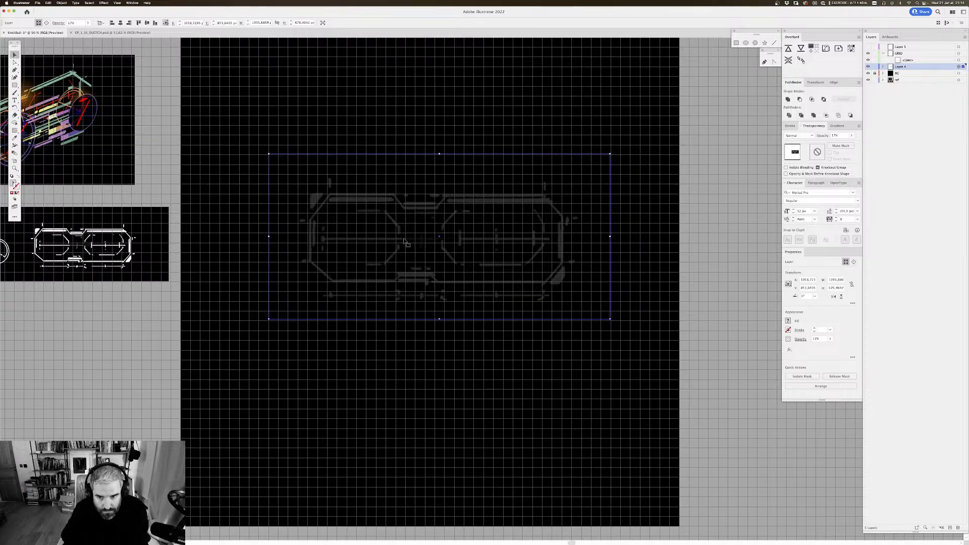
Step: Fine-tune the Layer 4 drawing's width and height against the gridlines, reducing the height to about 672 px
left_click_drag(610, 236, 605, 237)
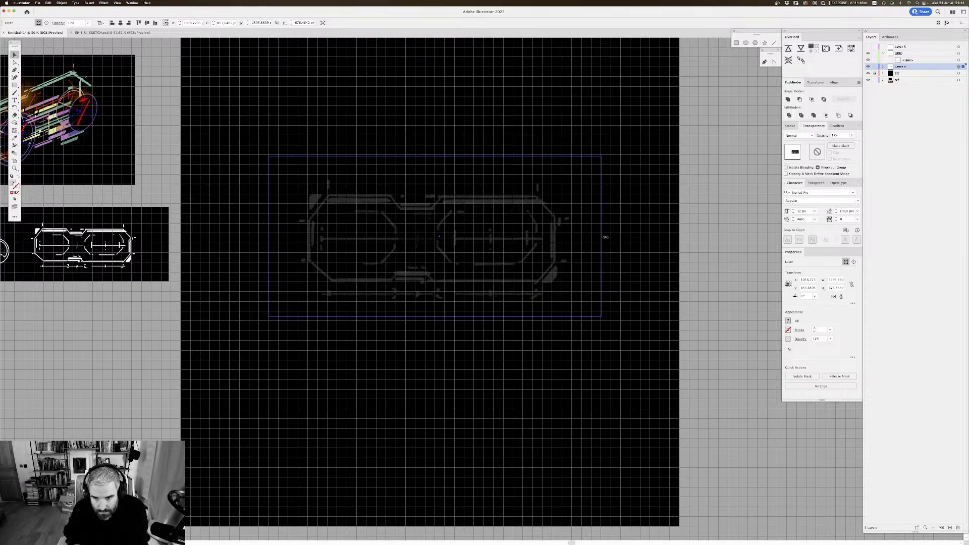
key("super+z")
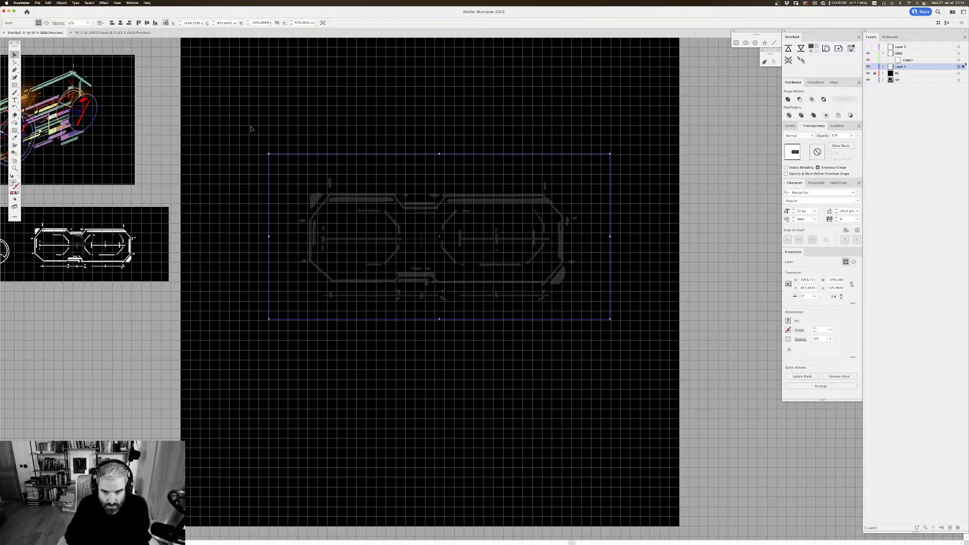
left_click_drag(610, 236, 608, 237)
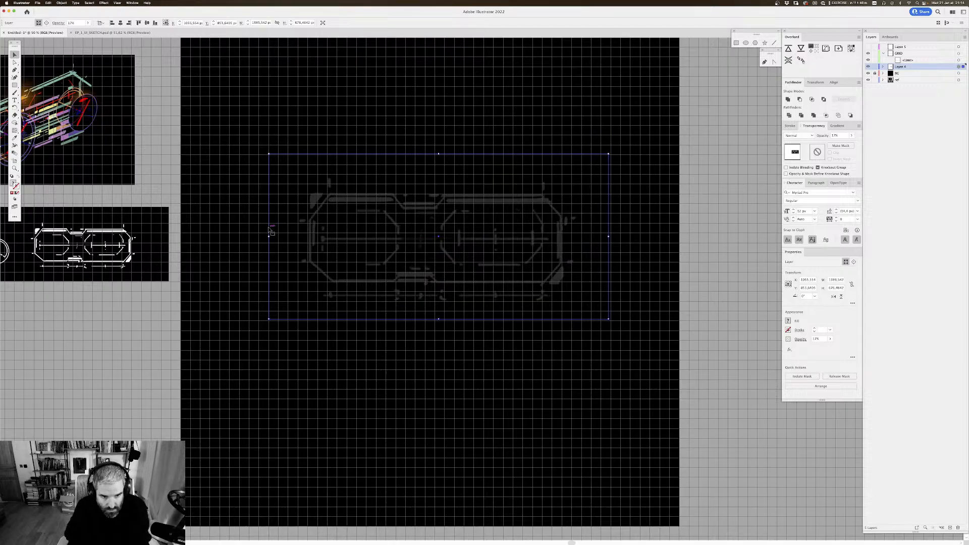
left_click_drag(268, 236, 267, 236)
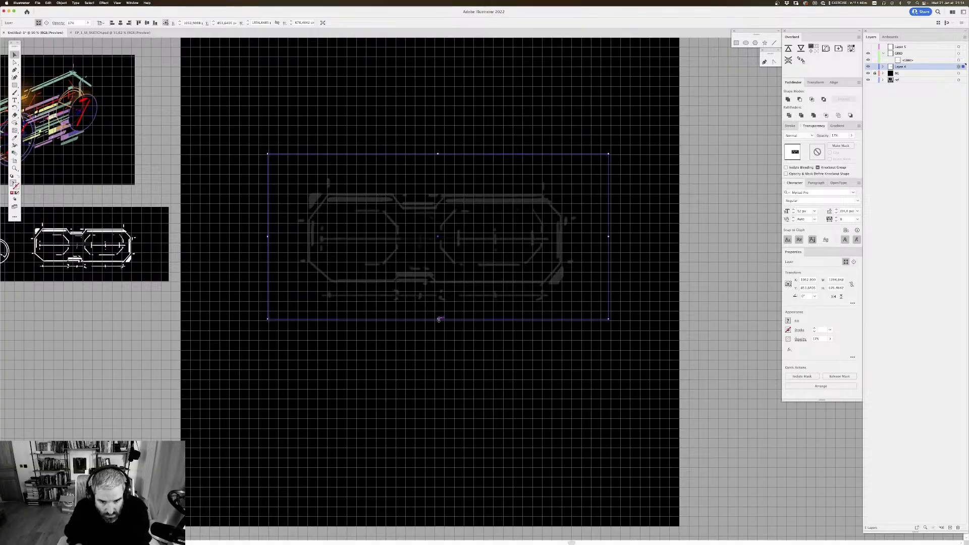
left_click_drag(438, 319, 437, 318)
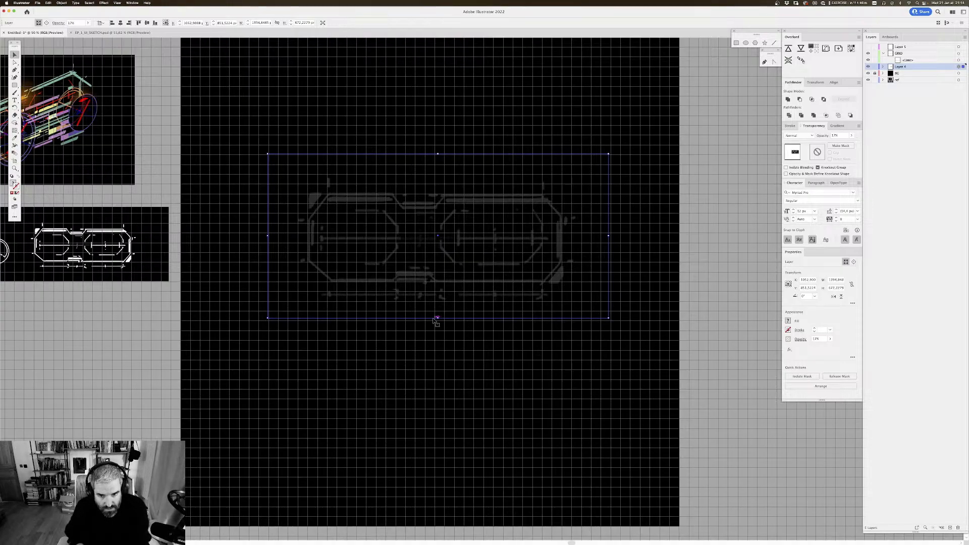
Step: Deselect the drawing, lock Layer 4, and make Layer 5 visible and active for the new vector lines
left_click_drag(592, 259, 593, 257)
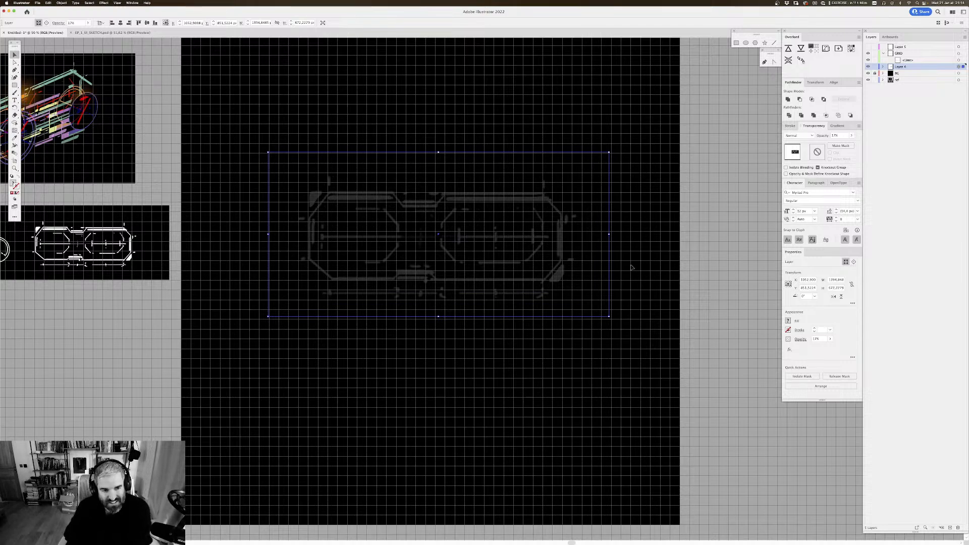
scroll(447, 168, "right", 2)
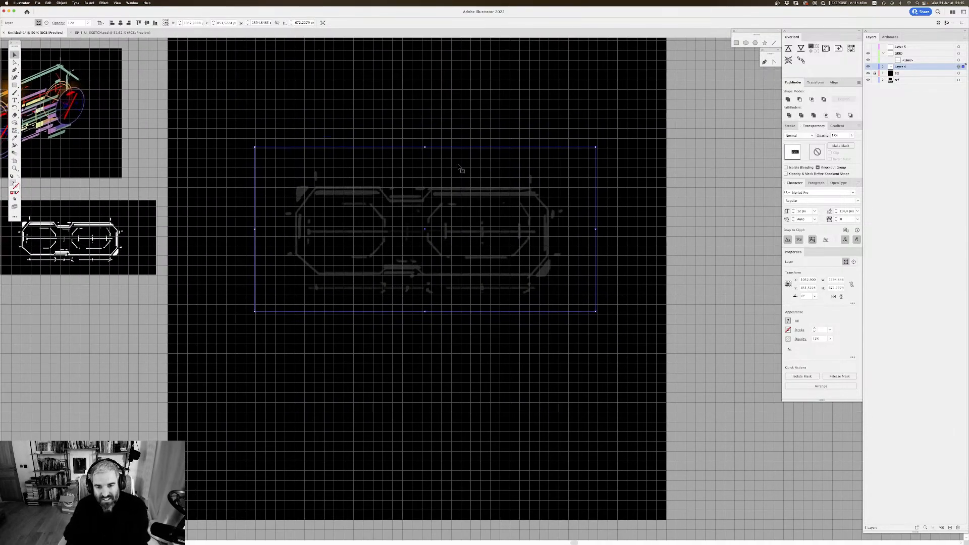
scroll(437, 182, "down", 1)
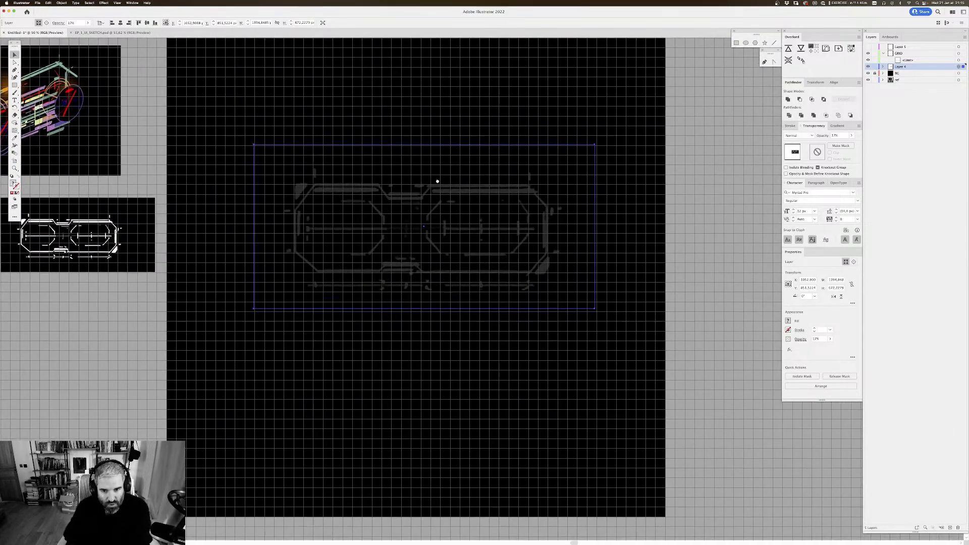
key("super+shift+a")
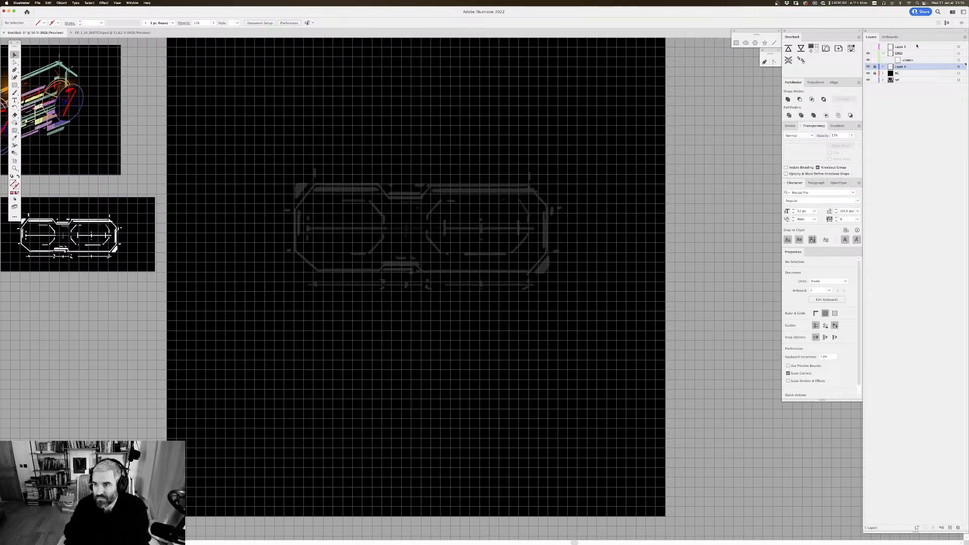
left_click(870, 47)
left_click(958, 46)
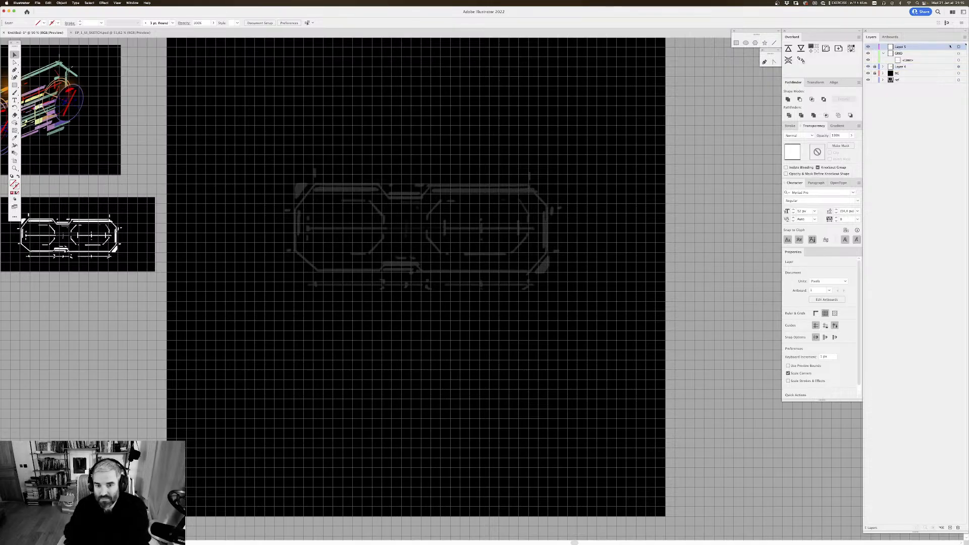
Step: Start a Pen path on Layer 5 tracing the outline's top edge and its recessed central notch along the grid points
key("super+equal")
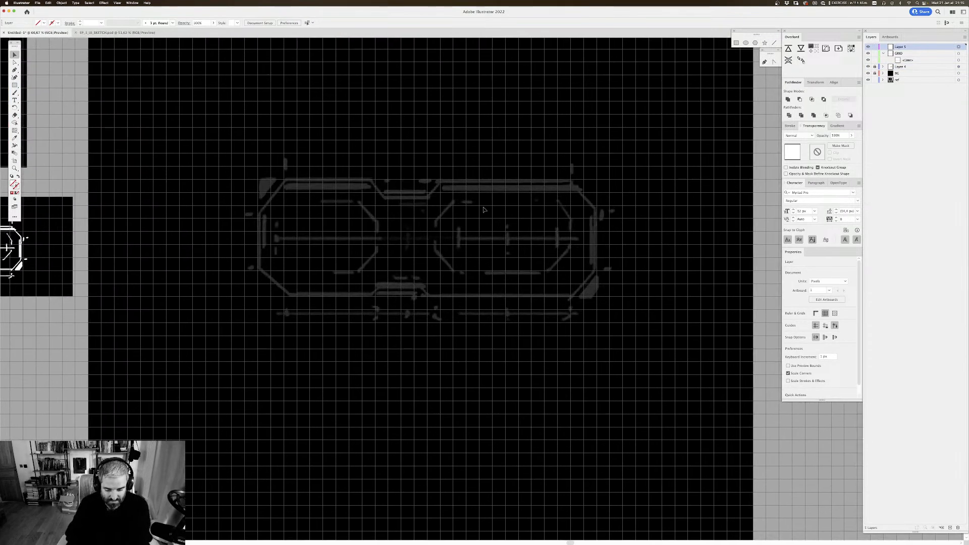
key("p")
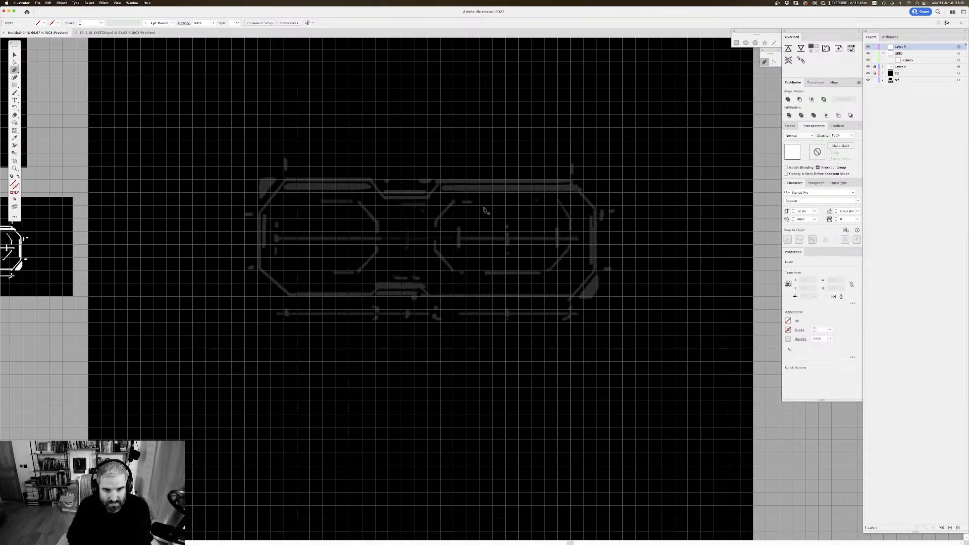
left_click(284, 180)
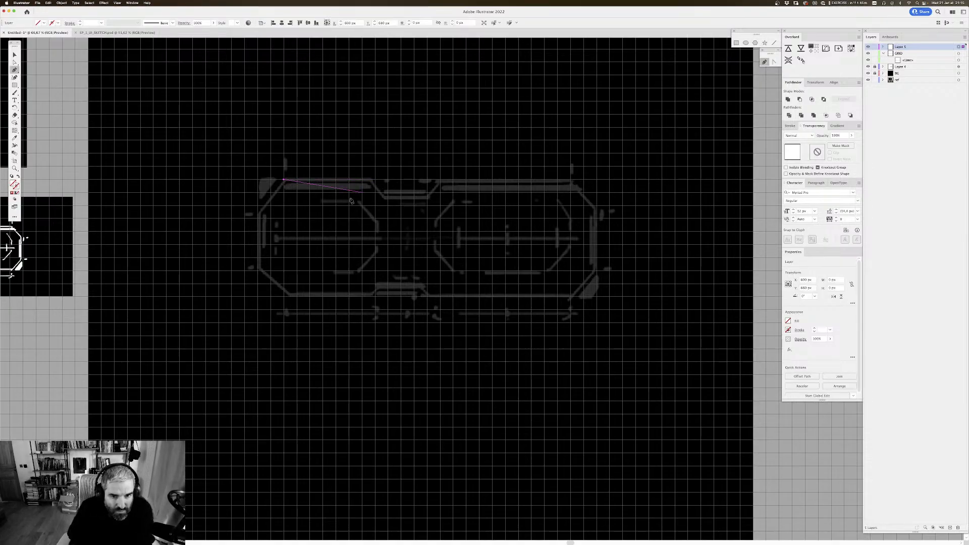
left_click(374, 180)
left_click(387, 192)
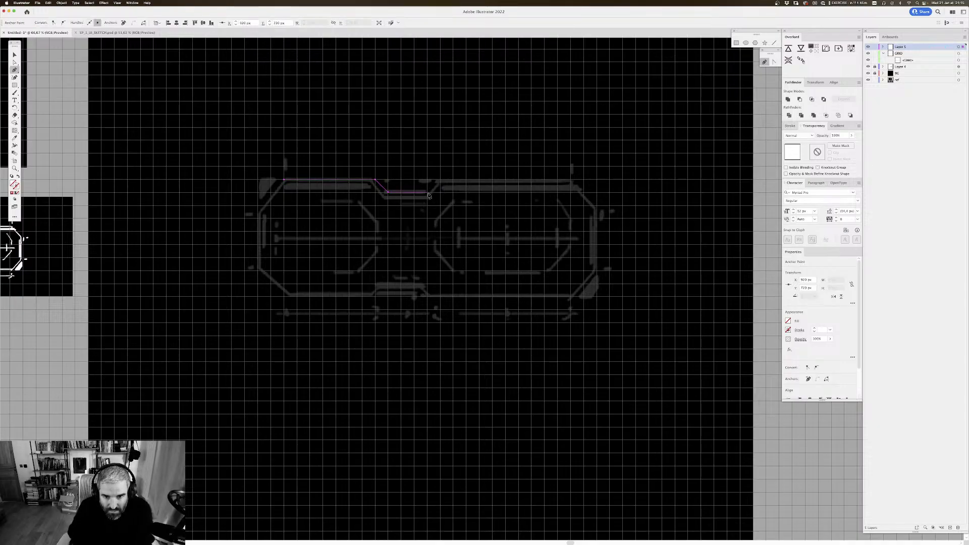
left_click(427, 193)
left_click(440, 181)
left_click(571, 180)
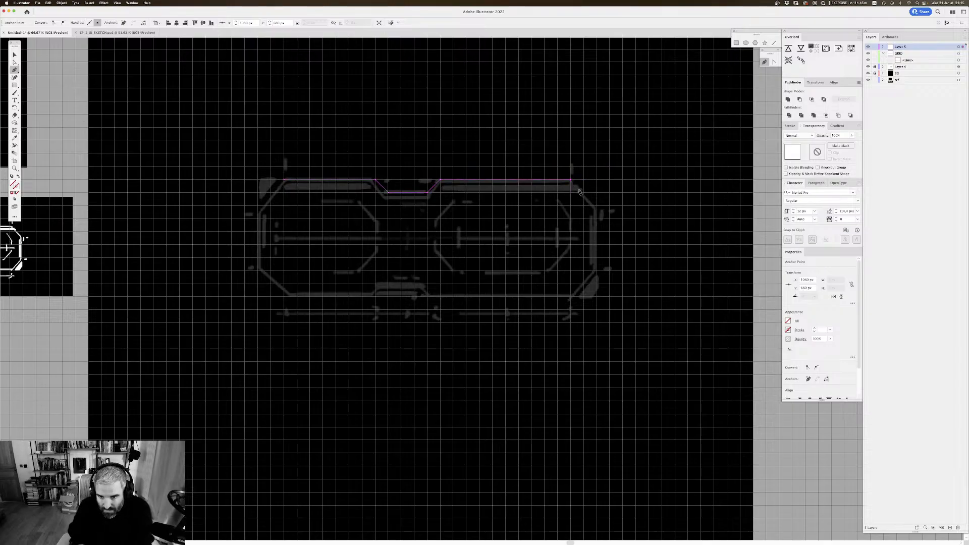
Step: Extend the path down the outline's right side, with angled corners at its upper and lower ends
left_click(597, 206)
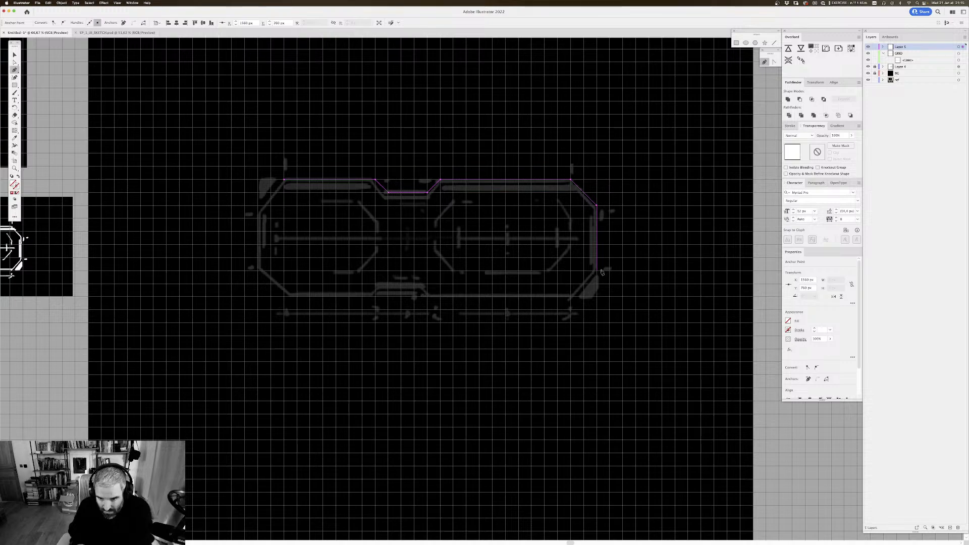
left_click(596, 271)
left_click(572, 297)
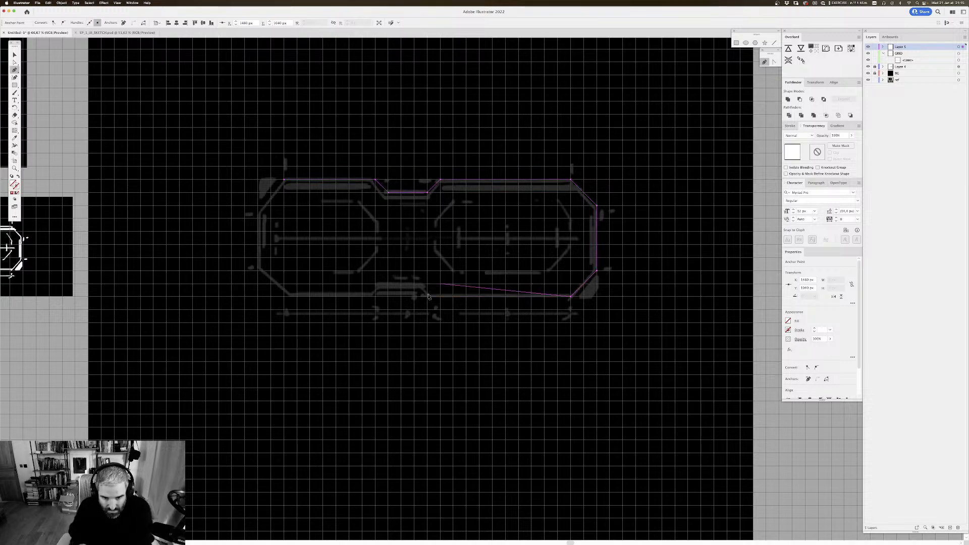
Step: Extend the Pen path along the outline's bottom edge, tracing the raised central notch and continuing toward the lower-left corner
left_click(427, 297)
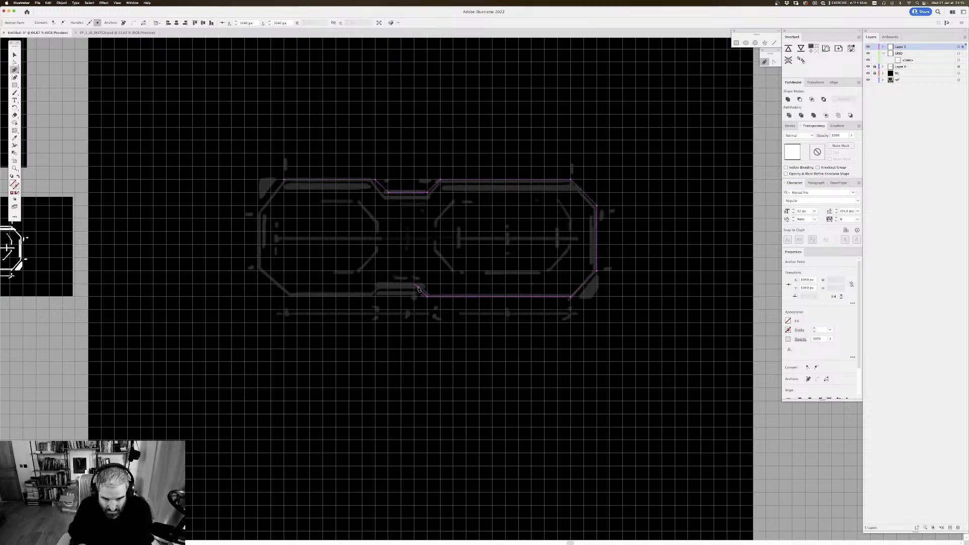
left_click(414, 285)
left_click(377, 285)
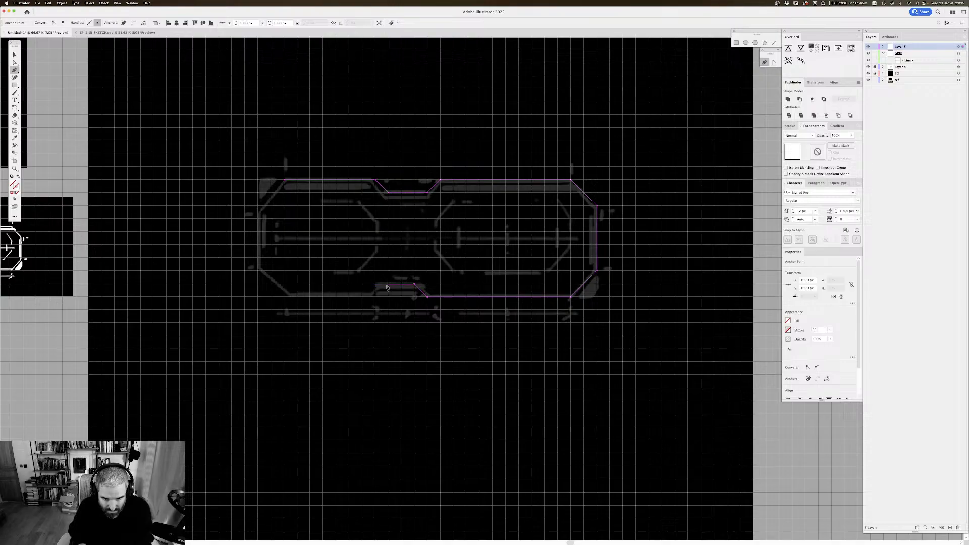
left_click(375, 296)
left_click(296, 297)
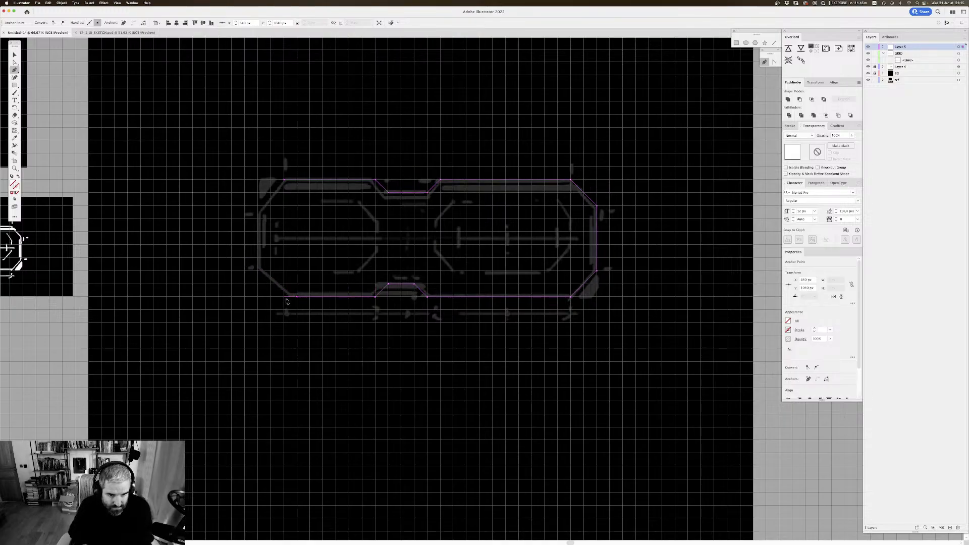
Step: Undo the misplaced lower-left point, re-place it on the grid, and close the path up the left side with angled corners
key("super+z")
left_click(283, 296)
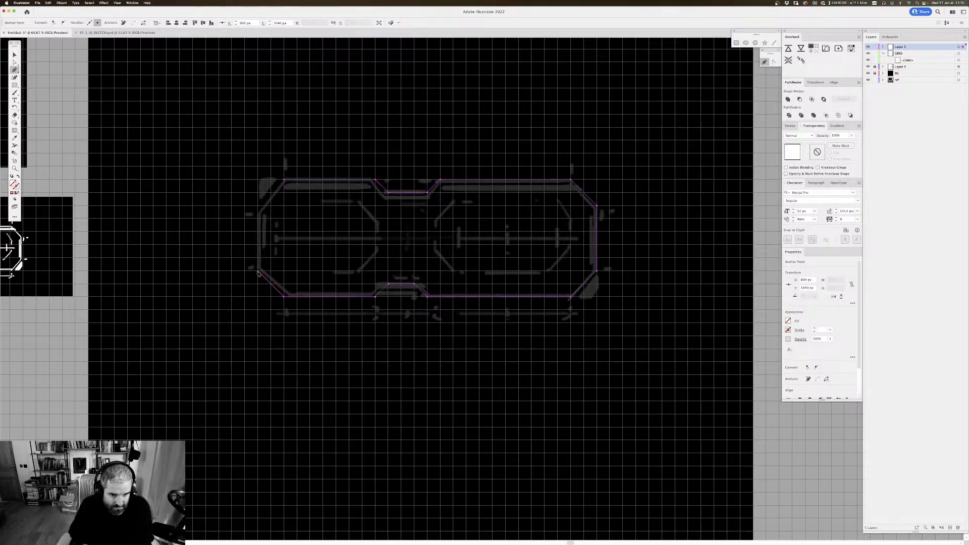
left_click(257, 270)
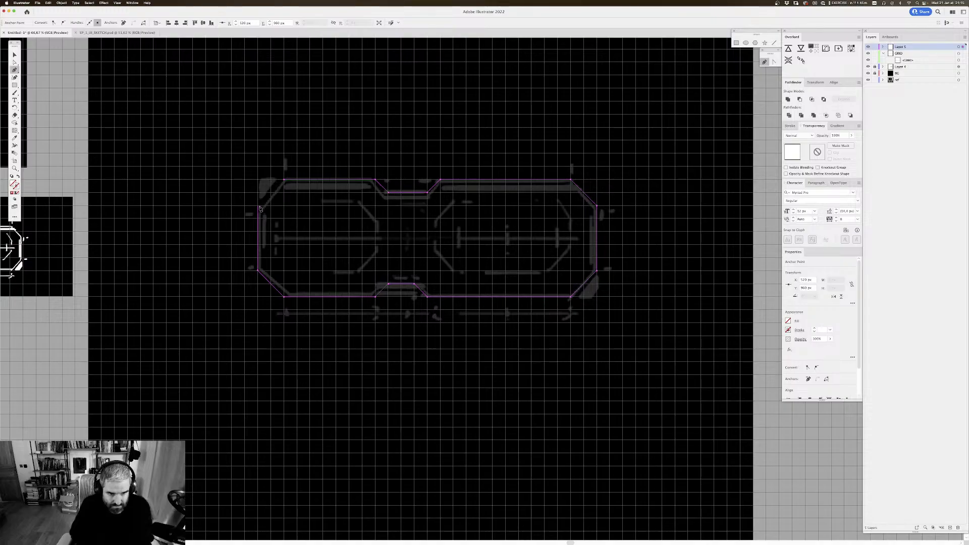
left_click(258, 206)
left_click(284, 180)
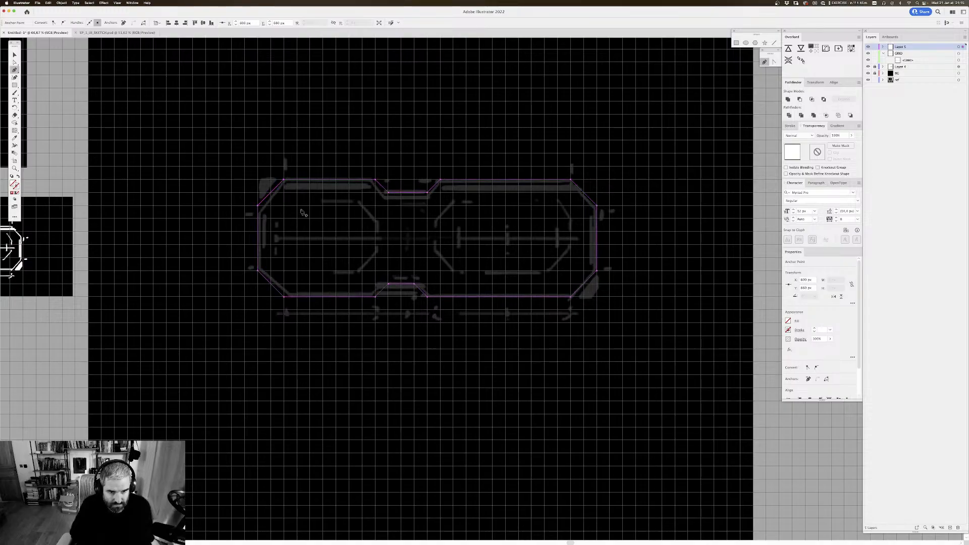
Step: Give the closed outline path a white stroke
key("v")
left_click_drag(404, 212, 408, 197)
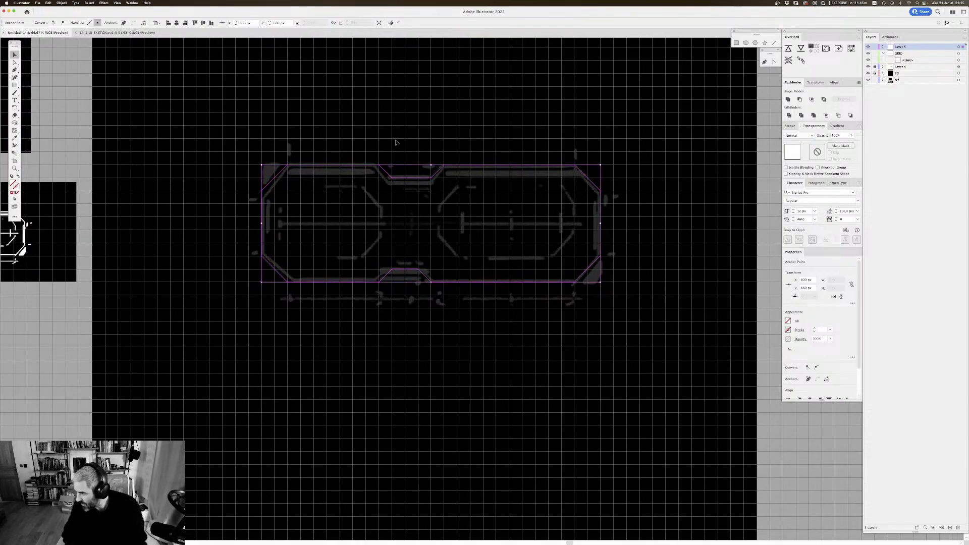
mouse_move(431, 167)
left_mouse_down()
mouse_move(473, 184)
mouse_move(488, 177)
left_mouse_up()
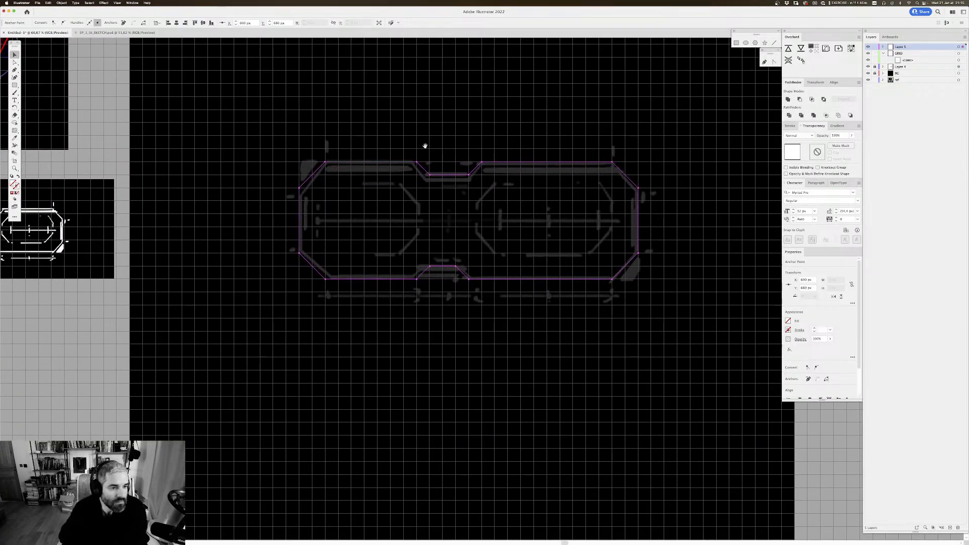
double_click(15, 185)
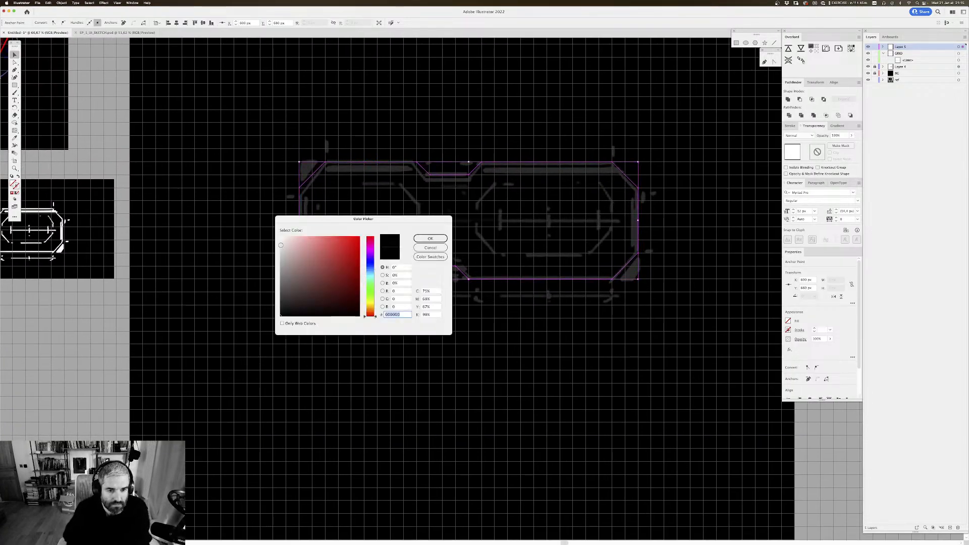
left_click(280, 236)
left_click(438, 238)
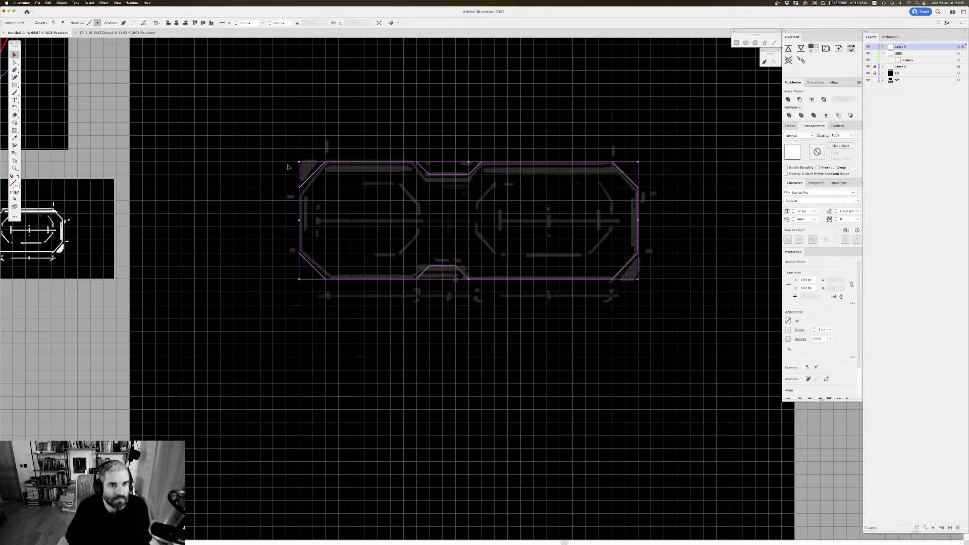
Step: Reselect the outline path and open its stroke weight for editing
scroll(250, 87, "down", 1)
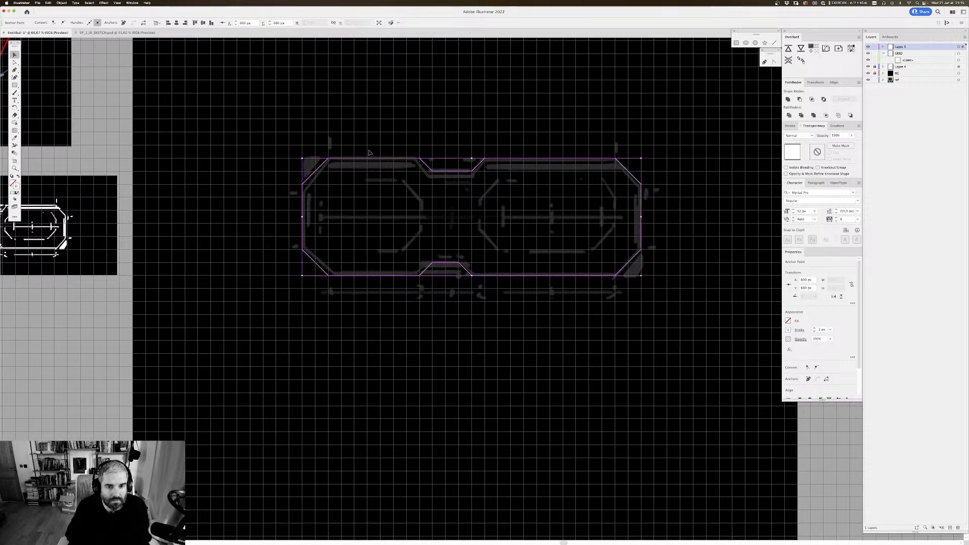
left_click(355, 136)
left_click(374, 161)
scroll(361, 134, "up", 1)
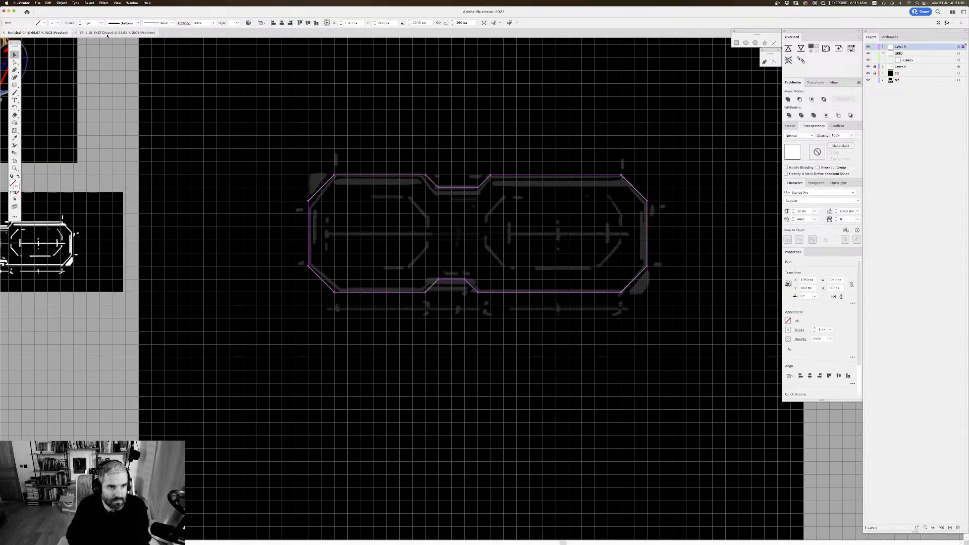
left_click(93, 22)
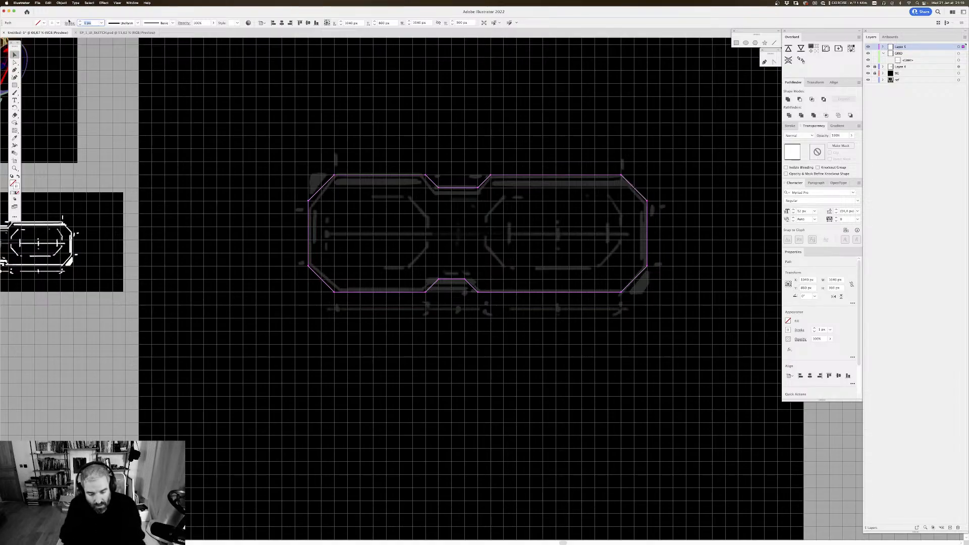
Step: Deselect the outline and hide the document grid
key("super+minus")
key("super+equal")
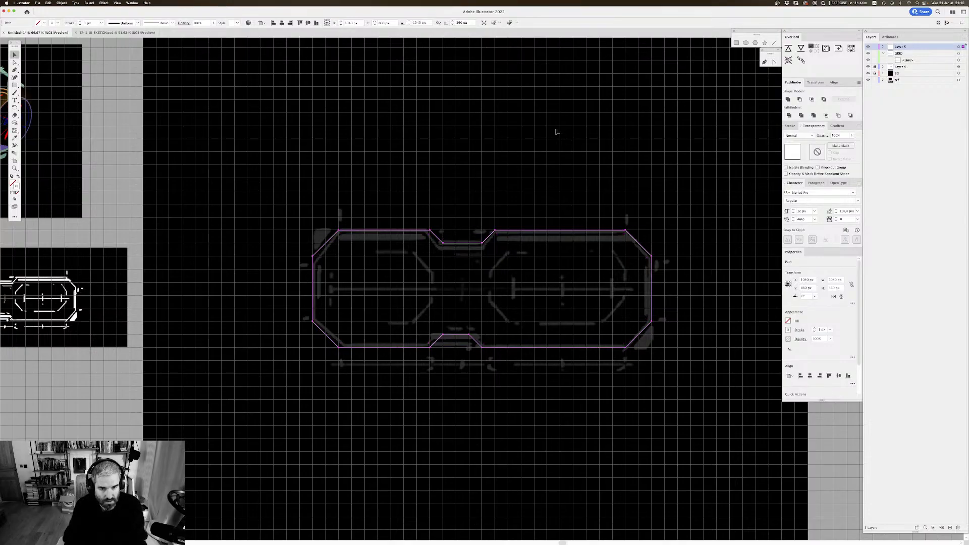
left_click_drag(329, 164, 611, 219)
left_click(398, 176)
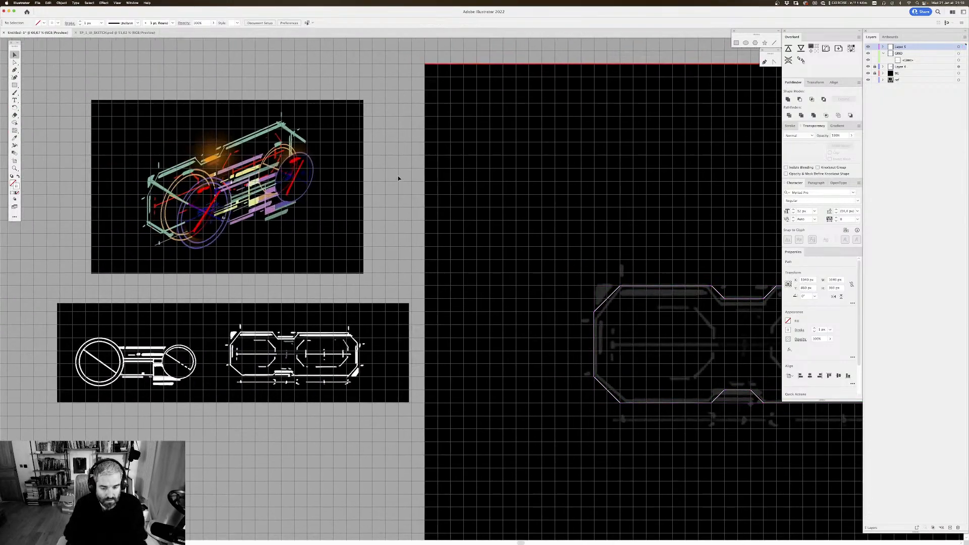
key("super+apostrophe")
left_click_drag(400, 167, 533, 217)
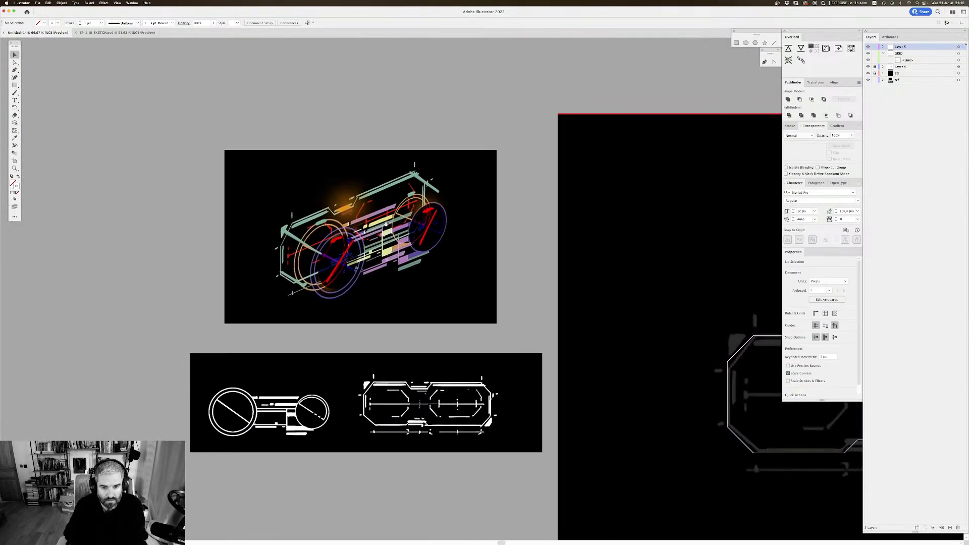
Step: Examine the coloured perspective sketch and the flat white reference drawings beneath it
left_click(371, 246)
key("super+equal")
left_click_drag(547, 291, 477, 196)
scroll(400, 229, "down", 5)
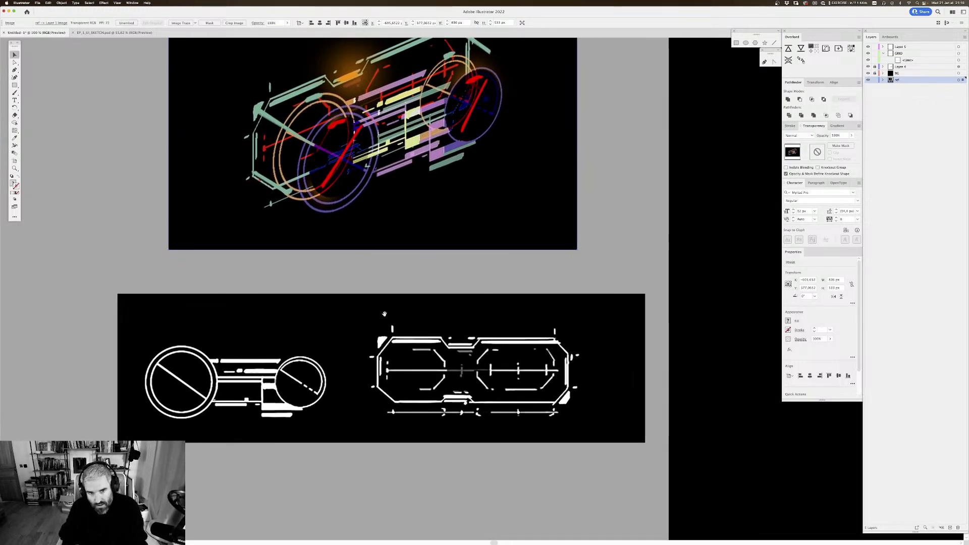
scroll(453, 425, "up", 5)
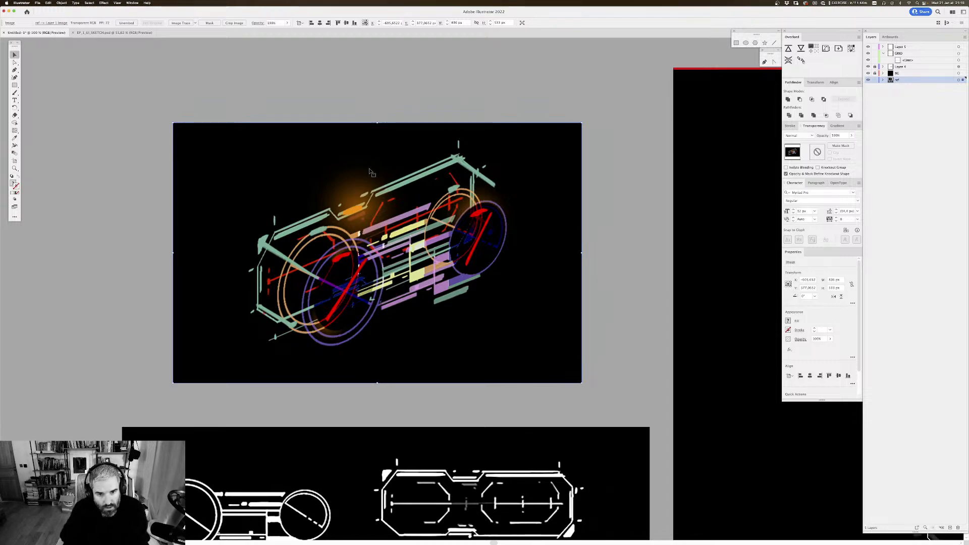
scroll(353, 202, "down", 2)
scroll(353, 202, "right", 2)
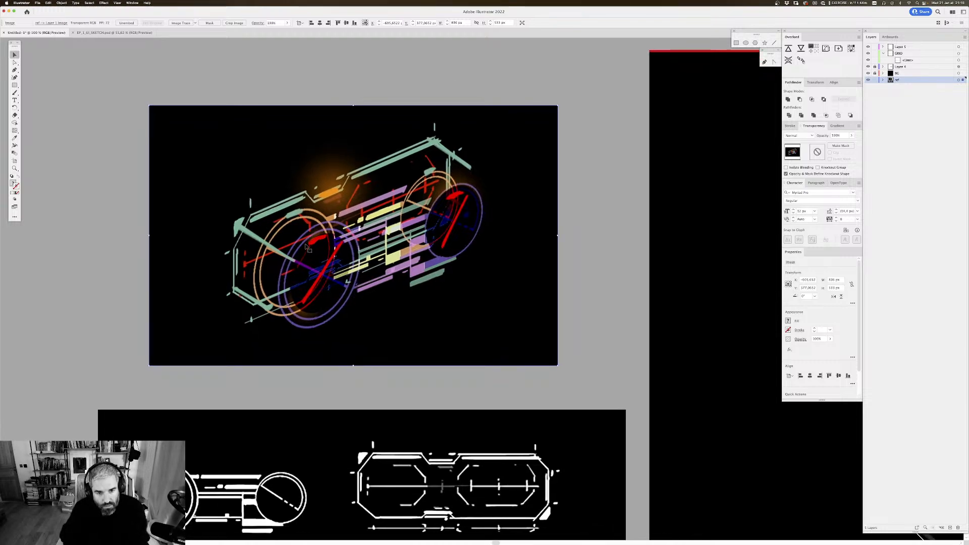
scroll(305, 249, "down", 1)
scroll(305, 250, "right", 3)
scroll(288, 230, "up", 2)
scroll(288, 230, "right", 2)
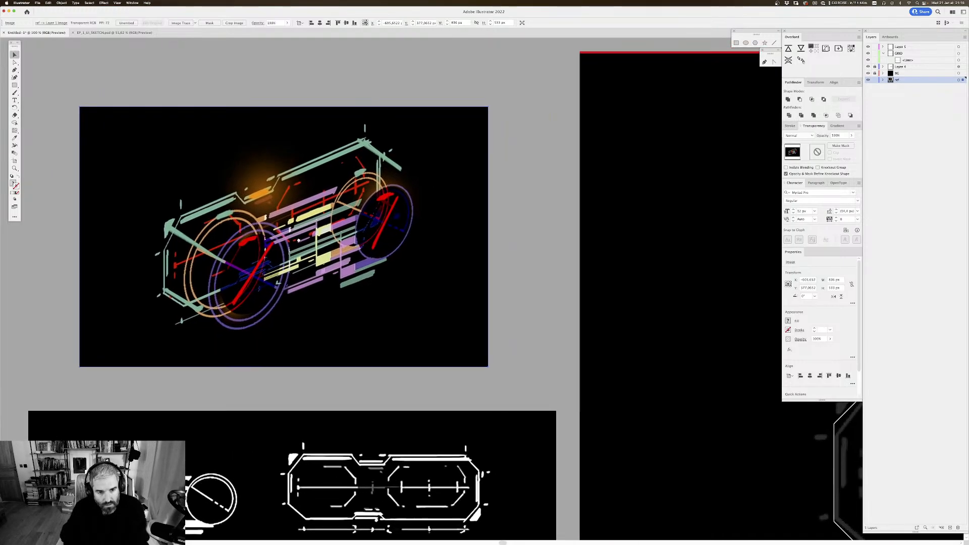
scroll(295, 264, "down", 2)
scroll(295, 264, "right", 1)
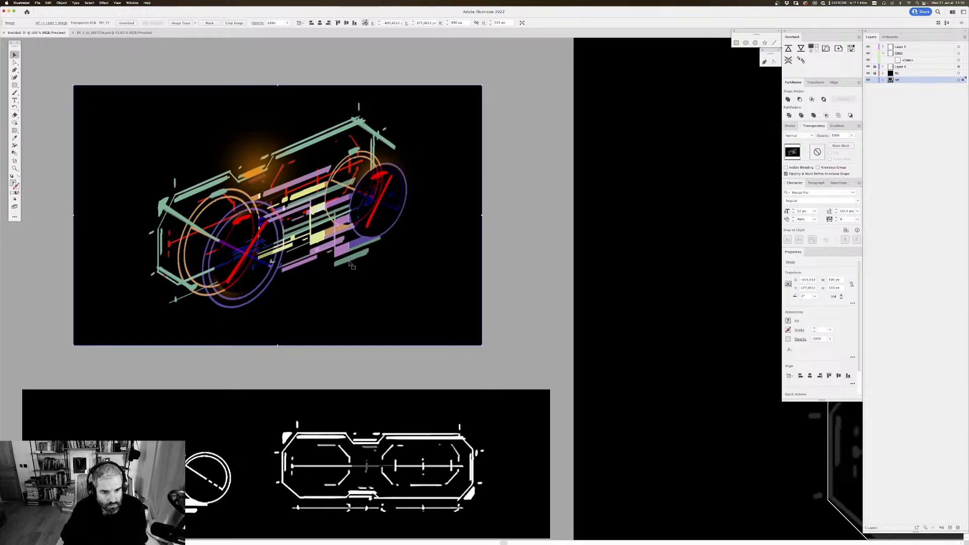
scroll(486, 231, "down", 1)
scroll(487, 232, "right", 2)
scroll(518, 266, "left", 1)
scroll(518, 266, "up", 1)
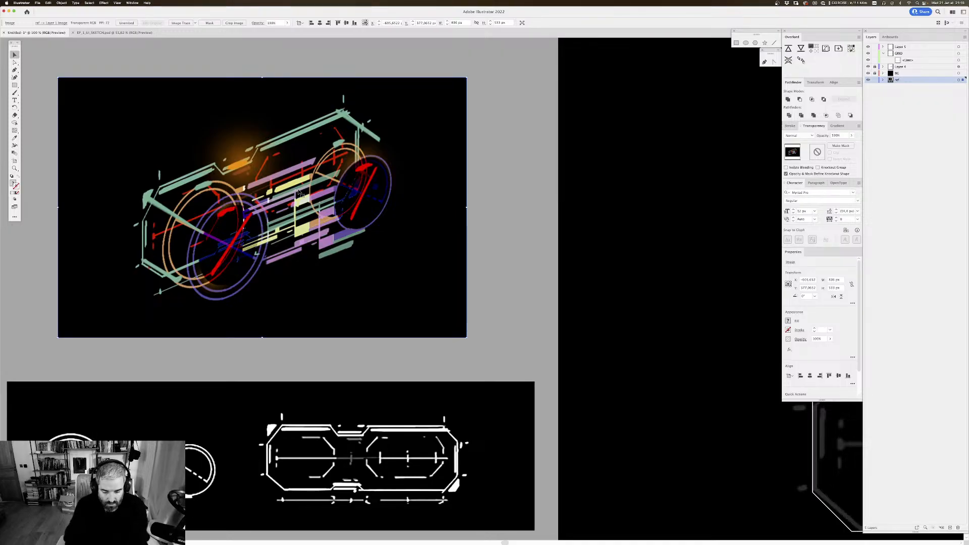
Step: Compare the reference sketches with the traced white outline on the main artboard
key("super+minus")
left_click_drag(496, 263, 398, 189)
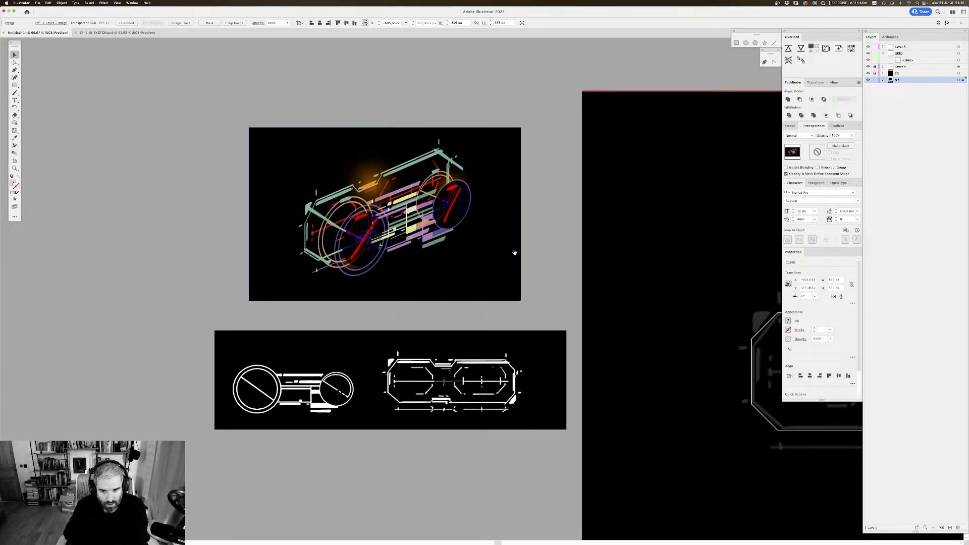
left_click_drag(595, 279, 528, 251)
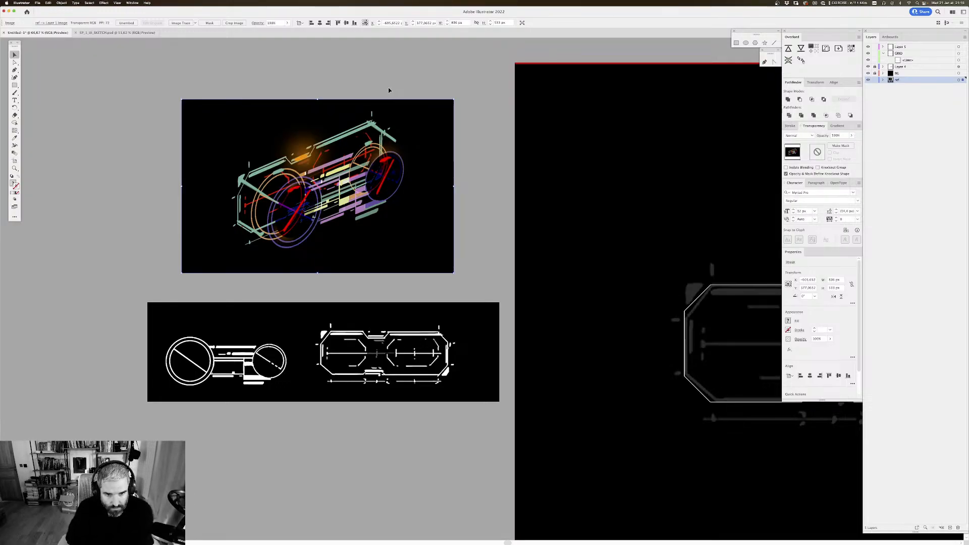
key("super+plus")
left_click_drag(404, 173, 354, 142)
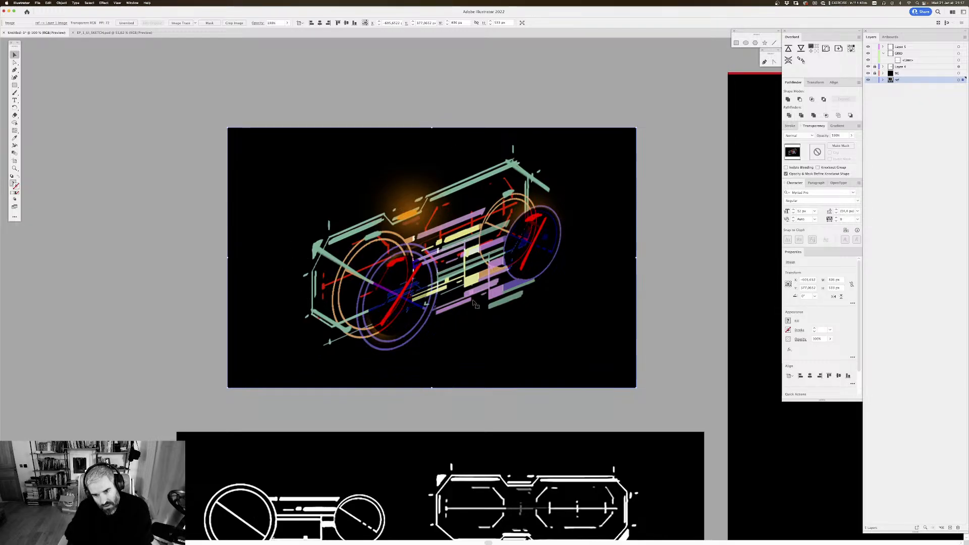
left_click_drag(536, 227, 460, 180)
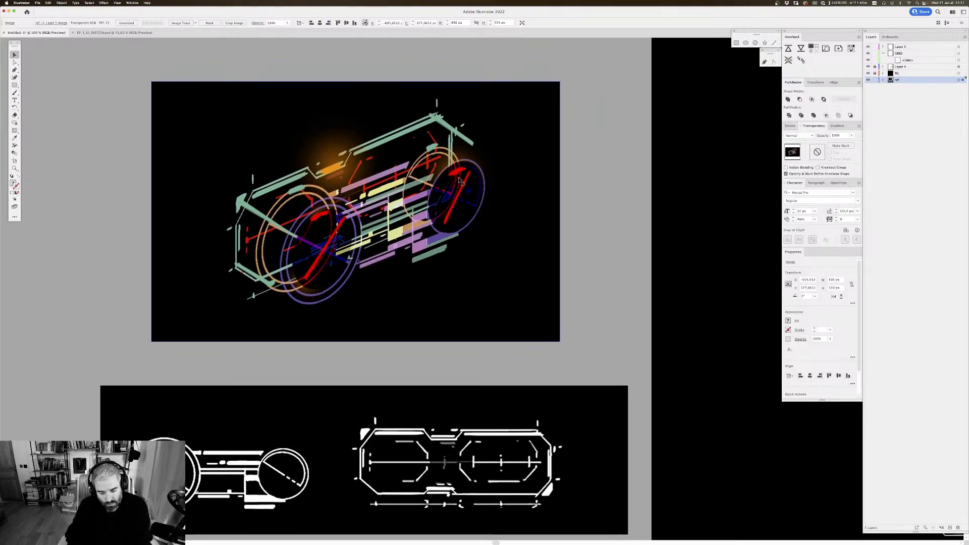
key("super+minus")
scroll(459, 180, "down", 3)
scroll(459, 180, "right", 3)
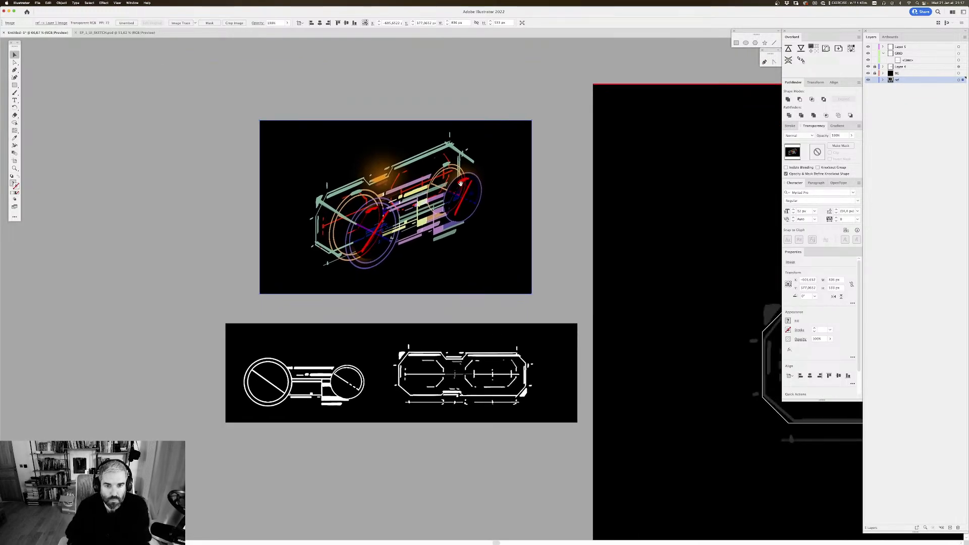
scroll(509, 213, "right", 10)
scroll(509, 213, "down", 2)
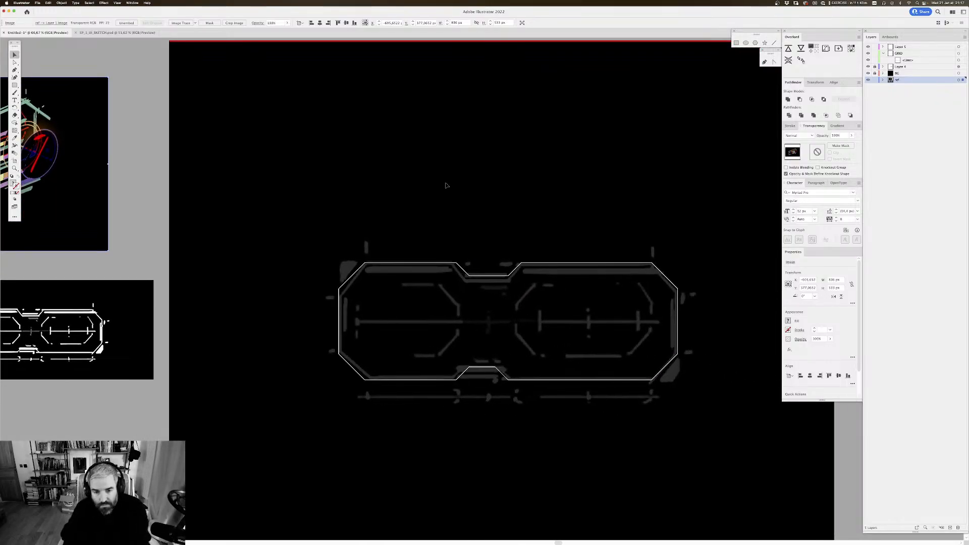
scroll(497, 206, "down", 3)
key("super+plus")
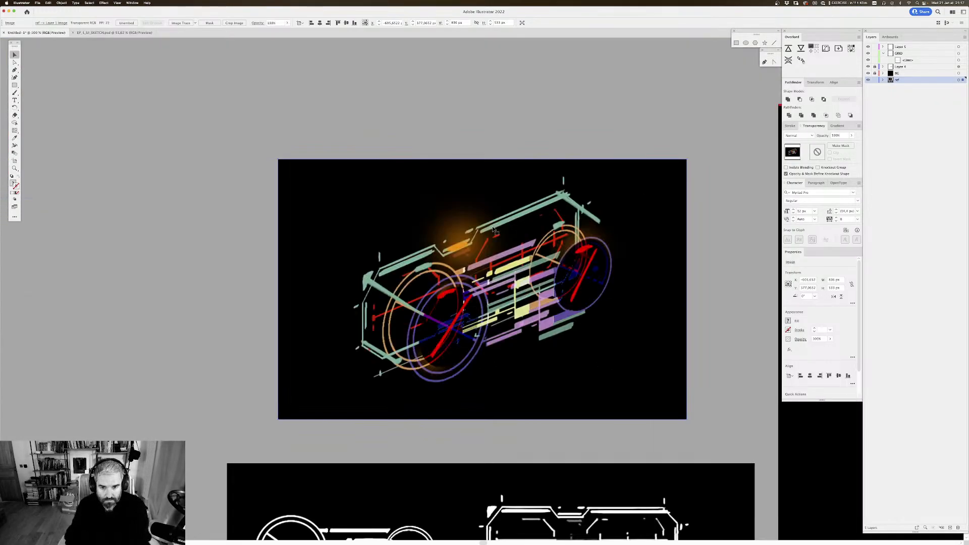
left_click_drag(596, 278, 188, 115)
left_click_drag(527, 191, 212, 147)
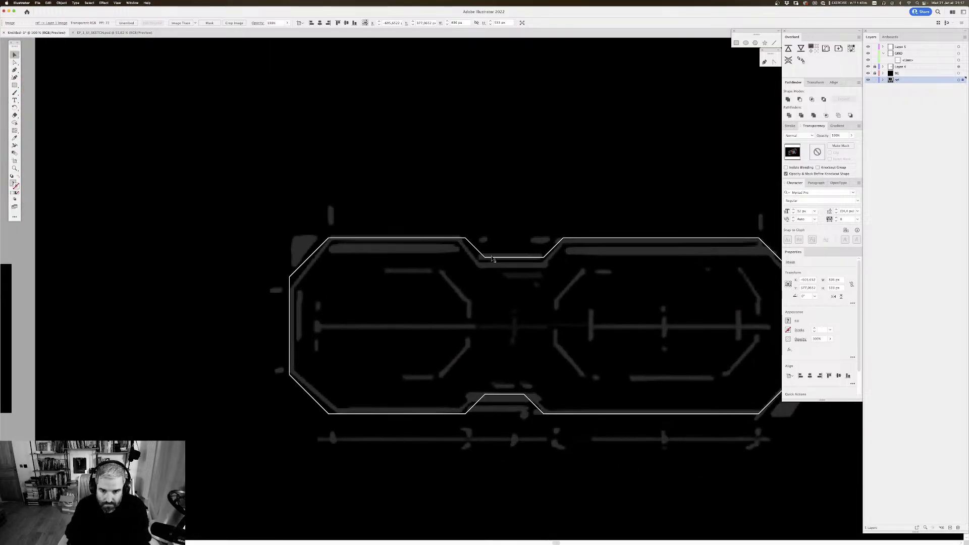
key("super+shift+a")
left_click_drag(547, 265, 458, 171)
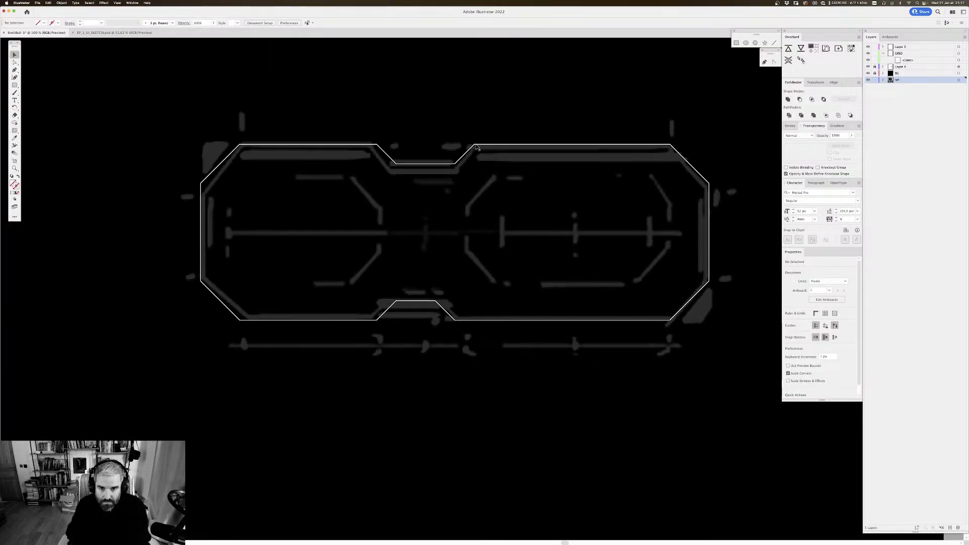
scroll(480, 129, "up", 1)
left_click(479, 153)
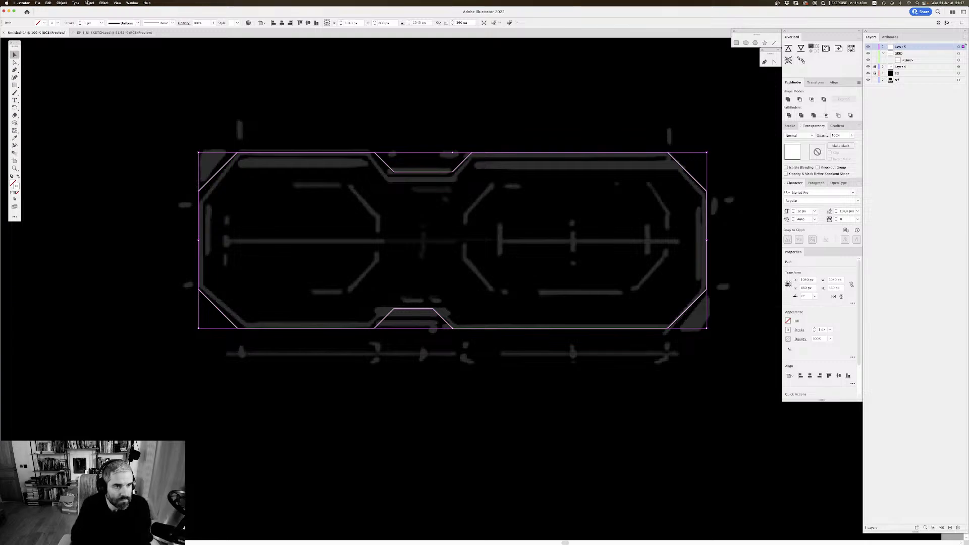
left_click(93, 22)
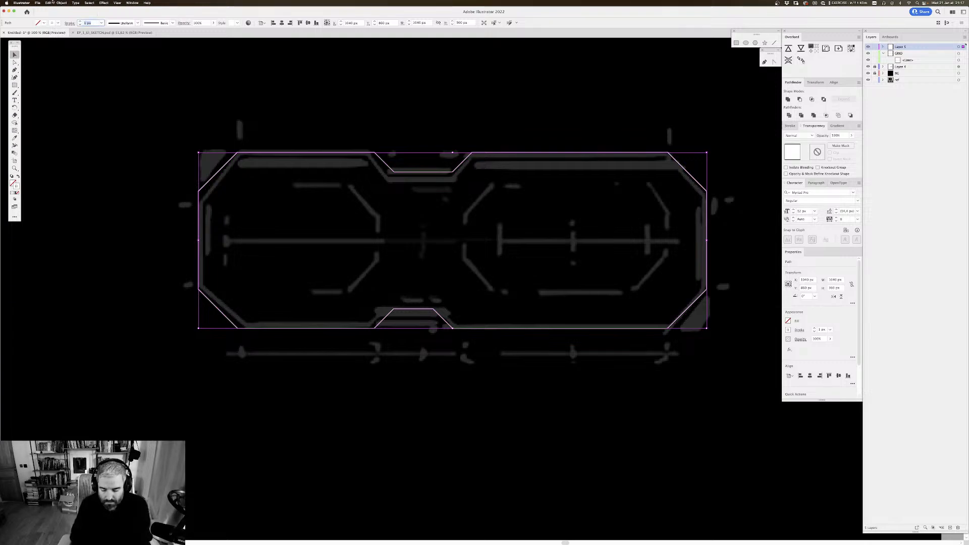
left_click(319, 113)
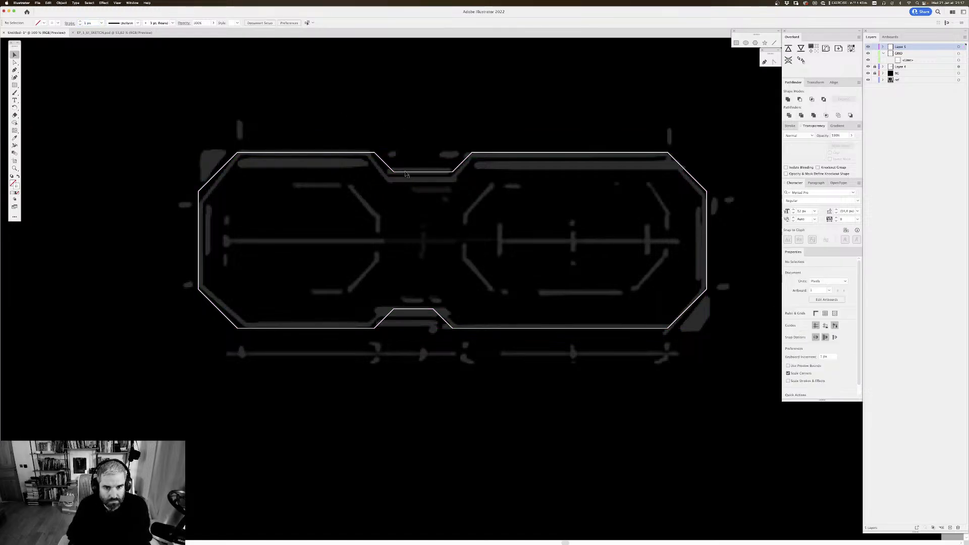
Step: Try a 20 px stroke on the white outline path, settle on 10 px, and deselect it
left_click(422, 172)
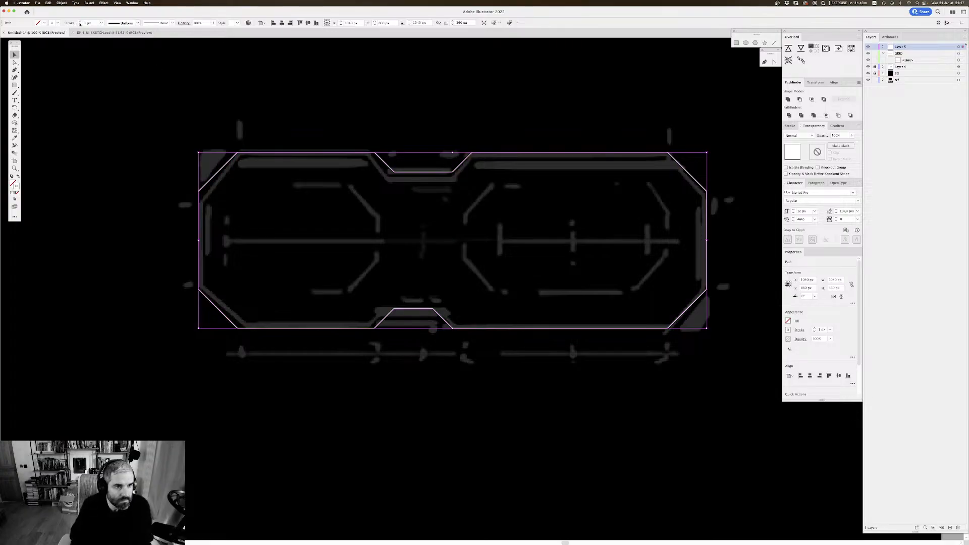
left_click(92, 23)
type("20")
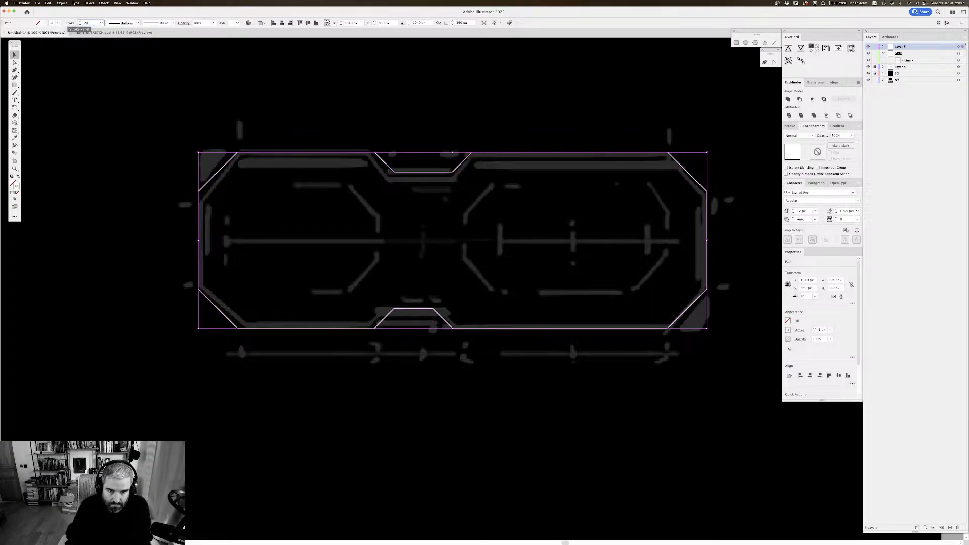
key("Return")
left_click_drag(92, 24, 42, 20)
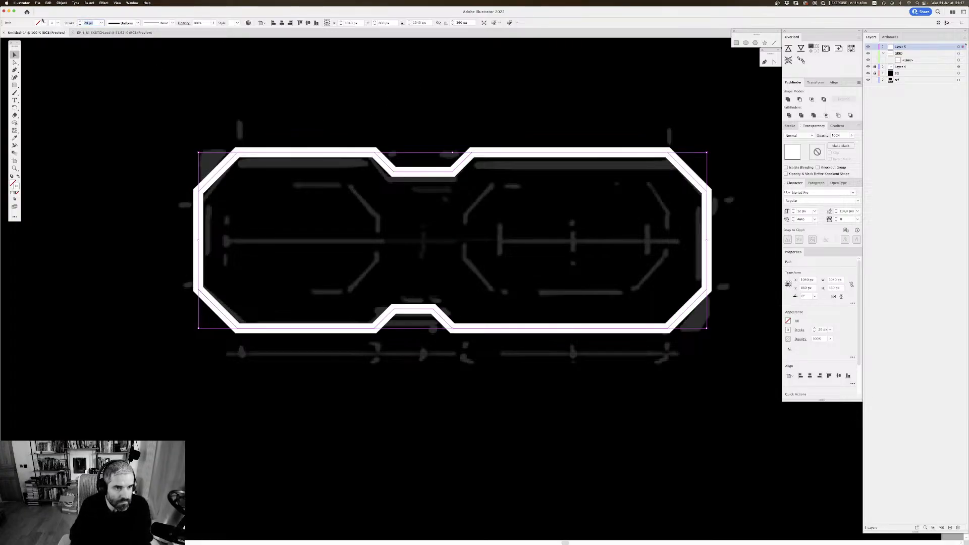
type("10")
key("Return")
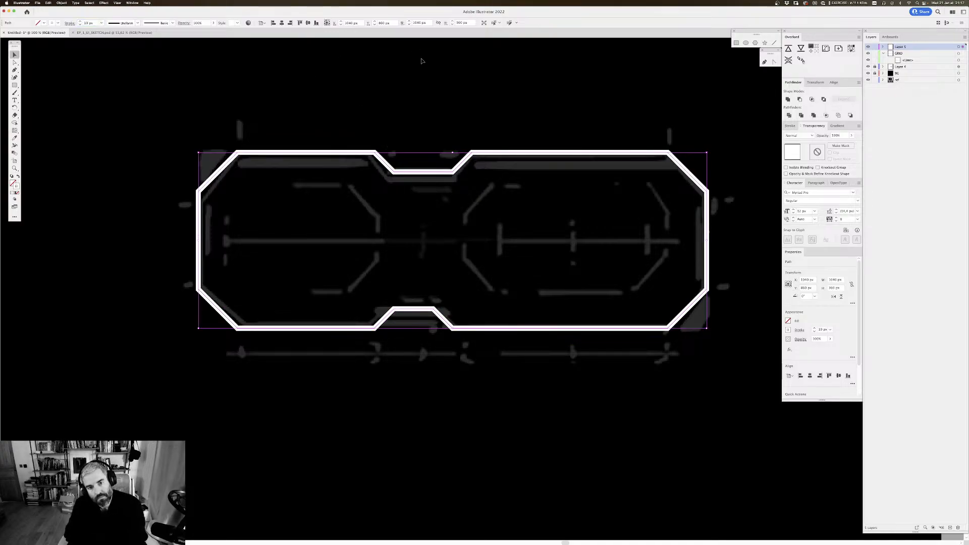
left_click(385, 120)
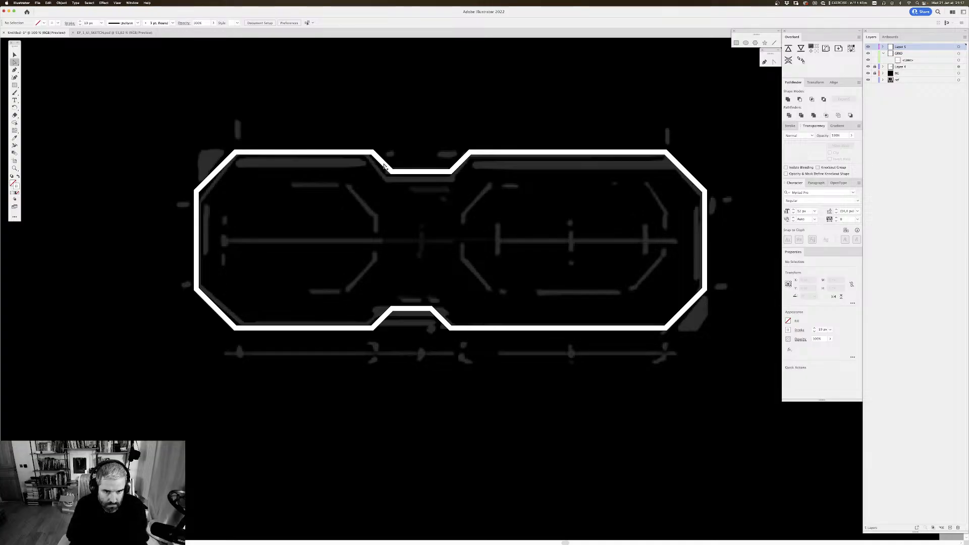
Step: Delete the two outer corner anchors on either side of the upper notch from the thick 10 px outline
key("a")
left_click(384, 162)
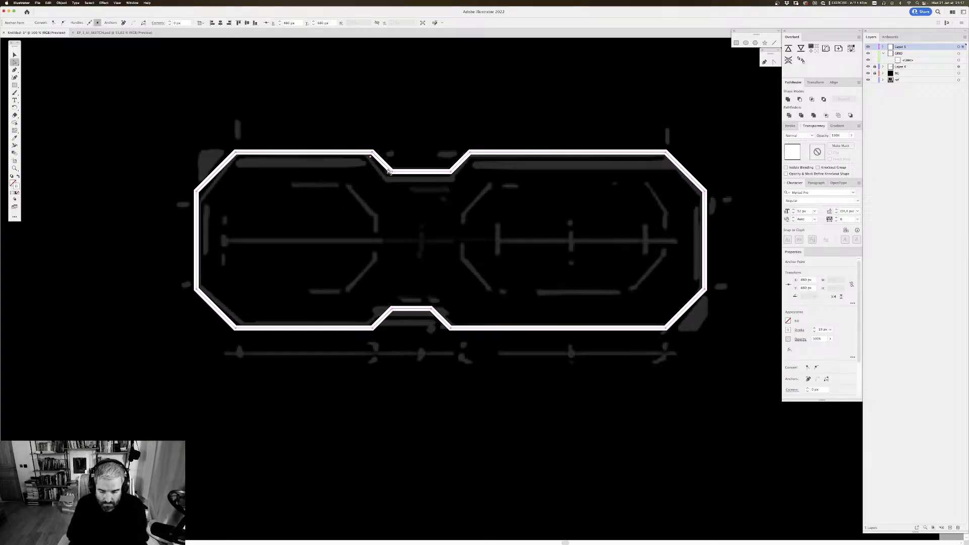
key("BackSpace")
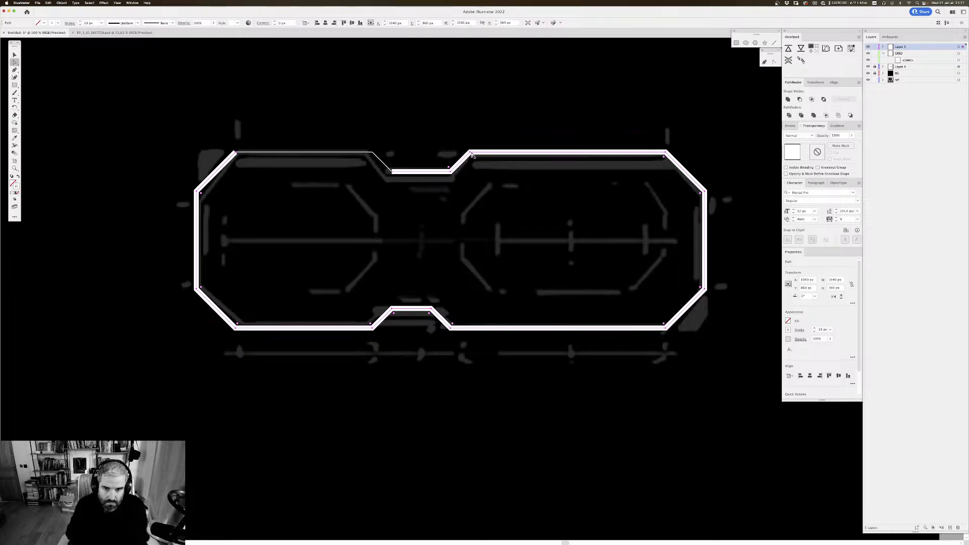
left_click(471, 156)
key("BackSpace")
scroll(485, 216, "down", 4)
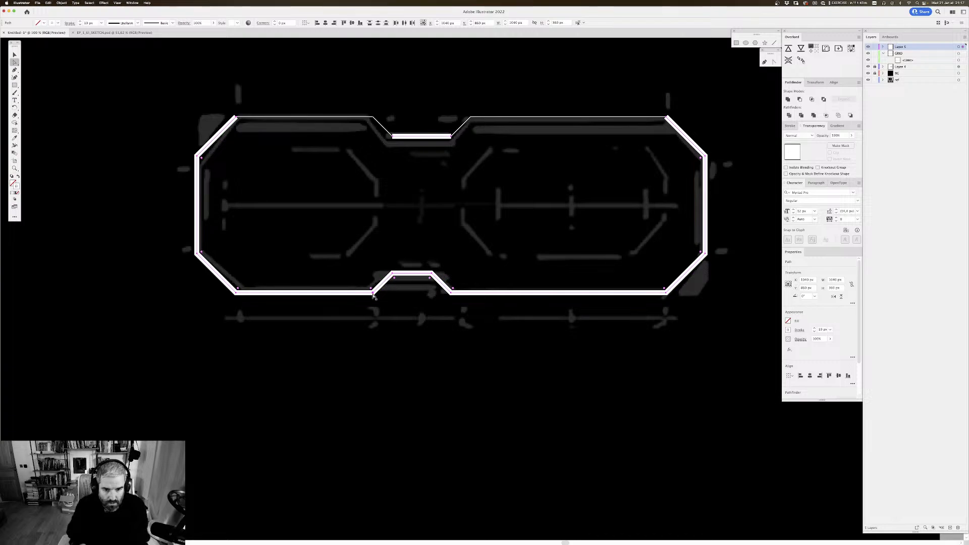
Step: Examine the thick and thin edges of the flat white octagonal reference drawing and compare them with the traced outline
left_click(371, 291)
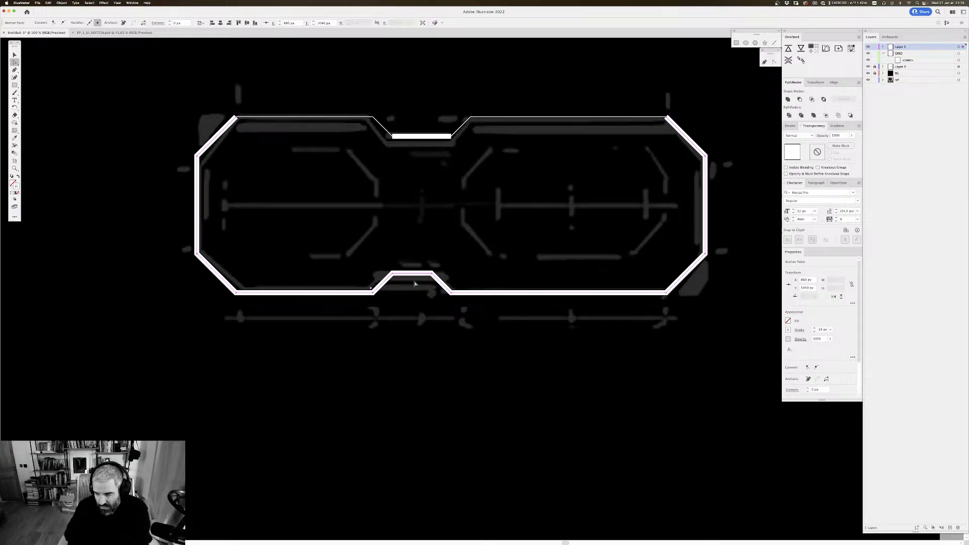
key("super+minus")
key("super+minus")
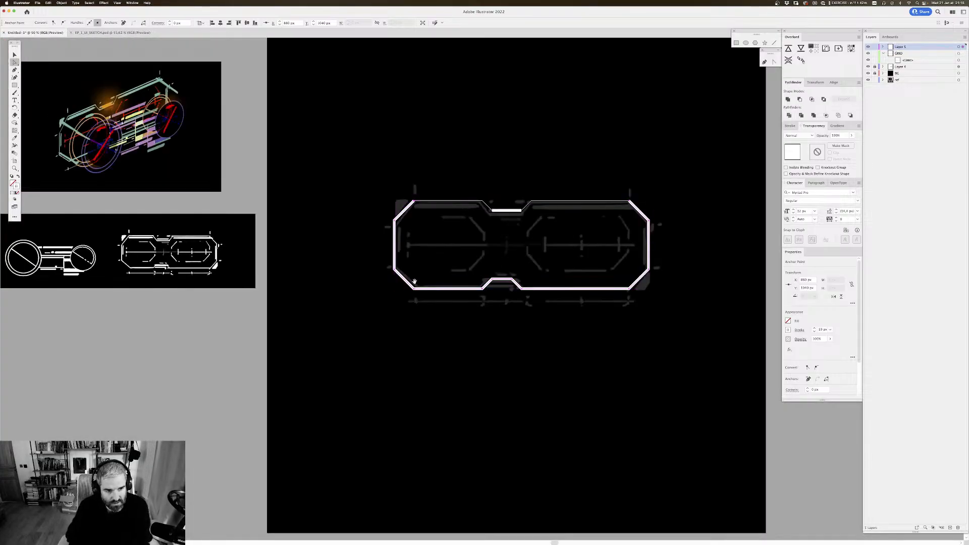
left_click_drag(246, 178, 506, 160)
left_click_drag(369, 176, 397, 172)
key("super+plus")
left_click_drag(178, 201, 477, 189)
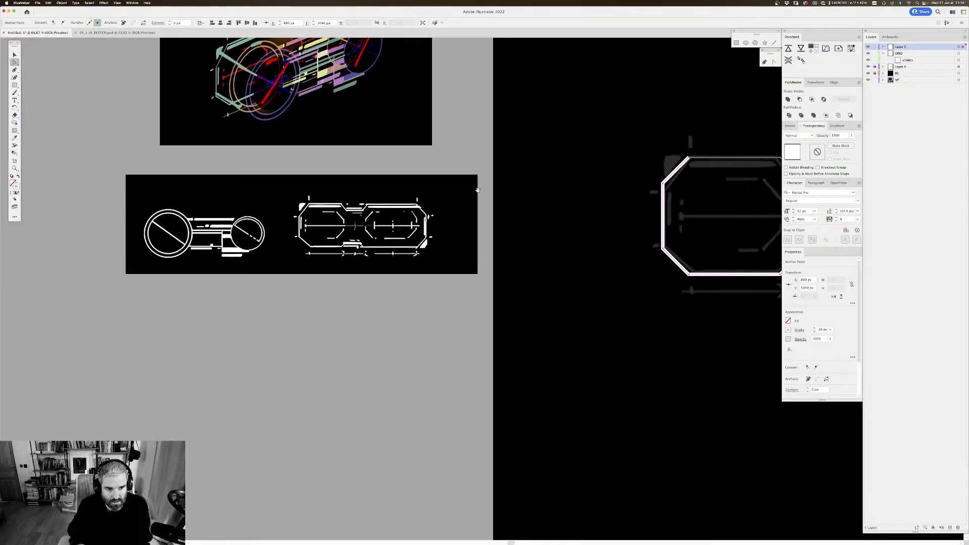
left_click_drag(272, 191, 374, 192)
scroll(407, 248, "down", 2)
scroll(407, 248, "right", 2)
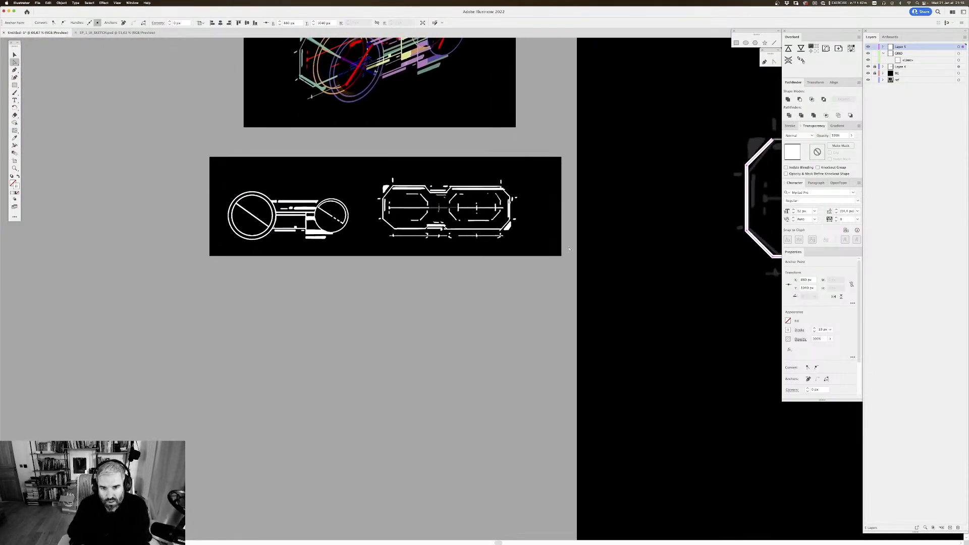
mouse_move(425, 168)
left_mouse_down()
mouse_move(407, 151)
mouse_move(430, 175)
left_mouse_up()
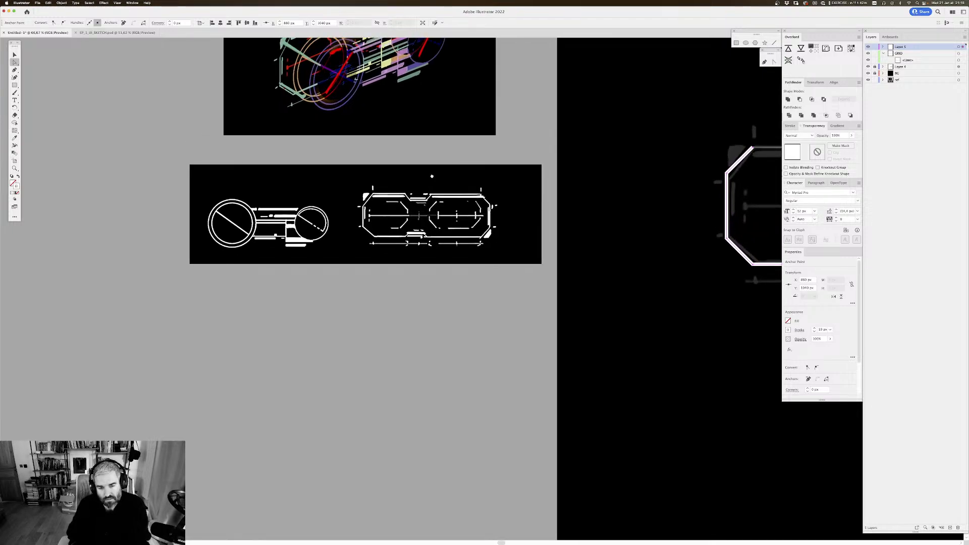
left_click_drag(520, 172, 485, 192)
scroll(434, 182, "left", 1)
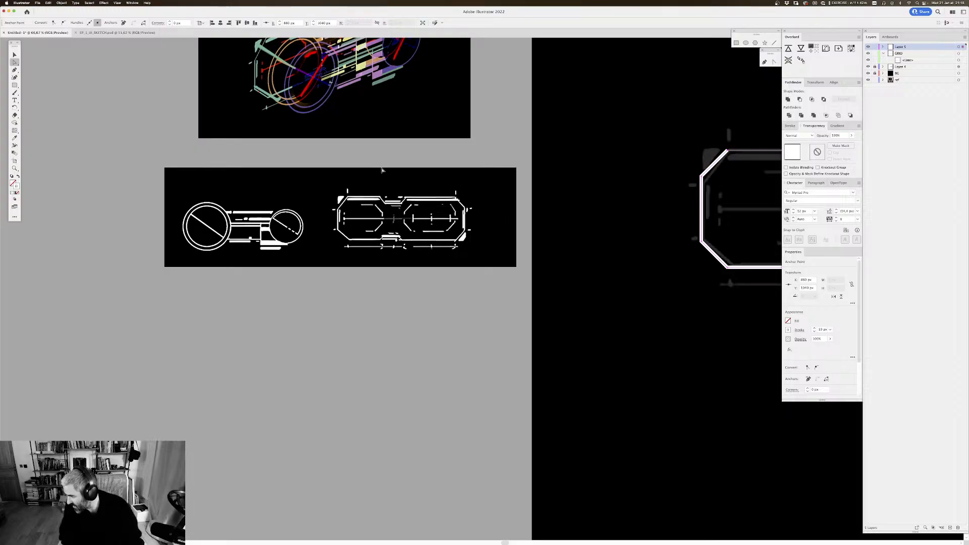
key("super+plus")
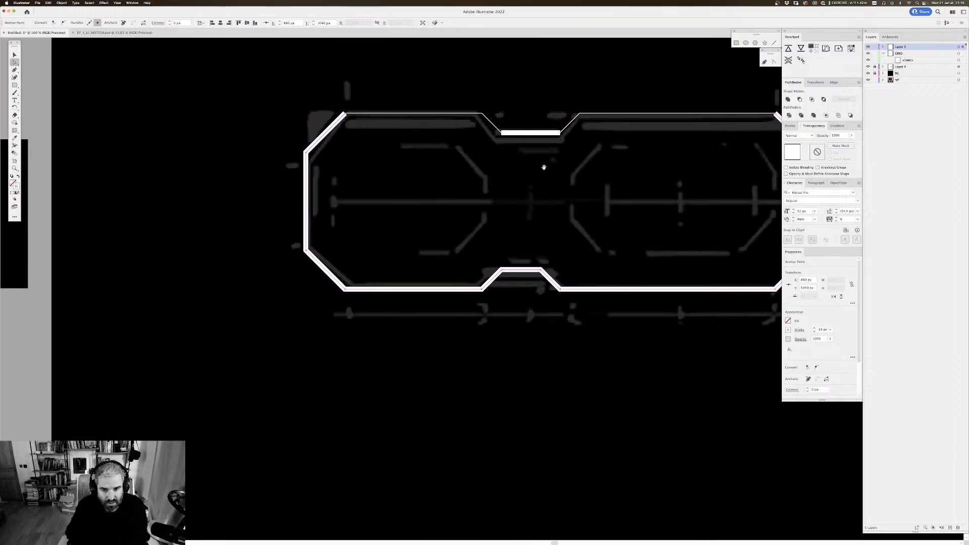
left_click_drag(635, 165, 492, 205)
left_click_drag(369, 167, 364, 148)
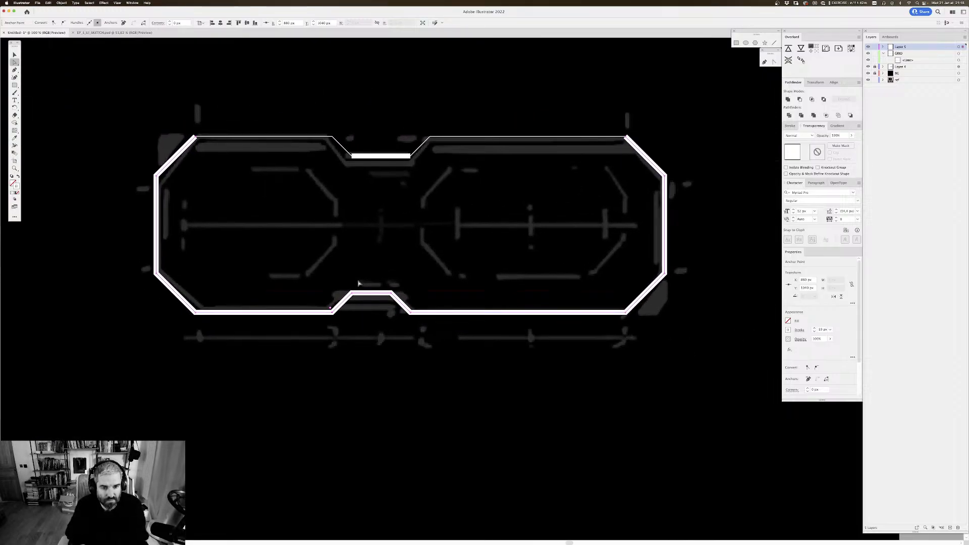
Step: Delete the two outer corner anchors on either side of the lower notch from the thick outline
left_click(338, 322)
left_click(332, 313)
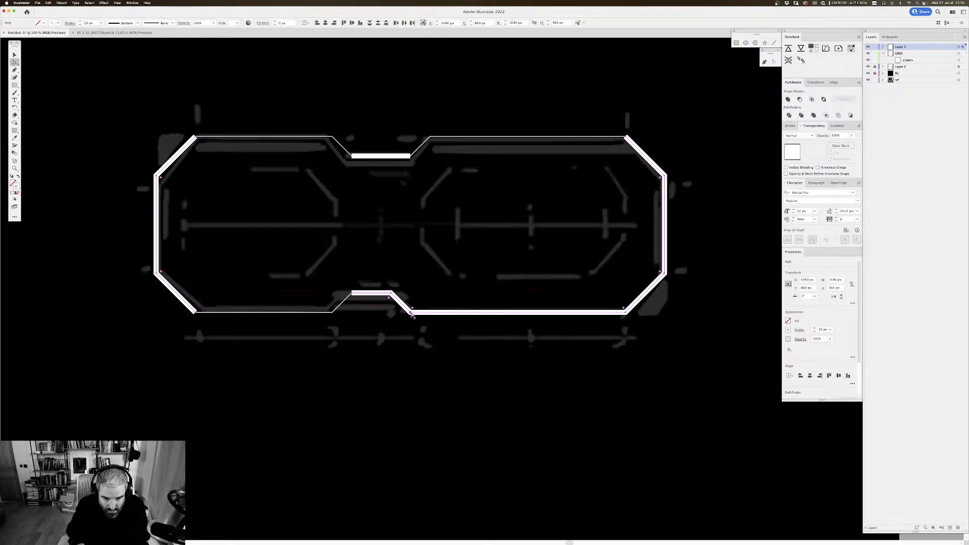
left_click(411, 312)
key("Delete")
left_click_drag(484, 208, 517, 234)
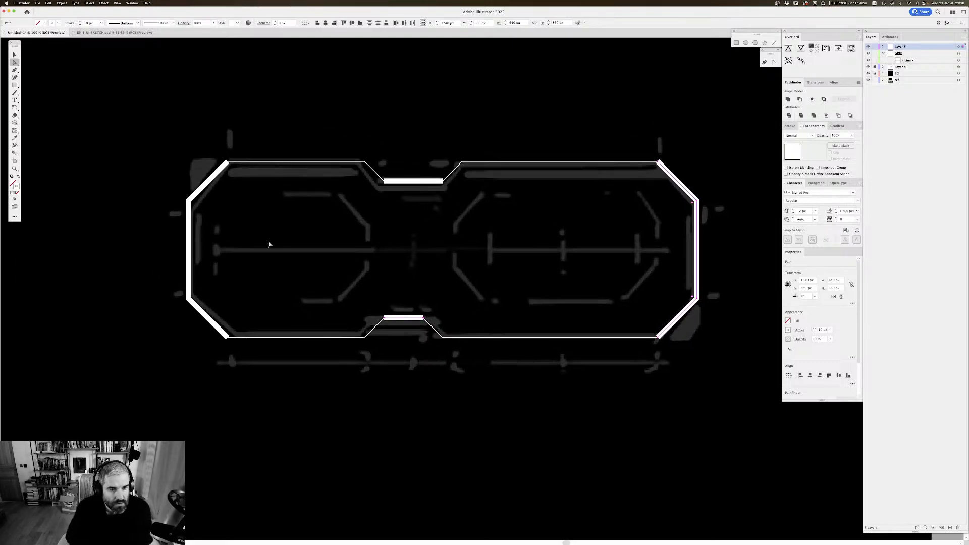
Step: Create an inner copy of the thin full outline with Offset Path at -20 px, previewing the result first
key("v")
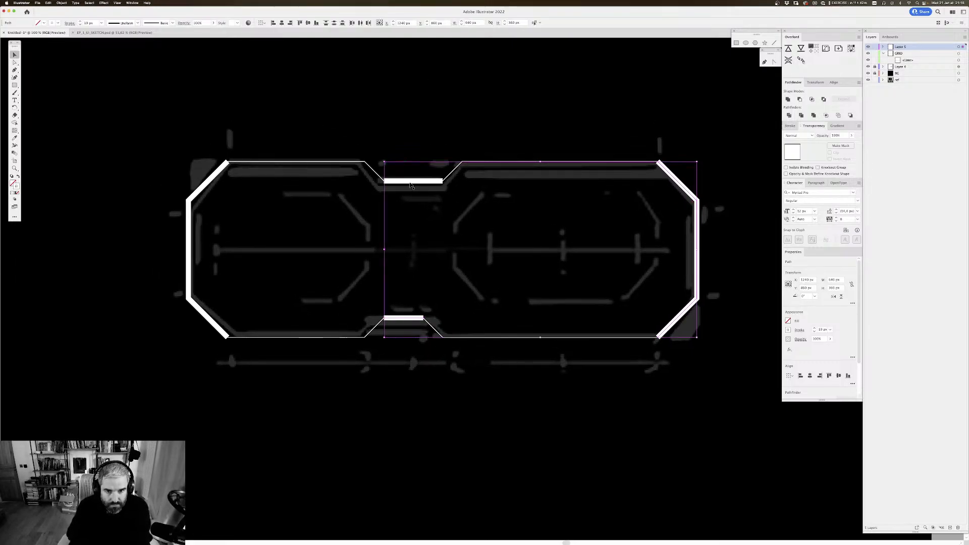
left_click(372, 175, "shift")
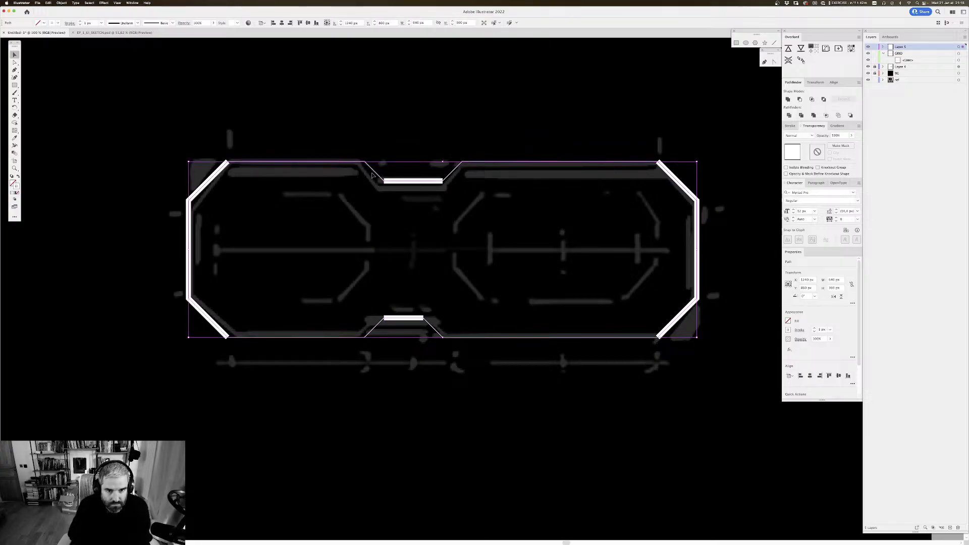
key("alt+super+o")
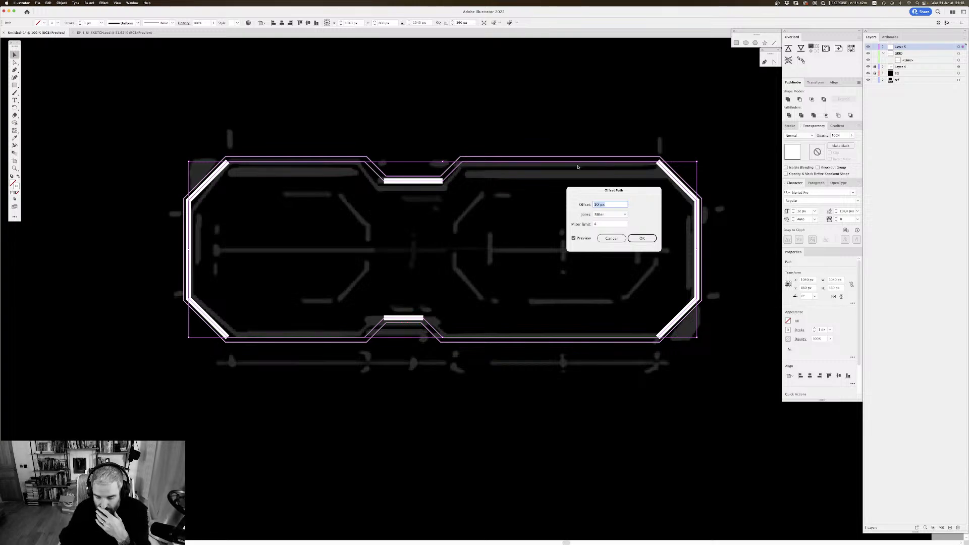
type("-20")
left_click(574, 238)
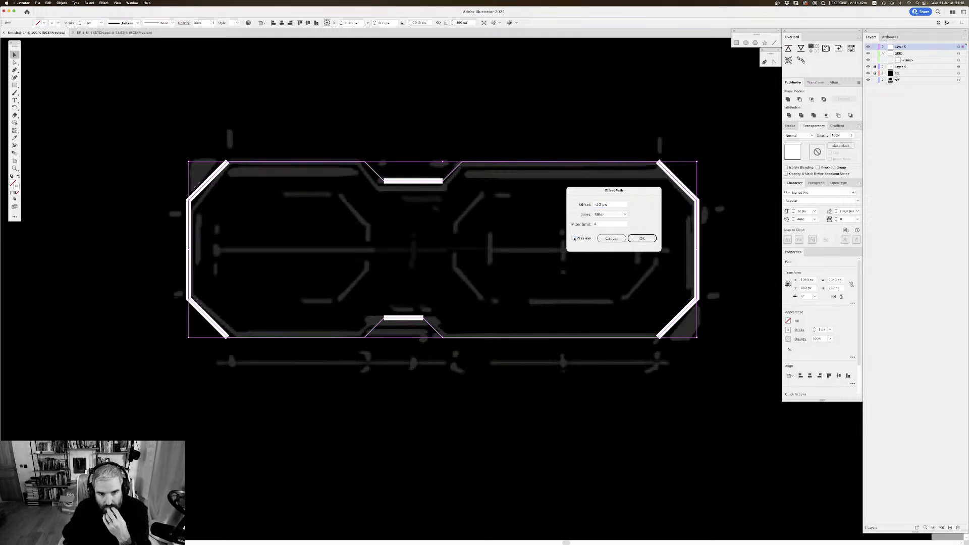
left_click(573, 238)
left_click(642, 238)
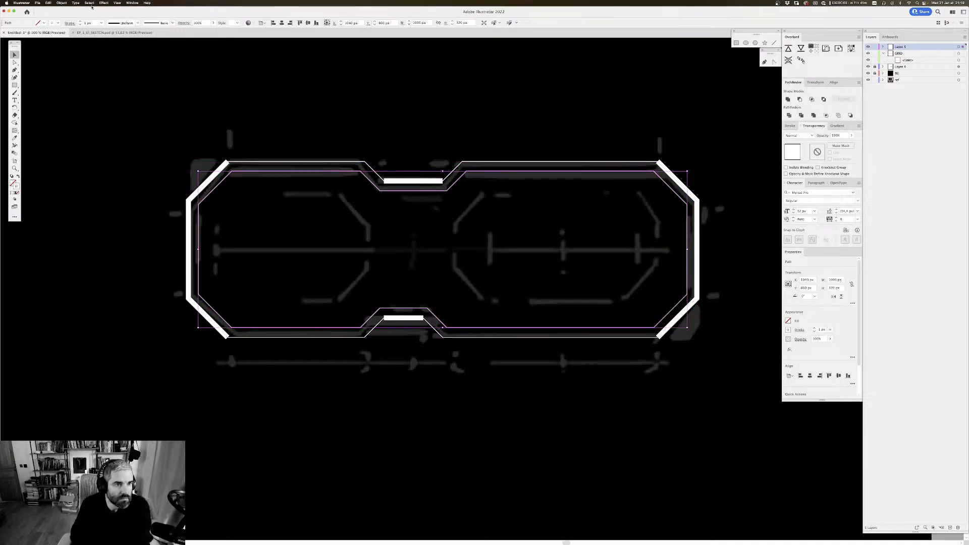
Step: Set the inner offset outline's stroke weight to 10 px and deselect it
left_click(95, 24)
type("10")
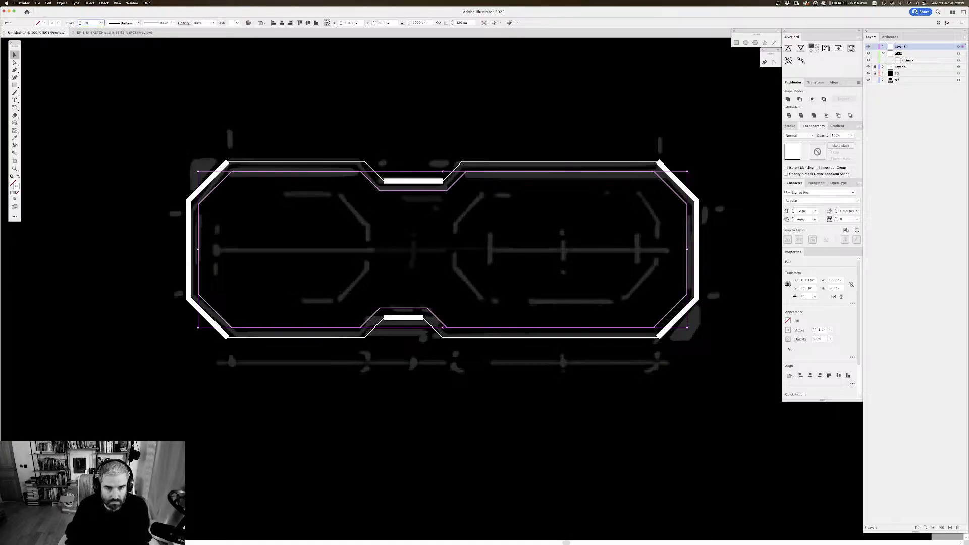
key("Return")
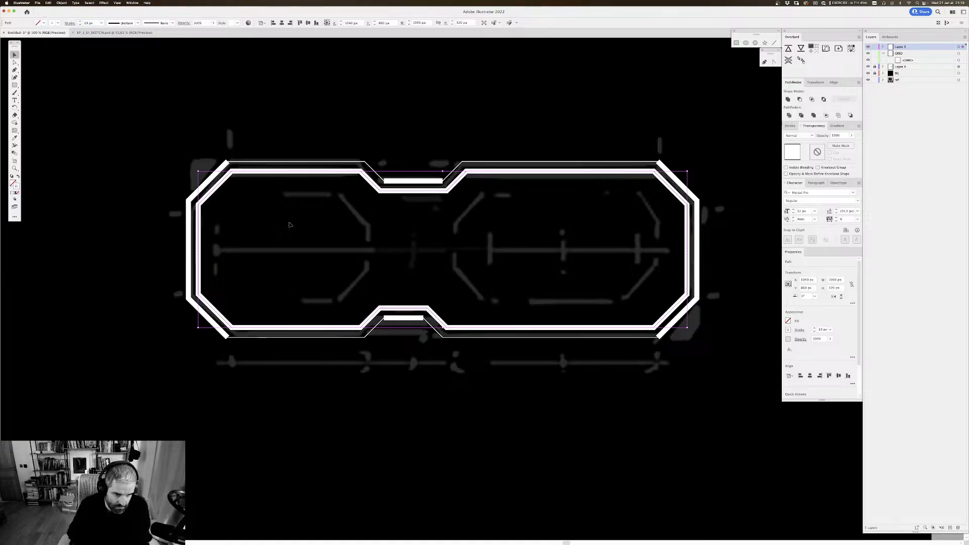
left_click(291, 224)
left_click_drag(429, 219, 280, 217)
scroll(280, 217, "right", 1)
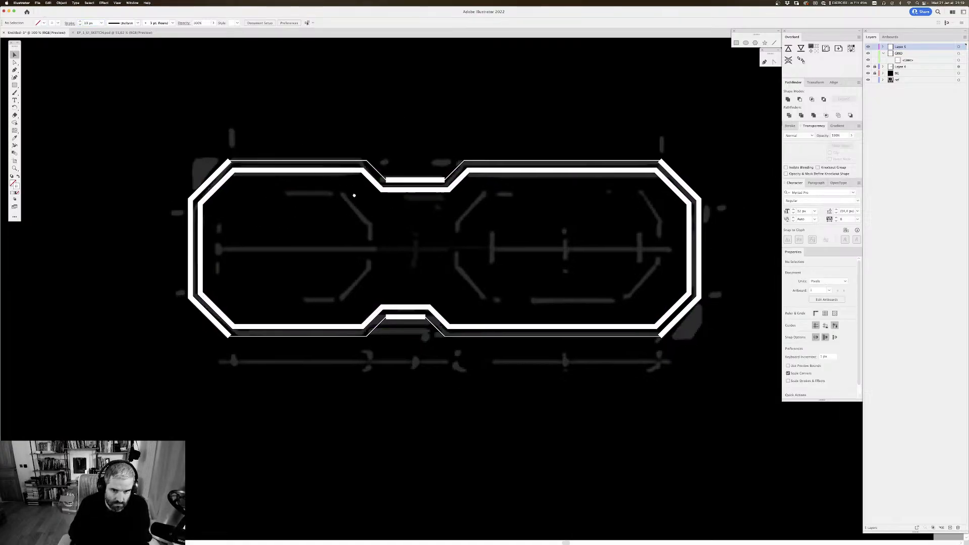
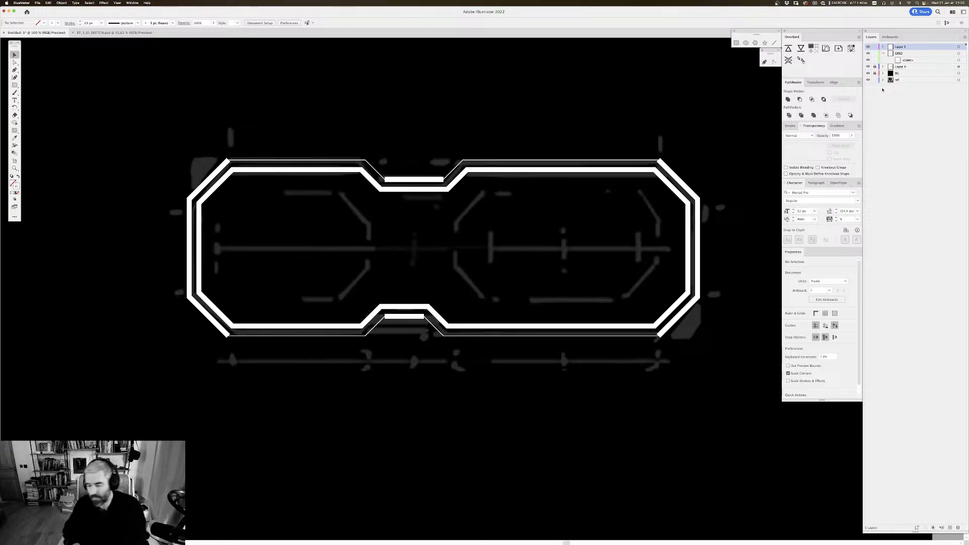
Step: Examine the traced outlines on Layer 5 against the sketch, comparing outline view with the normal preview
scroll(398, 188, "down", 2)
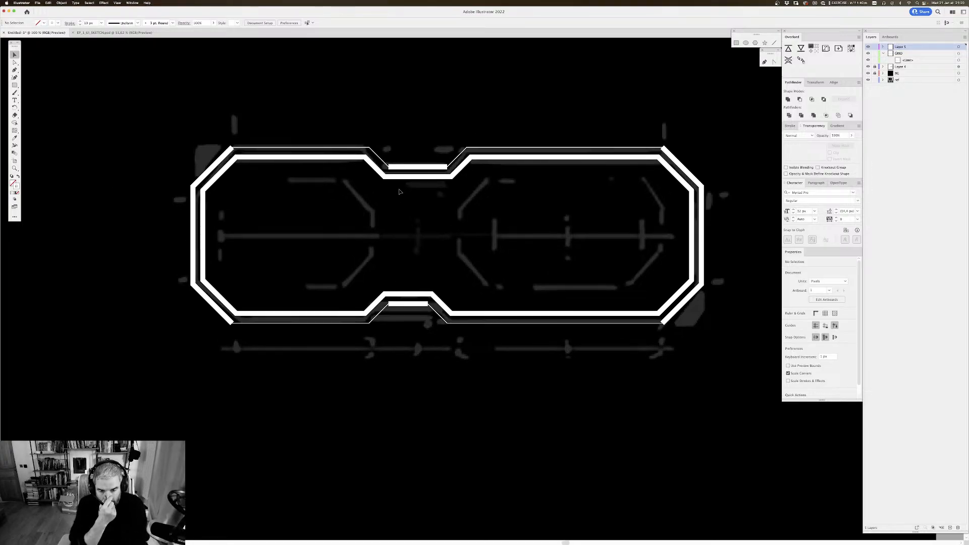
scroll(398, 190, "left", 2)
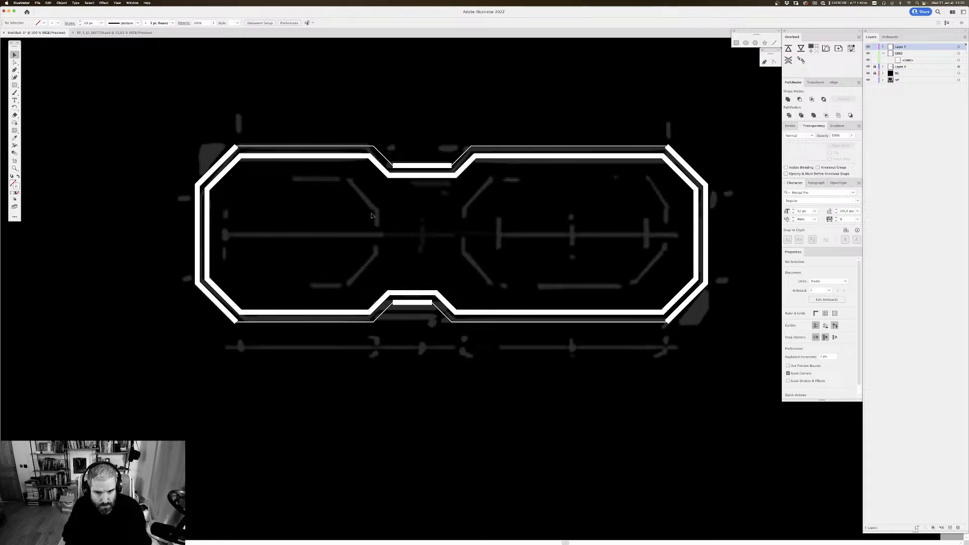
scroll(372, 216, "down", 2)
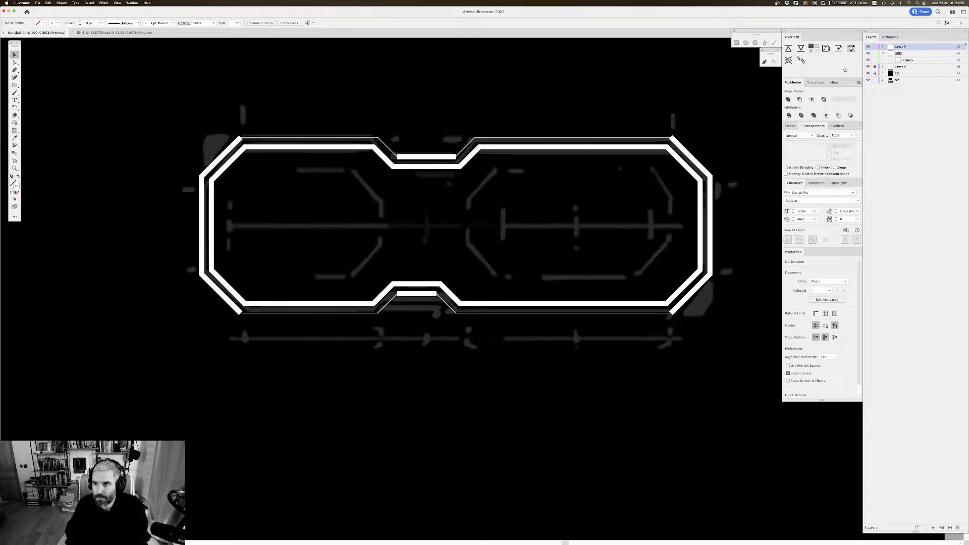
left_click(883, 46)
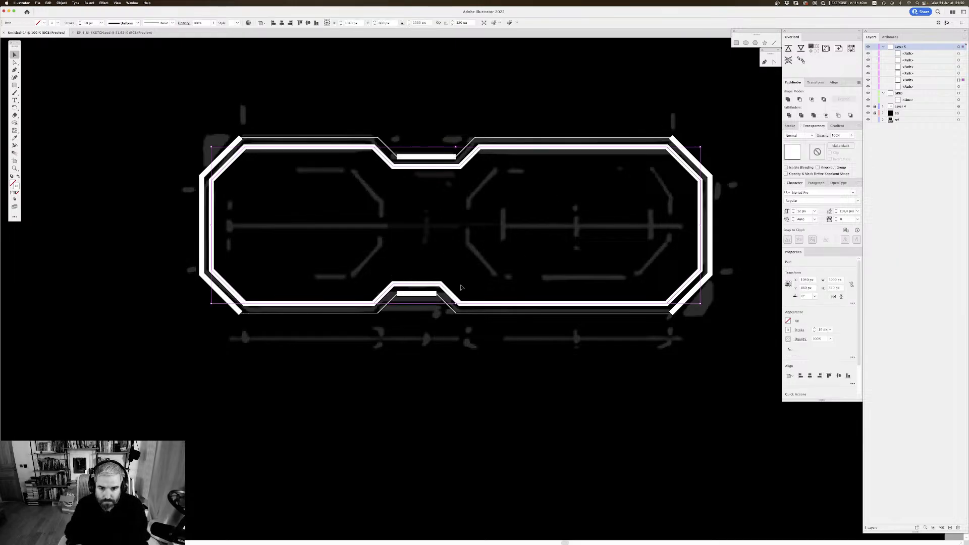
key("super+y")
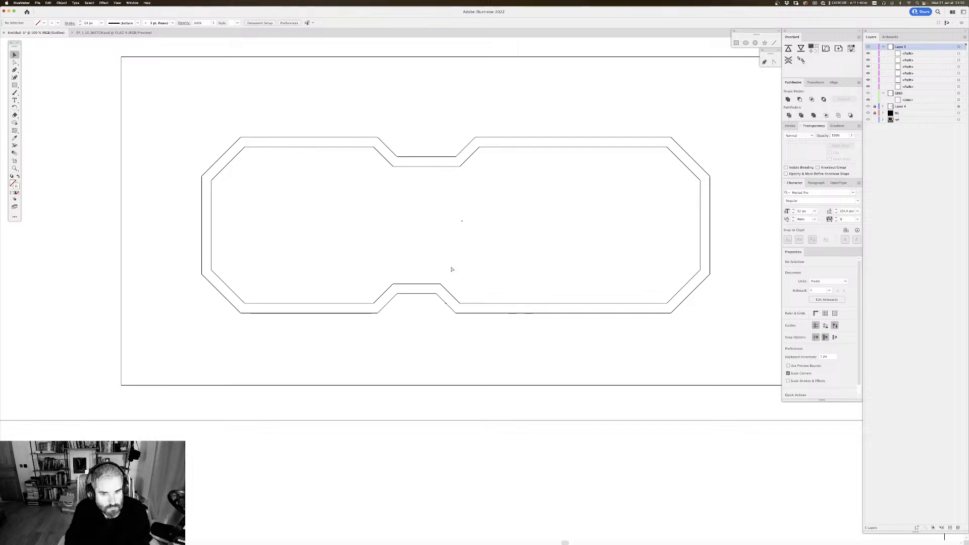
key("super+y")
key("super+y")
key("super+y")
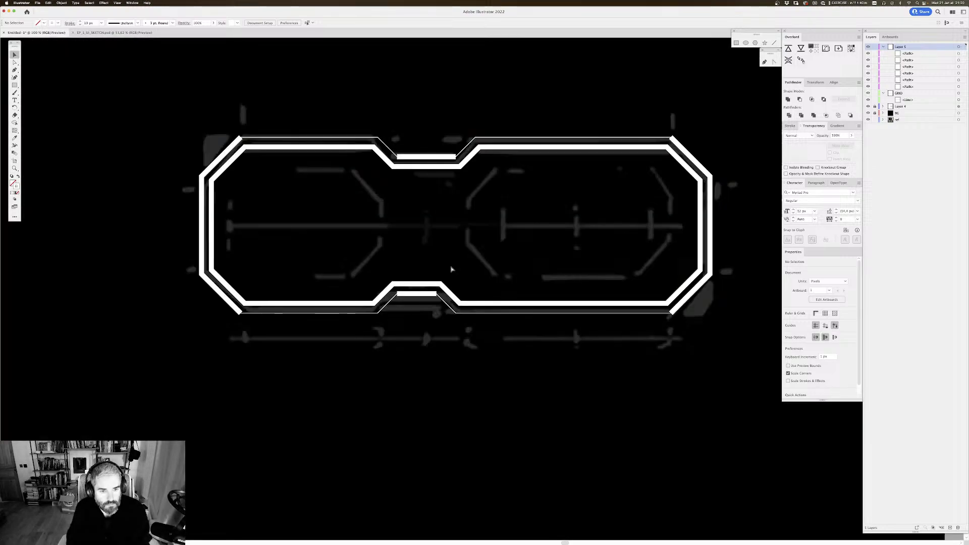
Step: Move the thick inner offset outline from Layer 5 onto a new layer above it, keeping its position
left_click(325, 304)
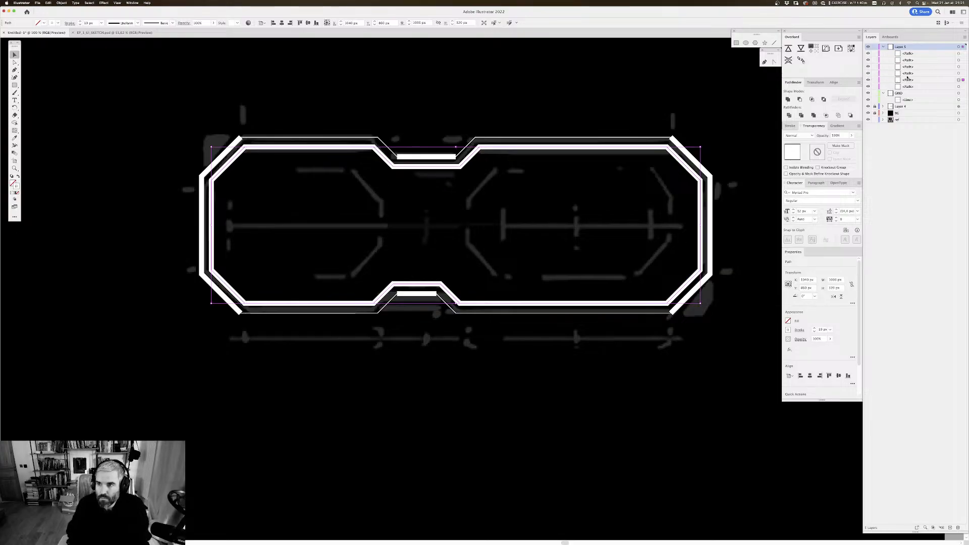
key("Delete")
left_click(958, 46)
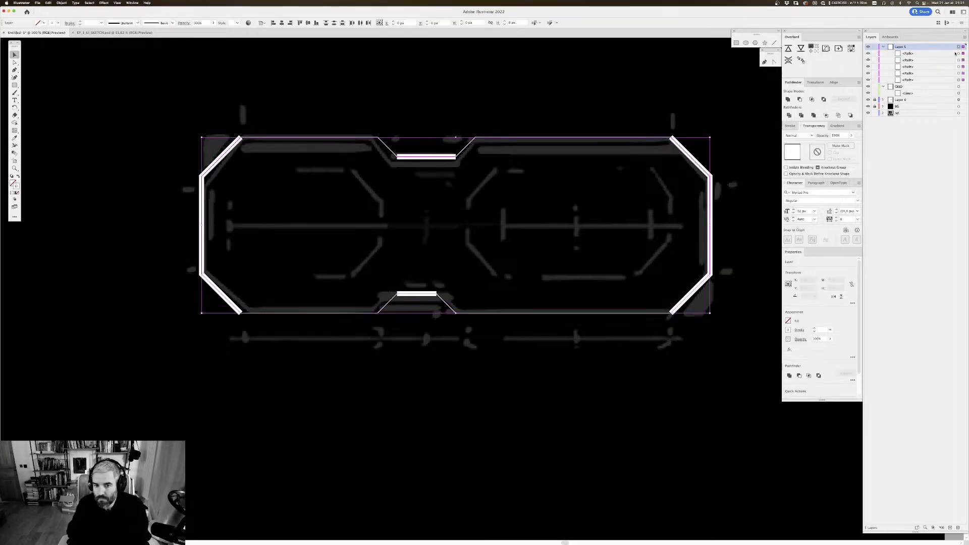
left_click(950, 528)
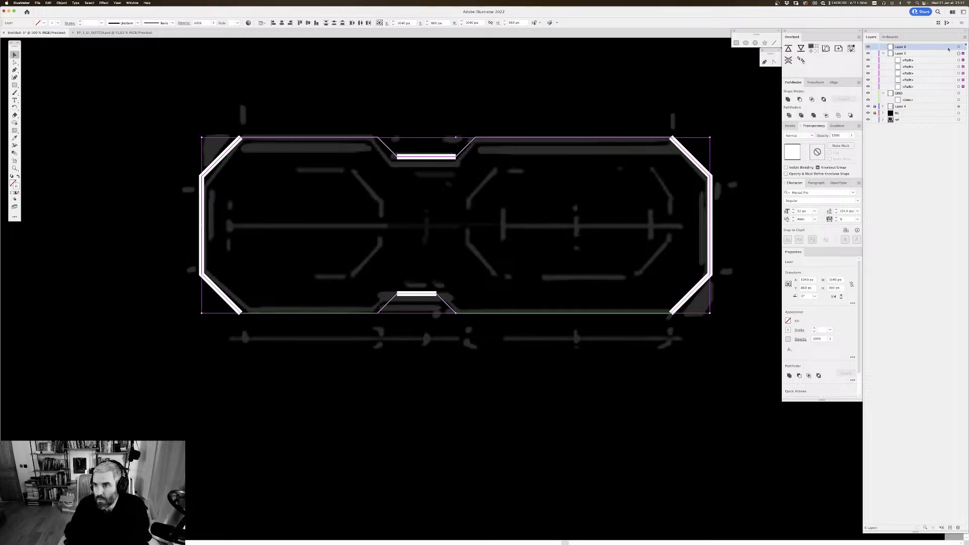
key("super+shift+a")
key("super+f")
scroll(484, 197, "down", 1)
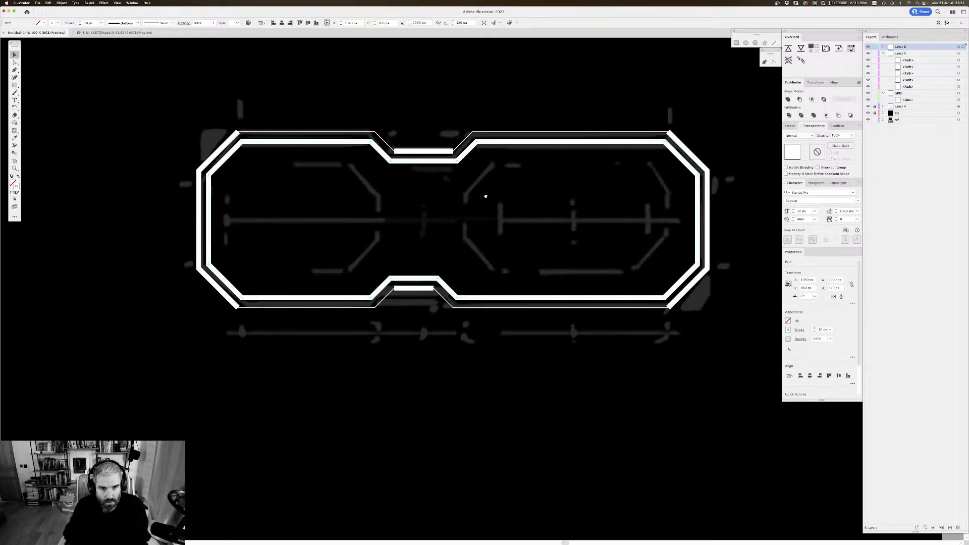
Step: Lower the opacity of the new top layer so its inner outline is dimmed, and deselect it
left_click(959, 47)
left_click(851, 135)
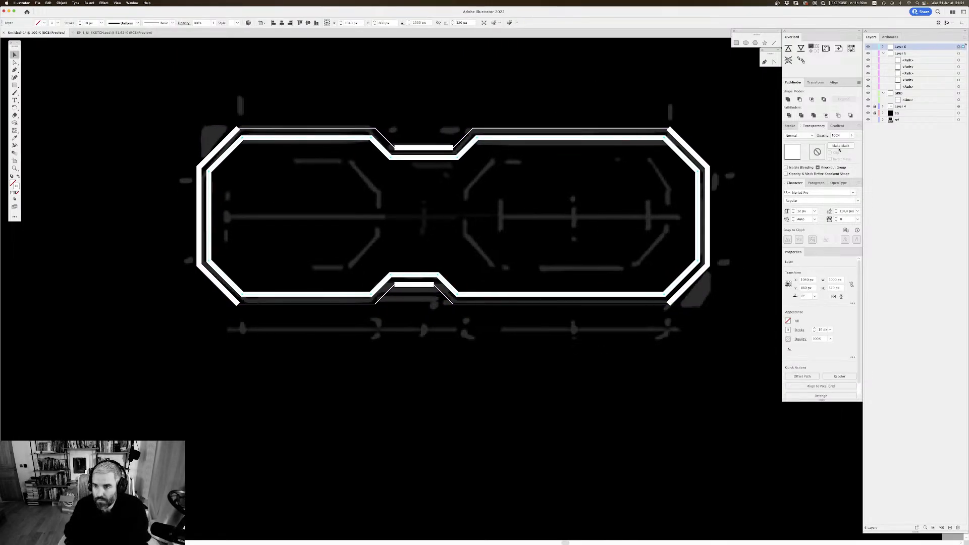
left_click_drag(851, 144, 835, 143)
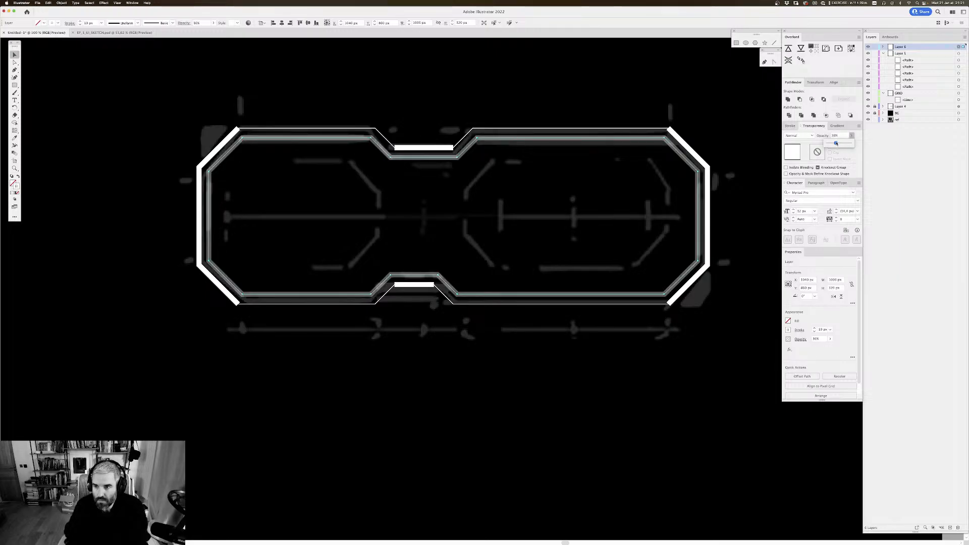
left_click(355, 370)
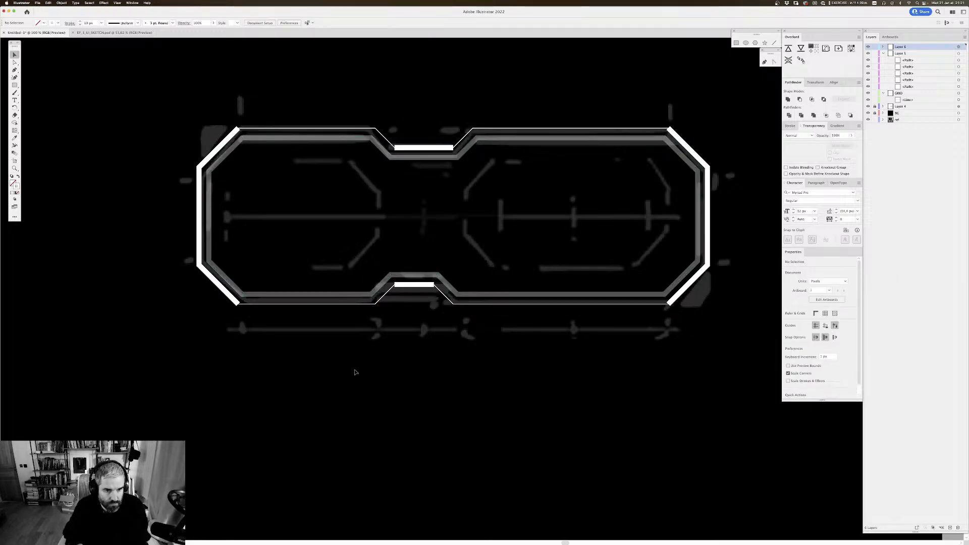
scroll(355, 364, "up", 1)
scroll(227, 202, "down", 1)
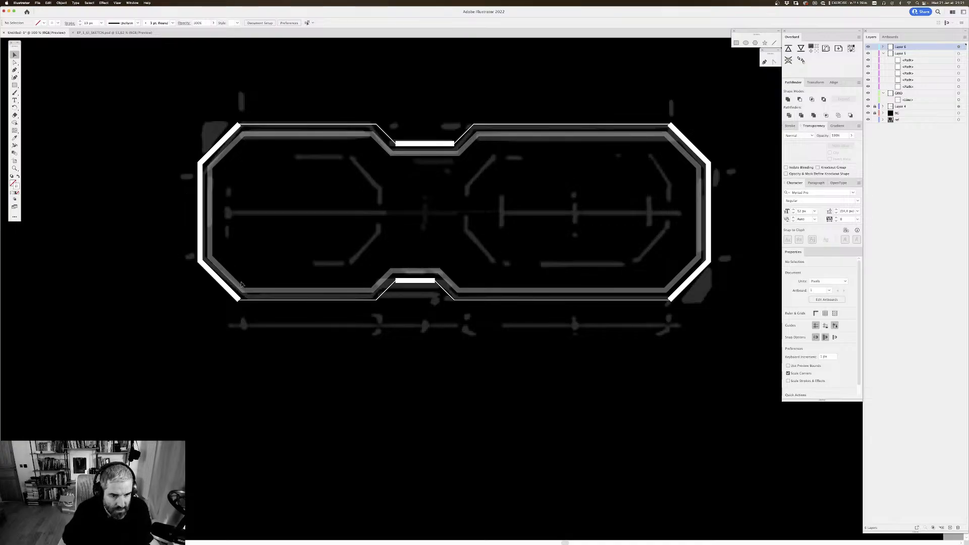
Step: Delete the bottom-left corner anchor of the dimmed inner outline
key("a")
left_click(239, 287)
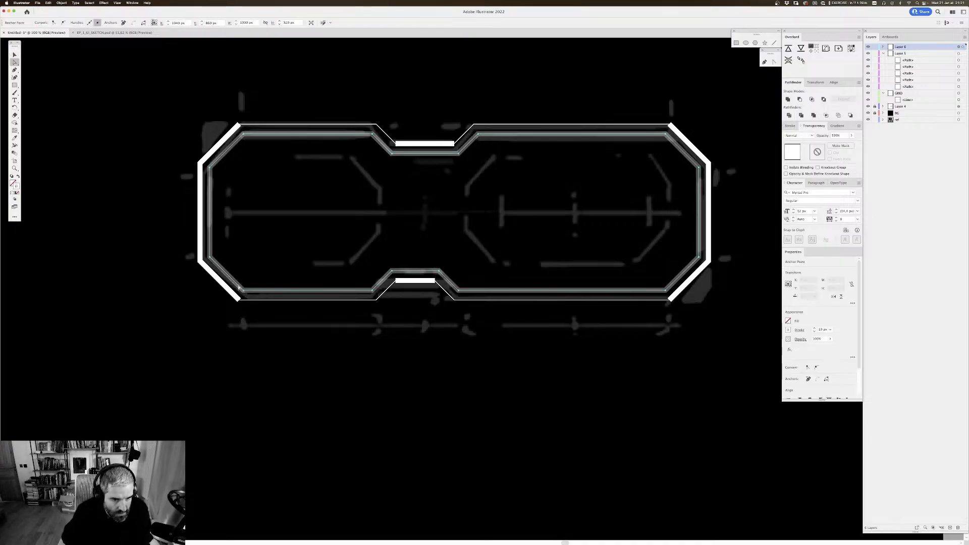
left_click_drag(278, 267, 276, 262)
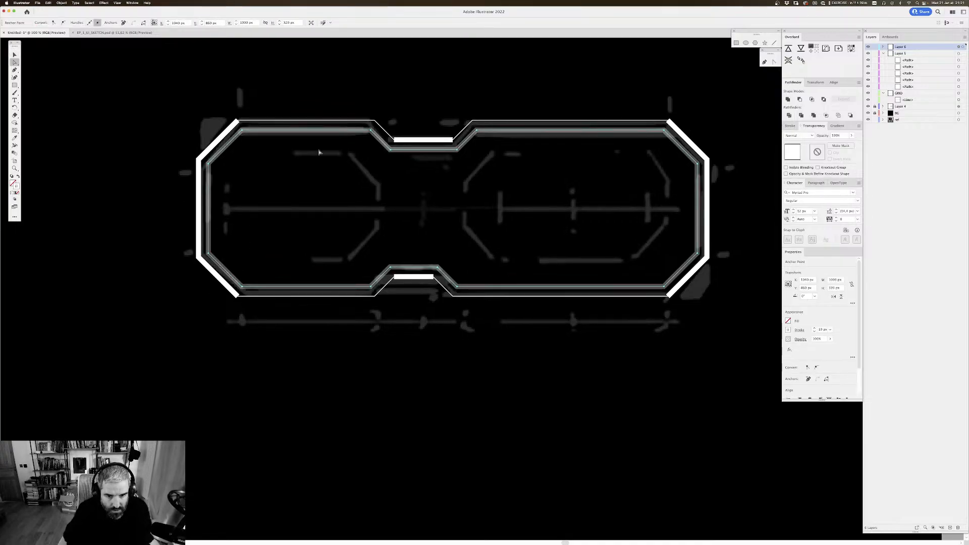
left_click(249, 290)
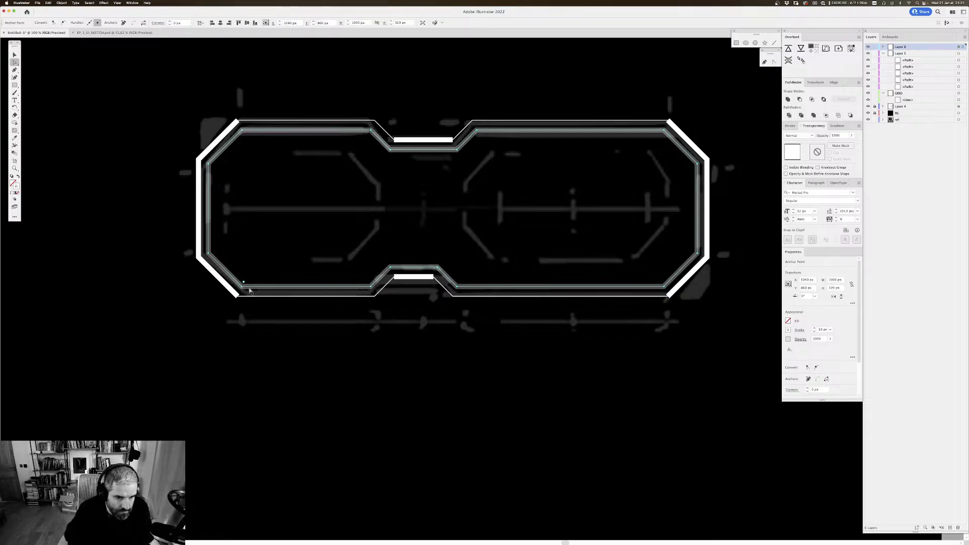
key("Delete")
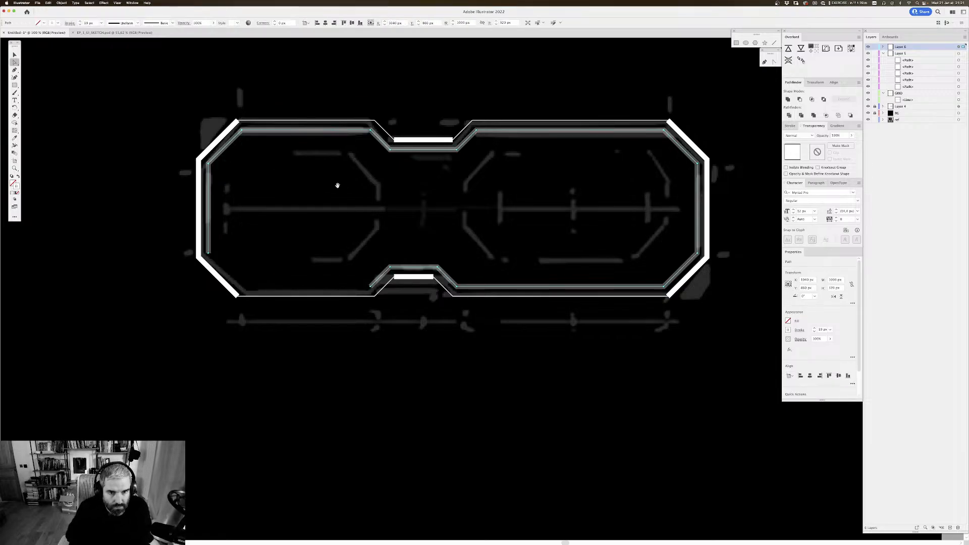
Step: Try deleting the anchor at the right foot of the inner outline's lower notch
left_click_drag(338, 186, 250, 190)
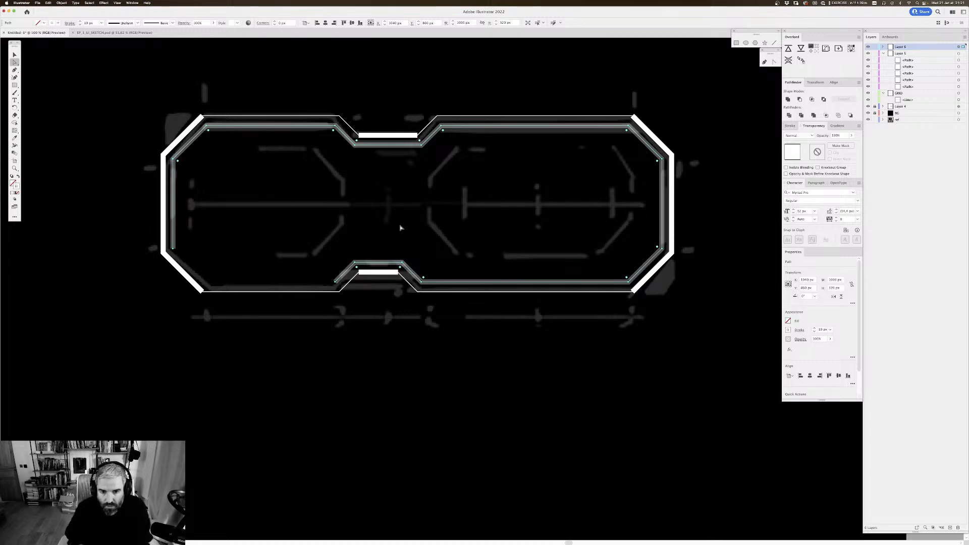
scroll(459, 252, "down", 1)
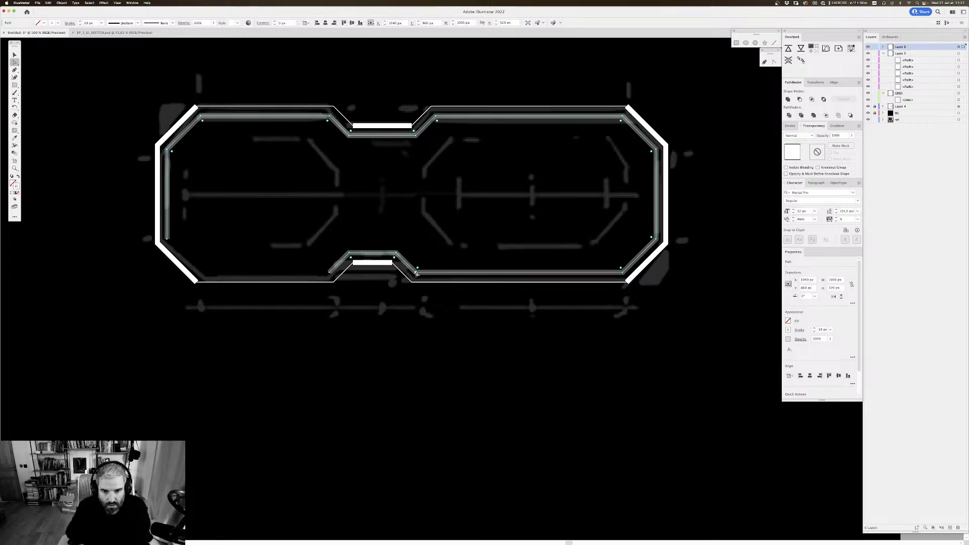
left_click(456, 251)
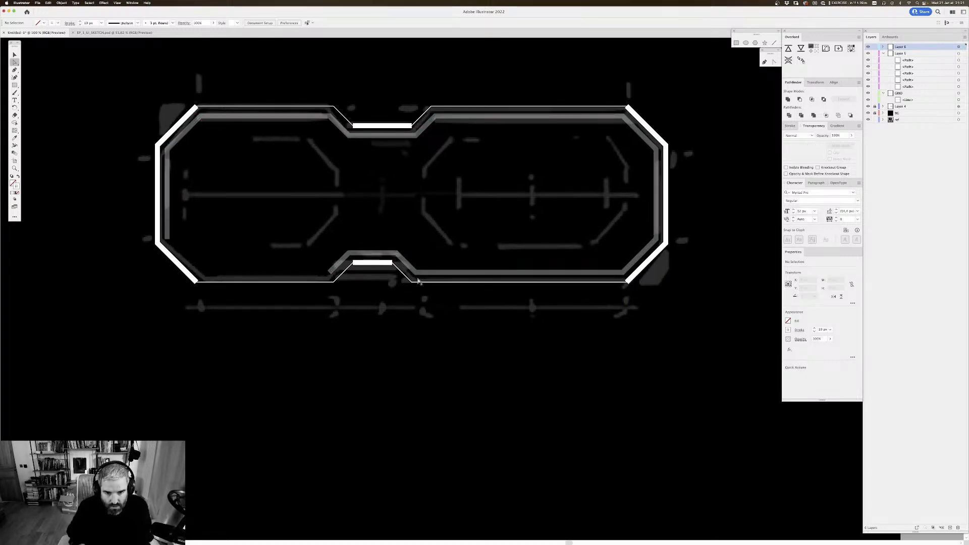
left_click(418, 270)
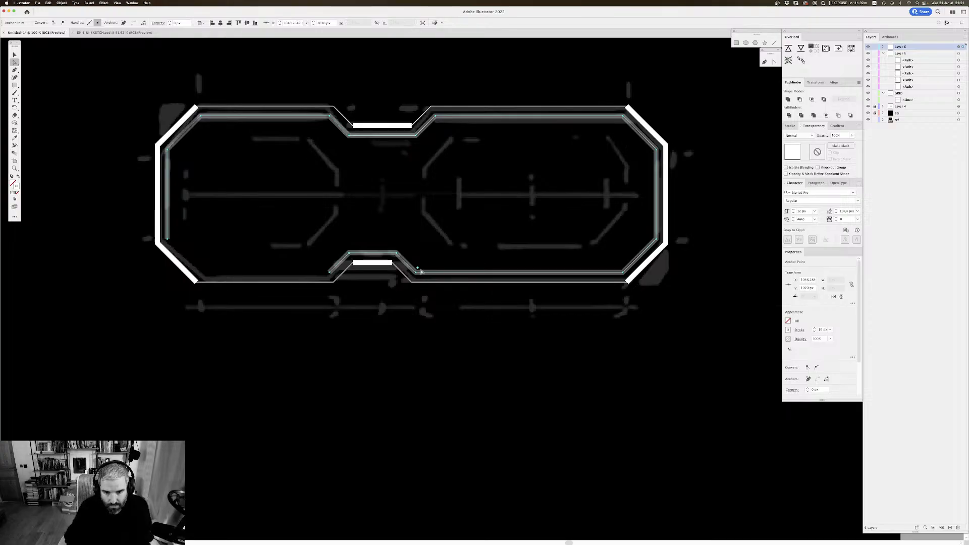
key("Delete")
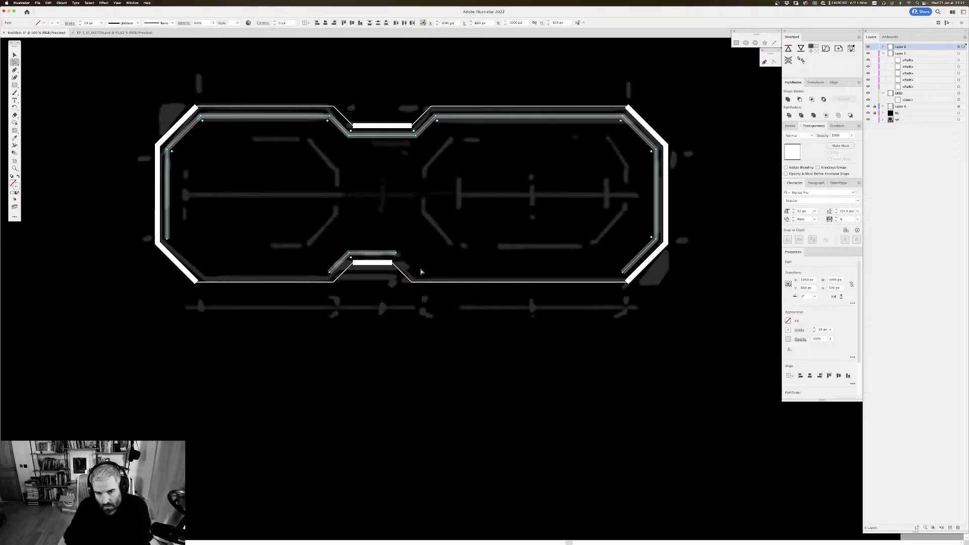
key("super+z")
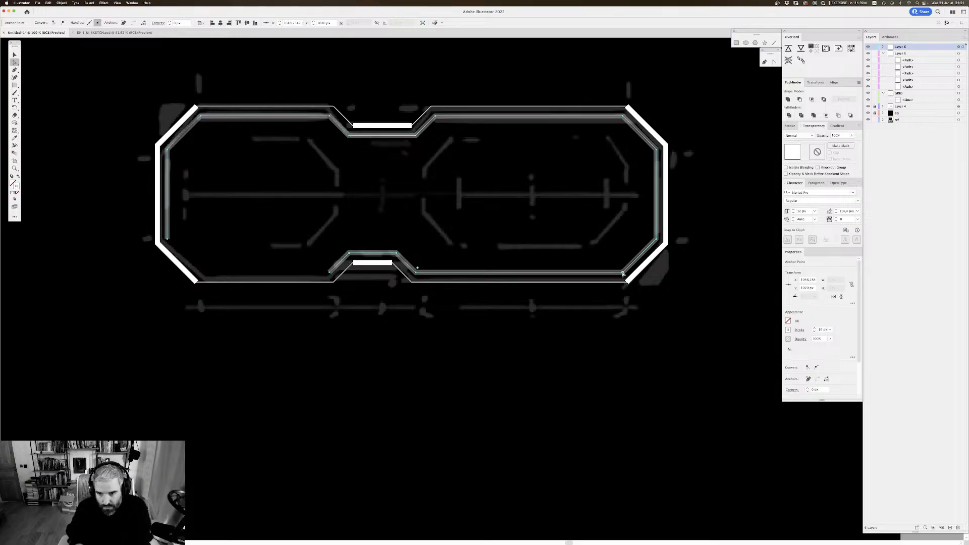
key("Delete")
scroll(510, 160, "right", 1)
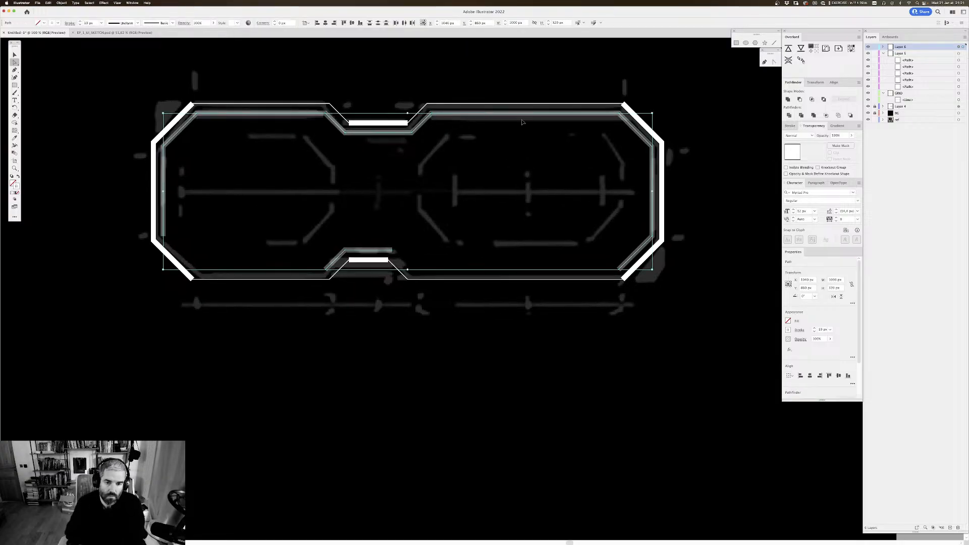
key("super+z")
Step: Delete the inner outline's bottom-right corner anchor and compare the artwork with the top layer hidden and shown
left_click(552, 234)
left_click(618, 270)
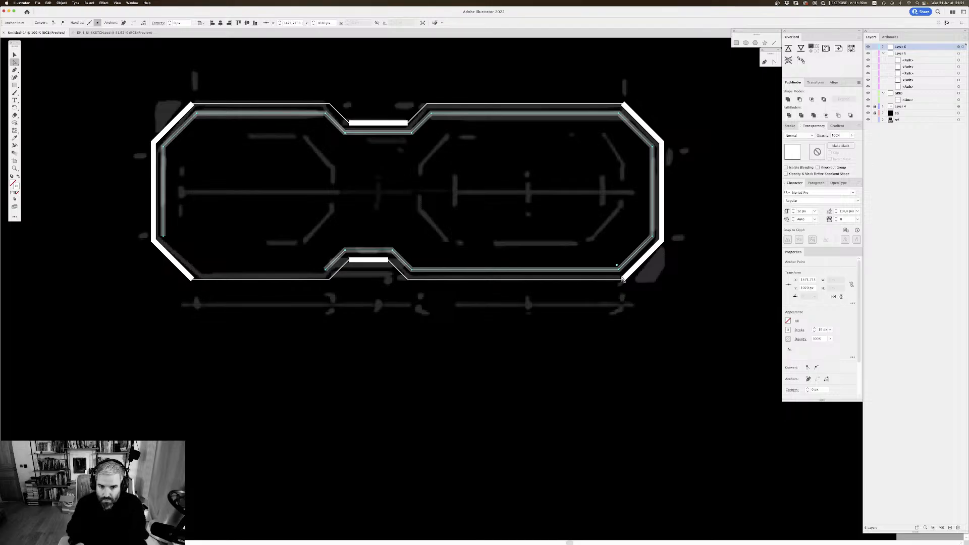
key("Delete")
key("super+z")
scroll(510, 196, "up", 3)
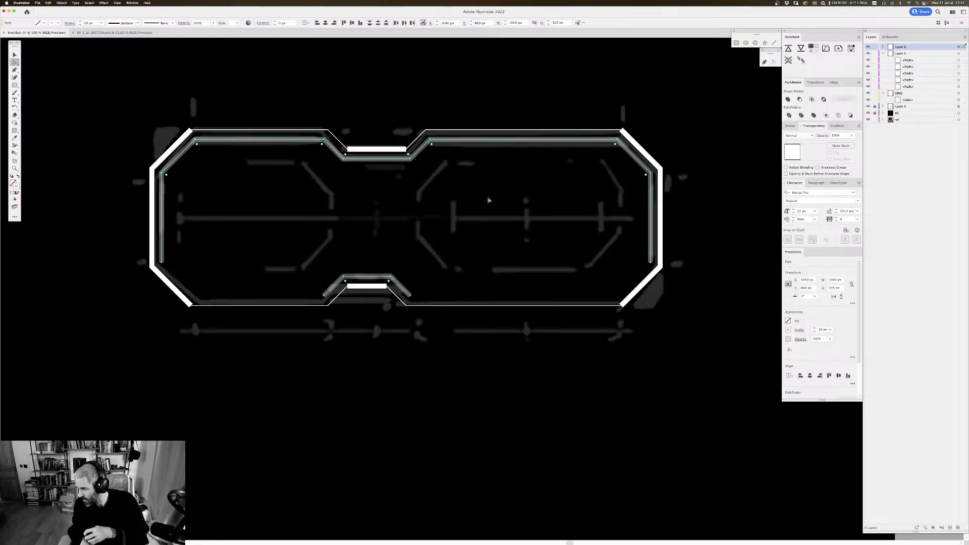
scroll(441, 183, "up", 2)
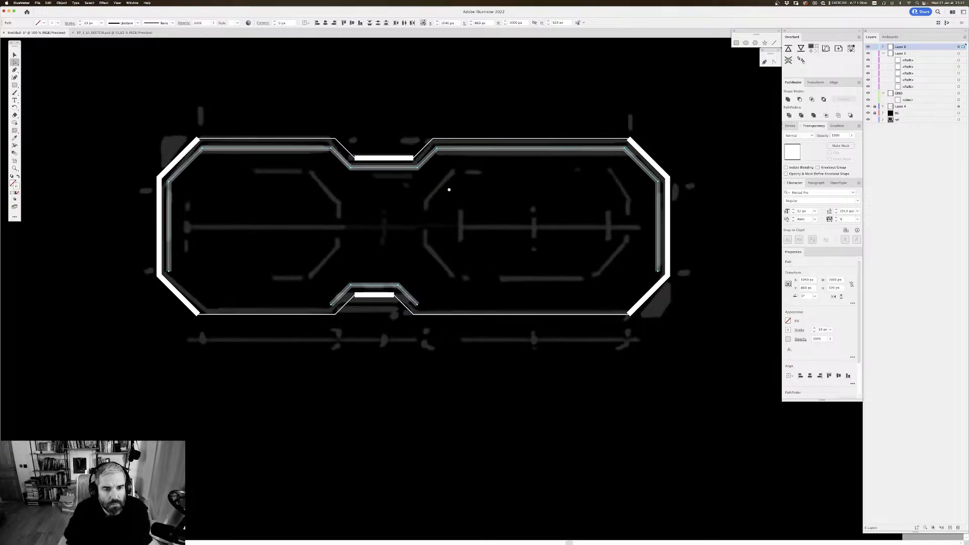
left_click(868, 47)
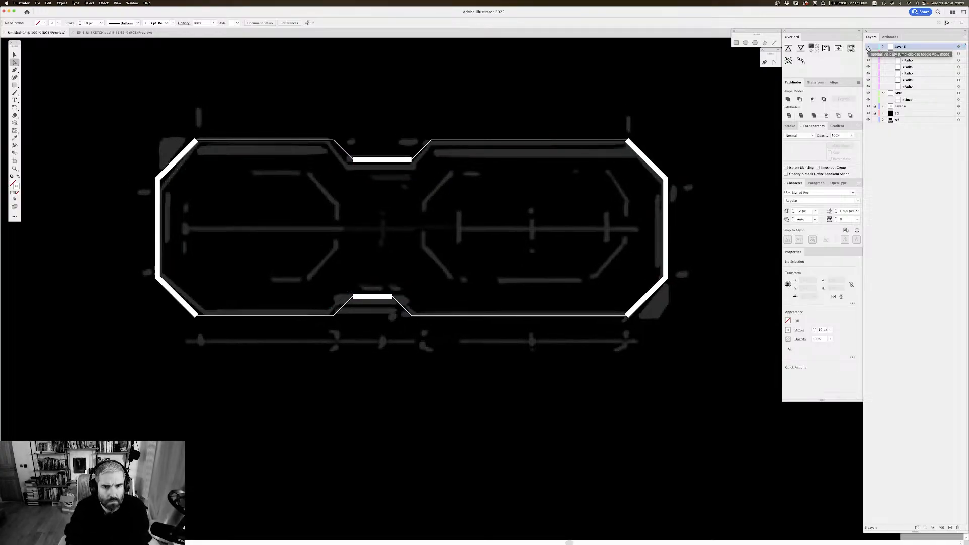
left_click(868, 47)
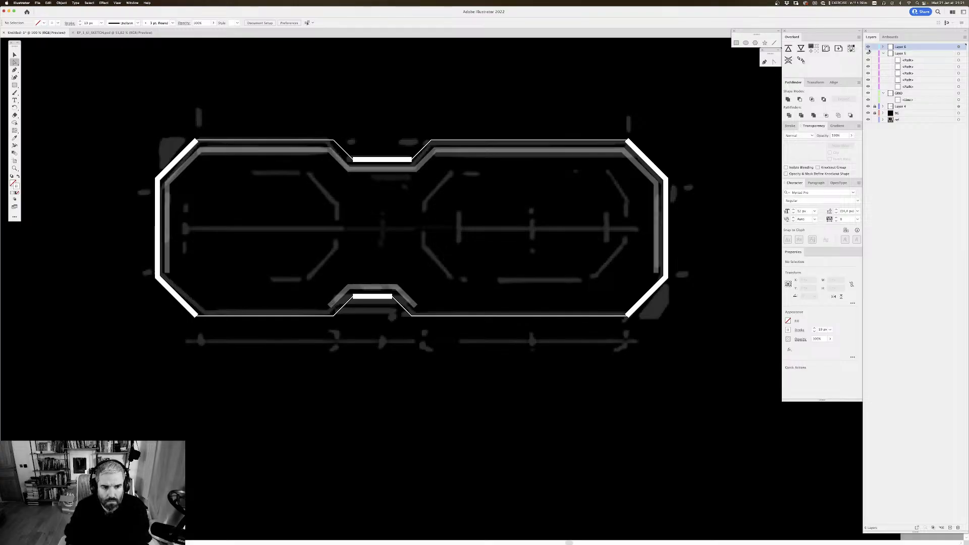
Step: Set the stroke weight of the separated lower notch path on the top layer to 1 px
scroll(313, 138, "down", 2)
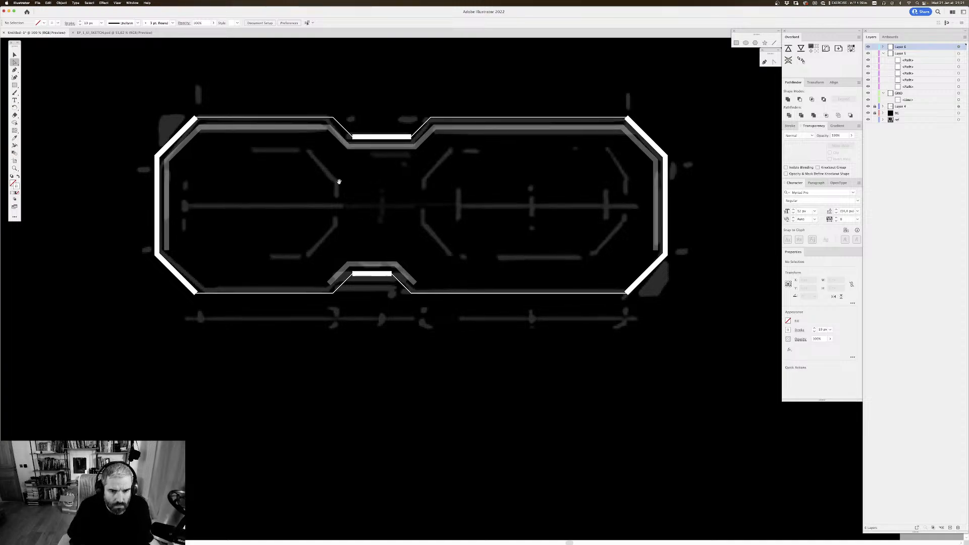
key("super+plus")
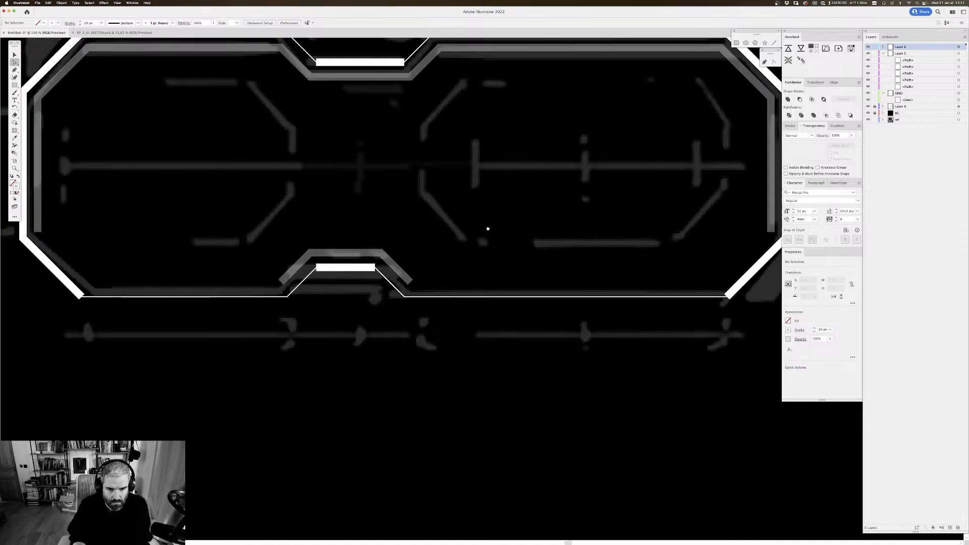
left_click(316, 248)
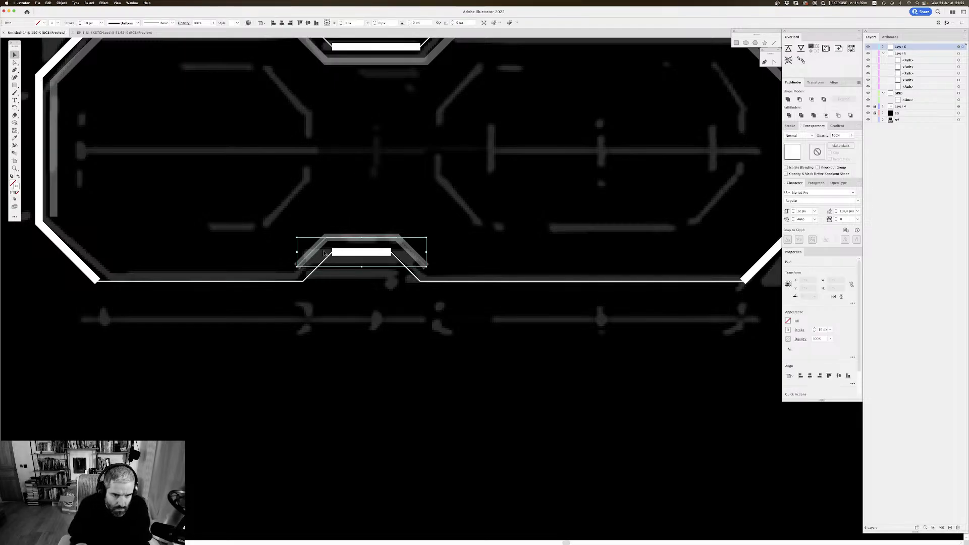
double_click(90, 23)
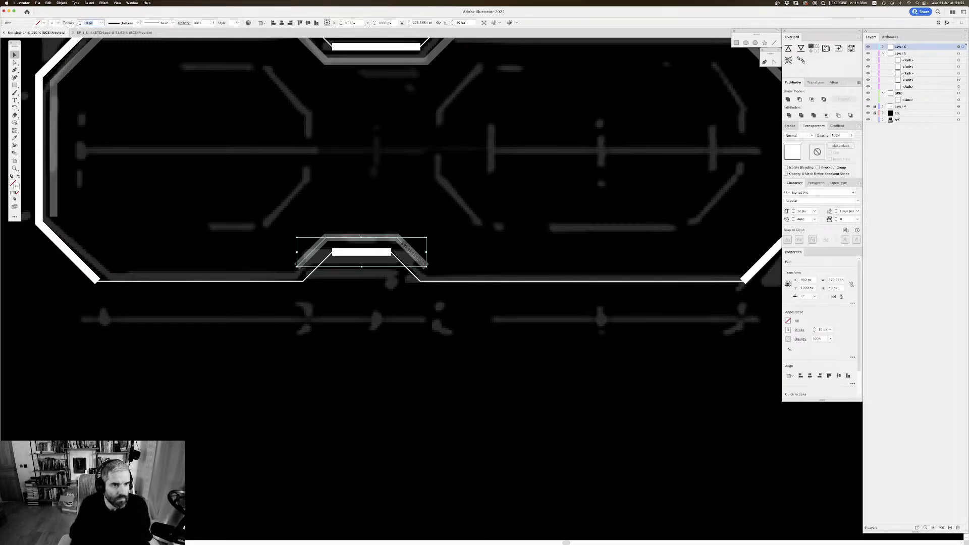
type("1")
key("Return")
Step: Extend both open ends of the thin lower notch path straight down to the panel's bottom edge with the Pen tool
key("p")
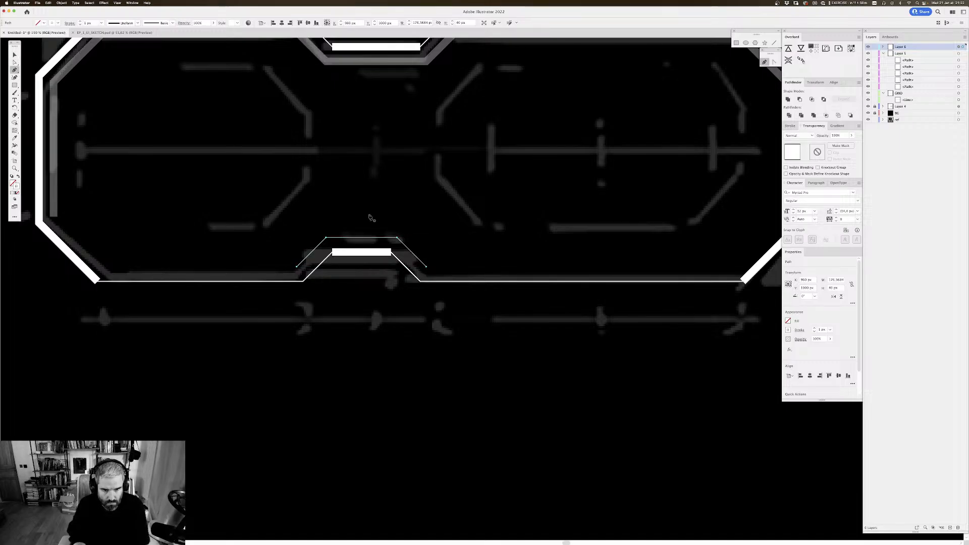
left_click(297, 268)
key("super+z")
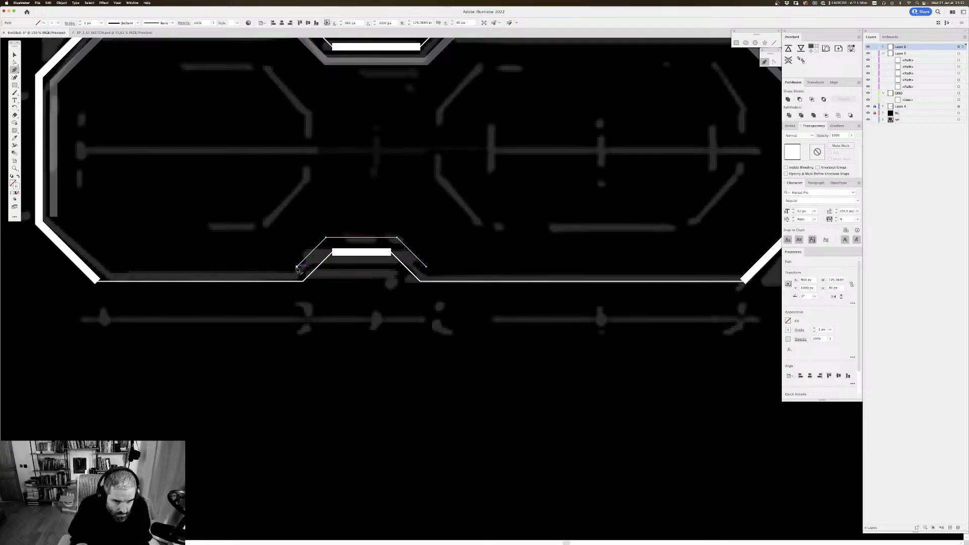
left_click(298, 280)
left_click(297, 281)
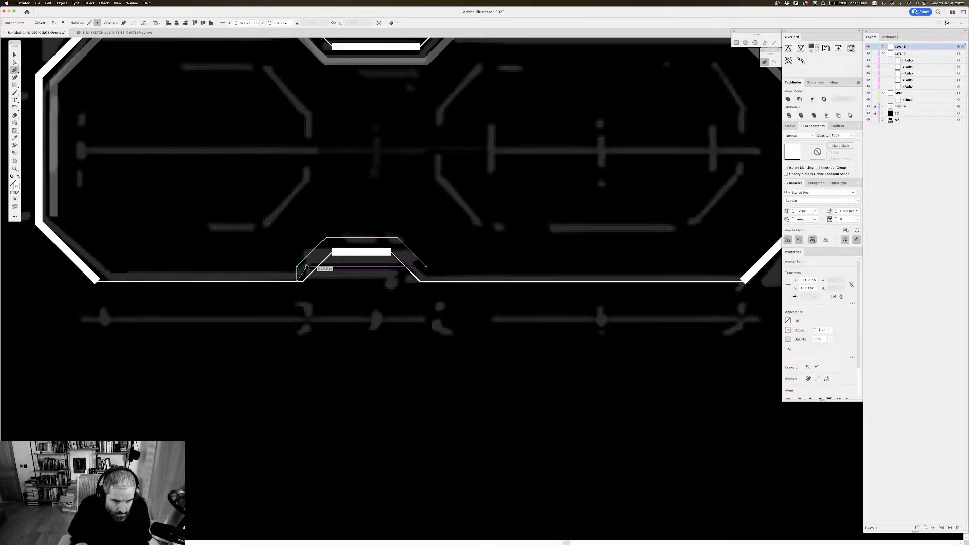
key("Escape")
left_click(426, 267)
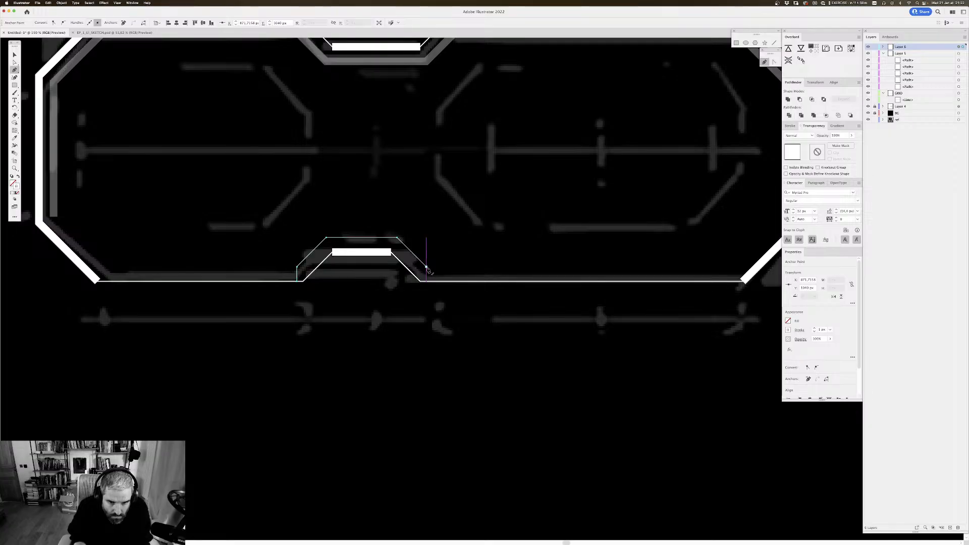
left_click(427, 281)
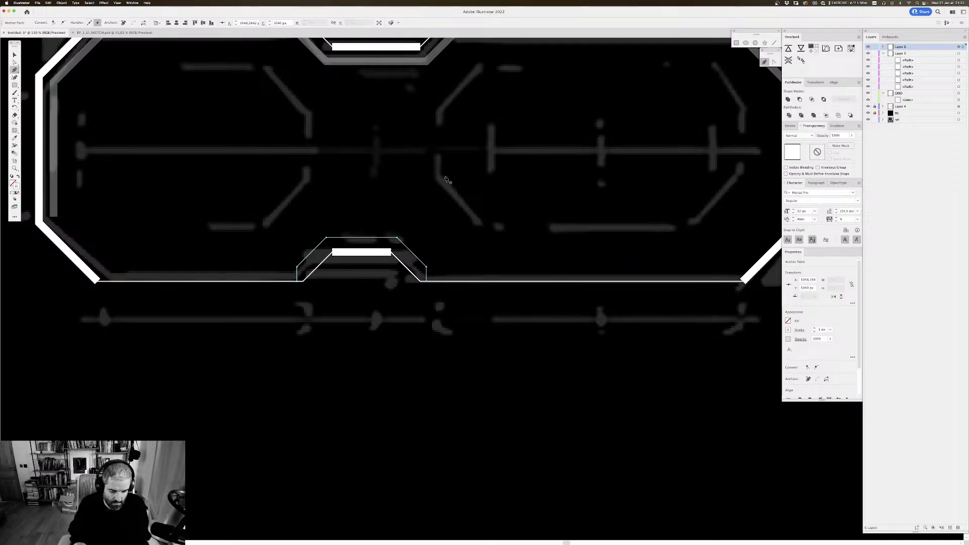
key("v")
Step: Duplicate the upper notch's thick white bar just below it and set the copy's stroke weight to 1 px
scroll(454, 207, "up", 5)
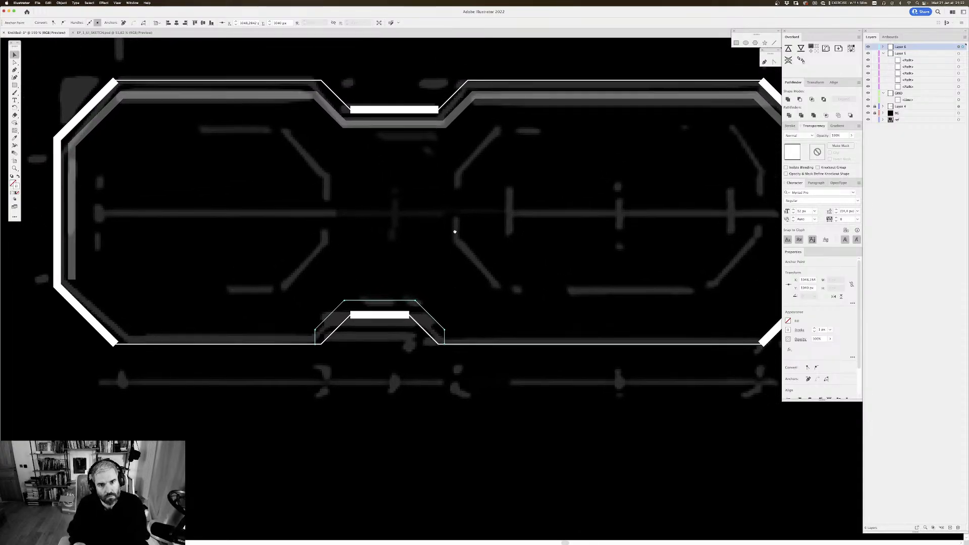
left_click_drag(391, 125, 394, 139)
left_click_drag(395, 139, 395, 141)
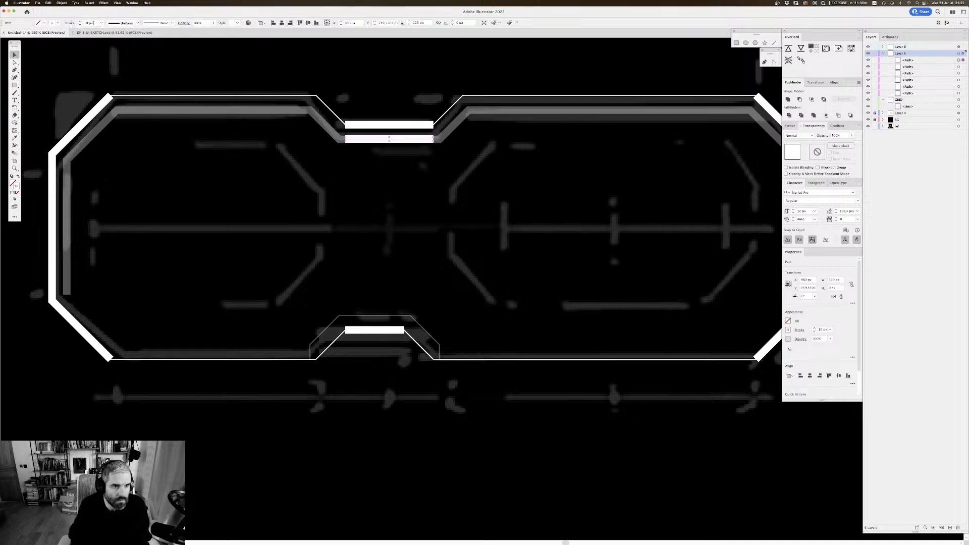
left_click_drag(94, 22, 41, 19)
type("1")
key("Return")
left_click(436, 130)
left_click_drag(344, 104, 337, 108)
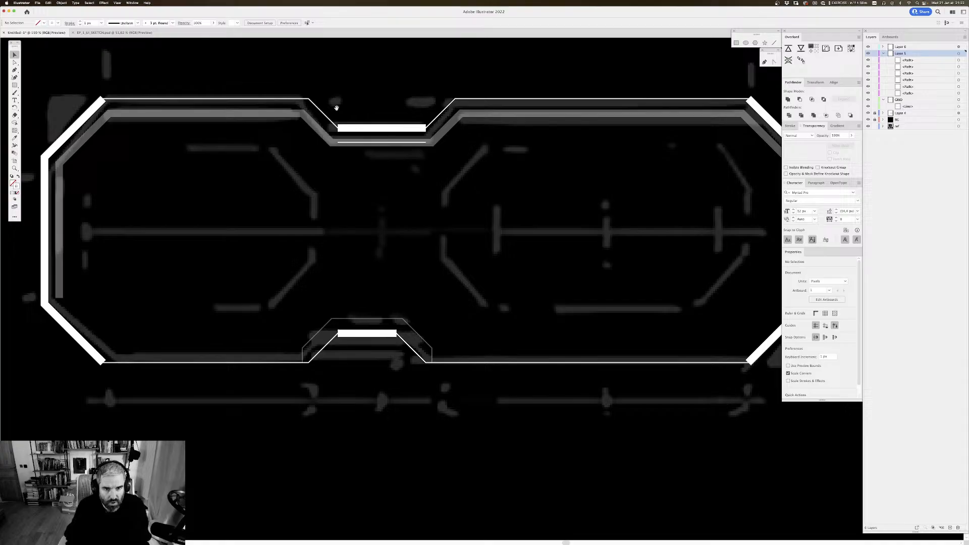
Step: Collapse Layer 5, move it above Layer 6, and select the thin line below the upper notch bar
left_click(349, 145)
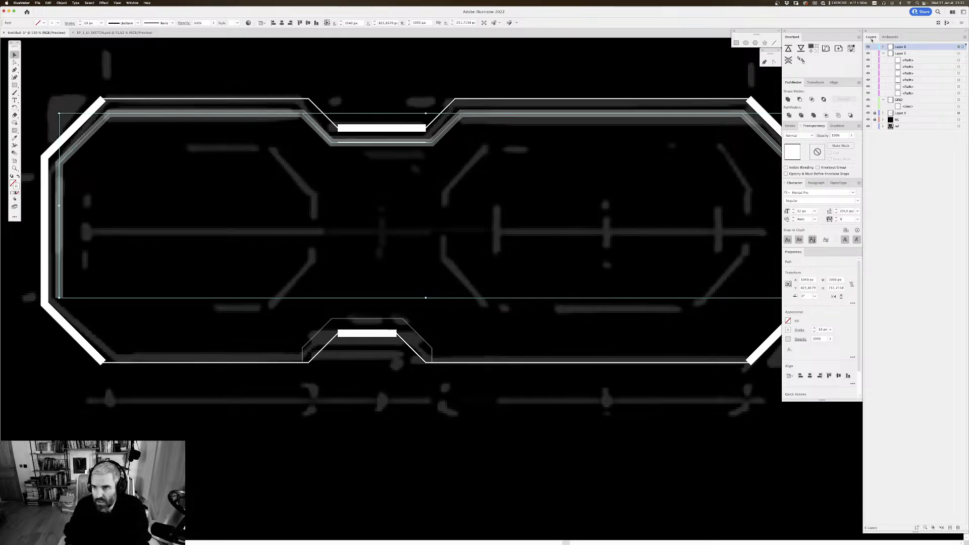
left_click(882, 54)
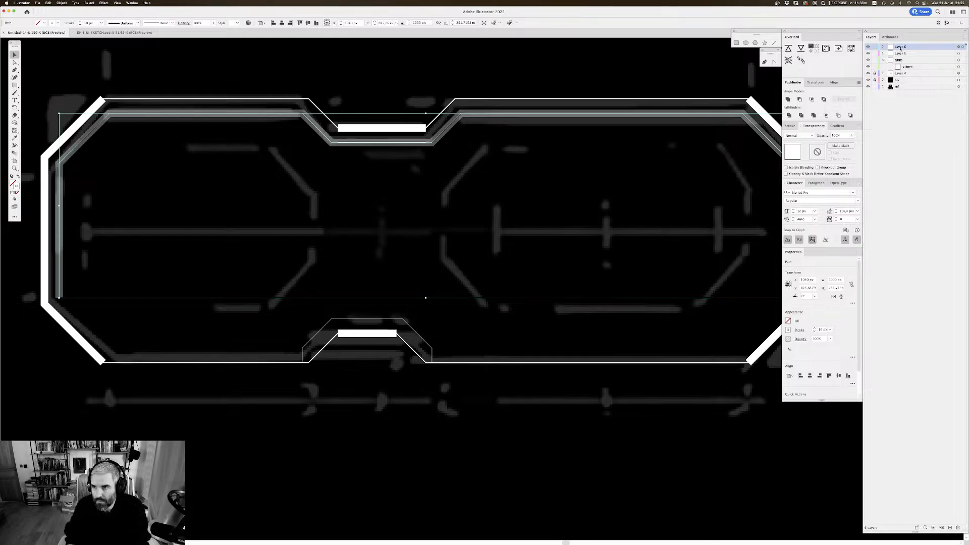
left_click_drag(901, 54, 902, 44)
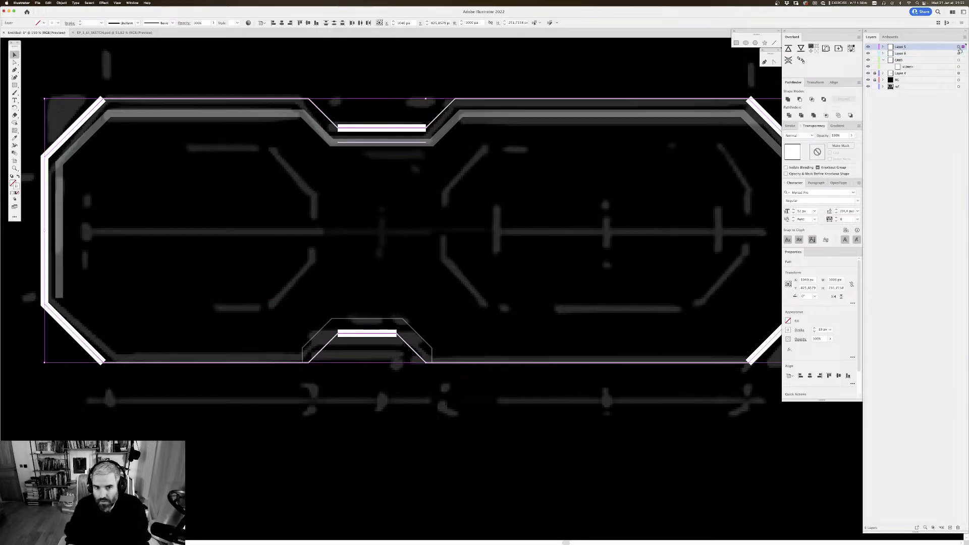
left_click(394, 148)
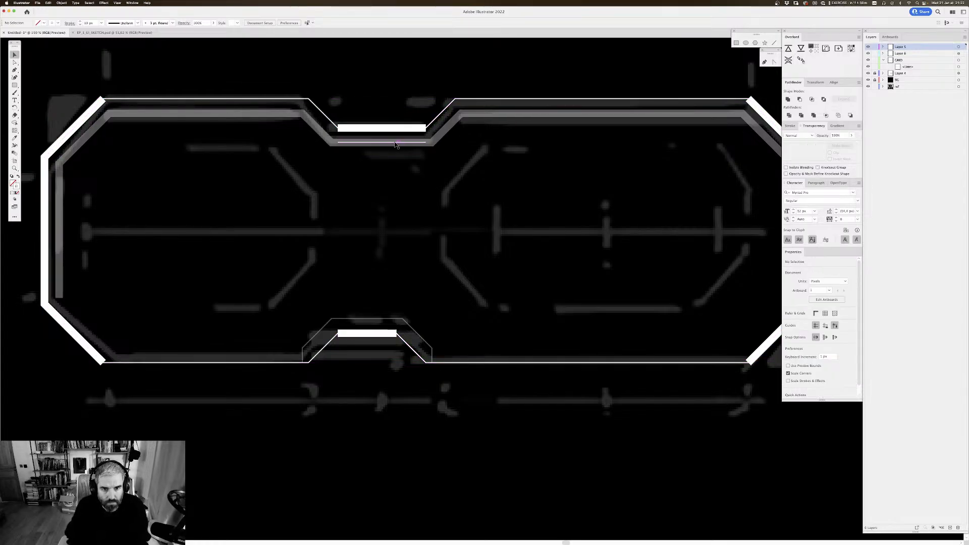
left_click(348, 143)
key("a")
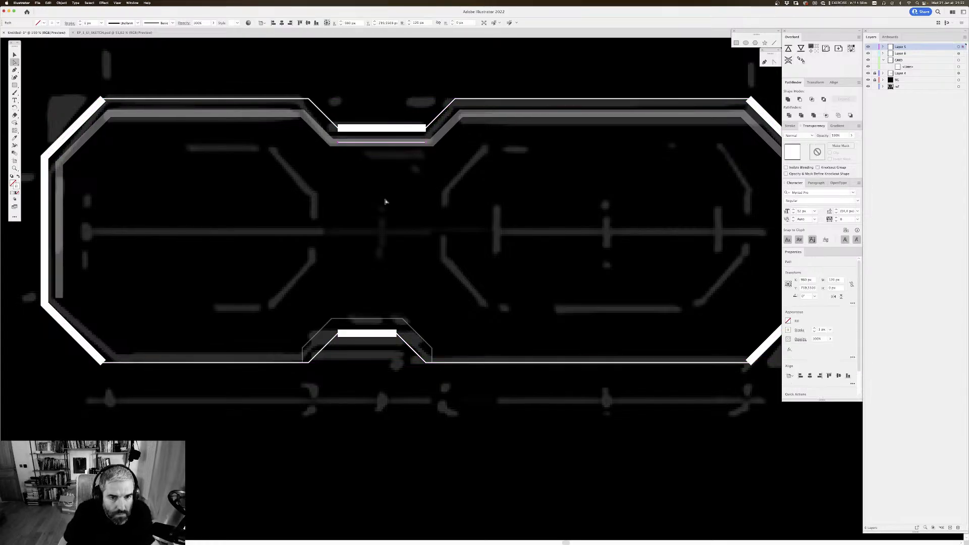
key("v")
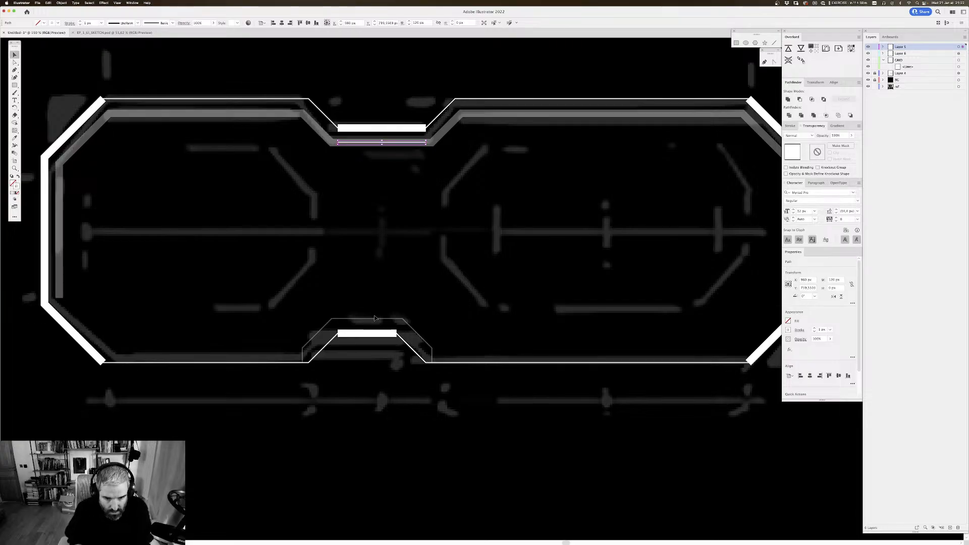
Step: Copy the thin lower notch path up to just below the upper notch and show the grid
left_click_drag(376, 318, 375, 156)
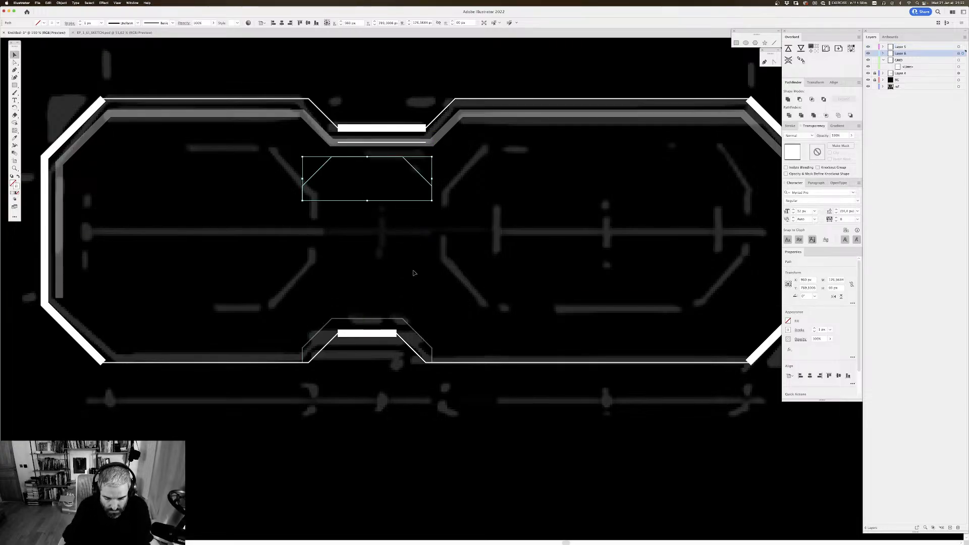
key("super+minus")
key("super+minus")
key("super+plus")
key("super+plus")
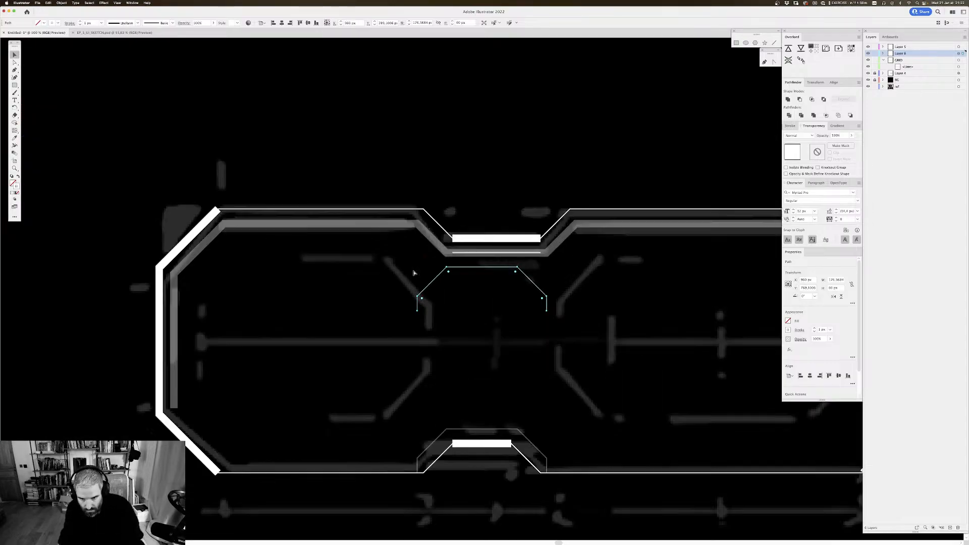
left_click_drag(551, 200, 492, 132)
left_click_drag(440, 274, 417, 248)
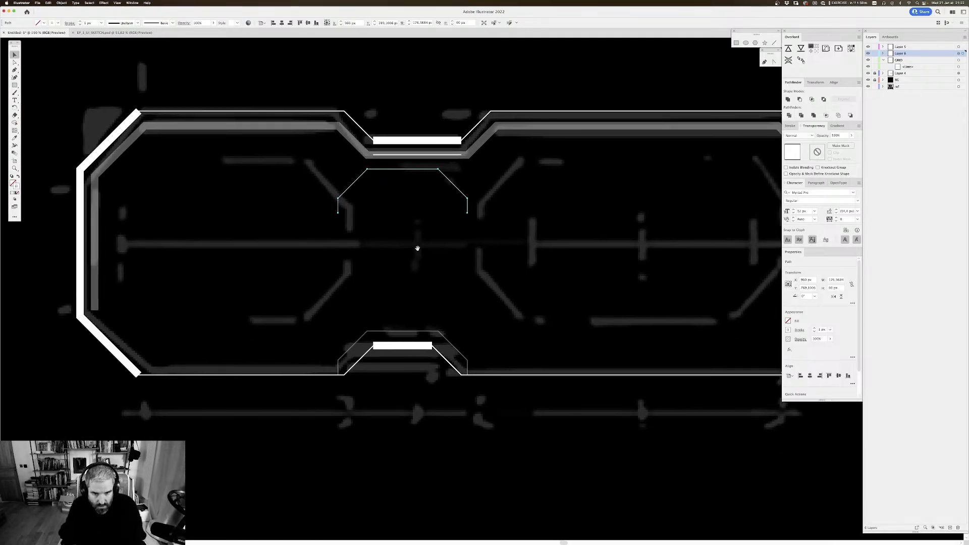
key("super+apostrophe")
left_click_drag(446, 218, 435, 200)
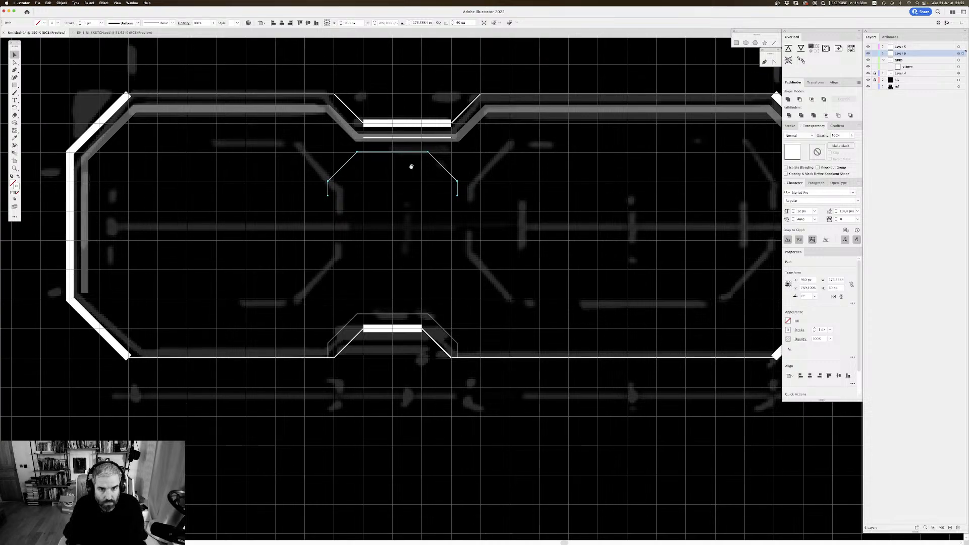
left_click_drag(382, 101, 380, 100)
left_click_drag(421, 151, 422, 169)
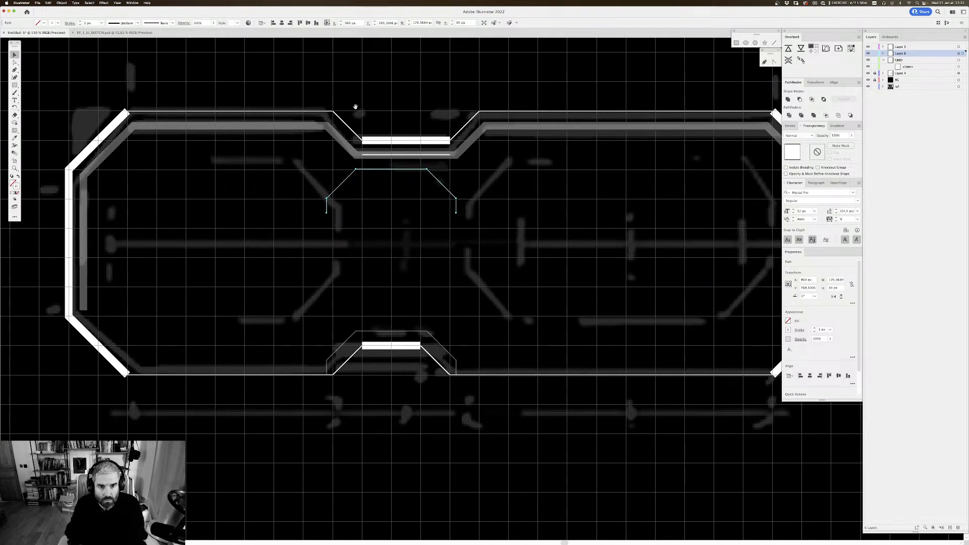
Step: Shift the right side of the lower notch and its thin outline outward about 30 px, and extend the bar's right end to match the upper bar
key("a")
left_click_drag(367, 117, 357, 368)
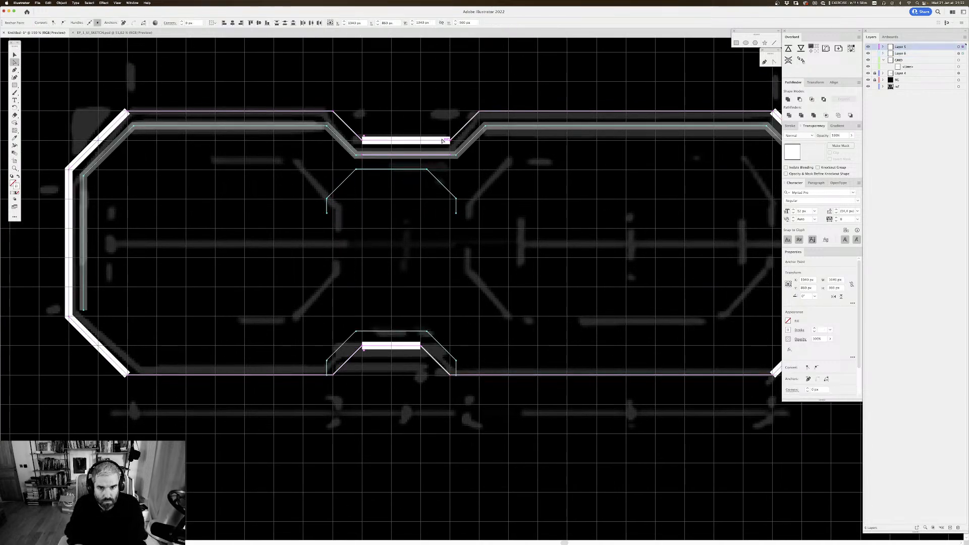
left_click_drag(452, 119, 415, 357)
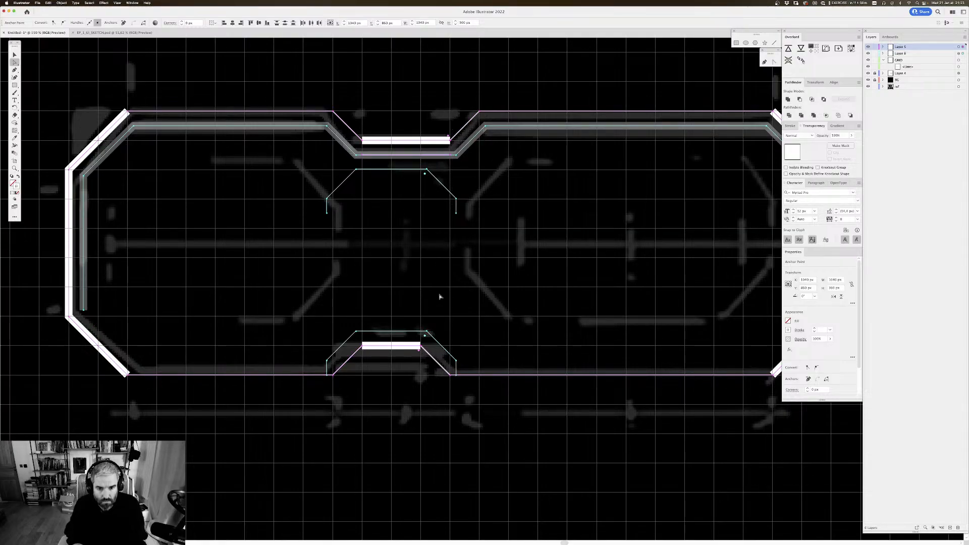
left_click(439, 295)
left_click_drag(428, 313, 414, 351)
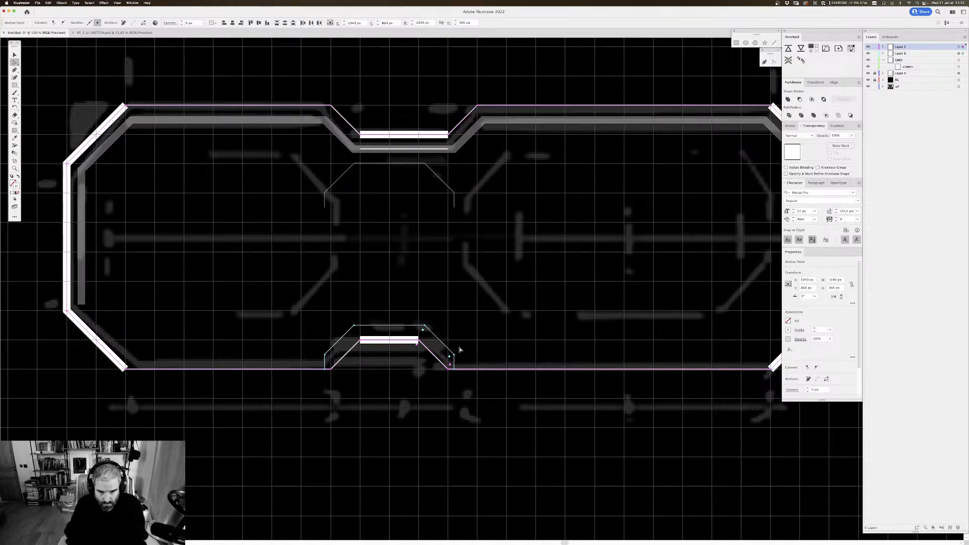
key("shift+Right")
key("shift+Right")
key("shift+Right")
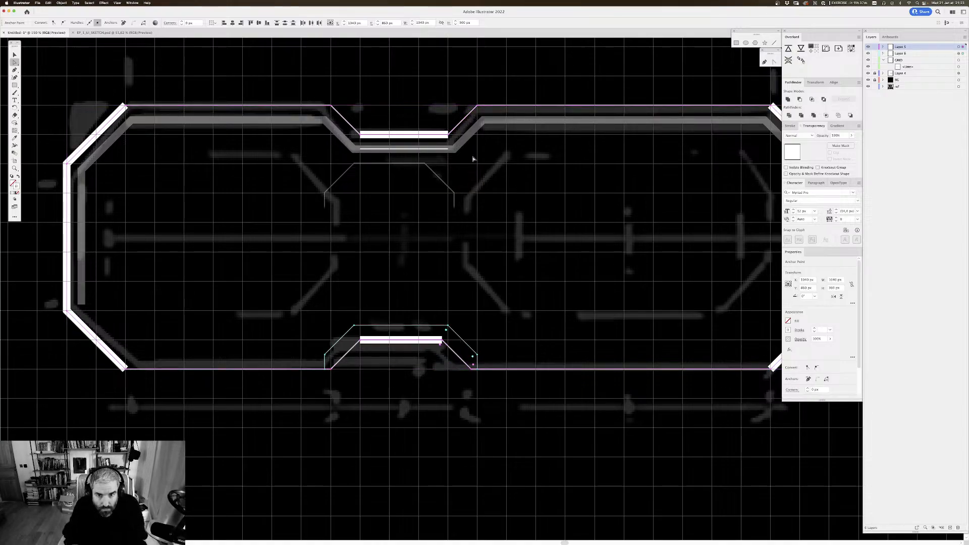
left_click(511, 318)
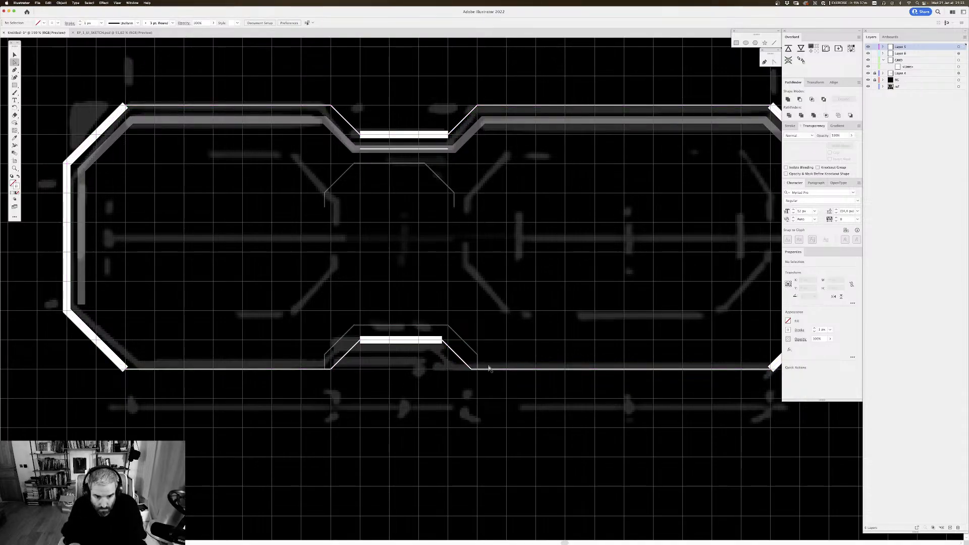
left_click(447, 342)
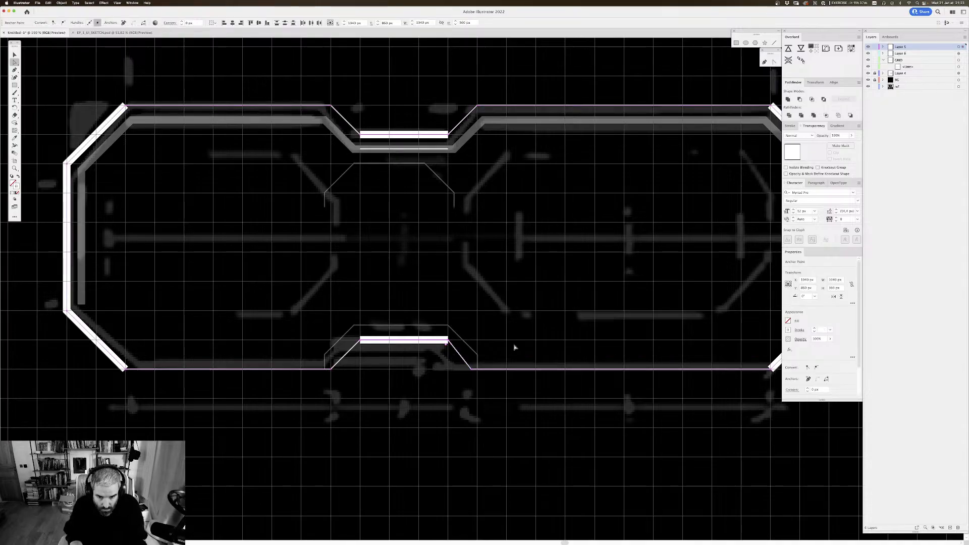
left_click(461, 366)
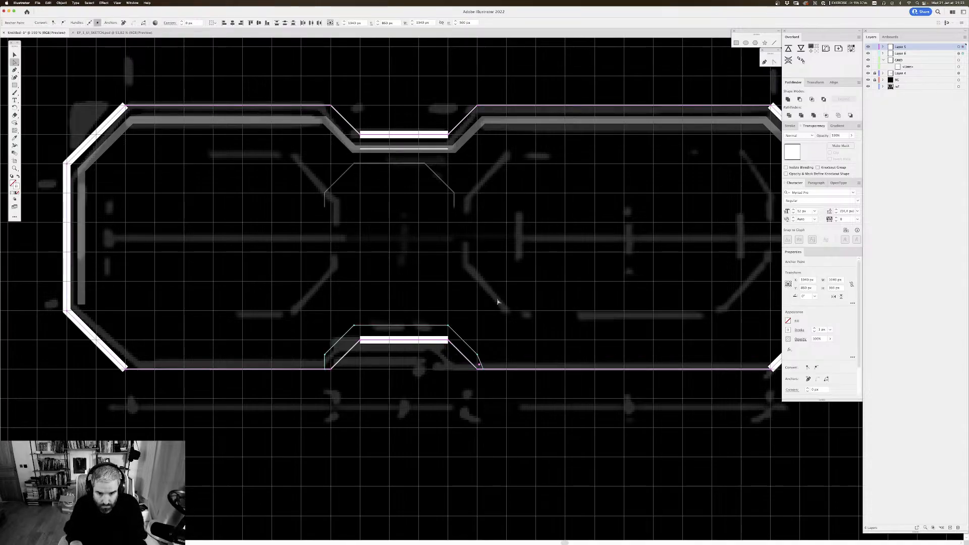
left_click(477, 354)
key("shift+Right")
key("super+z")
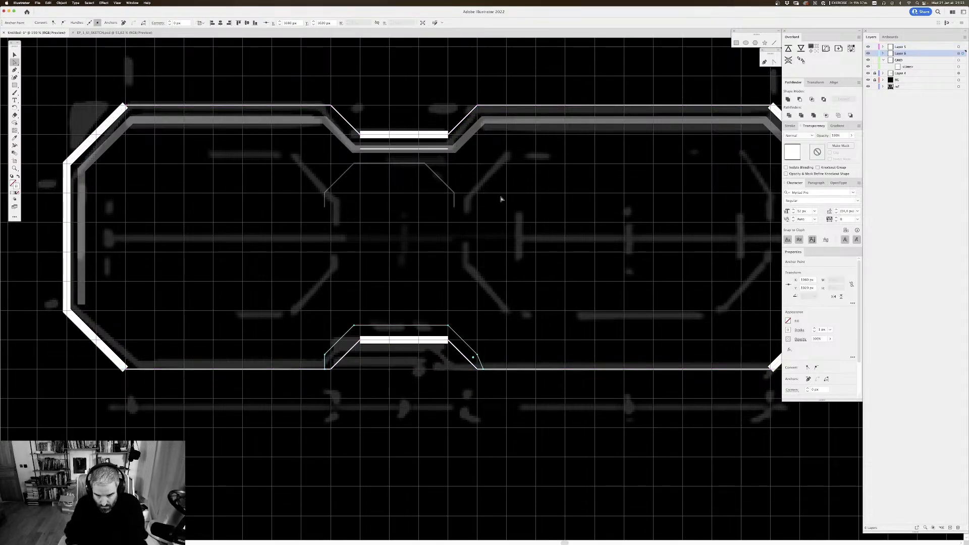
key("super+z")
key("super+z")
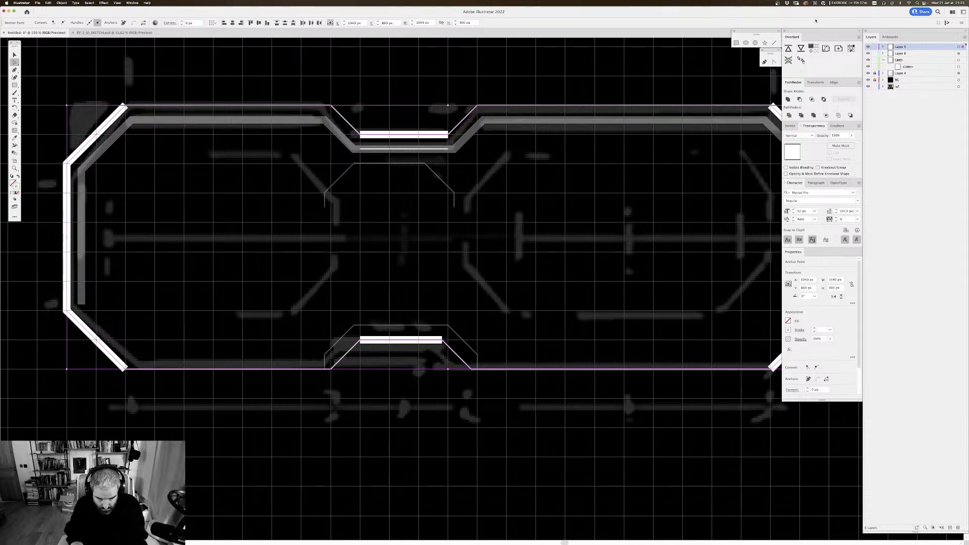
key("super+shift+z")
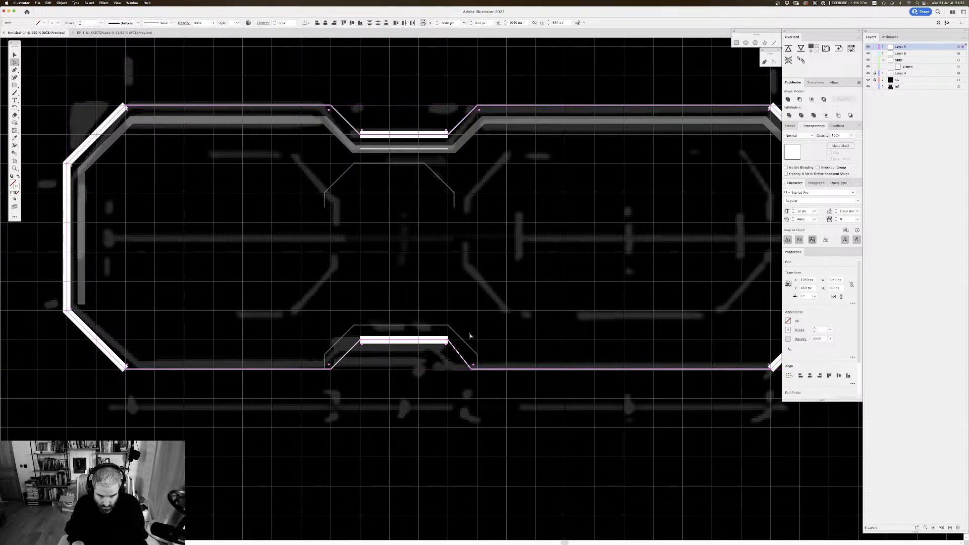
Step: Move the right foot of the lower notch and its thin outline outward to align with the upper notch's right corner
left_click(467, 364)
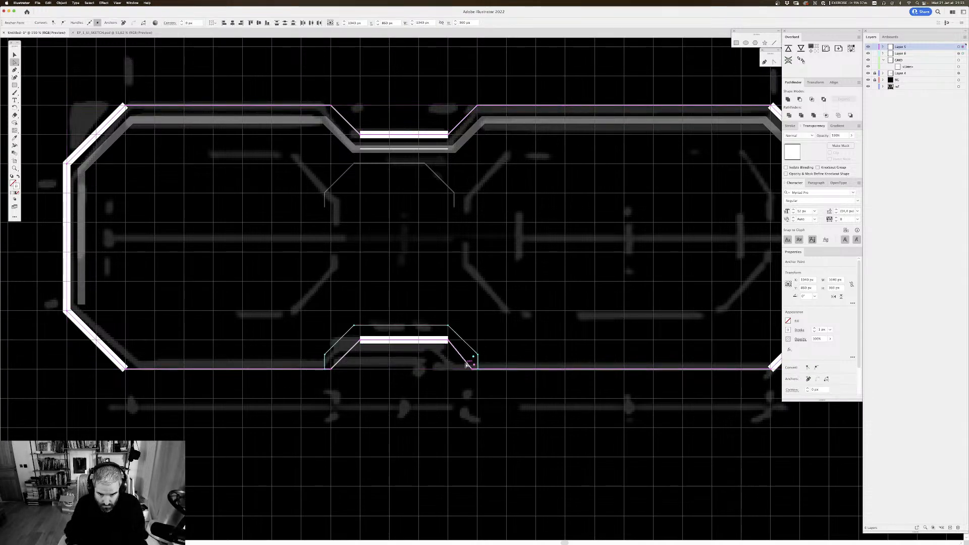
key("Right")
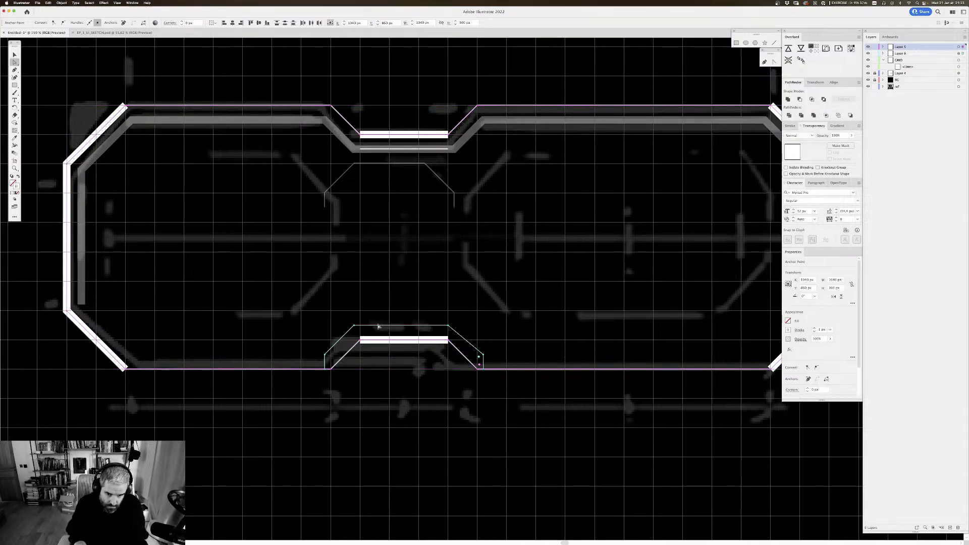
left_click_drag(316, 338, 336, 378)
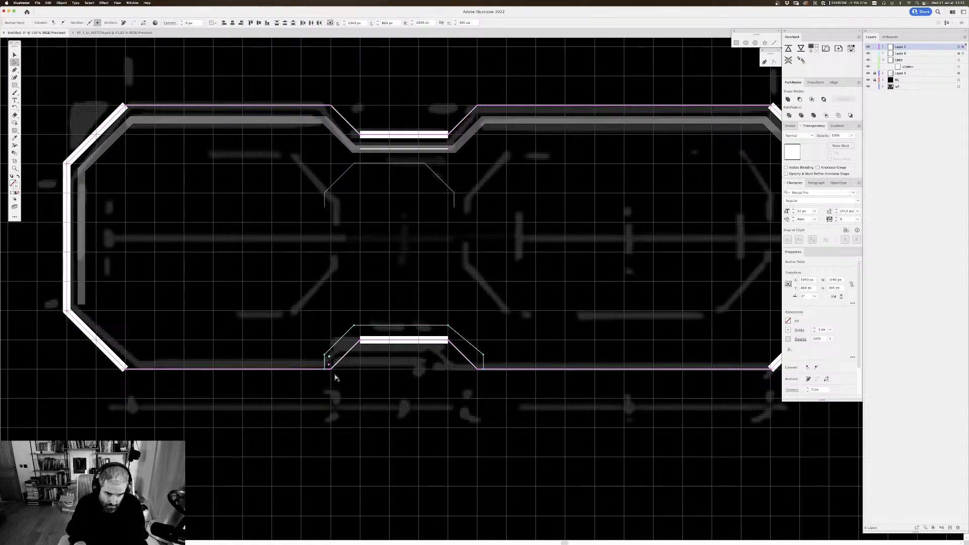
left_click(517, 272)
Step: Delete the thin outline path around the lower notch
scroll(517, 255, "down", 4)
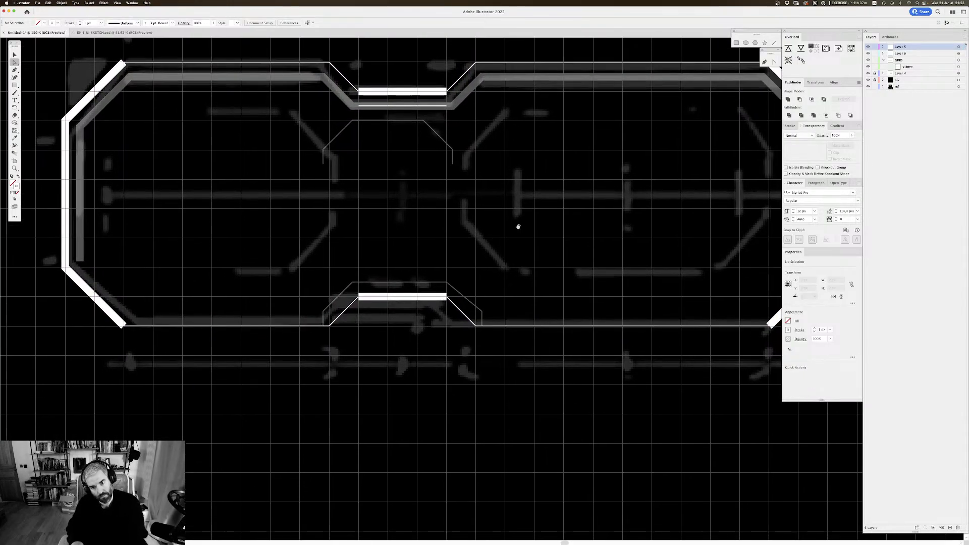
key("v")
scroll(504, 277, "down", 1)
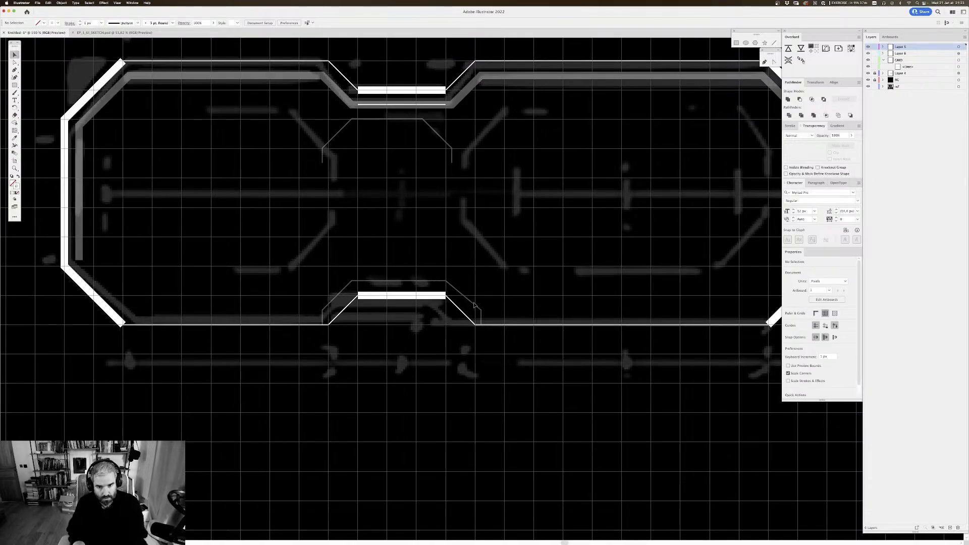
left_click(475, 305)
key("Delete")
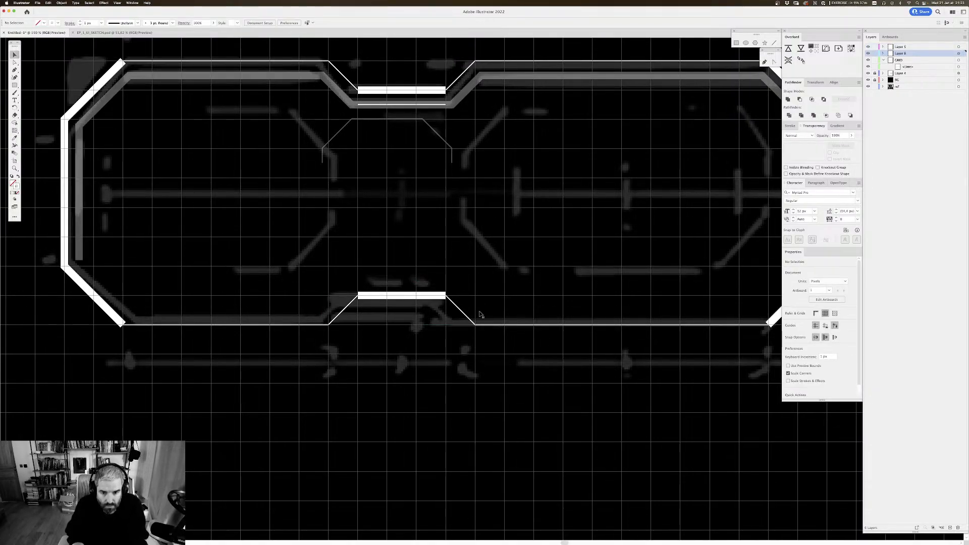
Step: Delete the thin notch path copy floating below the upper notch
left_click(464, 314)
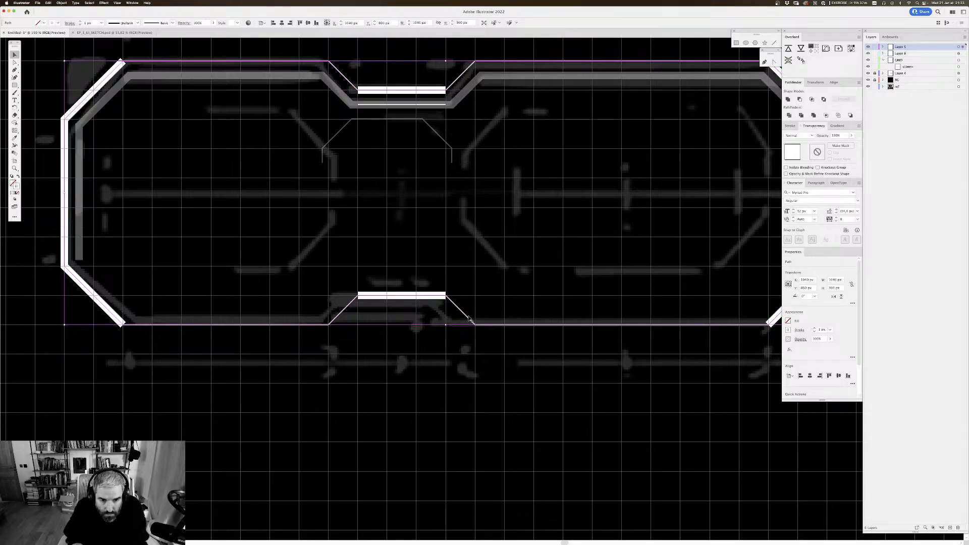
key("a")
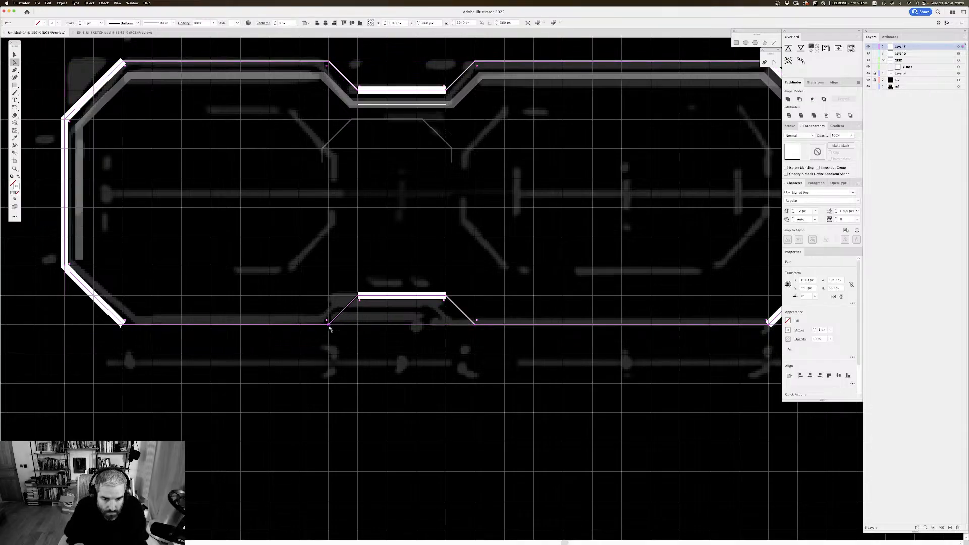
key("v")
left_click_drag(350, 324, 350, 329)
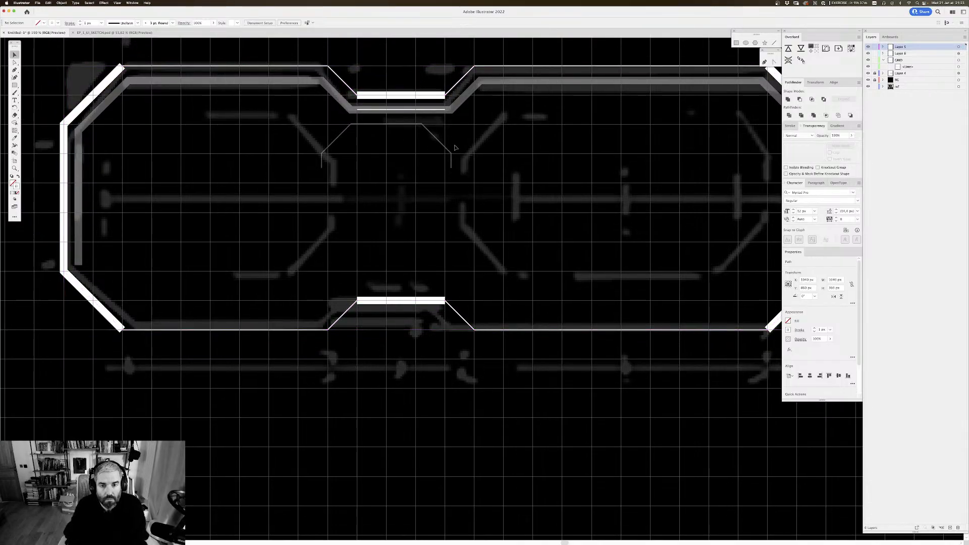
left_click(451, 148)
key("Delete")
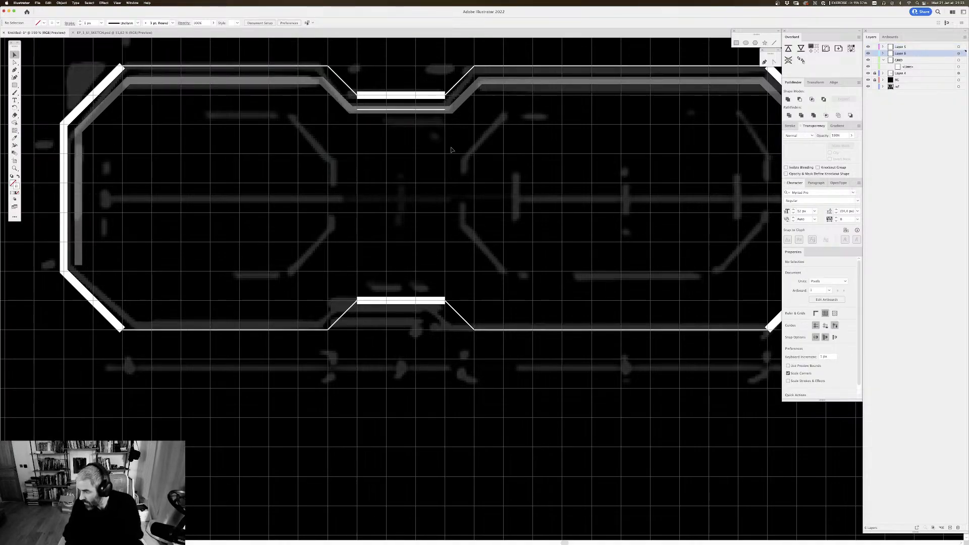
Step: Duplicate the outline's lower edge with its notch in place and apply Offset Path to the copy with 20 px
scroll(404, 233, "up", 1)
scroll(405, 233, "right", 2)
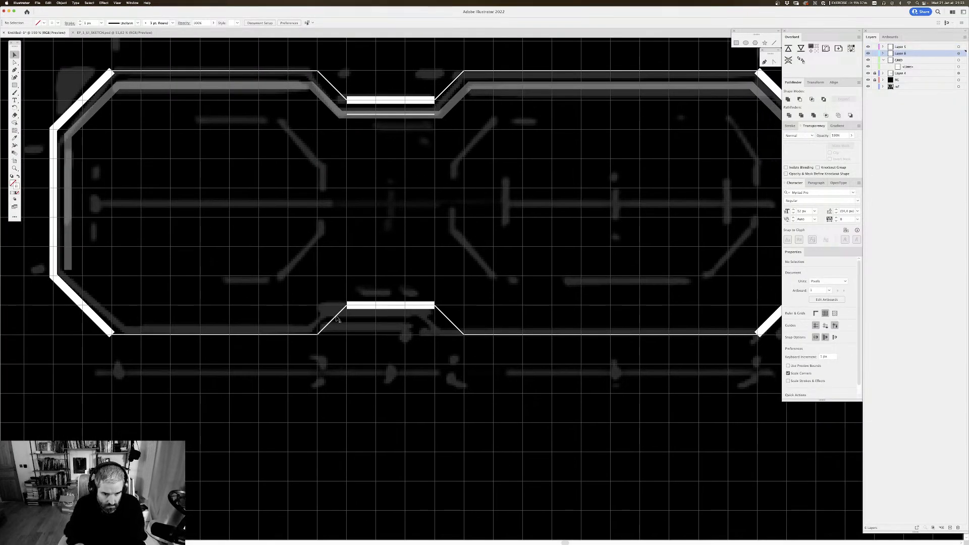
left_click(337, 319)
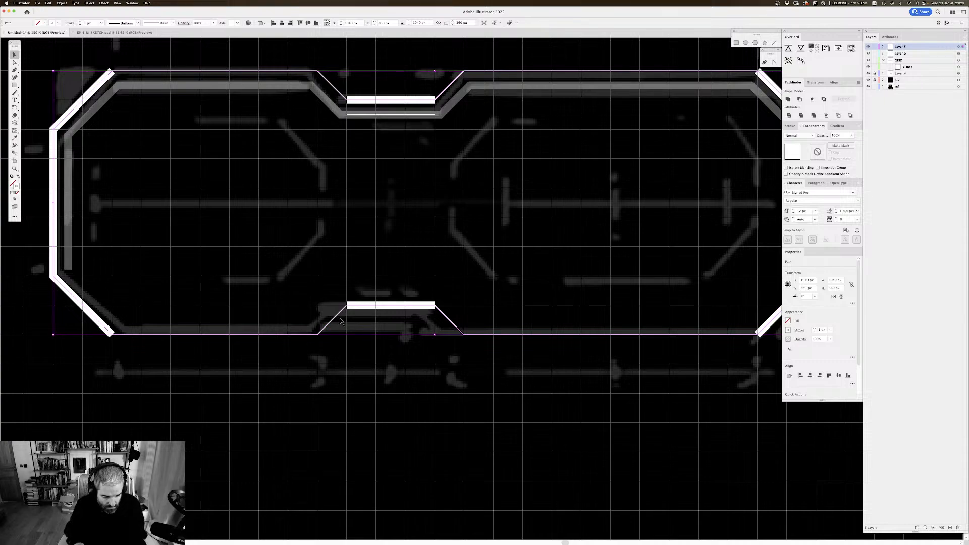
key("a")
left_click(324, 340)
left_click(318, 335)
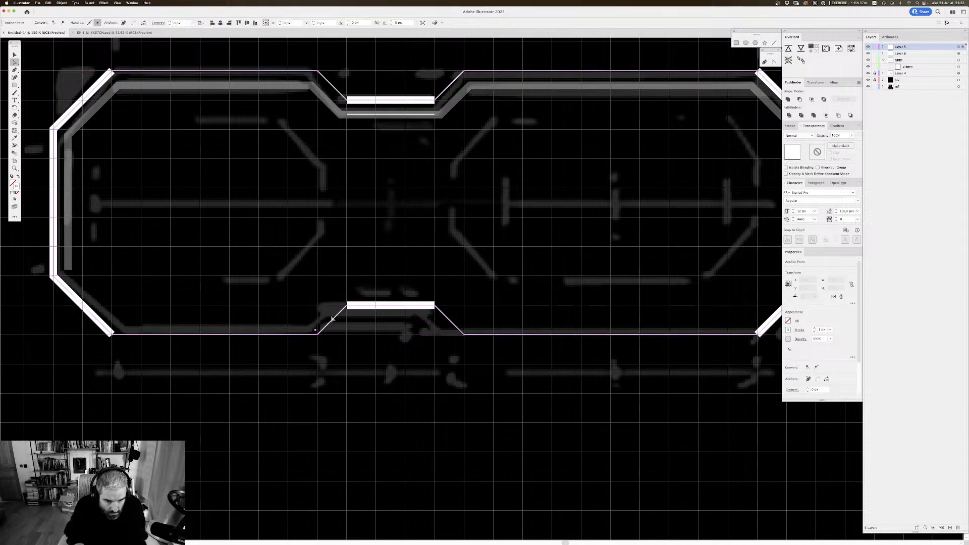
left_click(347, 307, "shift")
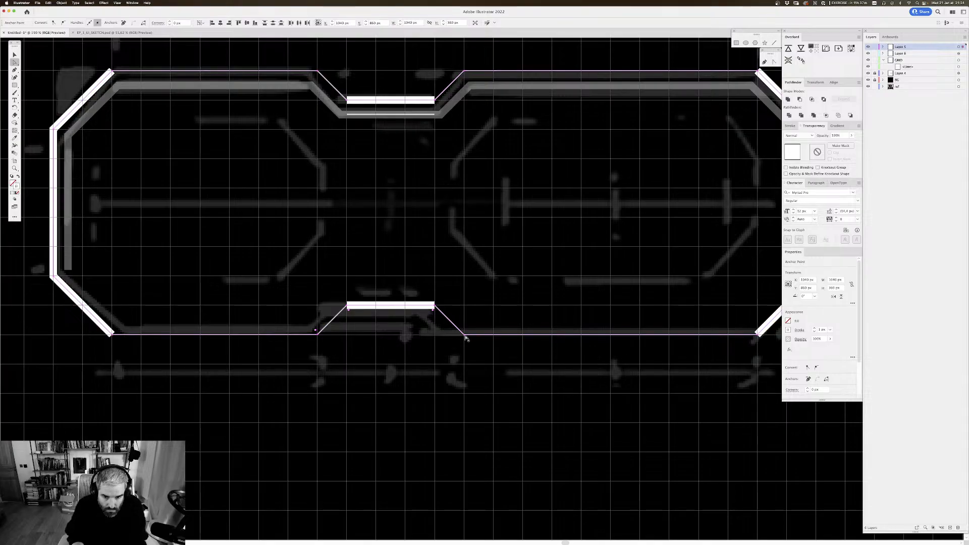
left_click(508, 293)
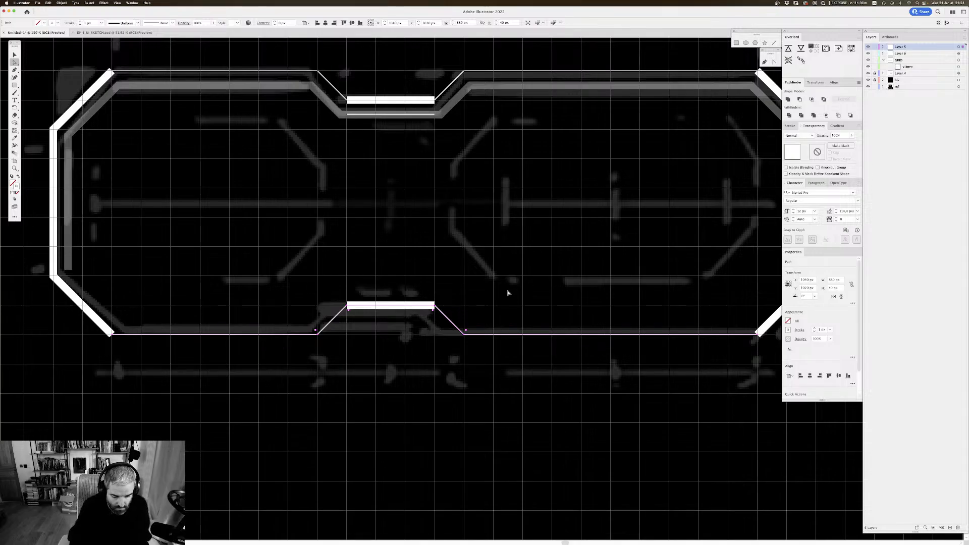
key("alt+super+o")
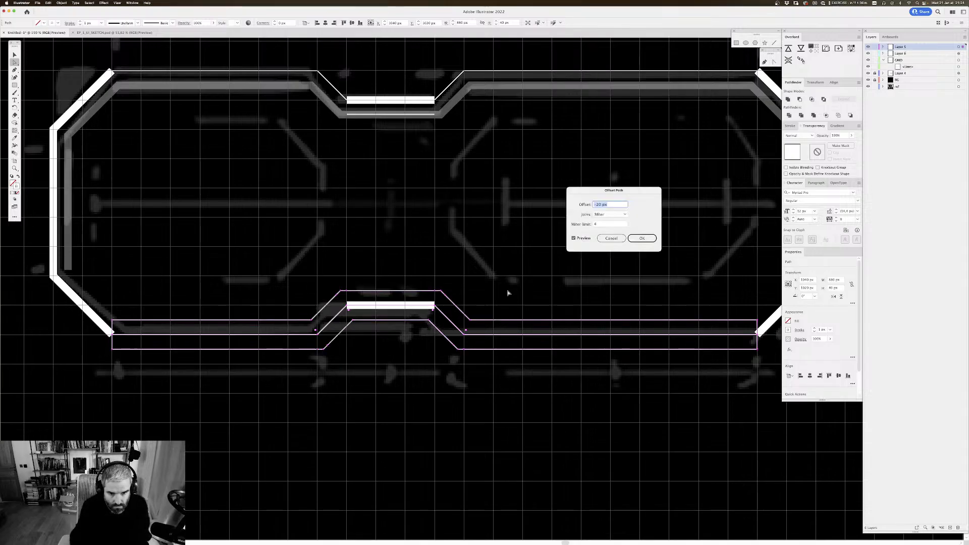
left_click(642, 238)
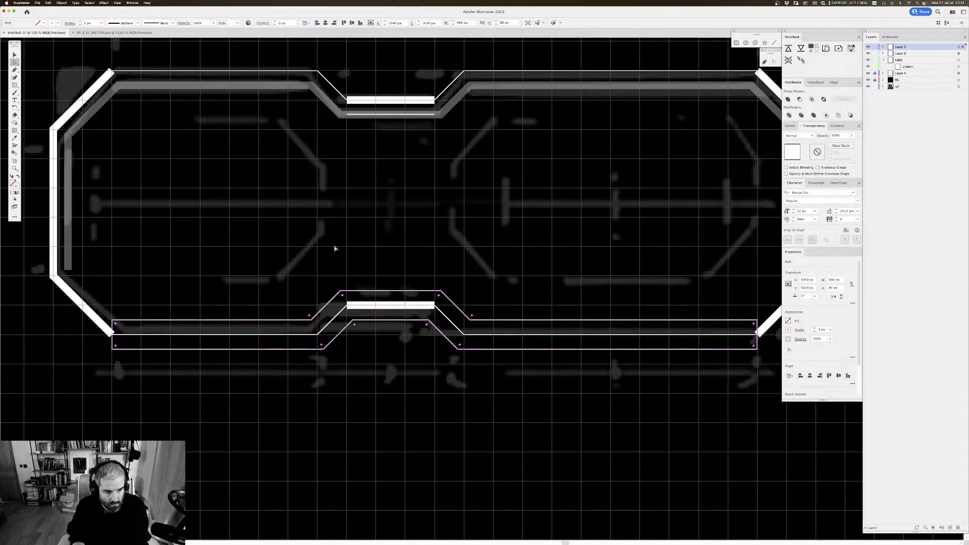
Step: Isolate the offset path and delete its lower horizontal runs and end caps, leaving the upper line and the short notch line
key("v")
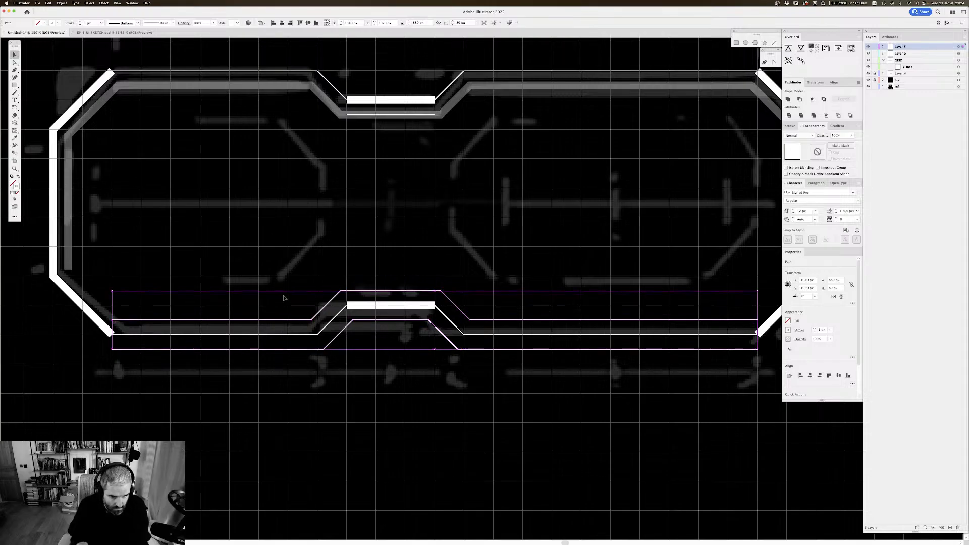
double_click(312, 321)
key("a")
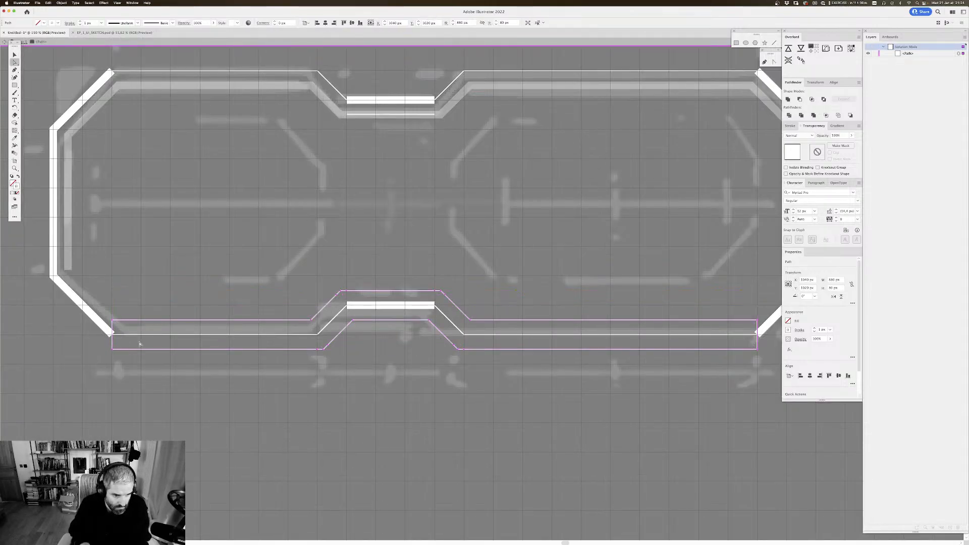
left_click(353, 359)
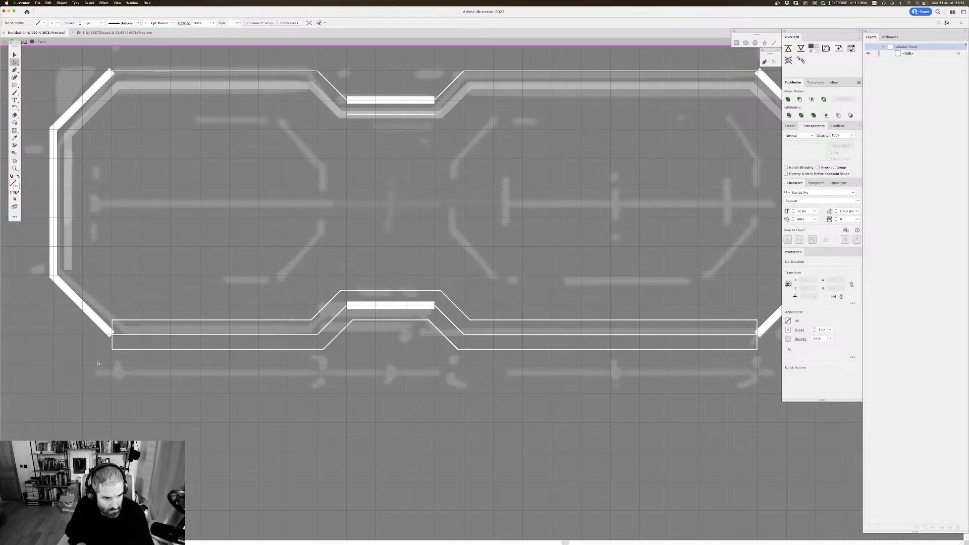
left_click(327, 348)
key("Delete")
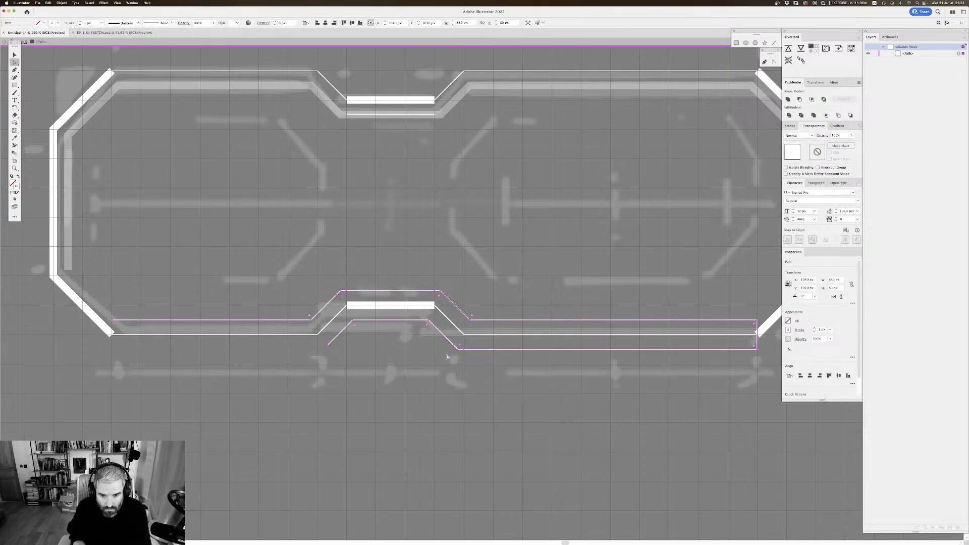
left_click_drag(777, 352, 456, 346)
key("Delete")
left_click(454, 352)
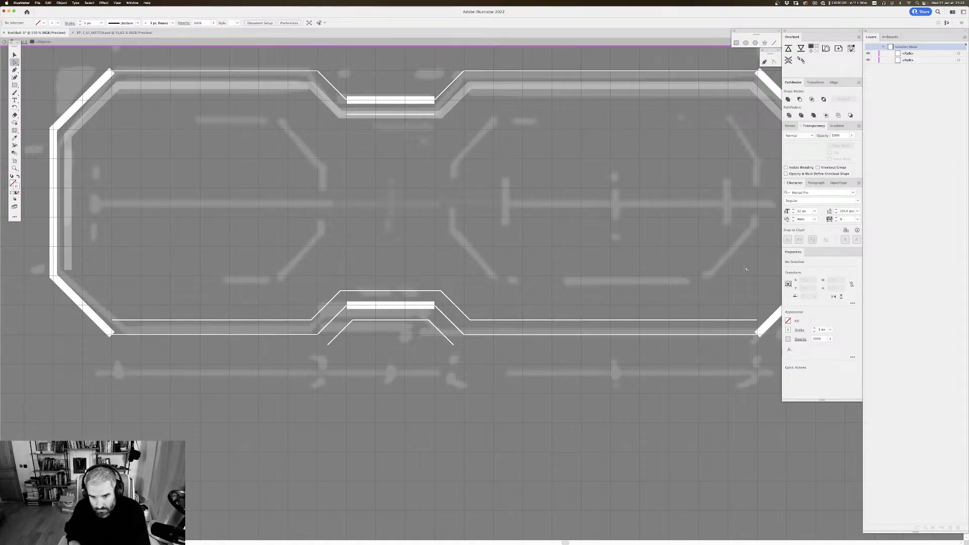
Step: Shorten the thin line above the lower notch at both ends to about X 840 and 1120 px, and leave isolation mode
left_click(757, 321)
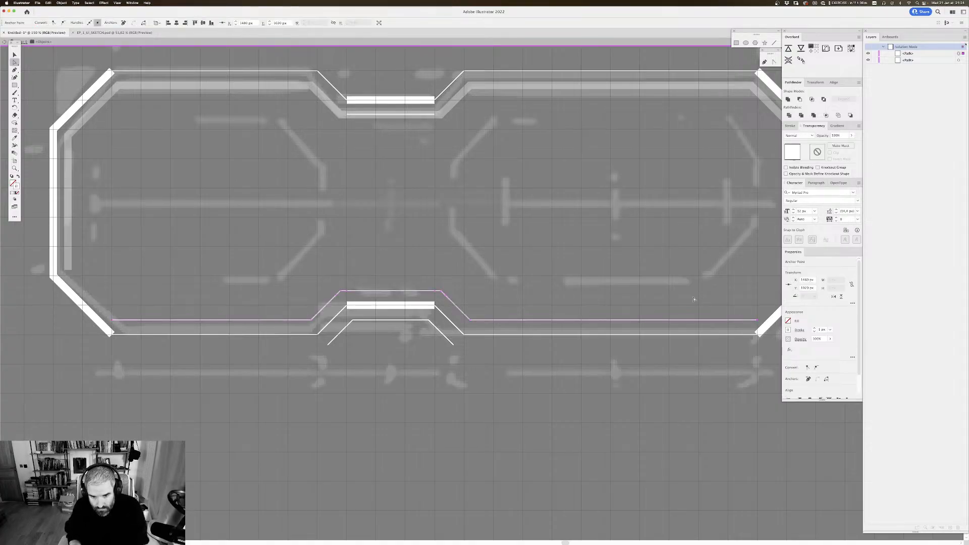
left_click_drag(757, 321, 492, 334)
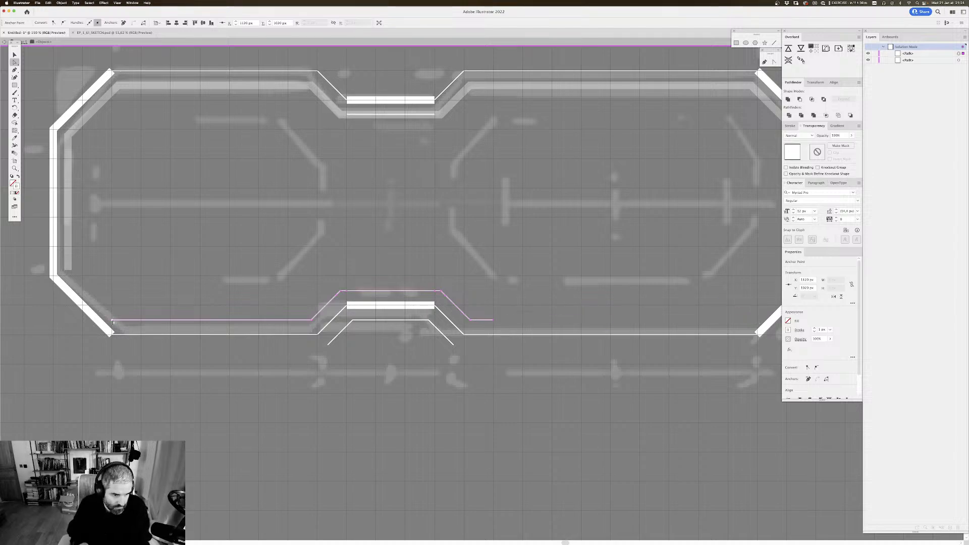
left_click_drag(112, 321, 288, 331)
left_click_drag(507, 244, 512, 244)
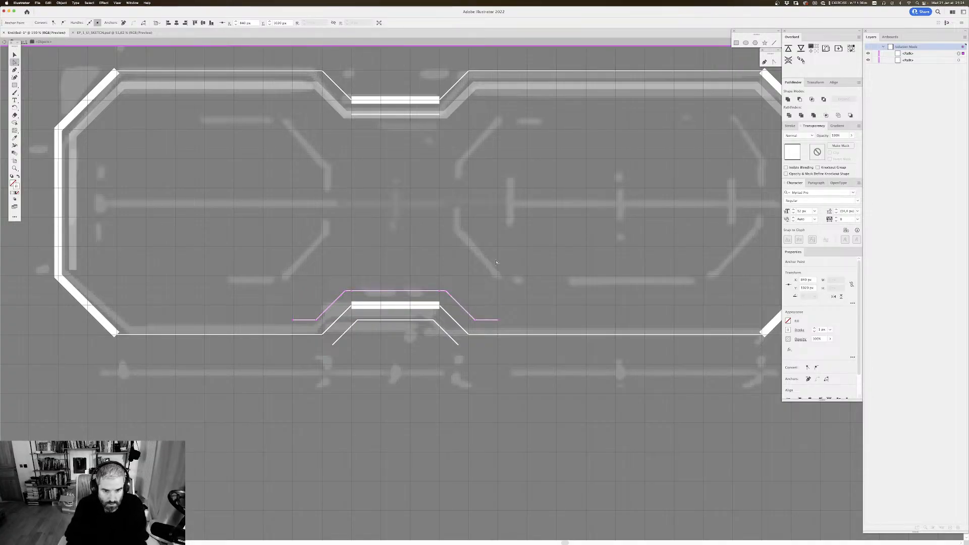
key("super+y")
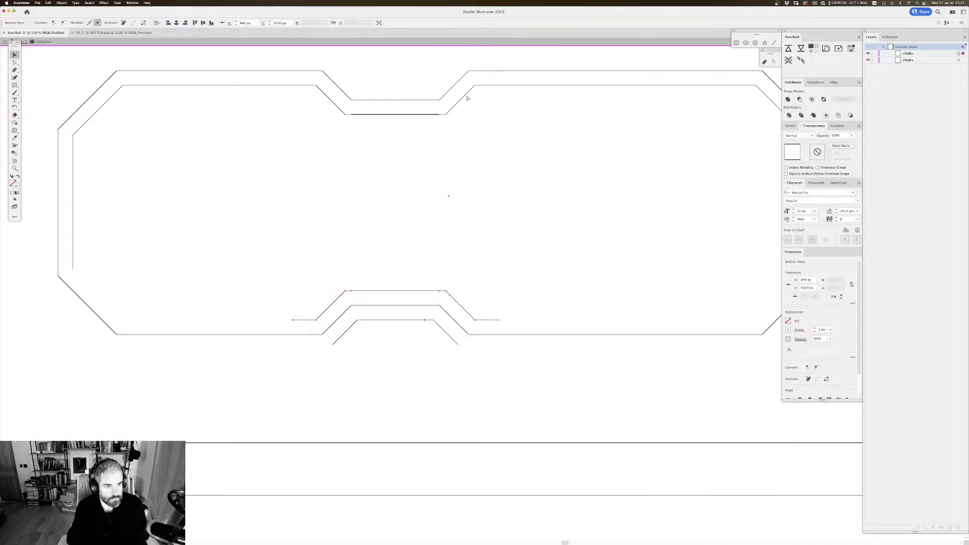
key("super+y")
double_click(539, 246)
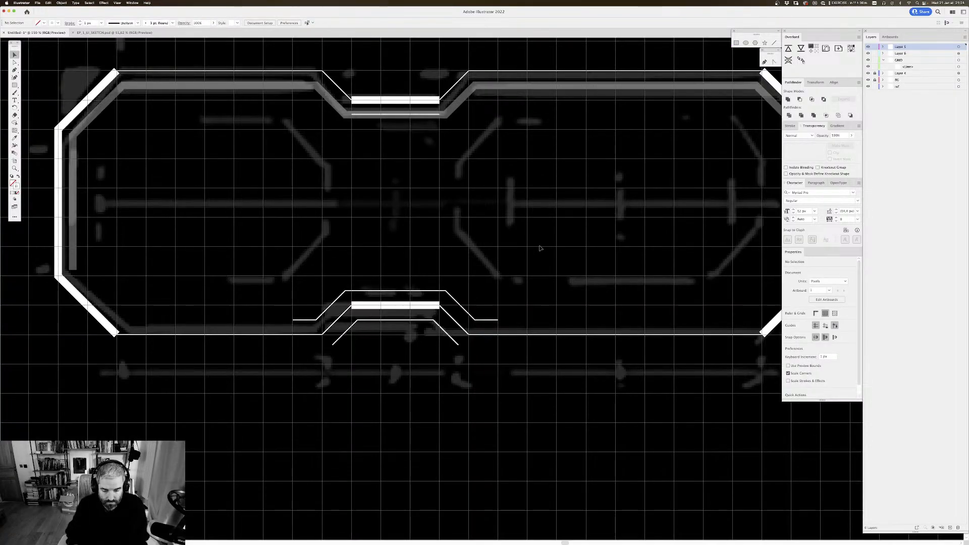
Step: Hide the grid and examine the whole drawing beside the reference images
key("super+minus")
key("super+minus")
key("super+minus")
key("super+minus")
key("super+apostrophe")
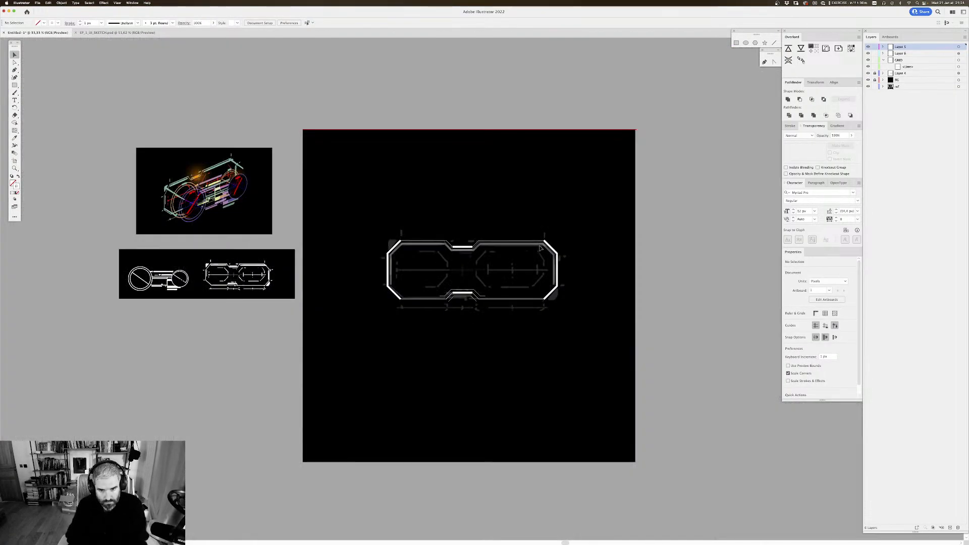
key("super+minus")
key("super+minus")
key("super+minus")
key("super+minus")
key("super+minus")
key("super+minus")
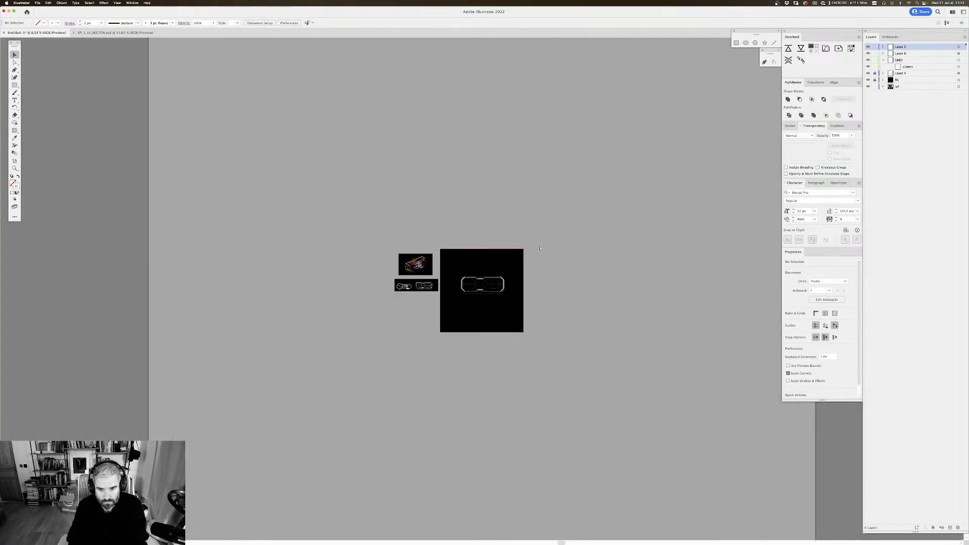
key("super+equal")
key("super+equal")
key("super+equal")
key("super+equal")
key("super+equal")
key("super+equal")
key("super+equal")
key("super+equal")
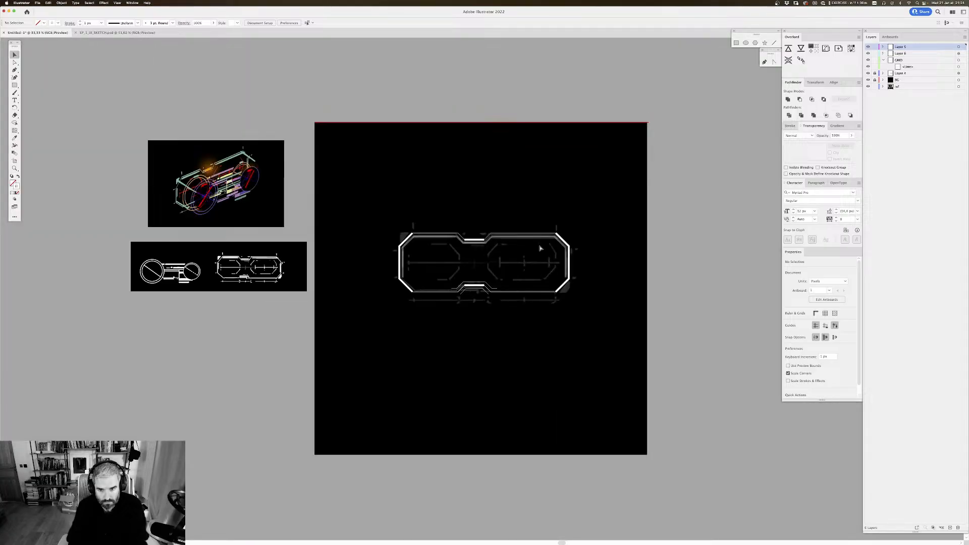
key("super+equal")
scroll(464, 190, "up", 1)
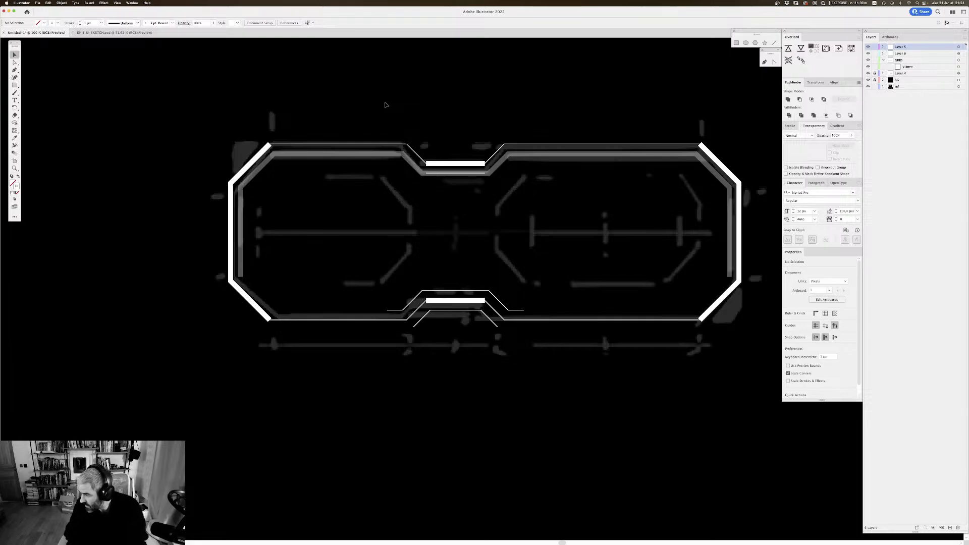
left_click(322, 154)
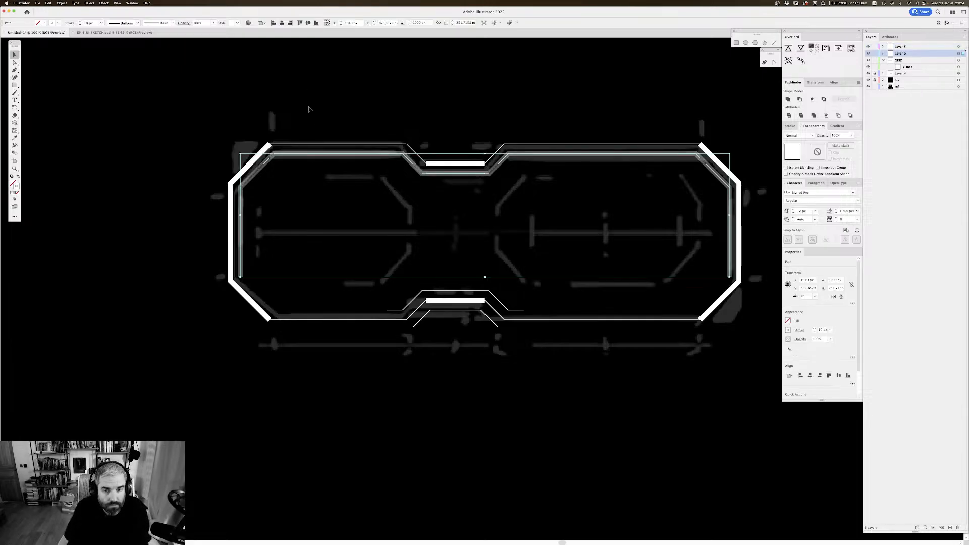
key("a")
left_click(248, 274)
left_click(242, 276)
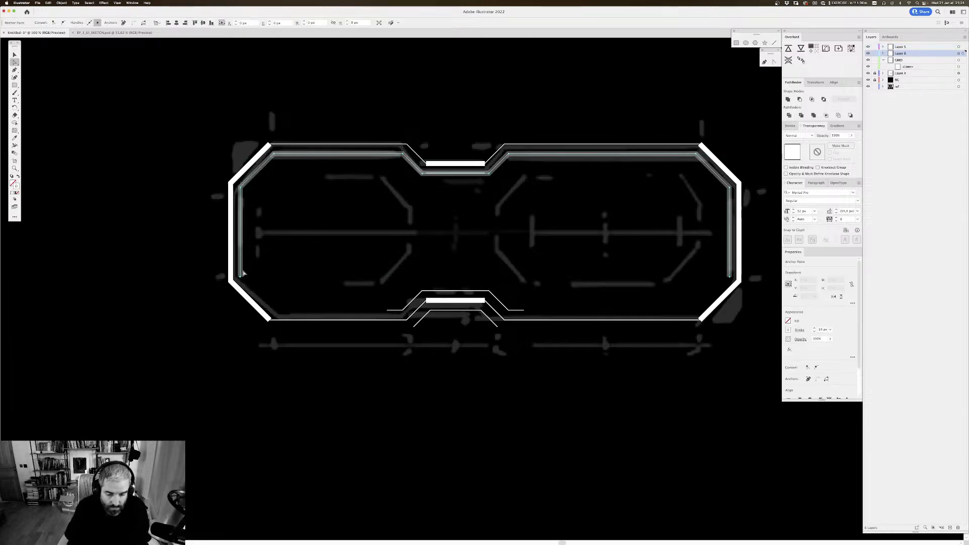
left_click_drag(386, 228, 394, 252)
left_click(297, 107)
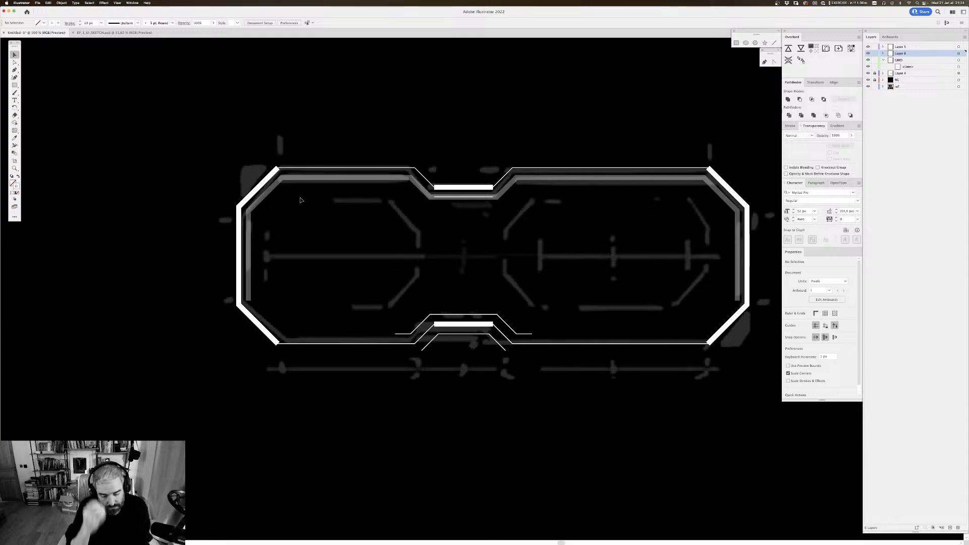
Step: Try to move the left end of the thin line above the lower notch diagonally down onto the outline's lower edge
key("super+equal")
left_click_drag(430, 171, 413, 196)
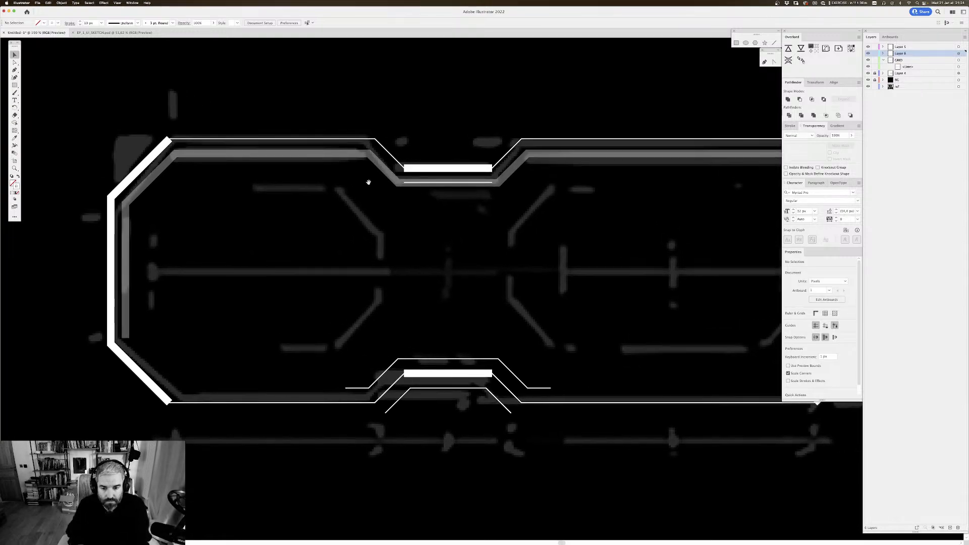
left_click_drag(220, 183, 202, 146)
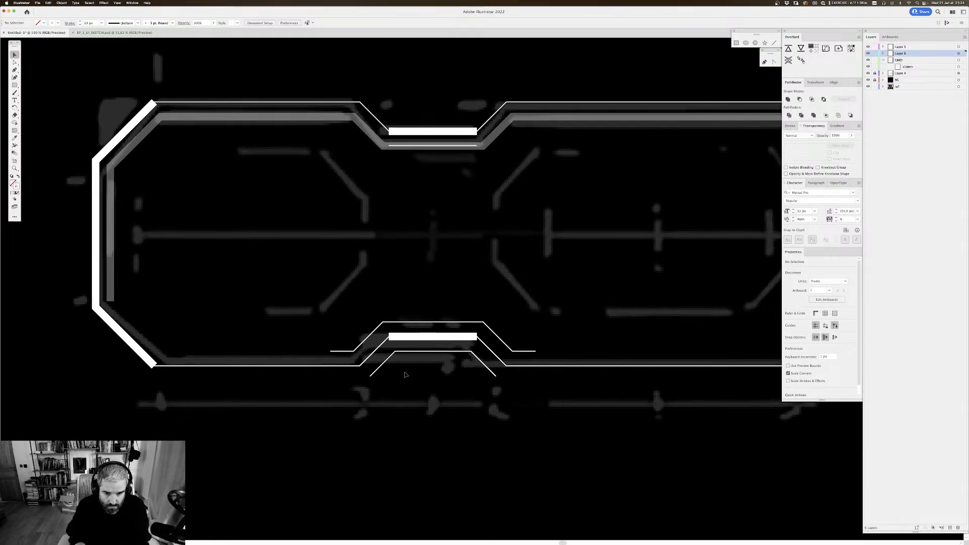
key("a")
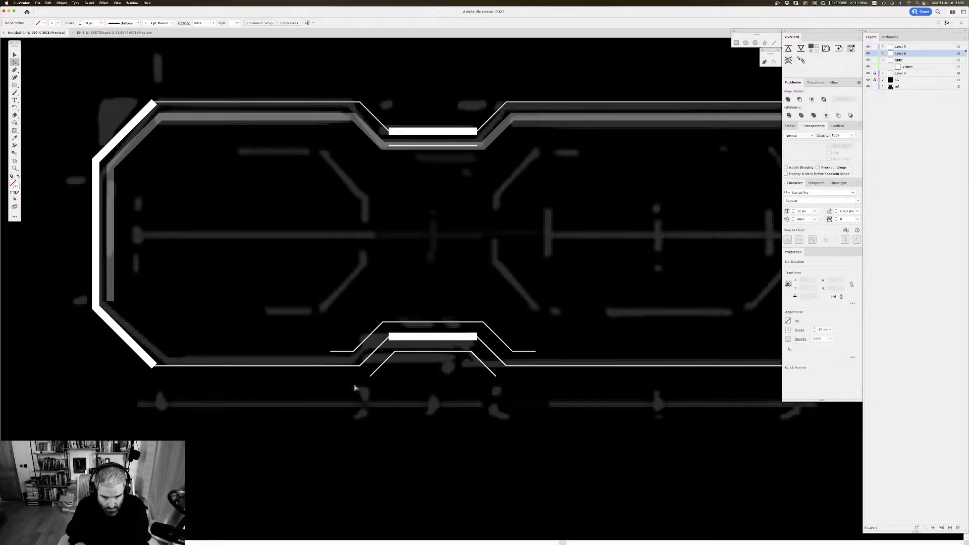
left_click(332, 352)
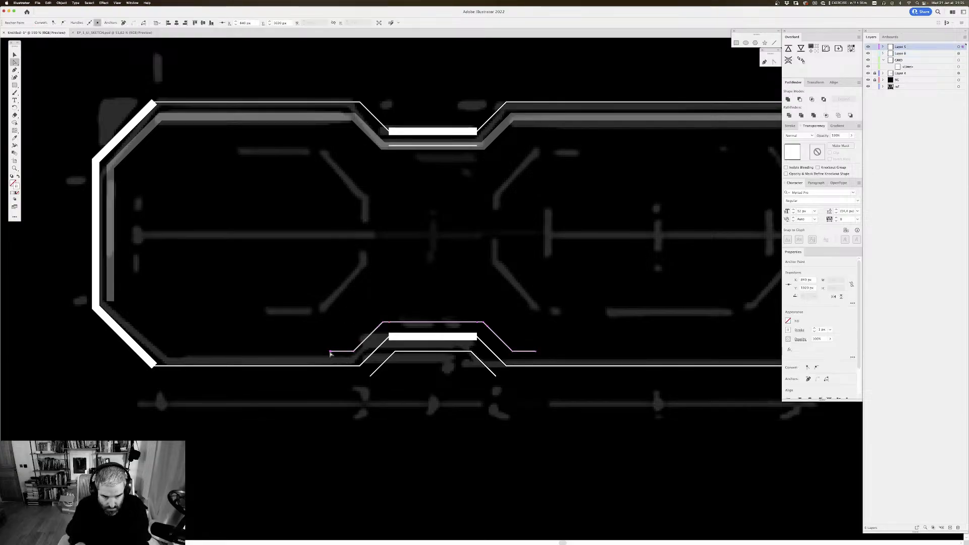
left_click_drag(331, 351, 348, 367)
key("super+z")
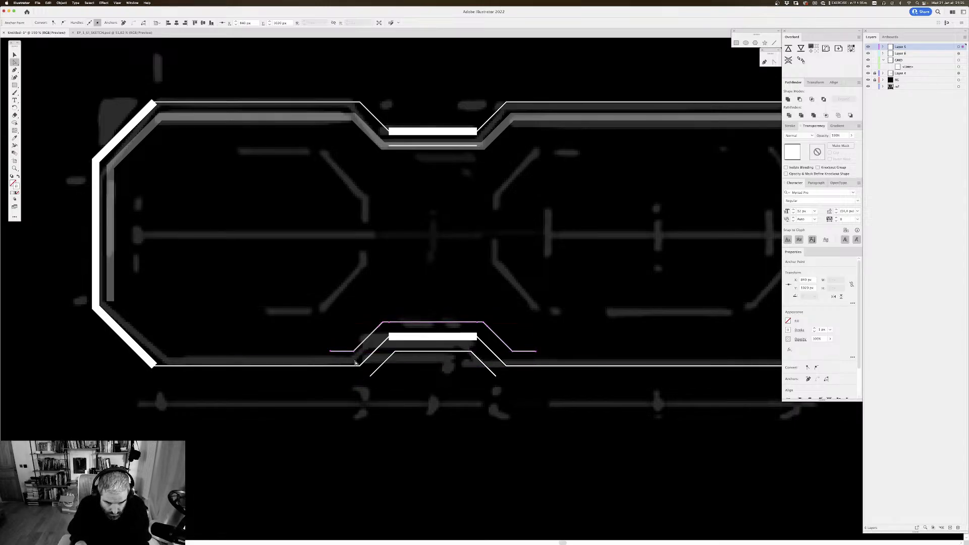
Step: Replace the left horizontal tail of the thin line above the lower notch with a vertical segment down to the outline's lower edge
left_click(344, 362)
left_click(331, 351)
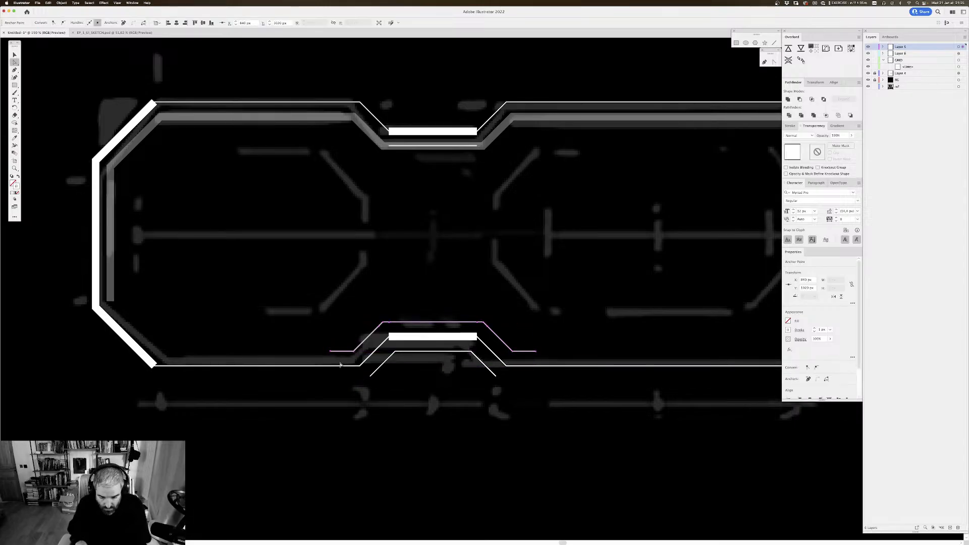
key("Delete")
left_click(354, 367)
key("p")
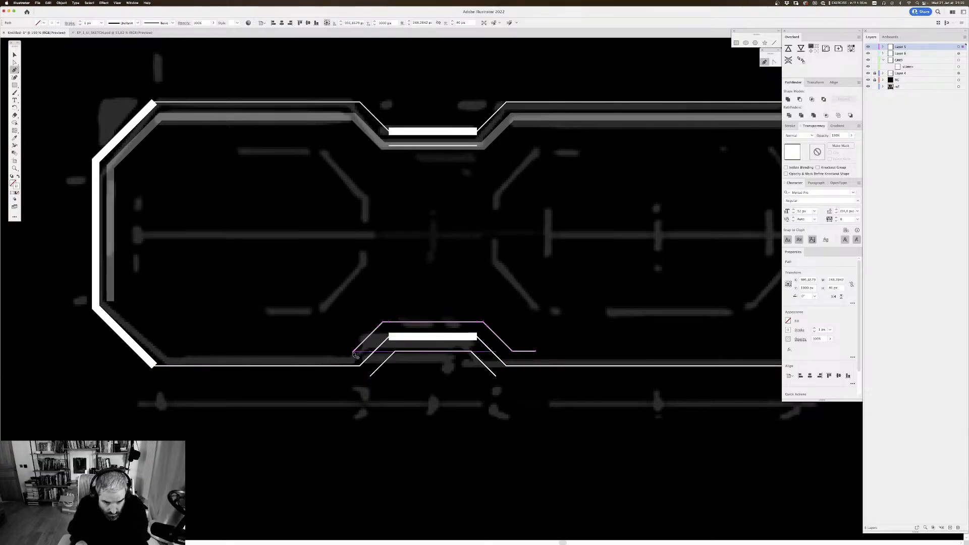
left_click(353, 352)
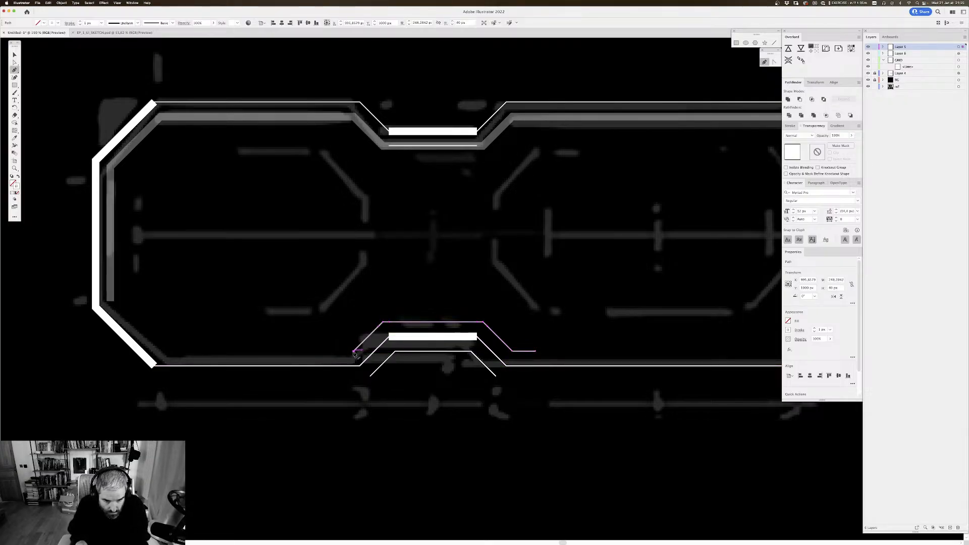
left_click(354, 352)
left_click(354, 366)
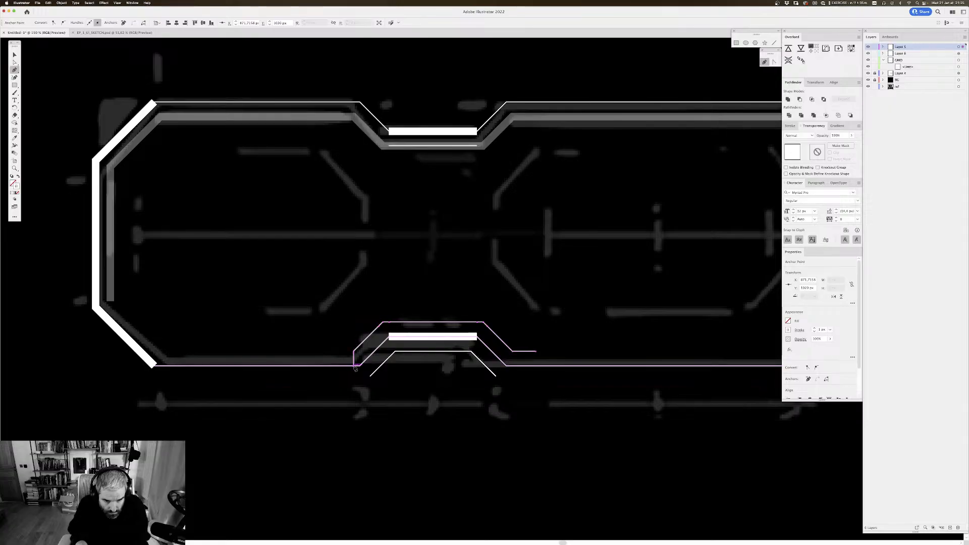
key("v")
left_click(338, 309)
left_click_drag(338, 310, 331, 303)
Step: Replace the right horizontal tail of the same thin line with a vertical segment down to the outline's lower edge
left_click_drag(598, 228, 557, 212)
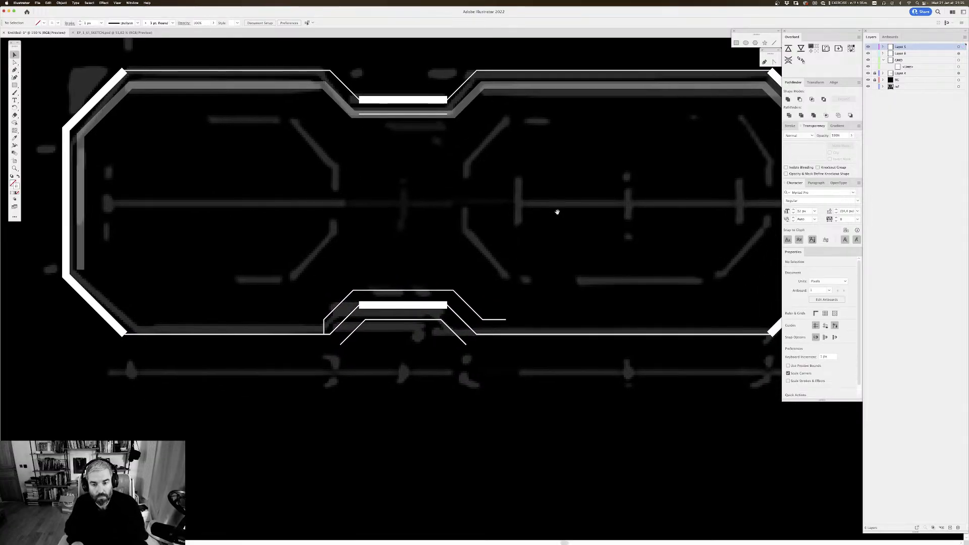
key("a")
left_click(507, 319)
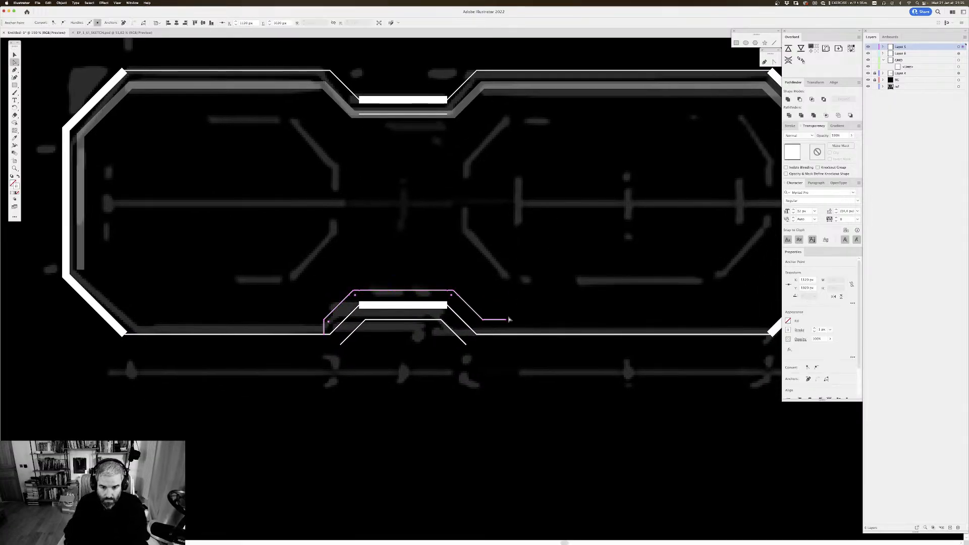
key("Delete")
key("p")
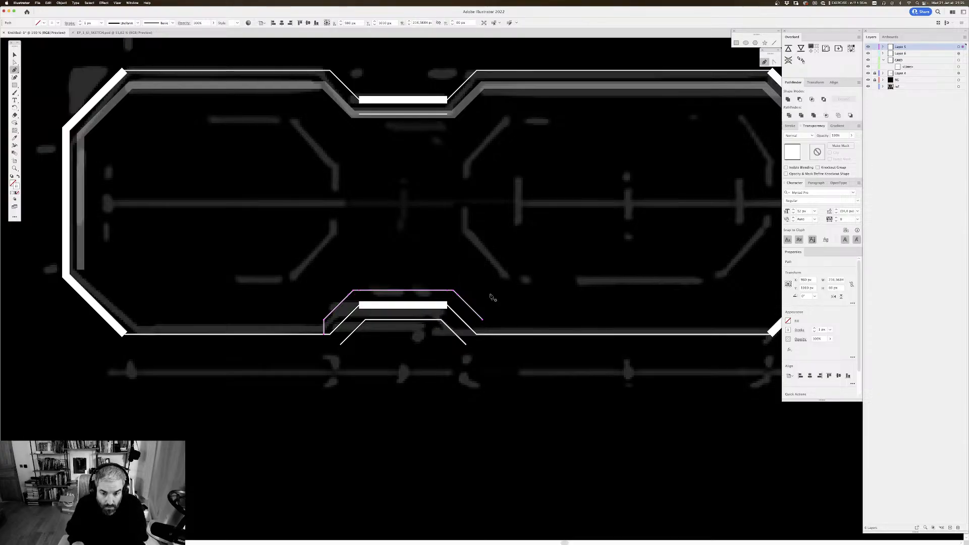
left_click(483, 319)
left_click(483, 334)
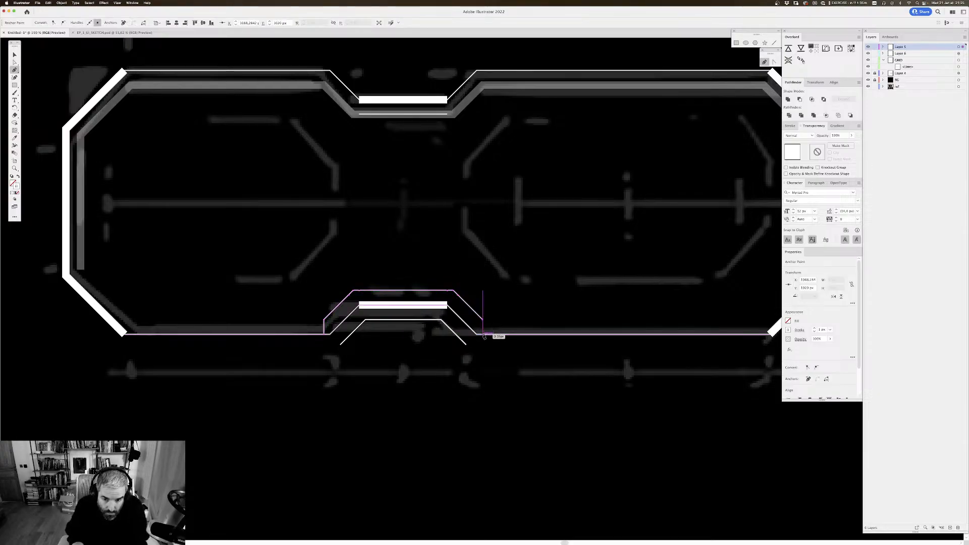
key("v")
left_click(502, 289)
left_click_drag(503, 289, 503, 281)
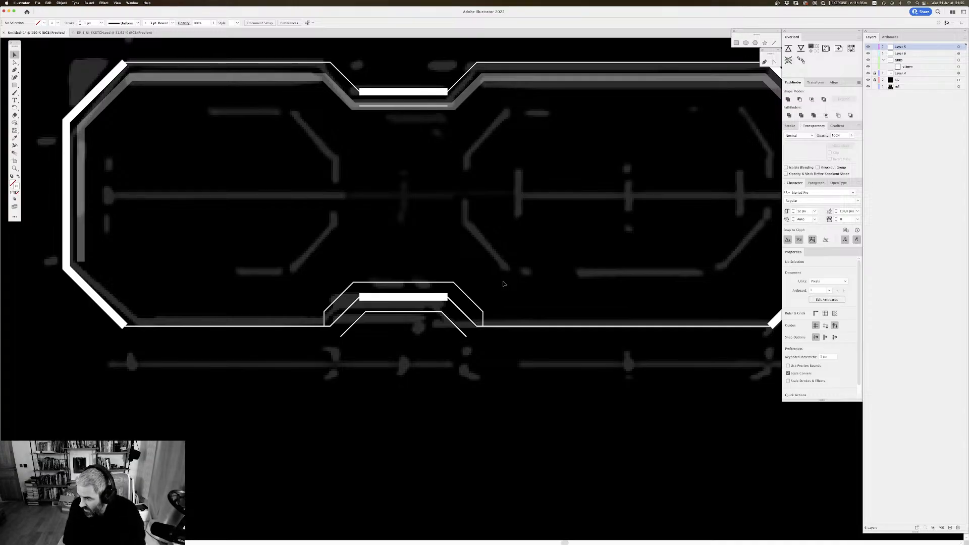
Step: Move the thick bar at the lower notch up so it sits between the outline and the thin offset line
left_click_drag(531, 215, 528, 214)
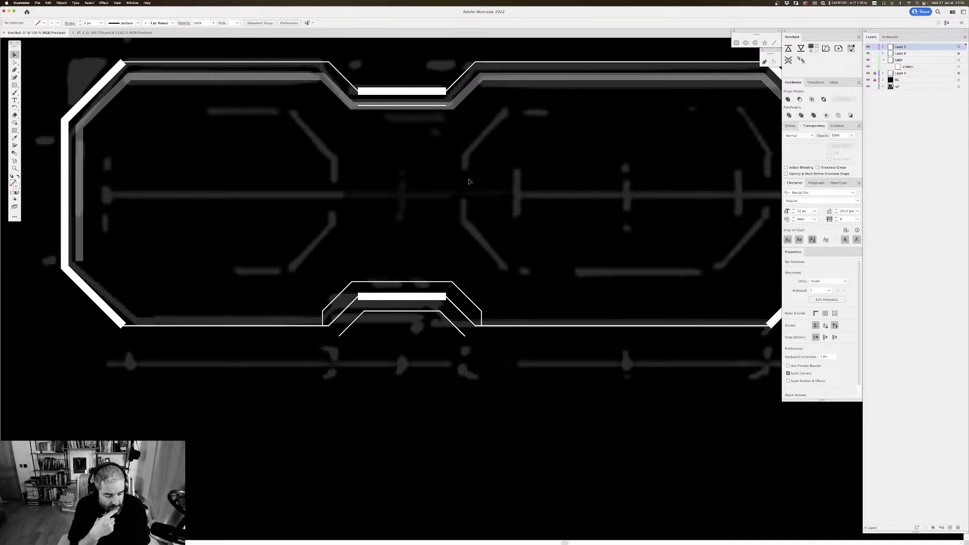
scroll(470, 182, "up", 5)
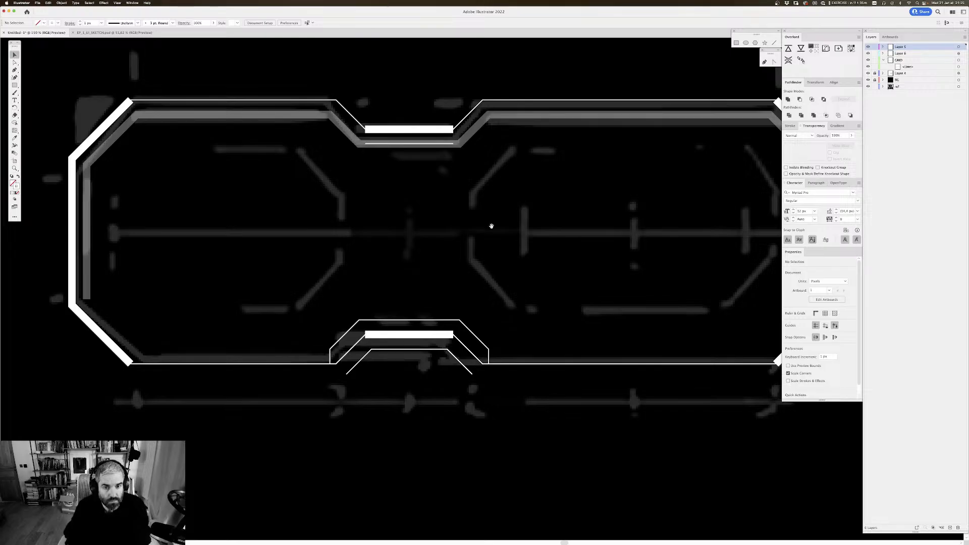
scroll(500, 219, "right", 5)
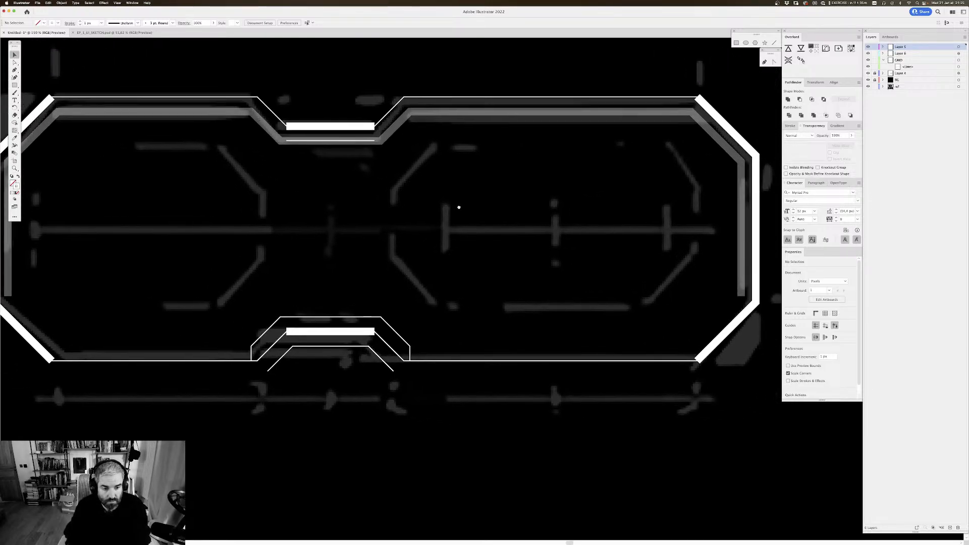
scroll(459, 207, "down", 3)
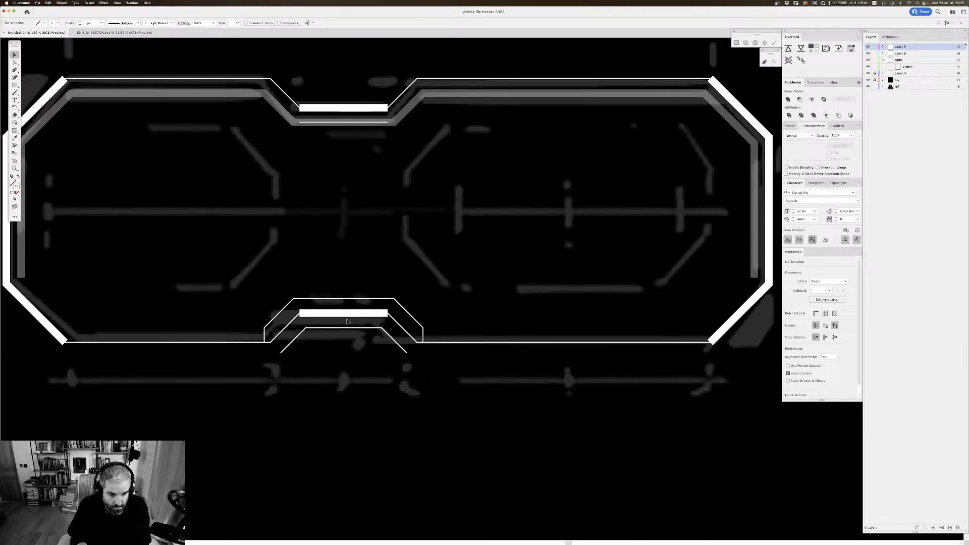
left_click_drag(346, 315, 346, 307)
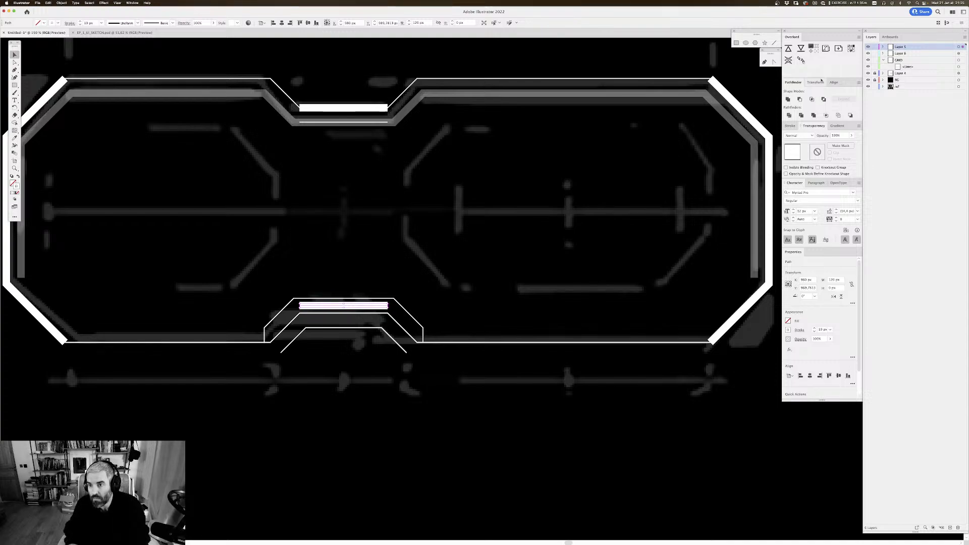
left_click(444, 230)
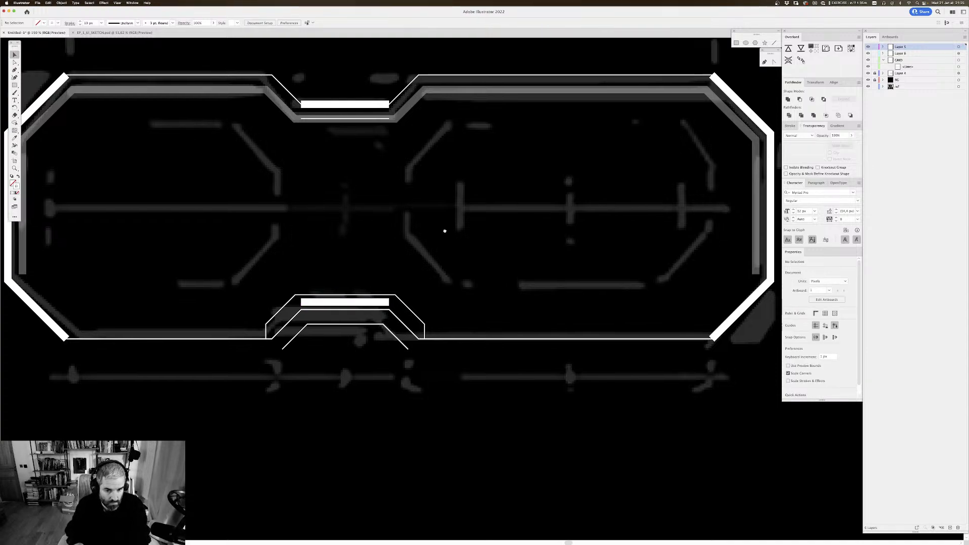
Step: Move the upper notch's thick bar below its short thin line and place a copy, shortened to about 40 px, in the notch opening
scroll(446, 227, "up", 1)
key("super+minus")
key("super+minus")
key("super+minus")
key("super+minus")
key("super+minus")
key("super+minus")
key("super+1")
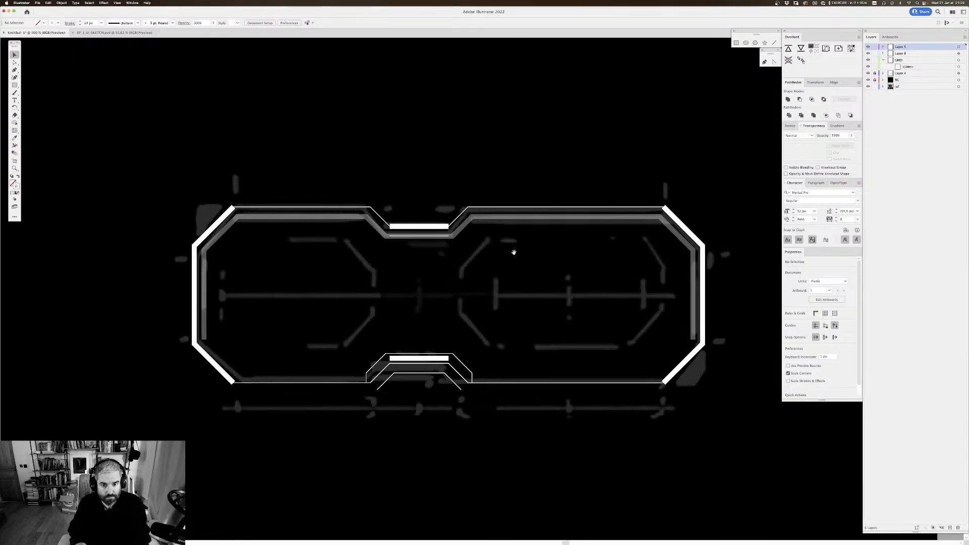
key("super+plus")
scroll(533, 222, "down", 1)
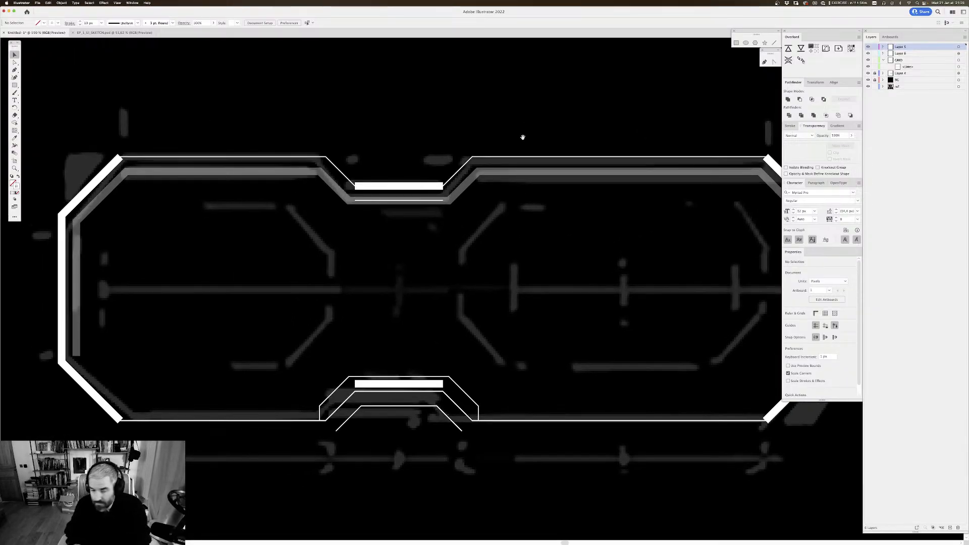
left_click_drag(386, 180, 405, 155)
left_click(436, 119)
key("a")
left_click(419, 127)
key("v")
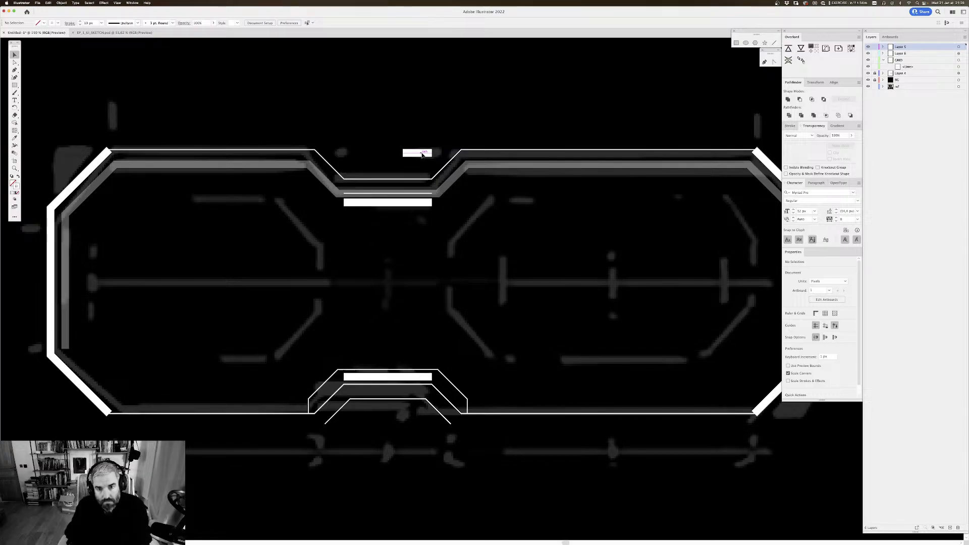
Step: Duplicate the short bar to the left side of the upper notch opening, expand it, and turn its fill into an outline
mouse_move(421, 156)
left_mouse_down()
mouse_move(472, 166)
mouse_move(405, 165)
left_mouse_up()
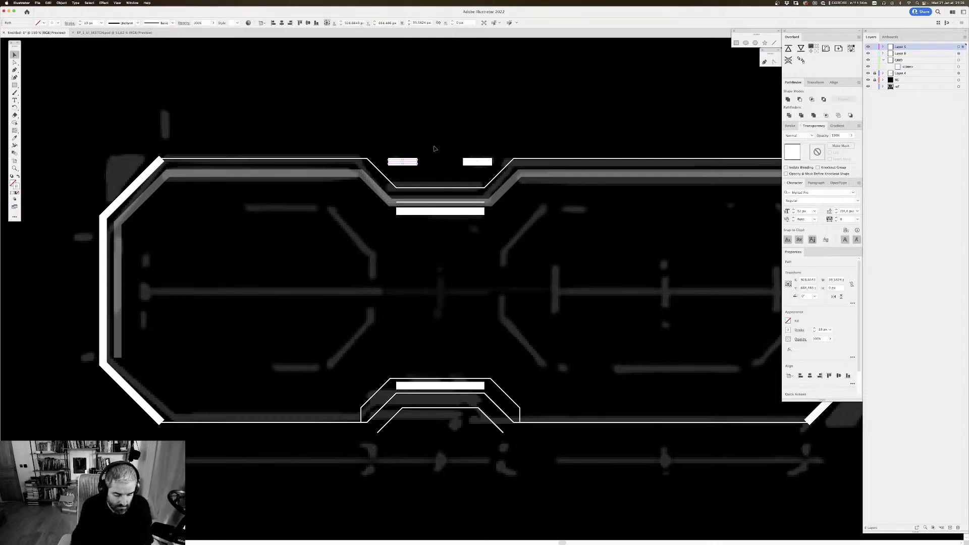
key("super+shift+e")
key("Return")
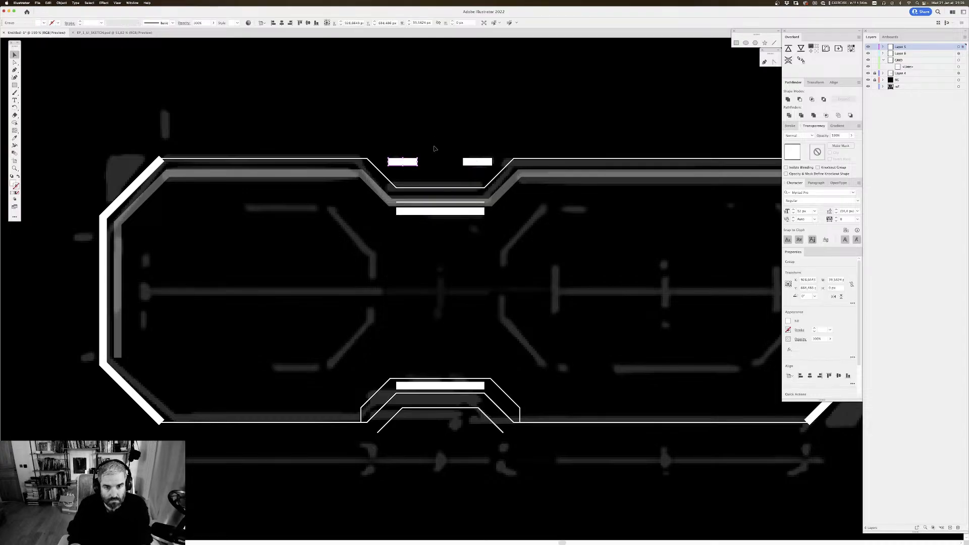
key("shift+x")
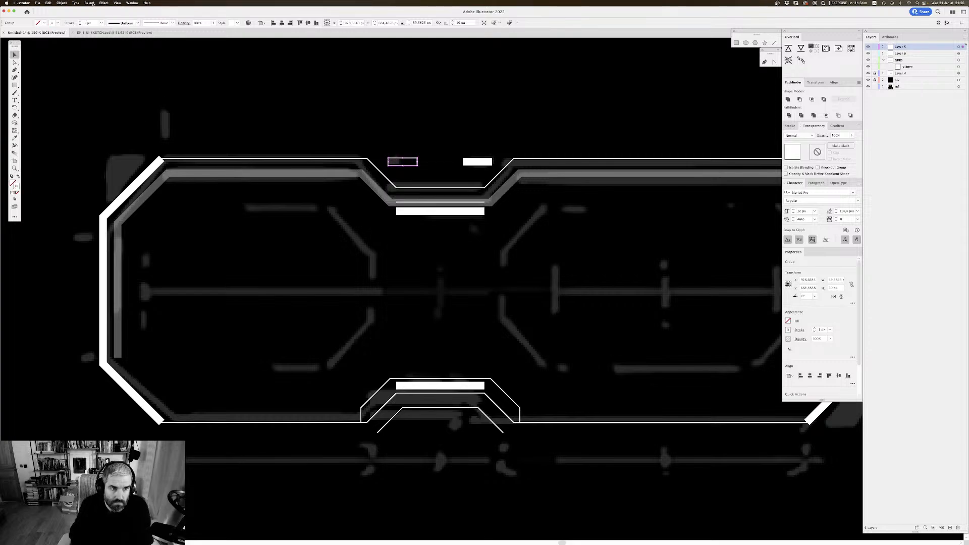
Step: Shorten the outlined rectangle from its right side to about 18 px wide
key("a")
left_click_drag(428, 151, 411, 169)
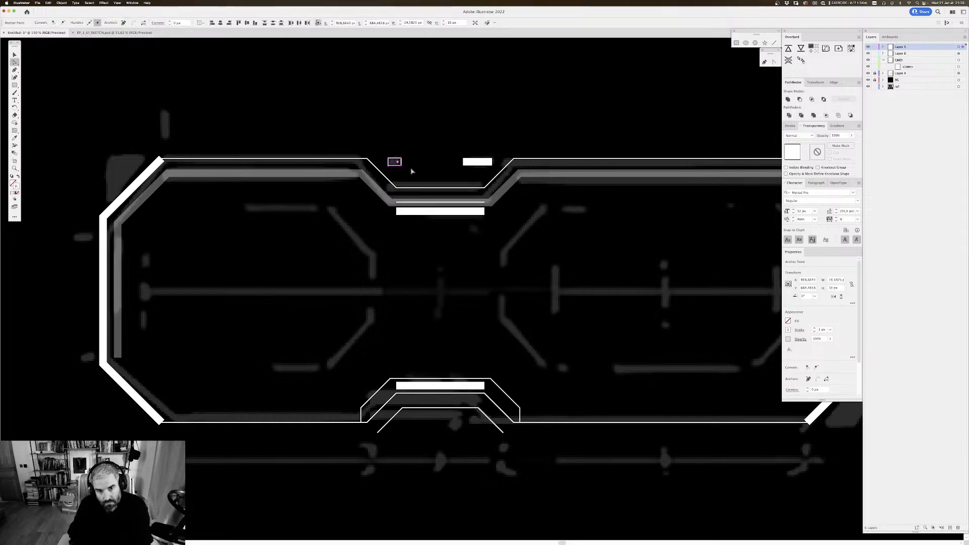
key("v")
left_click(420, 163)
left_click_drag(423, 147, 430, 117)
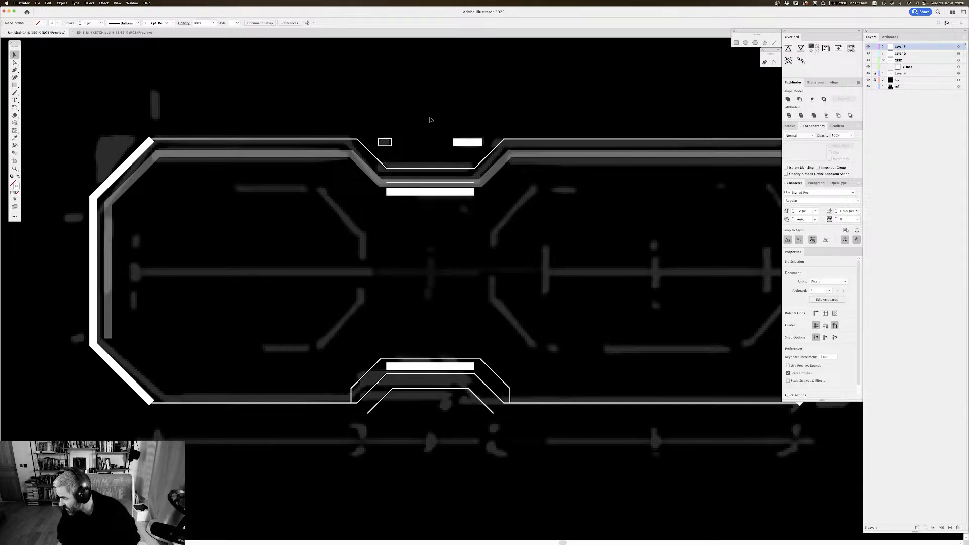
Step: Try the small outlined rectangle slightly further right inside the upper notch opening
left_click_drag(472, 112, 447, 115)
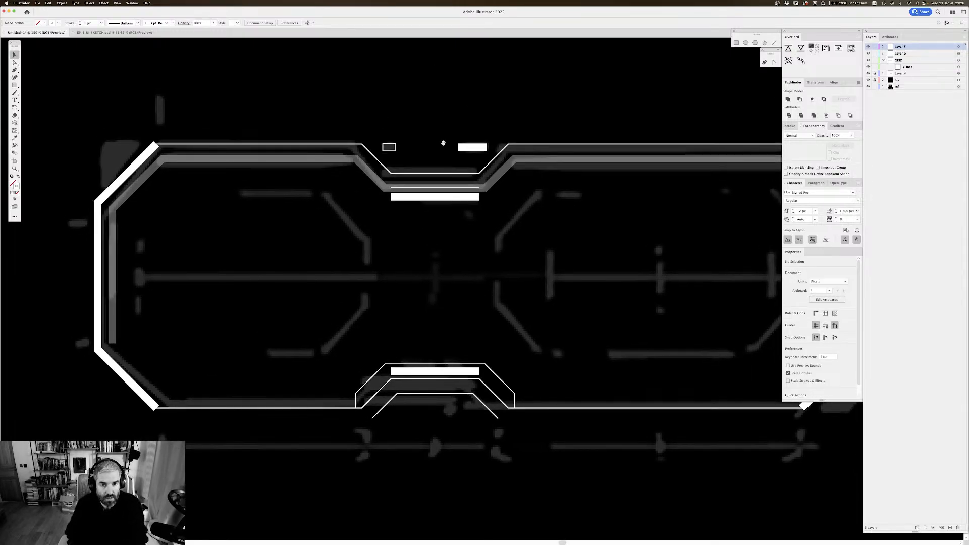
left_click(398, 147)
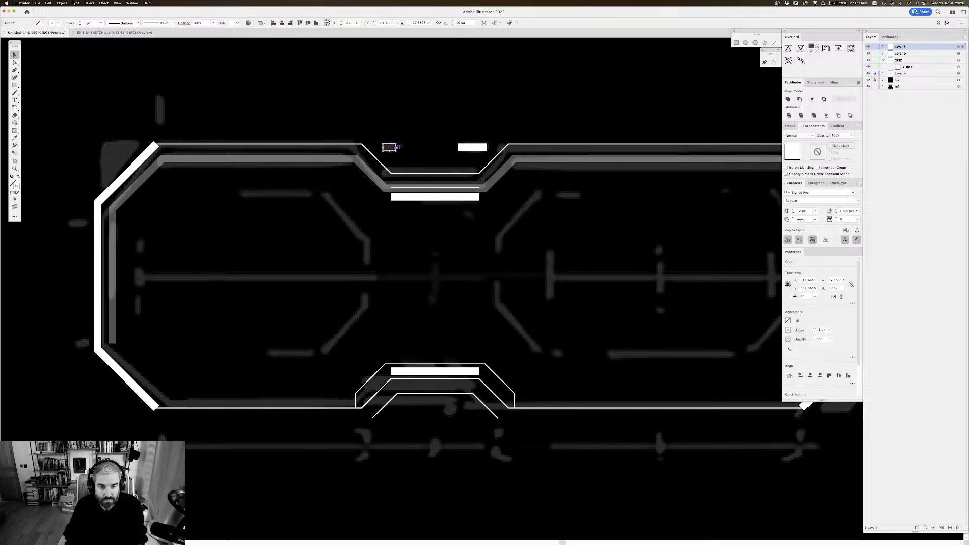
key("shift+Right")
key("shift+Right")
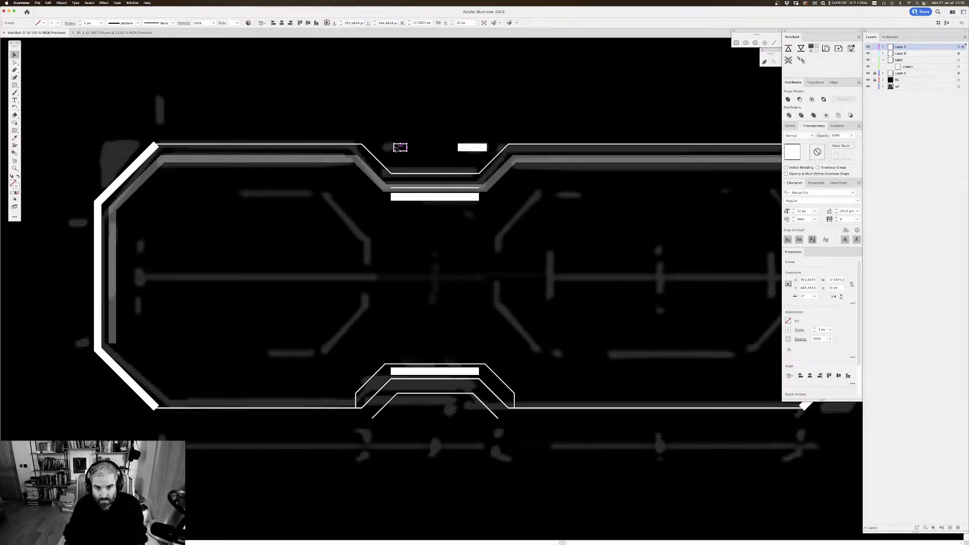
key("shift+Left")
key("shift+Left")
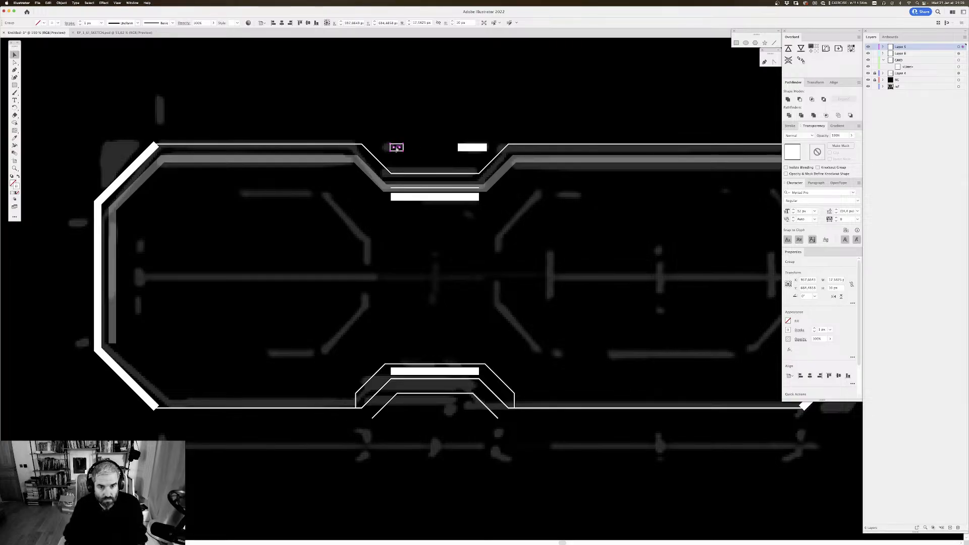
left_click(496, 132)
Step: Examine the whole drawing on the artboard beside the reference images
scroll(509, 102, "down", 1)
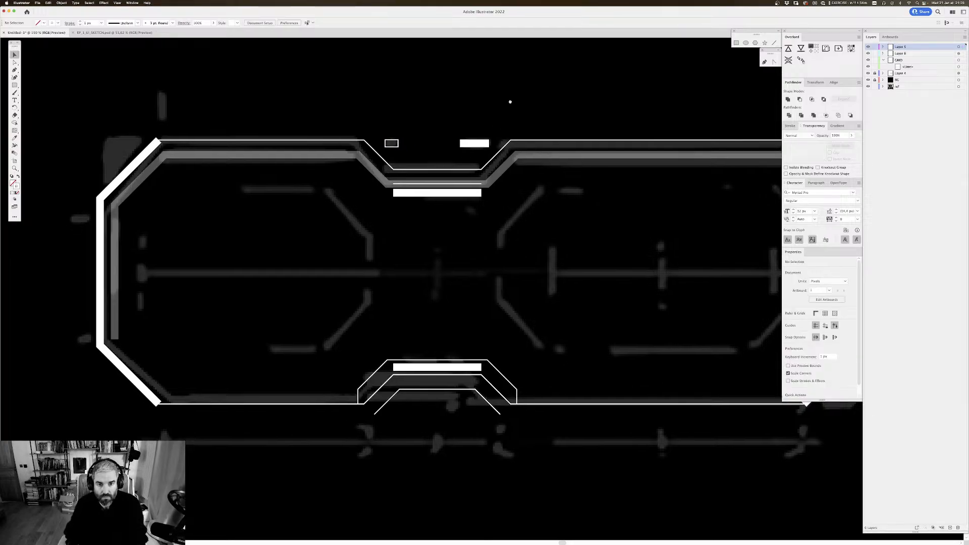
scroll(507, 100, "up", 1)
key("super+minus")
key("super+minus")
key("super+minus")
key("super+minus")
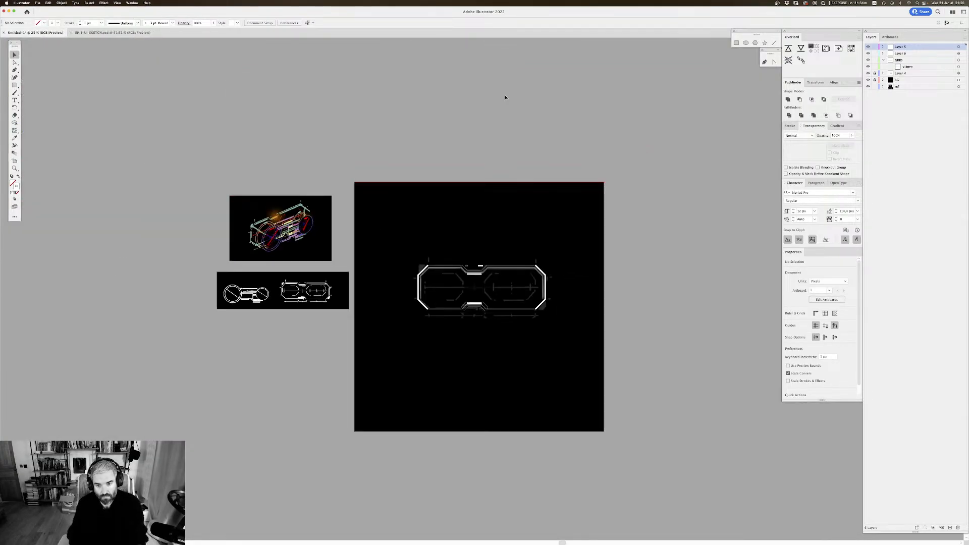
key("super+plus")
key("super+plus")
key("super+plus")
key("super+plus")
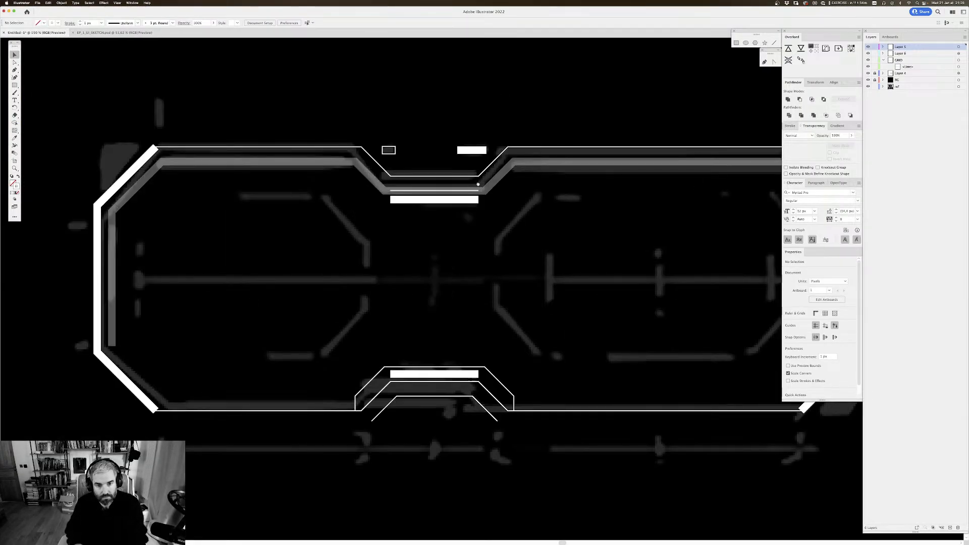
Step: Copy the 120 px thick bar up into the upper notch opening, set its stroke to 15 px, and expand it into a filled shape
left_click_drag(373, 253, 375, 206)
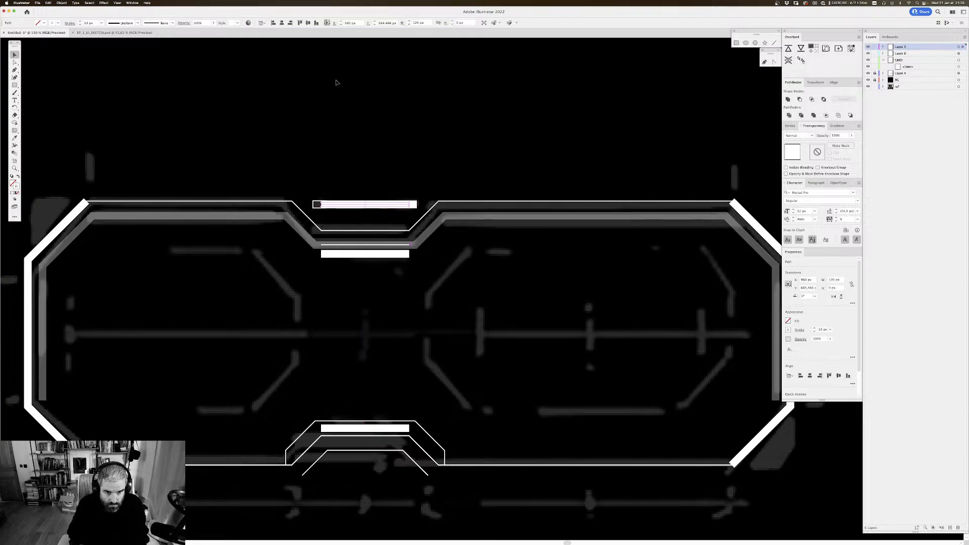
left_click(95, 23)
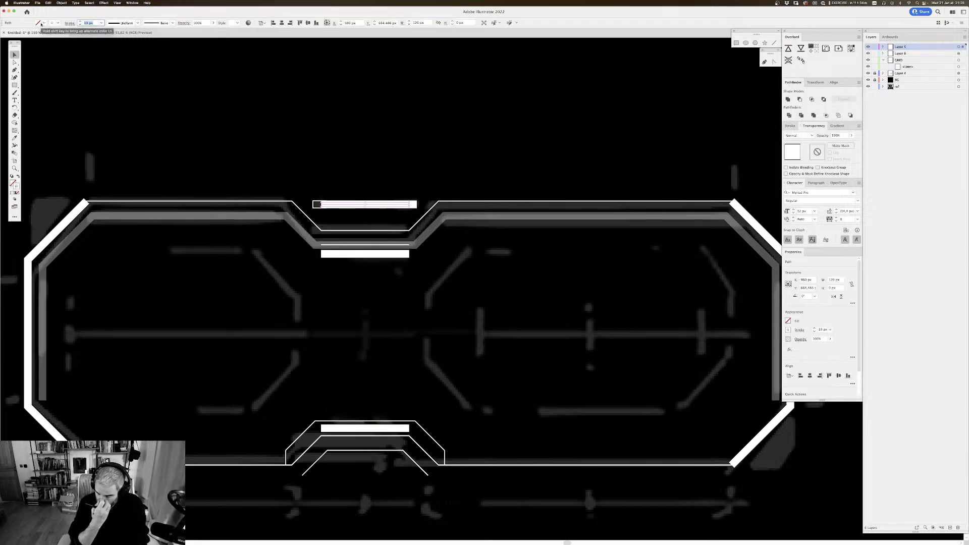
key("Return")
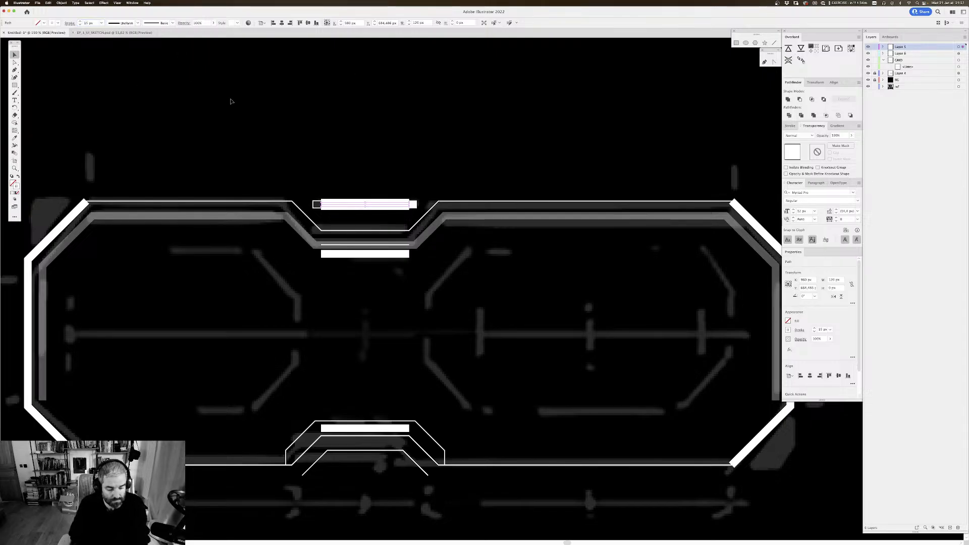
key("super+shift+e")
key("Return")
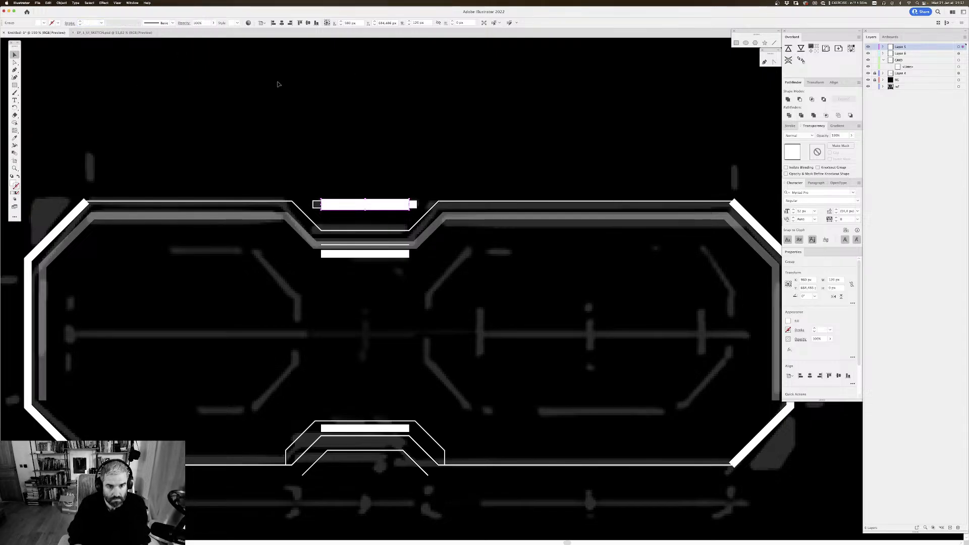
Step: Dim the expanded bar in the upper notch opening to 20% opacity and deselect it
left_click(836, 135)
type("20")
key("Return")
left_click(456, 143)
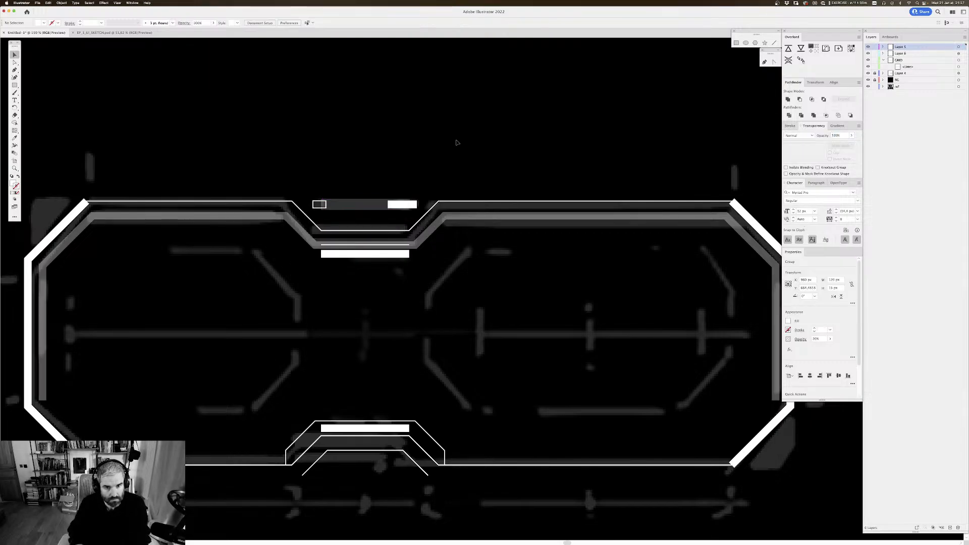
Step: Cut the outlined box and short white bar from the upper notch opening and paste them in front of the dimmed bar
left_click_drag(456, 82, 467, 86)
key("super+plus")
left_click_drag(475, 147, 503, 150)
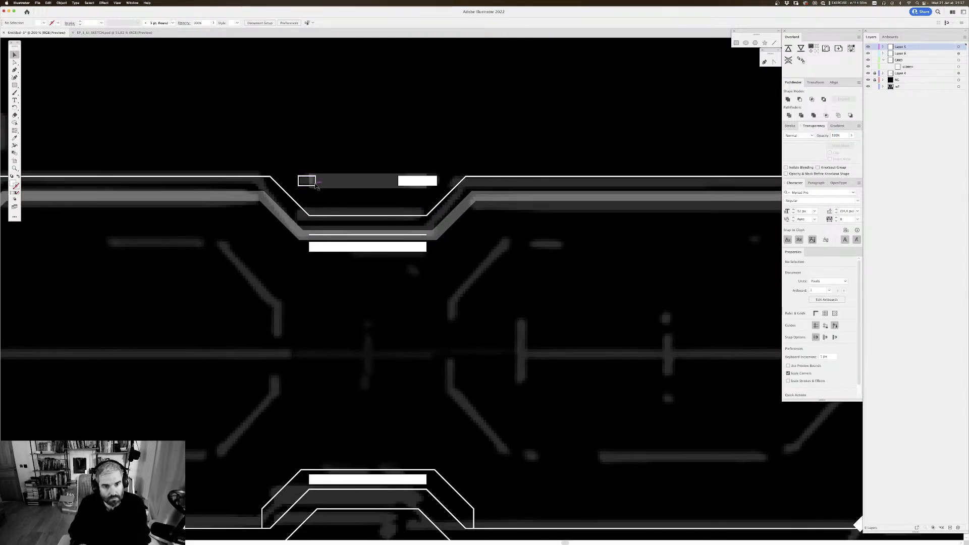
key("super+y")
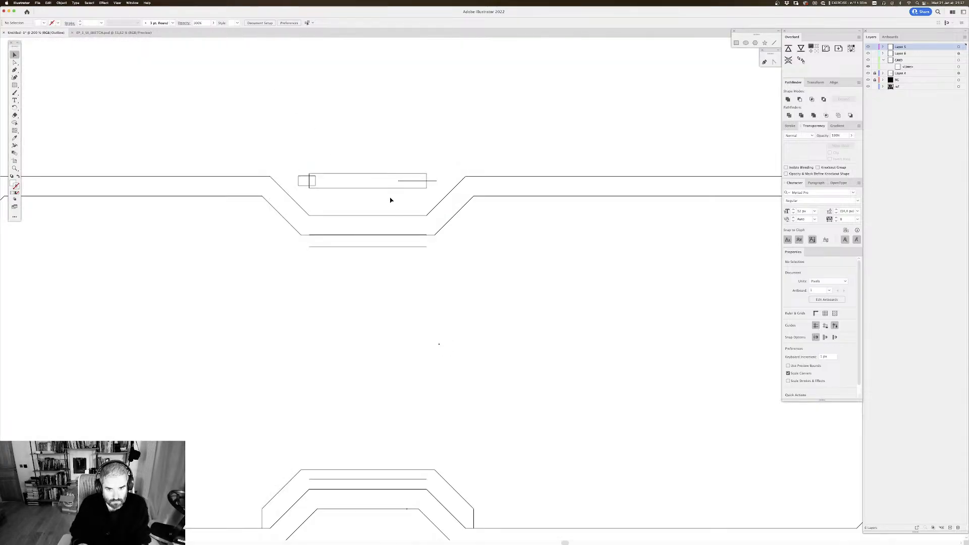
left_click(403, 183)
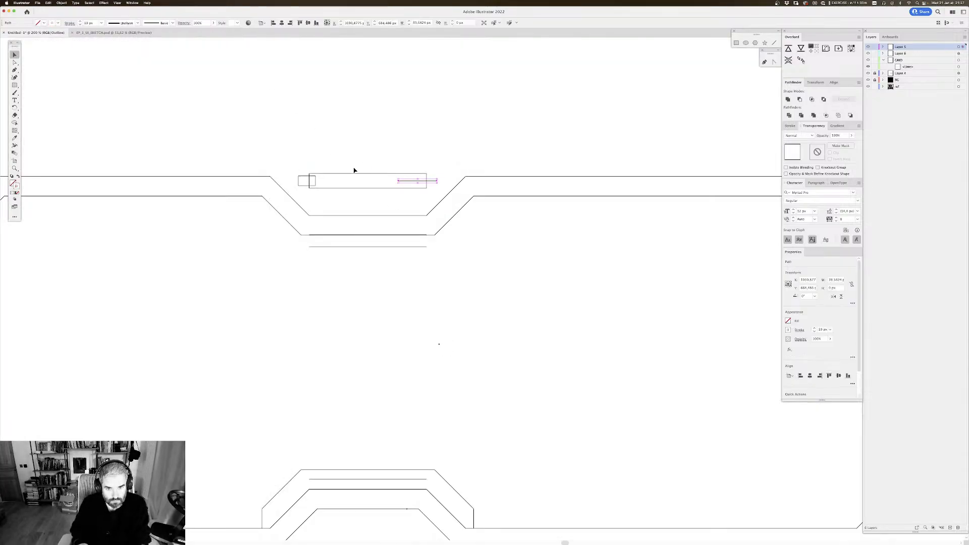
left_click(299, 185, "shift")
key("Delete")
key("super+y")
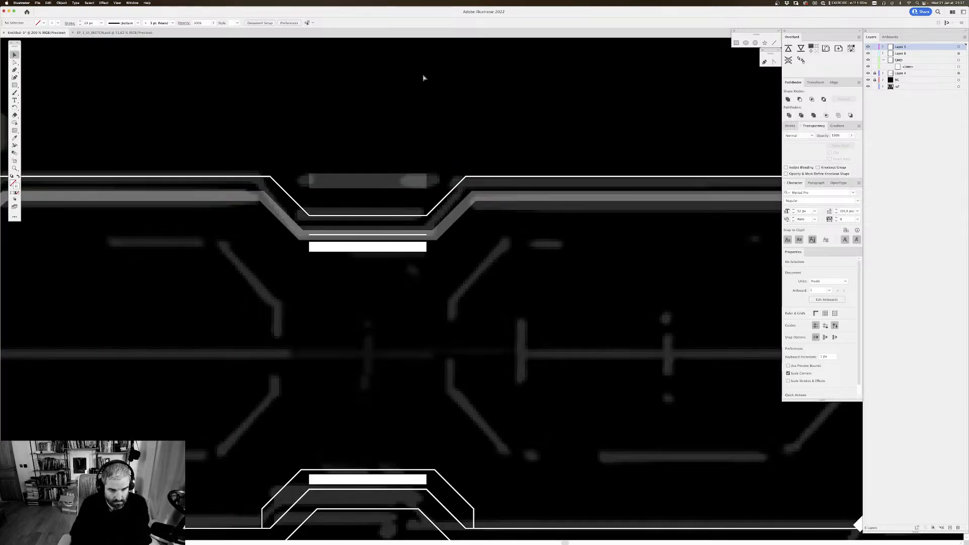
key("super+v")
key("super+z")
key("super+f")
scroll(428, 139, "down", 1)
left_click(419, 116)
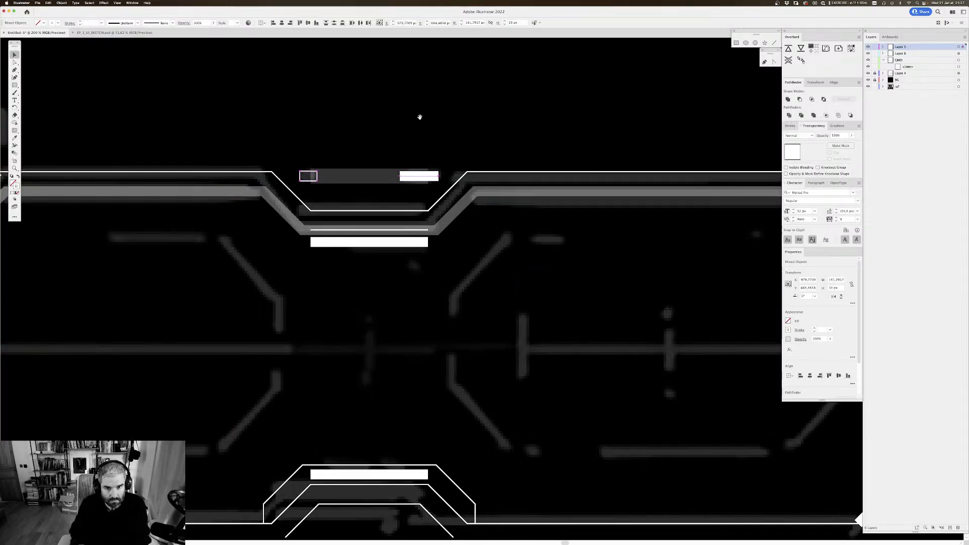
Step: Widen the dimmed bar at both ends to about 147 px so it frames the outlined box and short white bar
scroll(411, 128, "up", 1)
scroll(403, 136, "left", 1)
left_click(358, 185)
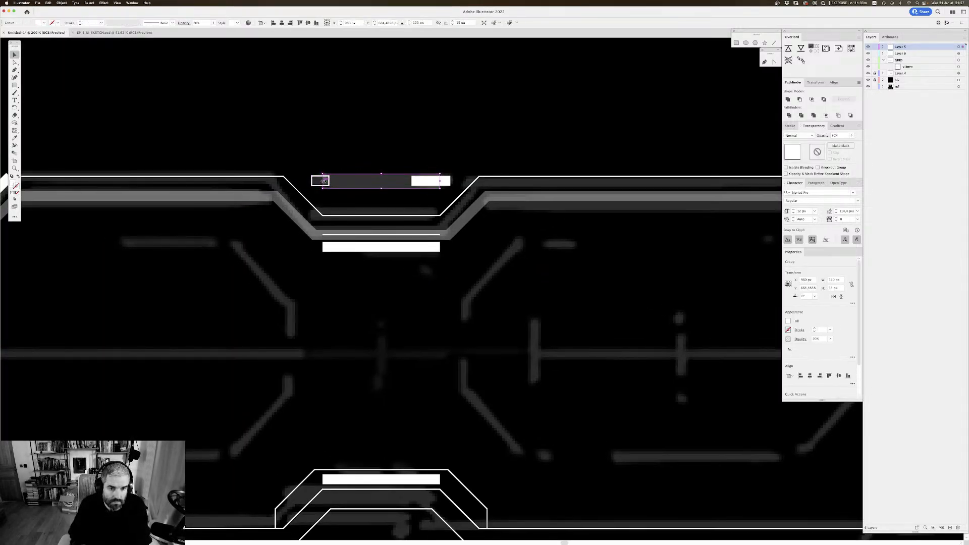
left_click_drag(324, 180, 309, 180)
left_click_drag(441, 181, 452, 181)
left_click(482, 152)
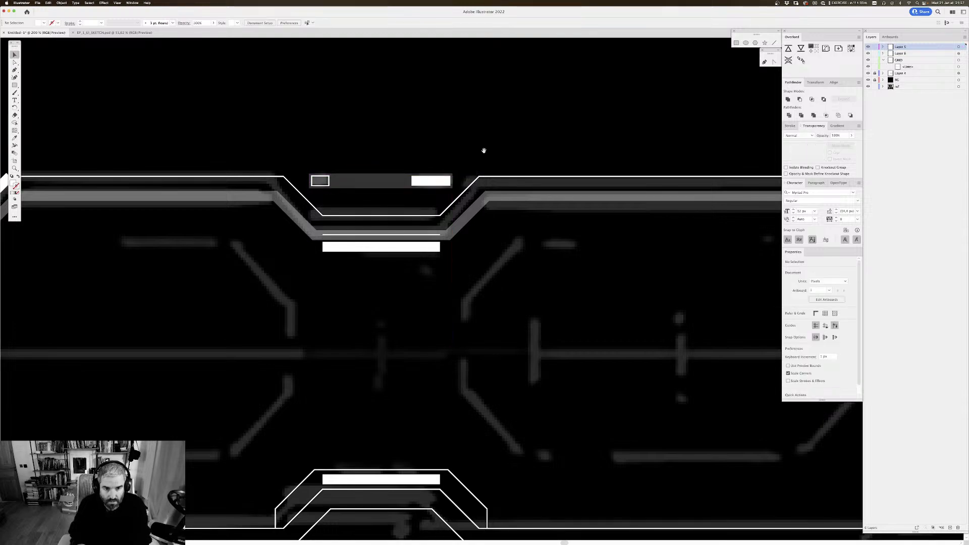
left_click_drag(485, 150, 506, 153)
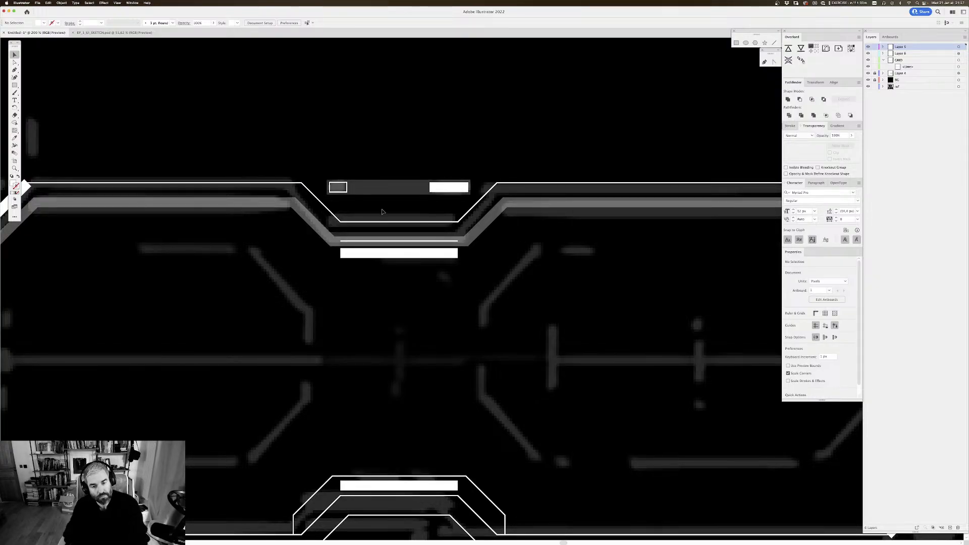
Step: Examine the widened notch bar against the whole artboard and the reference images
key("super+minus")
key("super+minus")
key("super+minus")
key("super+minus")
key("super+minus")
key("super+minus")
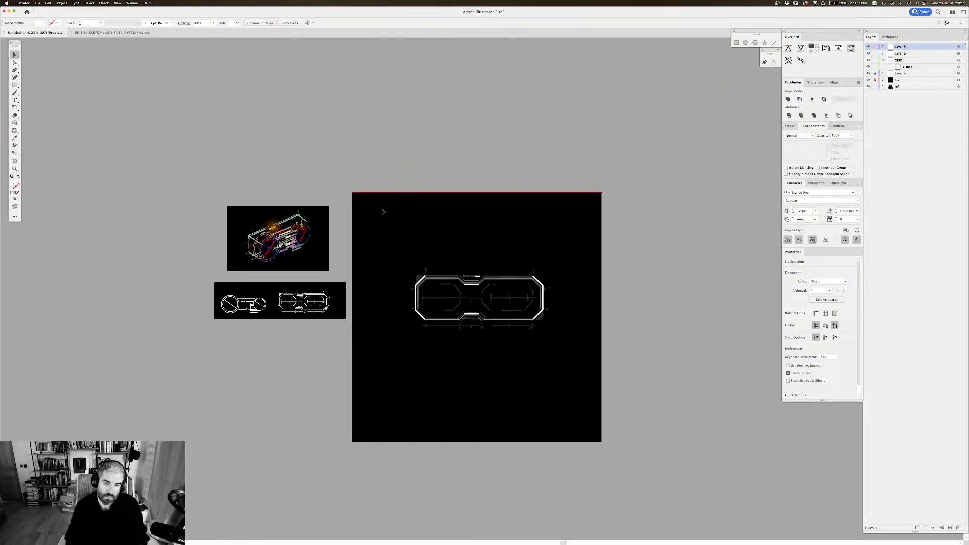
key("super+plus")
key("super+plus")
key("super+plus")
key("super+plus")
left_click_drag(430, 136, 474, 143)
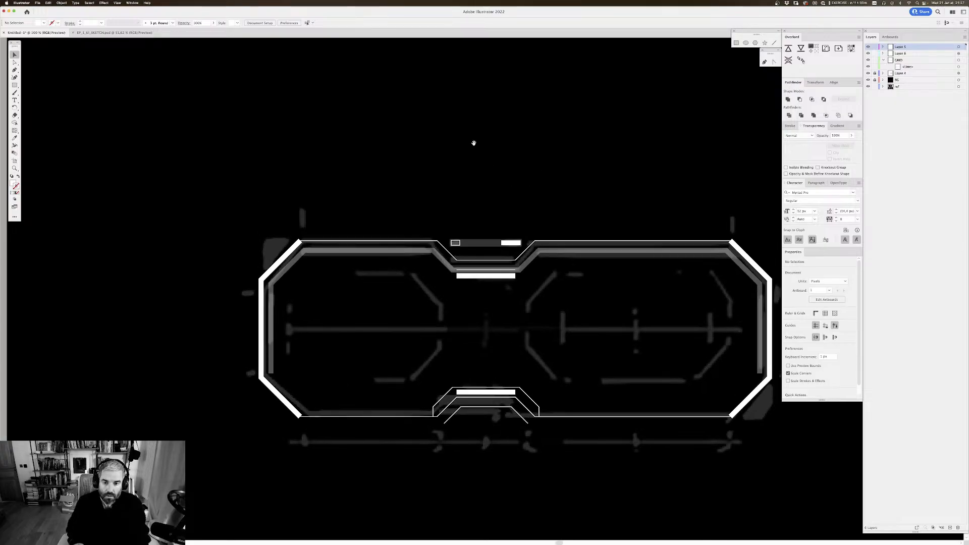
Step: Move the dimmed bar, outlined box and white bar beneath the frame's upper-left edge, enlarging and spreading them to about 255 px wide
left_click_drag(513, 231, 456, 252)
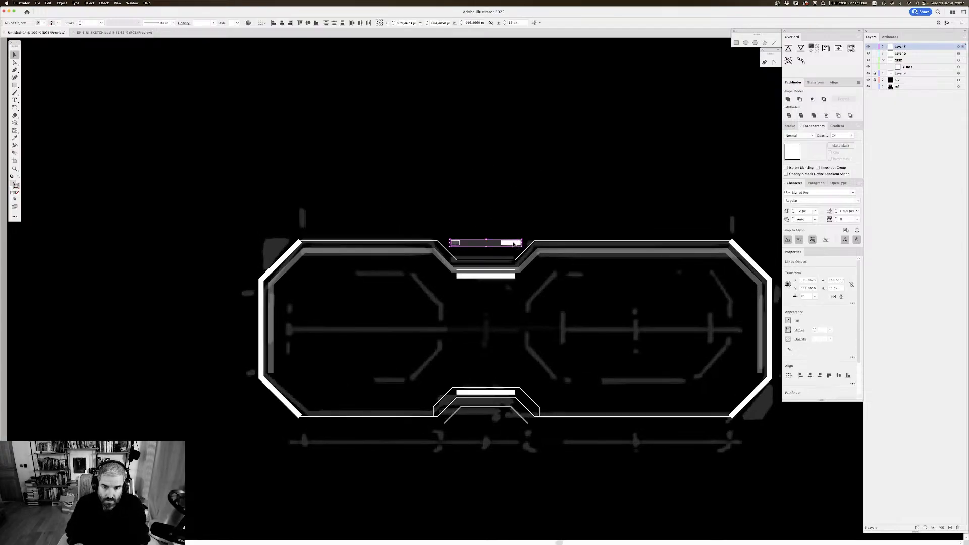
left_click_drag(517, 243, 432, 259)
left_click(403, 273)
scroll(388, 279, "down", 2)
scroll(387, 277, "up", 1)
key("super+plus")
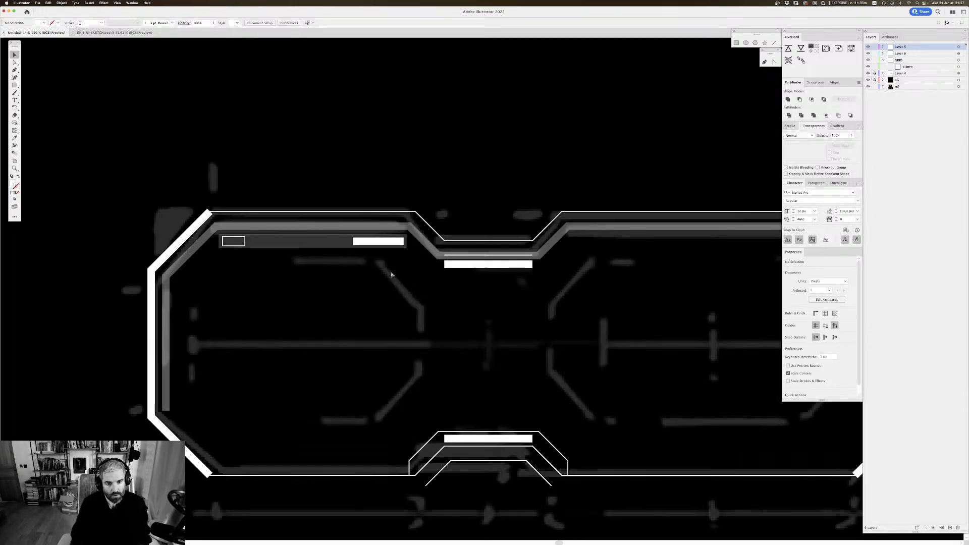
key("super+plus")
left_click_drag(342, 146, 387, 142)
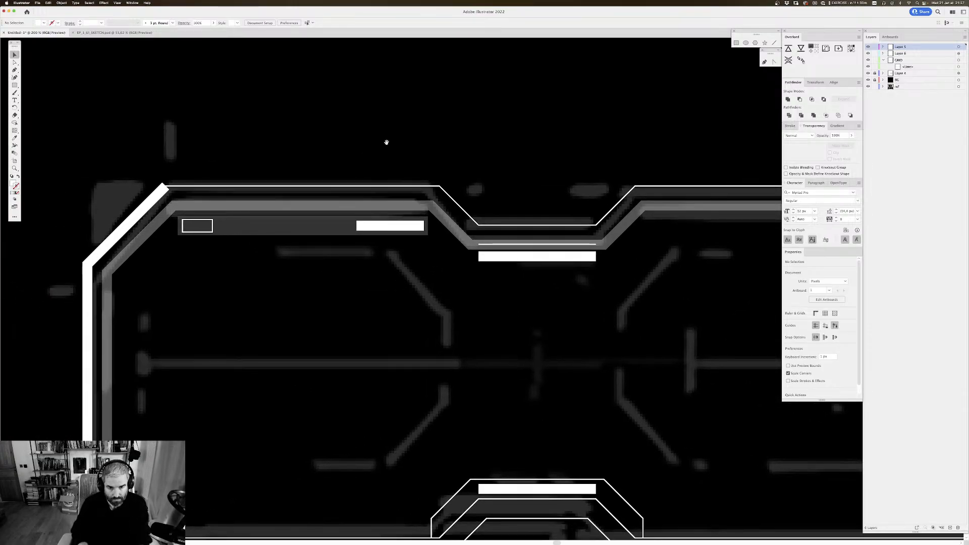
scroll(386, 142, "down", 3)
scroll(386, 142, "right", 4)
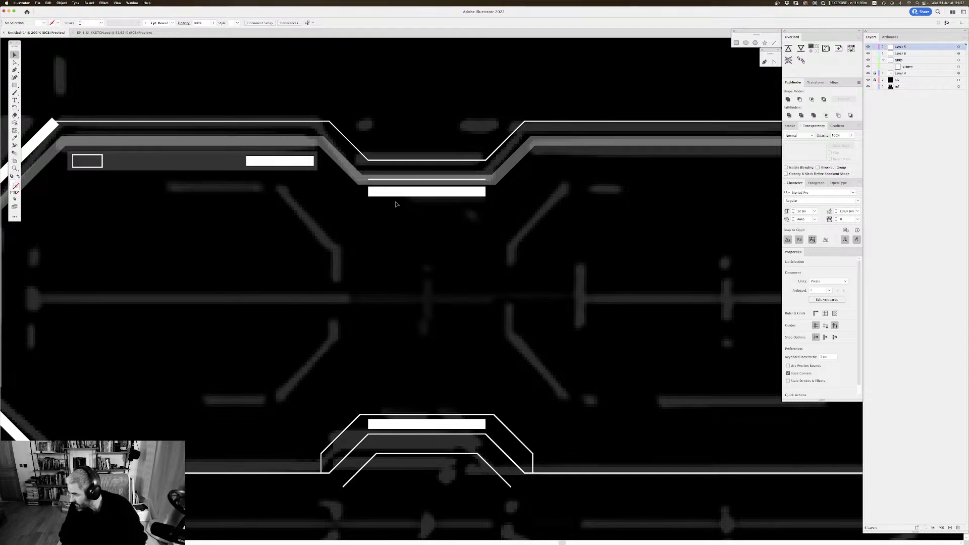
scroll(396, 204, "left", 4)
scroll(396, 204, "up", 1)
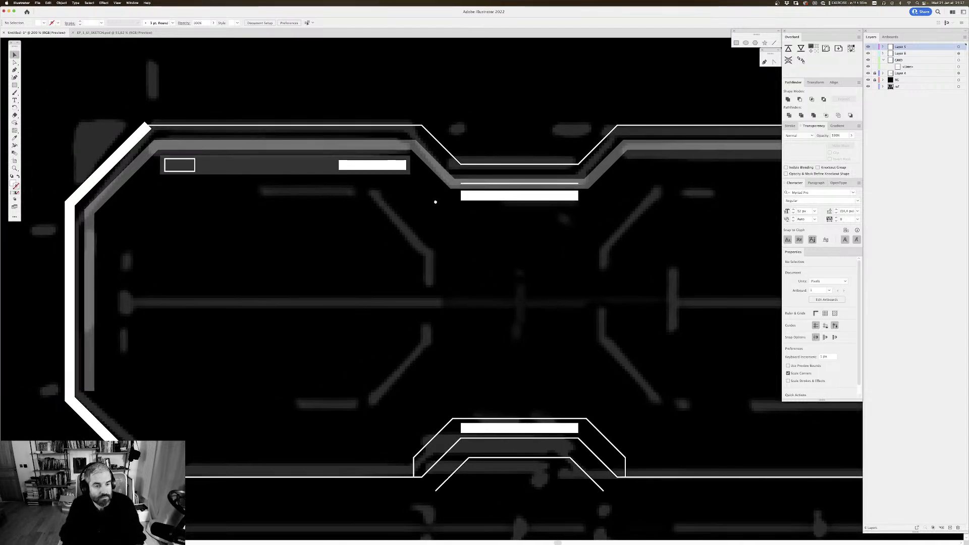
Step: Try copying the grouped dimmed strip, outlined box and white bar to beneath the frame's upper-right edge
left_click(205, 180)
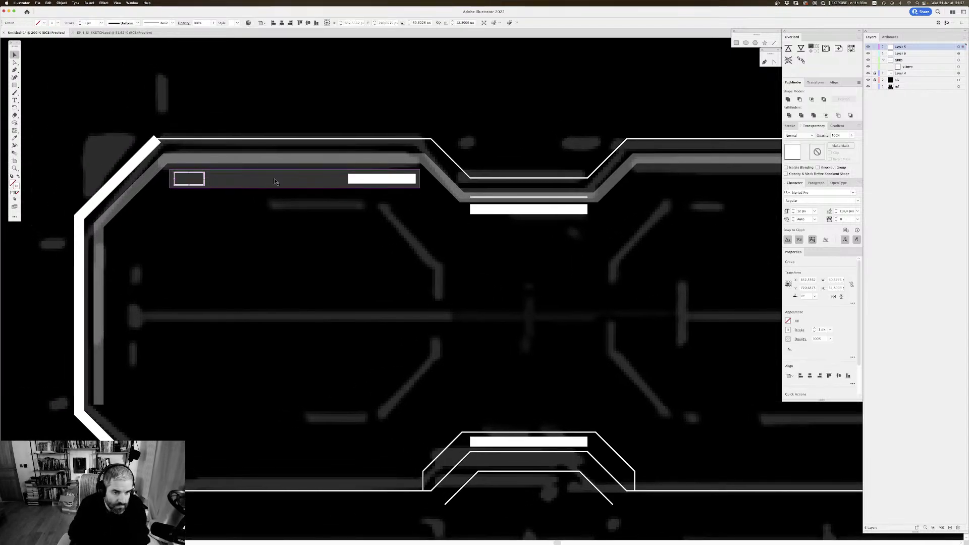
left_click_drag(394, 188, 174, 186)
key("super+minus")
scroll(378, 168, "right", 12)
scroll(378, 168, "down", 4)
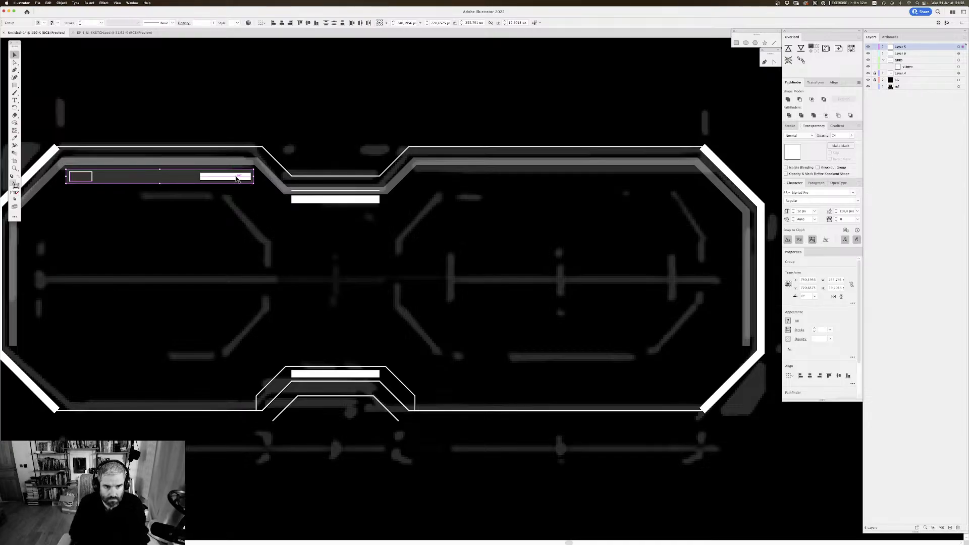
left_click_drag(235, 178, 659, 185)
key("super+z")
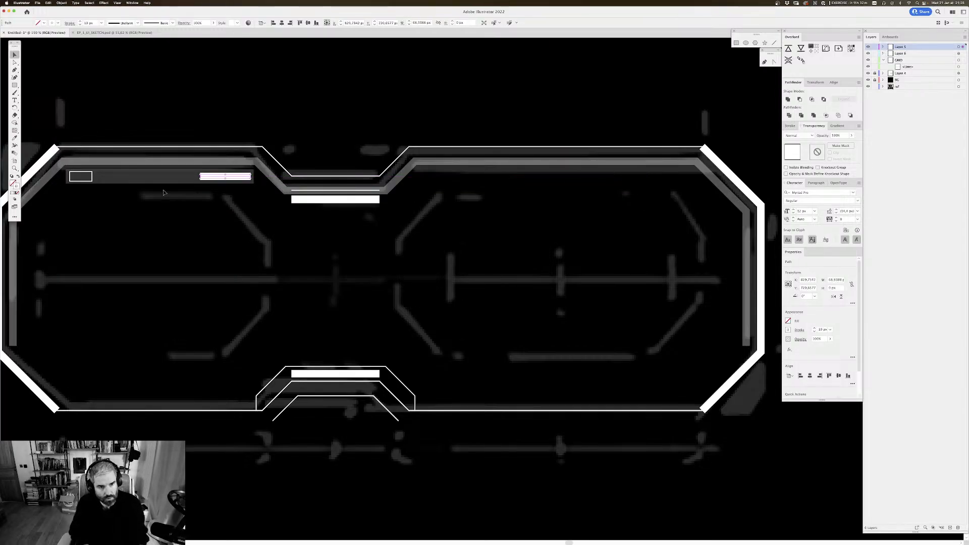
Step: Copy the ungrouped dimmed strip, outlined box and white bar horizontally to beneath the frame's upper-right edge
left_click(92, 179)
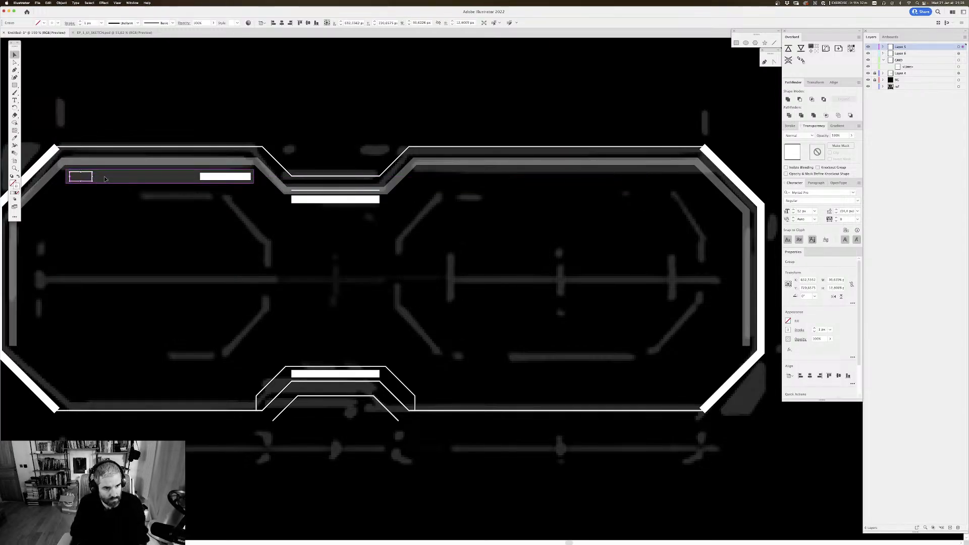
left_click(203, 178, "shift")
left_click_drag(246, 200, 77, 177)
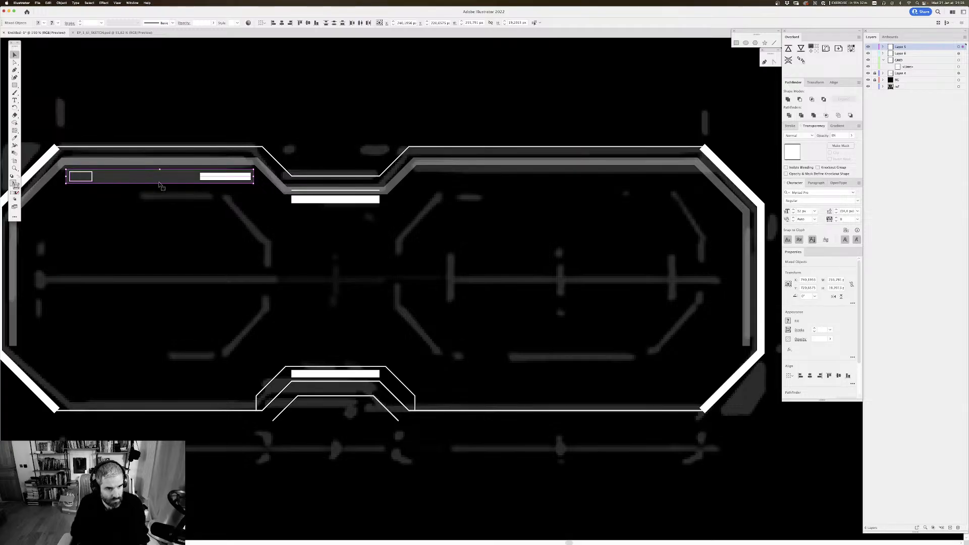
left_click_drag(221, 178, 659, 239)
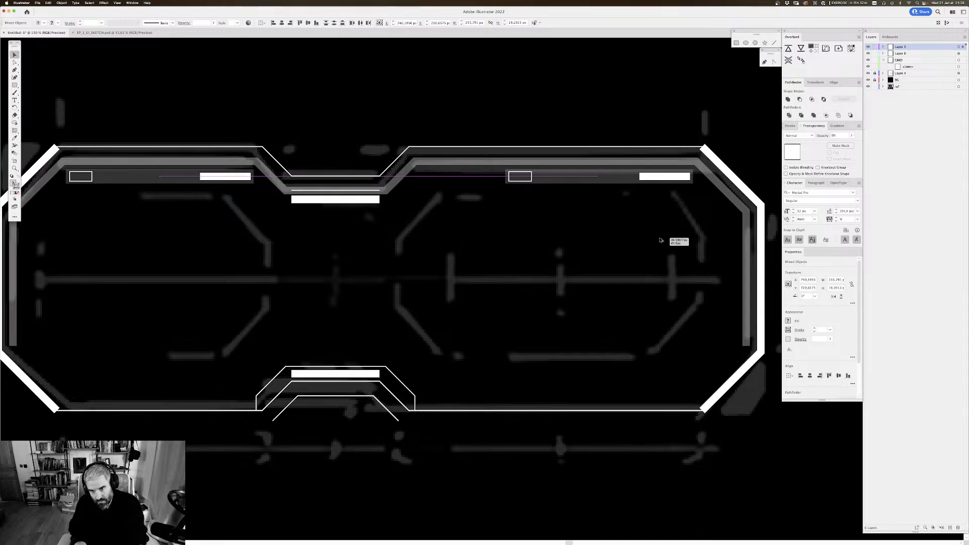
left_click_drag(659, 240, 610, 242)
left_click(615, 240)
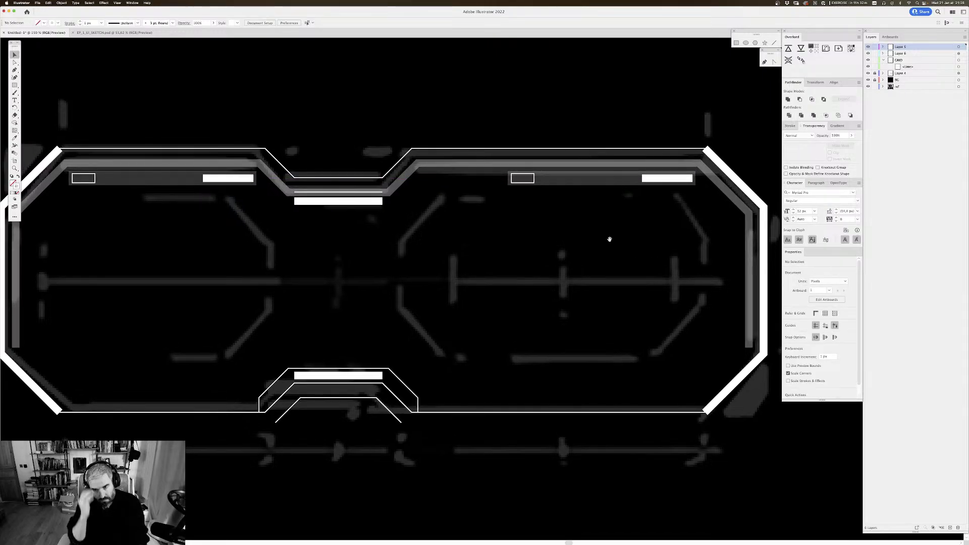
Step: Extend the right-hand dimmed strip toward the notch and add a second outlined box beside the first
mouse_move(536, 199)
left_mouse_down()
mouse_move(533, 188)
mouse_move(571, 227)
mouse_move(551, 210)
left_mouse_up()
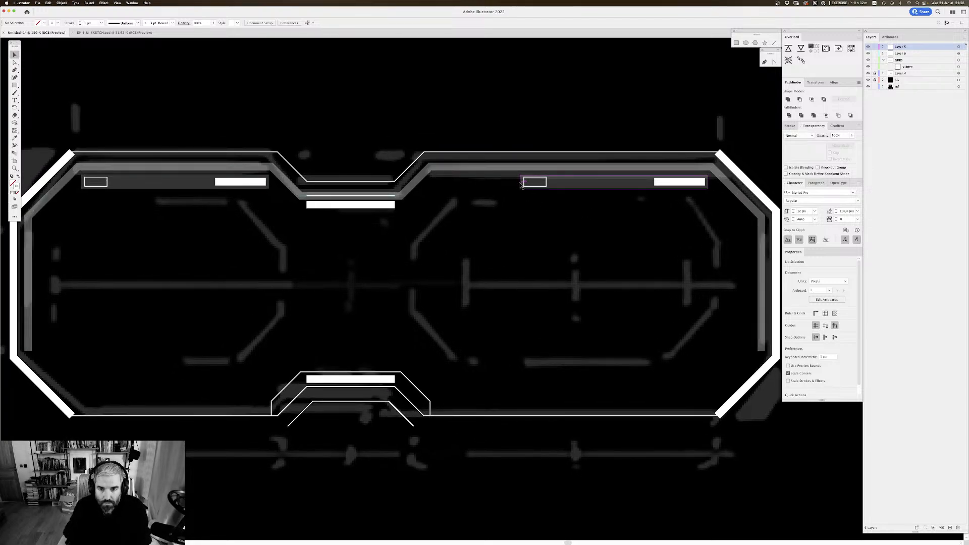
left_click(522, 183)
left_click_drag(520, 182, 497, 181)
key("super+shift+a")
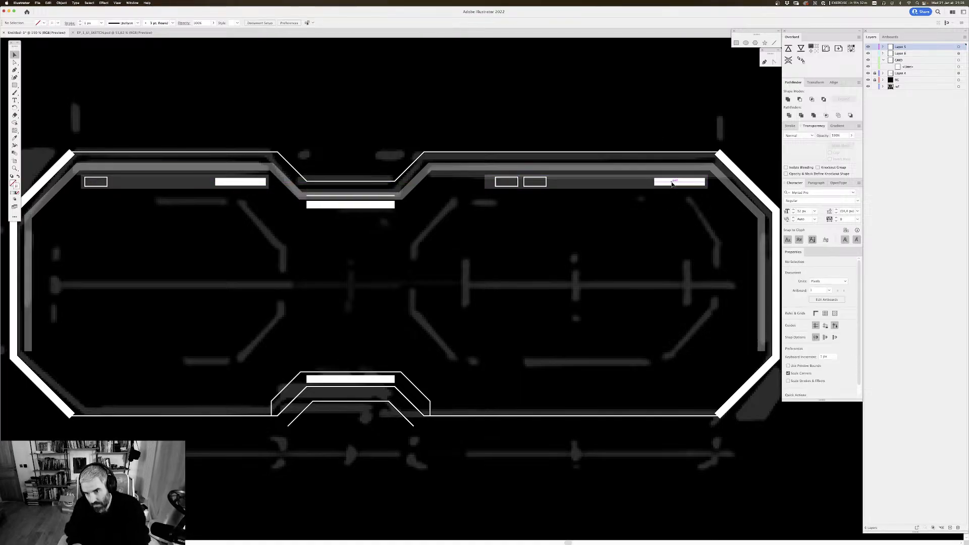
Step: Duplicate the white bar at the far end of the right-hand strip, placing the copy just left of the original
left_click(684, 182)
left_click_drag(685, 183, 628, 185)
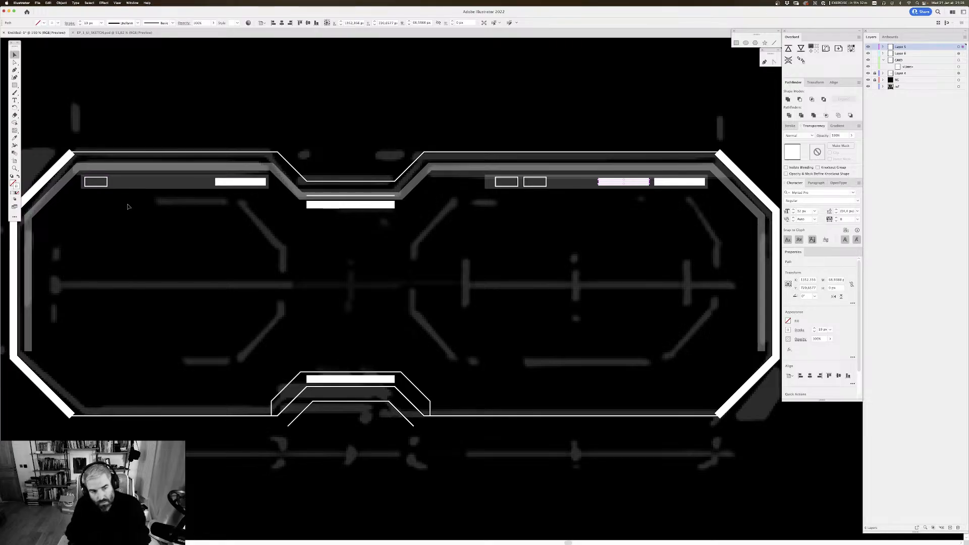
left_click(592, 256)
mouse_move(612, 240)
left_mouse_down()
mouse_move(571, 238)
mouse_move(605, 273)
mouse_move(611, 244)
left_mouse_up()
mouse_move(554, 214)
left_mouse_down()
mouse_move(553, 229)
mouse_move(543, 223)
left_mouse_up()
Step: Stretch the right-hand dimmed strip further toward the upper notch to about 373 px wide and deselect it
left_click(479, 200)
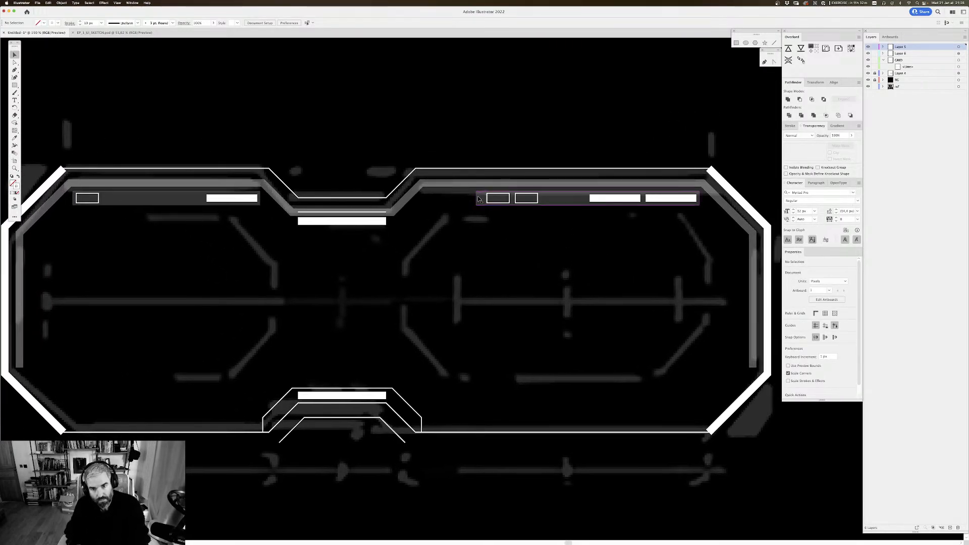
left_click_drag(477, 200, 428, 194)
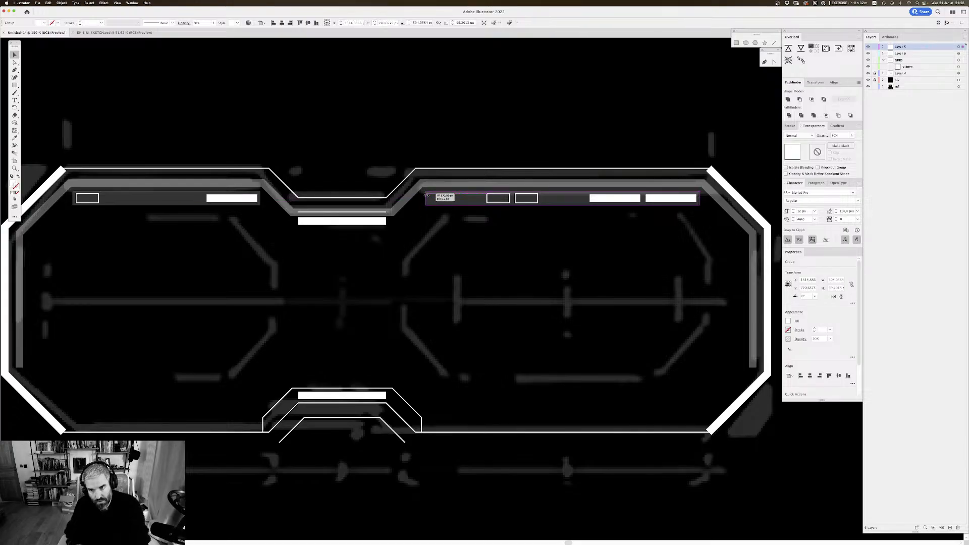
left_click_drag(426, 195, 426, 195)
key("super+minus")
key("super+minus")
key("super+minus")
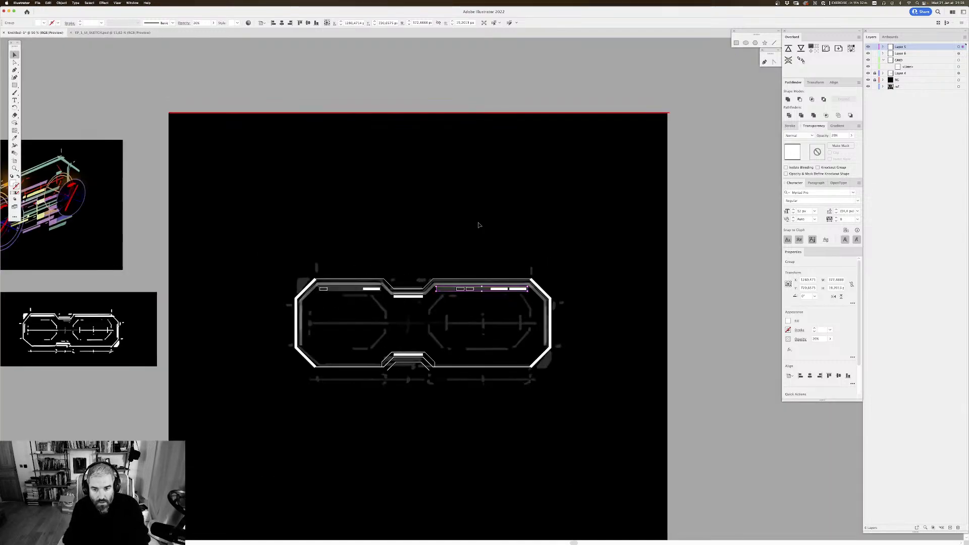
left_click(479, 225)
scroll(449, 88, "down", 2)
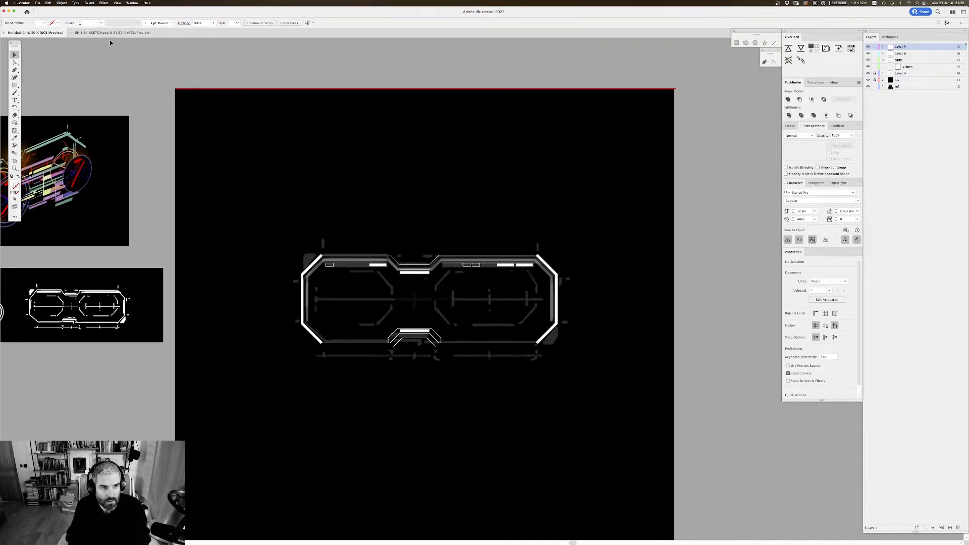
Step: Switch to Photoshop to examine the vehicle sketches and the reference image board, and return to the Illustrator drawing
key("super+Tab")
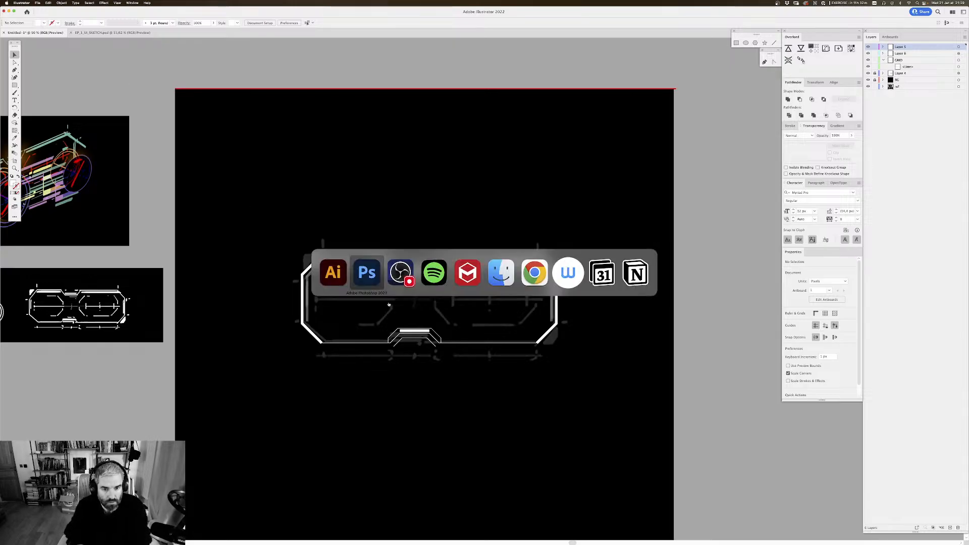
key("f")
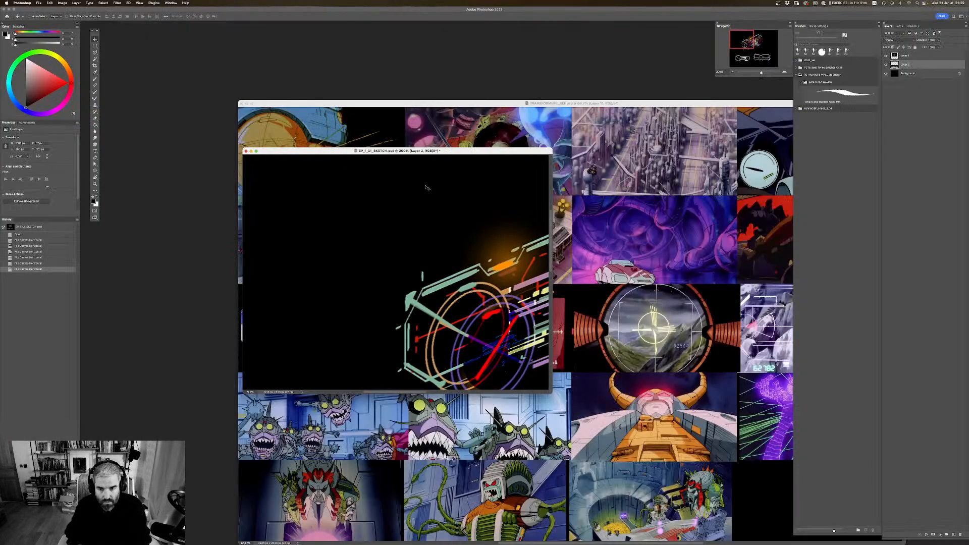
left_click(626, 167)
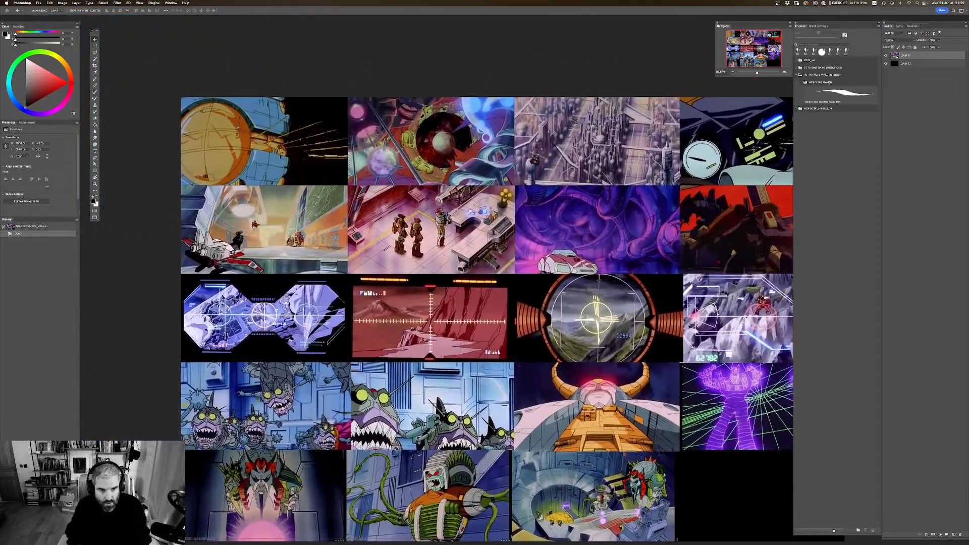
left_click_drag(352, 384, 215, 243)
left_click_drag(466, 150, 430, 278)
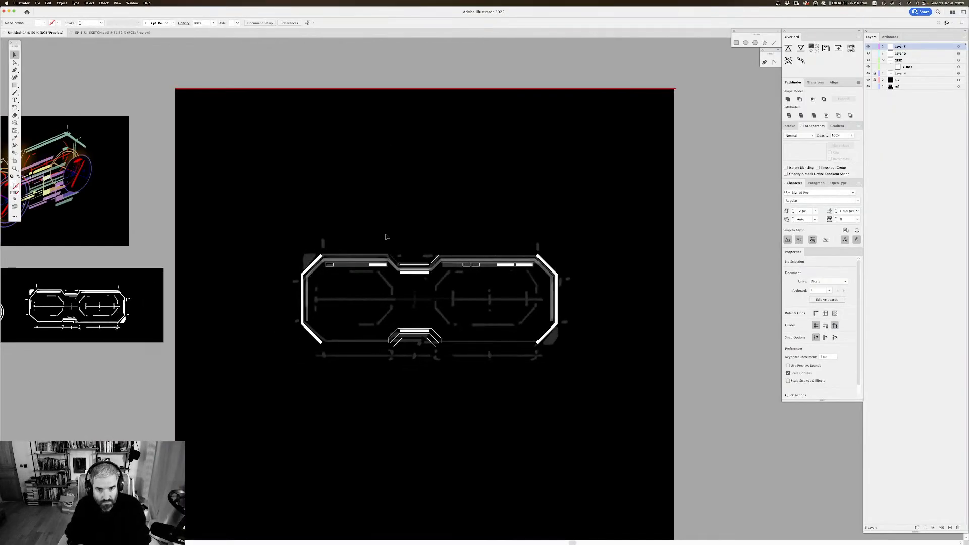
key("super+equal")
scroll(566, 128, "left", 3)
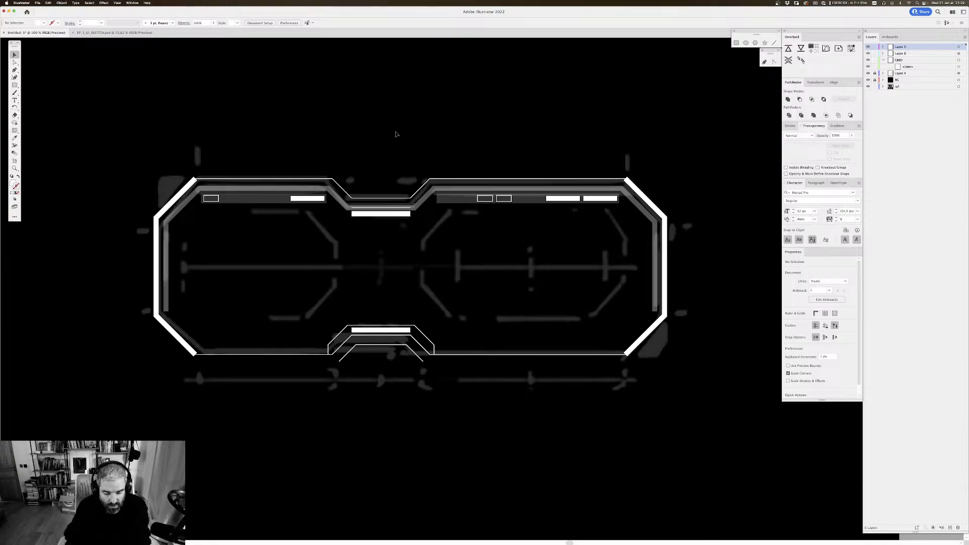
key("super+equal")
mouse_move(402, 158)
left_mouse_down()
mouse_move(449, 155)
mouse_move(411, 158)
left_mouse_up()
left_click_drag(461, 207, 435, 188)
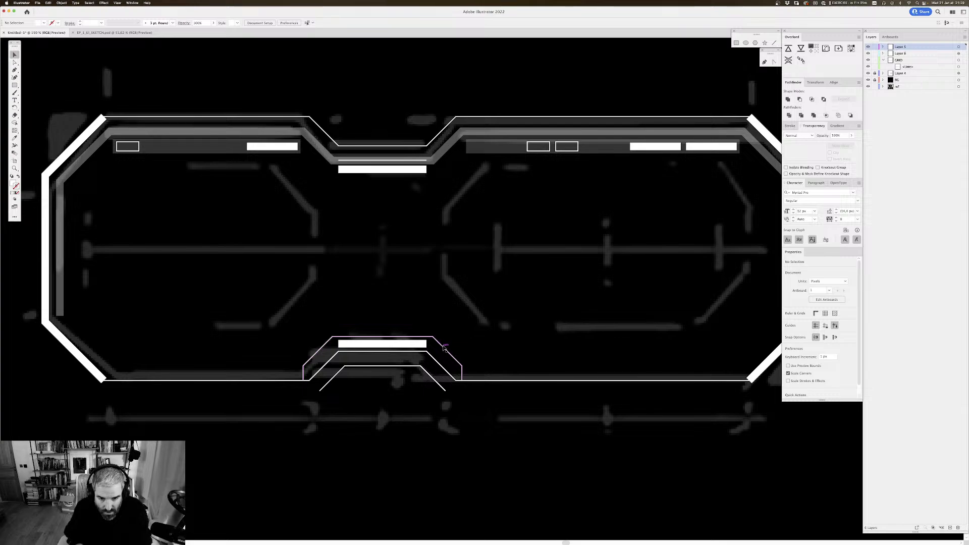
Step: Copy the lower notch's outer outline up to the middle of the frame and reflect it across the horizontal axis
left_click_drag(438, 341, 444, 227)
right_click(405, 232)
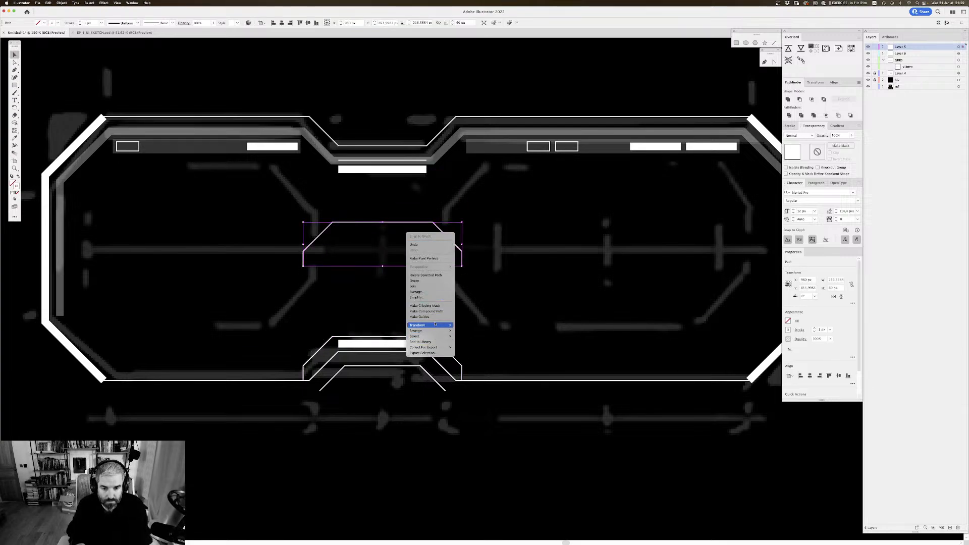
mouse_move(429, 325)
left_click(469, 345)
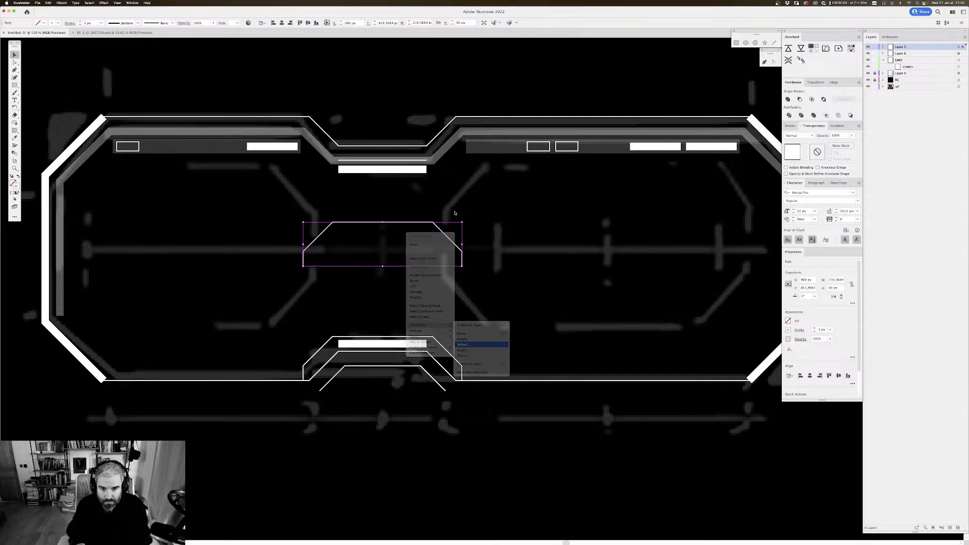
left_click(562, 167)
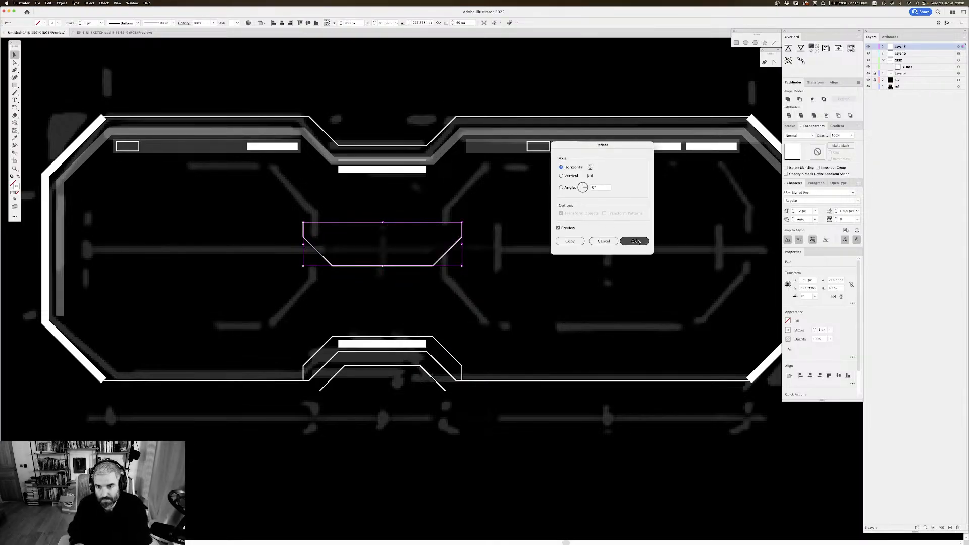
key("Return")
Step: Move the flipped outline up around the upper notch, nudge it upward into place and deselect it
left_click_drag(450, 250, 447, 170)
key("Up")
key("Up")
key("Up")
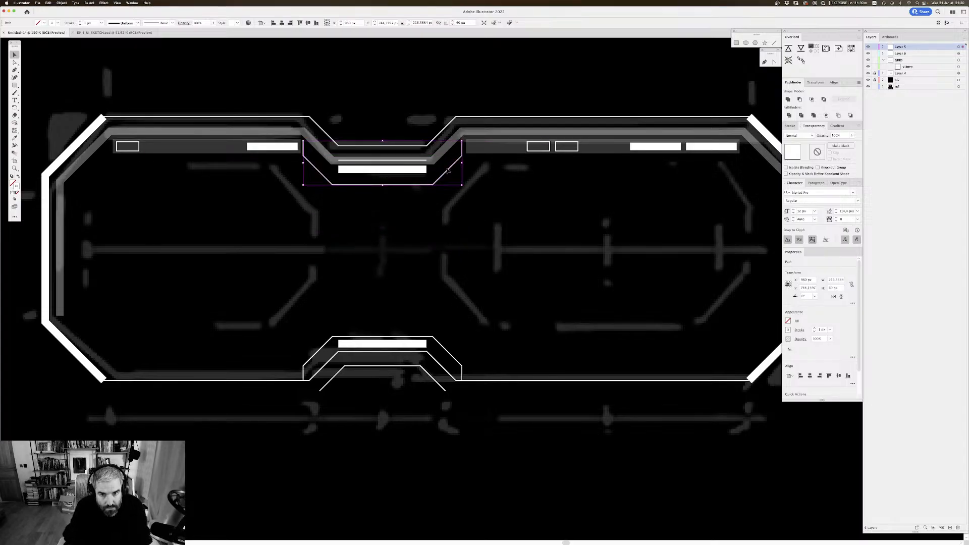
left_click(481, 74)
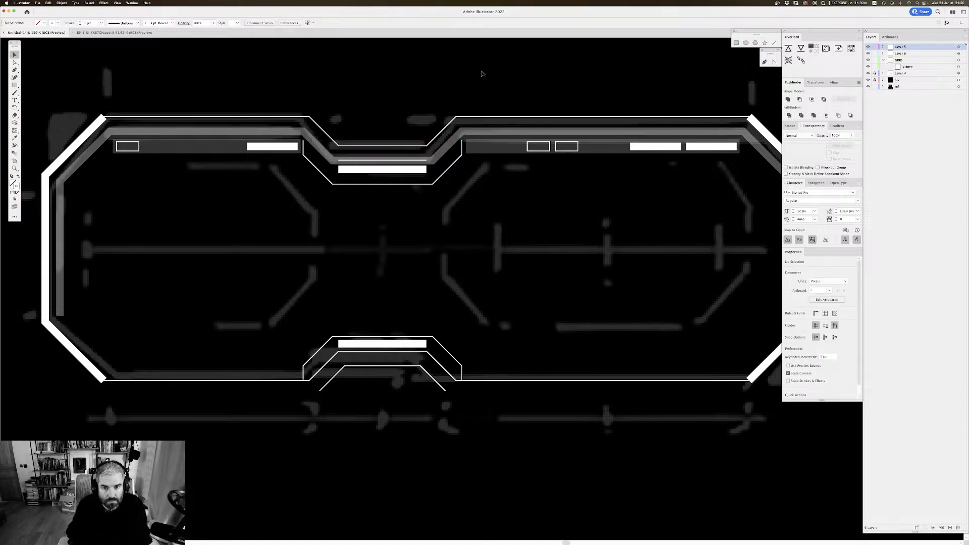
left_click(458, 158)
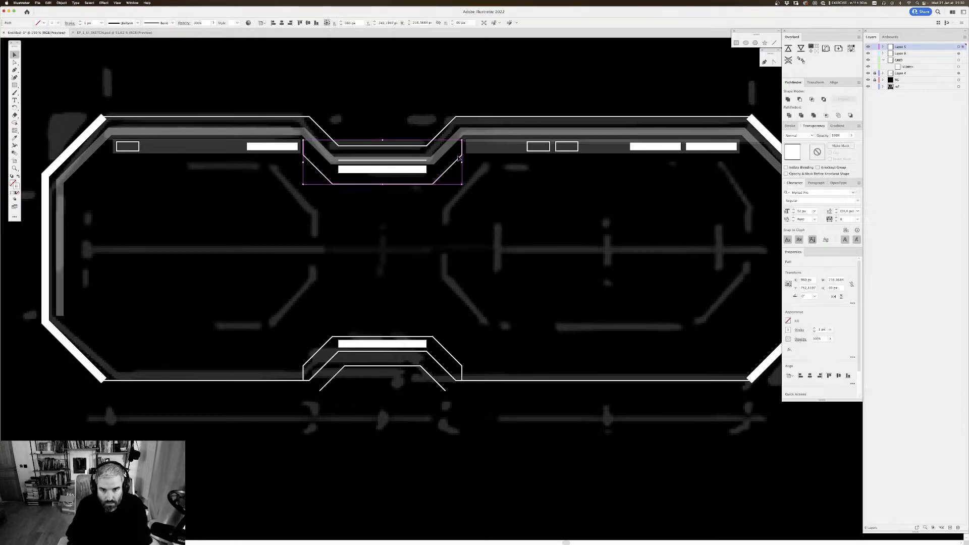
left_click(537, 206)
Step: Hide the layer holding the greyed sketch so only the vector artwork remains in the frame
scroll(297, 102, "left", 1)
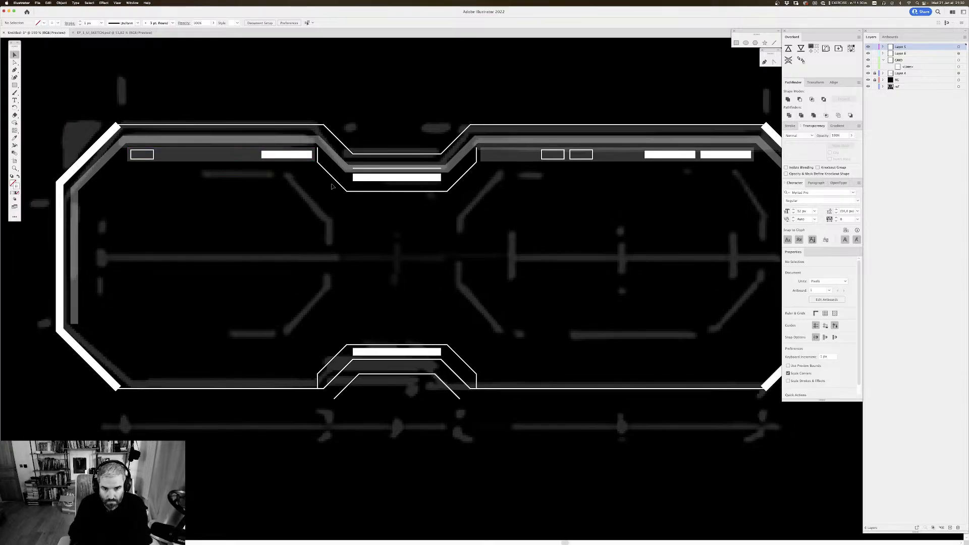
key("super+minus")
key("super+minus")
key("super+minus")
key("super+minus")
key("super+minus")
key("super+minus")
key("super+plus")
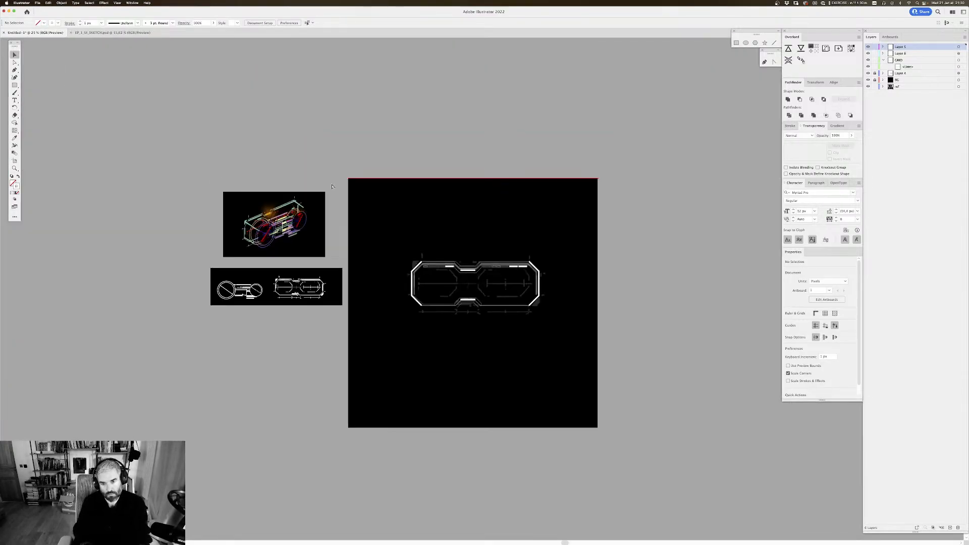
key("super+plus")
key("super+plus")
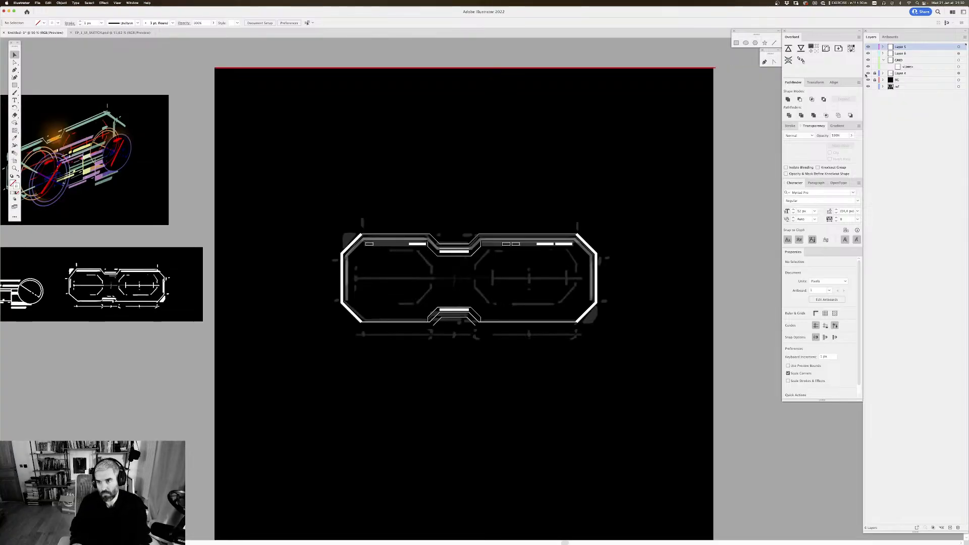
left_click(867, 73)
Step: Examine the clean frame artwork on the artboard from a distance and close up, comparing it with the reference sketches
left_click_drag(622, 206, 624, 189)
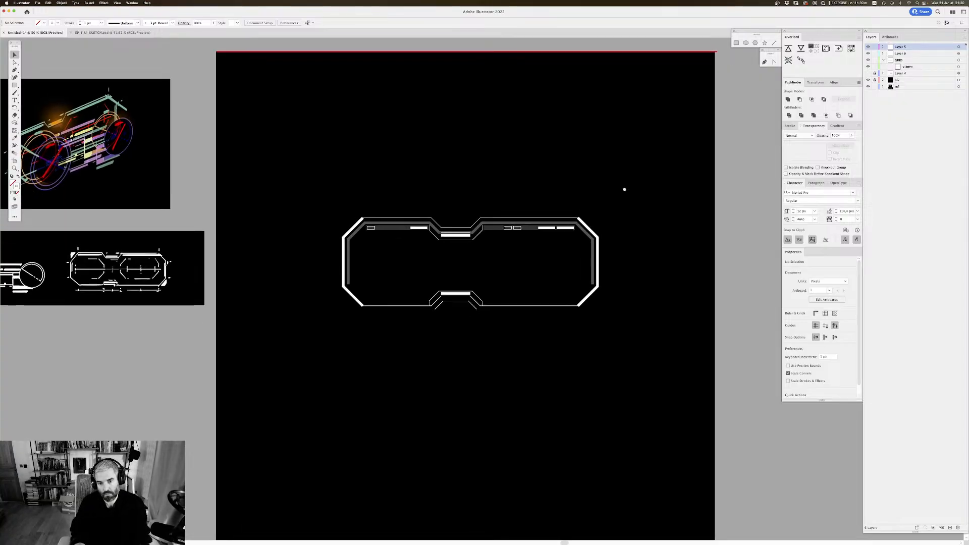
key("super+minus")
key("super+minus")
key("super+minus")
key("super+minus")
key("super+minus")
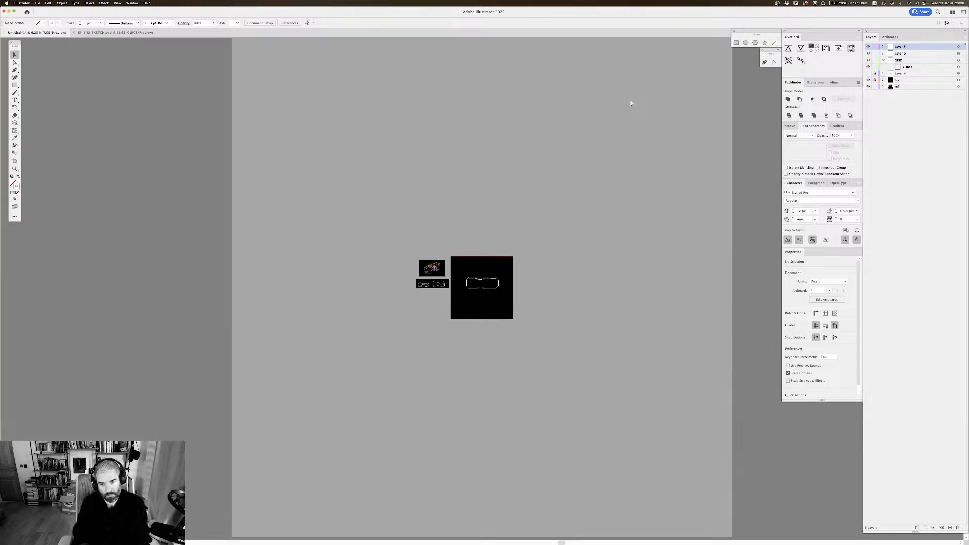
key("super+plus")
key("super+plus")
key("super+plus")
key("super+plus")
key("super+plus")
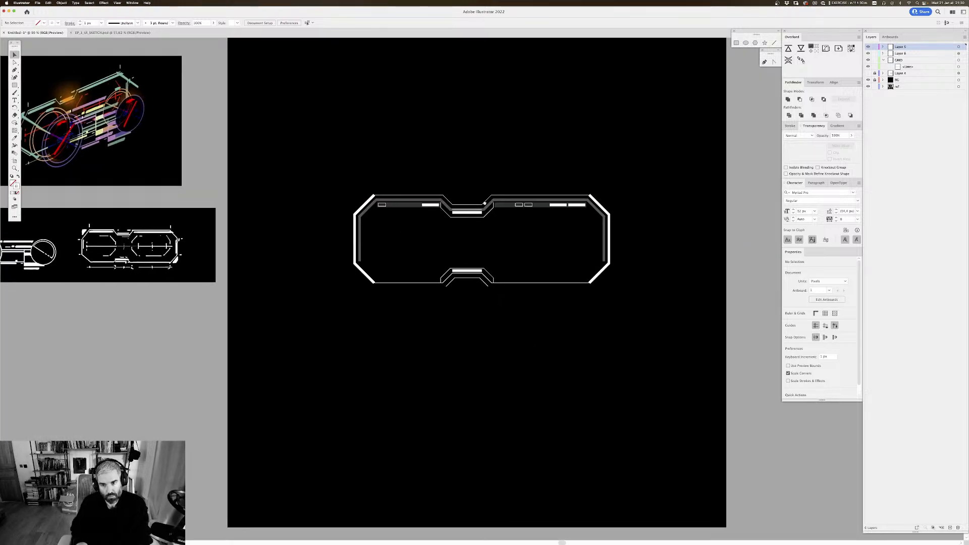
left_click_drag(402, 234, 377, 222)
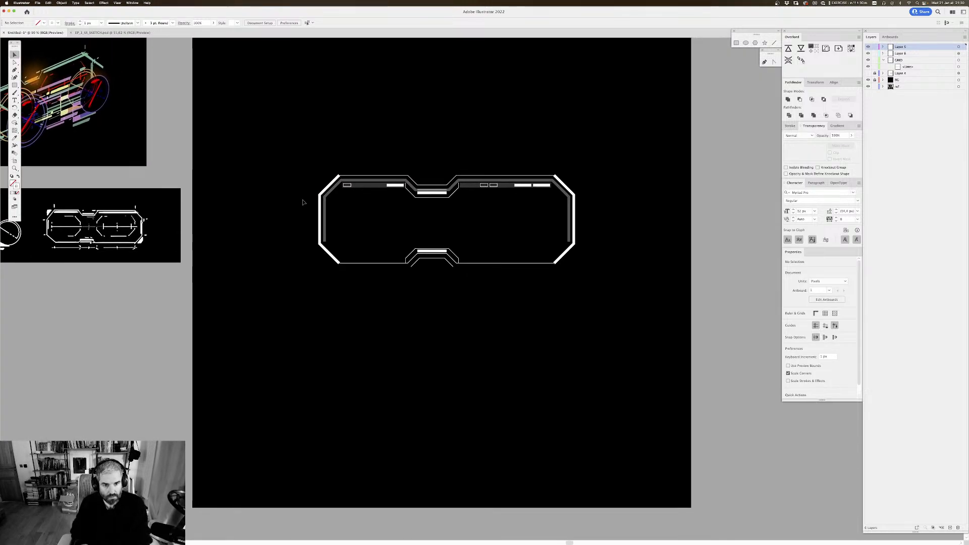
Step: Offset the thick bracket at the frame's left end by 20 px with mitered joins
left_click_drag(327, 189, 337, 191)
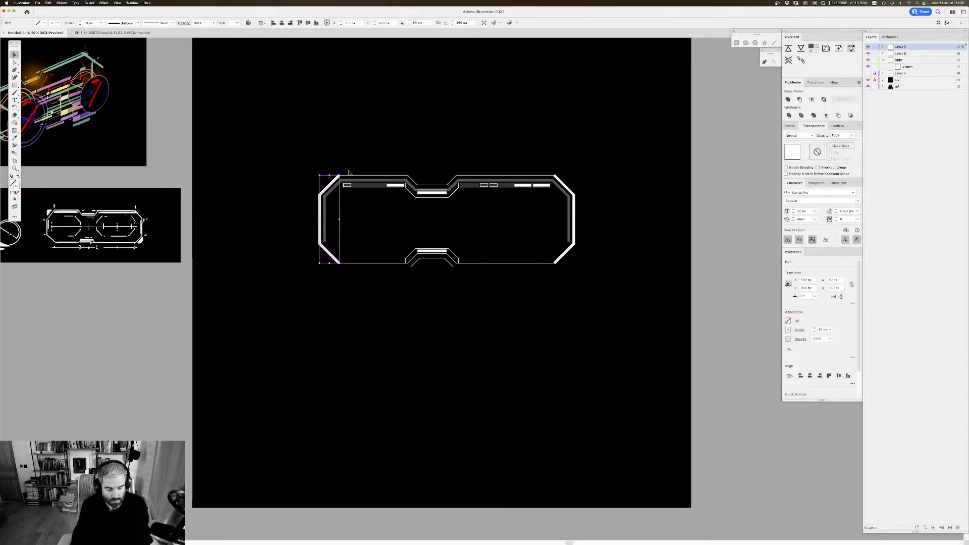
key("super+alt+o")
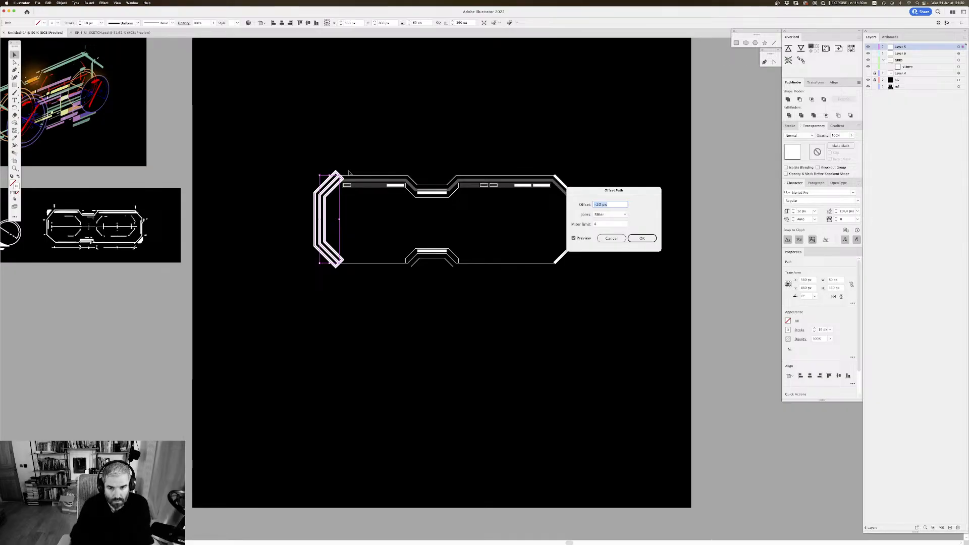
key("Return")
left_click(305, 117)
Step: Delete the inner end points of the left offset outline to open it and keep its outer line
key("a")
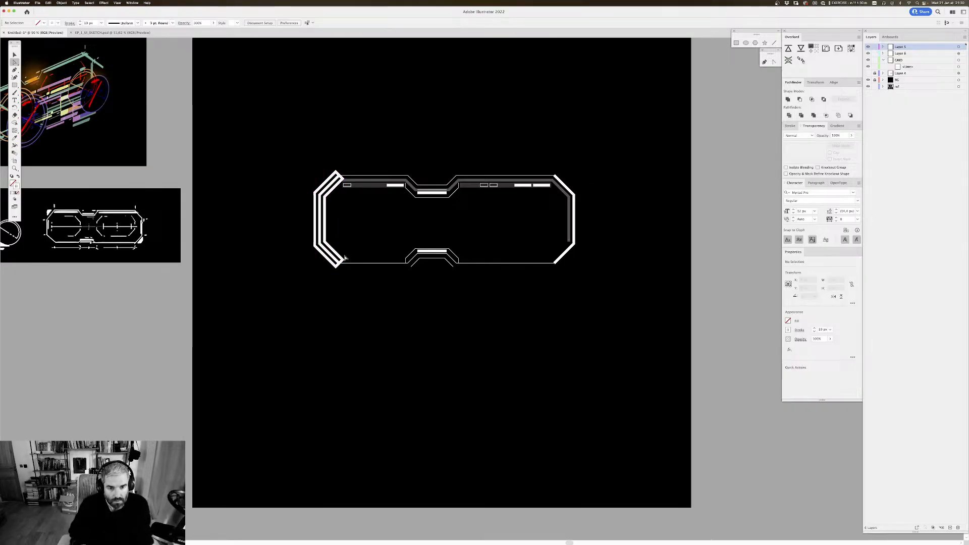
left_click(343, 260)
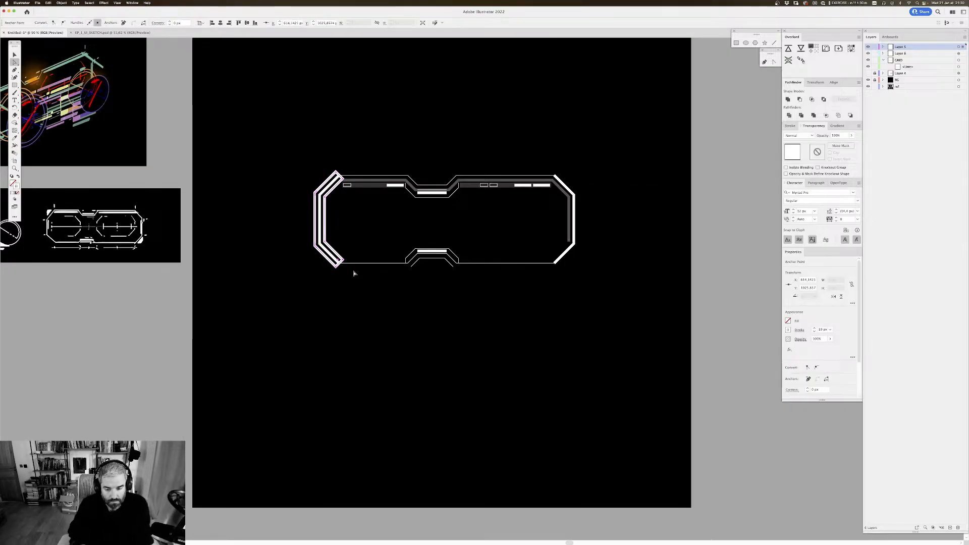
left_click(343, 180)
key("Delete")
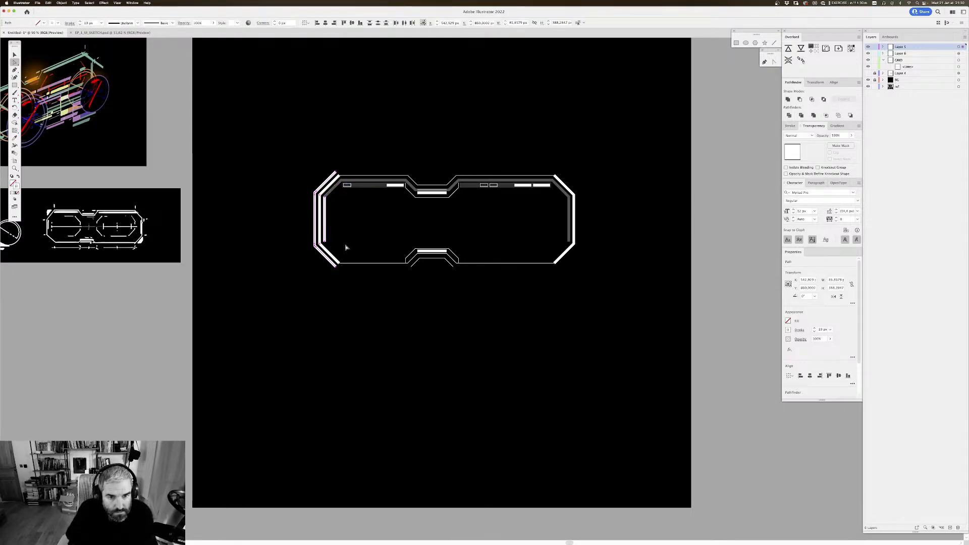
left_click(363, 292)
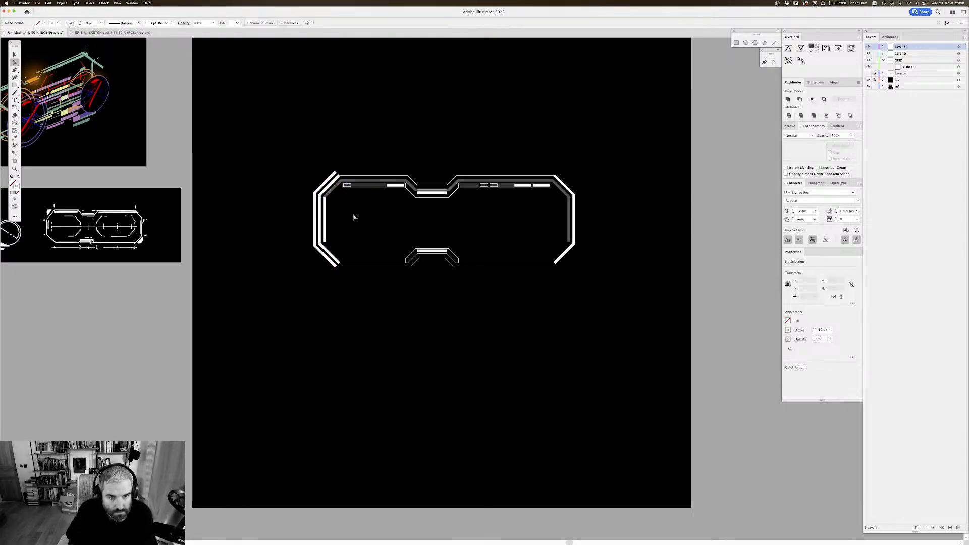
Step: Set the stroke of the left outer offset line to 5 px and deselect it
key("v")
left_click(331, 173)
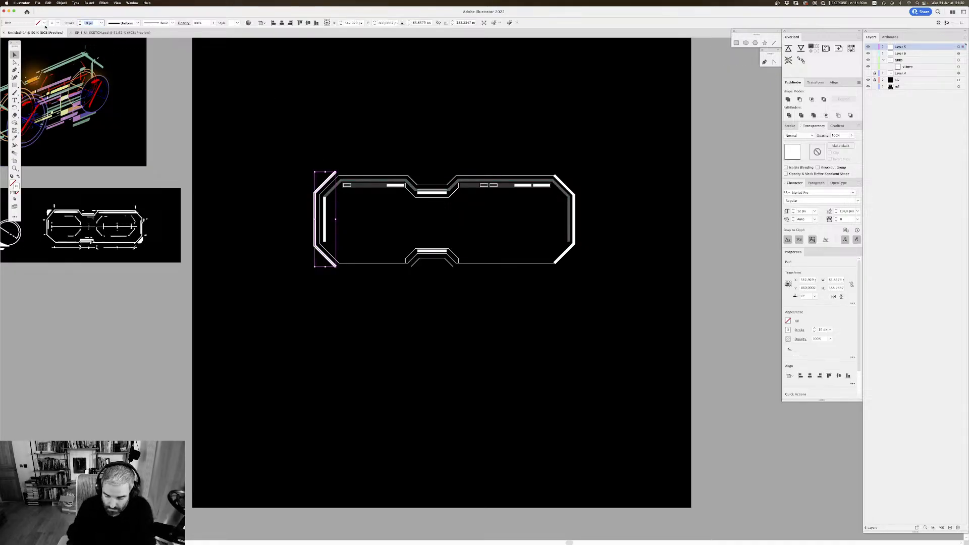
left_click(447, 78)
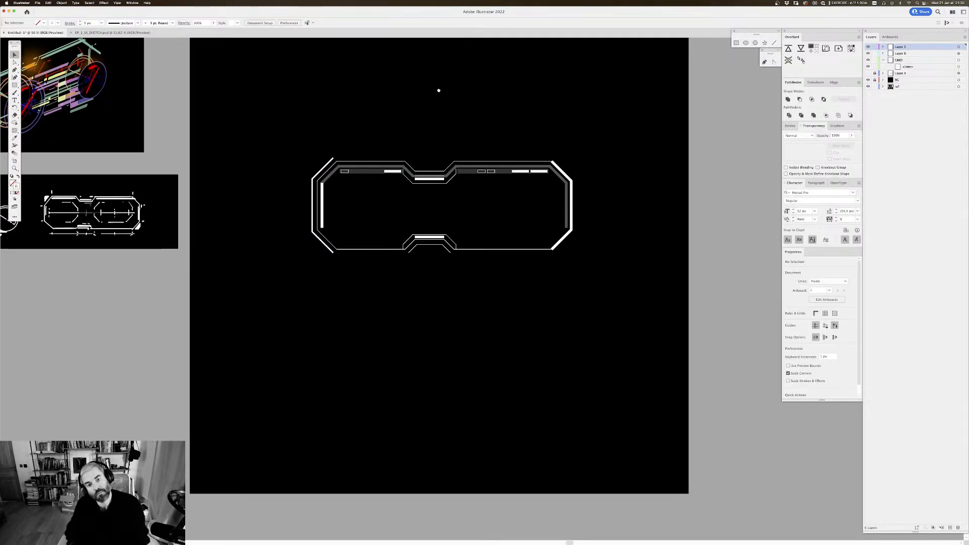
Step: Delete the lower end point of the left outer offset line to remove its lower diagonal
key("super+minus")
key("super+minus")
key("super+minus")
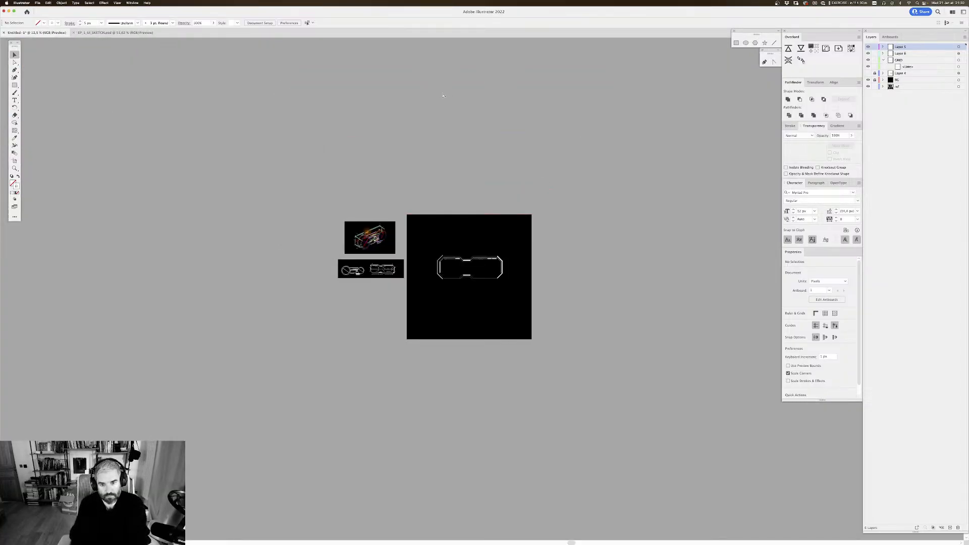
key("super+equal")
key("super+equal")
key("super+equal")
key("super+equal")
key("a")
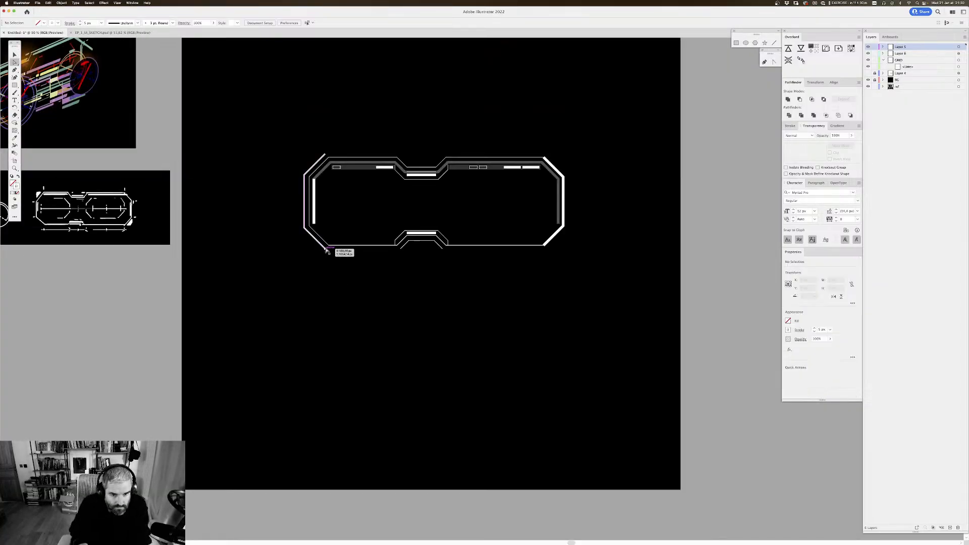
left_click(328, 247)
left_click(305, 240)
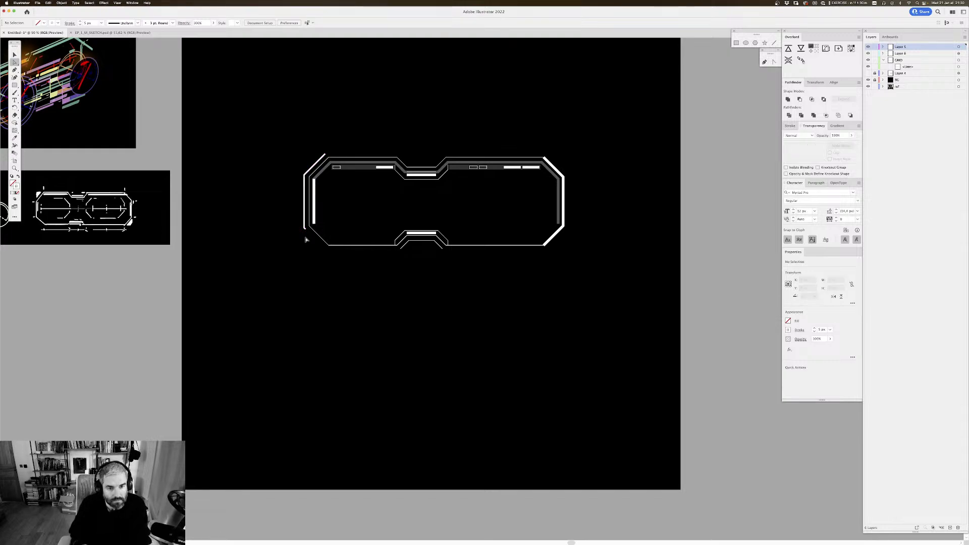
Step: Delete the short leftover stub at the lower corner of the left outer line so it ends vertically
key("super+equal")
key("super+equal")
left_click_drag(315, 200, 468, 283)
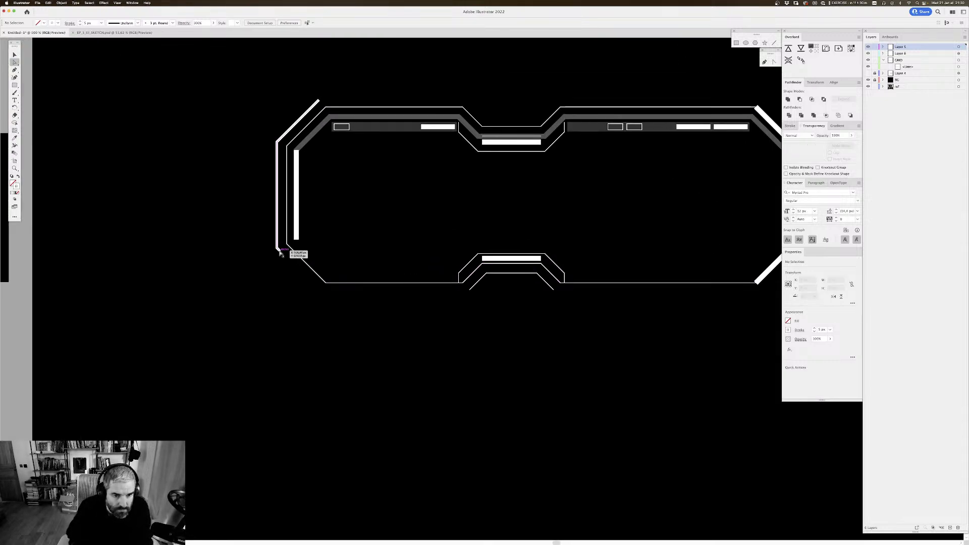
left_click(279, 250)
key("Delete")
scroll(322, 311, "up", 1)
left_click(322, 311)
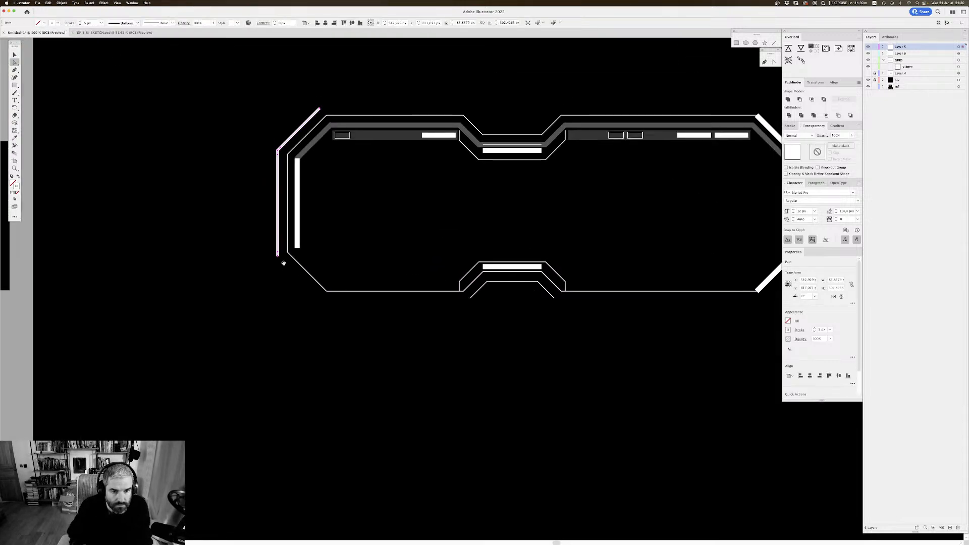
left_click(277, 254)
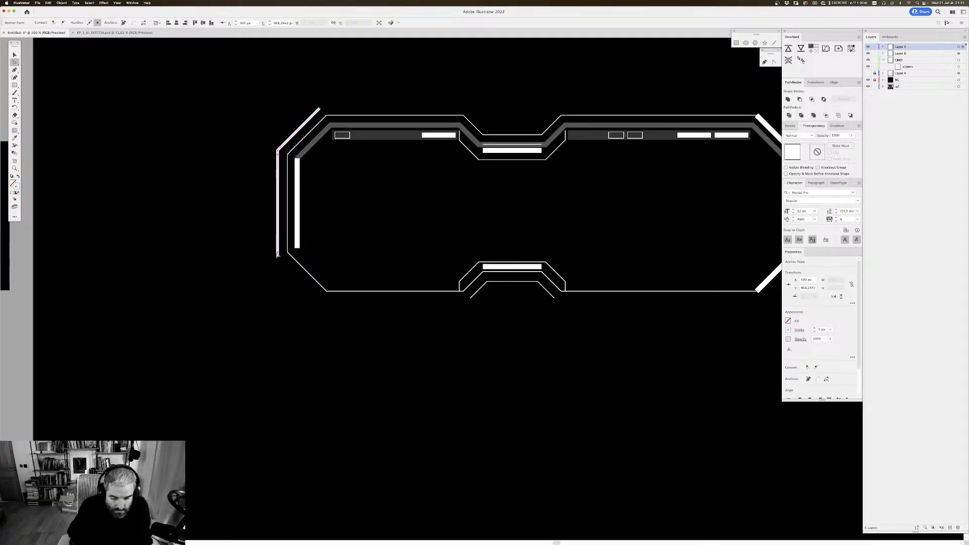
left_click(331, 304)
left_click_drag(349, 305, 270, 301)
left_click_drag(281, 216, 277, 252)
Step: Offset the thick bracket at the frame's right end with the same Offset Path settings
key("v")
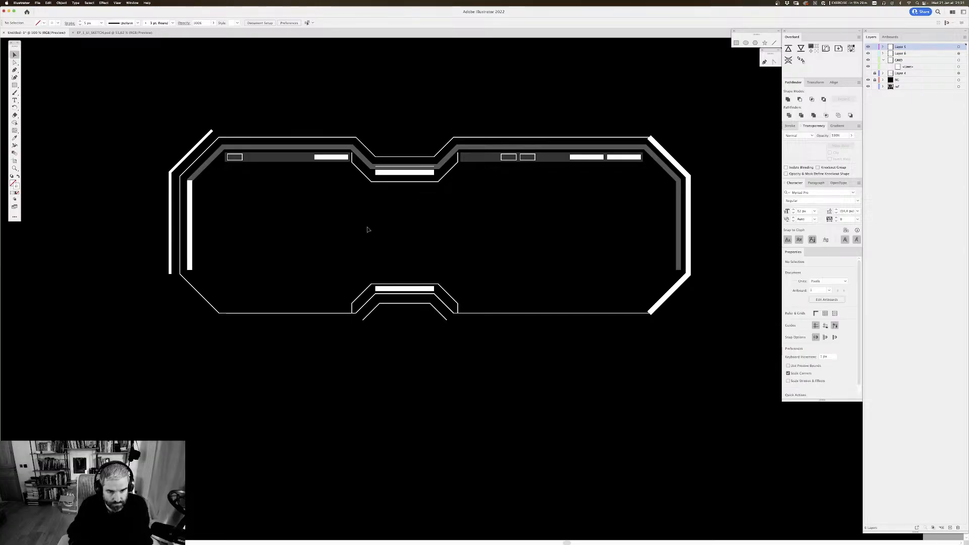
key("super+minus")
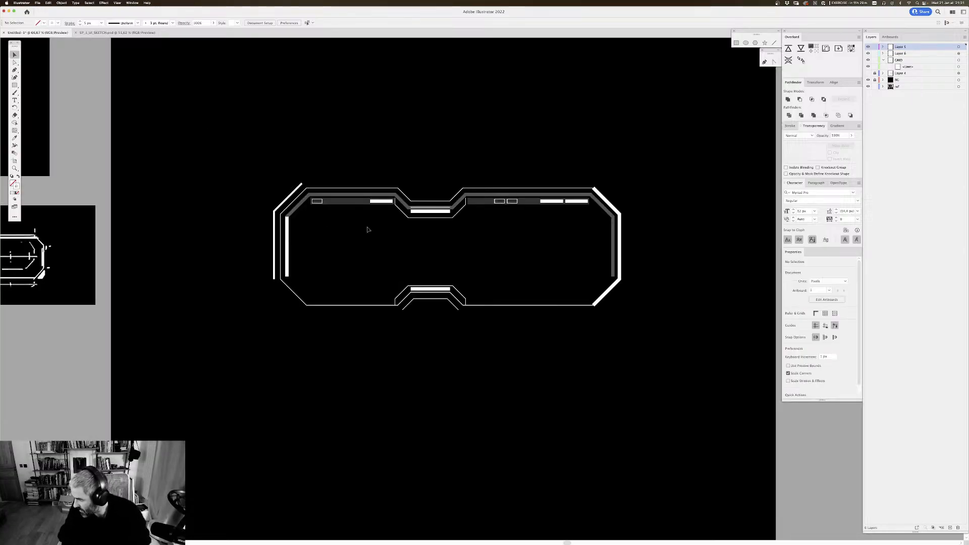
scroll(473, 195, "right", 3)
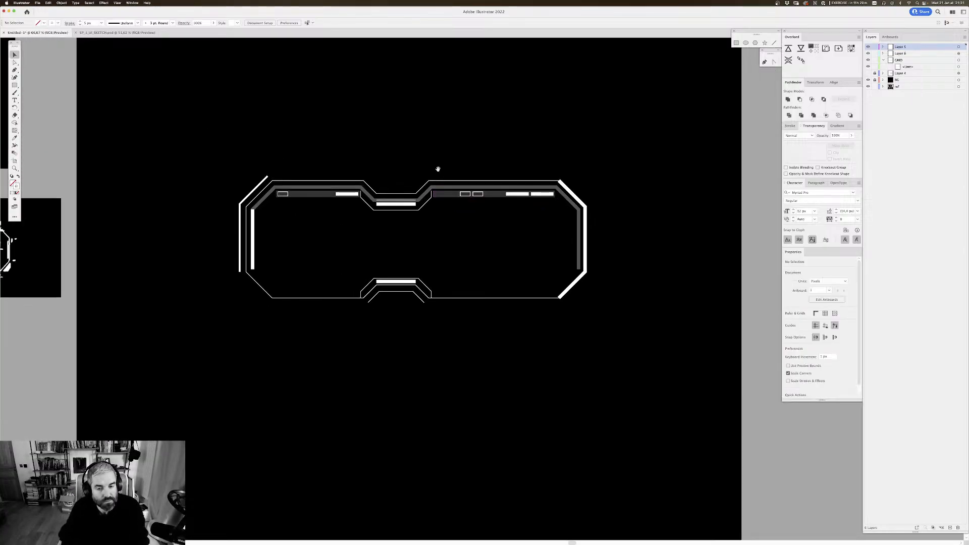
left_click(580, 280)
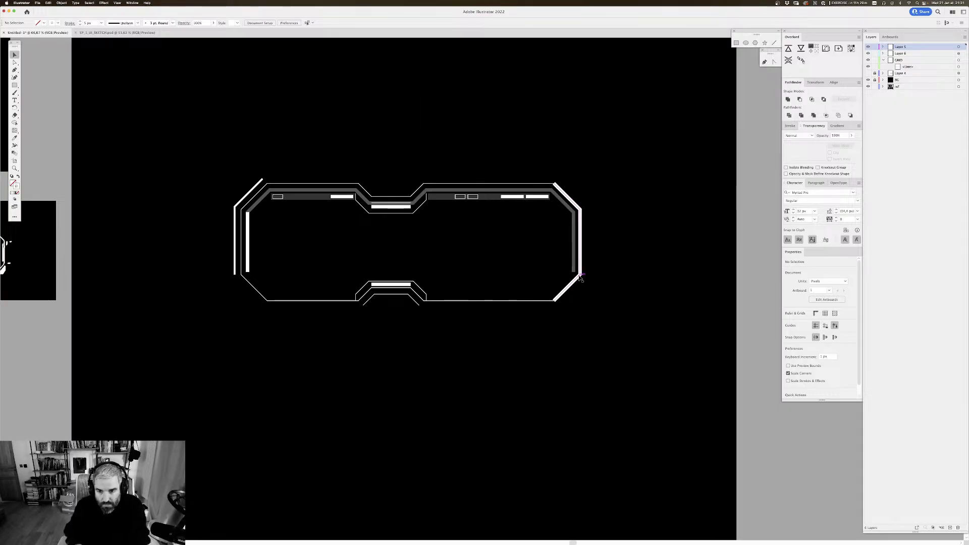
key("alt+super+o")
key("Return")
left_click(625, 264)
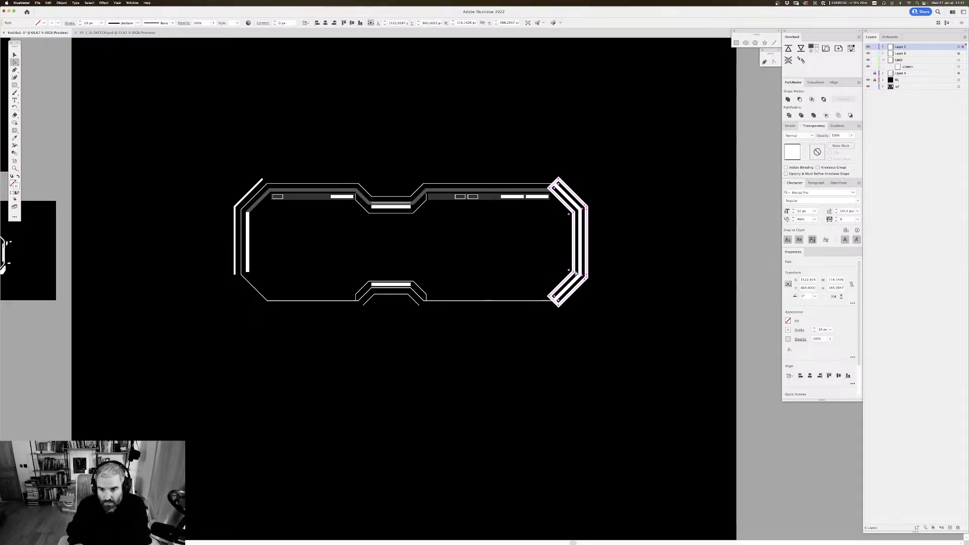
Step: Delete the inner side and end caps of the right bracket's offset outline, keeping only its outer line
key("a")
left_click(549, 297)
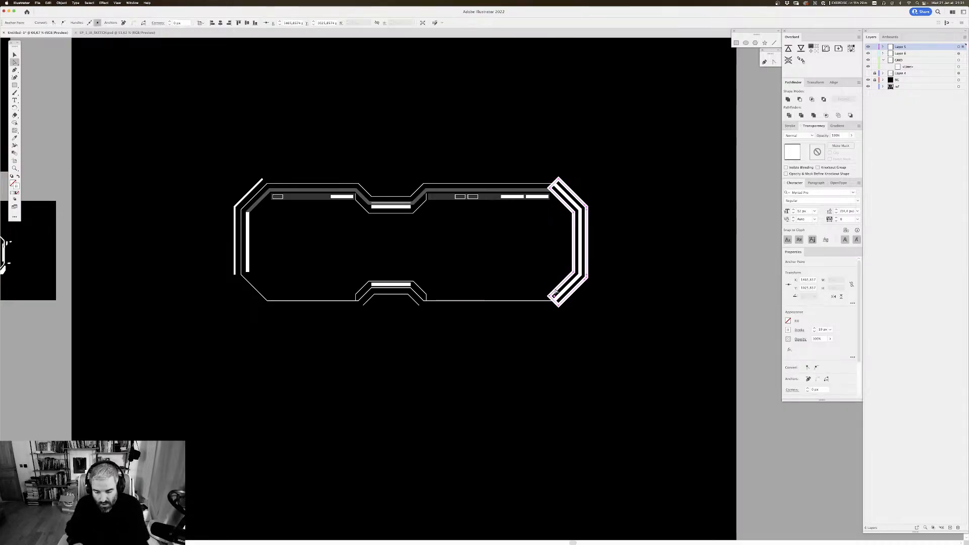
key("Delete")
left_click(569, 305)
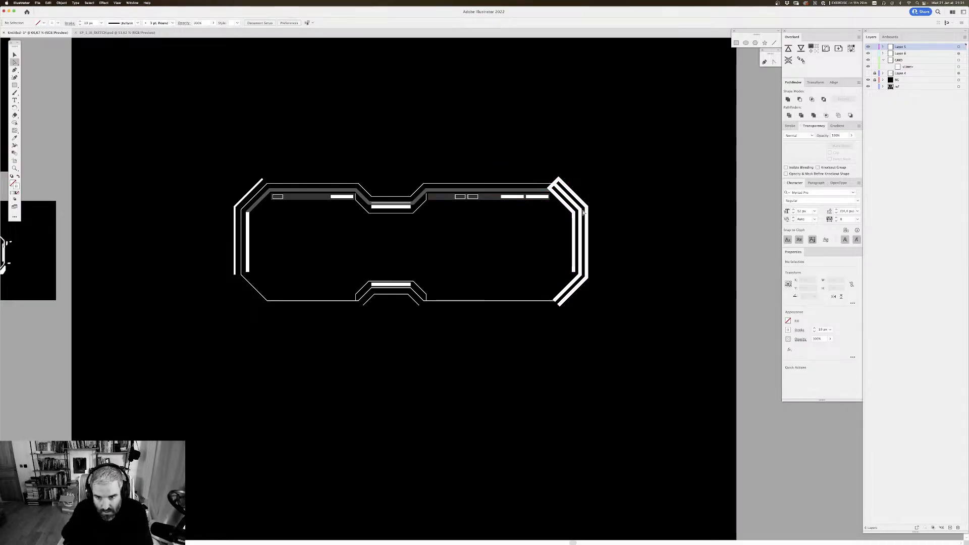
left_click(575, 273)
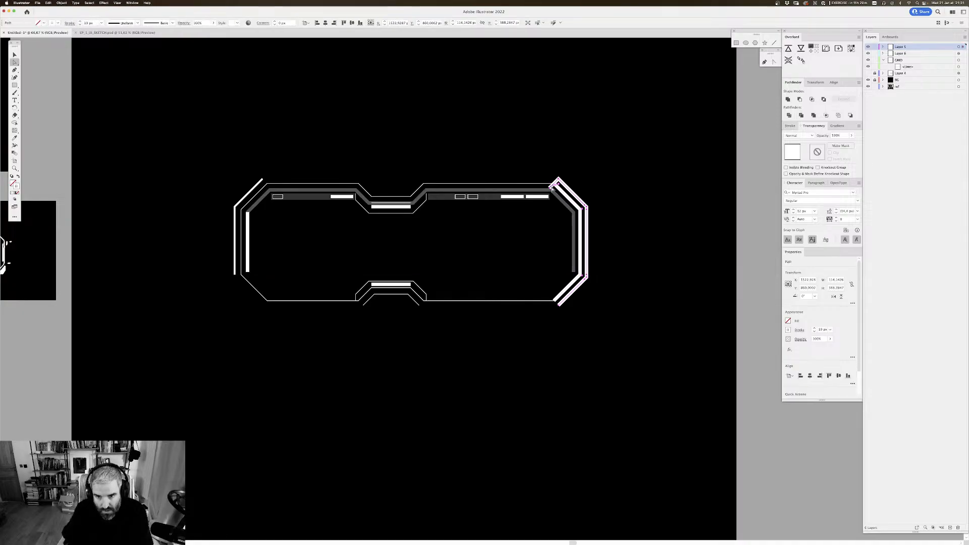
left_click(597, 188)
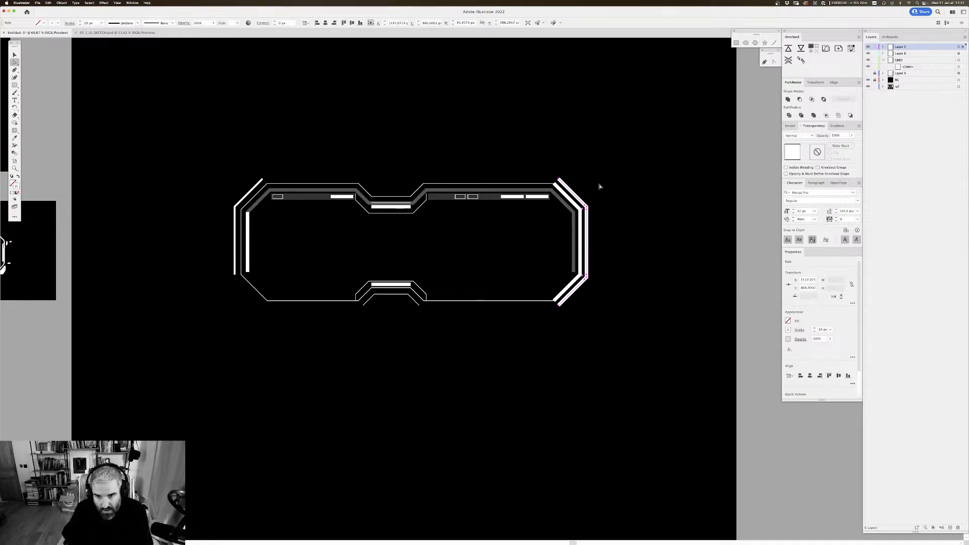
Step: Delete the lower end point of the right outer offset line to remove its lower diagonal
key("v")
left_click(586, 274)
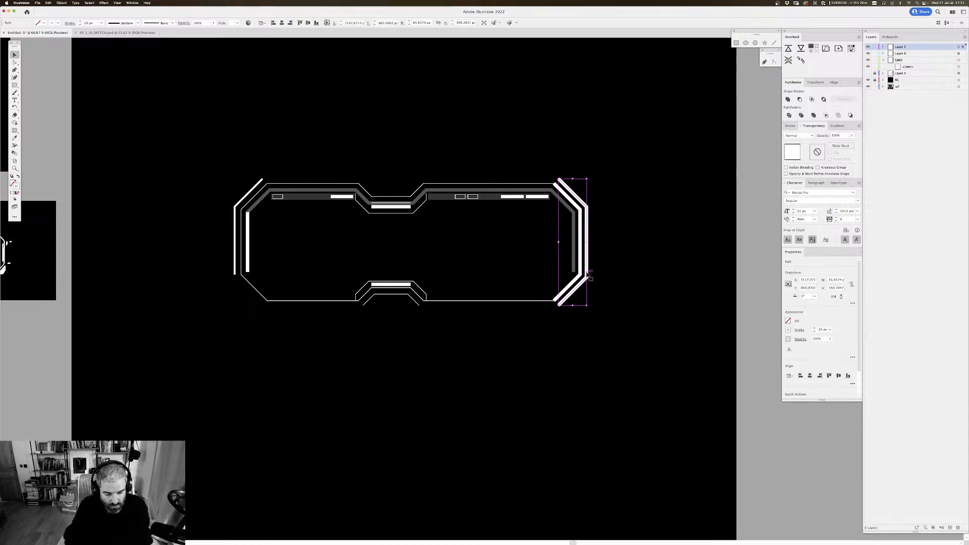
key("alt+super+o")
left_click(611, 238)
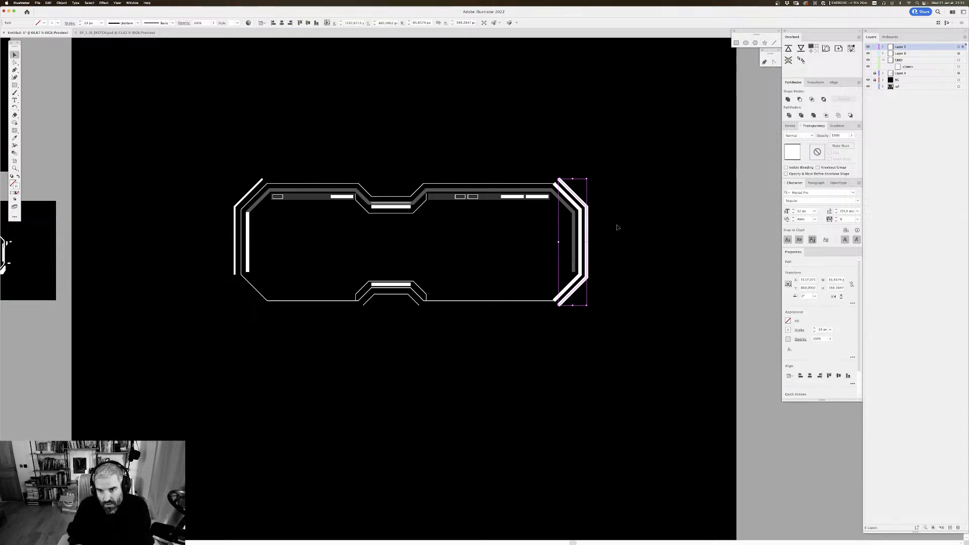
left_click(581, 164)
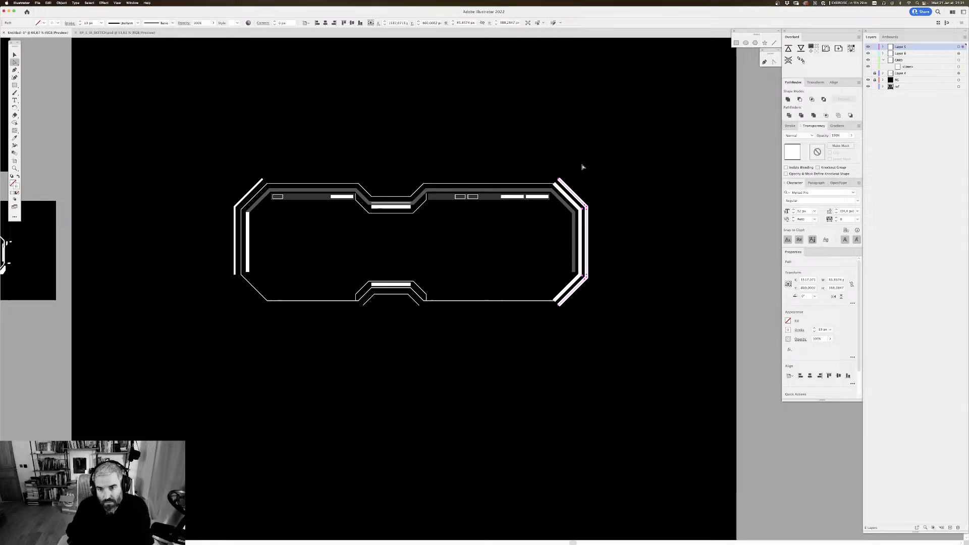
left_click(559, 305)
key("Delete")
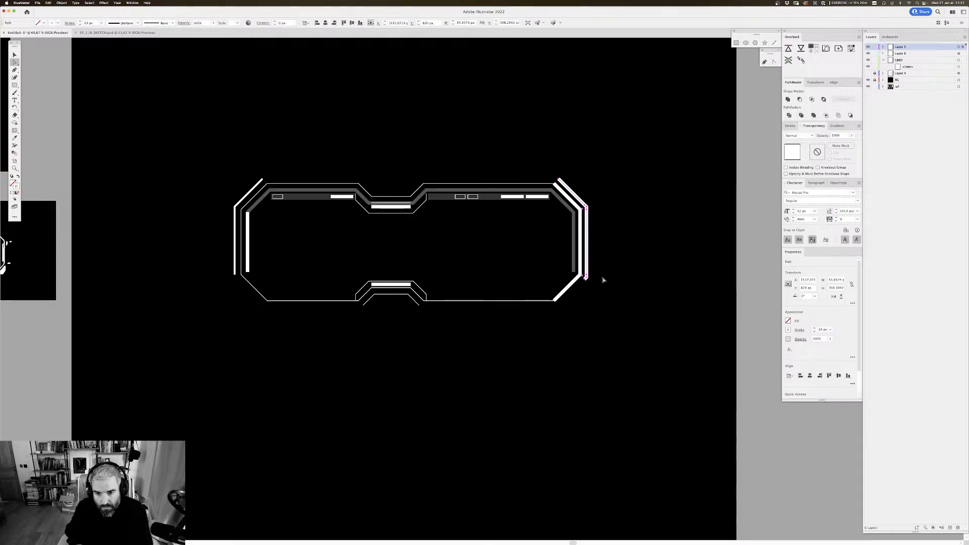
Step: Delete the short leftover stub at the lower corner of the right outer line so it ends vertically
left_click(599, 284)
left_click(585, 278)
key("Delete")
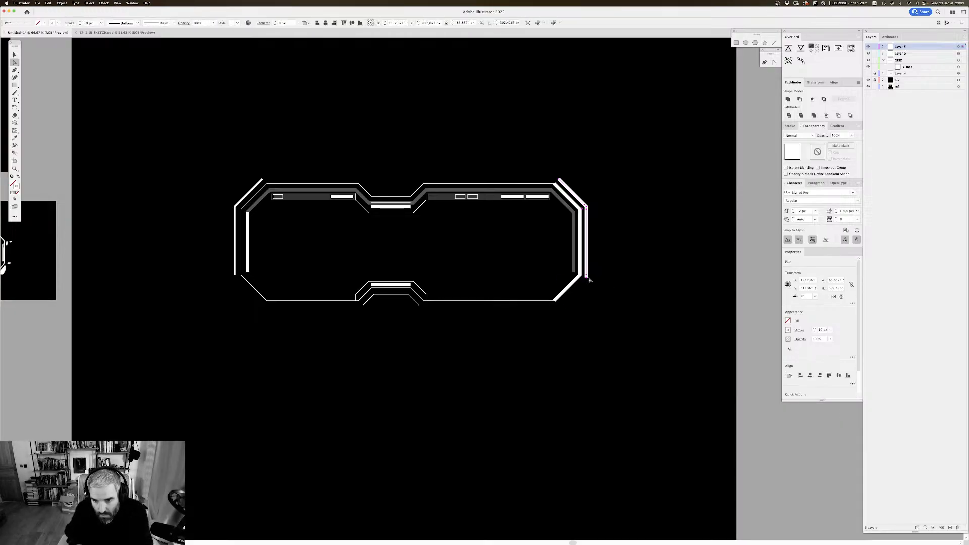
left_click(601, 284)
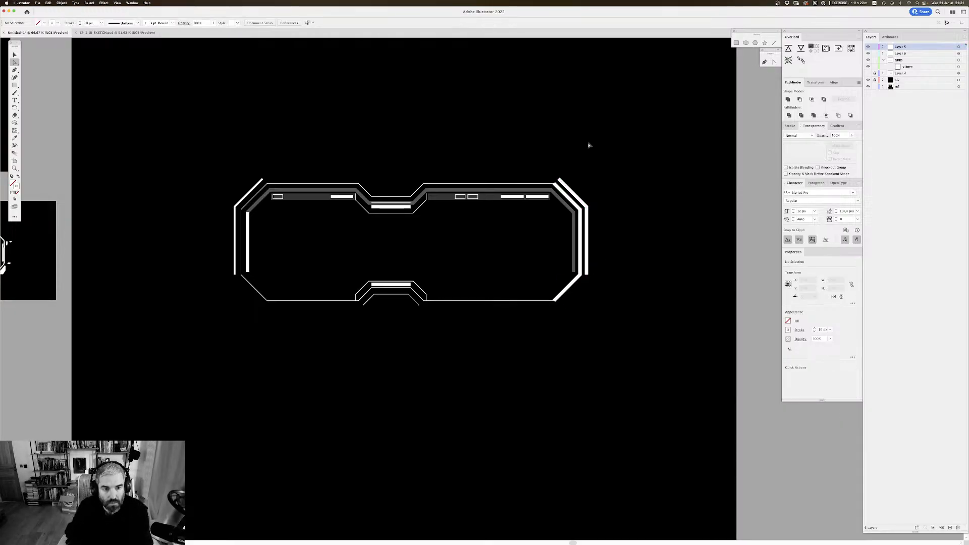
Step: Sample the left outer line with the Eyedropper to give the right outer line the same 5 px stroke
key("v")
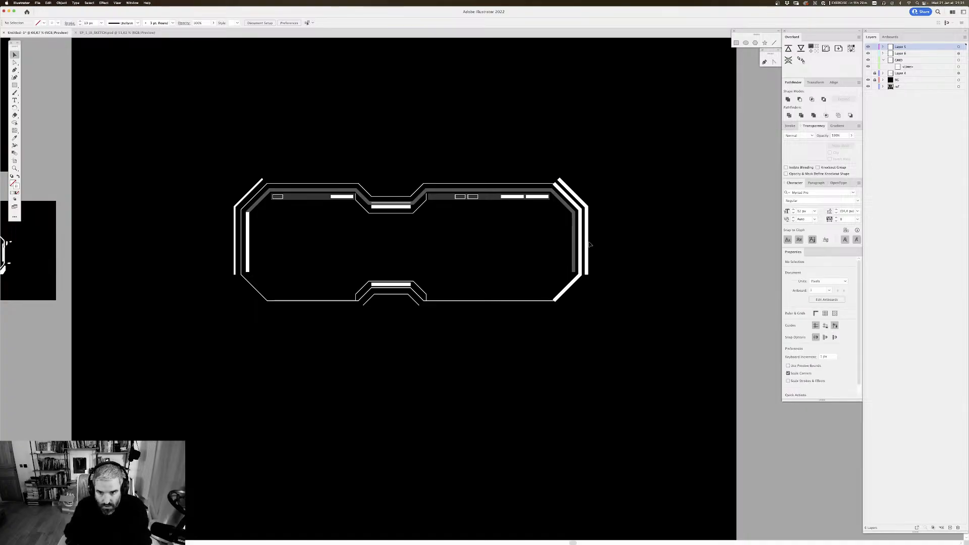
left_click(580, 245)
key("i")
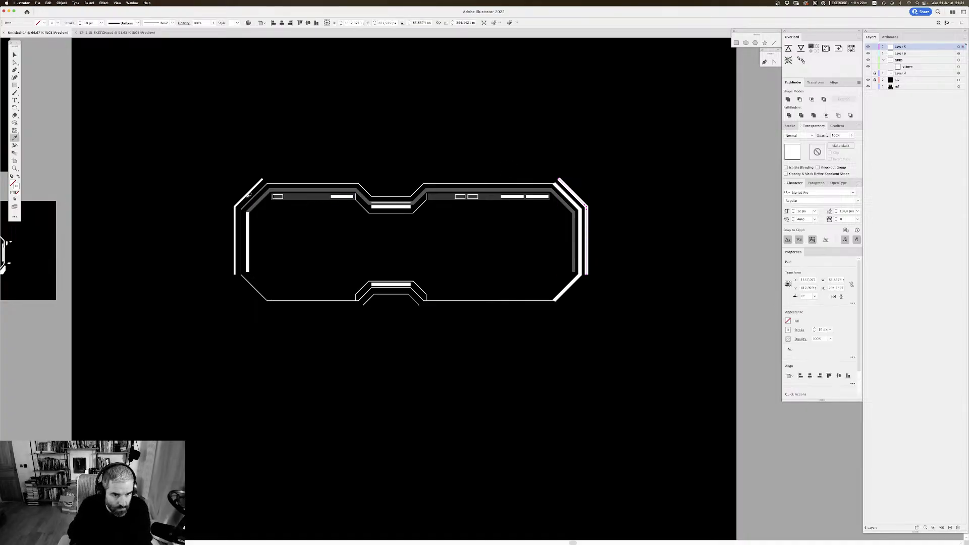
left_click(250, 194)
key("v")
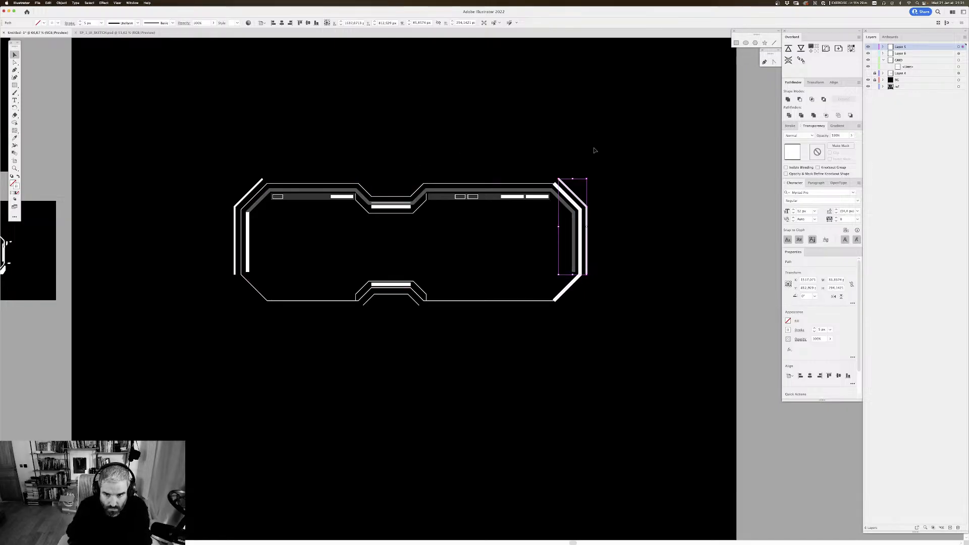
left_click(600, 150)
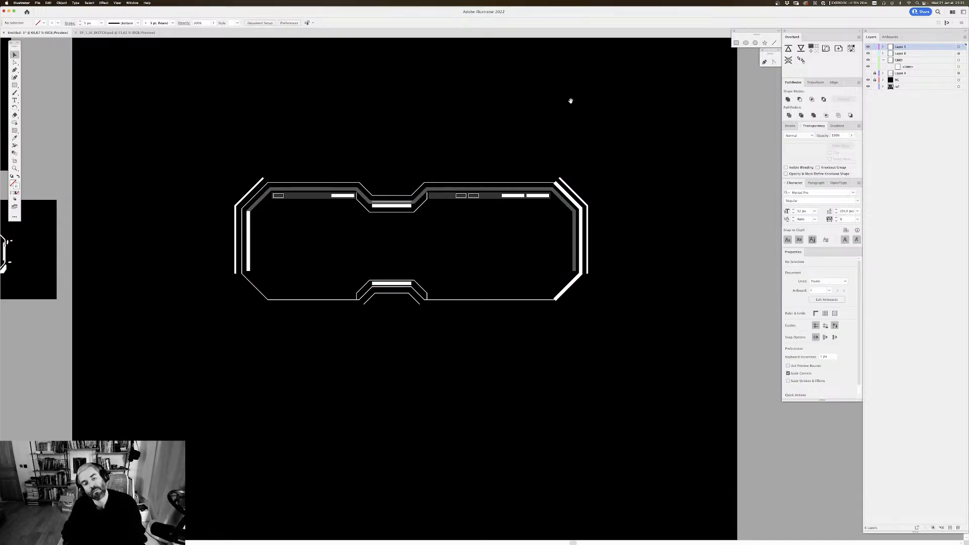
Step: Compare the redrawn frame with the original white sketch and the coloured reference artwork beside it
scroll(580, 135, "down", 3)
scroll(580, 137, "left", 3)
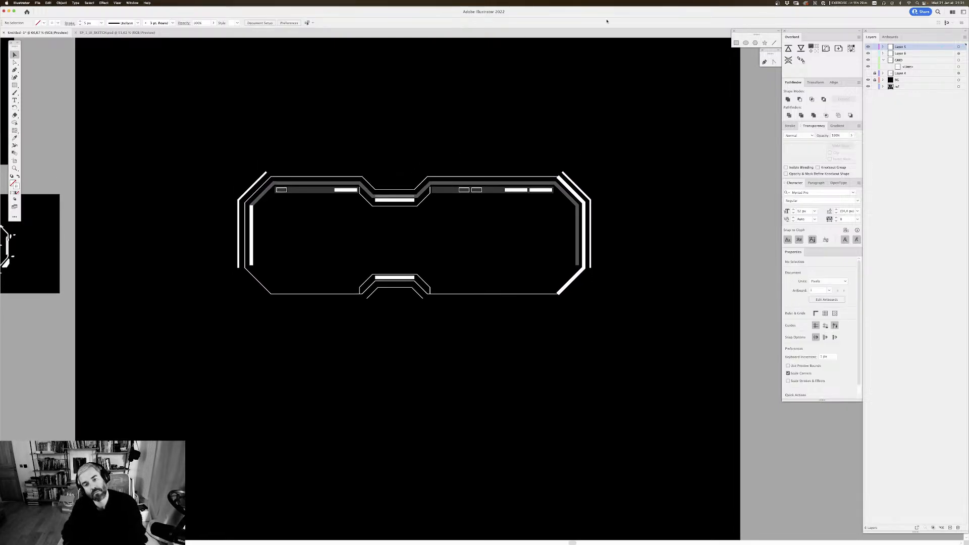
scroll(610, 139, "left", 5)
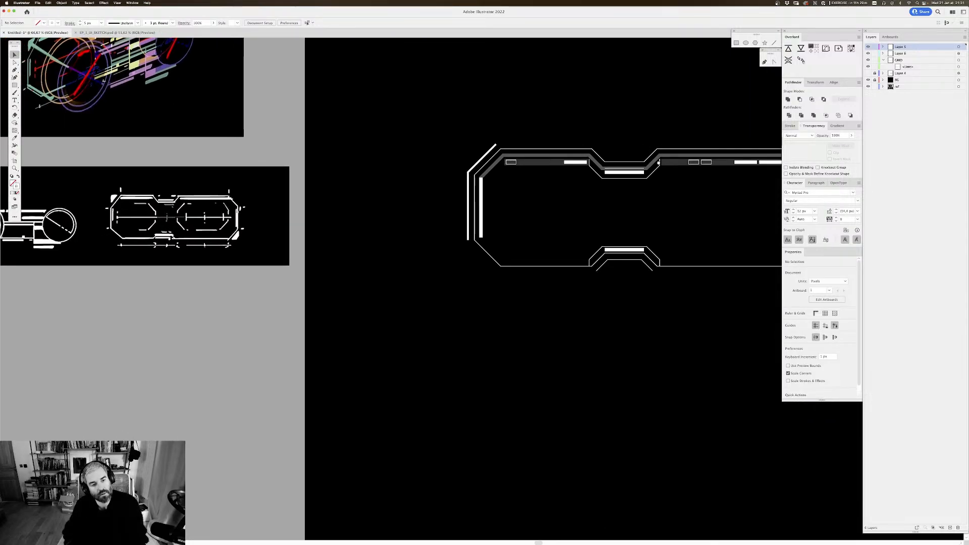
scroll(551, 150, "right", 3)
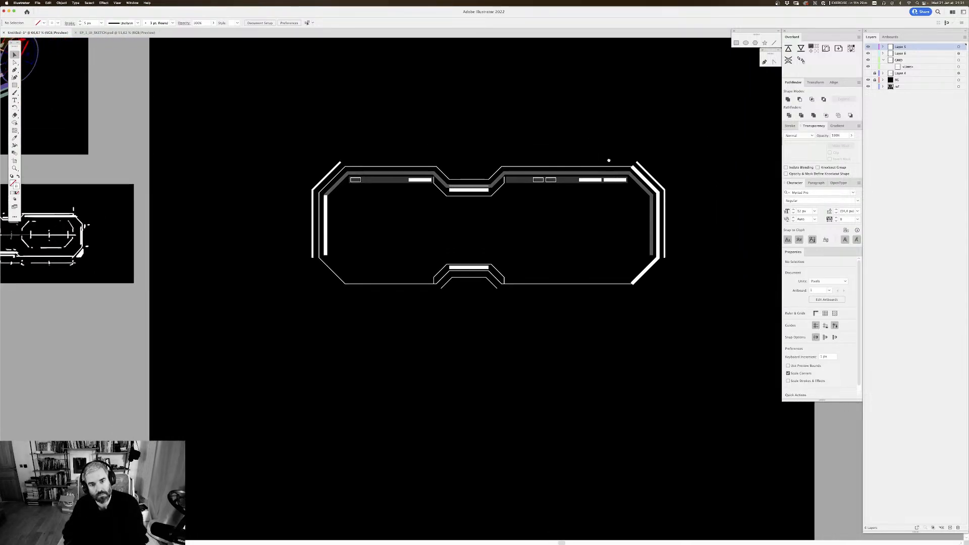
scroll(602, 104, "left", 7)
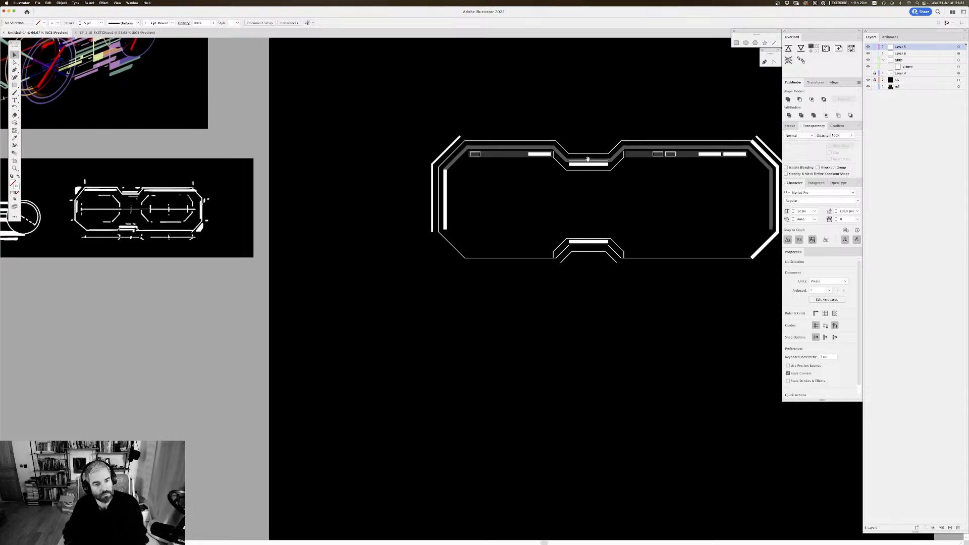
scroll(628, 183, "up", 5)
scroll(621, 182, "left", 5)
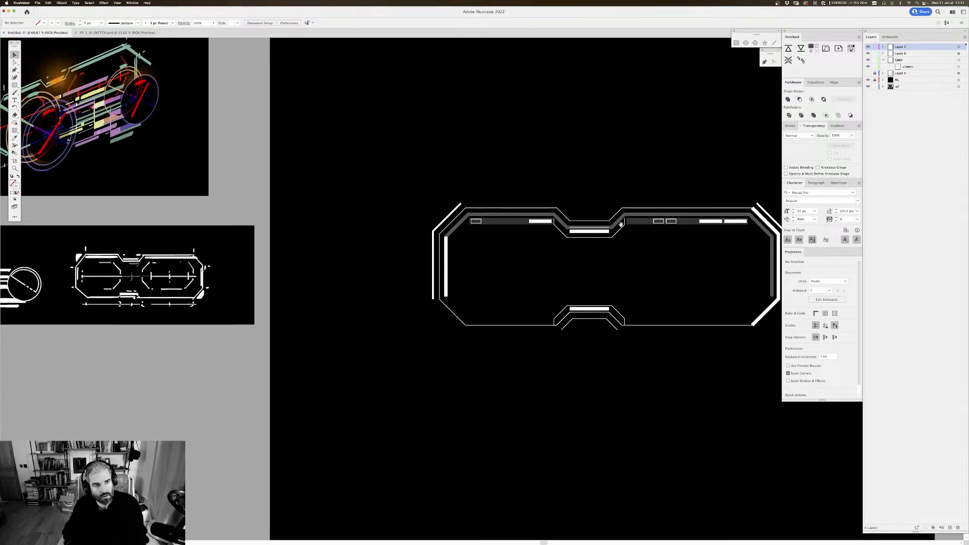
scroll(611, 181, "right", 5)
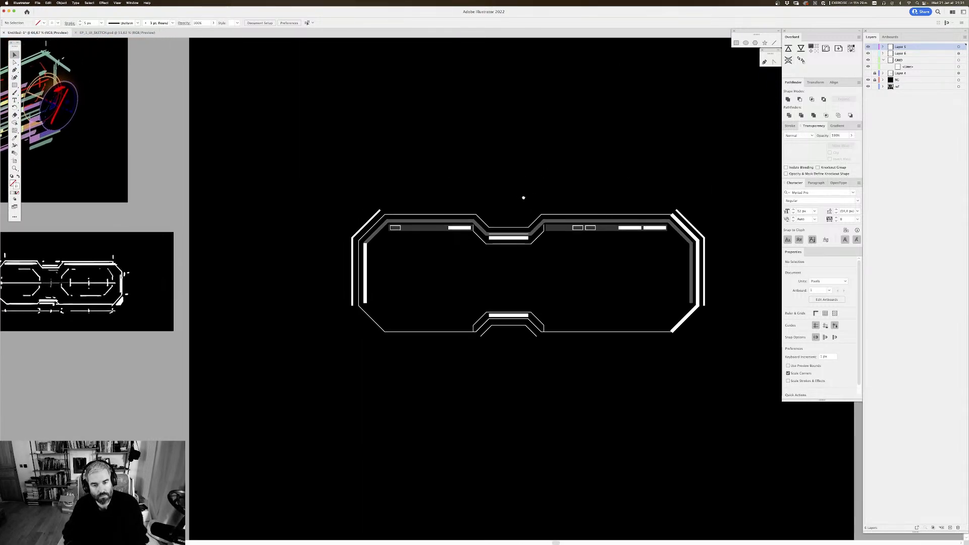
Step: Draw a small circle about 9 px wide with the Ellipse tool, centred between the frame's upper and lower notches
left_click_drag(15, 85, 40, 98)
key("super+plus")
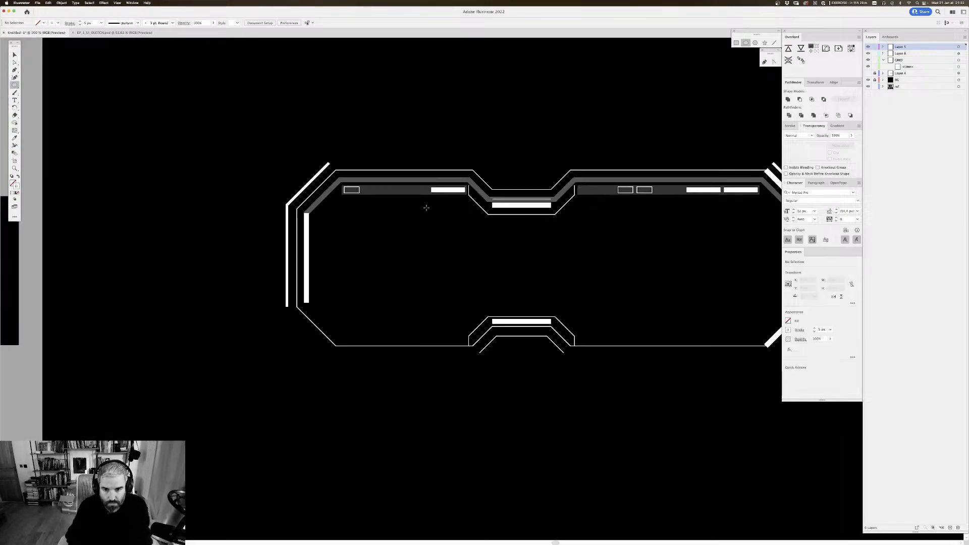
scroll(439, 171, "right", 5)
scroll(457, 127, "down", 4)
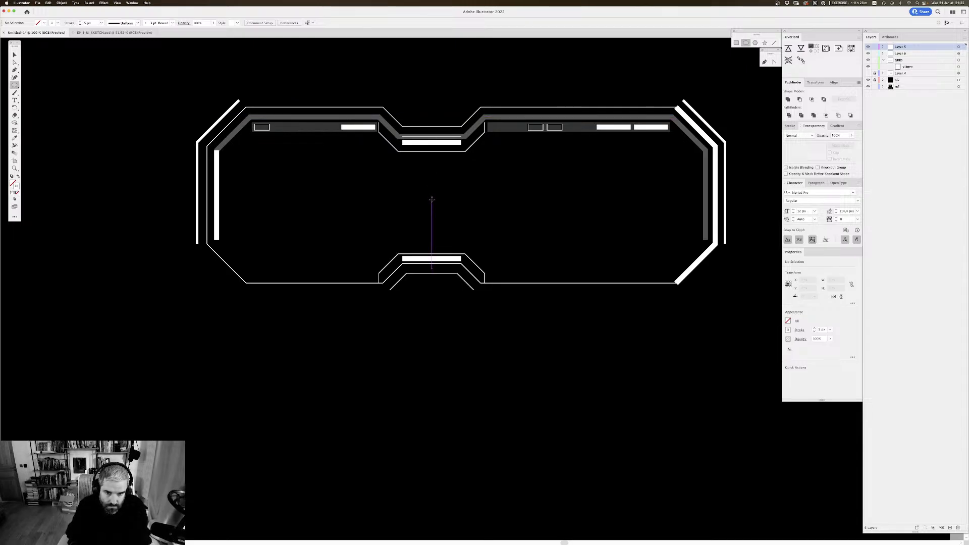
left_click_drag(431, 199, 435, 202)
key("v")
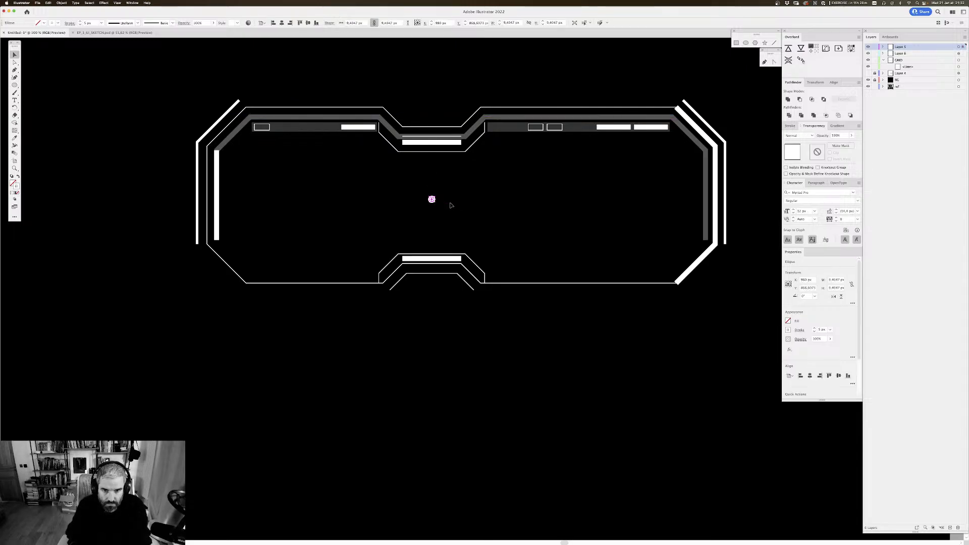
left_click(445, 75)
left_click_drag(445, 75, 447, 78)
Step: Swap the small centre circle's fill and stroke to make it a solid white dot without a stroke
left_click(433, 202)
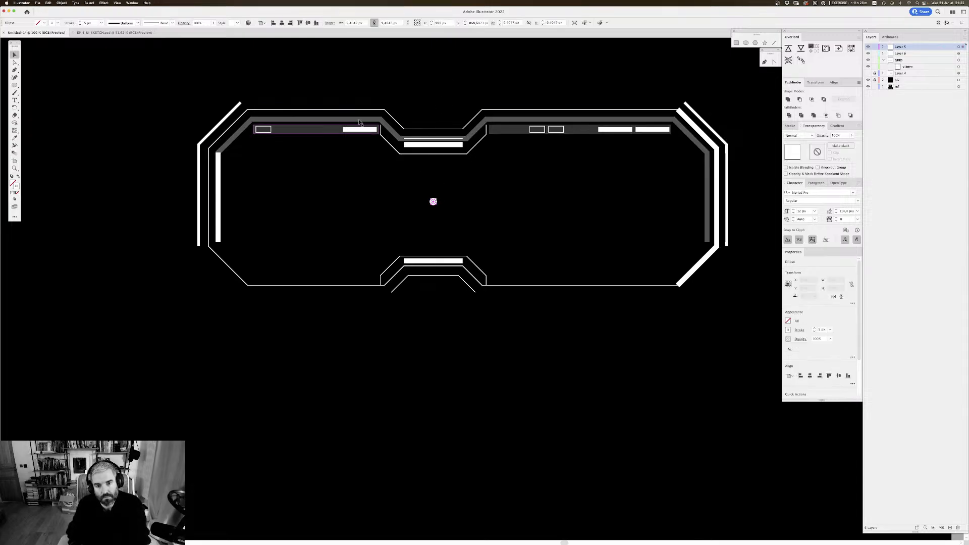
left_click(19, 176)
left_click(300, 320)
left_click_drag(429, 271, 422, 267)
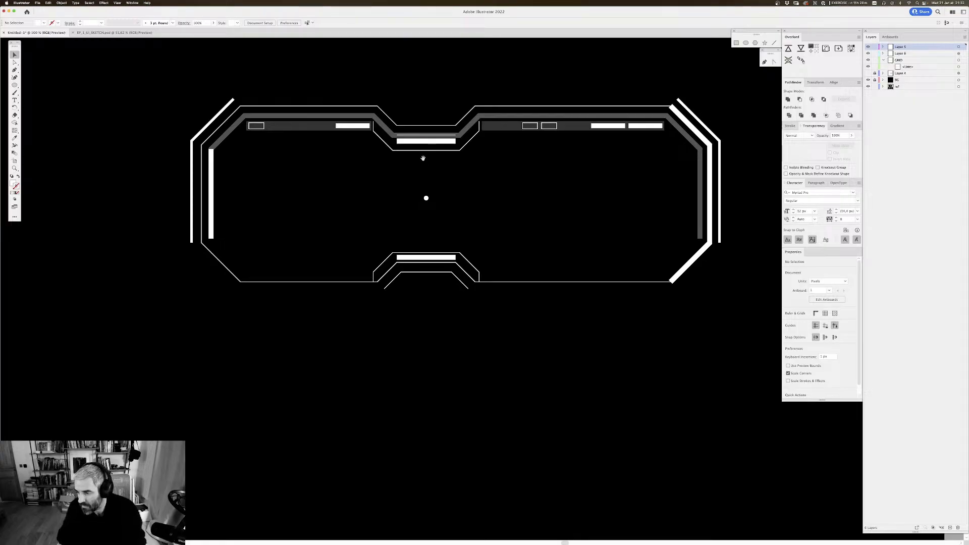
left_click_drag(424, 155, 422, 150)
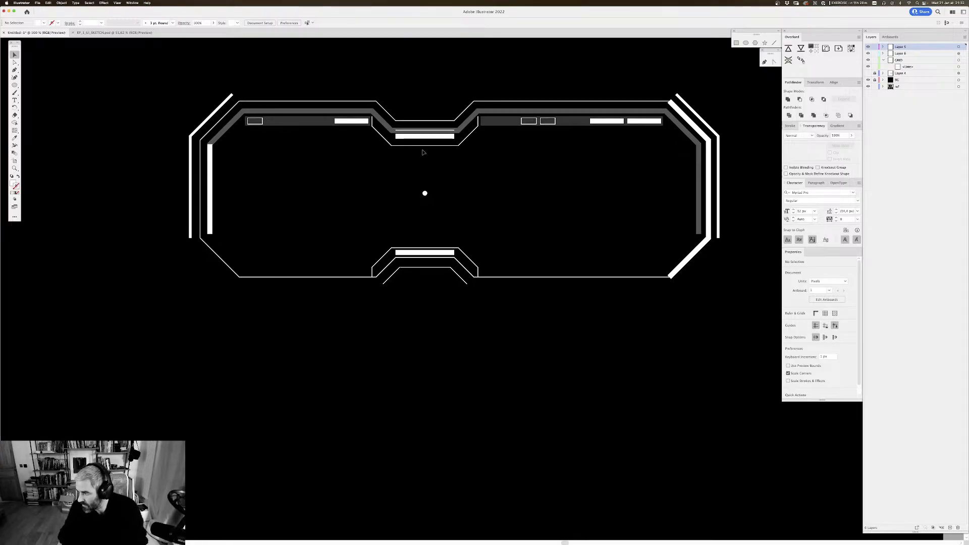
left_click_drag(507, 163, 506, 176)
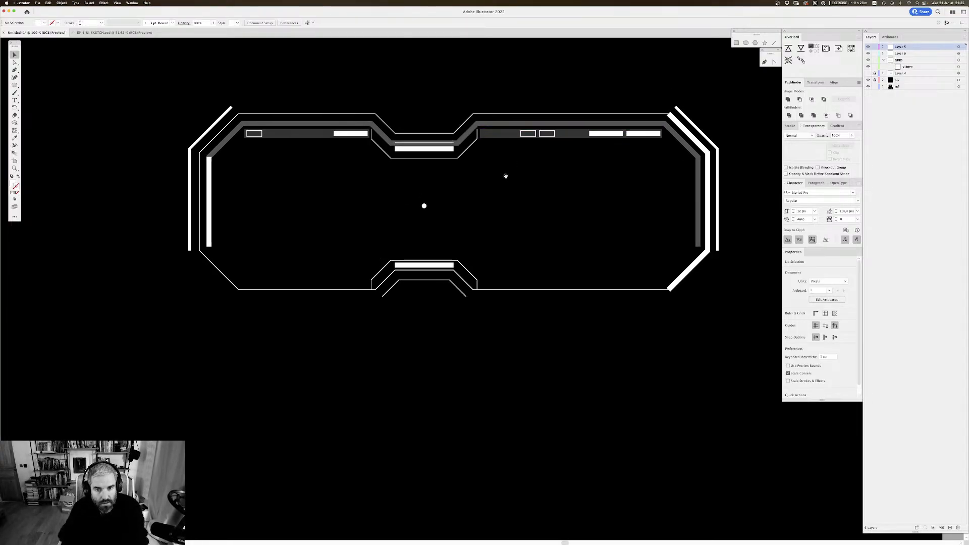
Step: Show the dimmed sketch layer behind the vector frame and deselect the centre dot
left_click(424, 207)
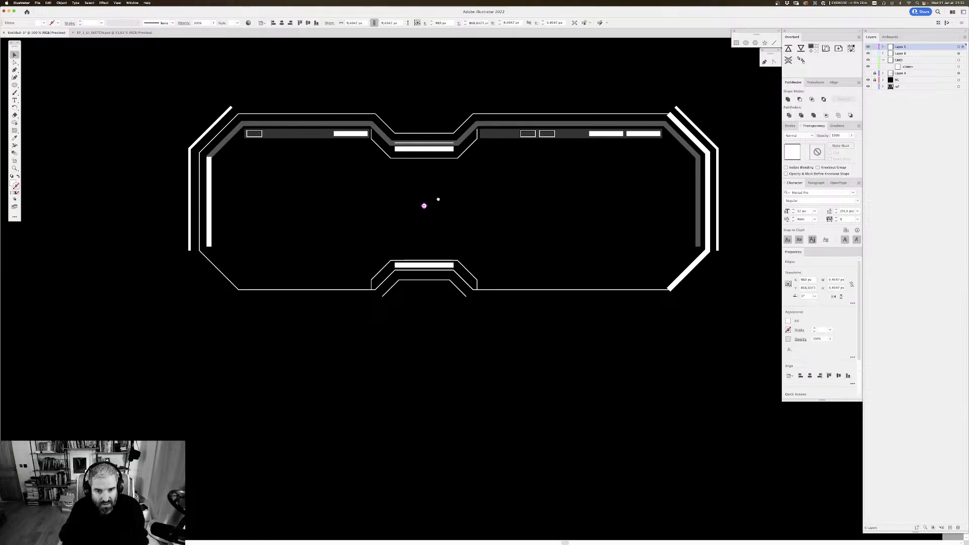
left_click(867, 77)
left_click(444, 194)
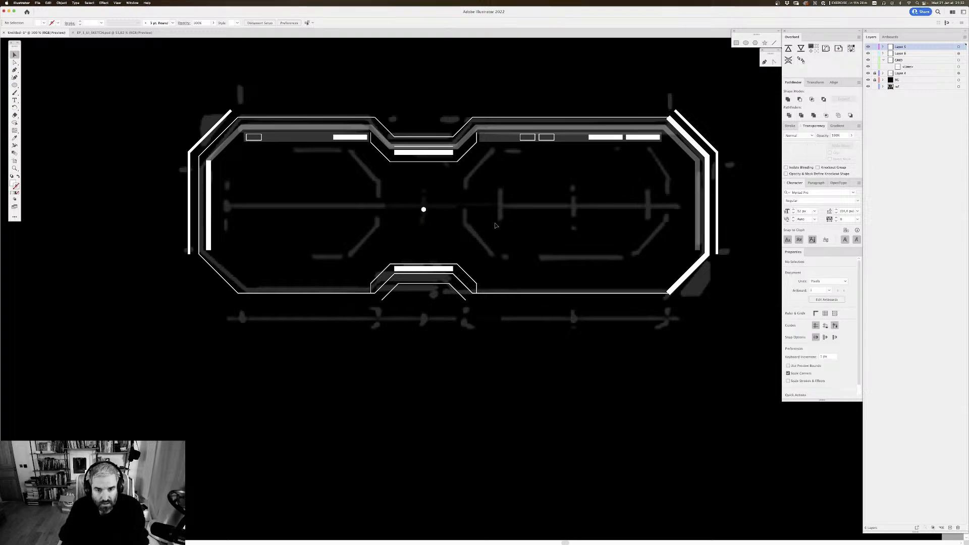
scroll(435, 199, "up", 2)
key("super+apostrophe")
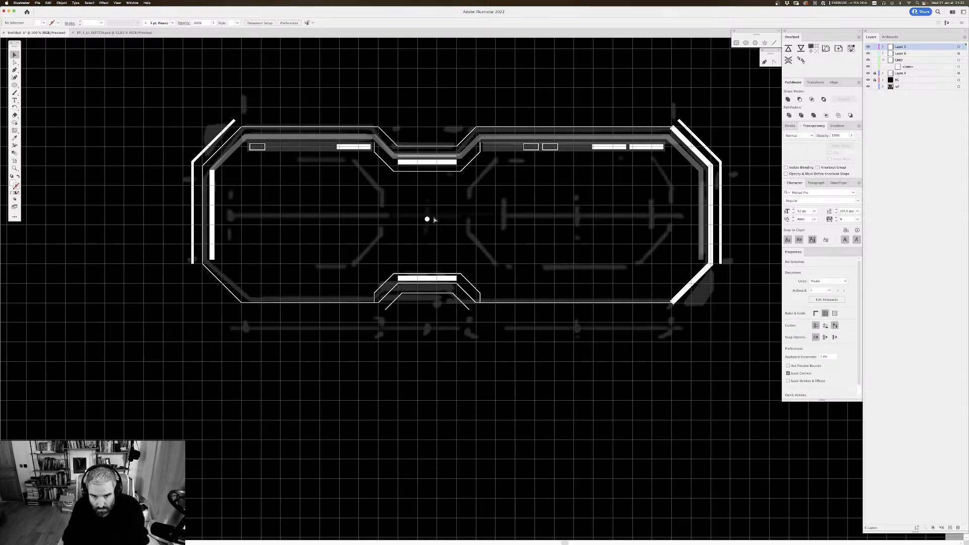
key("super+apostrophe")
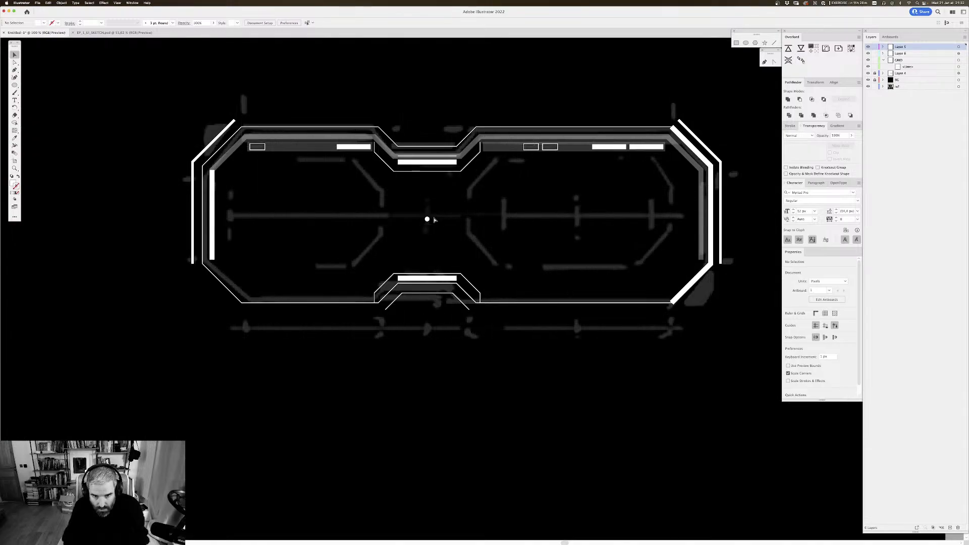
scroll(505, 216, "down", 2)
left_click_drag(529, 224, 528, 225)
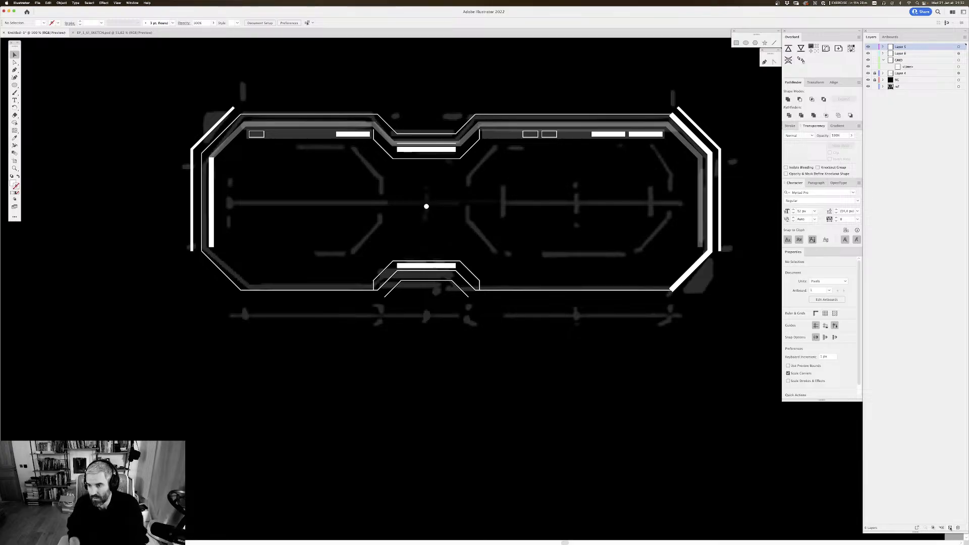
Step: Create a new layer and draw a straight horizontal line across the frame just above the centre dot, extending past both sides
key("super+l")
left_click_drag(176, 160, 187, 150)
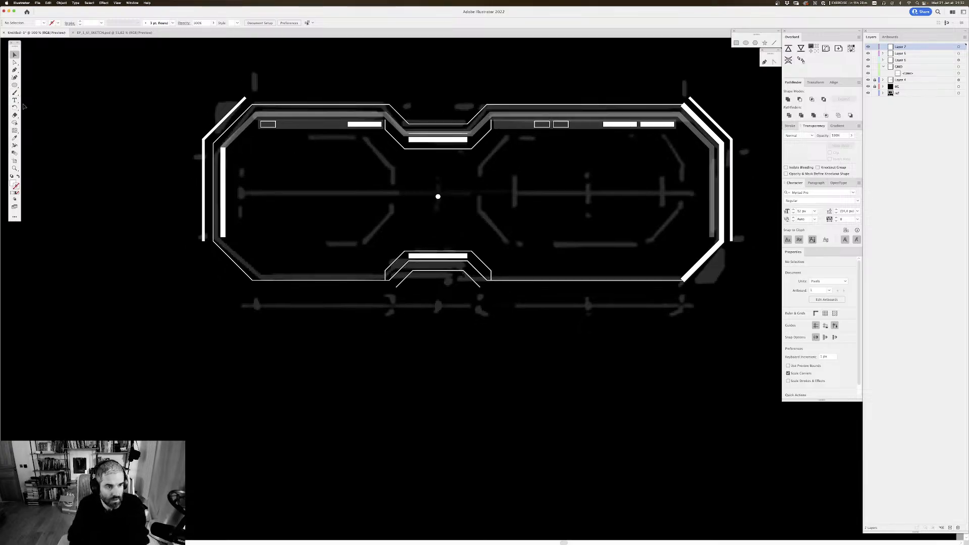
key("p")
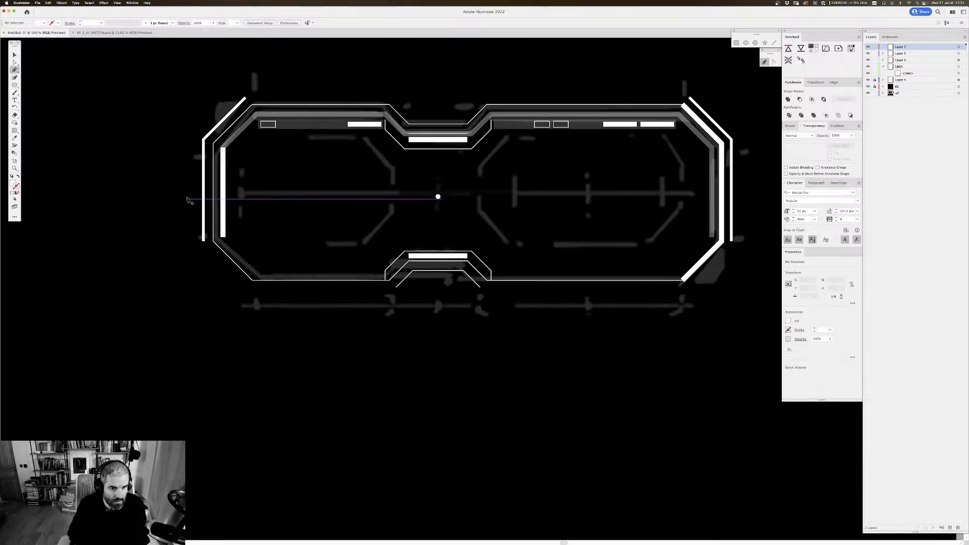
left_click(178, 190)
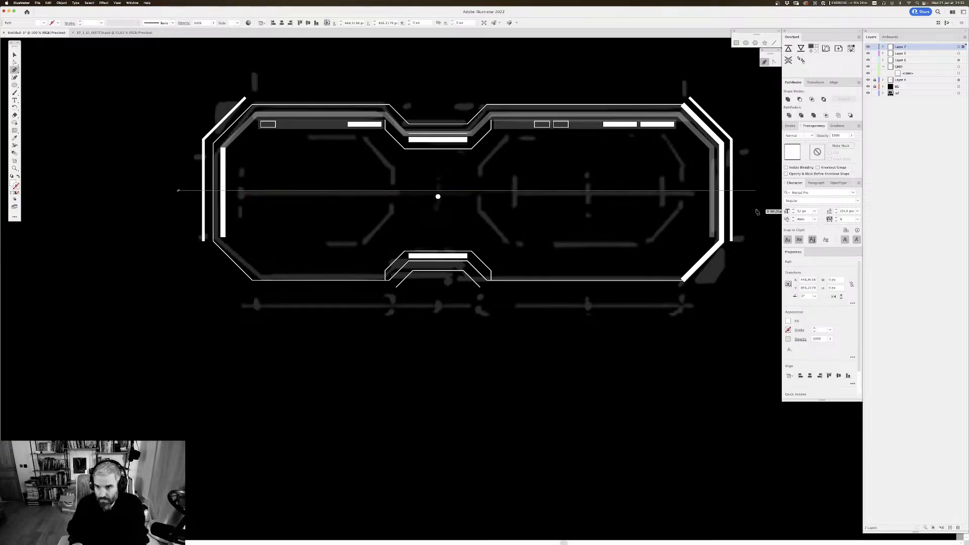
left_click(759, 212, "shift")
key("v")
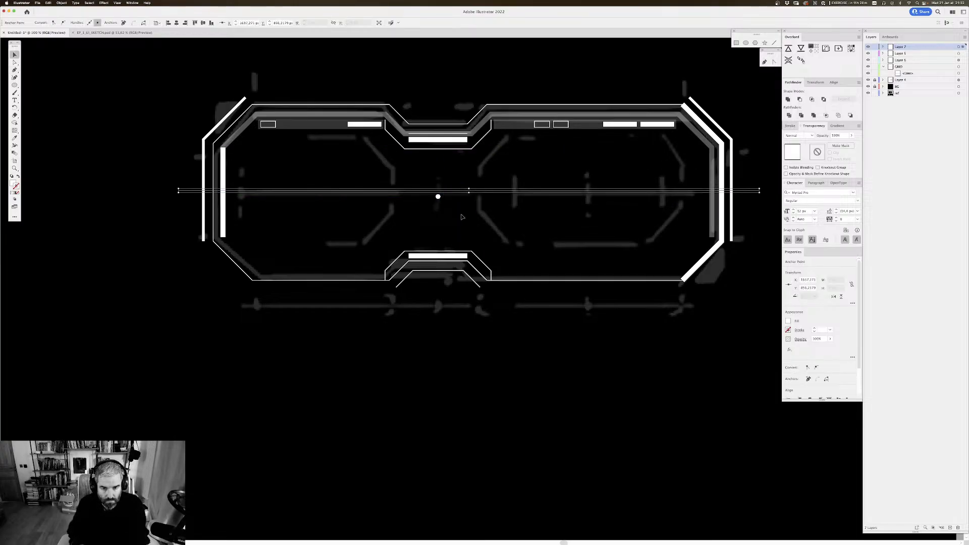
left_click(463, 217)
left_click(463, 191)
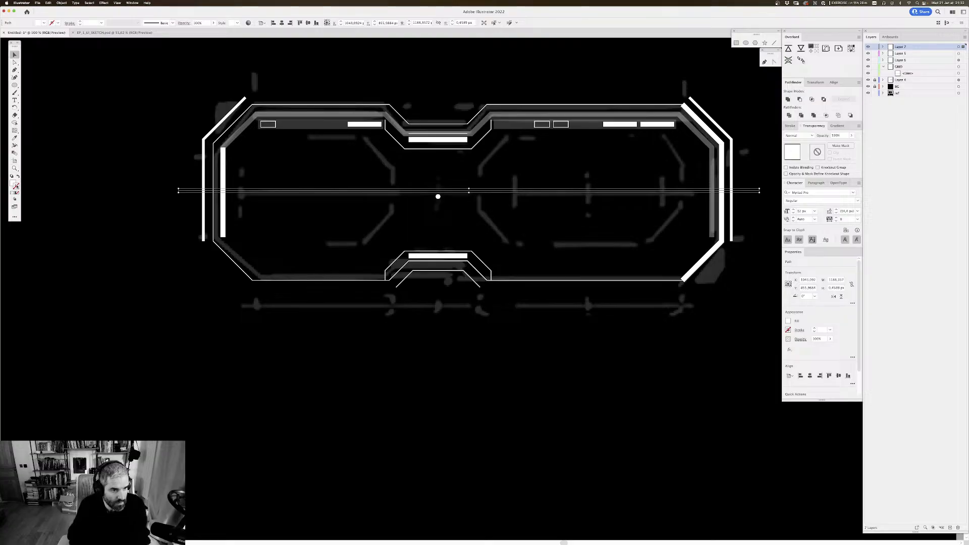
Step: Give the horizontal line a red stroke so it stands out as a centre guide
double_click(16, 186)
left_click(359, 238)
left_click(430, 239)
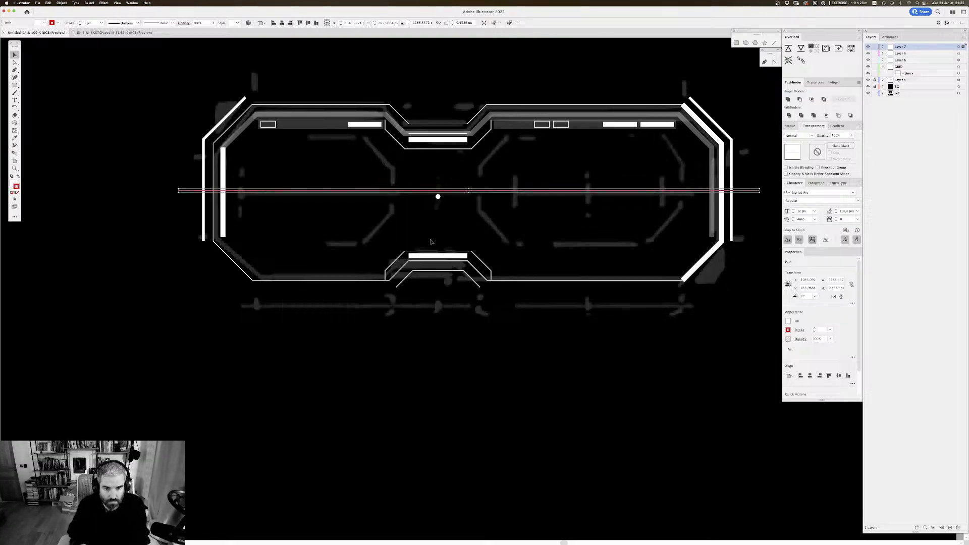
left_click(434, 326)
left_click_drag(424, 220, 413, 208)
left_click(456, 178)
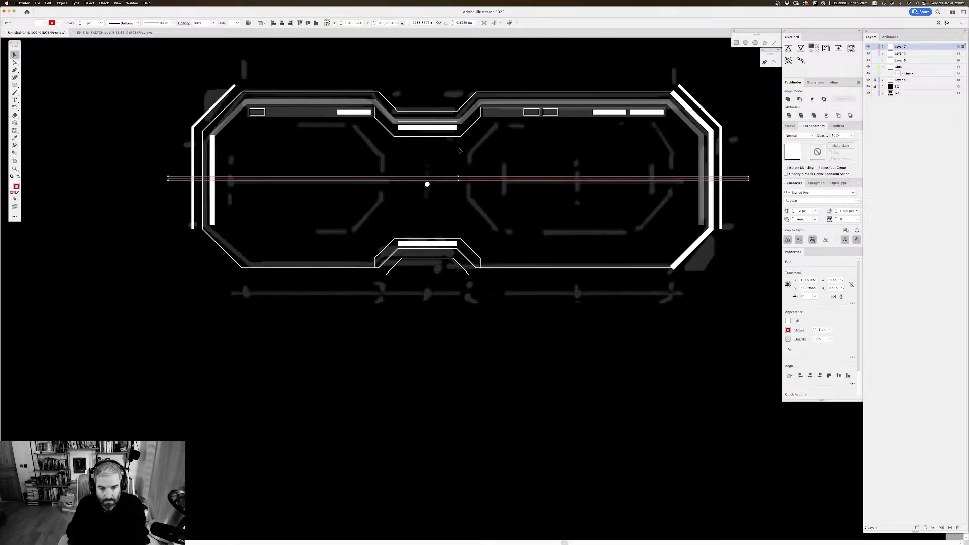
Step: Add a copy of the red line rotated 90° to form a cross, and group both lines
scroll(733, 222, "up", 3)
scroll(733, 222, "right", 3)
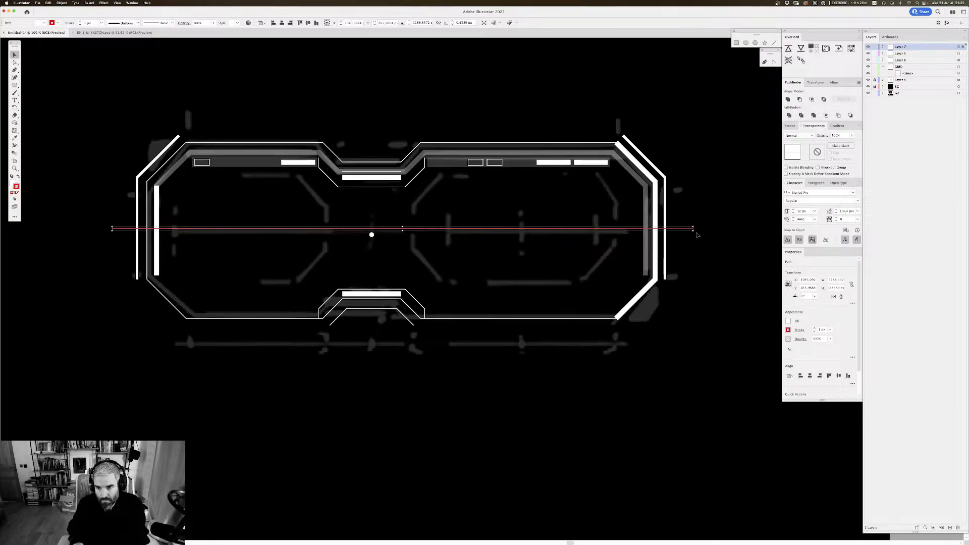
left_click_drag(695, 233, 404, 101)
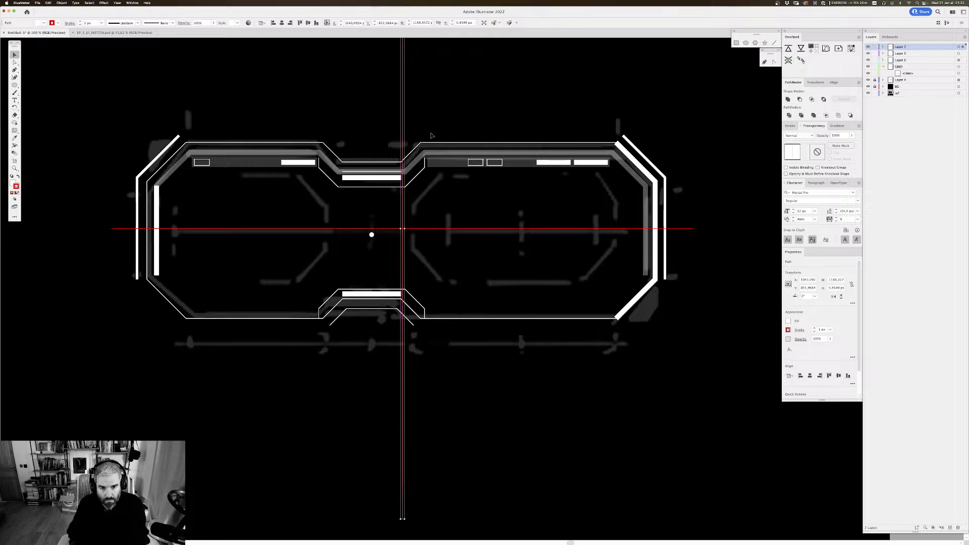
left_click(447, 229, "shift")
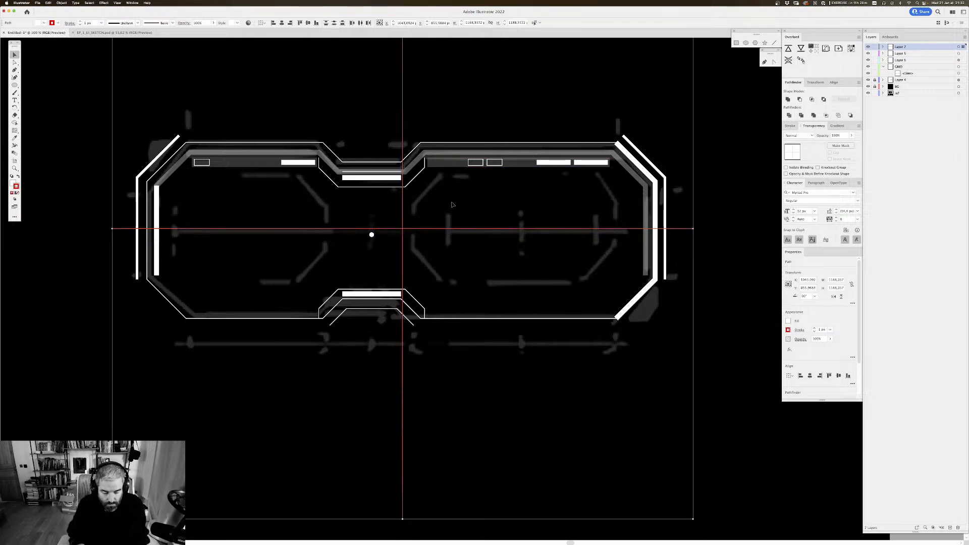
key("super+g")
left_click(452, 190)
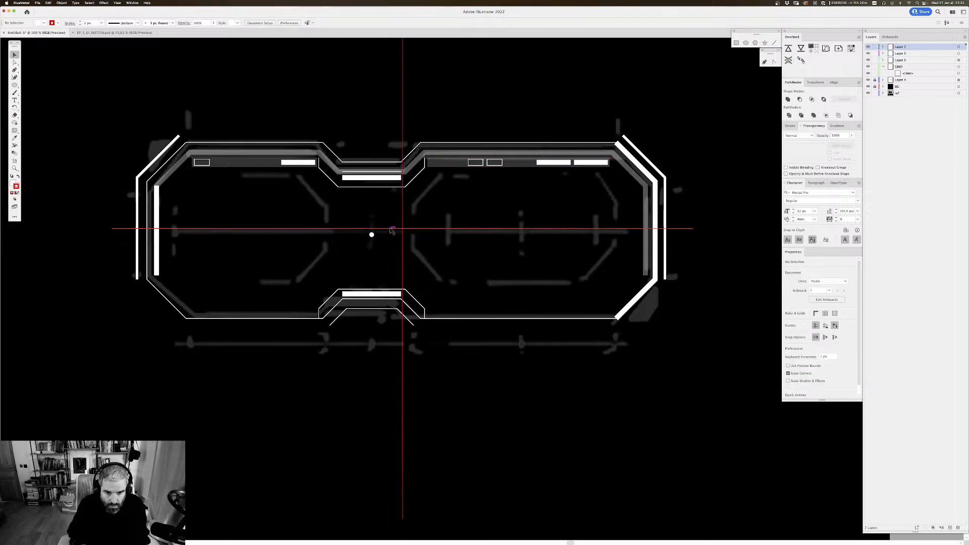
Step: Move the red cross over the centre dot, checking its alignment in Outline view
left_click_drag(403, 231, 372, 234)
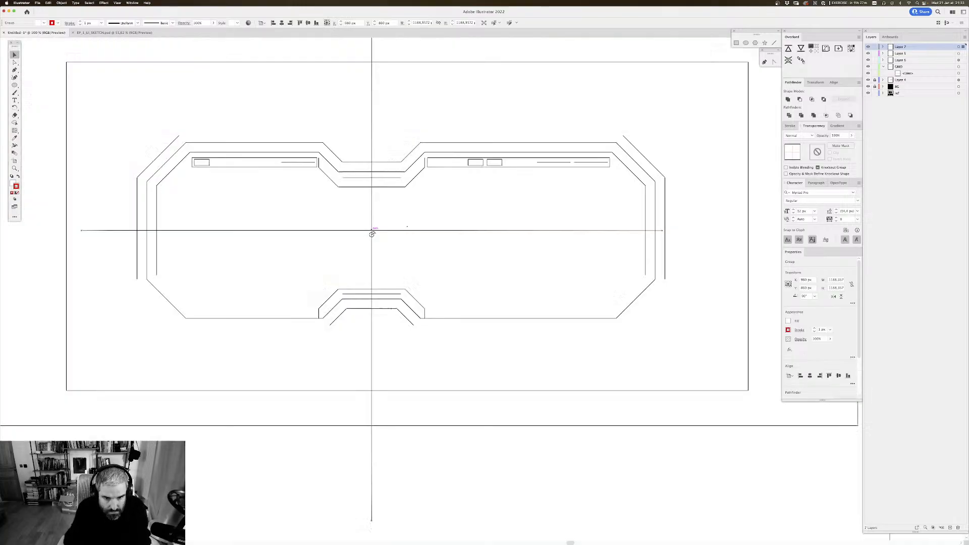
key("super+y")
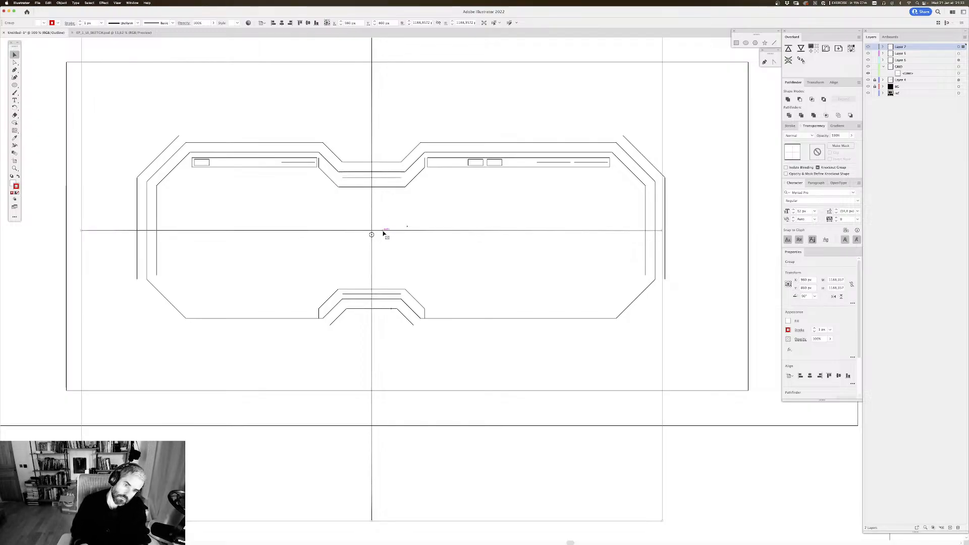
left_click_drag(383, 233, 384, 236)
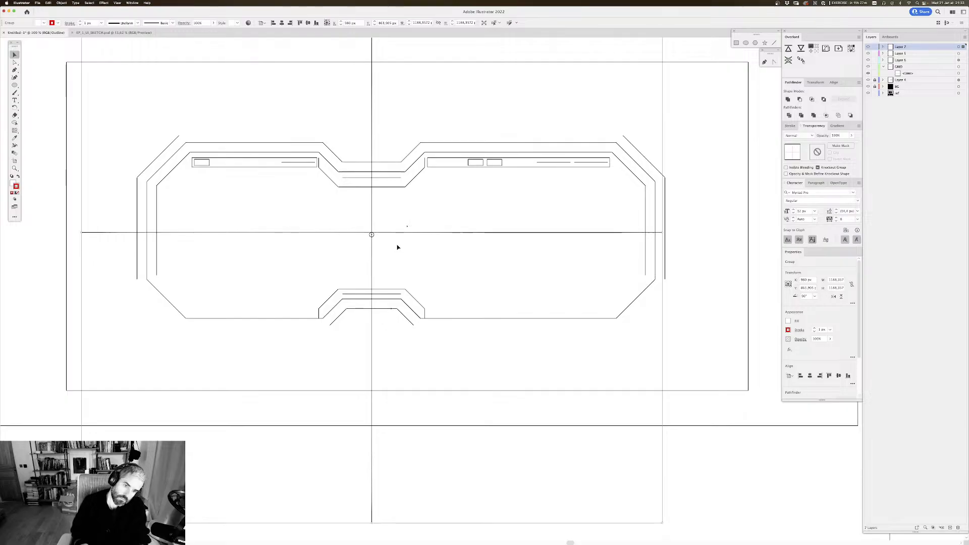
Step: Delete the centre dot, shift the cross slightly down to the dot's former centre and return to Preview mode
left_click(382, 241)
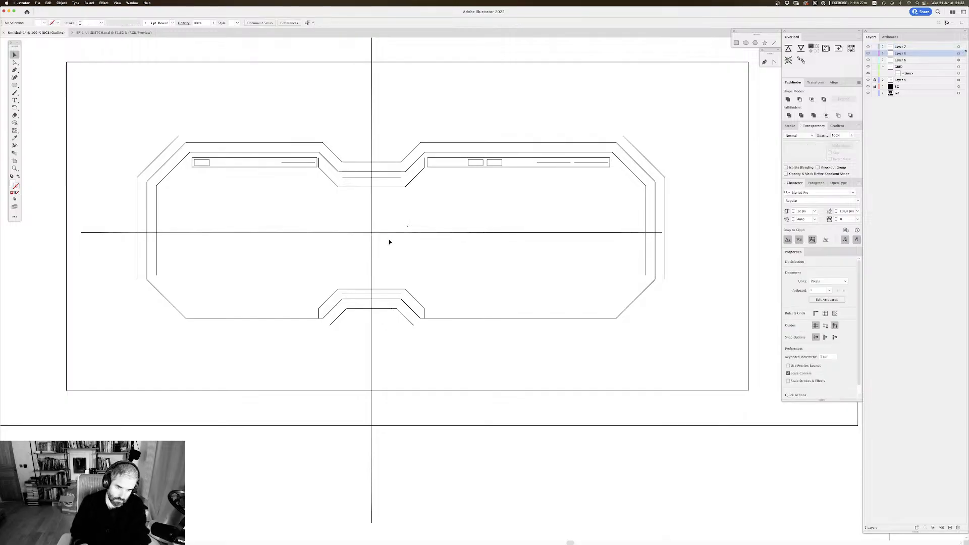
left_click_drag(372, 233, 372, 237)
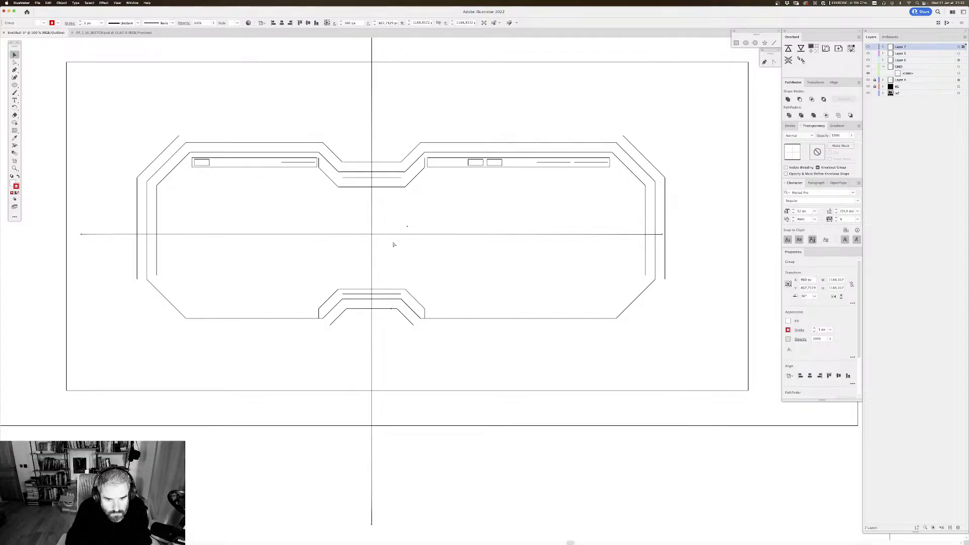
key("super+y")
key("super+y")
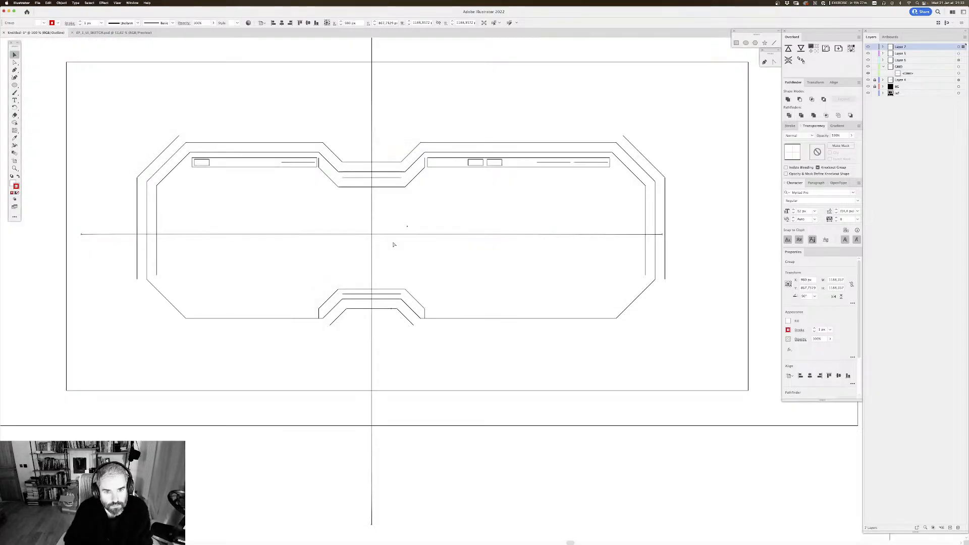
key("super+y")
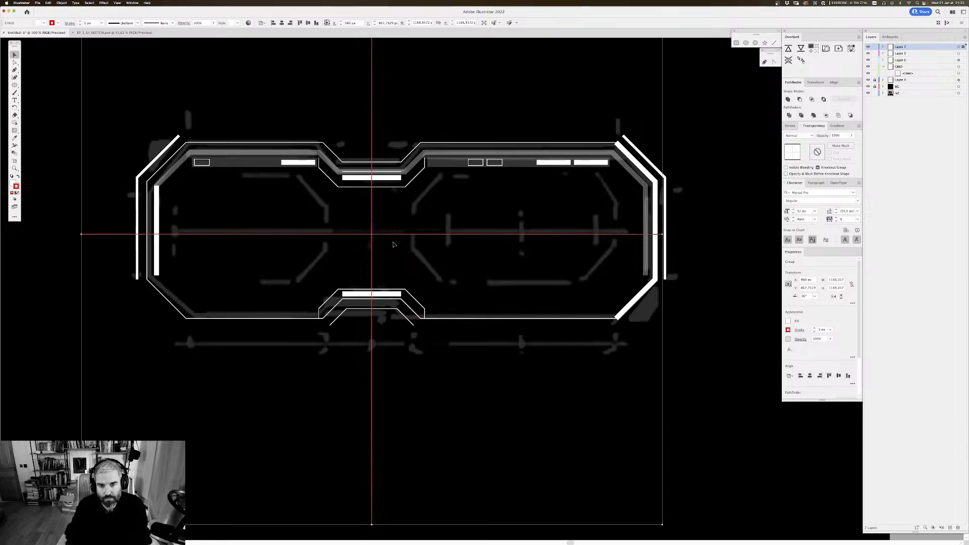
Step: Transfer the red cross in place to a new layer directly above Layer 4 and rename that layer "+"
key("super+shift+a")
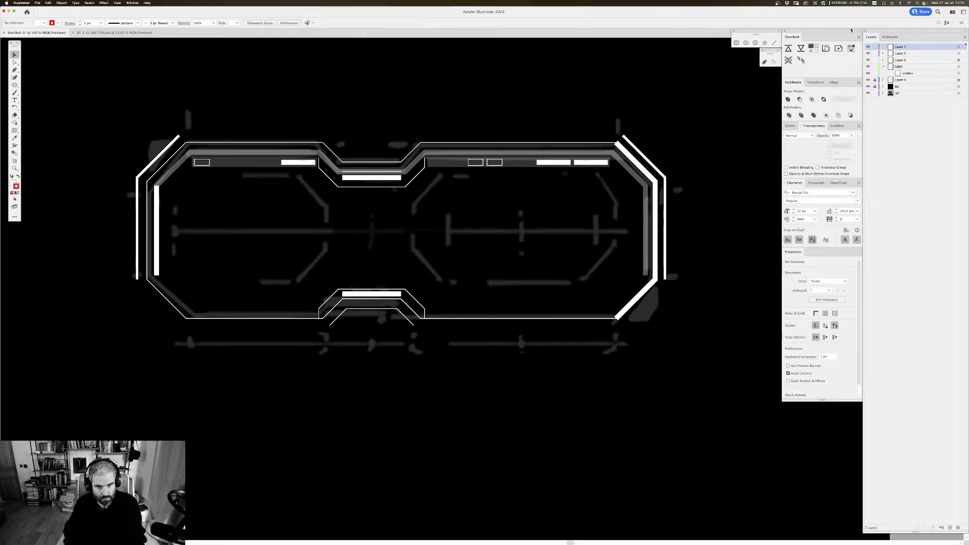
left_click(883, 67)
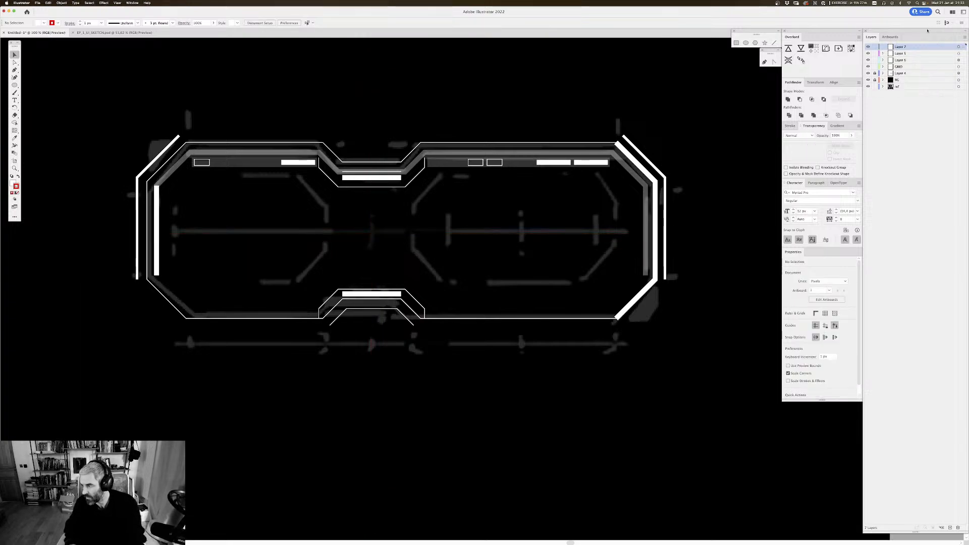
left_click(908, 73)
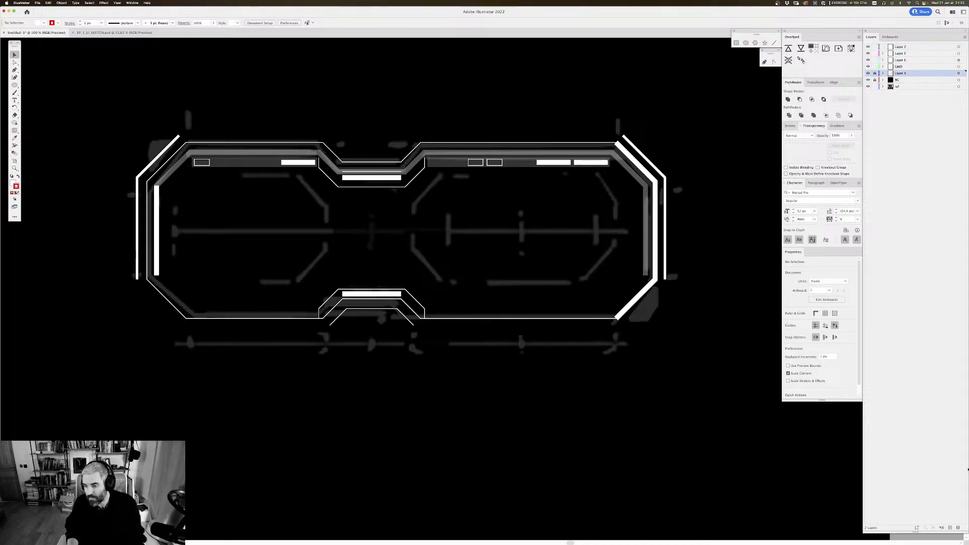
key("super+l")
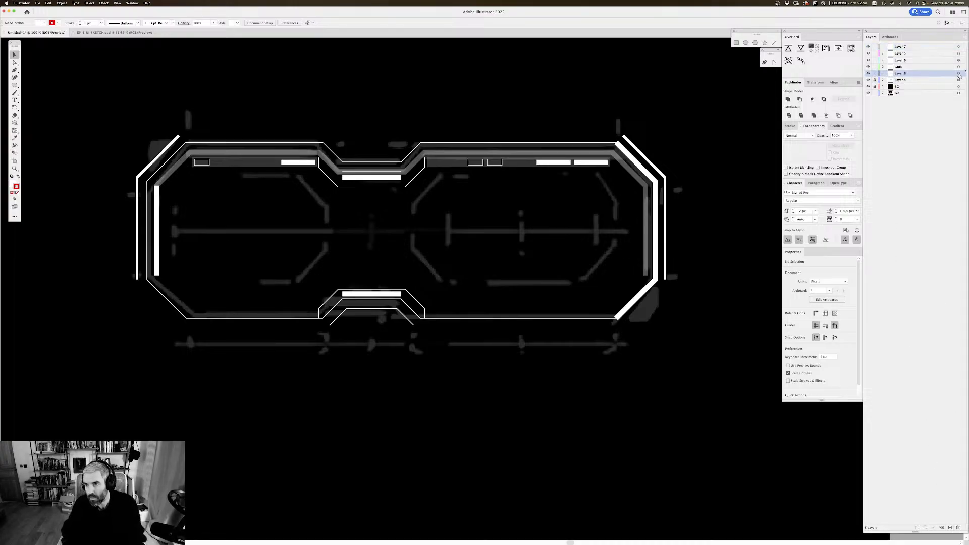
left_click(959, 73)
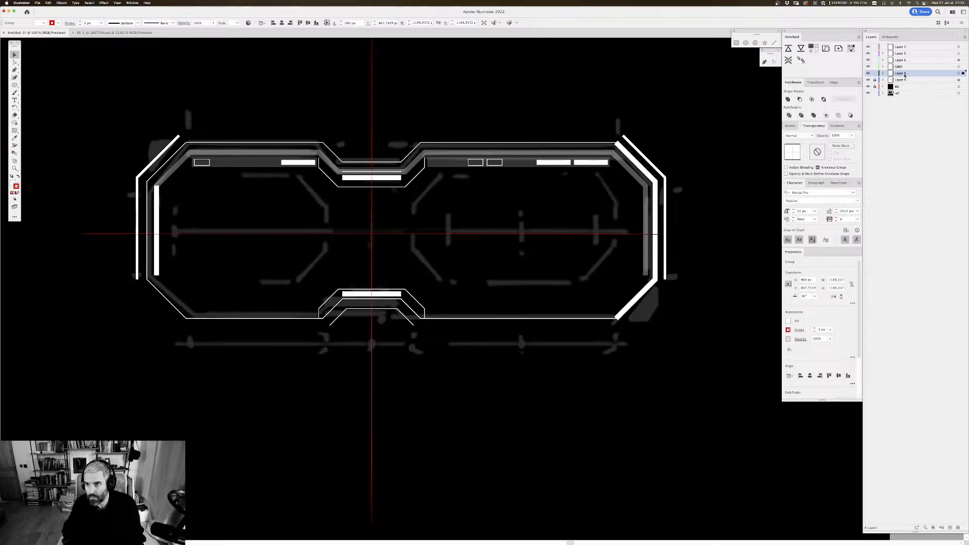
double_click(904, 74)
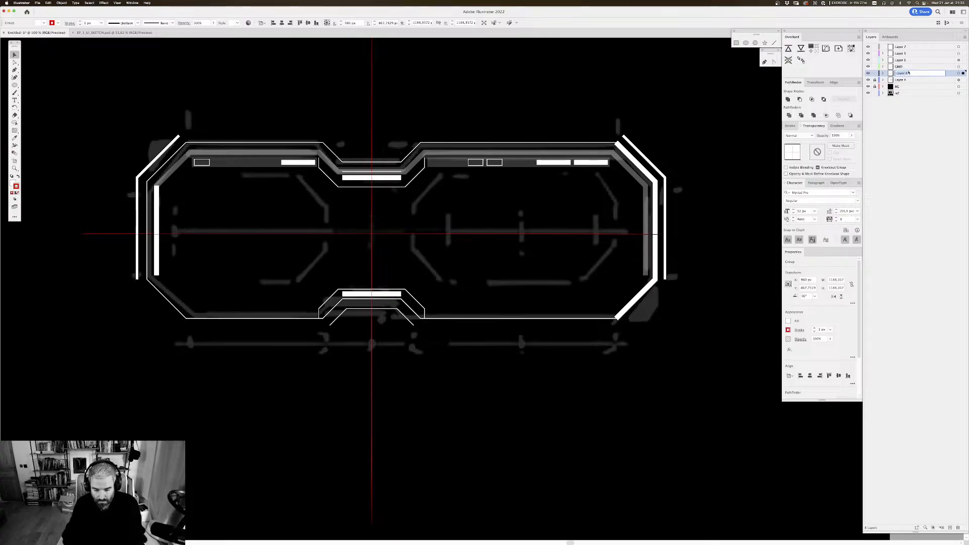
type("+")
key("Return")
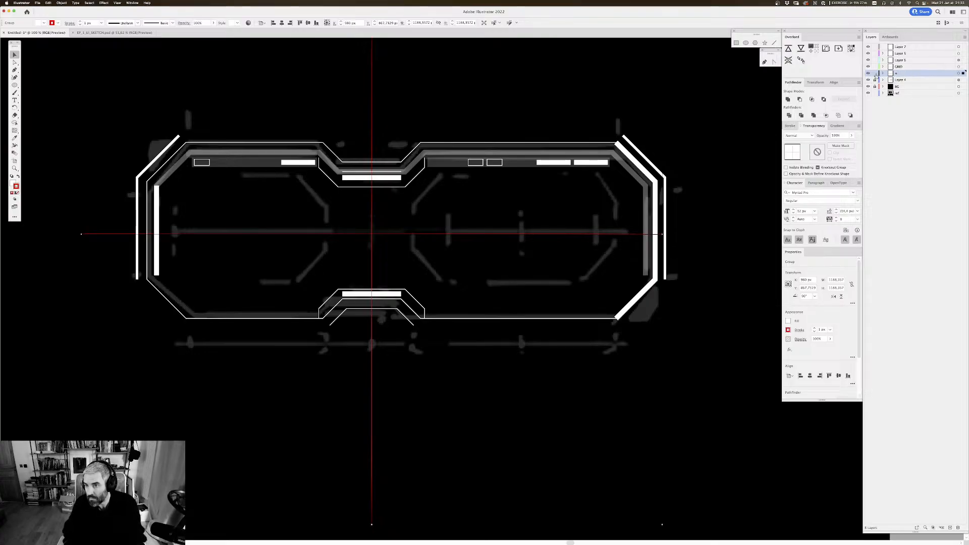
Step: Reduce the "+" layer's opacity to roughly half and lock the layer
left_click(959, 73)
left_click(851, 136)
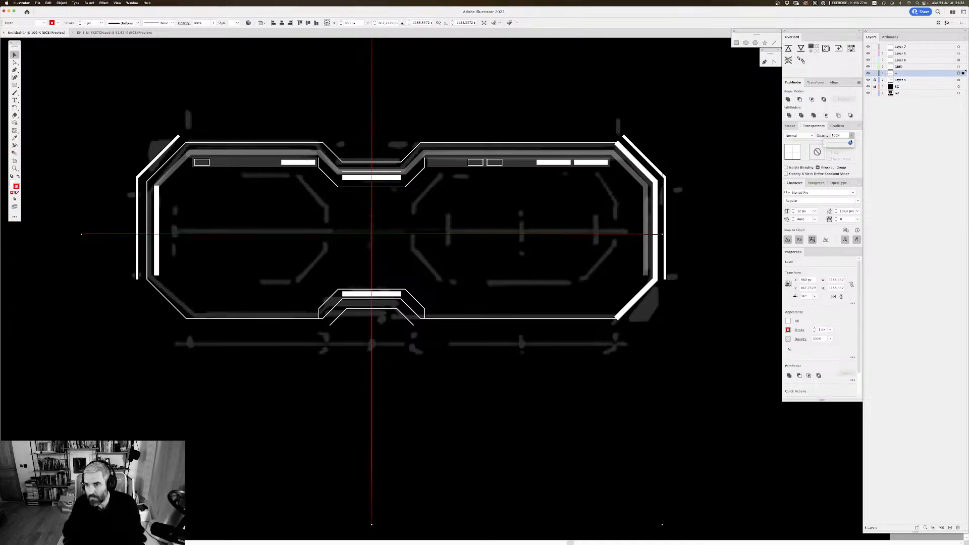
left_click_drag(850, 143, 836, 145)
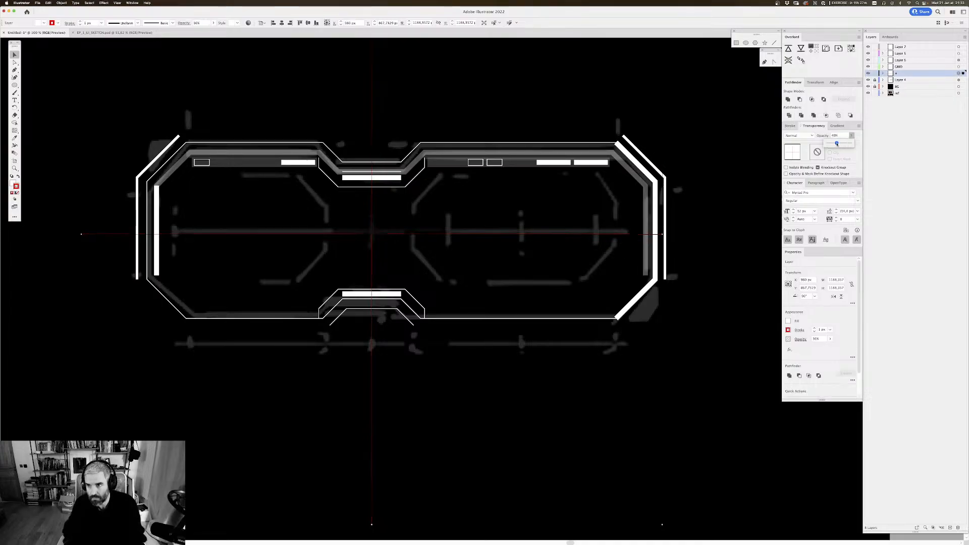
left_click_drag(836, 144, 837, 143)
left_click(875, 73)
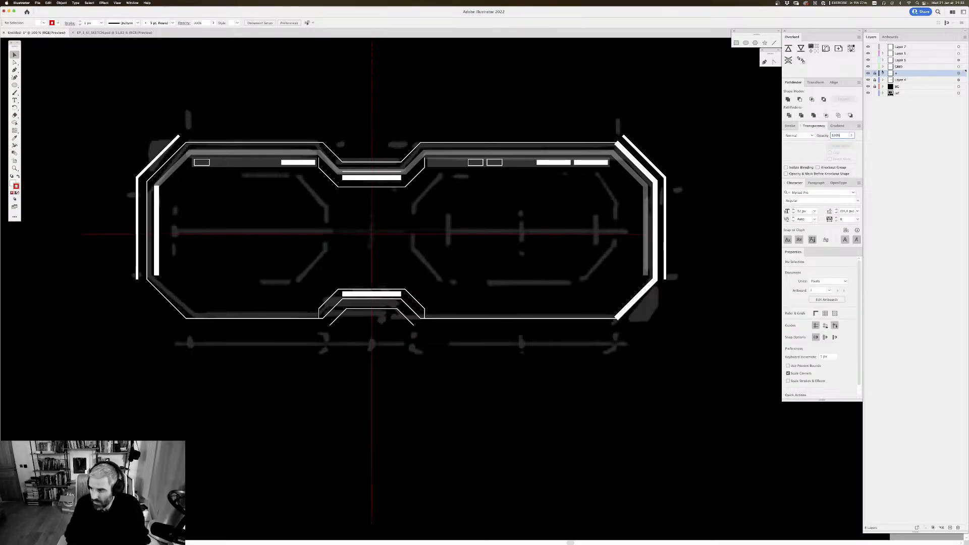
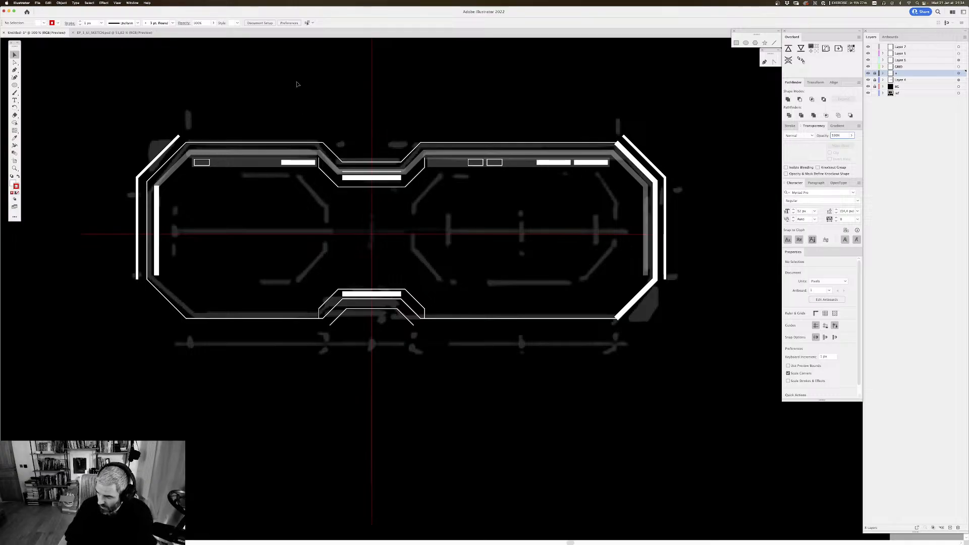
left_click_drag(522, 192, 522, 168)
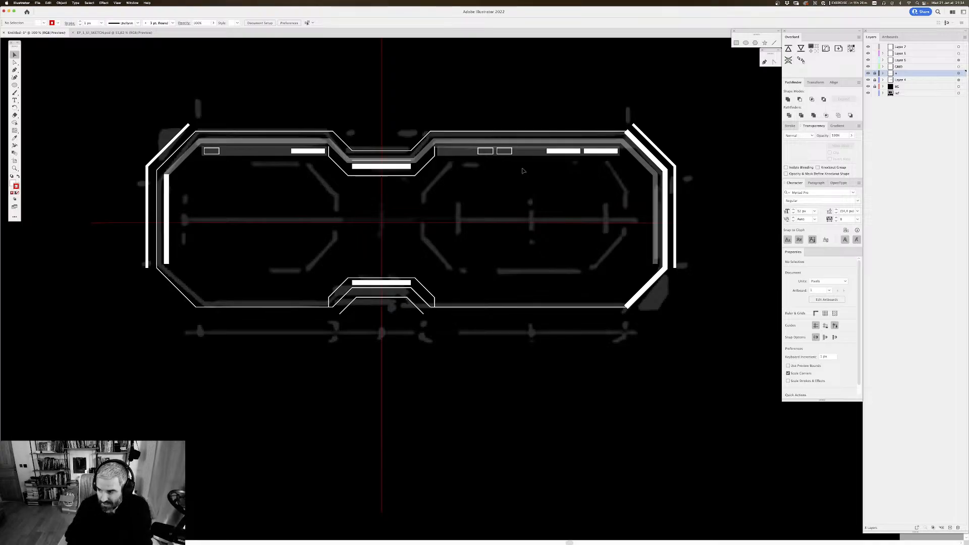
scroll(368, 201, "up", 3)
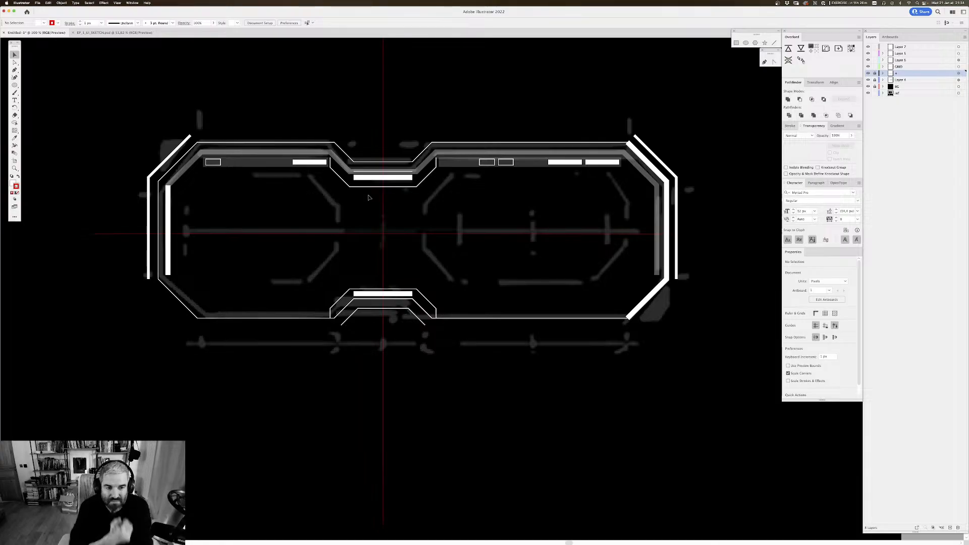
left_click_drag(506, 144, 498, 162)
left_click_drag(482, 107, 486, 100)
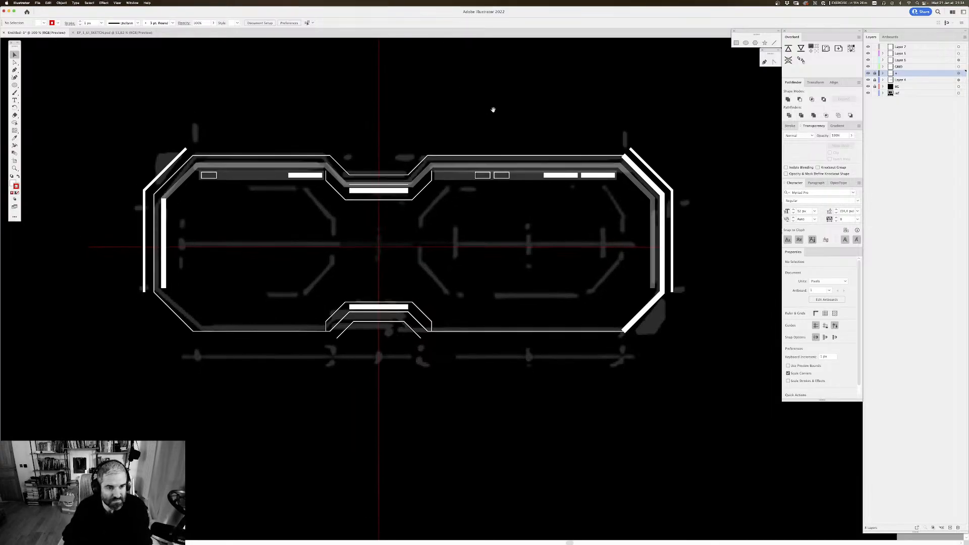
left_click_drag(333, 111, 331, 106)
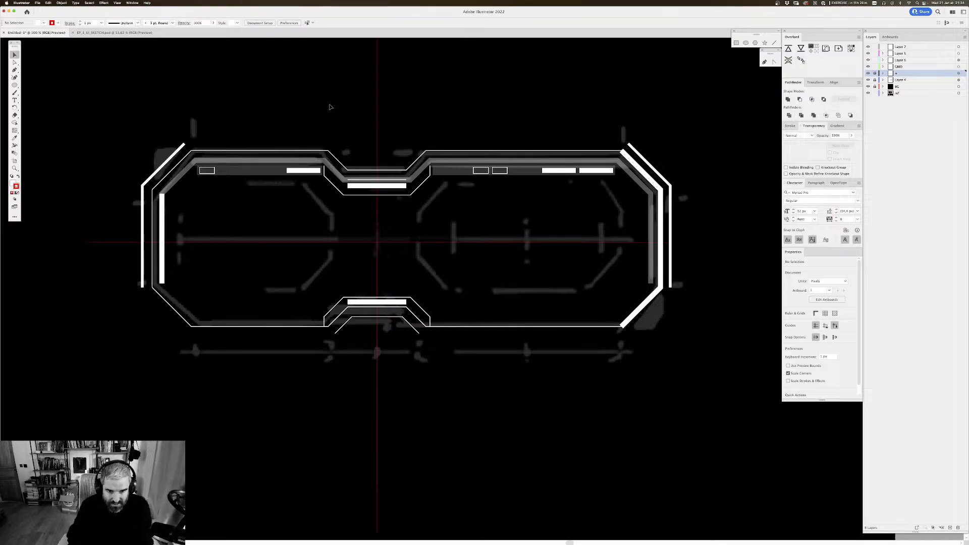
left_click_drag(420, 231, 425, 234)
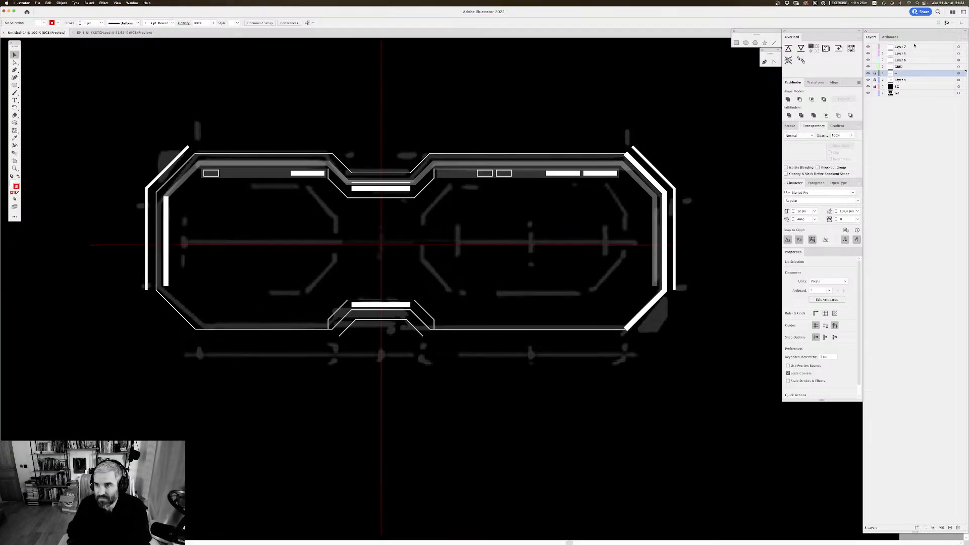
Step: Create a new layer above Layer 7 and draw an open two-segment path over the sketched upper-right corner of the left inner frame
left_click(914, 46)
left_click(949, 527)
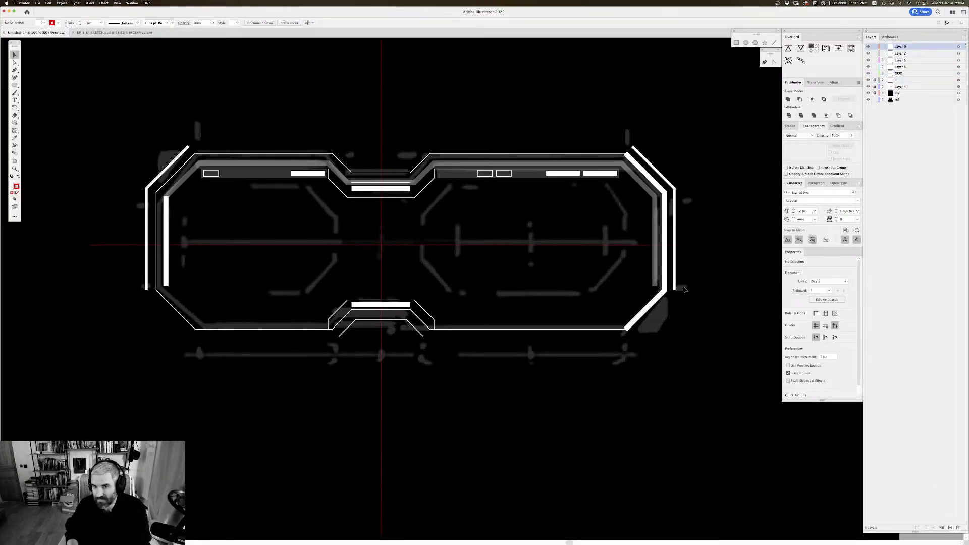
key("p")
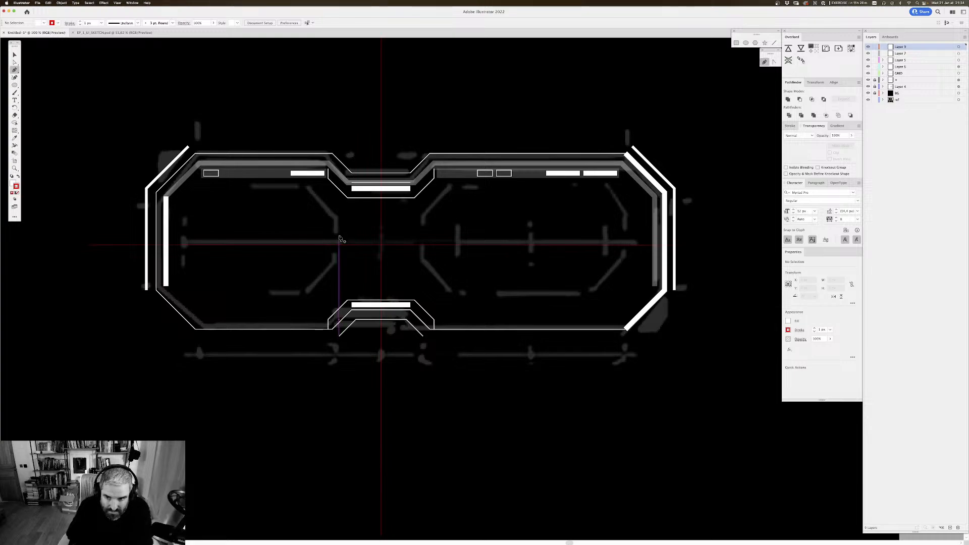
left_click(336, 233)
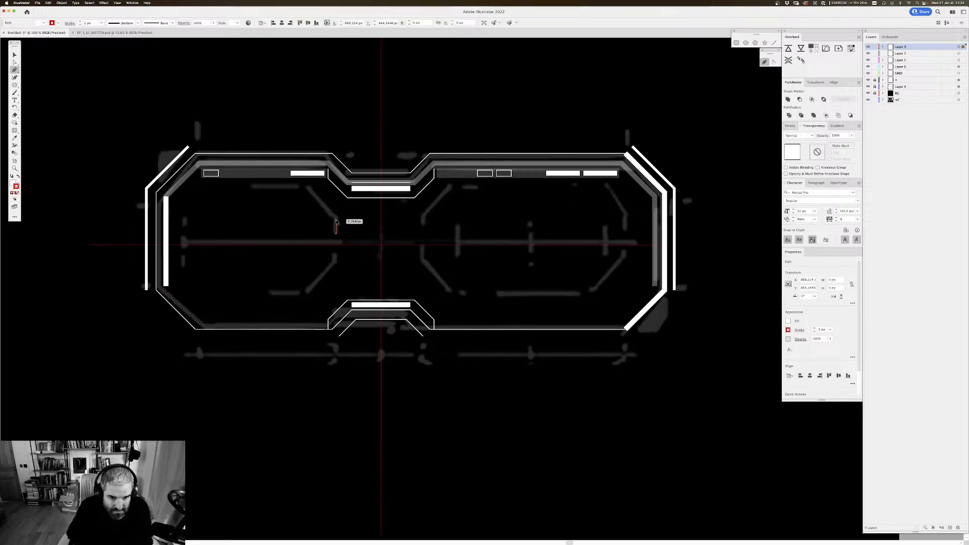
left_click(336, 218)
left_click(307, 189)
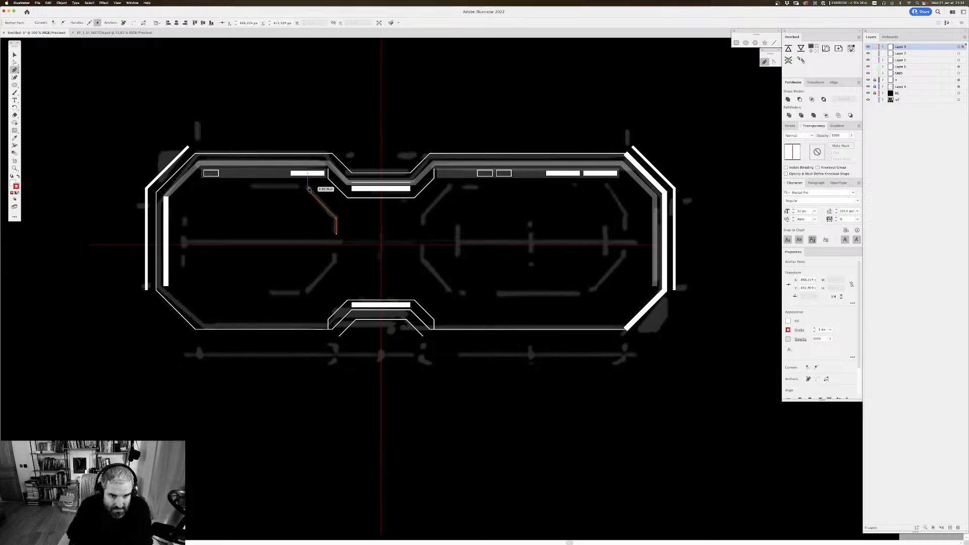
left_click(336, 234)
key("v")
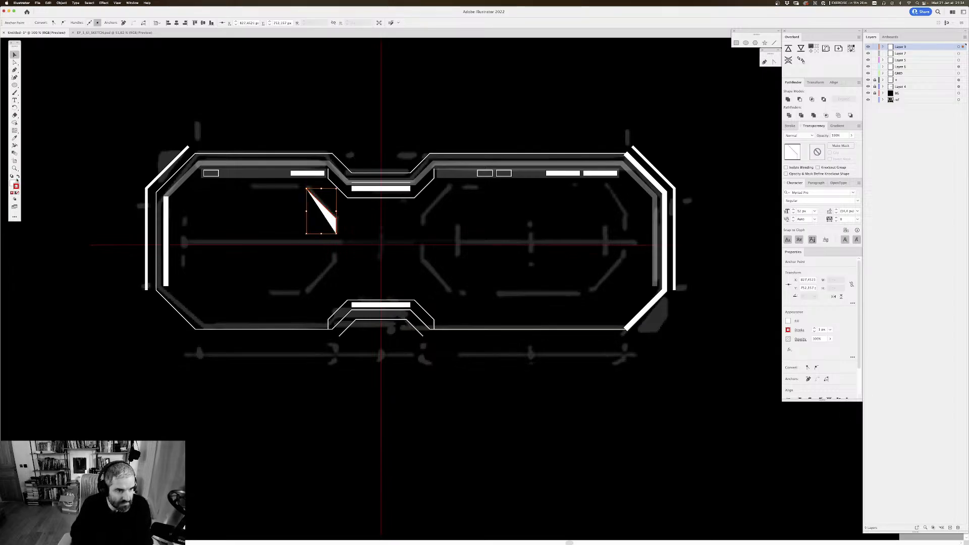
Step: Swap the angled path's fill and stroke, remove its fill and keep a white stroke
left_click(18, 177)
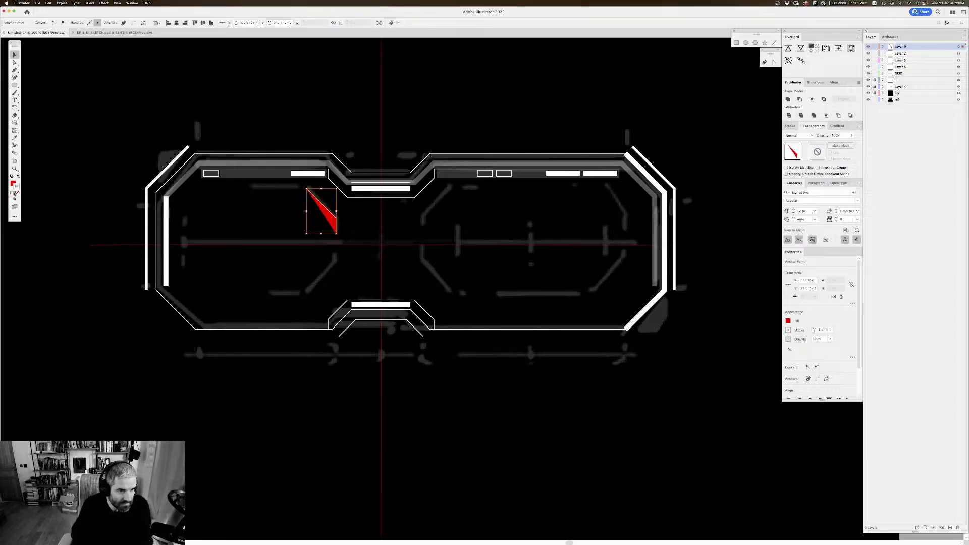
left_click(12, 193)
left_click(18, 193)
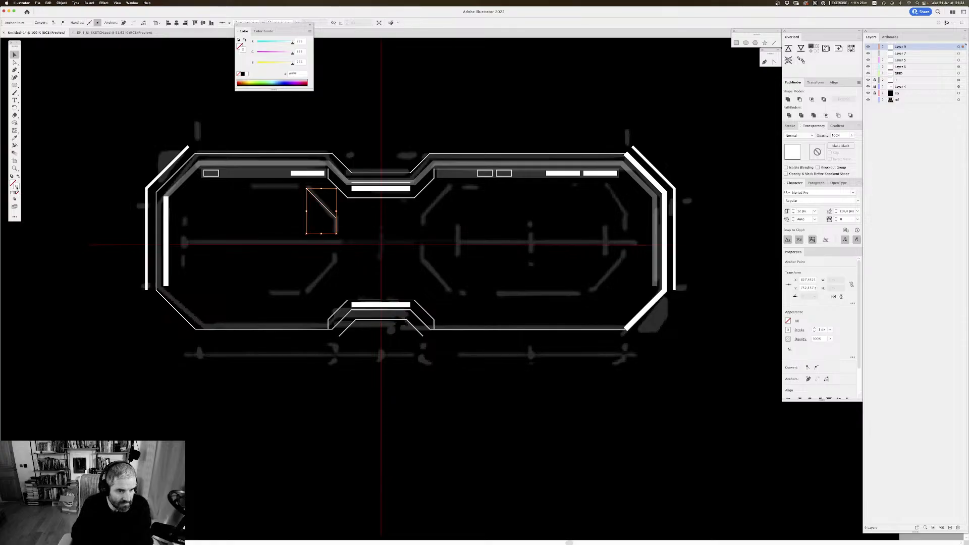
double_click(17, 187)
key("Return")
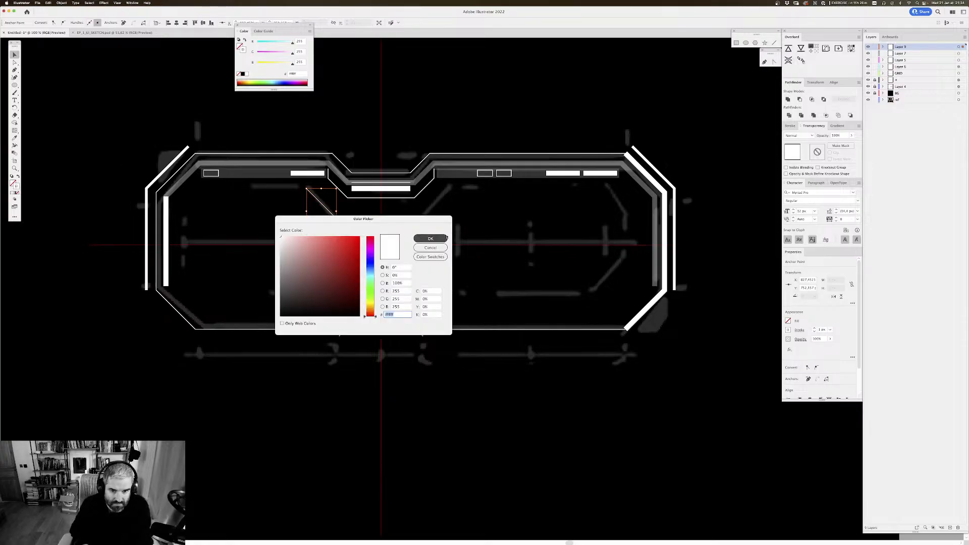
left_click(237, 27)
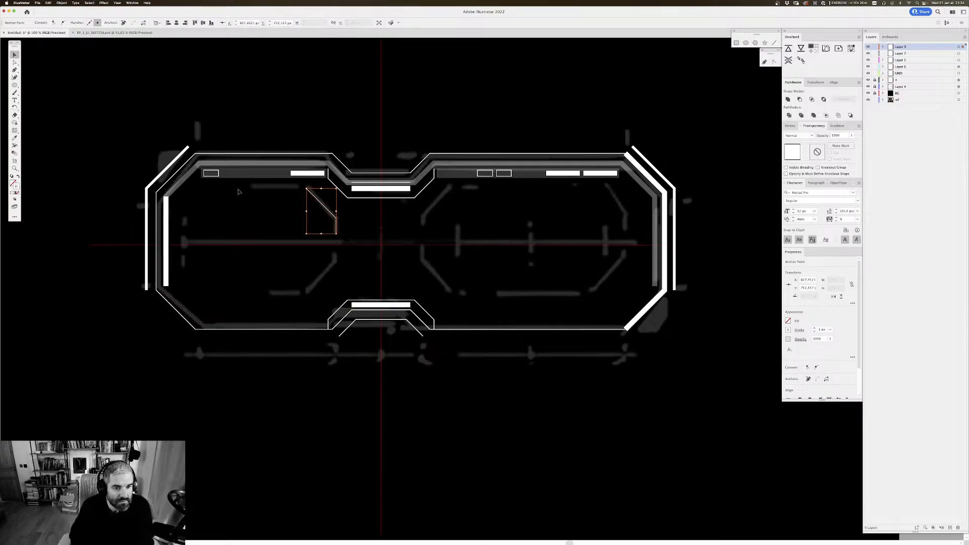
Step: Set the angled path's stroke weight to 8 px and deselect it
left_click(298, 247)
left_click(333, 216)
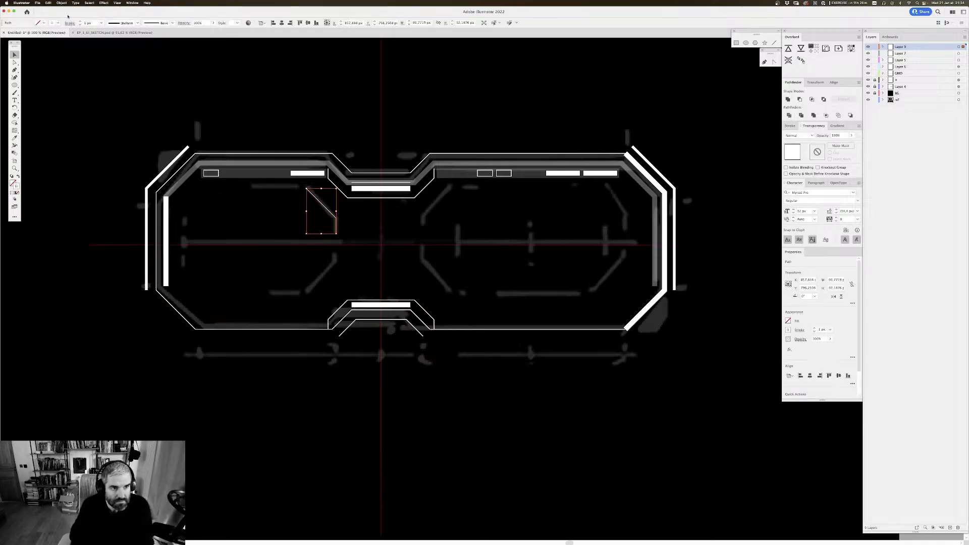
left_click(94, 24)
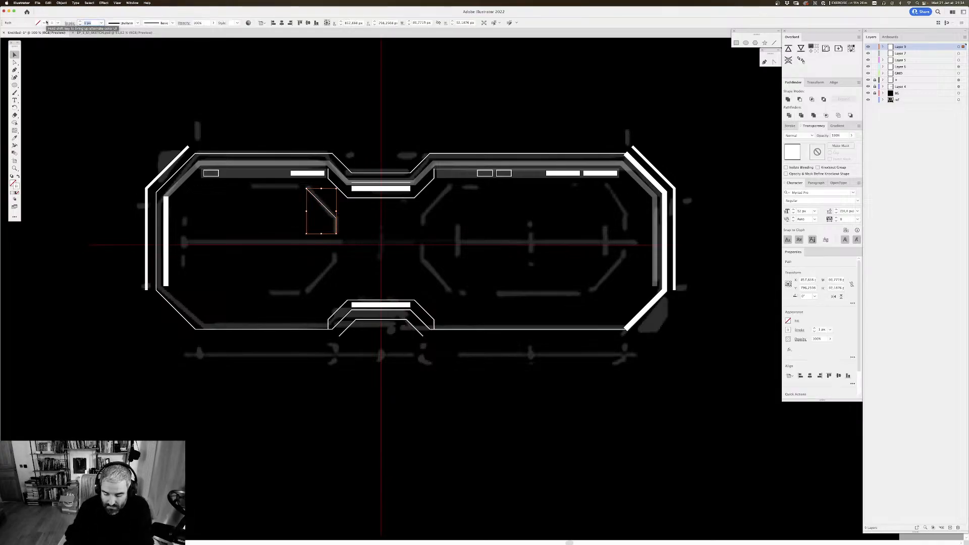
type("8")
key("Return")
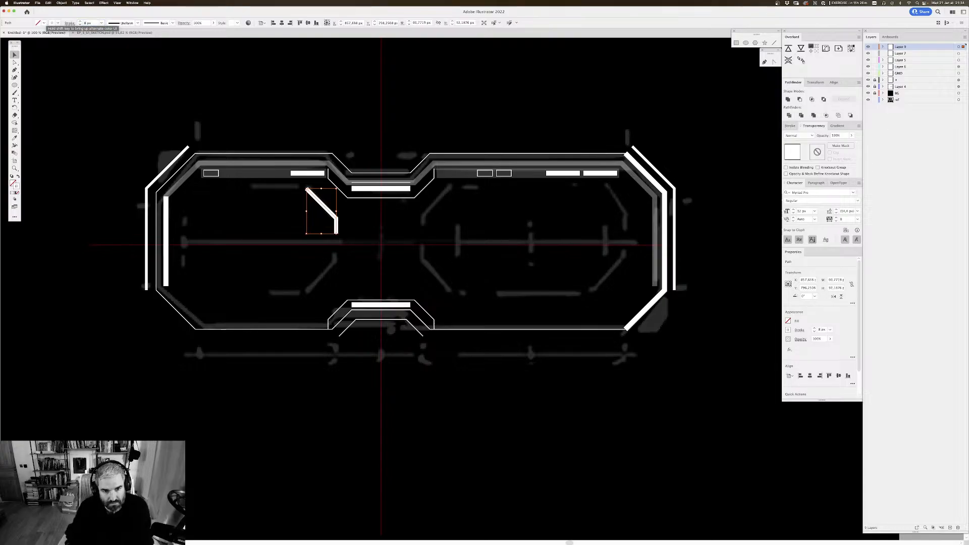
left_click(448, 204)
Step: Draw a circle about 14 px wide centred on the red cross and give it a white fill without stroke
scroll(449, 204, "up", 1)
scroll(448, 205, "down", 2)
scroll(449, 204, "right", 2)
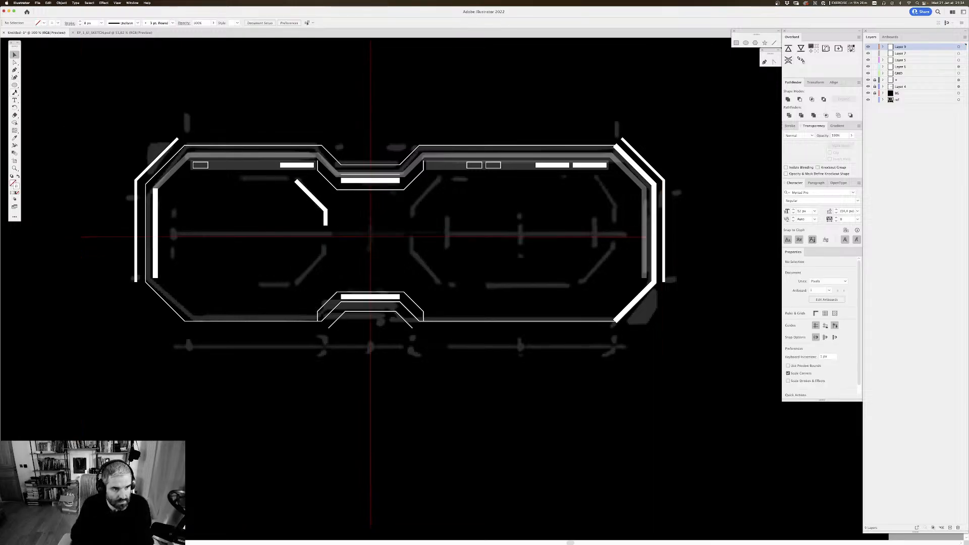
left_click(14, 86)
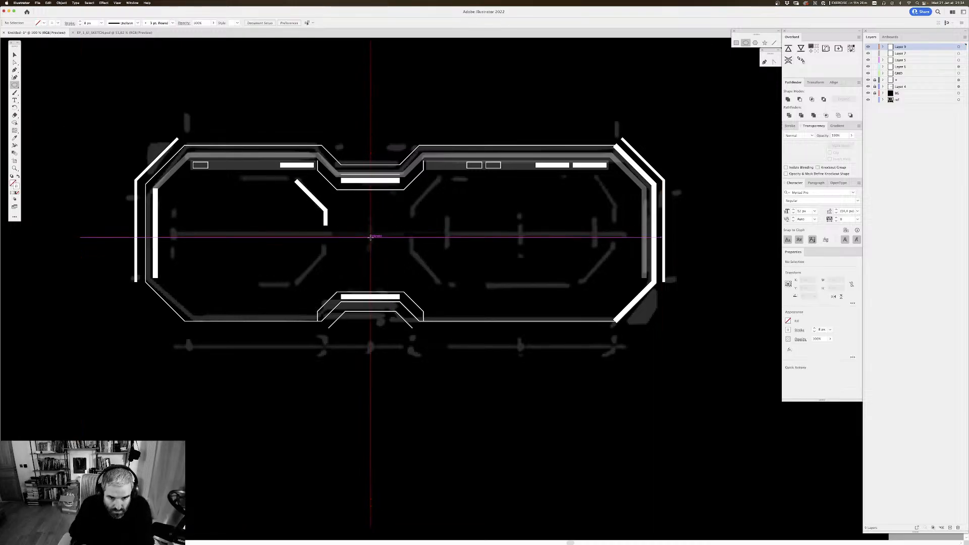
left_click_drag(370, 236, 373, 240)
key("v")
key("shift+x")
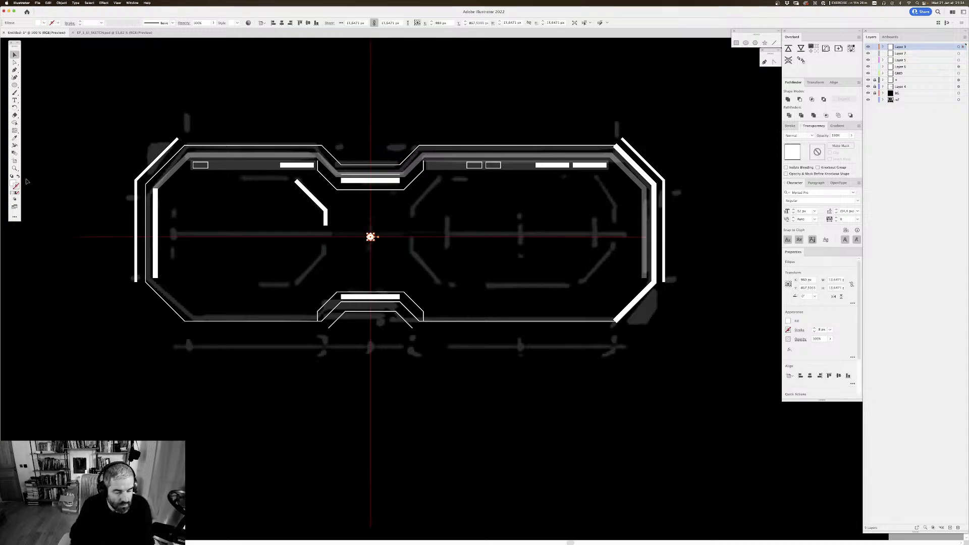
left_click(337, 374)
Step: Copy the centre dot straight up along the vertical guide and scale the copy down to about 8 px
scroll(405, 354, "right", 1)
key("super+plus")
key("super+plus")
scroll(403, 347, "up", 2)
scroll(403, 347, "left", 4)
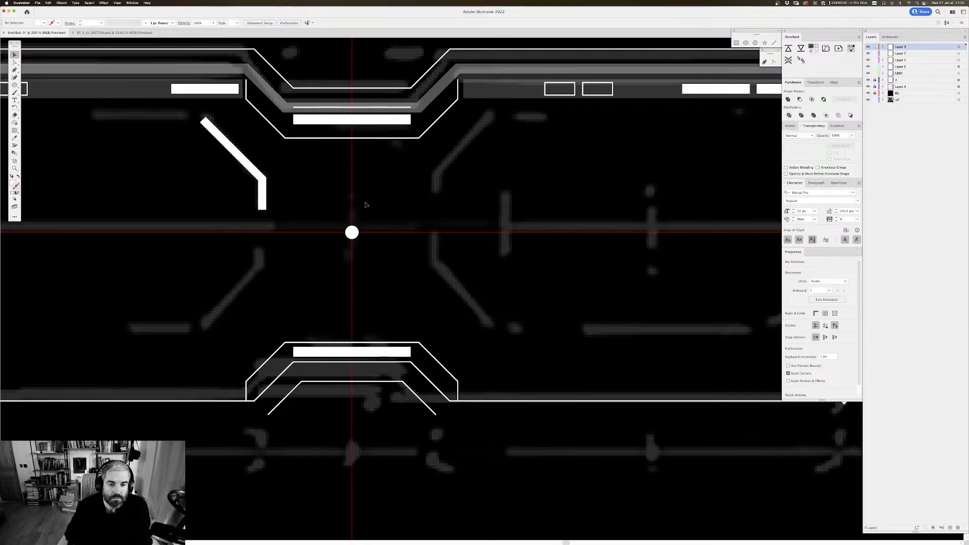
left_click_drag(352, 232, 357, 163)
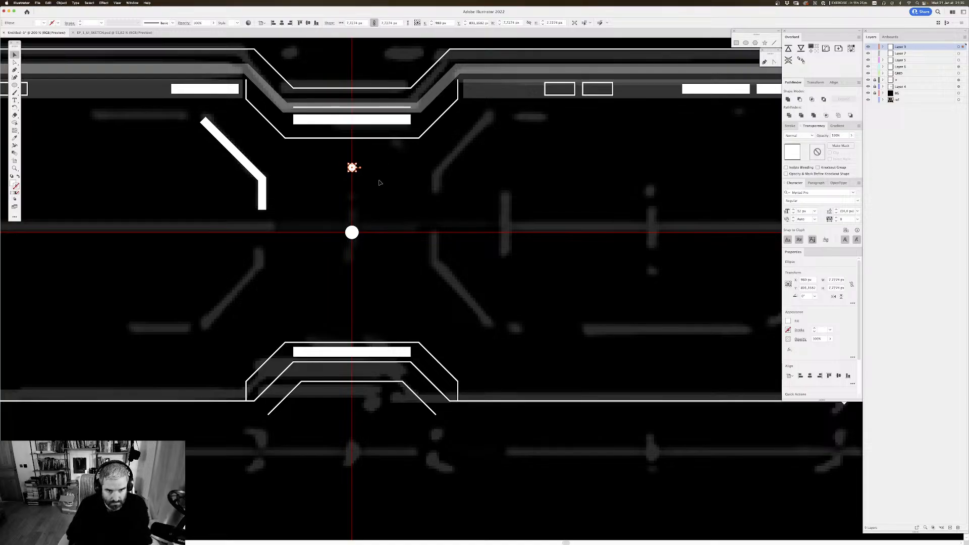
Step: Check the two dots together, then copy the small dot straight down to the matching distance below the centre dot
left_click(362, 205)
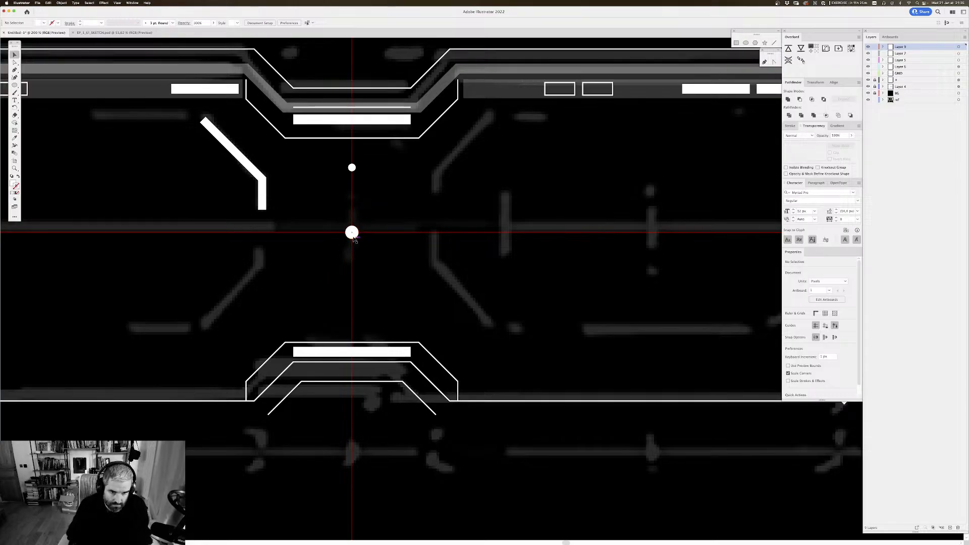
left_click(353, 235)
left_click(353, 169, "shift")
left_click_drag(402, 259, 342, 160)
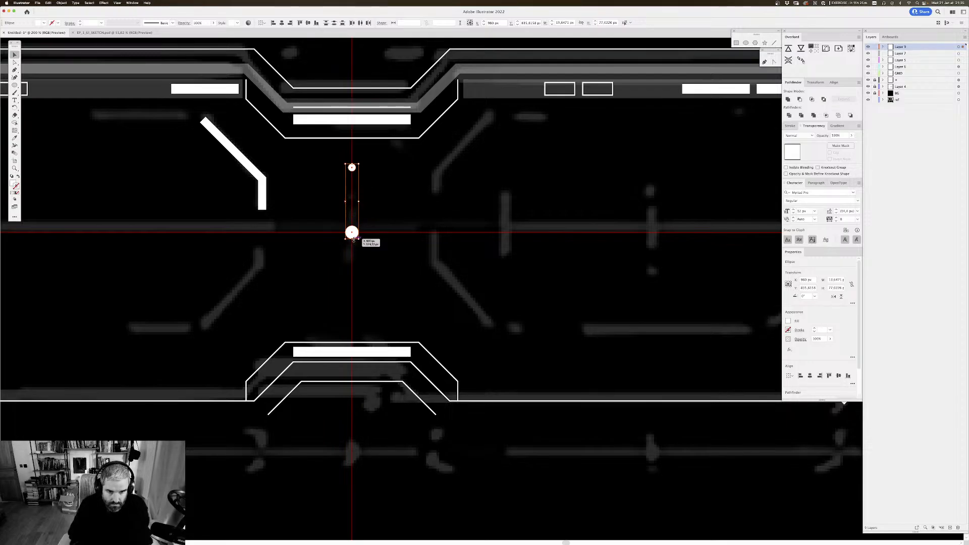
left_click(373, 213)
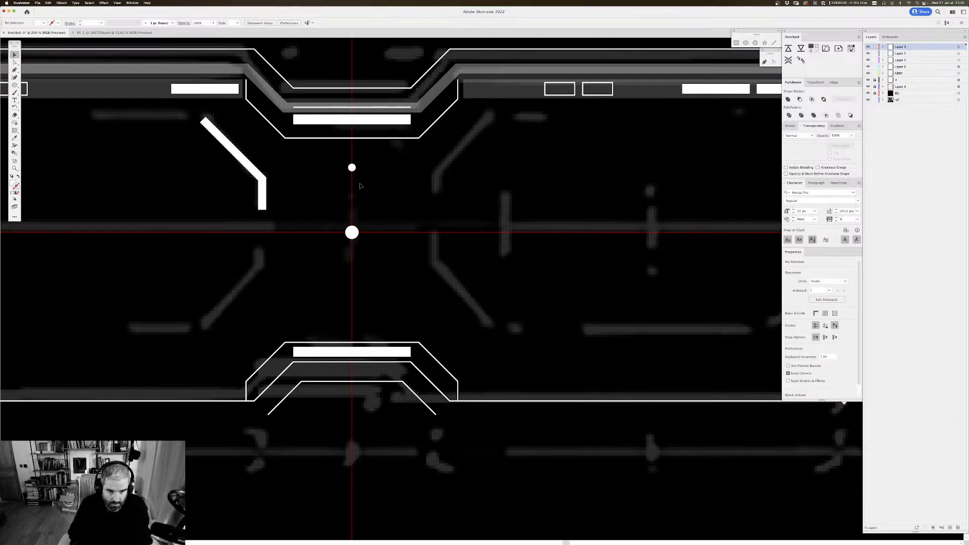
left_click_drag(354, 174, 360, 300)
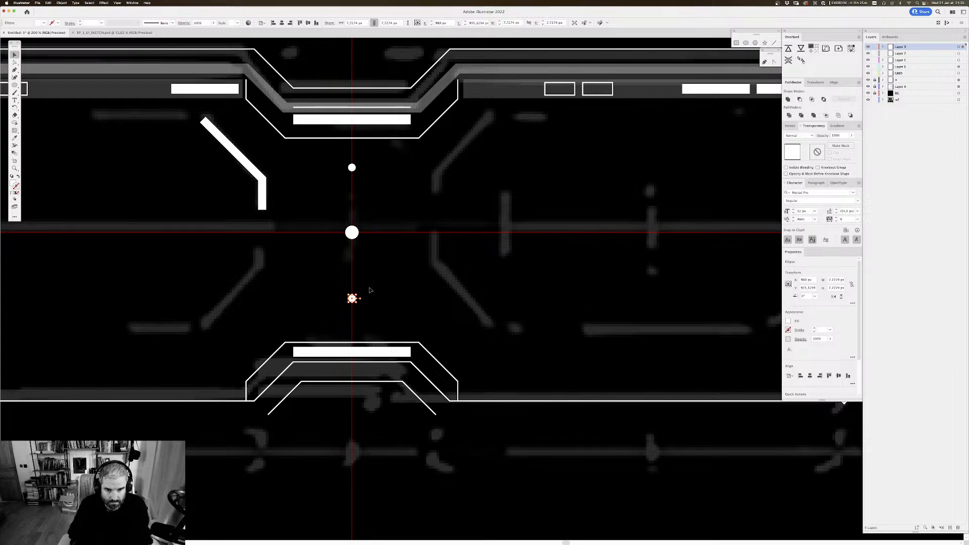
left_click(394, 267)
Step: Examine the three dots and the angled path against the sketch at overall and closer zoom
key("super+minus")
key("super+minus")
key("super+minus")
key("super+minus")
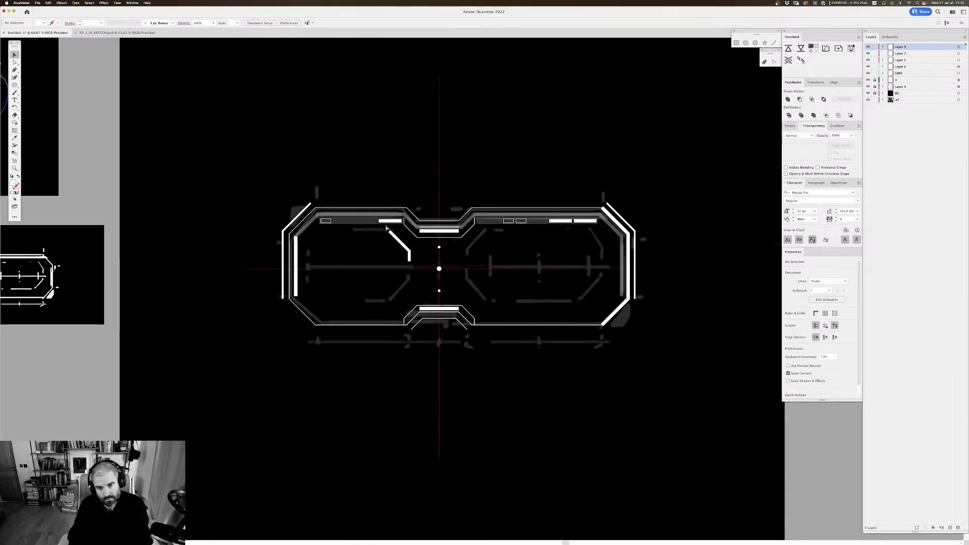
key("super+equal")
key("super+equal")
key("super+equal")
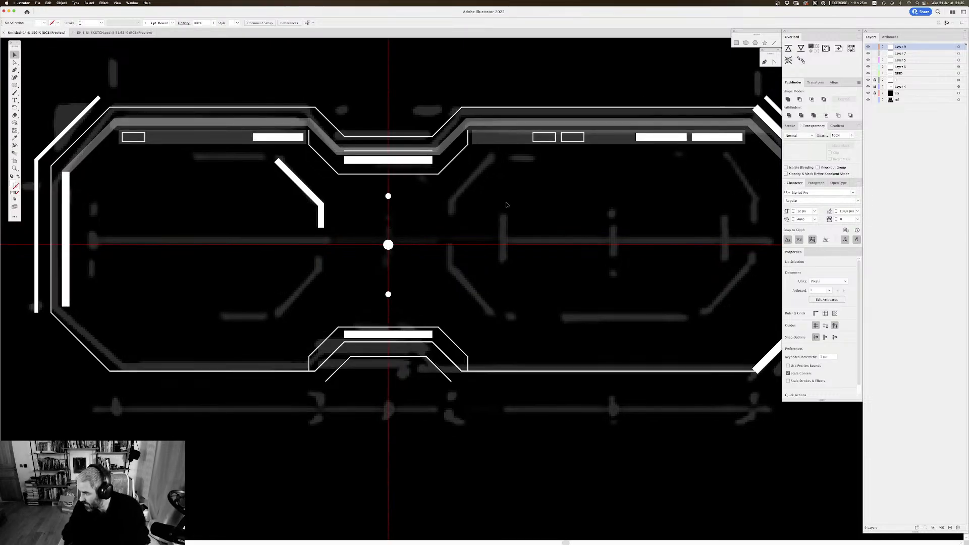
left_click_drag(388, 168, 403, 167)
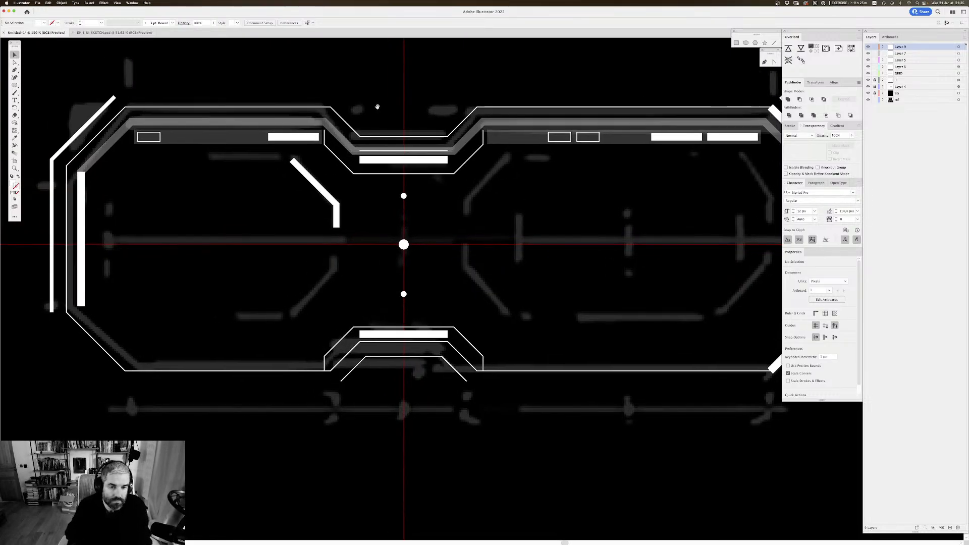
left_click_drag(362, 92, 383, 85)
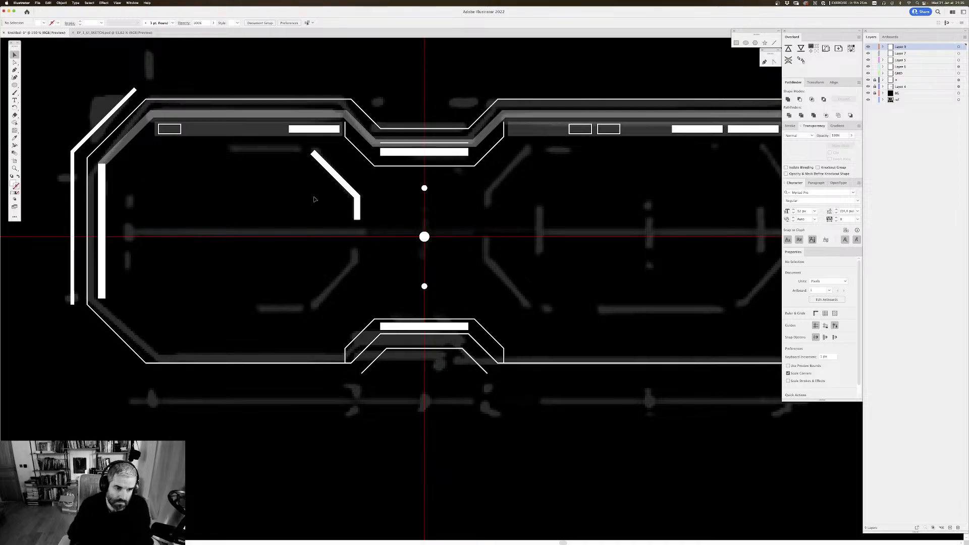
Step: Reflect a copy of the angled path vertically and move it straight down onto the sketched corner below the horizontal guide
left_click(358, 200)
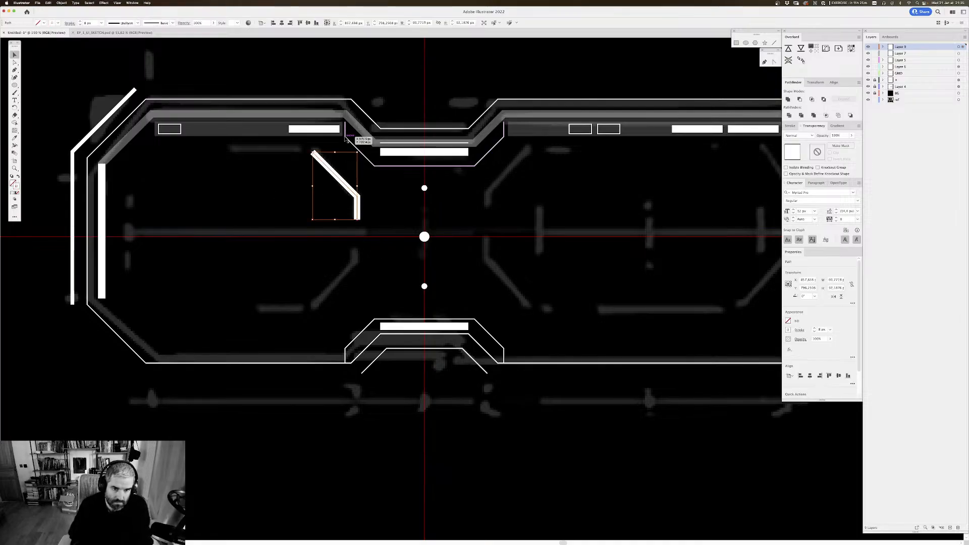
left_click_drag(343, 185, 343, 286)
key("super+z")
right_click(343, 187)
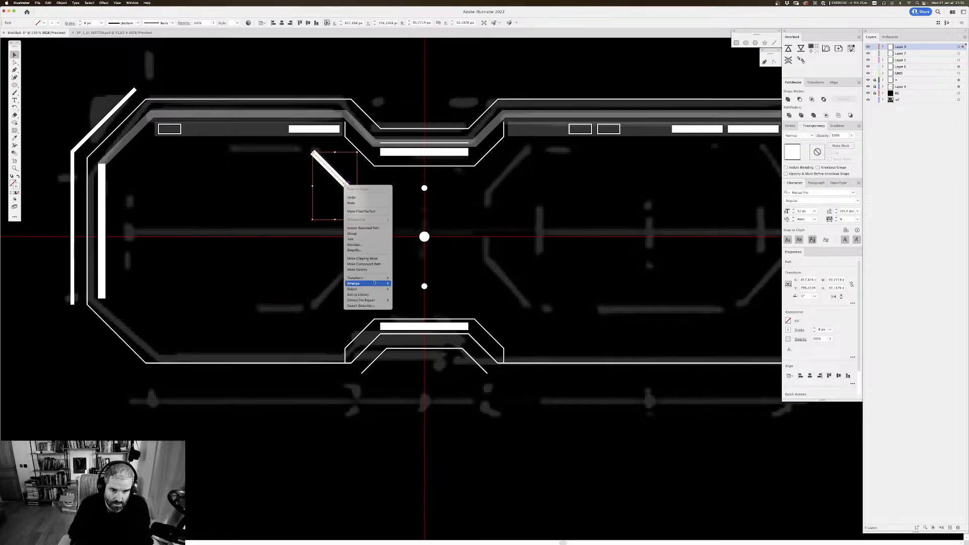
mouse_move(372, 278)
left_click(419, 297)
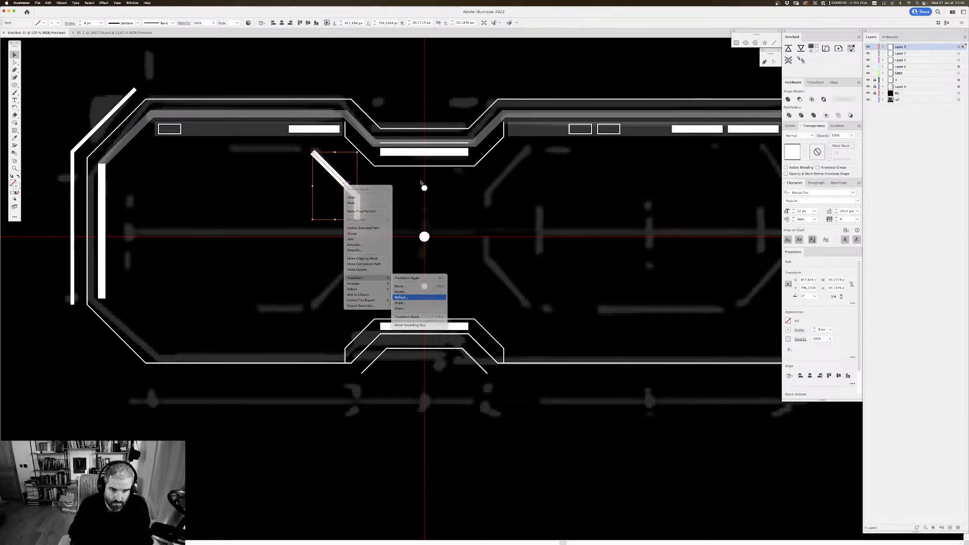
left_click(570, 241)
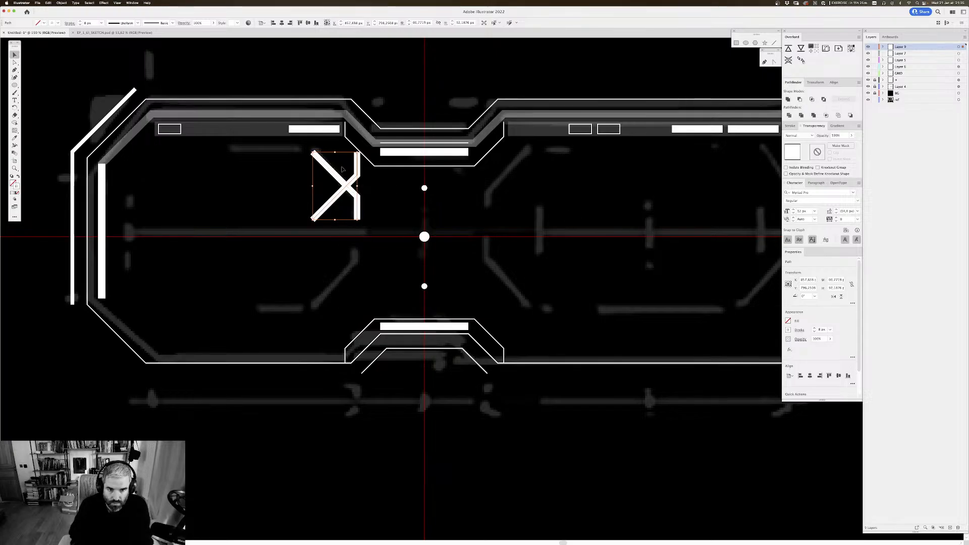
left_click_drag(361, 169, 361, 263)
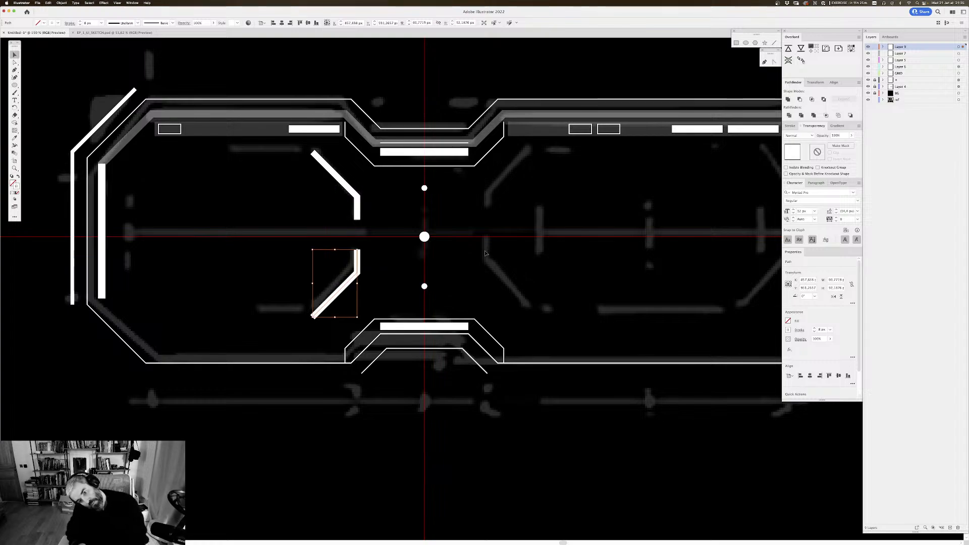
Step: Deselect the reflected path and examine the whole vehicle UI on the artboard against the sketch references
left_click(461, 225)
left_click_drag(468, 210, 517, 221)
left_click_drag(444, 171, 404, 162)
key("super+minus")
key("super+minus")
key("super+minus")
key("super+minus")
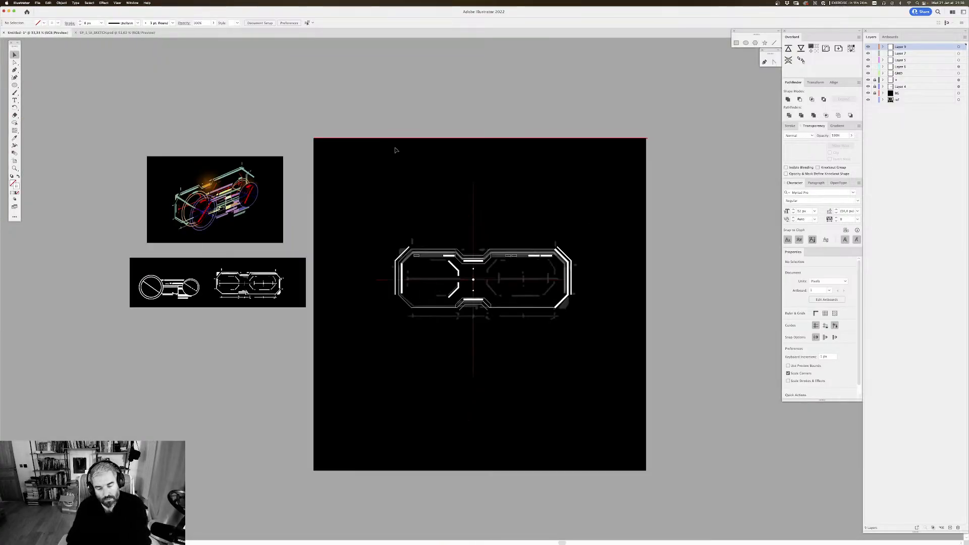
key("super+plus")
key("super+plus")
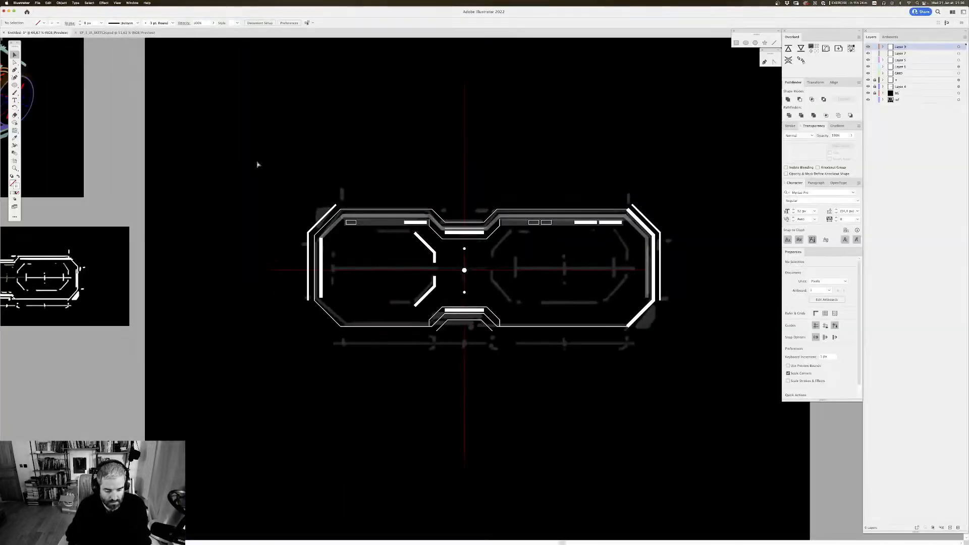
Step: Save the document in Adobe Illustrator (ai) format with Illustrator 2020 compatibility
key("super+s")
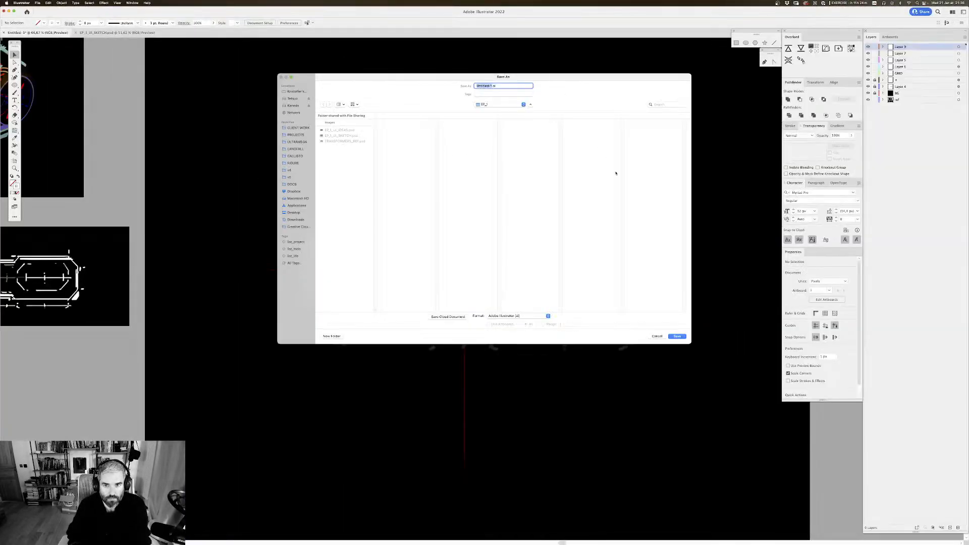
left_click(684, 336)
key("Return")
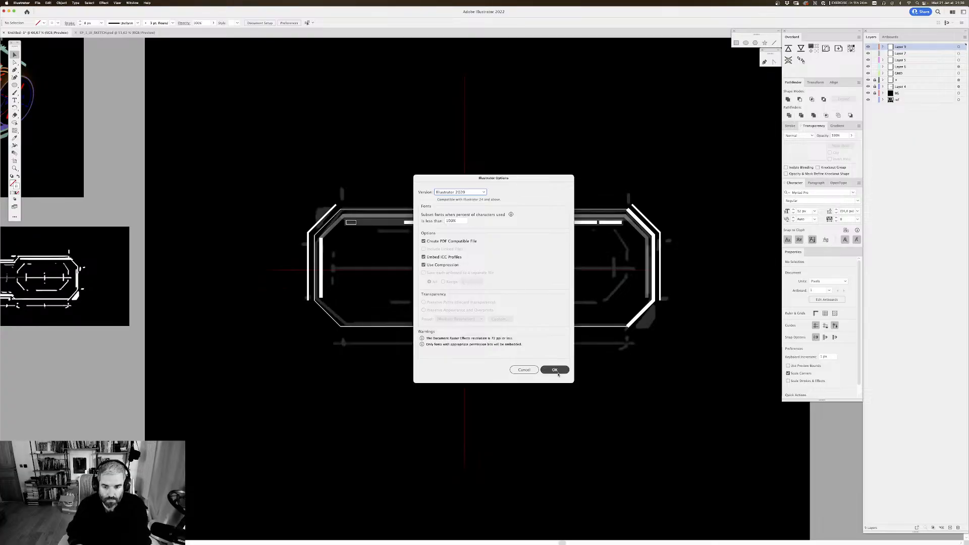
Step: Examine the two angled paths and the sketched line along the horizontal guide up close
scroll(438, 227, "right", 2)
scroll(437, 227, "down", 2)
key("super+equal")
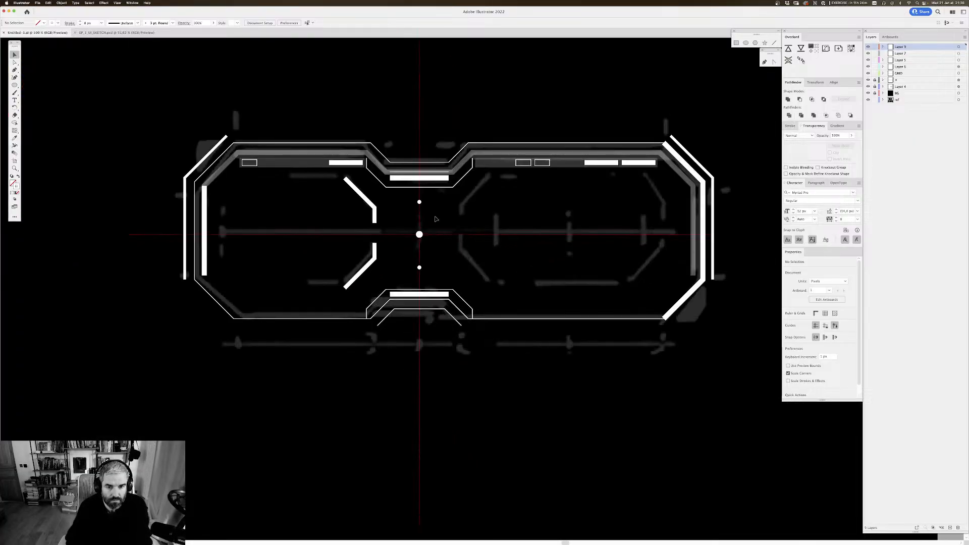
scroll(460, 109, "left", 1)
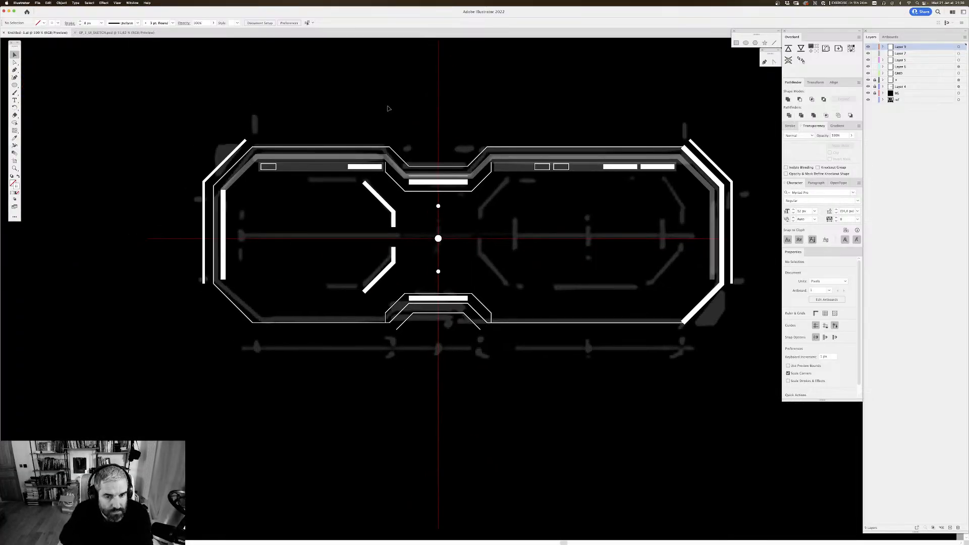
key("super+equal")
left_click_drag(453, 155, 466, 158)
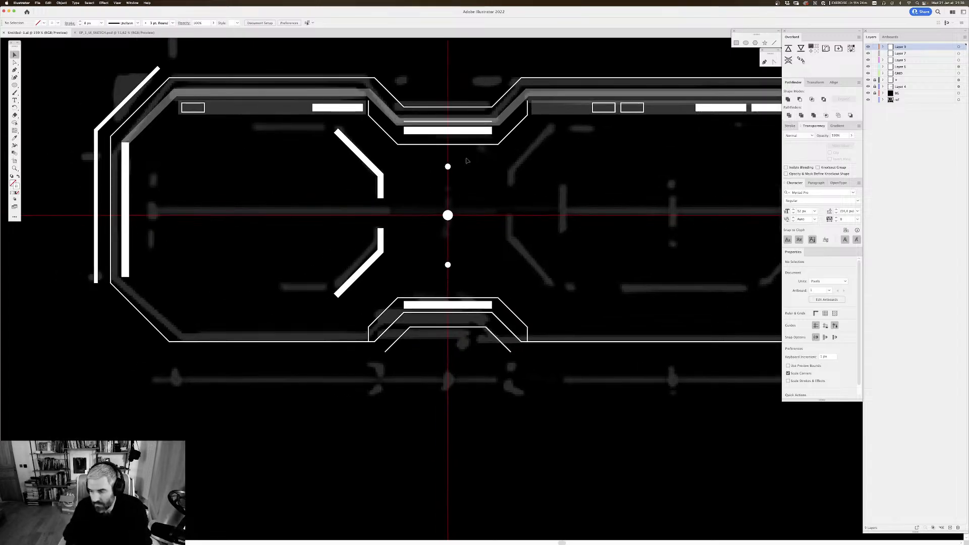
scroll(398, 195, "left", 1)
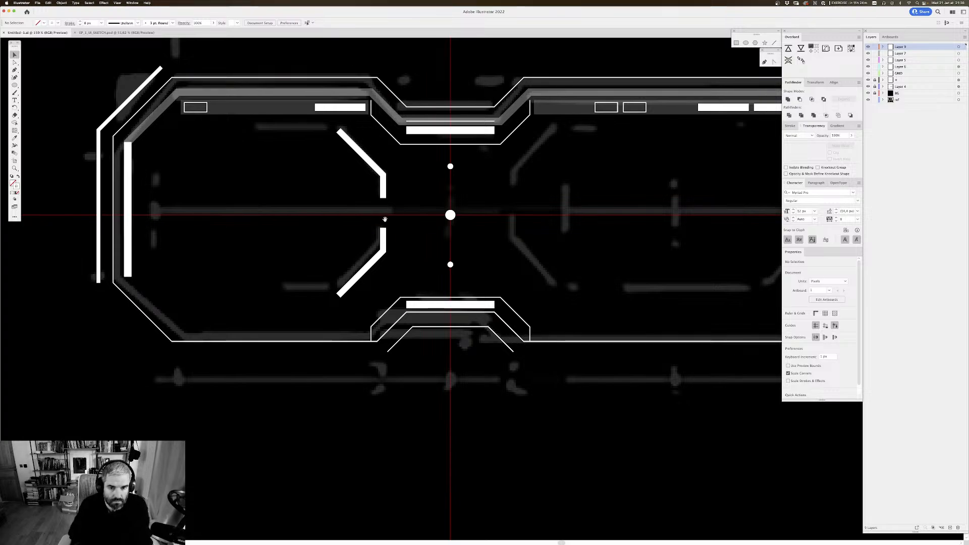
scroll(356, 142, "right", 5)
scroll(356, 142, "up", 1)
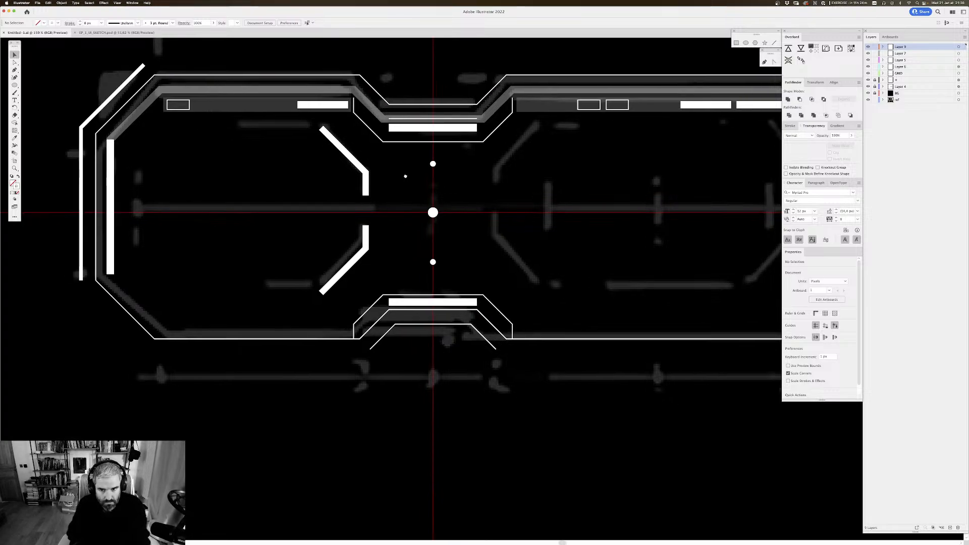
scroll(357, 231, "down", 1)
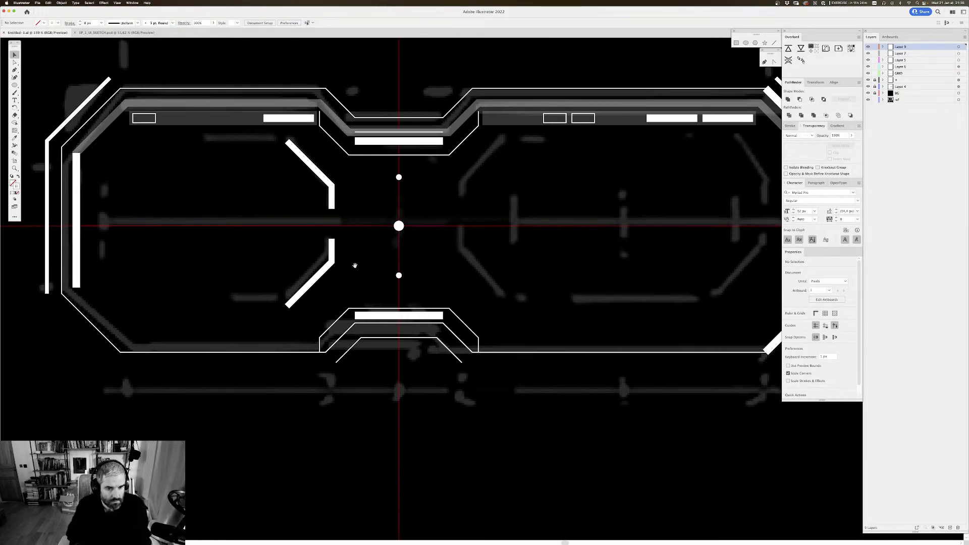
Step: Draw a straight horizontal white line along the red guide with the Pen tool, from the left sketched mark to the gap between the angled paths
key("p")
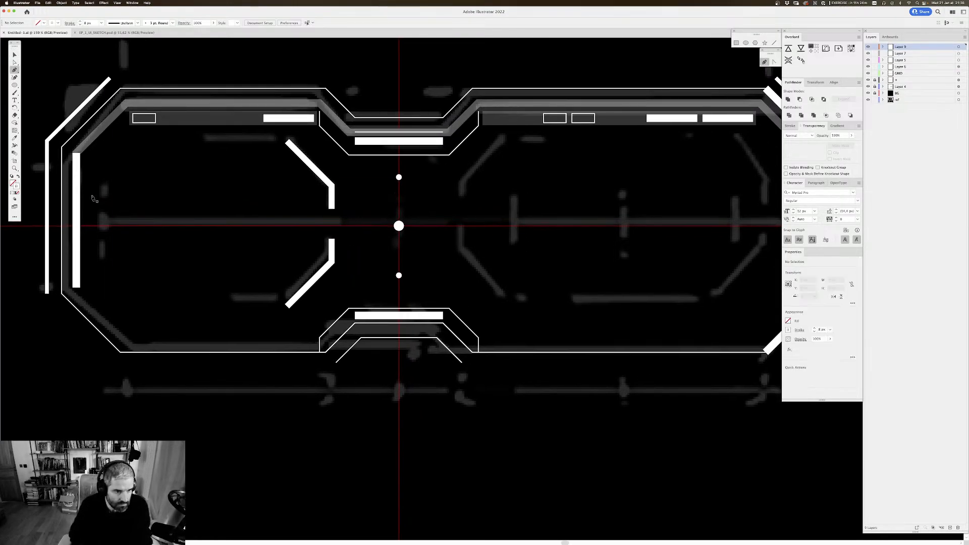
left_click(112, 227)
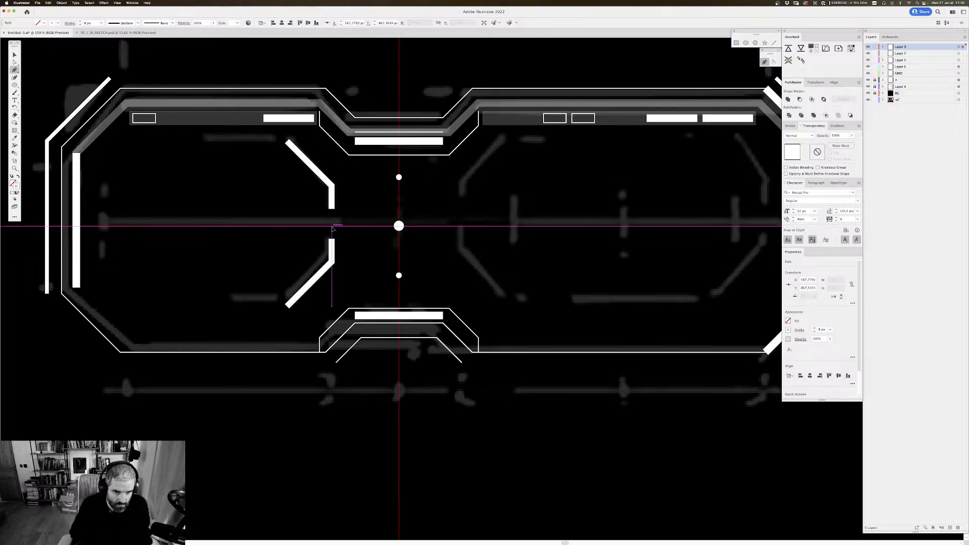
left_click(331, 226)
key("v")
left_click(307, 242)
scroll(308, 242, "down", 1)
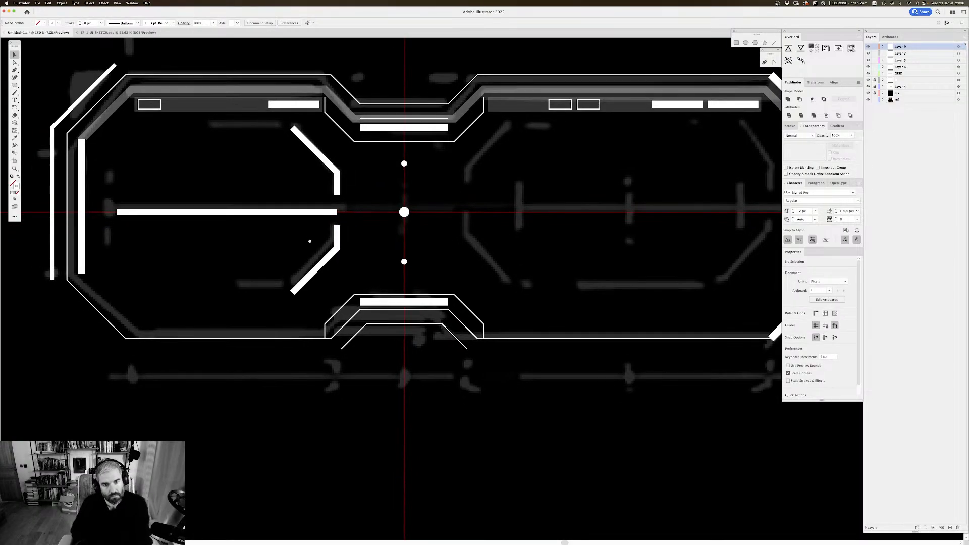
Step: Nudge the lower angled path down 2 px below the new horizontal line
left_click(338, 235)
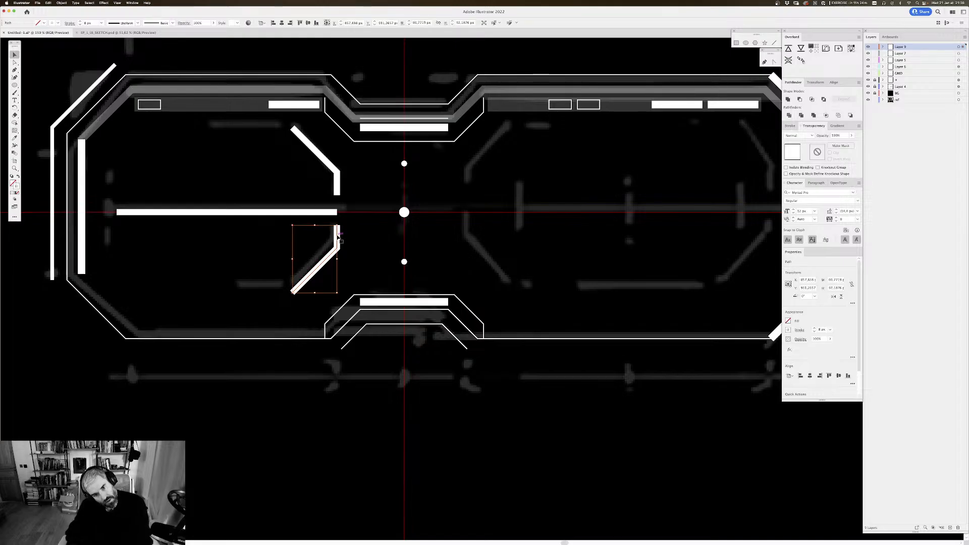
key("Down")
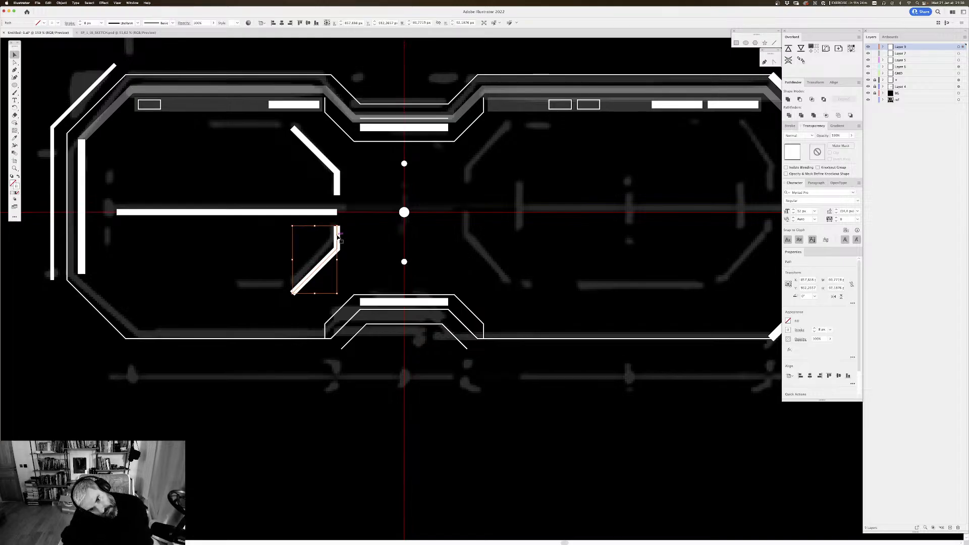
key("Down")
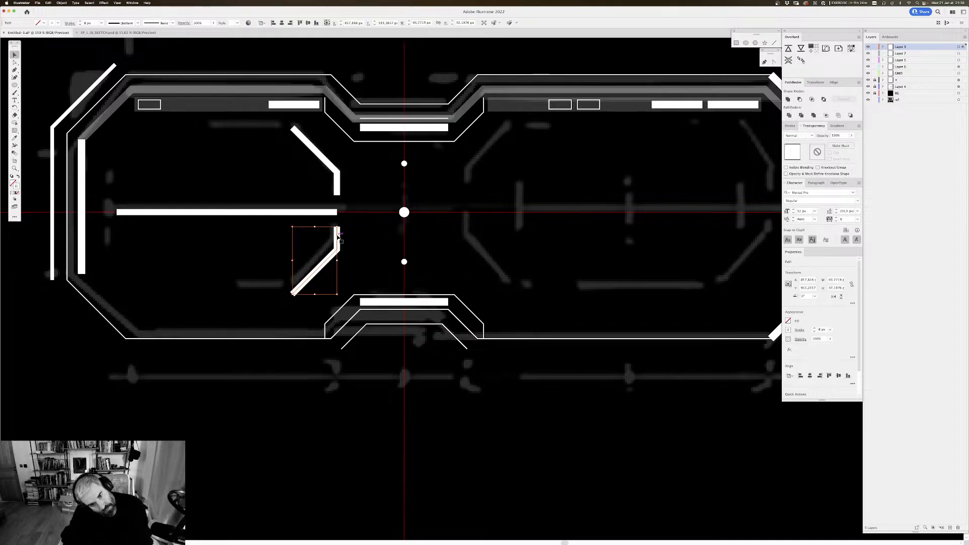
left_click(212, 261)
left_click_drag(212, 263, 287, 287)
left_click_drag(158, 140, 160, 142)
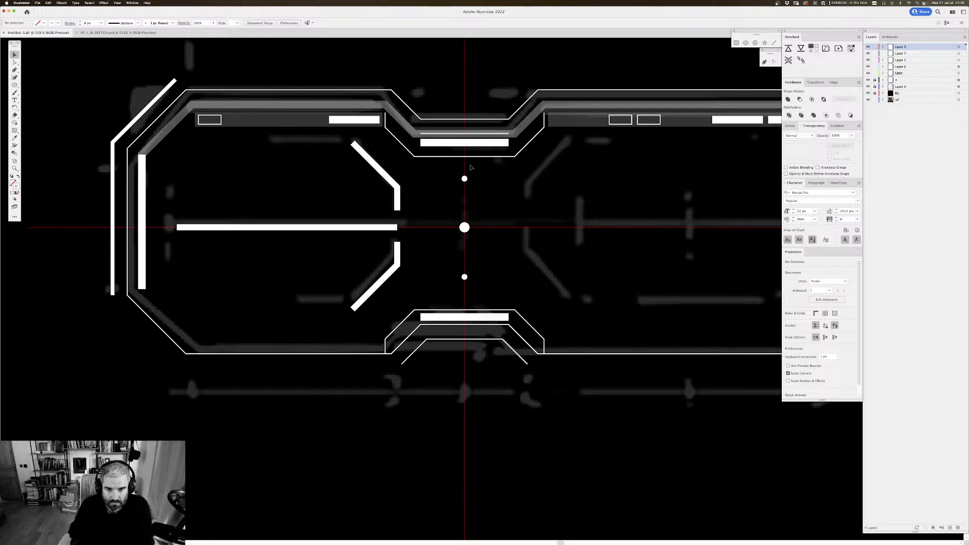
Step: Place copies of the small dot just above both ends of the horizontal line and blend them with 2 specified steps
left_click_drag(465, 180, 376, 227)
left_click(170, 195)
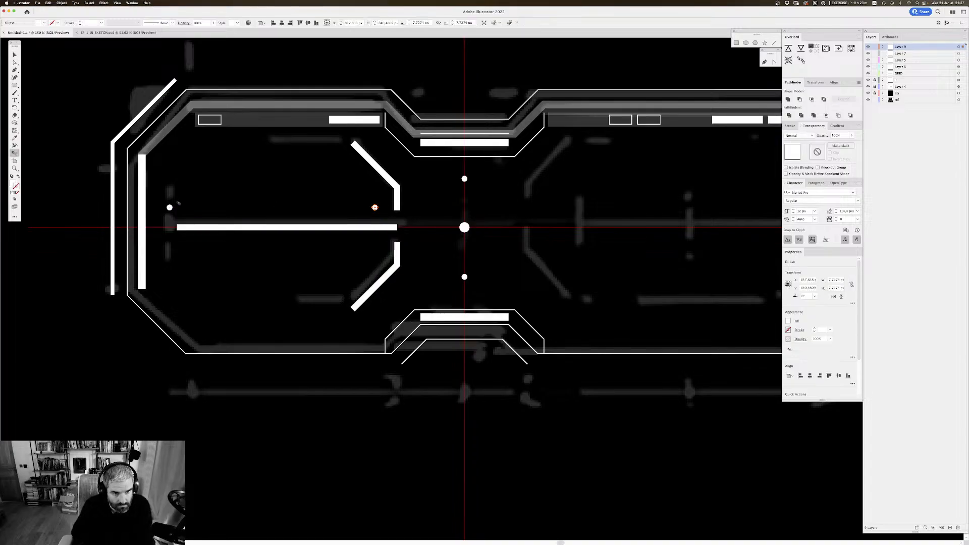
left_click(170, 208)
key("Return")
left_click(631, 192)
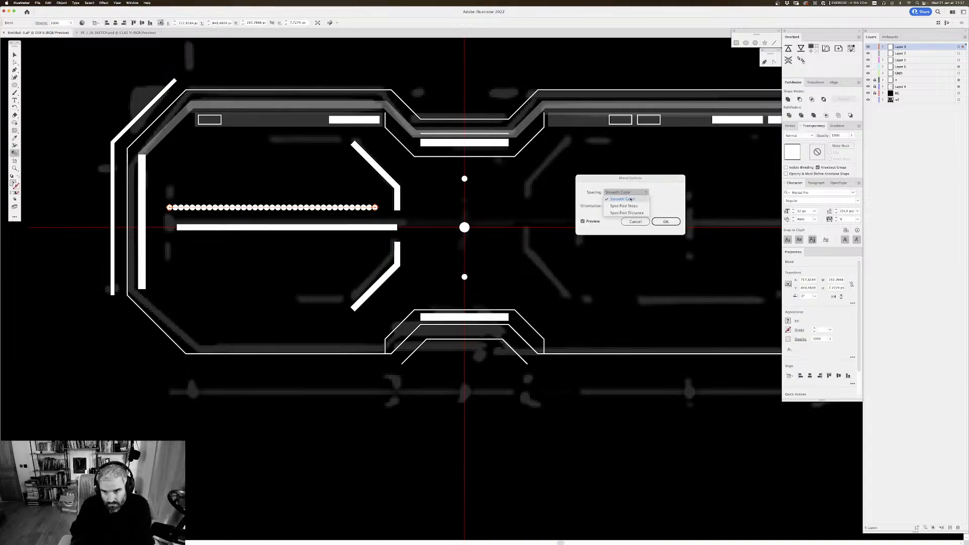
left_click(623, 206)
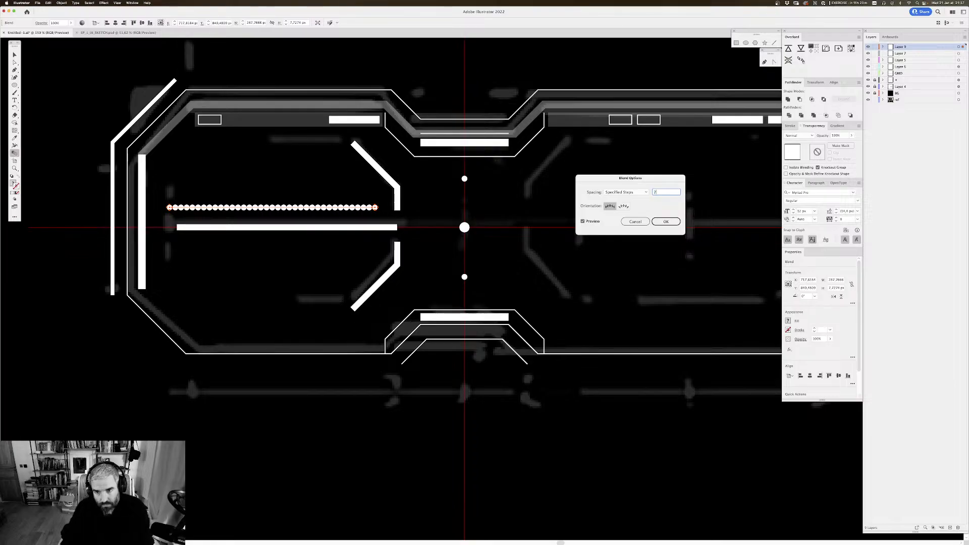
left_click(583, 222)
left_click(583, 222)
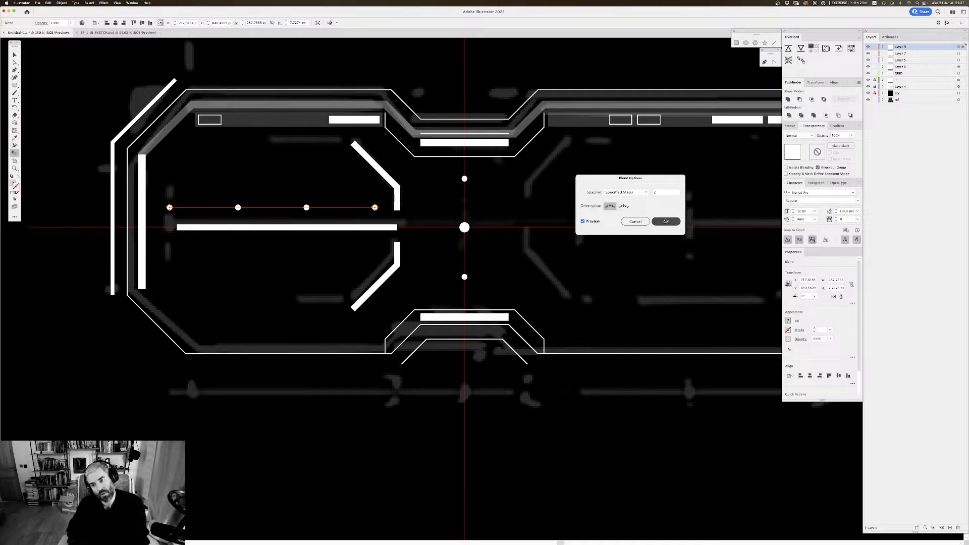
left_click(672, 221)
key("v")
left_click(329, 185)
Step: Examine the blended dot row and horizontal line at overall and closer zoom against the sketch
scroll(333, 171, "up", 1)
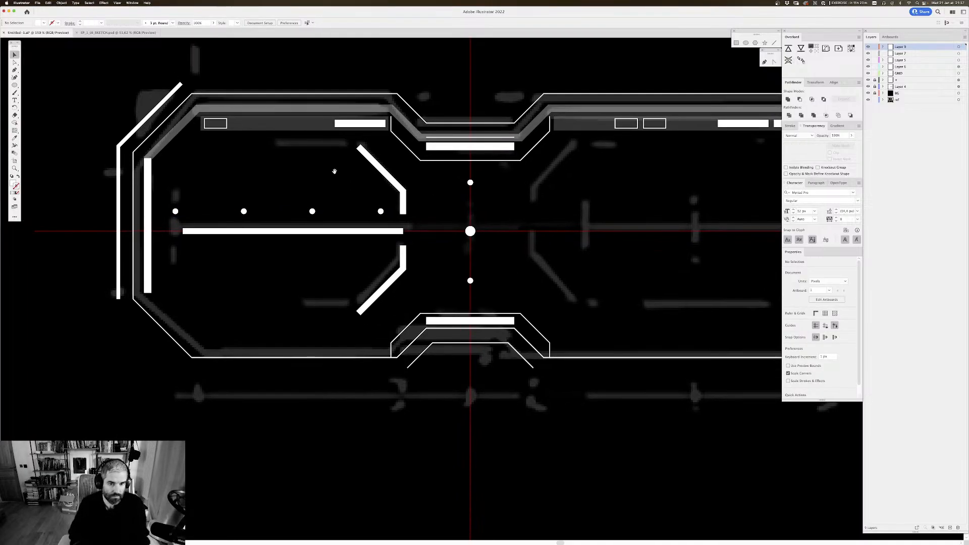
key("super+minus")
key("super+minus")
key("super+minus")
key("super+minus")
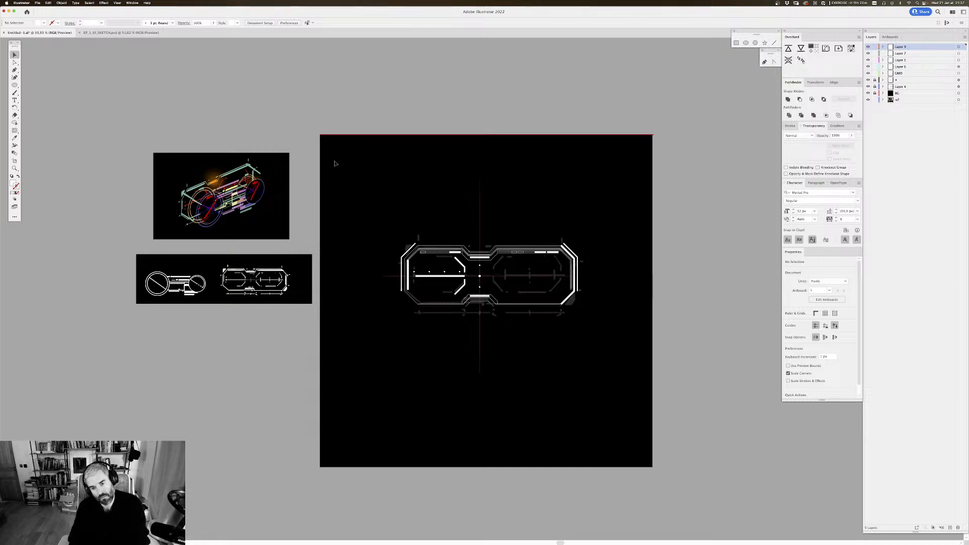
key("super+equal")
key("super+equal")
key("super+equal")
key("super+equal")
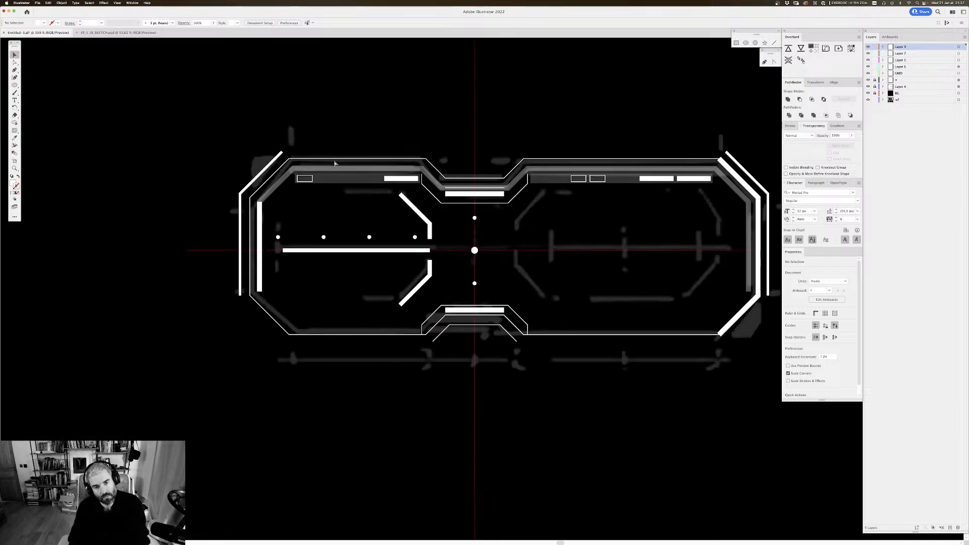
mouse_move(313, 136)
left_mouse_down()
mouse_move(343, 122)
mouse_move(305, 126)
left_mouse_up()
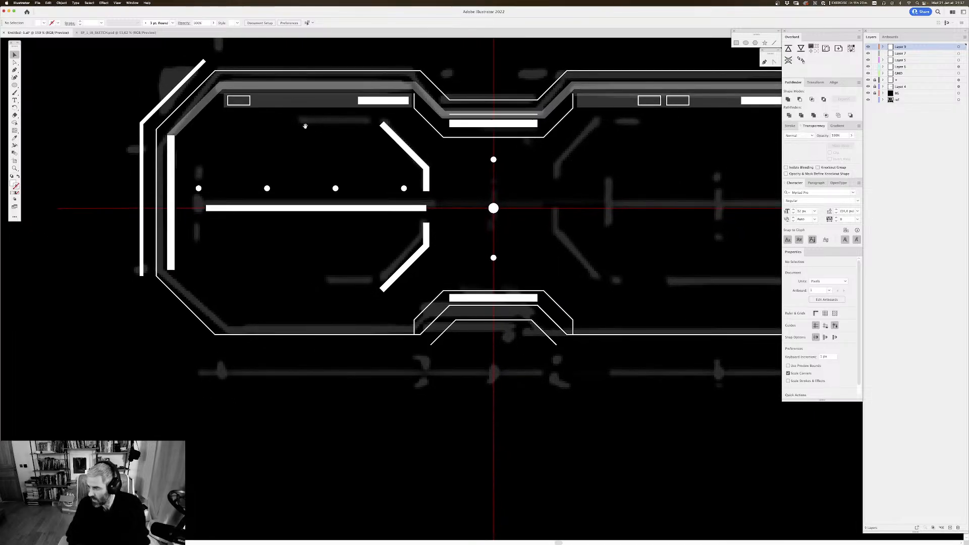
left_click_drag(375, 161, 374, 180)
left_click_drag(425, 207, 439, 224)
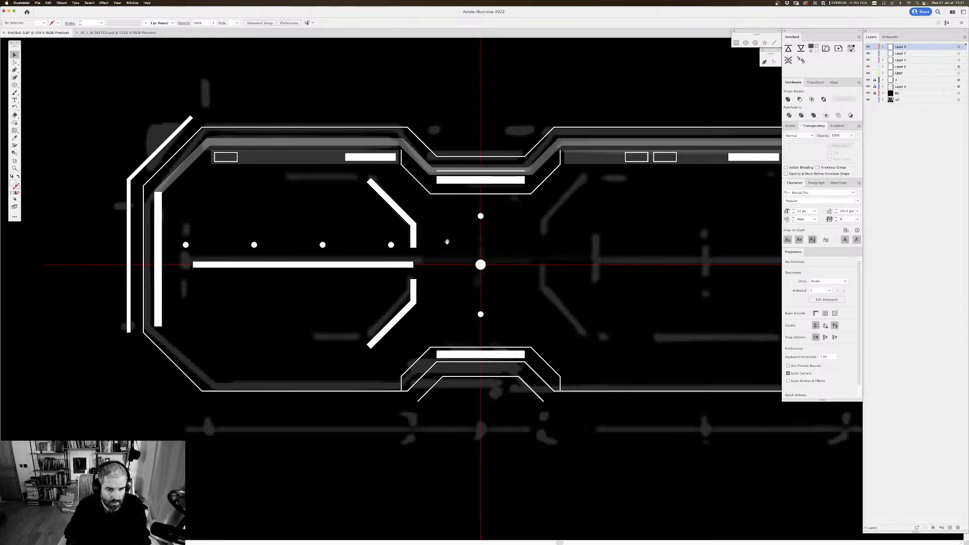
left_click_drag(447, 242, 450, 211)
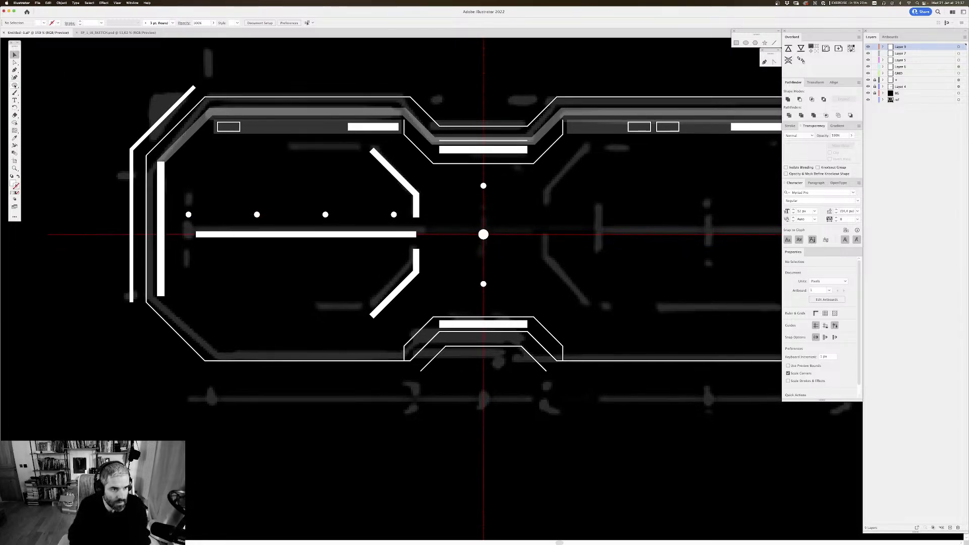
Step: Draw a small white rectangle about 7.6 × 5.5 px below the horizontal line, directly under the leftmost dot of the row
left_click(15, 85)
left_click_drag(226, 228, 199, 220)
key("v")
left_click(284, 266)
left_click_drag(285, 267, 317, 280)
left_click(227, 232)
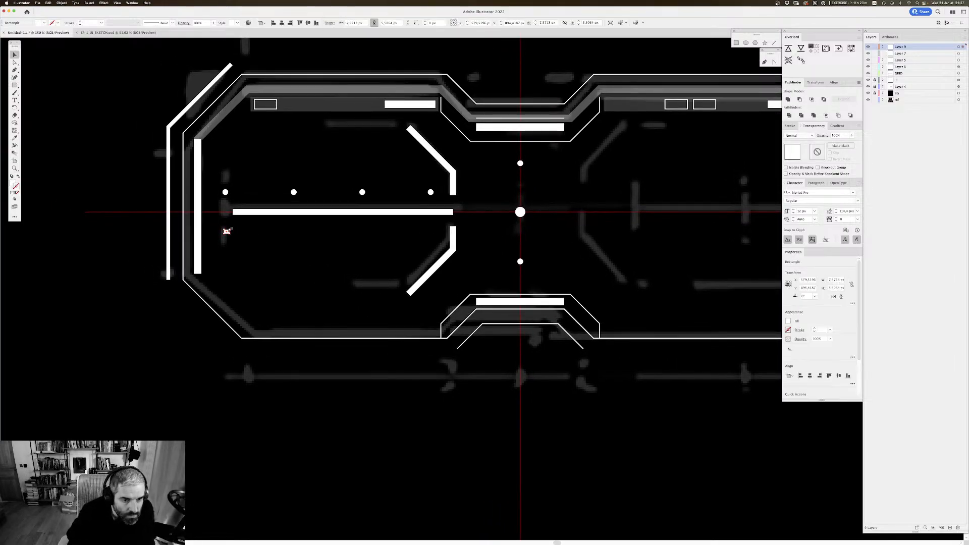
left_click(383, 240)
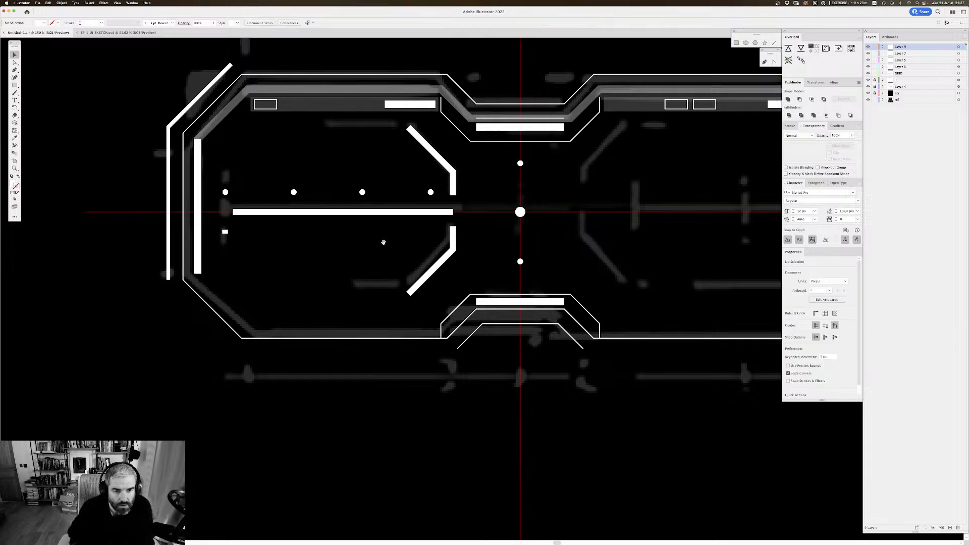
left_click_drag(382, 241, 387, 240)
left_click_drag(305, 222, 303, 220)
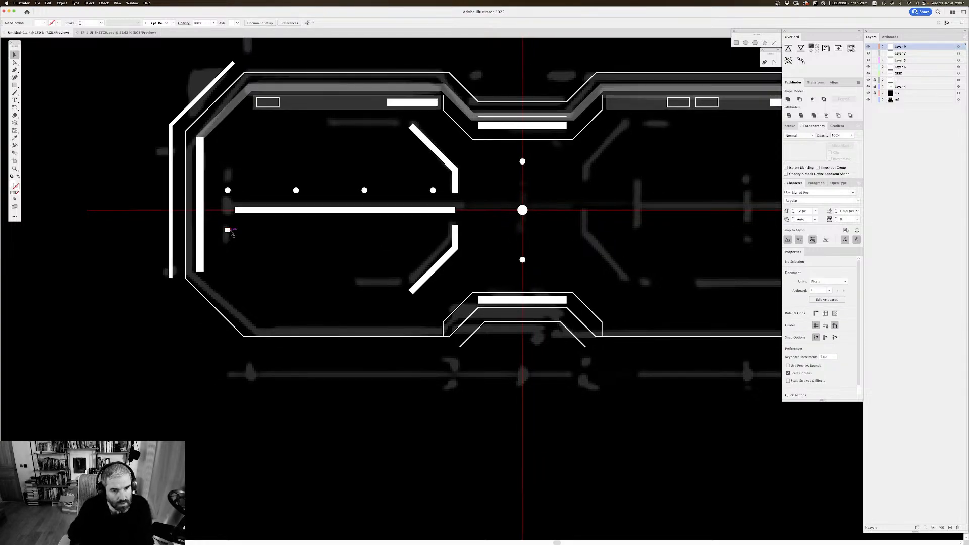
Step: Copy the small rectangle straight across to below the rightmost dot of the row and blend the two with 2 specified steps
left_click_drag(227, 231, 435, 252)
left_click(429, 243)
key("w")
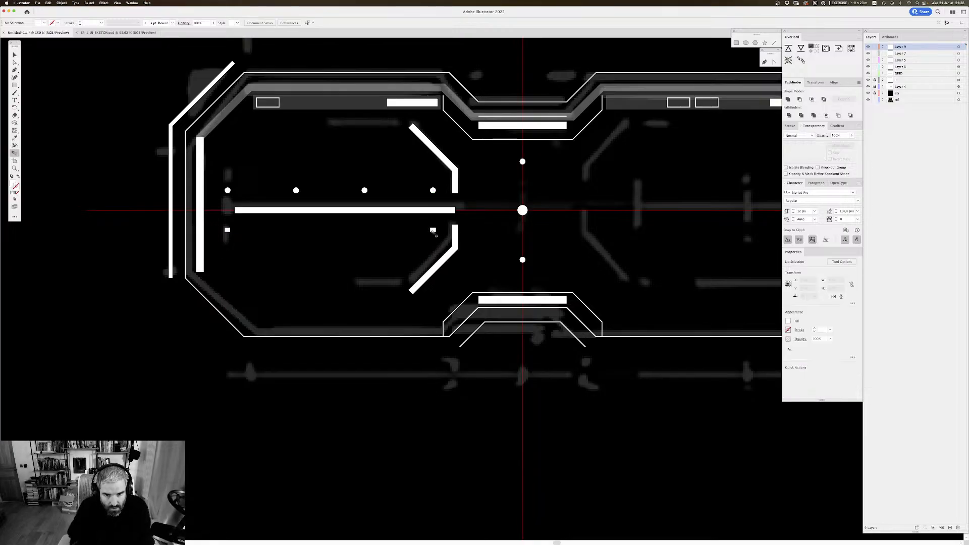
left_click(227, 230)
left_click(433, 230)
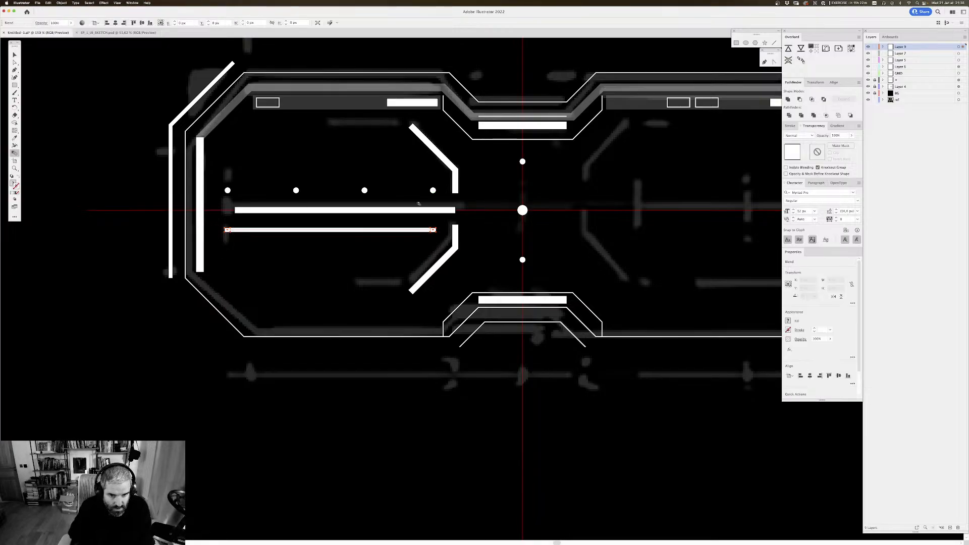
key("Return")
left_click(626, 193)
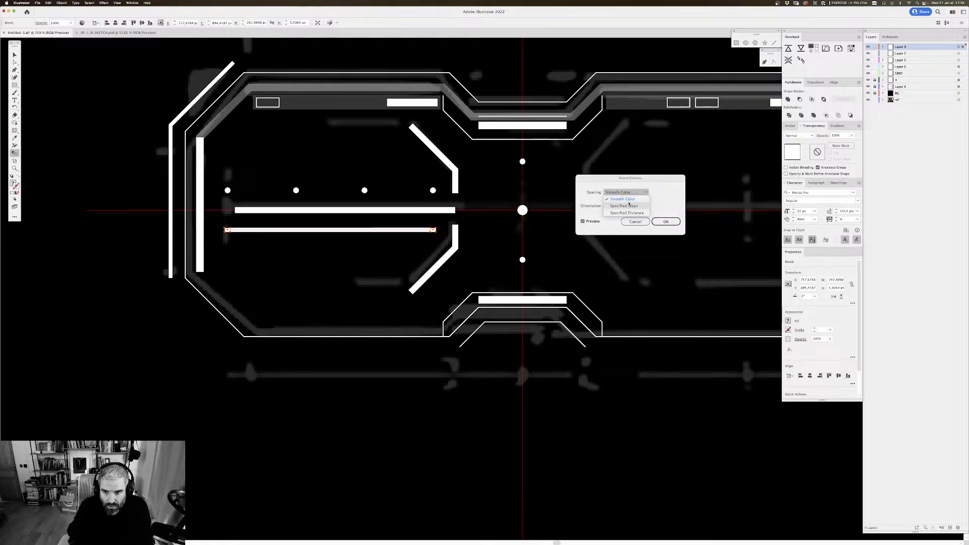
left_click(630, 204)
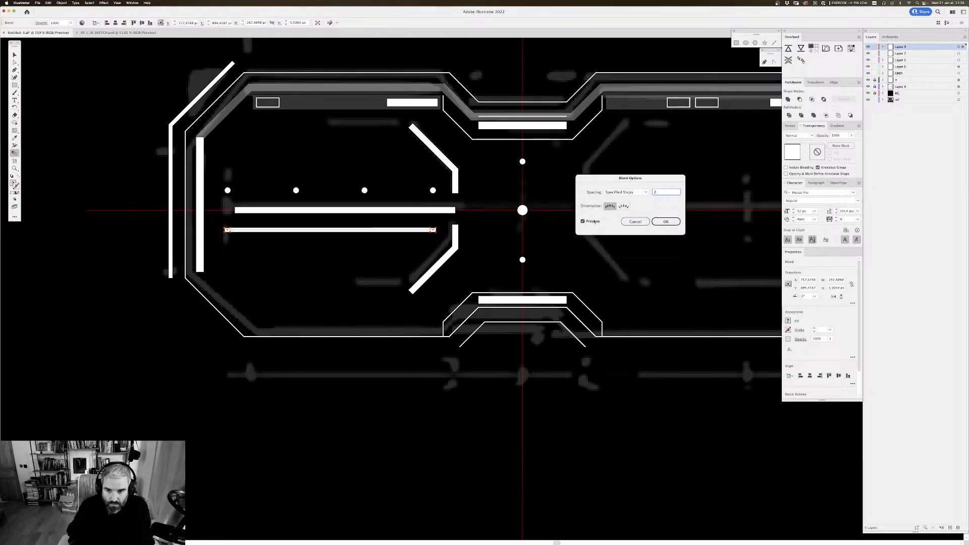
key("Tab")
left_click(666, 221)
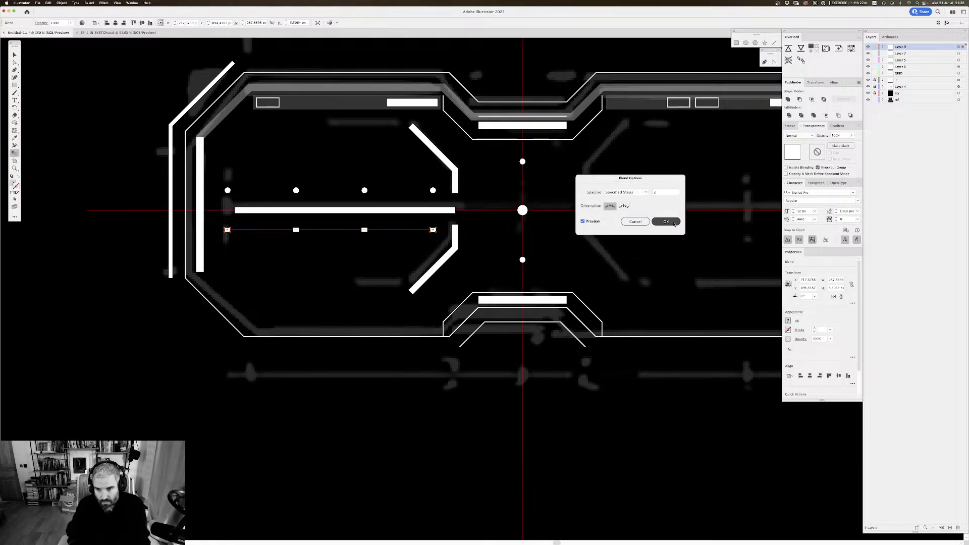
Step: Deselect the blended rectangle row and examine the left inner frame at overall and closer zoom against the sketch
key("v")
left_click(406, 255)
scroll(406, 256, "down", 1)
scroll(407, 253, "up", 1)
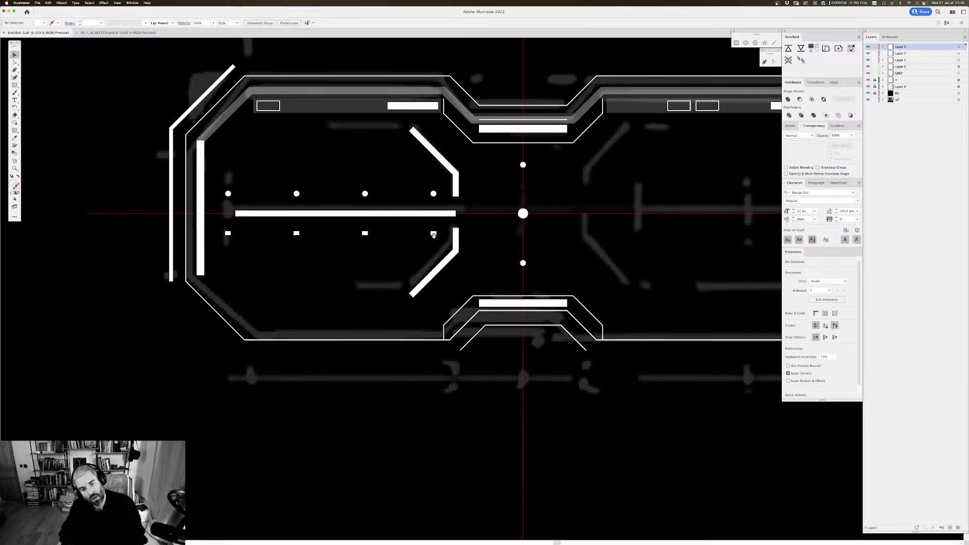
left_click_drag(433, 235, 422, 184)
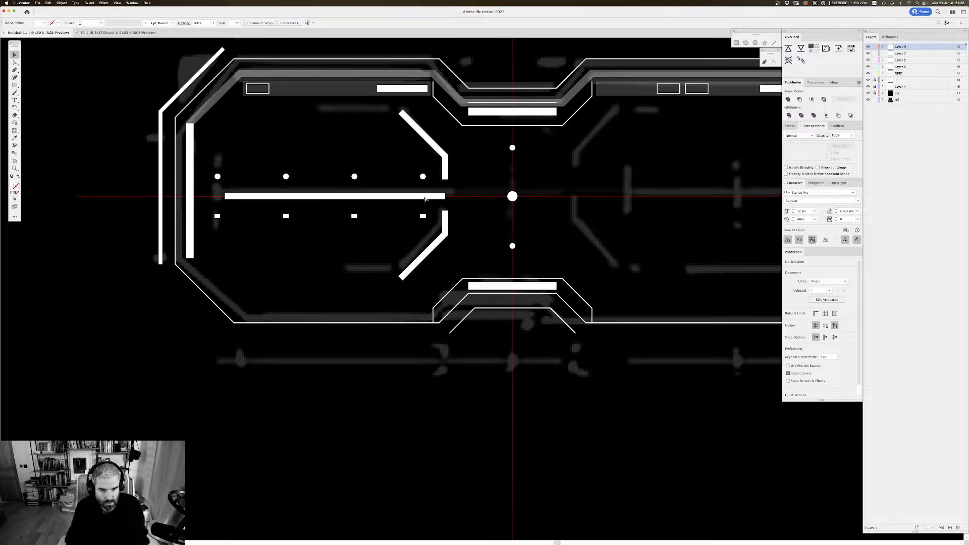
key("super+minus")
key("super+minus")
key("super+minus")
key("super+minus")
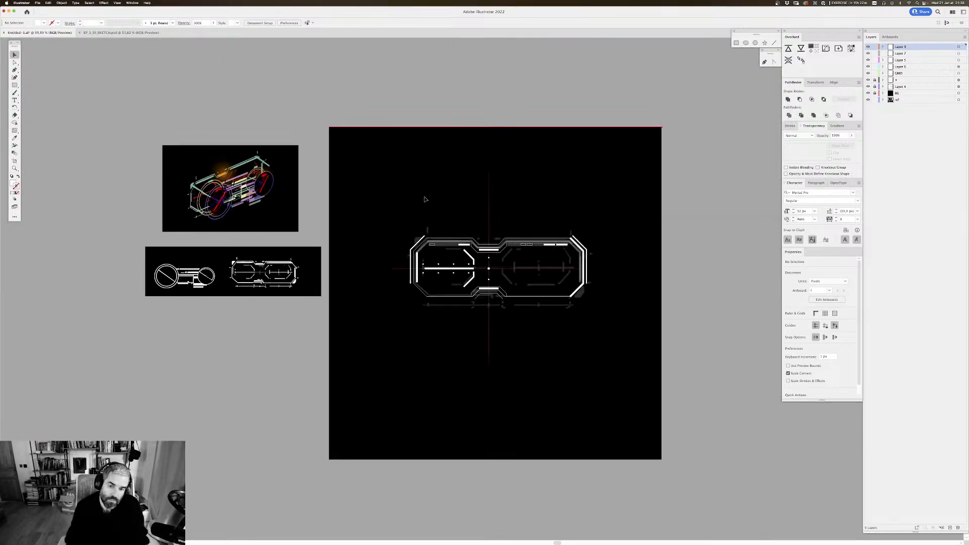
key("super+equal")
key("super+equal")
key("super+equal")
key("super+equal")
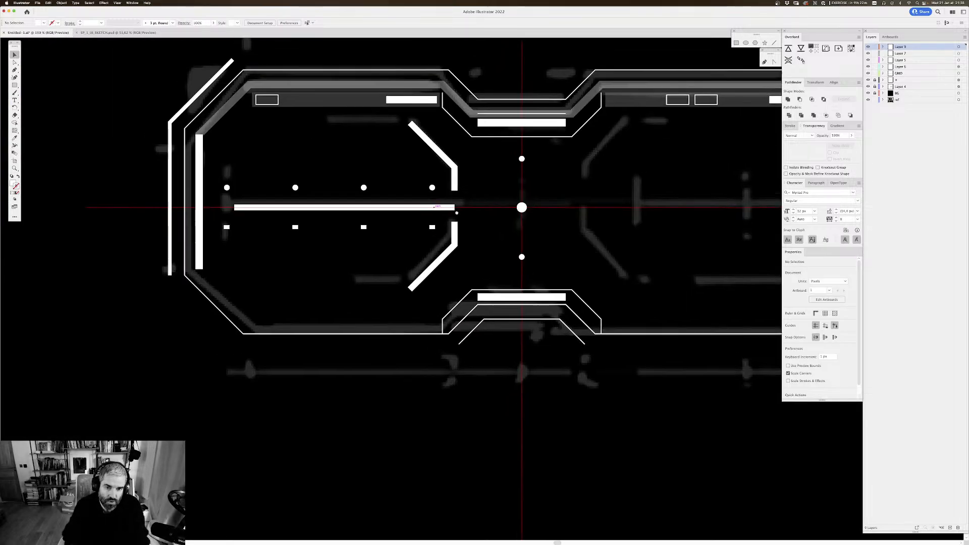
left_click_drag(437, 182, 456, 213)
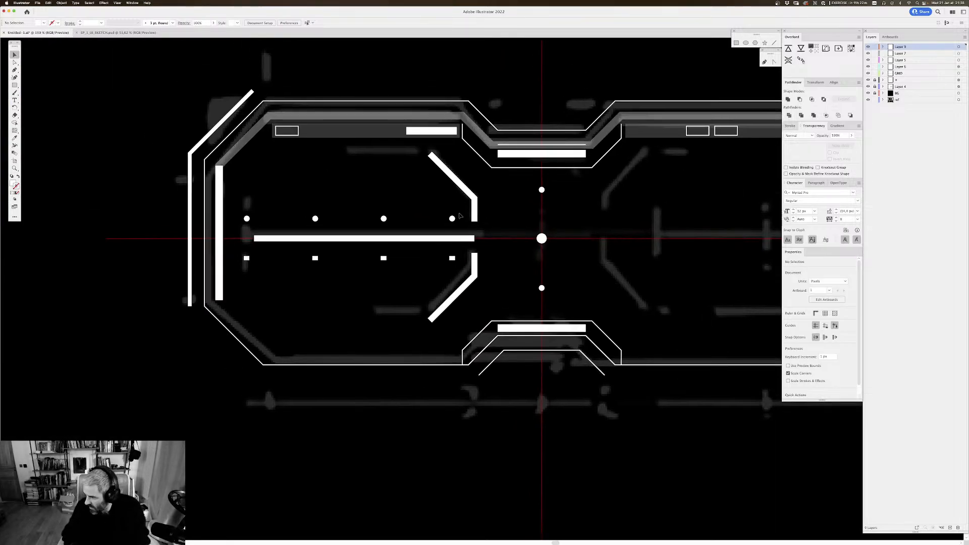
left_click_drag(440, 173, 444, 233)
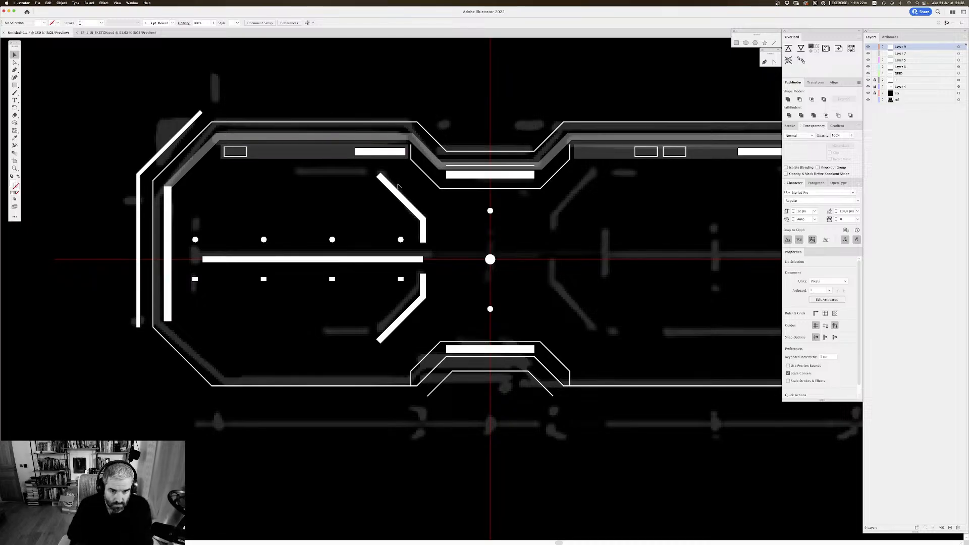
Step: Copy the central horizontal line up level with the upper bent bar's tip and shorten both ends into a short bar beside it
left_click_drag(406, 262, 363, 177)
key("a")
left_click(425, 181)
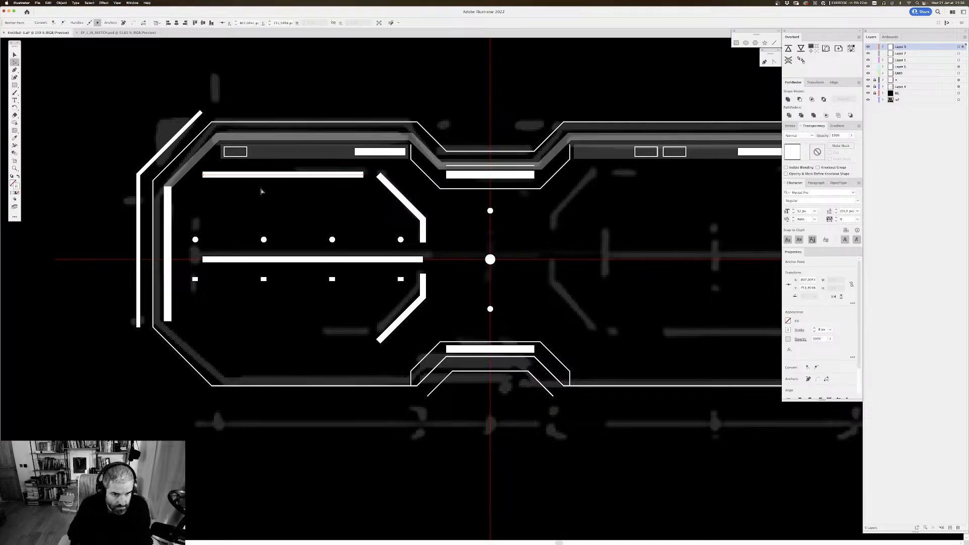
left_click(261, 191)
left_click_drag(203, 175, 309, 191)
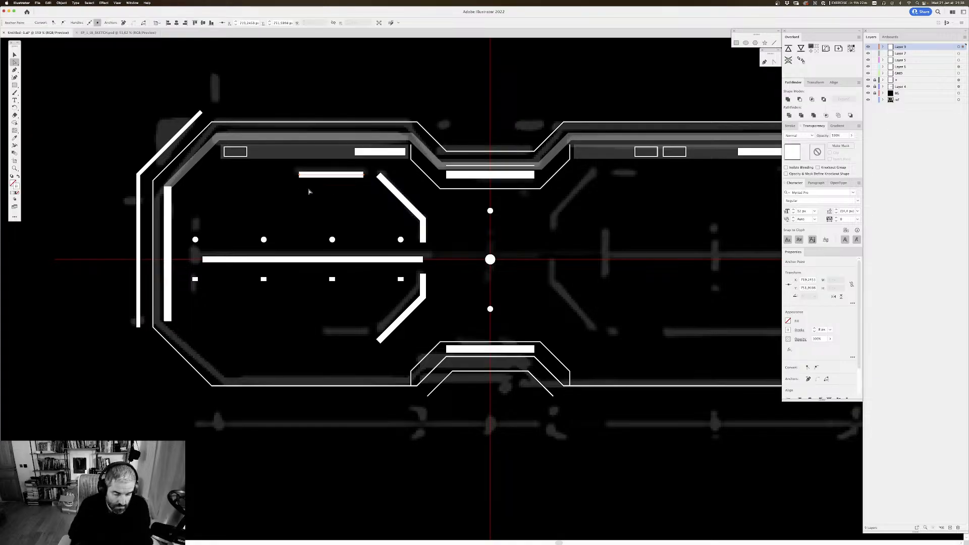
left_click(309, 192)
key("v")
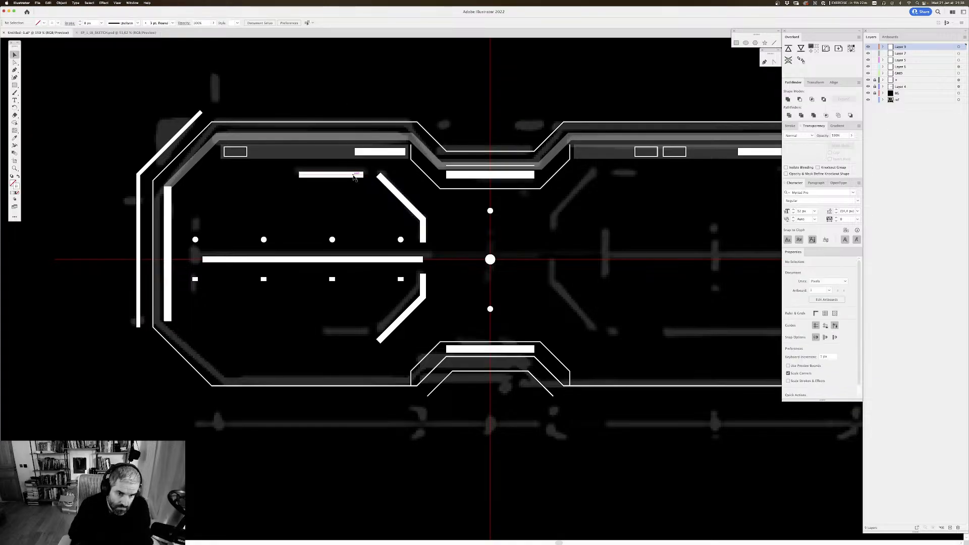
Step: Copy the short bar straight across beneath the small outlined rectangle and shorten it to that rectangle's width
left_click_drag(349, 179, 247, 176)
left_click(277, 183)
key("a")
left_click(259, 178)
key("v")
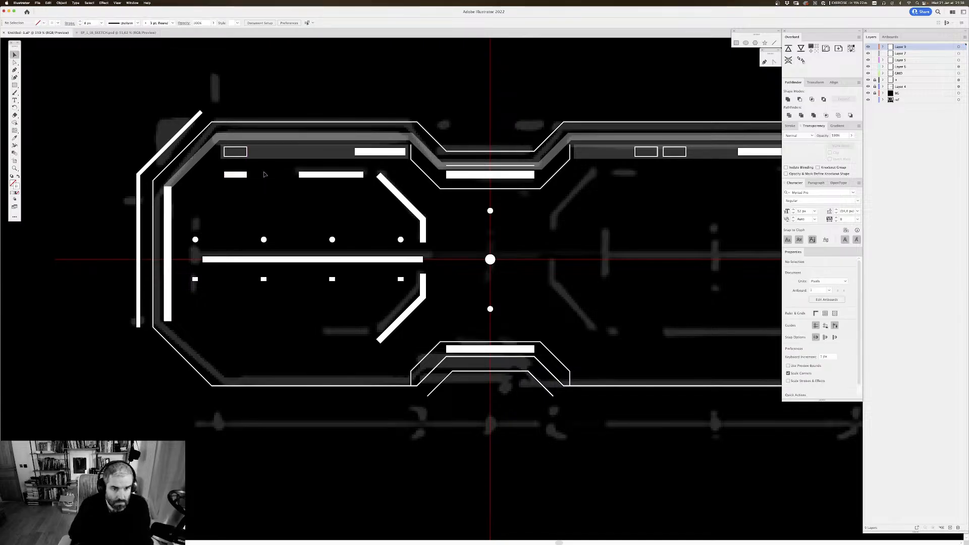
Step: Examine the two upper bars within the whole vehicle drawing at several zoom levels against the reference sketches
key("super+minus")
key("super+minus")
key("super+minus")
key("super+minus")
key("super+minus")
key("super+minus")
key("super+minus")
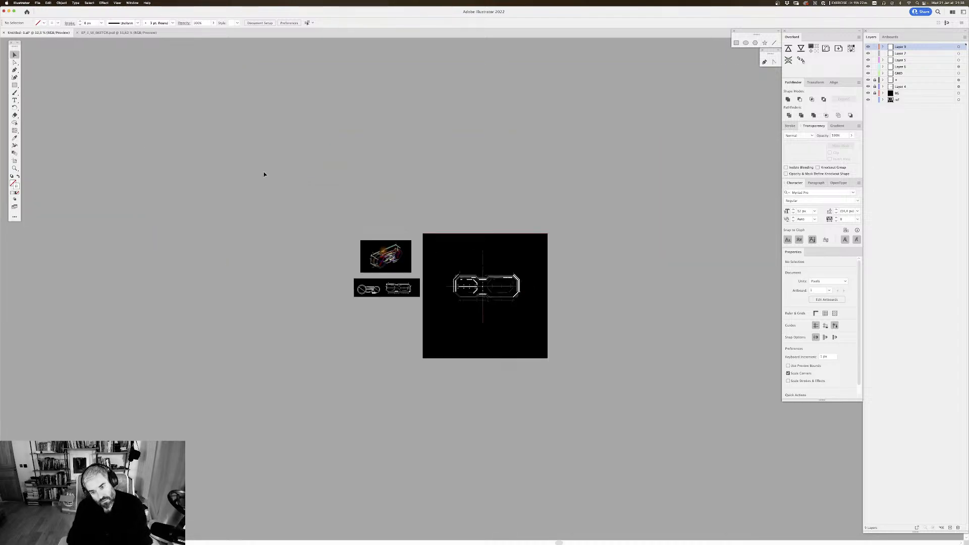
key("super+plus")
key("super+plus")
key("super+plus")
key("super+plus")
key("super+plus")
key("super+plus")
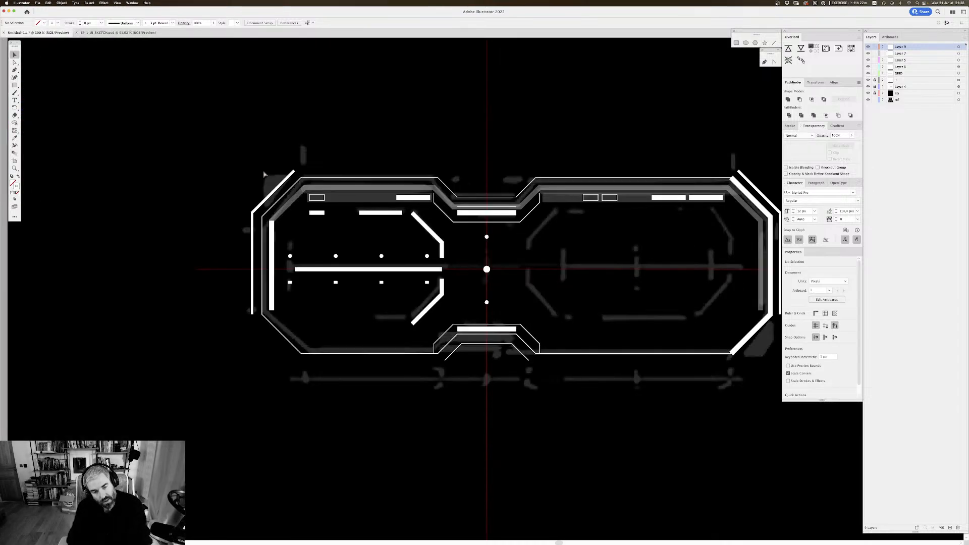
key("super+minus")
key("super+minus")
key("super+plus")
key("super+plus")
key("super+plus")
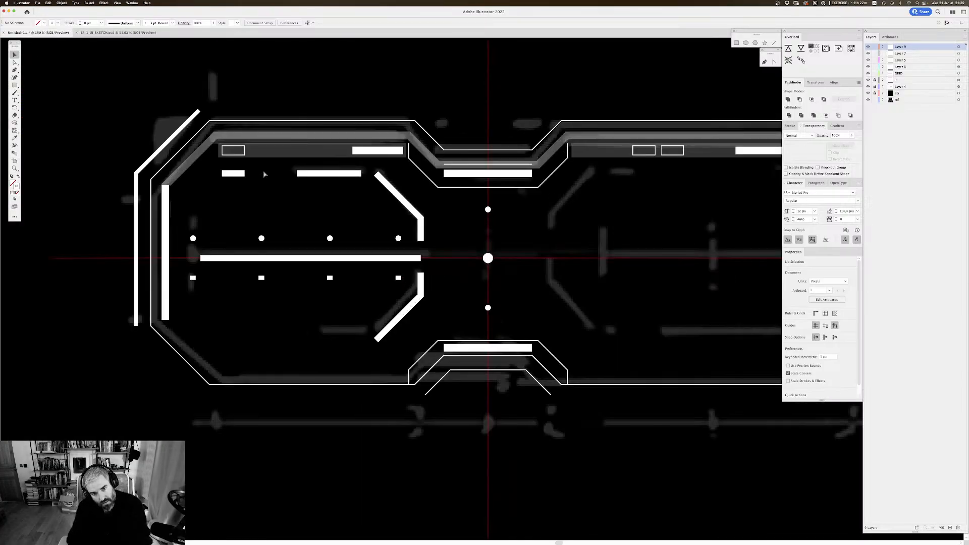
key("super+plus")
left_click_drag(344, 178, 419, 190)
key("super+minus")
key("super+minus")
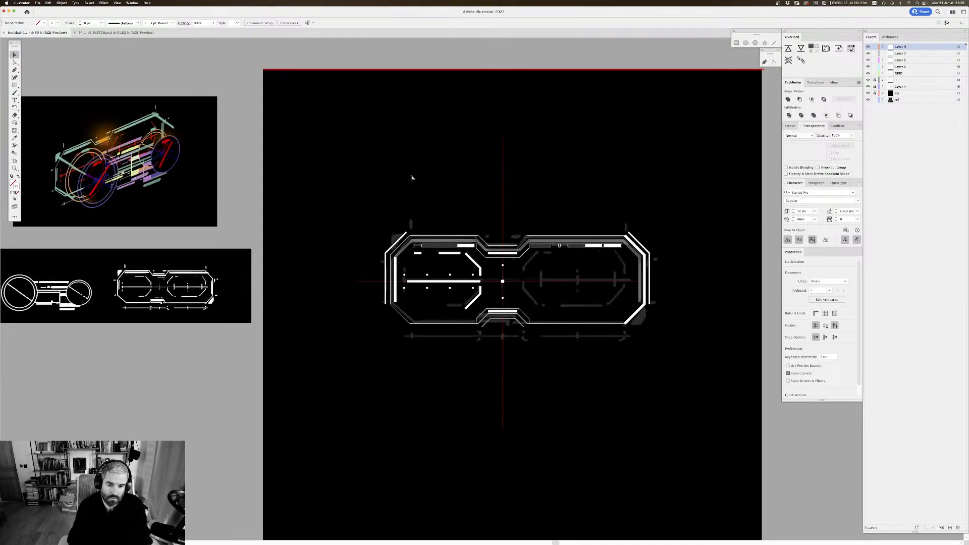
key("super+minus")
key("super+minus")
key("super+equal")
key("super+equal")
key("super+equal")
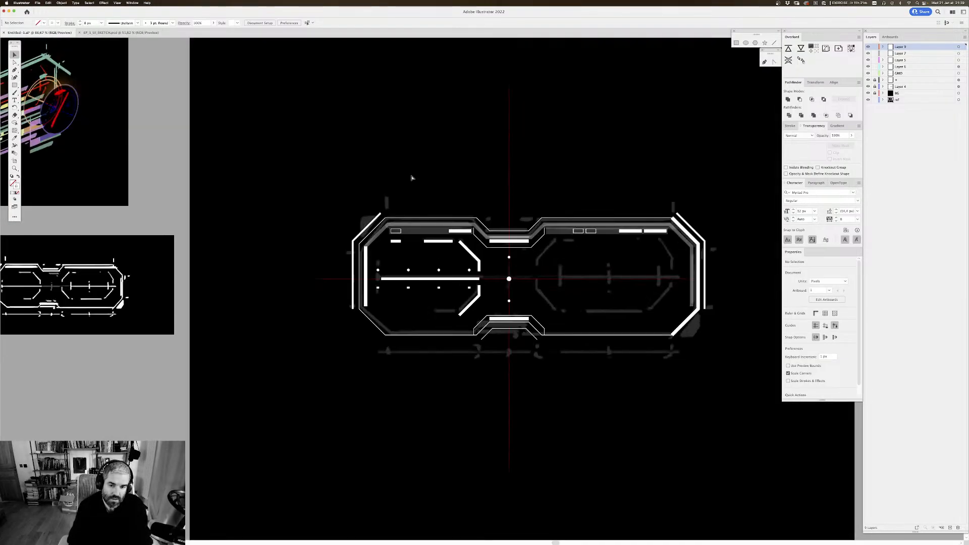
key("super+minus")
key("super+equal")
key("super+equal")
key("super+minus")
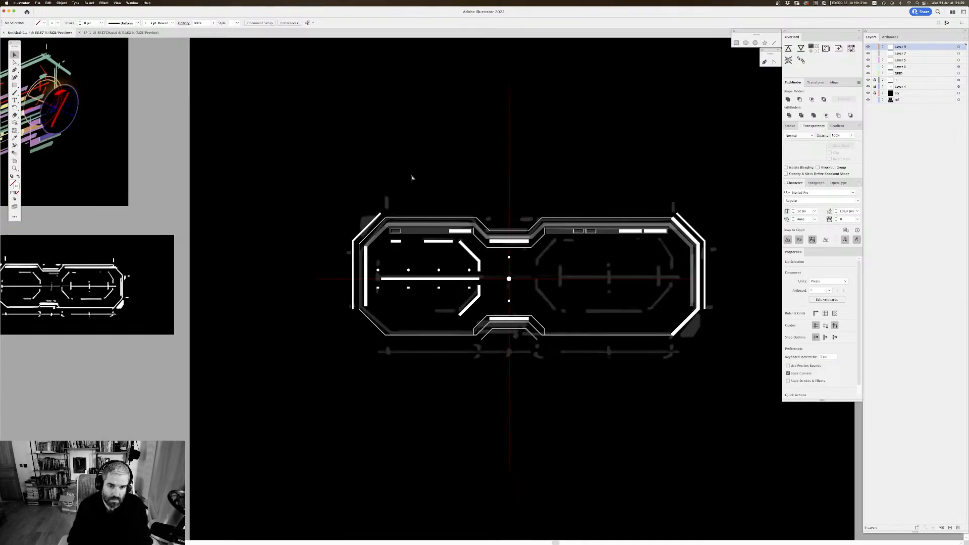
key("super+minus")
key("super+equal")
key("super+equal")
key("super+equal")
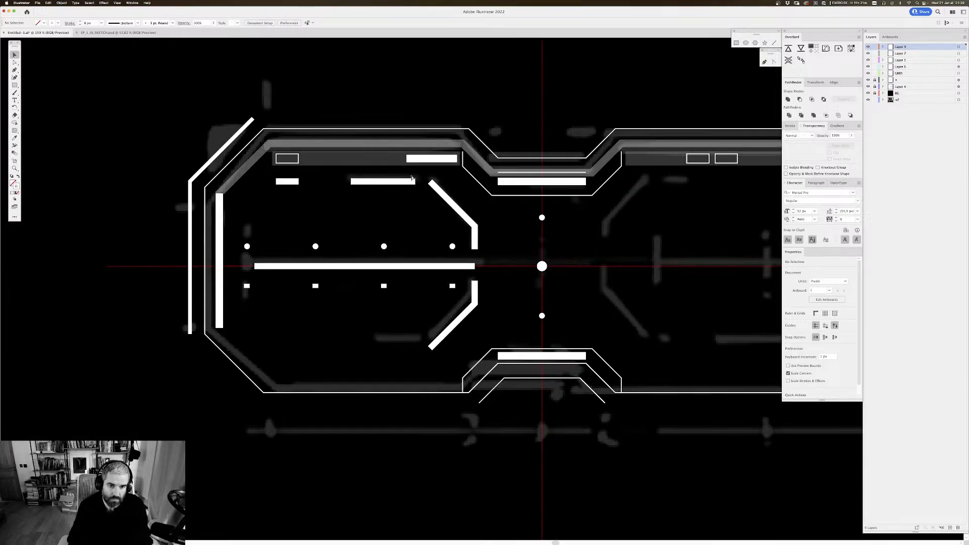
Step: Copy both upper short bars straight down to the level of the lower bent bar's tip
scroll(412, 175, "down", 2)
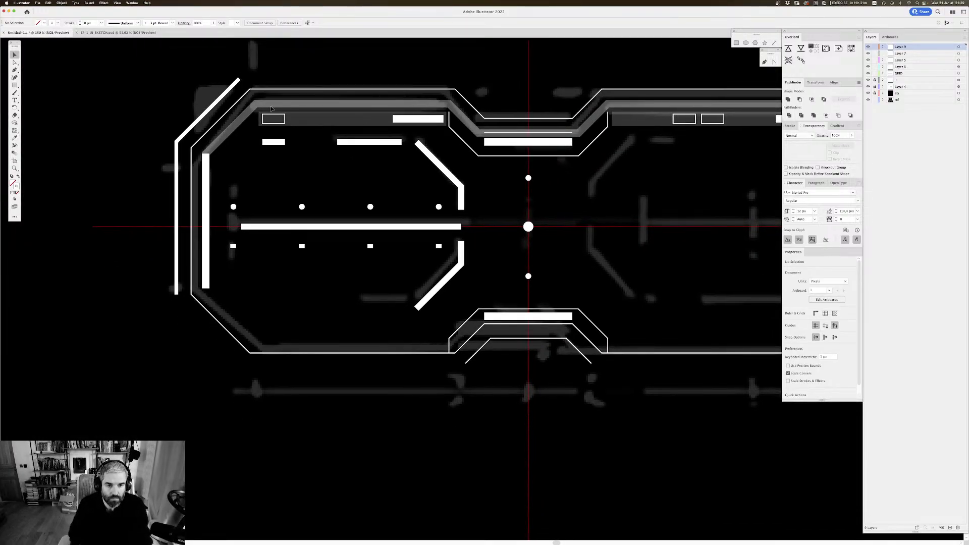
left_click(277, 142)
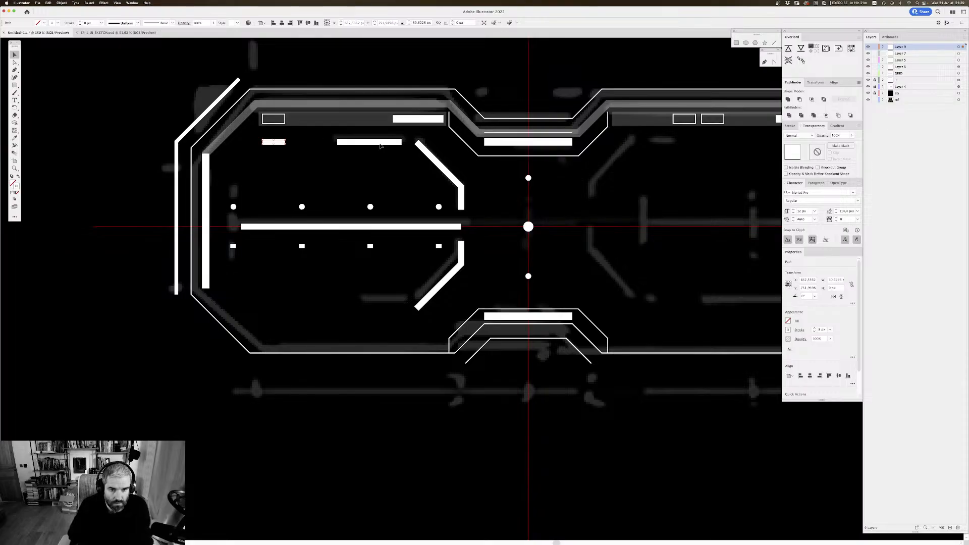
left_click(390, 142, "shift")
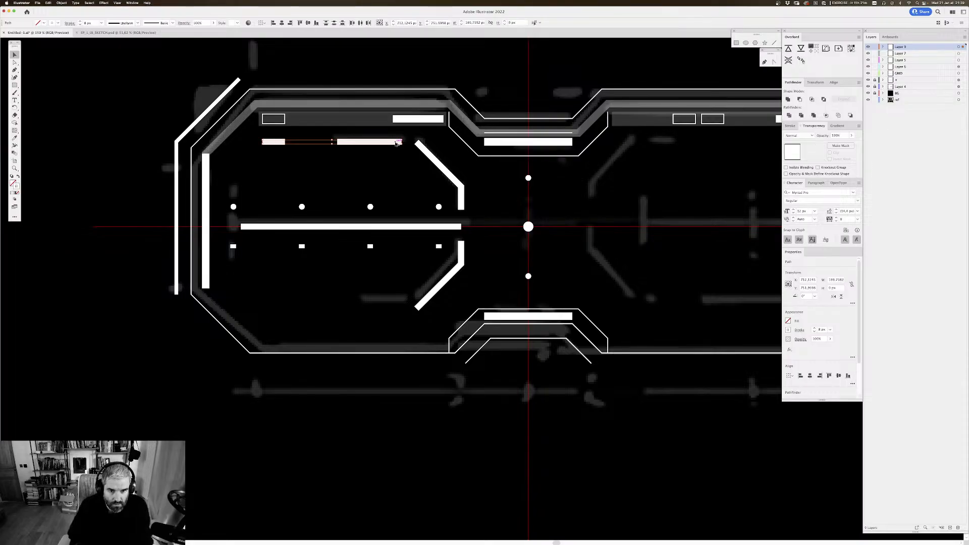
left_click_drag(396, 143, 394, 311)
left_click(406, 310)
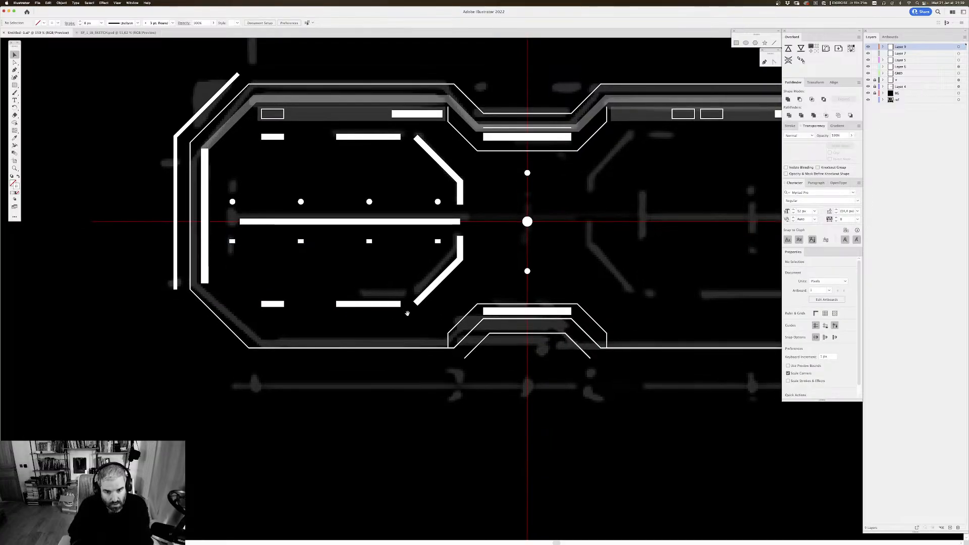
Step: Examine the mirrored upper and lower bars in the left frame at overall and closer zoom
scroll(406, 309, "down", 2)
key("super+minus")
key("super+minus")
key("super+minus")
key("super+minus")
key("super+minus")
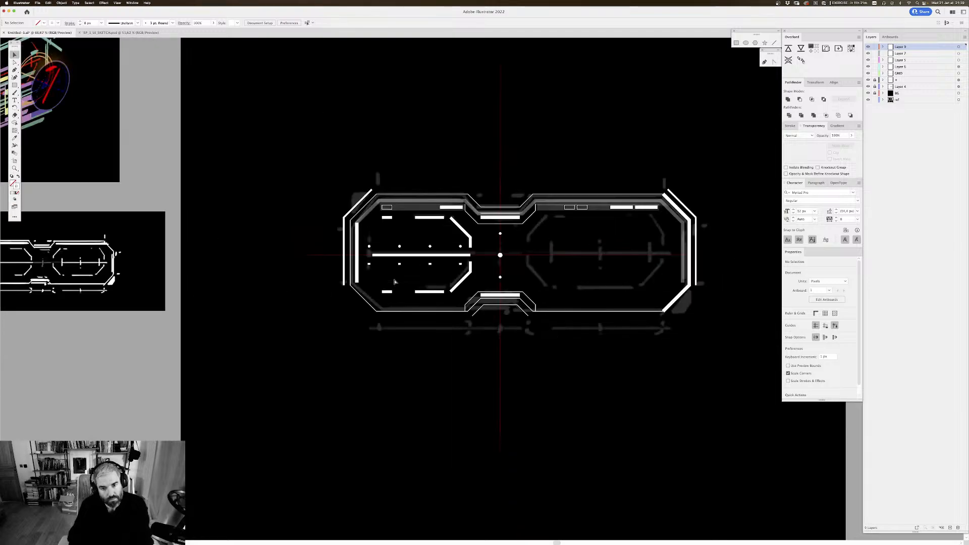
key("super+plus")
key("super+plus")
key("super+plus")
key("super+plus")
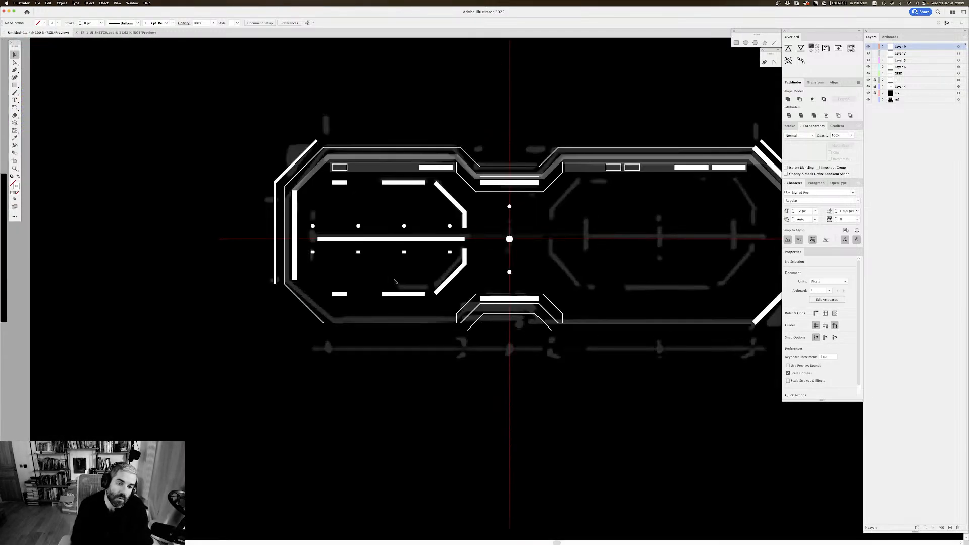
key("super+minus")
key("super+minus")
key("super+minus")
key("super+minus")
key("super+minus")
key("super+minus")
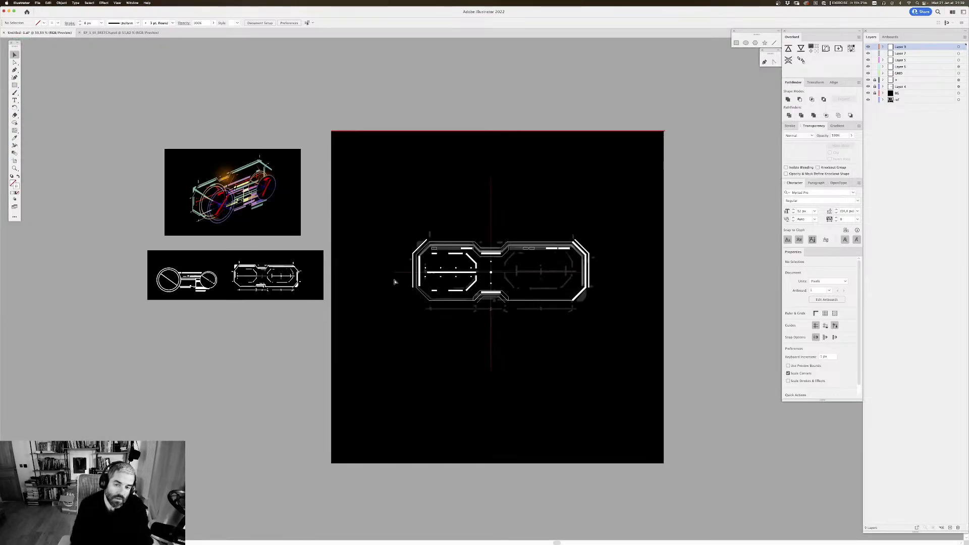
key("super+plus")
key("super+plus")
key("super+plus")
key("super+plus")
key("super+plus")
key("super+plus")
key("super+plus")
key("super+plus")
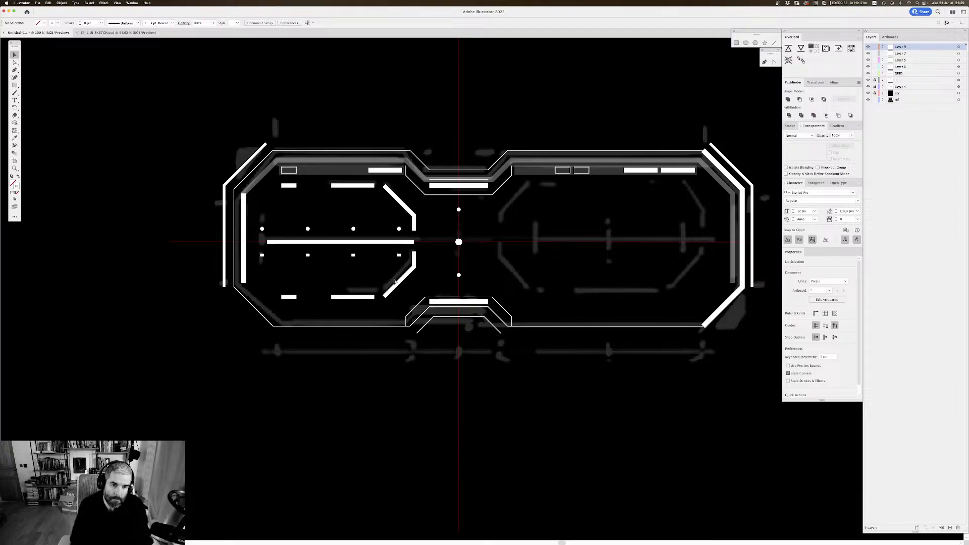
Step: Expand the fill and stroke of the lower bent bar and the two lower short bars into shapes
left_click_drag(448, 226, 473, 186)
left_click_drag(386, 219, 385, 217)
left_click(439, 221)
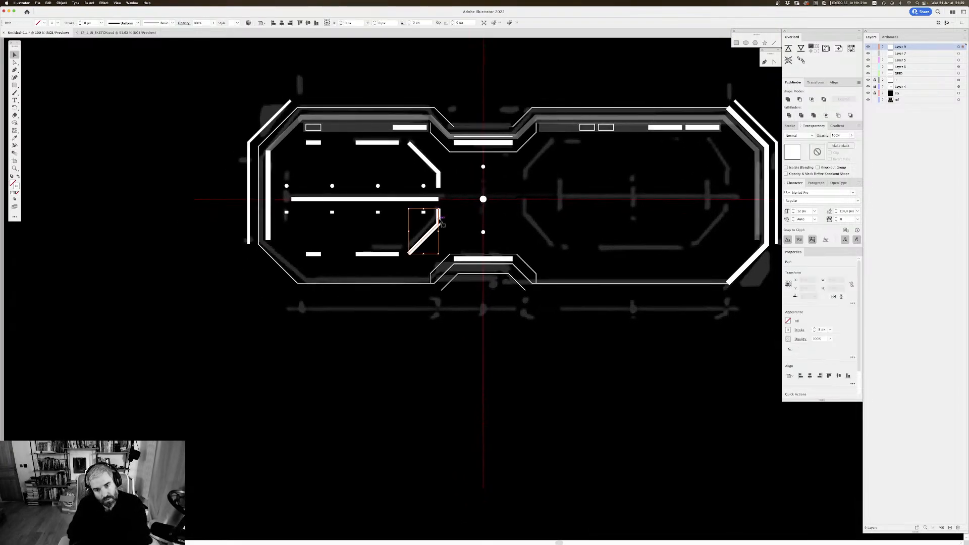
left_click(356, 254, "shift")
left_click(317, 255, "shift")
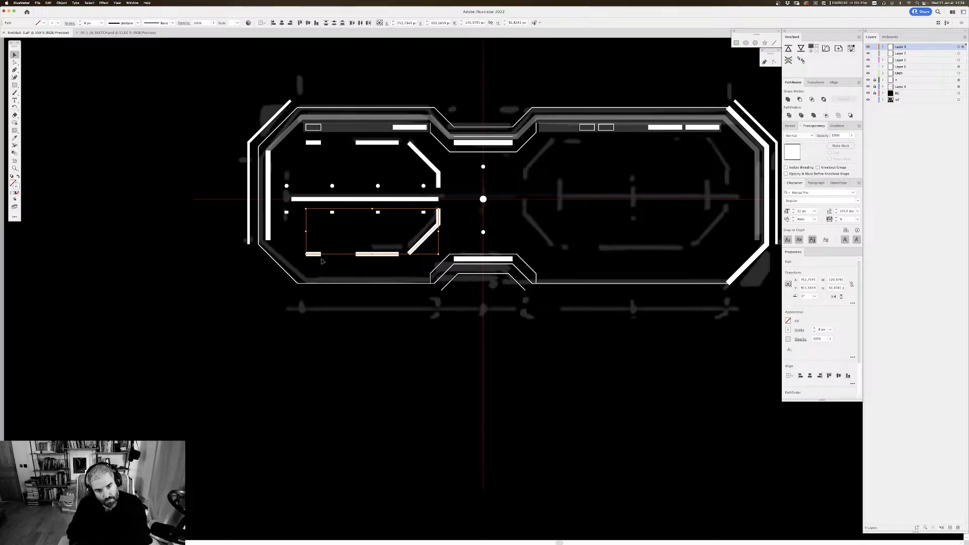
key("super+shift+e")
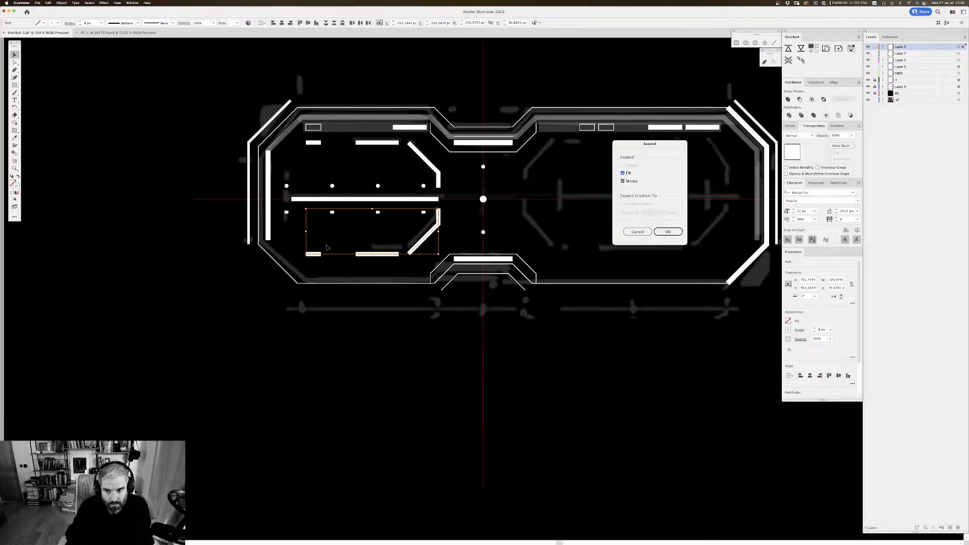
key("Return")
Step: Try swapping fill and stroke on the expanded lower bars to show them as thin outlines
left_click(18, 177)
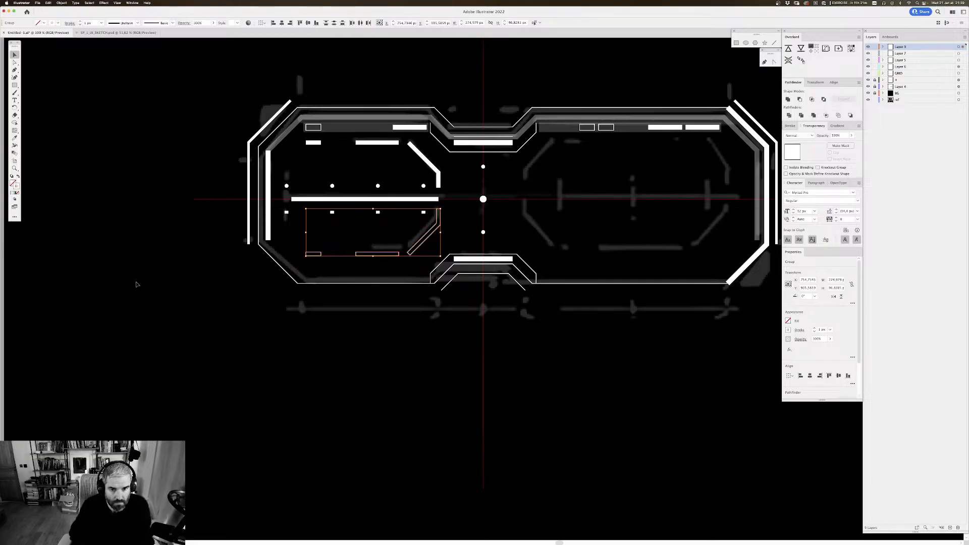
left_click(218, 244)
left_click_drag(200, 223, 196, 222)
key("super+minus")
key("super+minus")
key("super+minus")
key("super+minus")
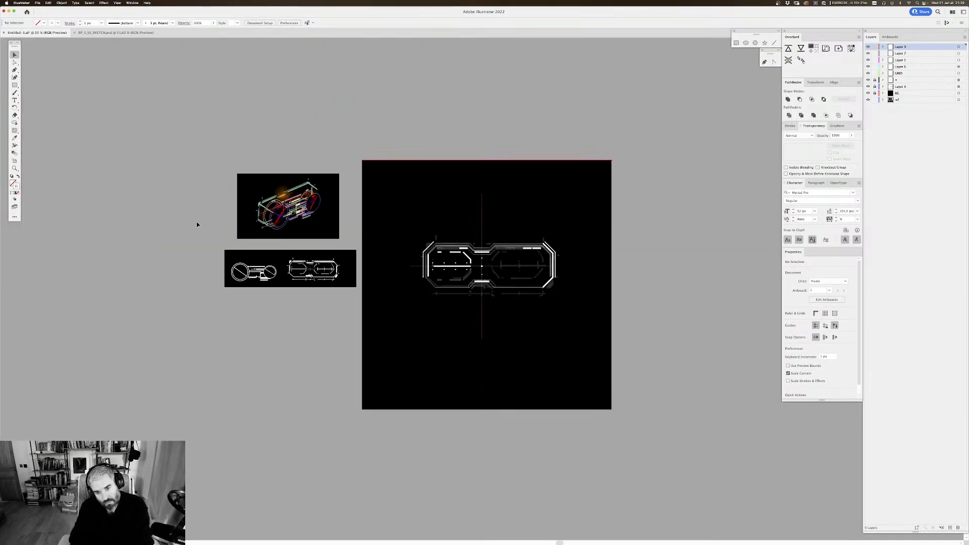
key("super+plus")
key("super+plus")
key("super+plus")
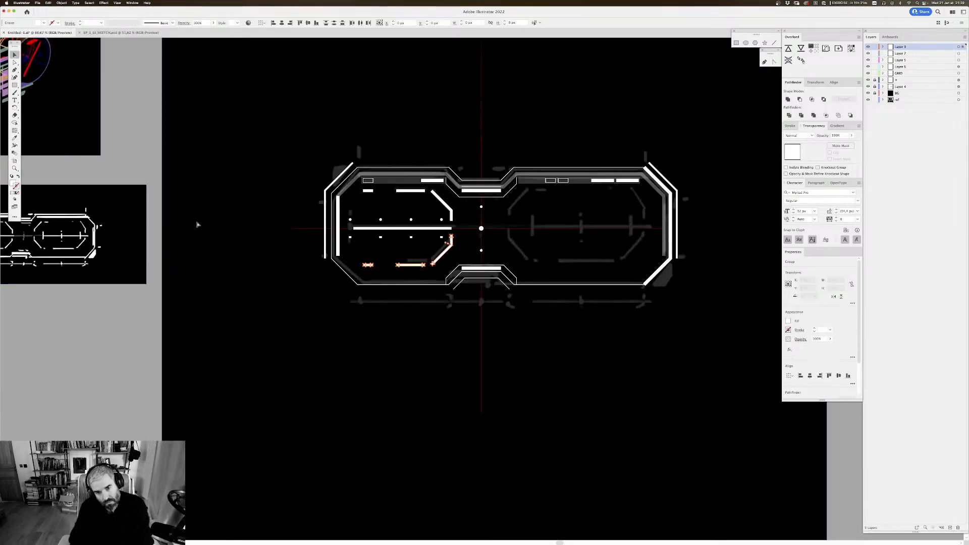
mouse_move(421, 323)
left_mouse_down()
mouse_move(400, 307)
mouse_move(420, 327)
left_mouse_up()
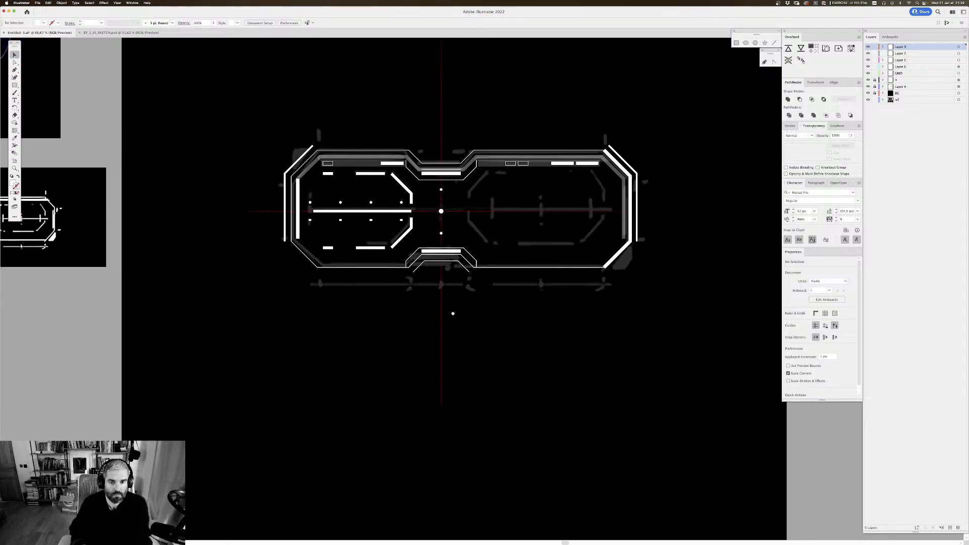
left_click_drag(440, 274, 473, 296)
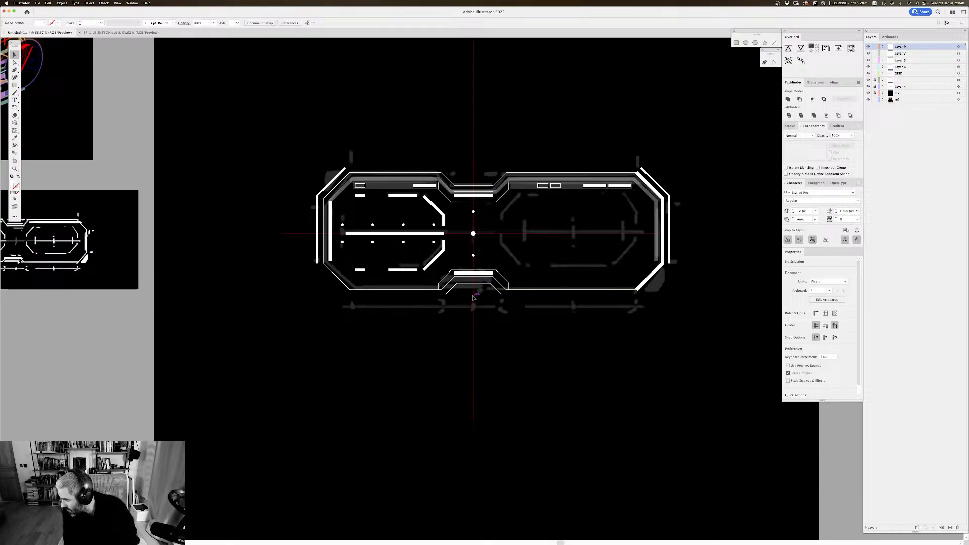
left_click_drag(523, 118, 507, 140)
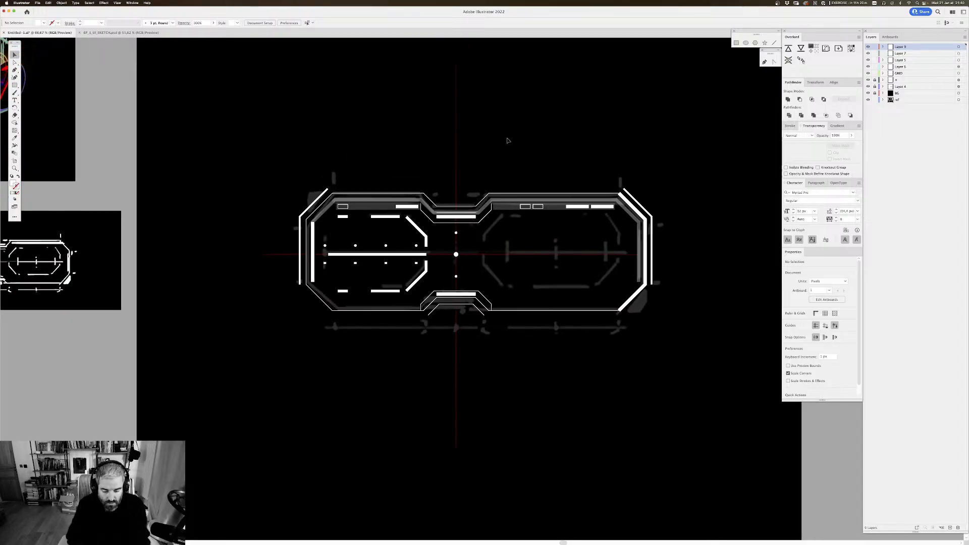
key("super+plus")
left_click_drag(385, 108, 407, 148)
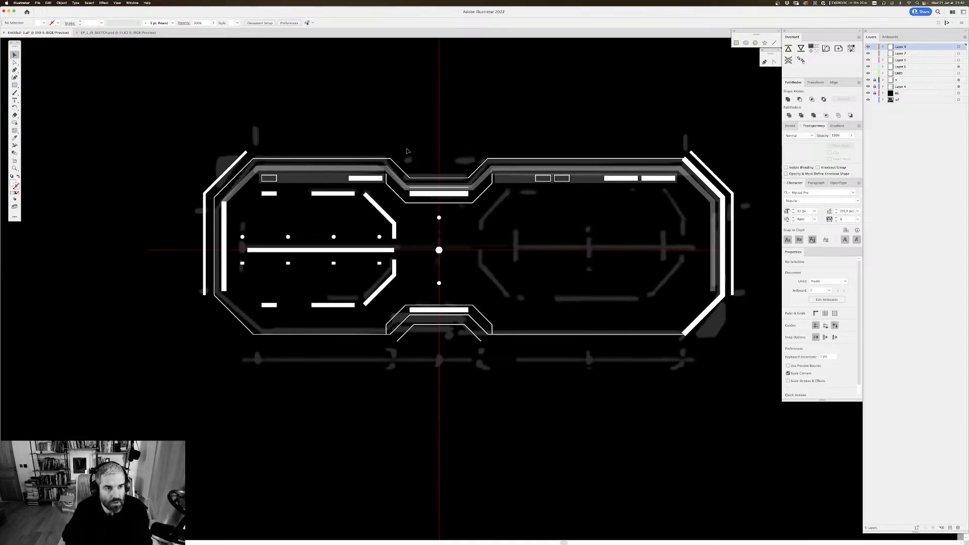
Step: Examine the colour and black-and-white reference sketches beside the artboard and compare them with the redrawn frame
key("super+minus")
key("super+minus")
left_click_drag(295, 190, 445, 214)
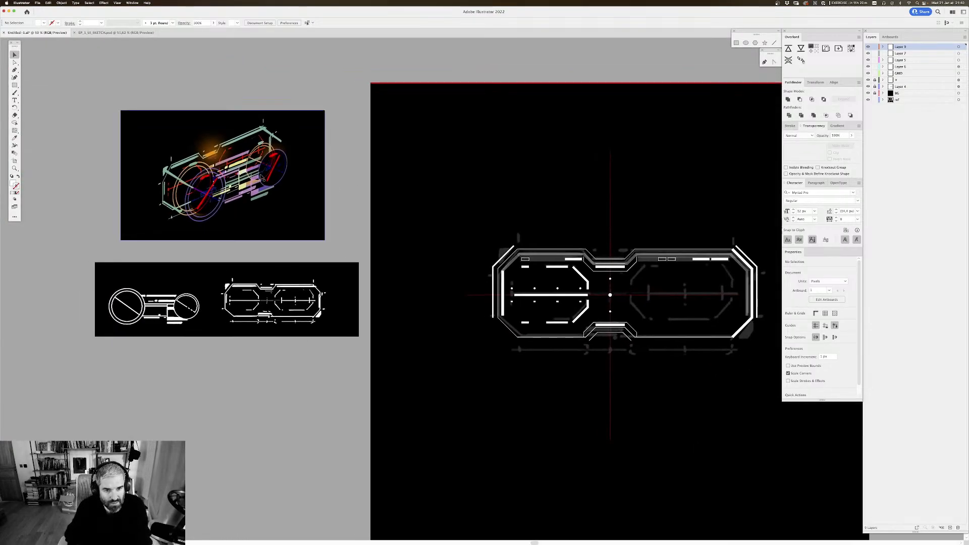
left_click(261, 177)
left_click_drag(263, 144, 428, 178)
key("super+plus")
key("super+plus")
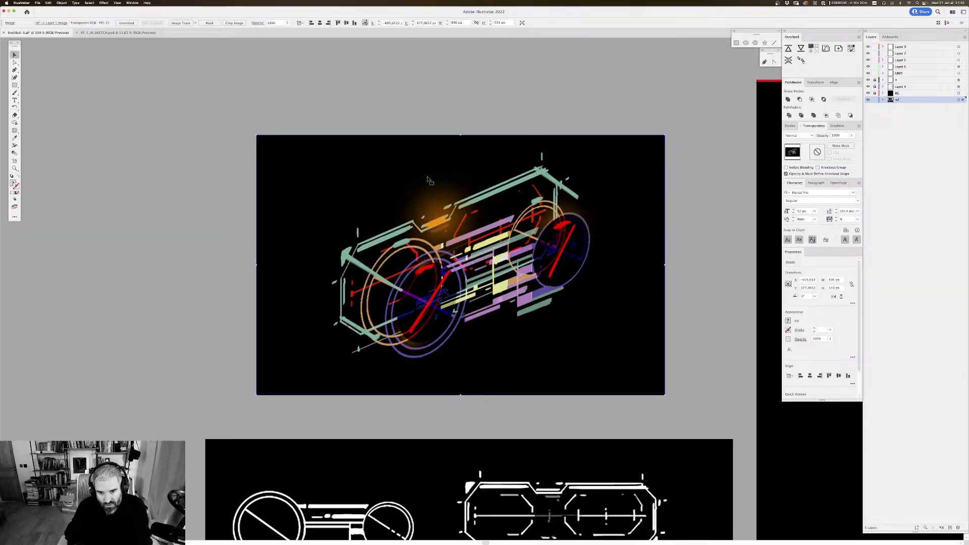
scroll(505, 202, "down", 5)
scroll(504, 202, "right", 4)
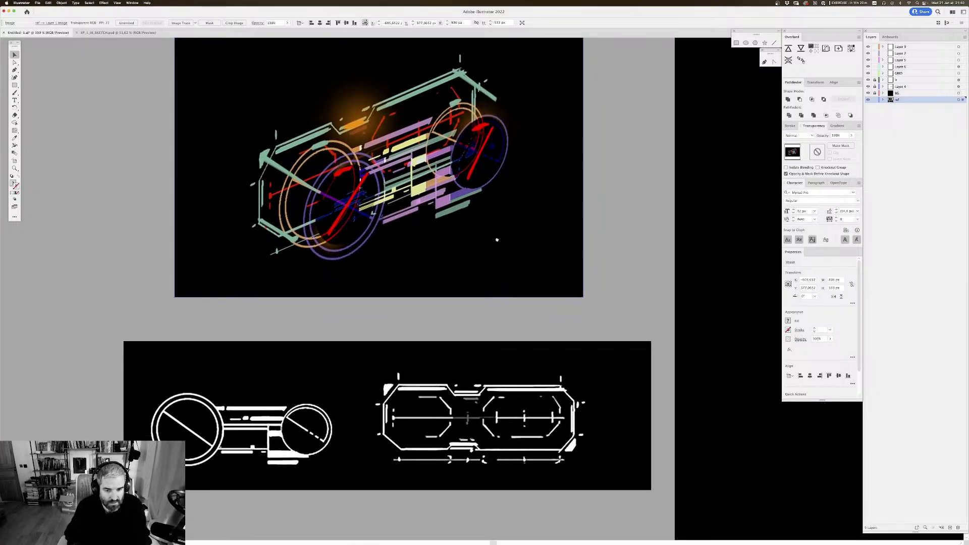
scroll(484, 165, "down", 3)
scroll(485, 165, "right", 15)
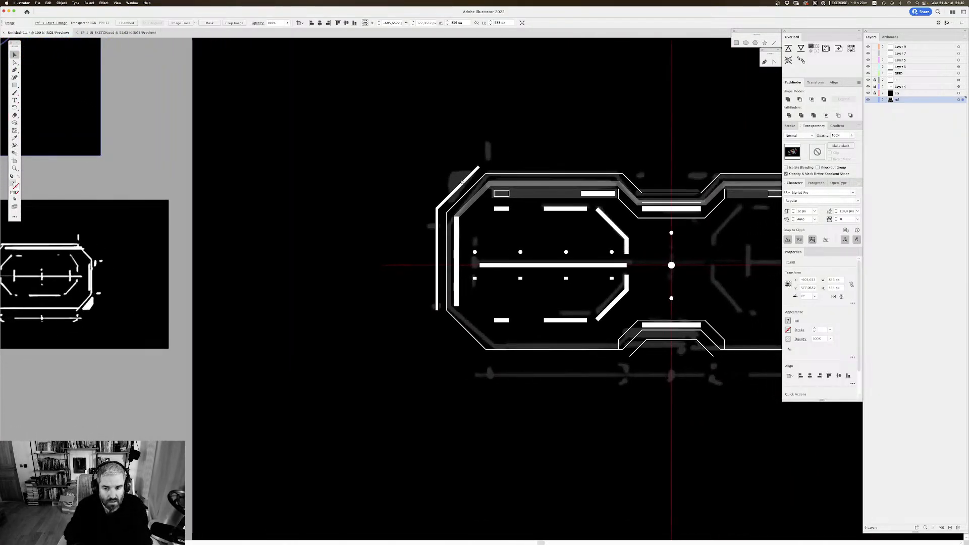
key("super+minus")
left_click_drag(394, 223, 220, 168)
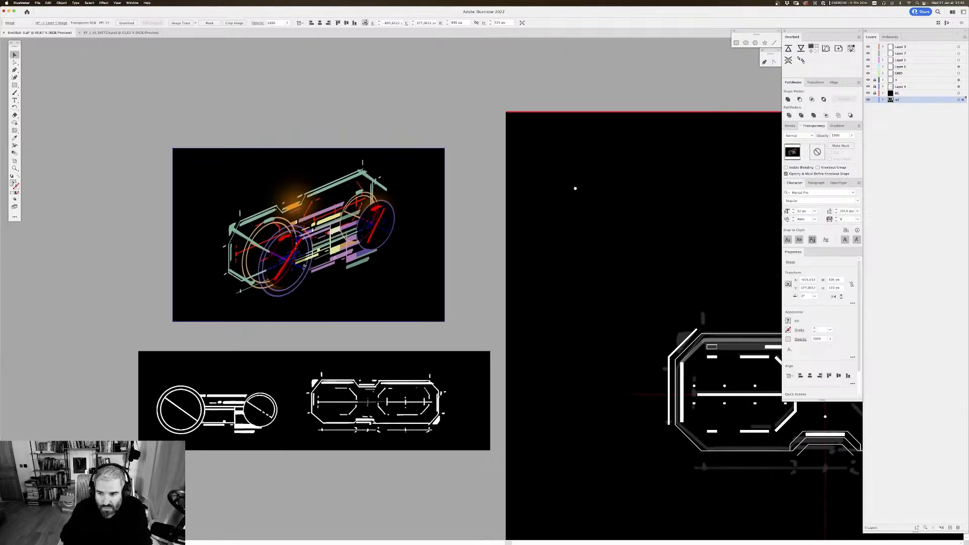
mouse_move(708, 220)
left_mouse_down()
mouse_move(400, 150)
mouse_move(381, 123)
left_mouse_up()
left_click(519, 183)
key("super+plus")
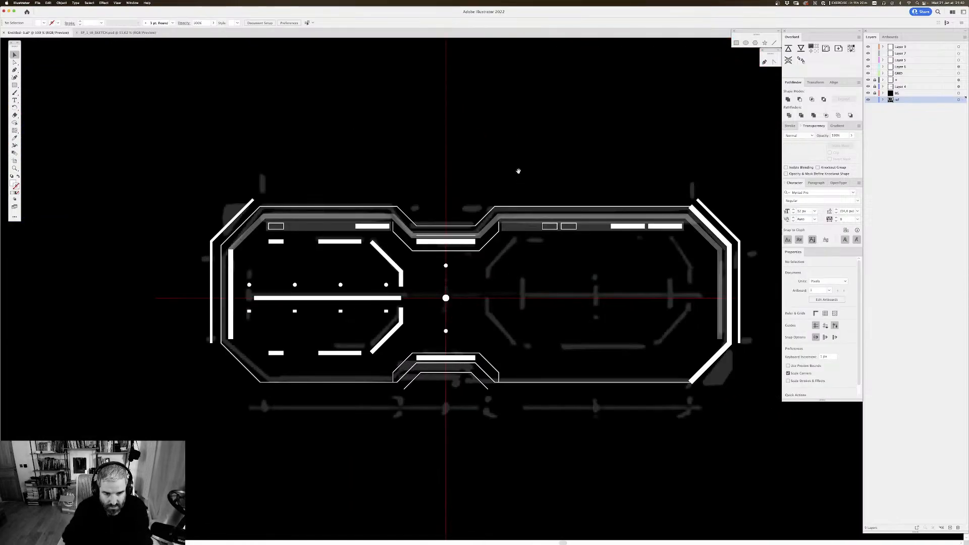
left_click_drag(519, 171, 424, 106)
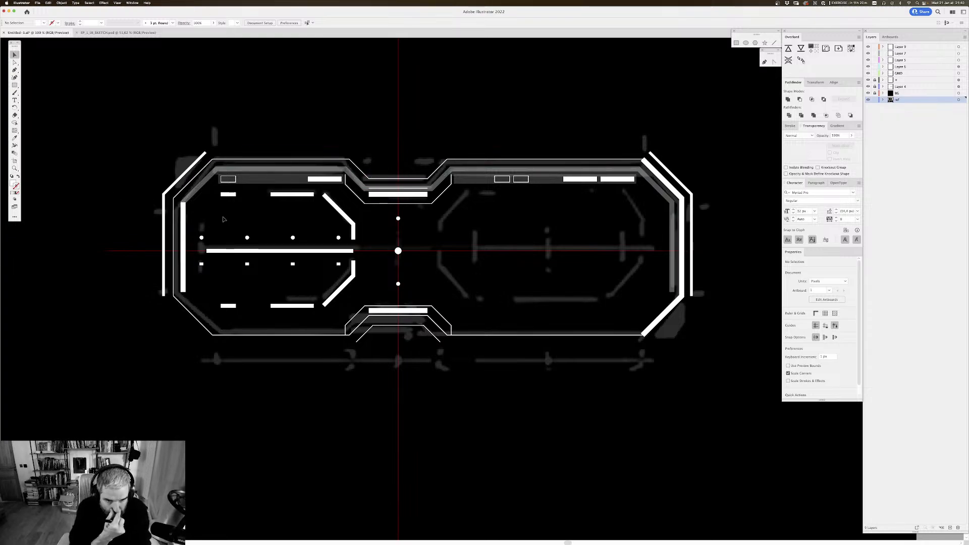
Step: Hide the Layer 4 sketch to check the vector paths alone, and show it again
key("a")
left_click(171, 203)
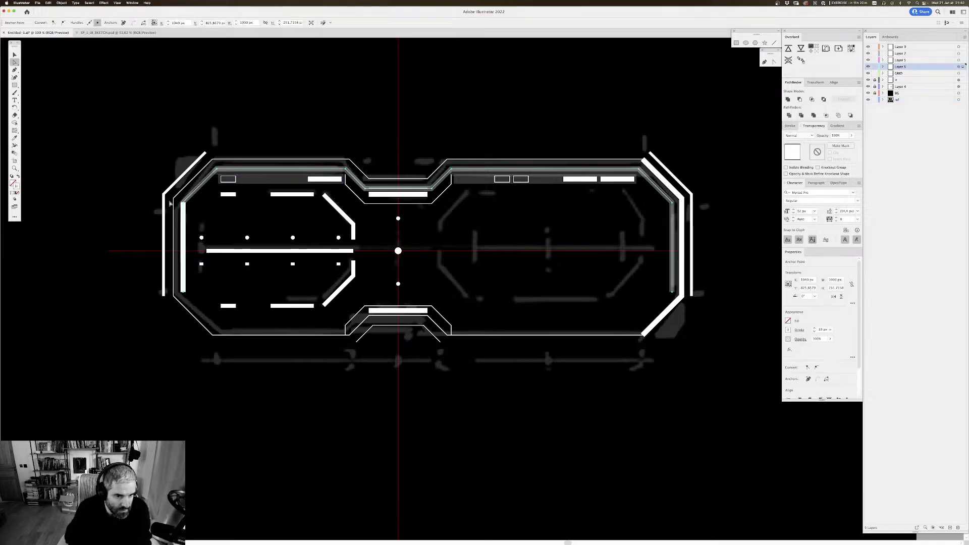
left_click(218, 212)
key("v")
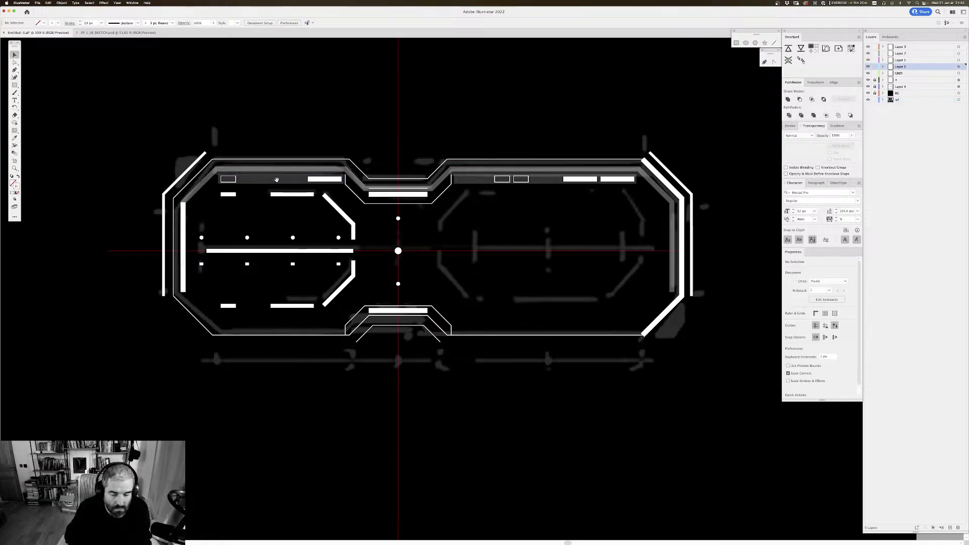
left_click_drag(365, 154, 343, 138)
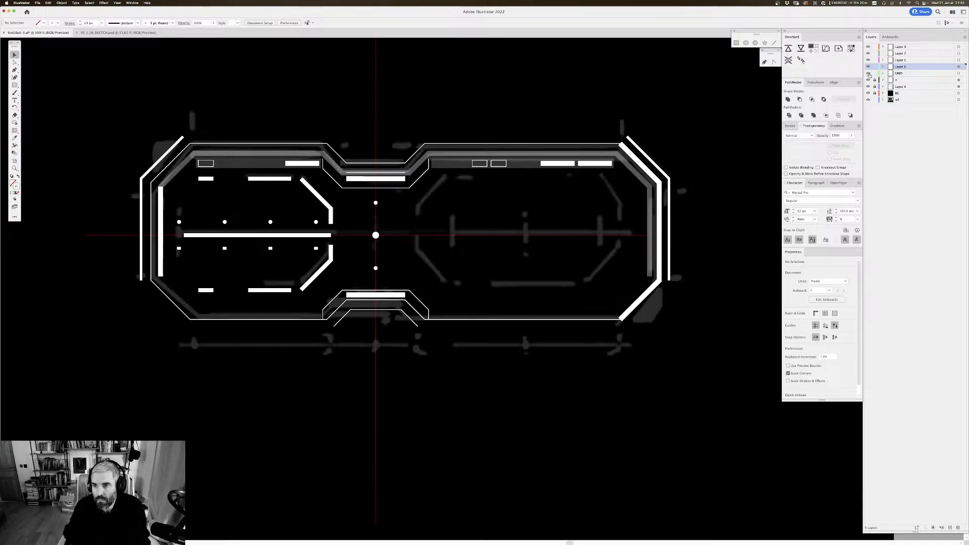
left_click(868, 87)
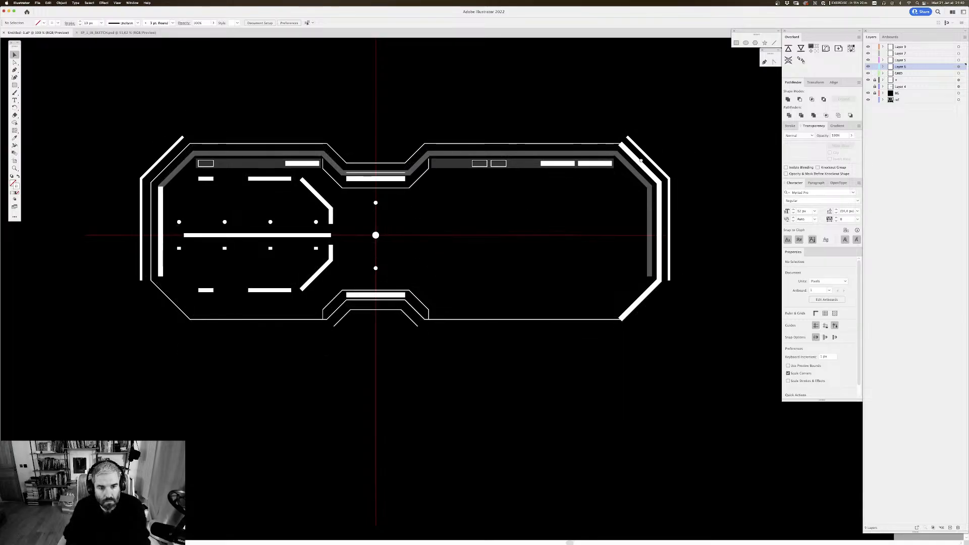
scroll(642, 159, "down", 1)
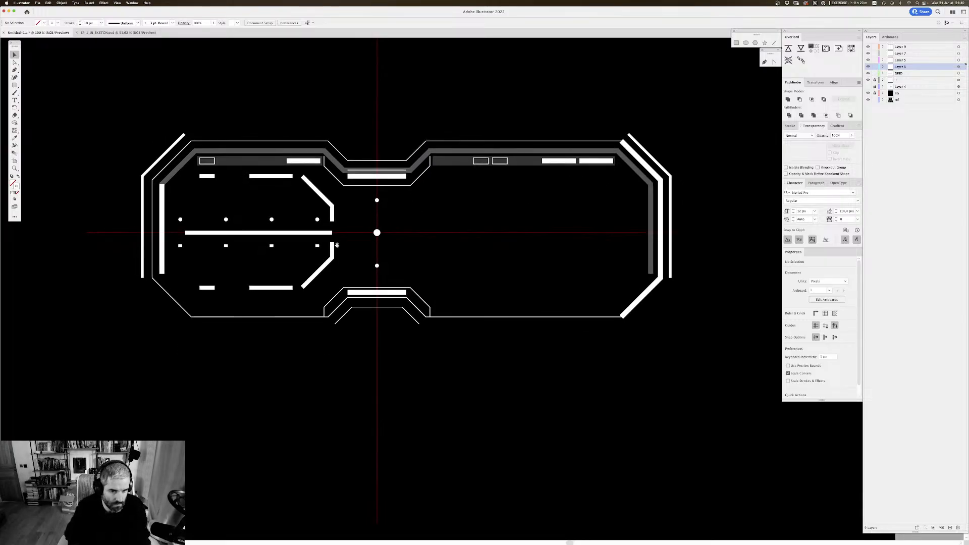
left_click_drag(337, 245, 338, 244)
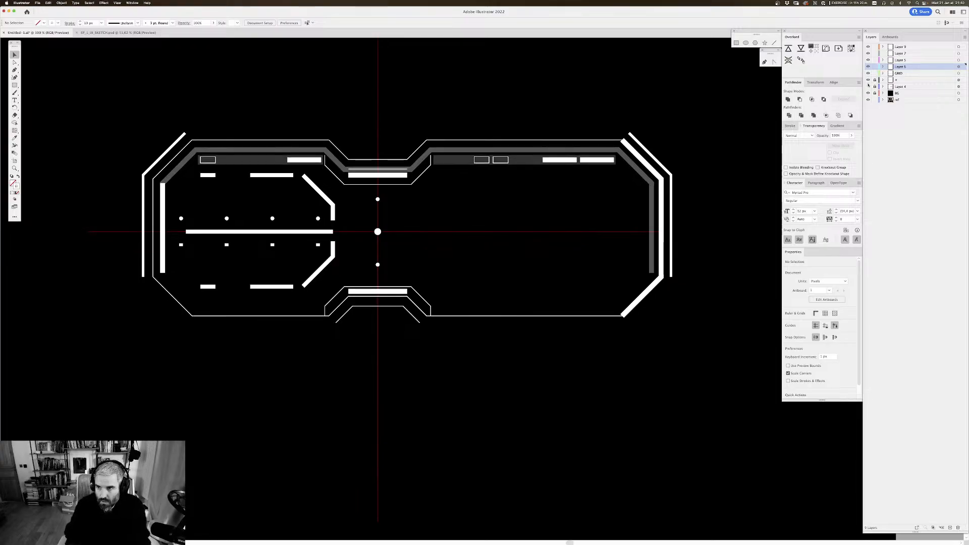
left_click(868, 87)
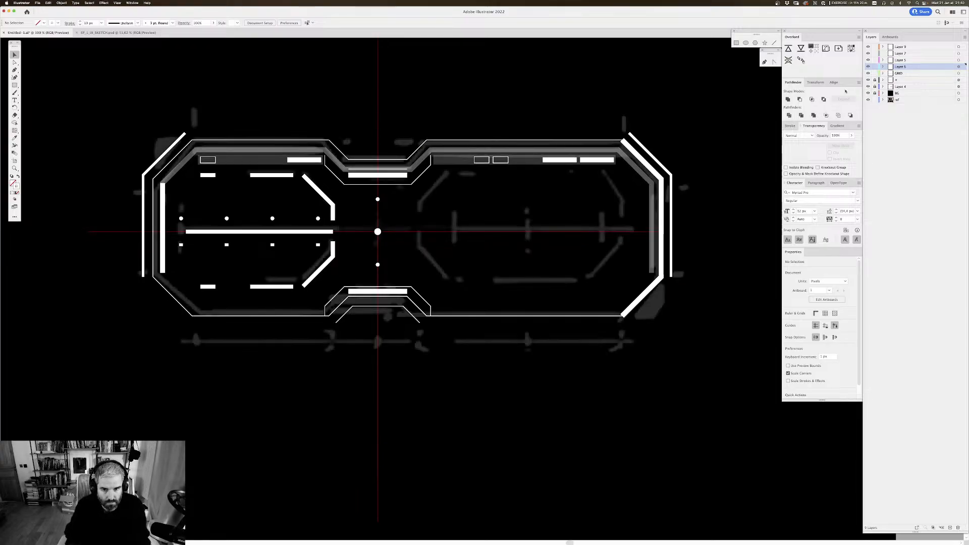
scroll(579, 179, "down", 1)
scroll(575, 181, "up", 1)
scroll(404, 187, "right", 1)
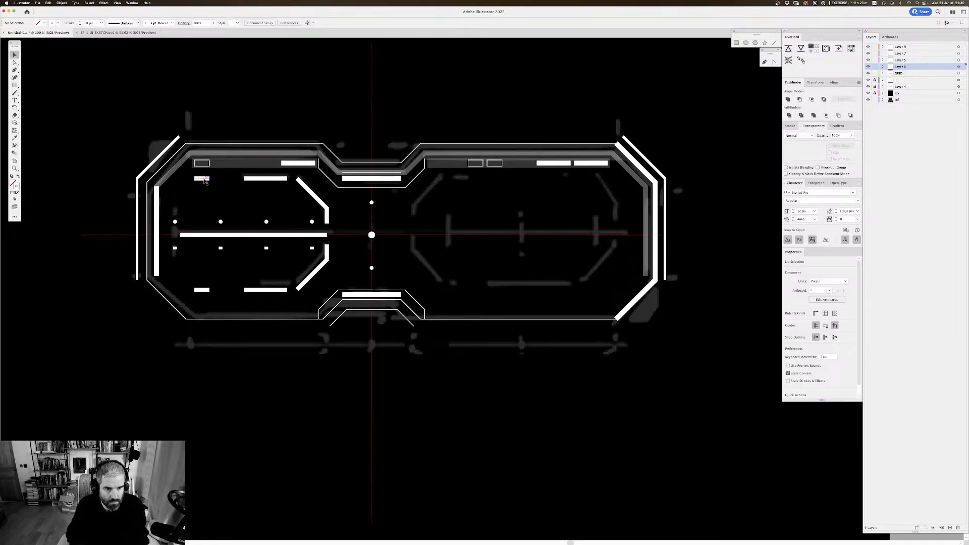
left_click(205, 179)
left_click(281, 179, "shift")
left_click(308, 191, "shift")
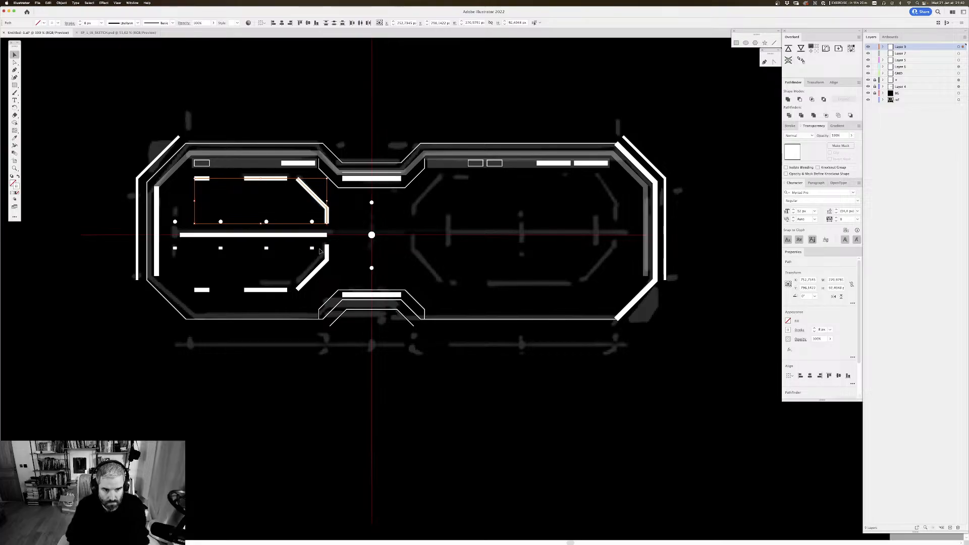
left_click(243, 247)
Step: Draw a short vertical bar from the horizontal centreline upward, aligned with the first dot in the left frame
left_click_drag(235, 244, 418, 217)
key("super+plus")
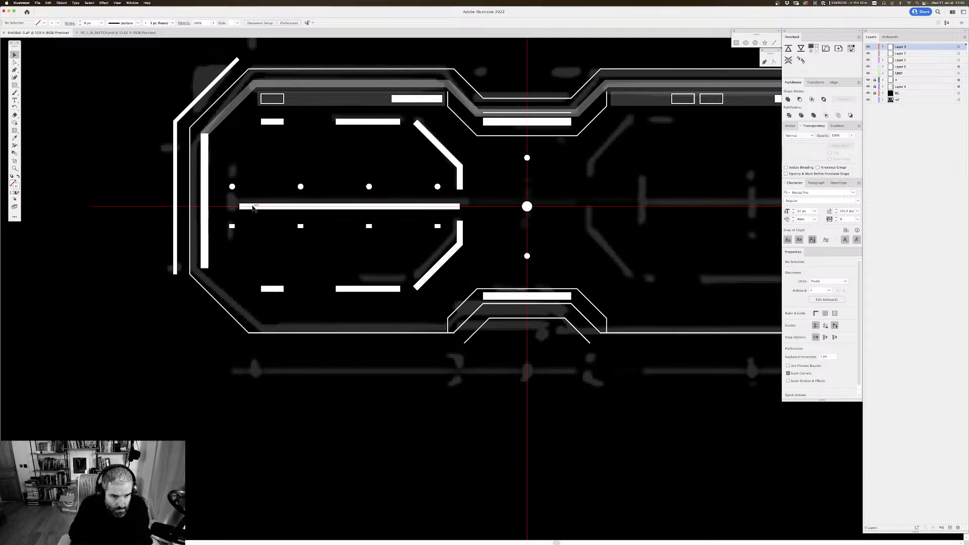
key("p")
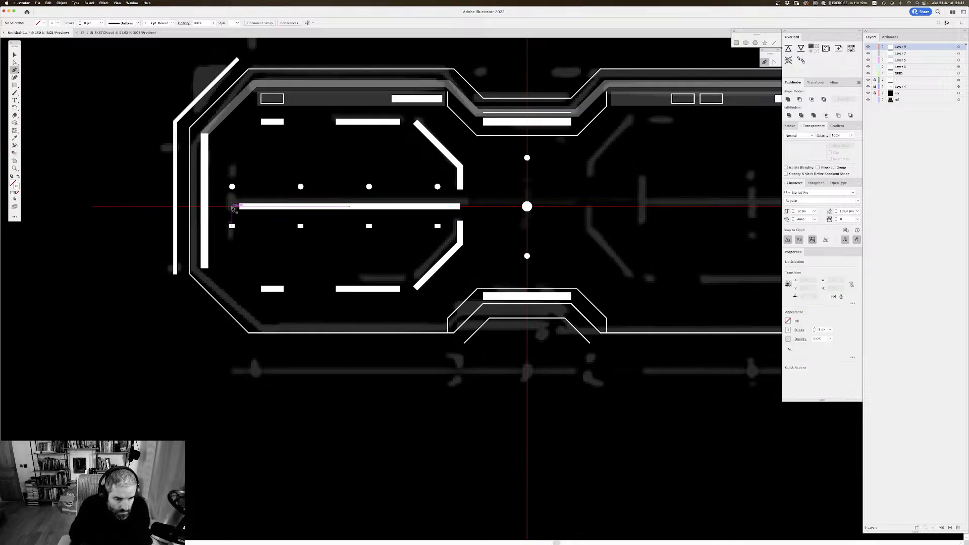
left_click(232, 207)
left_click(232, 199)
key("v")
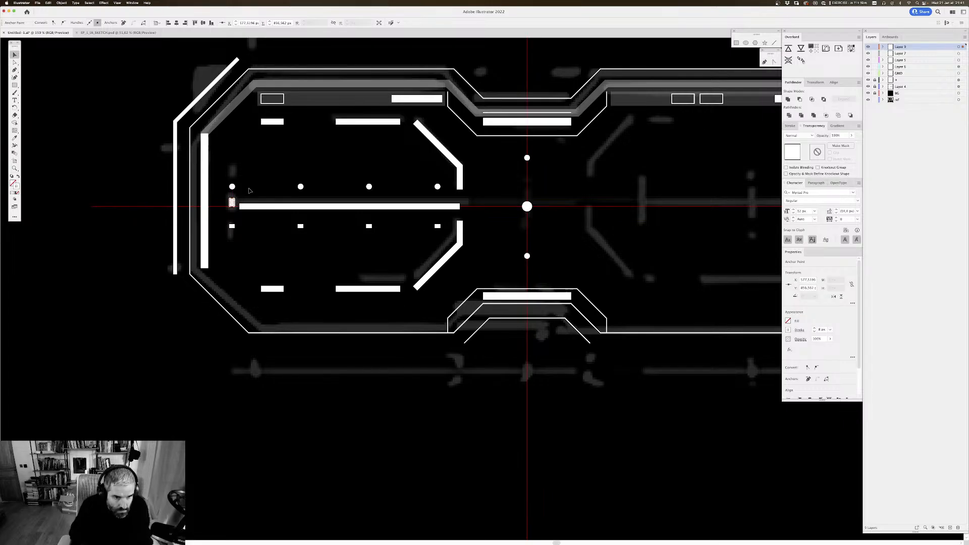
Step: Copy the short vertical bar straight down so it extends equally below the horizontal centreline
left_click(251, 187)
left_click_drag(252, 185, 616, 237)
key("super+equal")
key("super+equal")
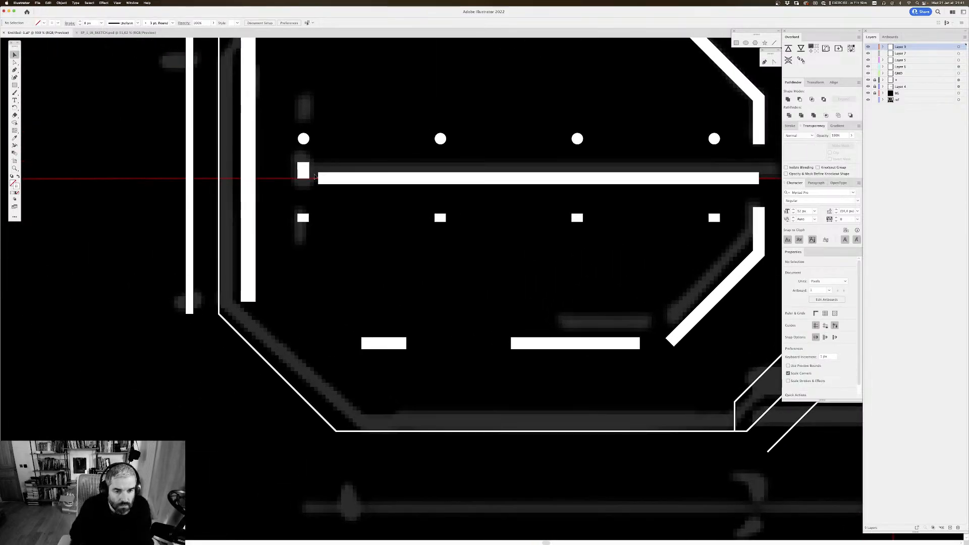
key("a")
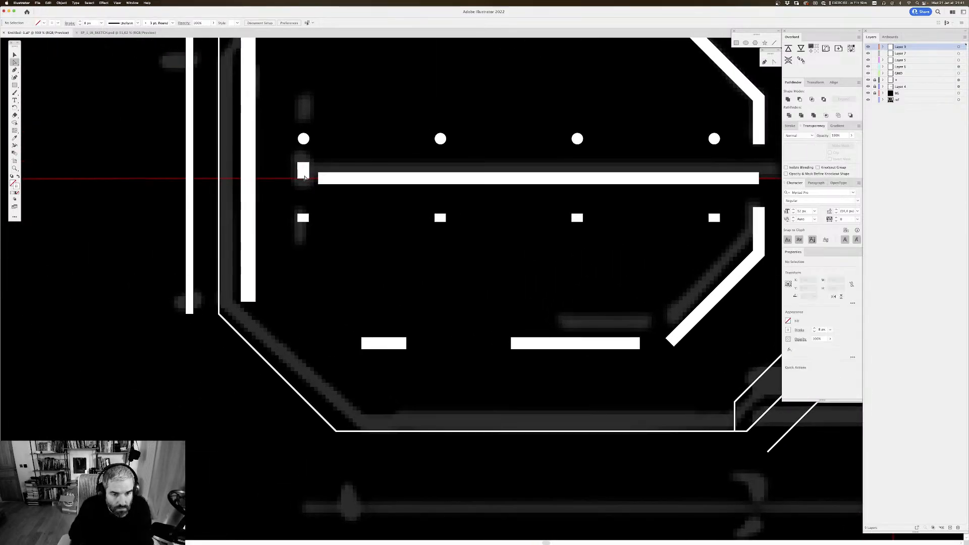
key("v")
left_click_drag(304, 170, 303, 187)
left_click(303, 170, "shift")
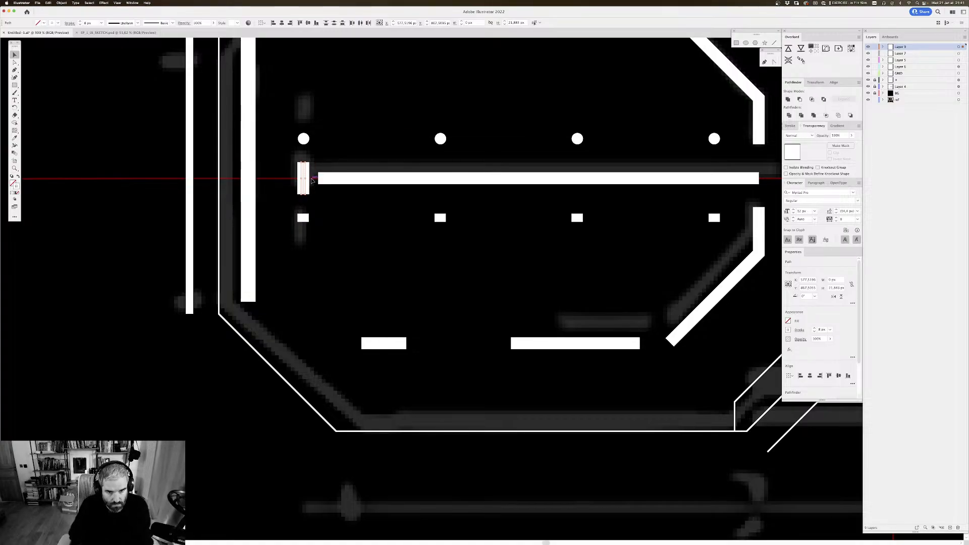
Step: Group the two halves of the short vertical bar and edit its anchor points inside the group
key("a")
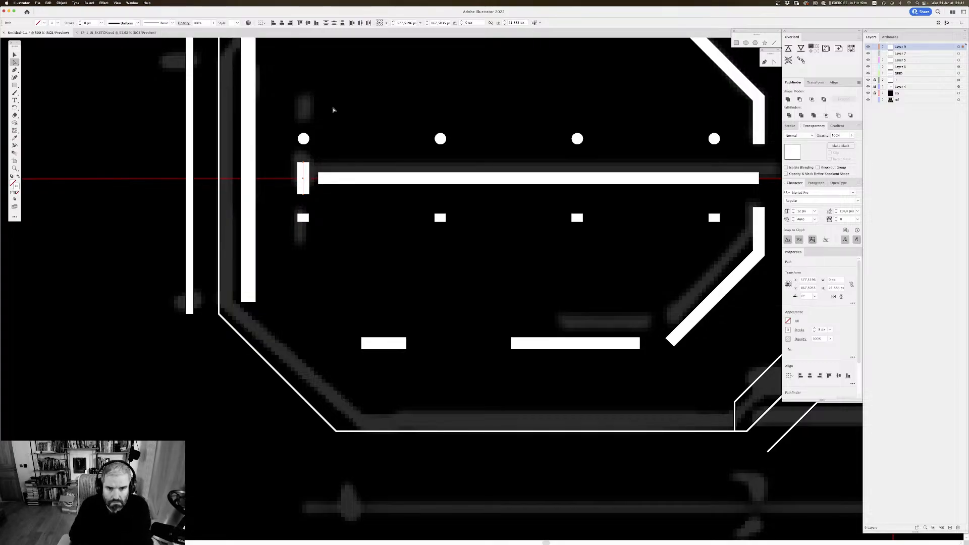
key("v")
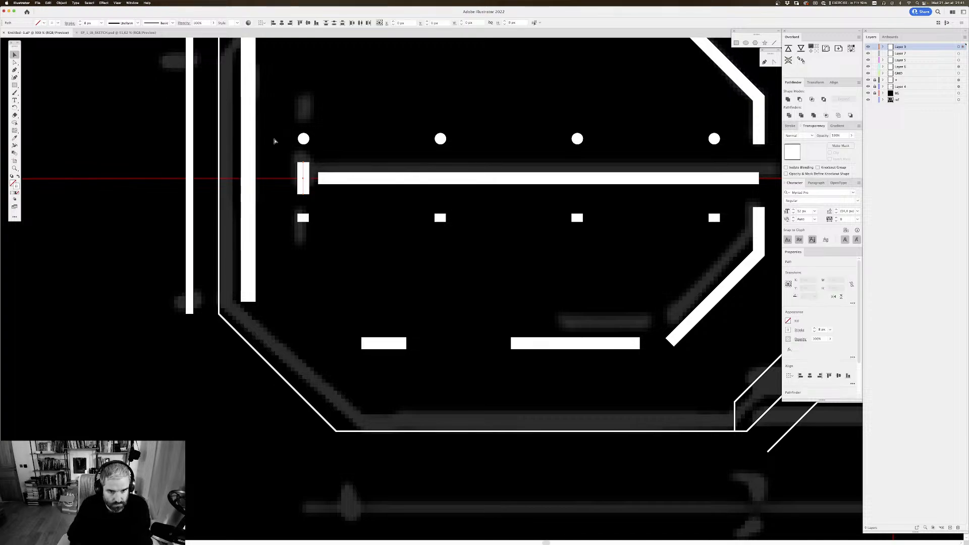
key("super+g")
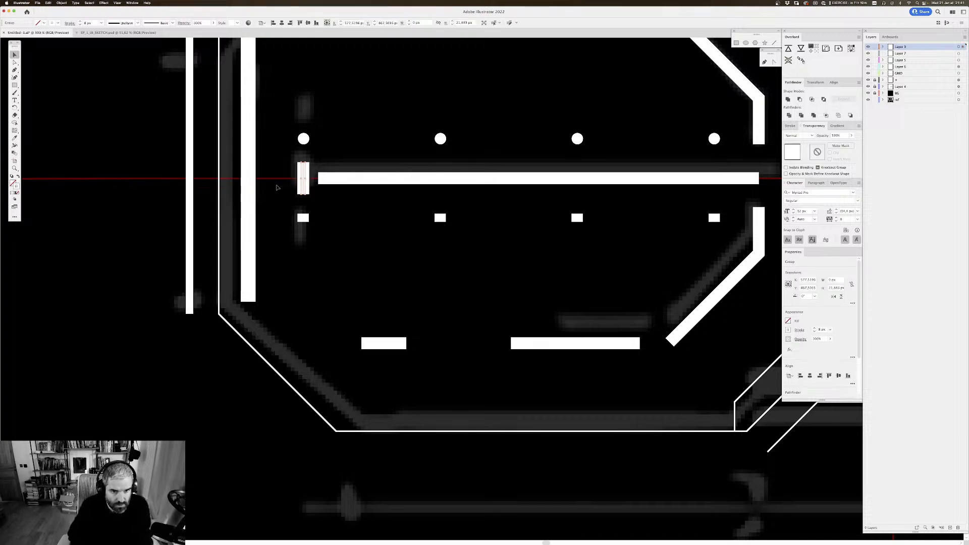
double_click(305, 174)
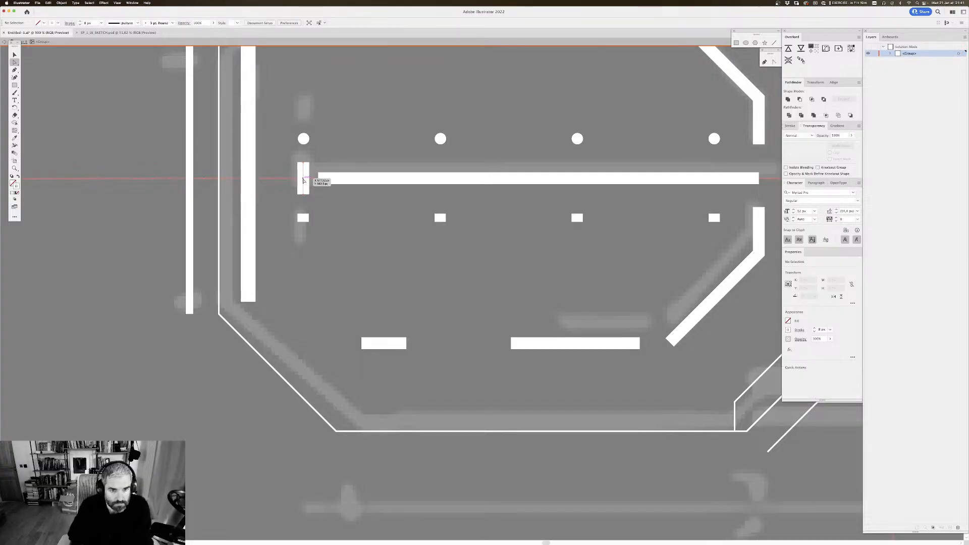
left_click(303, 181)
key("p")
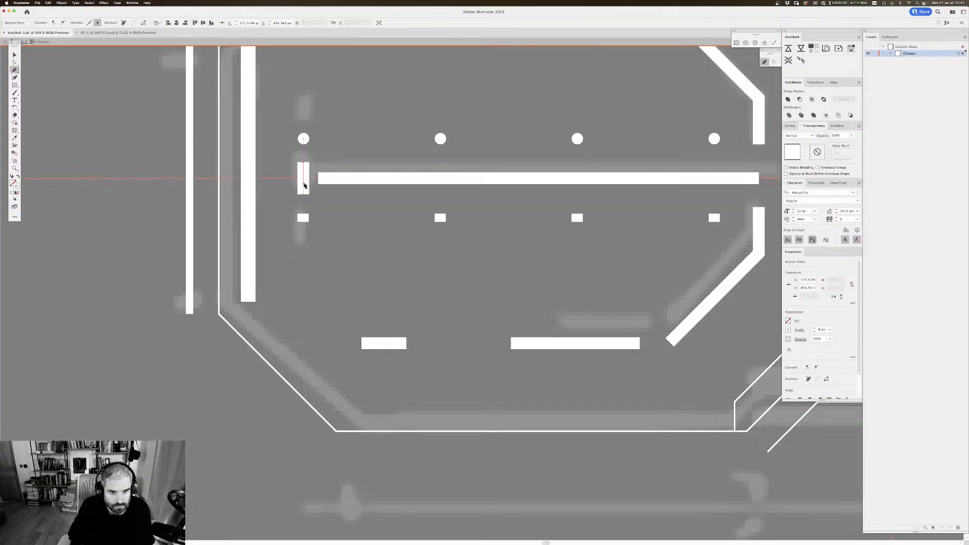
key("v")
double_click(362, 228)
left_click_drag(374, 229, 328, 248)
Step: Nudge the left end of the long horizontal centre bar inward to widen its gap from the short vertical bar
key("super+minus")
key("super+minus")
key("super+minus")
key("super+minus")
key("super+minus")
key("super+minus")
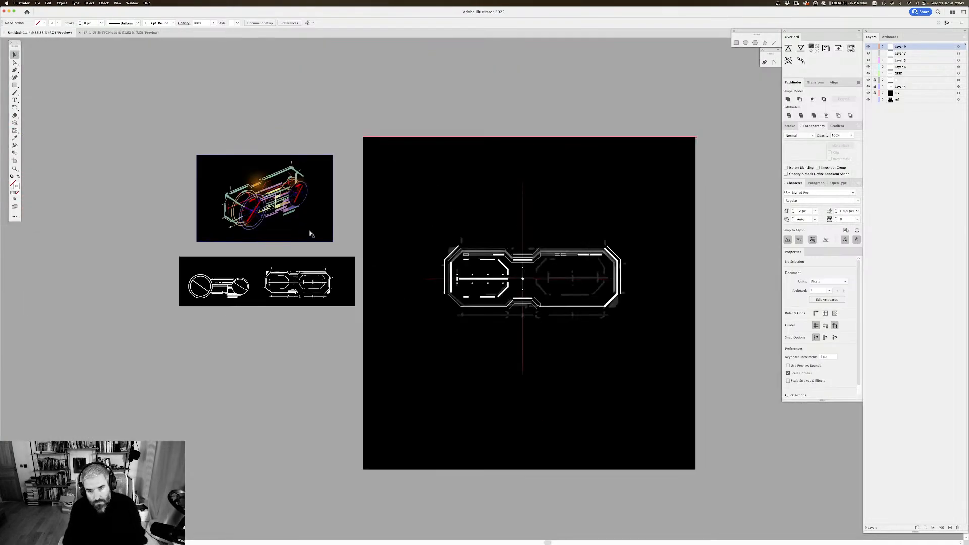
key("super+plus")
key("super+plus")
key("super+plus")
key("super+plus")
key("super+plus")
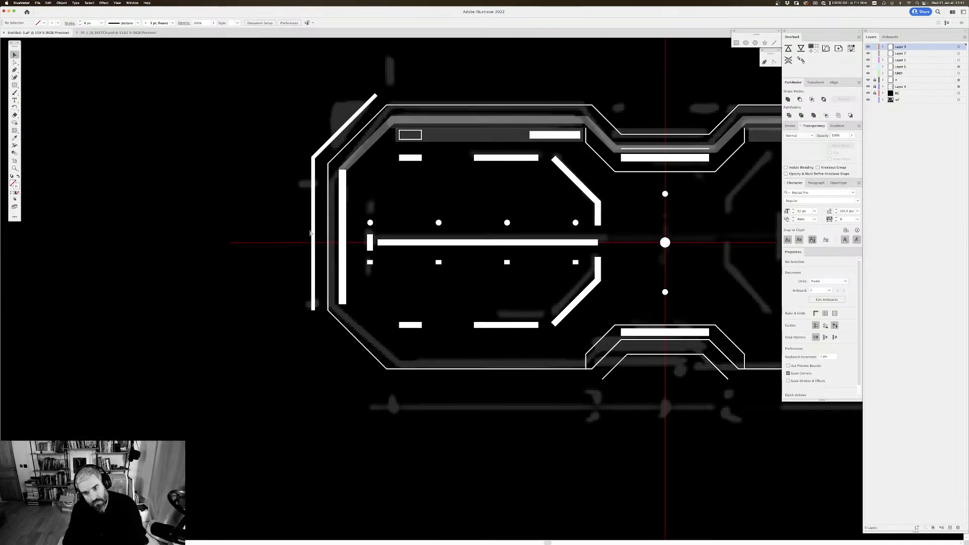
left_click_drag(412, 172, 407, 164)
key("a")
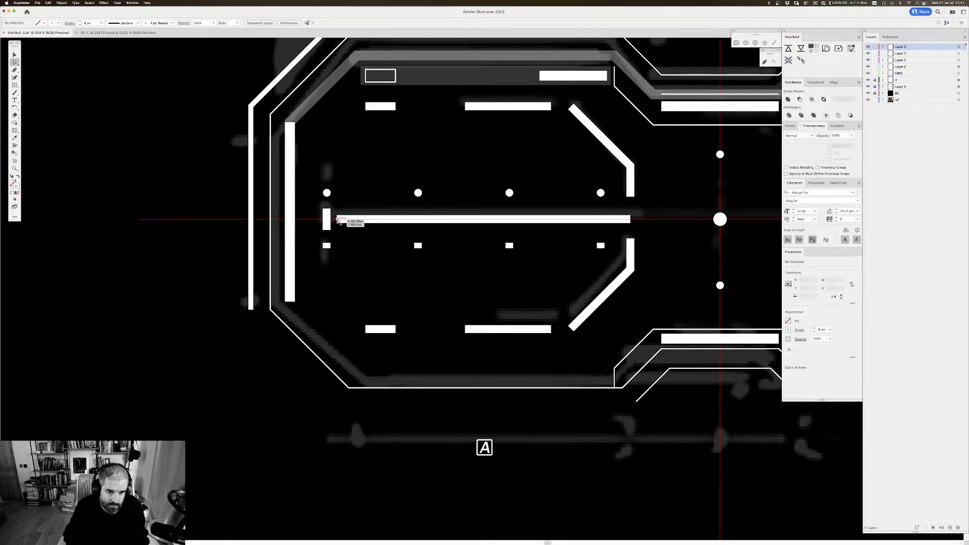
left_click(341, 219)
key("Right")
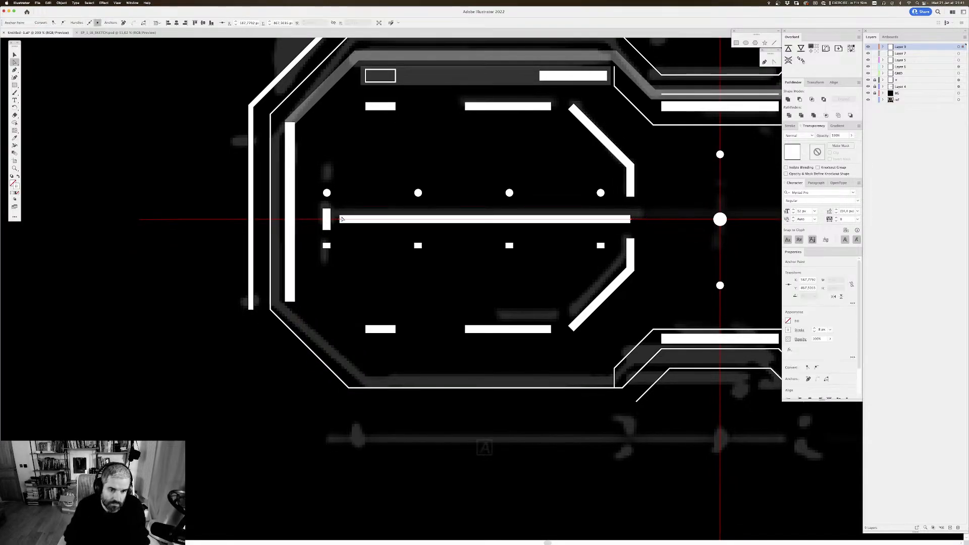
left_click(392, 171)
left_click_drag(391, 163, 392, 168)
Step: Examine the left frame with its new vertical bar at overall and closer zoom beside the reference sketches
key("super+minus")
key("super+minus")
key("super+minus")
key("super+minus")
key("super+minus")
key("super+minus")
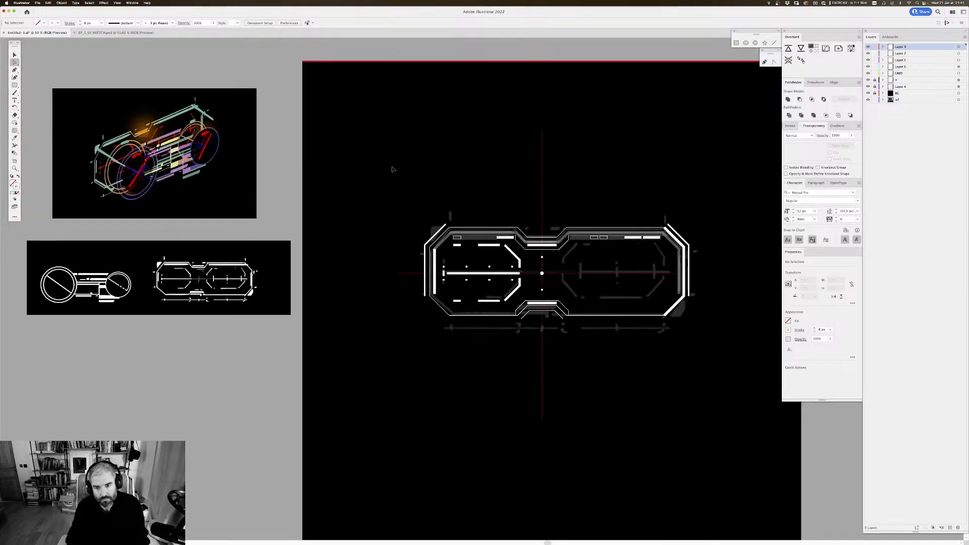
key("super+minus")
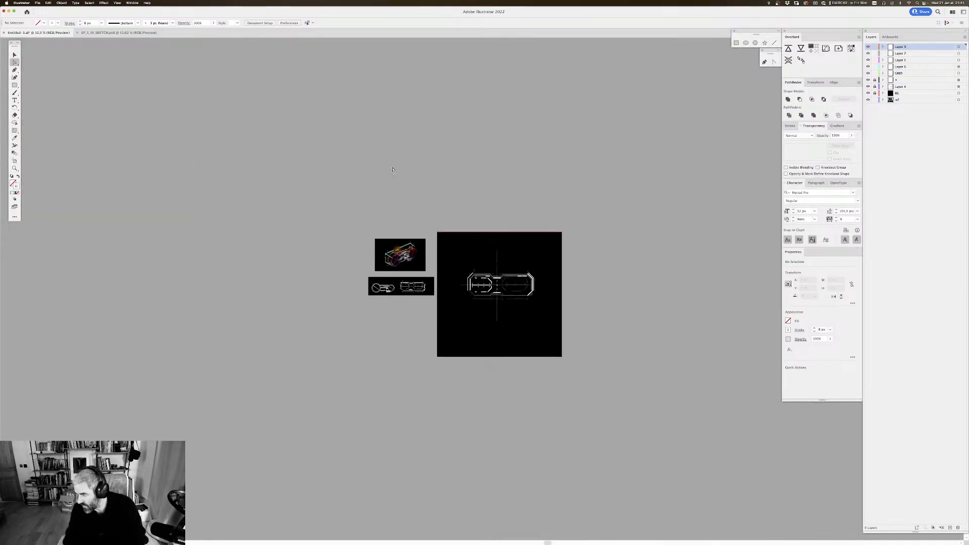
key("super+plus")
key("super+plus")
key("super+plus")
key("super+plus")
key("super+plus")
key("super+plus")
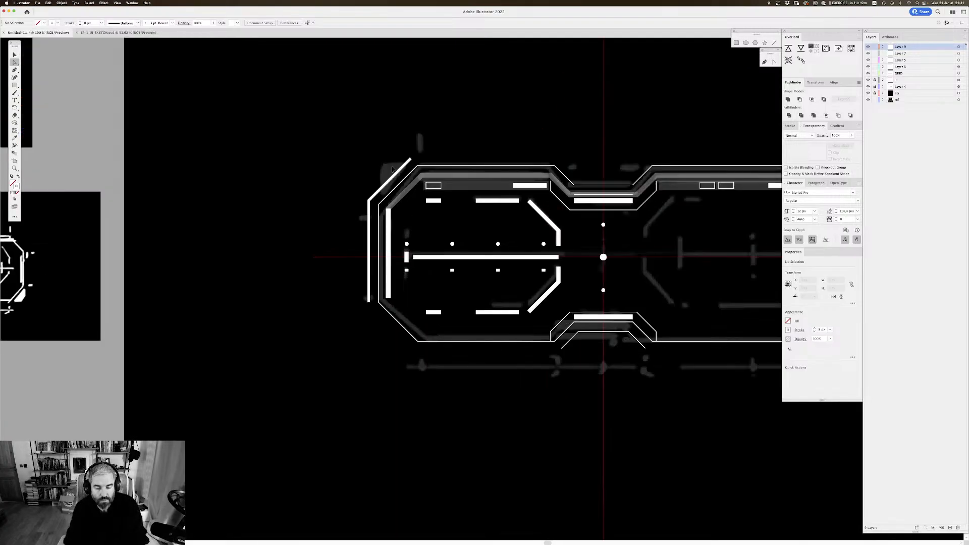
left_click_drag(557, 254, 455, 199)
key("v")
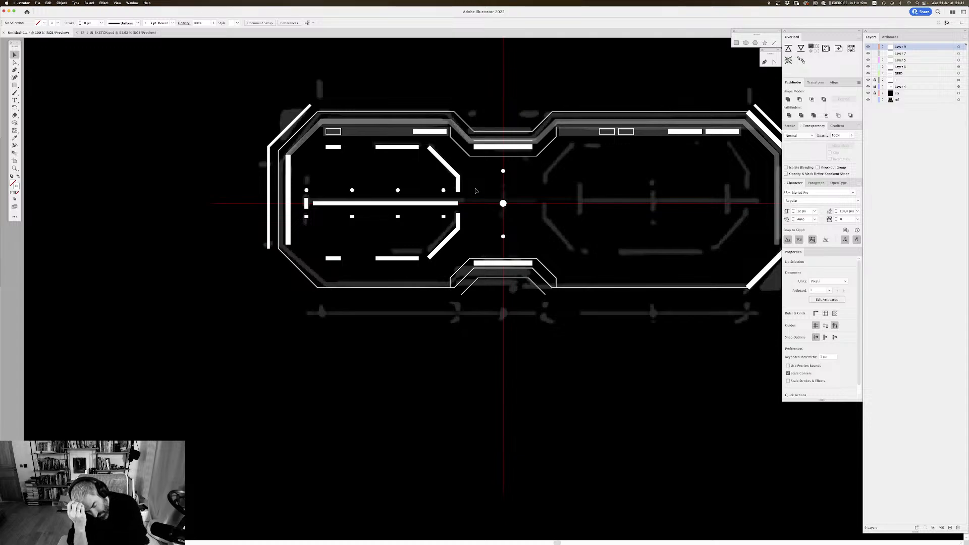
Step: Reflect a copy of the left frame's dashes, corner brackets, dot rows and centre bars across the vertical axis
left_click_drag(475, 188, 434, 201)
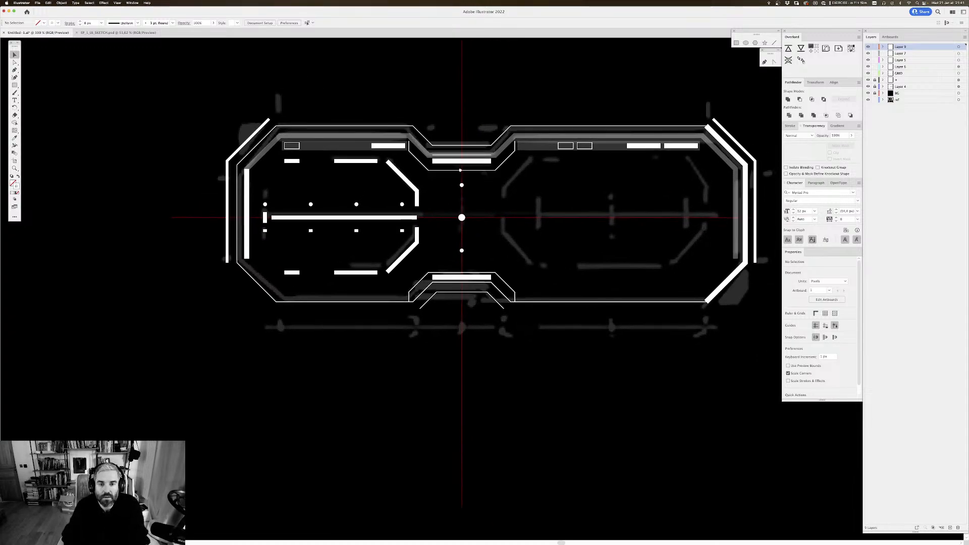
left_click_drag(444, 144, 418, 146)
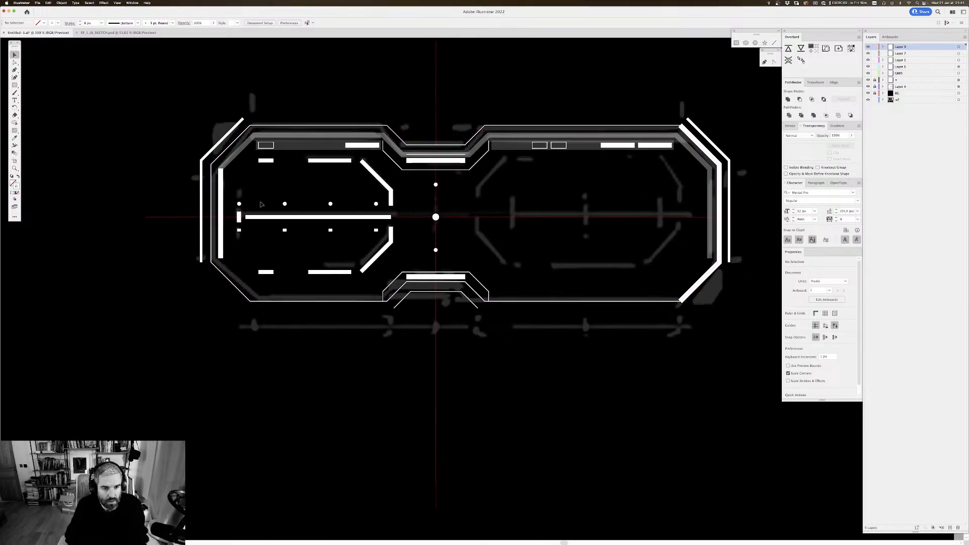
left_click(267, 161)
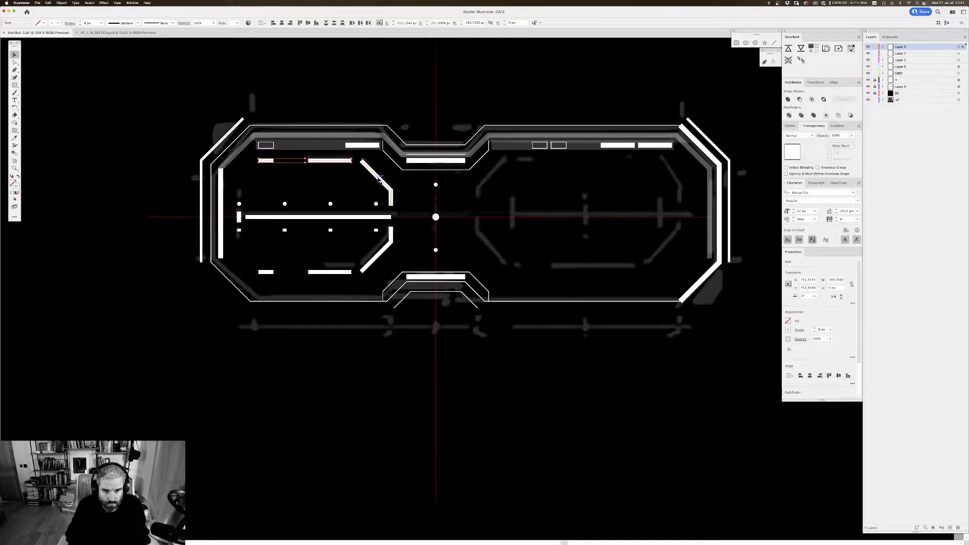
left_click(380, 180, "shift")
left_click(390, 238, "shift")
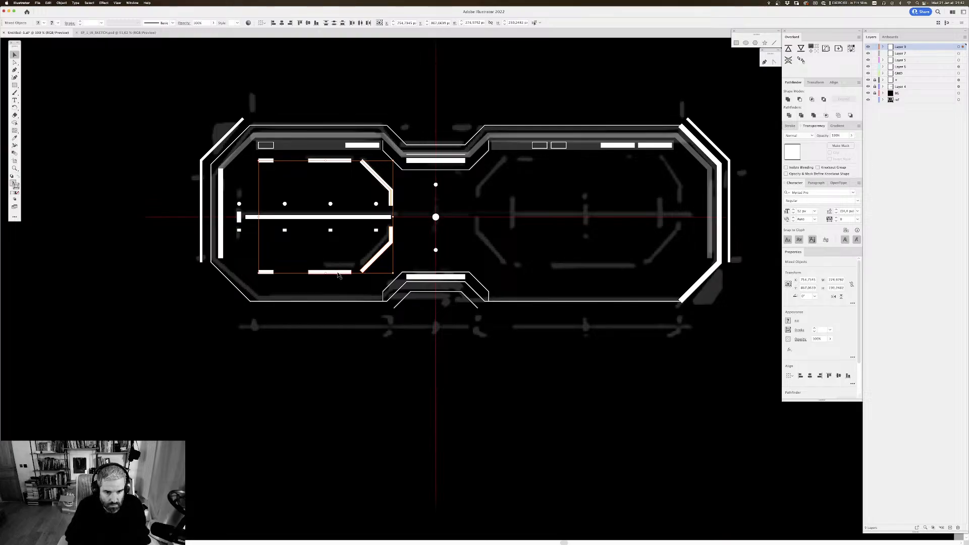
left_click(337, 272, "shift")
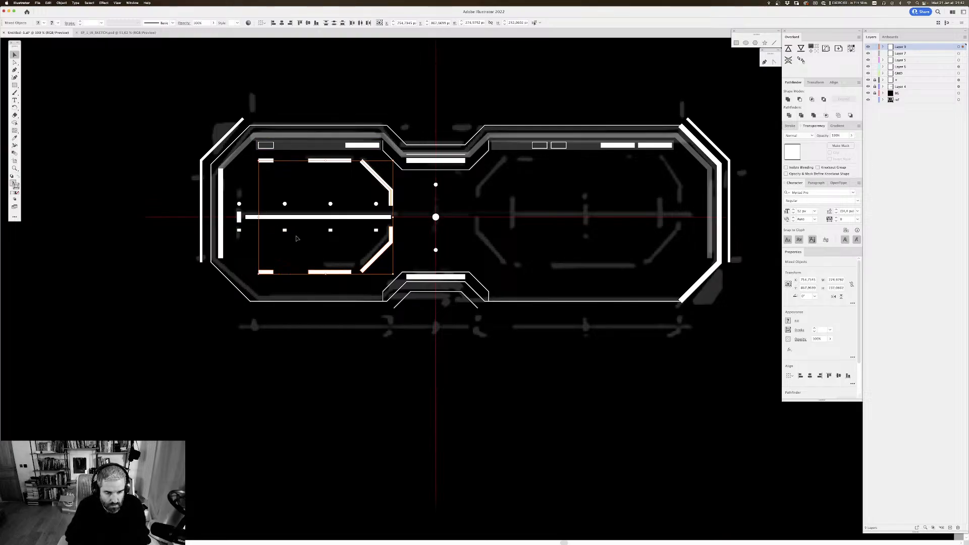
key("super+minus")
key("super+minus")
key("super+minus")
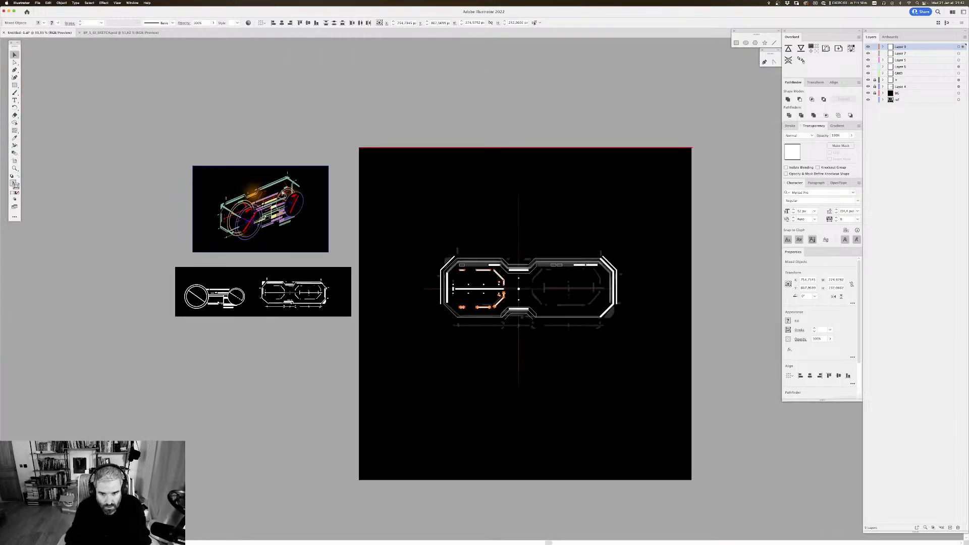
key("super+plus")
key("super+plus")
key("super+plus")
key("super+plus")
left_click_drag(549, 273, 369, 222)
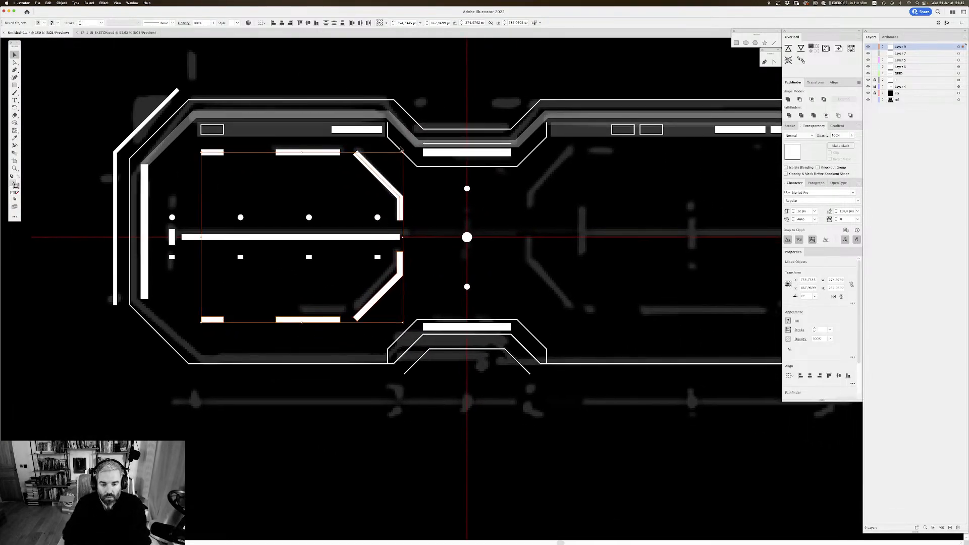
key("Tab")
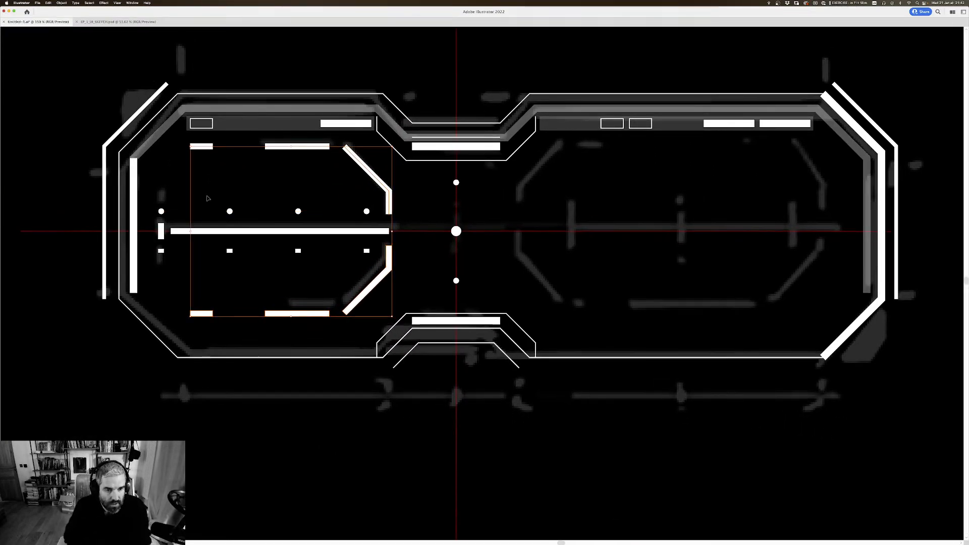
left_click(162, 211, "shift")
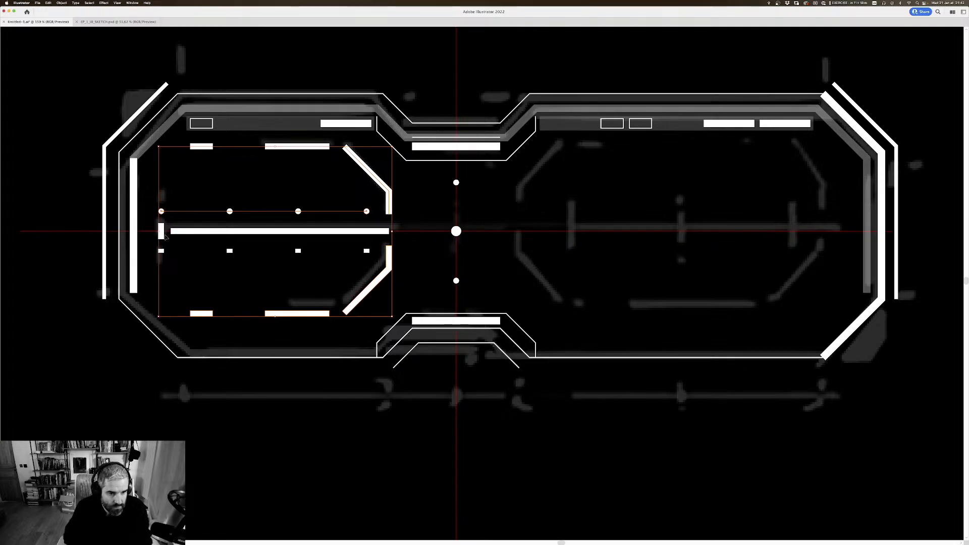
left_click(162, 251, "shift")
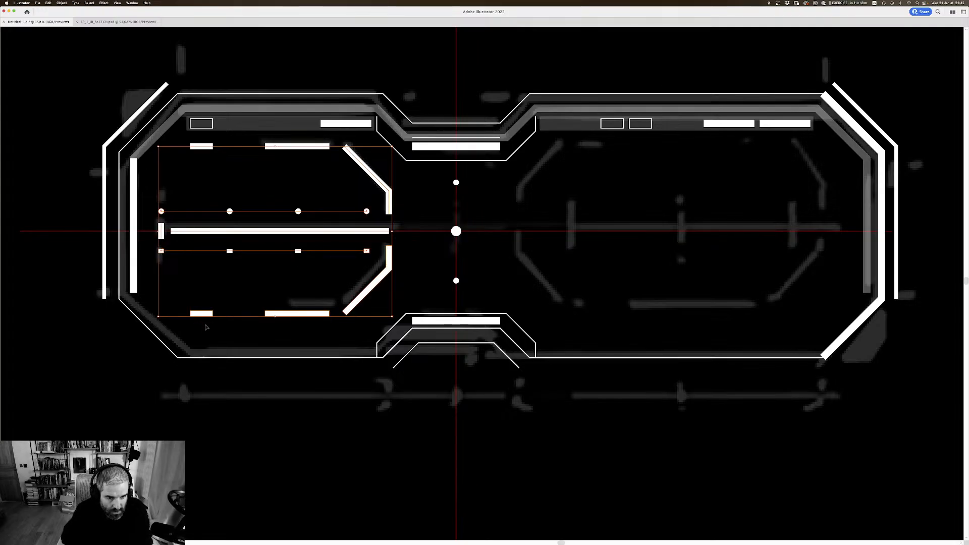
right_click(388, 255)
mouse_move(413, 312)
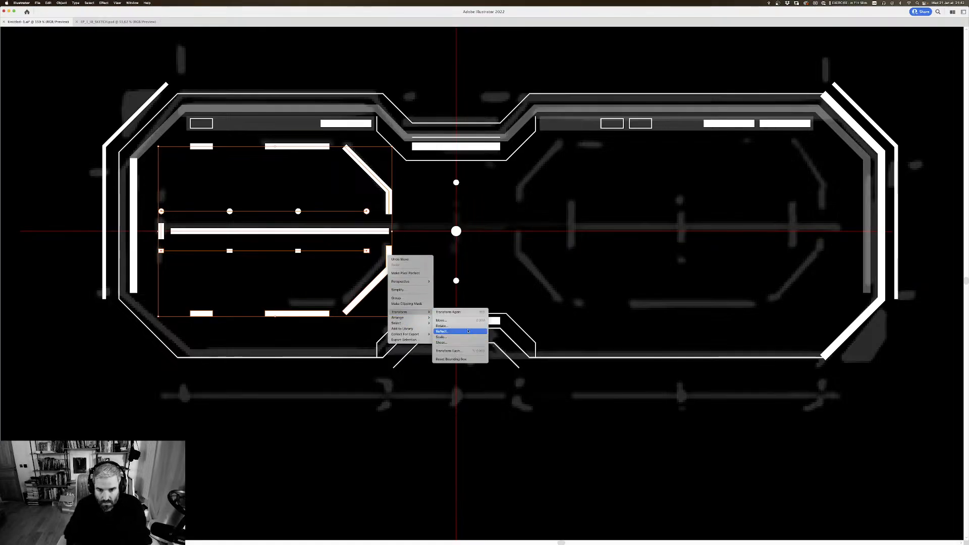
left_click(466, 331)
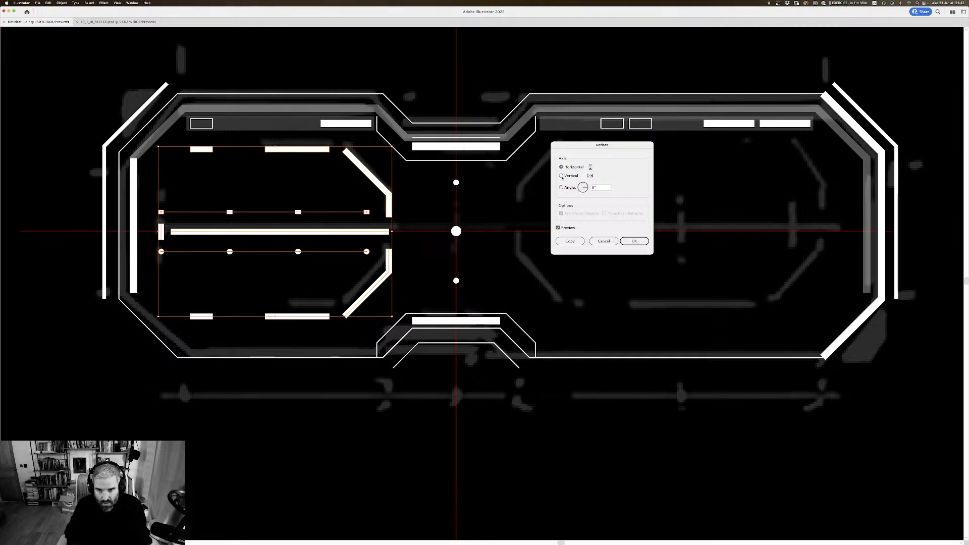
left_click(561, 176)
left_click(575, 241)
Step: Move the mirrored copy straight across into the right half of the frame, over the matching sketched shapes
key("shift+Right")
key("shift+Right")
key("shift+Right")
key("shift+Right")
key("shift+Right")
key("shift+Right")
key("shift+Right")
key("shift+Right")
key("shift+Right")
key("shift+Right")
key("shift+Right")
key("shift+Right")
key("shift+Right")
key("shift+Right")
key("shift+Right")
key("shift+Right")
key("shift+Right")
key("shift+Right")
key("shift+Right")
key("shift+Right")
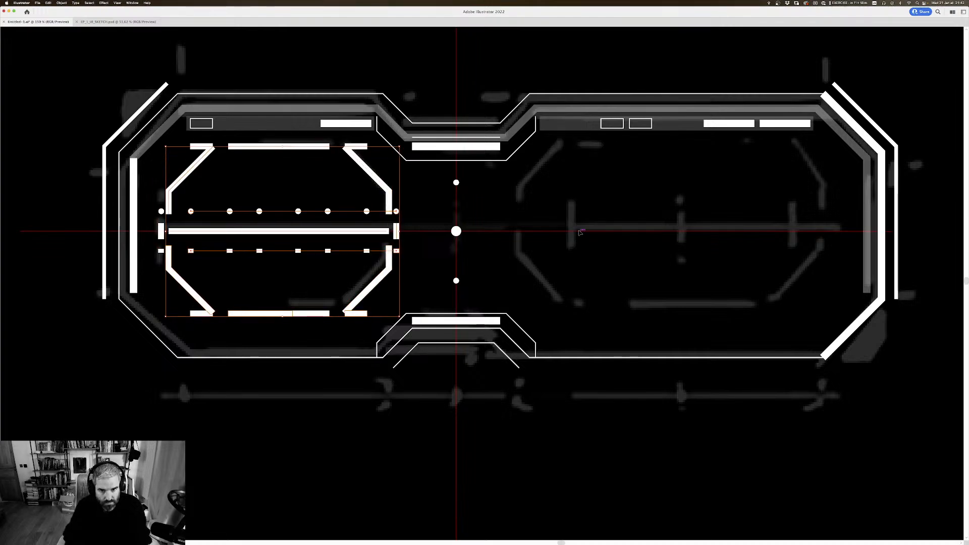
key("shift+Right")
key("shift+Right")
key("shift+Right")
key("shift+Right")
key("shift+Right")
key("shift+Right")
key("shift+Right")
key("shift+Right")
key("shift+Right")
key("shift+Right")
key("shift+Right")
key("shift+Right")
key("shift+Right")
key("shift+Right")
key("shift+Right")
key("shift+Right")
key("shift+Right")
key("shift+Right")
key("shift+Right")
key("shift+Right")
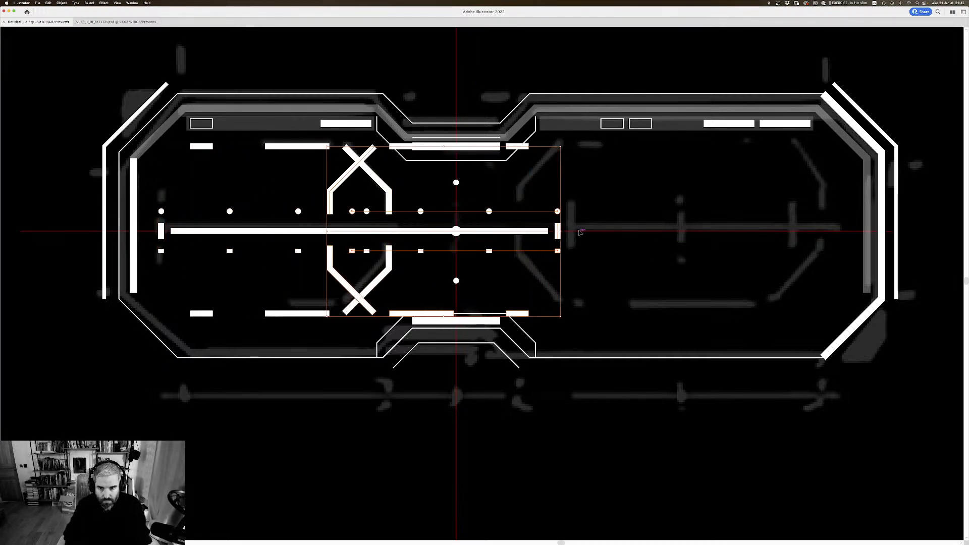
key("shift+Right")
key("shift+Right")
key("shift+Right")
key("shift+Right")
key("shift+Right")
key("shift+Right")
key("shift+Right")
key("shift+Right")
key("shift+Right")
key("shift+Right")
key("shift+Right")
key("shift+Right")
key("shift+Right")
key("shift+Right")
key("shift+Right")
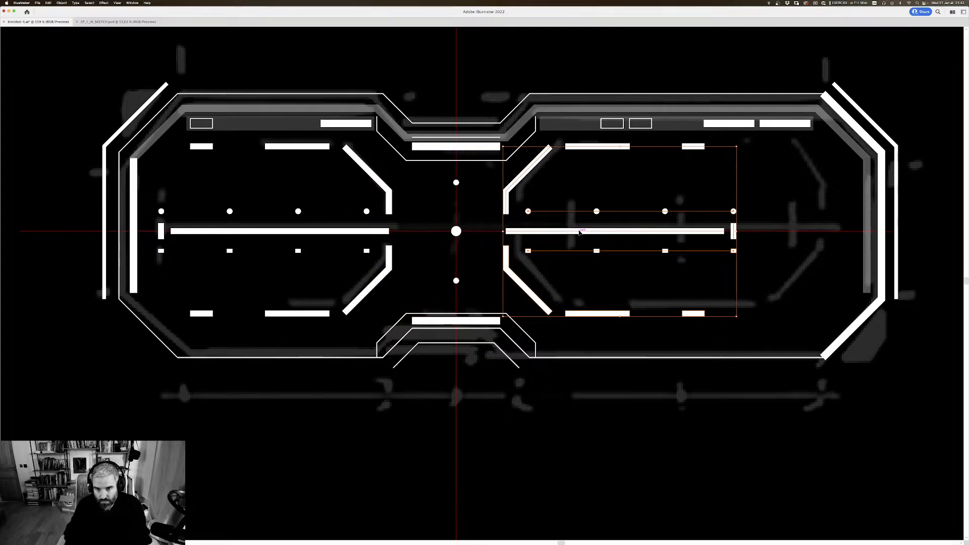
key("Left")
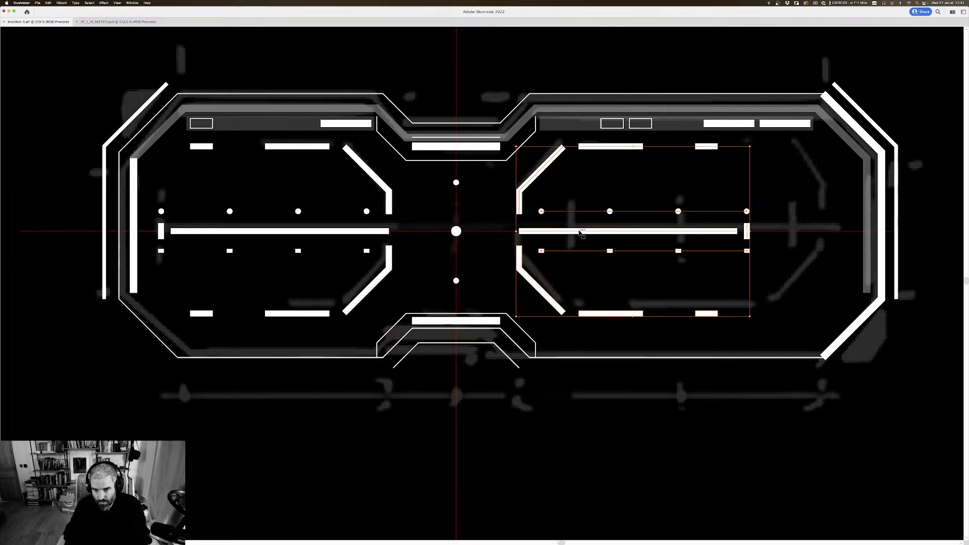
key("Left")
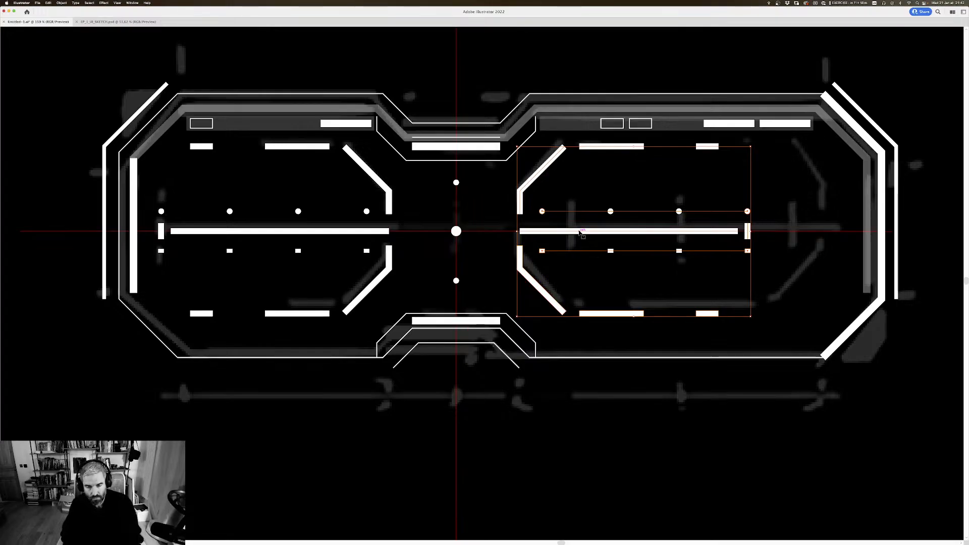
Step: In outline view, draw a spacer rectangle from the left bracket to the vertical centreline and duplicate it on the opposite side
left_click_drag(480, 222, 502, 245)
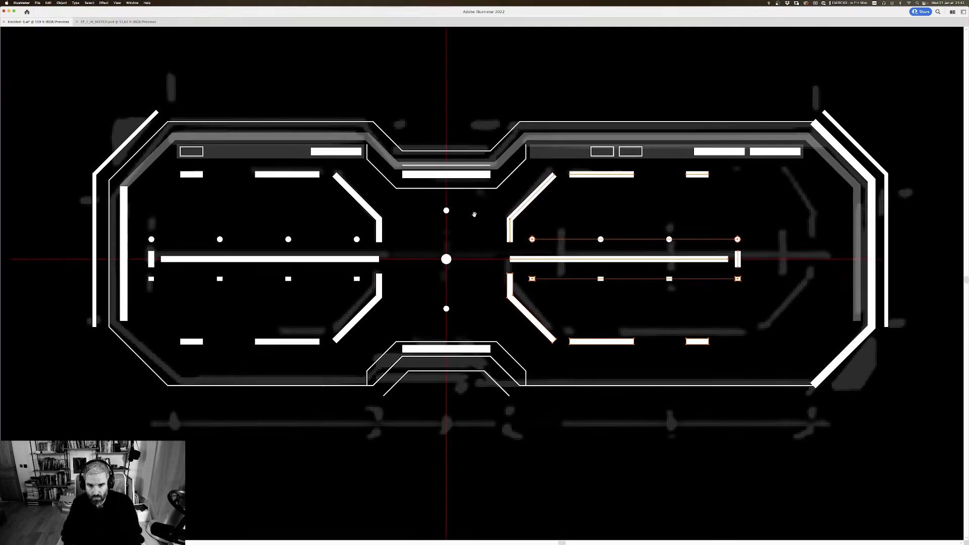
key("Tab")
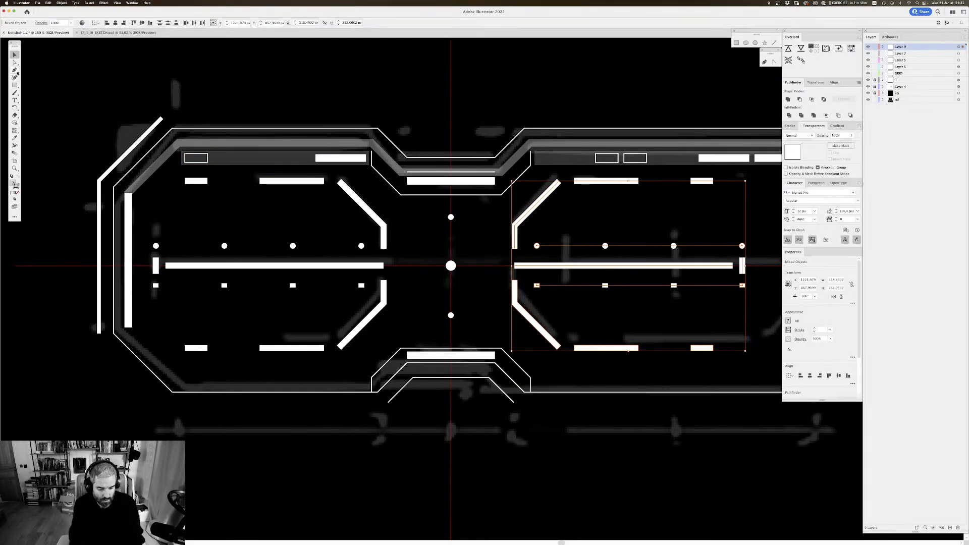
key("super+y")
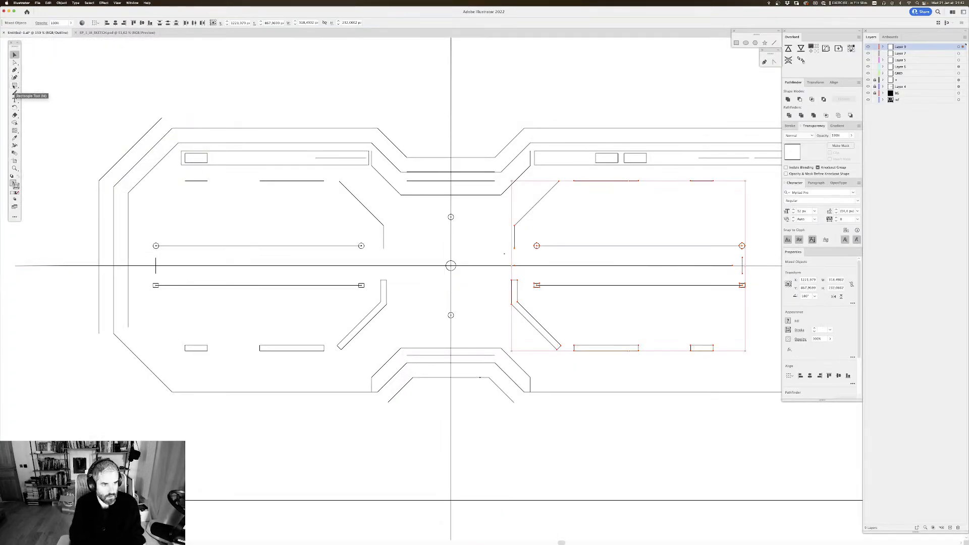
key("Tab")
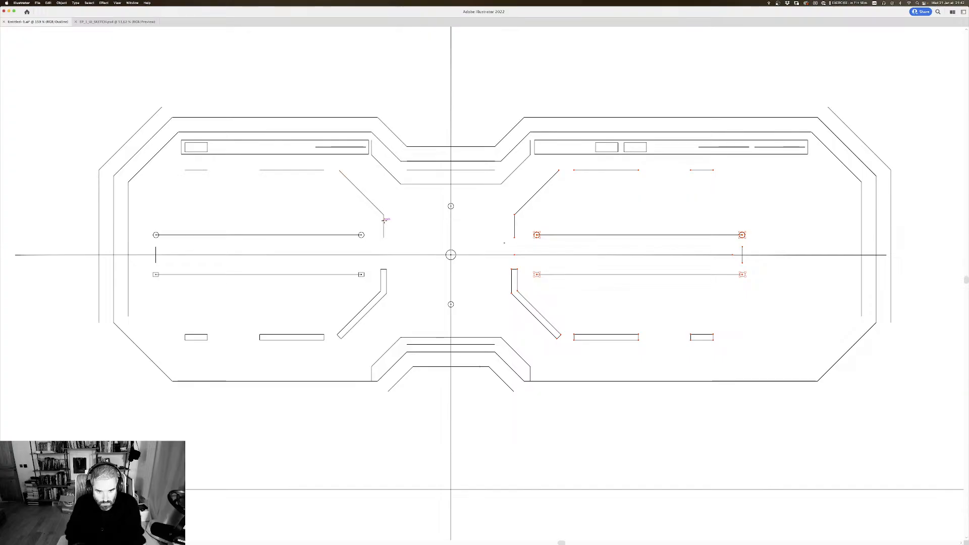
left_click_drag(384, 220, 502, 221)
left_click_drag(592, 213, 487, 228)
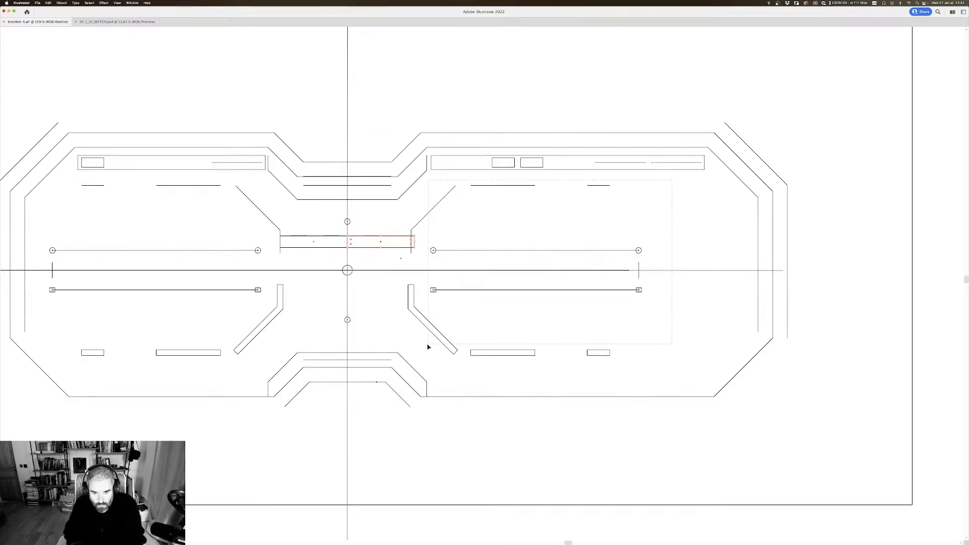
Step: Nudge the mirrored brackets, dot rows, centre bars and lower dashes outward until the bracket meets the spacer's outer edge
left_click_drag(407, 340, 407, 341)
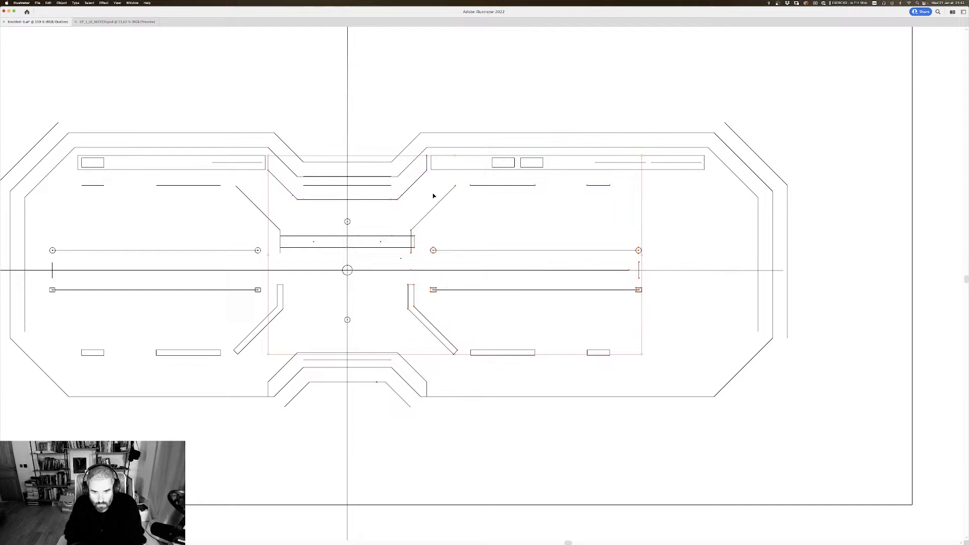
left_click(674, 224)
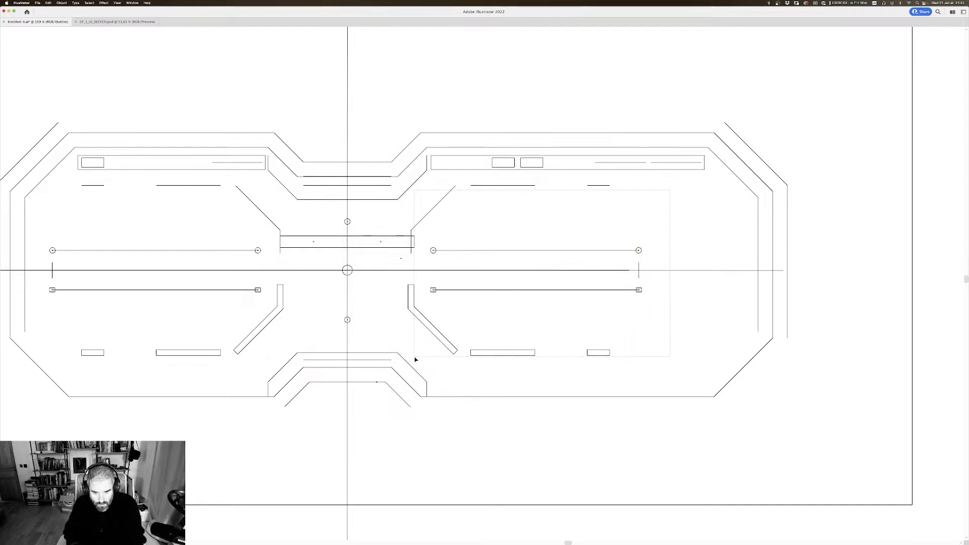
left_click_drag(414, 358, 413, 360)
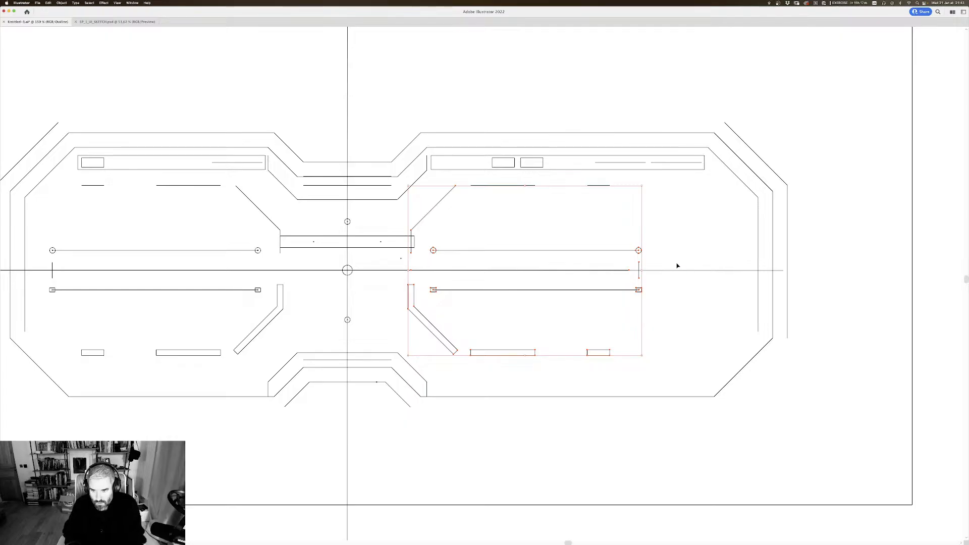
key("Right")
key("Right")
key("Right")
key("Right")
key("Right")
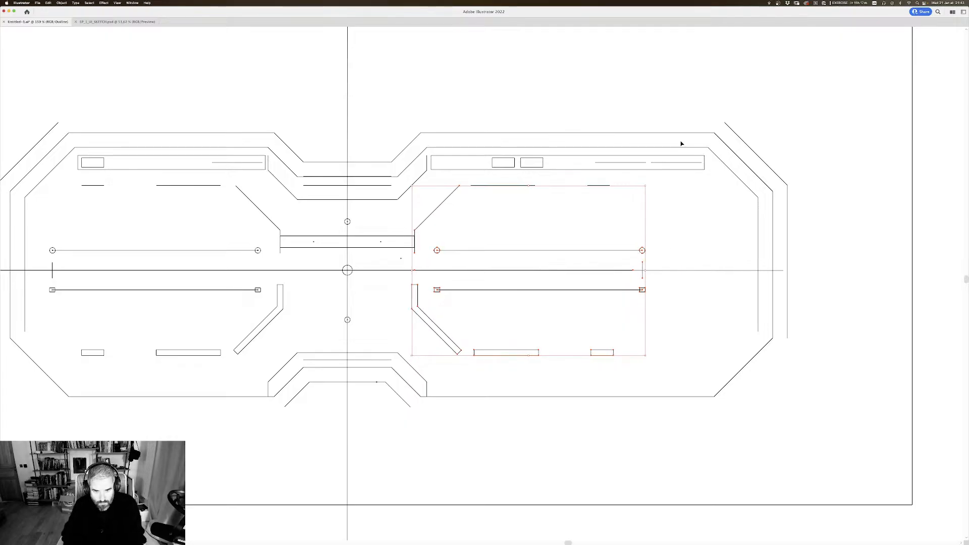
key("Right")
key("Left")
key("Left")
key("Right")
Step: Return from outline view to the normal preview and examine the symmetry of both halves of the frame
left_click(474, 88)
key("super+minus")
key("super+minus")
key("super+minus")
key("super+minus")
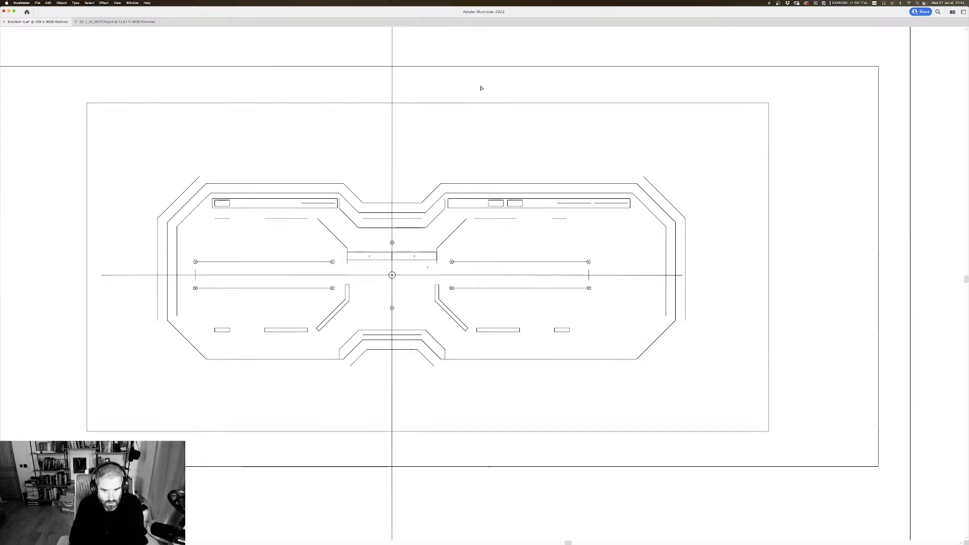
key("super+minus")
key("super+minus")
key("super+minus")
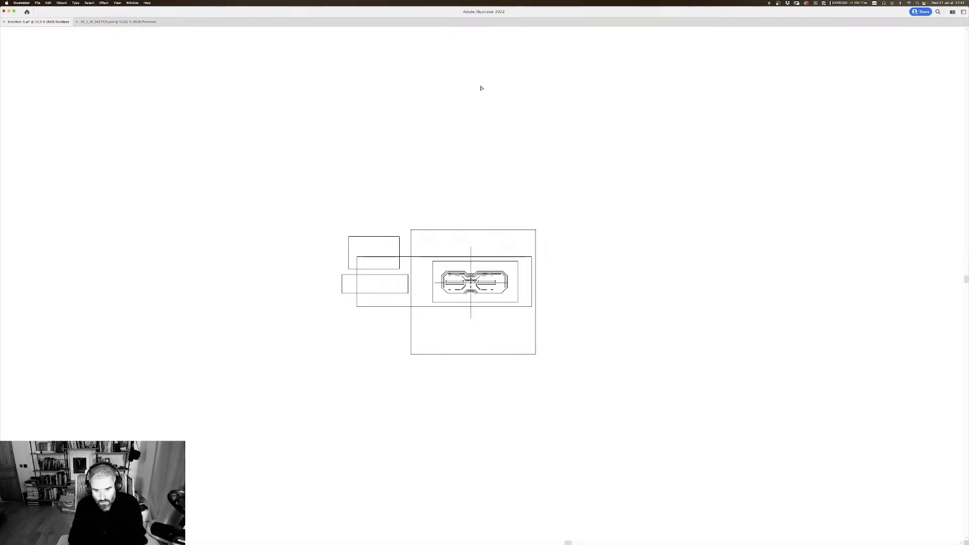
key("super+plus")
key("super+plus")
key("super+plus")
key("super+plus")
key("super+plus")
key("super+plus")
left_click_drag(414, 185, 446, 169)
key("super+y")
left_click_drag(778, 181, 782, 176)
left_click_drag(765, 112, 764, 119)
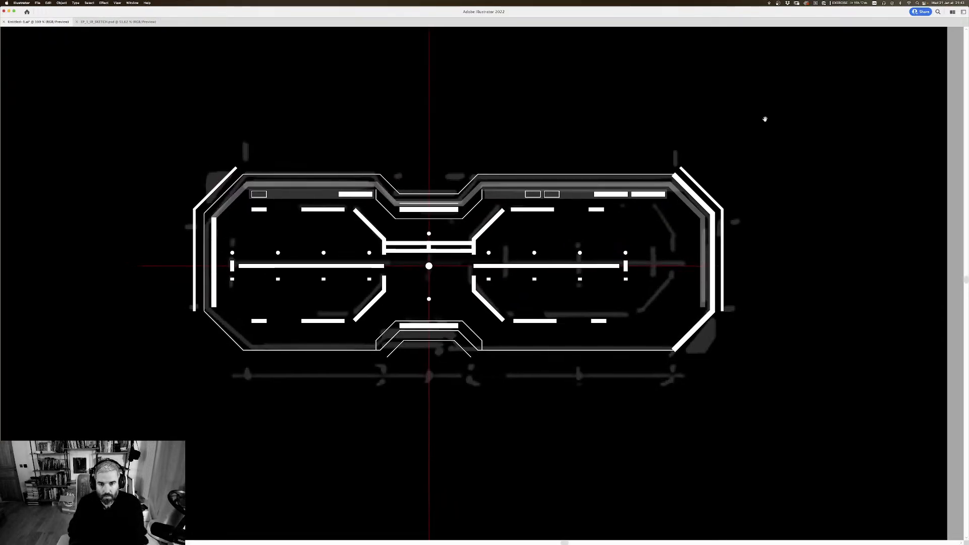
Step: Delete both spacer rectangles between the left and right brackets
mouse_move(457, 252)
left_mouse_down()
mouse_move(458, 271)
mouse_move(464, 244)
left_mouse_up()
key("super+z")
key("Delete")
left_click(412, 251)
key("Delete")
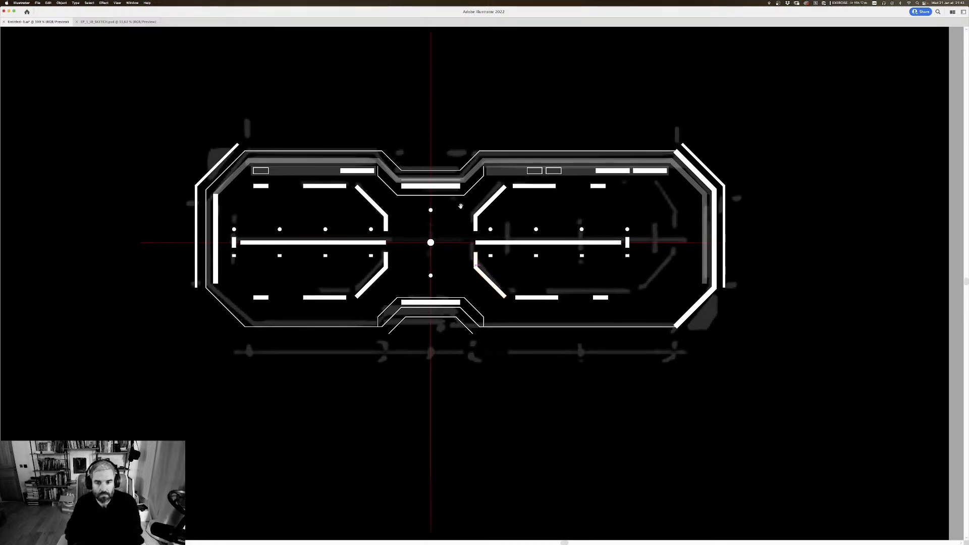
Step: Stretch the right frame's dot rows and centre bar outward, moving the short vertical bar onto the outer sketched tick
left_click_drag(546, 219, 408, 234)
key("super+equal")
left_click_drag(528, 192, 486, 189)
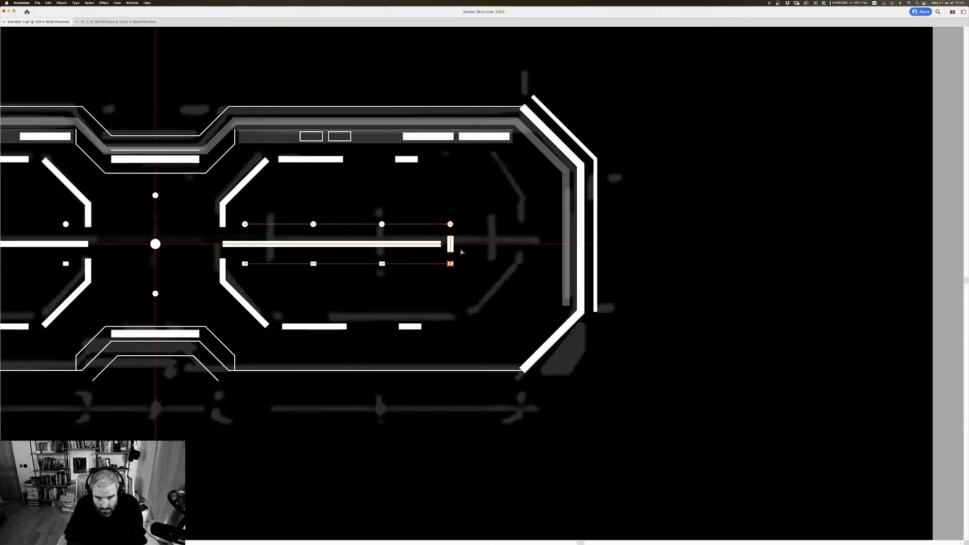
left_click(450, 264)
left_click_drag(450, 247, 494, 255)
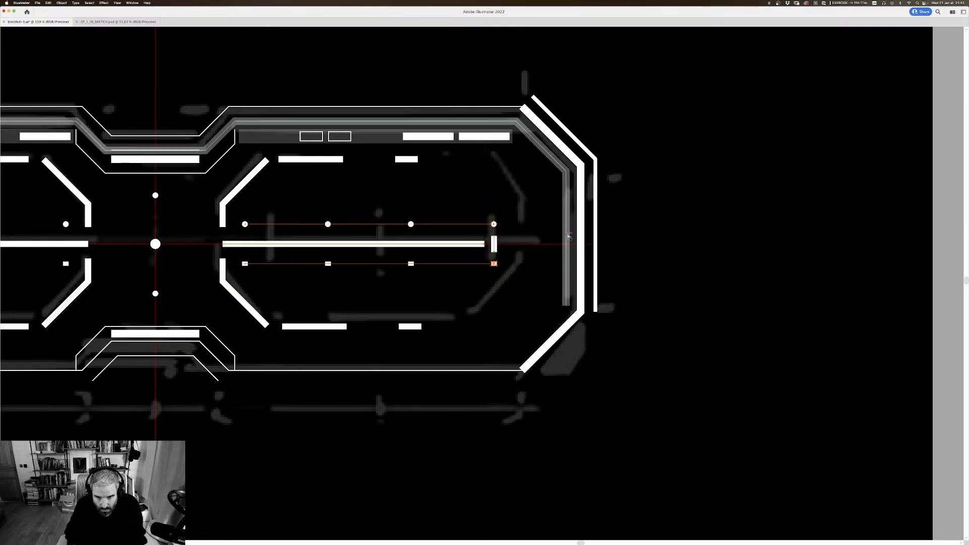
Step: Shorten the right frame's long centre bar by moving its inner end outward to the first sketched vertical mark
left_click_drag(490, 215, 522, 206)
left_click_drag(263, 239, 299, 239)
left_click_drag(369, 221, 366, 218)
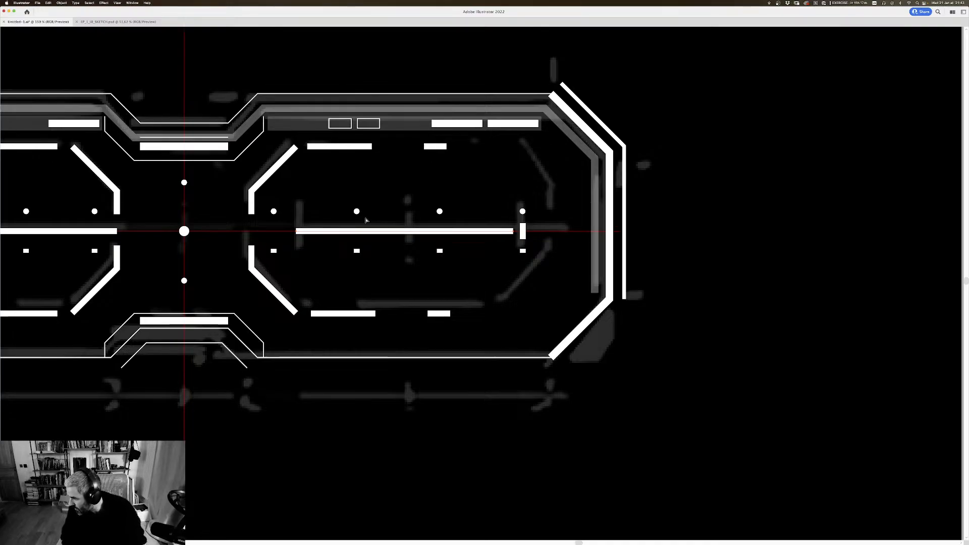
left_click(511, 164)
left_click_drag(632, 156, 636, 150)
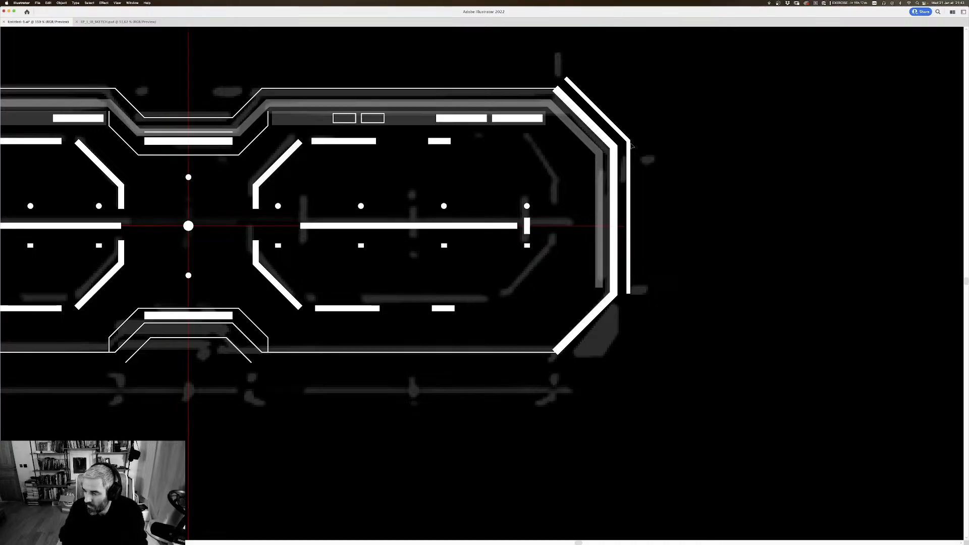
scroll(631, 143, "up", 2)
scroll(630, 143, "left", 2)
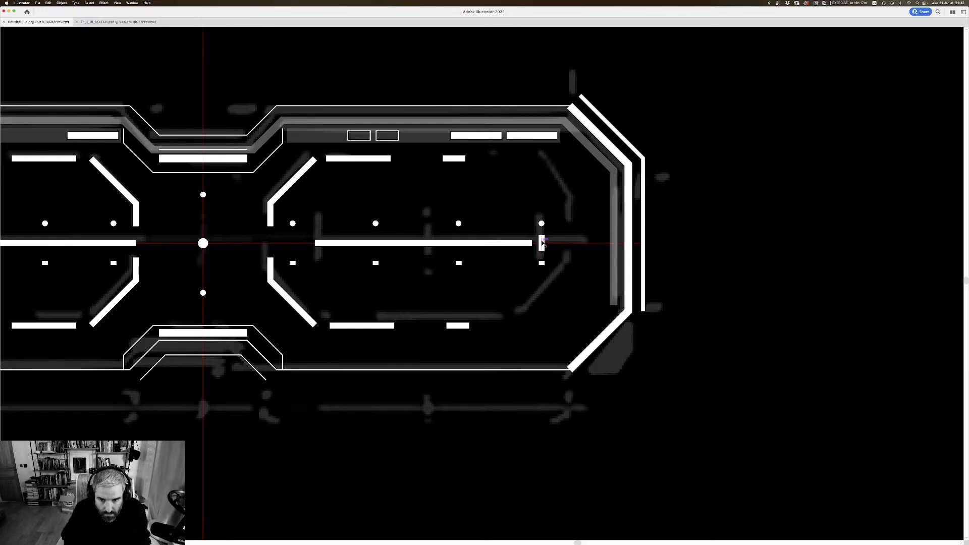
Step: Duplicate the right frame's short vertical bar onto the sketched marks at the middle and inner end of the long centre bar
left_click_drag(542, 243, 435, 259)
scroll(315, 239, "left", 1)
scroll(315, 239, "down", 1)
left_click_drag(594, 221, 589, 246)
scroll(588, 247, "down", 2)
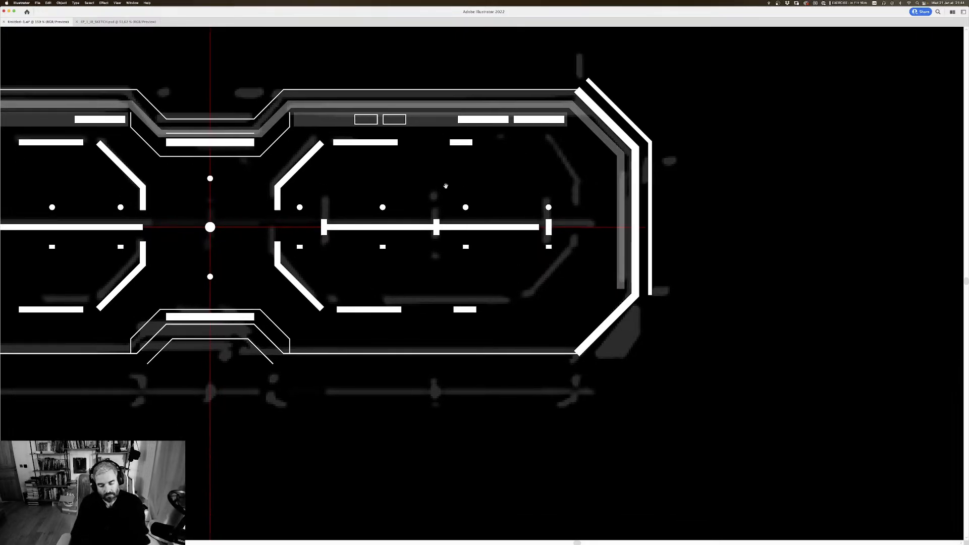
Step: Compare the whole drawing with the reference images and check the left frame's upper and lower dot rows
key("super+minus")
key("super+minus")
key("super+minus")
key("super+minus")
key("super+minus")
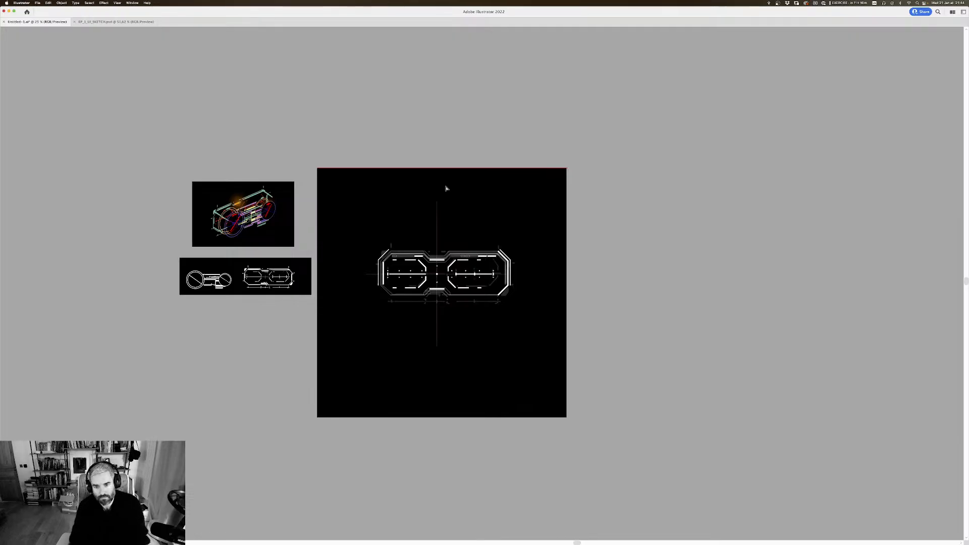
key("super+equal")
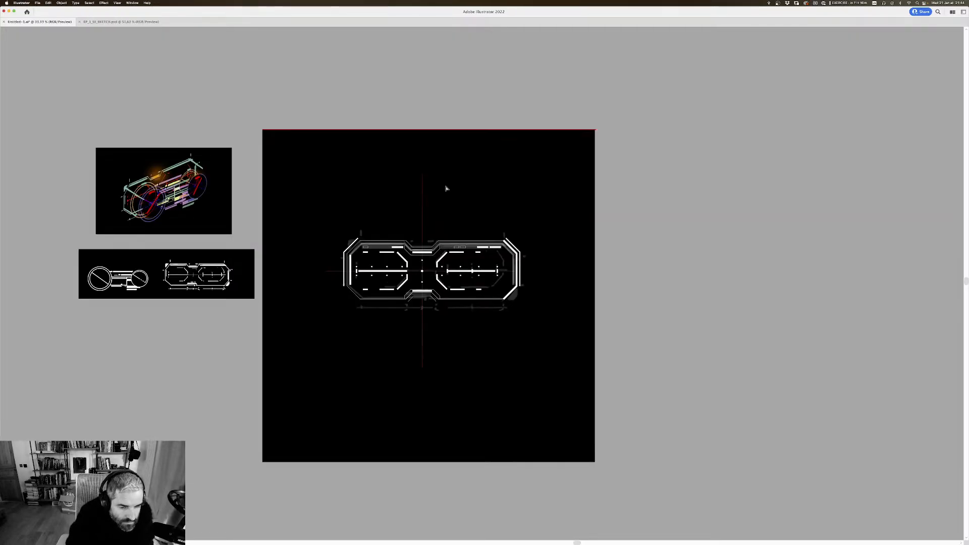
key("super+equal")
key("super+equal")
key("super+equal")
key("super+equal")
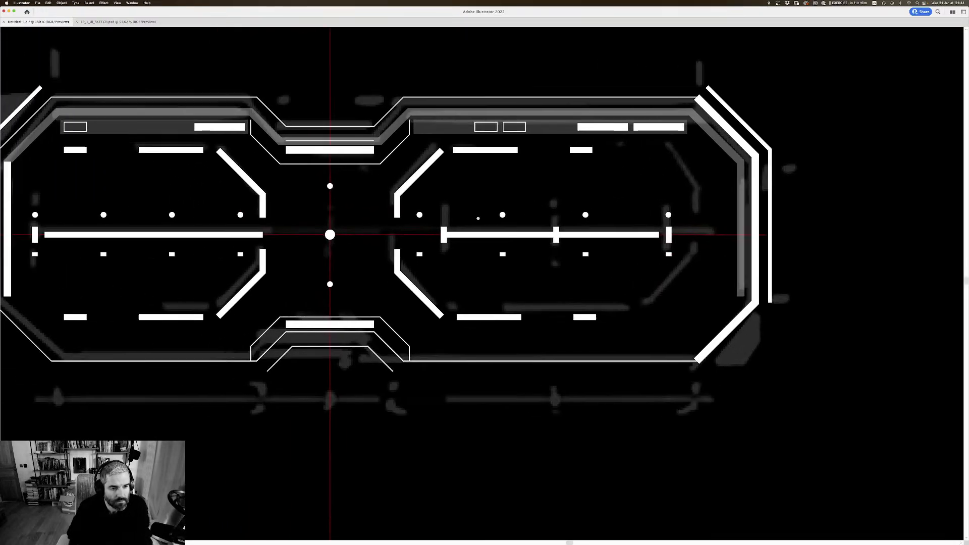
left_click_drag(477, 218, 543, 206)
left_click_drag(243, 185, 242, 180)
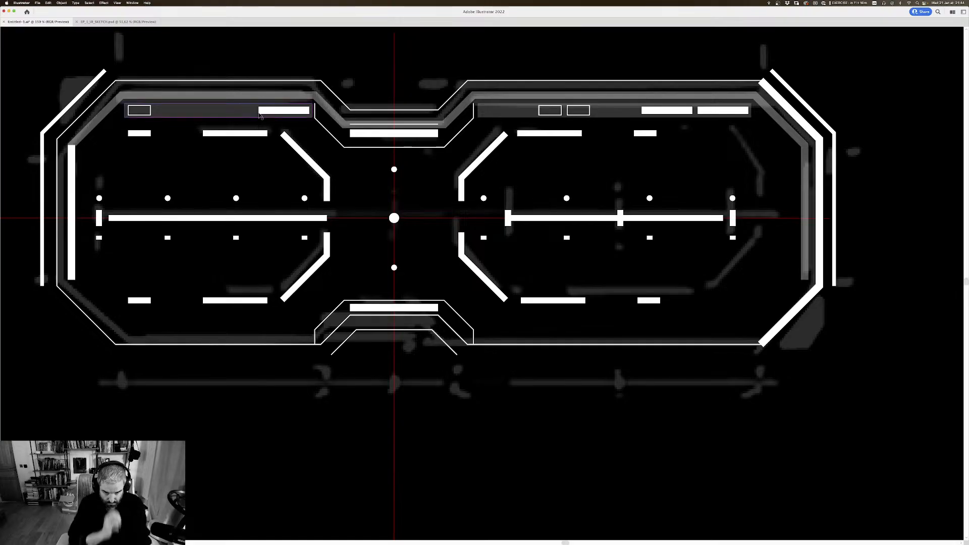
left_click(236, 197)
left_click_drag(262, 195, 262, 200)
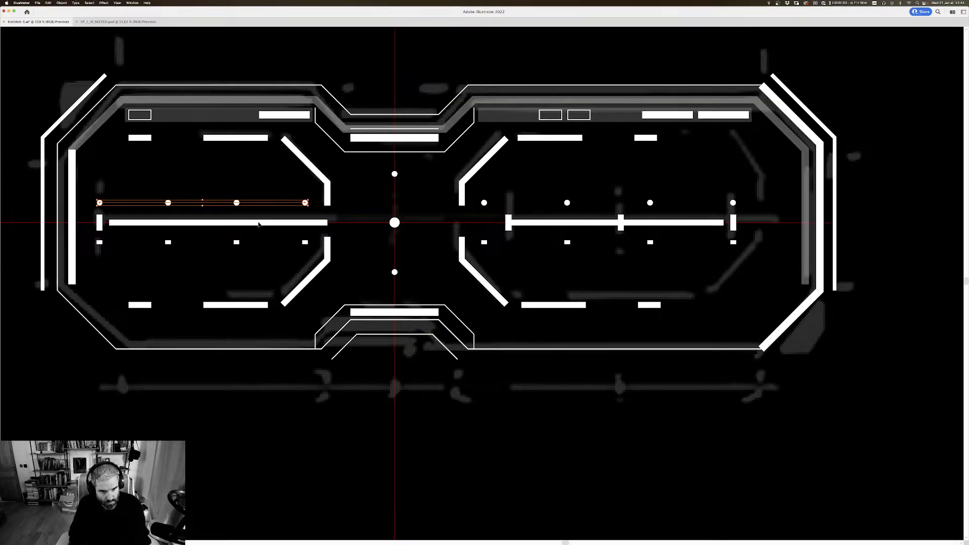
left_click(266, 244)
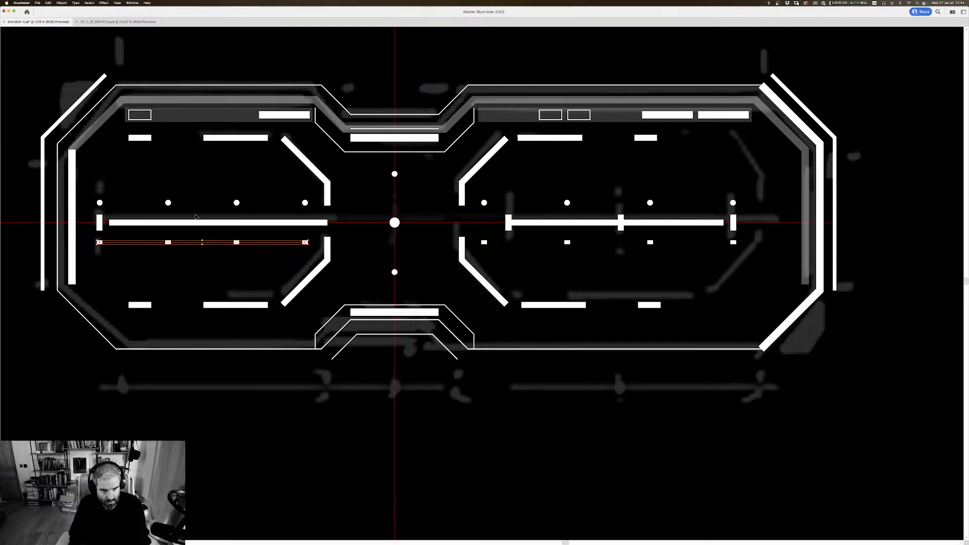
mouse_move(409, 201)
left_mouse_down()
mouse_move(384, 198)
mouse_move(402, 203)
left_mouse_up()
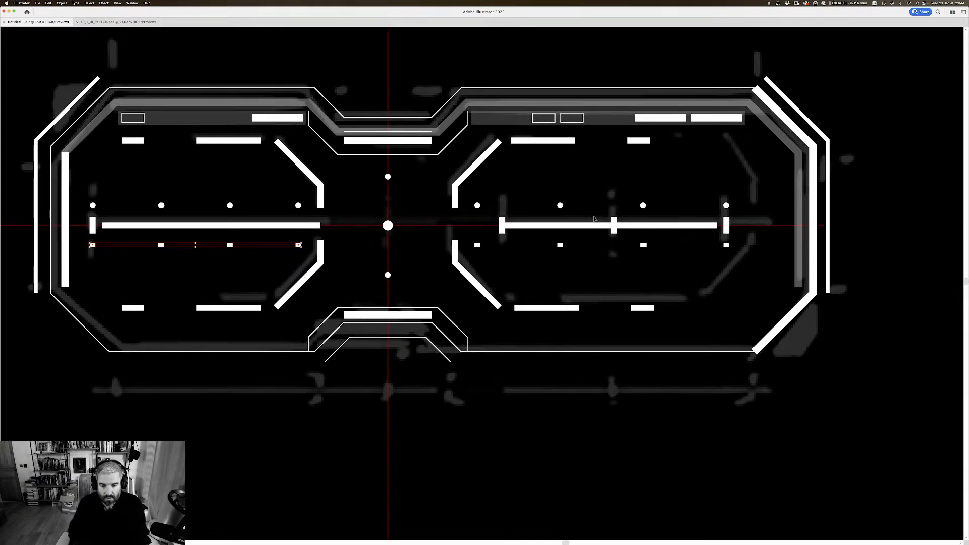
Step: Examine the right frame's dashes, ticks and outer end against the grey sketch to find missing details
key("a")
key("super+minus")
key("super+minus")
left_click_drag(597, 201, 569, 192)
left_click(565, 144)
left_click_drag(659, 140, 577, 128)
left_click_drag(575, 167, 567, 155)
left_click_drag(562, 274, 514, 256)
key("super+plus")
scroll(513, 257, "right", 3)
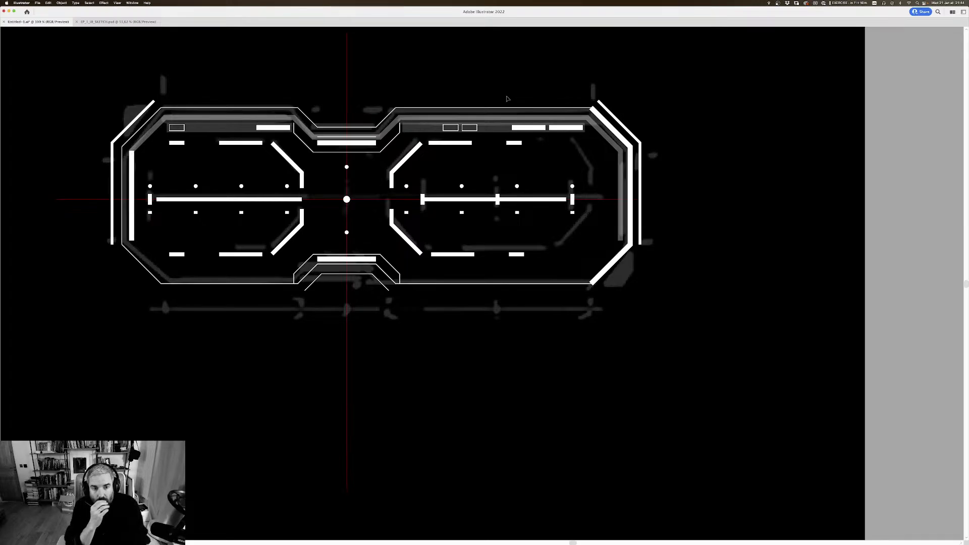
scroll(507, 98, "right", 2)
scroll(507, 98, "up", 1)
scroll(530, 142, "right", 1)
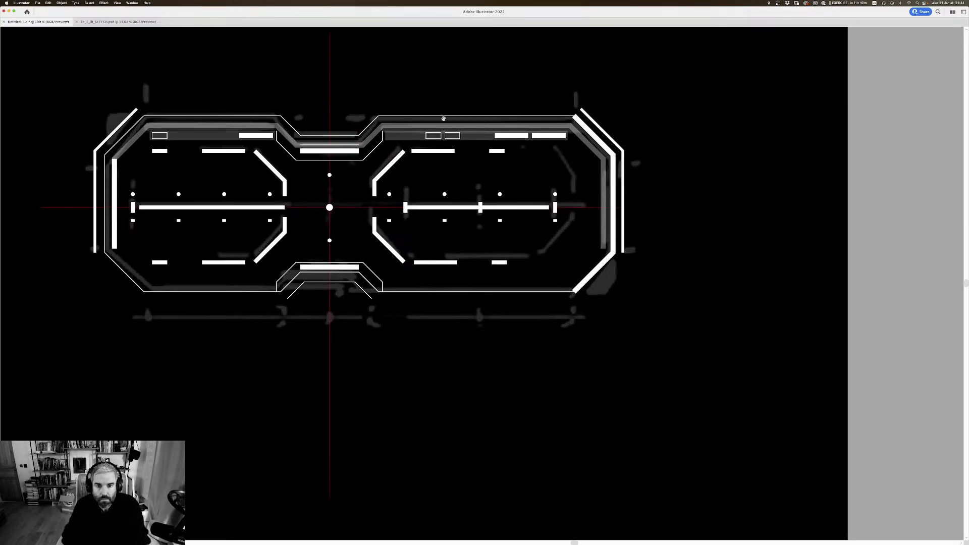
Step: Reflect a copy of the right frame's upper inner corner bracket across a vertical axis and place it at the frame's upper outer corner
left_click(394, 161)
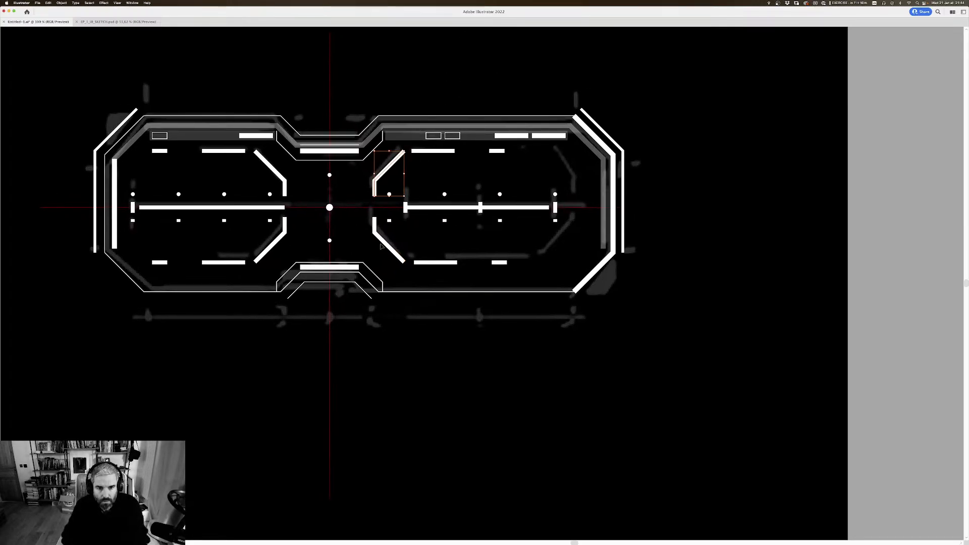
left_click(382, 240, "shift")
left_click(420, 189)
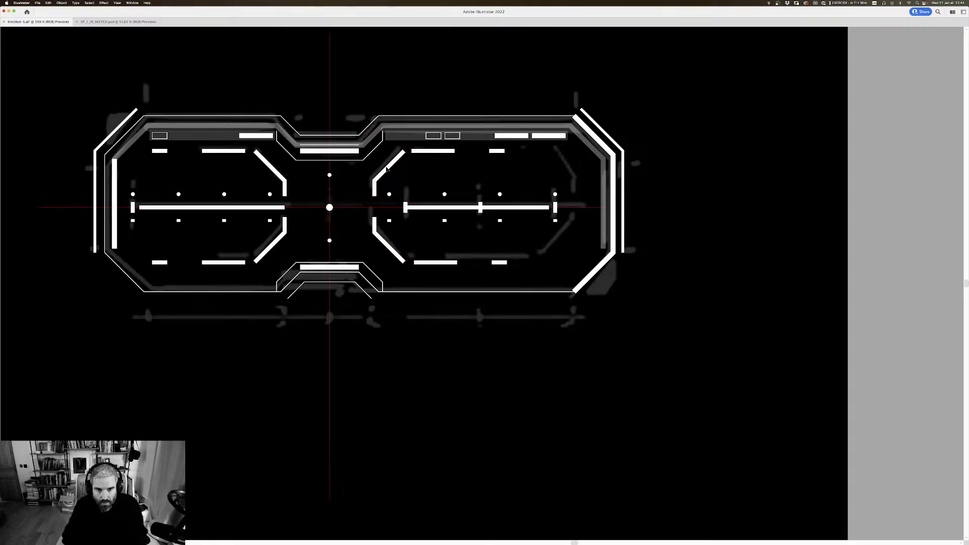
left_click(389, 169)
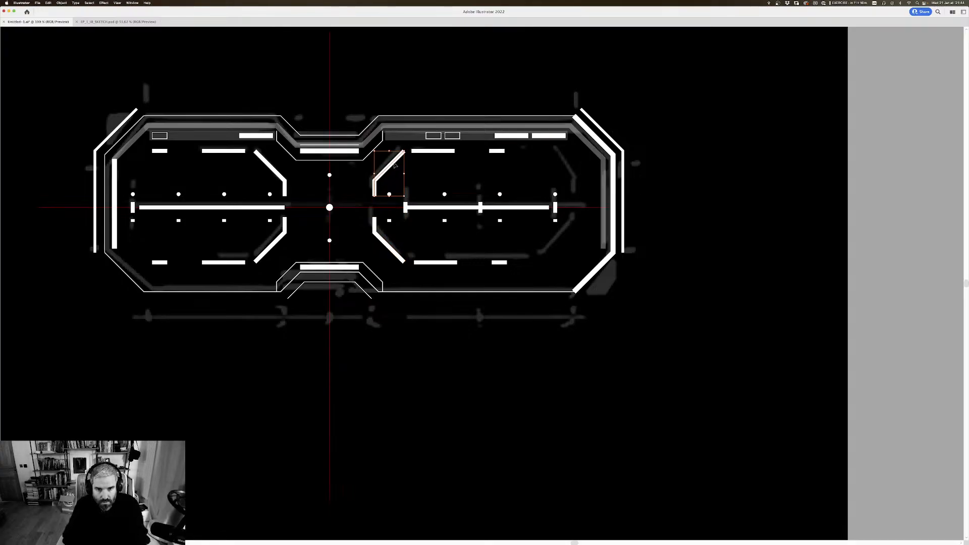
right_click(394, 164)
mouse_move(414, 255)
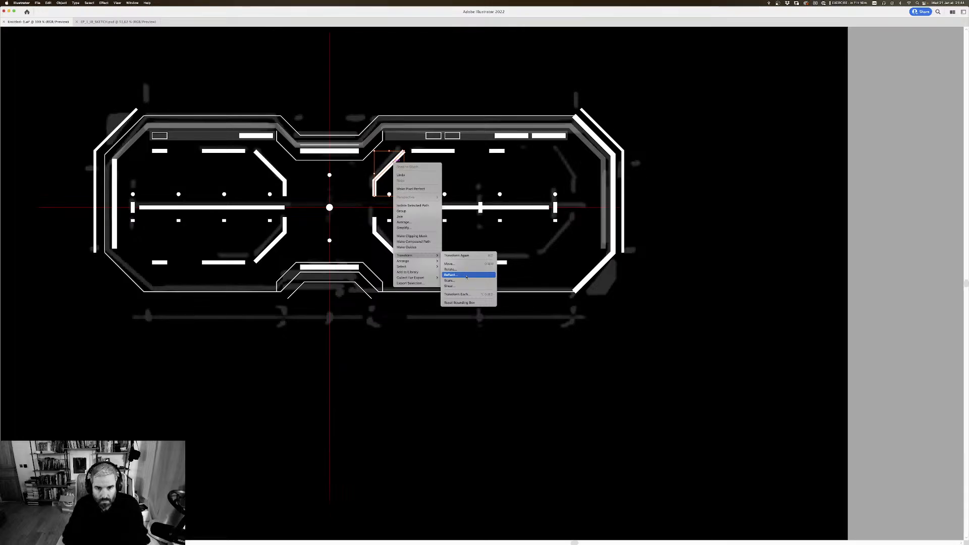
left_click(466, 277)
left_click(570, 241)
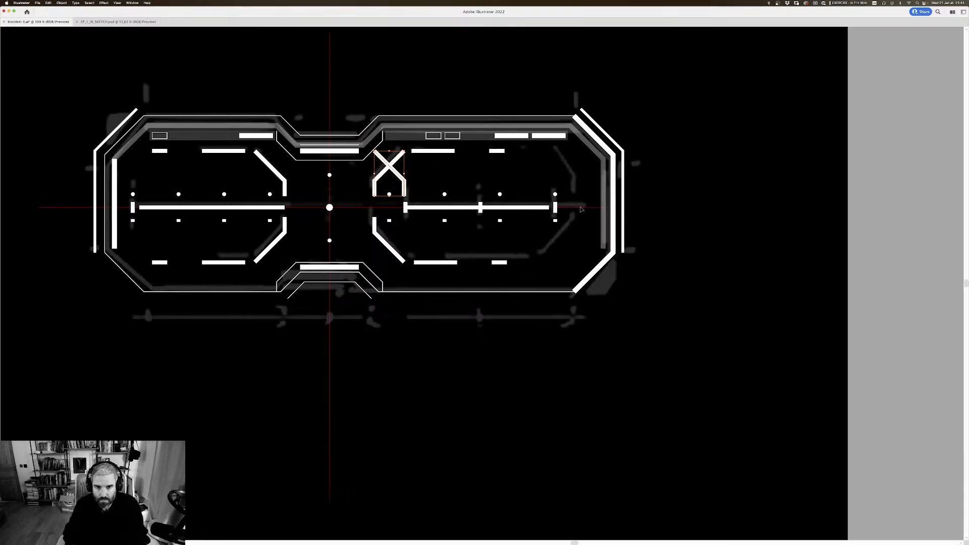
left_click_drag(400, 178, 569, 193)
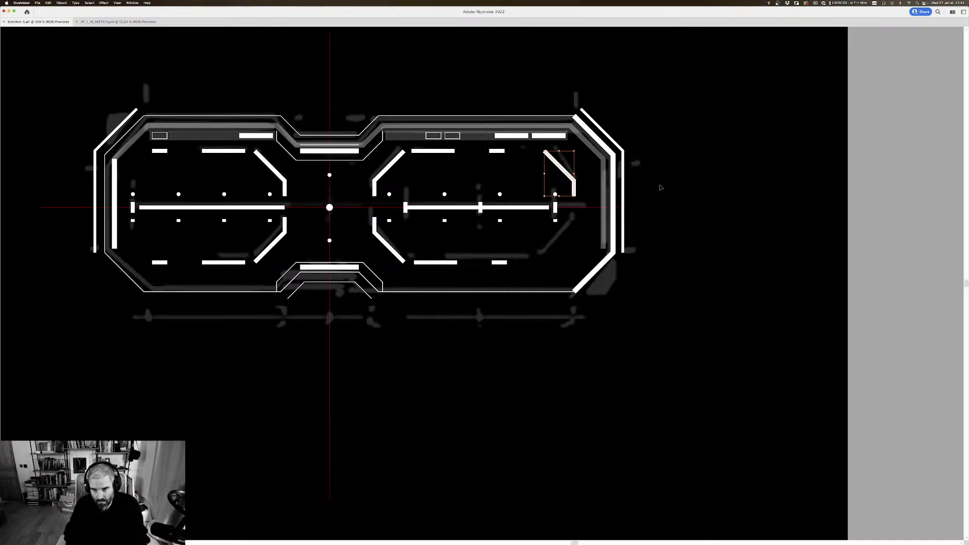
Step: Thin the stroke of the right frame's upper outer corner bracket to 1 px
key("Tab")
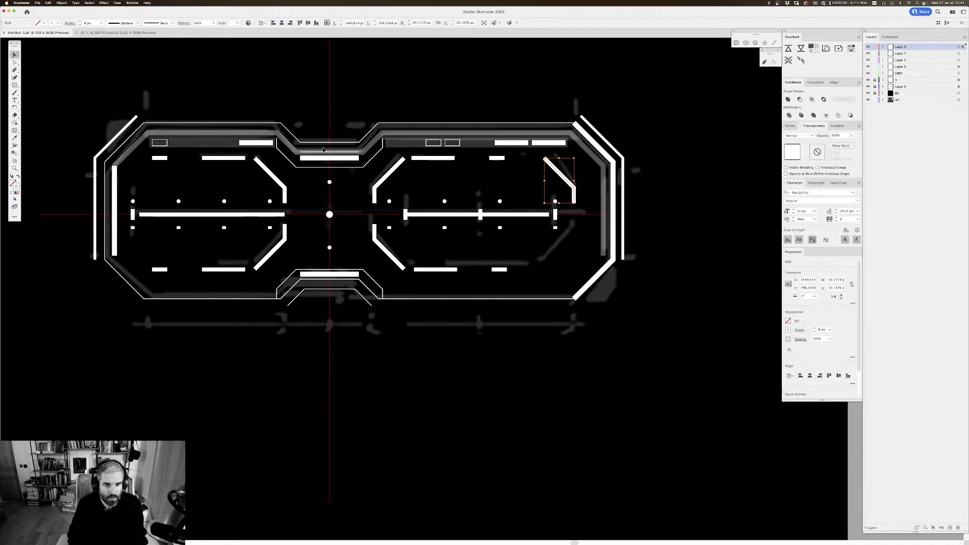
key("Tab")
key("p")
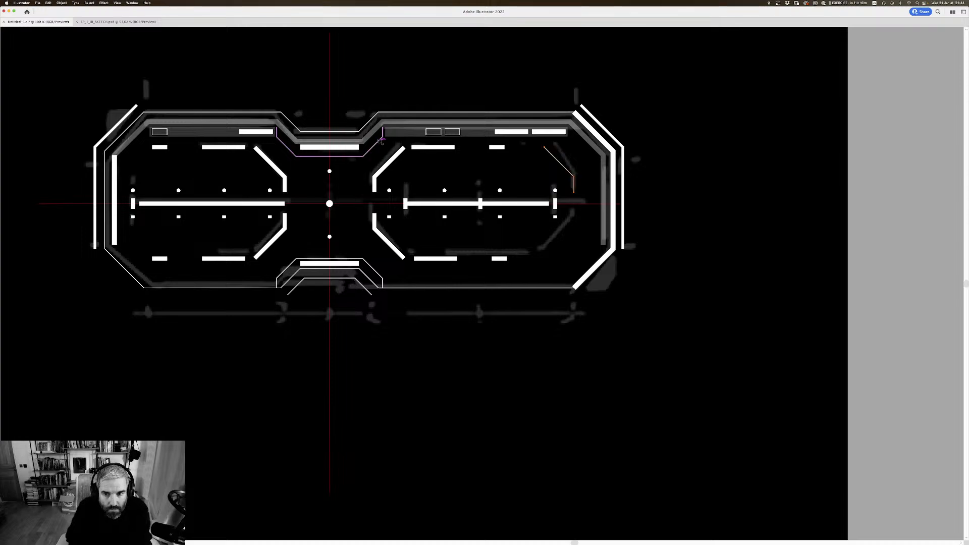
scroll(722, 167, "down", 1)
left_click_drag(724, 158, 704, 152)
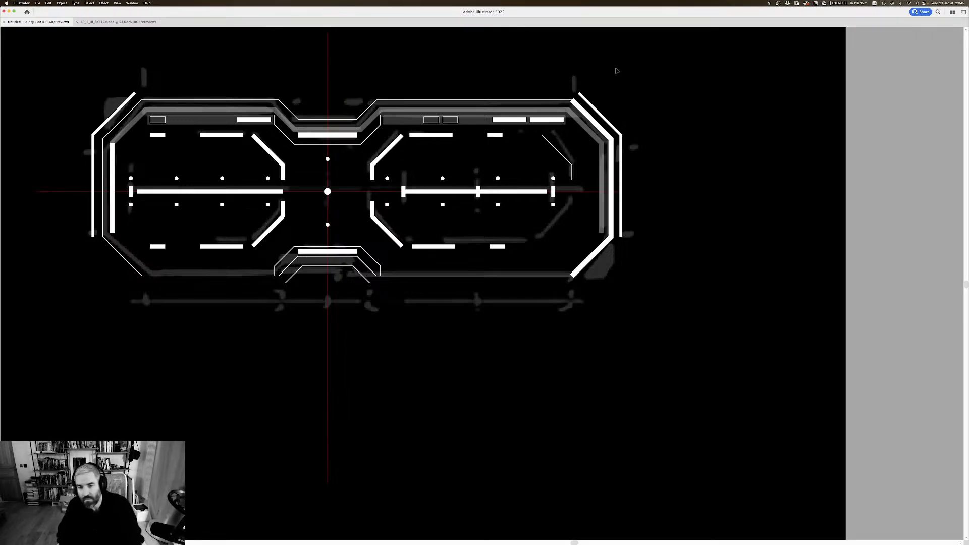
Step: Hide Layer 4, which holds the grey sketch, leaving the vector artwork on the black background
key("Tab")
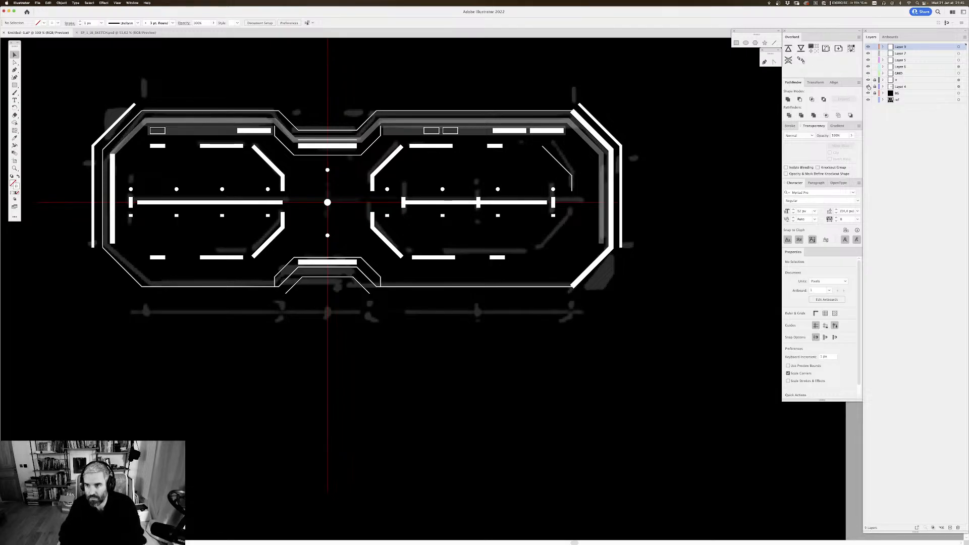
left_click(868, 67)
left_click(868, 68)
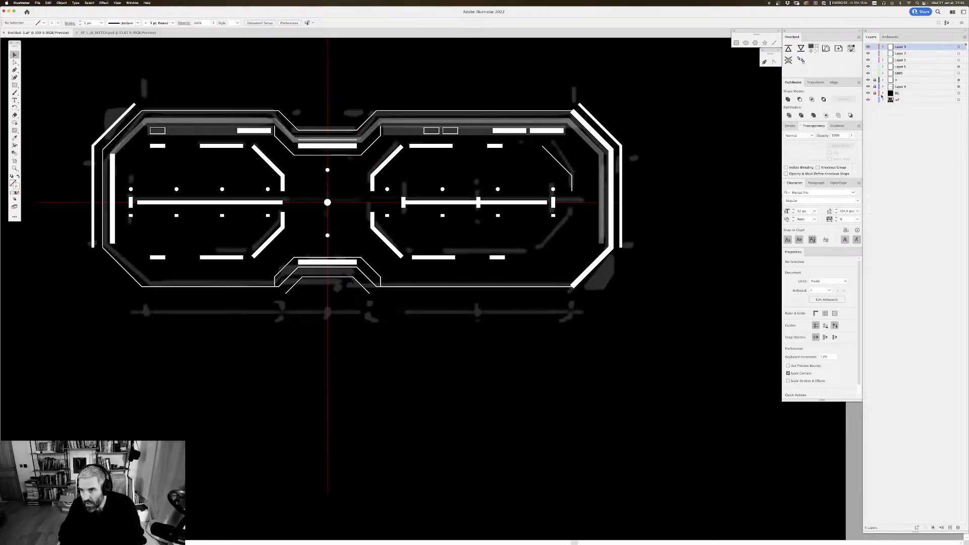
left_click(869, 86)
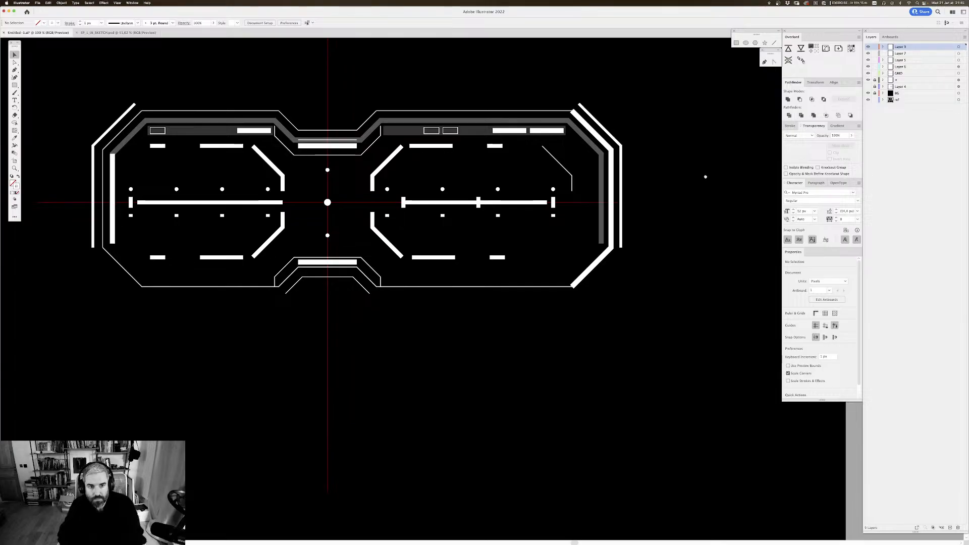
Step: Examine the clean vector drawing at artboard scale and close up, judging the line weights without the sketch
left_click_drag(705, 177, 711, 183)
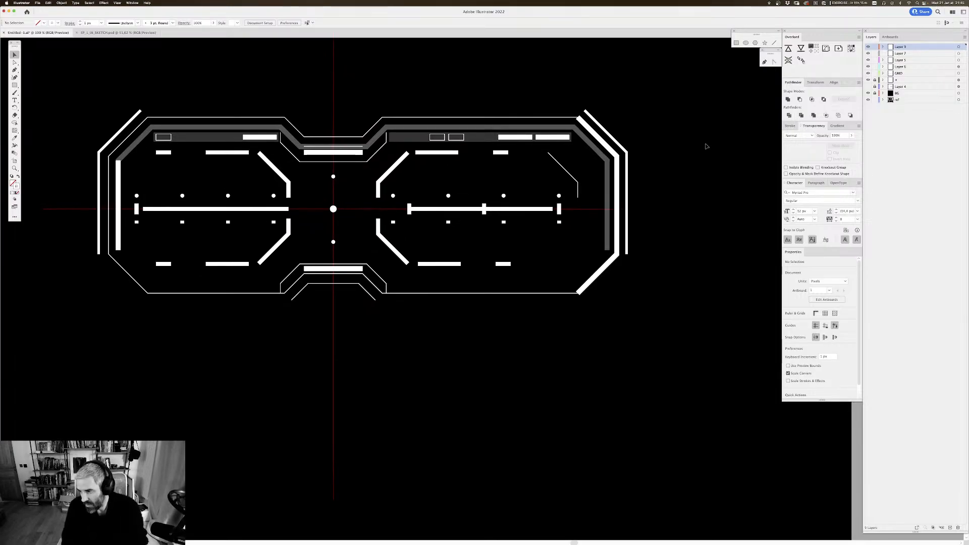
key("super+minus")
key("super+minus")
key("super+minus")
key("super+minus")
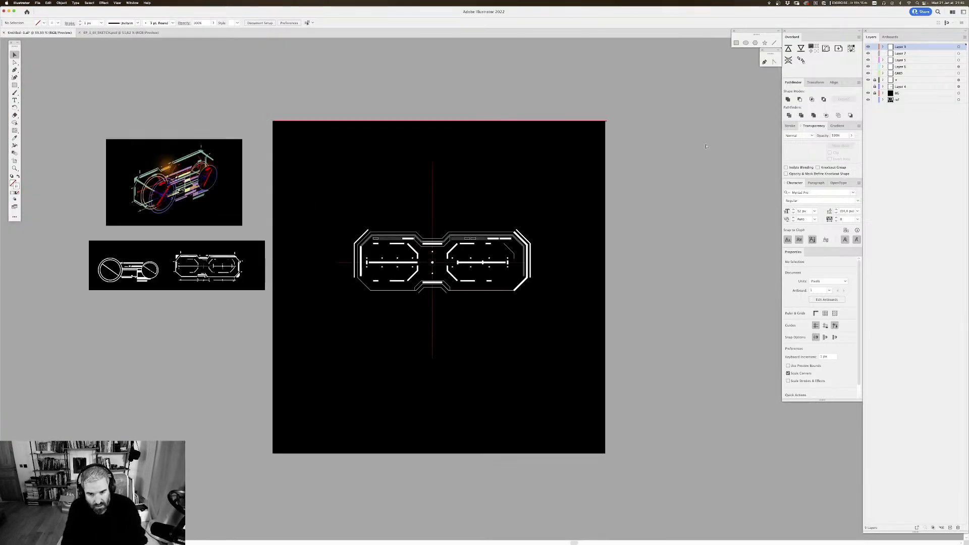
key("super+equal")
key("super+equal")
key("super+equal")
key("super+equal")
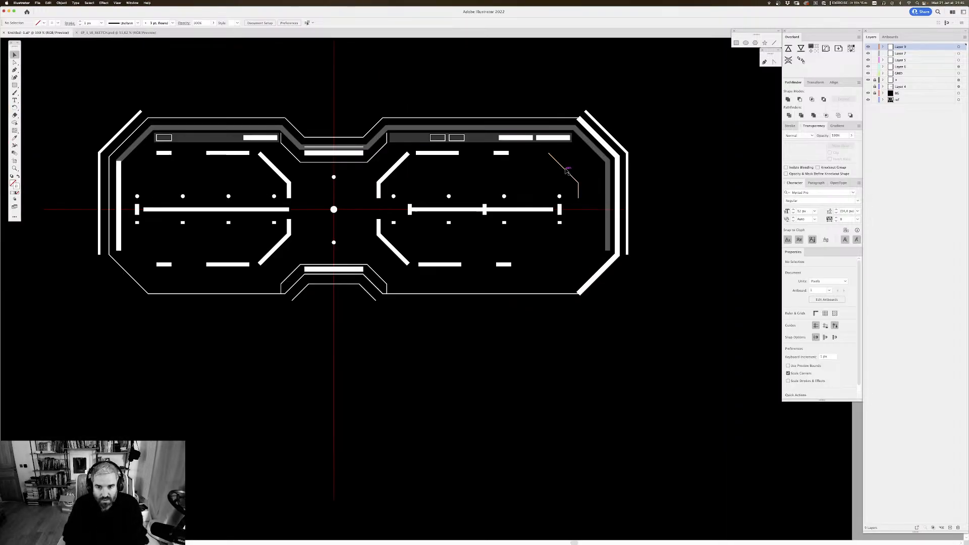
Step: Set the stroke of the right frame's upper outer corner bracket to 2 px
left_click(569, 171)
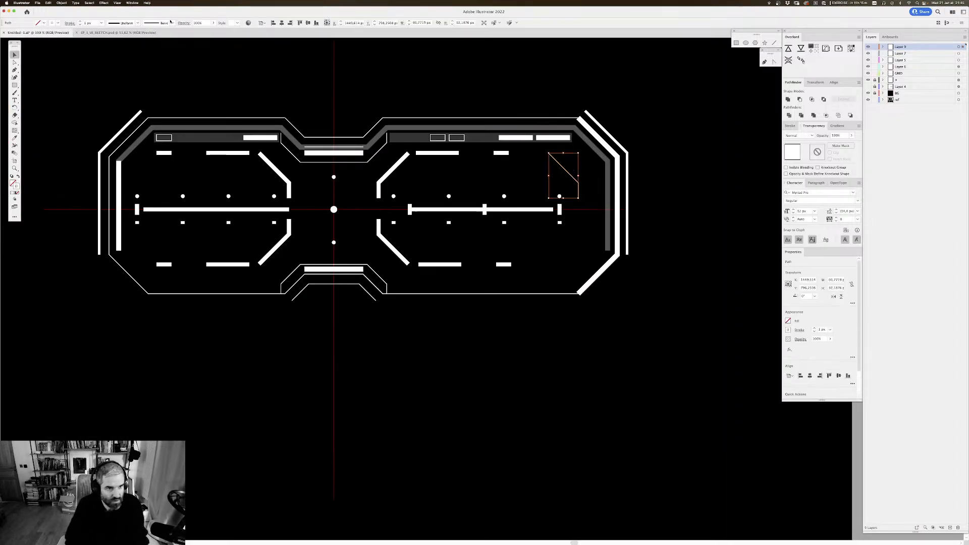
double_click(87, 23)
type("2")
key("Return")
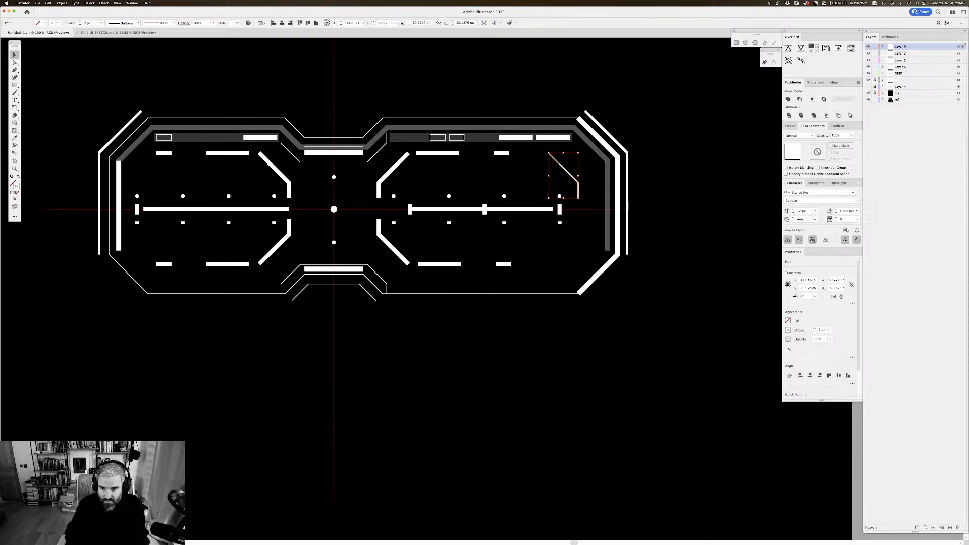
left_click(691, 168)
mouse_move(694, 128)
left_mouse_down()
mouse_move(702, 114)
mouse_move(708, 124)
left_mouse_up()
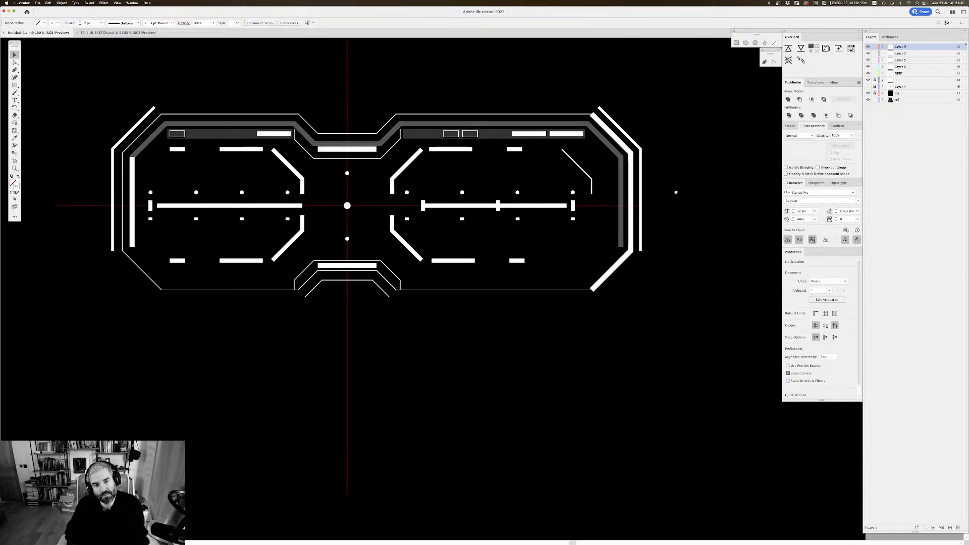
Step: Set the stroke of the bracket outline around the lower centre bar to 2 px
left_click(382, 160)
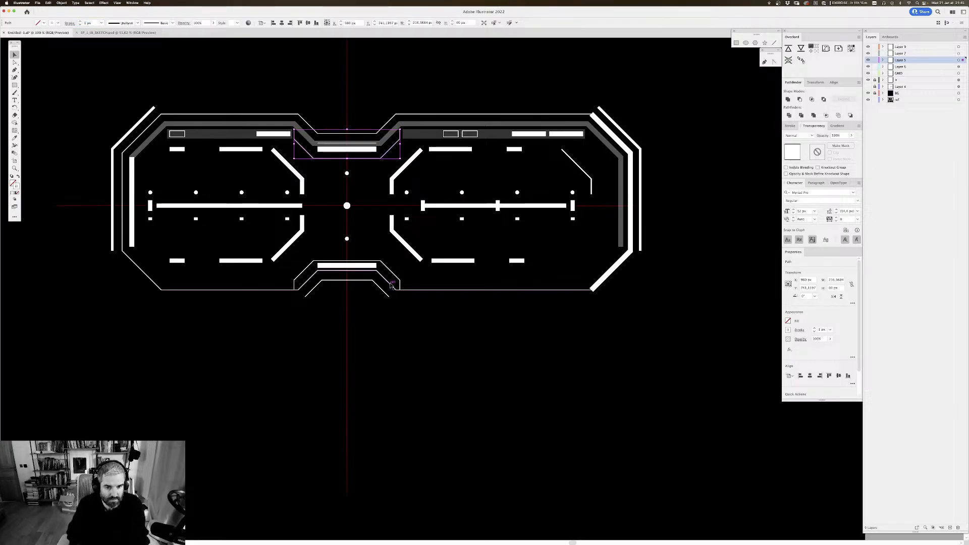
left_click(393, 273)
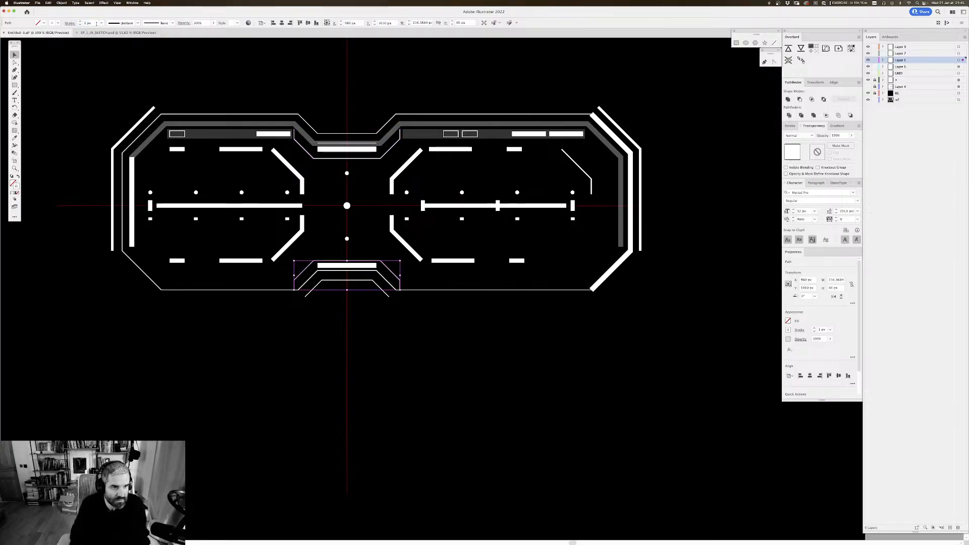
left_click(88, 23)
type("2")
key("Return")
left_click(434, 321)
Step: Move the thin horizontal line over the upper centre bar up above the notch in the frame's outline
left_click_drag(447, 322, 463, 343)
left_click_drag(403, 172, 439, 128)
left_click(403, 126)
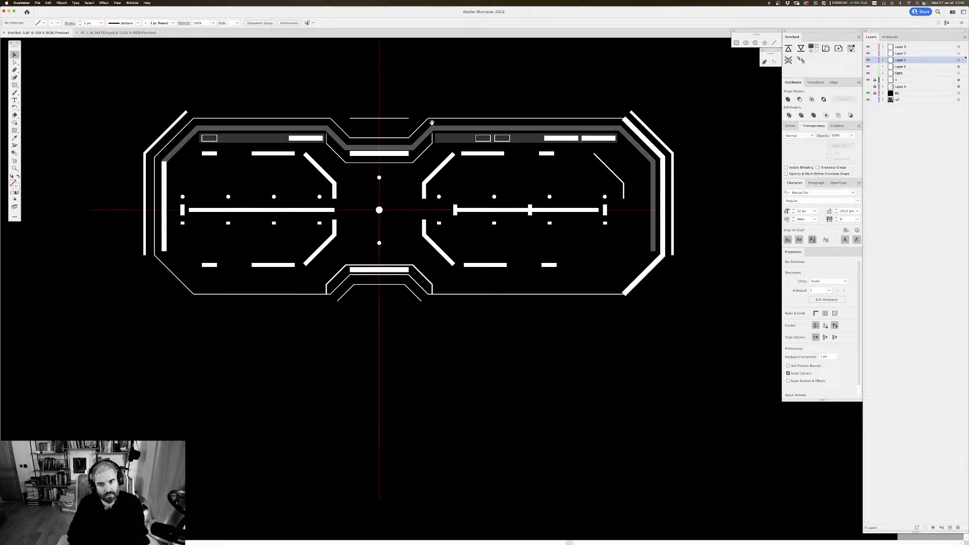
Step: Examine the updated drawing at artboard scale beside the reference images
key("super+0")
key("super+minus")
key("super+minus")
key("super+minus")
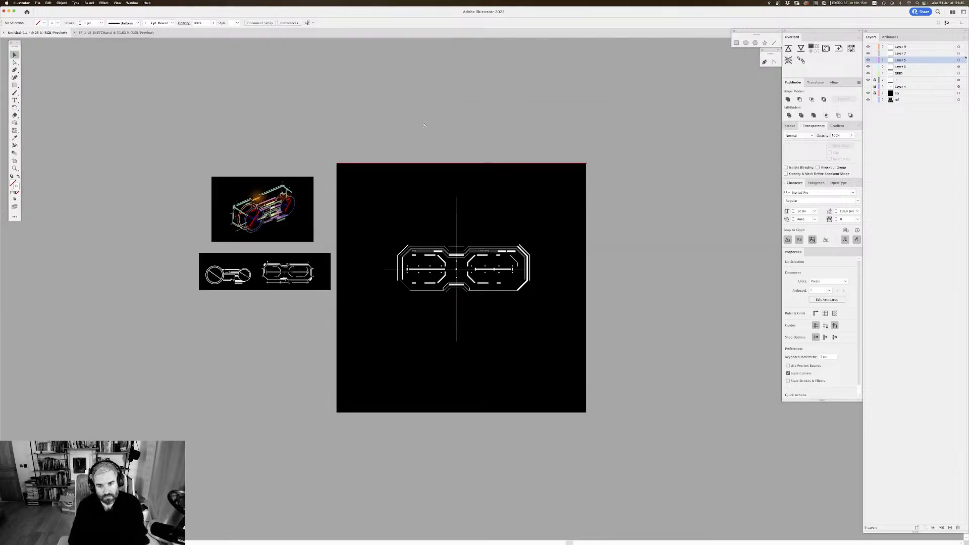
key("super+equal")
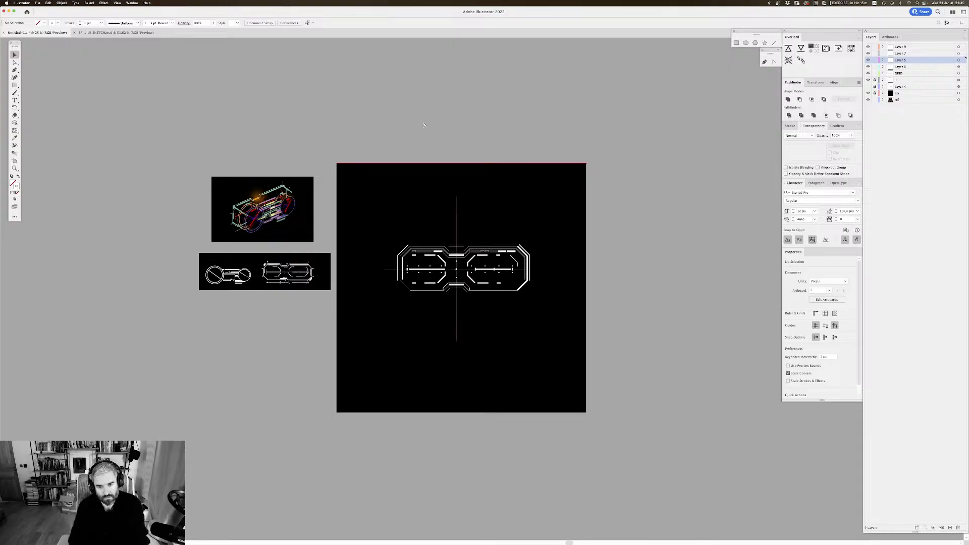
key("super+equal")
key("super+equal")
Step: Expand the blended row of dots above the right frame's horizontal bar and align its third dot with the bar's middle tick
key("super+equal")
key("super+equal")
left_click_drag(572, 182, 450, 206)
key("super+equal")
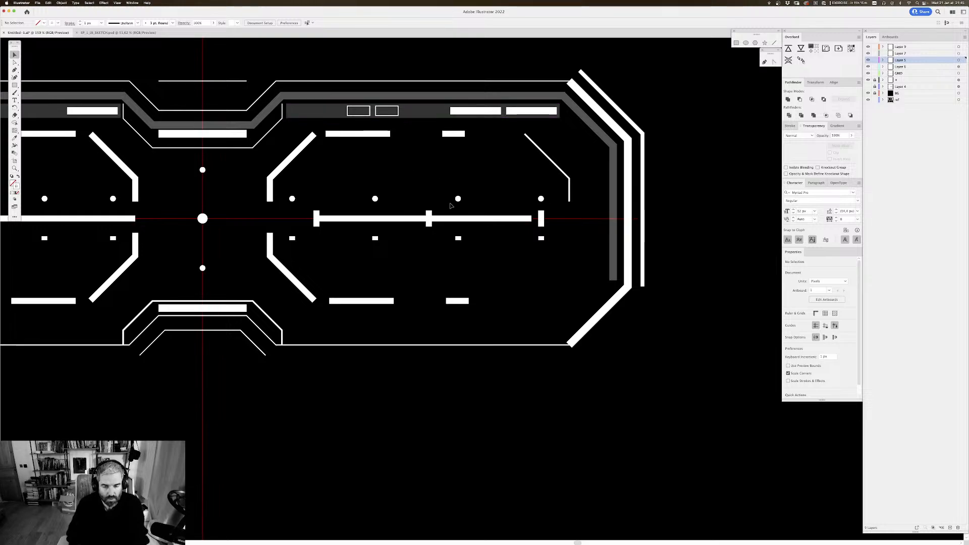
left_click(459, 199)
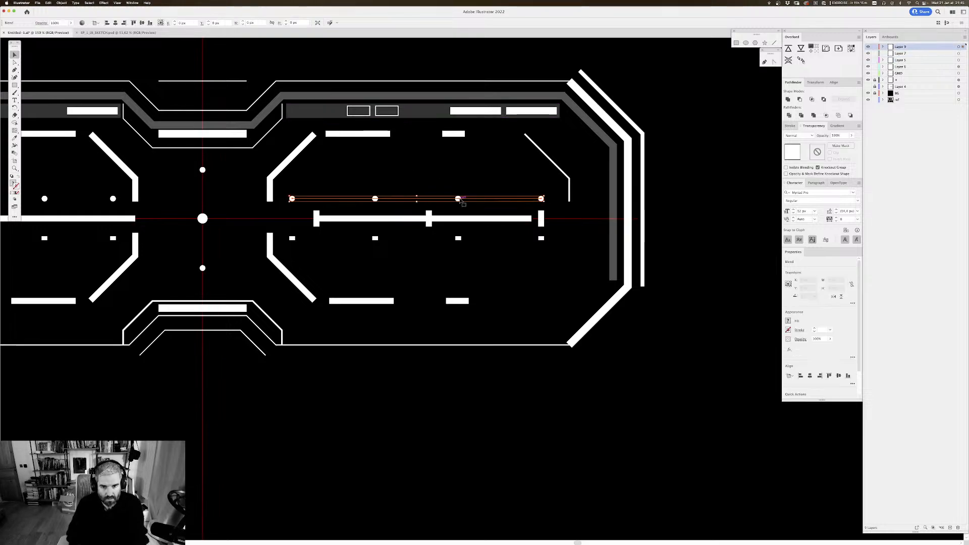
key("super+e")
key("Return")
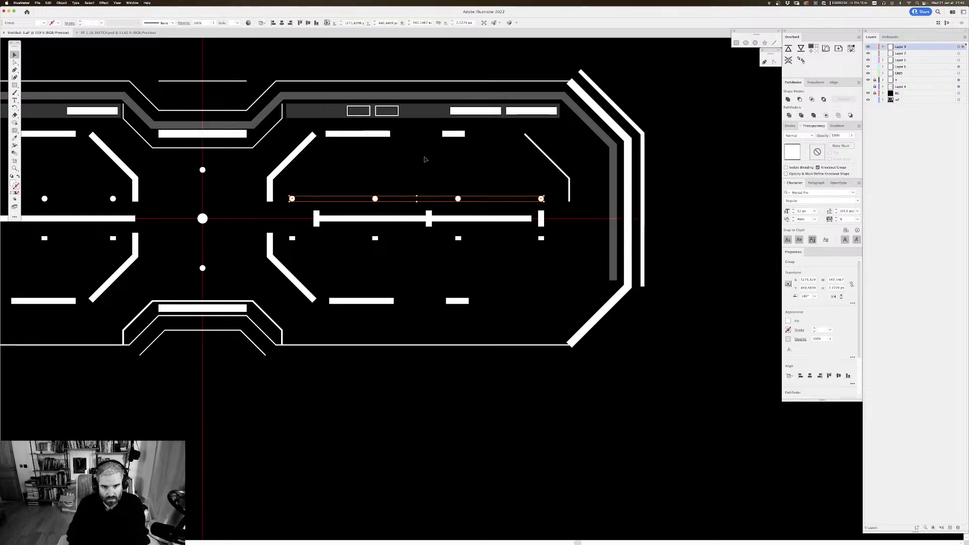
left_click(452, 149)
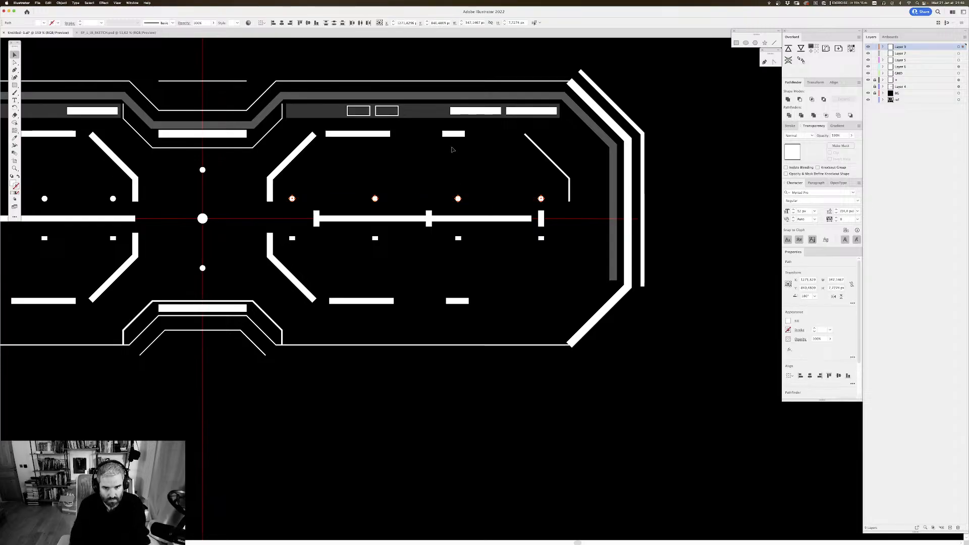
left_click_drag(457, 199, 429, 199)
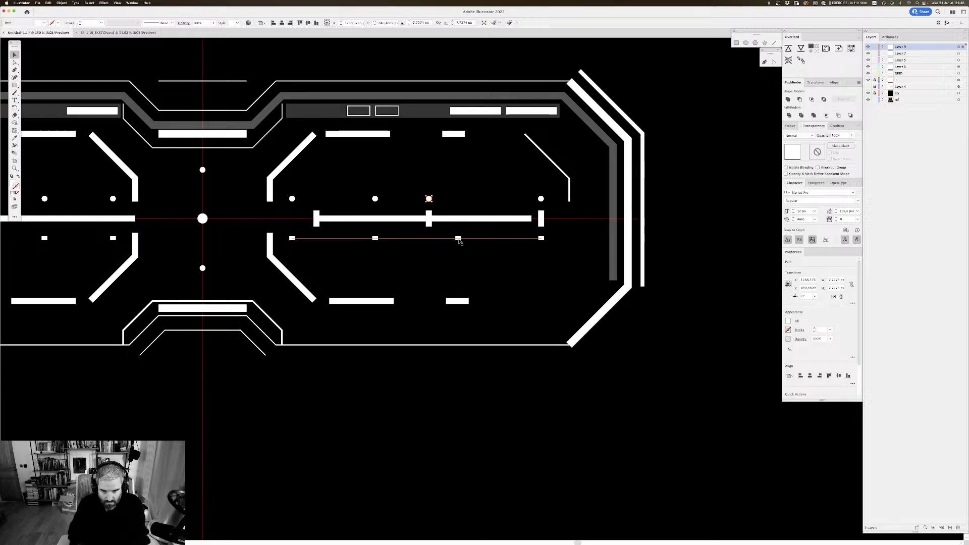
Step: Expand the blended row of small rectangles below the bar and align its third rectangle with the middle tick
left_click(458, 238)
key("super+e")
key("Return")
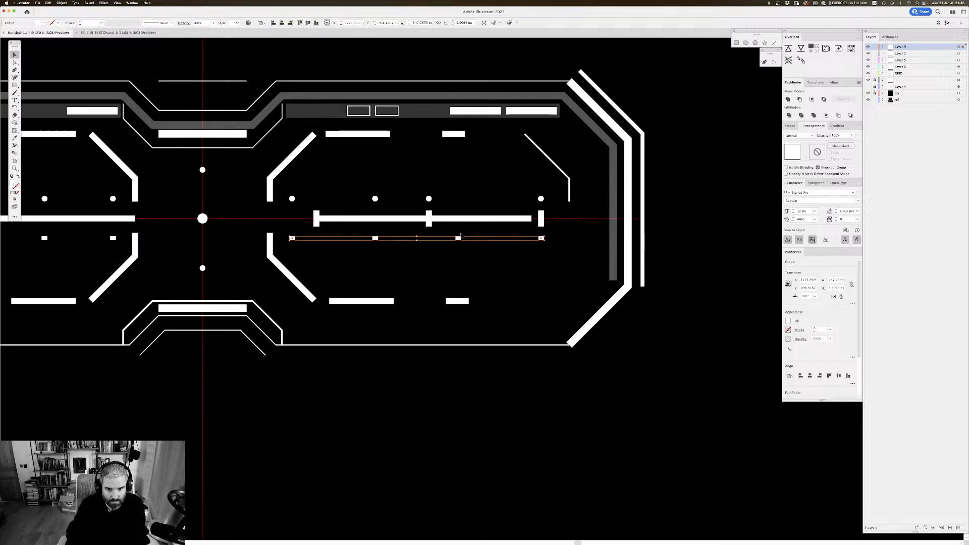
left_click(488, 289)
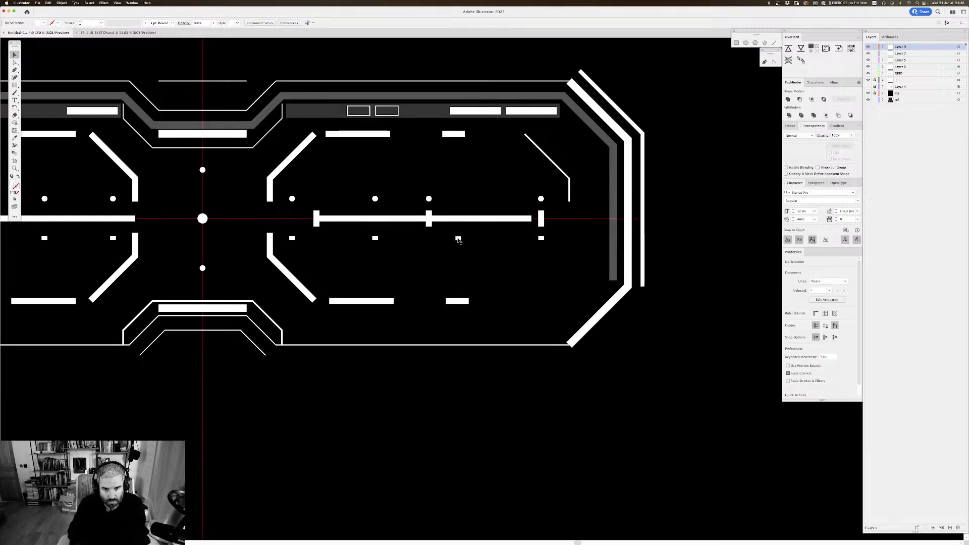
mouse_move(457, 239)
left_mouse_down()
mouse_move(430, 241)
mouse_move(465, 244)
left_mouse_up()
left_click(458, 244)
Step: Move the second dot and the second small rectangle together into line with the tick at the bar's inner end
left_click_drag(404, 137, 402, 127)
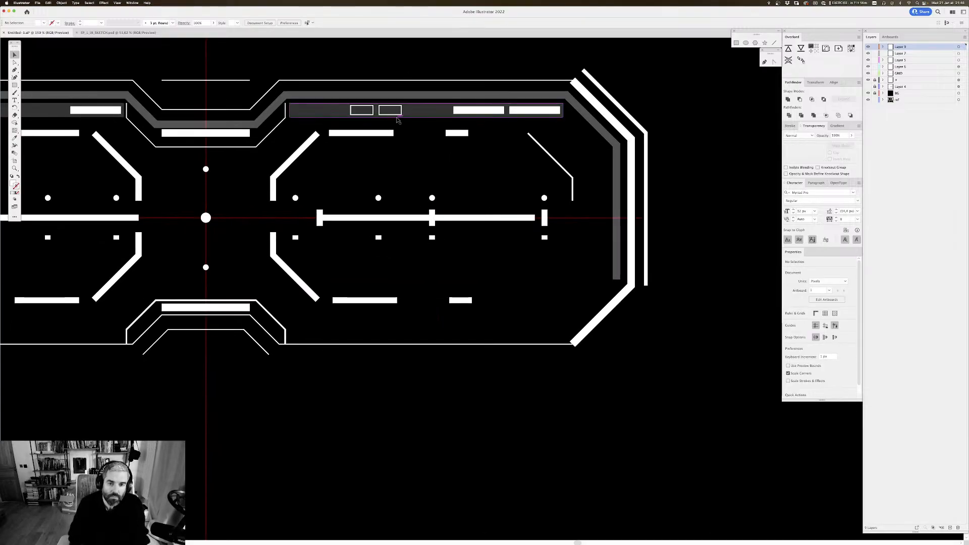
left_click(379, 198)
left_click(379, 238, "shift")
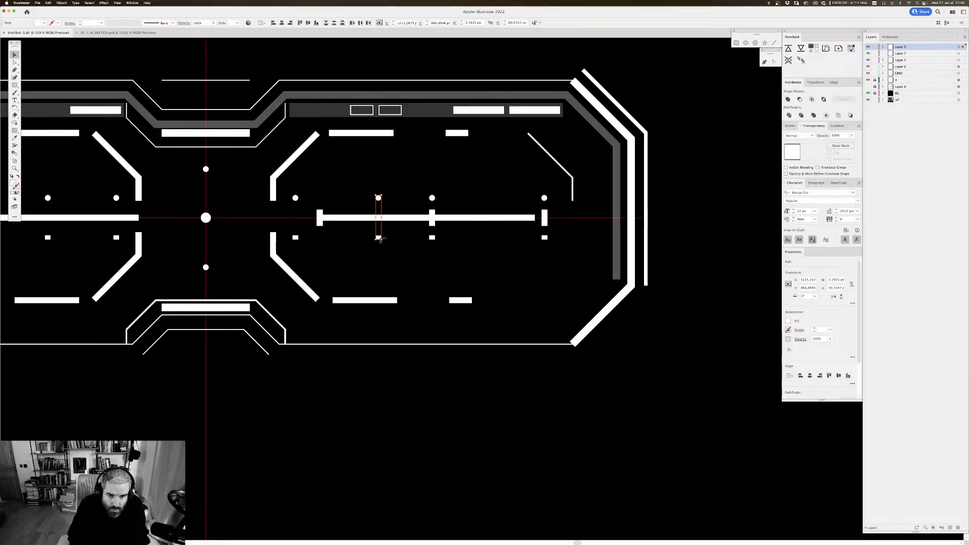
left_click_drag(378, 238, 320, 236)
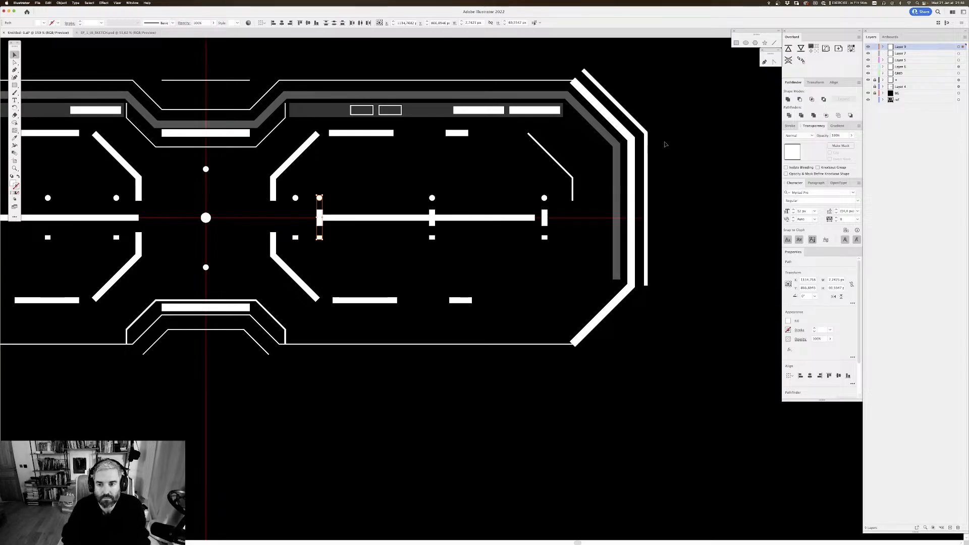
left_click(689, 143)
key("super+minus")
key("super+minus")
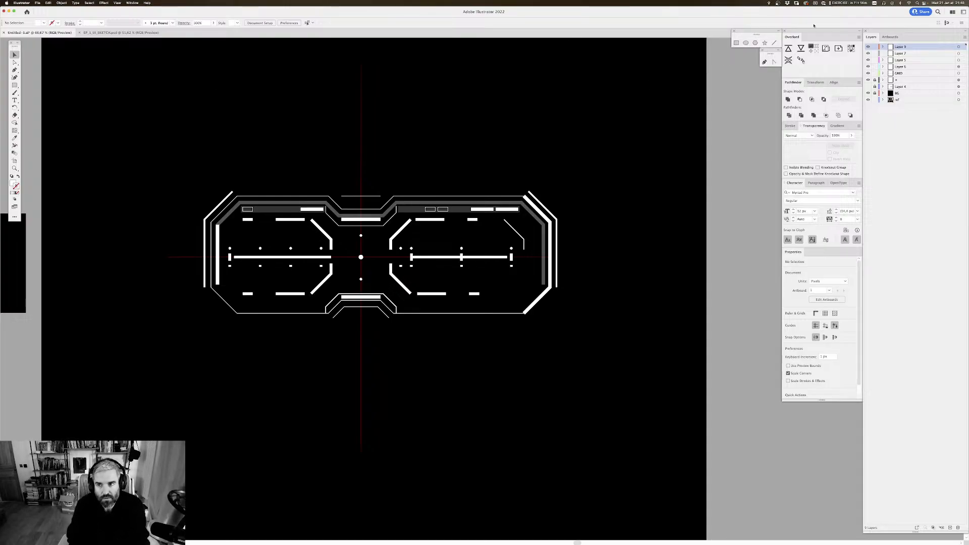
Step: Select the thin angled line in the upper outer corner inside the right frame
left_click_drag(529, 141, 530, 131)
key("super+plus")
key("super+plus")
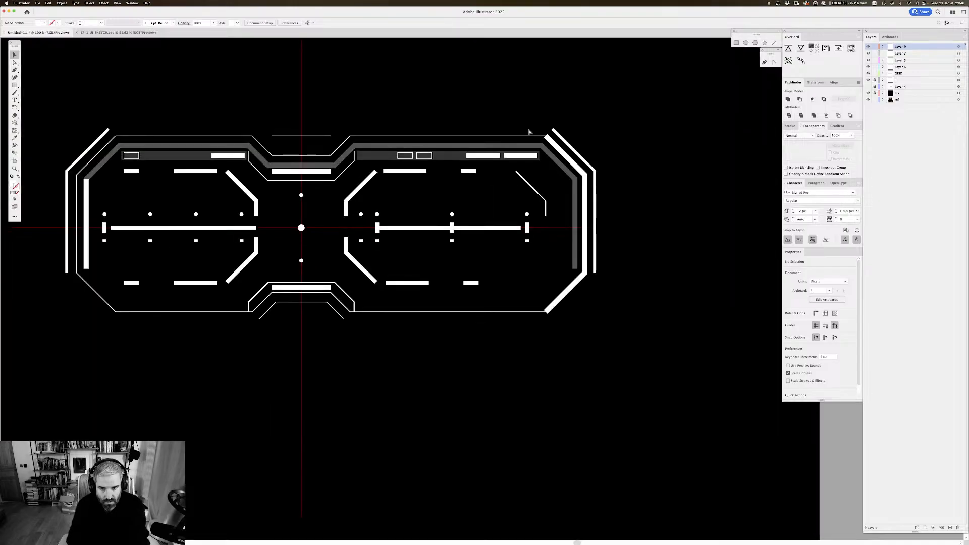
left_click_drag(525, 90, 556, 124)
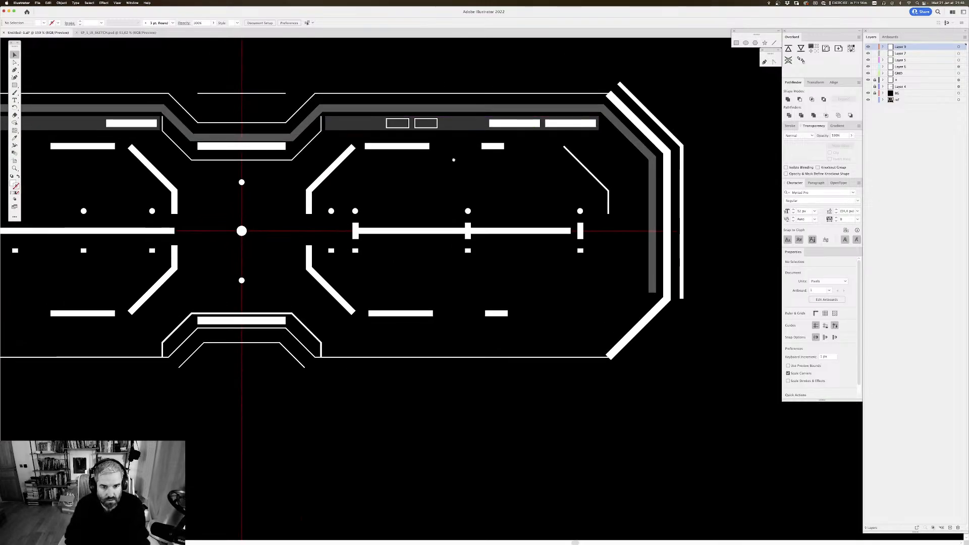
left_click_drag(526, 183, 561, 151)
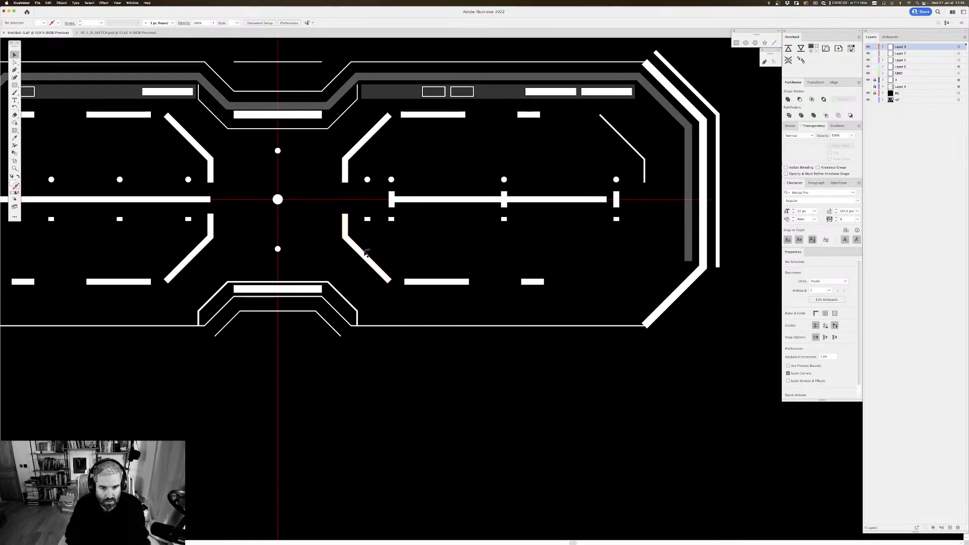
scroll(610, 144, "right", 3)
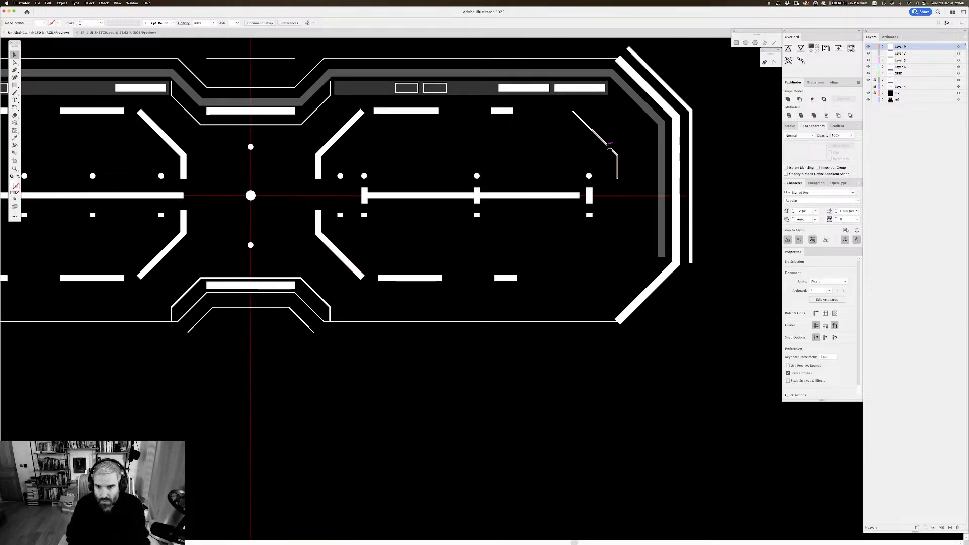
left_click_drag(609, 144, 581, 139)
left_click(575, 133)
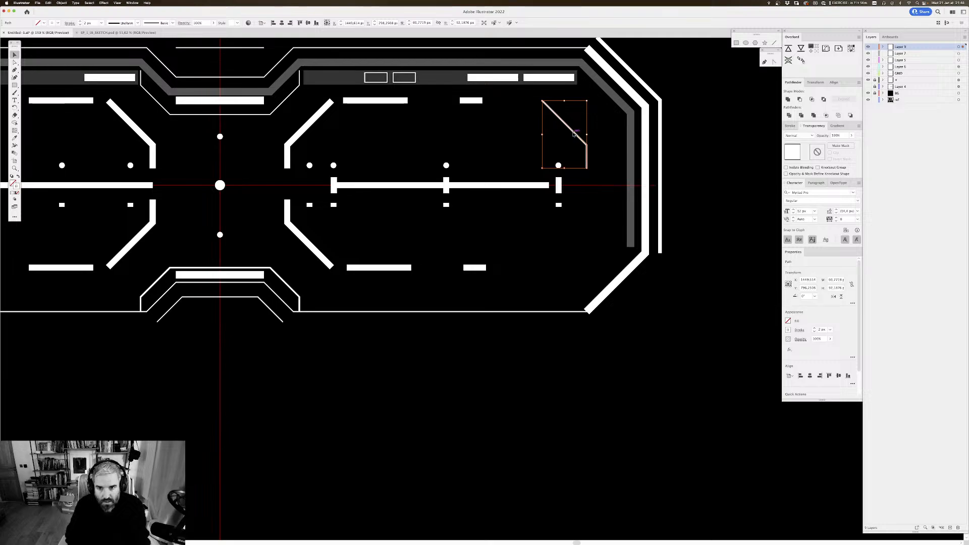
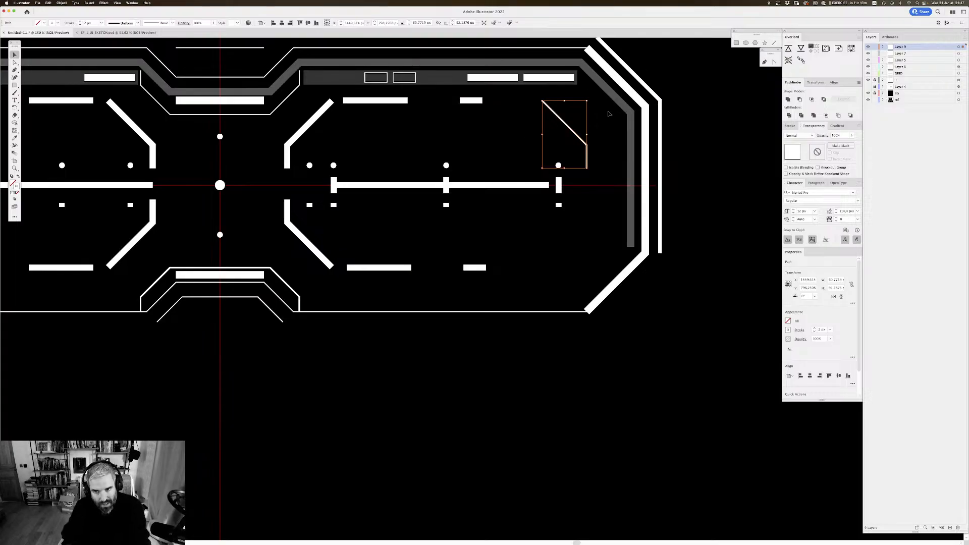
Step: Examine the drawn frames in outline mode and in normal preview, from a whole-artboard overview to a closer view
left_click_drag(673, 155, 671, 153)
left_click_drag(555, 92, 551, 91)
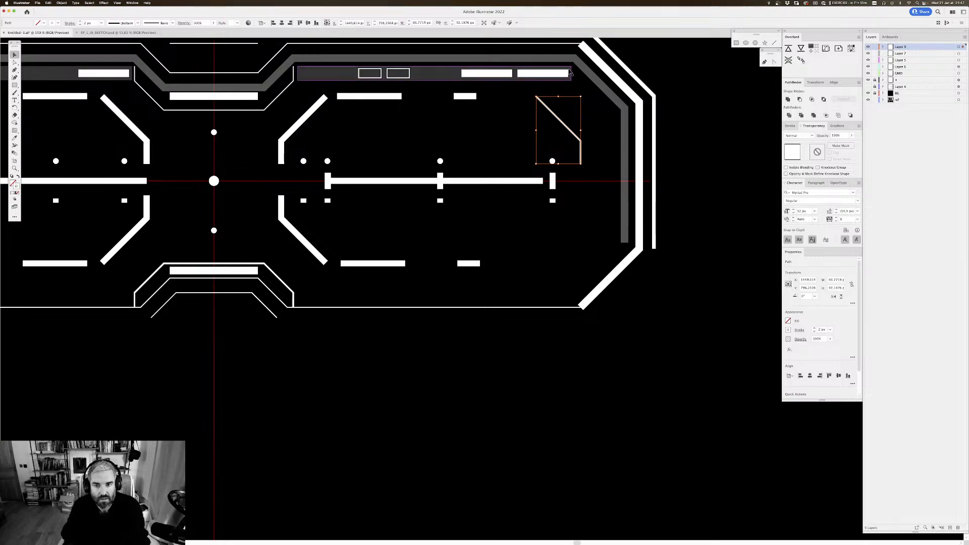
key("space")
left_click_drag(645, 117, 642, 119)
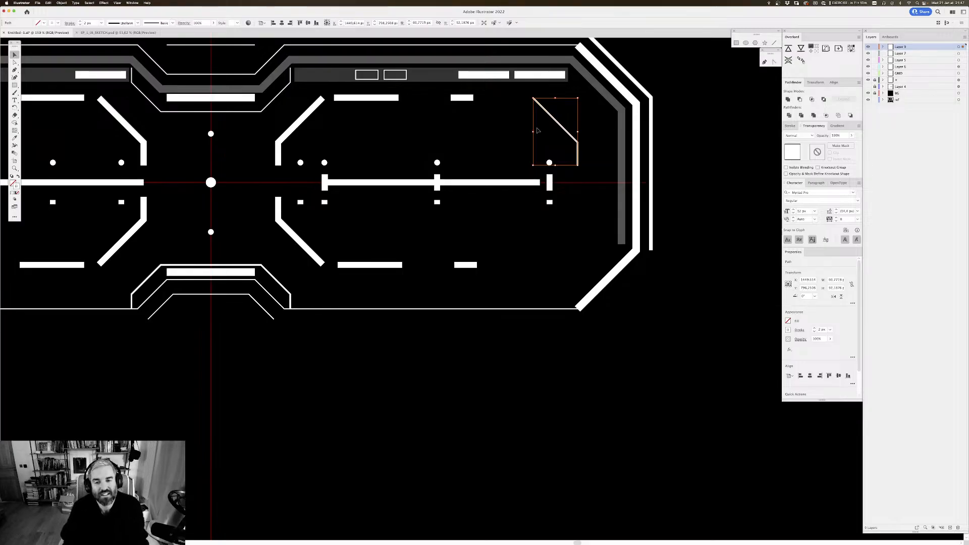
left_click(709, 110)
scroll(693, 95, "up", 1)
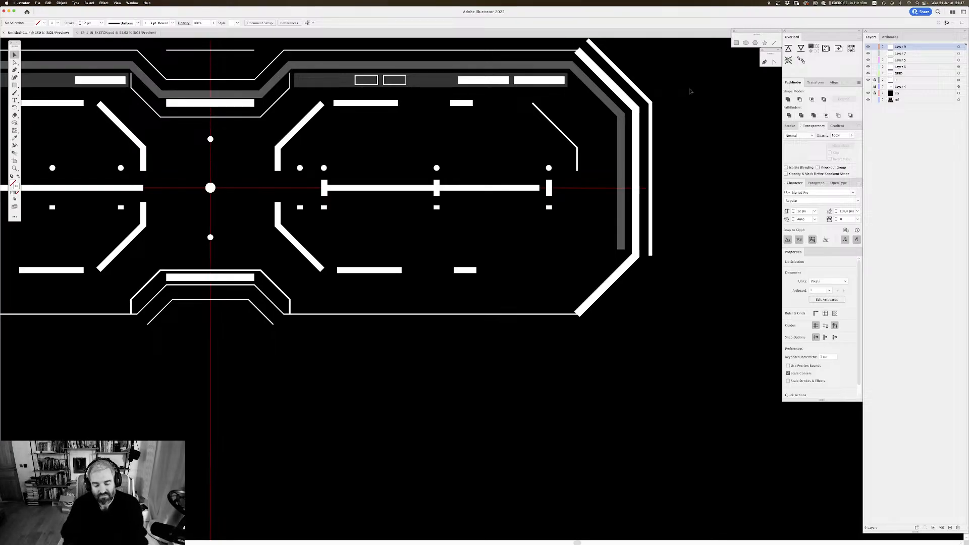
key("super+y")
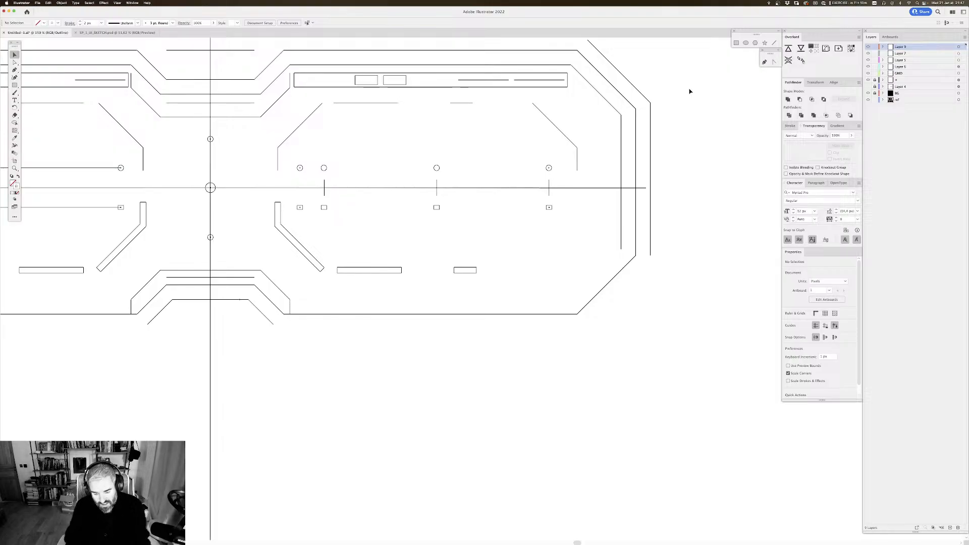
key("super+minus")
key("super+minus")
key("super+minus")
key("super+minus")
key("super+minus")
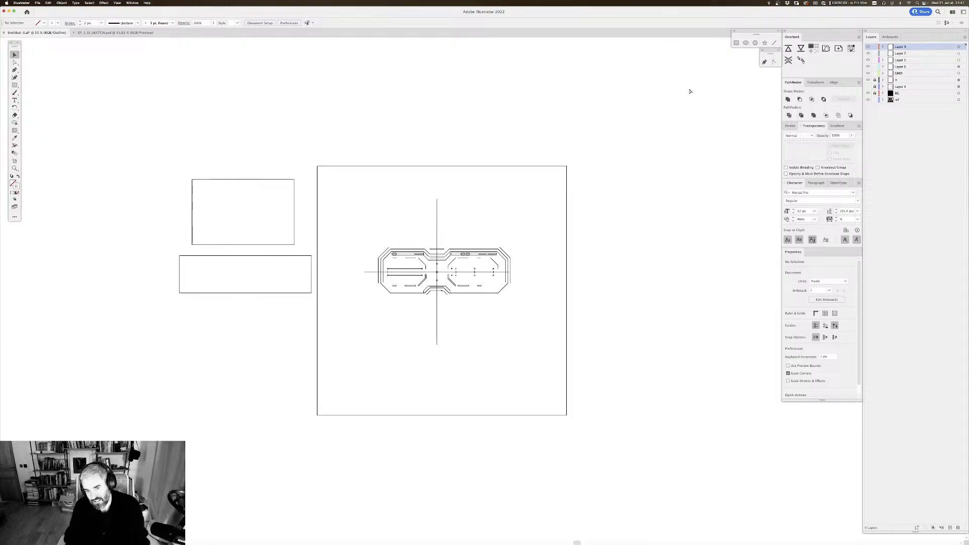
key("super+minus")
key("super+plus")
key("super+plus")
key("super+plus")
key("super+plus")
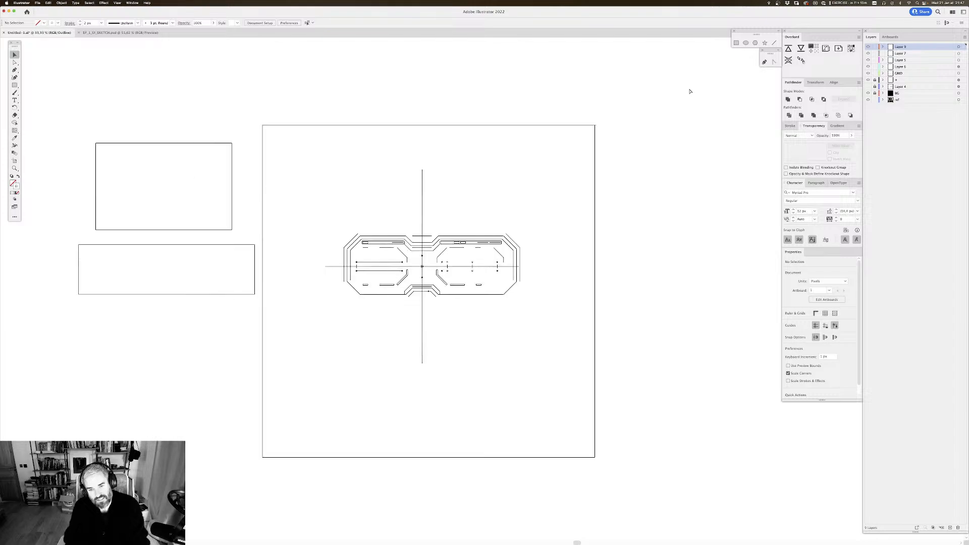
key("super+y")
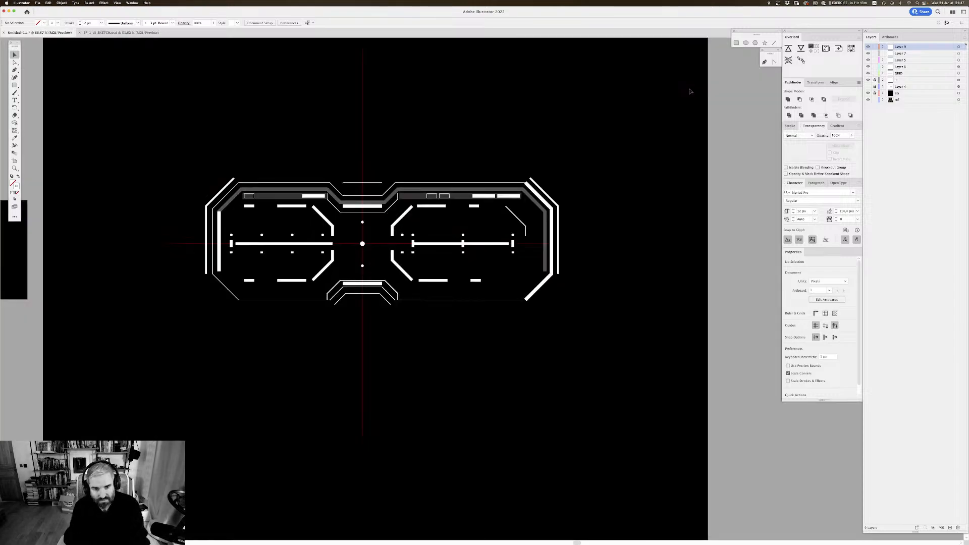
key("super+plus")
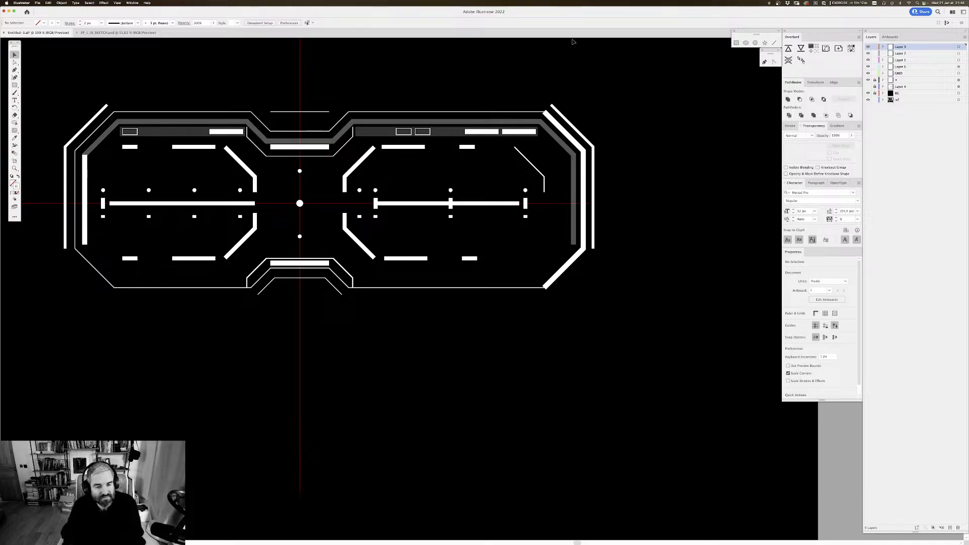
left_click_drag(613, 120, 633, 135)
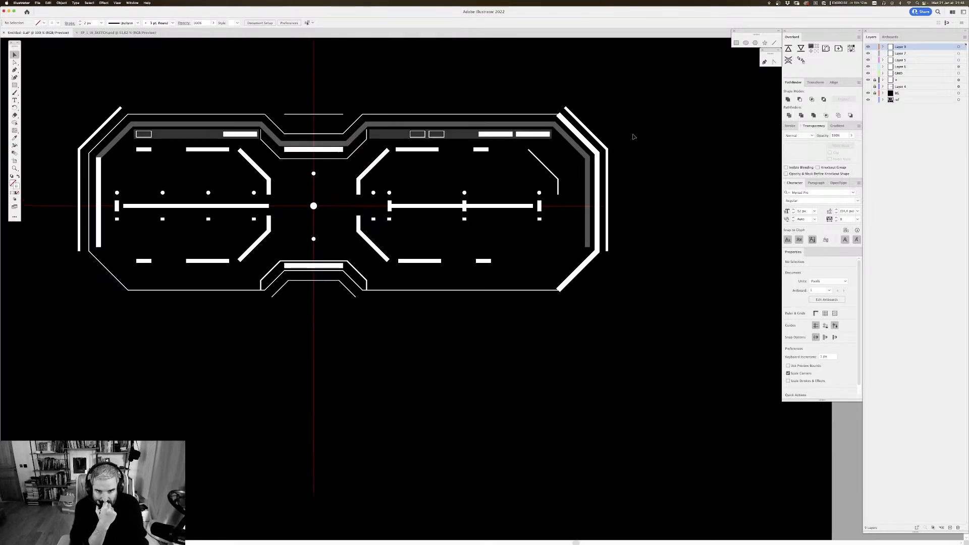
Step: Nudge the pair of small outlined rectangles in the right frame's grey strip about 30 px toward the centre line
left_click(427, 135)
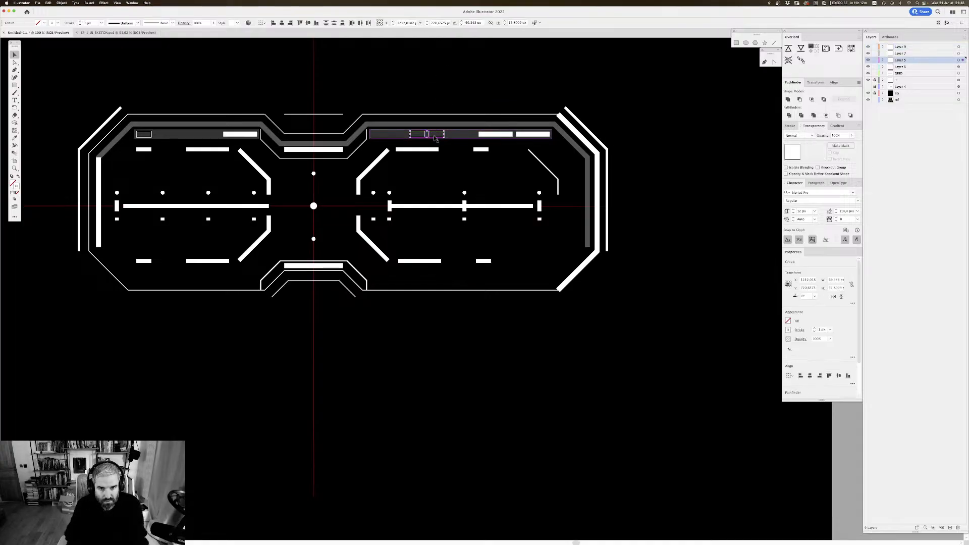
key("shift+Left")
key("shift+Left")
key("shift+Left")
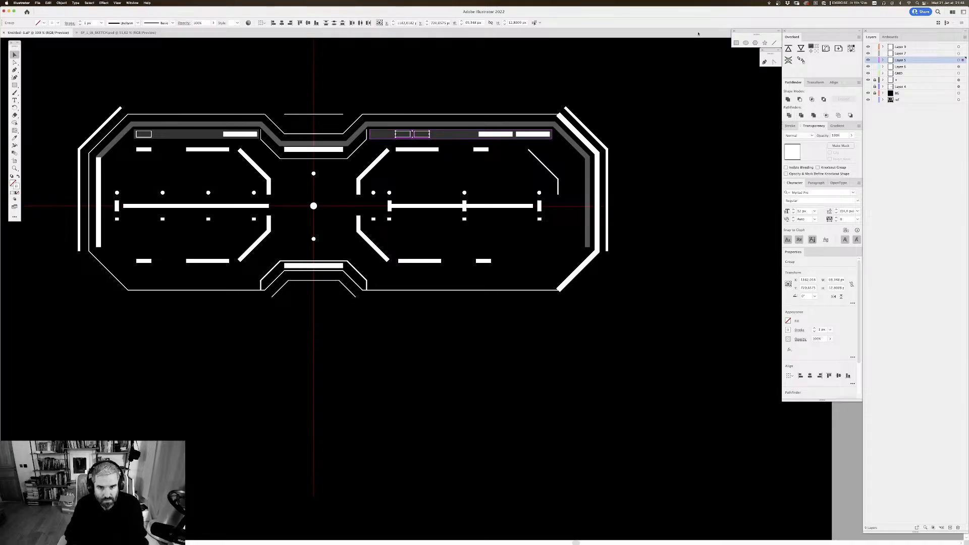
Step: Widen the gap between the two small outlined rectangles by moving the outer one away from its neighbour
left_click(489, 86)
left_click_drag(504, 57, 507, 65)
key("super+equal")
left_click_drag(437, 50, 432, 93)
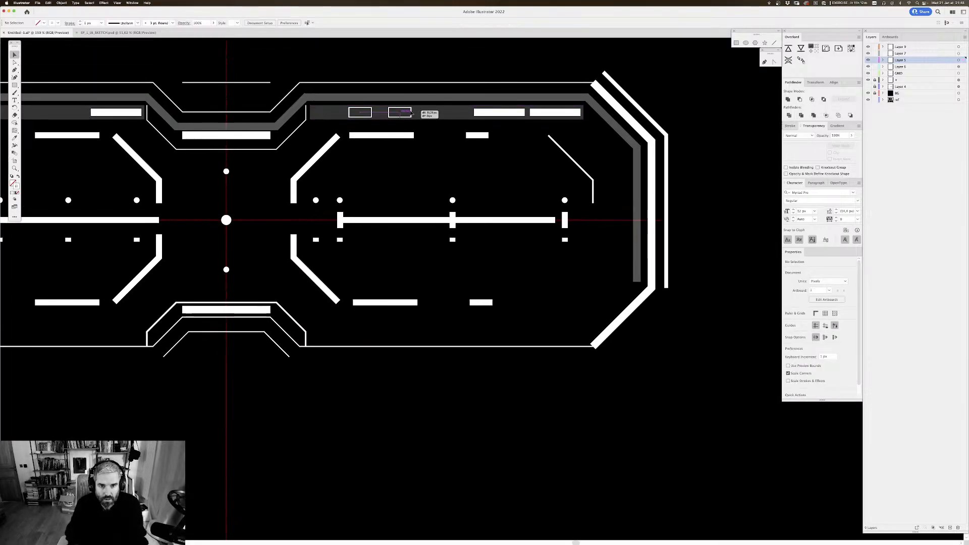
left_click_drag(430, 129, 451, 128)
left_click_drag(512, 130, 471, 128)
left_click_drag(580, 168, 603, 136)
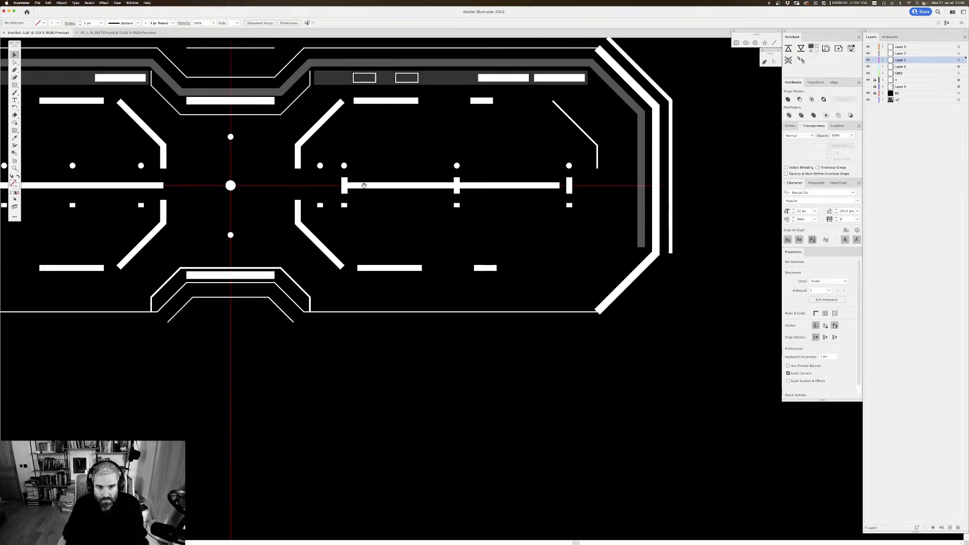
Step: Reflect a copy of the right frame's thin angled line across the horizontal axis and move it below the bar
left_click(596, 146)
right_click(596, 147)
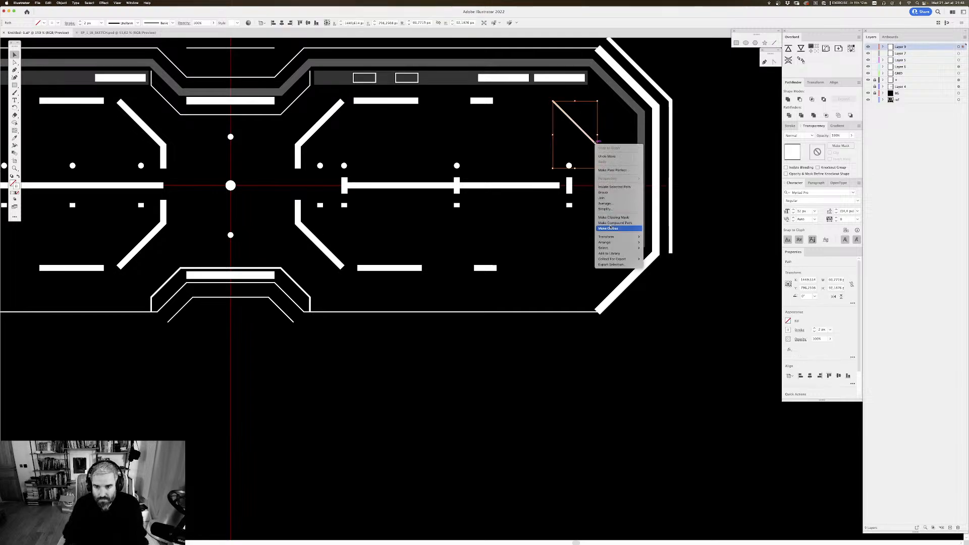
mouse_move(606, 236)
left_click(651, 256)
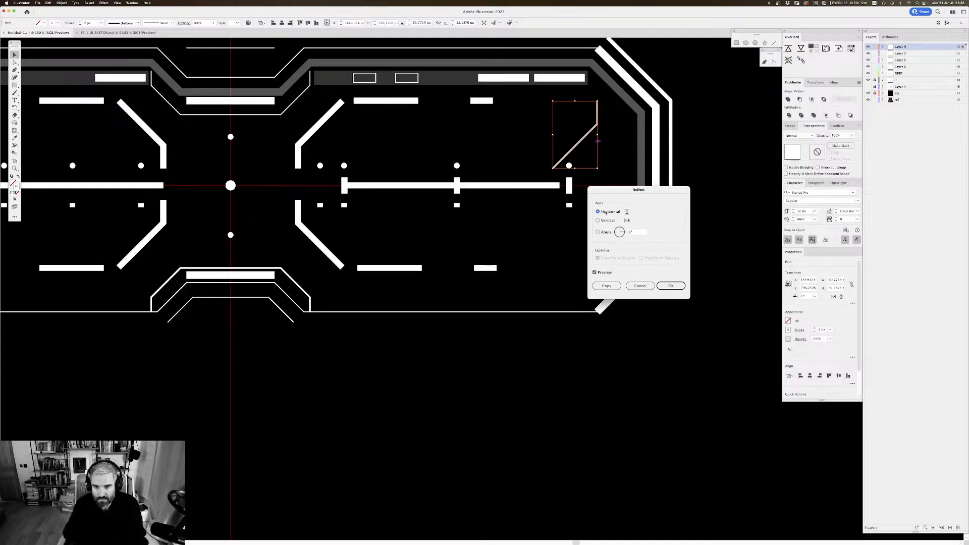
left_click(606, 285)
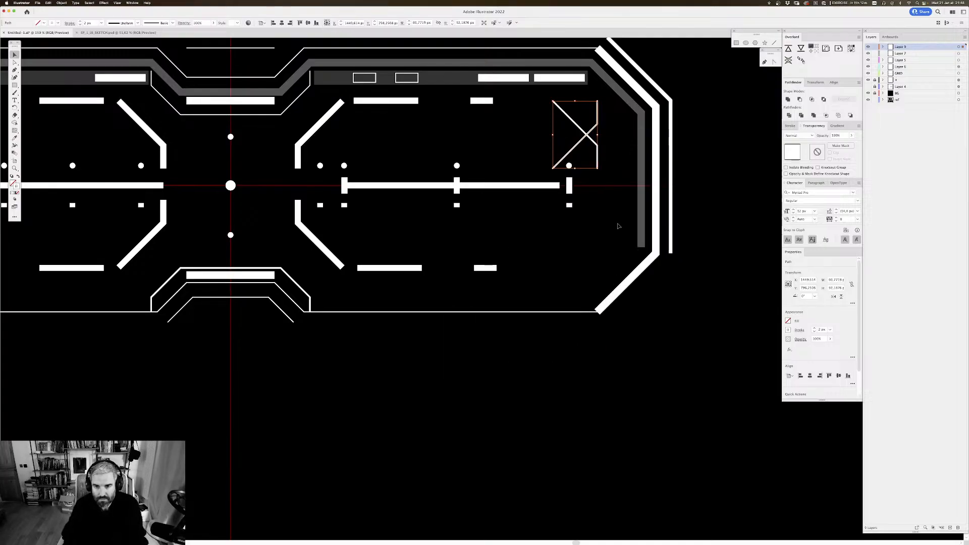
key("shift+Down")
key("shift+Down")
key("shift+Down")
key("shift+Down")
key("shift+Down")
key("shift+Down")
key("shift+Down")
key("shift+Down")
key("shift+Down")
key("shift+Down")
key("shift+Down")
key("shift+Down")
key("shift+Down")
key("shift+Down")
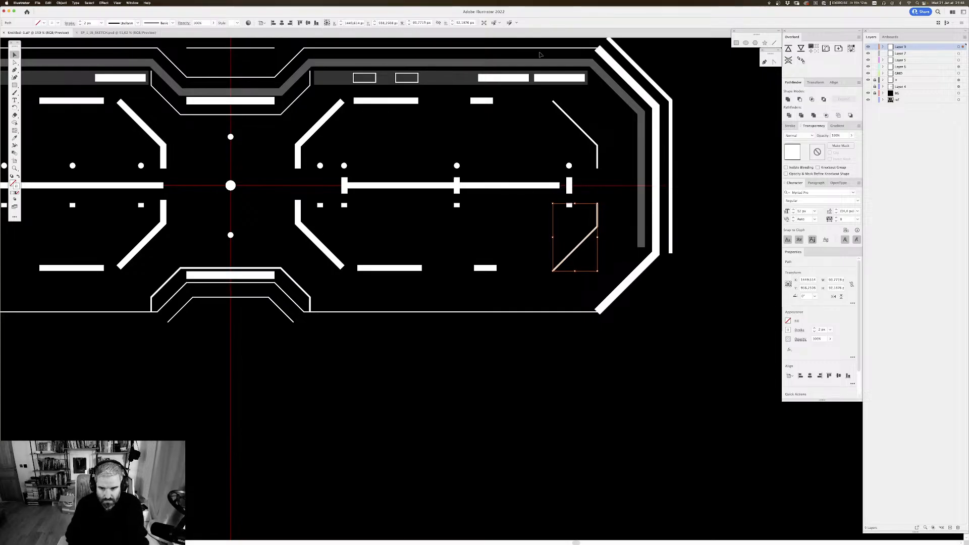
Step: Using the outline view, move the mirrored angled line up until its ends line up with the lower bracket on the frame's inner side
key("super+y")
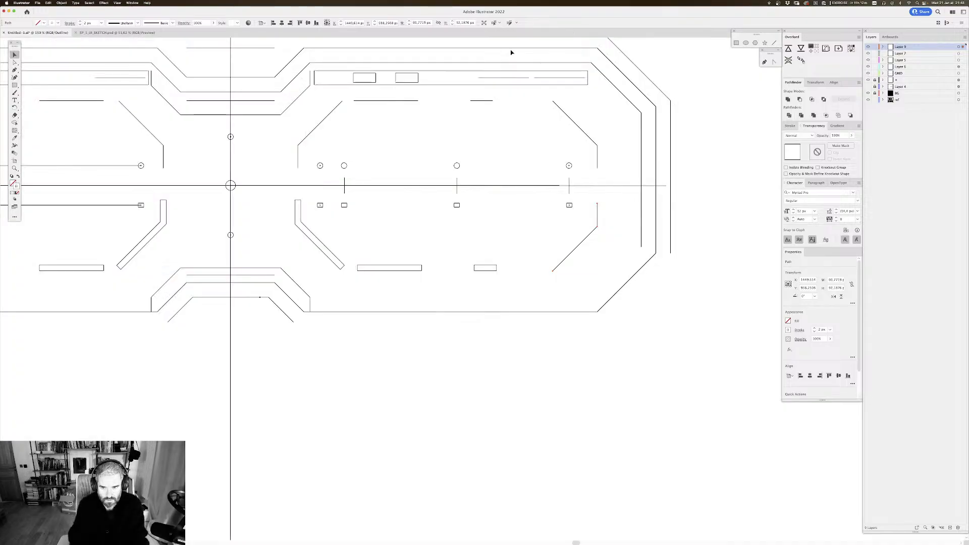
left_click(579, 318)
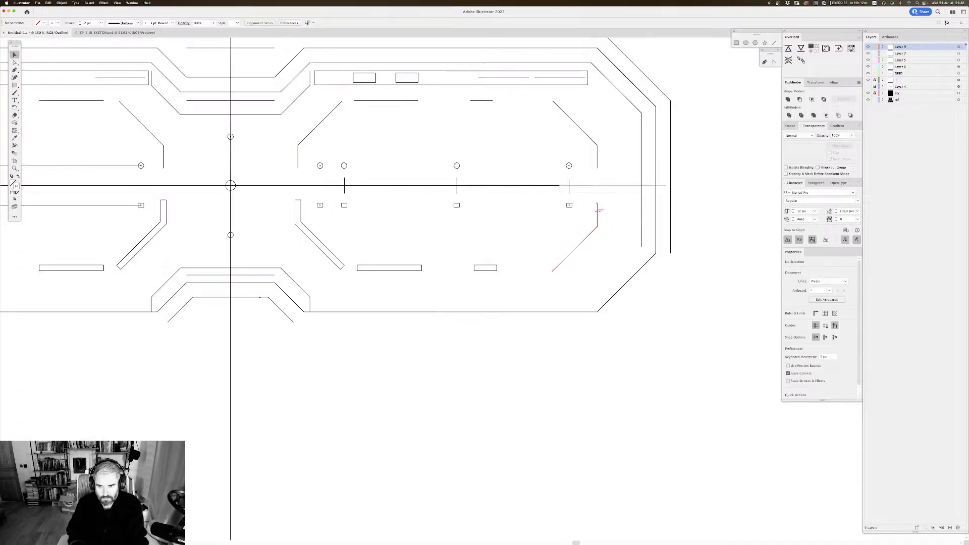
left_click_drag(598, 209, 599, 253)
left_click(296, 239)
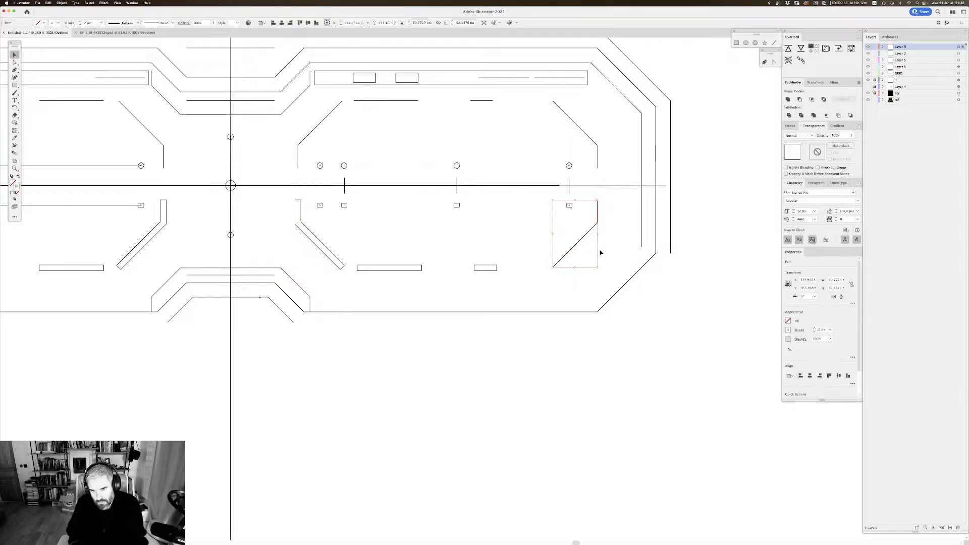
left_click(598, 237)
key("super+y")
Step: Duplicate the left frame's upper grey strip and place the copy directly on the frame's lower line
scroll(447, 184, "down", 2)
scroll(447, 184, "down", 10)
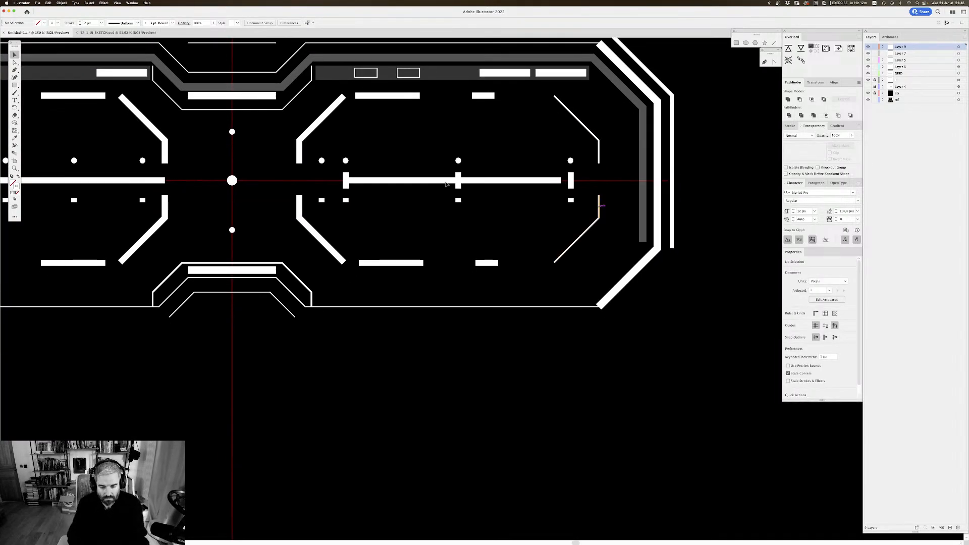
scroll(446, 185, "down", 1)
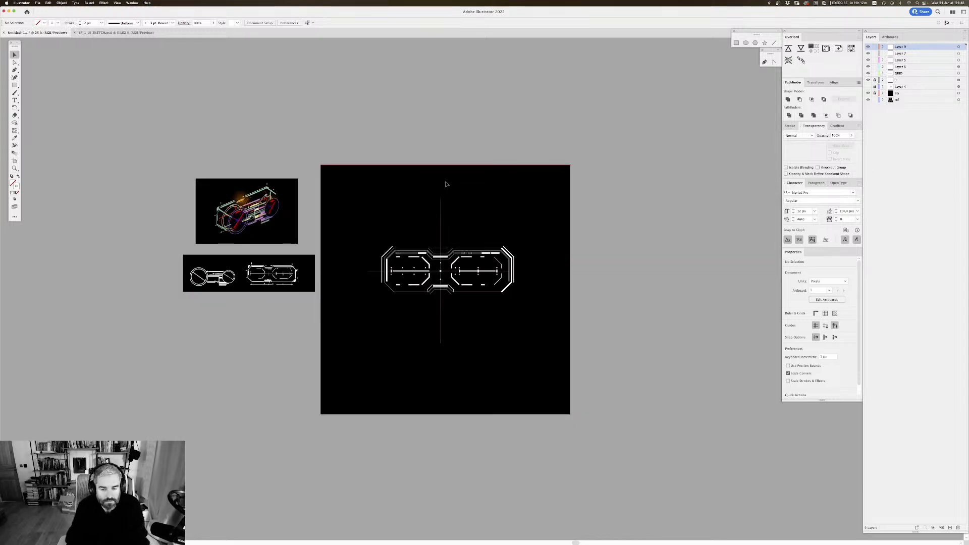
key("super+equal")
key("super+equal")
key("super+equal")
key("super+equal")
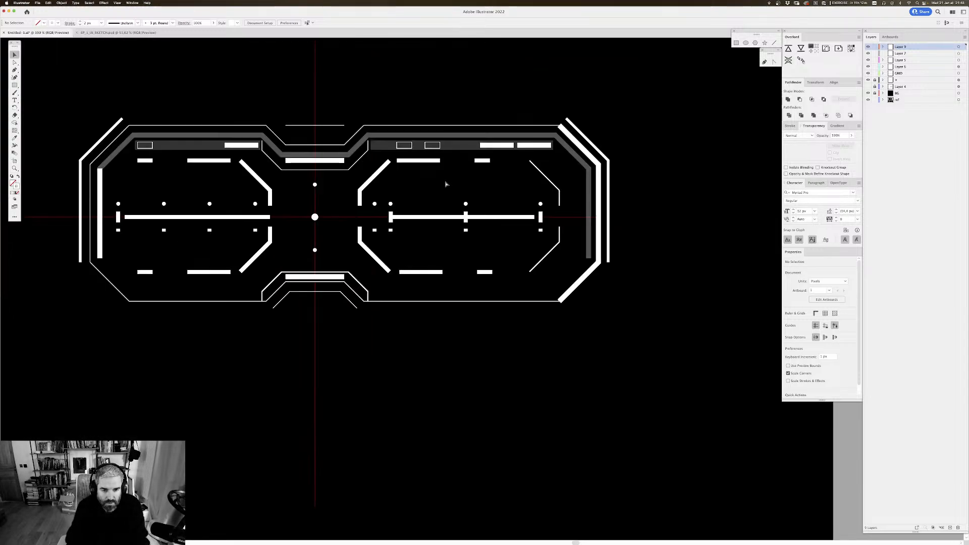
left_click_drag(364, 207, 492, 199)
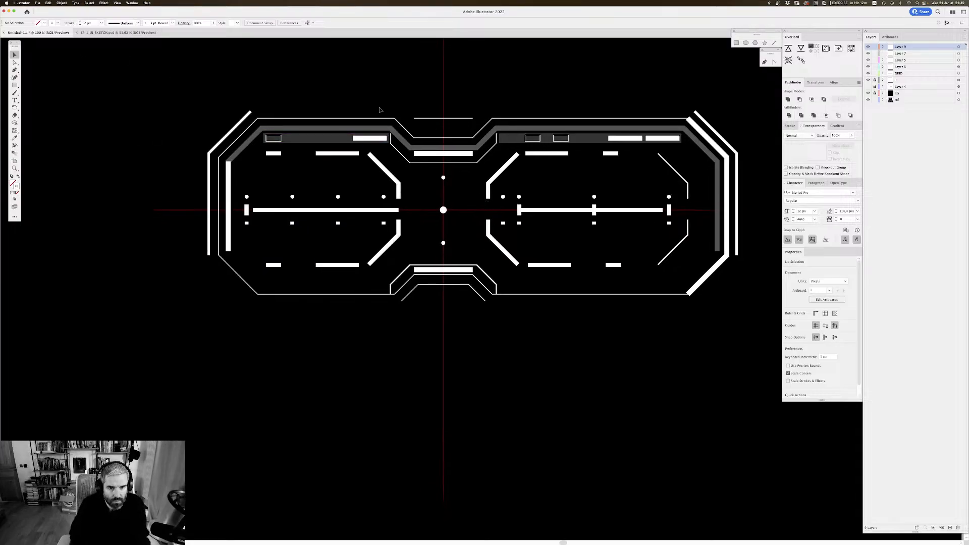
left_click_drag(347, 144, 344, 291)
left_click_drag(346, 293, 345, 297)
left_click(348, 305)
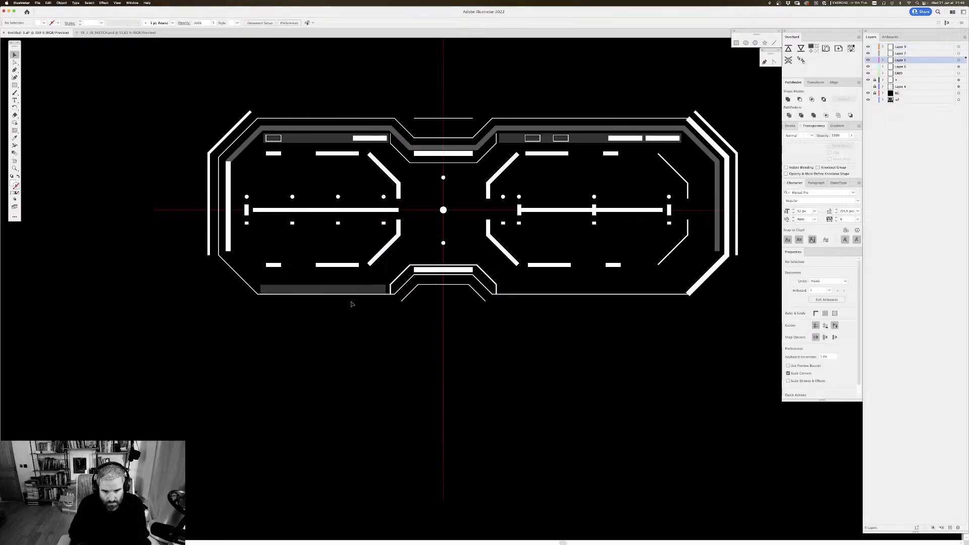
Step: Stretch the inner end of the lower grey strip to meet the vertical edge of the centre bracket
scroll(350, 302, "up", 5)
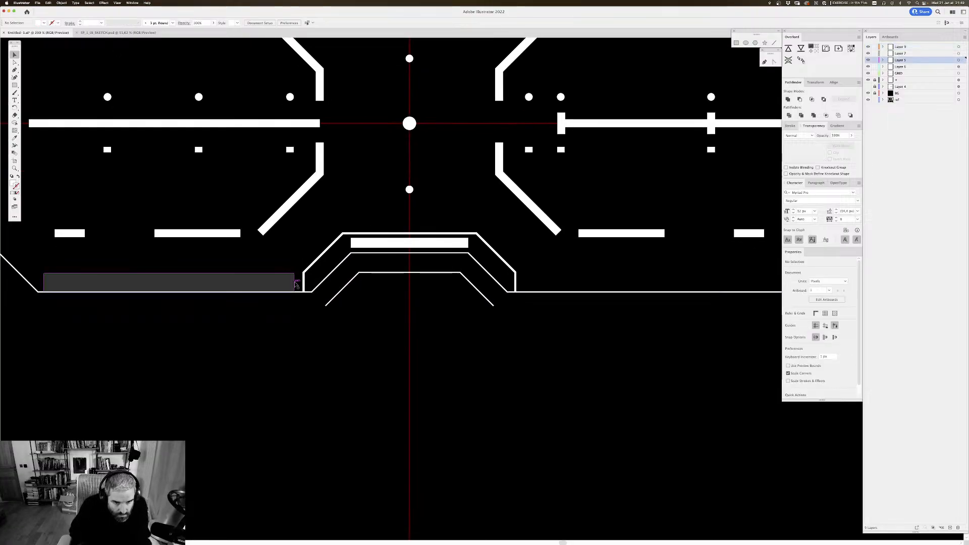
left_click(291, 282)
left_click_drag(295, 283, 301, 281)
scroll(304, 281, "left", 5)
scroll(301, 281, "left", 1)
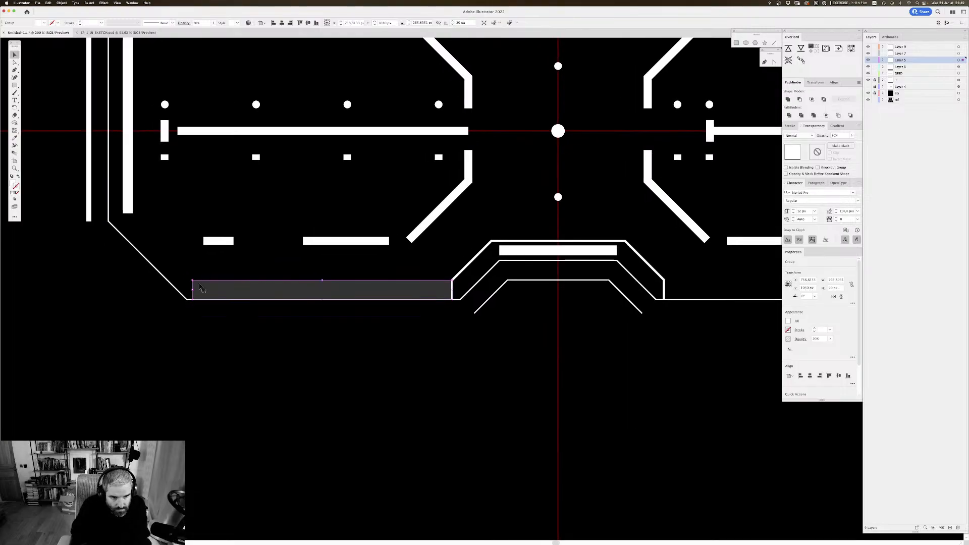
Step: Extend the lower strip's outer end to the left frame's corner and slant it along the frame's diagonal edge
mouse_move(193, 289)
left_mouse_down()
mouse_move(169, 297)
mouse_move(204, 301)
left_mouse_up()
key("a")
left_click(169, 308)
scroll(205, 301, "down", 1)
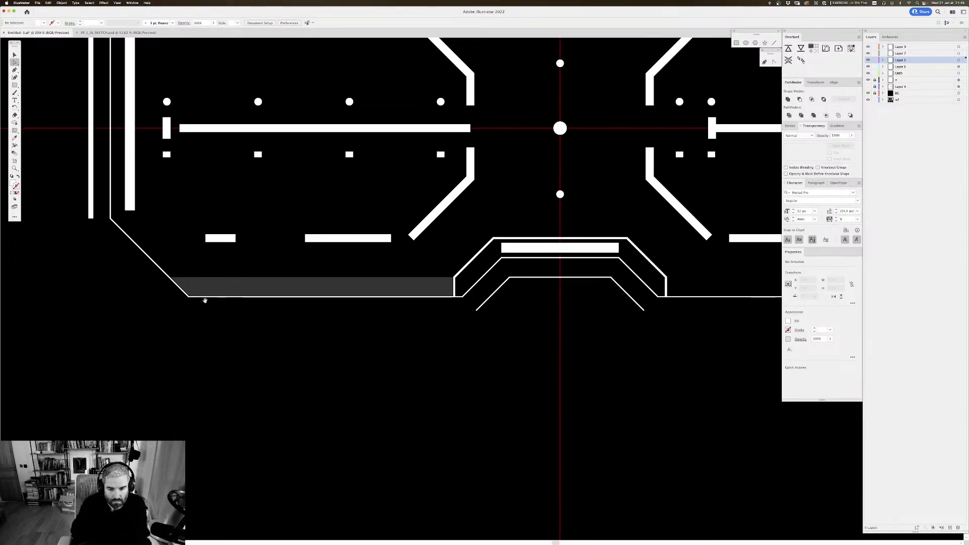
Step: Duplicate the slanted lower strip horizontally onto the right frame's lower line
key("super+minus")
key("super+minus")
key("super+minus")
left_click_drag(503, 204, 412, 194)
key("v")
key("super+plus")
key("super+plus")
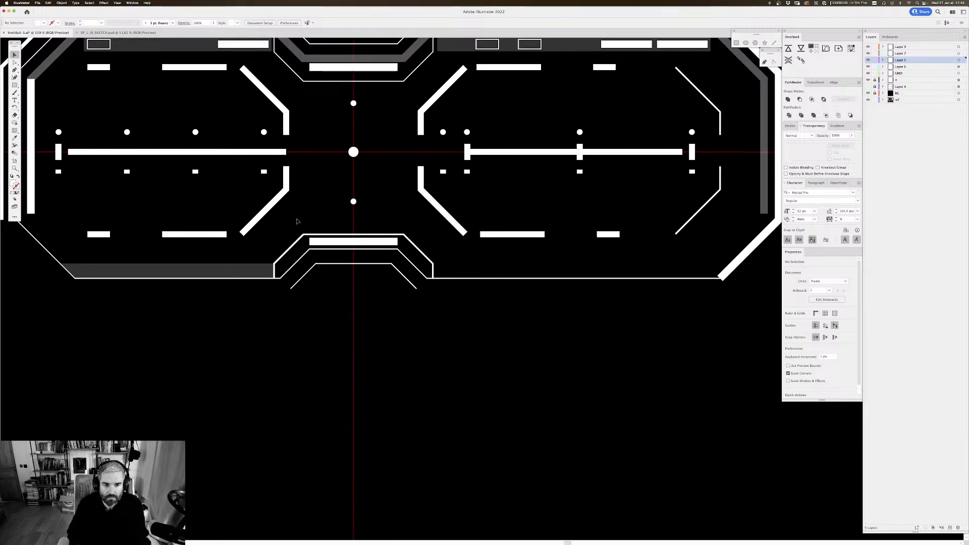
left_click_drag(247, 270, 581, 271)
Step: Reflect the right frame's strip across the vertical axis and set its inner end against the centre bracket's edge
right_click(575, 271)
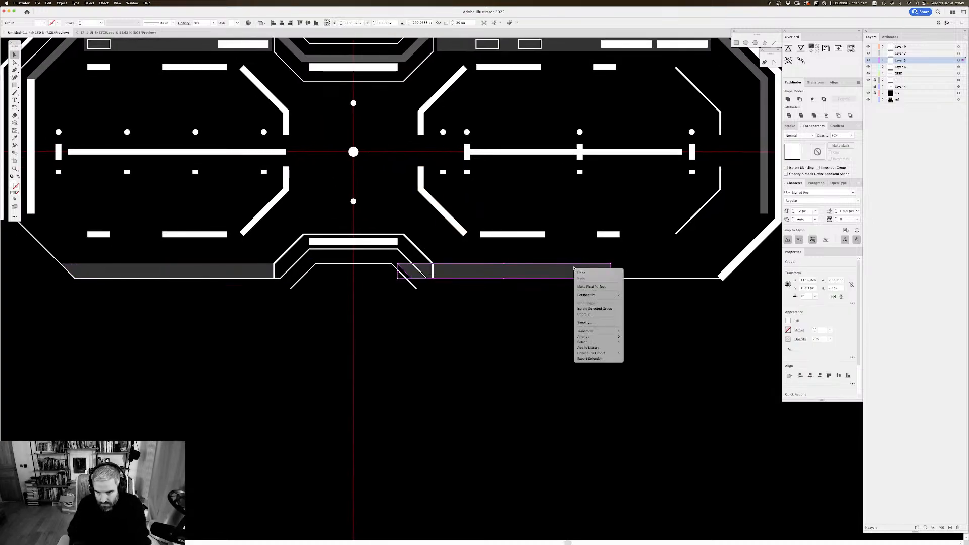
mouse_move(606, 332)
left_click(631, 350)
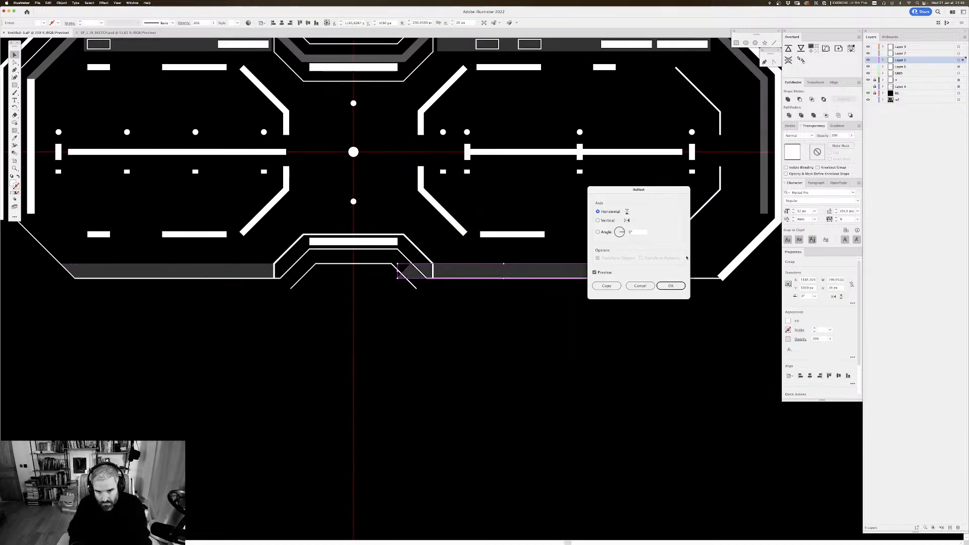
left_click(624, 222)
key("Return")
left_click_drag(528, 294, 337, 309)
left_click_drag(259, 287, 291, 289)
Step: Extend the right frame's lower grey strip outward to the frame's lower outer corner
key("a")
left_click(445, 296)
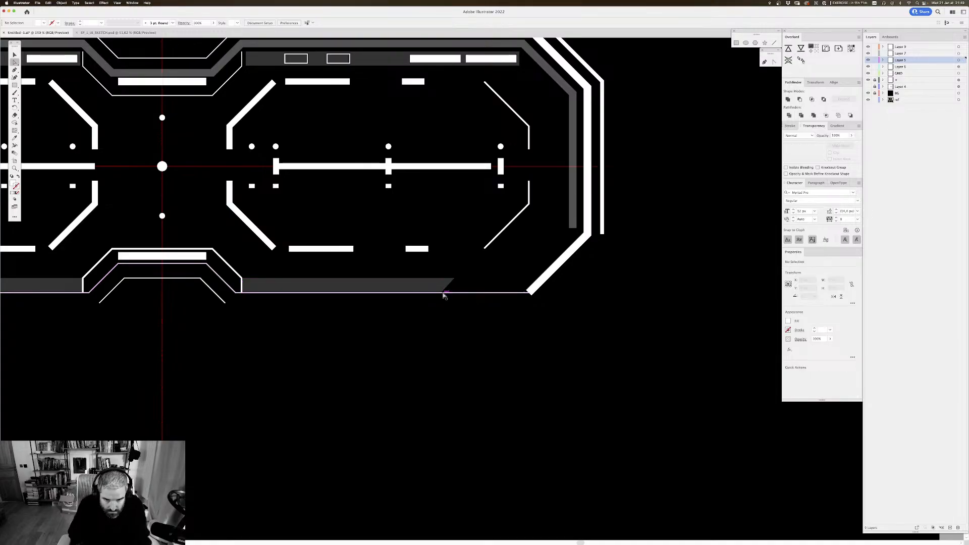
left_click(441, 294)
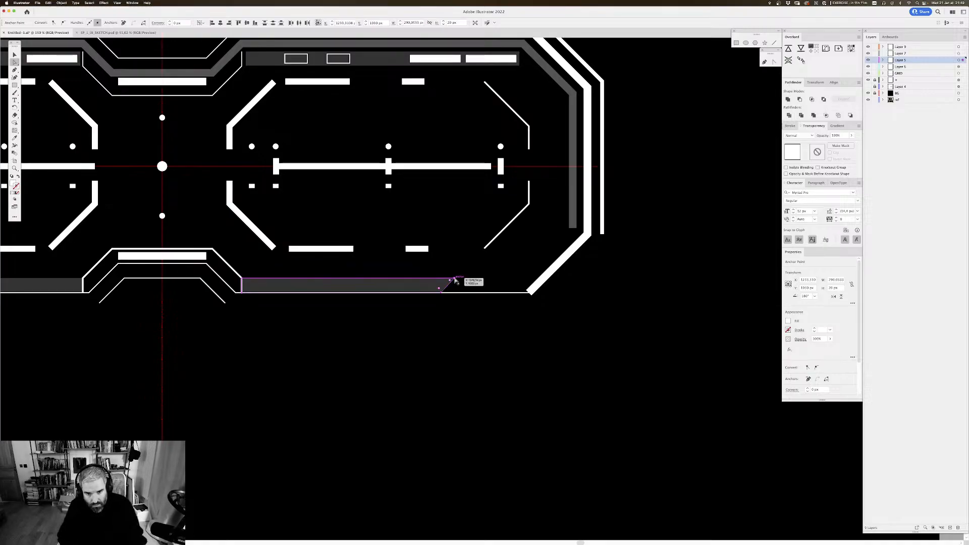
left_click_drag(454, 278, 540, 289)
Step: Align the grey strip's upper outer corner point exactly with the right frame's diagonal edge, checking in outline view
key("ctrl+y")
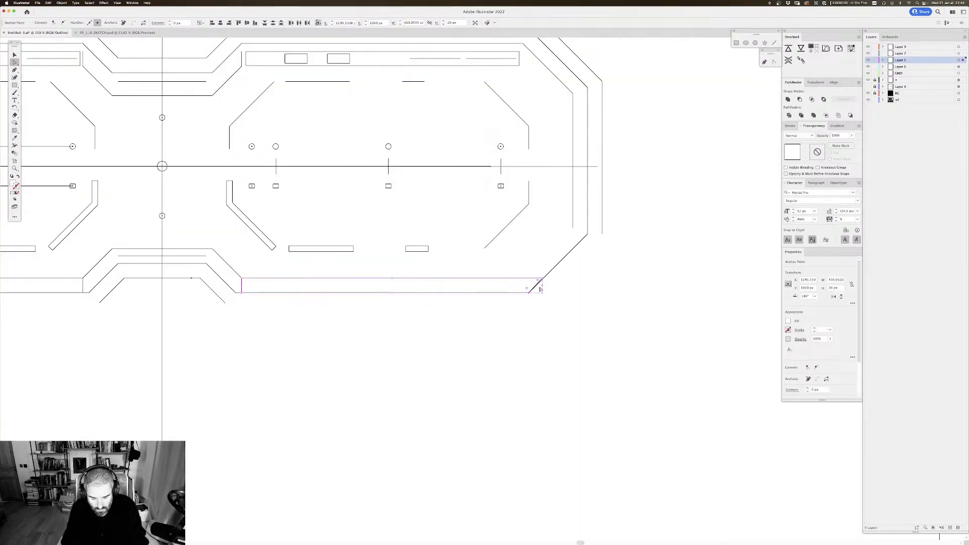
key("ctrl+equal")
key("ctrl+equal")
left_click(579, 273)
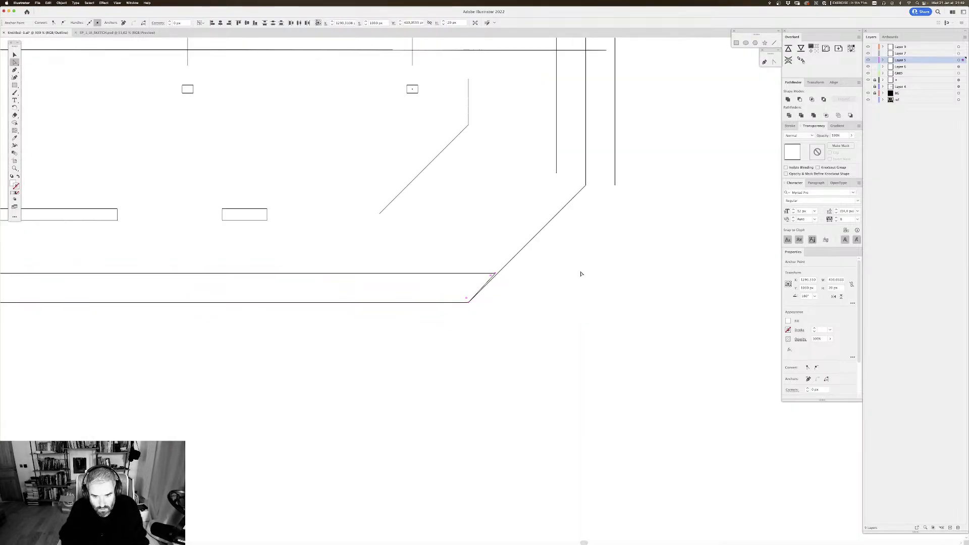
left_click(496, 275)
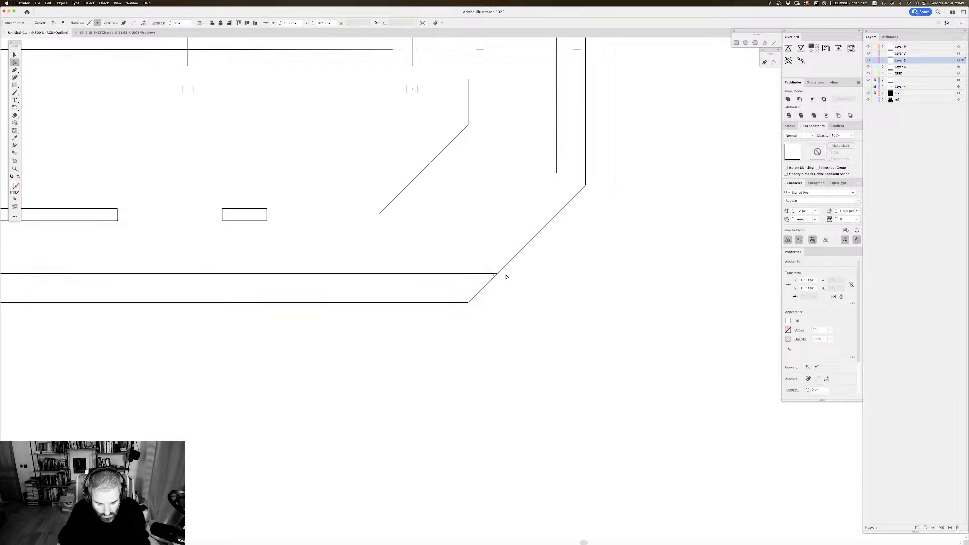
key("ctrl+y")
key("ctrl+minus")
key("ctrl+minus")
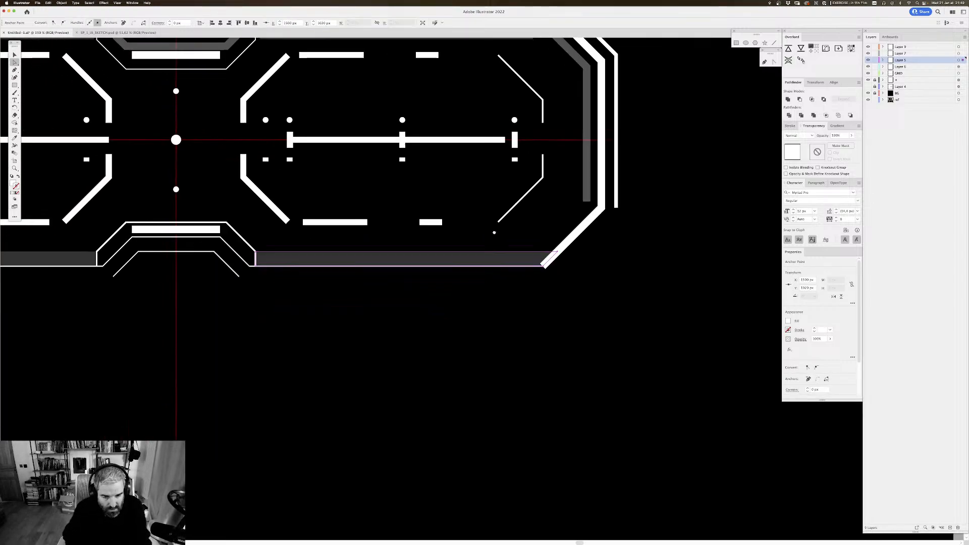
Step: Review the whole interface panel and compare it with the reference sketches beside the artboard
left_click_drag(494, 233, 506, 226)
key("v")
left_click_drag(456, 257, 484, 275)
key("super+minus")
key("super+minus")
left_click_drag(394, 248, 416, 263)
left_click(421, 316)
left_click_drag(400, 297, 406, 286)
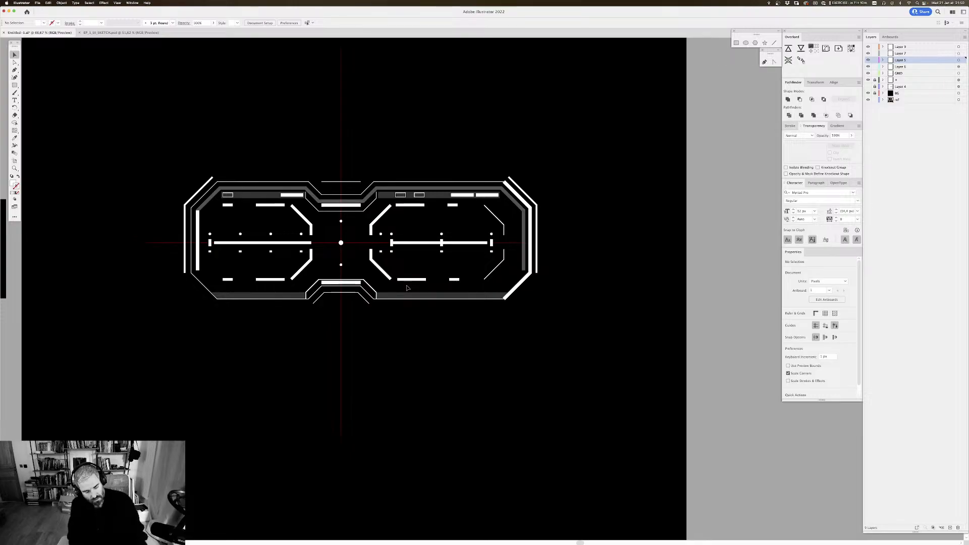
key("super+1")
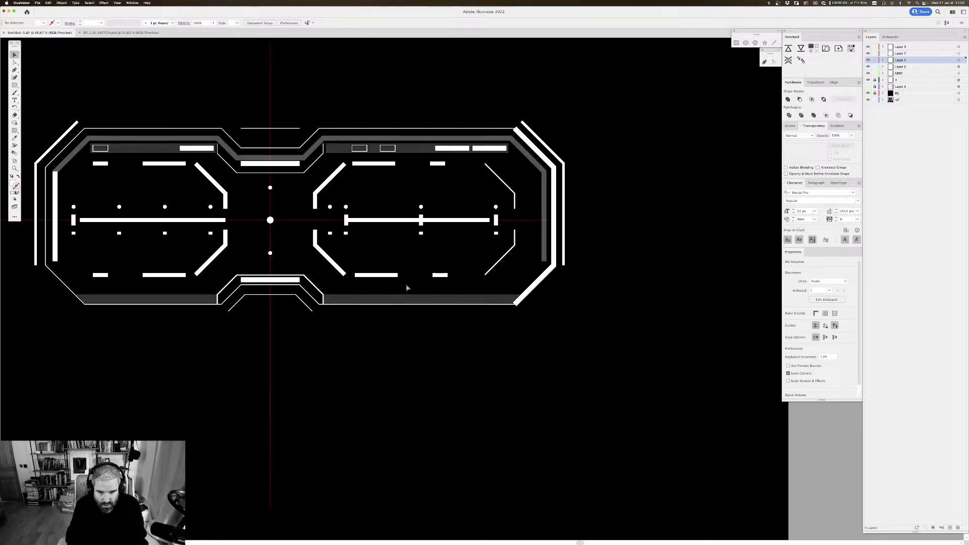
scroll(357, 259, "left", 5)
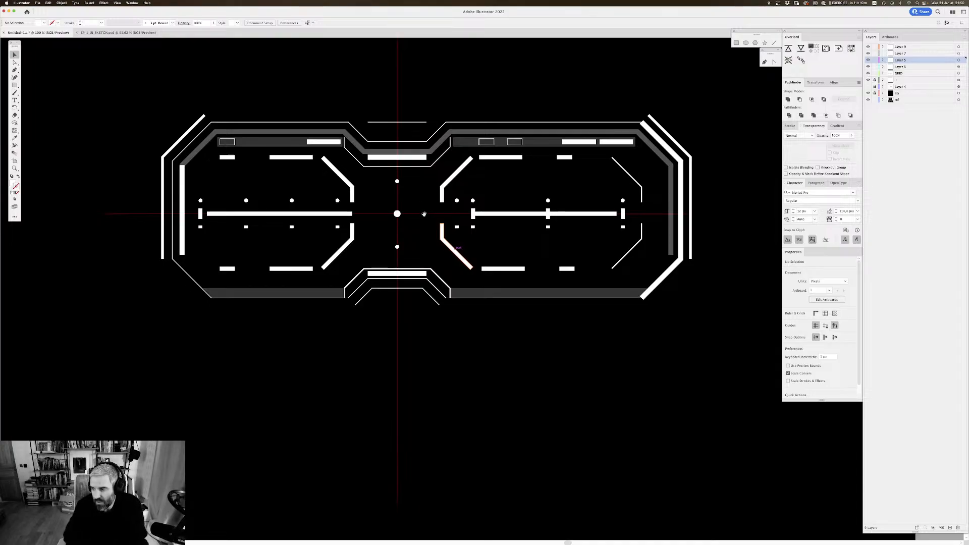
scroll(424, 214, "up", 3)
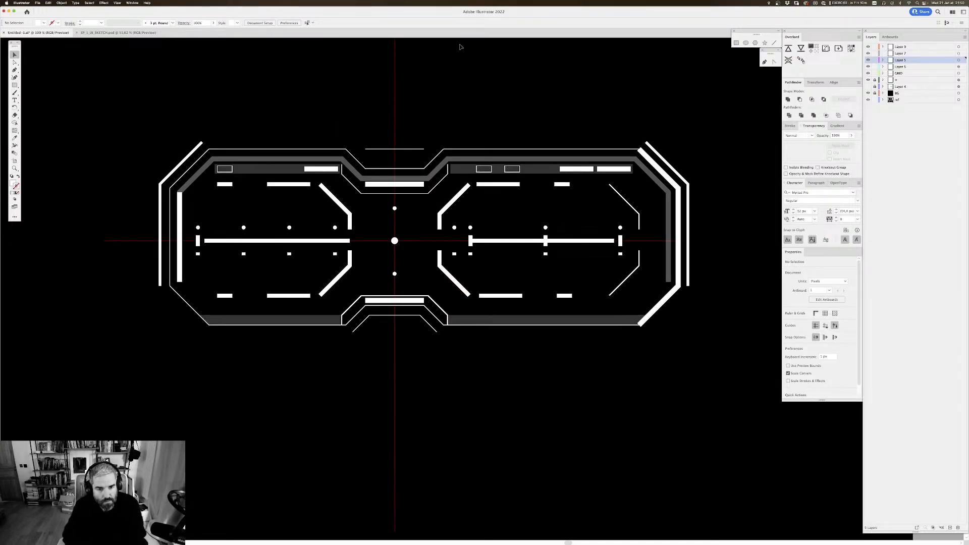
key("super+minus")
key("super+minus")
key("super+minus")
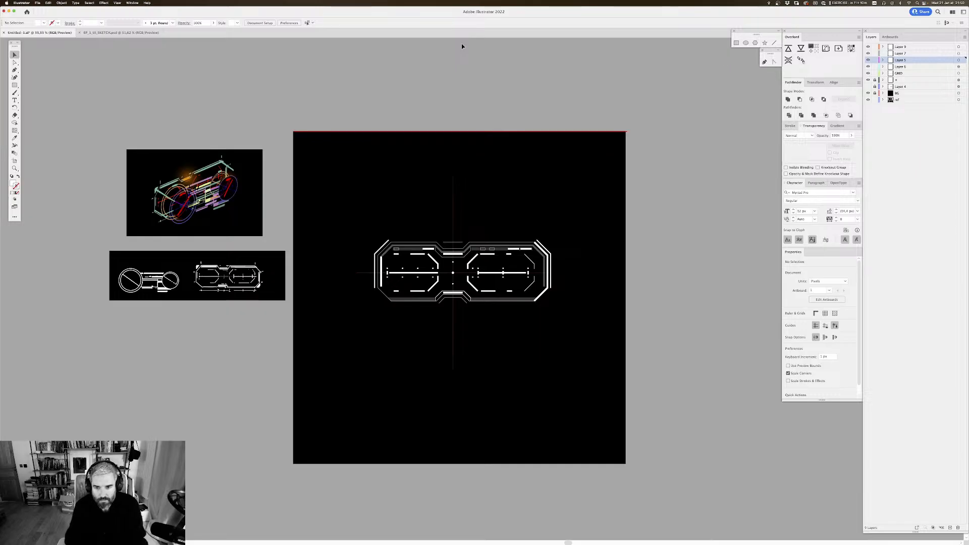
key("super+plus")
key("super+plus")
key("super+plus")
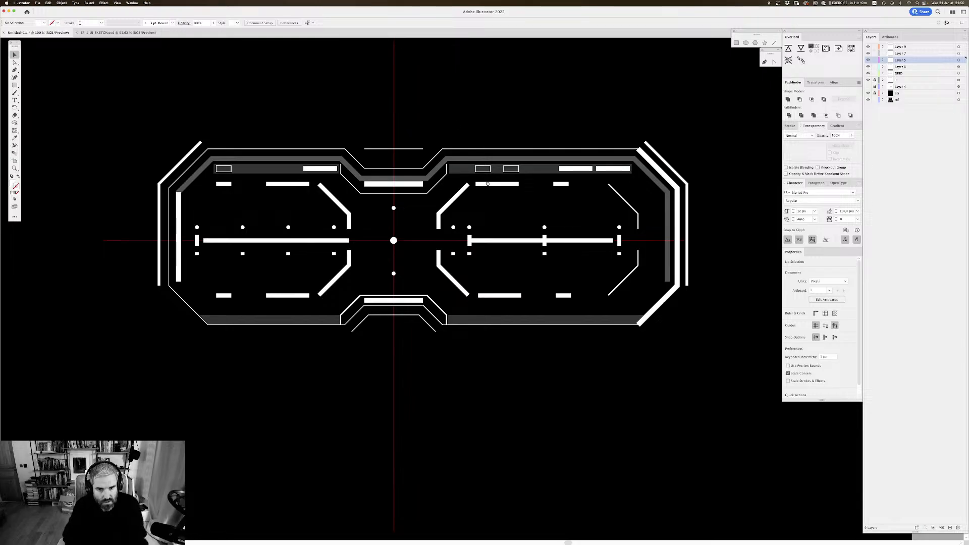
Step: Duplicate the thin horizontal line above the centre notch to just above the left frame's upper outer corner
left_click_drag(487, 184, 500, 161)
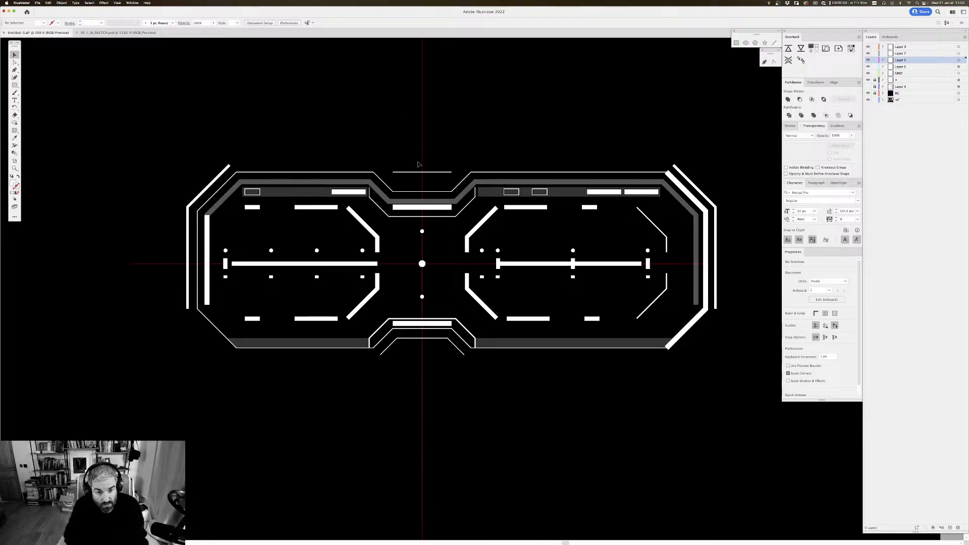
left_click_drag(391, 174, 247, 165)
left_click(355, 160)
left_click_drag(355, 155, 372, 134)
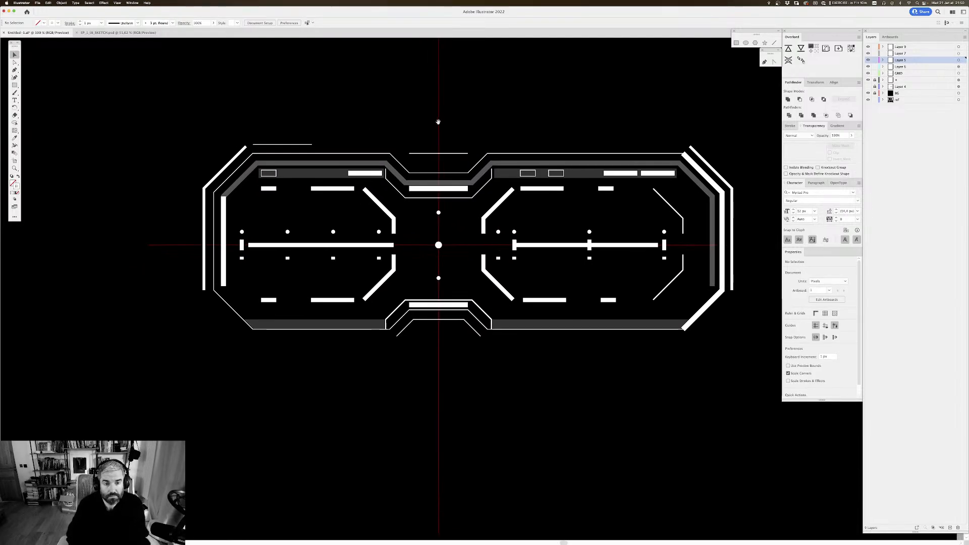
Step: Duplicate that thin line above the right frame's upper outer corner and shorten the copy from its inner end to about 34 px
left_click_drag(438, 121, 430, 150)
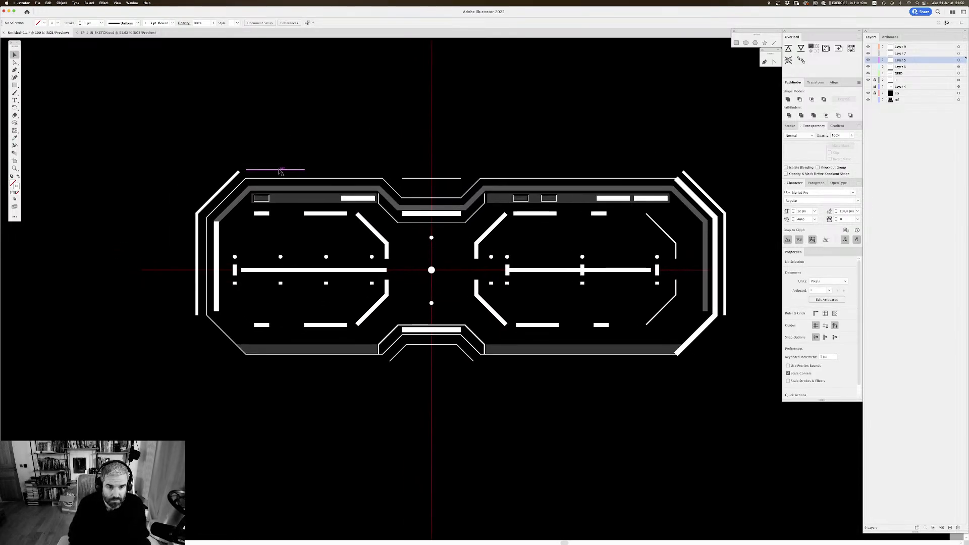
left_click_drag(280, 172, 650, 191)
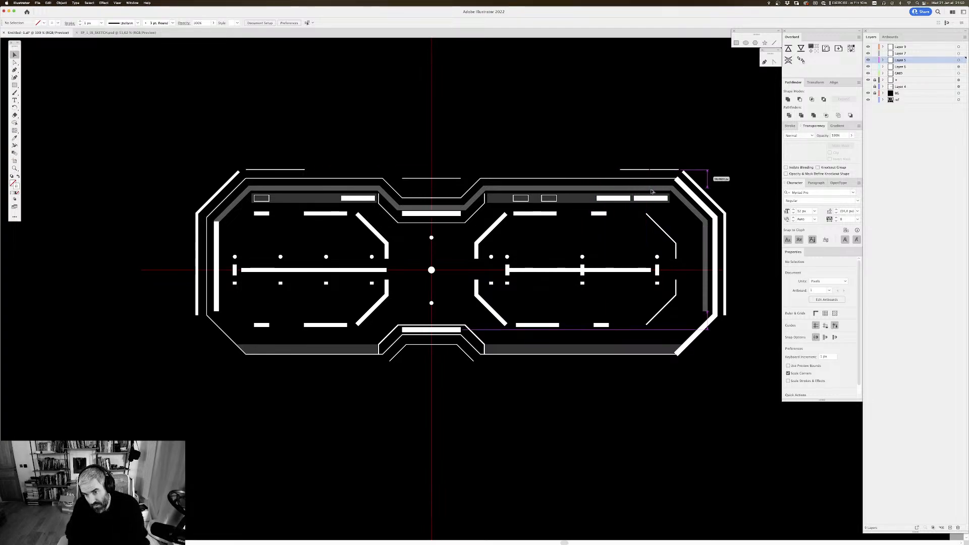
left_click_drag(649, 191, 660, 173)
left_click(720, 157)
key("a")
left_click(707, 141)
key("v")
Step: Duplicate the short dash above the right frame's upper inner corner and set the copy's stroke weight to 4 px
left_click_drag(696, 140, 477, 185)
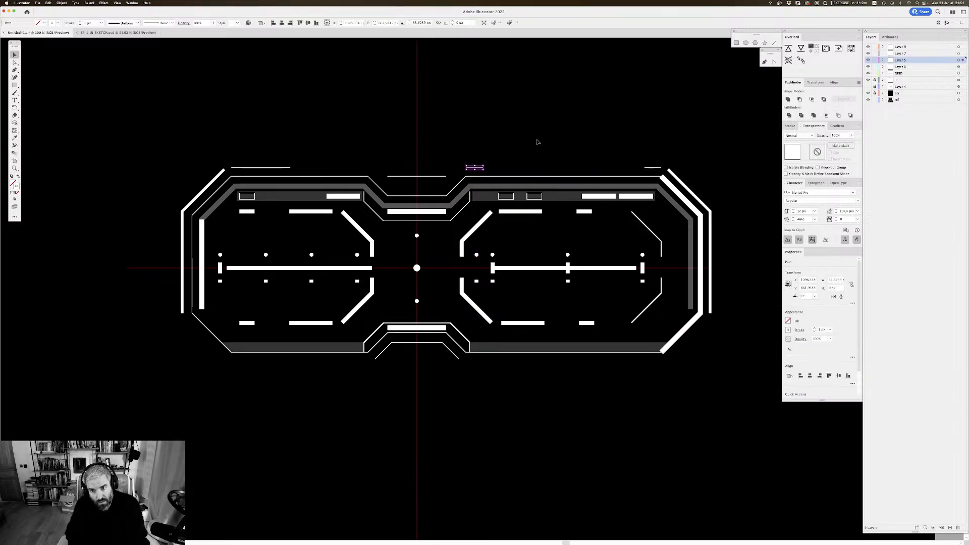
left_click(537, 141)
left_click_drag(528, 132, 531, 127)
left_click(478, 163)
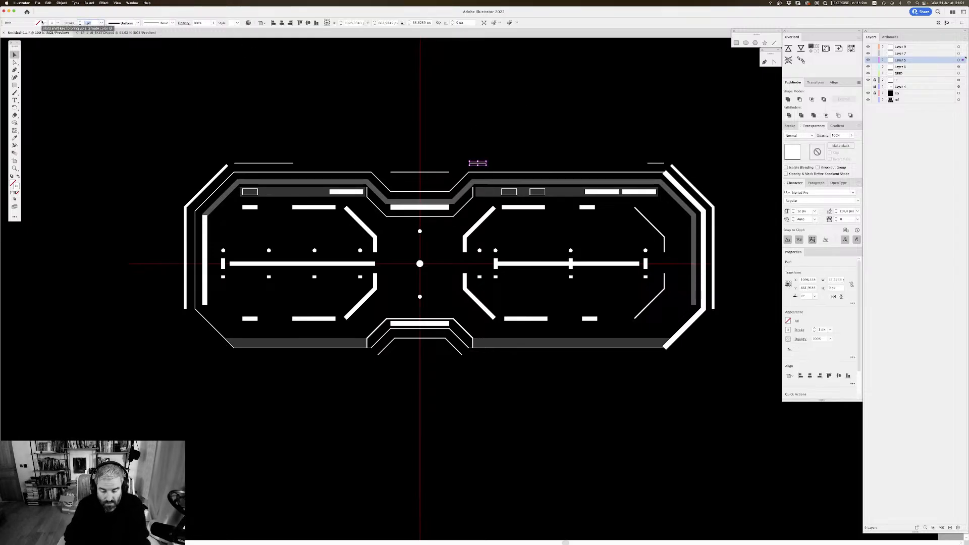
type("4")
key("Return")
left_click(522, 91)
left_click_drag(553, 90, 556, 96)
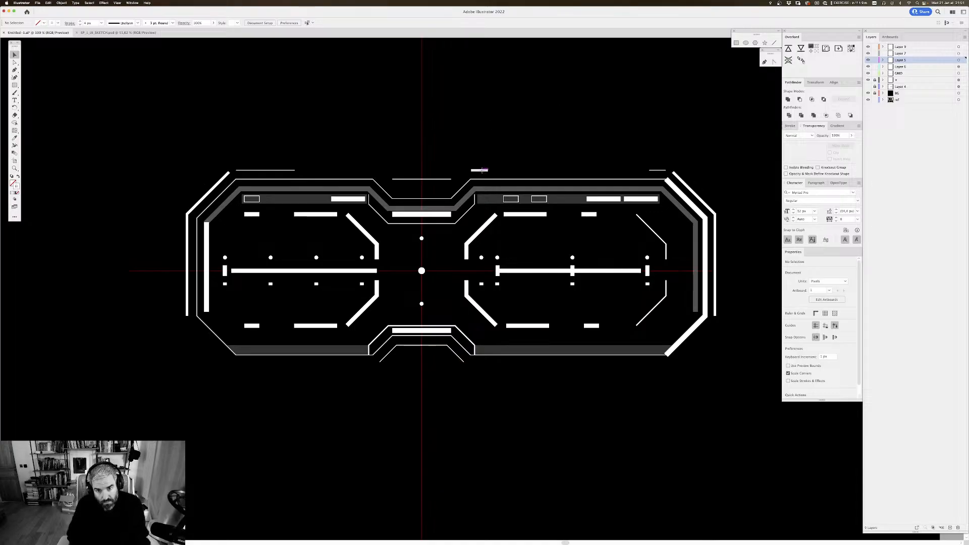
Step: Duplicate the thick dash horizontally to the matching position above the left frame's upper inner corner
left_click_drag(480, 170, 366, 179)
left_click(479, 135)
left_click_drag(479, 119, 481, 123)
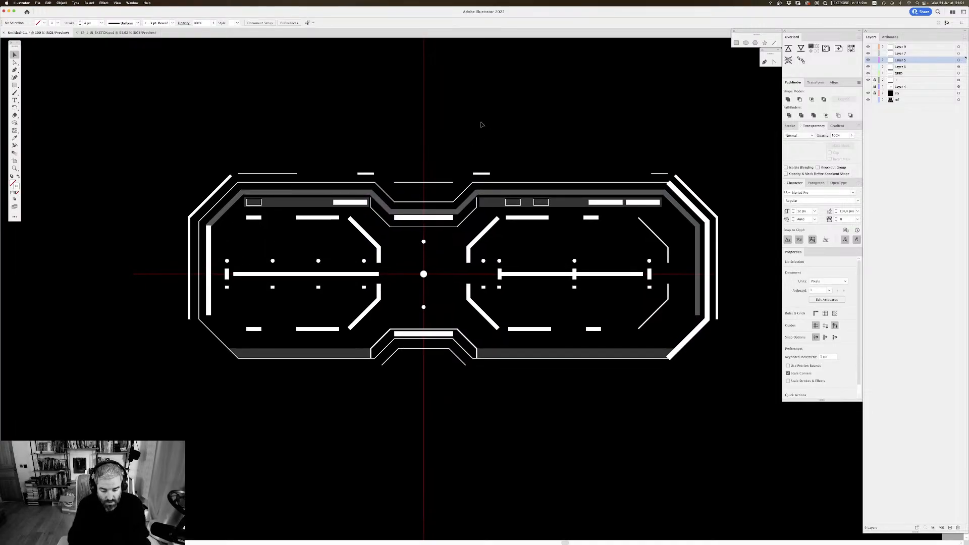
Step: Duplicate both thick dashes straight down to just below the frames' lower line, on either side of the centre bracket
scroll(481, 125, "down", 6)
scroll(481, 125, "up", 4)
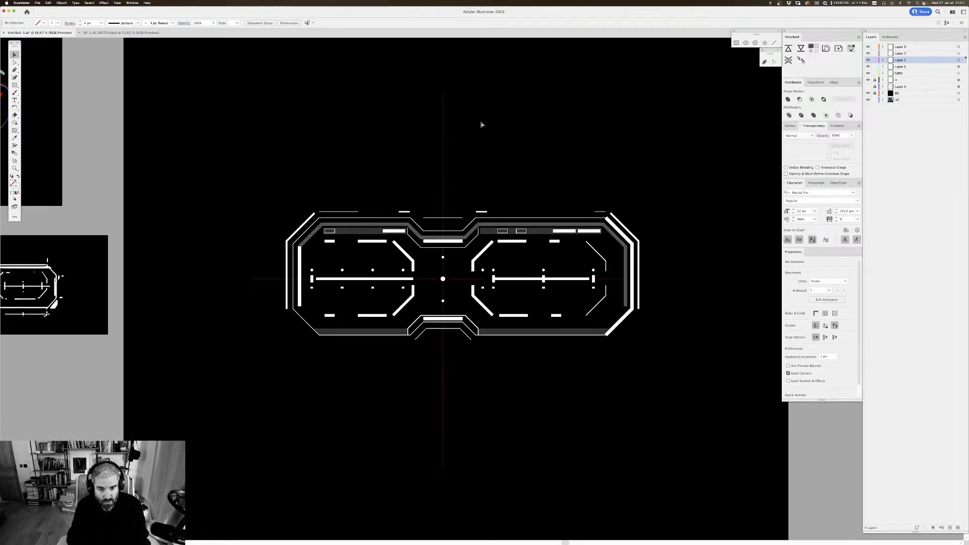
scroll(481, 125, "up", 1)
scroll(509, 121, "down", 1)
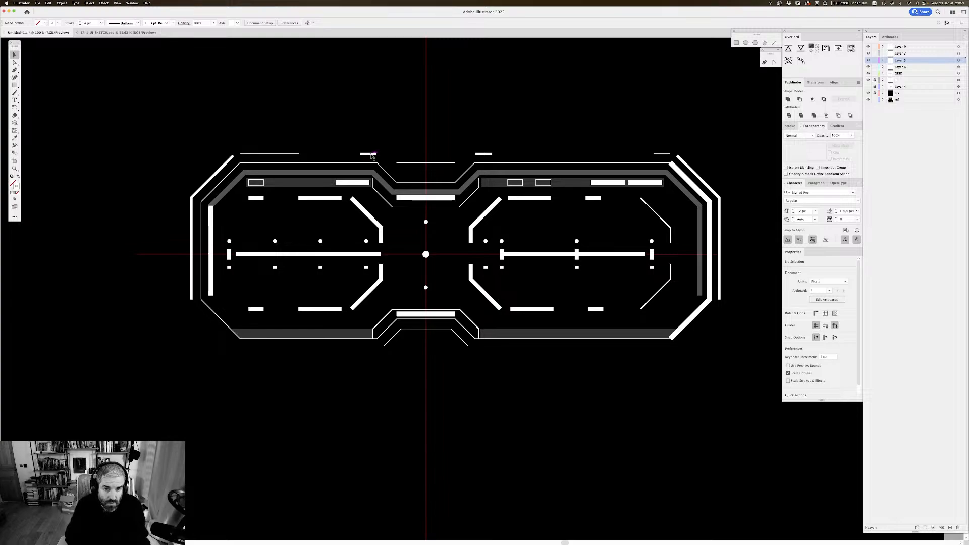
left_click(371, 154)
left_click(488, 155, "shift")
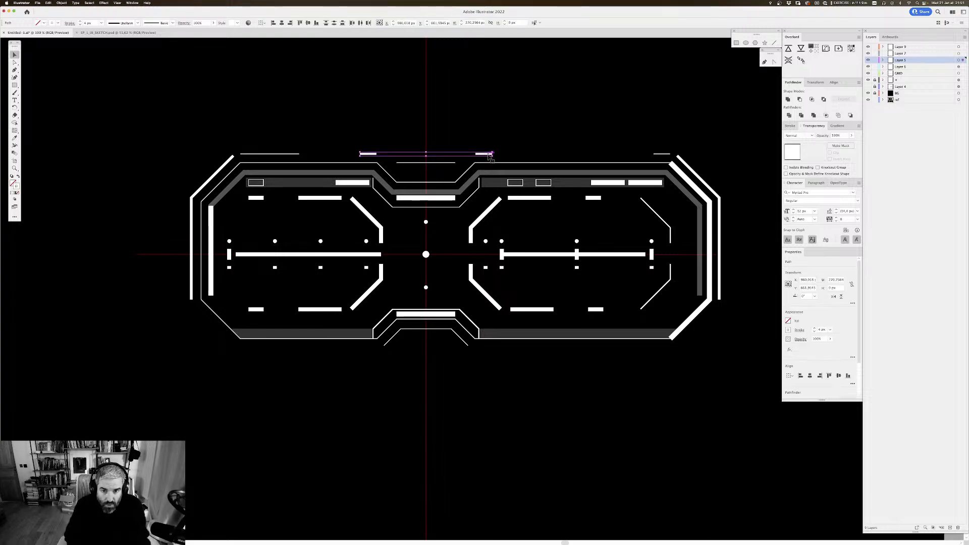
left_click_drag(487, 156, 500, 349)
left_click(508, 360)
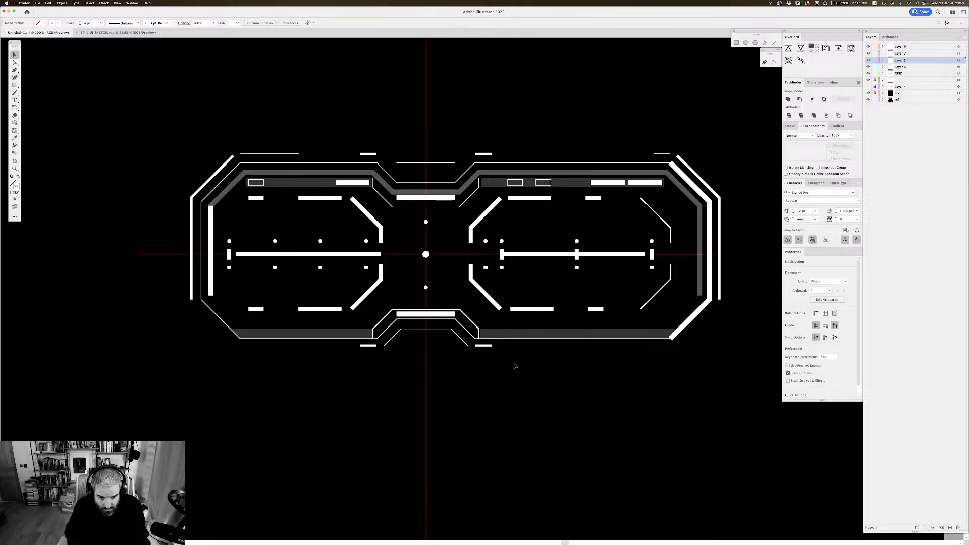
Step: Move the thin centre line down into the upper notch, just above the notch's flat base
key("super+minus")
key("super+minus")
key("super+minus")
key("super+minus")
key("super+minus")
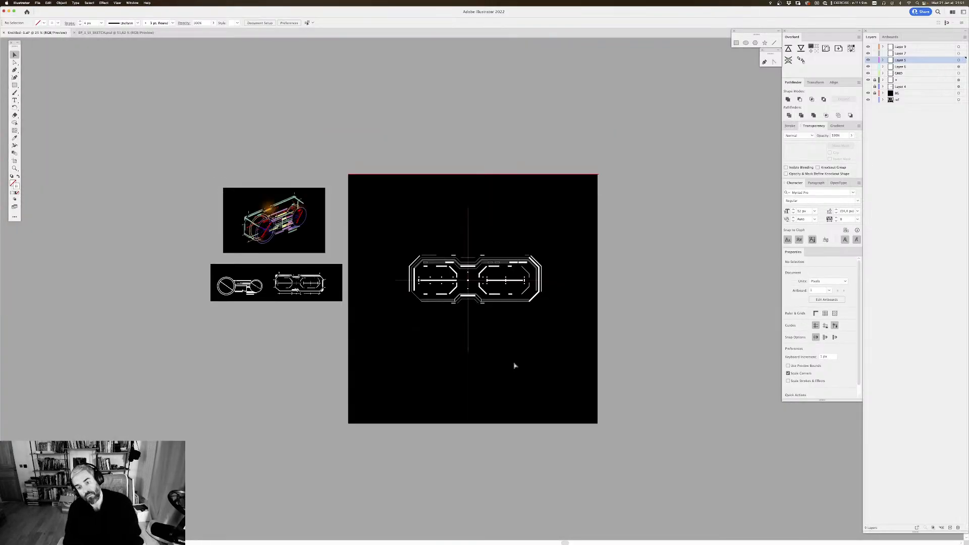
key("super+plus")
key("super+plus")
key("super+plus")
key("super+plus")
key("super+plus")
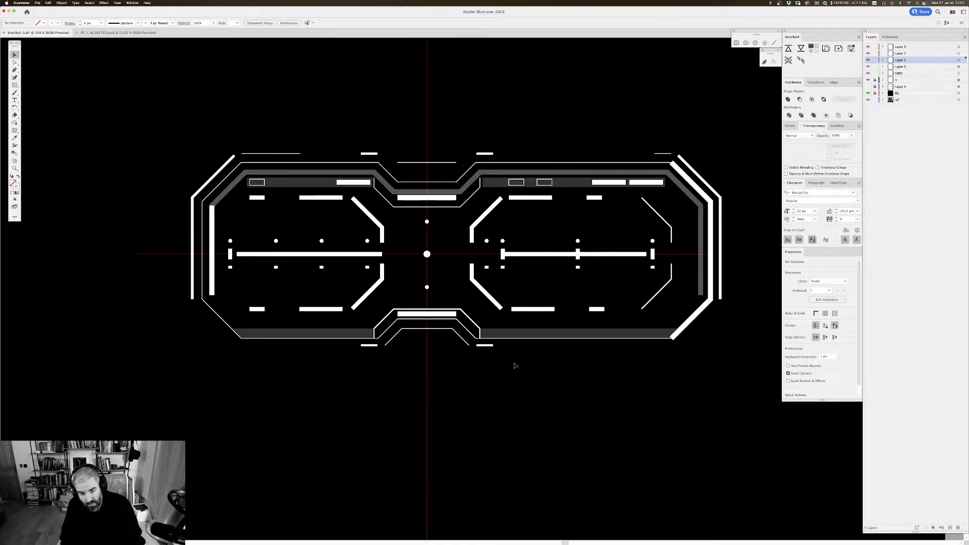
left_click_drag(498, 108, 417, 114)
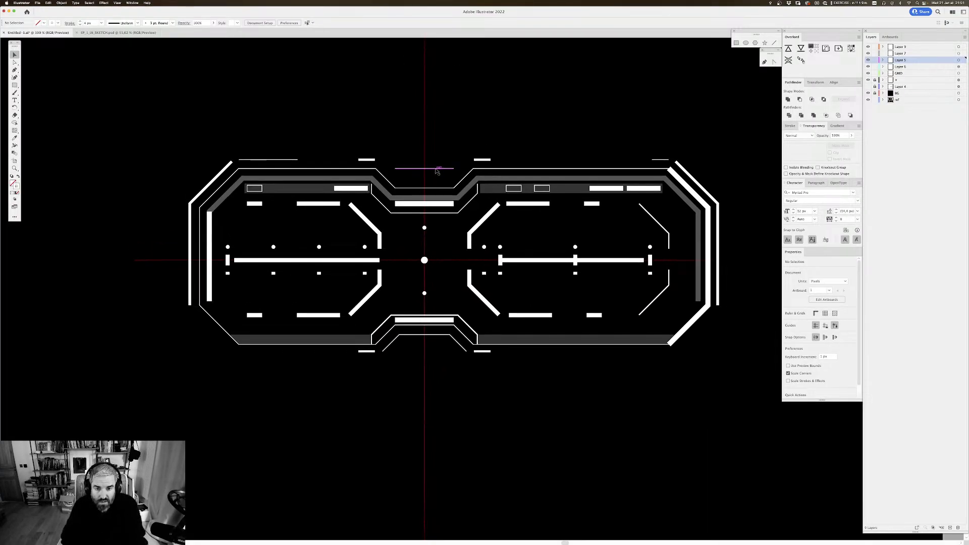
left_click_drag(437, 172, 439, 184)
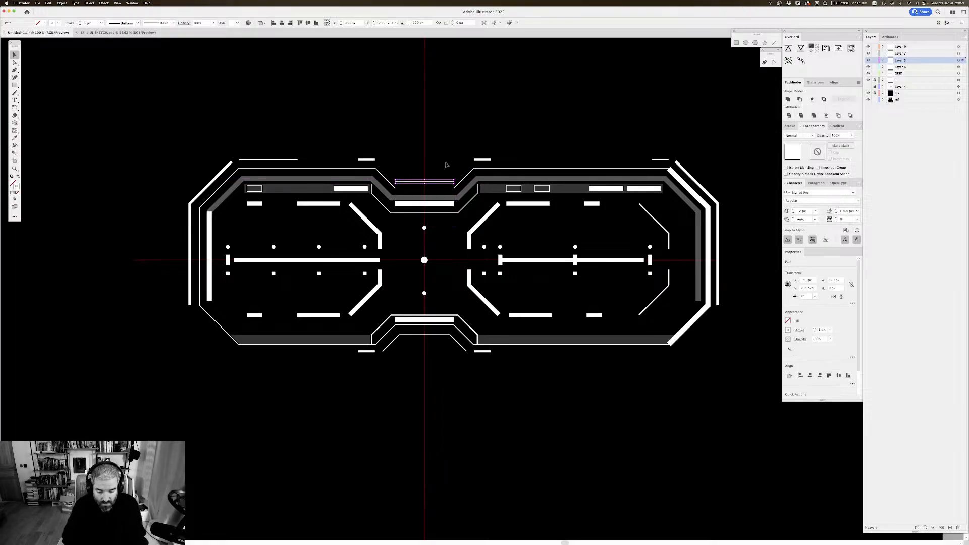
Step: Shorten the thin line in the notch symmetrically about the centre axis to about 88 px
key("super+plus")
key("super+plus")
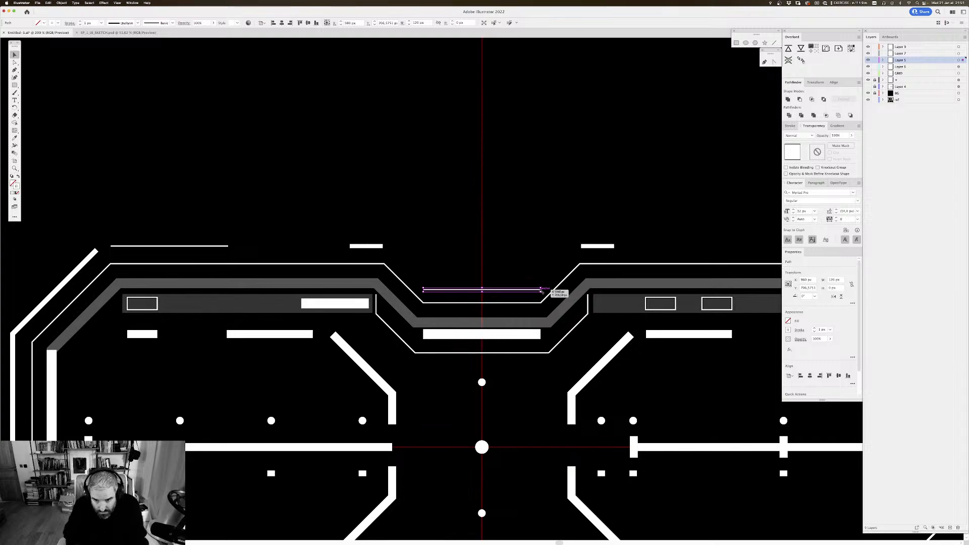
key("super+plus")
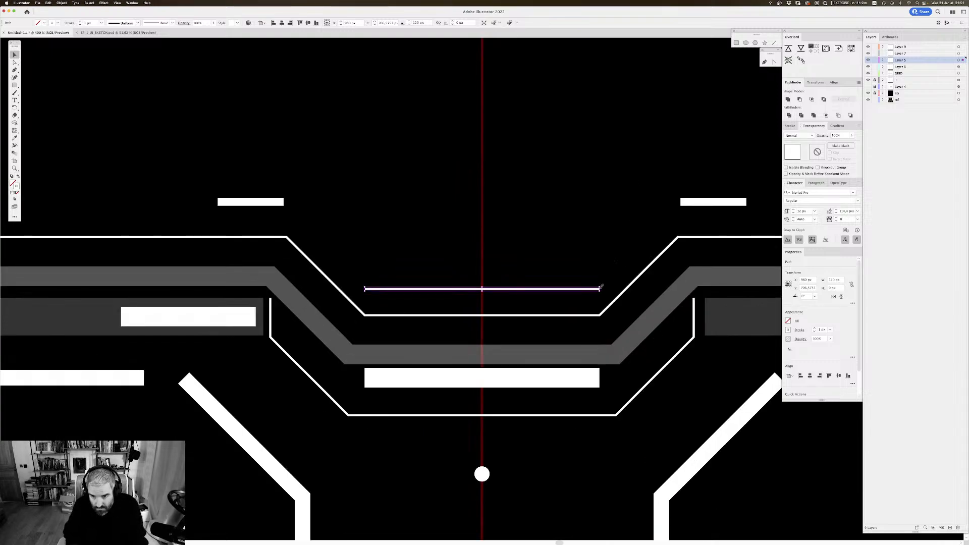
left_click_drag(600, 289, 570, 289)
left_click(597, 220)
left_click_drag(577, 209, 570, 200)
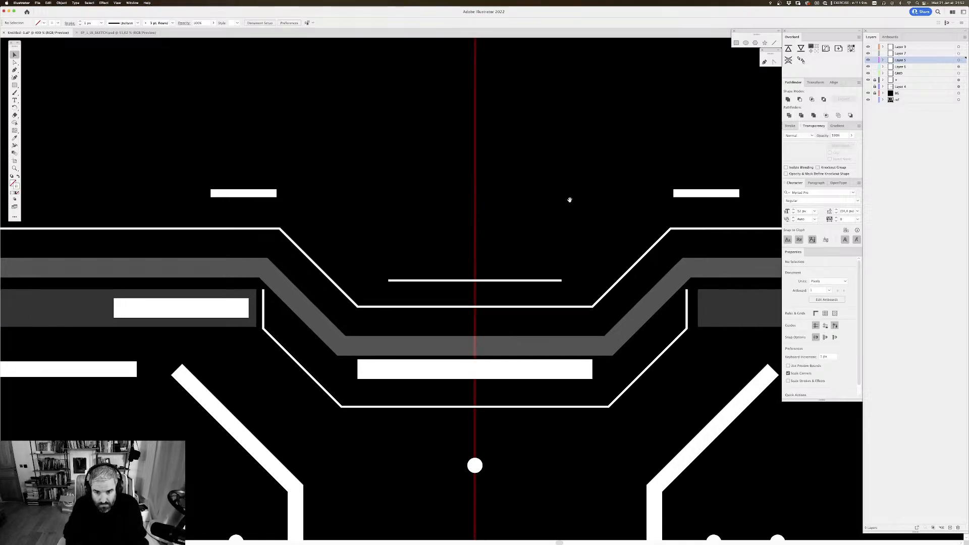
Step: Duplicate the notch line upward to the frame's top line and blend the two lines with 4 specified steps
left_click_drag(500, 281, 495, 227)
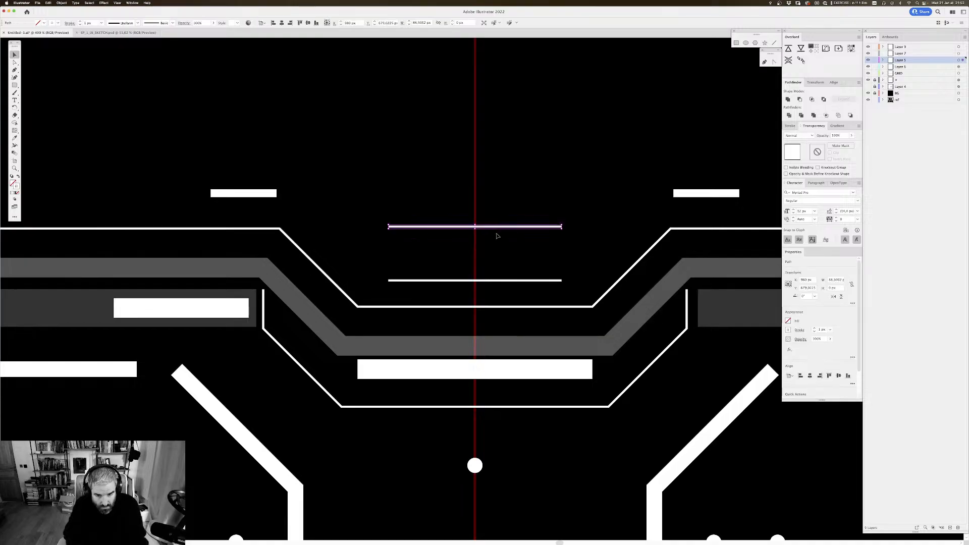
key("shift+m")
left_click(500, 281)
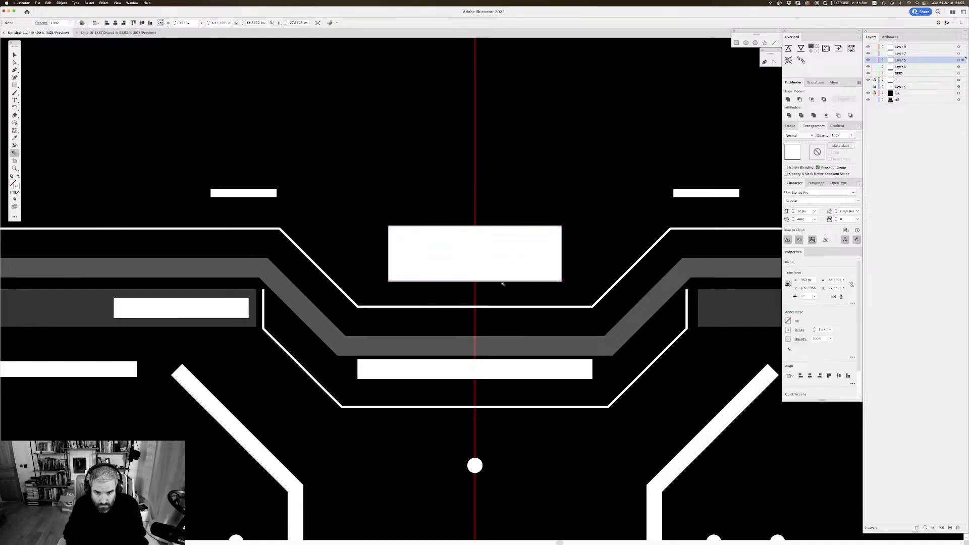
key("Return")
left_click(633, 193)
left_click(628, 202)
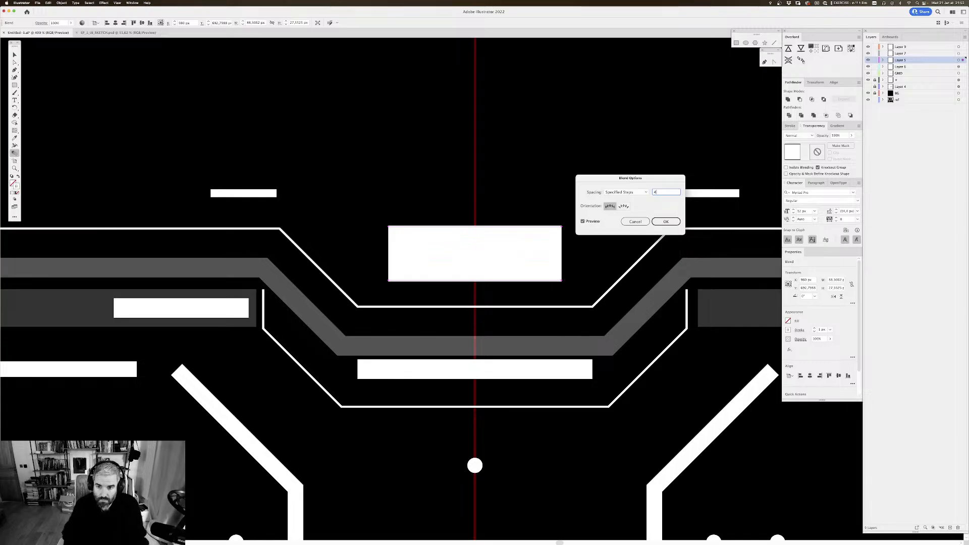
left_click(582, 222)
left_click(665, 222)
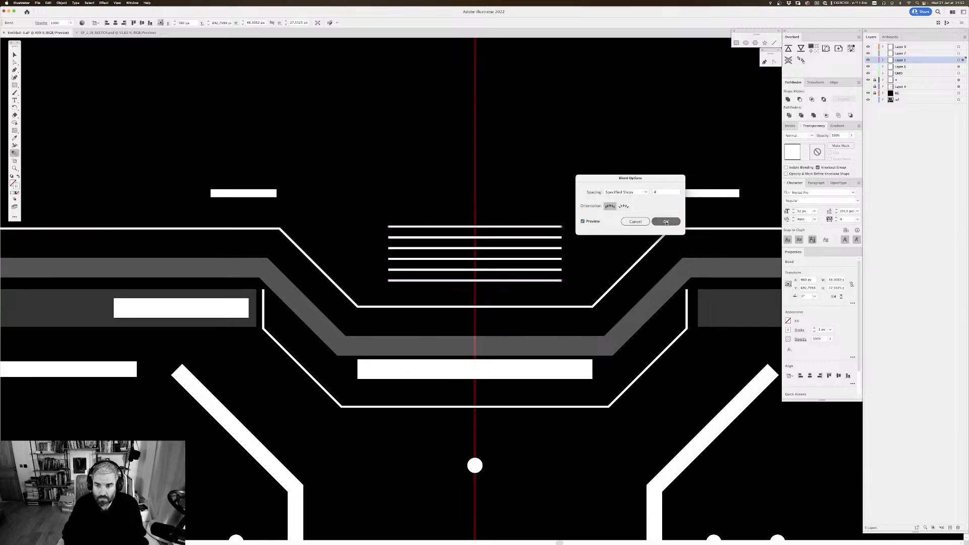
Step: Review the whole vehicle UI drawing, first overall beside the sketches and then close up around the frames and the upper notch
key("super+minus")
key("super+minus")
key("super+minus")
key("super+minus")
key("super+minus")
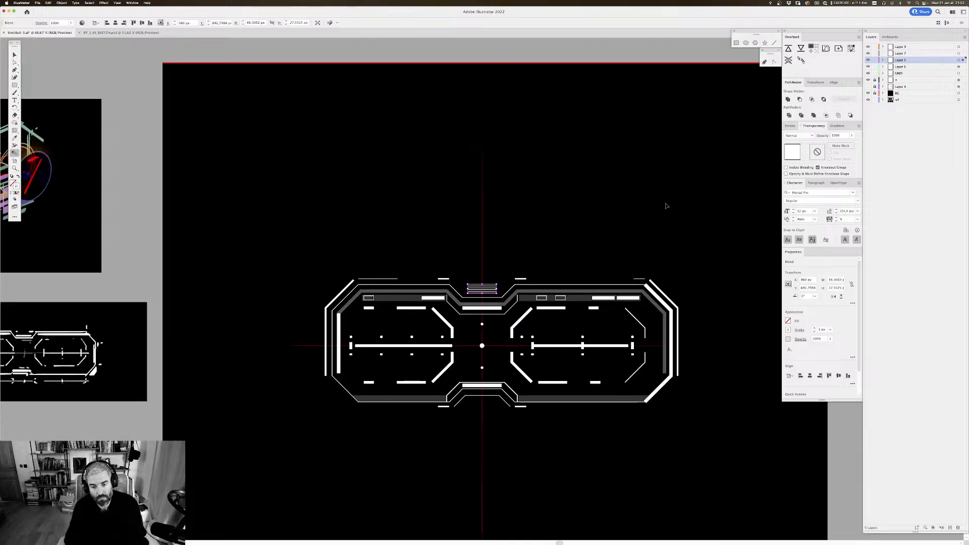
left_click(501, 207)
left_click_drag(521, 197, 514, 137)
key("super+minus")
key("super+minus")
key("super+minus")
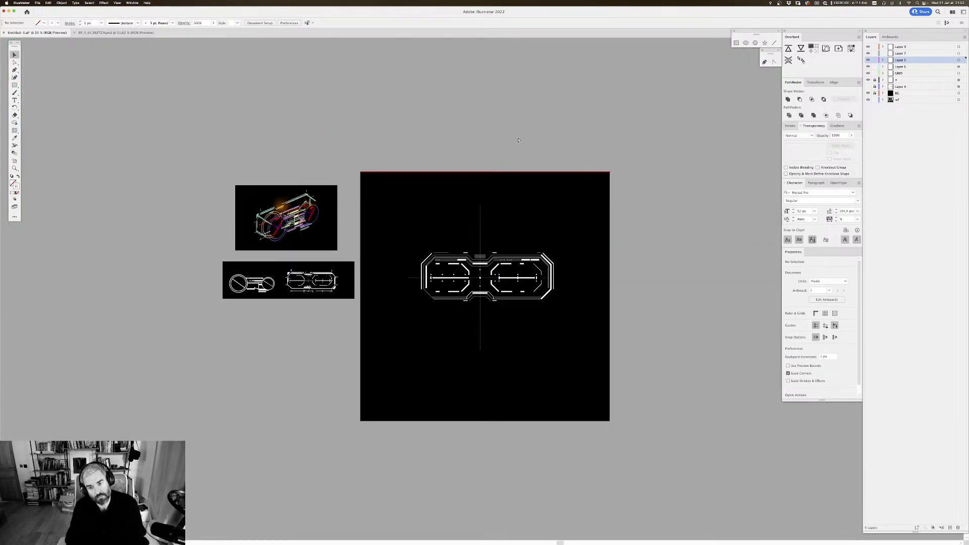
key("super+plus")
key("super+plus")
key("super+plus")
key("super+plus")
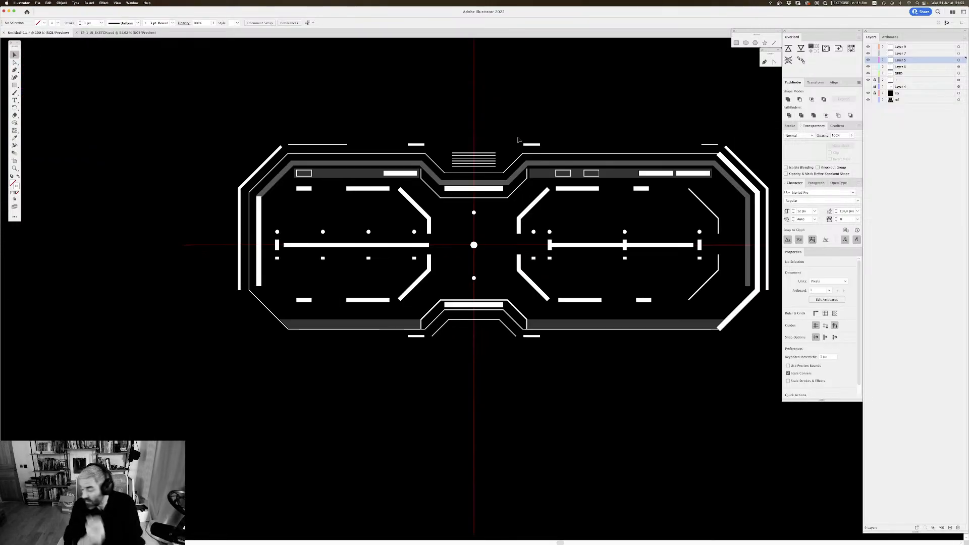
left_click_drag(548, 231, 536, 263)
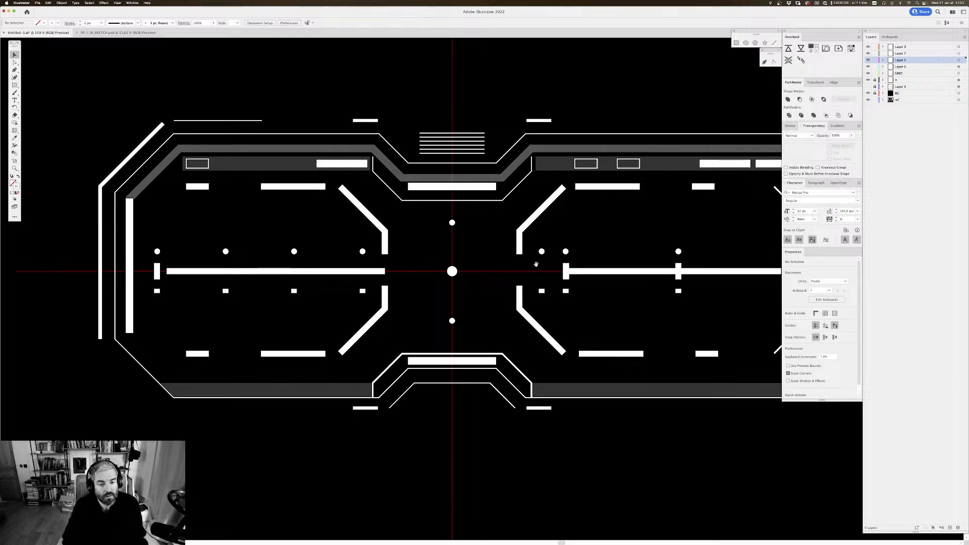
left_click_drag(536, 266, 534, 272)
mouse_move(546, 179)
left_mouse_down()
mouse_move(540, 204)
mouse_move(533, 191)
left_mouse_up()
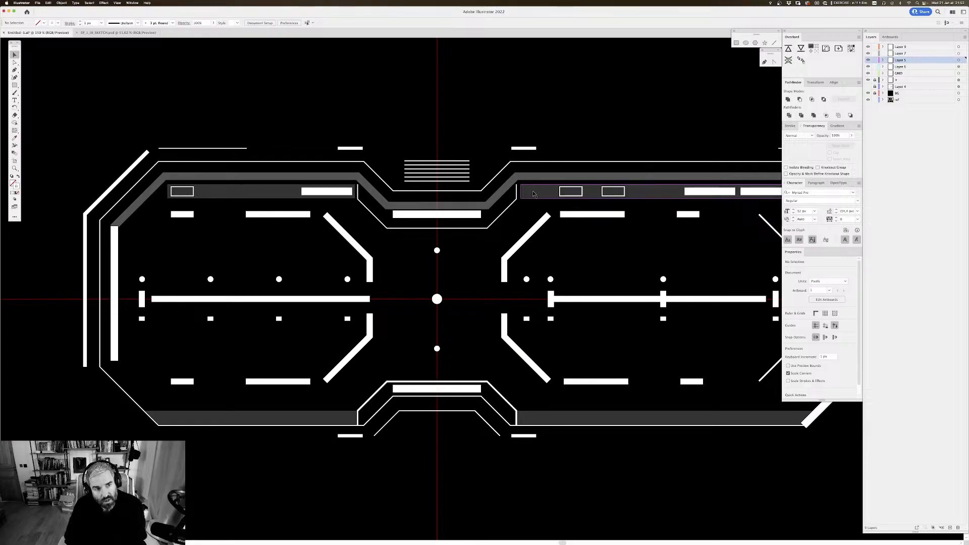
scroll(524, 134, "right", 2)
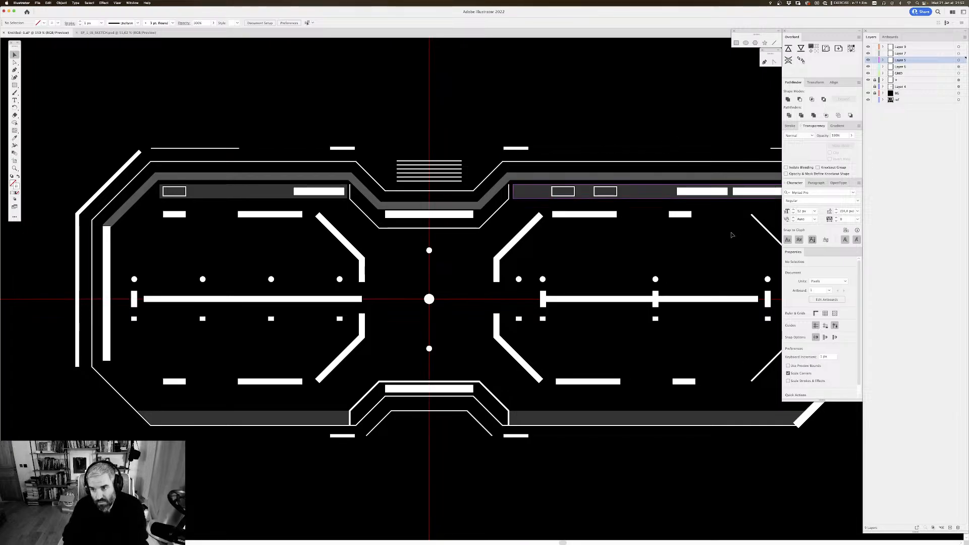
scroll(514, 81, "right", 1)
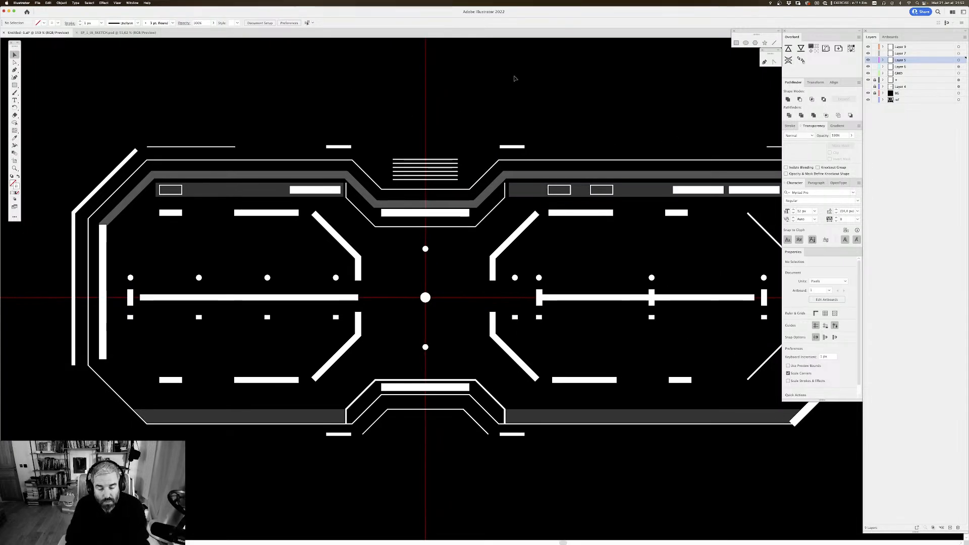
Step: Extend the top line of the notch blend symmetrically at both ends to about 149 px, tapering the lines downward
scroll(477, 116, "up", 1)
key("a")
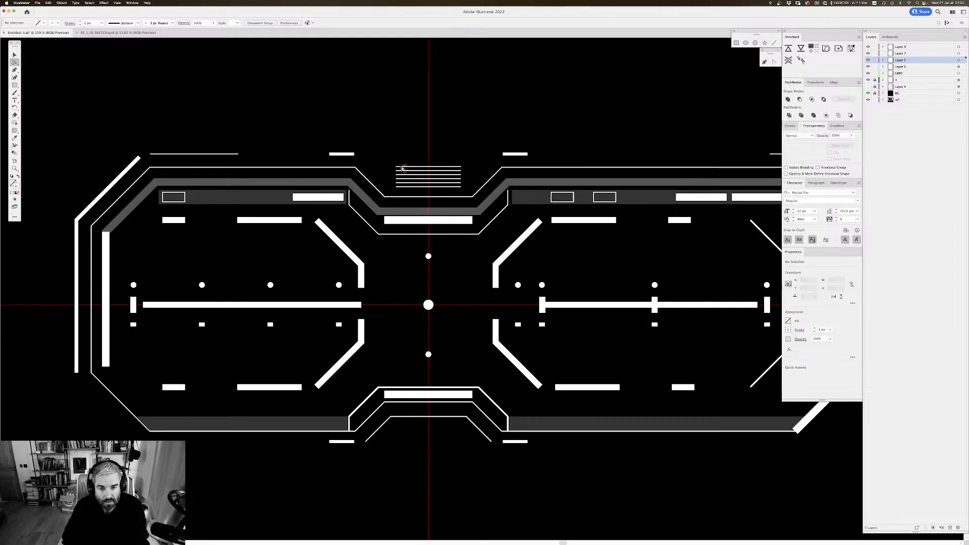
left_click(397, 167)
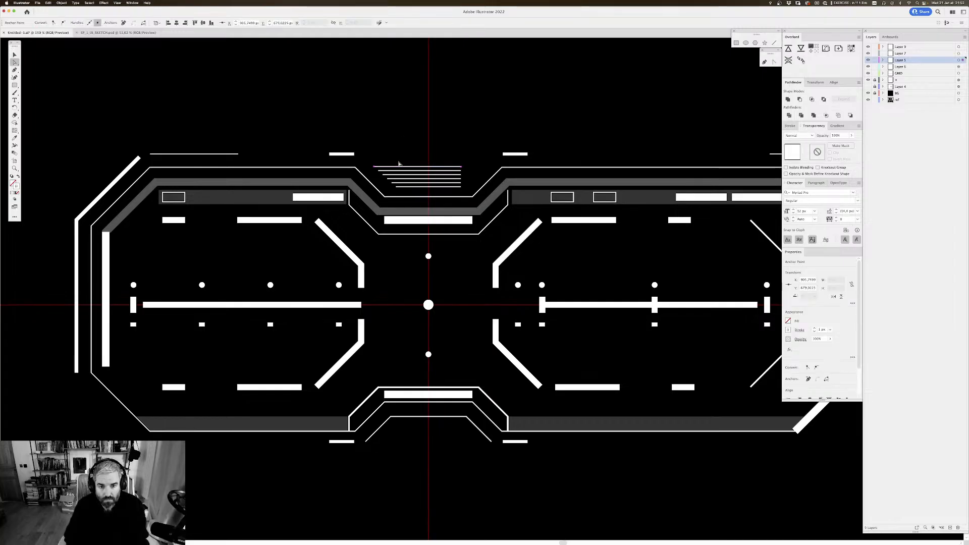
left_click(461, 167)
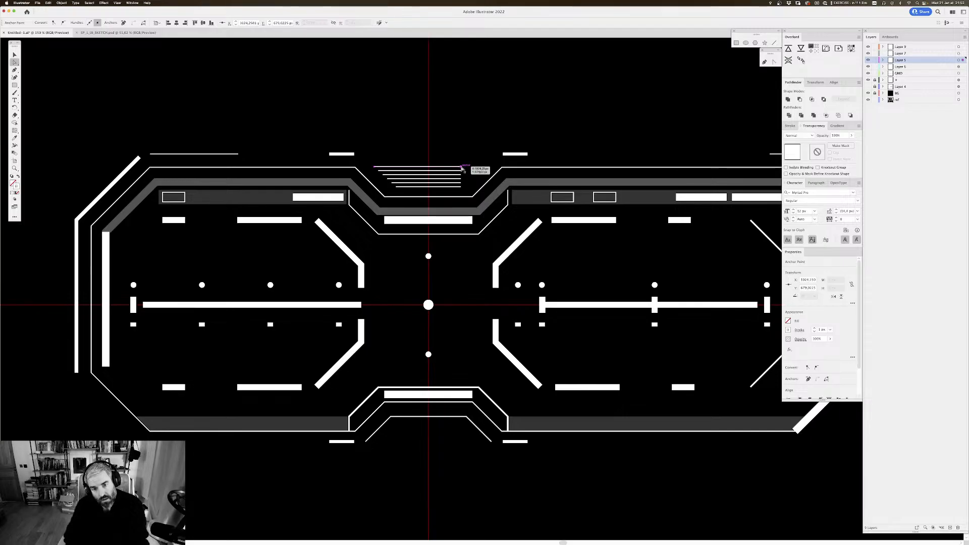
left_click(519, 136)
scroll(558, 123, "up", 1)
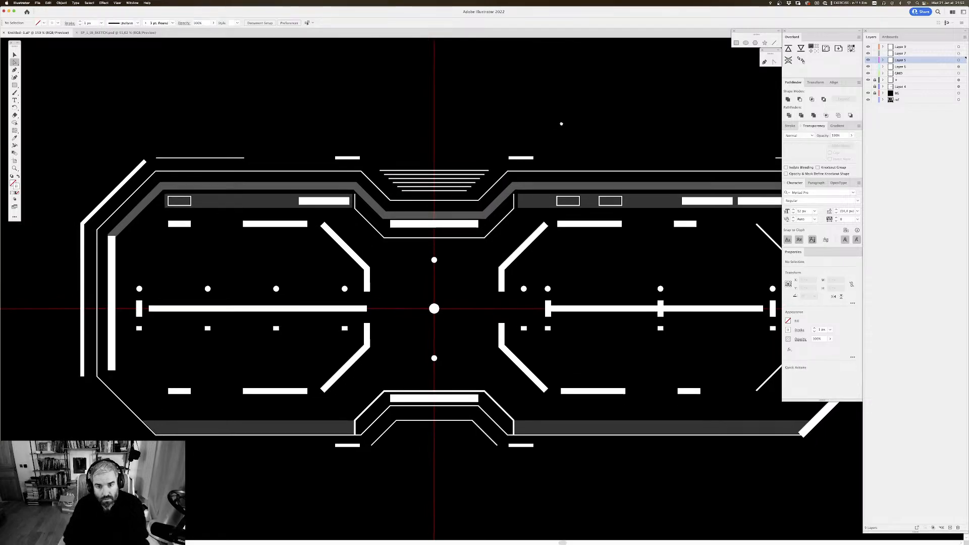
Step: Examine the complete front-view drawing with its tapered notch lines, both against the whole artboard and close up
key("super+minus")
key("super+minus")
key("super+minus")
key("super+minus")
key("super+minus")
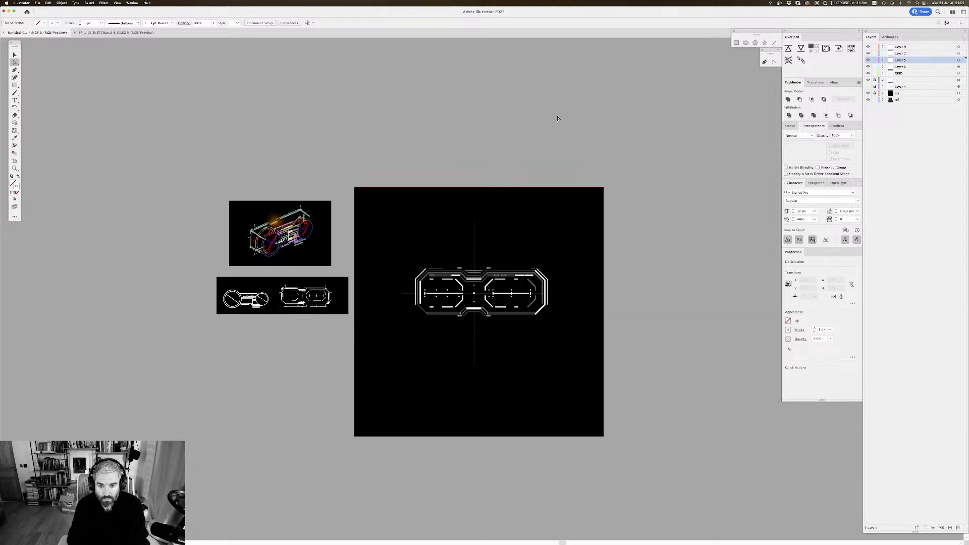
key("super+equal")
key("super+equal")
key("super+equal")
key("super+1")
scroll(461, 121, "down", 2)
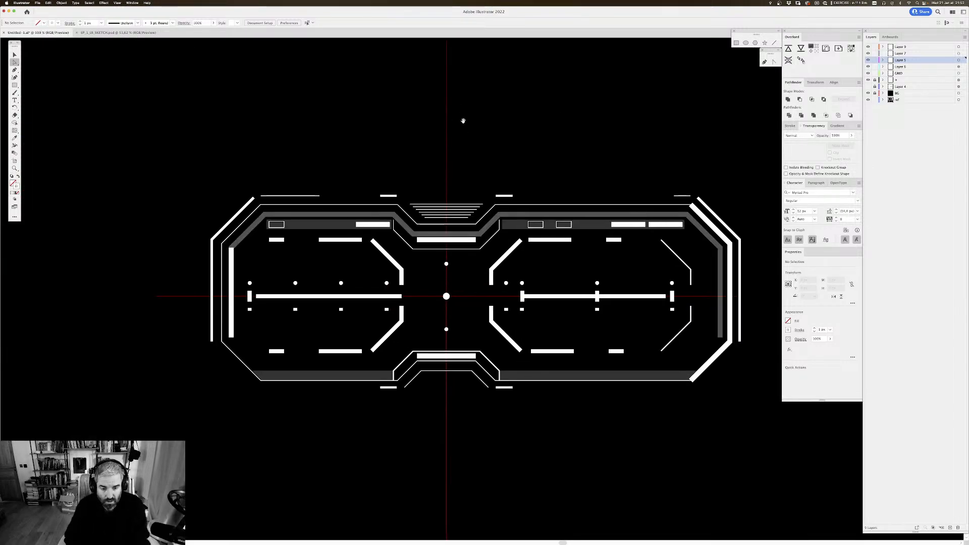
key("v")
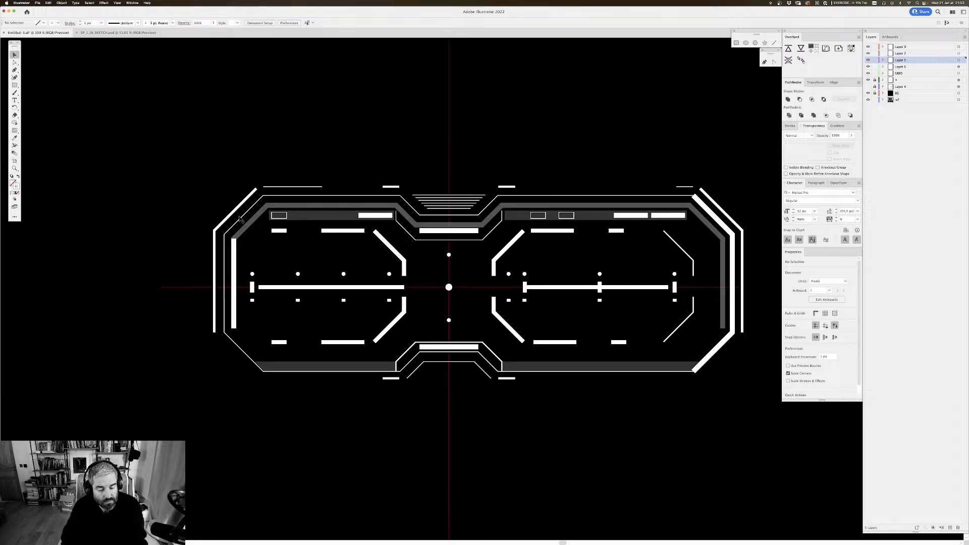
Step: Switch to After Effects and give the Flow panel and the script panels beside it more height
mouse_move(562, 542)
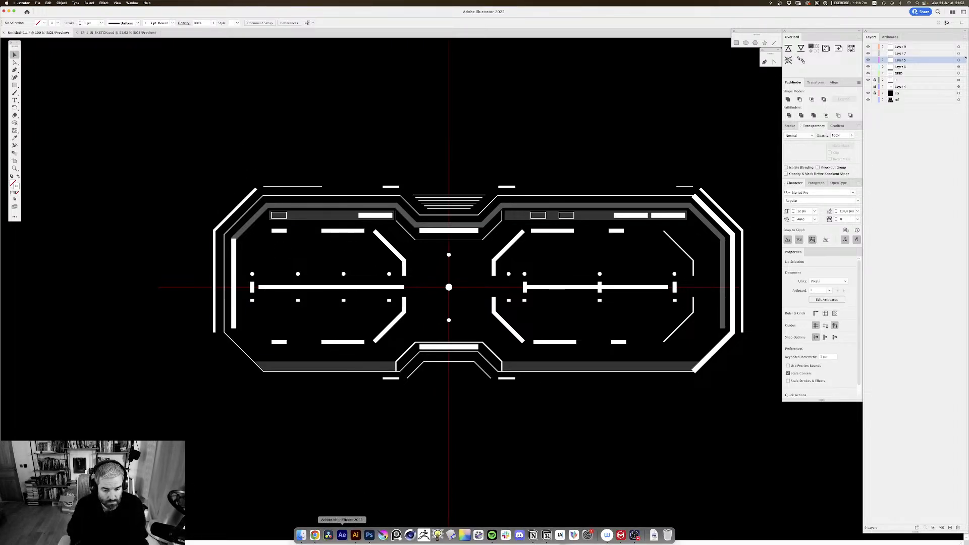
left_click(343, 537)
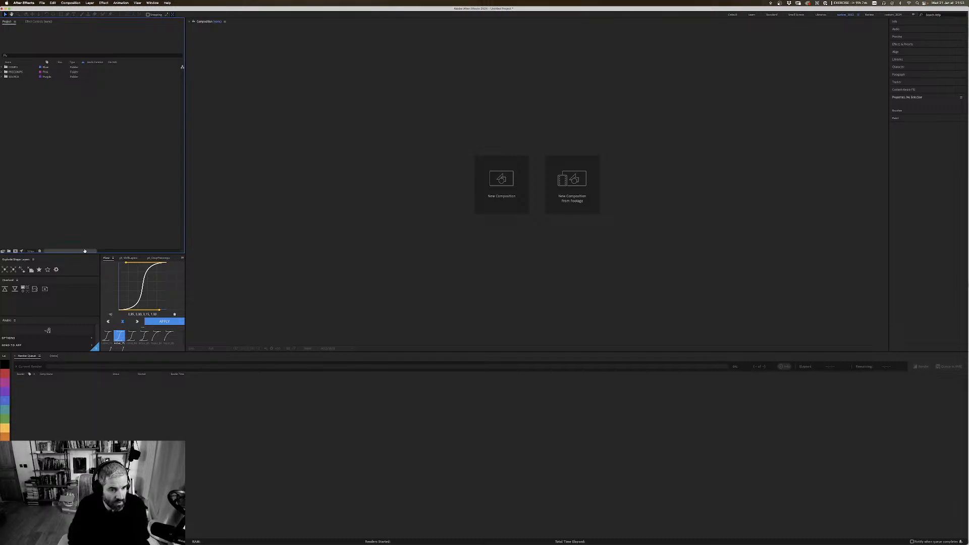
left_click_drag(88, 253, 118, 230)
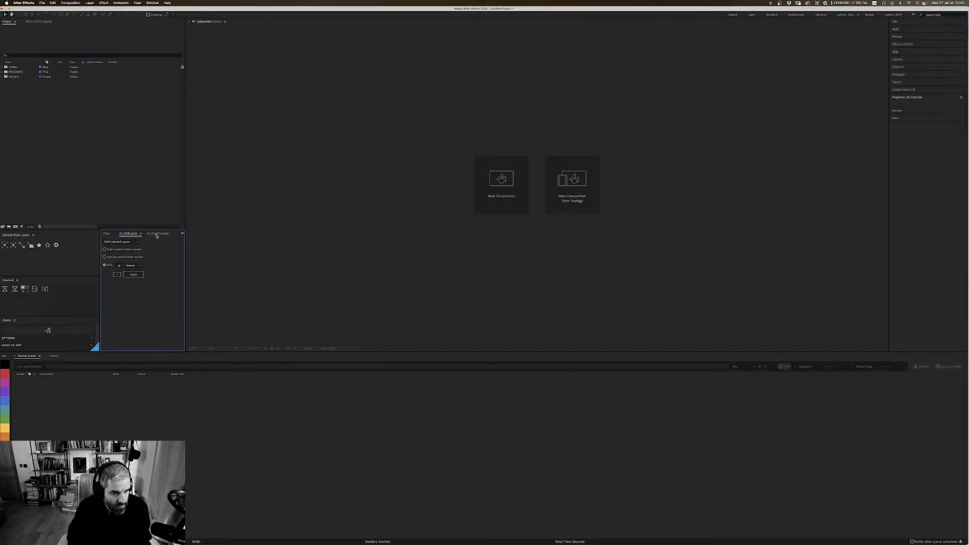
left_click(110, 235)
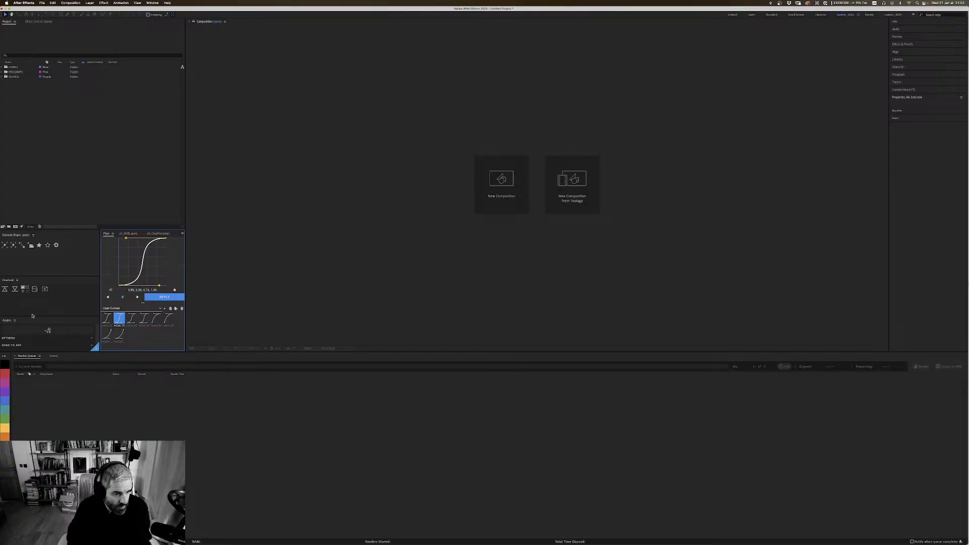
left_click_drag(36, 316, 36, 298)
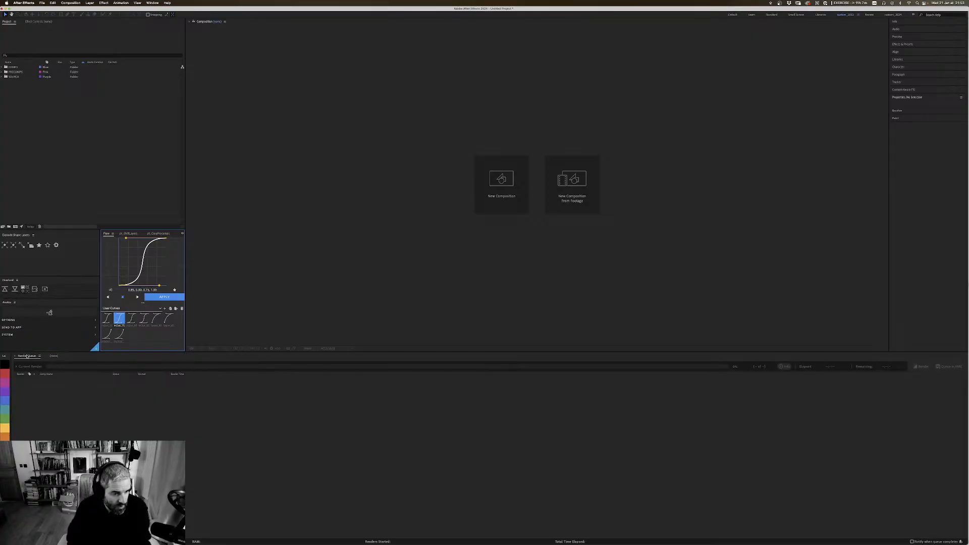
left_click(2, 435)
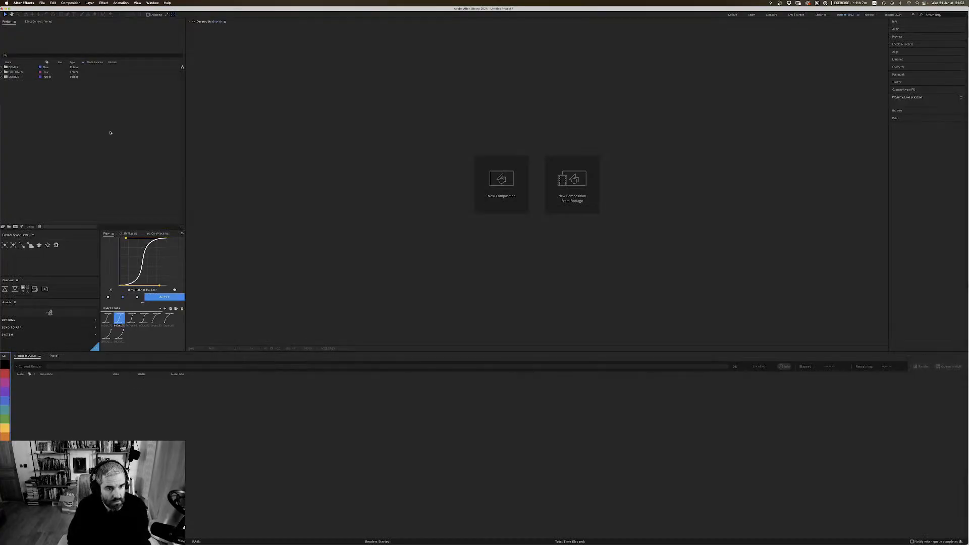
Step: Expand the source folder in the project and look through its subfolders and the other top-level folders
left_click(11, 58)
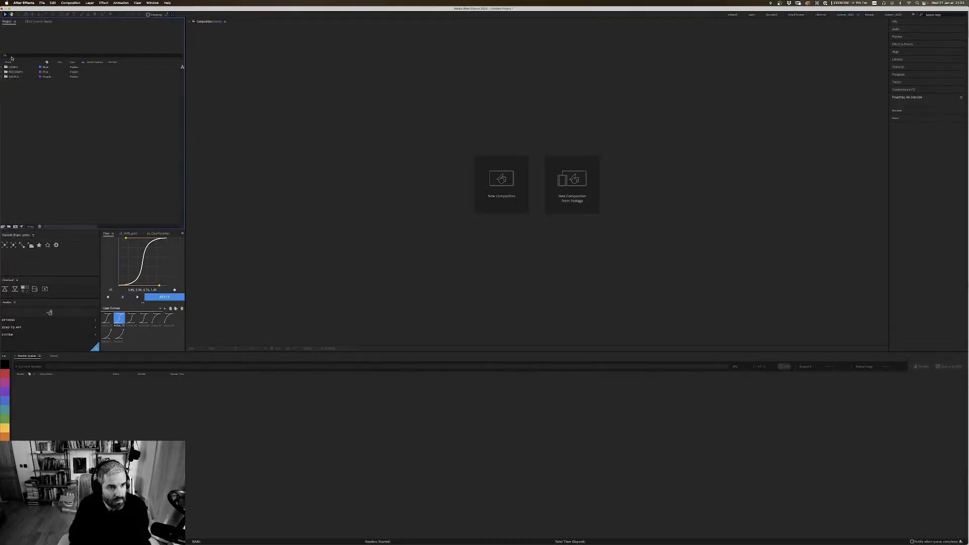
left_click(2, 76)
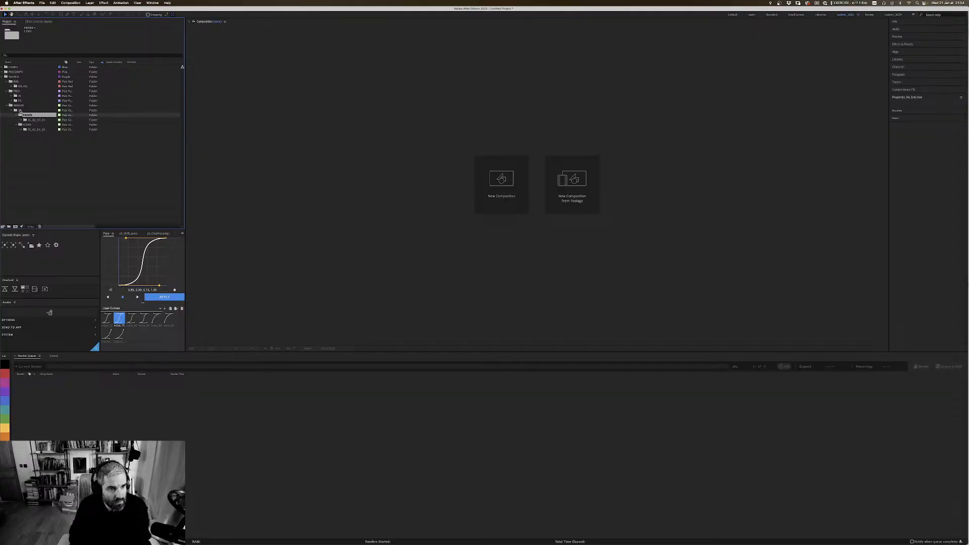
left_click(20, 105)
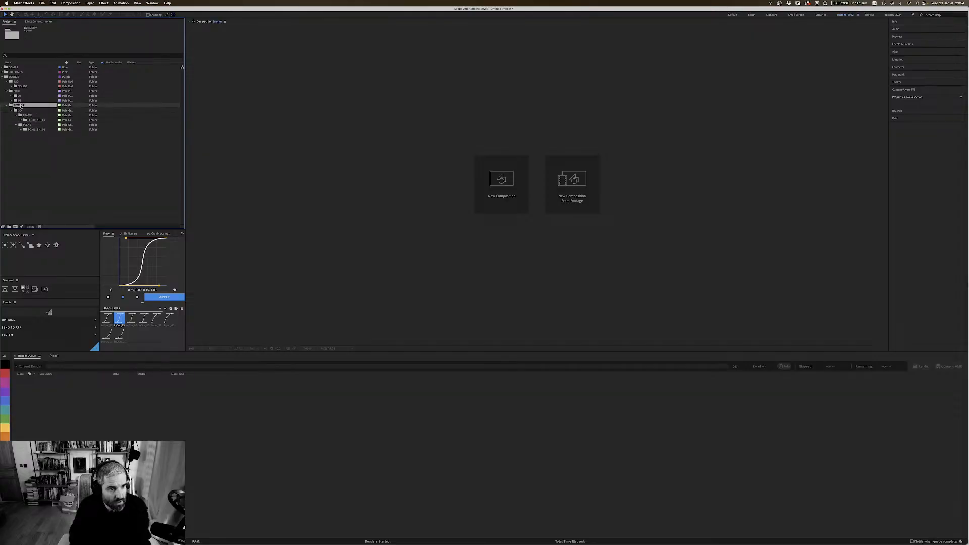
left_click(14, 77)
key("Up")
key("Up")
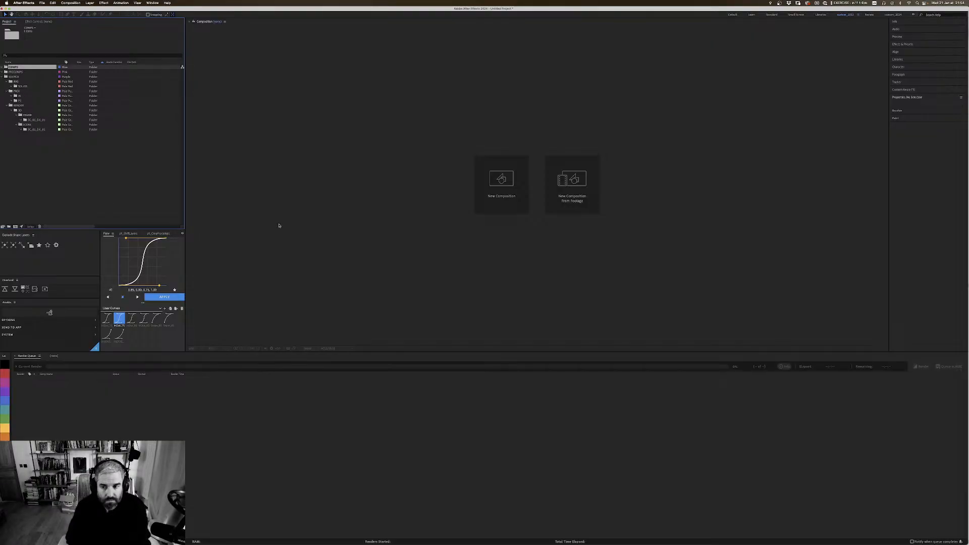
Step: Switch back to Illustrator and check the finished front-view artwork against the sketches and the free artboard space
key("super+Tab")
scroll(505, 103, "right", 3)
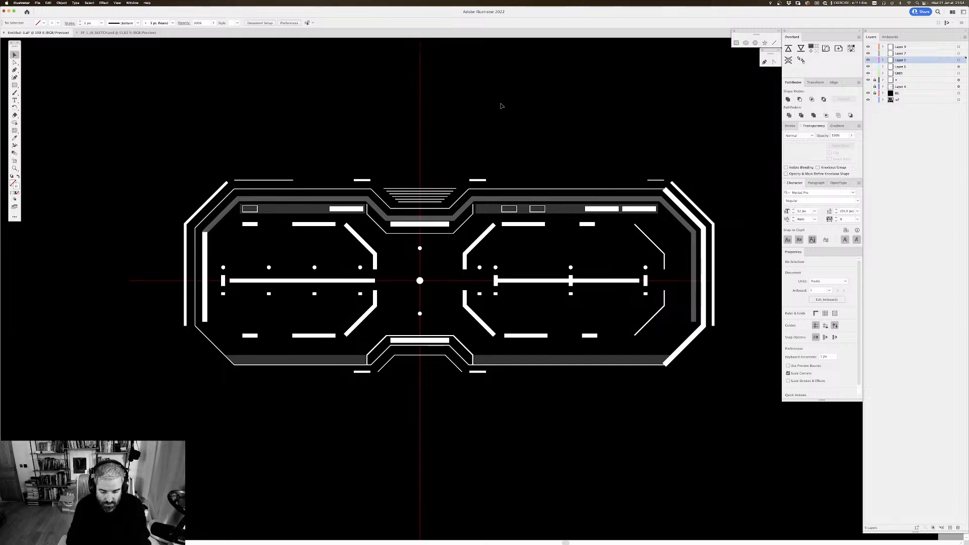
key("super+minus")
key("super+minus")
key("super+minus")
key("super+equal")
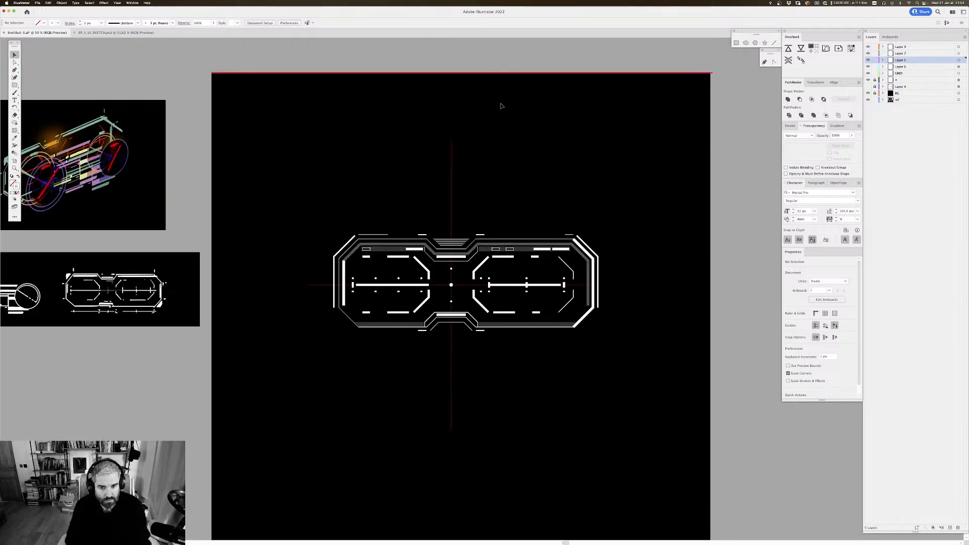
left_click(464, 240)
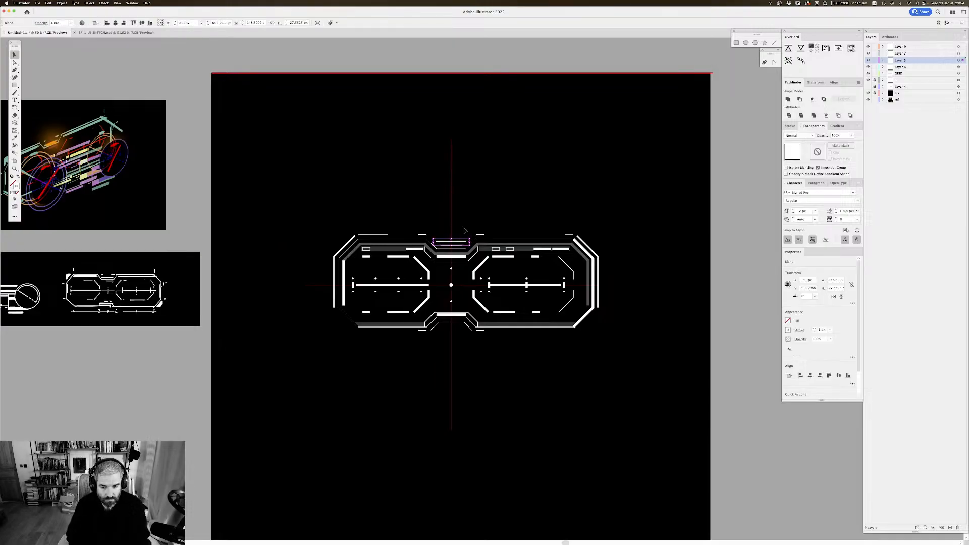
left_click(464, 229)
scroll(510, 143, "down", 3)
scroll(510, 142, "left", 2)
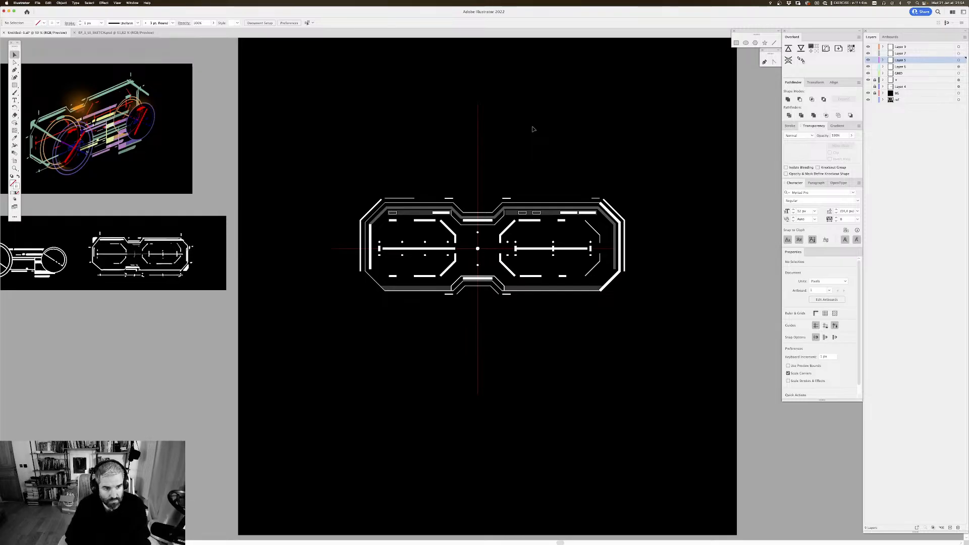
scroll(547, 139, "right", 2)
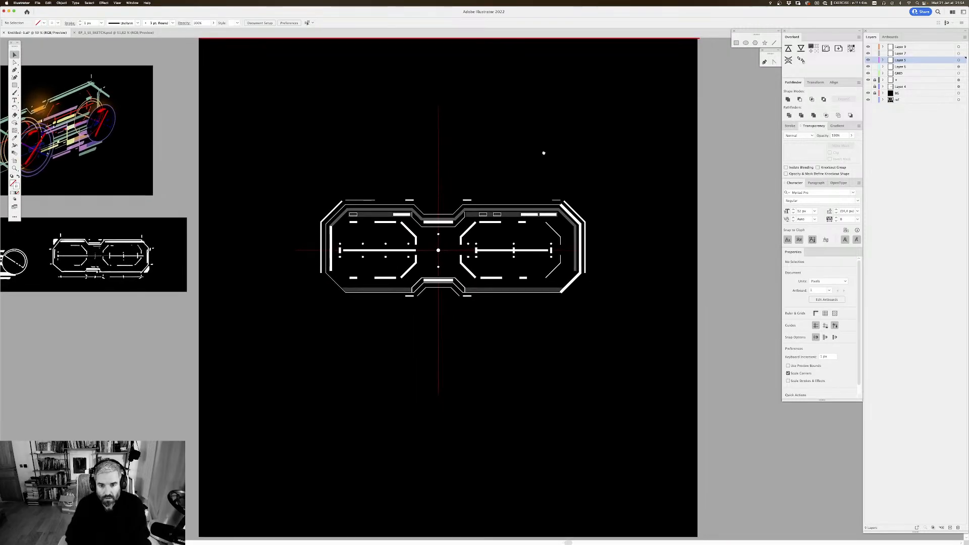
Step: Move the whole front-view artwork straight up to the upper part of the artboard, leaving the centre guides in place
left_click_drag(613, 172, 266, 327)
left_click_drag(470, 291, 470, 203)
left_click(567, 241)
scroll(560, 222, "down", 1)
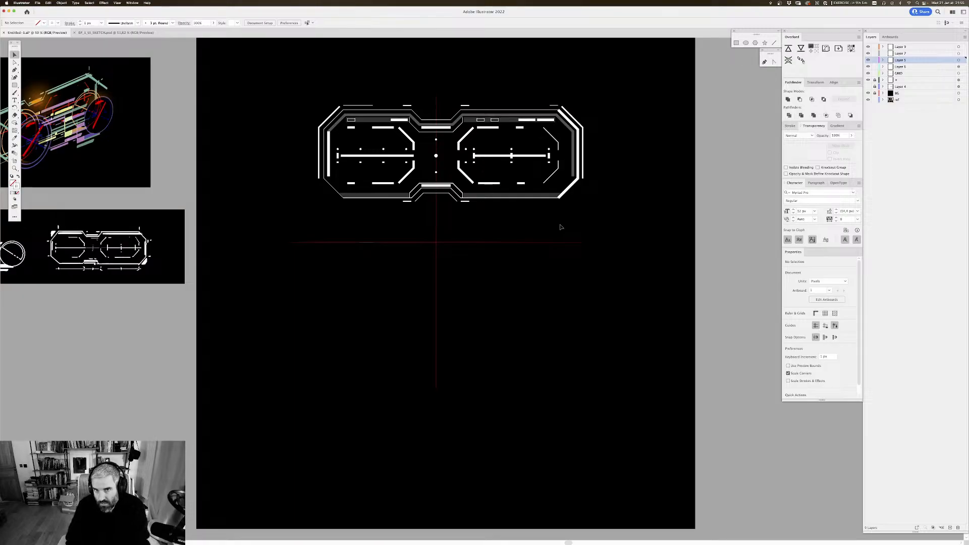
left_click_drag(259, 151, 320, 78)
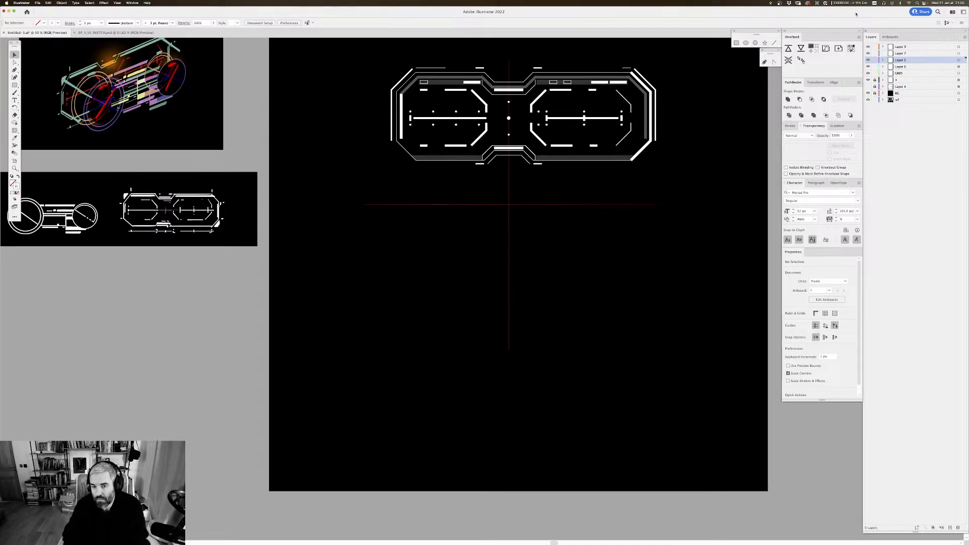
Step: Show and unlock the dimmed sketch reference on Layer 4 and duplicate it straight down into the empty lower part of the artboard
left_click(868, 87)
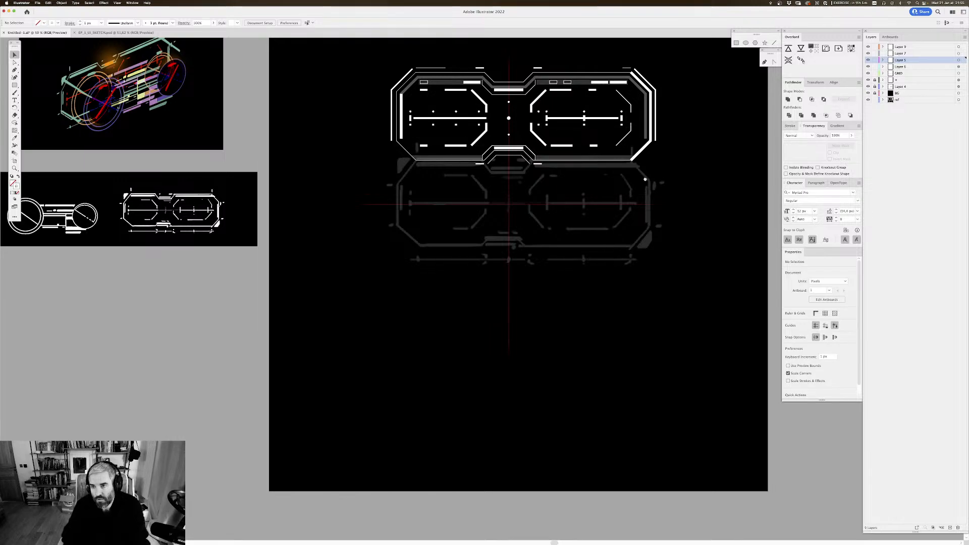
scroll(885, 85, "right", 2)
scroll(661, 162, "right", 2)
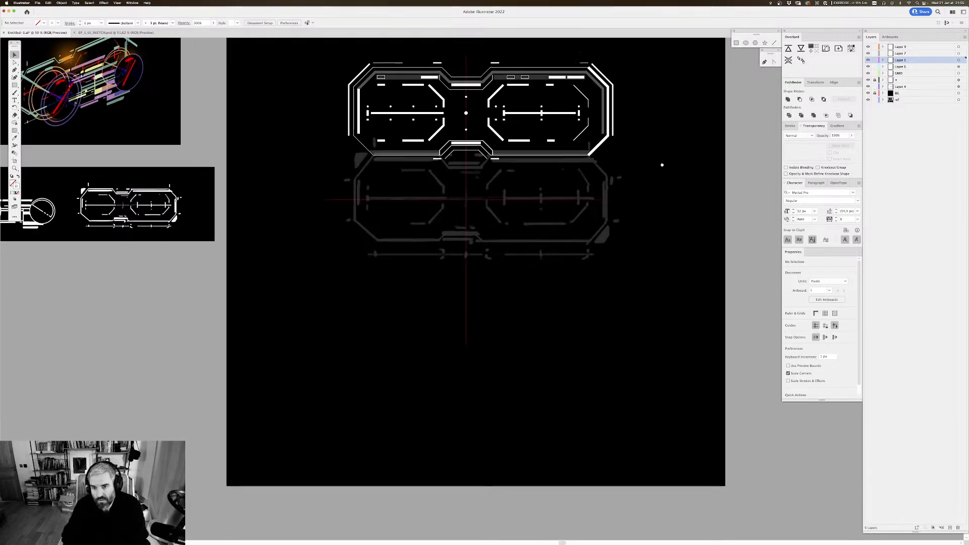
left_click(572, 216)
scroll(572, 215, "down", 2)
scroll(572, 215, "right", 2)
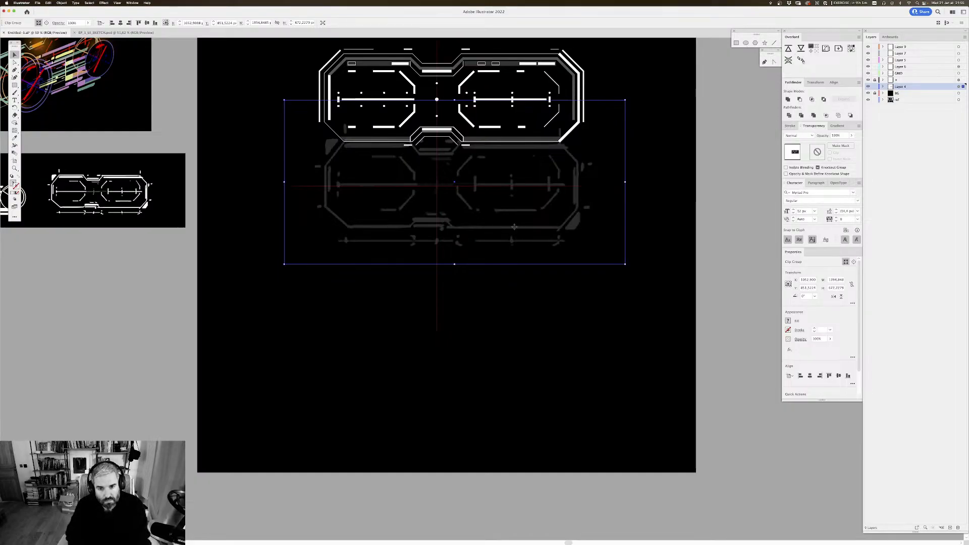
left_click_drag(512, 226, 513, 391)
Step: Isolate the duplicated sketch's clip group and shift the image inside it to frame the vehicle's side view
double_click(518, 324)
mouse_move(509, 325)
left_mouse_down()
mouse_move(599, 333)
mouse_move(509, 336)
left_mouse_up()
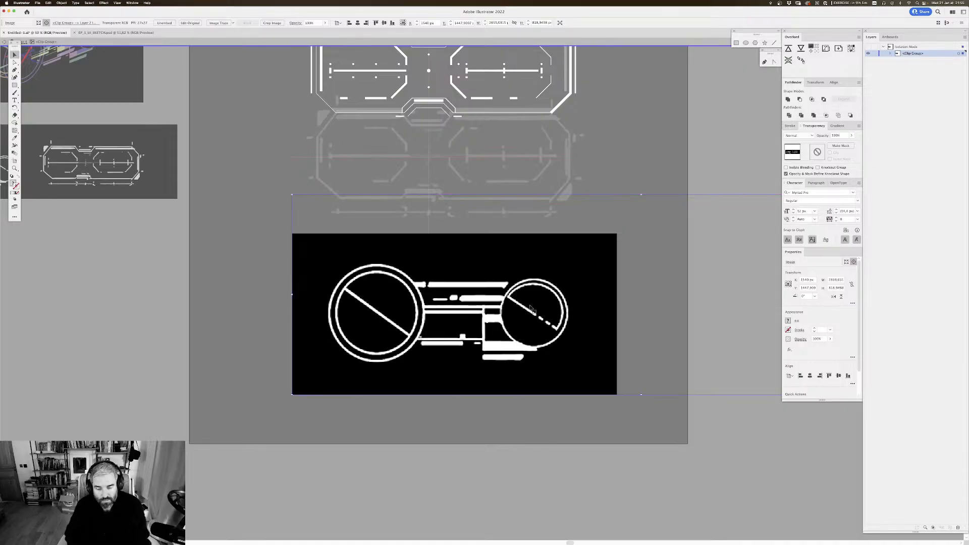
Step: Leave the clip group's isolation mode and shift the side-view sketch slightly up and left on the artboard
double_click(701, 155)
left_click_drag(668, 180, 663, 159)
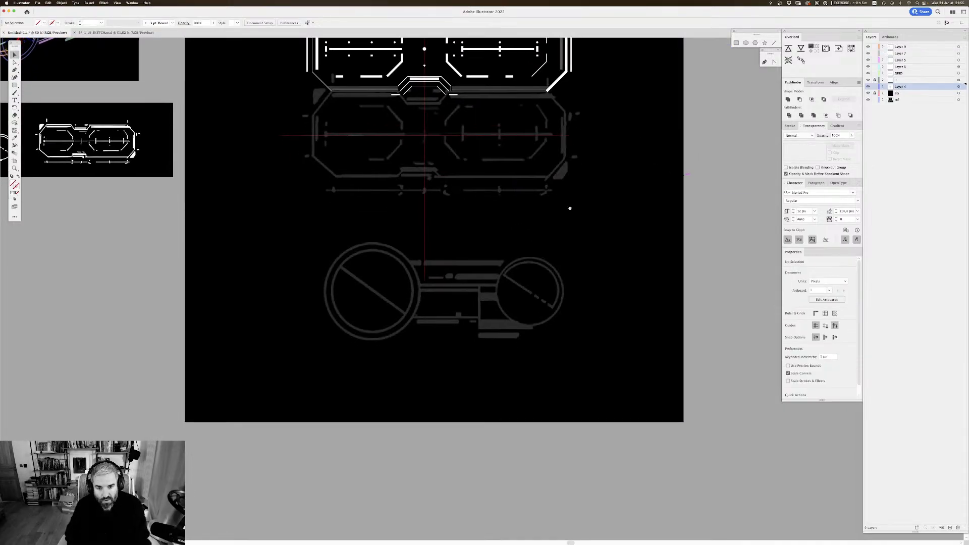
left_click_drag(491, 265, 466, 298)
scroll(559, 211, "up", 5)
scroll(560, 210, "right", 3)
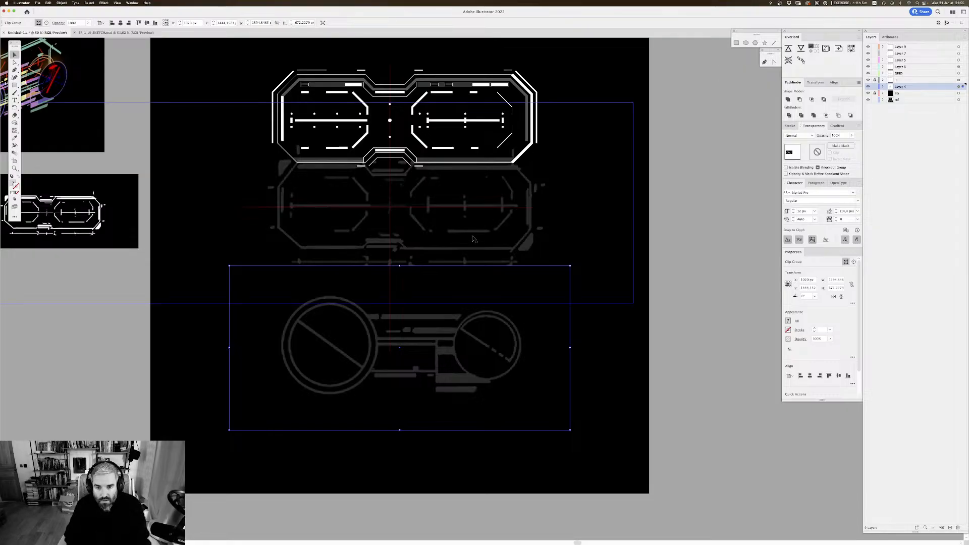
Step: Expand Layer 4 and hide the clip group holding the original front-view sketch, keeping the side-view sketch shown
left_click(485, 222)
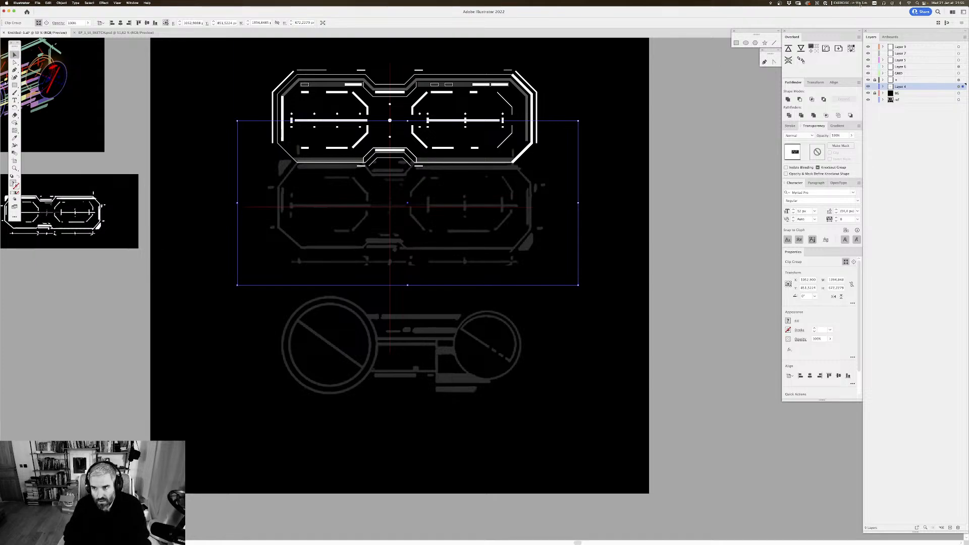
left_click(868, 87)
left_click(867, 87)
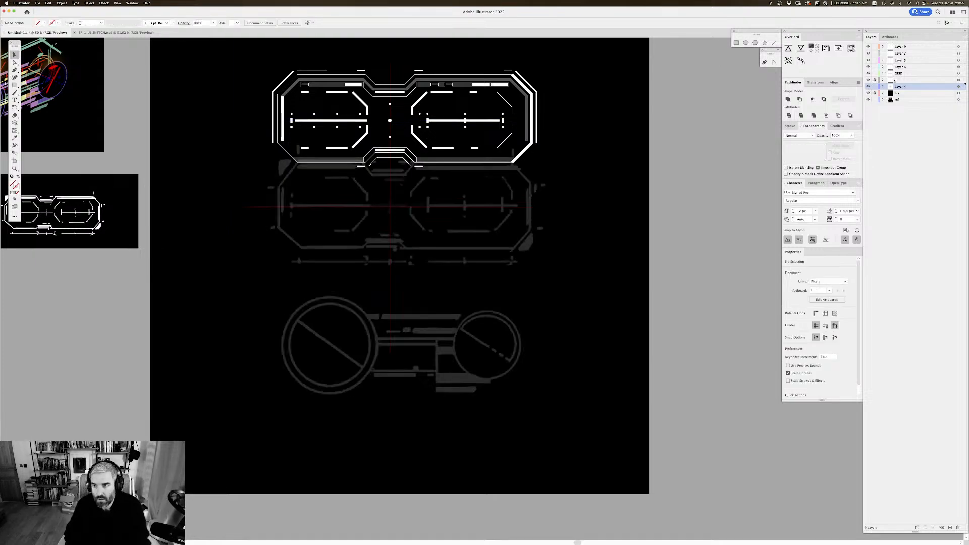
left_click(882, 87)
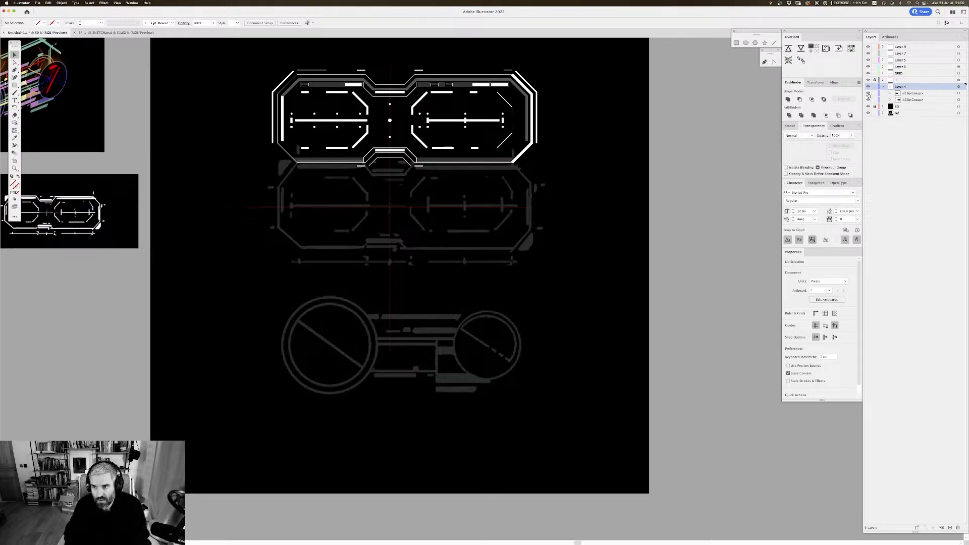
left_click(867, 94)
left_click(868, 94)
left_click(867, 99)
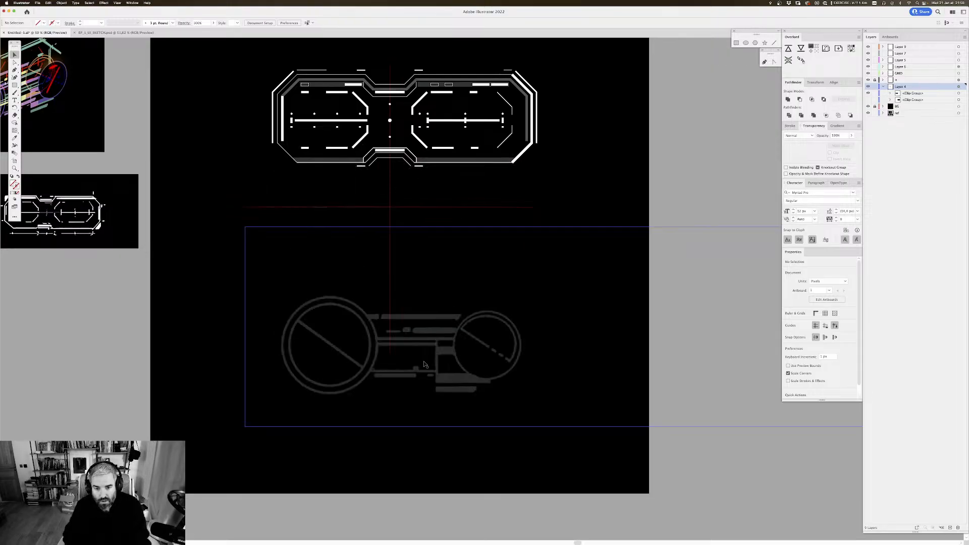
Step: Move the side-view sketch up onto the red centre guides, then collapse and lock Layer 4
left_click_drag(424, 364, 428, 240)
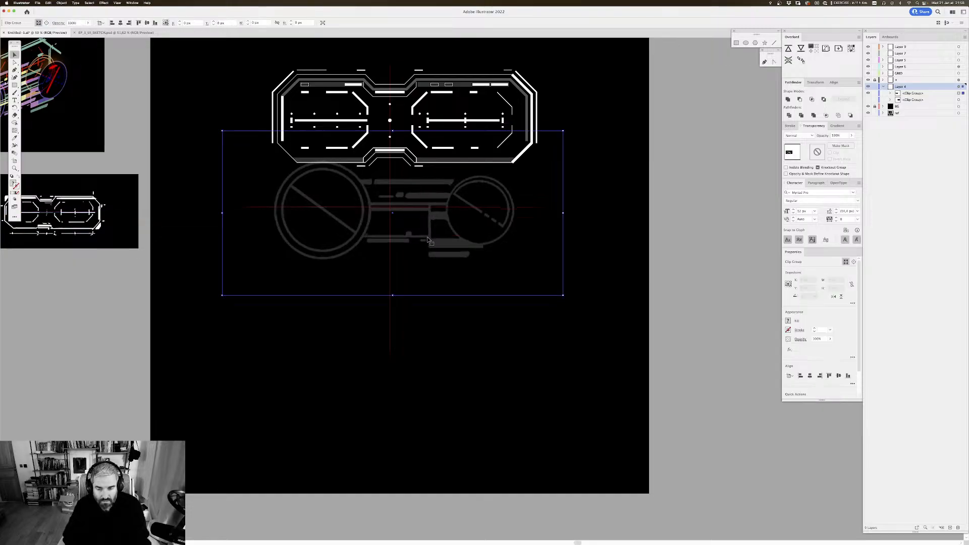
scroll(623, 134, "down", 1)
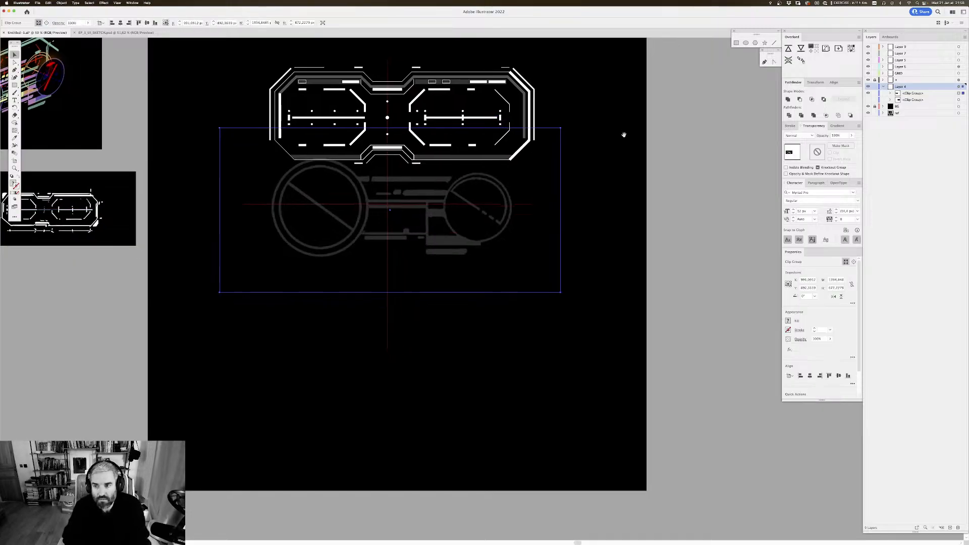
left_click(883, 86)
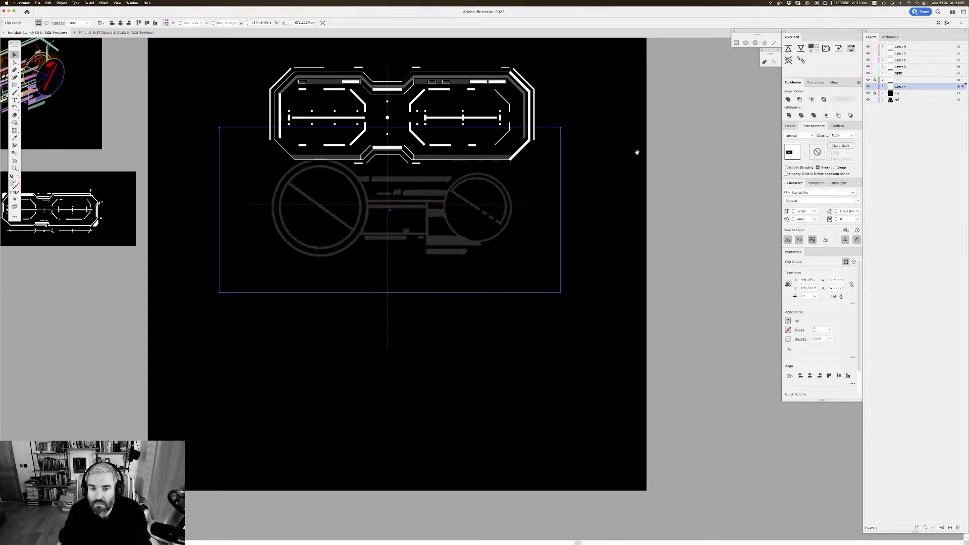
scroll(635, 152, "up", 5)
left_click(875, 87)
scroll(545, 144, "down", 1)
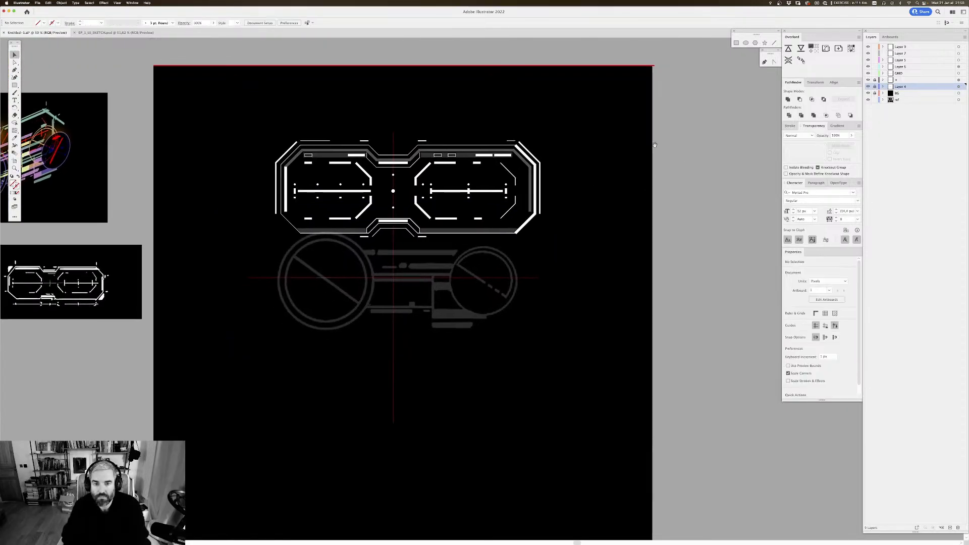
Step: Move the whole front-view artwork straight down to the free area below the side-view sketch
left_click_drag(569, 124, 268, 237)
left_click_drag(461, 234, 446, 424)
left_click(551, 302)
left_click_drag(532, 215, 576, 204)
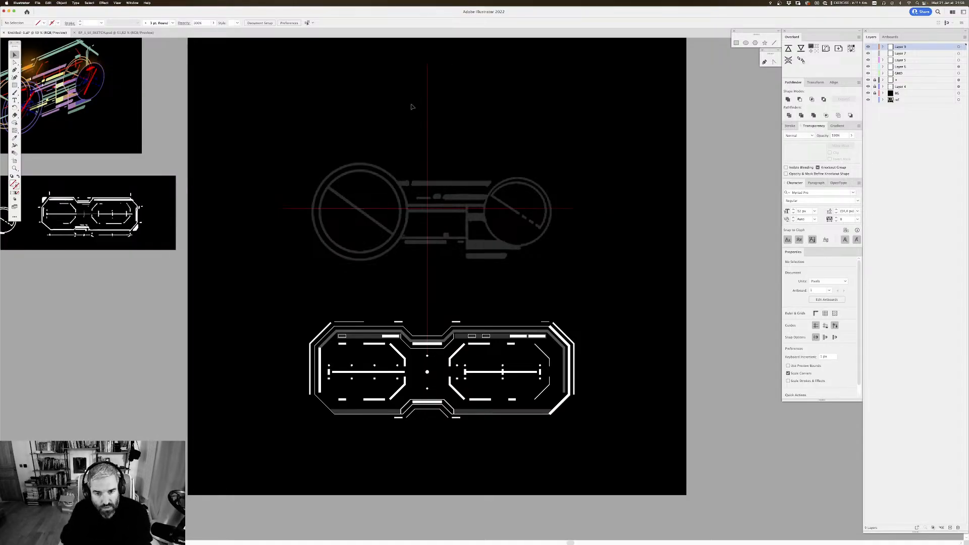
Step: Create a new layer above Layer 9 for tracing the side view
scroll(464, 166, "down", 1)
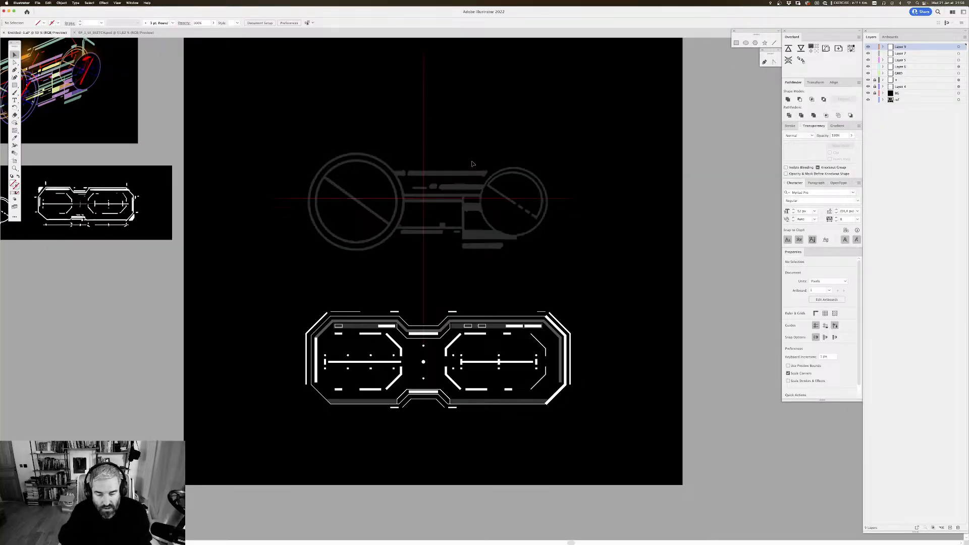
scroll(527, 152, "up", 2)
scroll(527, 151, "left", 1)
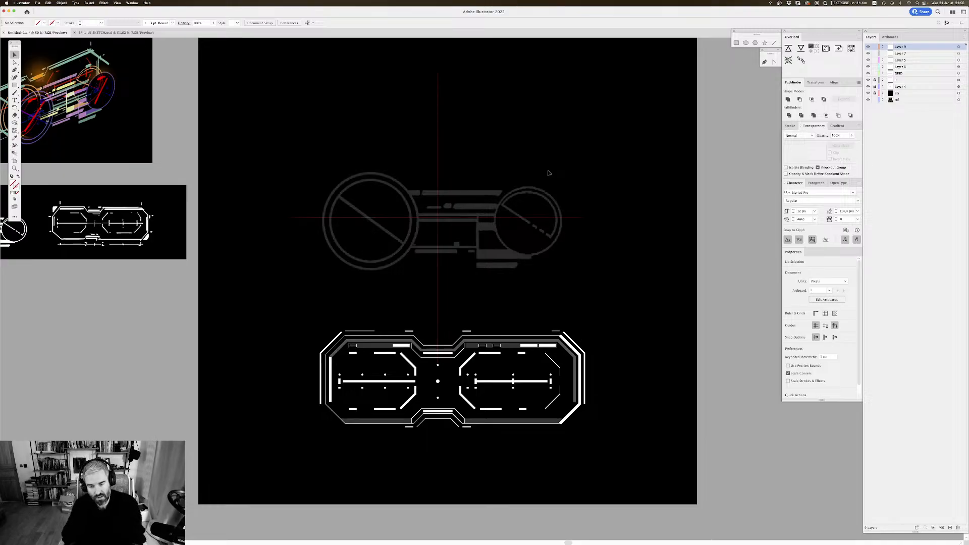
scroll(578, 151, "down", 1)
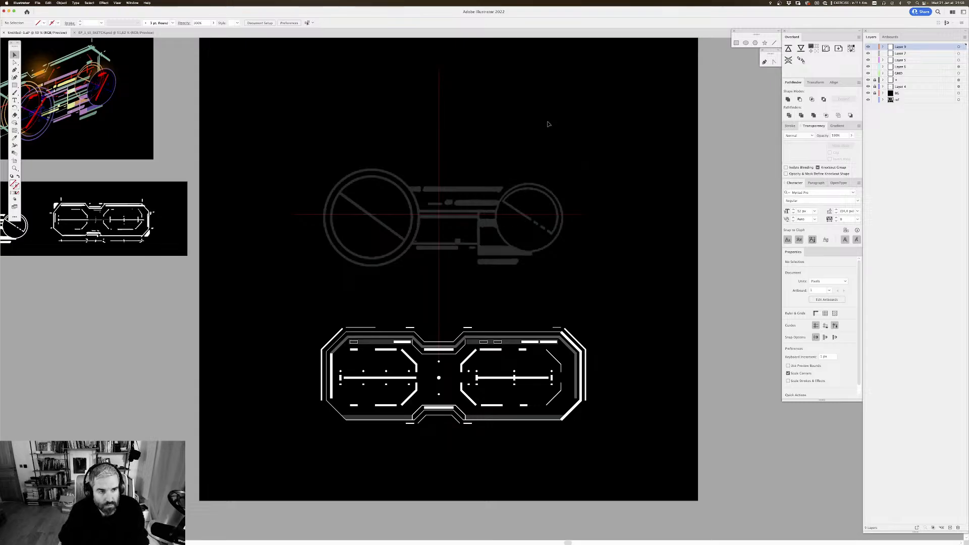
scroll(509, 127, "right", 1)
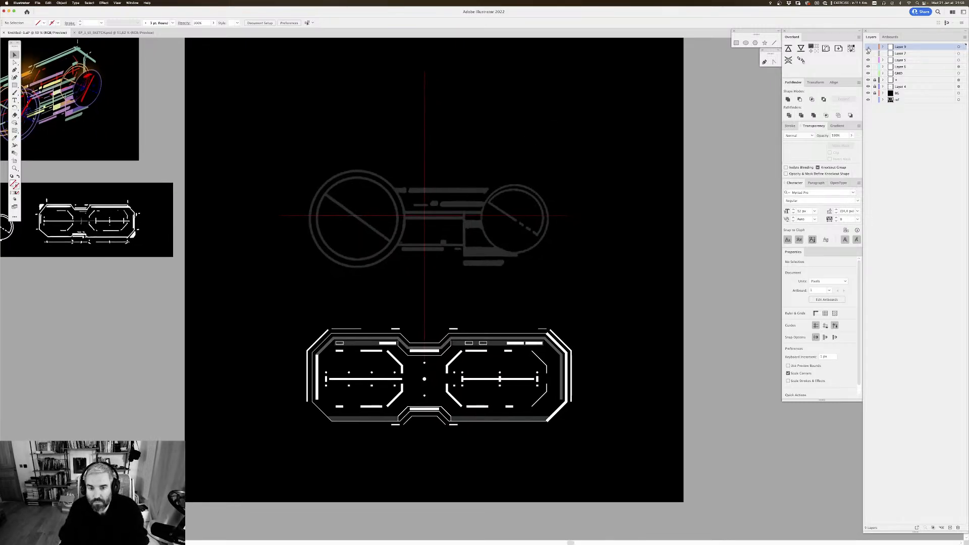
left_click(868, 47)
left_click(868, 47)
left_click_drag(541, 214, 548, 207)
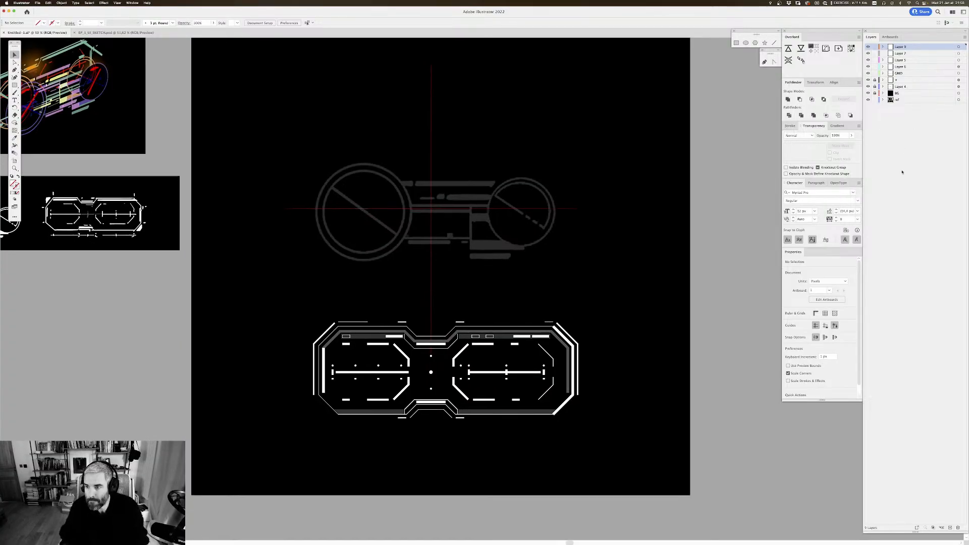
left_click(950, 527)
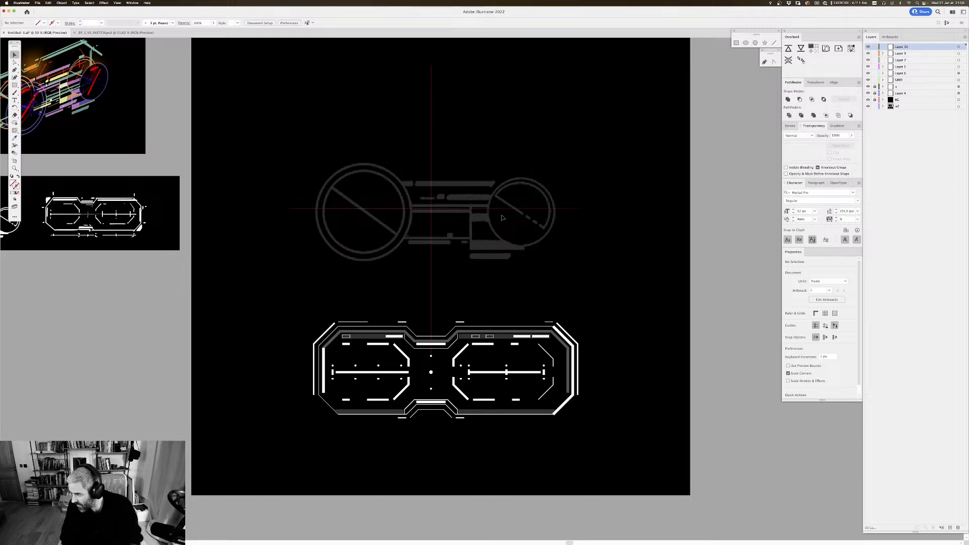
Step: Draw a circle about 394 px in diameter over the outer ring of the sketch's large left wheel
left_click_drag(465, 171, 459, 177)
key("super+equal")
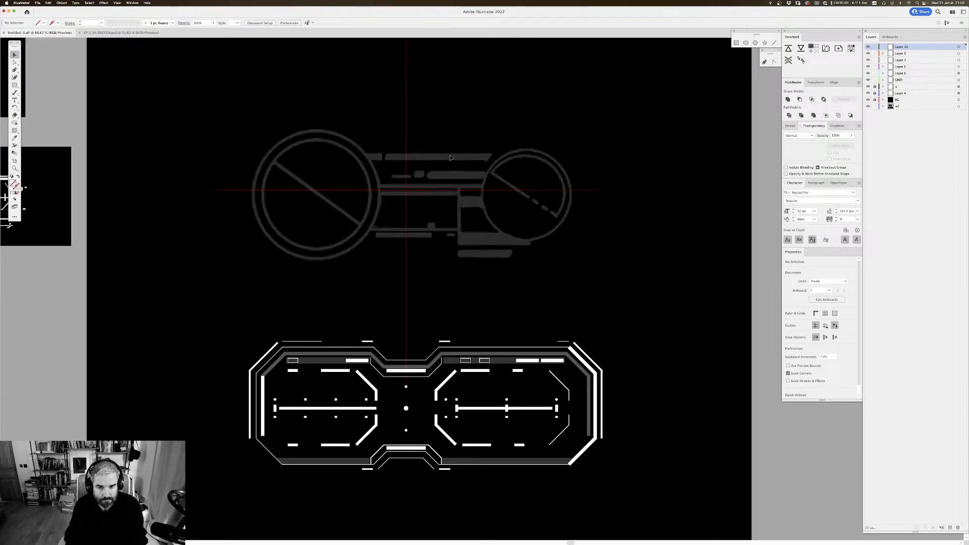
left_click_drag(501, 95, 516, 92)
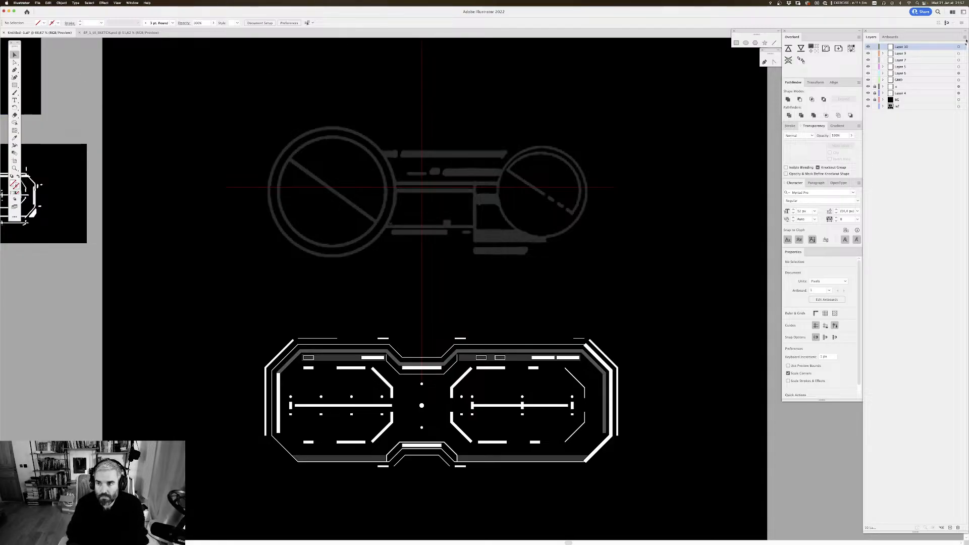
left_click(14, 85)
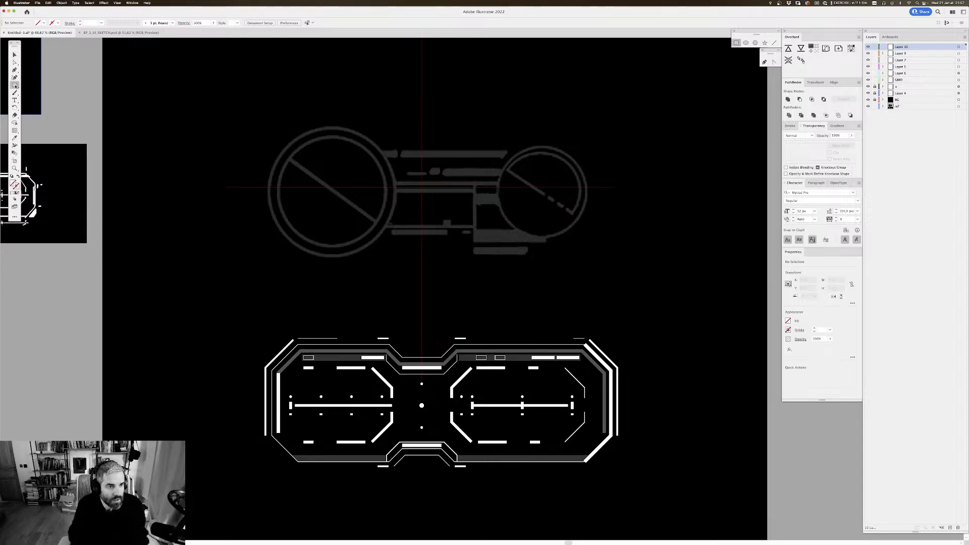
left_click_drag(15, 87, 31, 91)
left_click_drag(322, 190, 324, 195)
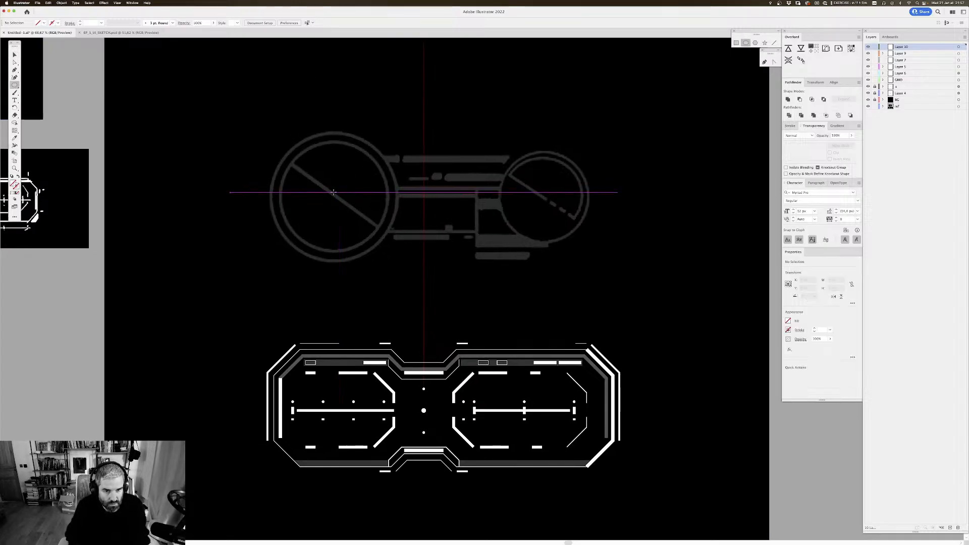
left_click_drag(334, 193, 367, 256)
key("v")
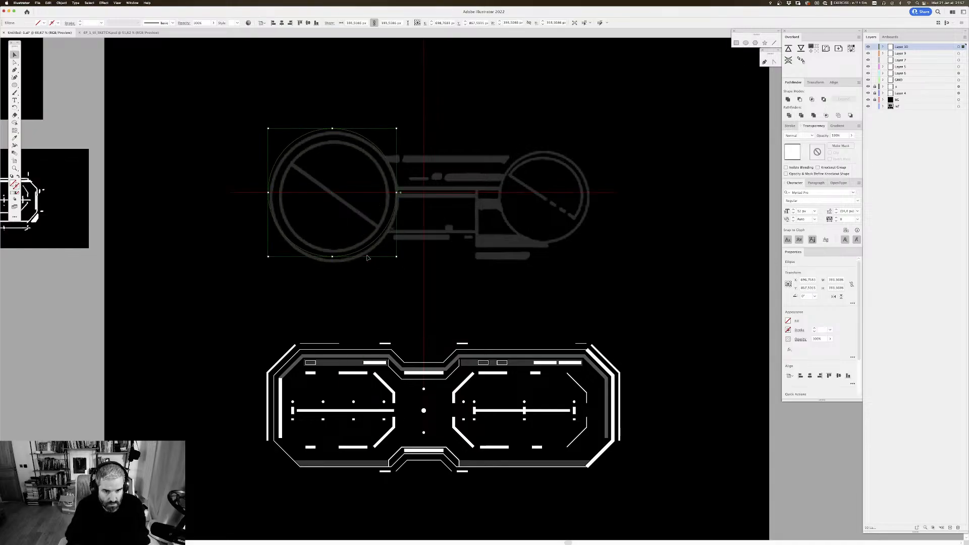
Step: Nudge the new circle until it lines up with the outer ring of the sketched large wheel
key("Down")
key("Down")
key("Down")
key("Down")
key("Down")
key("Down")
key("Down")
key("Down")
key("Down")
key("Down")
key("Down")
key("Down")
key("Down")
key("Down")
key("Down")
key("Down")
key("Down")
key("Down")
key("Down")
key("Down")
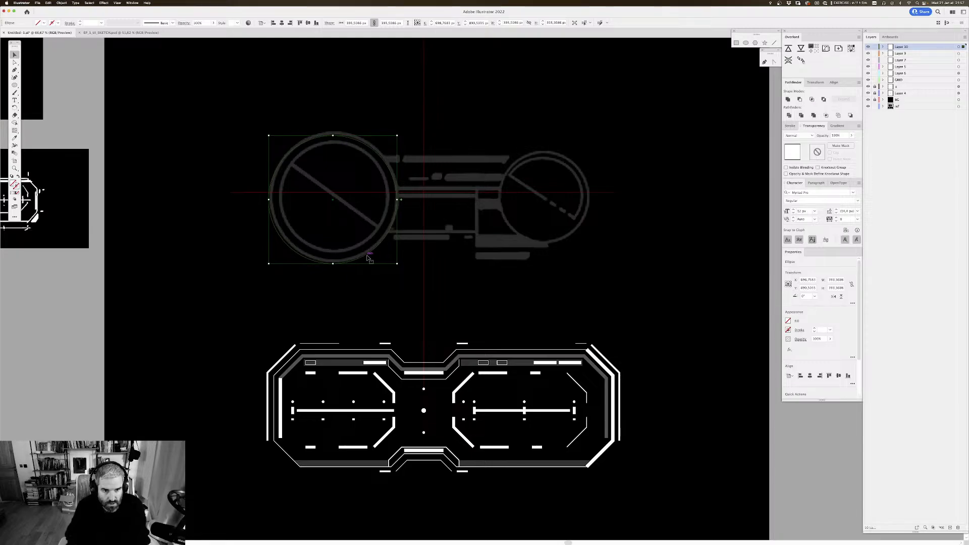
key("Up")
key("Up")
key("Up")
key("Up")
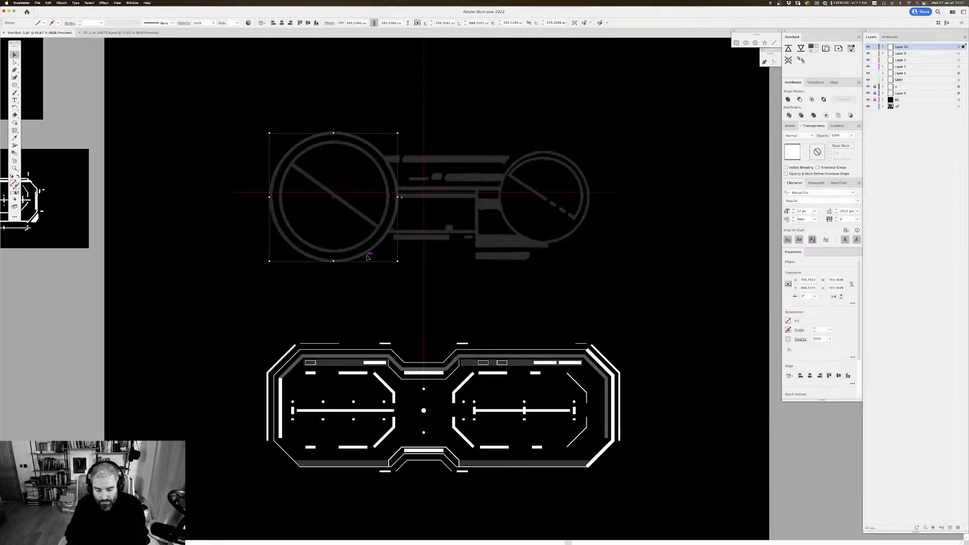
Step: Copy the thick white stroke from a front-view dash onto the circle and nudge it slightly up and right
key("i")
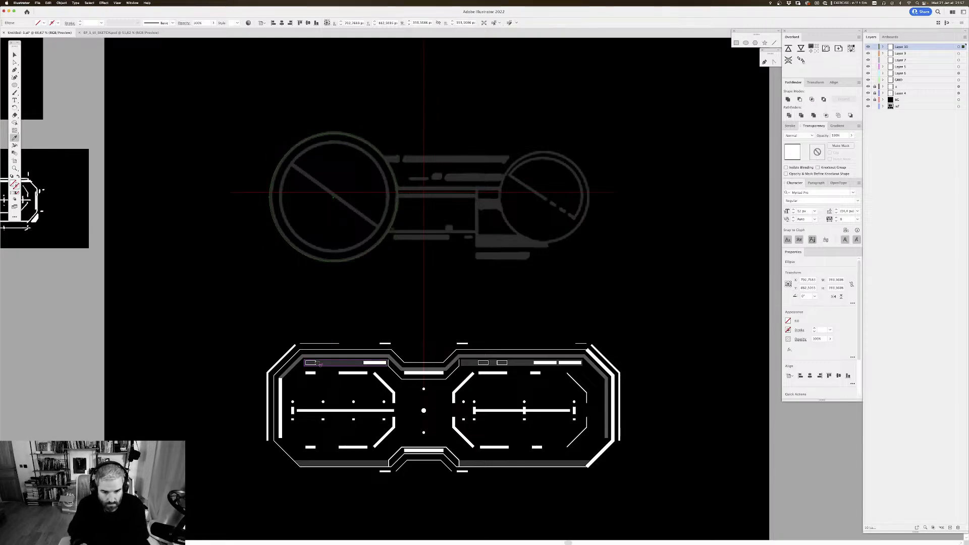
left_click(348, 374)
key("v")
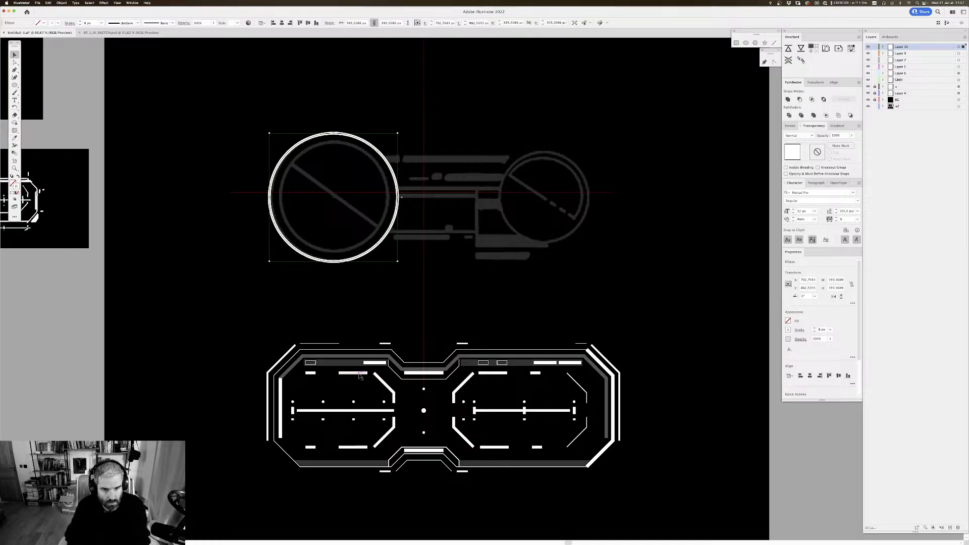
key("Up")
key("Up")
key("Right")
key("Right")
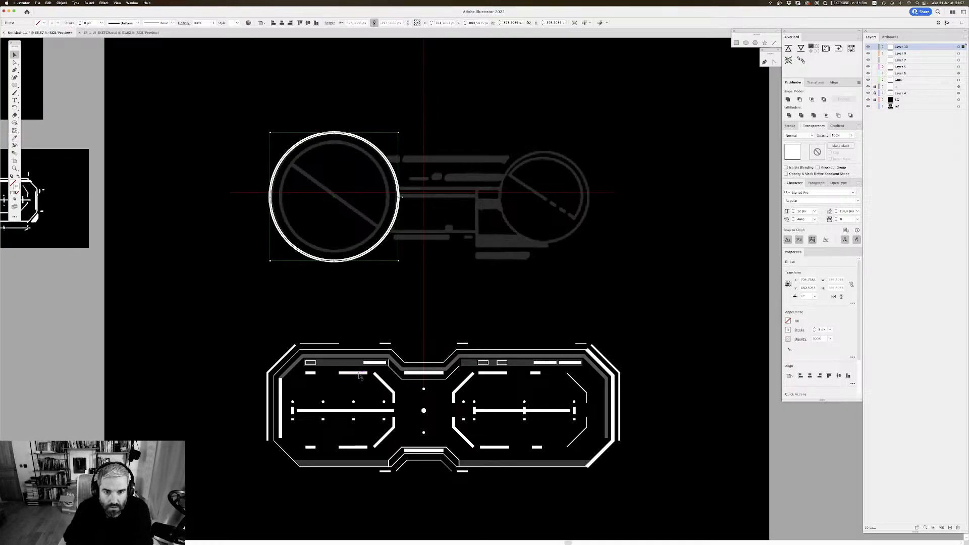
left_click(452, 111)
left_click_drag(466, 115, 473, 110)
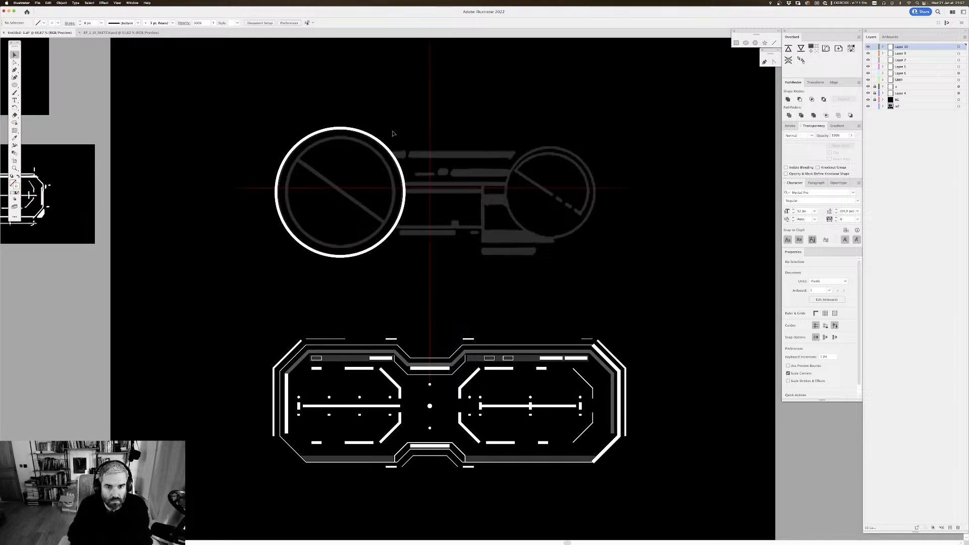
Step: Offset the large wheel's circle by -30 px to create its inner ring
left_click_drag(378, 111, 373, 110)
left_click(380, 143)
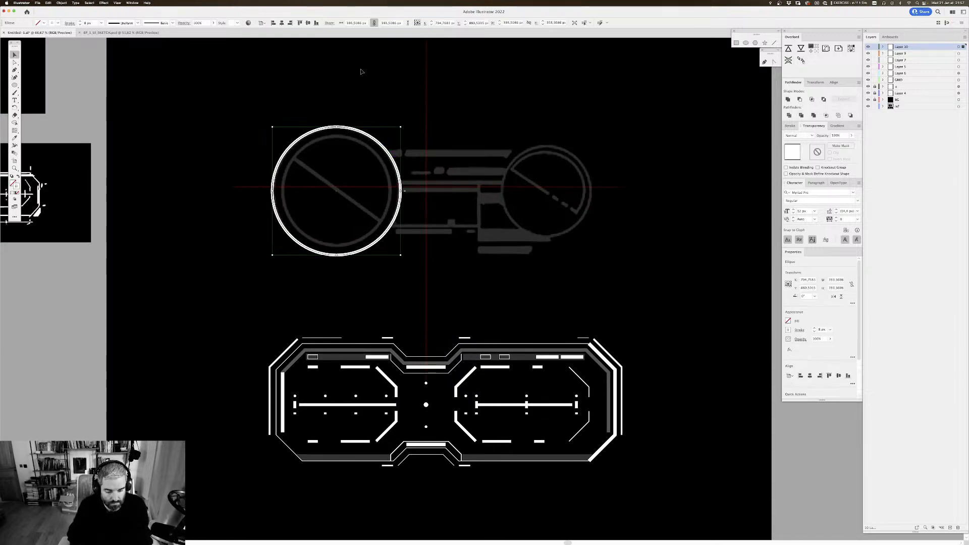
key("alt+super+o")
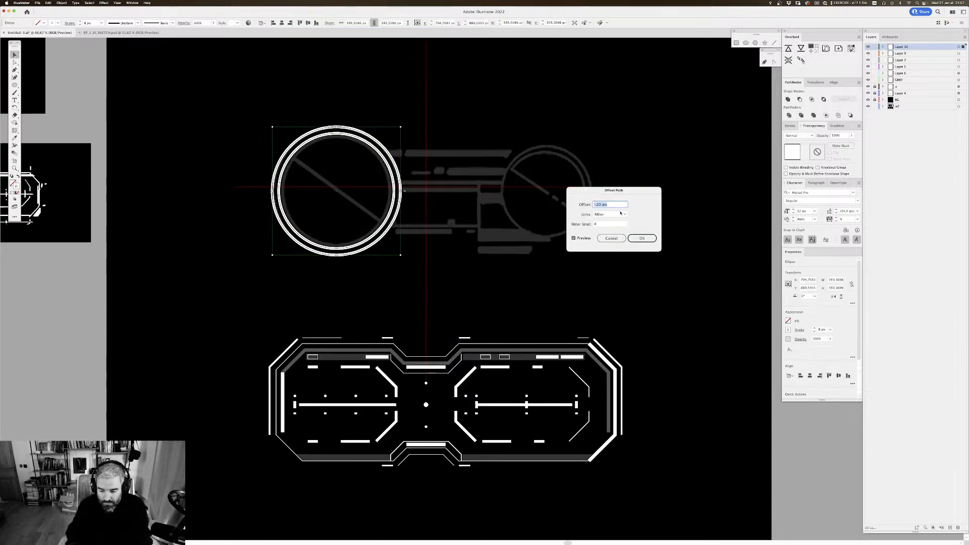
type("-30")
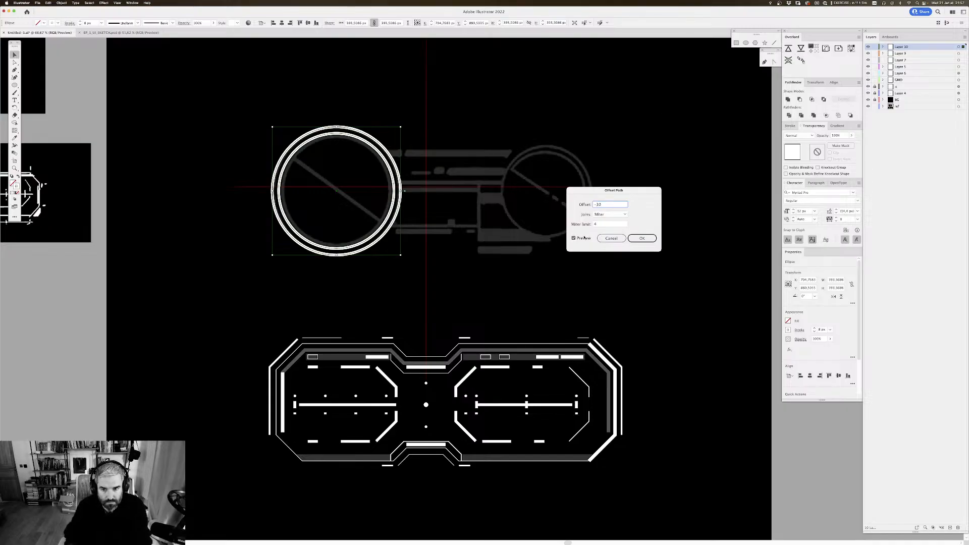
key("Tab")
left_click(640, 239)
scroll(580, 227, "right", 5)
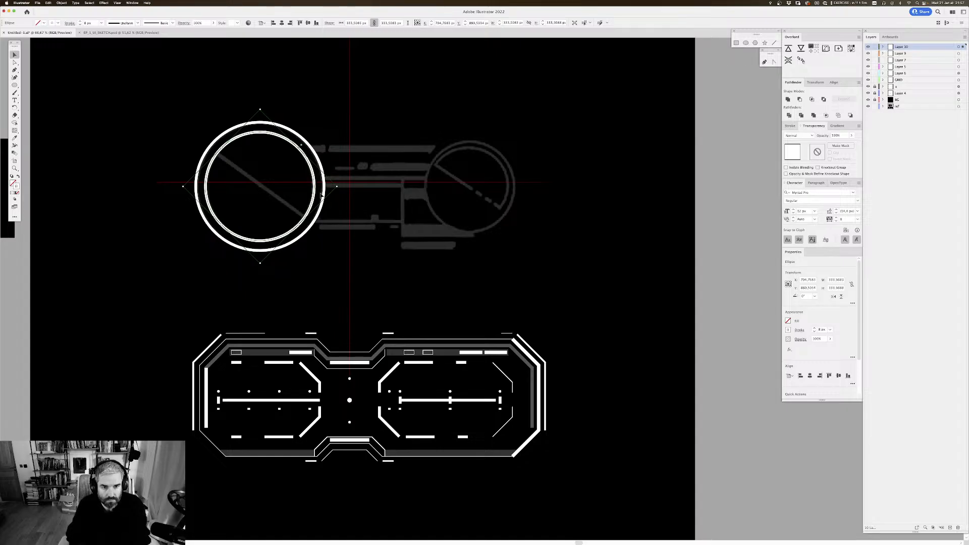
Step: Duplicate the large wheel's inner ring onto the sketched small wheel and nudge the copy right to centre it
left_click(336, 246)
left_click_drag(314, 193, 524, 187)
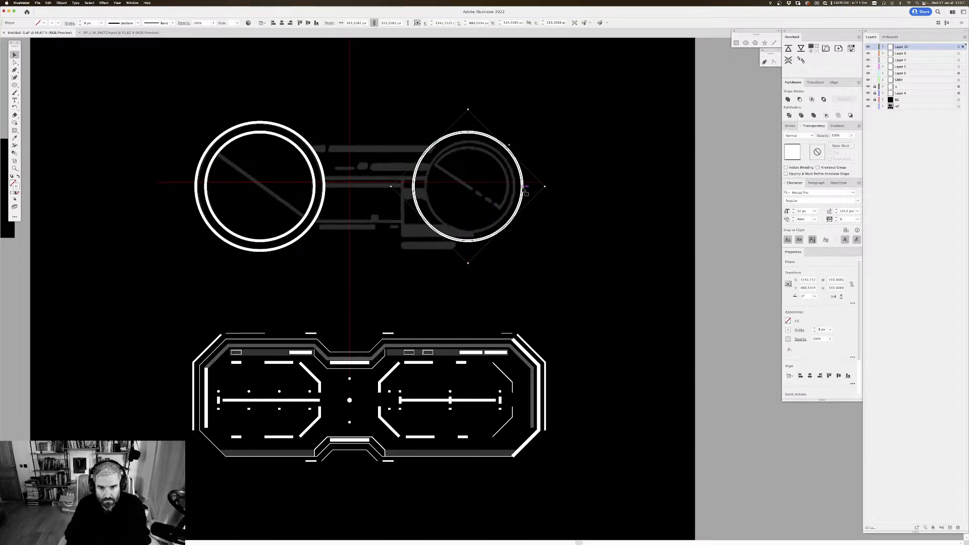
key("Right")
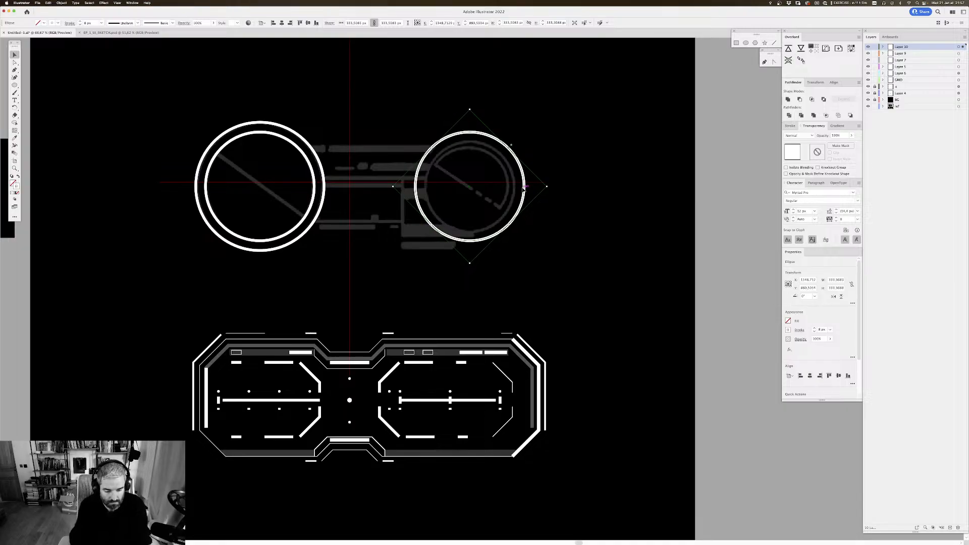
Step: Offset the small wheel's circle by -40 px and delete the larger source circle around it
key("super+alt+o")
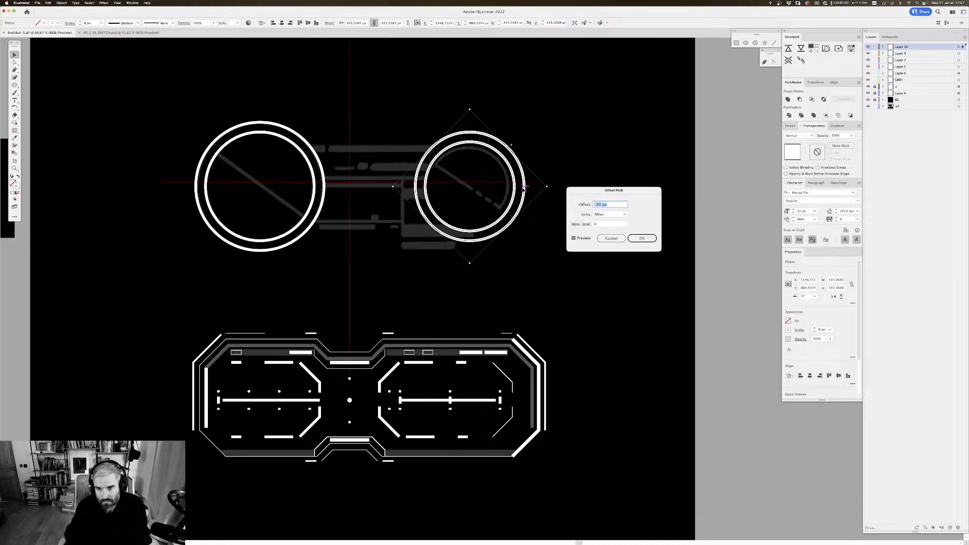
type("-40")
key("Return")
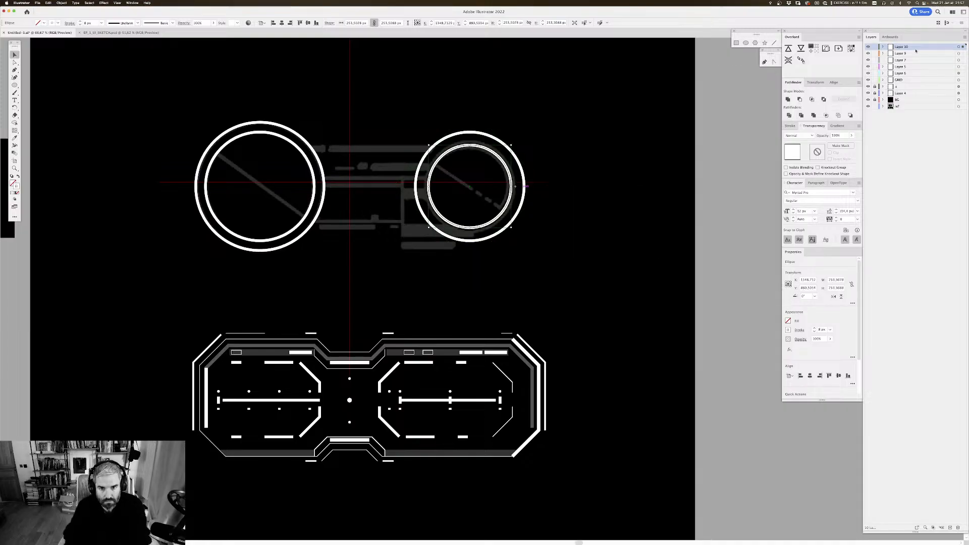
left_click(523, 169, "shift")
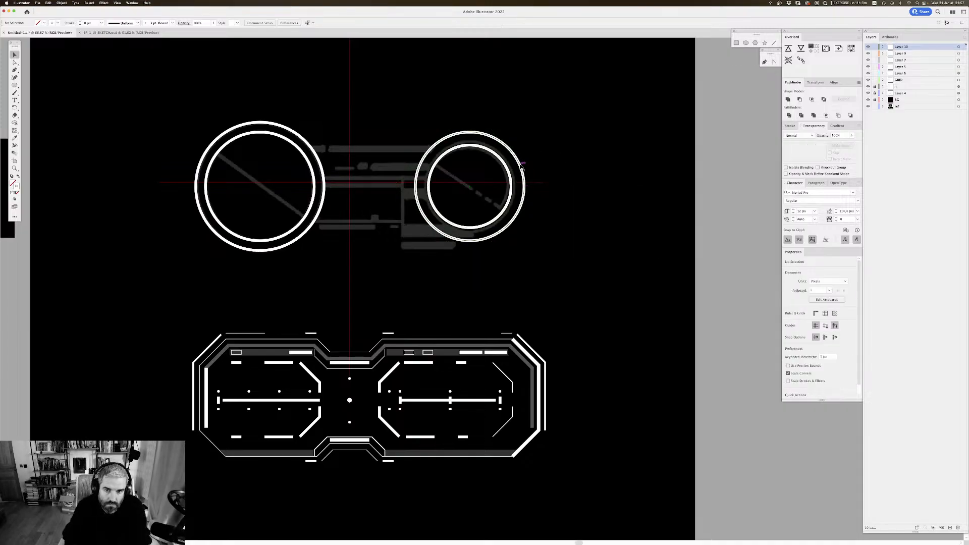
key("Delete")
left_click_drag(641, 140, 646, 142)
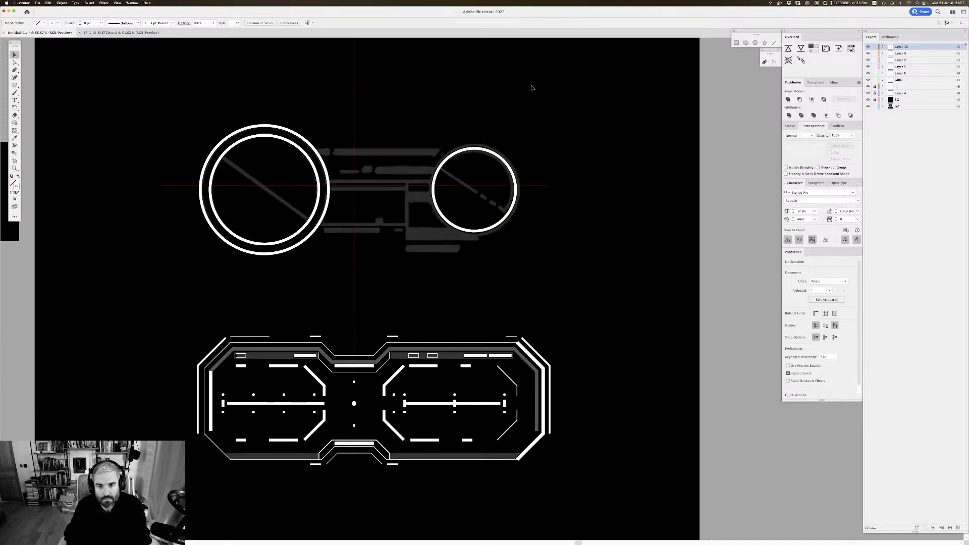
left_click_drag(439, 87, 440, 74)
left_click_drag(469, 105, 474, 119)
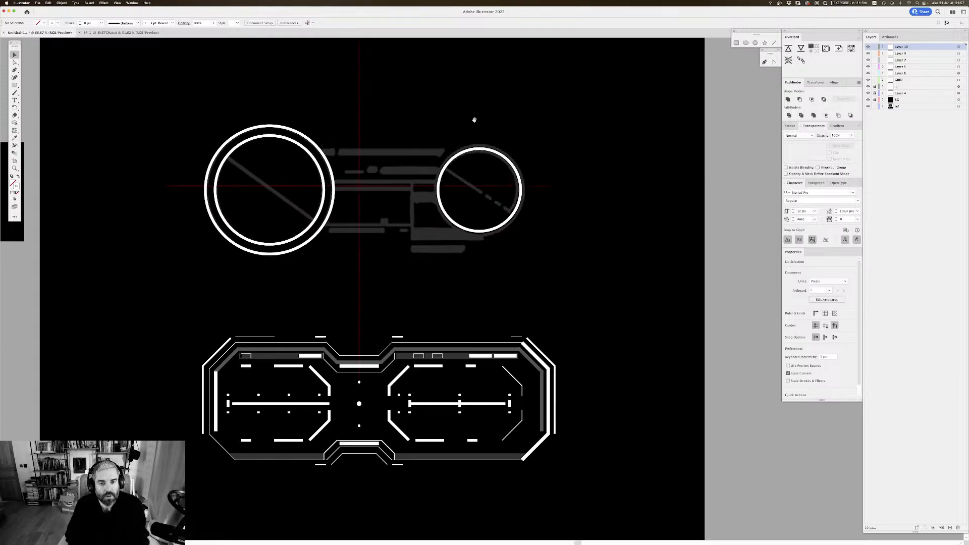
key("super+minus")
key("super+minus")
key("super+minus")
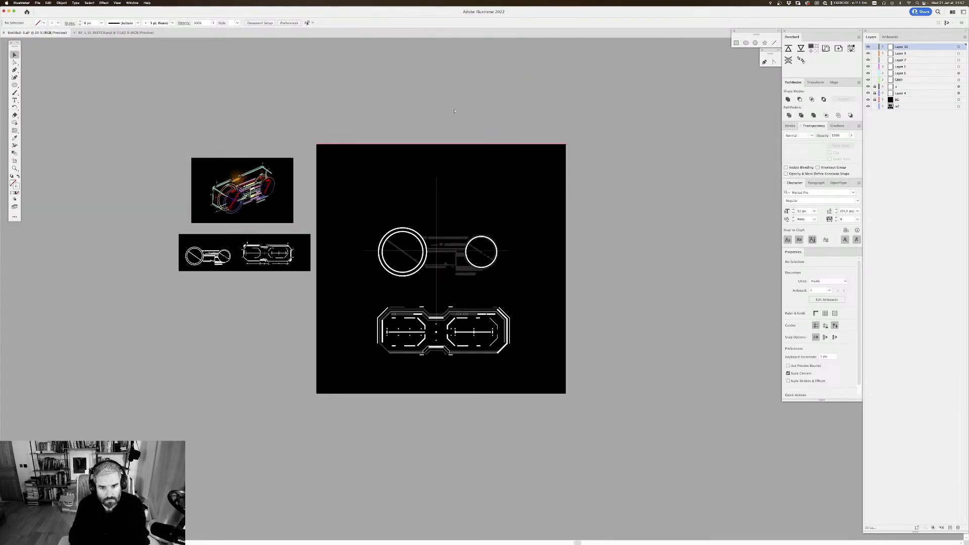
key("super+plus")
key("super+plus")
key("super+plus")
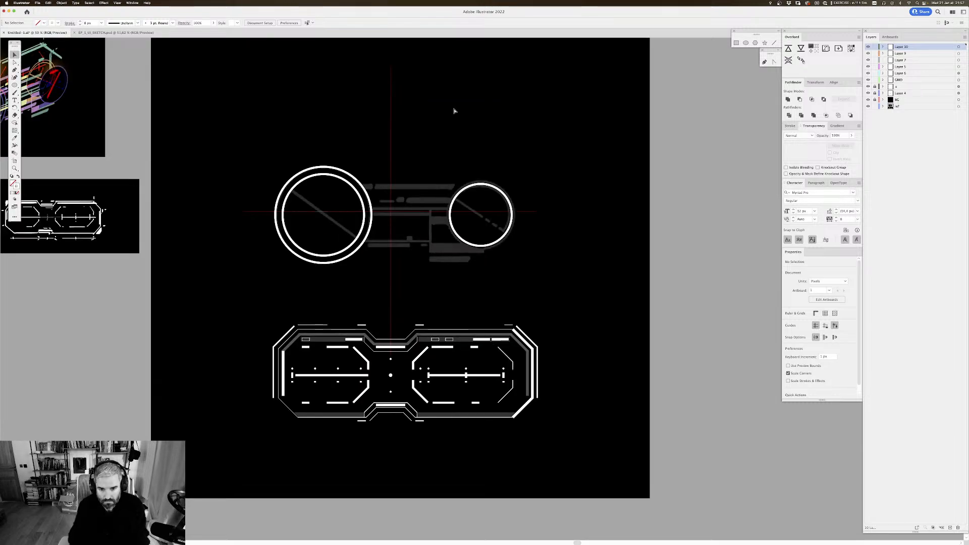
left_click_drag(424, 138, 456, 138)
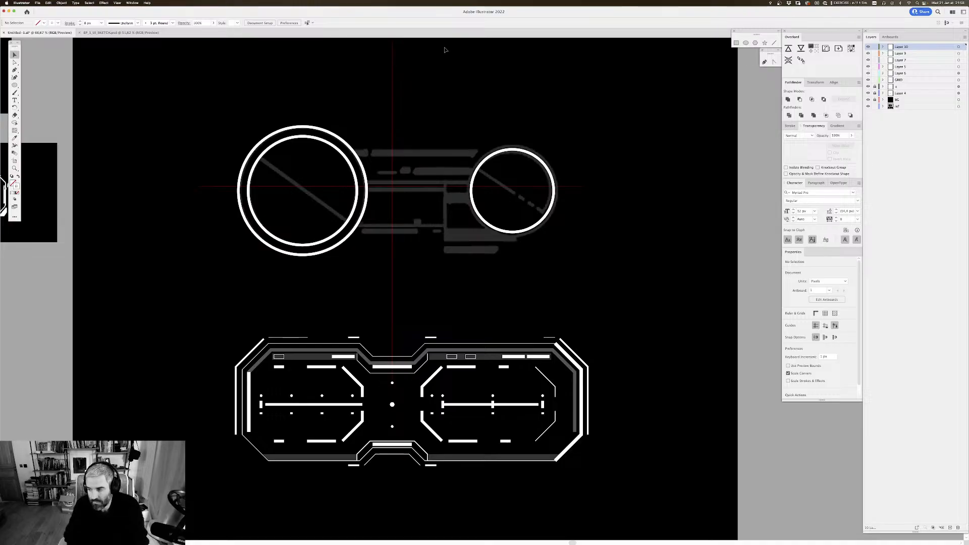
left_click_drag(534, 96, 541, 95)
left_click_drag(15, 86, 40, 85)
left_click_drag(350, 96, 339, 109)
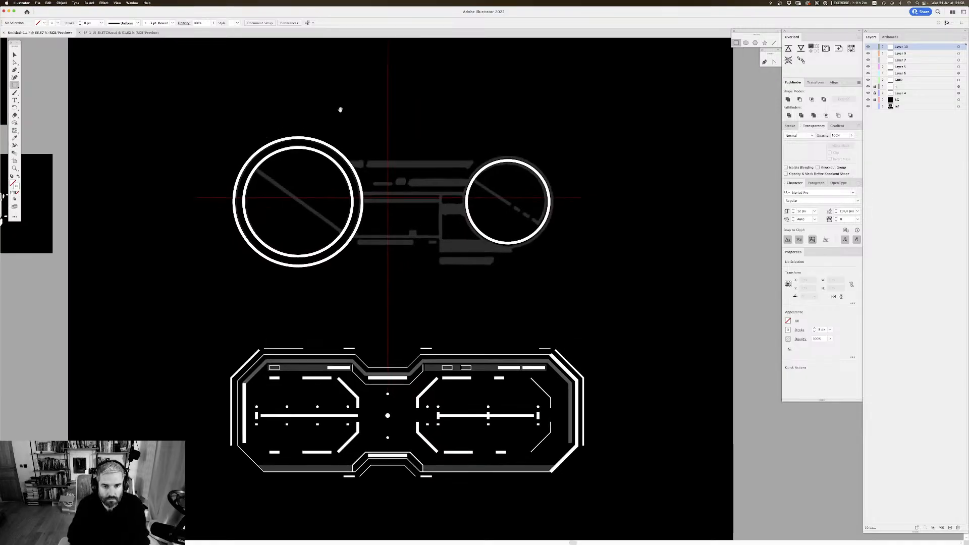
key("super+plus")
left_click_drag(483, 101, 482, 109)
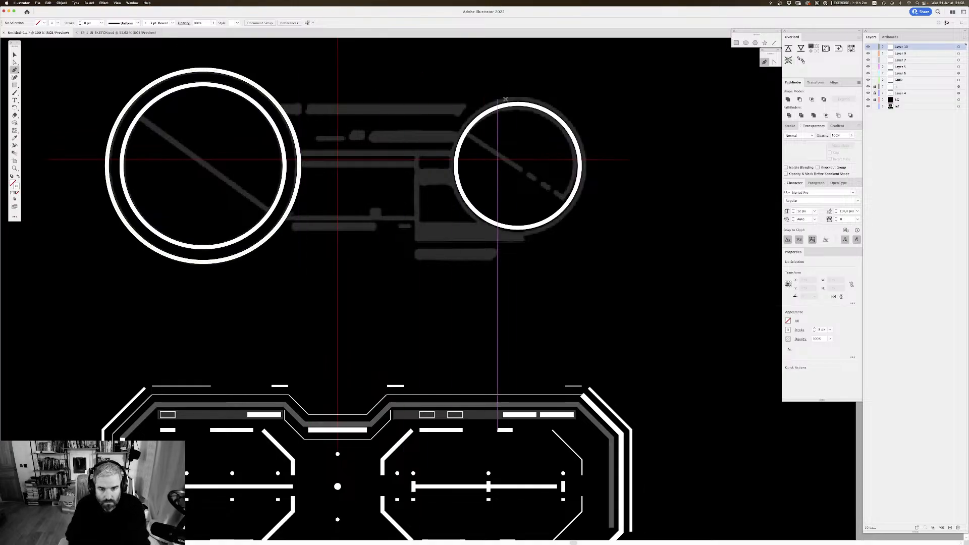
Step: Offset the small wheel's circle outward by 10 px to create an outer ring
key("v")
scroll(566, 130, "up", 1)
left_click(568, 130)
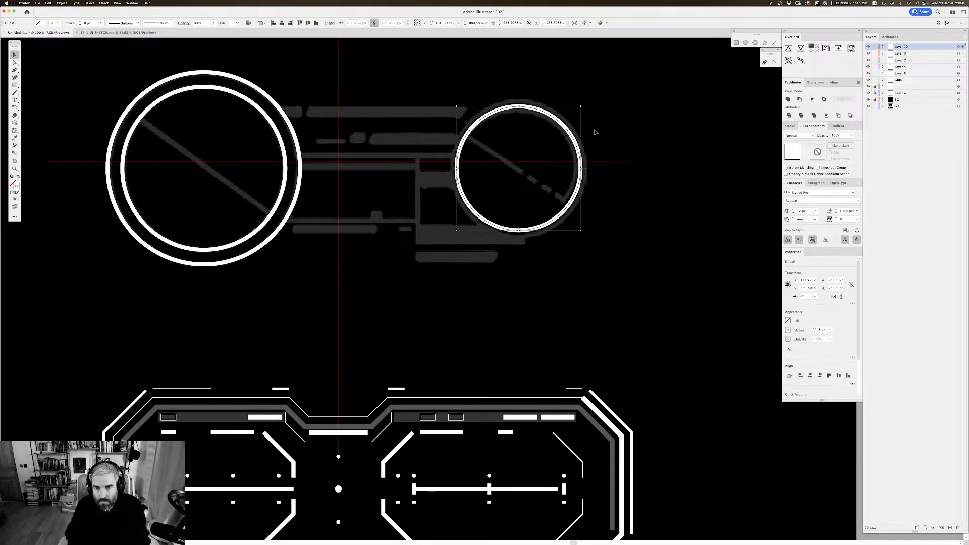
key("alt+super+o")
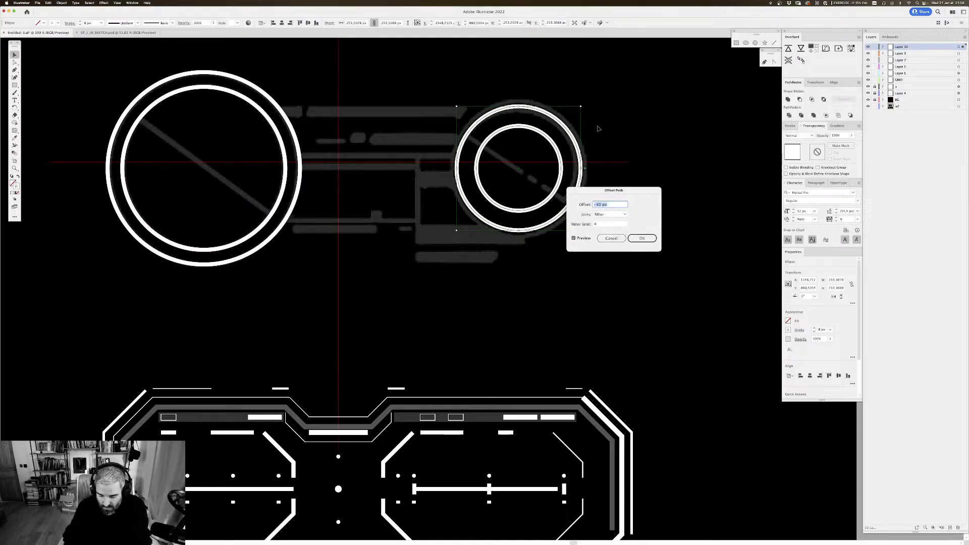
type("10")
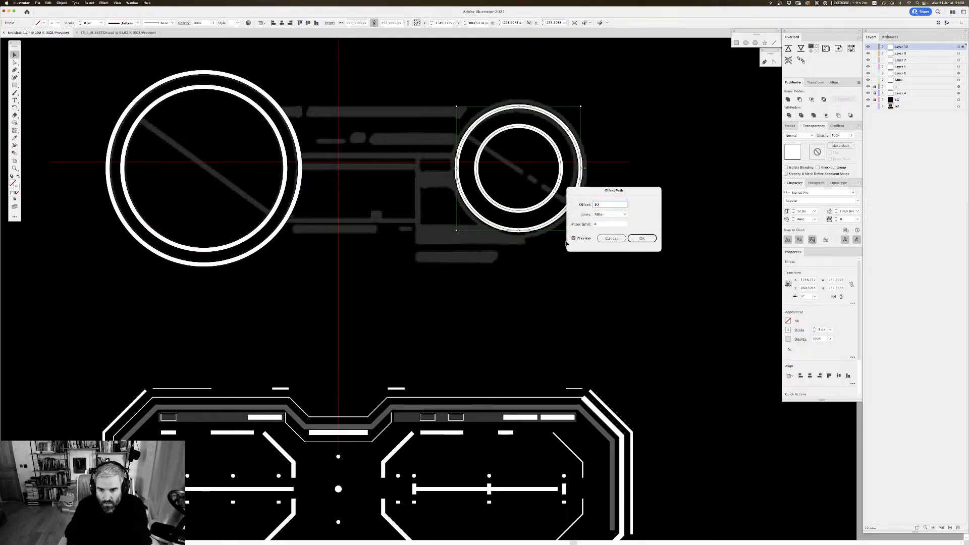
left_click(641, 238)
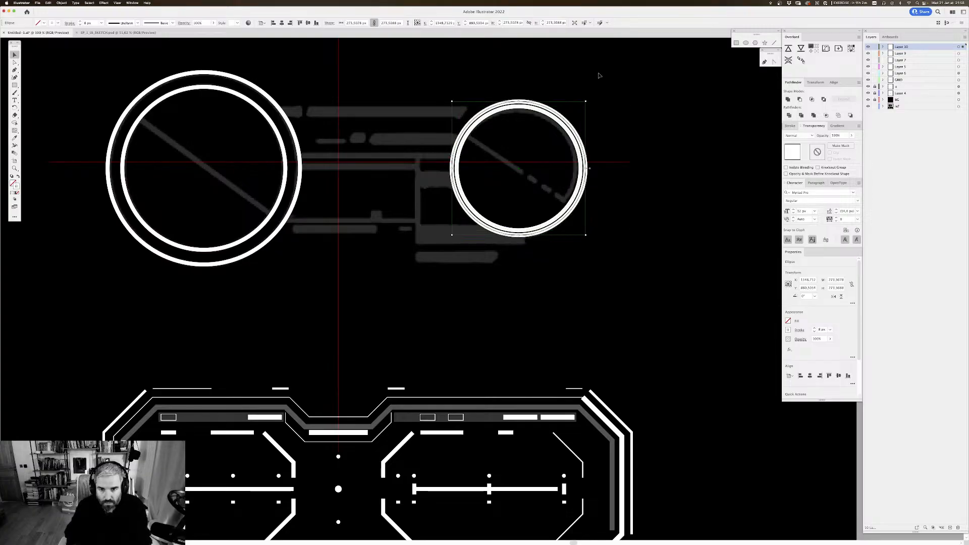
Step: Copy the thin 1 px stroke from the front view's outline onto the small wheel's new outer ring
key("i")
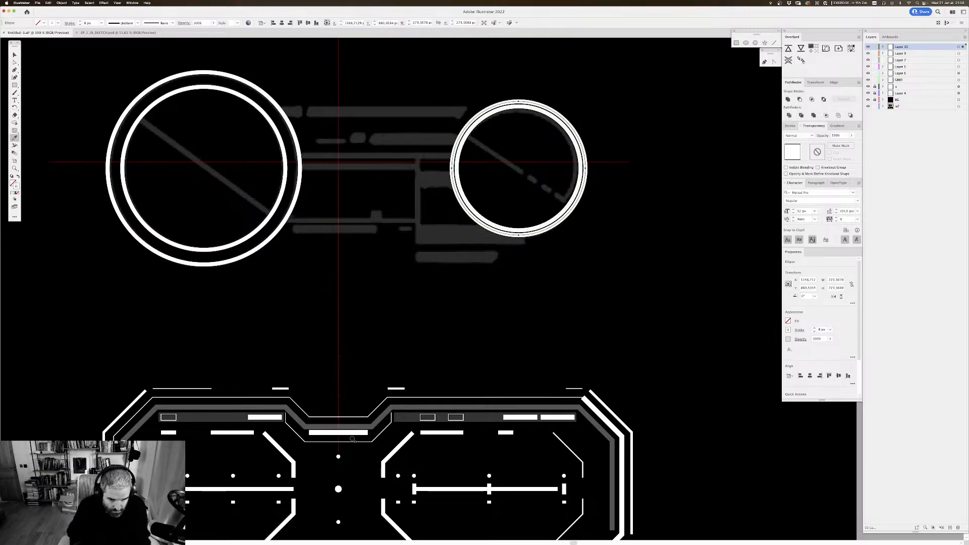
left_click(355, 441)
key("v")
left_click(497, 303)
left_click_drag(511, 292, 503, 288)
left_click_drag(373, 143, 403, 151)
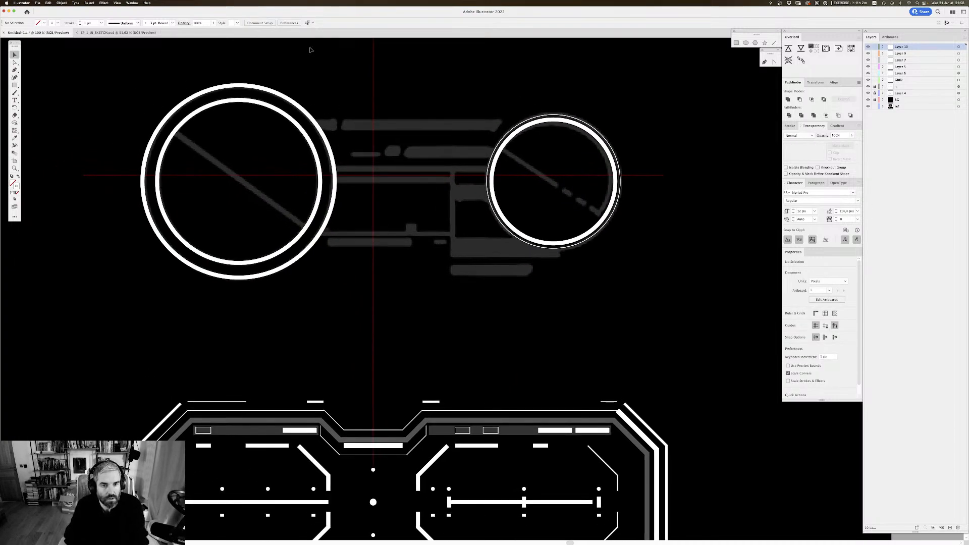
Step: Set the stroke weight of the large wheel's outer ring to 4 px
left_click_drag(333, 116, 326, 138)
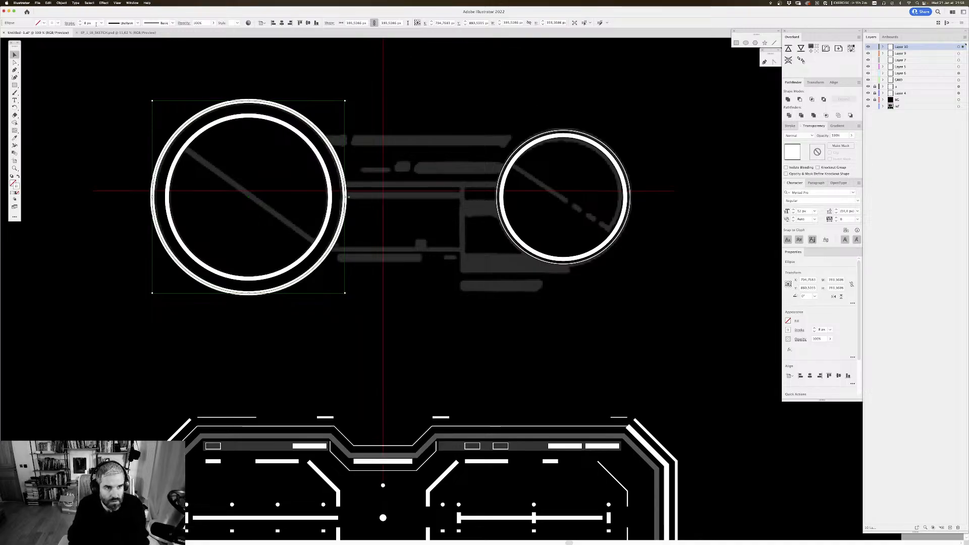
left_click(96, 24)
type("4")
key("Return")
left_click(415, 92)
mouse_move(428, 91)
left_mouse_down()
mouse_move(450, 114)
mouse_move(424, 118)
mouse_move(427, 134)
left_mouse_up()
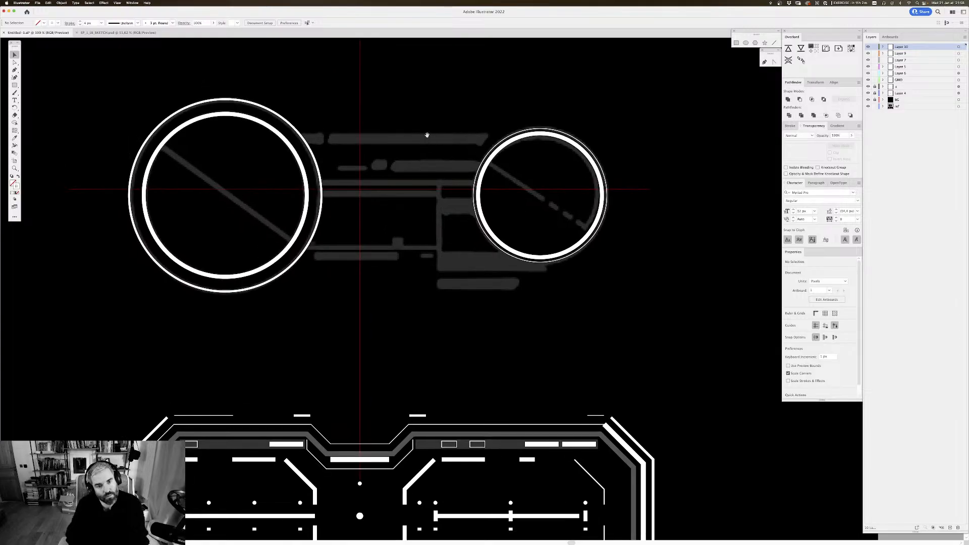
left_click_drag(269, 89, 287, 113)
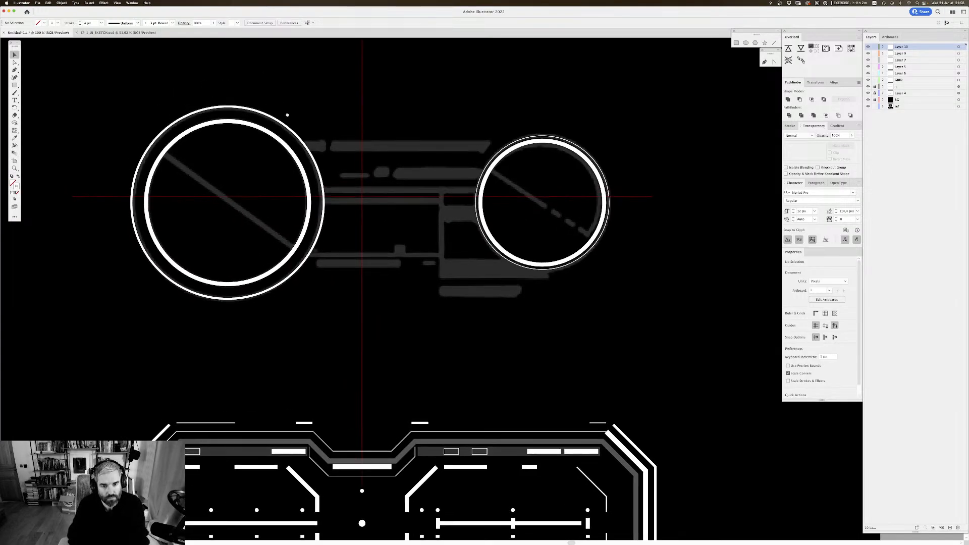
Step: Save the document with the traced wheels
key("super+minus")
key("super+minus")
key("super+minus")
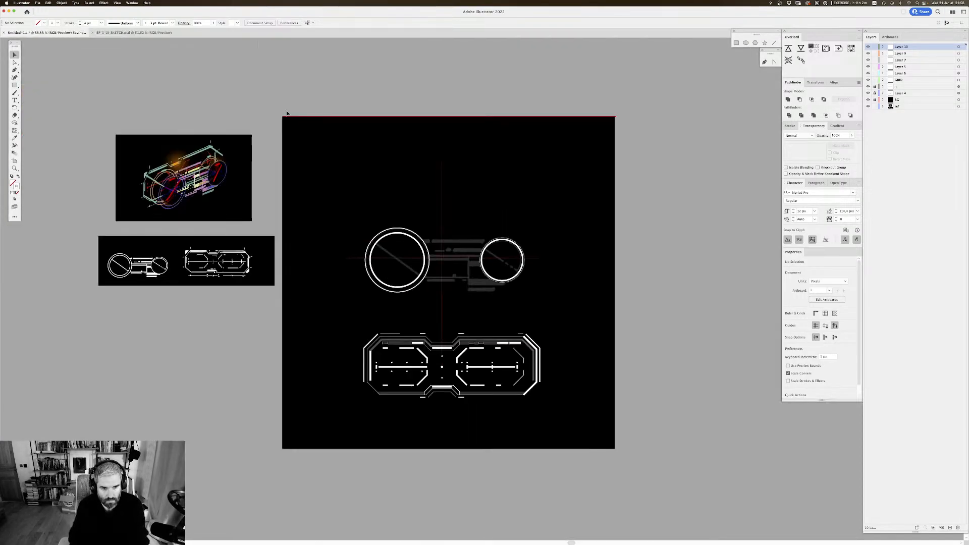
key("super+y")
key("super+y")
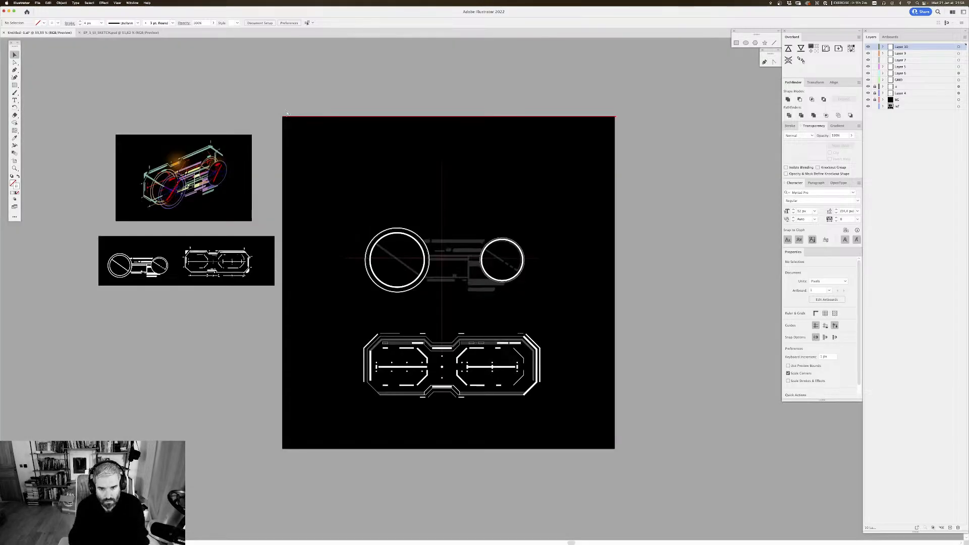
key("super+plus")
key("super+plus")
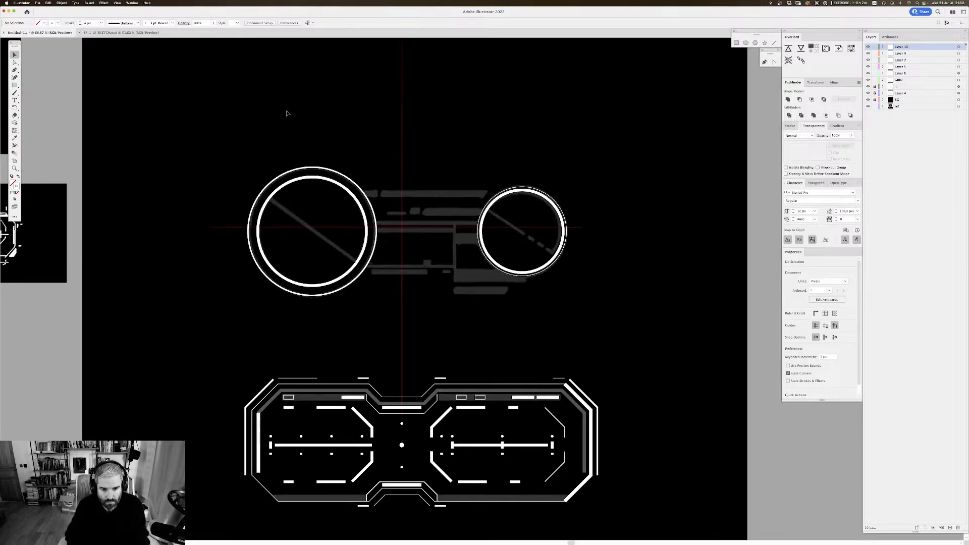
scroll(519, 189, "down", 2)
key("super+plus")
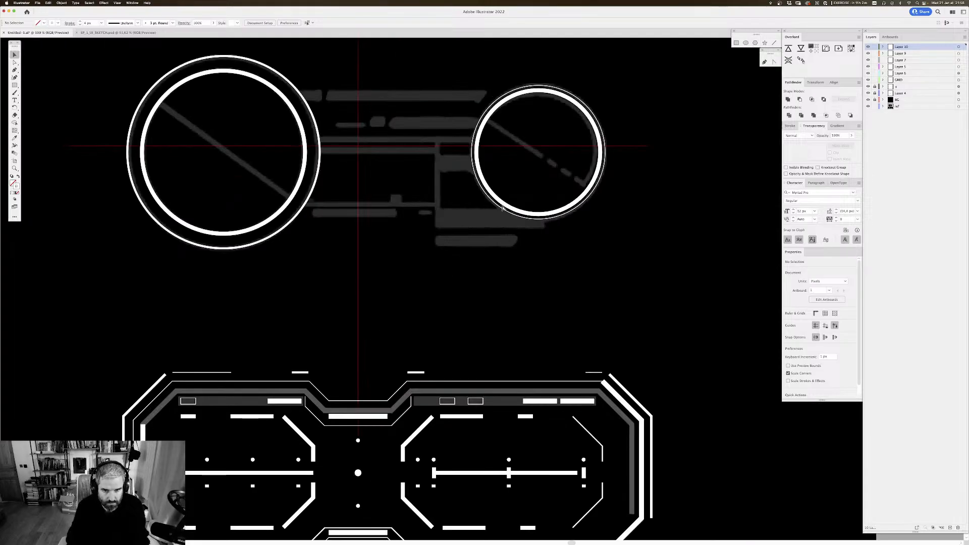
scroll(503, 207, "up", 2)
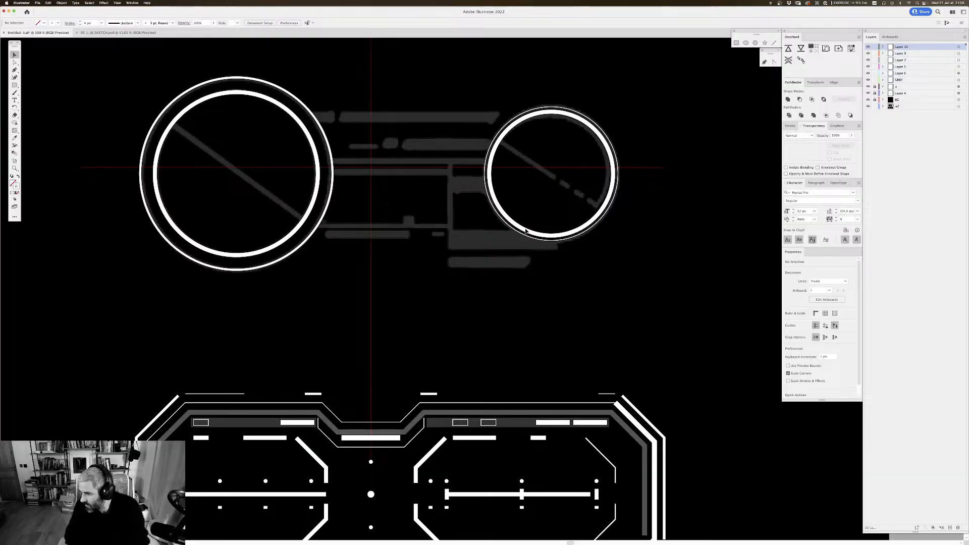
scroll(454, 151, "up", 3)
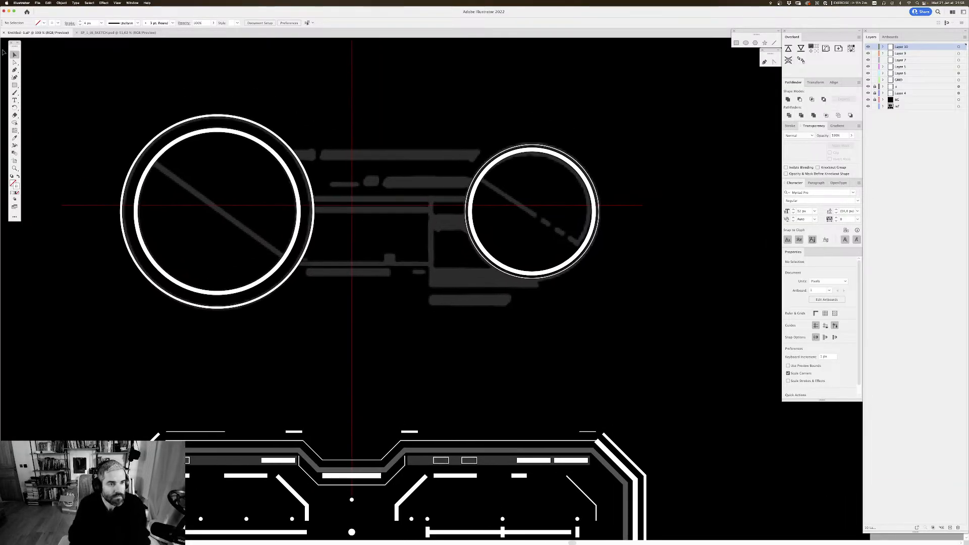
left_click(15, 85)
scroll(269, 110, "down", 1)
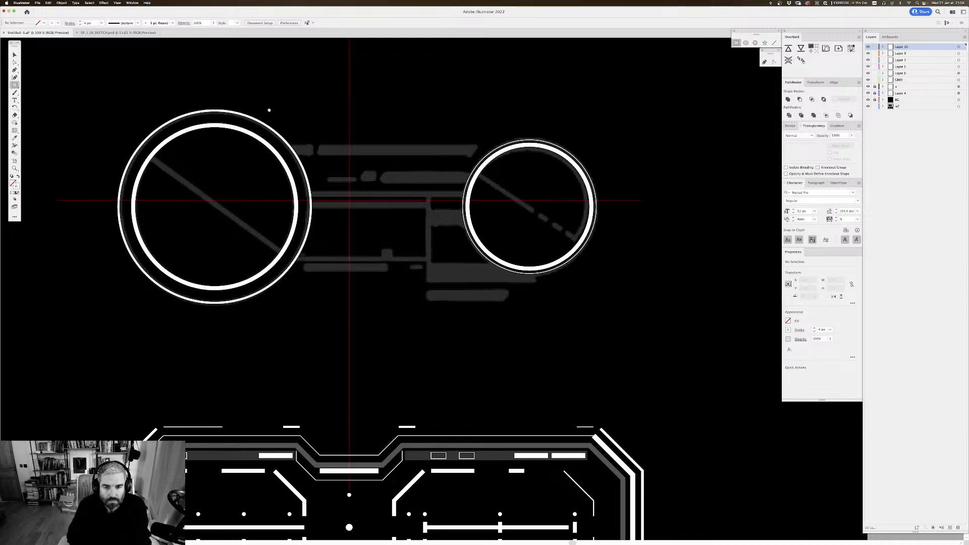
left_click_drag(269, 110, 269, 110)
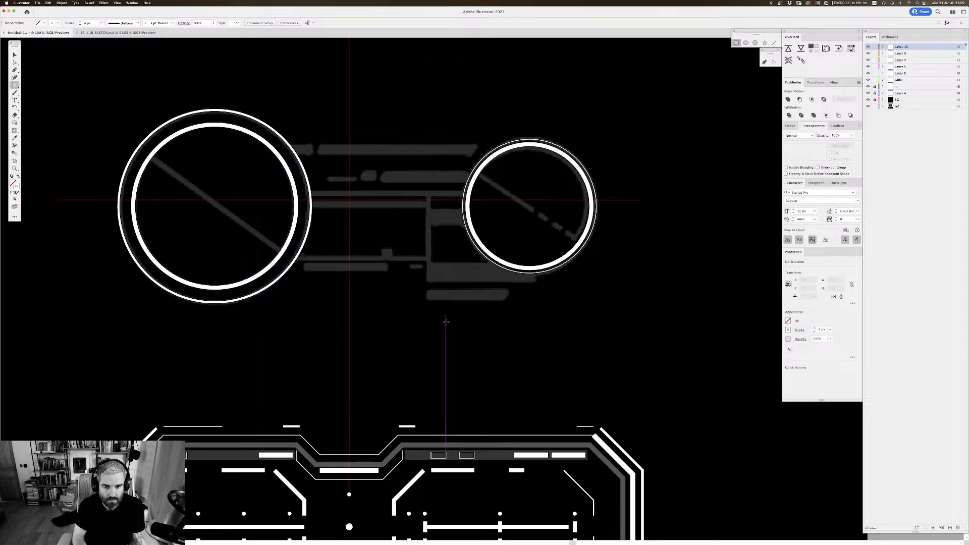
Step: Offset the small wheel's thin outer ring outward by 80 px to create a larger concentric circle
key("v")
scroll(498, 216, "down", 1)
left_click(485, 252)
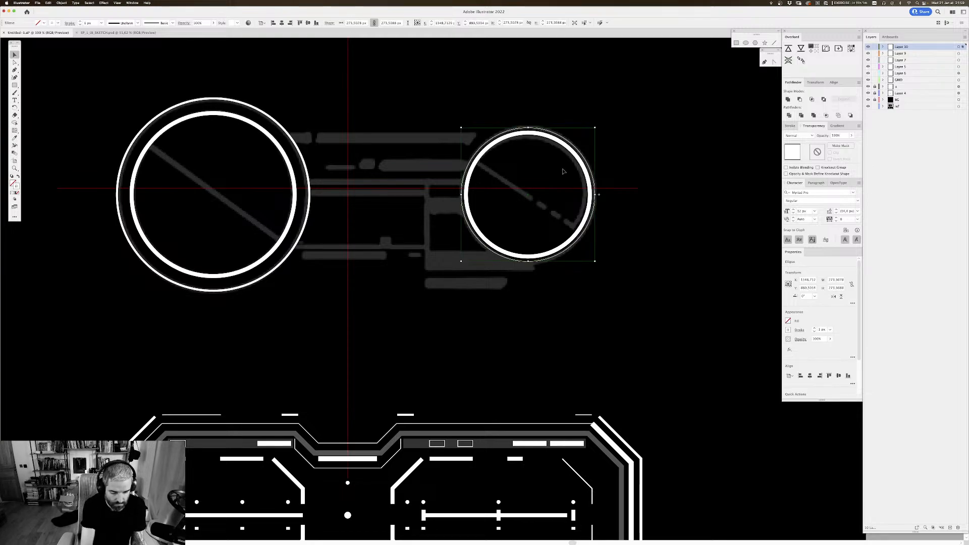
key("super+alt+o")
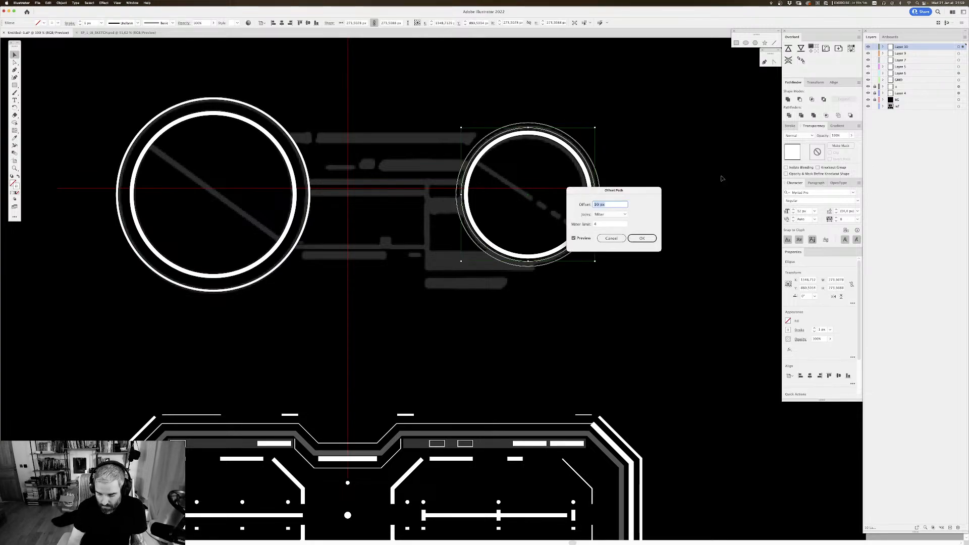
type("40")
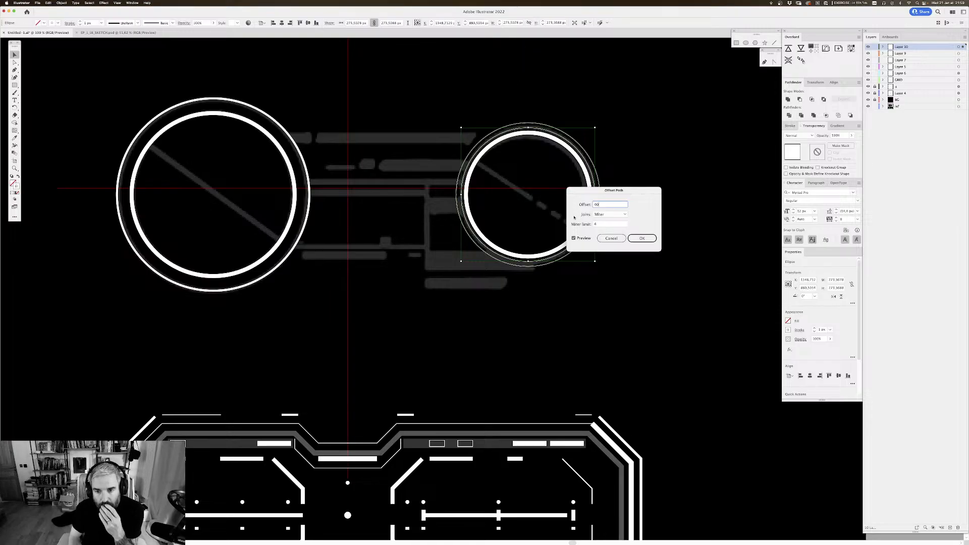
left_click(573, 238)
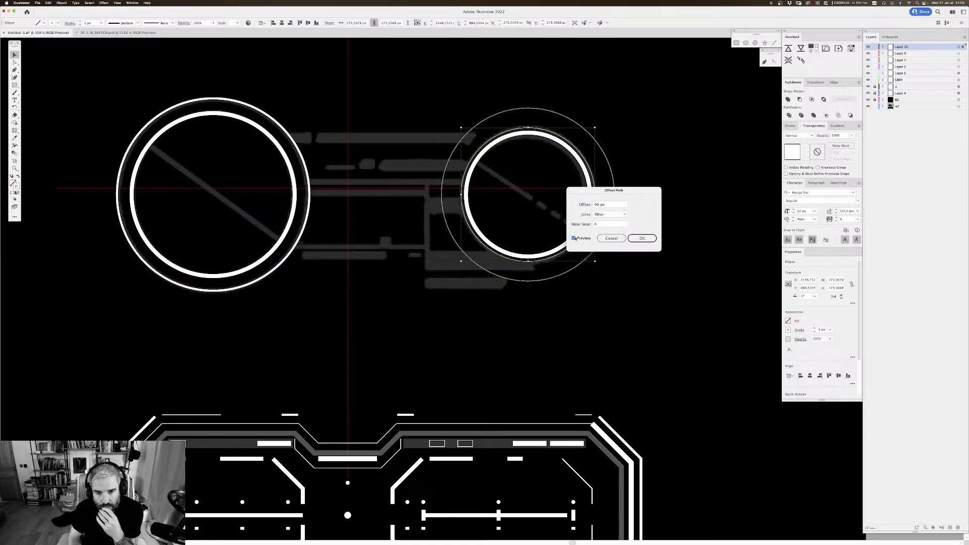
left_click_drag(611, 205, 574, 203)
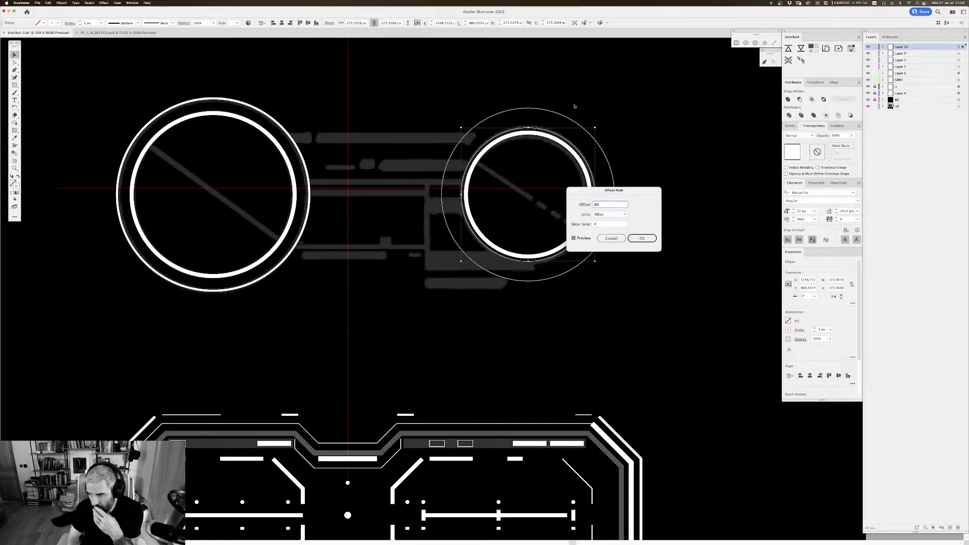
type("80")
left_click(575, 240)
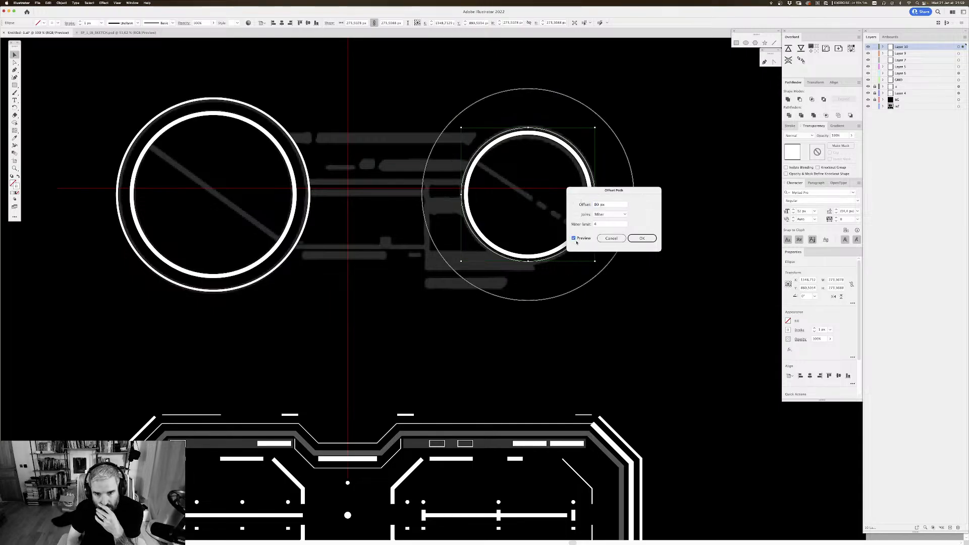
left_click(641, 238)
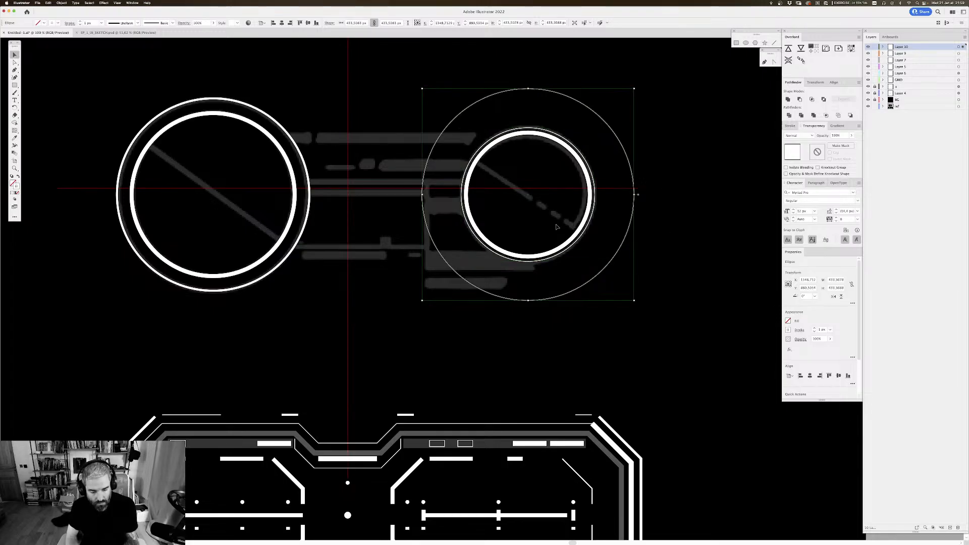
Step: Cut the new large circle down to its lower-left quarter arc by deleting its right and top anchor points
key("a")
left_click(690, 199)
left_click(634, 195)
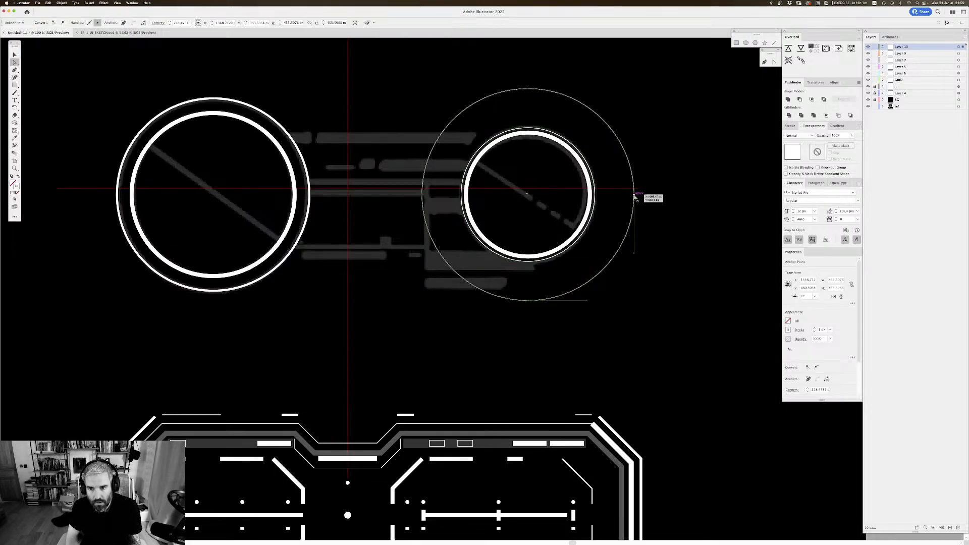
key("Delete")
left_click(658, 72)
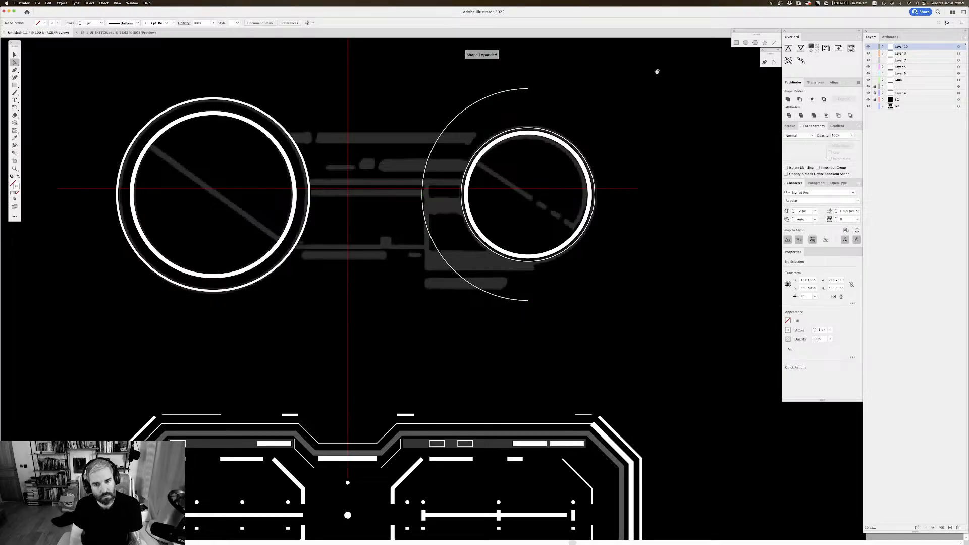
left_click_drag(578, 128, 576, 168)
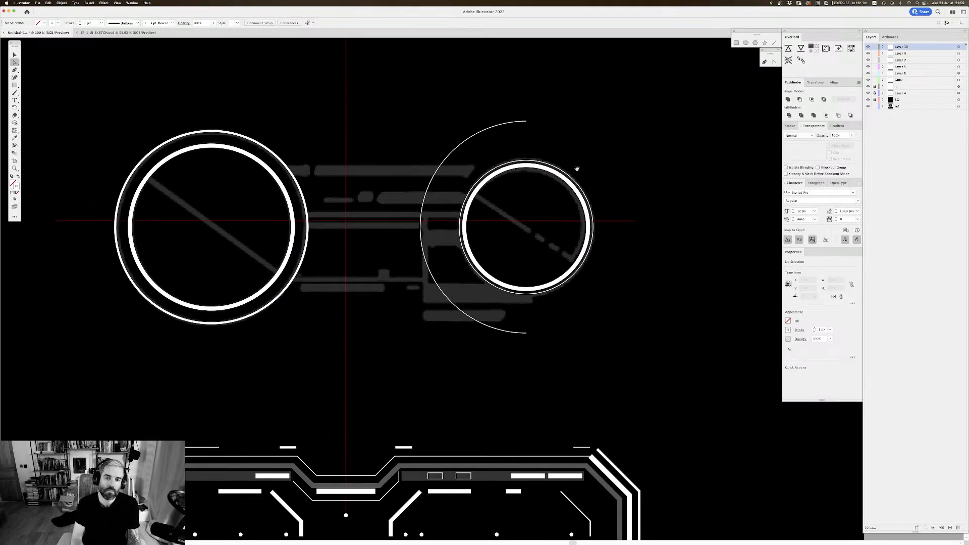
left_click(526, 122)
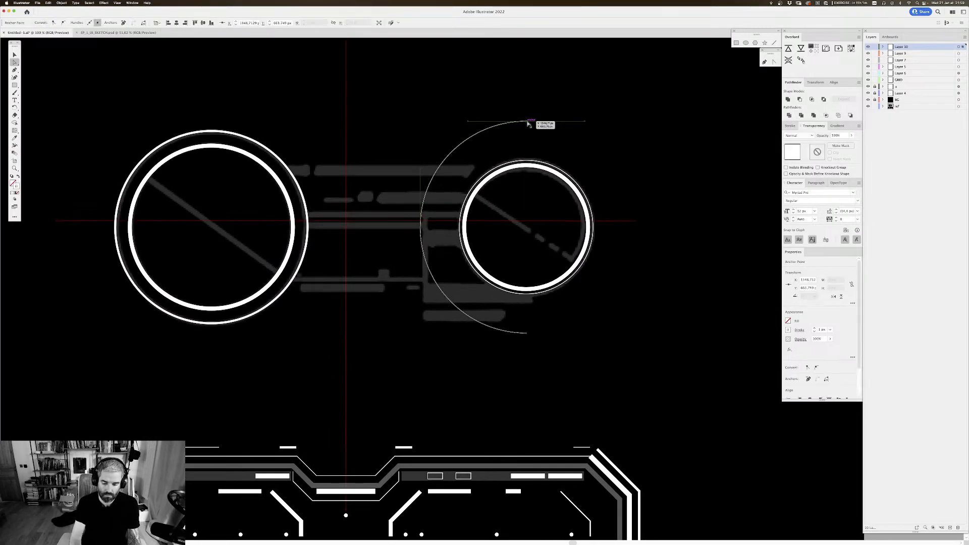
key("Delete")
left_click_drag(505, 107, 518, 76)
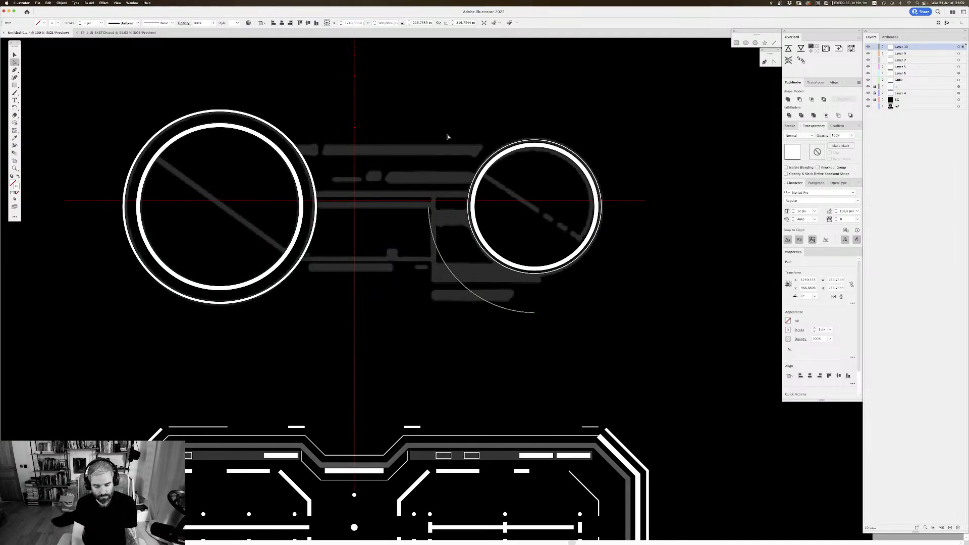
Step: Change the highlight color of Layer 10 to red in its layer options
key("p")
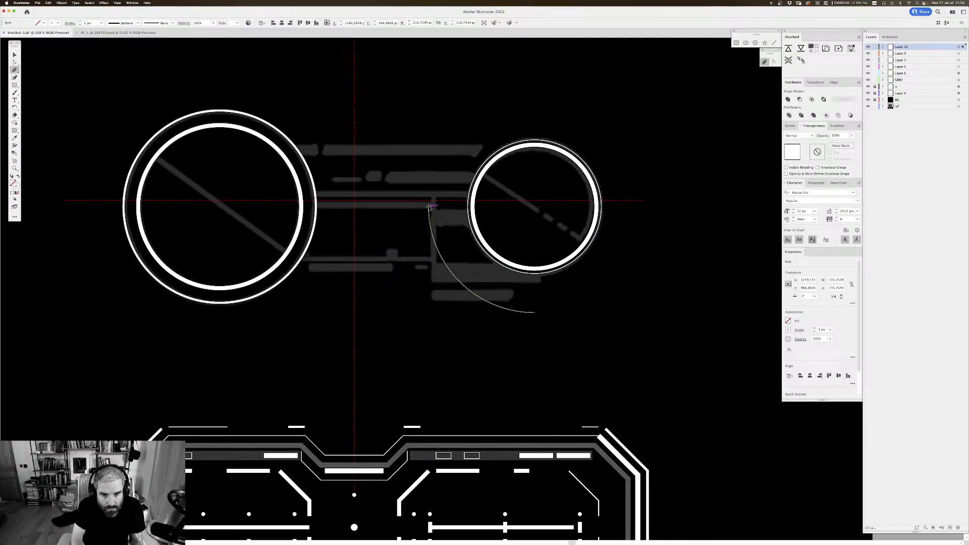
double_click(921, 48)
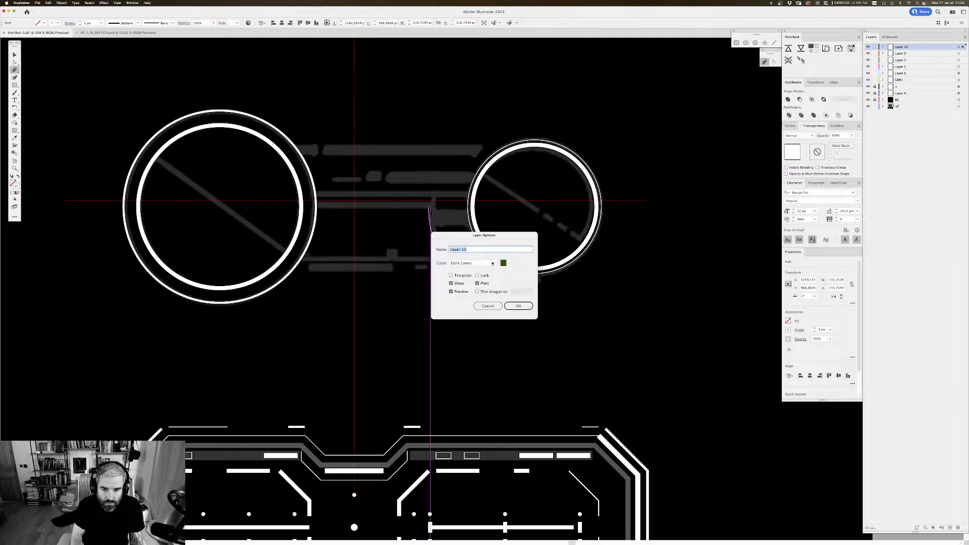
left_click(492, 263)
left_click(471, 274)
left_click(519, 306)
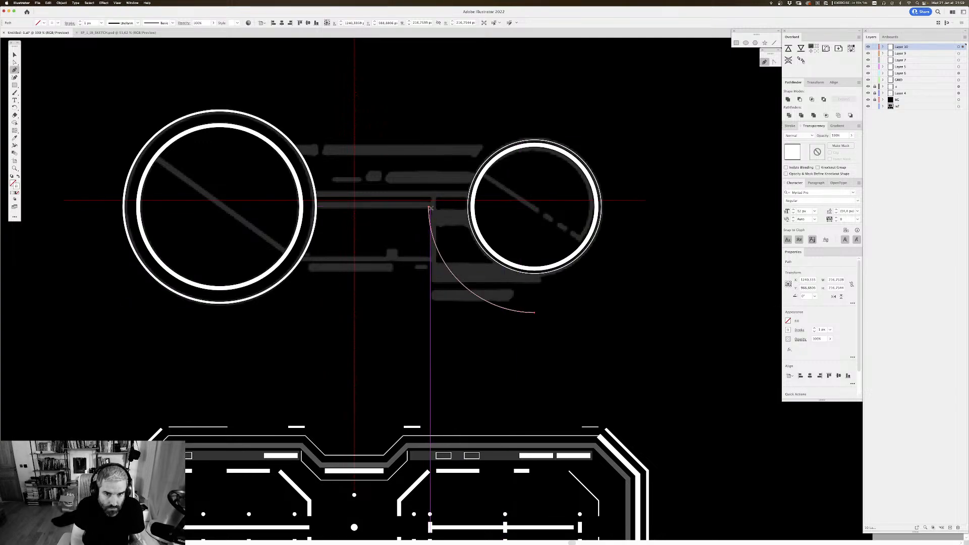
Step: Extend the quarter arc's upper end with a straight horizontal Pen segment to the large wheel's outer ring
left_click(429, 207)
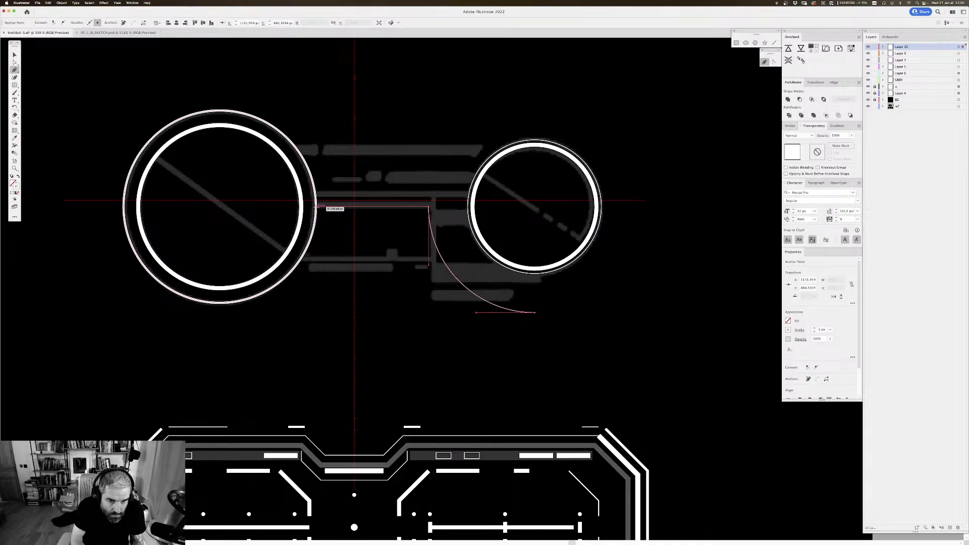
left_click(316, 206)
key("v")
left_click(327, 228)
left_click_drag(377, 254, 427, 268)
key("super+minus")
key("super+minus")
key("super+minus")
key("super+minus")
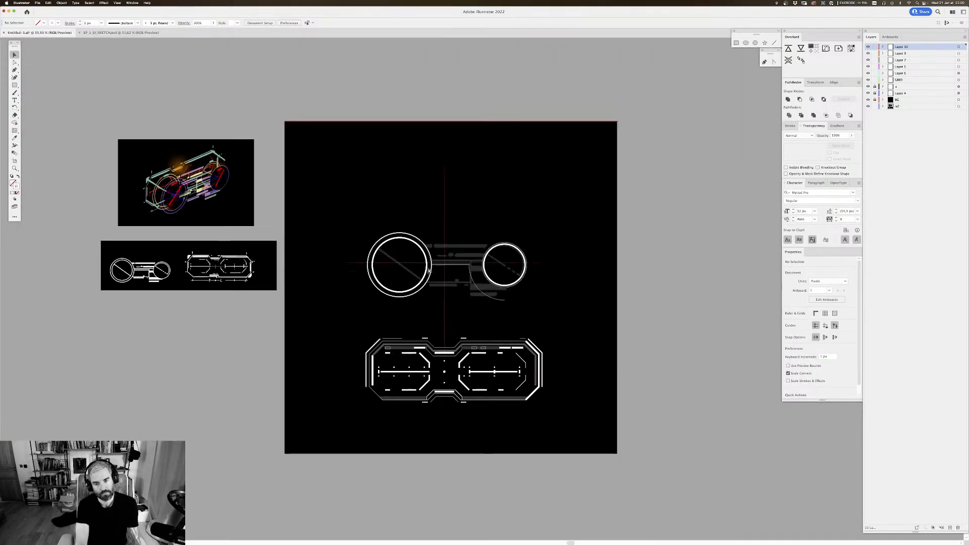
key("super+equal")
key("super+equal")
key("super+equal")
key("super+equal")
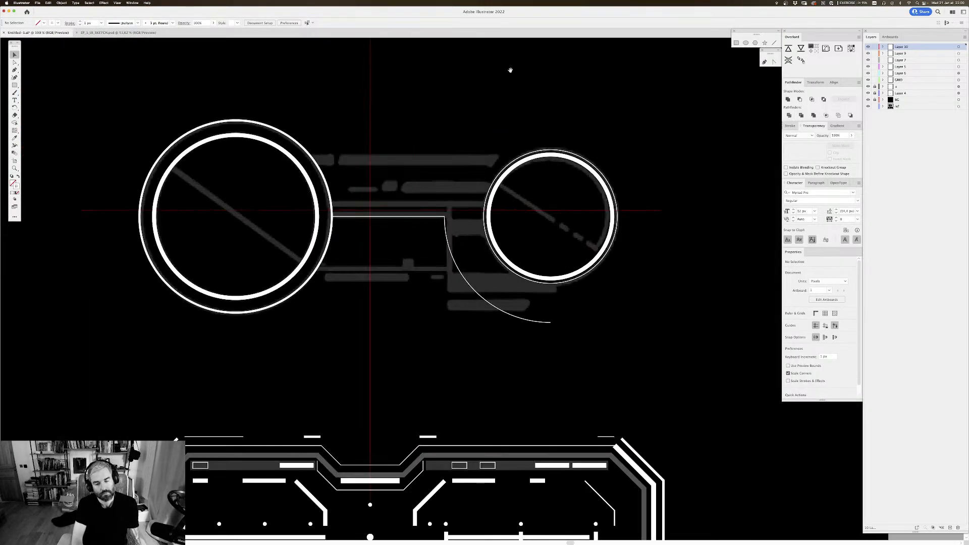
left_click_drag(518, 186, 509, 155)
Step: Draw a thin horizontal rectangle about 11 px high between the two wheels, over the upper reference bar
key("p")
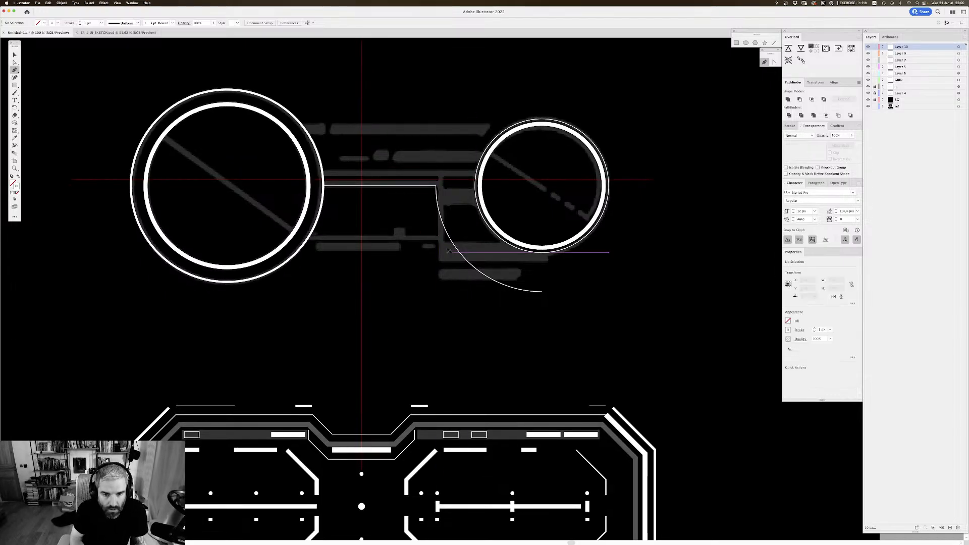
key("m")
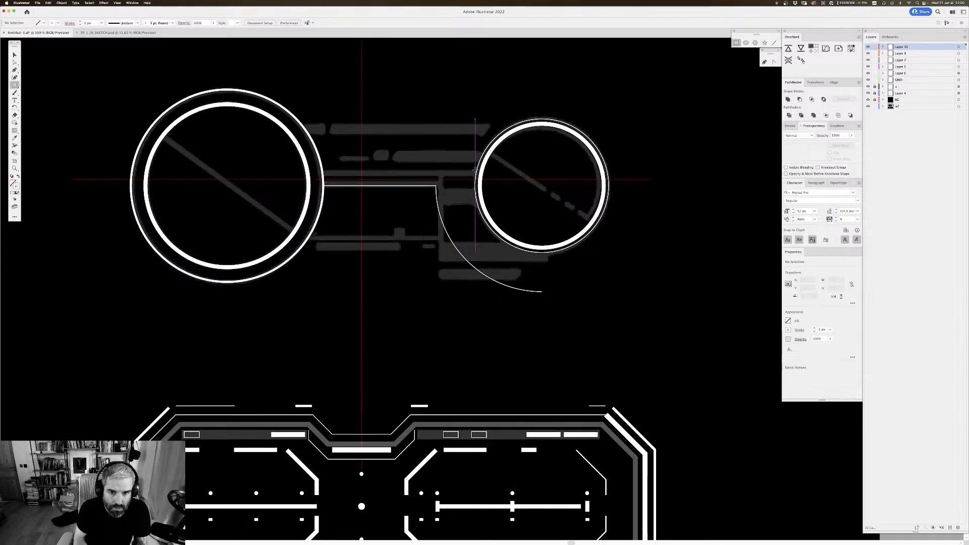
left_click_drag(476, 171, 323, 176)
scroll(434, 171, "up", 5)
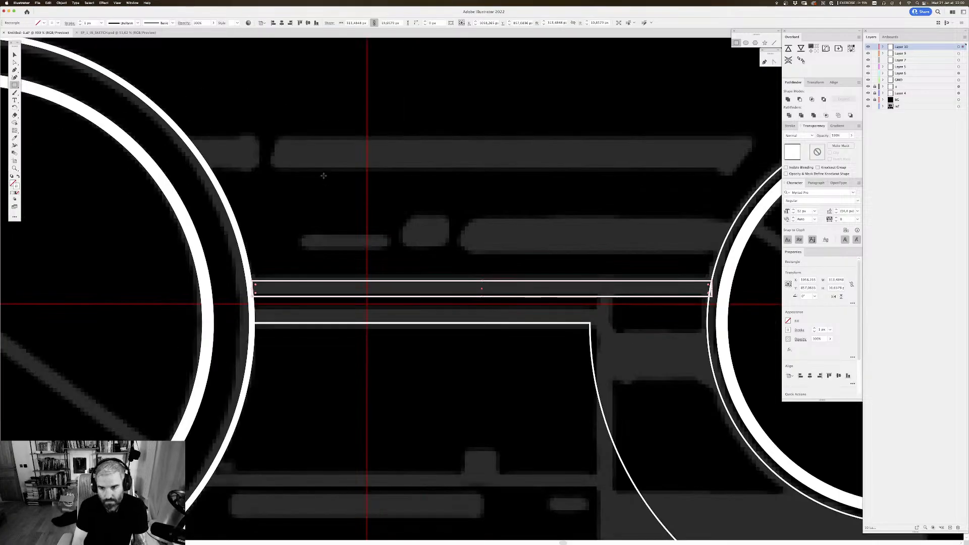
scroll(434, 170, "down", 2)
scroll(434, 170, "right", 2)
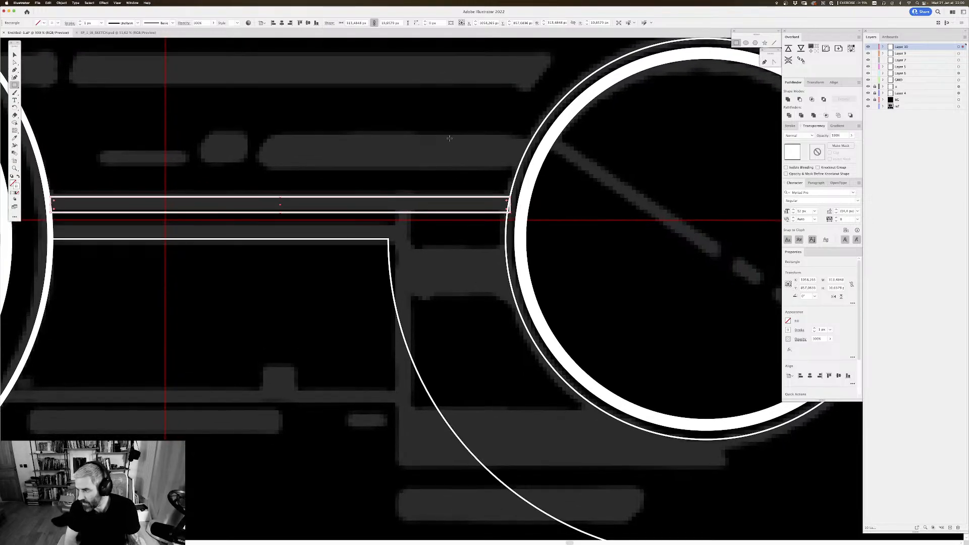
Step: Fit the connecting rectangle's right end to the curve of the small wheel's outer ring and check it in outline view
key("a")
left_click_drag(510, 217, 580, 186)
left_click(501, 227)
key("super+y")
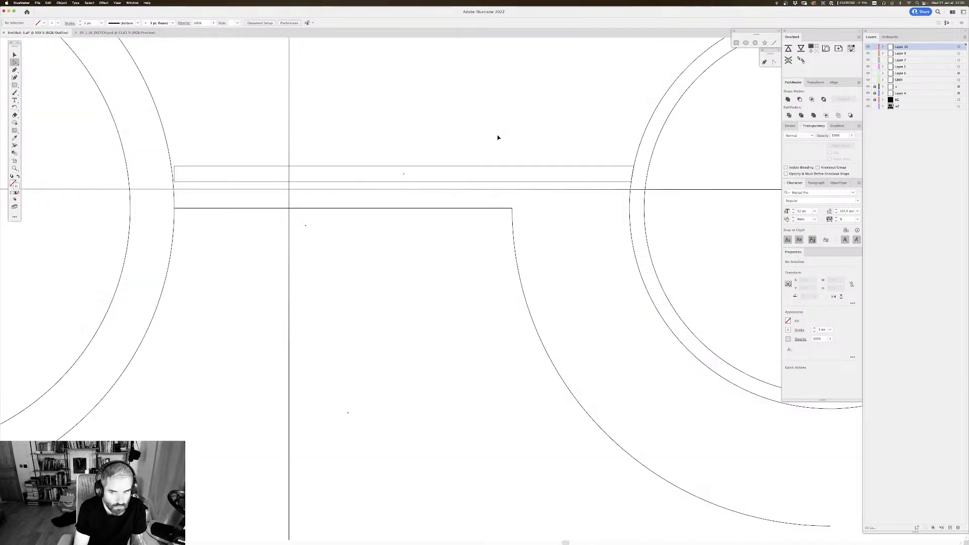
key("super+y")
Step: Move the connecting rectangle's two left corners onto the large wheel's outer ring, working in outline view
left_click_drag(215, 152, 343, 180)
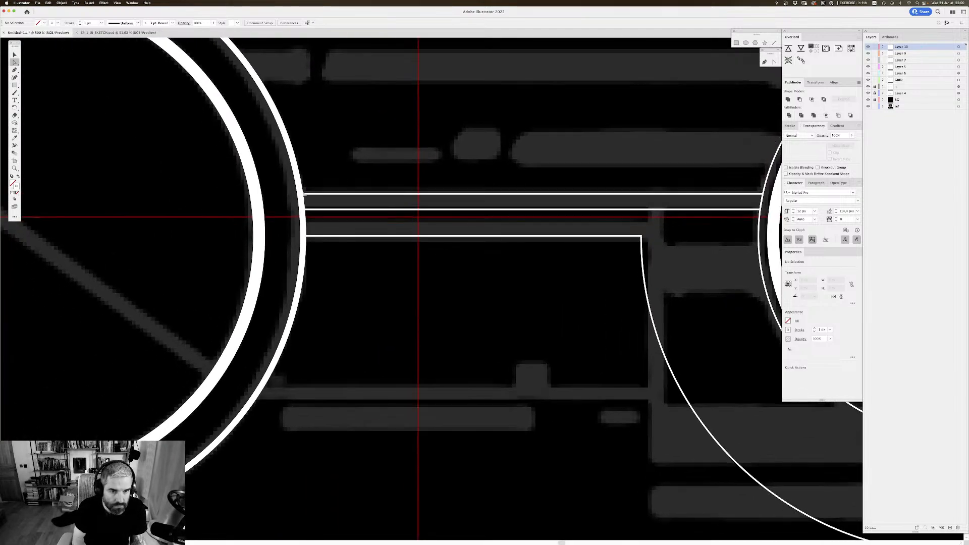
key("super+y")
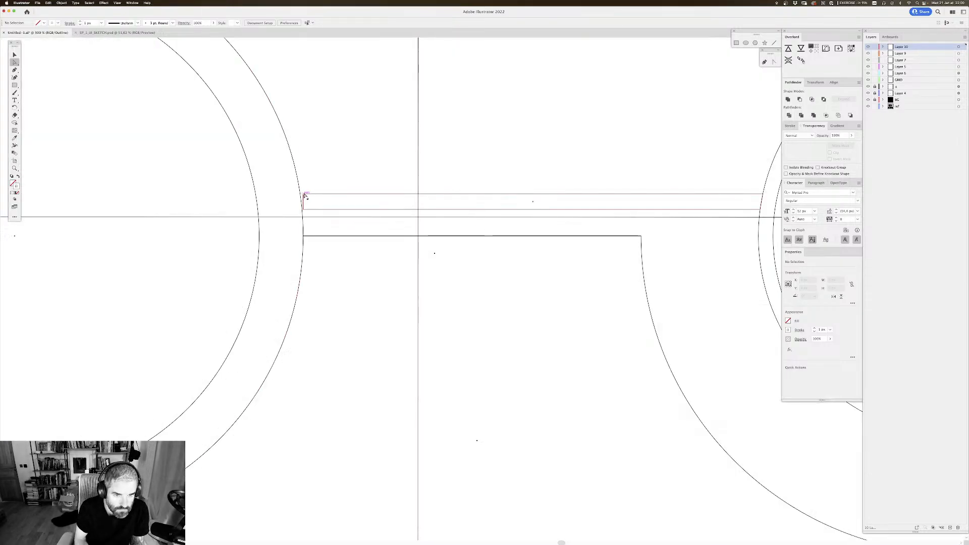
left_click_drag(303, 195, 302, 197)
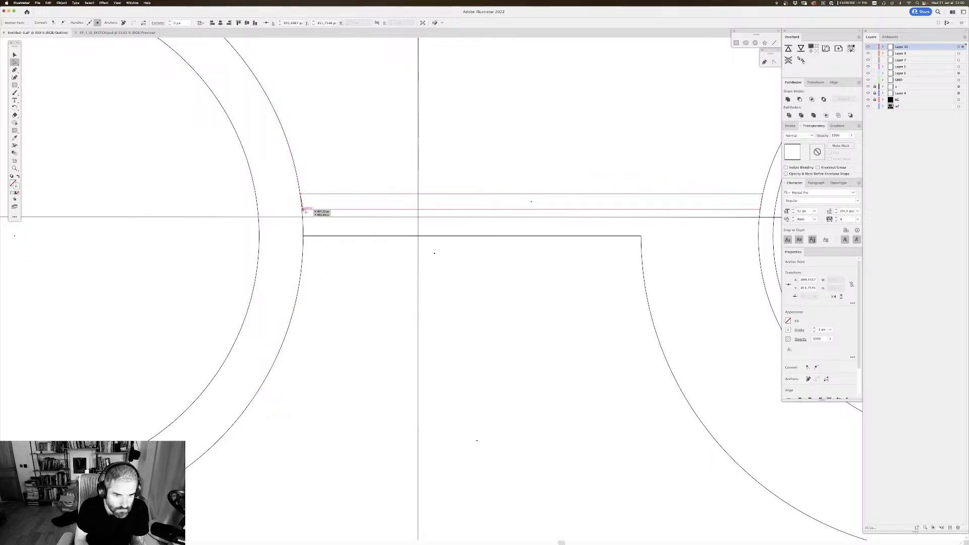
left_click_drag(303, 210, 302, 212)
left_click(315, 220)
key("super+minus")
key("super+minus")
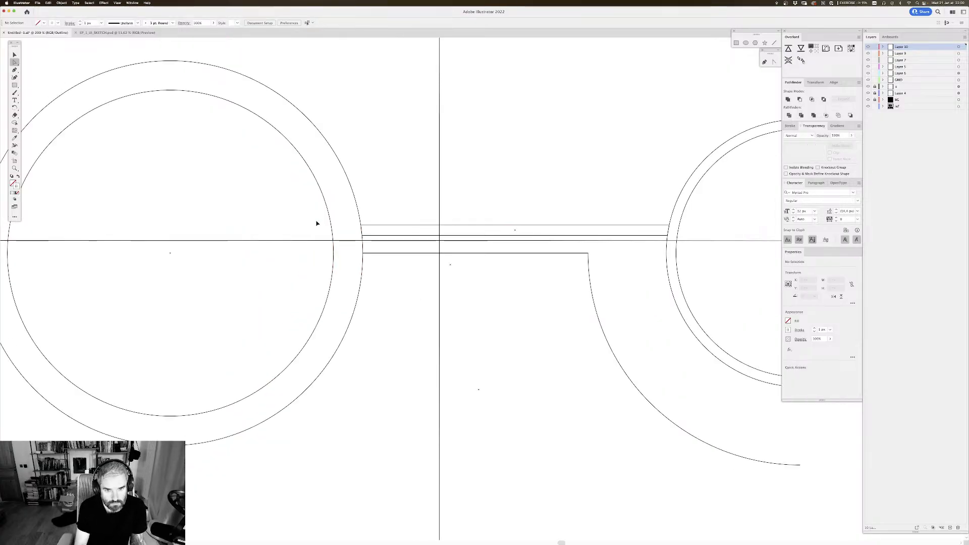
key("super+y")
left_click_drag(400, 265, 368, 224)
key("v")
mouse_move(430, 293)
left_mouse_down()
mouse_move(401, 262)
mouse_move(396, 274)
mouse_move(365, 264)
mouse_move(438, 306)
left_mouse_up()
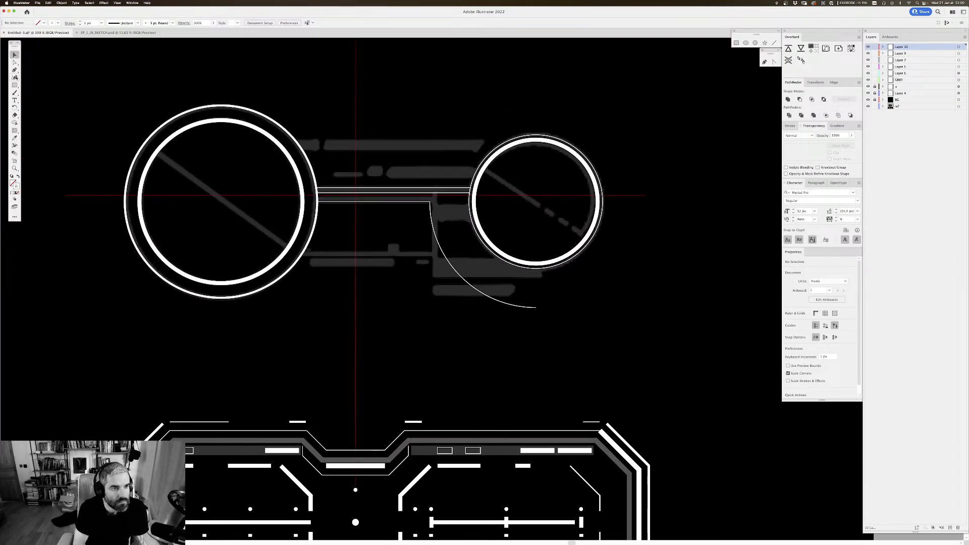
Step: Swap fill and stroke for new rectangles so they get a white fill and no stroke
key("m")
scroll(327, 229, "down", 2)
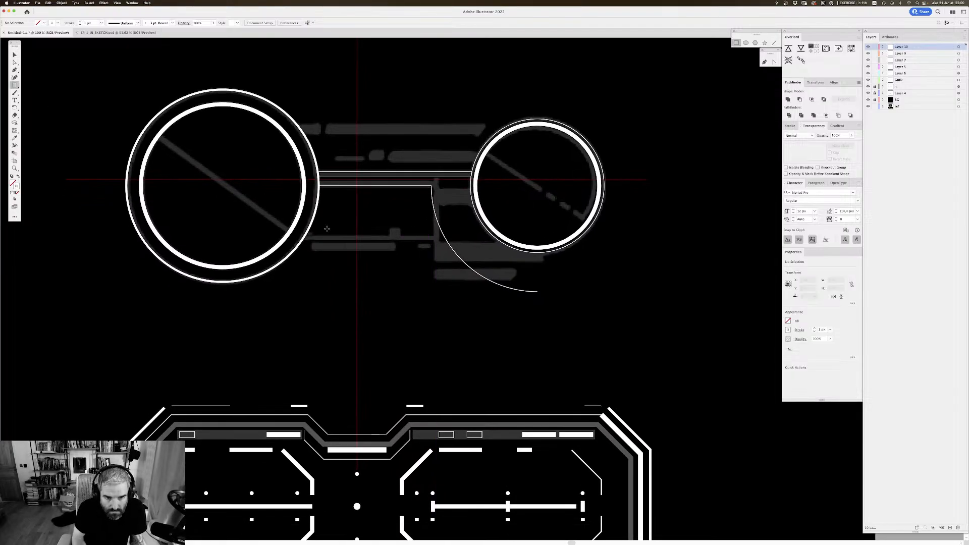
key("v")
key("super+equal")
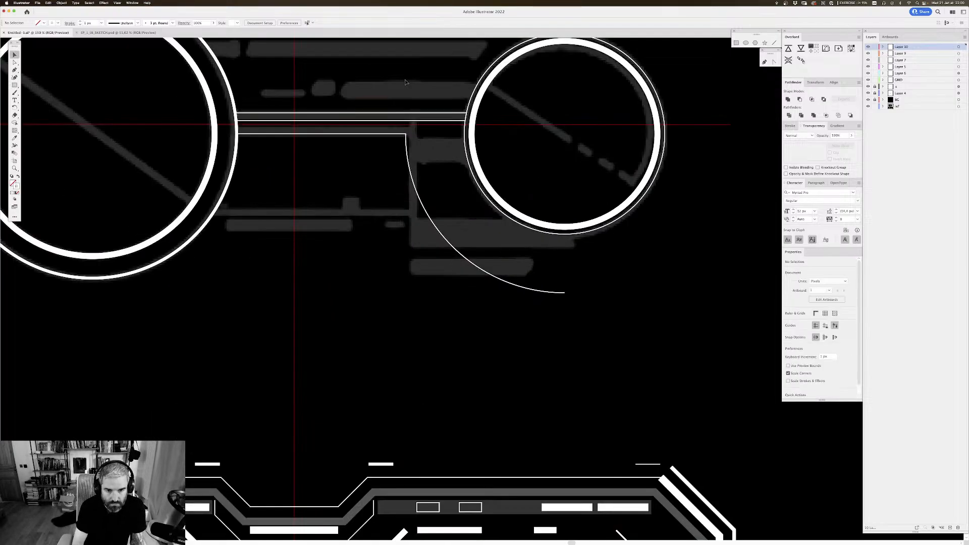
left_click_drag(398, 186, 462, 208)
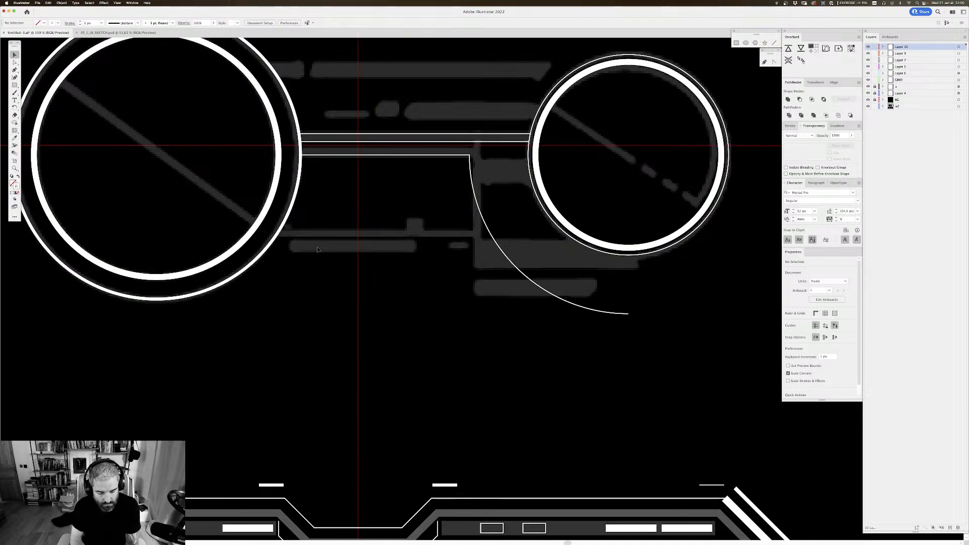
key("m")
left_click(17, 175)
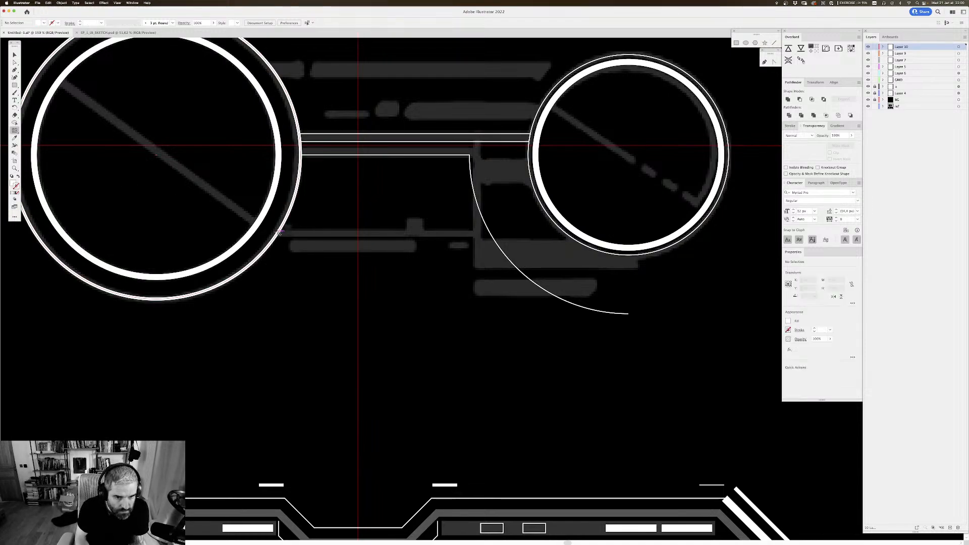
left_click(281, 231)
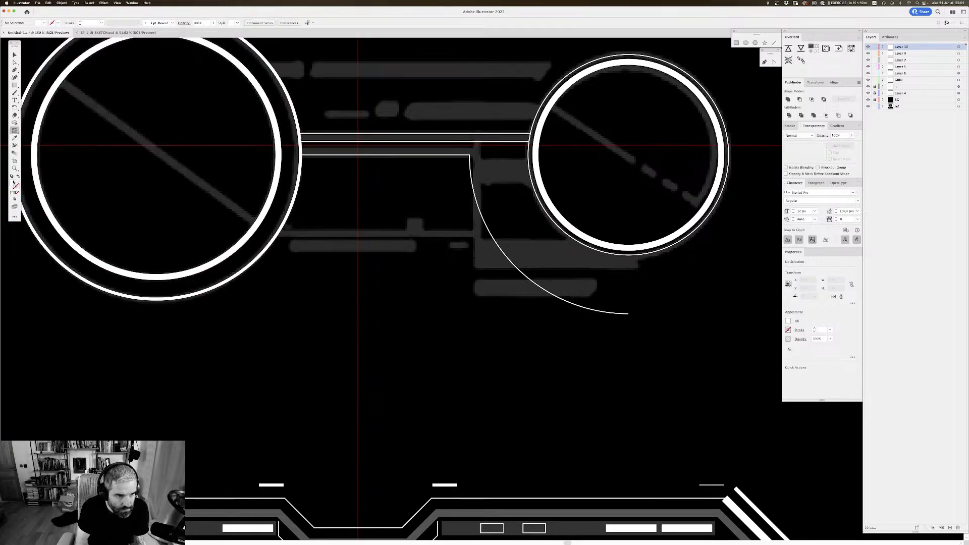
key("F6")
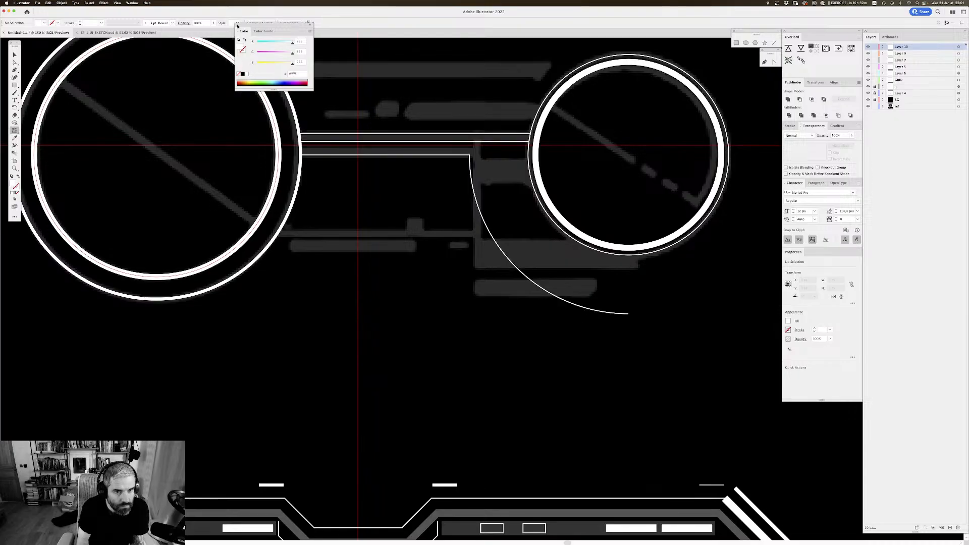
key("F6")
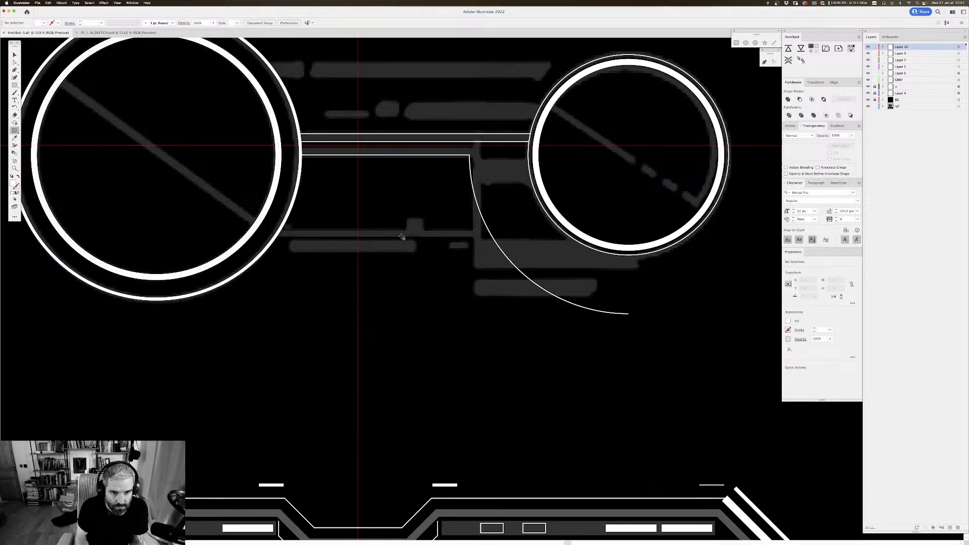
Step: Draw a thin horizontal rectangle about 9 px high over the lower reference bar and give it a white fill without stroke
key("super+a")
key("m")
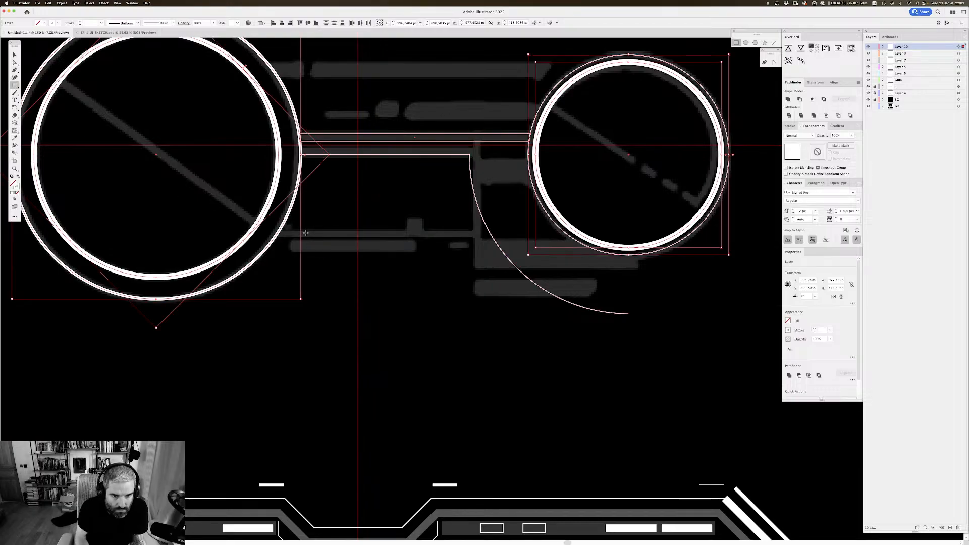
left_click_drag(305, 231, 475, 237)
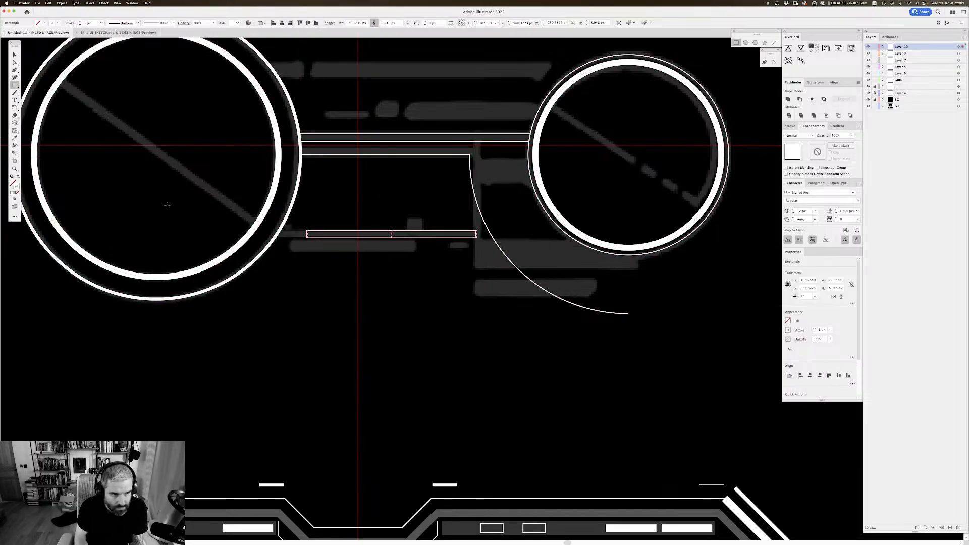
left_click(18, 176)
key("v")
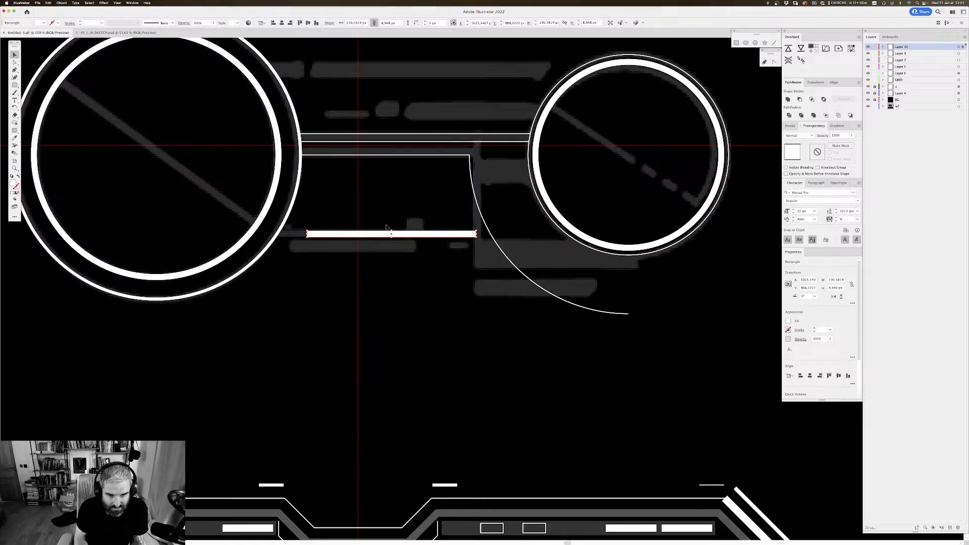
Step: Extend the lower bar's left end to meet the large wheel's outer ring, making it about 271 px wide
left_click(321, 194)
key("super+plus")
key("super+plus")
left_click_drag(393, 191, 550, 235)
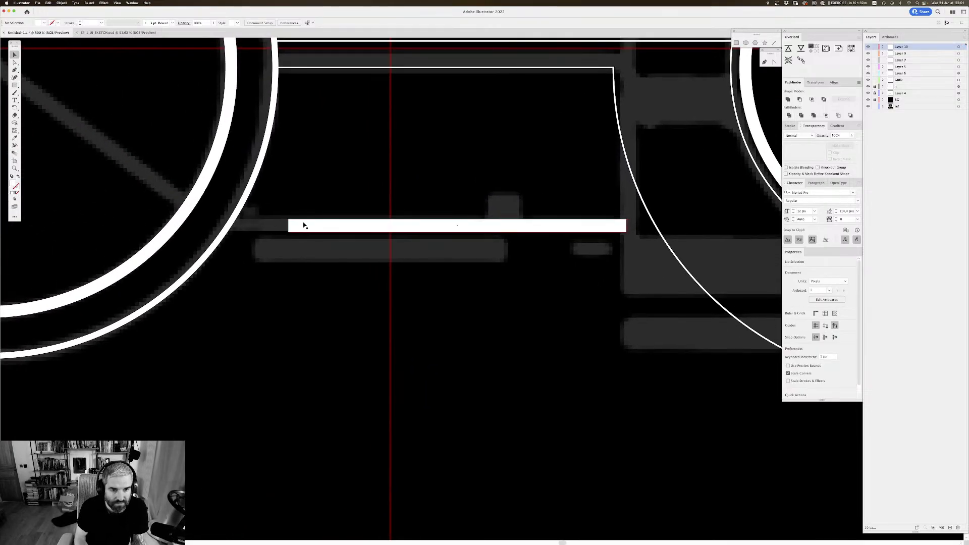
left_click(304, 226)
left_click_drag(289, 225, 228, 226)
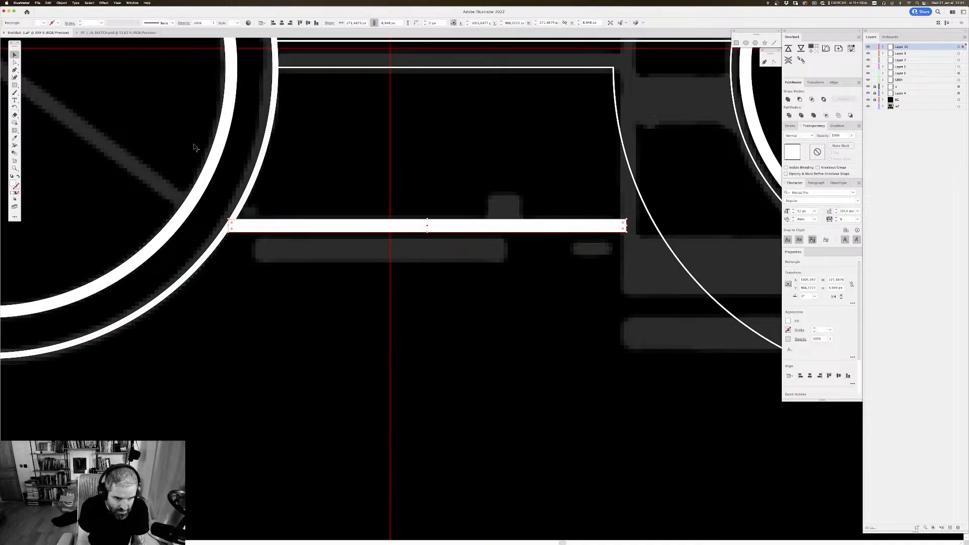
Step: Draw a small white block over the sketched bump, overlapping the upper edge of the lower bar
left_click_drag(601, 203, 495, 273)
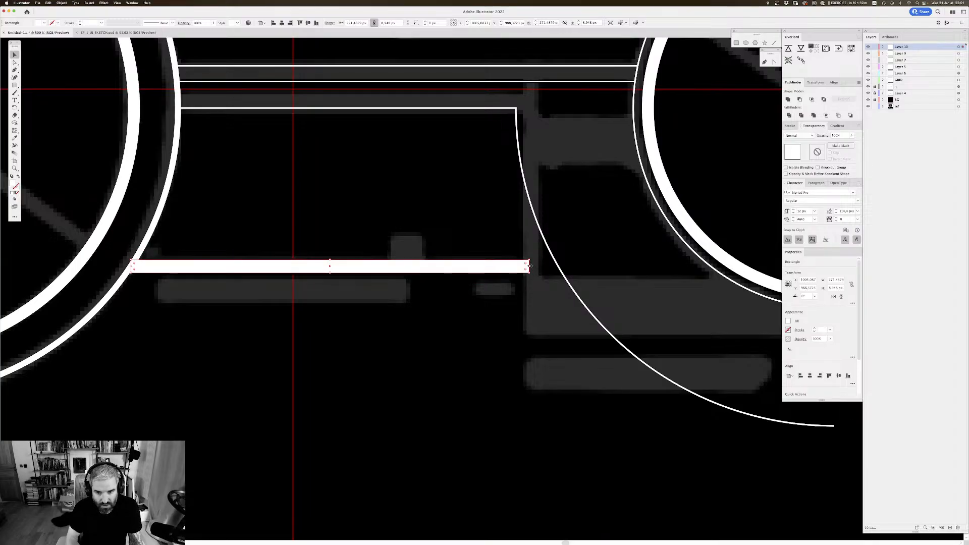
left_click(14, 85)
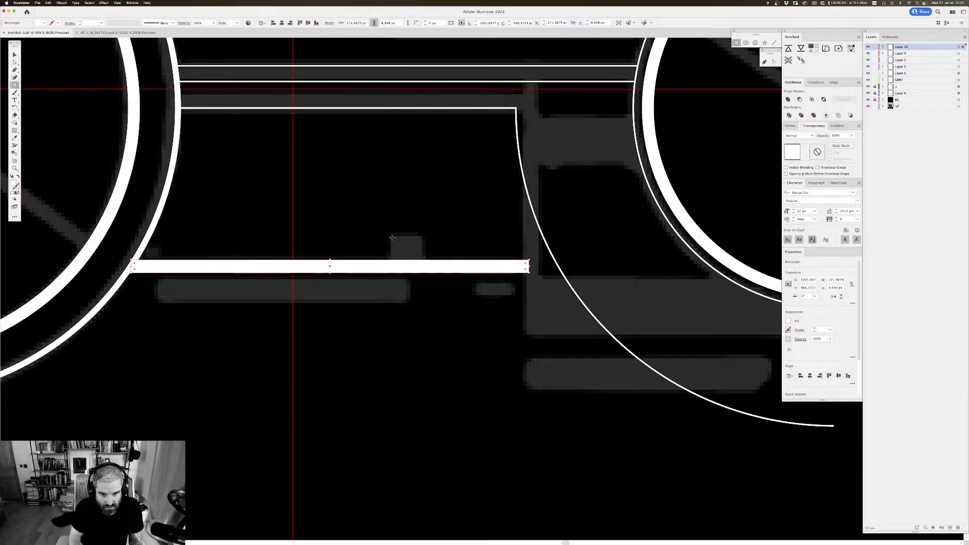
left_click_drag(392, 237, 423, 261)
scroll(444, 216, "down", 2)
key("v")
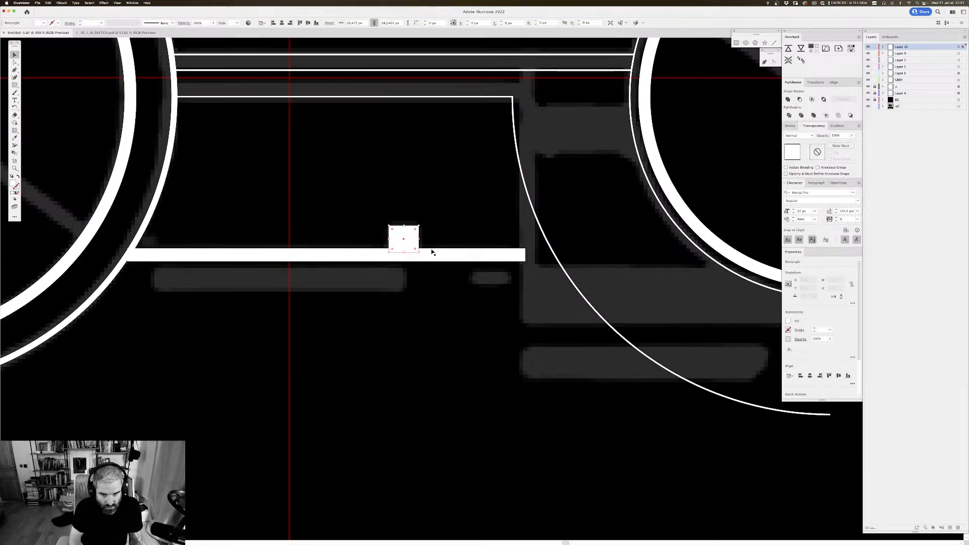
left_click(448, 257, "shift")
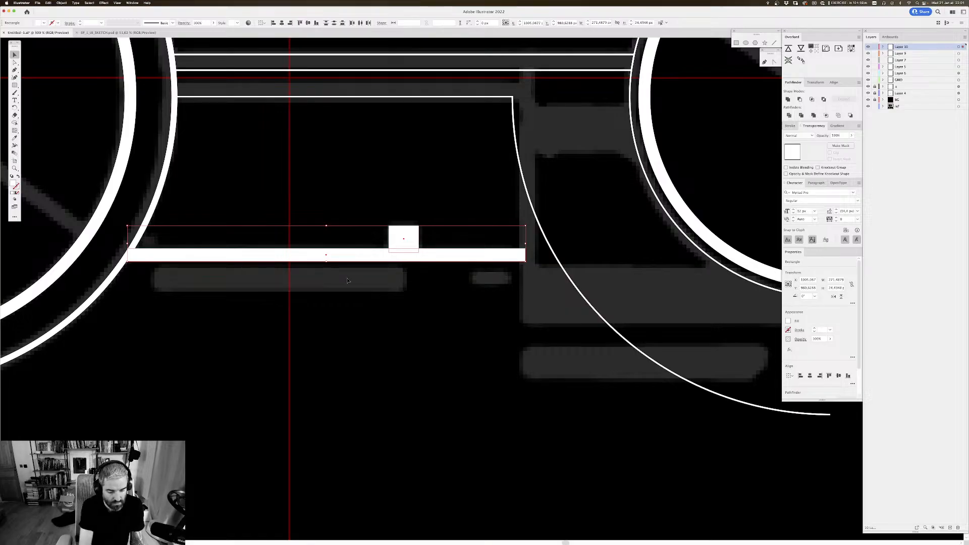
key("super+alt+o")
left_click(611, 238)
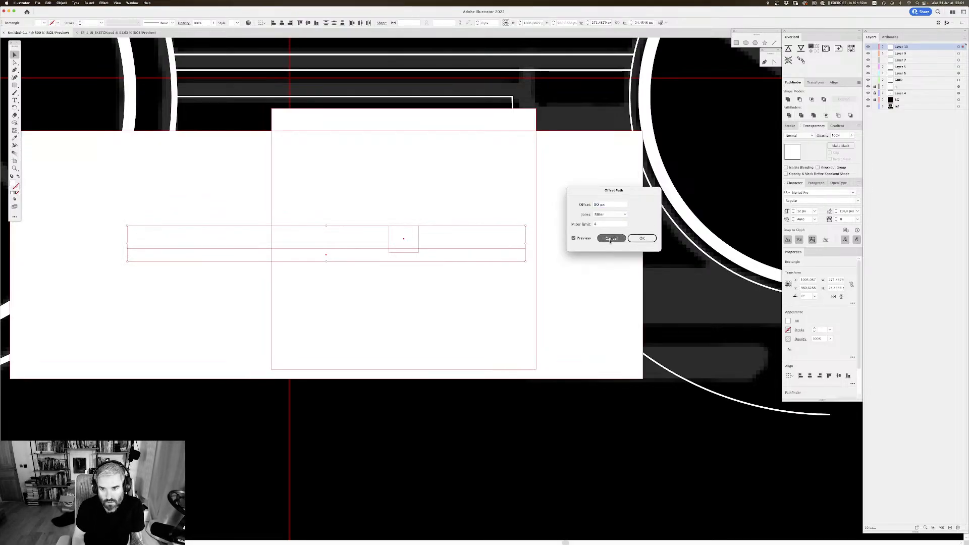
Step: Place a short vertical line about 22 px long with an 8 px stroke below the lower bar, near its right end
key("super+F10")
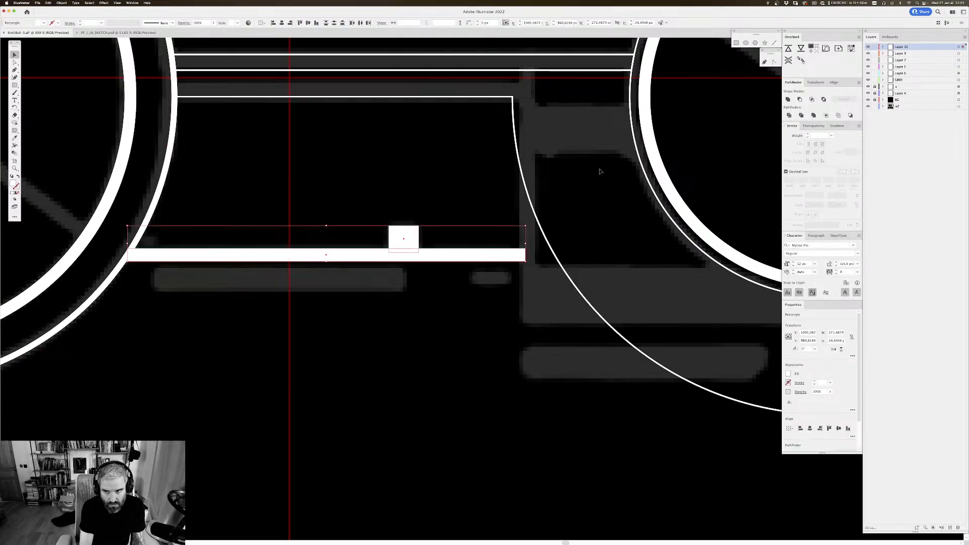
key("super+v")
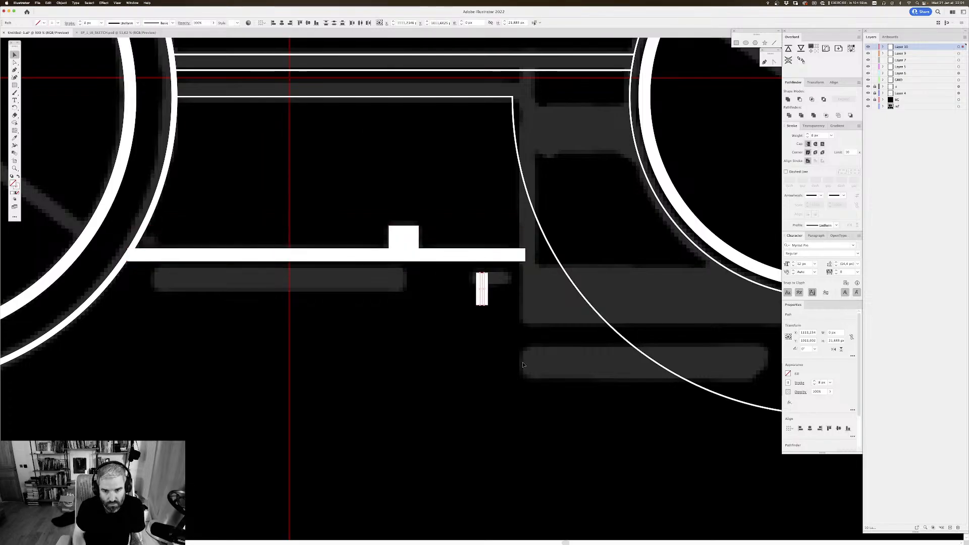
left_click(523, 365)
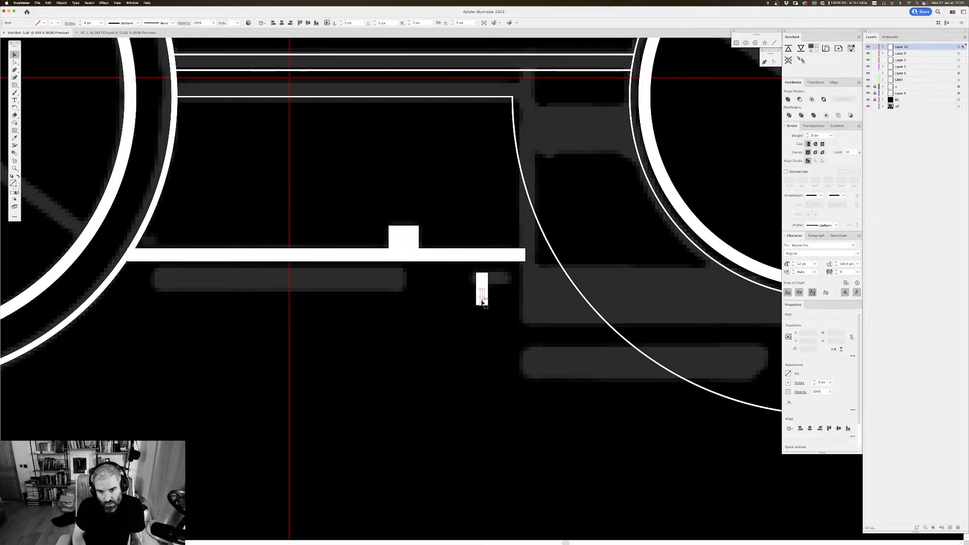
Step: Unite the lower bar and the small block above it into one shape
left_click(401, 250)
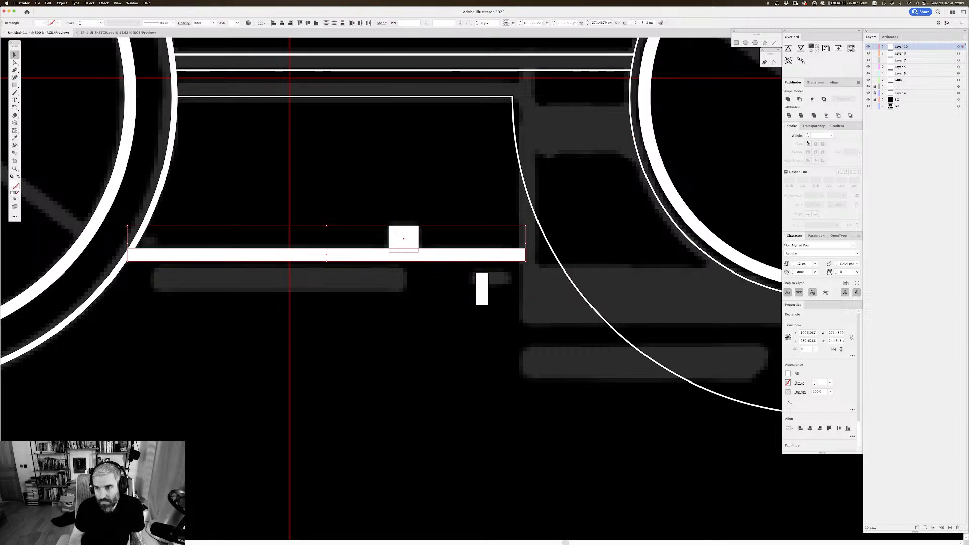
left_click(489, 209)
left_click_drag(463, 185, 462, 180)
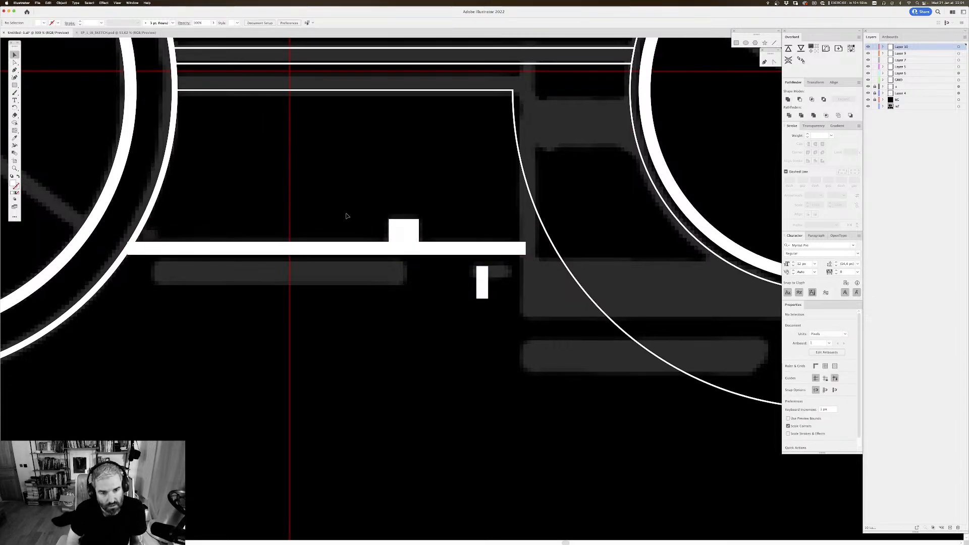
left_click_drag(308, 247, 312, 217)
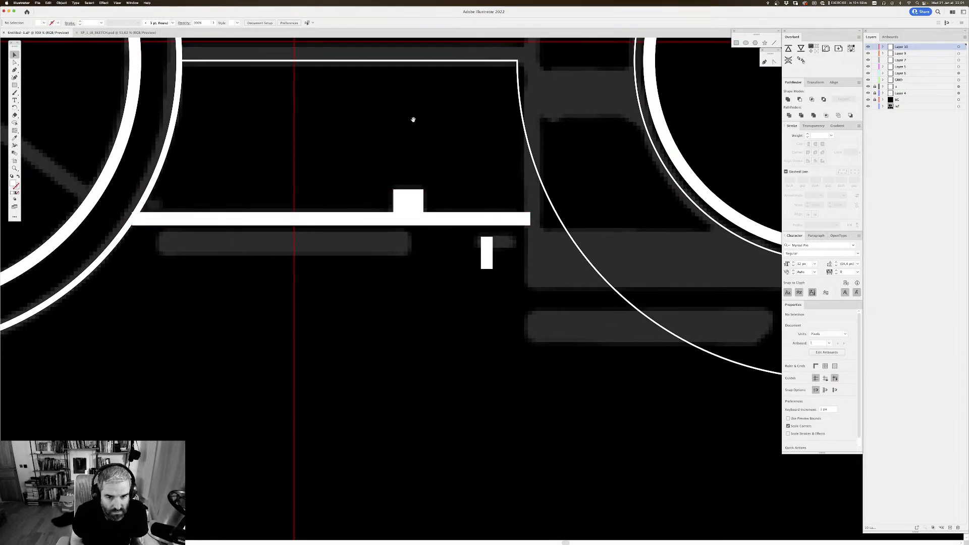
Step: Split the short vertical line into two halves and move them side by side into the empty area below the bar
scroll(477, 204, "down", 1)
key("super+minus")
key("super+minus")
key("super+minus")
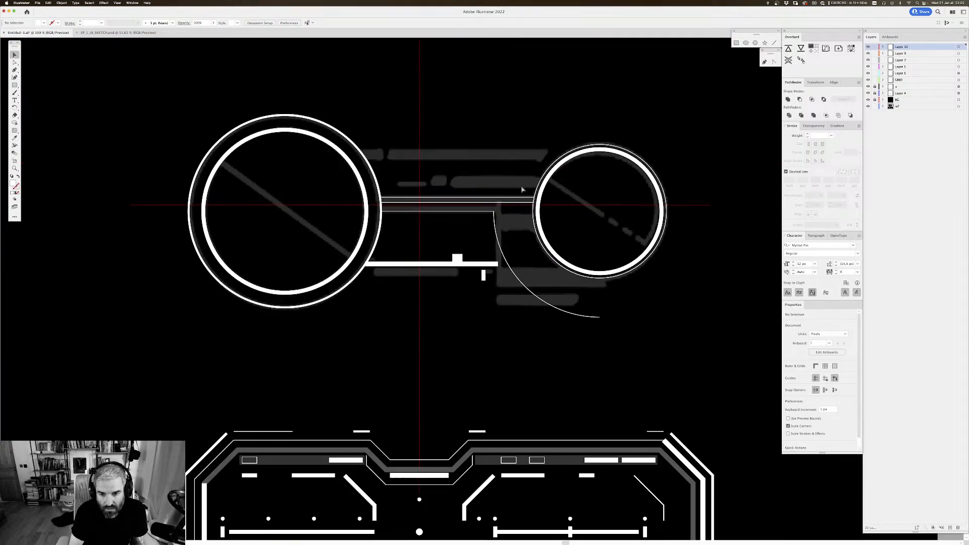
key("super+equal")
key("super+equal")
left_click_drag(486, 150, 481, 146)
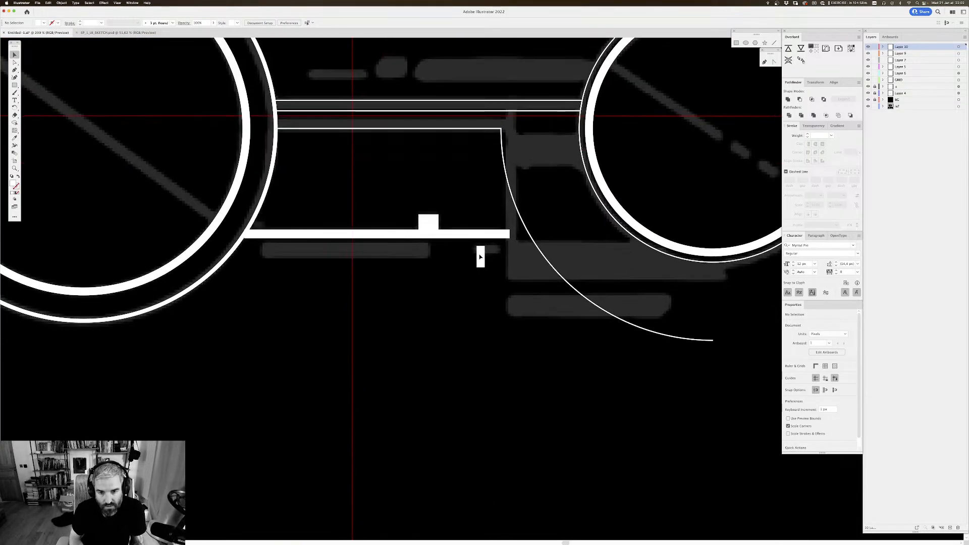
left_click_drag(479, 255, 396, 280)
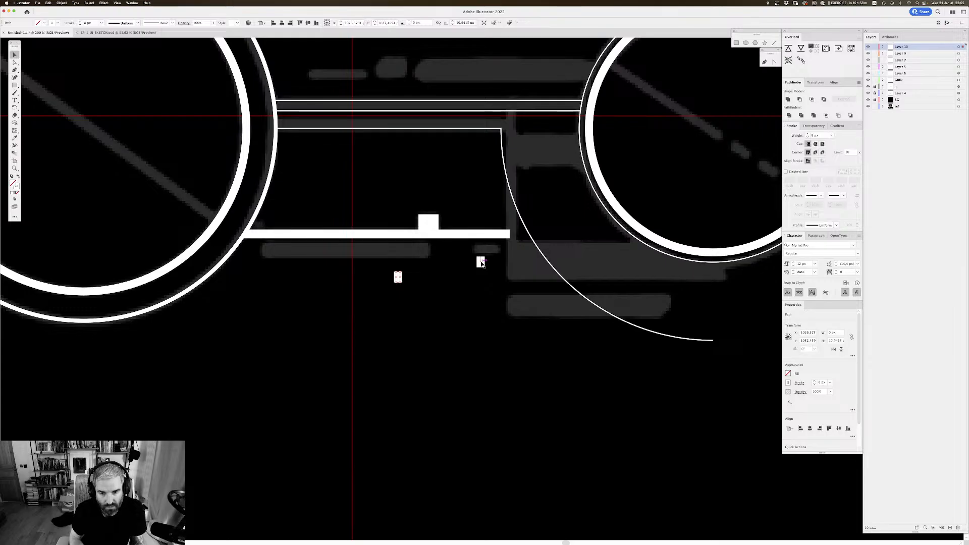
left_click_drag(480, 262, 446, 278)
left_click_drag(490, 323, 438, 342)
left_click_drag(270, 249, 289, 237)
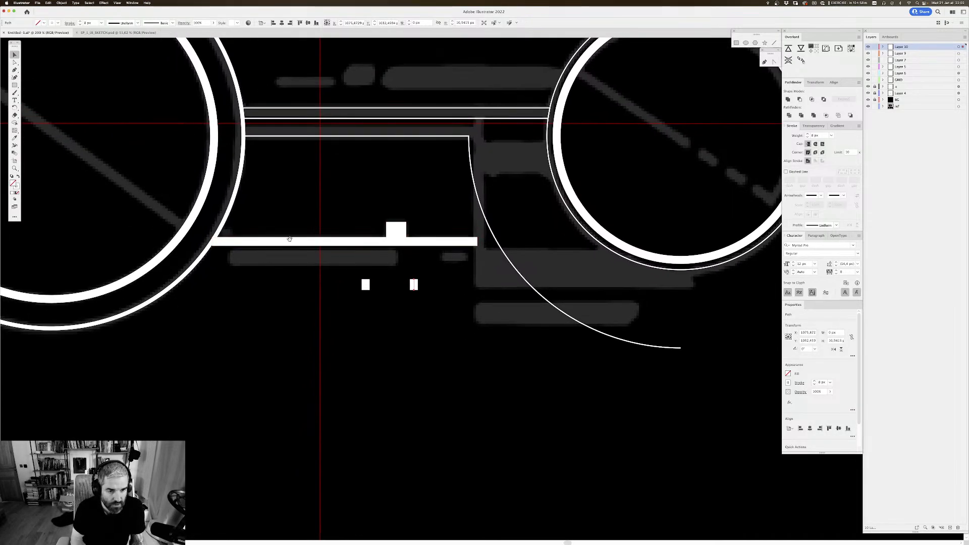
Step: Draw a rectangle about 165 by 12 px over the reference bar beneath the lower bar, with a white fill and no stroke
left_click(14, 86)
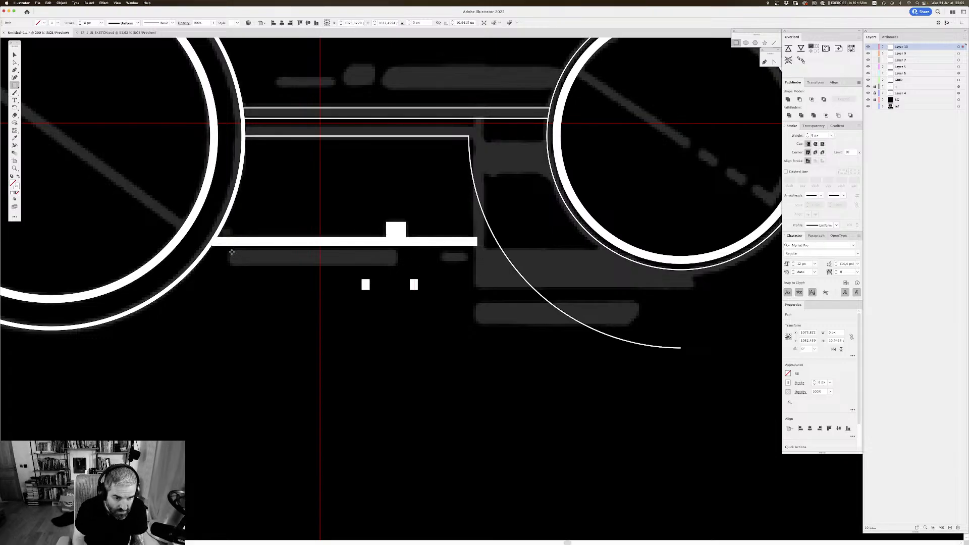
mouse_move(231, 250)
left_mouse_down()
mouse_move(413, 268)
mouse_move(396, 266)
left_mouse_up()
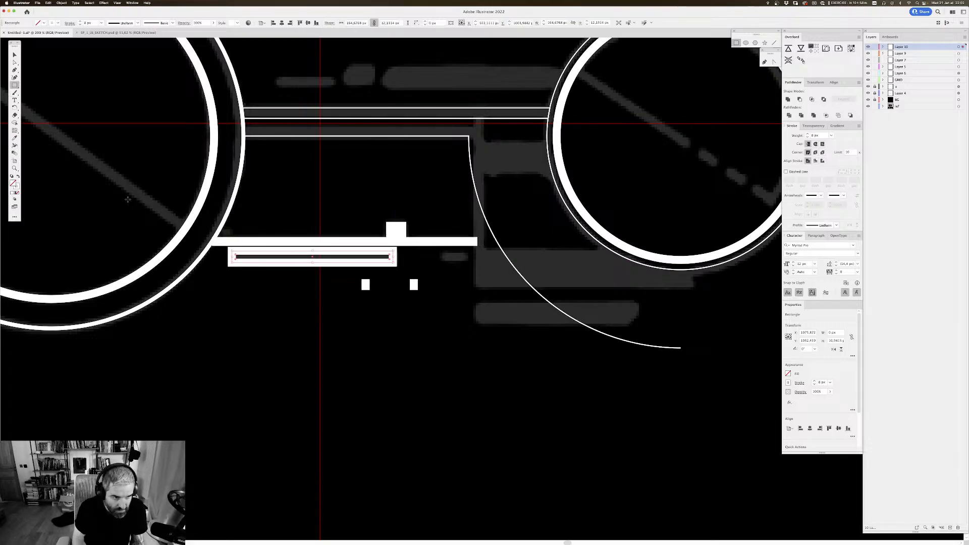
left_click(17, 176)
left_click(15, 54)
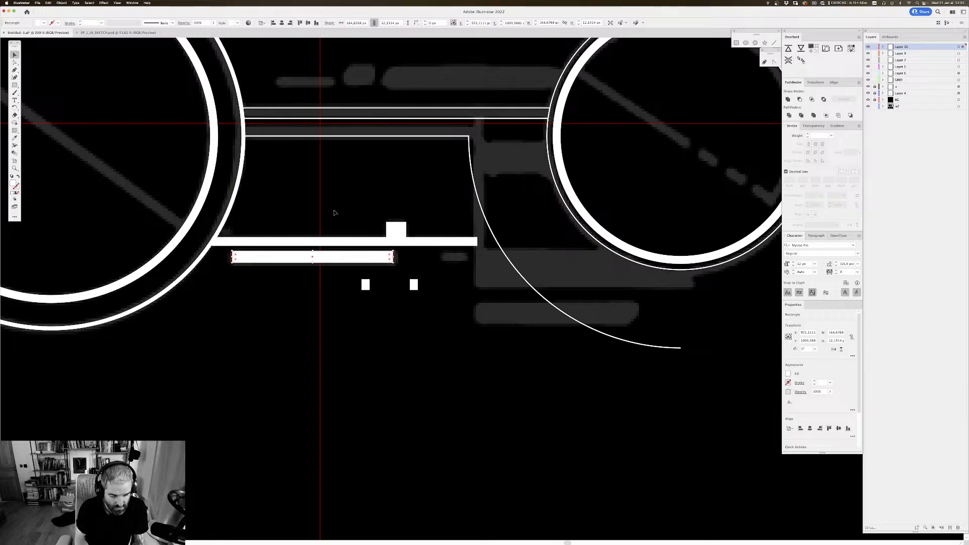
Step: Nudge the new rectangle down slightly to widen its gap to the bar above
left_click(333, 339)
left_click(356, 263)
key("Down")
key("Down")
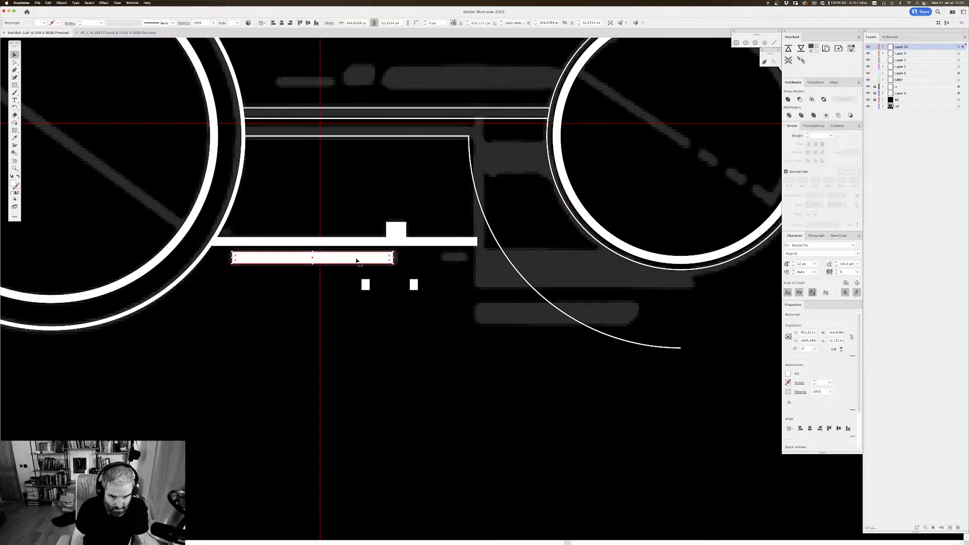
left_click(363, 328)
left_click_drag(289, 224, 294, 225)
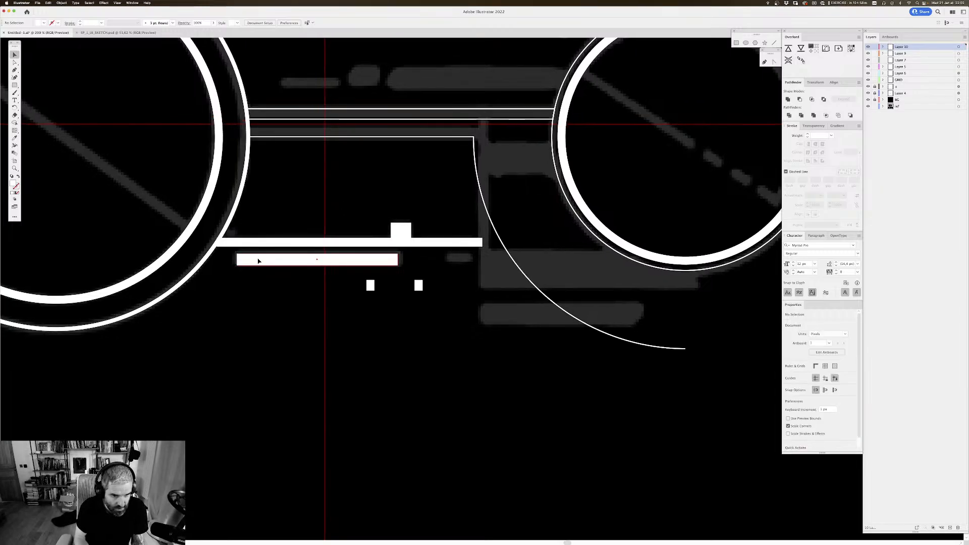
Step: Duplicate the rectangle to its right and shorten the copy so it ends flush with the right end of the bar above
left_click(258, 262)
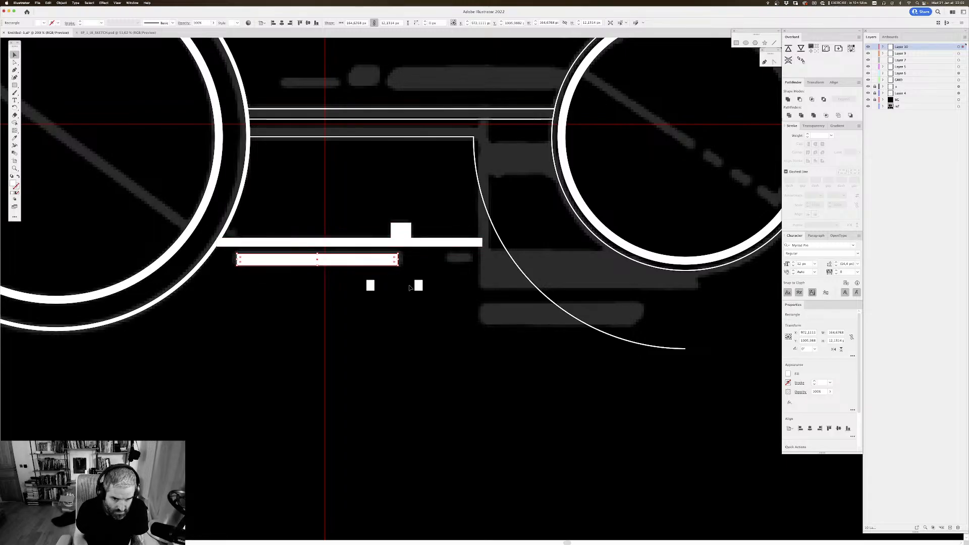
key("super+equal")
left_click_drag(406, 278, 527, 241)
mouse_move(517, 243)
left_mouse_down()
mouse_move(536, 243)
mouse_move(524, 242)
left_mouse_up()
left_click_drag(709, 243, 567, 263)
left_click(585, 265)
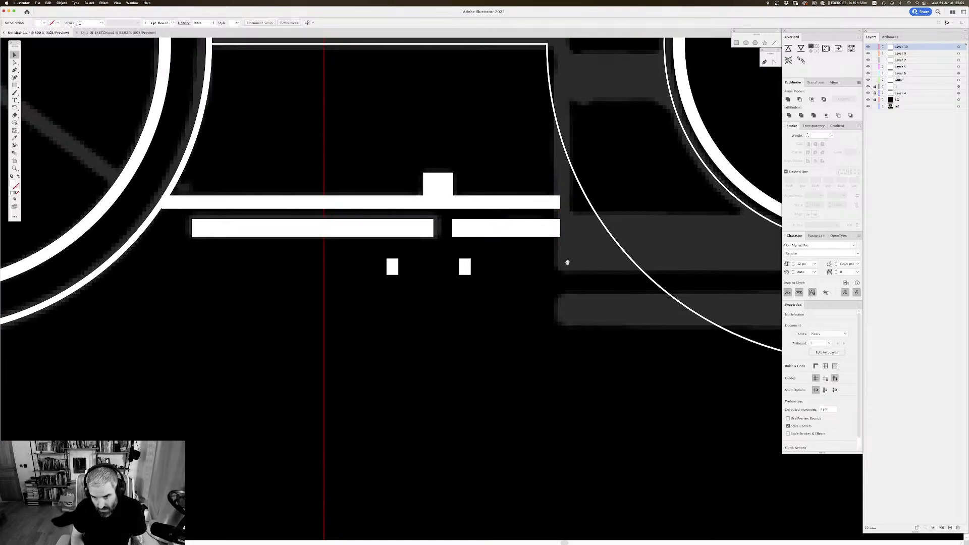
Step: Copy the short rectangle over the sketched body block under the small wheel and enlarge it to about 223 by 136 px
left_click_drag(492, 283, 493, 288)
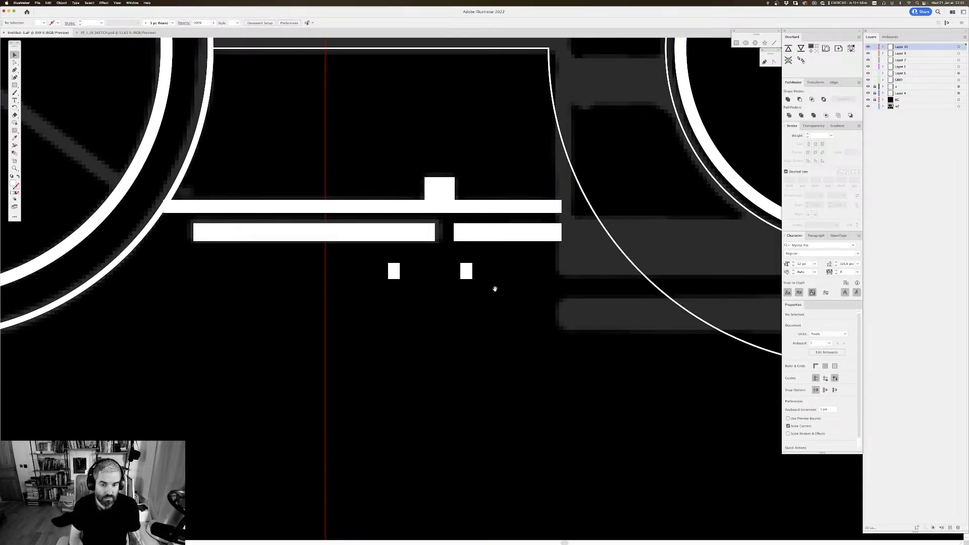
left_click_drag(466, 236, 477, 231)
left_click_drag(505, 273, 433, 374)
key("super+minus")
key("super+minus")
key("super+minus")
key("super+minus")
key("super+minus")
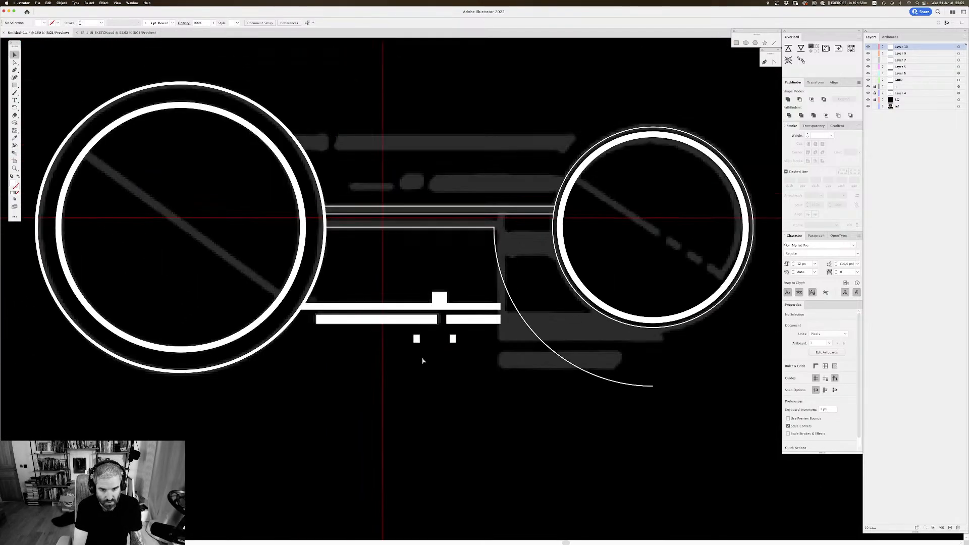
key("super+plus")
key("super+plus")
key("super+plus")
key("super+plus")
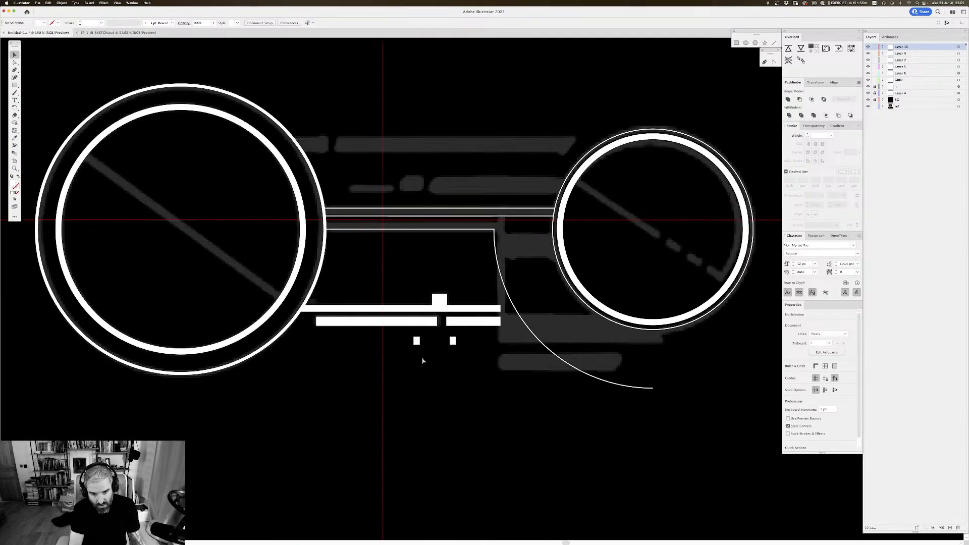
left_click_drag(447, 239, 407, 173)
scroll(406, 174, "right", 5)
scroll(407, 156, "up", 3)
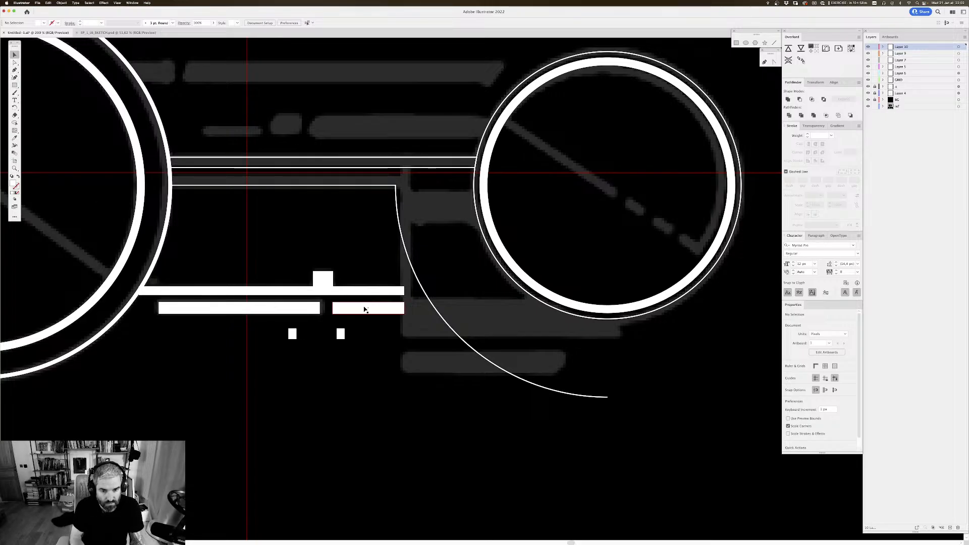
left_click_drag(364, 310, 447, 335)
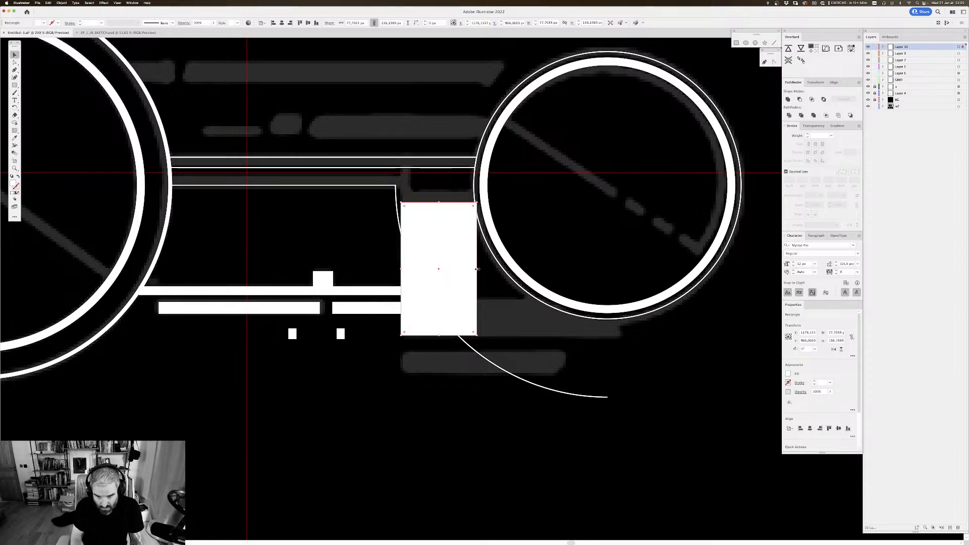
left_click_drag(477, 269, 620, 282)
Step: Extend the white body block up to the bar's lower line and left past the arc, making it about 234 by 153 px
key("super+y")
scroll(504, 303, "right", 5)
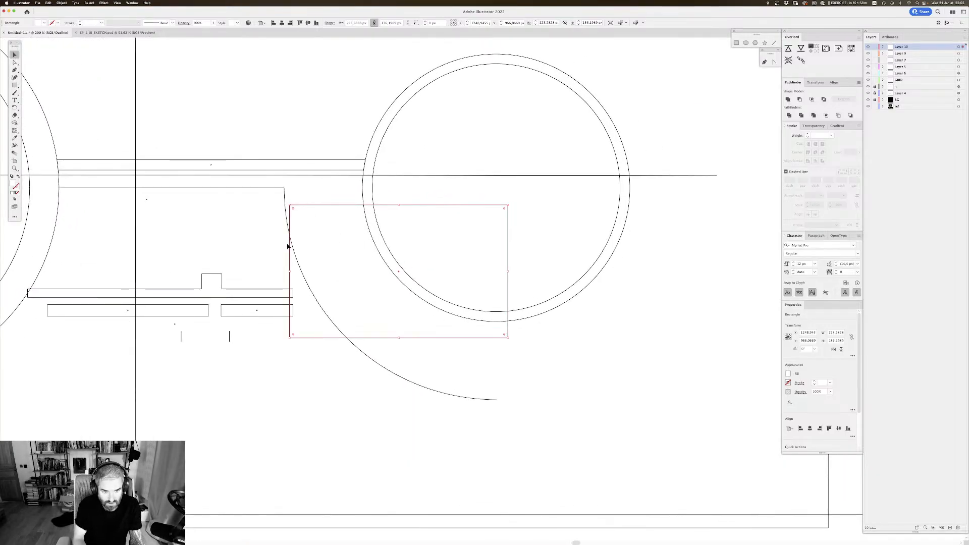
left_click_drag(290, 271, 286, 274)
left_click_drag(396, 206, 395, 188)
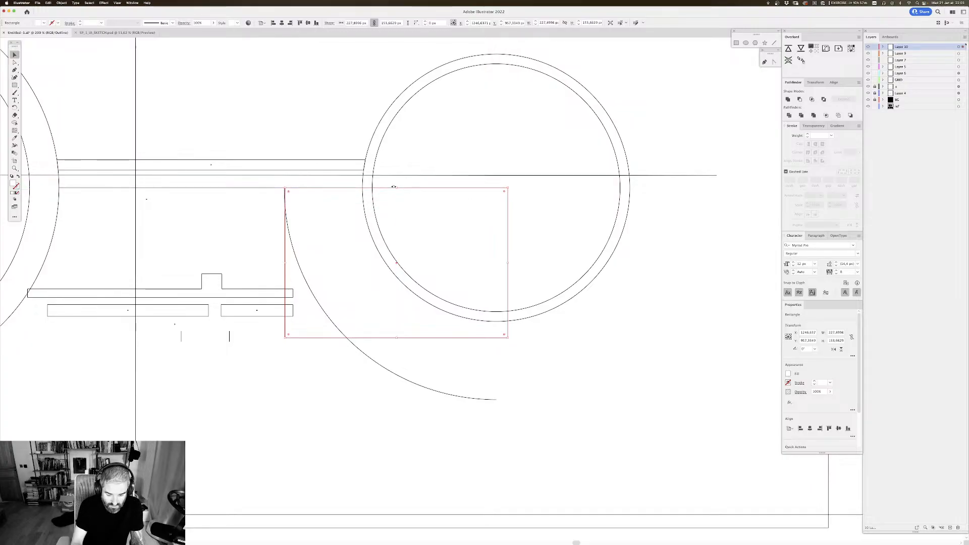
key("super+plus")
key("super+plus")
scroll(385, 201, "left", 3)
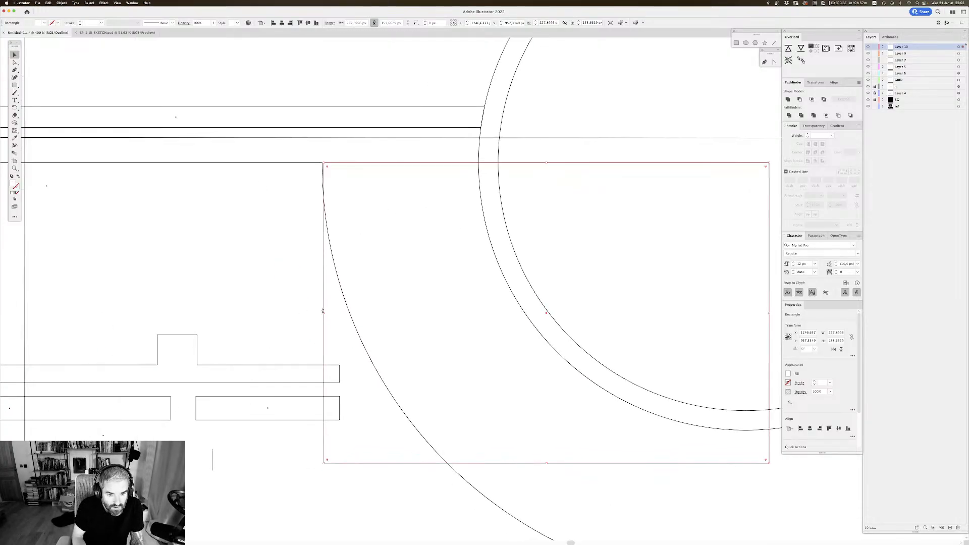
left_click_drag(324, 313, 311, 313)
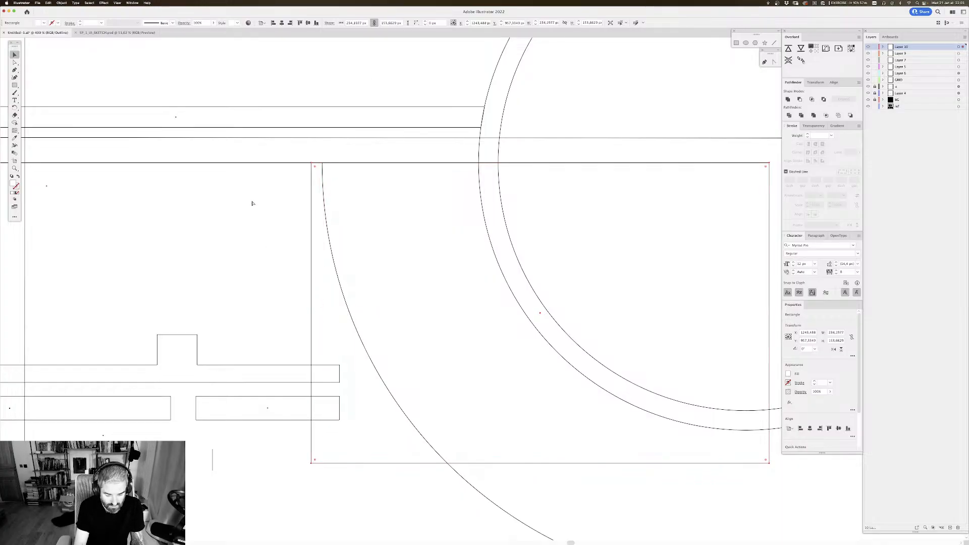
key("super+y")
key("super+minus")
left_click_drag(423, 257, 379, 235)
left_click_drag(528, 336, 520, 328)
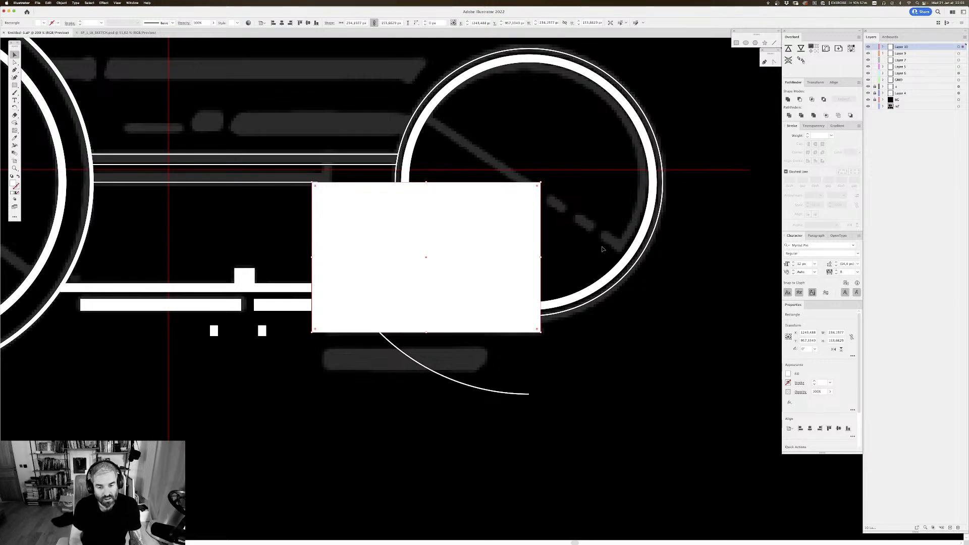
left_click(541, 370)
Step: Close the arc's path with the Pen tool, going straight up to the bar line's level and back to the arc's upper end
key("super+y")
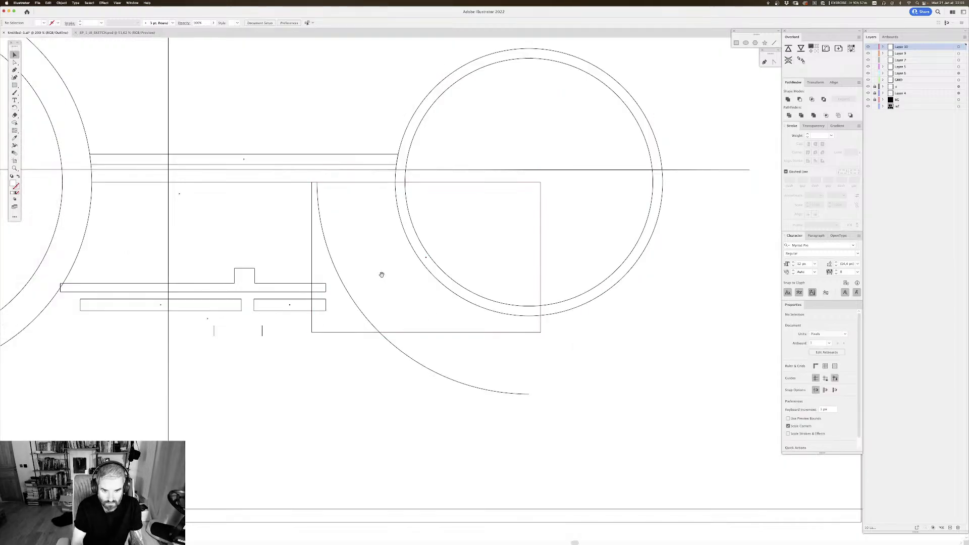
scroll(381, 275, "down", 1)
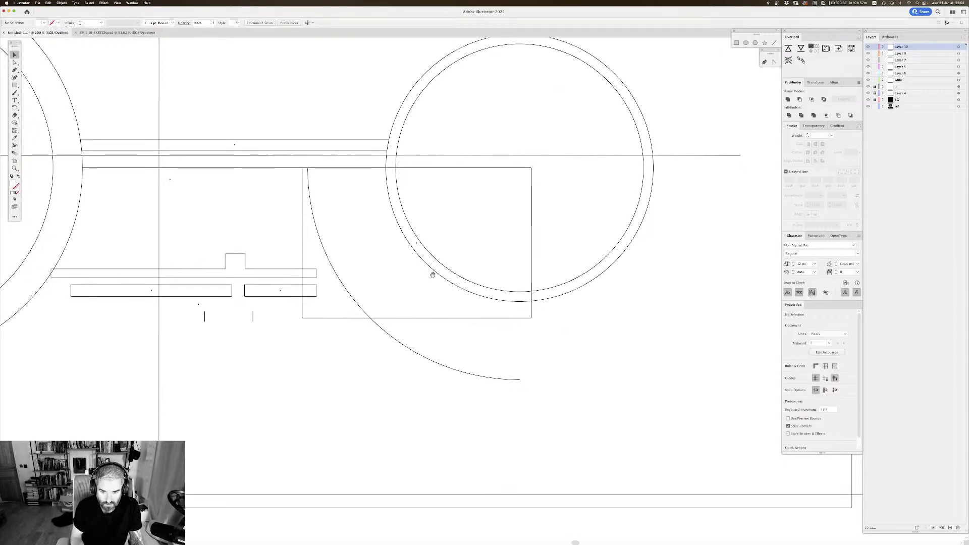
left_click(468, 374)
scroll(536, 327, "right", 1)
scroll(536, 327, "right", 1)
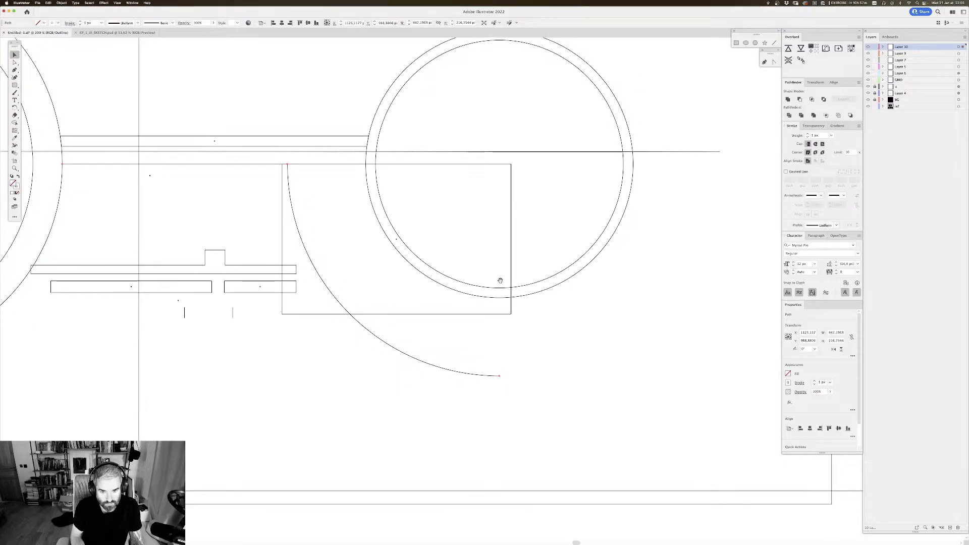
left_click(453, 353)
left_click(458, 372)
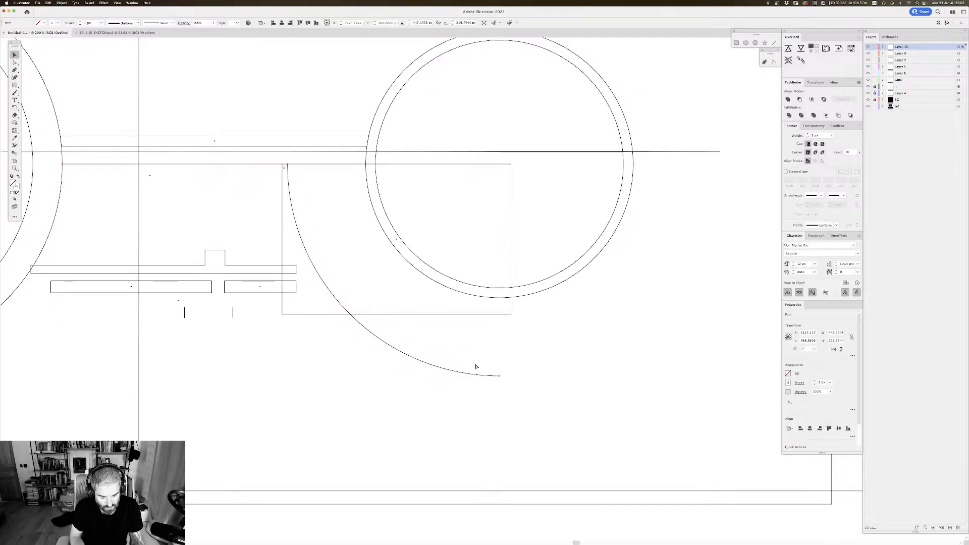
key("p")
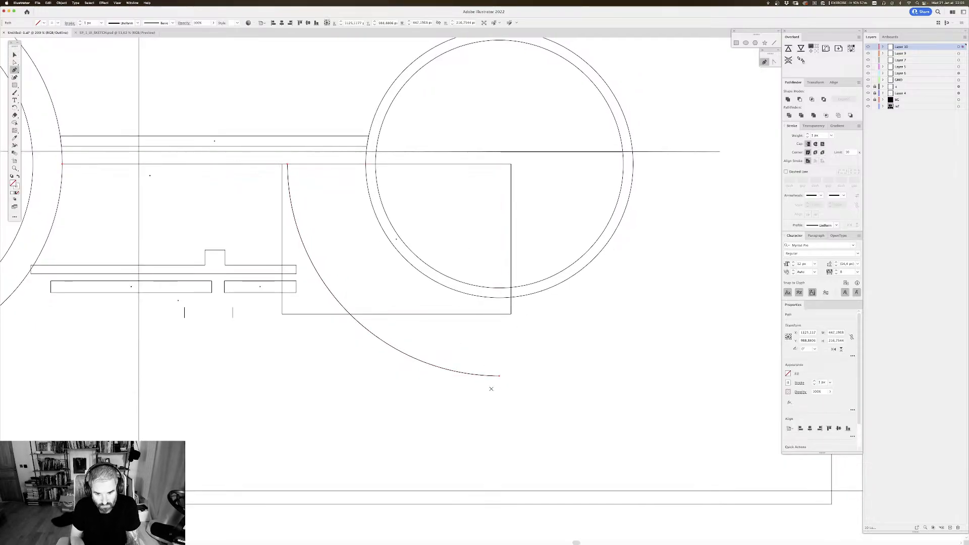
left_click(499, 376)
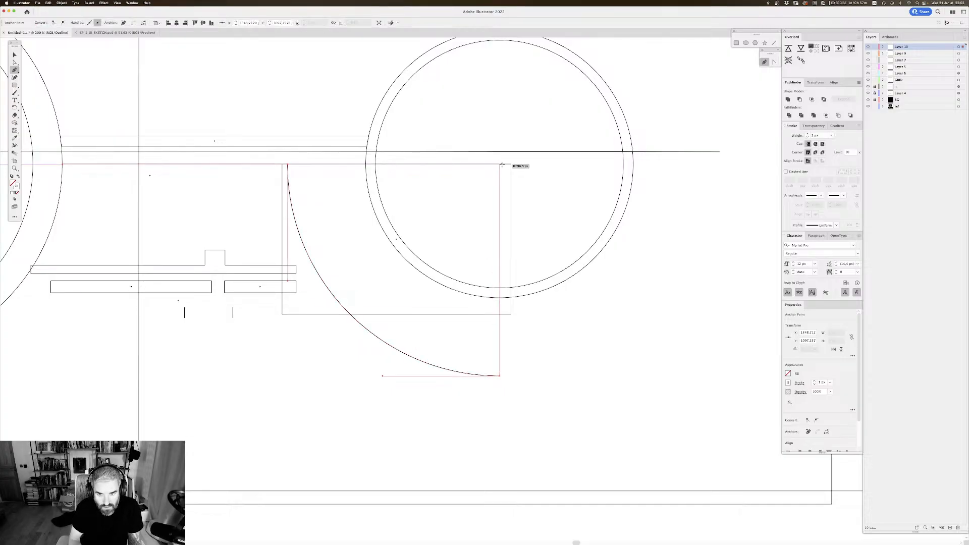
left_click(499, 164)
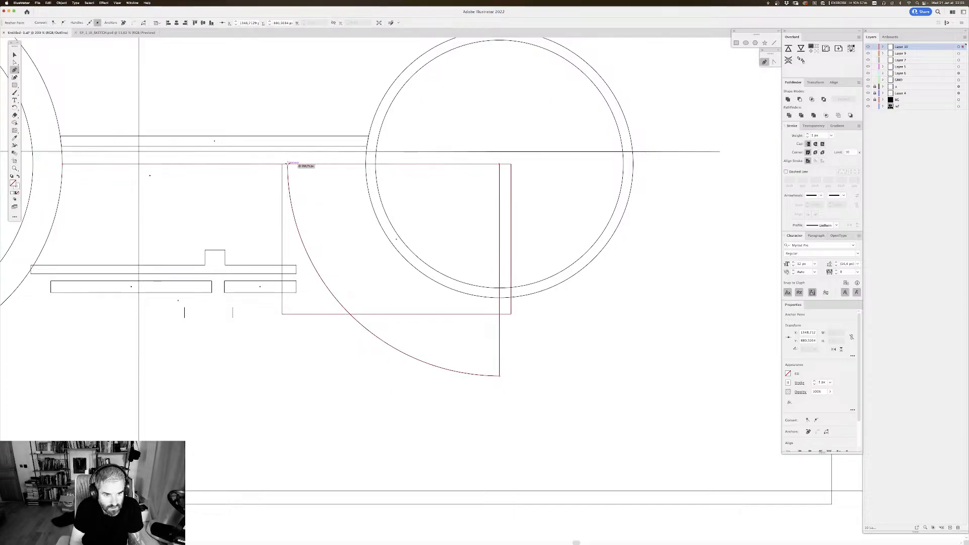
left_click(287, 164)
key("v")
left_click(301, 188)
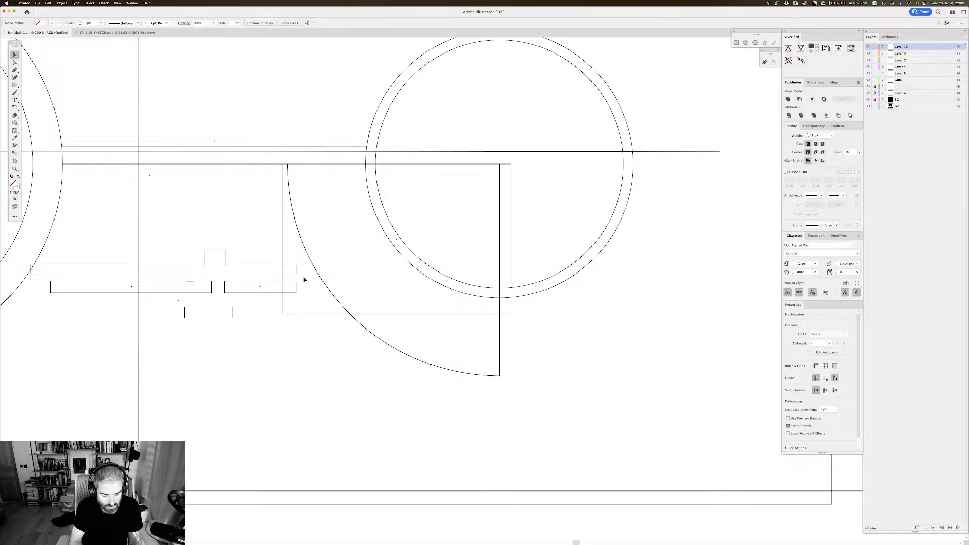
Step: Swap the closed arc shape's fill and stroke to give it a white fill and no stroke
key("super+y")
scroll(417, 277, "up", 1)
scroll(444, 298, "down", 1)
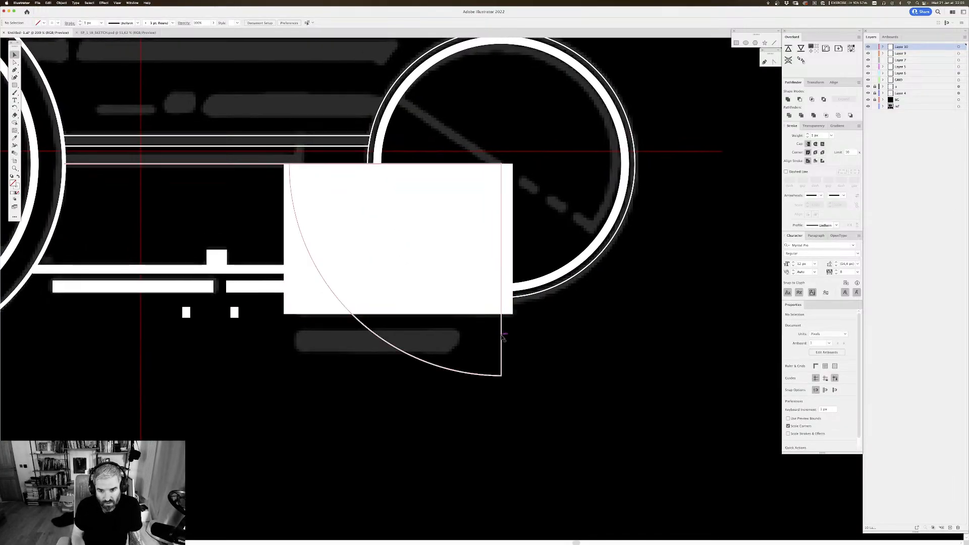
left_click(501, 335)
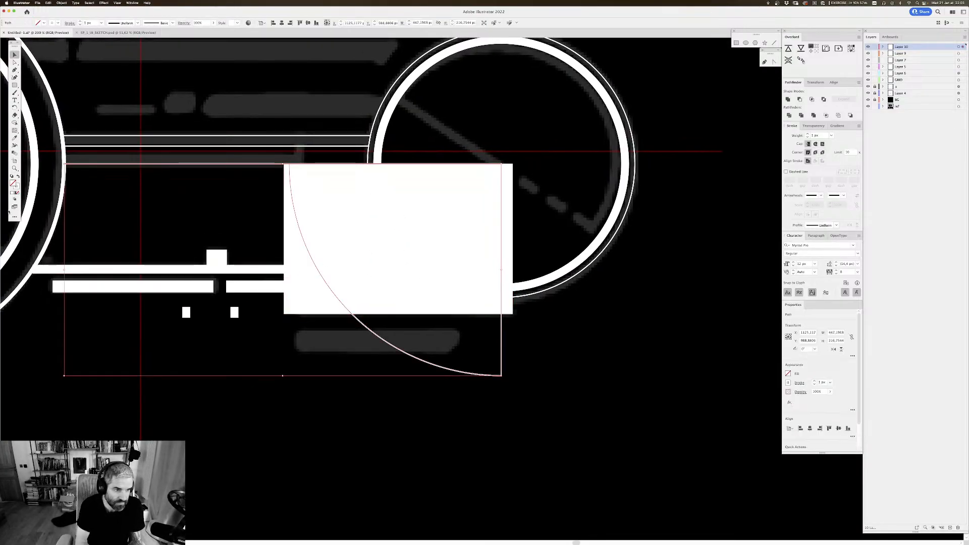
left_click(19, 177)
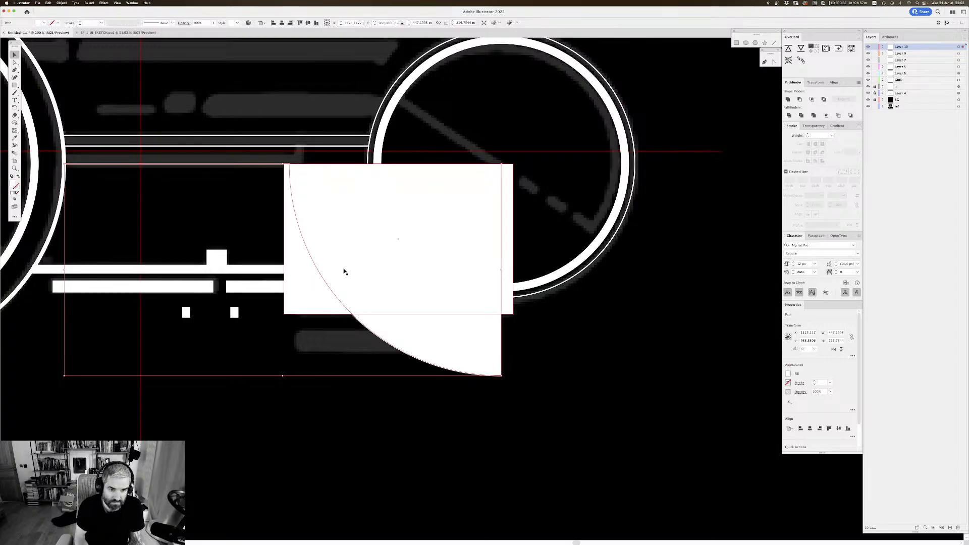
Step: Try Minus Front and Intersect on the closed arc shape and the body block, undoing each attempt
left_click(319, 295, "shift")
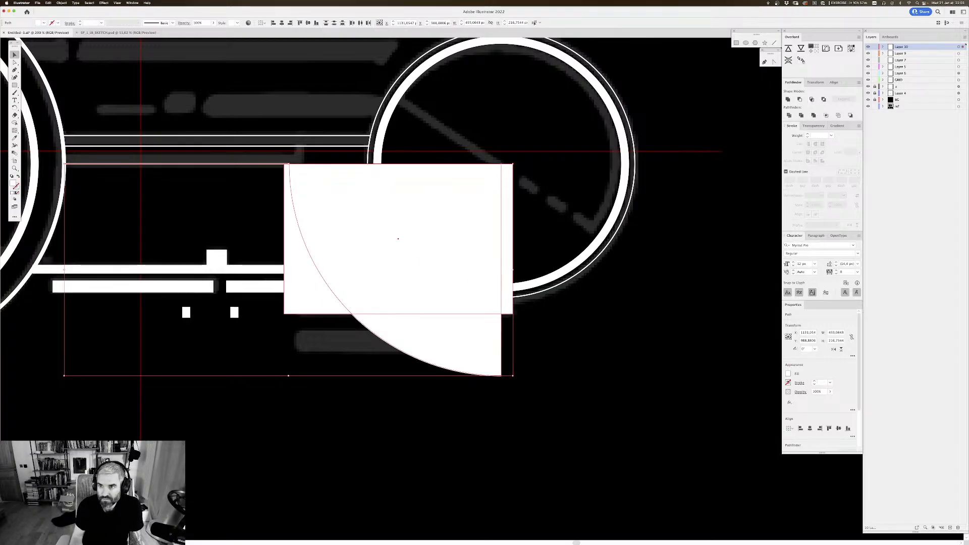
left_click(799, 99)
key("super+z")
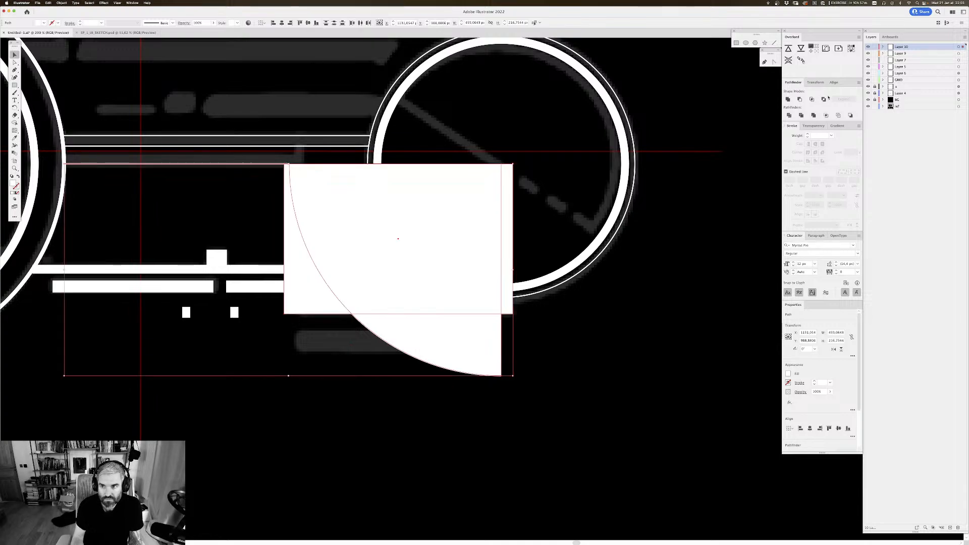
left_click(811, 100)
key("super+z")
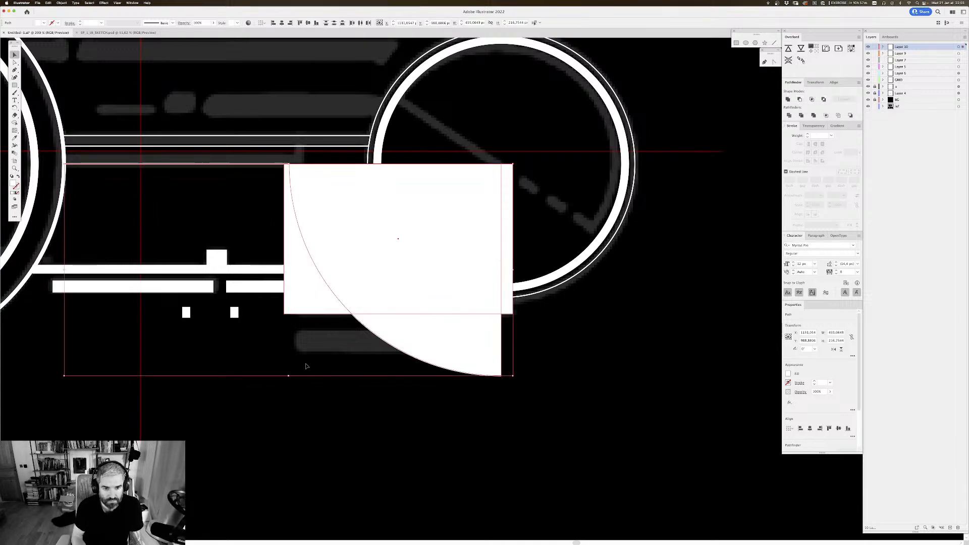
Step: Try deleting the closed arc shape, and undo the deletion
left_click(306, 366)
left_click(314, 307)
left_click(414, 331)
key("Delete")
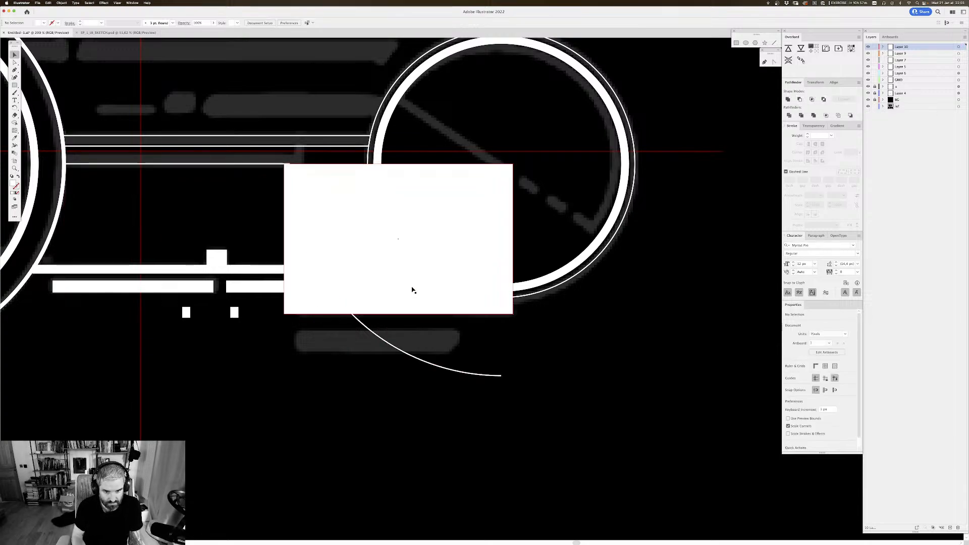
key("super+z")
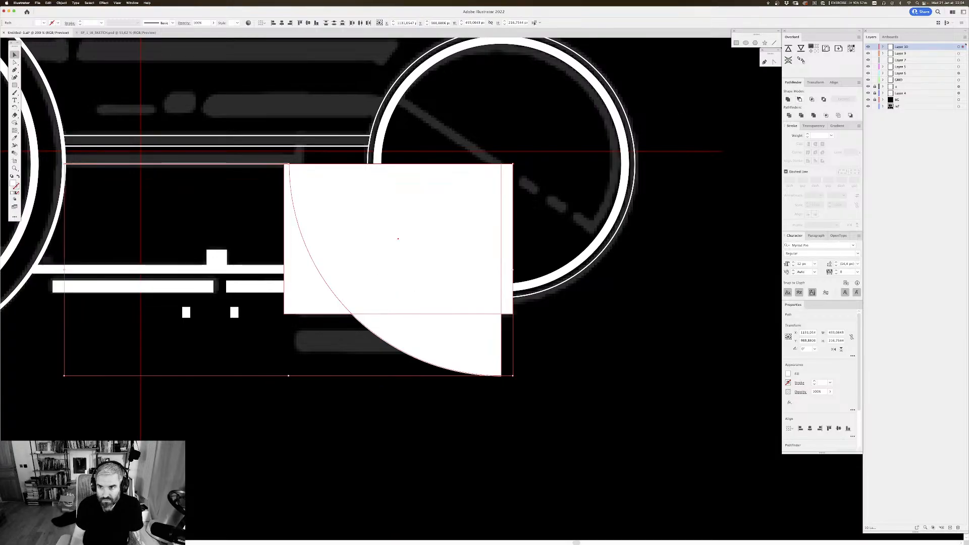
Step: Subtract the closed arc shape from the body block with Minus Front and check the result against the whole drawing
left_click(799, 100)
left_click(608, 270)
left_click_drag(609, 269, 678, 281)
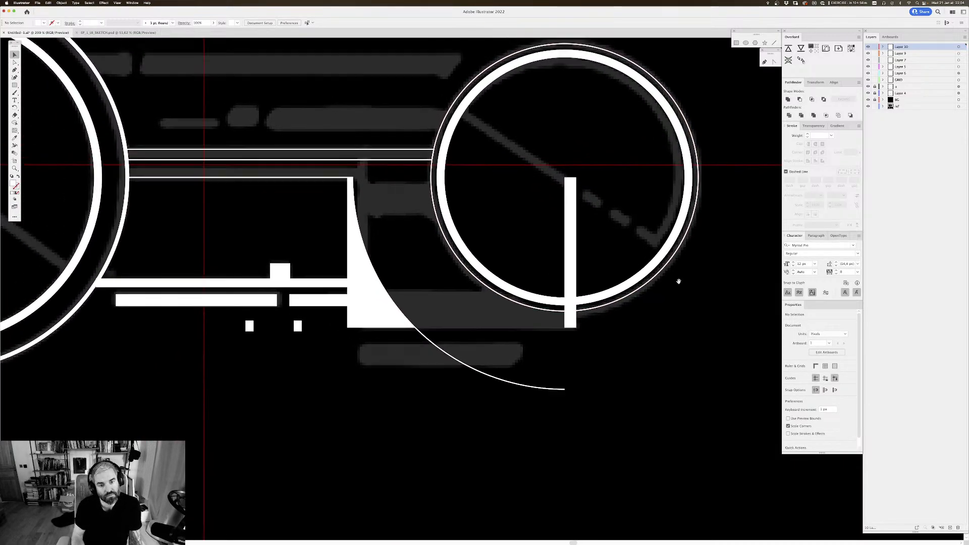
scroll(618, 217, "down", 6)
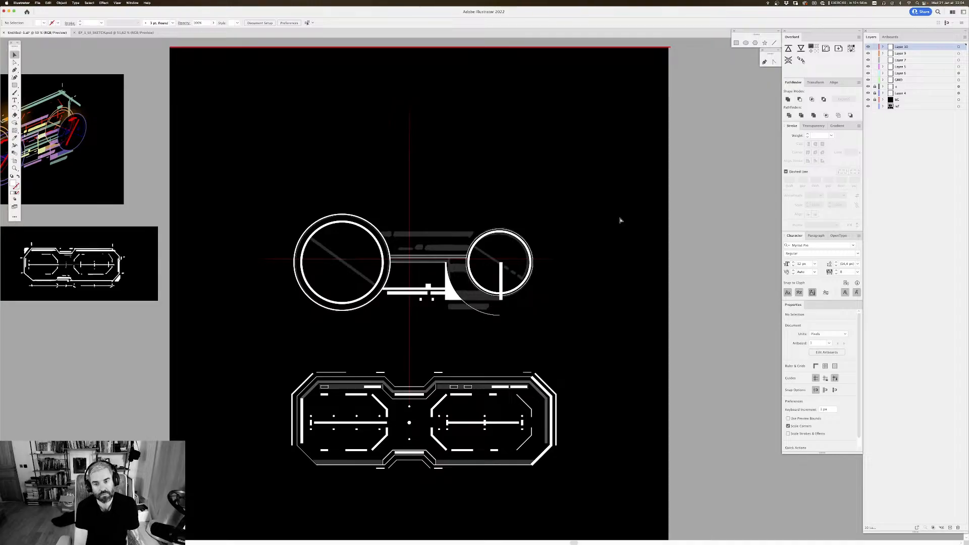
key("super+equal")
key("super+equal")
key("super+equal")
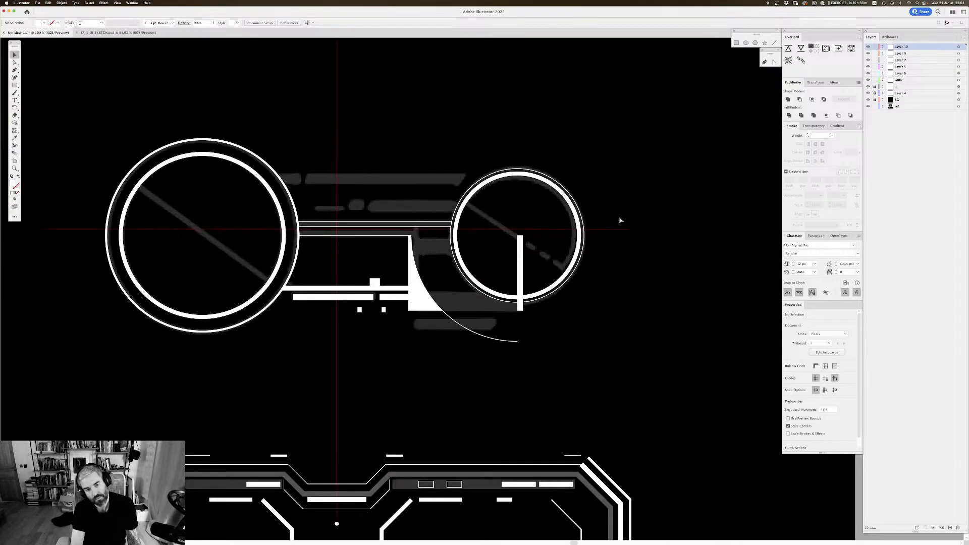
left_click_drag(530, 187, 545, 158)
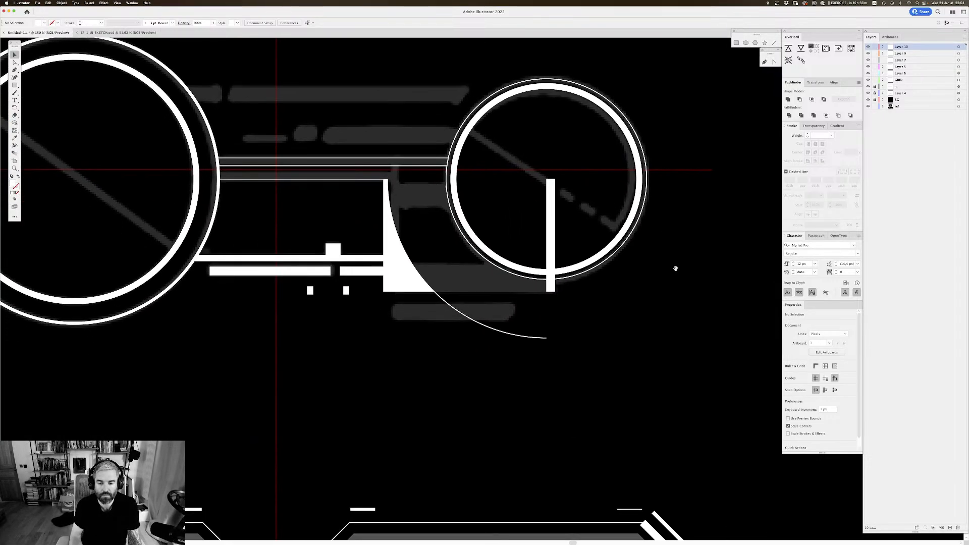
Step: Ungroup the cut body block and delete the narrow vertical strip inside the small wheel
left_click(552, 226)
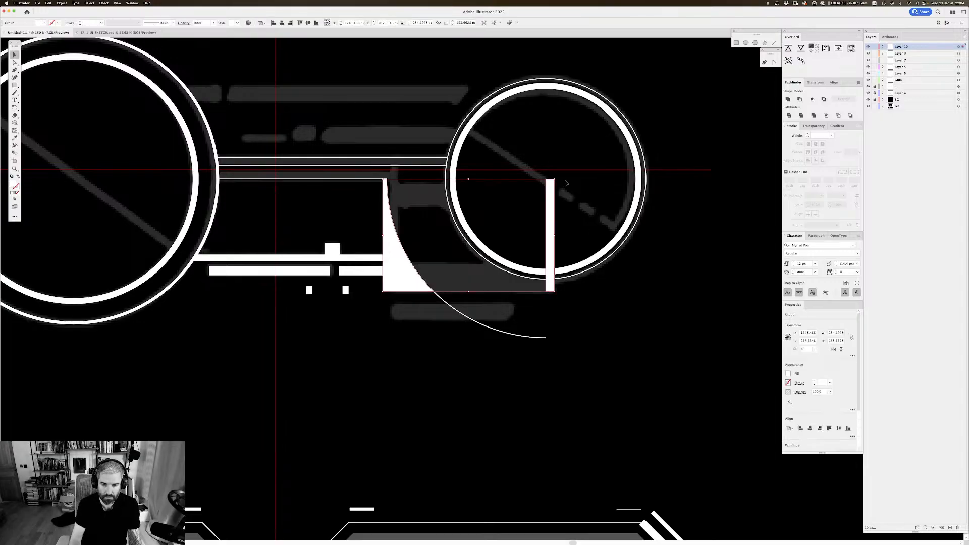
left_click(593, 147)
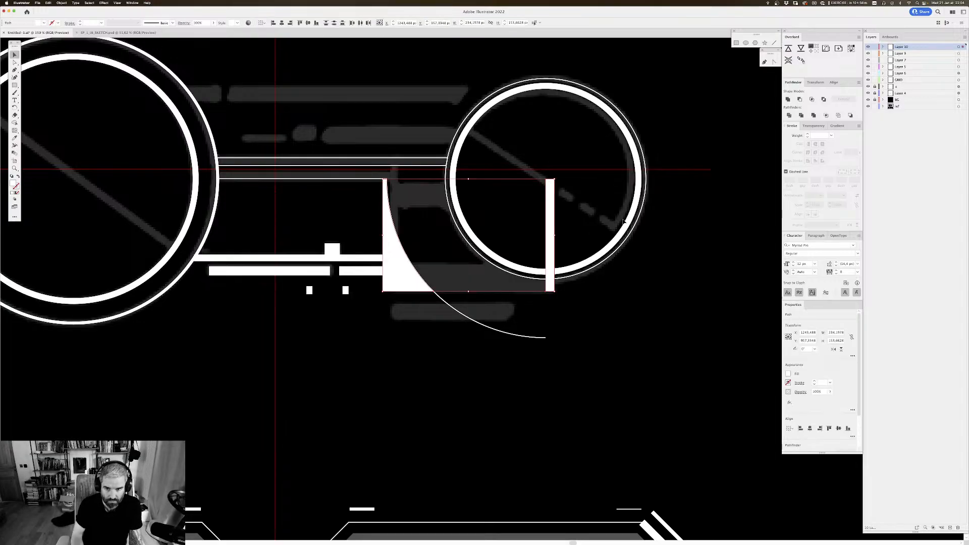
left_click(551, 214)
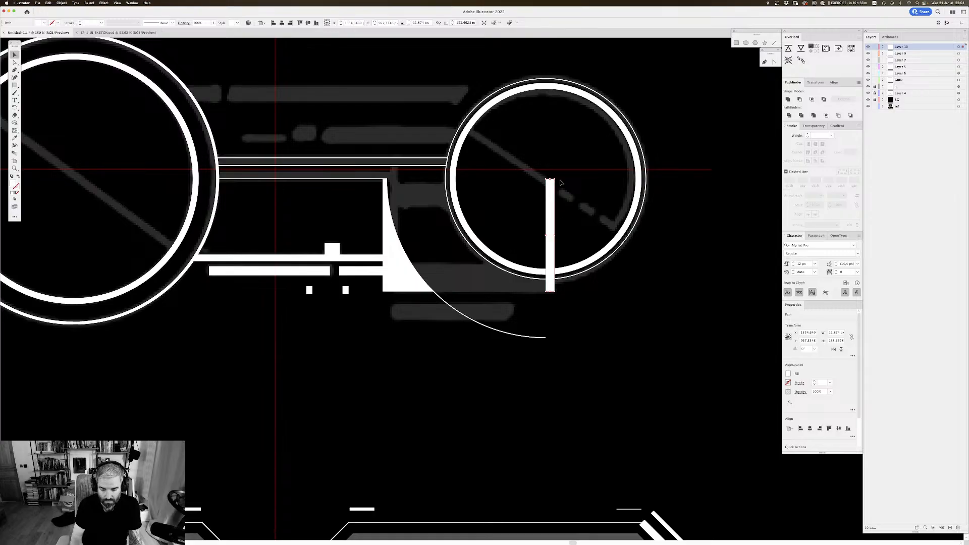
key("Delete")
Step: Copy the small square nearest the body block from beneath the lower bars to the inner bottom of the small wheel
scroll(611, 202, "up", 2)
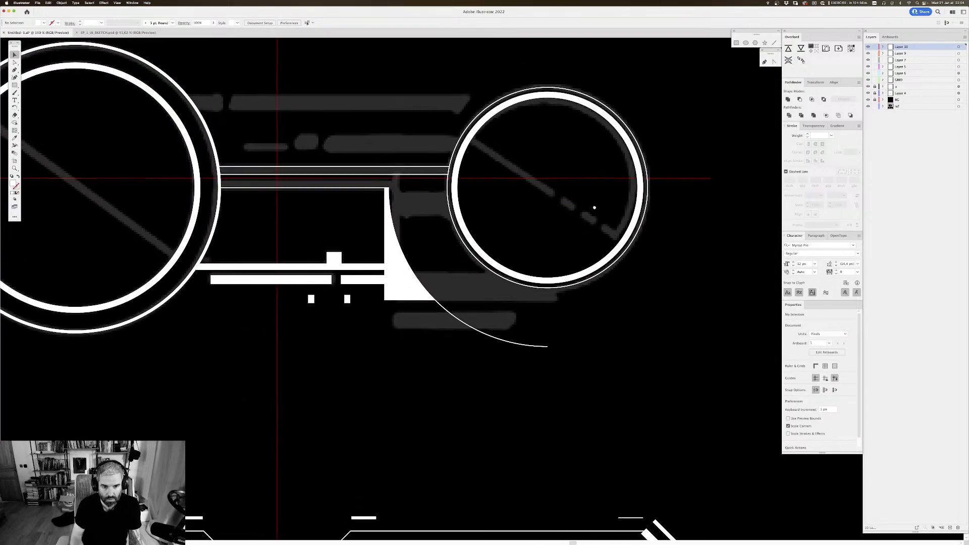
scroll(594, 207, "down", 3)
scroll(441, 237, "up", 3)
scroll(441, 238, "right", 2)
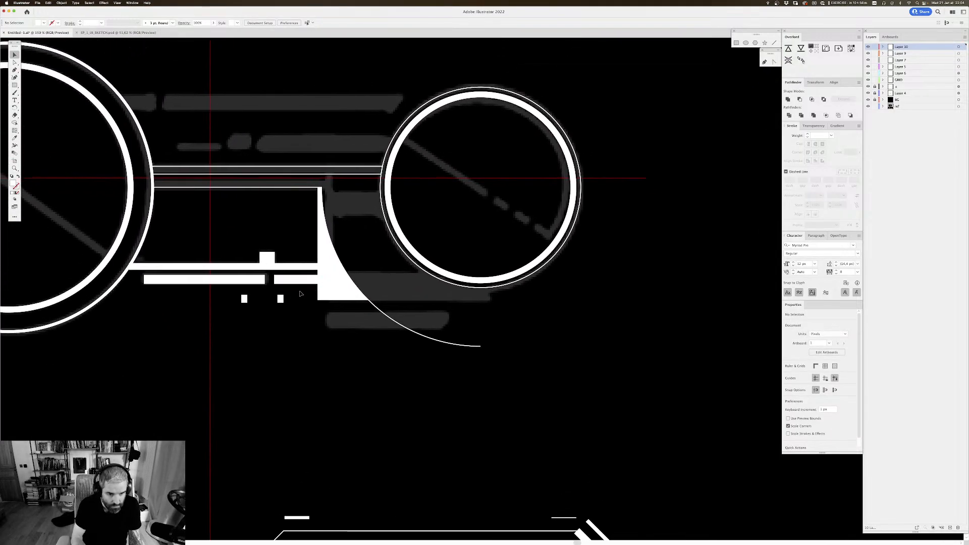
left_click_drag(281, 302, 488, 235)
left_click(291, 336)
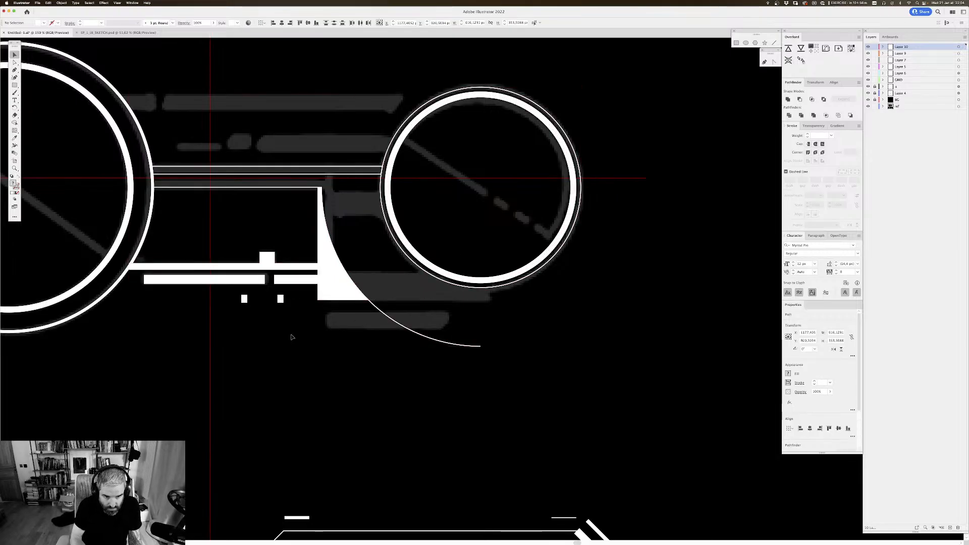
left_click_drag(280, 299, 479, 268)
key("super+y")
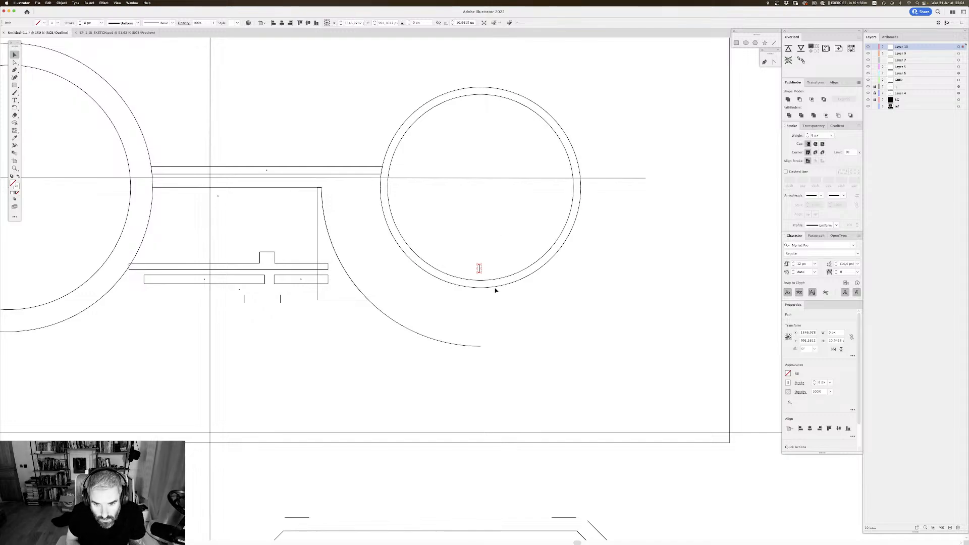
key("super+y")
key("super+y")
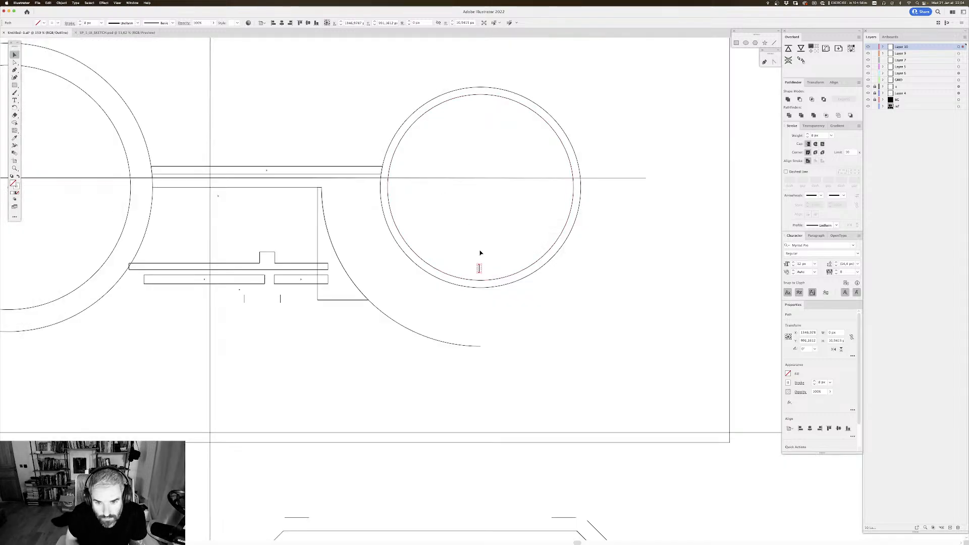
Step: Snap the copied square onto the bottom anchor point of the small wheel's inner ring, centred on the wheel
left_click(485, 281)
key("a")
left_click(493, 302)
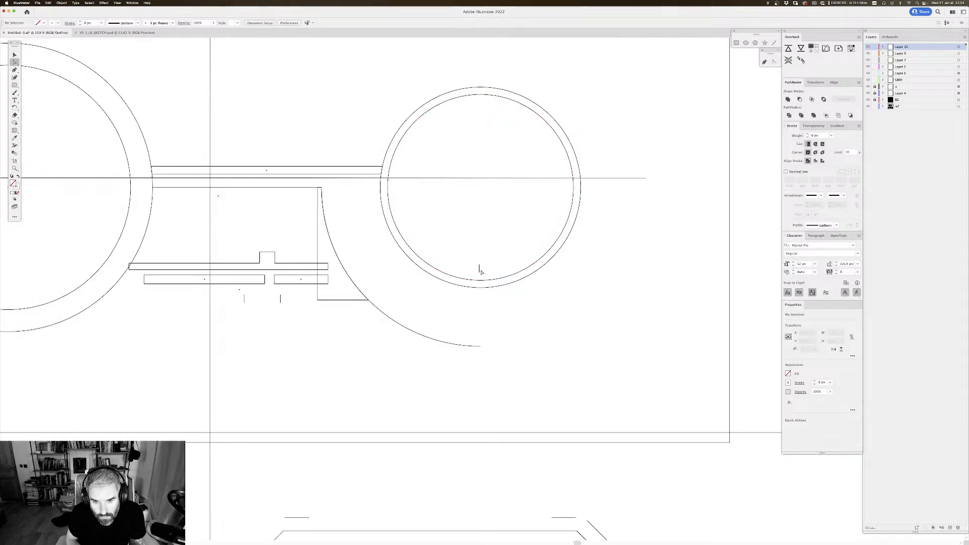
key("v")
scroll(488, 277, "up", 2)
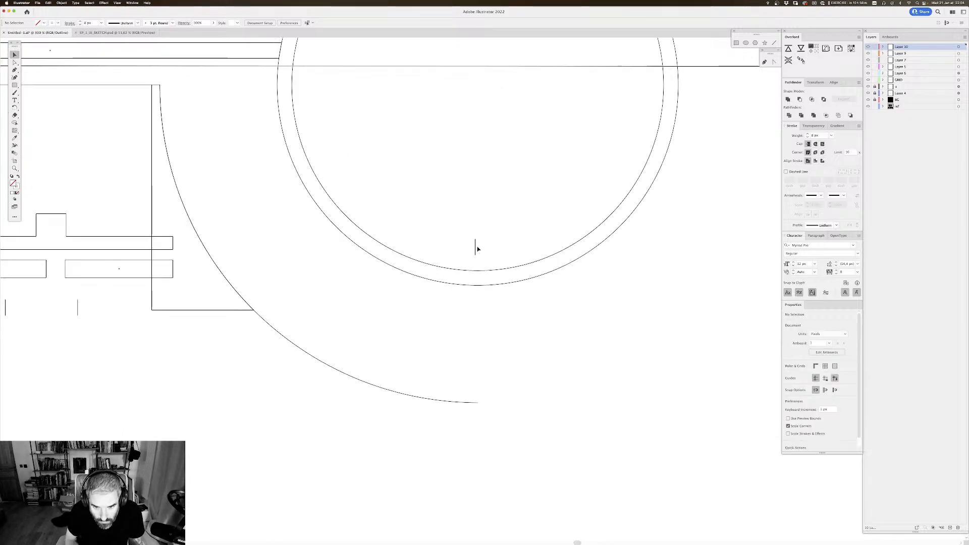
left_click_drag(476, 251, 478, 263)
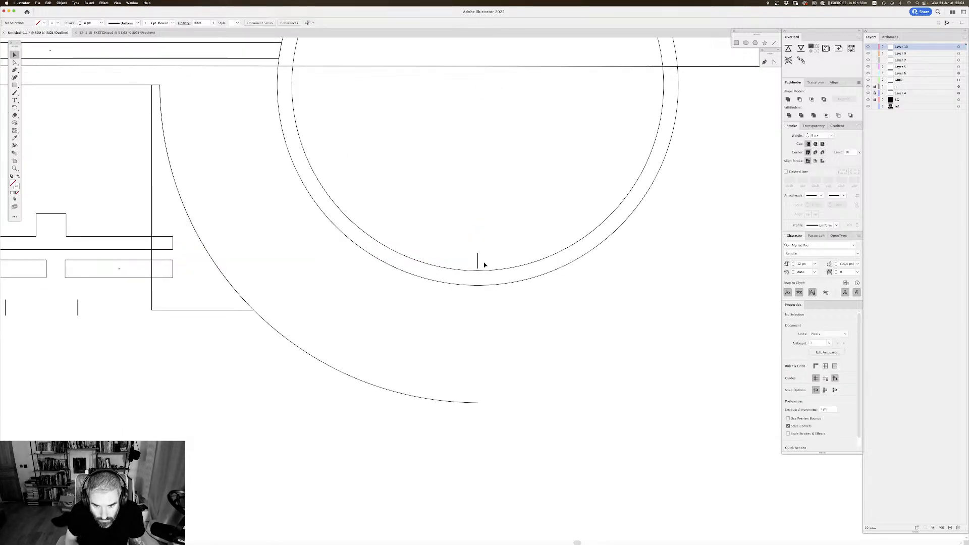
key("a")
left_click(479, 269)
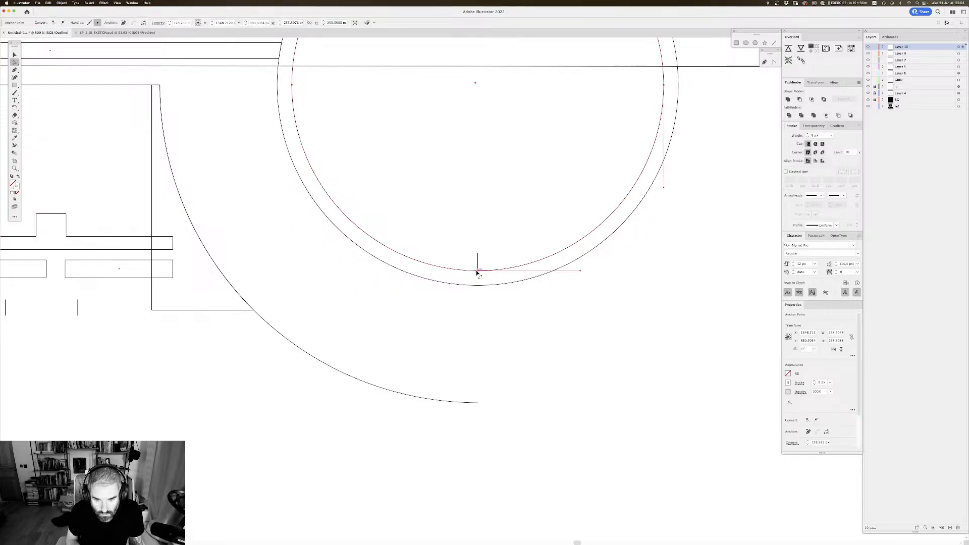
key("v")
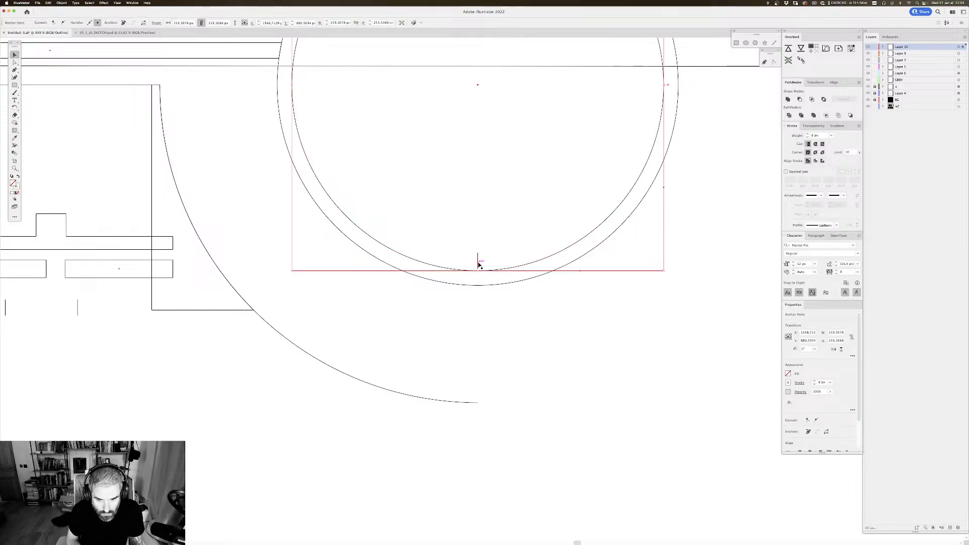
left_click_drag(479, 265, 479, 265)
key("super+shift+a")
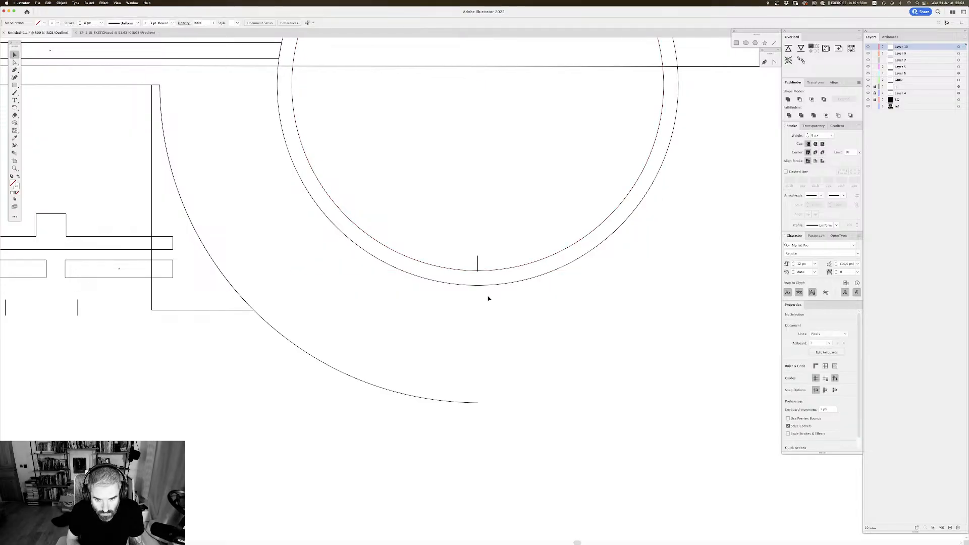
key("super+y")
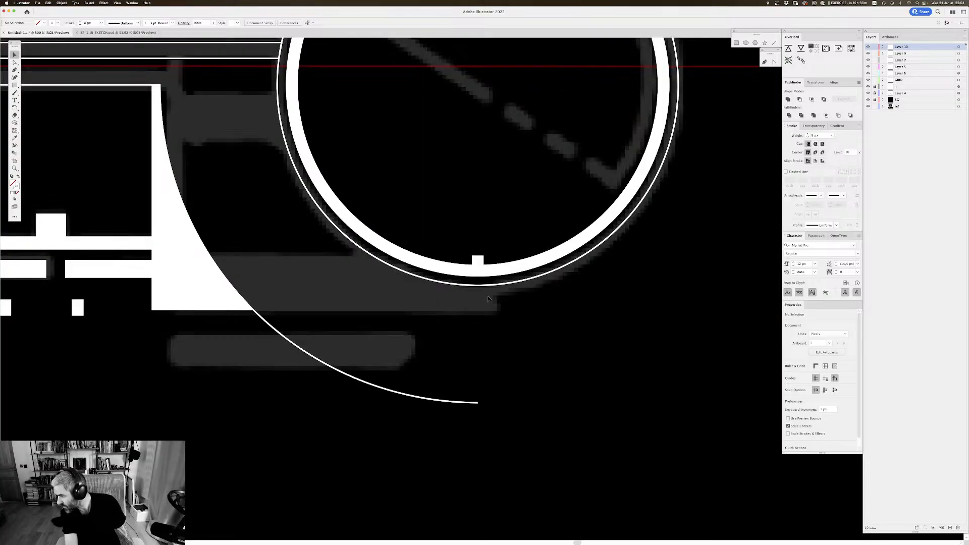
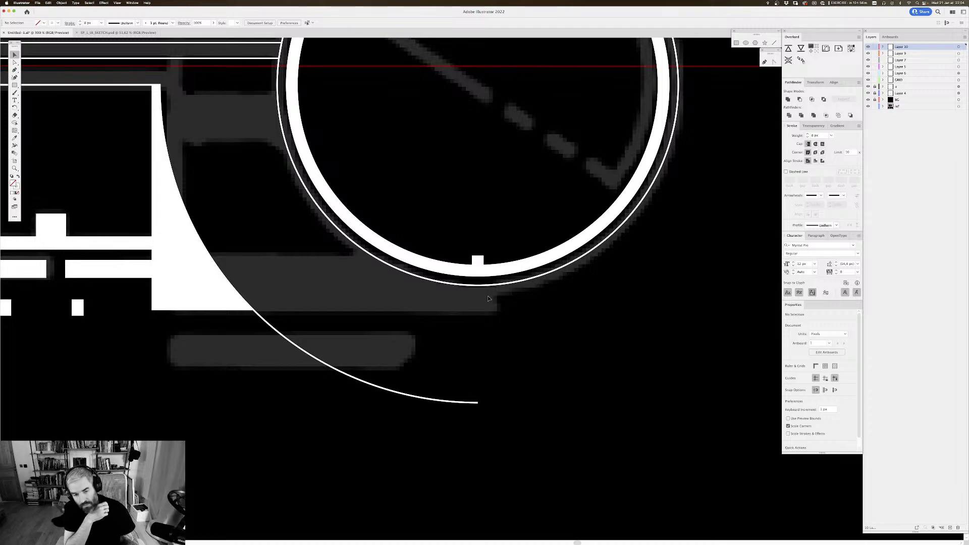
Step: Adjust the upper anchor point of the small tick at the base of the right-hand ring
key("a")
scroll(488, 256, "up", 2)
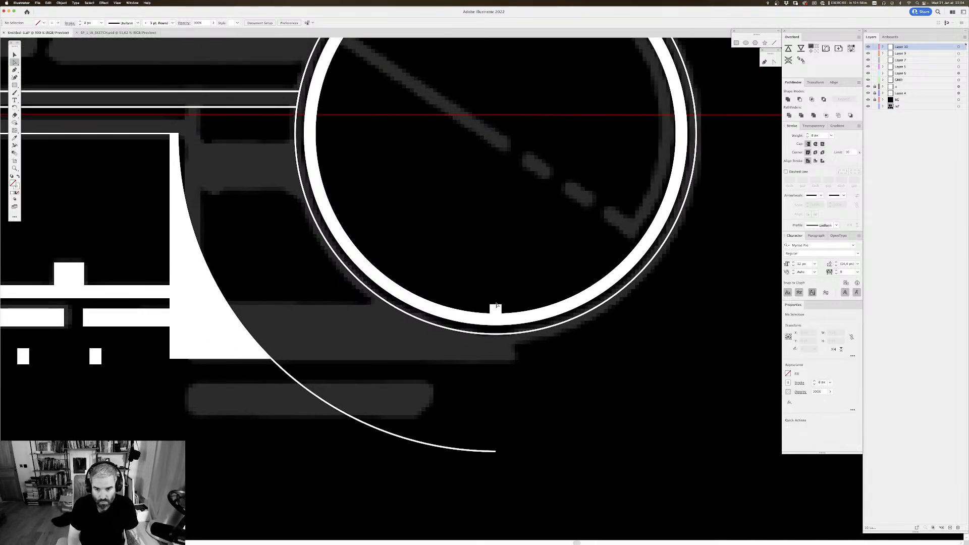
left_click(496, 306)
left_click(496, 307)
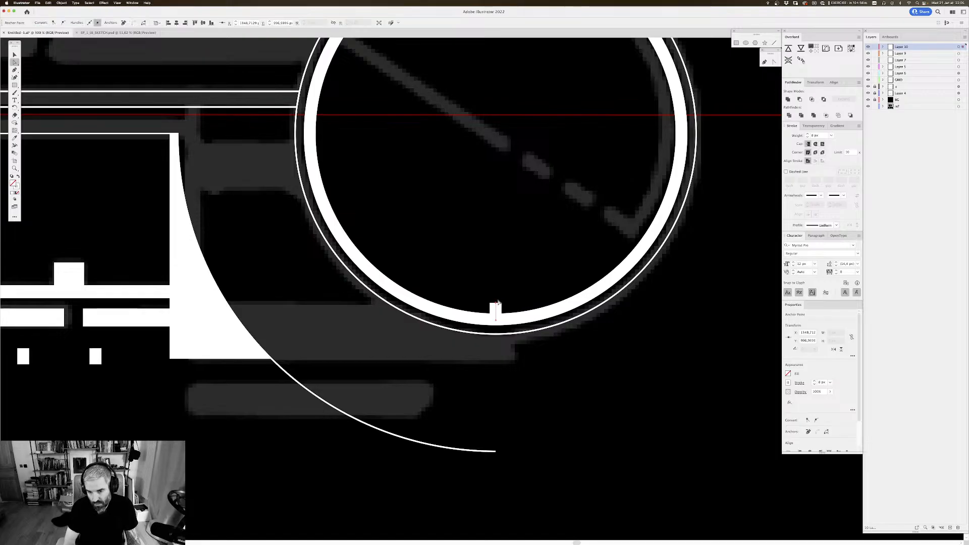
key("v")
left_click(517, 192)
scroll(520, 195, "up", 1)
key("super+minus")
key("super+minus")
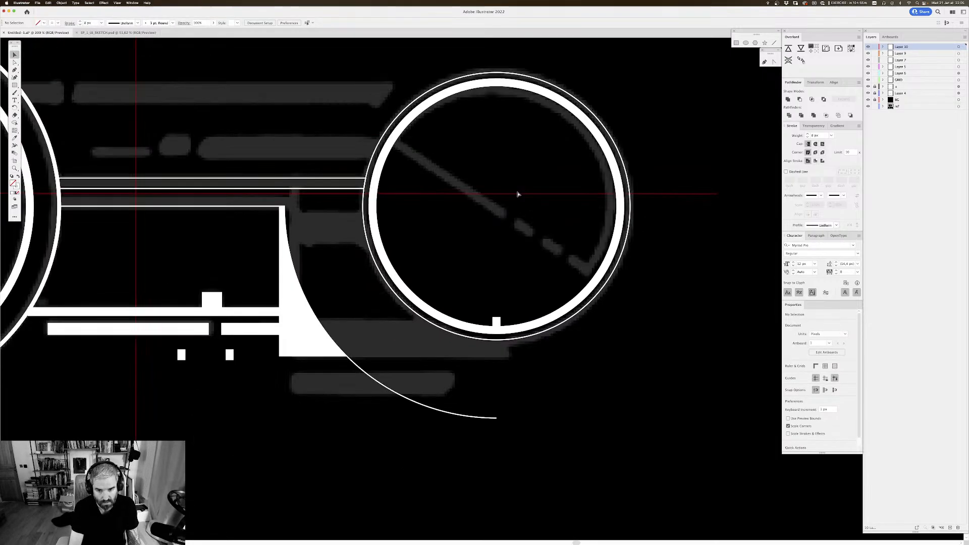
Step: Duplicate the tick straight up to the inner top edge of the right-hand ring
left_click_drag(578, 190, 564, 227)
key("super+plus")
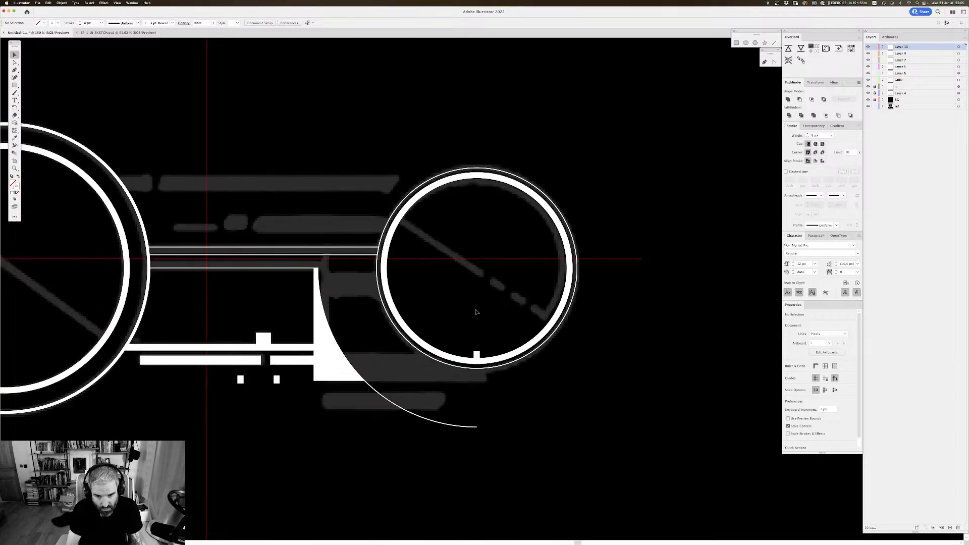
left_click_drag(477, 357, 503, 184)
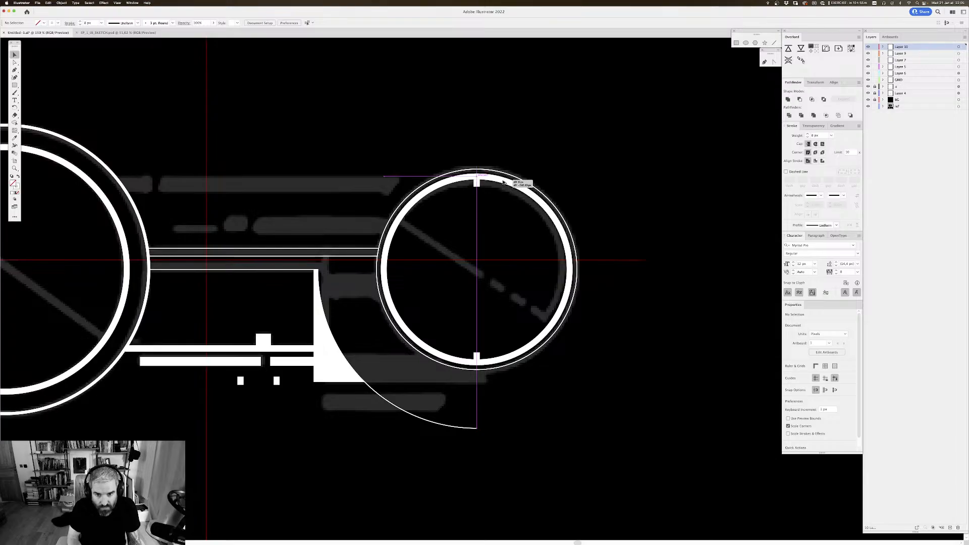
left_click_drag(498, 222, 652, 188)
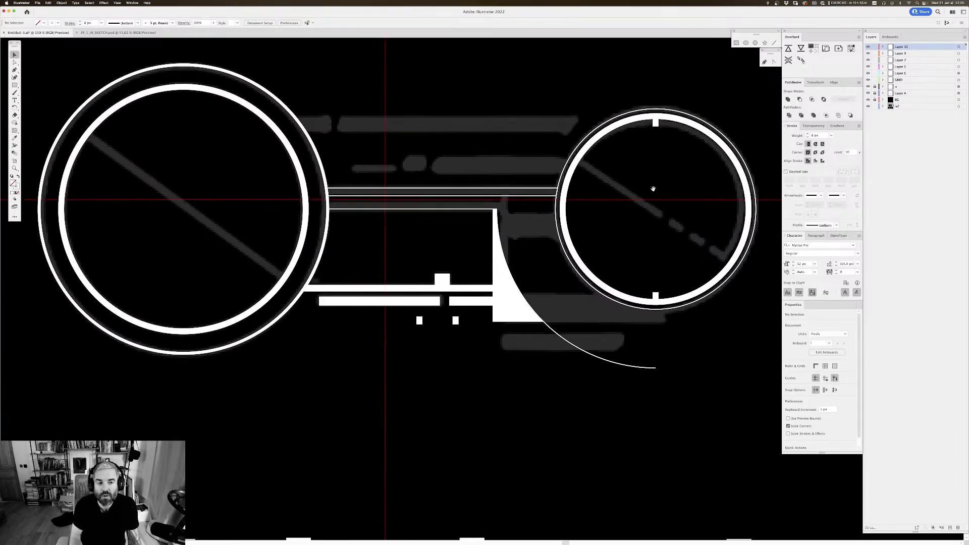
Step: Copy both ticks of the right-hand ring across to the centre axis of the large left-hand circle
left_click(656, 122)
left_click(656, 300, "shift")
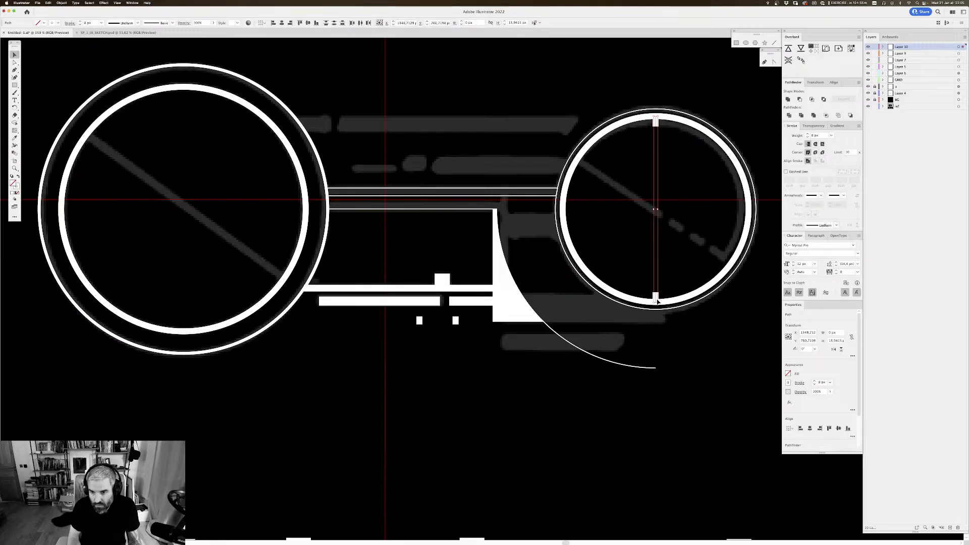
left_click_drag(656, 297, 185, 276)
left_click(239, 243)
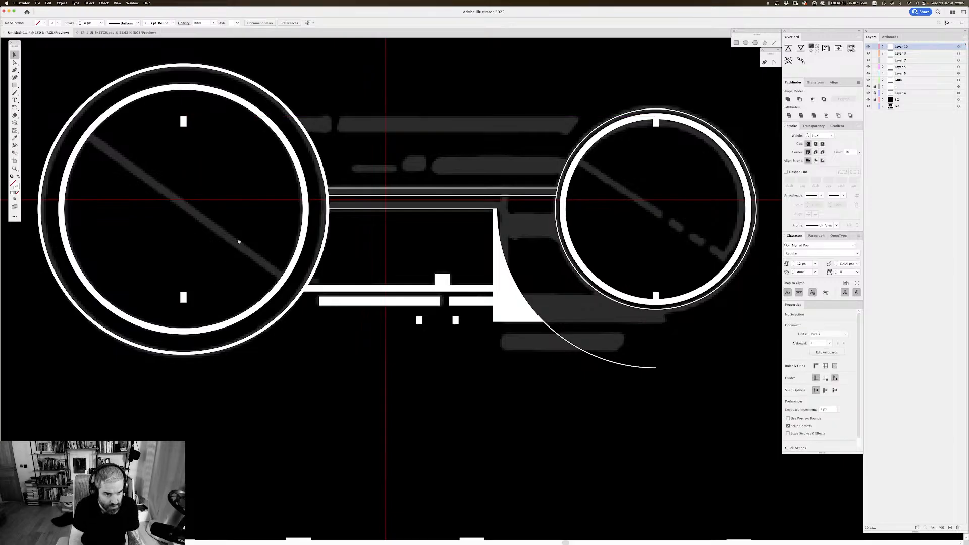
Step: Move the two copied ticks so they touch the inner top and bottom edges of the large circle's inner ring
left_click_drag(204, 126, 358, 123)
scroll(358, 283, "down", 3)
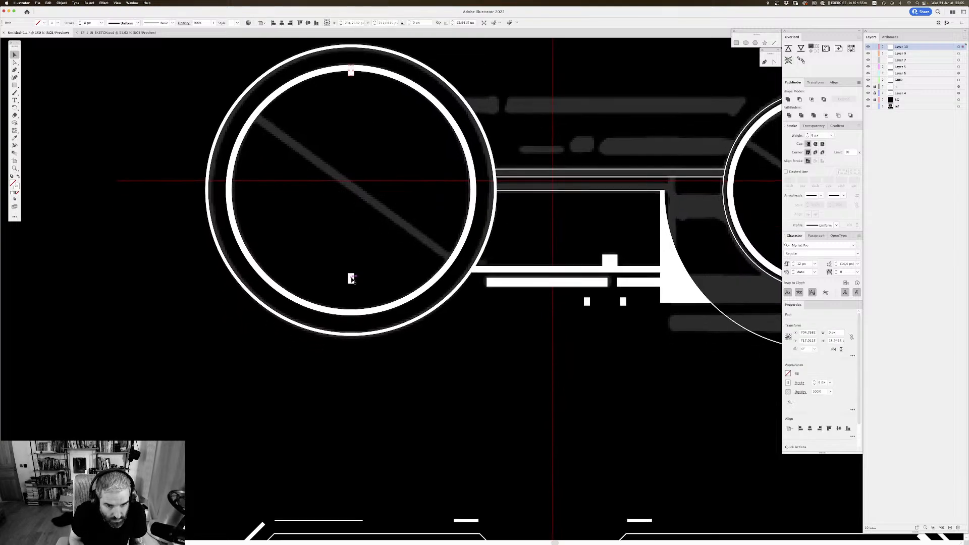
left_click_drag(352, 279, 352, 310)
left_click(383, 292)
scroll(385, 282, "up", 1)
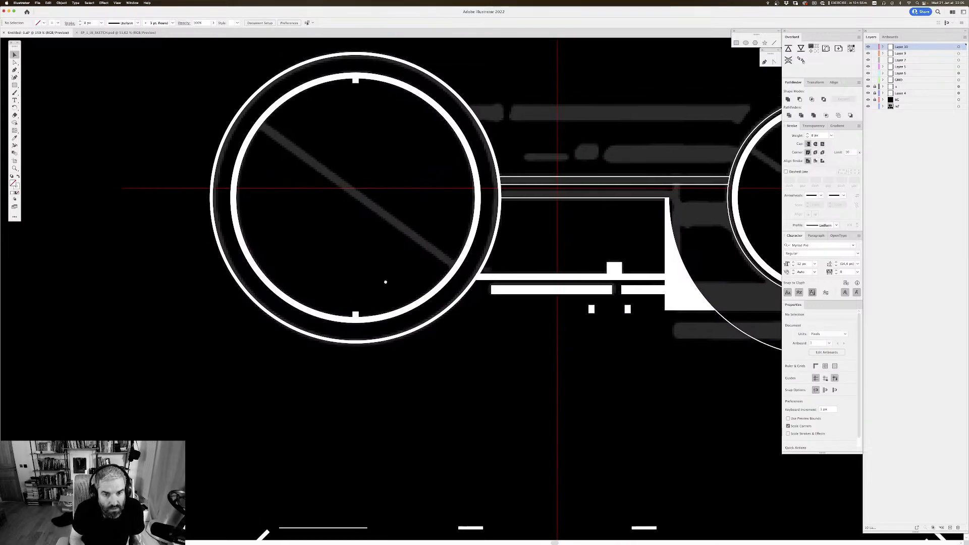
Step: Duplicate the long white bar beneath the connecting lines straight up onto the topmost grey sketch strip
scroll(385, 282, "down", 5)
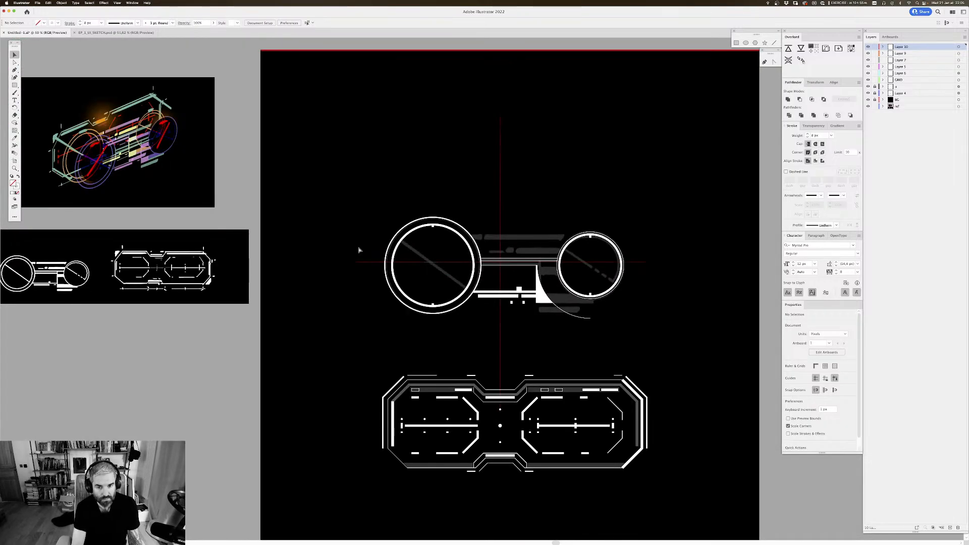
key("super+equal")
key("super+equal")
left_click_drag(514, 192, 483, 165)
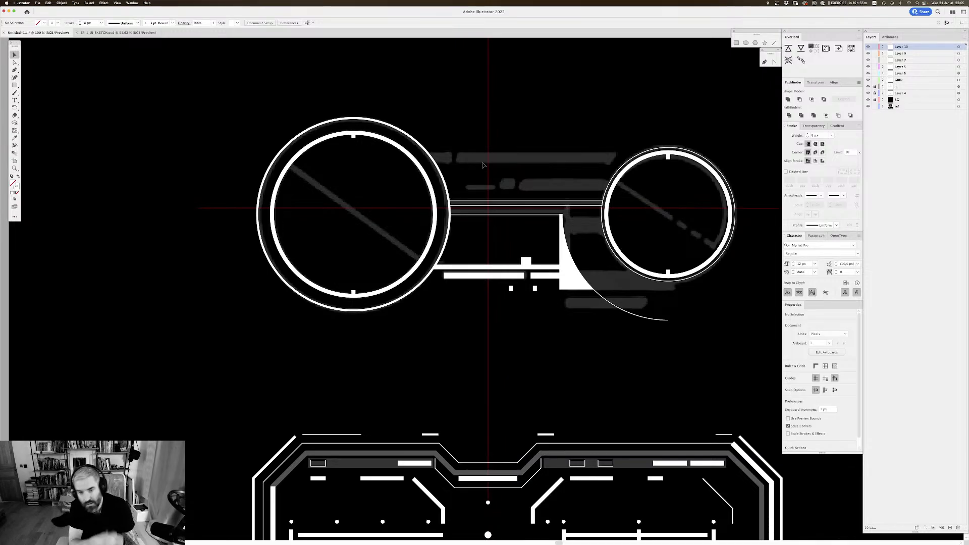
scroll(483, 165, "right", 3)
left_click_drag(534, 170, 572, 188)
left_click_drag(392, 160, 374, 172)
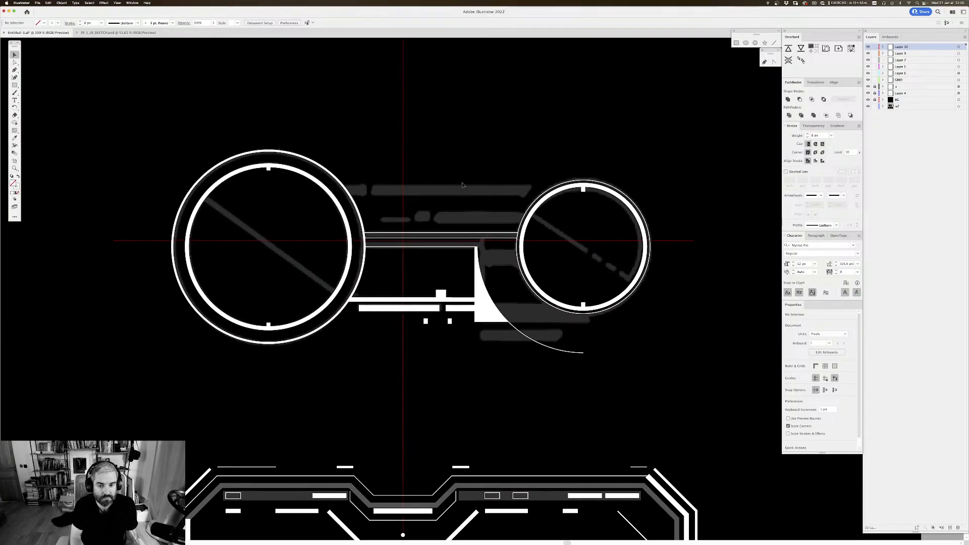
left_click(437, 309)
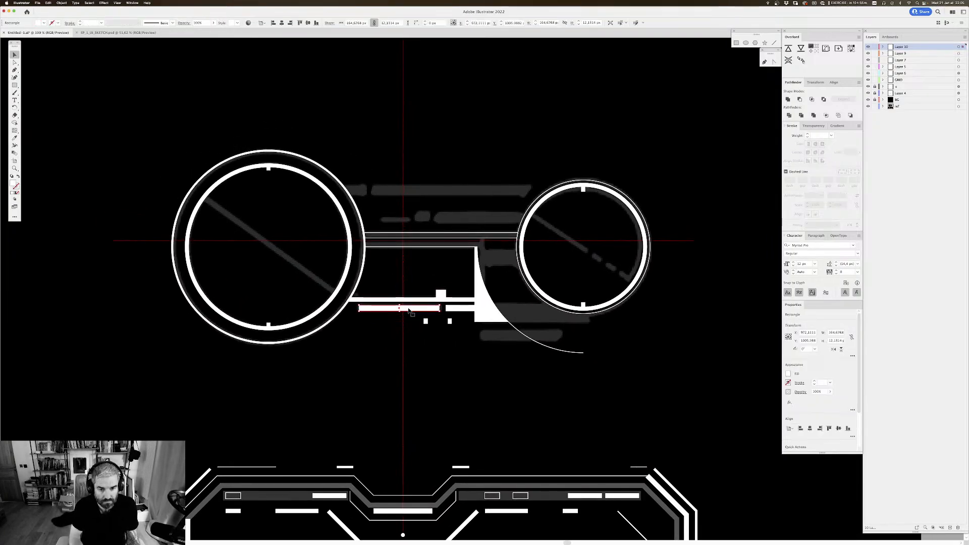
left_click_drag(414, 311, 413, 195)
key("super+equal")
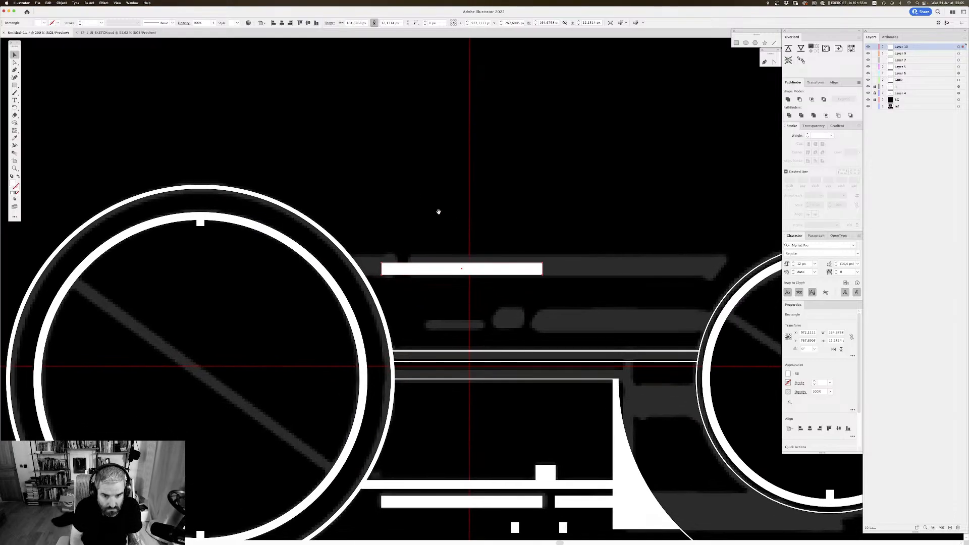
Step: Align the copied bar's left end with the sketch strip and extend its right end into the right-hand circle
left_click_drag(383, 270, 408, 270)
scroll(523, 225, "right", 3)
scroll(523, 225, "right", 2)
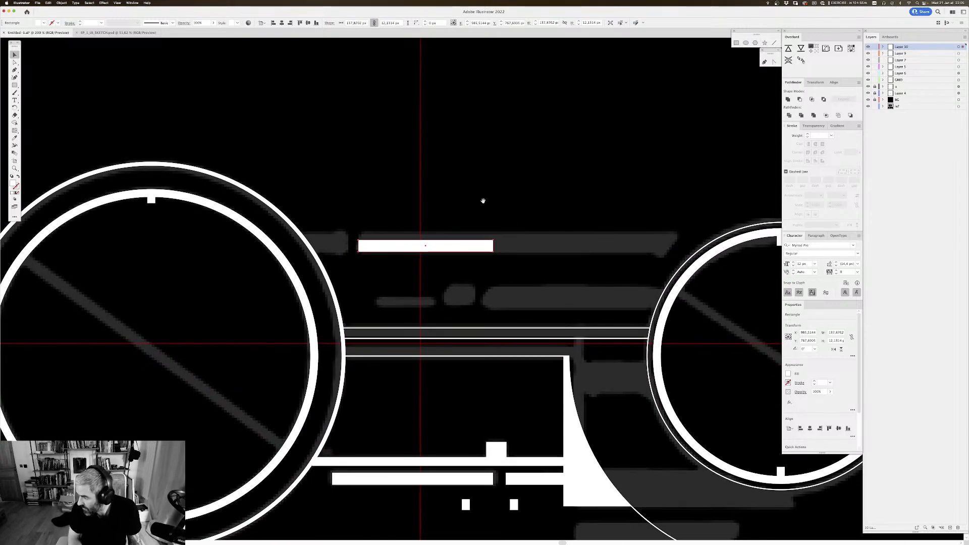
left_click_drag(523, 192, 437, 160)
left_click_drag(409, 217, 644, 214)
scroll(515, 223, "right", 5)
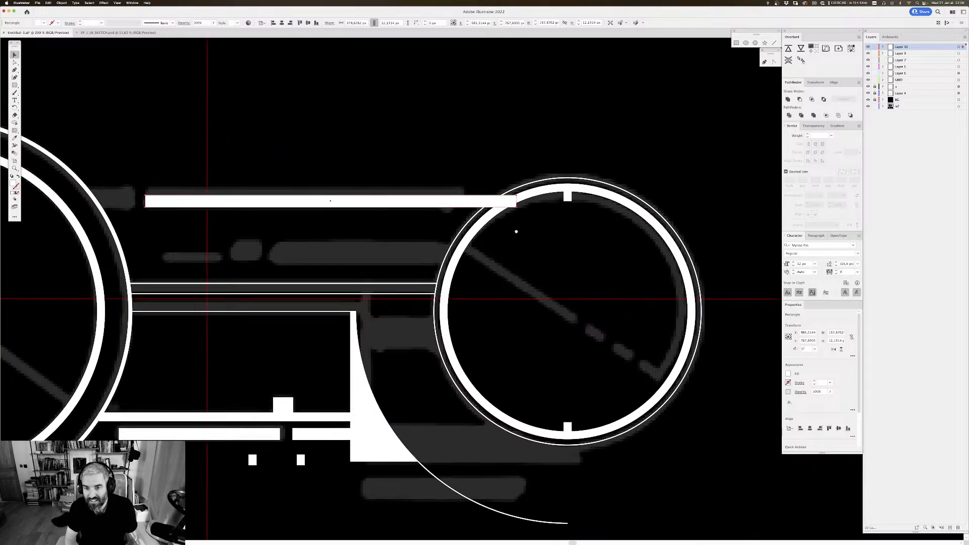
Step: Offset the right-hand circle's thick ring outward by 20 px and expand the new ring's stroke into a filled shape
left_click(533, 196)
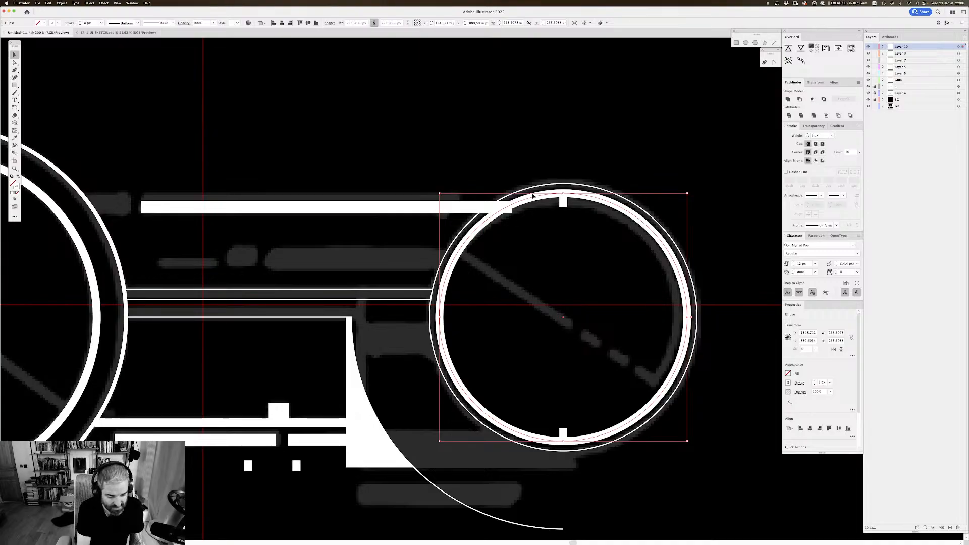
key("alt+super+o")
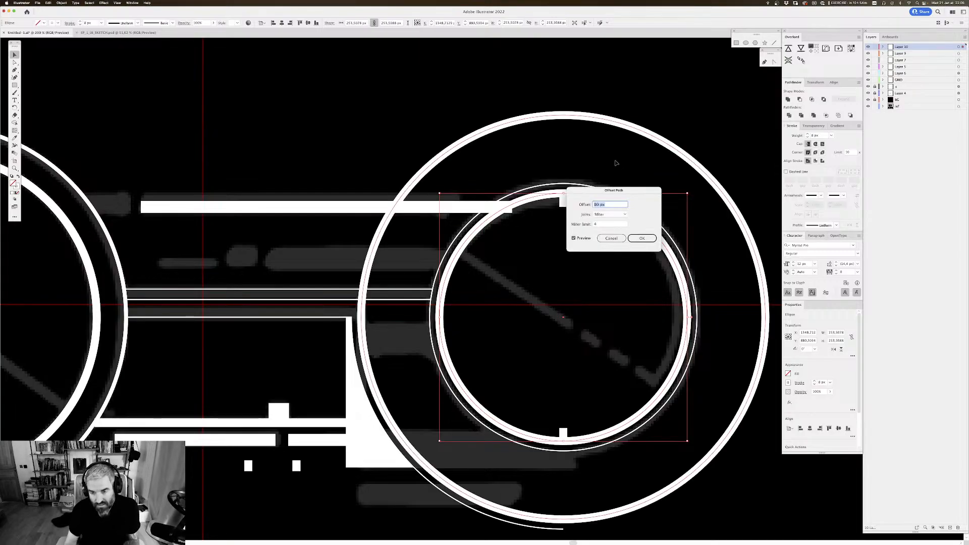
type("20")
left_click(574, 238)
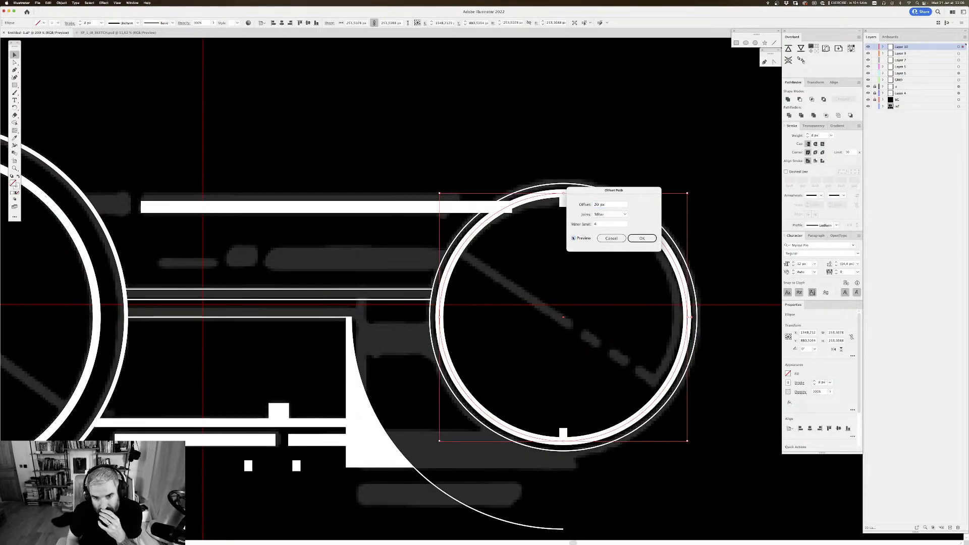
left_click(573, 238)
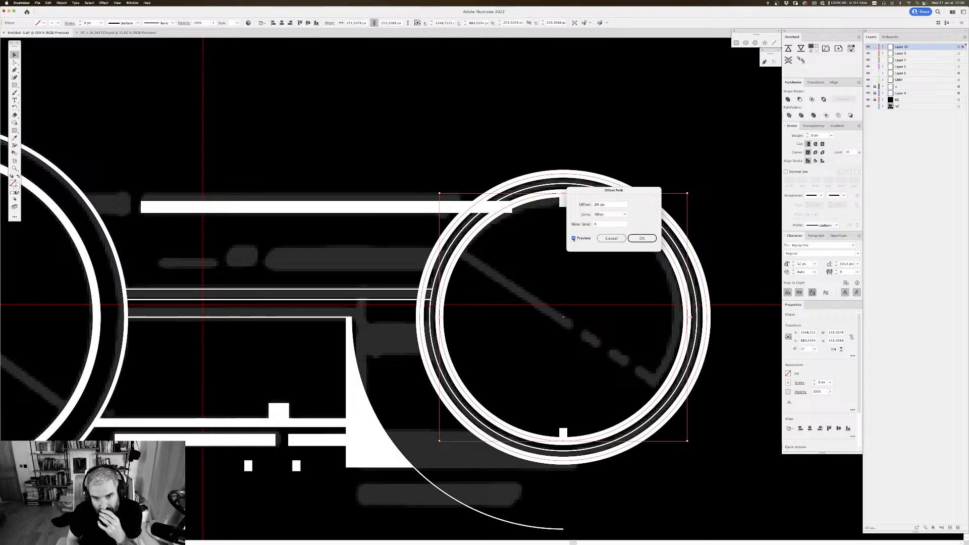
left_click(638, 240)
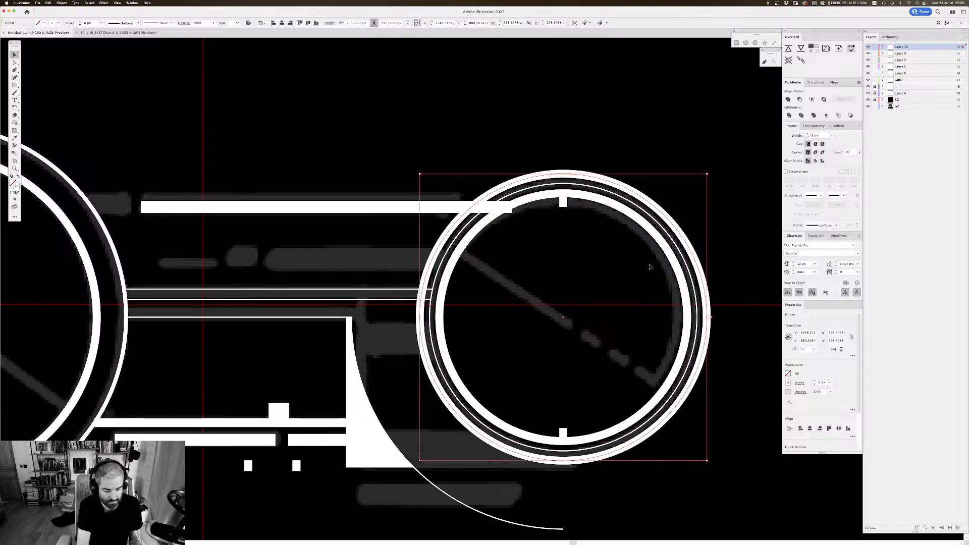
key("super+shift+e")
key("Return")
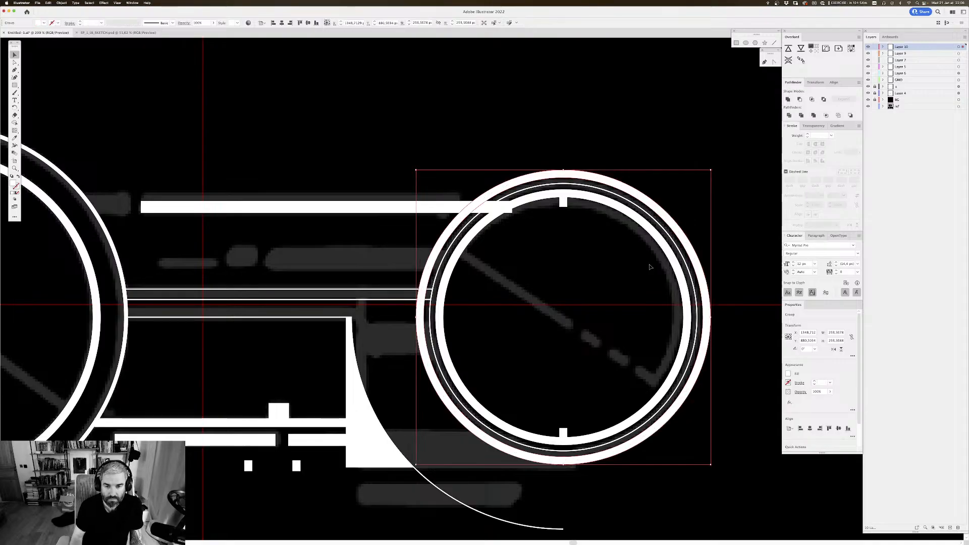
Step: Try to subtract the expanded outer ring from the upper bar
left_click(451, 208, "shift")
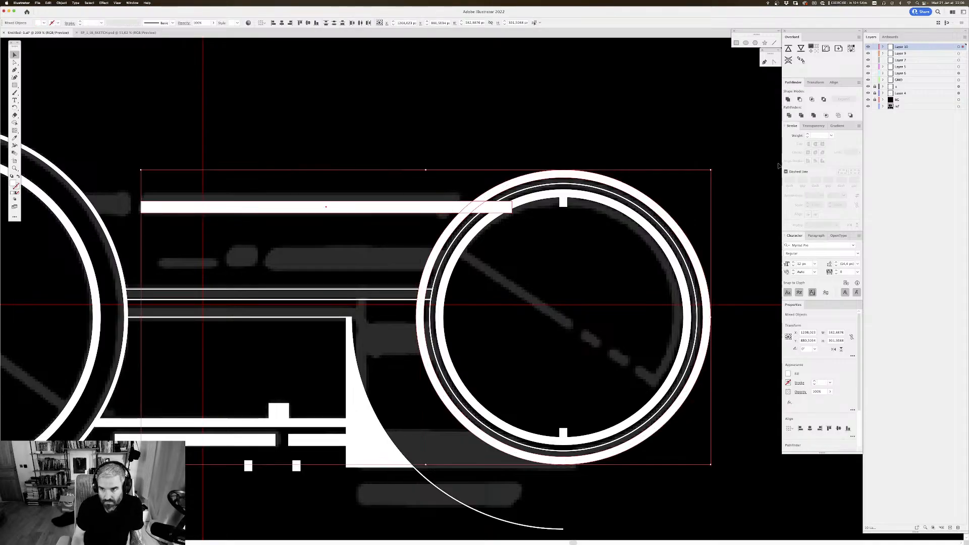
left_click(800, 100)
key("super+z")
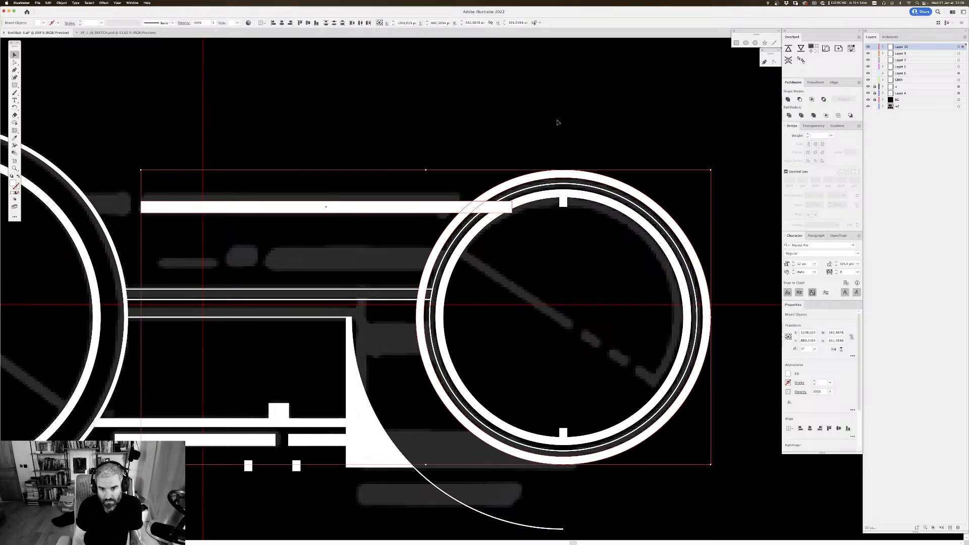
left_click(558, 123)
left_click(478, 207)
key("Delete")
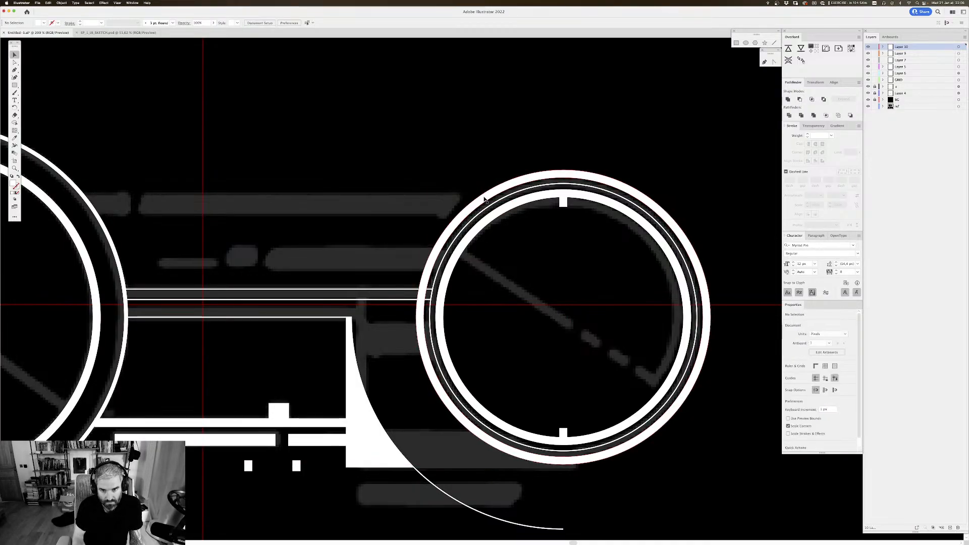
key("super+z")
left_click(522, 182, "shift")
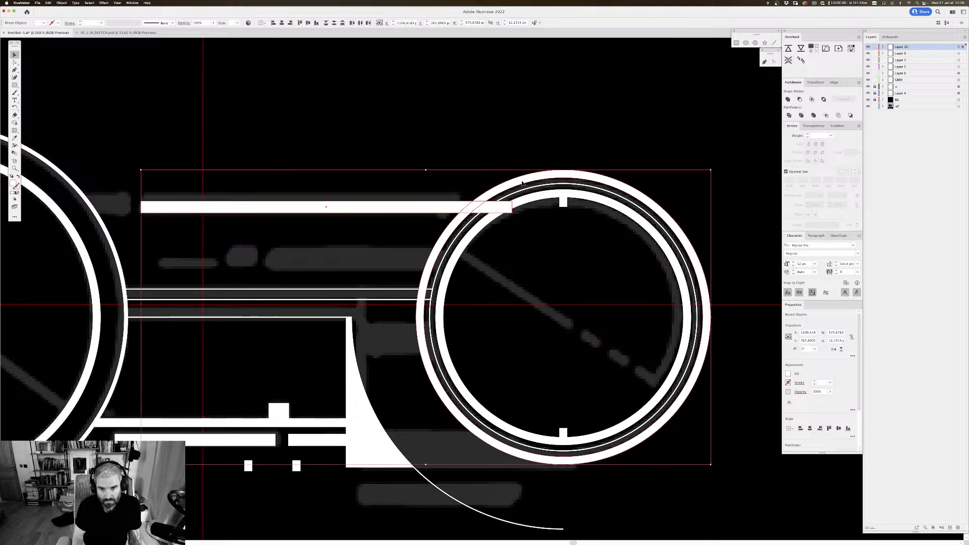
left_click(800, 100)
key("super+z")
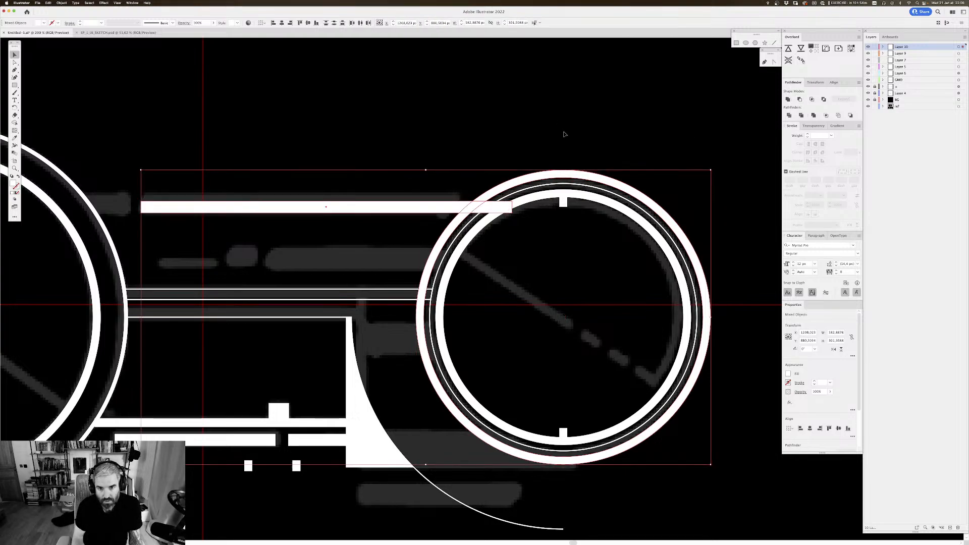
Step: Subtract the outer ring from the upper bar with Minus Front and delete the leftover piece inside the circle
left_click(500, 189)
left_click(430, 204)
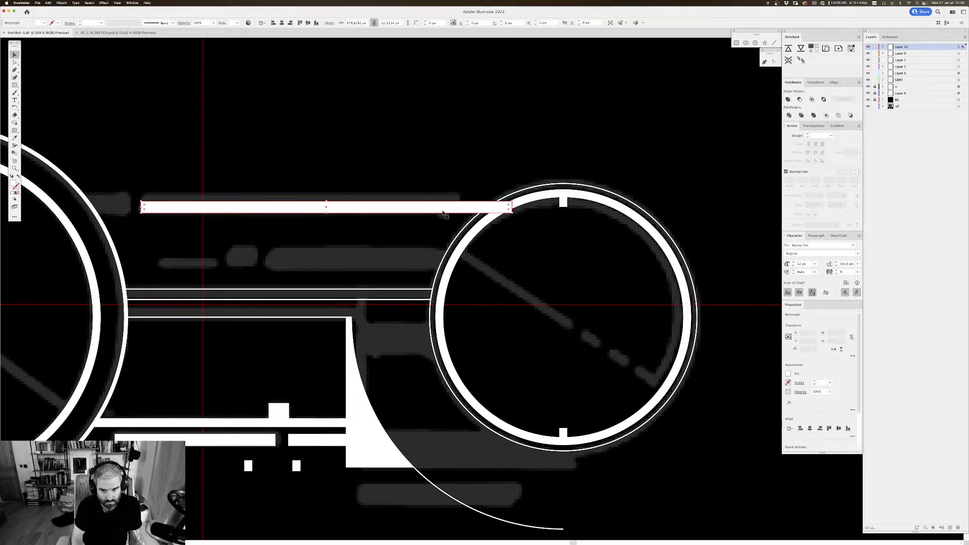
left_click(469, 201, "shift")
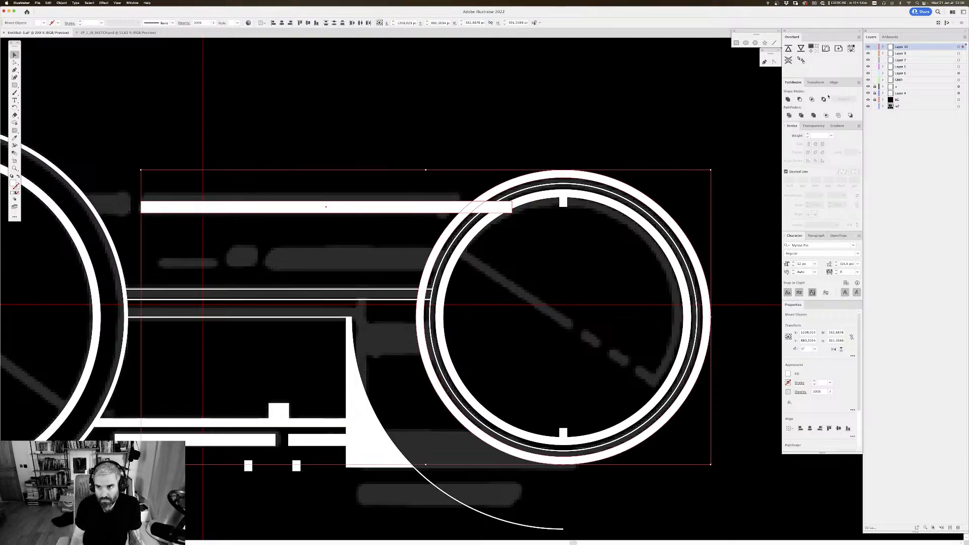
left_click(797, 101)
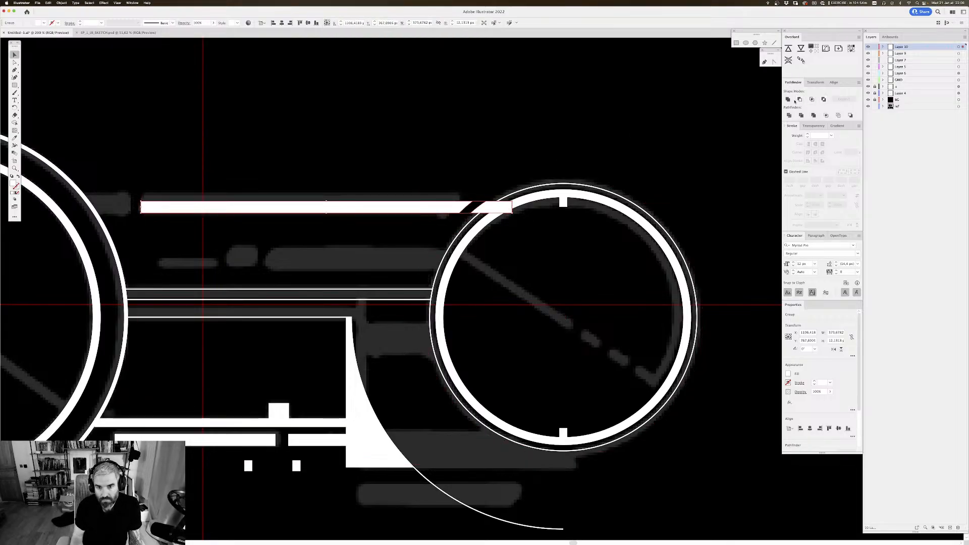
double_click(502, 205)
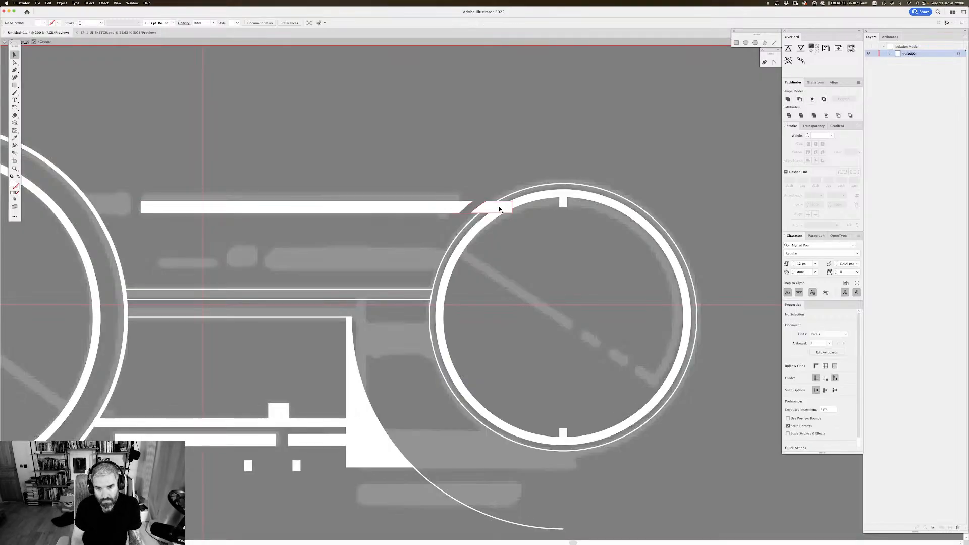
double_click(530, 138)
key("super+minus")
key("super+minus")
key("super+minus")
key("super+minus")
key("super+minus")
key("super+minus")
key("super+minus")
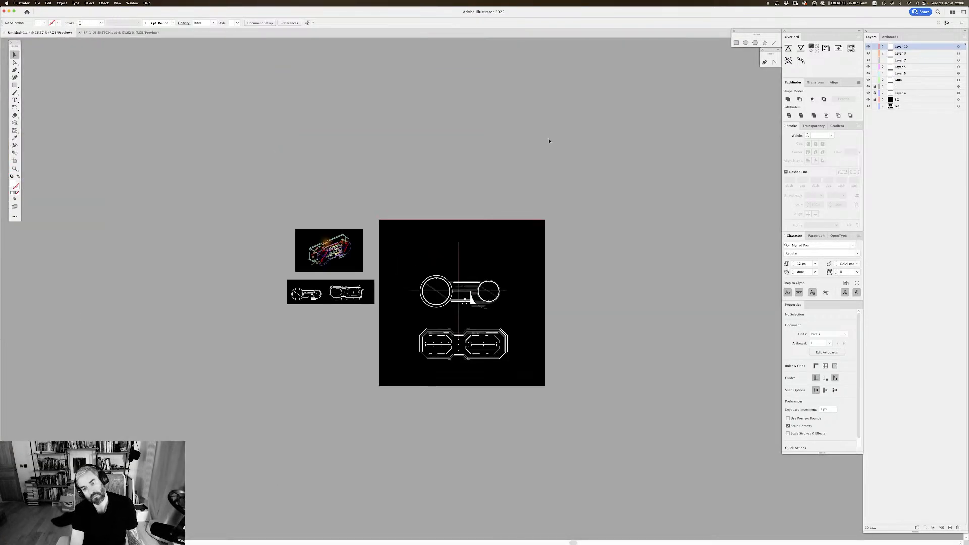
key("super+equal")
key("super+equal")
key("super+equal")
key("super+equal")
key("super+equal")
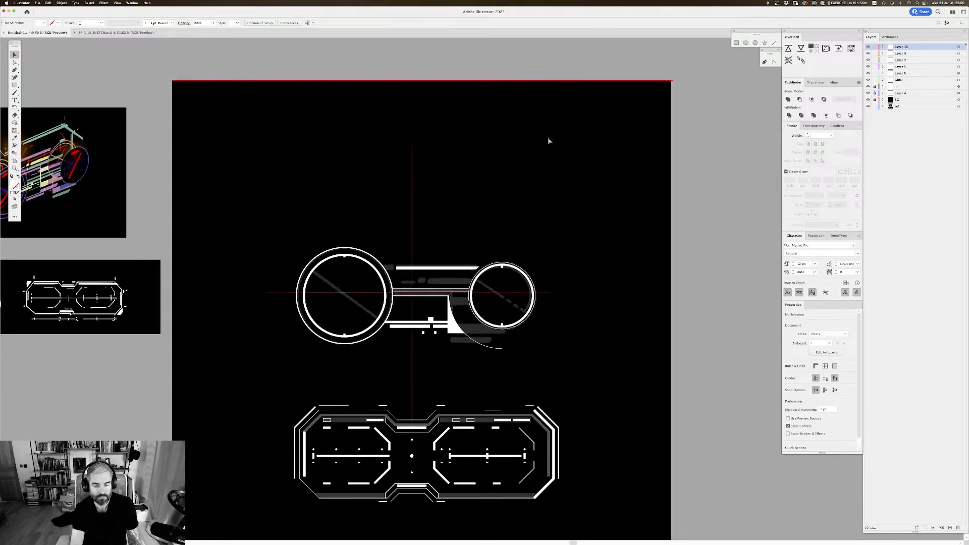
scroll(479, 349, "down", 3)
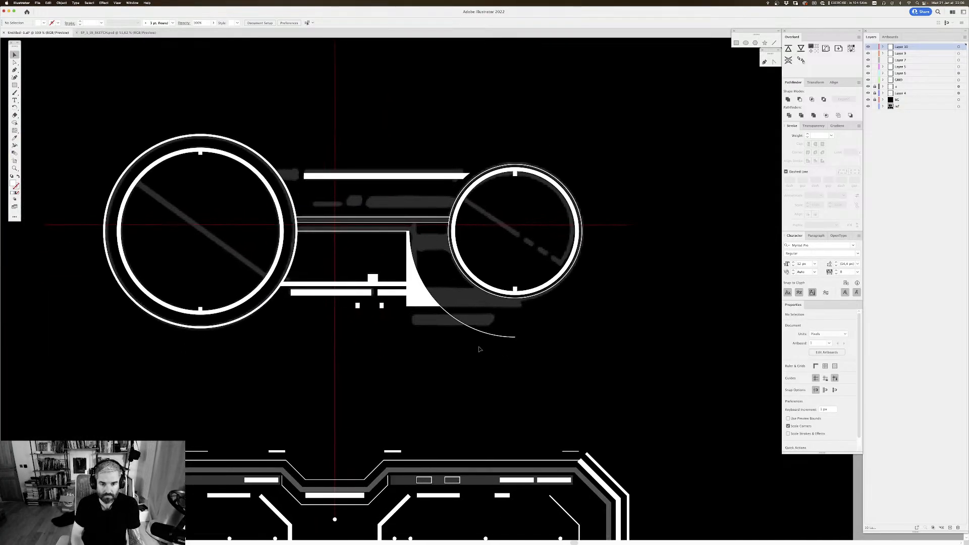
Step: Set the stroke weight of the curved path below the right-hand circle to 4 px
left_click(482, 332)
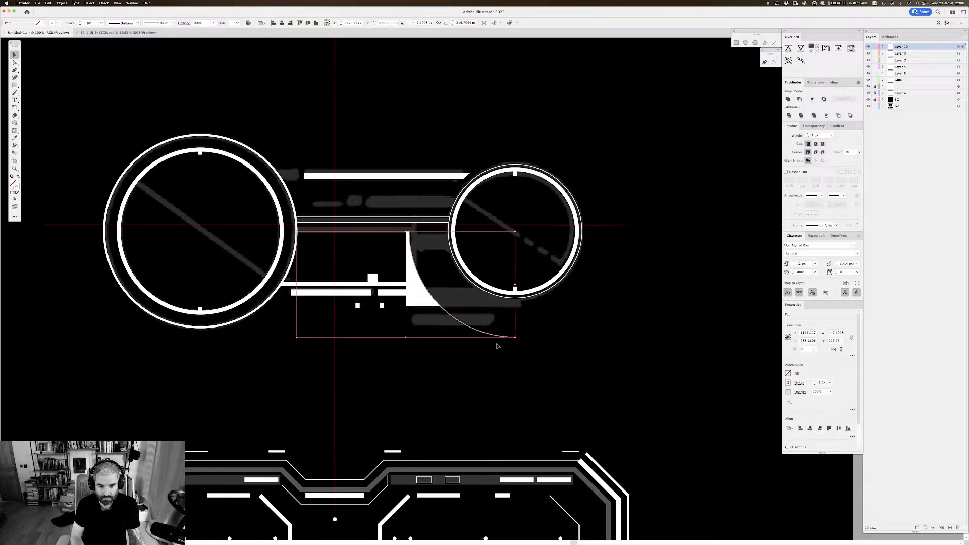
left_click(91, 23)
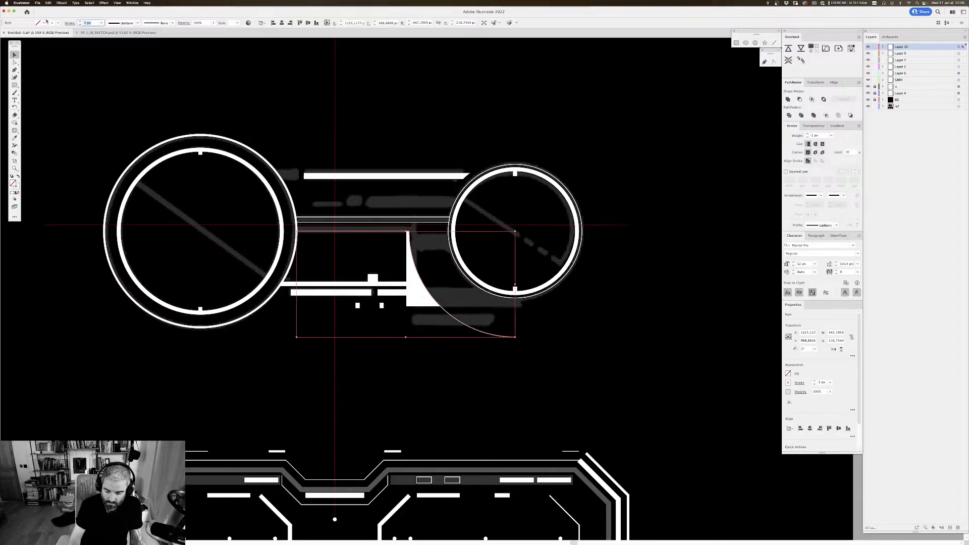
type("4")
key("Return")
left_click(640, 289)
scroll(640, 302, "down", 1)
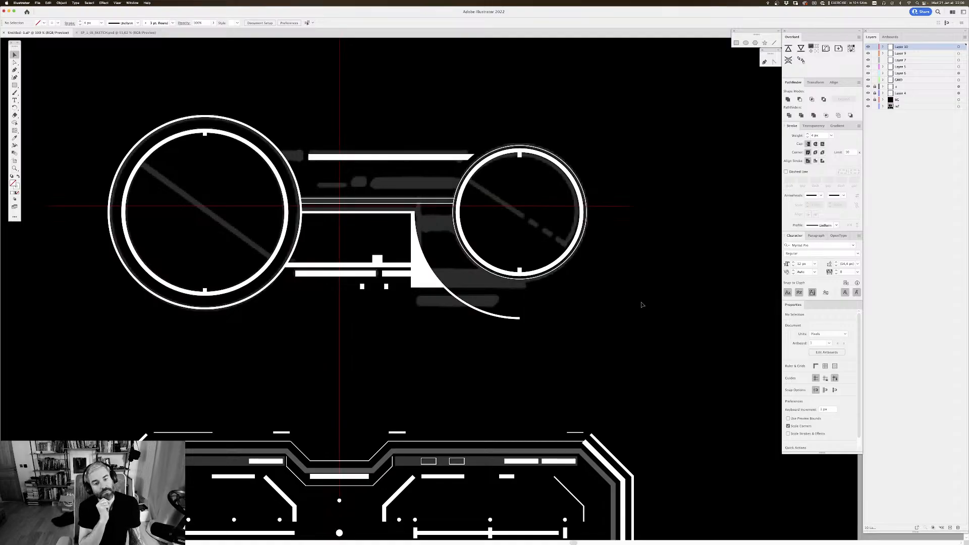
Step: Move the small left square under the lower bar's left end and place a copy on the vertical centre guide
scroll(641, 302, "left", 3)
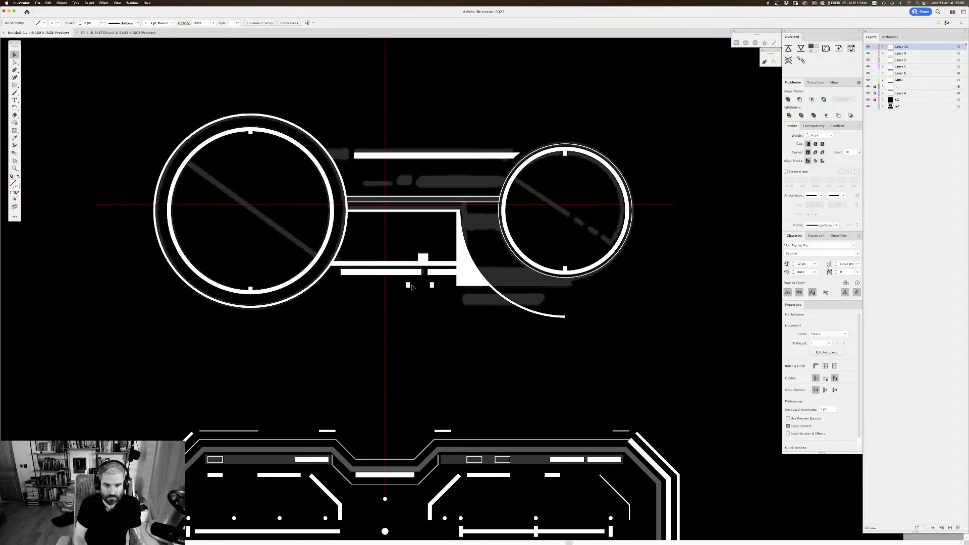
left_click_drag(409, 286, 342, 288)
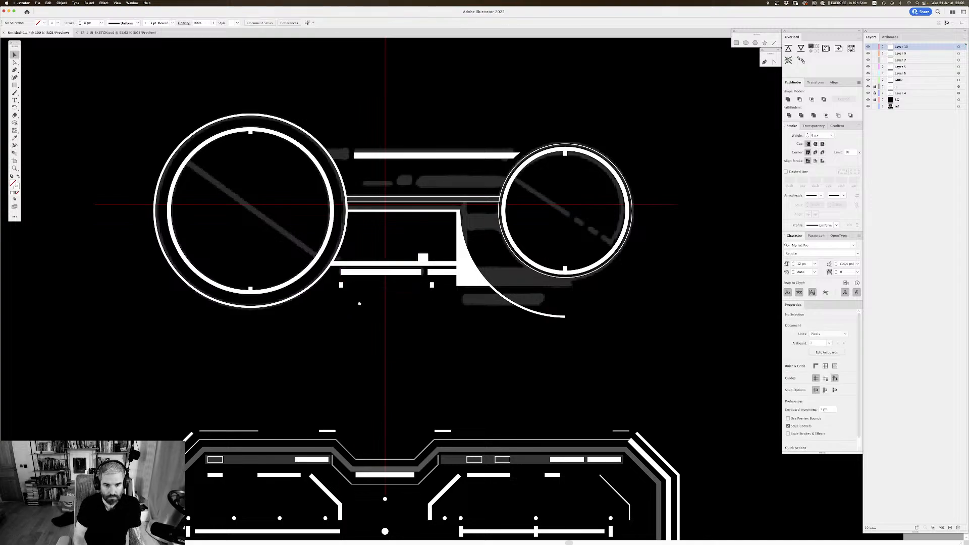
scroll(461, 266, "down", 2)
mouse_move(426, 271)
left_mouse_down()
mouse_move(416, 272)
mouse_move(449, 289)
mouse_move(461, 329)
mouse_move(442, 269)
left_mouse_up()
left_click(422, 292)
left_click_drag(450, 310, 413, 296)
Step: Raise the middle square on the centre guide so it sticks out of the lower bar's bottom edge as a tick
key("super+plus")
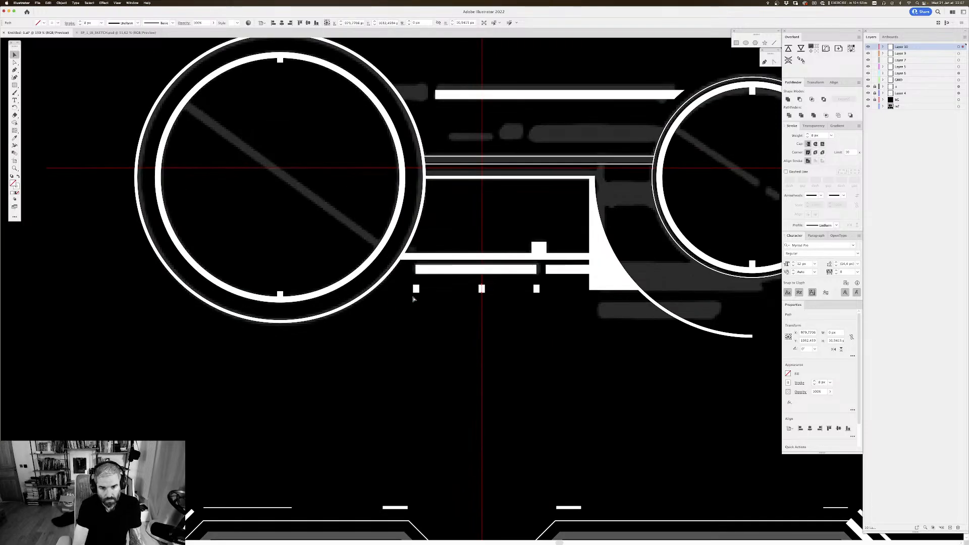
key("super+plus")
key("super+plus")
key("super+shift+a")
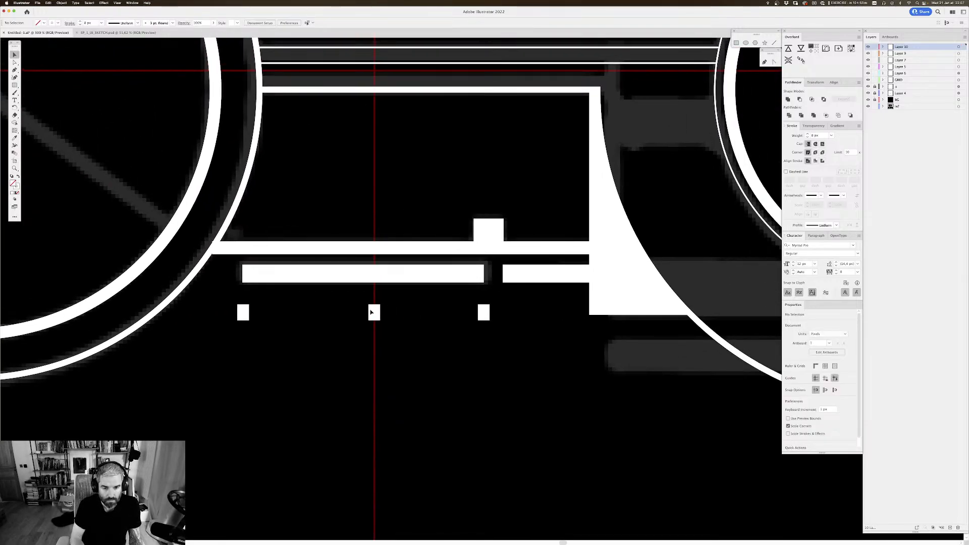
key("a")
left_click_drag(374, 314, 373, 283)
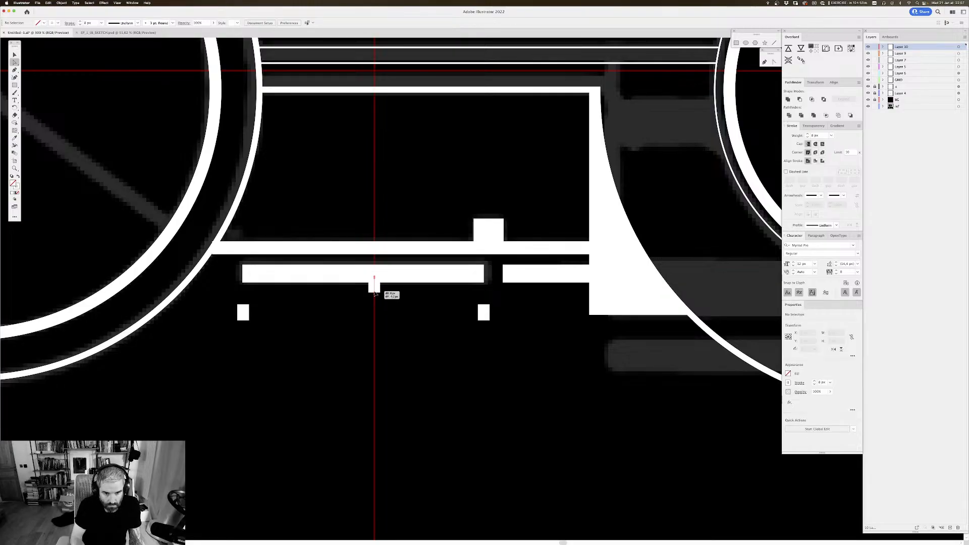
key("super+shift+a")
Step: Save the document
key("super+minus")
key("super+minus")
key("super+minus")
key("super+minus")
key("super+minus")
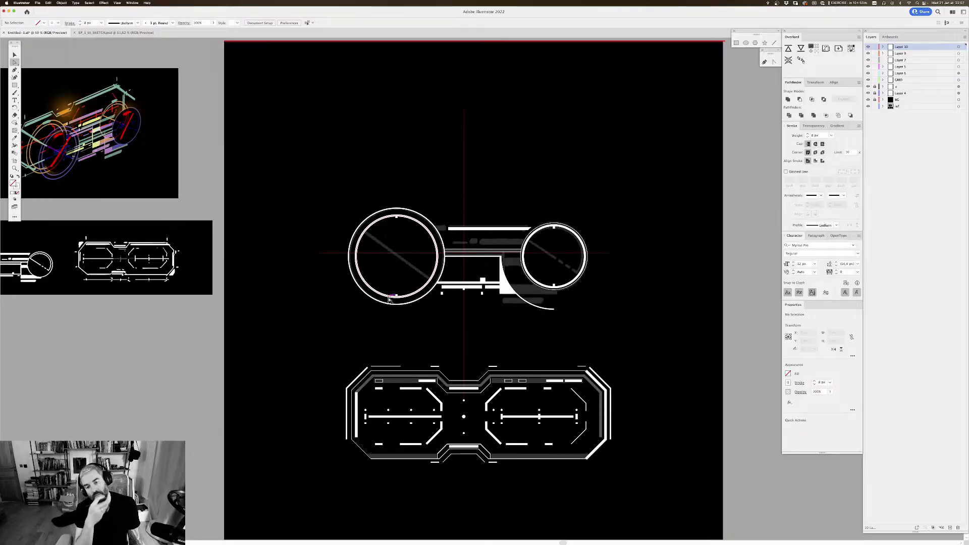
key("super+s")
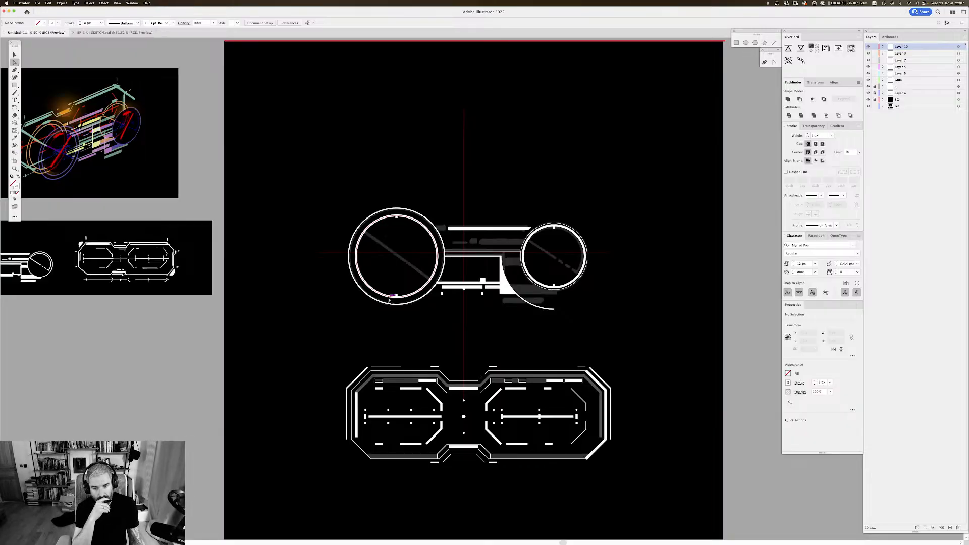
Step: Examine the finished lower panel and the overall composition, comparing them with the two-circle graphic above
scroll(469, 151, "down", 5)
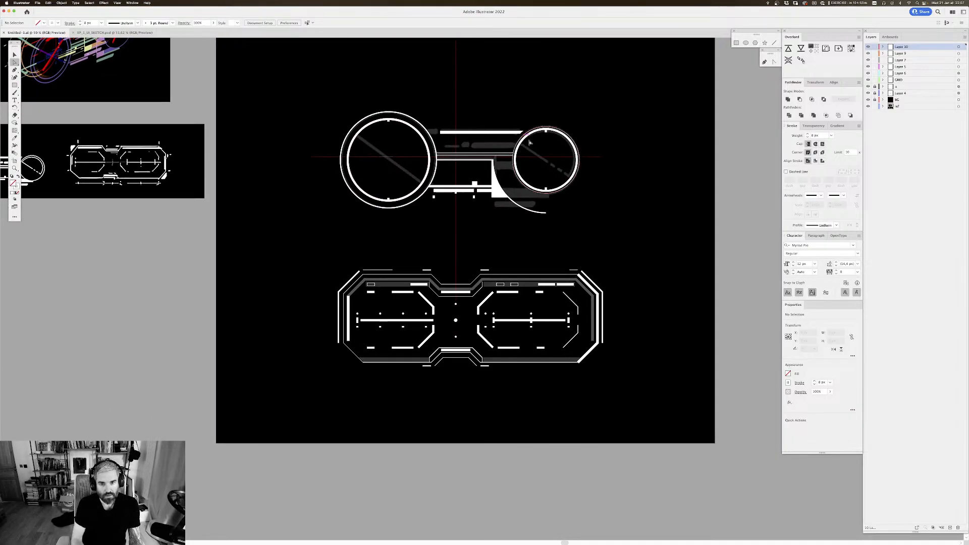
key("v")
key("super+=")
key("super+=")
left_click_drag(480, 192, 471, 284)
scroll(471, 284, "down", 4)
scroll(471, 284, "right", 1)
left_click_drag(392, 316, 425, 307)
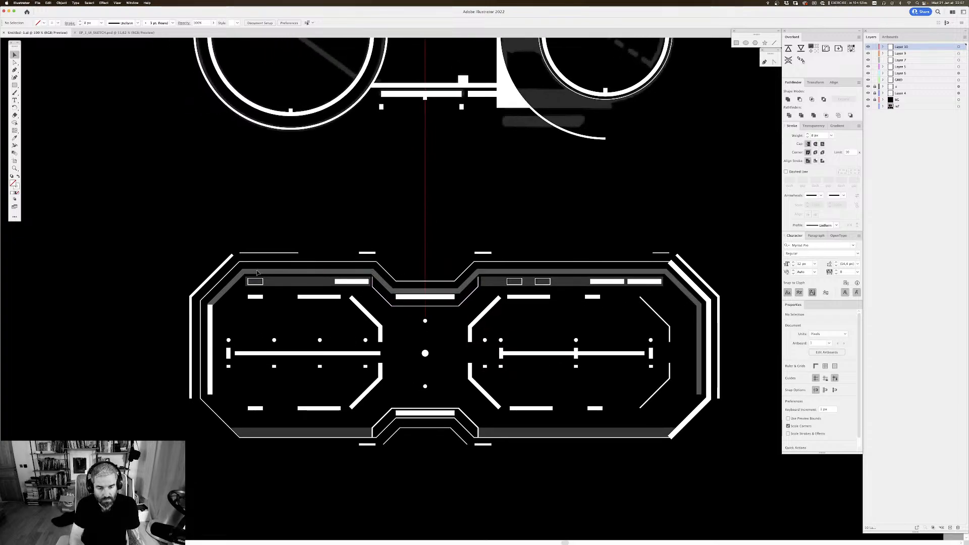
scroll(388, 313, "down", 2)
scroll(388, 313, "right", 1)
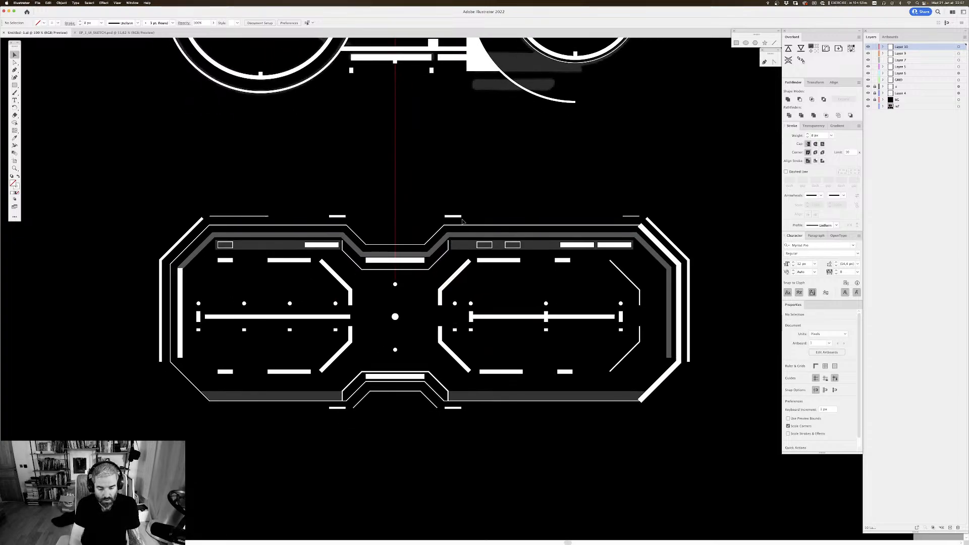
key("super+y")
key("super+y")
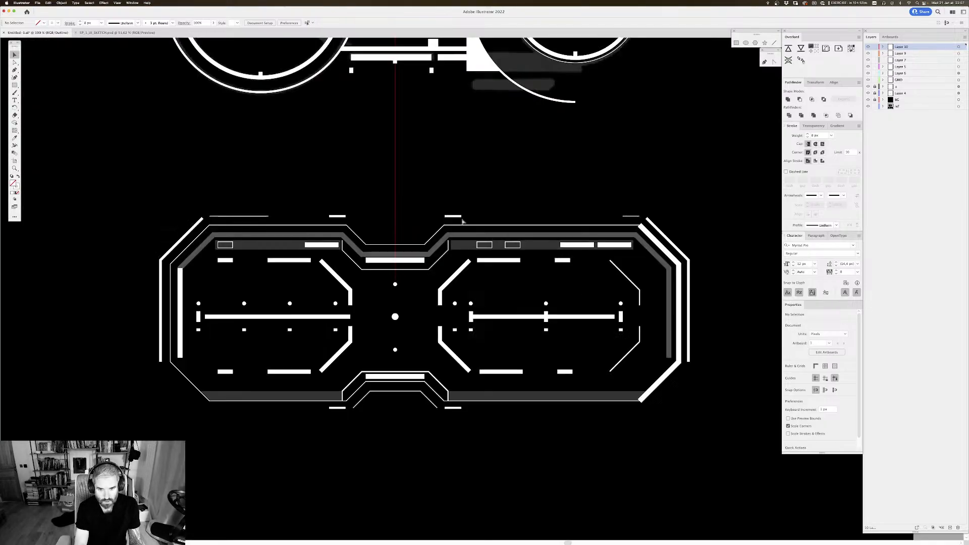
scroll(462, 221, "up", 3)
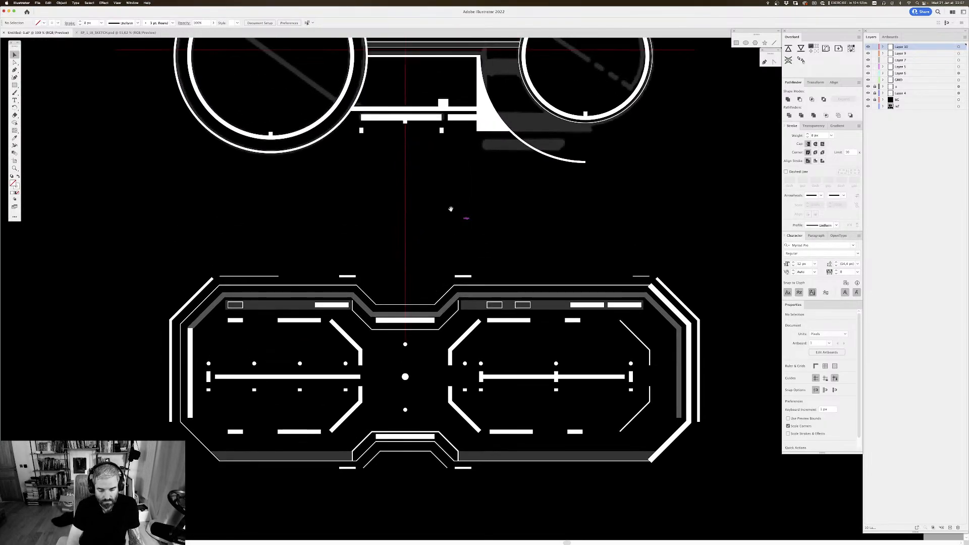
key("super+minus")
key("super+minus")
key("super+minus")
key("super+minus")
key("super+minus")
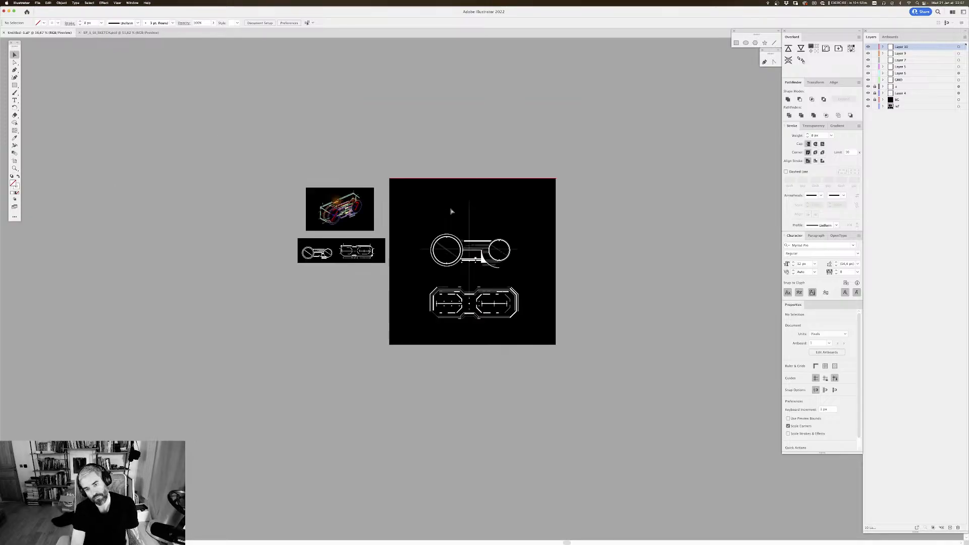
key("super+plus")
key("super+plus")
key("super+plus")
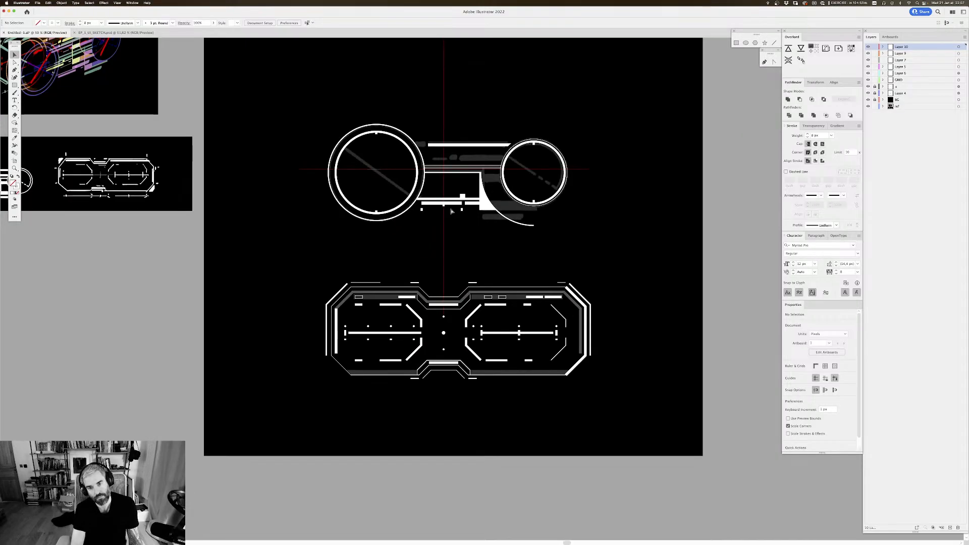
key("super+plus")
key("super+plus")
scroll(375, 217, "up", 5)
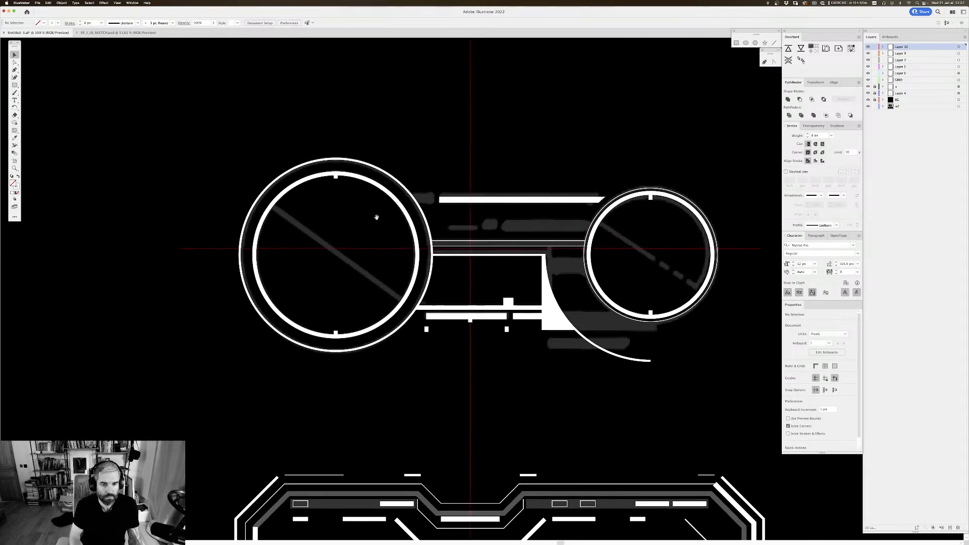
Step: Add a vertical bar through the middle of the large left circle from a copied ring tick, leaving small gaps at both ticks
left_click_drag(337, 332, 351, 185)
key("a")
left_click(532, 153)
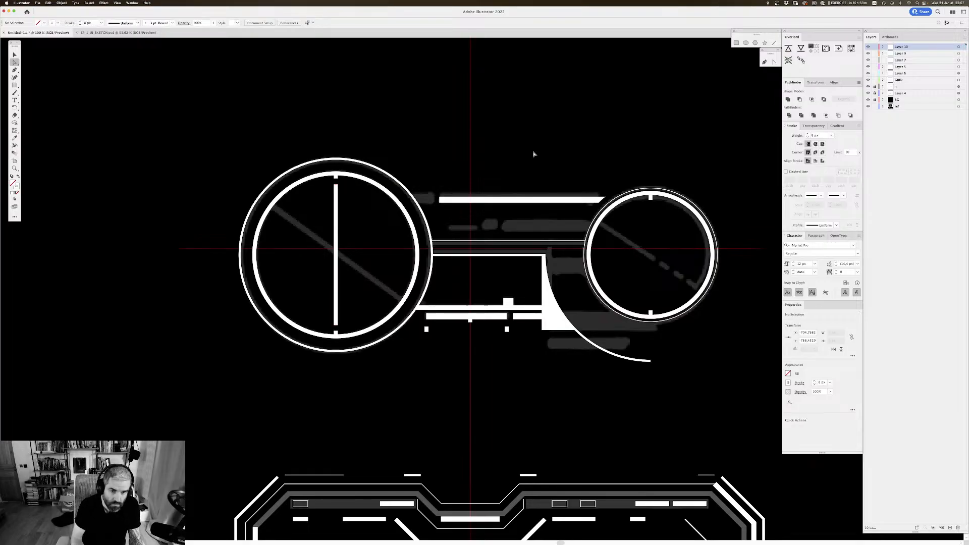
key("v")
Step: Add a matching vertical bar through the middle of the right-hand circle from a copied ring tick, with small gaps at both ends
left_click_drag(517, 151, 420, 124)
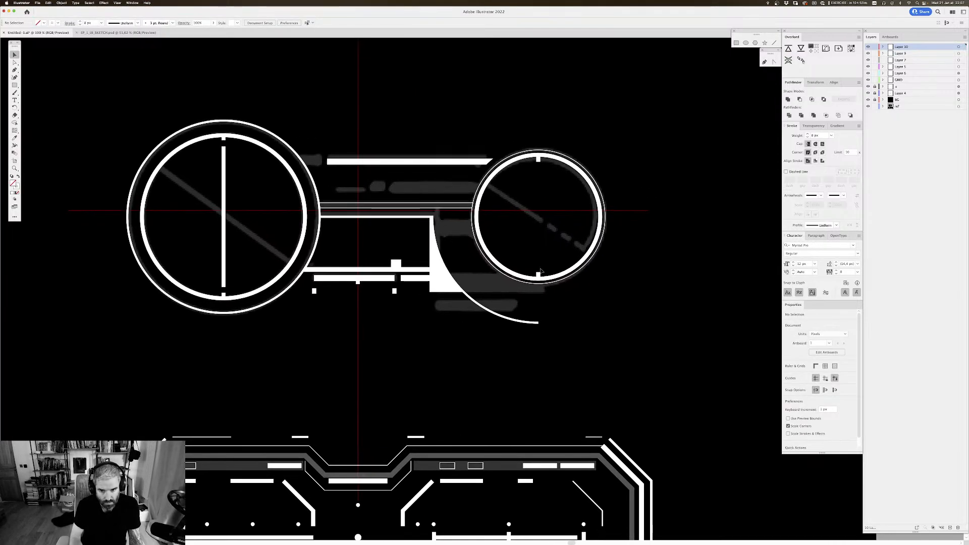
left_click_drag(538, 277, 535, 168)
key("a")
key("v")
left_click(643, 165)
Step: Draw a thin rectangle about 51 × 8 px over the short sketch strip below the upper bar and remove its stroke
scroll(648, 154, "down", 1)
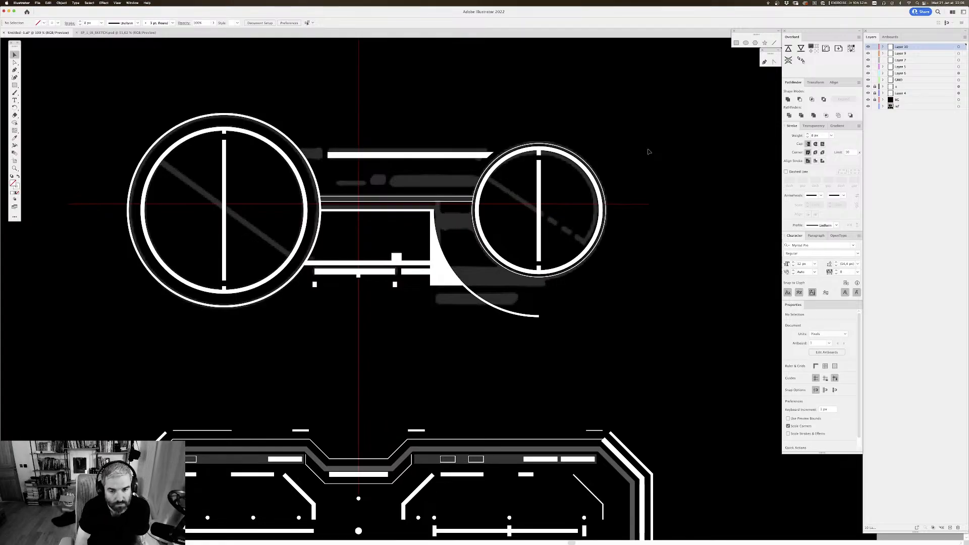
left_click_drag(499, 137, 499, 135)
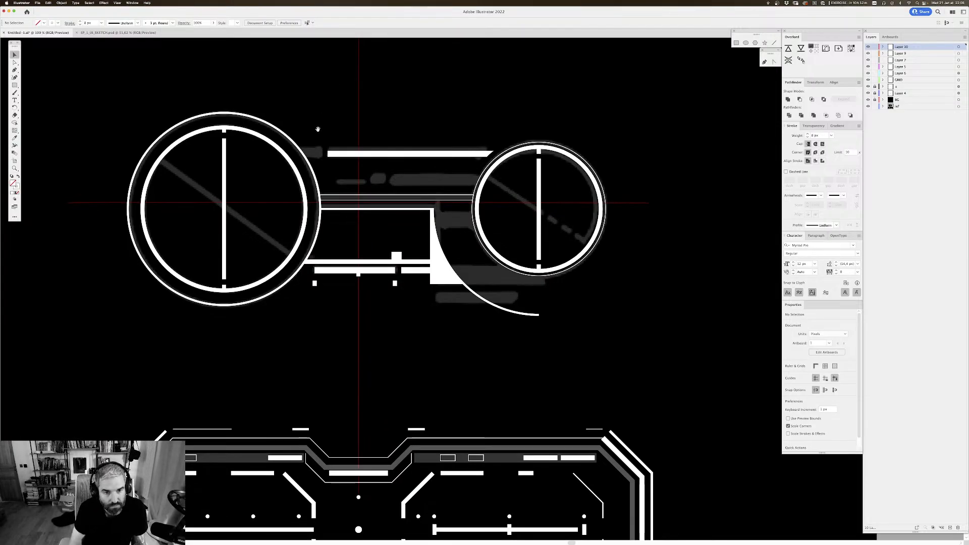
scroll(318, 129, "right", 2)
scroll(318, 129, "down", 1)
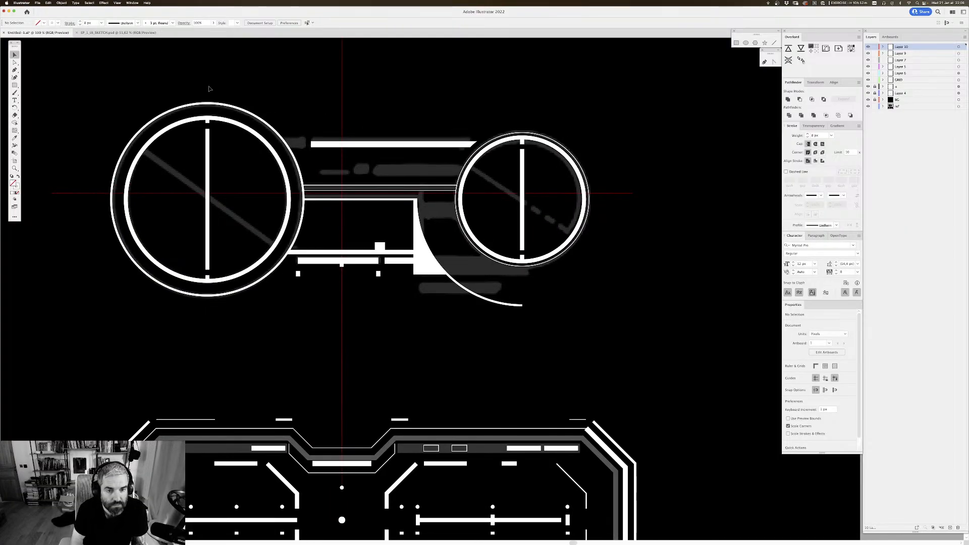
key("m")
scroll(380, 159, "right", 1)
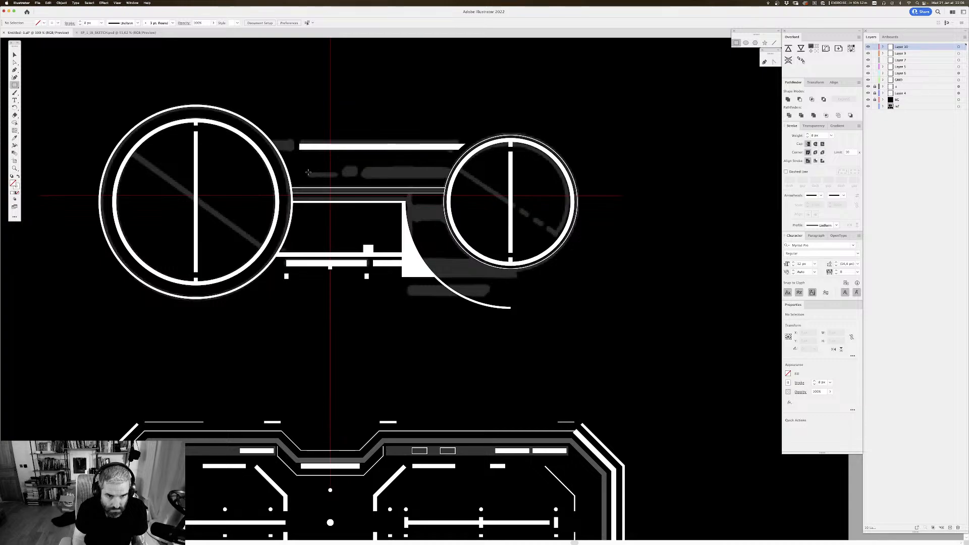
left_click_drag(307, 170, 335, 177)
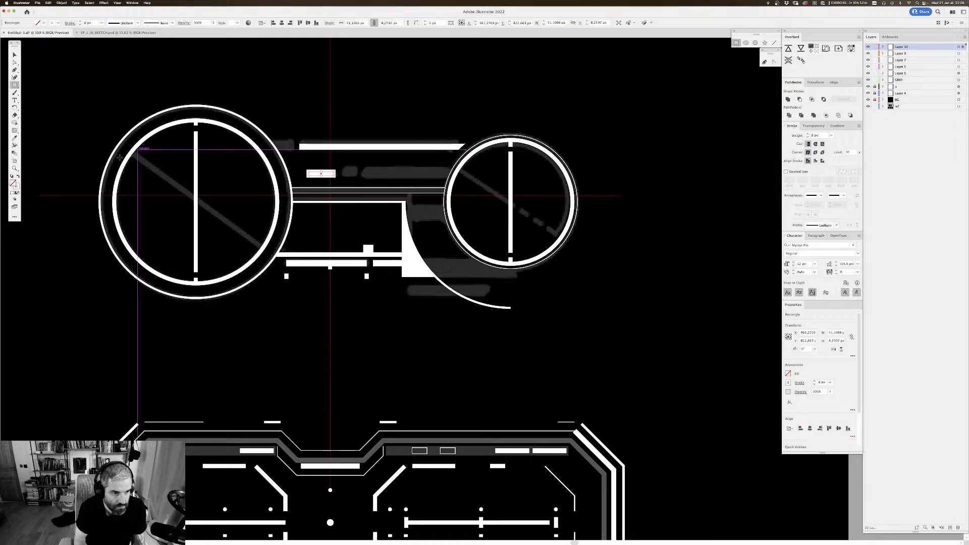
left_click(58, 23)
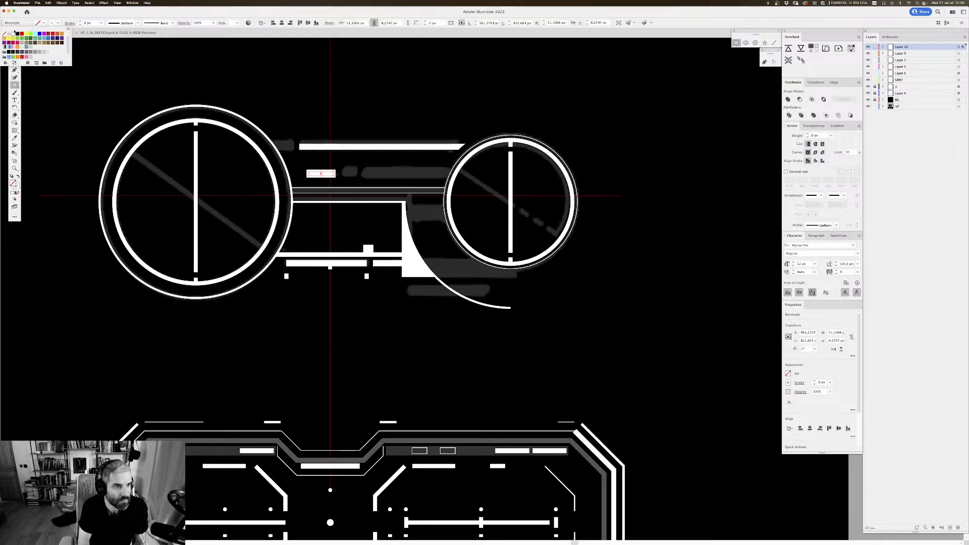
left_click(5, 36)
left_click(306, 167)
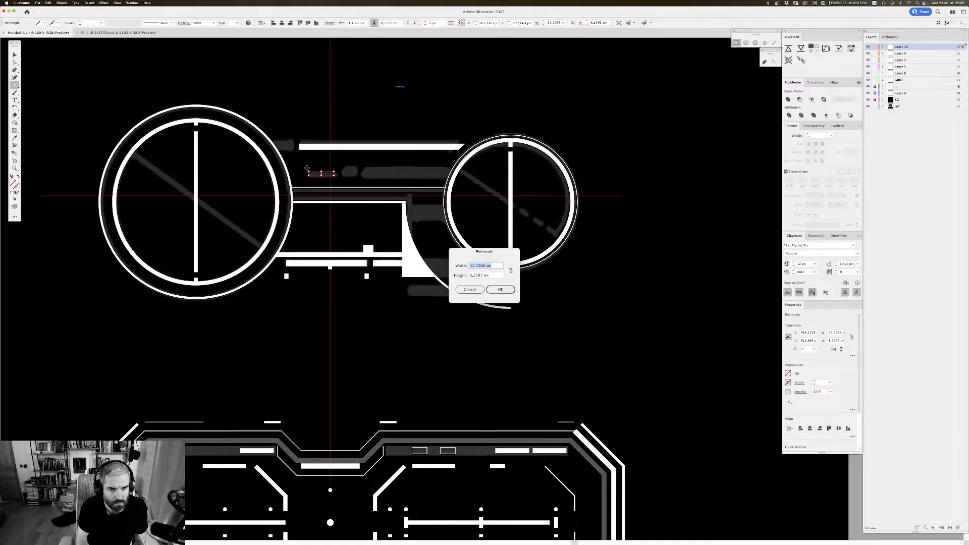
left_click(460, 287)
Step: Give the thin rectangle the white fill of the lower bar with the Eyedropper
key("v")
left_click(346, 113)
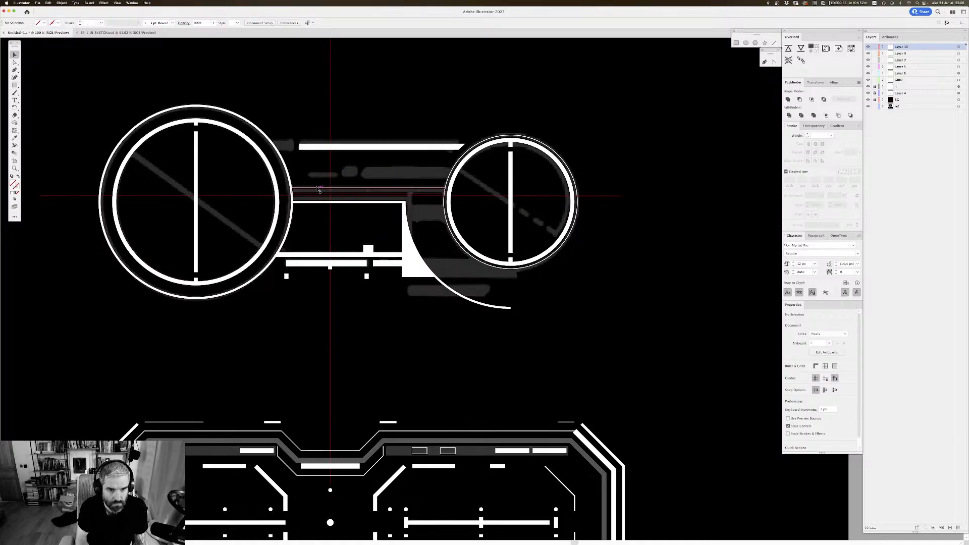
left_click(318, 174)
key("i")
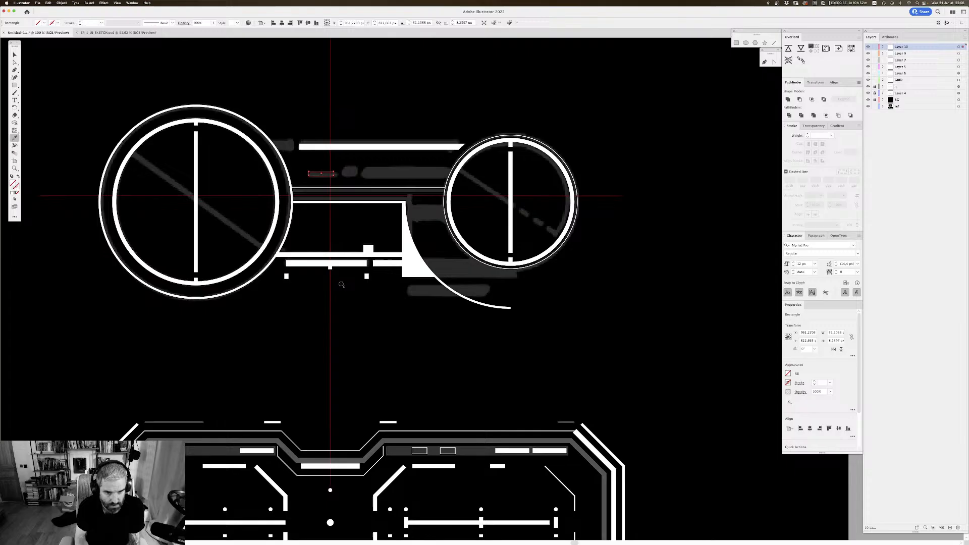
left_click(346, 255)
key("v")
left_click(378, 93)
Step: Increase the white rectangle's height to about 18 px
left_click_drag(377, 92, 355, 75)
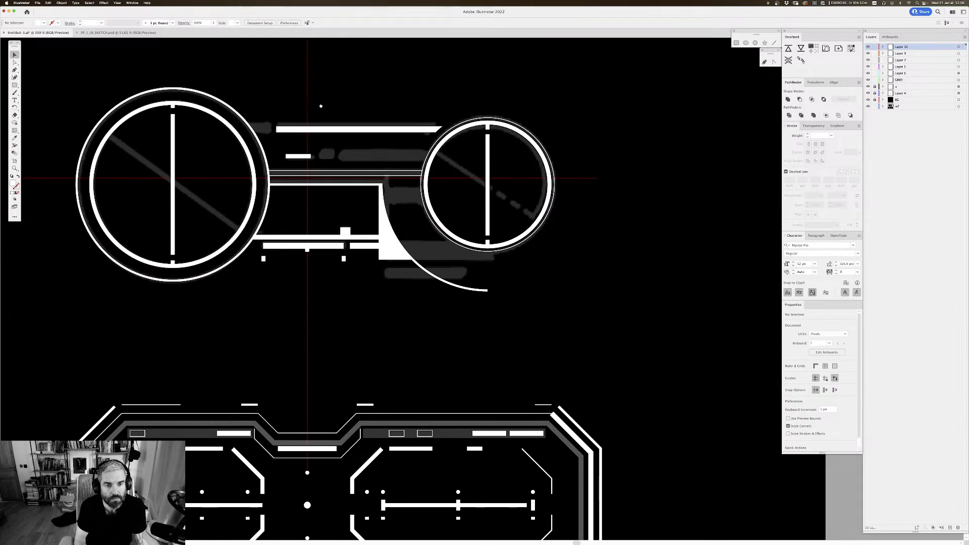
left_click_drag(320, 104, 322, 121)
left_click(301, 174)
key("a")
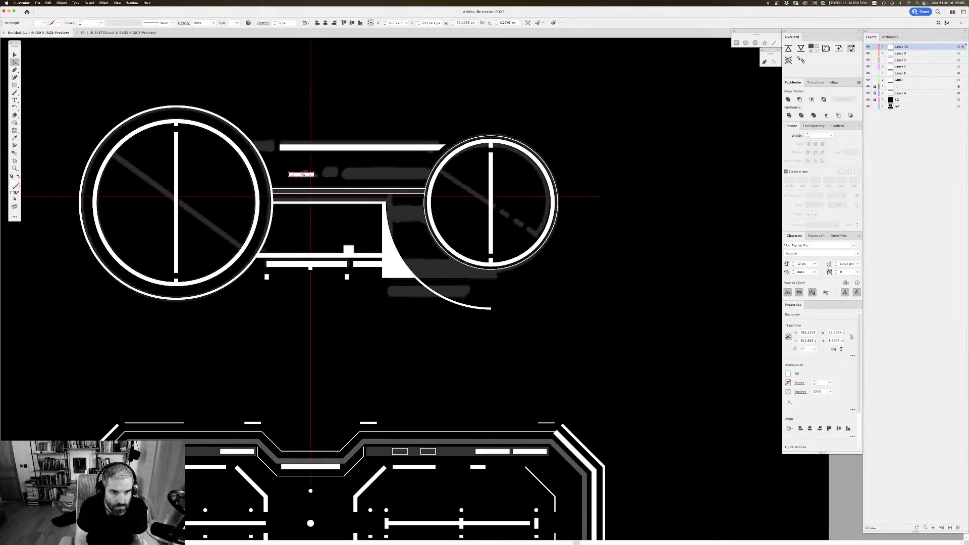
key("v")
left_click_drag(301, 172, 303, 167)
left_click(329, 108)
left_click_drag(331, 107, 329, 108)
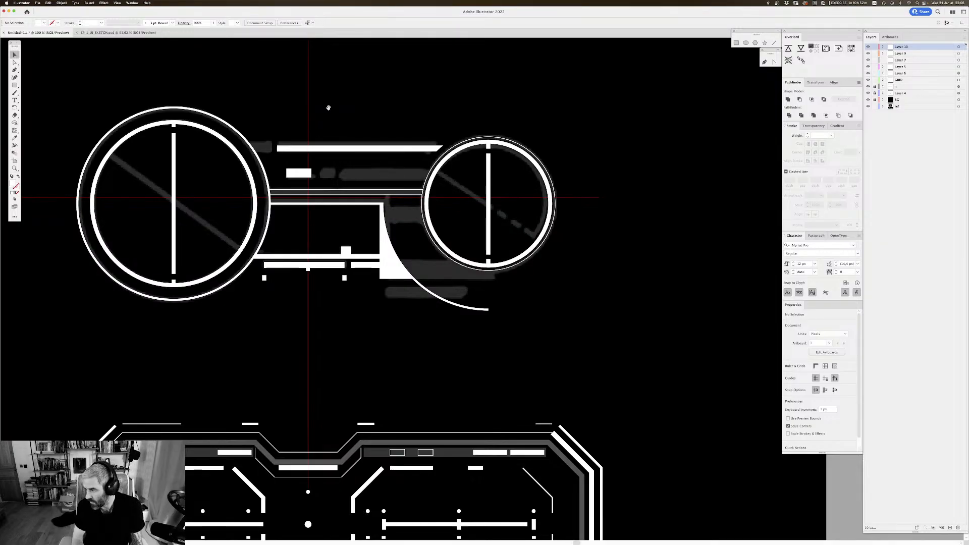
Step: Place a narrower copy of the white rectangle over the small sketch block beside it and shift the original slightly left
left_click_drag(457, 186, 455, 185)
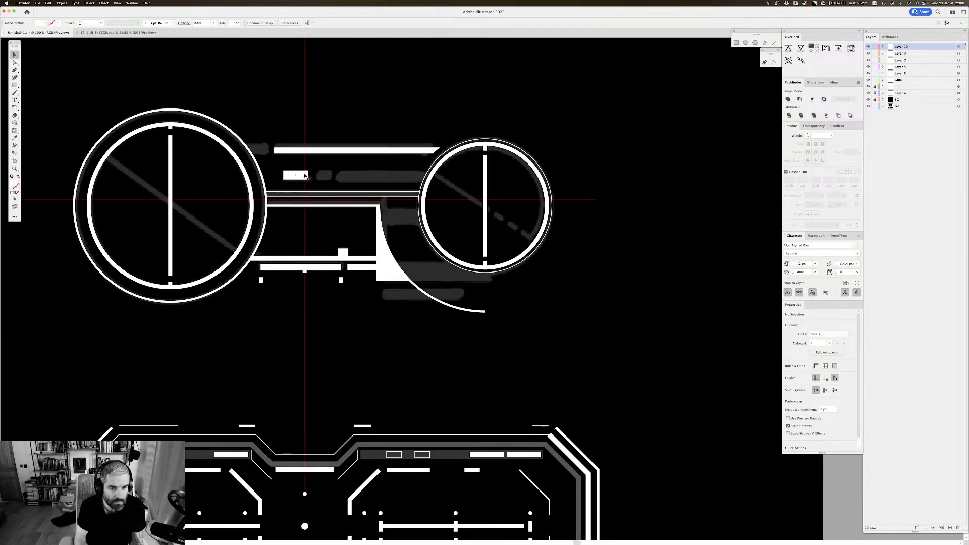
left_click_drag(292, 177, 380, 235)
left_click(343, 203)
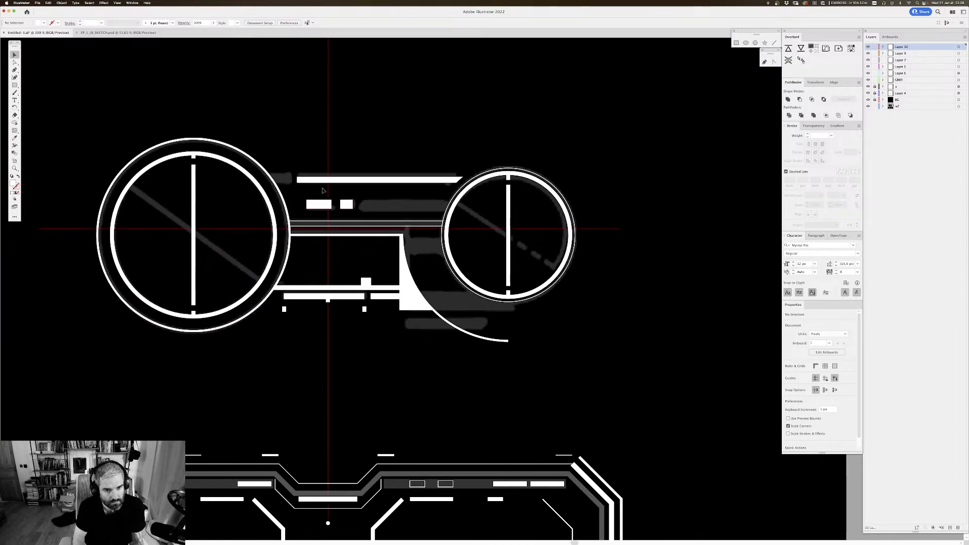
left_click_drag(309, 204, 301, 204)
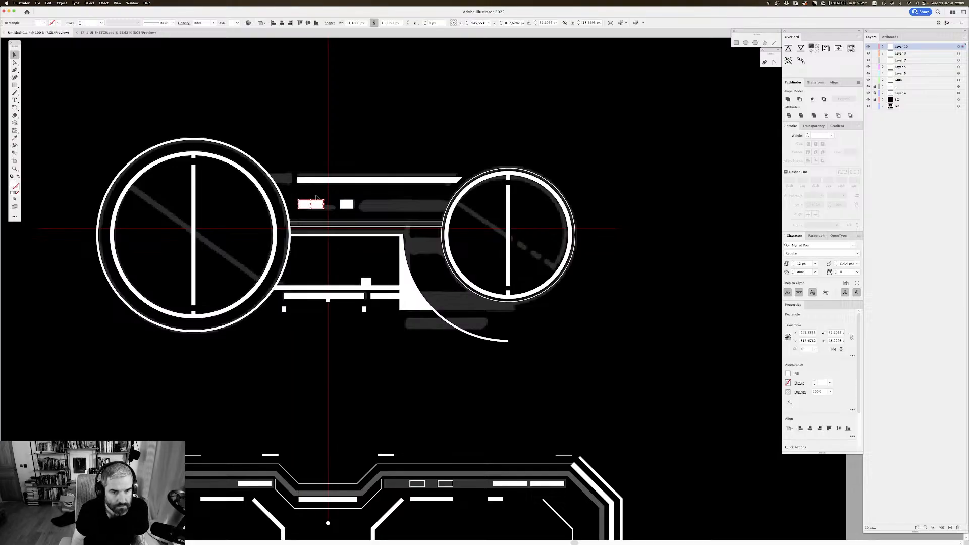
Step: Examine the overall layout of the two HUD graphics and the reference drawings beside them
left_click(445, 102)
scroll(444, 109, "up", 1)
key("super+minus")
key("super+minus")
key("super+minus")
key("super+minus")
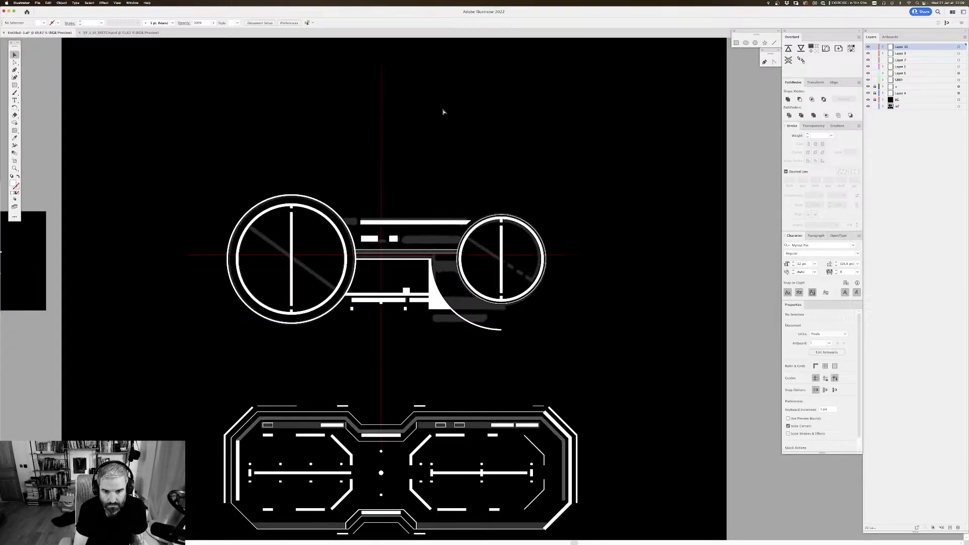
key("super+equal")
key("super+equal")
key("super+equal")
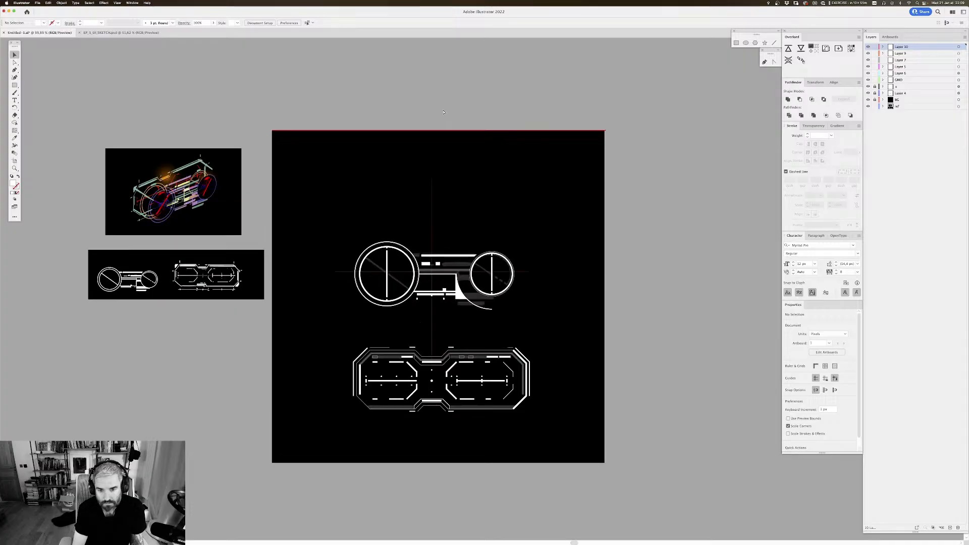
scroll(443, 110, "down", 4)
scroll(443, 109, "right", 2)
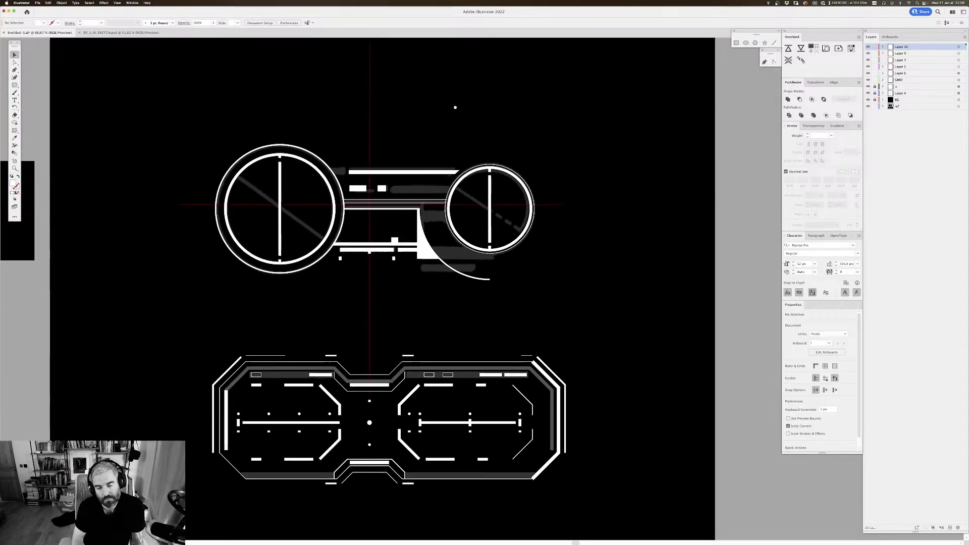
Step: Compare the white vector shapes with and without the grey sketch by toggling the sketch layer's visibility
left_click(869, 74)
left_click(868, 74)
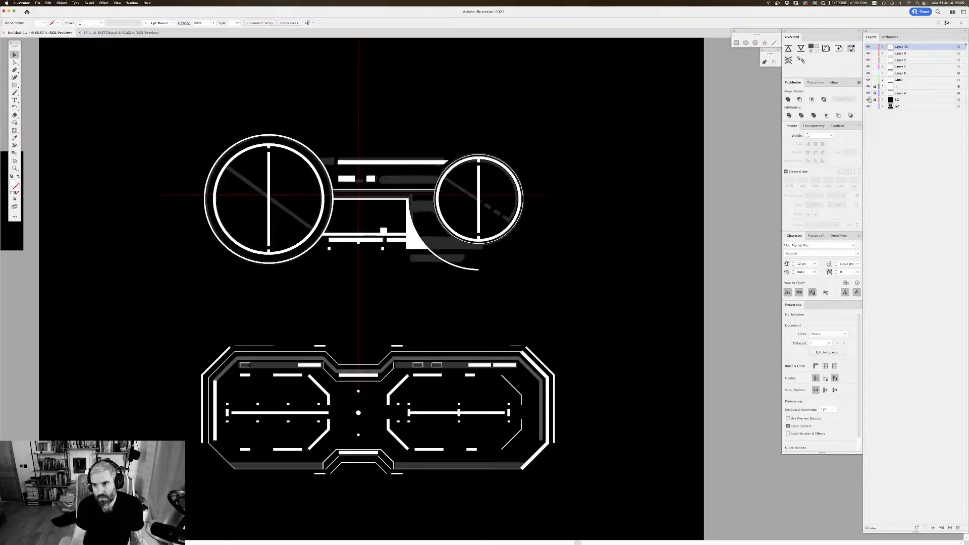
left_click(867, 87)
left_click(868, 87)
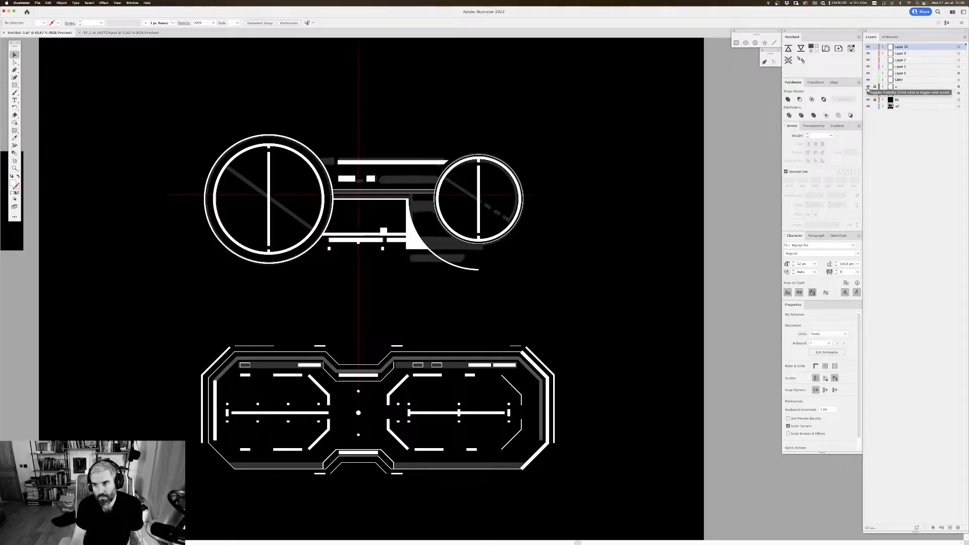
left_click(868, 93)
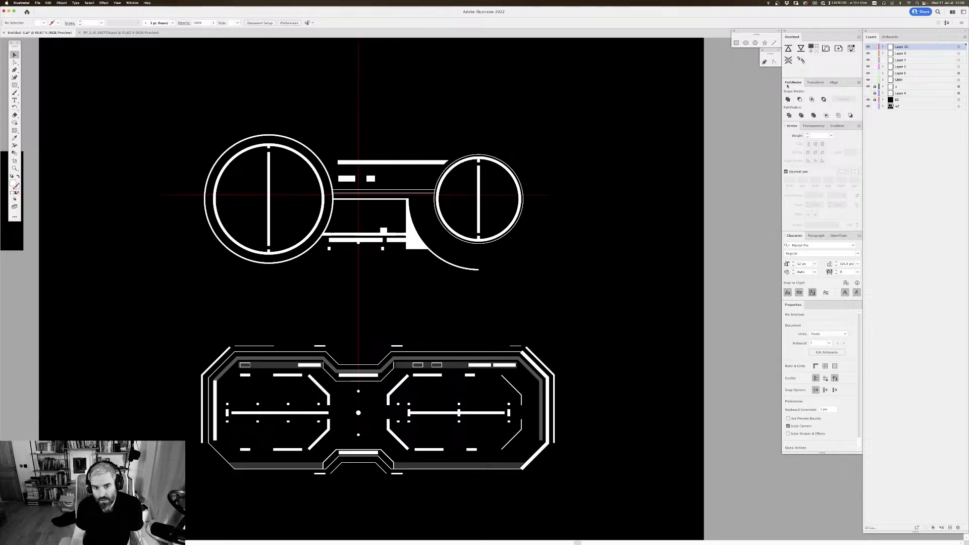
scroll(584, 173, "down", 2)
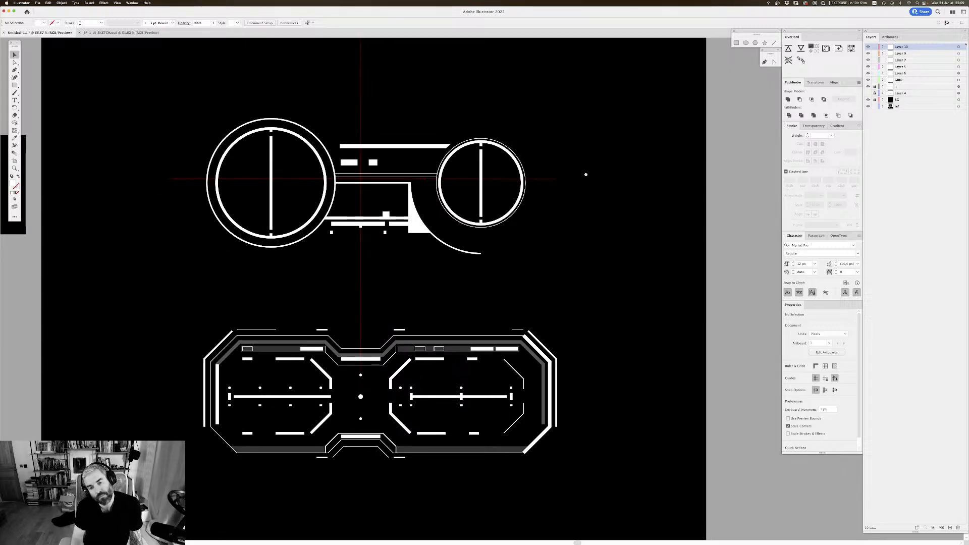
left_click(868, 93)
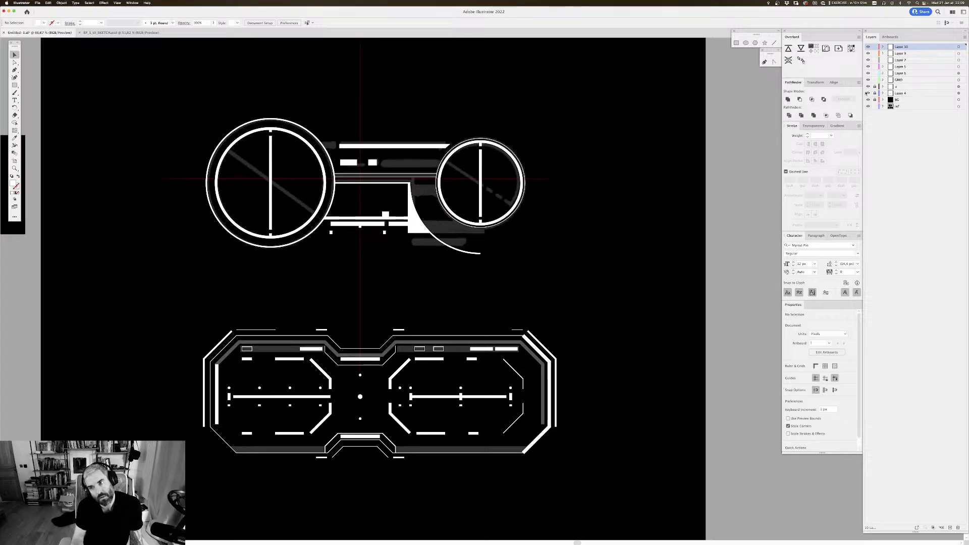
left_click(868, 94)
left_click(867, 94)
scroll(603, 197, "up", 3)
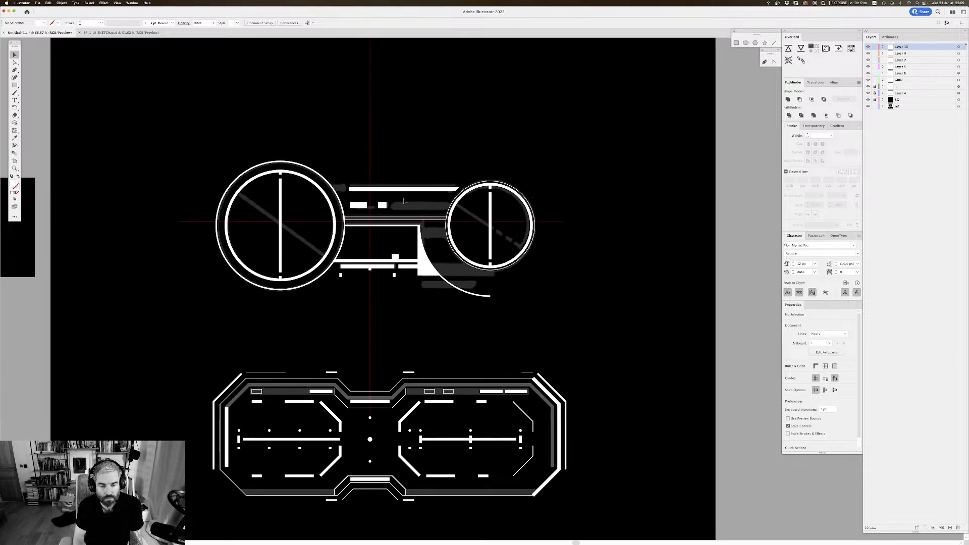
Step: Place a copy of the small white block at the end of the long sketched bar, against the smaller circle's edge
left_click_drag(385, 207, 451, 207)
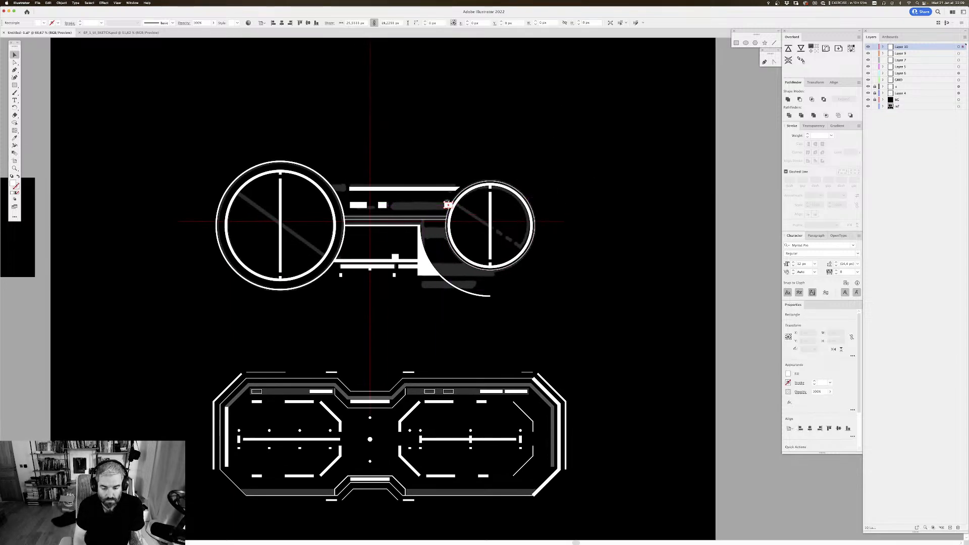
key("super+equal")
key("super+equal")
key("super+equal")
key("super+equal")
Step: Try to slant the copied block's end by moving its lower corner anchor along the circle's edge, and undo it
key("a")
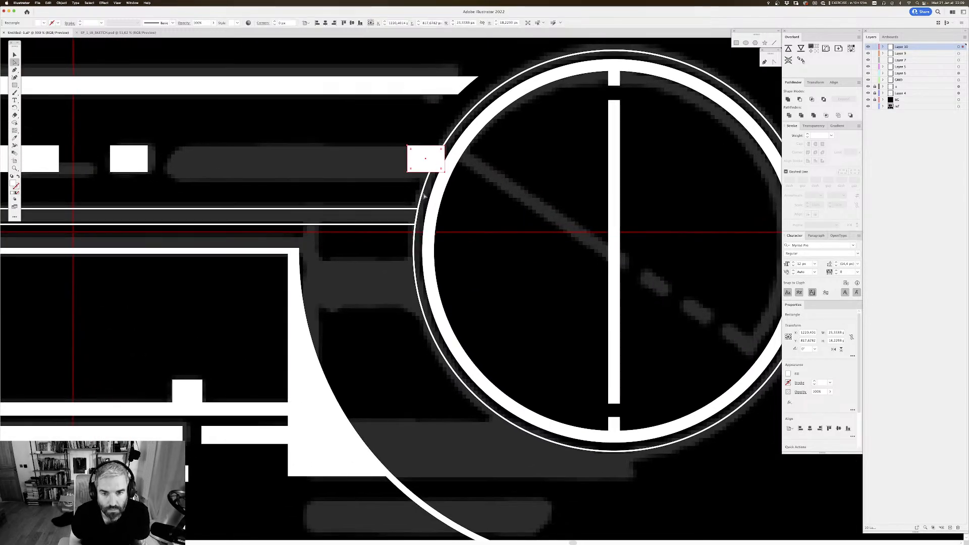
left_click(466, 180)
left_click_drag(444, 172, 433, 173)
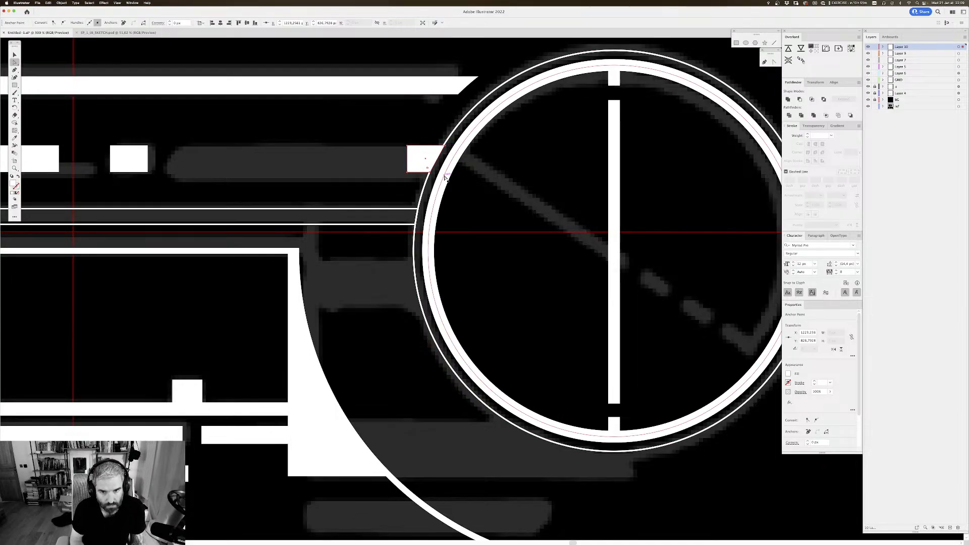
key("v")
left_click(492, 159)
key("super+z")
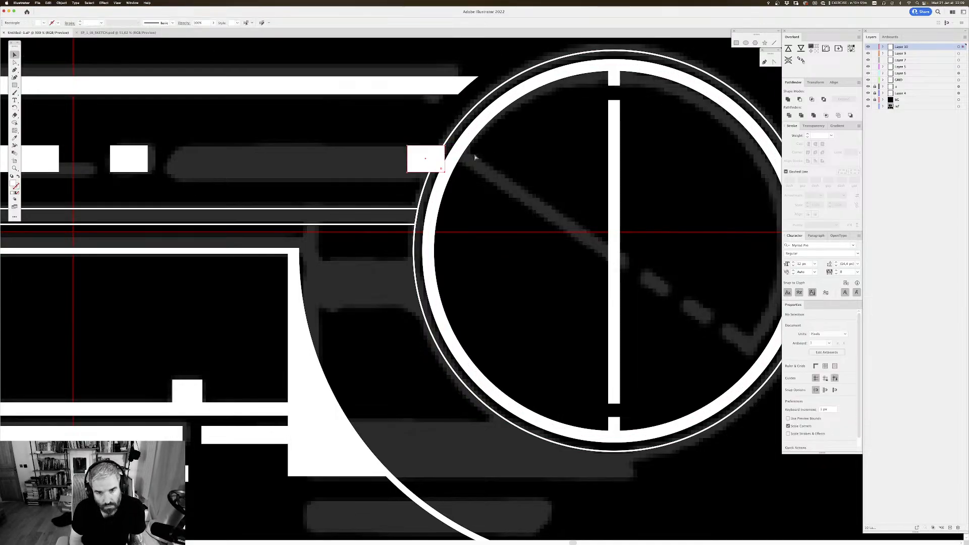
Step: Widen the copied block slightly so it overlaps the smaller circle's thick ring
left_click_drag(452, 87, 452, 130)
left_click(438, 204)
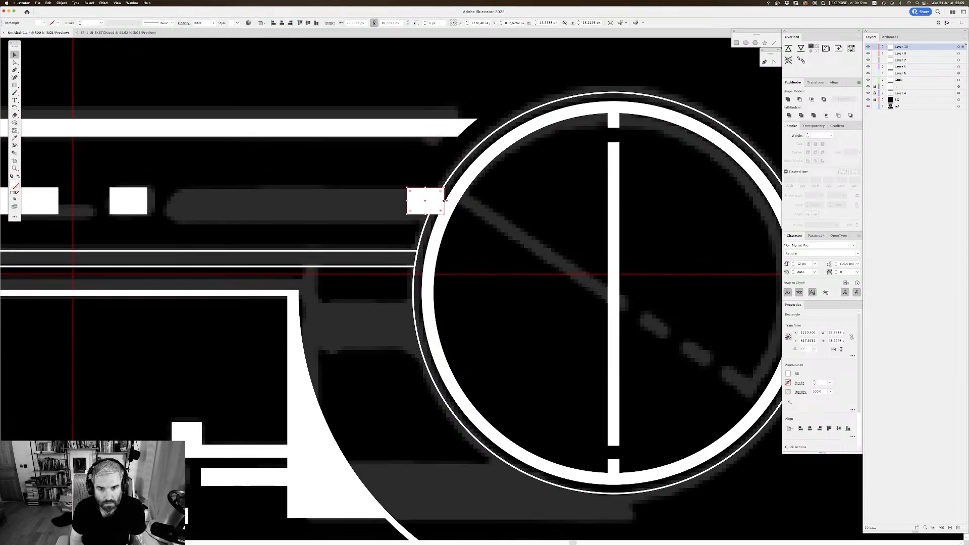
left_click_drag(443, 201, 453, 200)
Step: Thicken a copy of the smaller circle's thin outer ring to a 20 px stroke and expand it into a filled shape
left_click(453, 168)
left_click(458, 169)
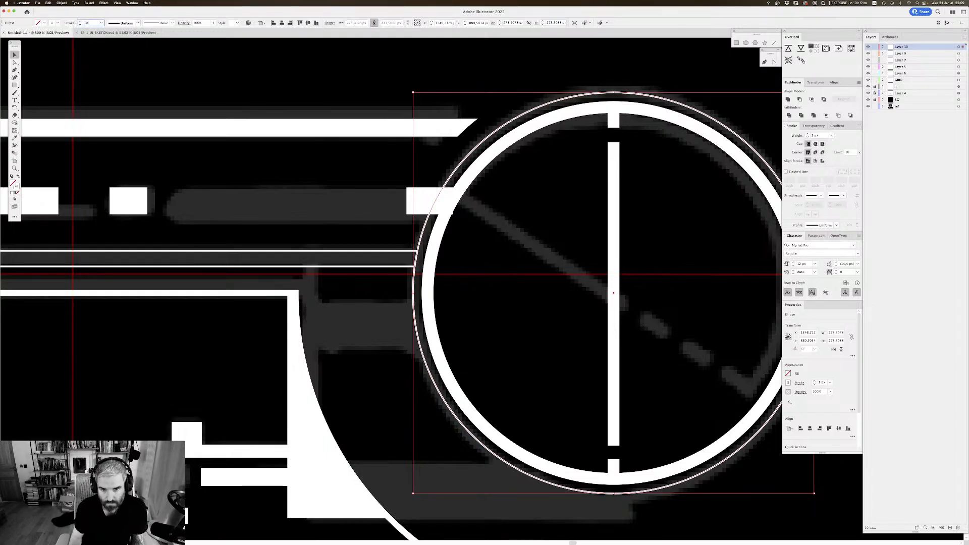
key("Return")
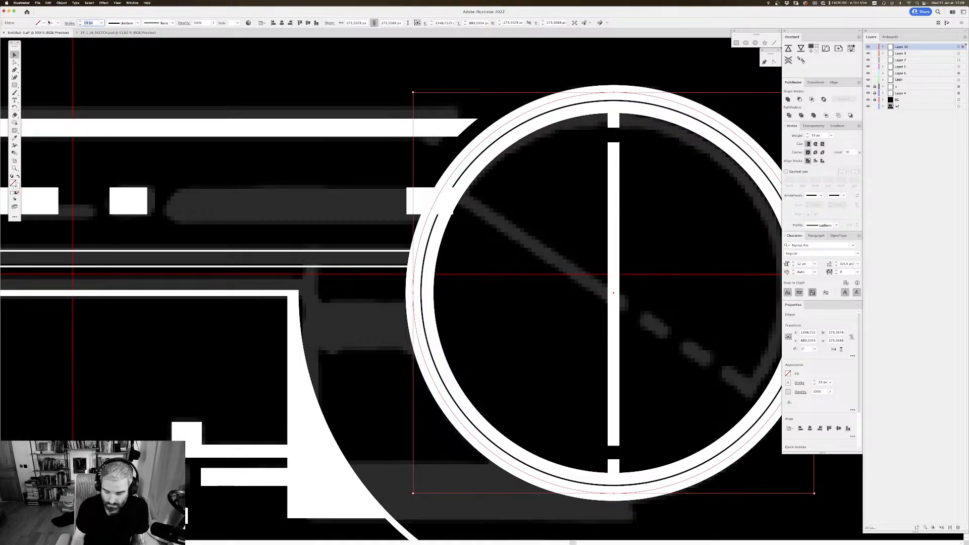
key("Return")
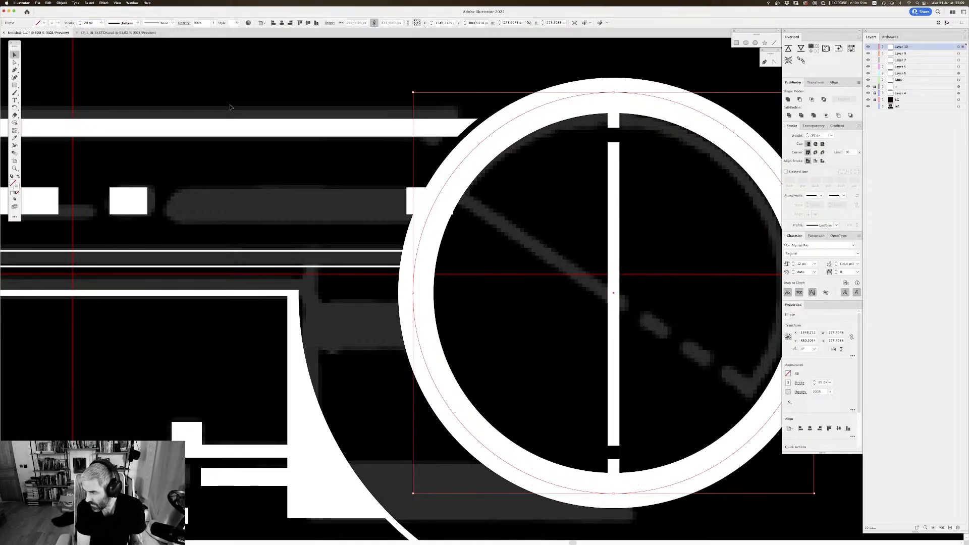
key("super+shift+e")
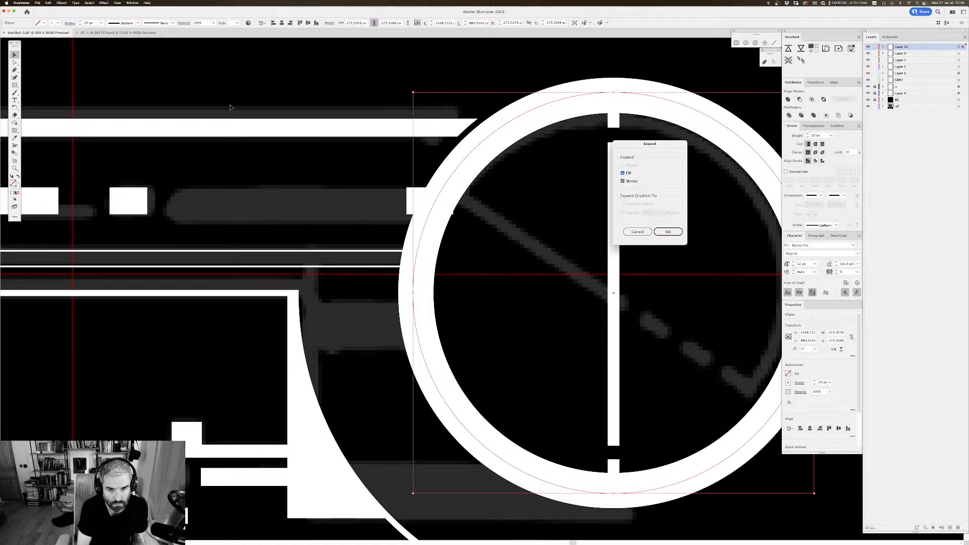
key("Return")
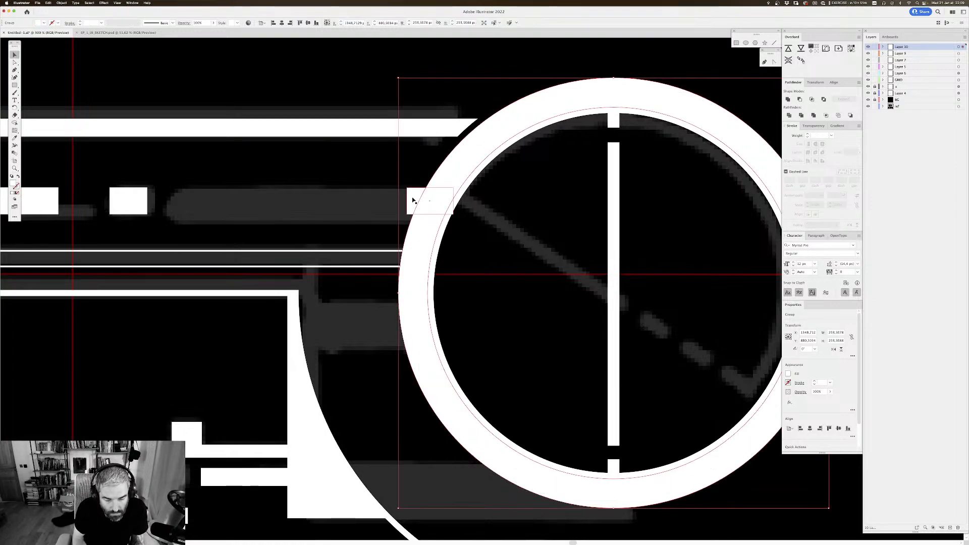
Step: Stretch the block into a bar about 221 × 18 px that covers the sketched strip and reaches inside the smaller circle
left_click(412, 200)
left_click_drag(408, 200, 166, 209)
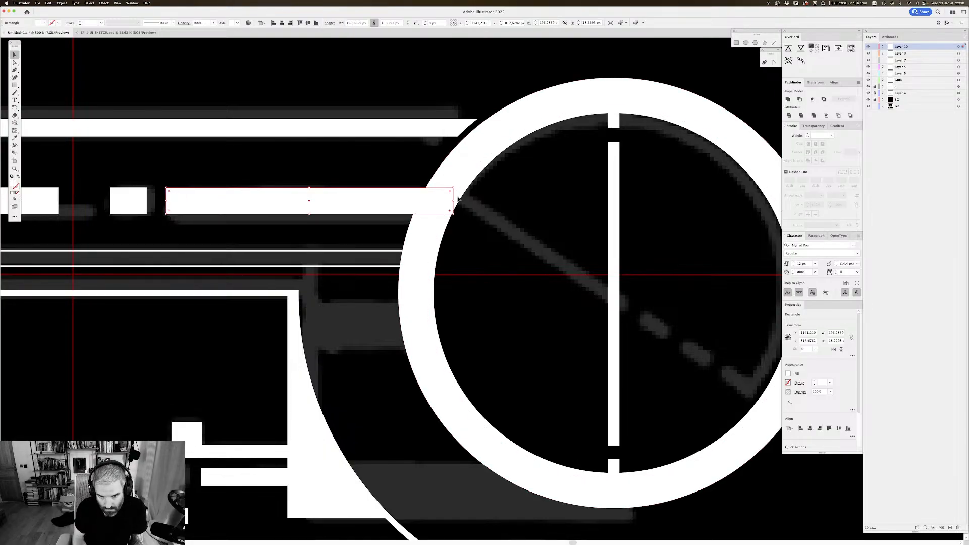
left_click_drag(453, 201, 489, 201)
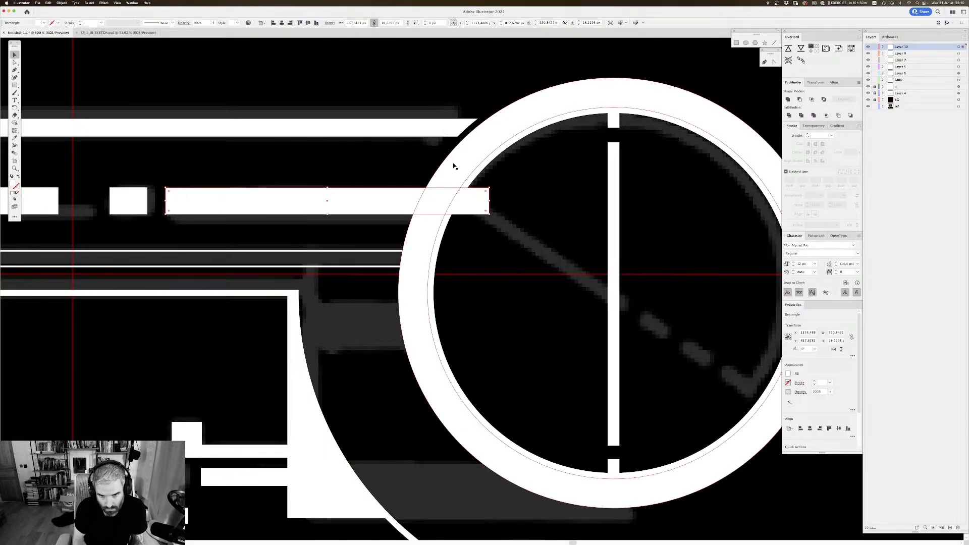
Step: Try to cut the bar with the expanded ring using Minus Front, and undo it
left_click(406, 197, "shift")
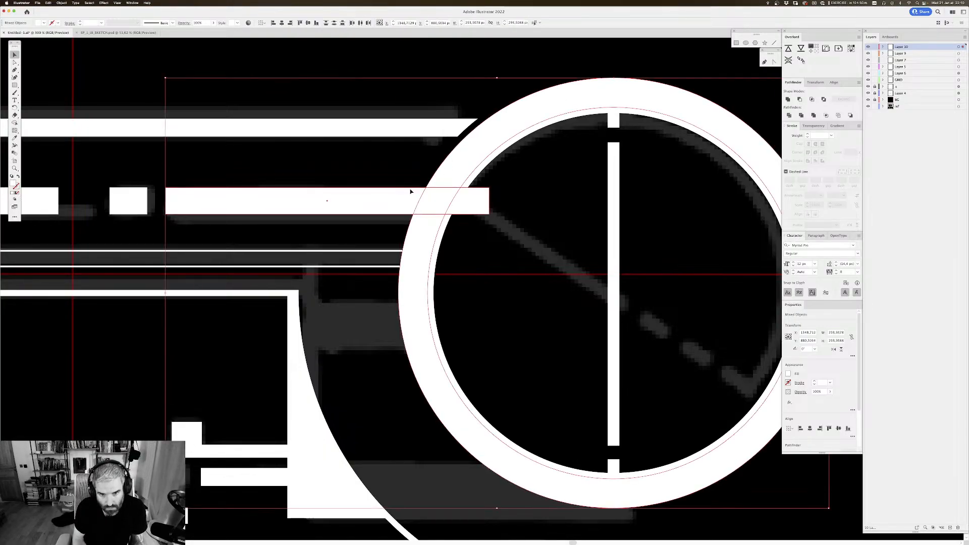
left_click(799, 101)
key("super+z")
left_click(471, 232)
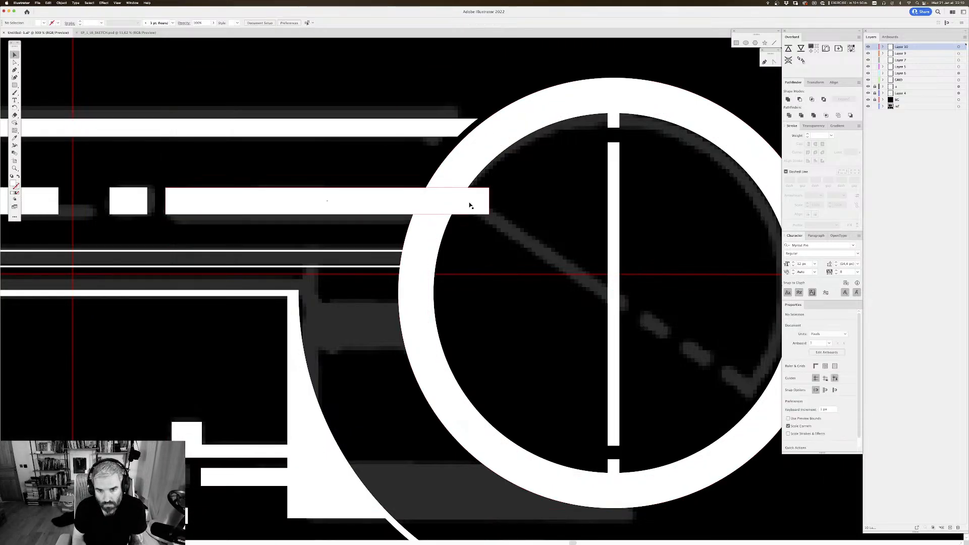
Step: Subtract the expanded ring from the bar with Minus Front, ungroup the result and delete the leftover piece inside the circle
left_click(404, 196)
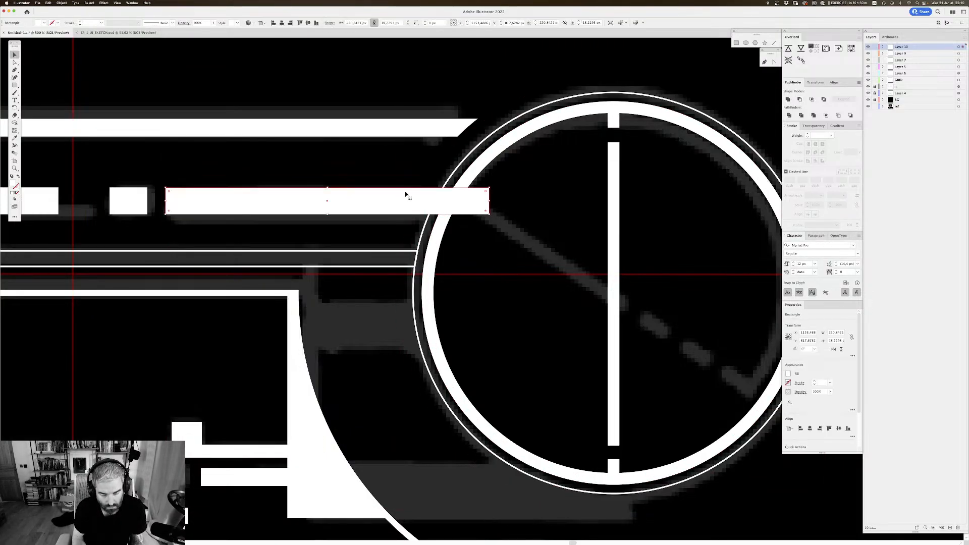
left_click(464, 165, "shift")
left_click(795, 99)
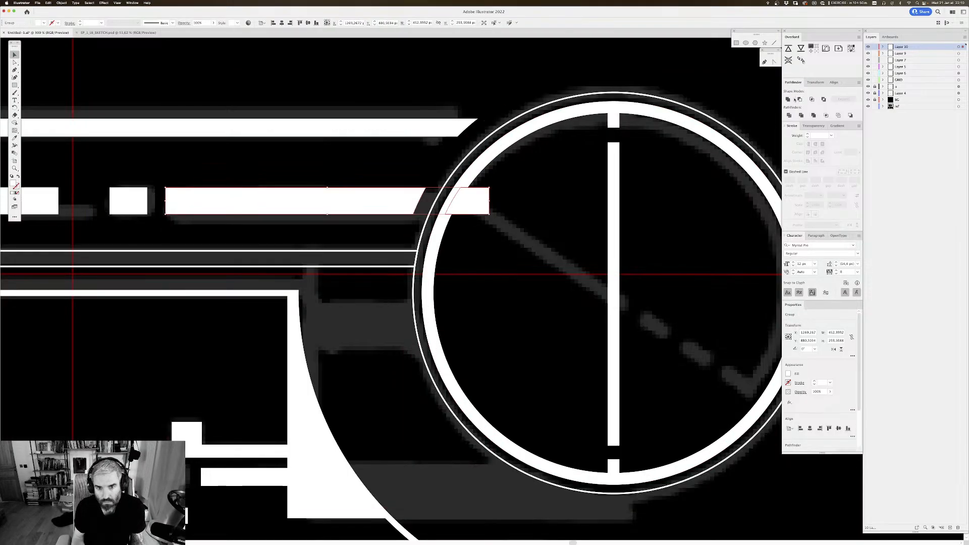
key("super+shift+g")
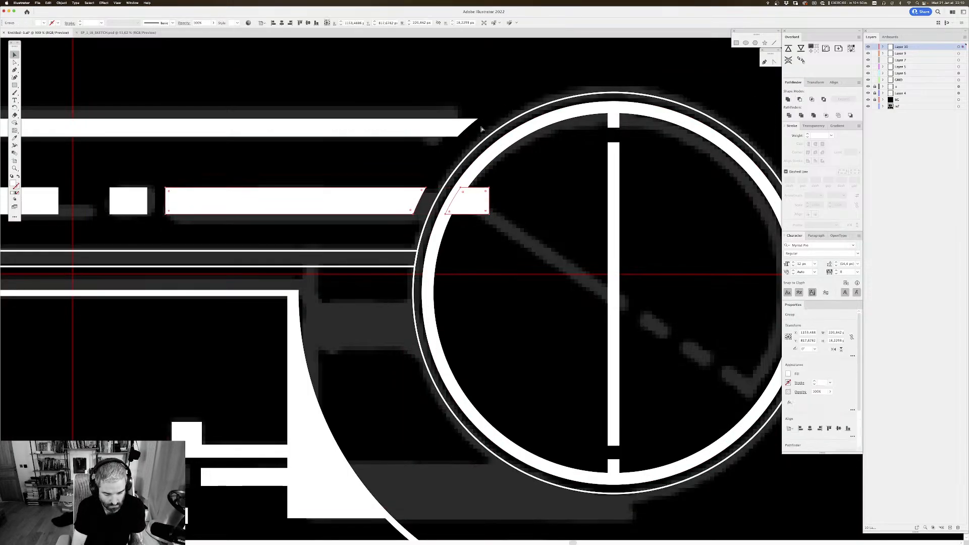
left_click(472, 201)
key("Delete")
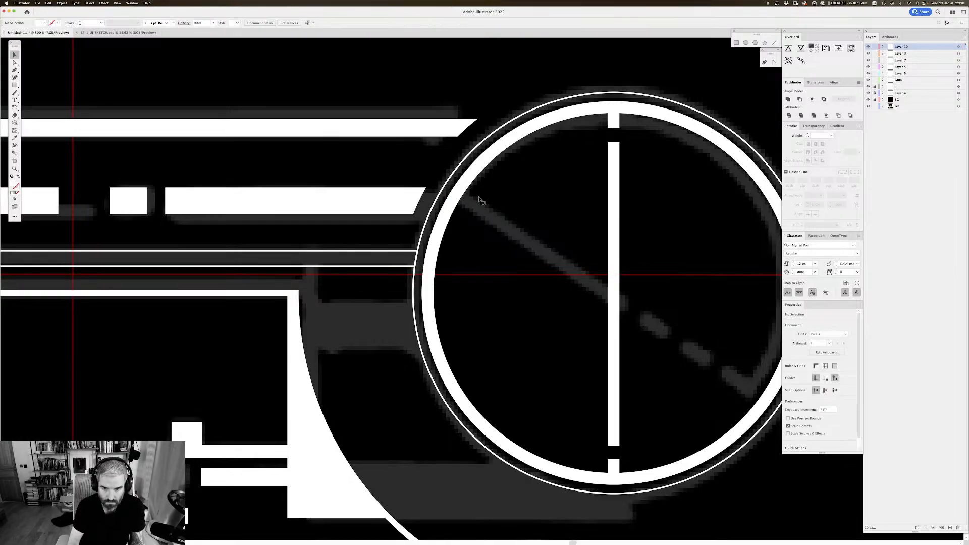
Step: Inspect the bar's curved end beside the smaller circle and review the whole artwork against the reference drawings
scroll(528, 209, "down", 1)
scroll(527, 209, "up", 1)
key("super+equal")
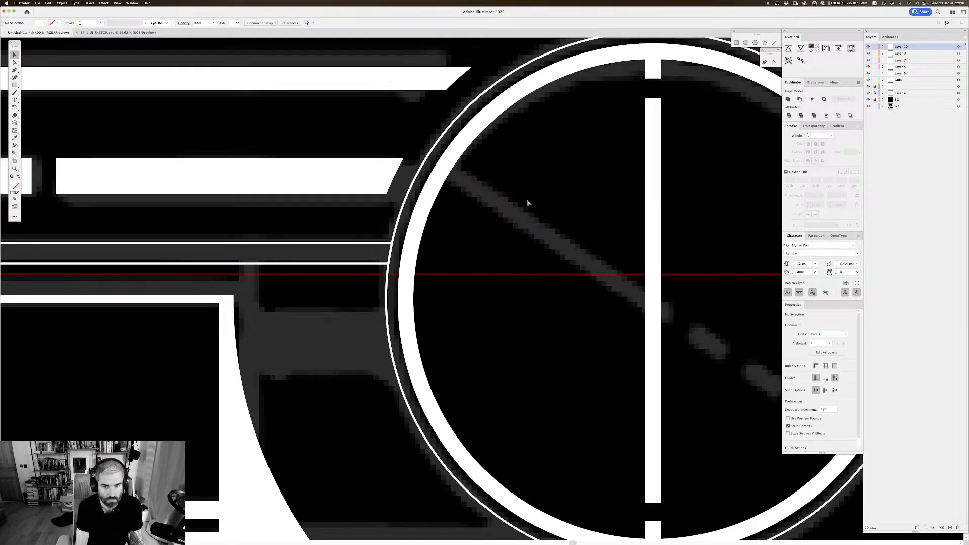
key("super+minus")
key("super+minus")
key("super+minus")
key("super+minus")
key("super+minus")
key("super+minus")
key("super+minus")
key("super+minus")
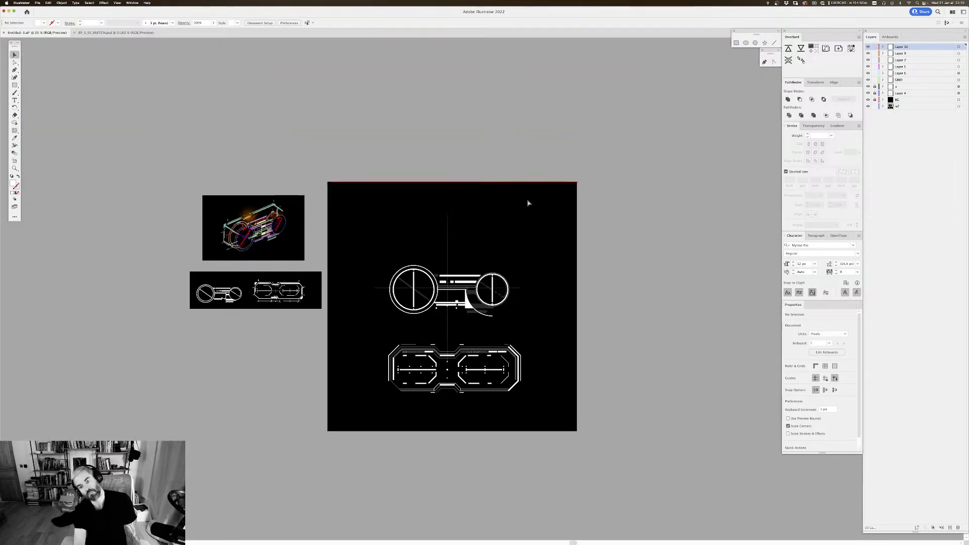
key("super+minus")
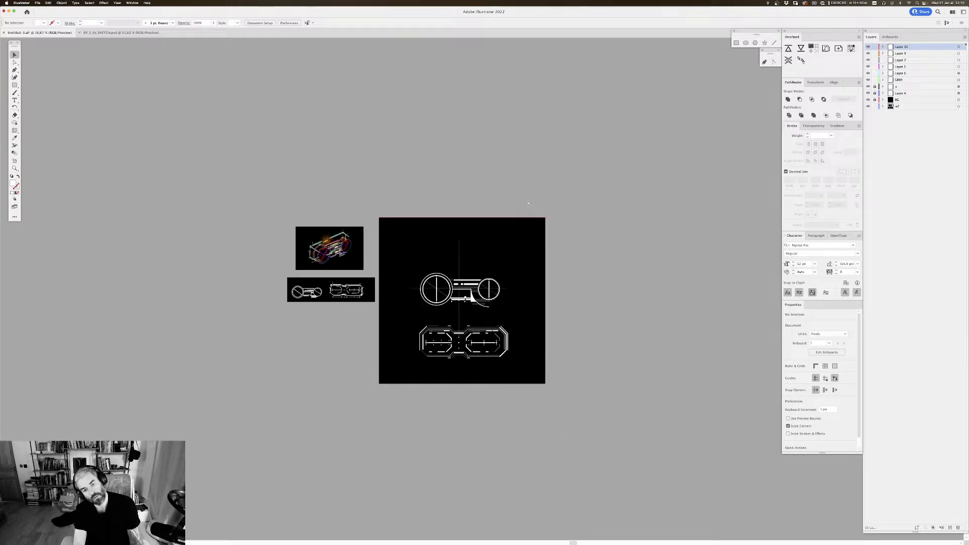
key("super+equal")
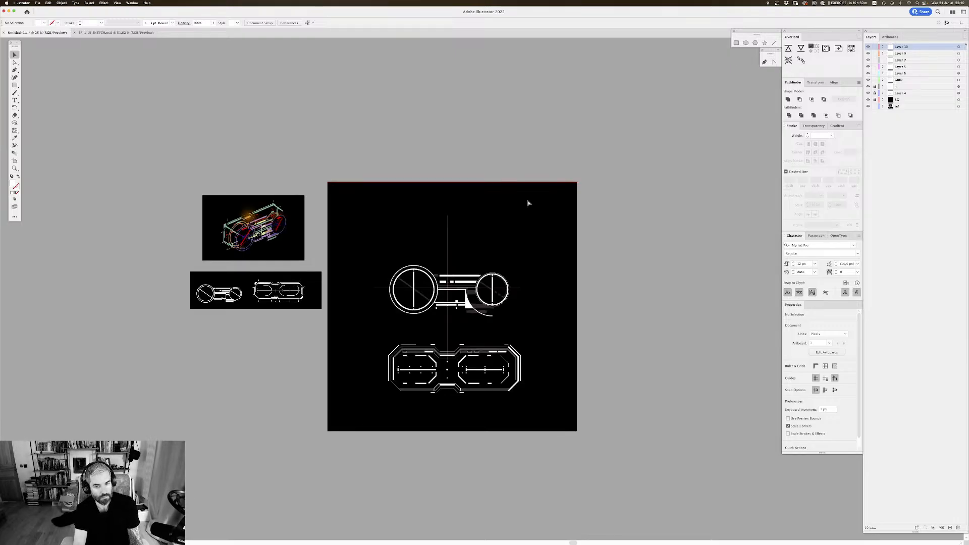
key("super+equal")
key("super+equal")
key("super+equal")
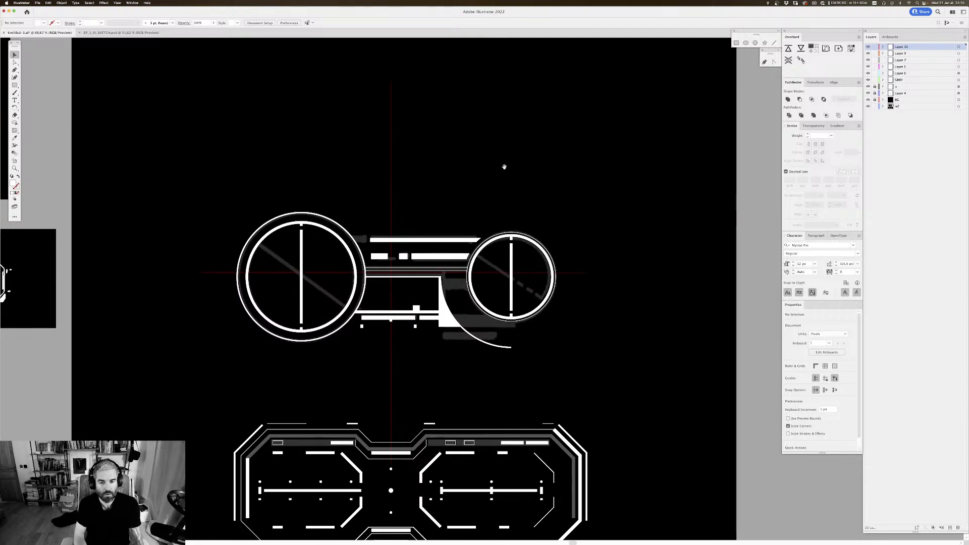
Step: Move all the traced white artwork of the two-circle graphic straight up, clear of the grey sketch beneath it
scroll(574, 220, "left", 10)
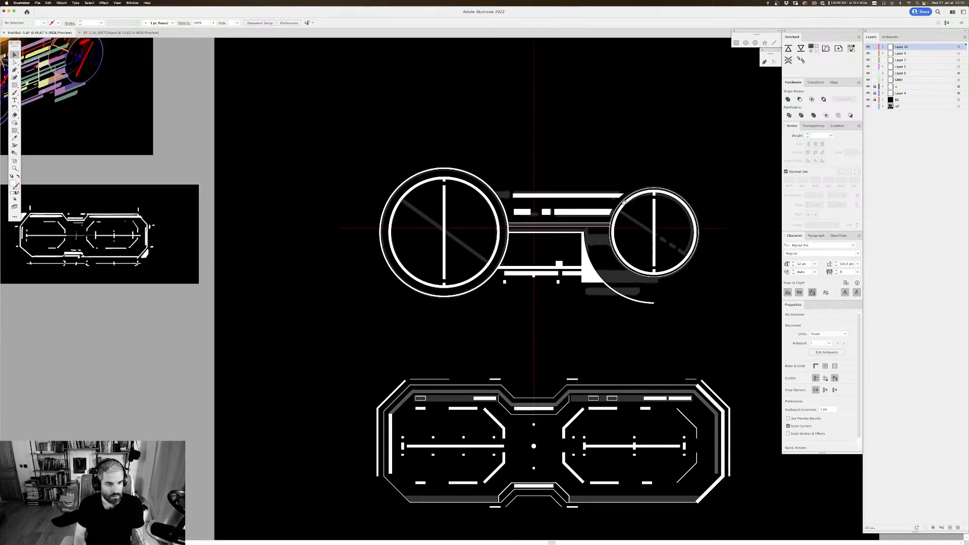
scroll(555, 272, "right", 5)
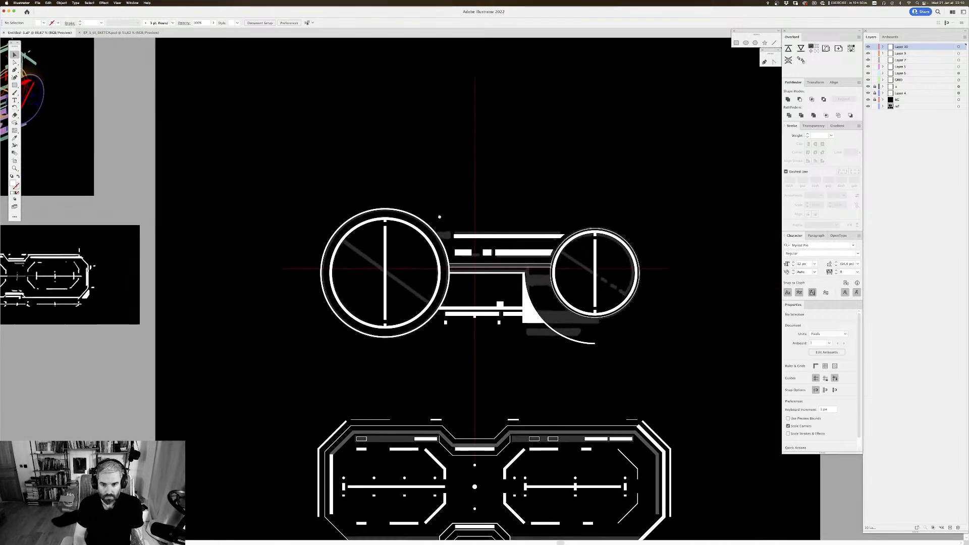
left_click_drag(694, 194, 230, 368)
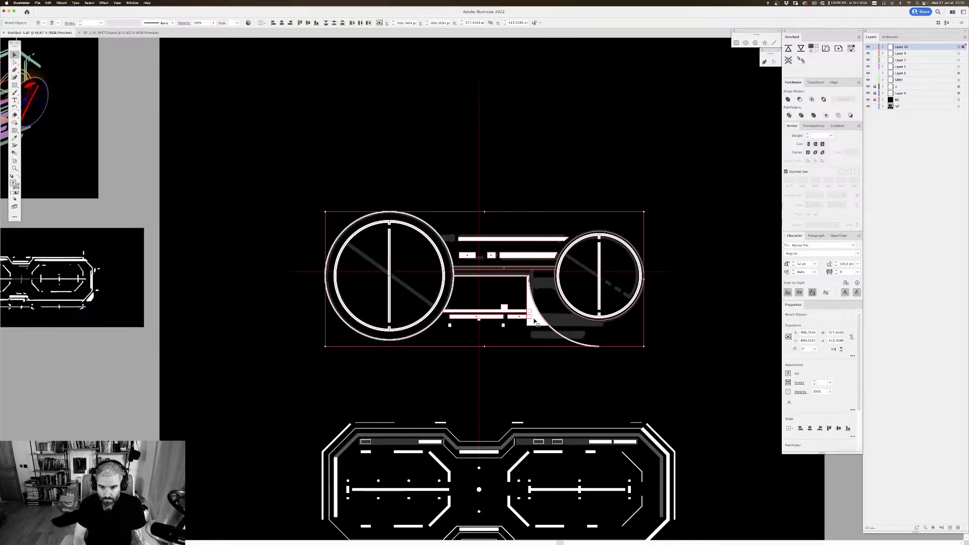
left_click_drag(533, 322, 534, 164)
left_click_drag(621, 224, 473, 122)
left_click(623, 229)
key("super+plus")
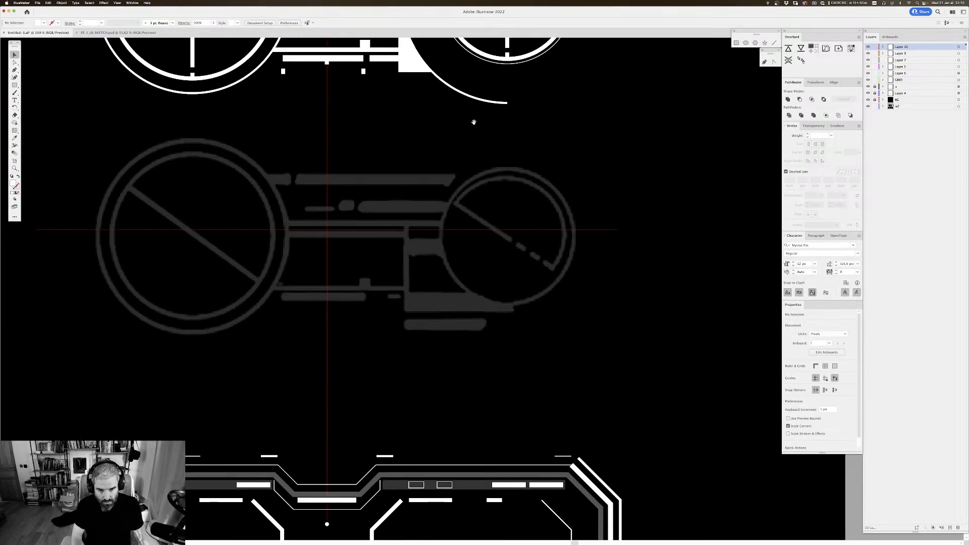
Step: Draw a closed four-cornered white block with the Pen tool over the sketched panel, reaching into the smaller circle
key("p")
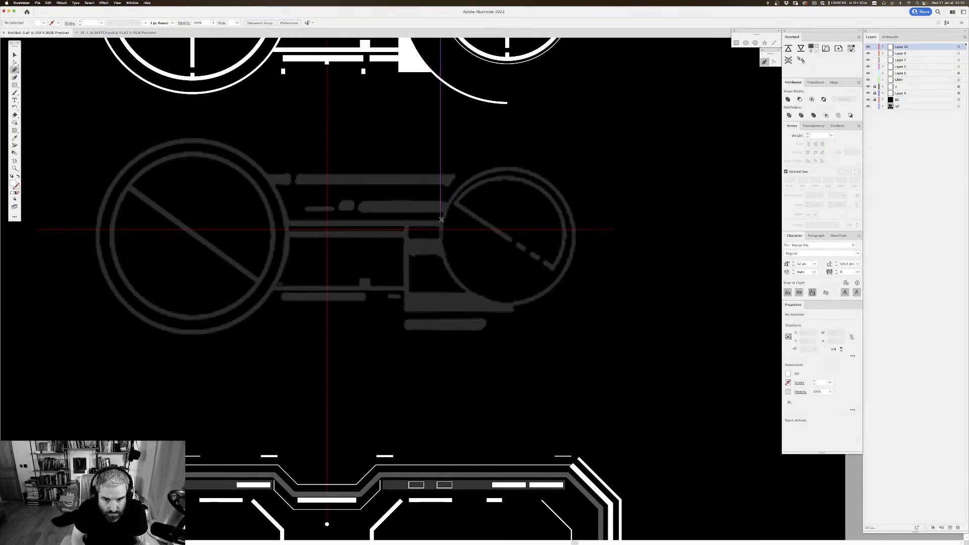
left_click(442, 220)
left_click(405, 220)
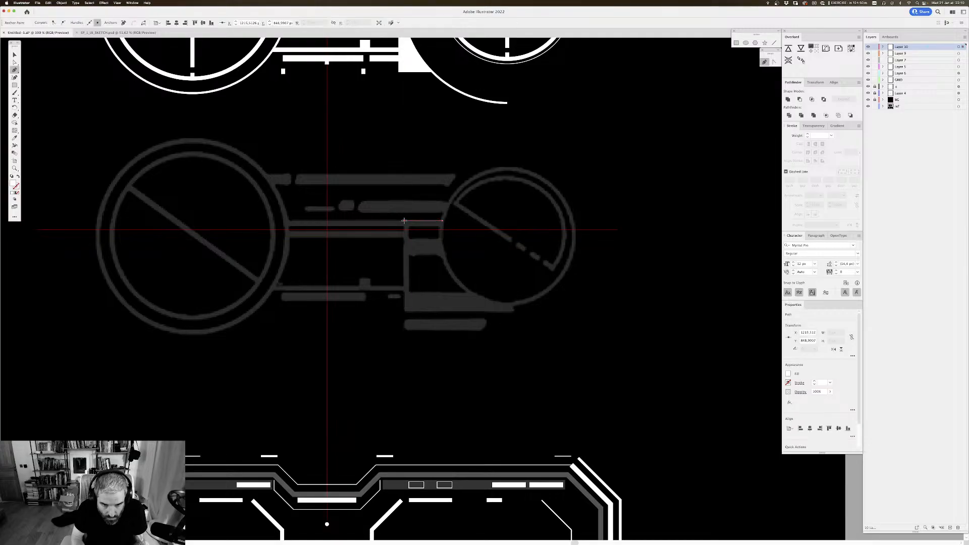
left_click(405, 312)
left_click(514, 309)
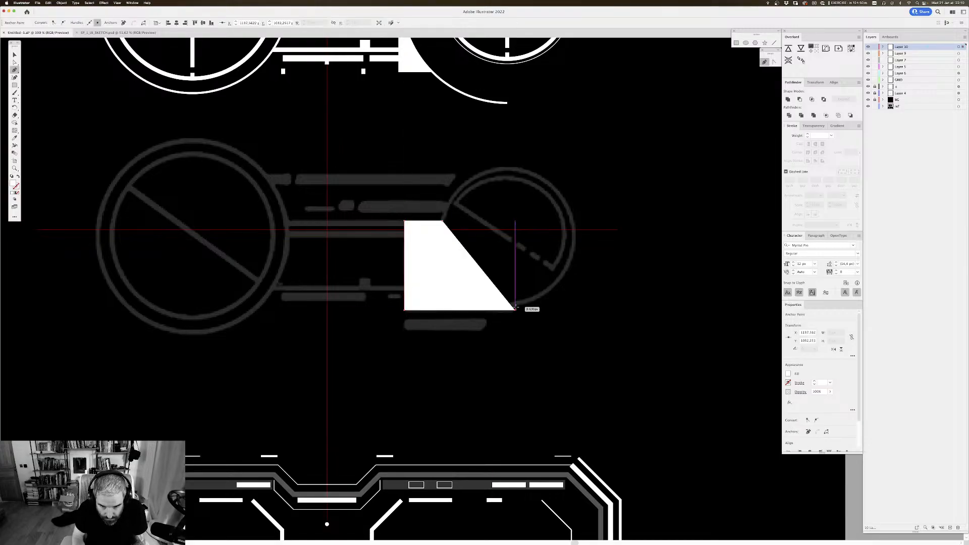
left_click(514, 223)
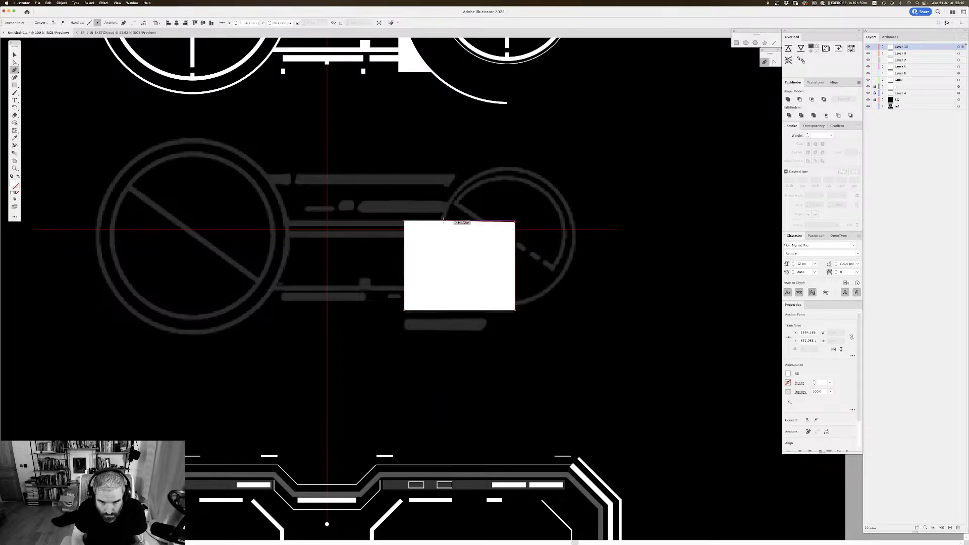
left_click(445, 222)
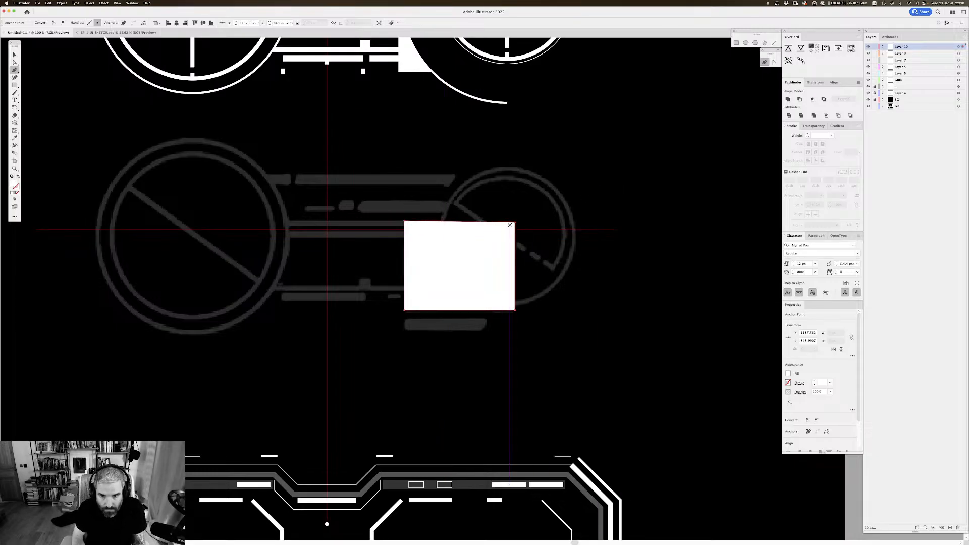
key("v")
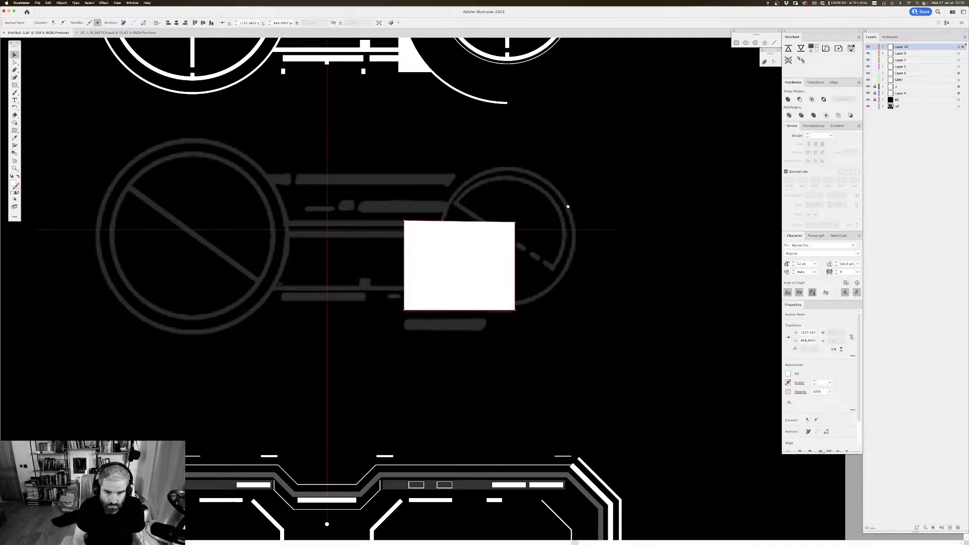
Step: Duplicate the traced smaller circle's thick ring straight down onto the sketched smaller circle and show the artwork in Outline view
left_click_drag(554, 164, 504, 252)
left_click_drag(469, 150, 470, 386)
key("ctrl+y")
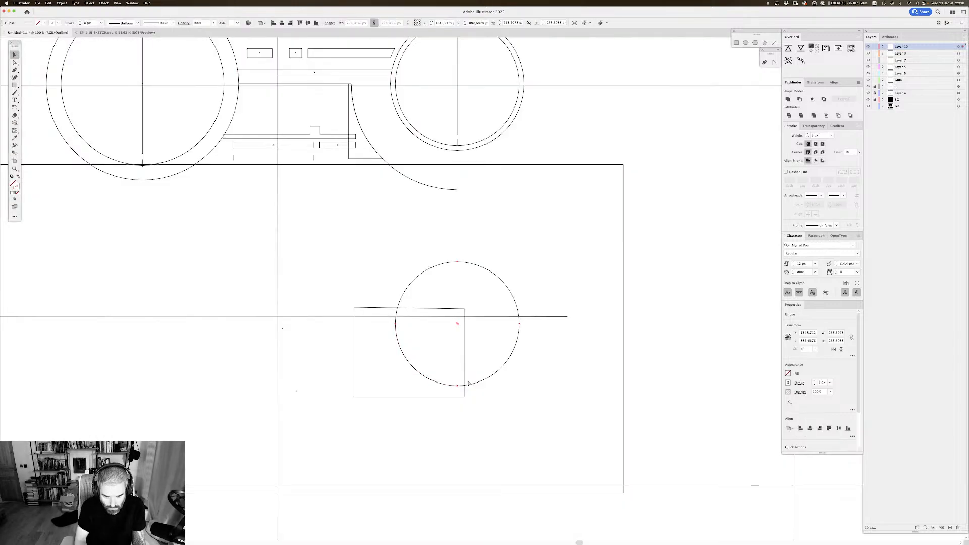
scroll(471, 386, "up", 2)
left_click_drag(418, 339, 426, 346)
mouse_move(382, 310)
left_mouse_down()
mouse_move(376, 297)
mouse_move(380, 328)
left_mouse_up()
left_click_drag(489, 323, 452, 306)
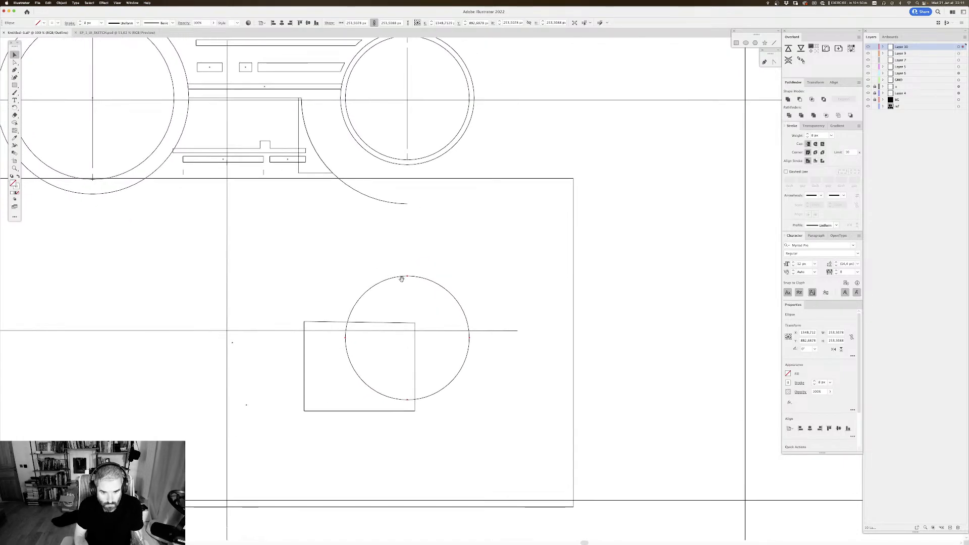
Step: Level the block's top edge by moving its upper-right corner point slightly up, and return to the preview
key("a")
left_click(415, 324)
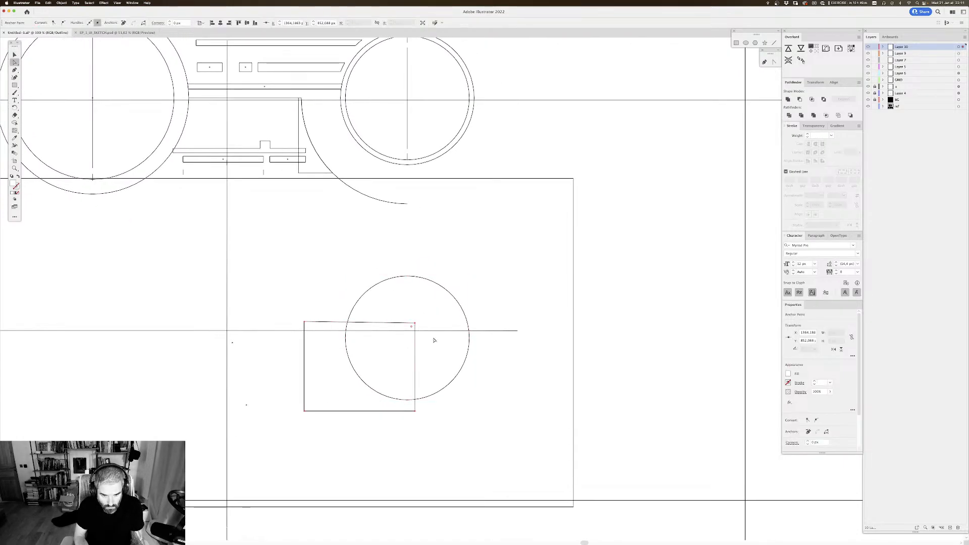
left_click_drag(415, 324, 416, 321)
left_click(424, 322)
left_click(421, 310)
scroll(424, 302, "down", 2)
key("super+y")
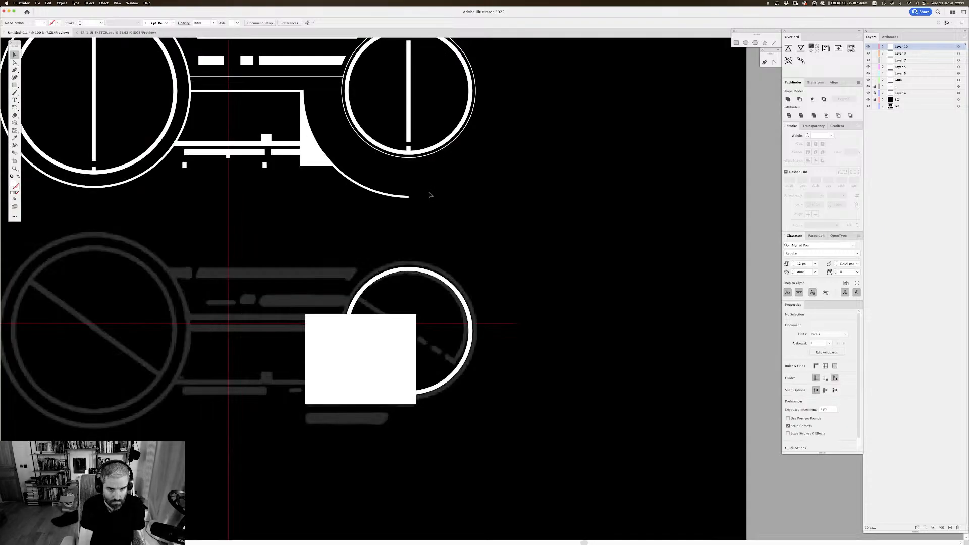
scroll(400, 273, "down", 2)
Step: Expand the copied ring's stroke into a filled outline
left_click(437, 268)
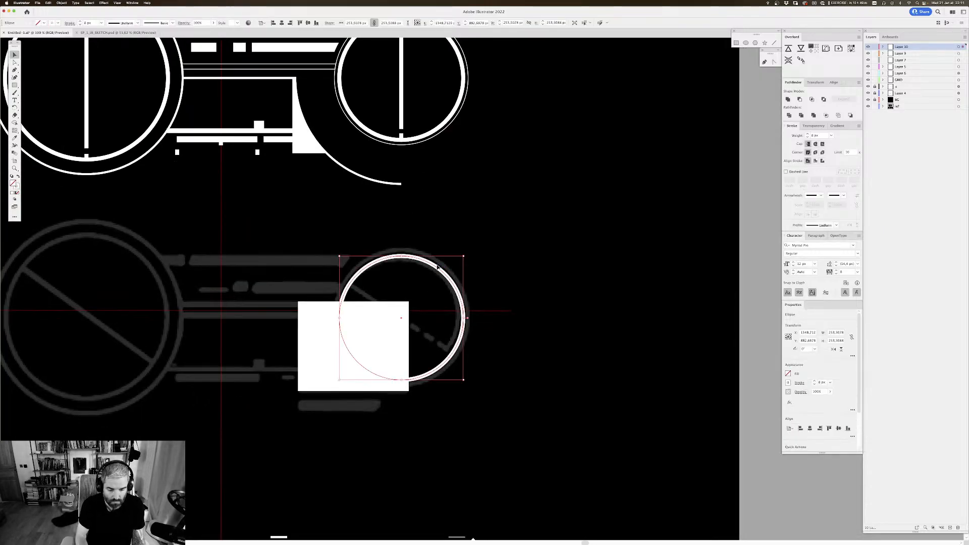
key("super+shift+e")
key("Return")
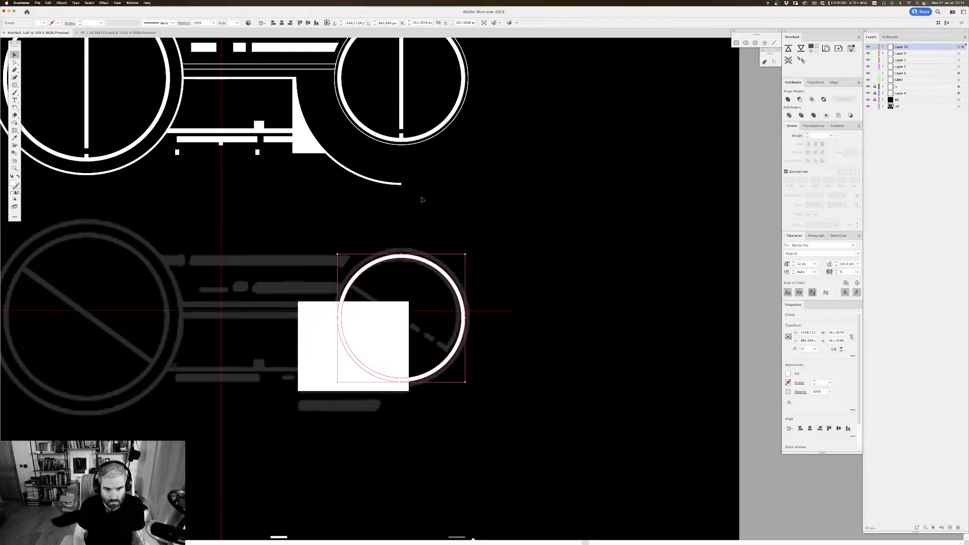
Step: Try to cut the block with the expanded ring using Minus Front, and undo it
left_click(304, 332, "shift")
left_click(799, 99)
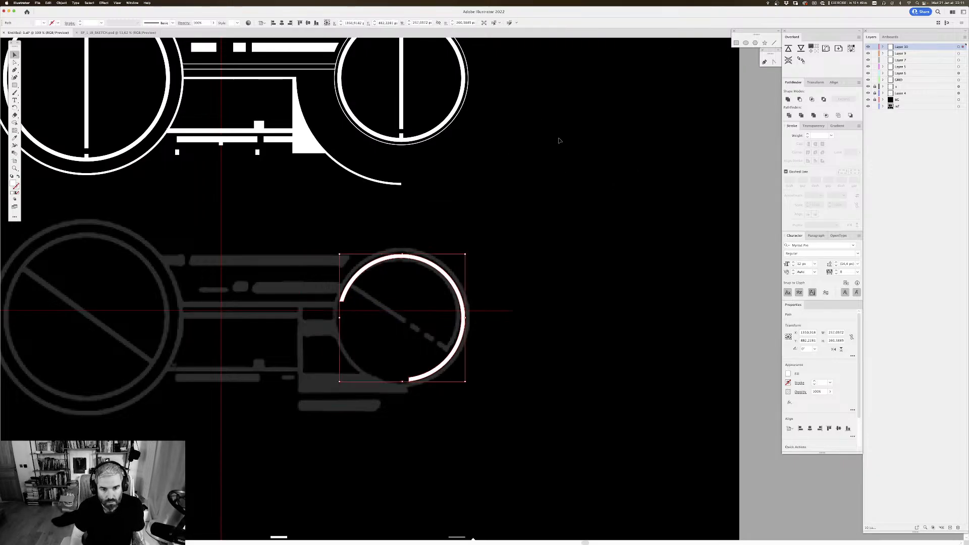
key("super+z")
Step: Place the expanded ring in front of the block and subtract it from the block with Minus Front
left_click(387, 309, "shift")
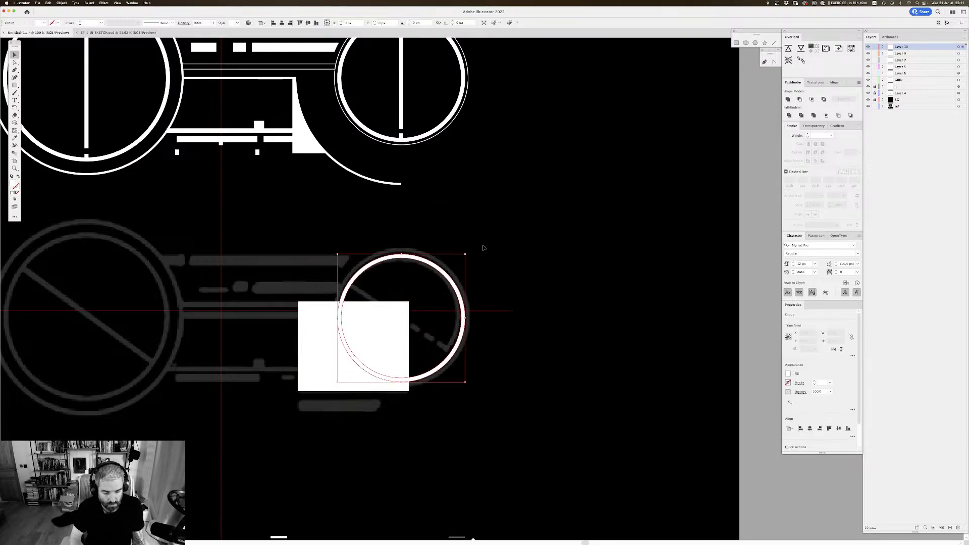
key("Delete")
key("super+z")
key("super+z")
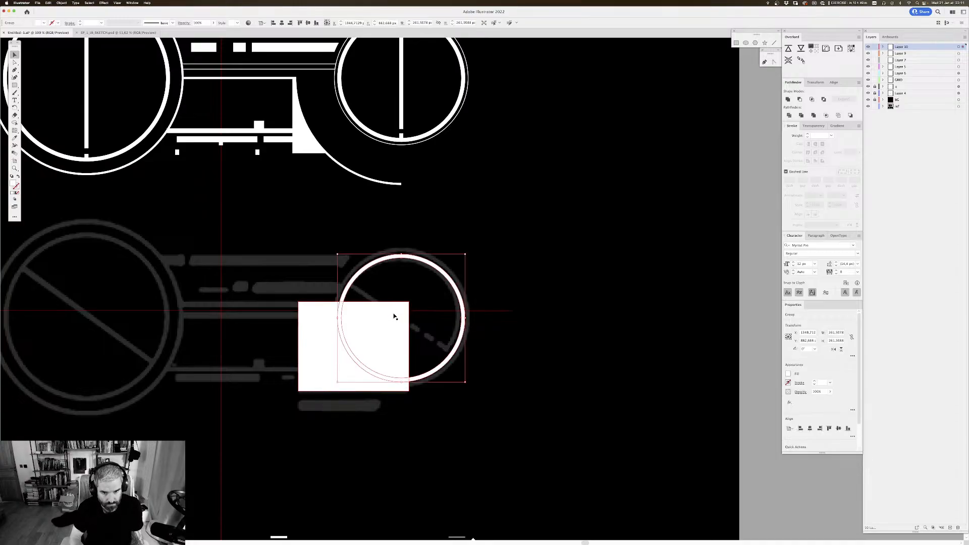
left_click(800, 99)
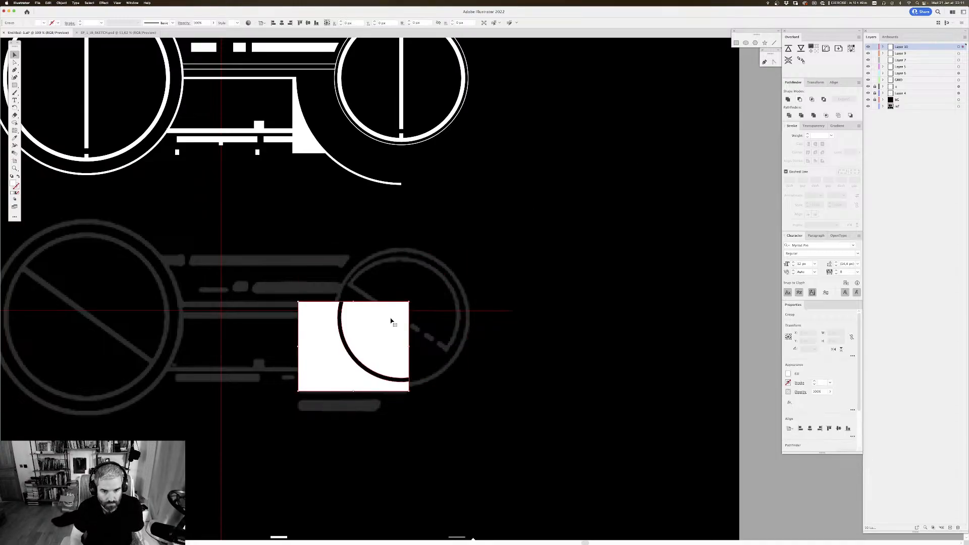
Step: Ungroup the cut block and delete the leftover piece inside the circle
left_click(376, 243)
left_click(358, 337)
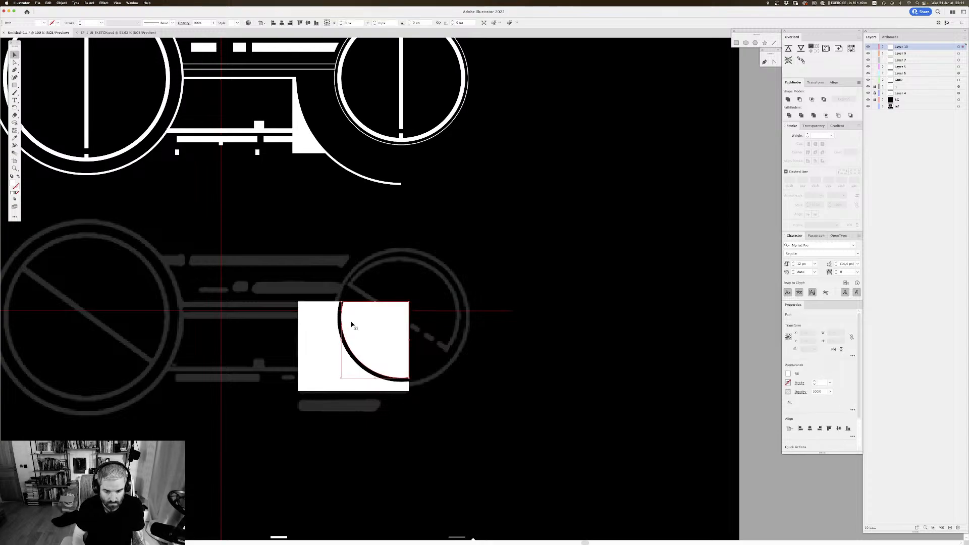
key("Delete")
left_click_drag(467, 238, 483, 233)
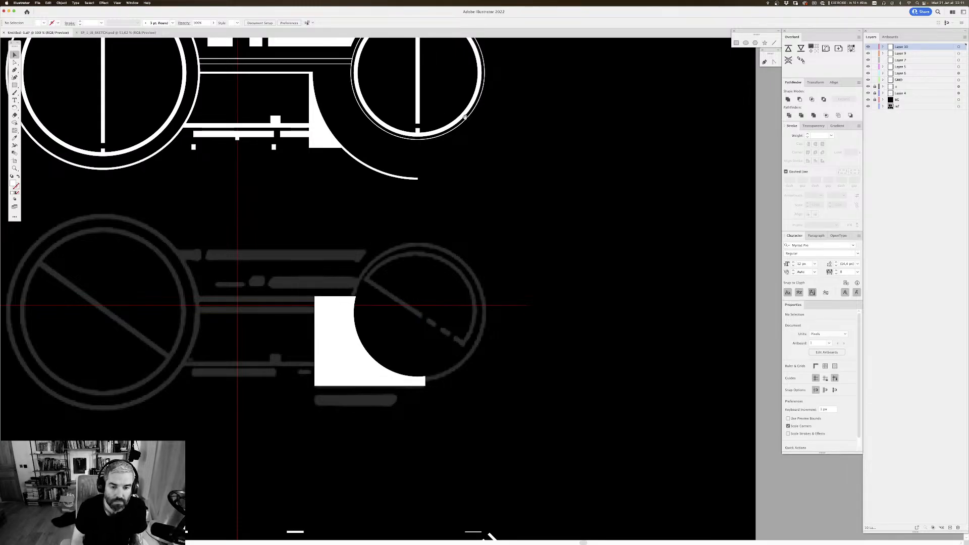
Step: Lower the curved block's opacity to about 29% so the sketch shows through
left_click_drag(465, 116, 539, 194)
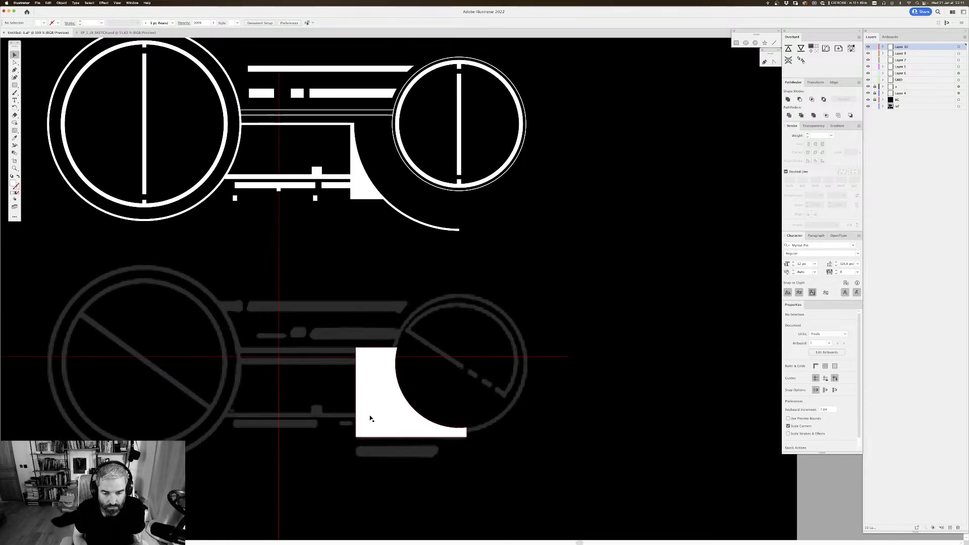
left_click(389, 390)
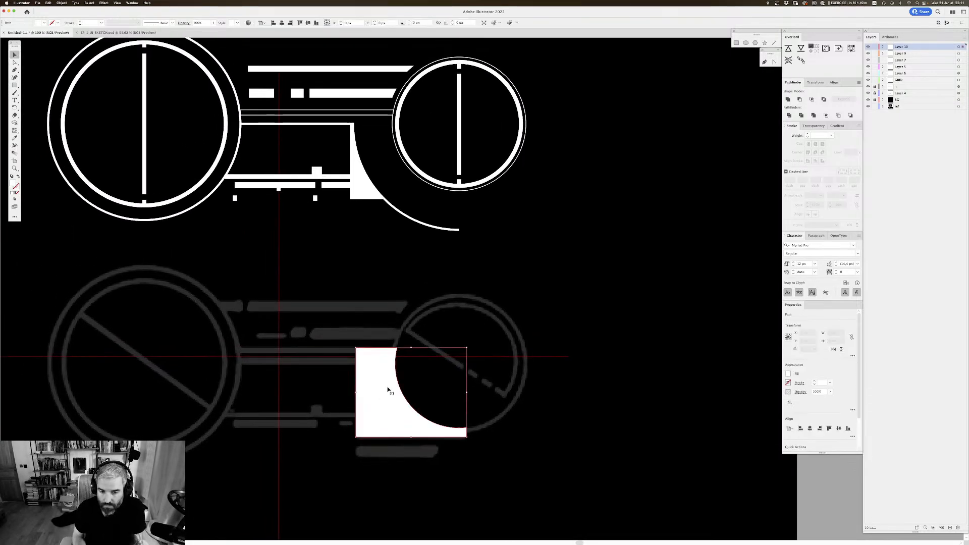
left_click(814, 125)
left_click(851, 136)
left_click_drag(851, 143, 834, 144)
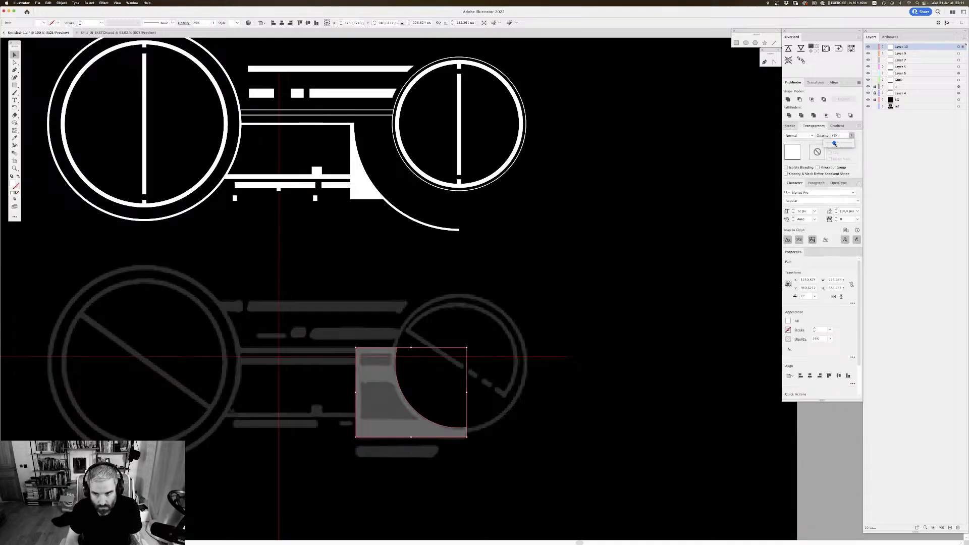
scroll(577, 253, "down", 2)
left_click(497, 216)
scroll(505, 205, "down", 2)
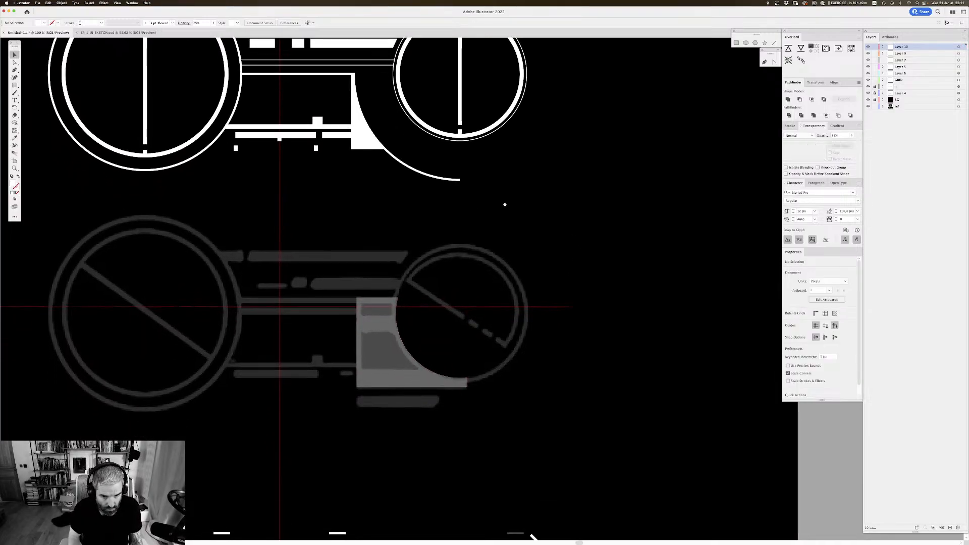
Step: Draw a rectangle about 61 × 24 px over the sketched upper opening and subtract it from the curved block with Minus Front
key("super+plus")
left_click_drag(466, 200, 479, 179)
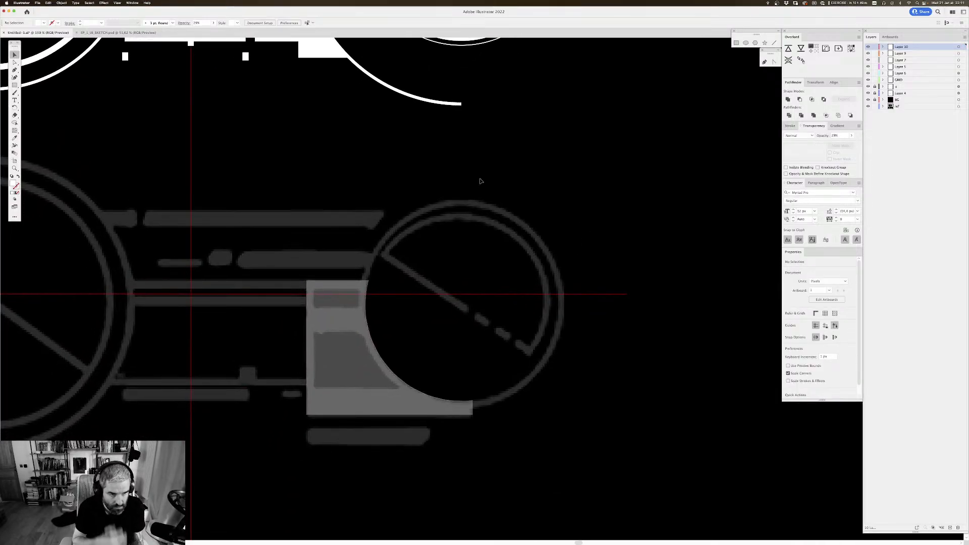
key("m")
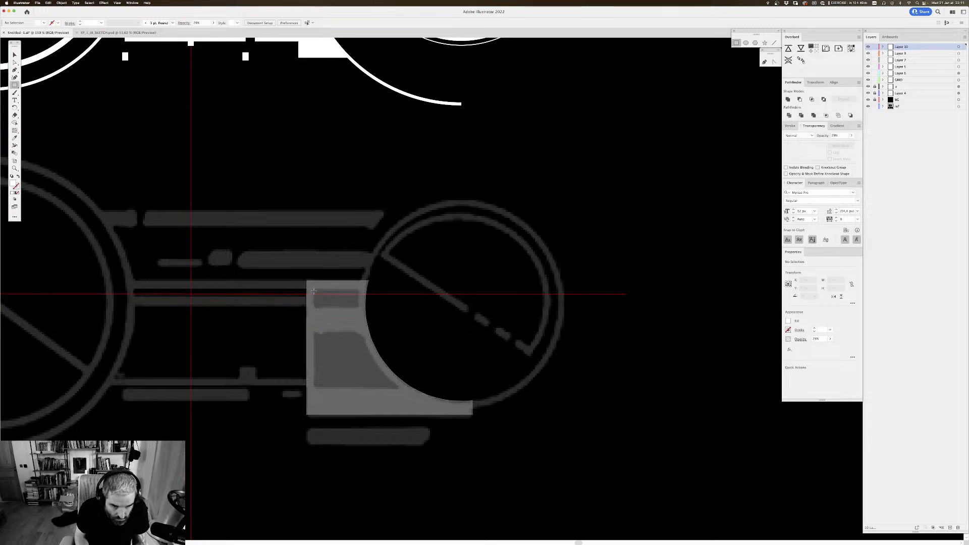
left_click_drag(313, 289, 358, 307)
key("v")
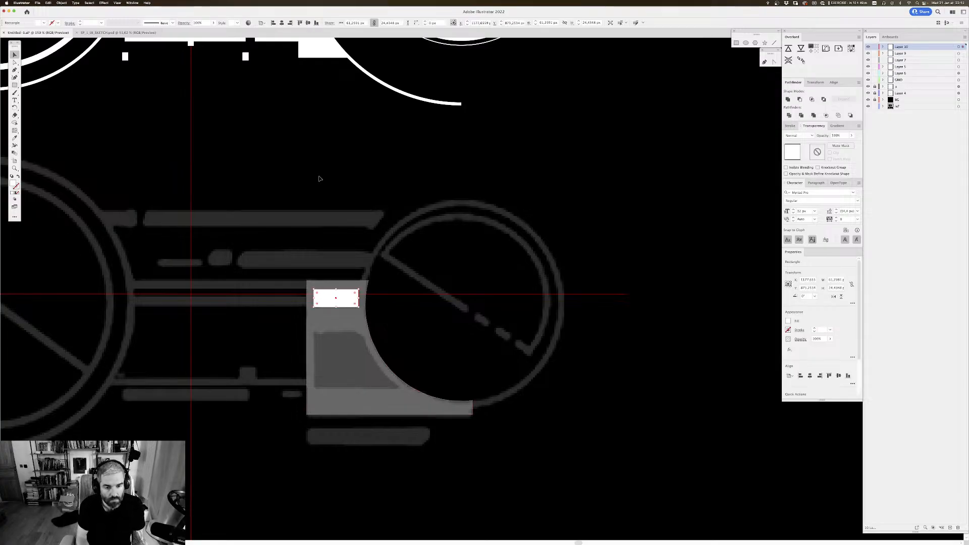
left_click(346, 326)
left_click(800, 99)
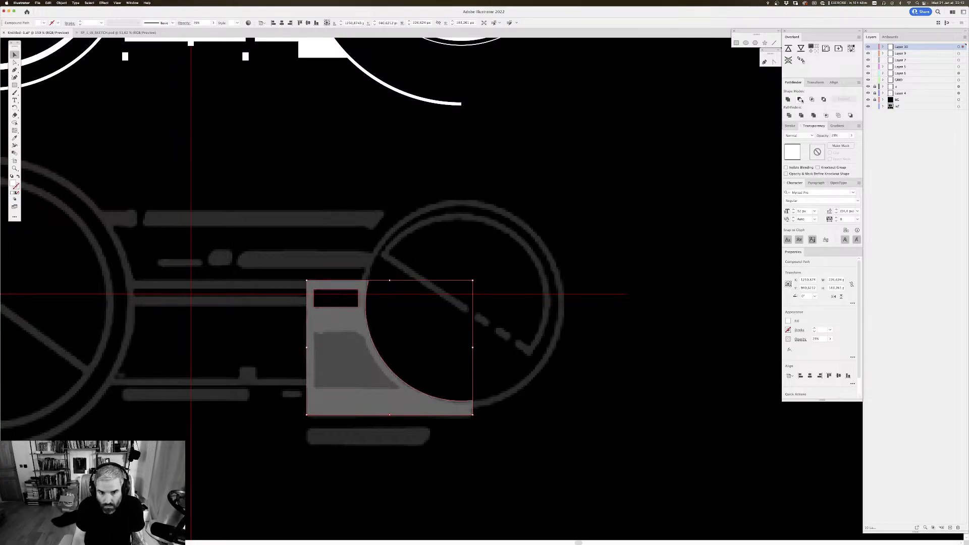
left_click(525, 206)
scroll(467, 167, "down", 3)
scroll(503, 218, "down", 2)
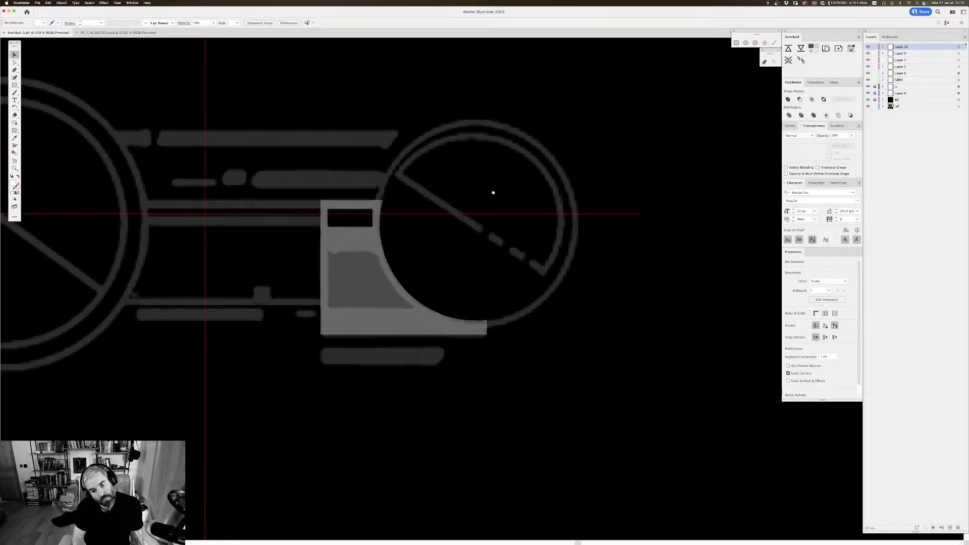
Step: Draw a rectangle about 165 × 76 px over the larger sketched opening, extending past the block's curved edge
scroll(368, 166, "up", 1)
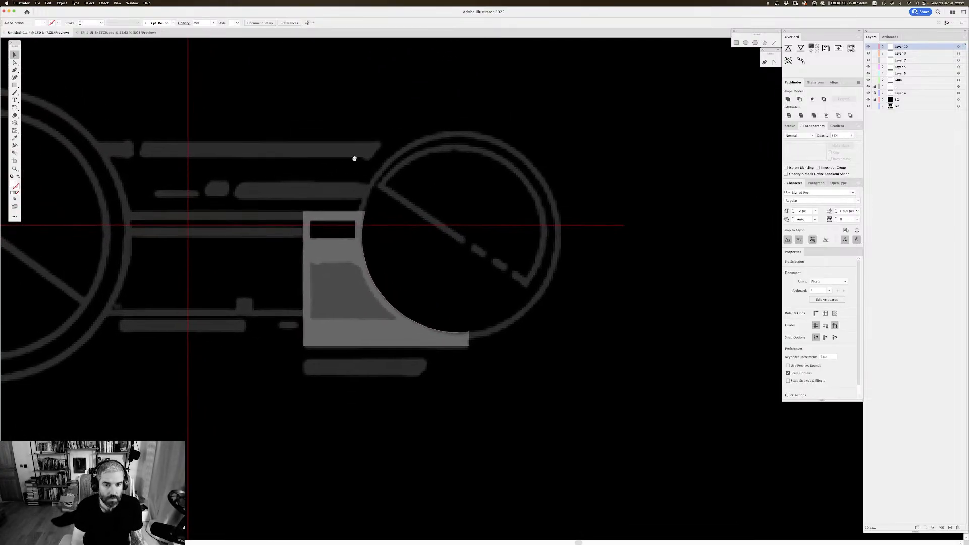
left_click(15, 85)
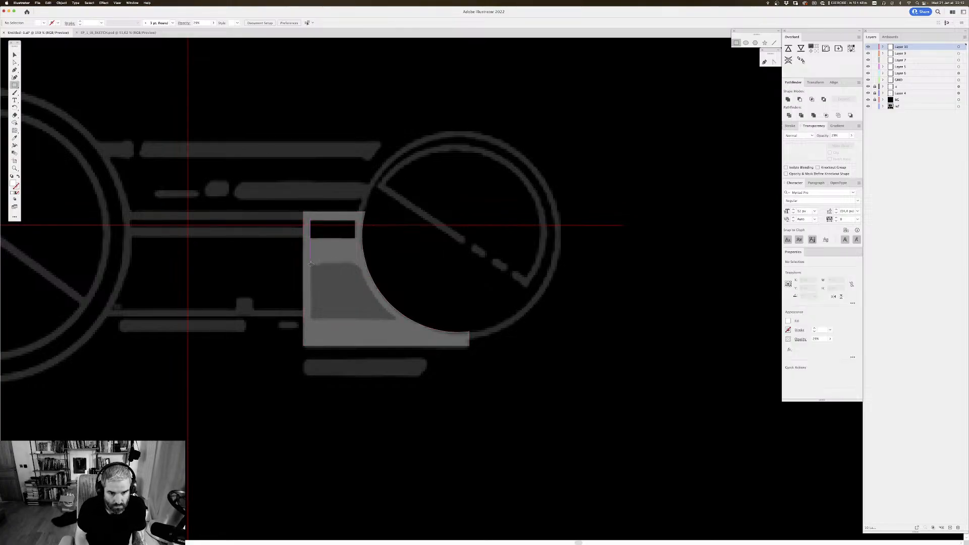
left_click_drag(311, 264, 432, 319)
key("v")
left_click_drag(547, 237, 491, 307)
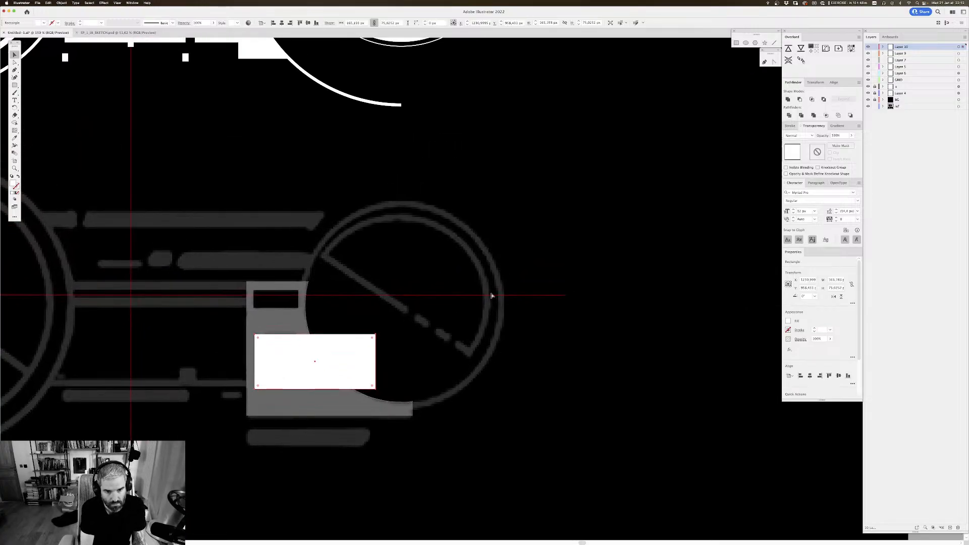
Step: Undo the opening rectangles, opacity change and circle cut, back to the whole rectangle and the separate white ring
key("super+z")
key("super+z")
key("super+z")
key("super+z")
key("super+z")
key("super+z")
key("super+z")
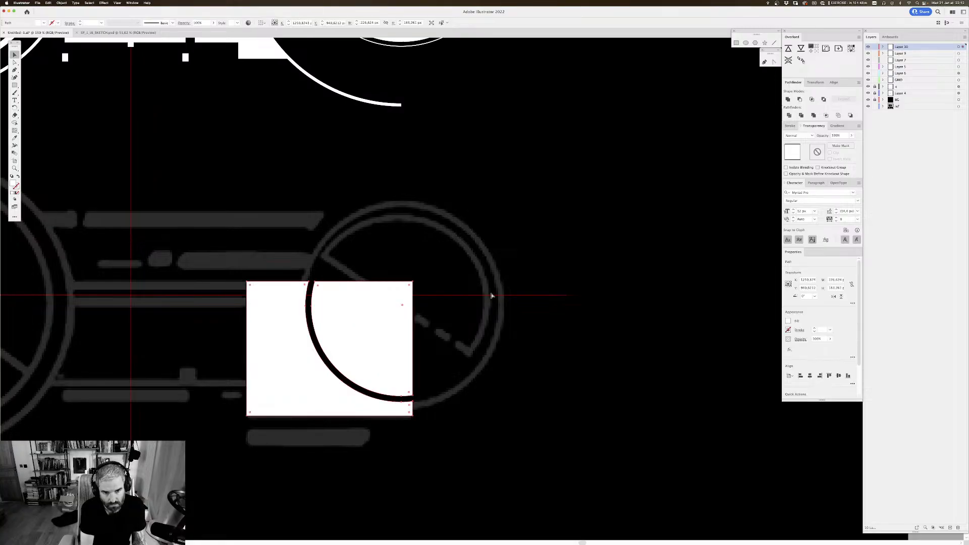
key("super+z")
key("super+z")
key("super+z")
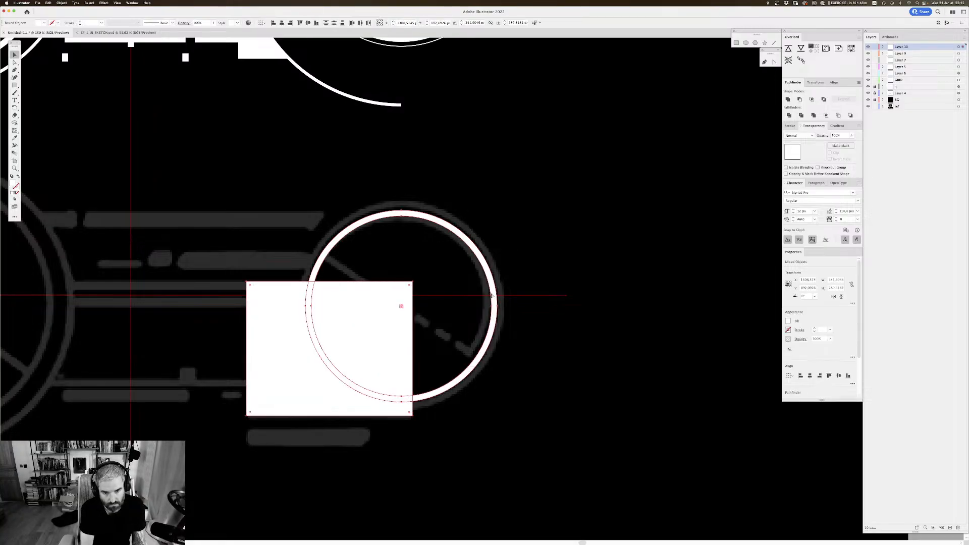
Step: Copy the white ring, and subtract the original ring from the white rectangle with Minus Front
left_click(527, 193)
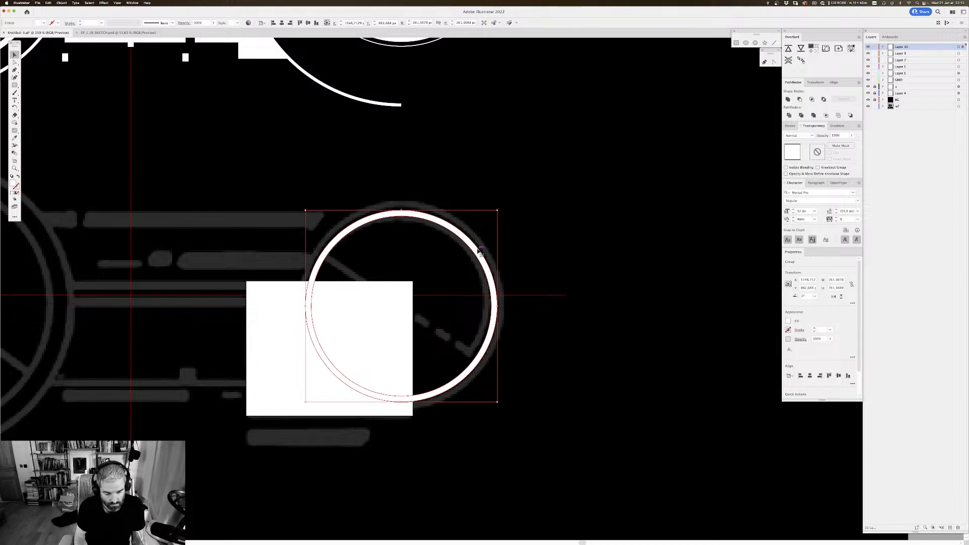
key("r")
key("v")
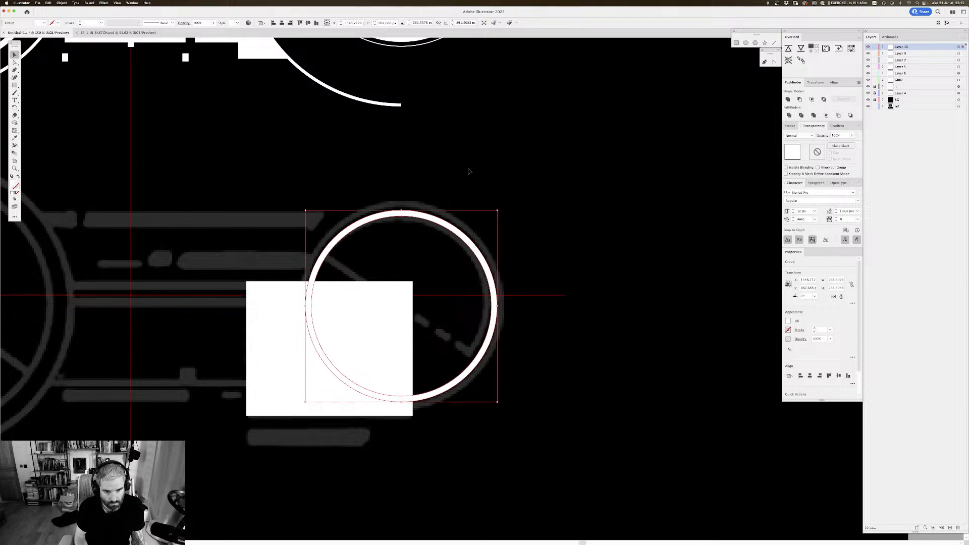
left_click(365, 317, "shift")
left_click(800, 100)
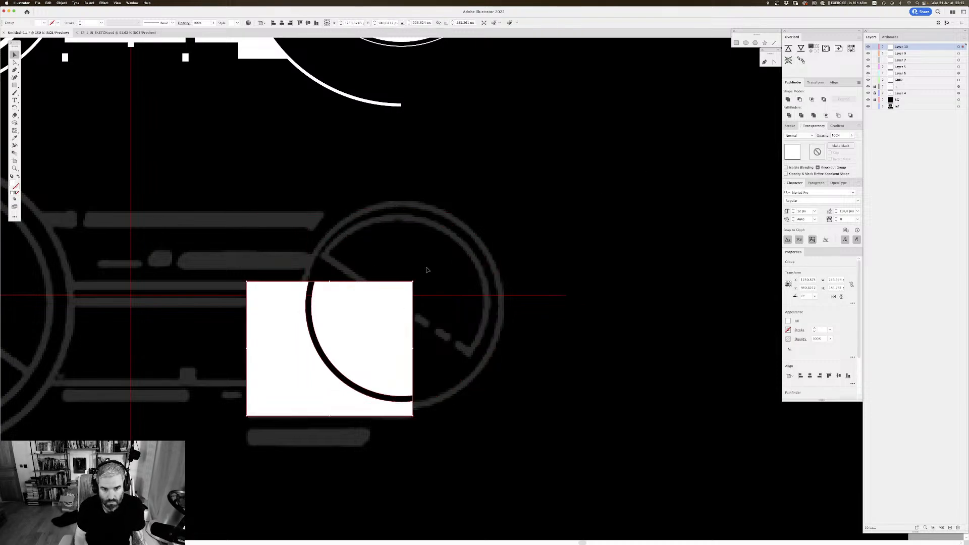
Step: Ungroup the cut block and delete the leftover piece inside the circle
key("super+shift+g")
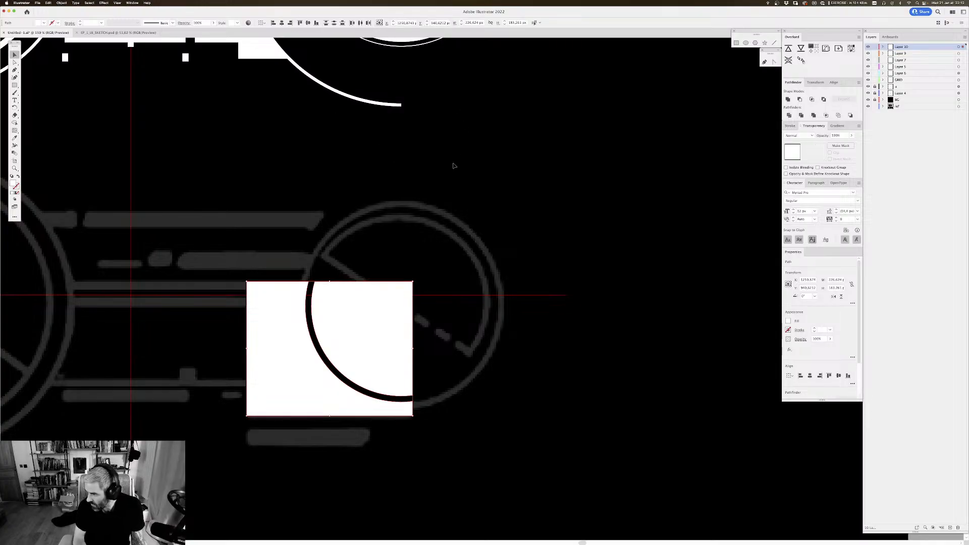
left_click(507, 196)
left_click(383, 288)
key("Delete")
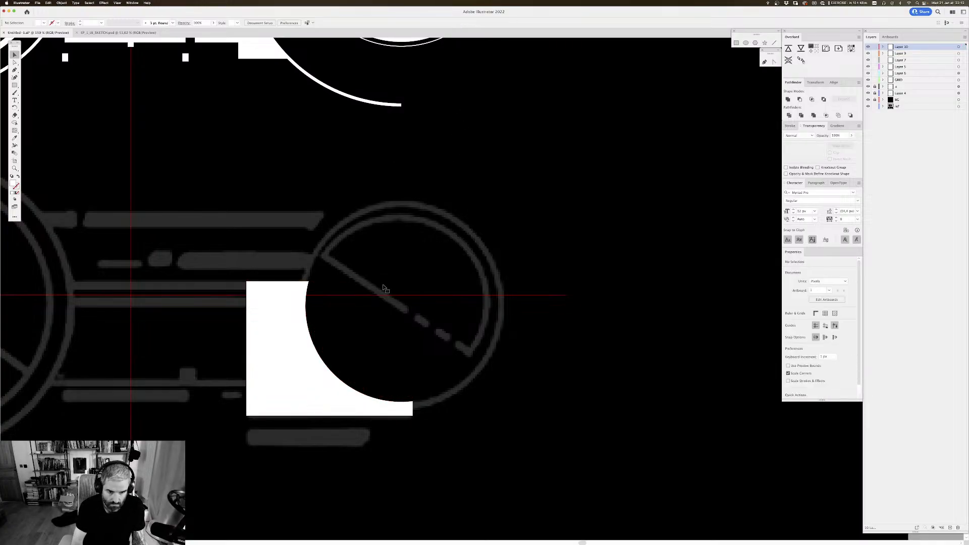
Step: Lower the curved block's opacity so the sketched openings show through
left_click(281, 346)
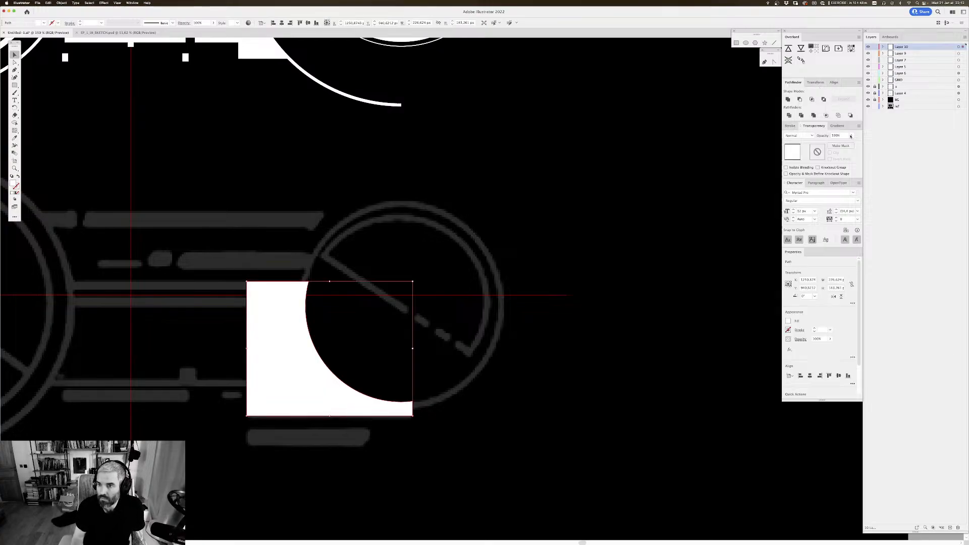
left_click(850, 135)
left_click_drag(850, 143, 837, 142)
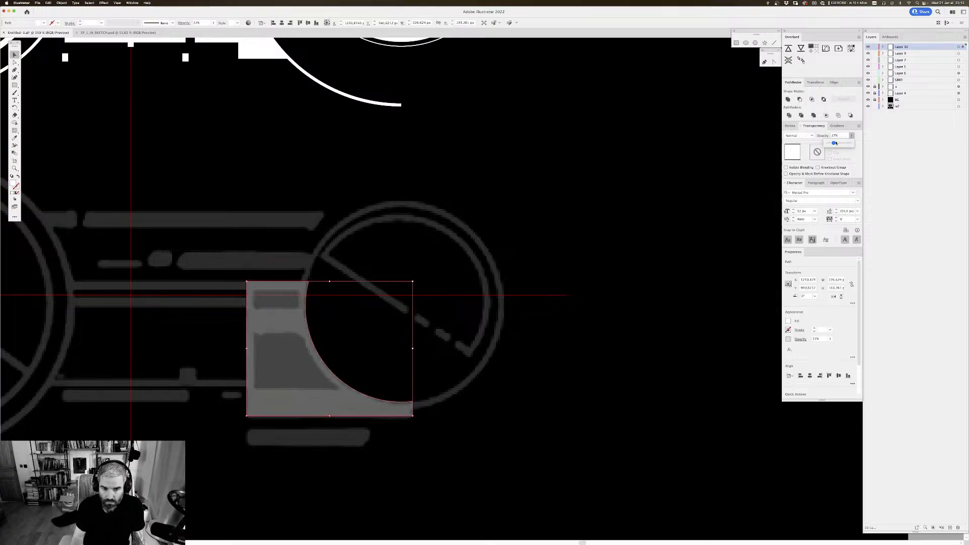
left_click(393, 233)
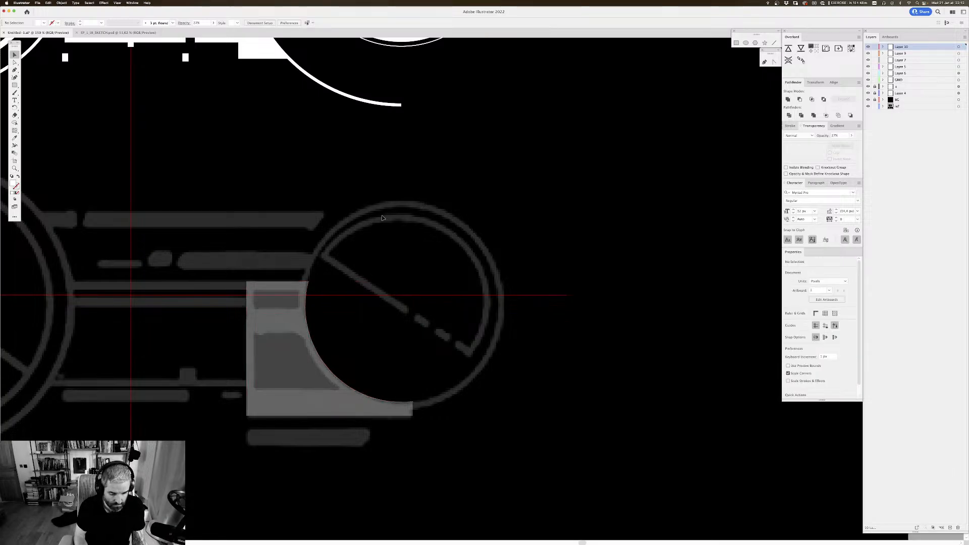
Step: Paste the copied ring in front at its original position and delete its inner edge to leave a solid disc
key("super+f")
key("a")
left_click(342, 304)
left_click(311, 306)
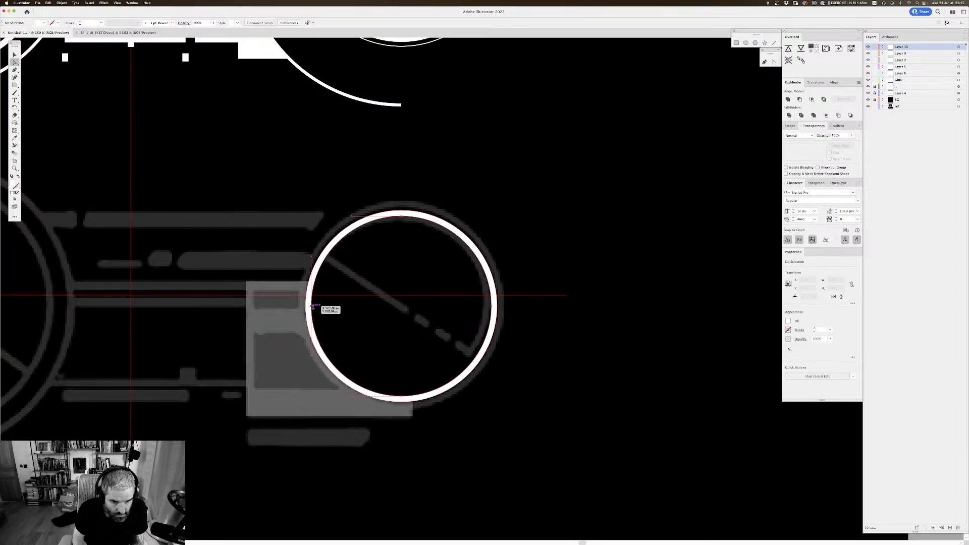
key("Delete")
key("Delete")
key("v")
Step: Create an enlarged copy of the disc with Offset Path, offset 10 px outward
left_click_drag(551, 279, 568, 227)
left_click(365, 184)
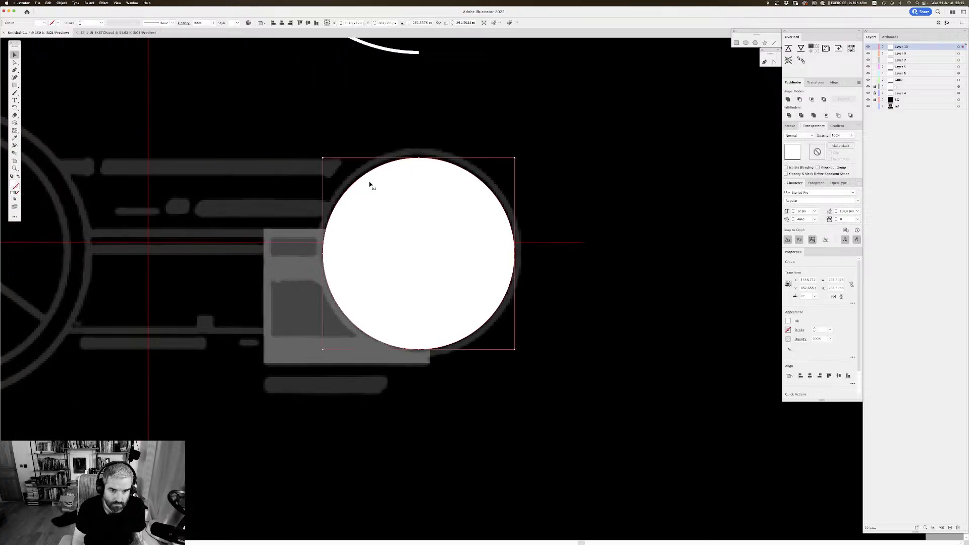
key("super+alt+o")
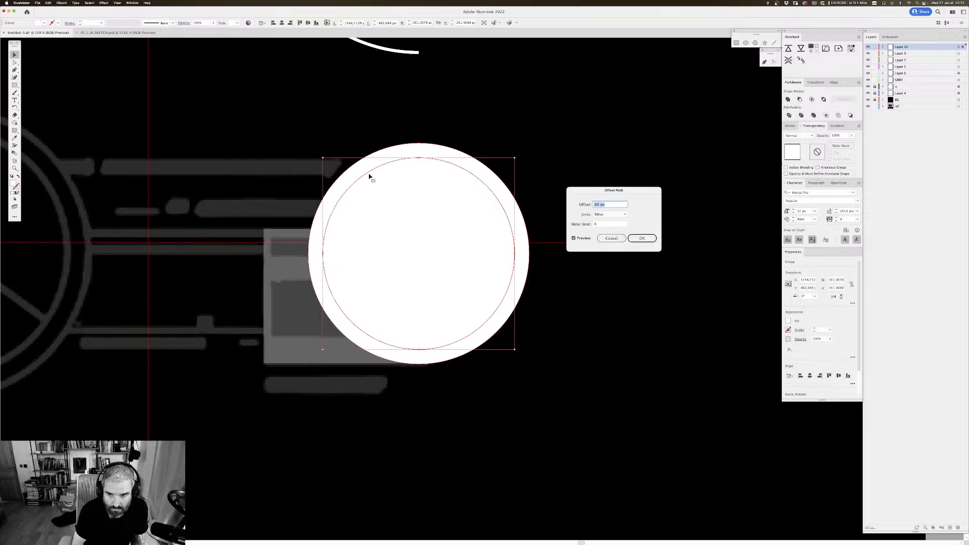
key("Return")
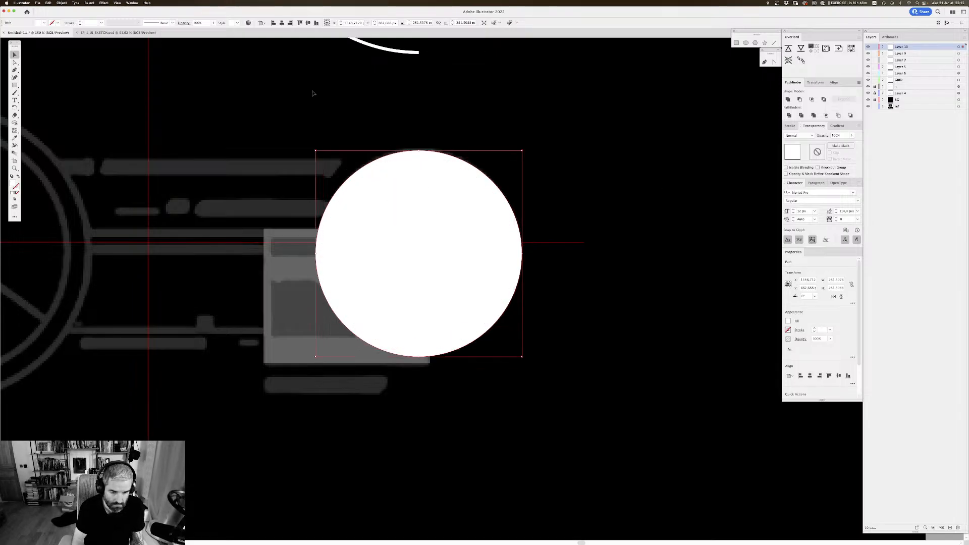
Step: Ungroup the discs in outline view, delete the inner original circle, and return to preview
key("super+y")
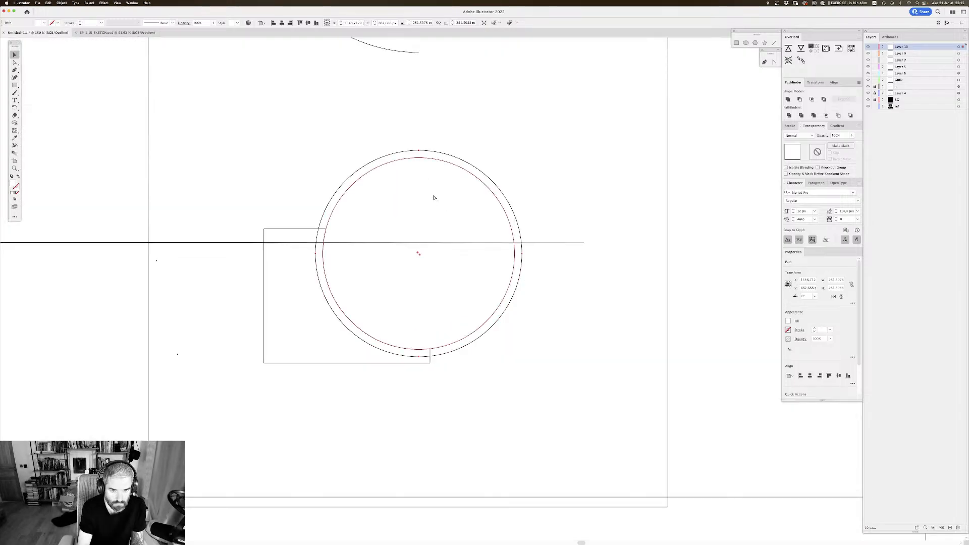
left_click(545, 142)
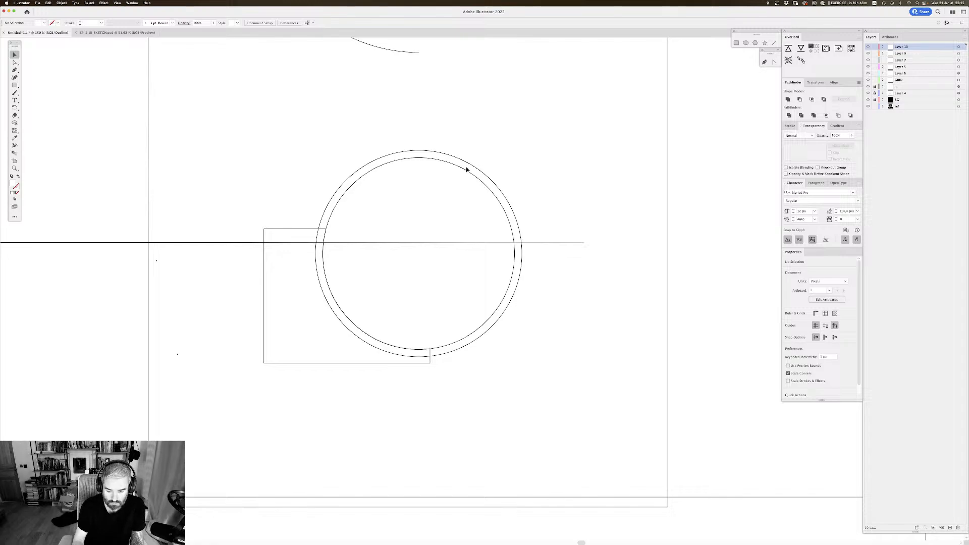
left_click(446, 162)
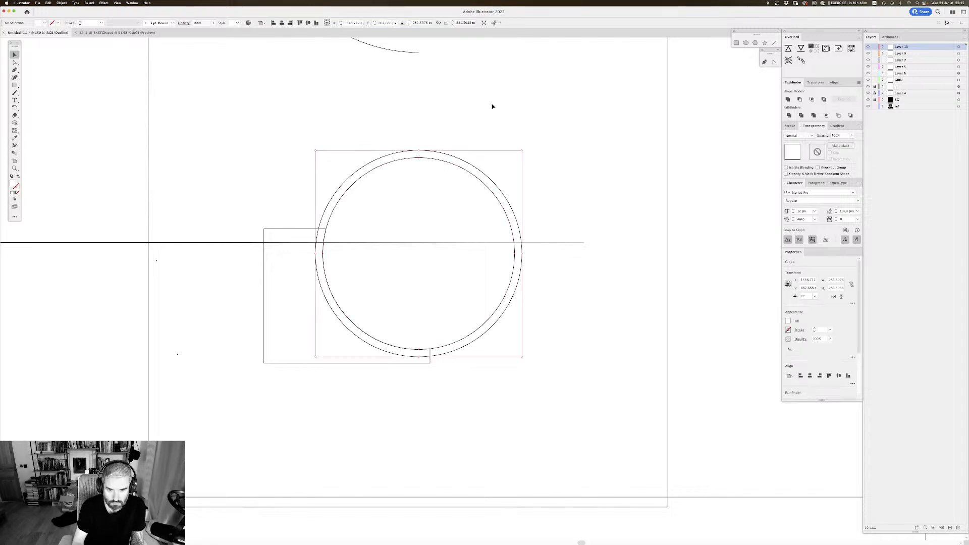
key("Delete")
key("super+z")
key("super+shift+g")
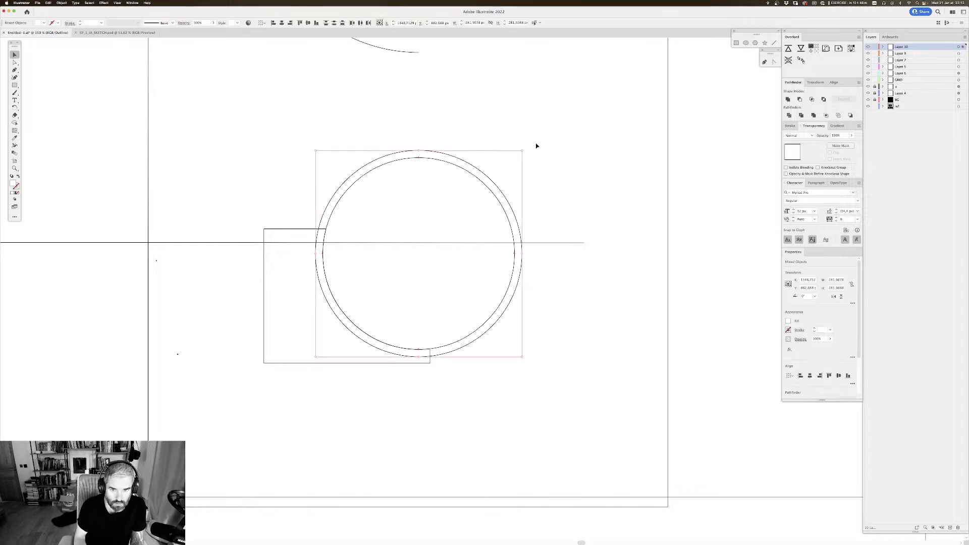
left_click(537, 145)
left_click_drag(470, 175, 480, 212)
left_click(479, 212)
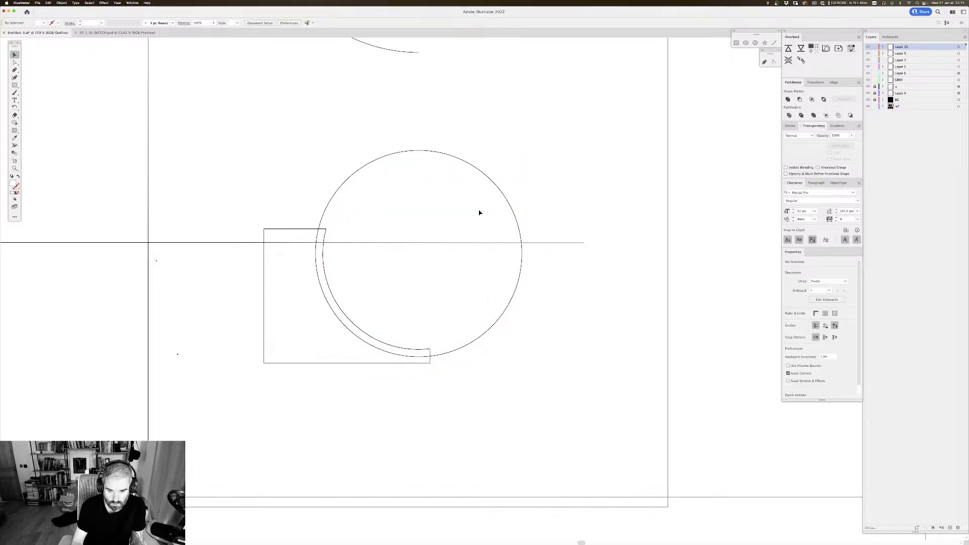
key("super+y")
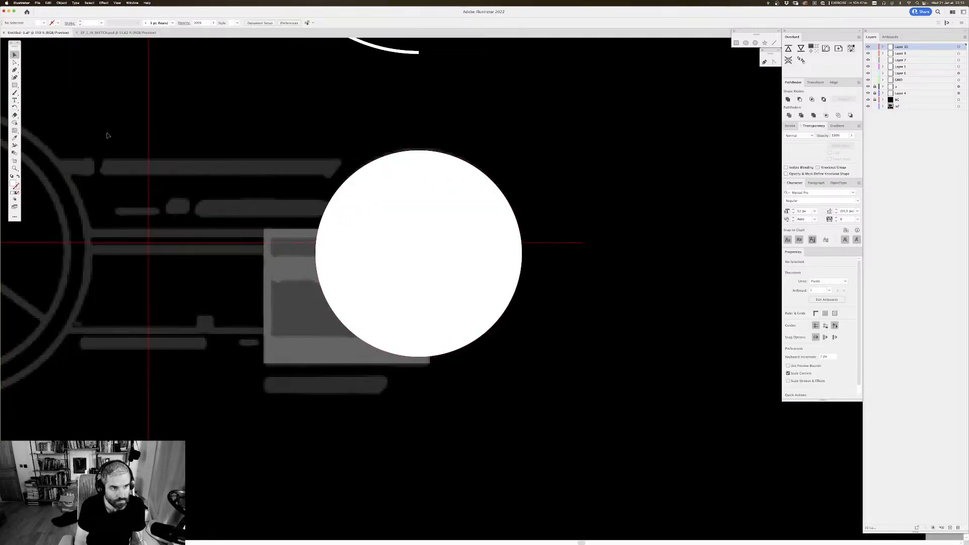
Step: Draw a rectangle about 134 × 75 px over the larger sketched opening, extending into the enlarged disc
key("m")
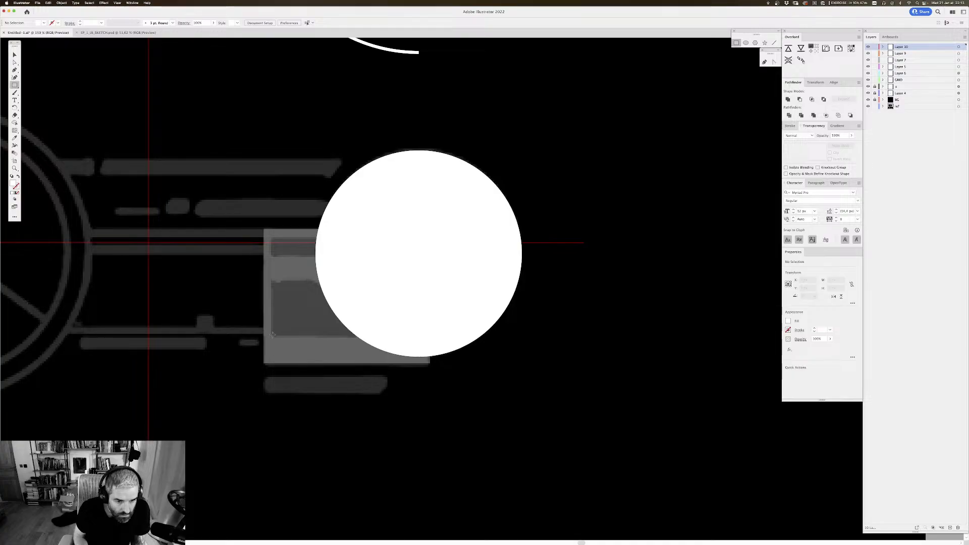
left_click_drag(273, 334, 372, 278)
key("v")
Step: Try to combine the enlarged disc and the rectangle with Minus Front, and undo the cut
left_click(377, 253)
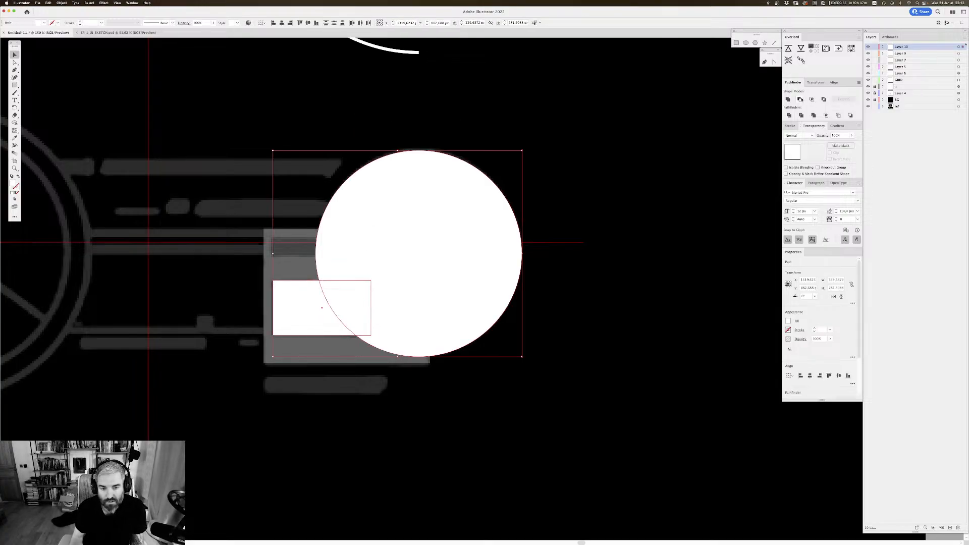
left_click(800, 99)
key("super+z")
left_click(524, 201)
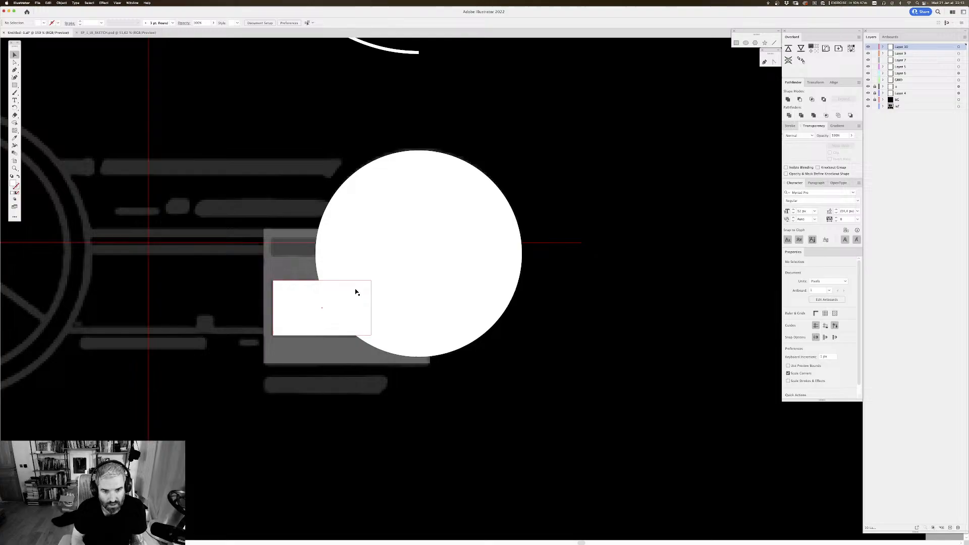
Step: Cut and paste the enlarged disc in front of the rectangle, and subtract it with Minus Front to curve the rectangle's edge
left_click(411, 261)
key("Delete")
left_click(314, 293)
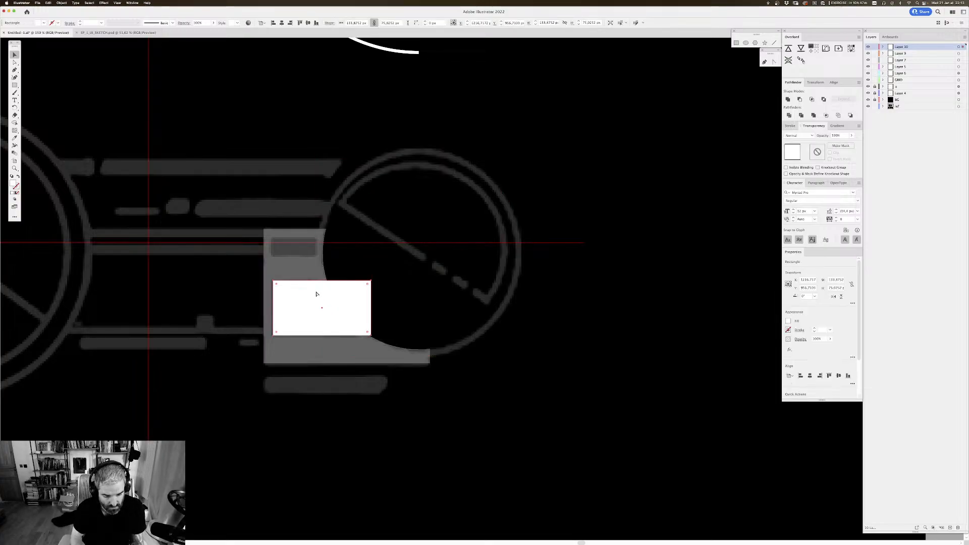
key("super+z")
left_click(801, 99)
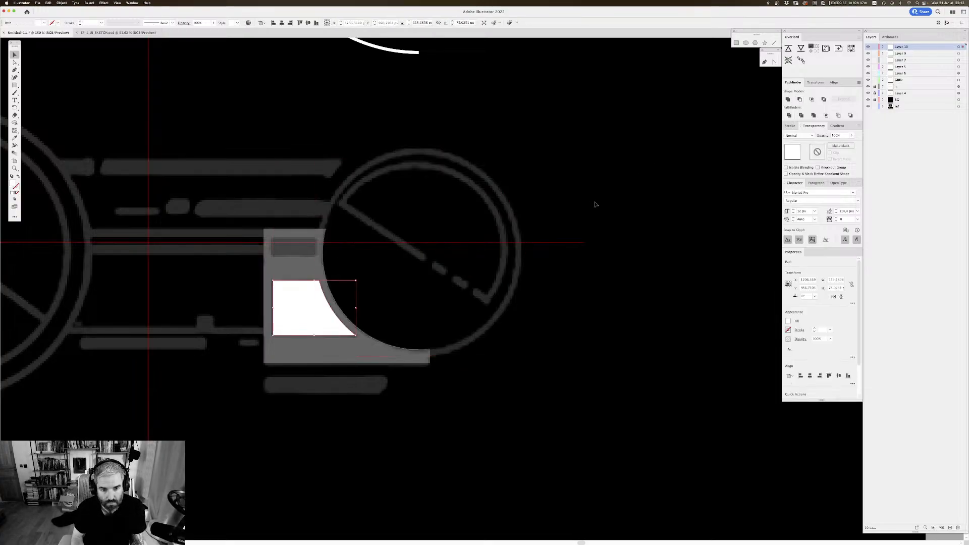
left_click(596, 206)
Step: Subtract the curved-edge shape from the translucent block to cut out the larger opening
left_click_drag(392, 246, 341, 220)
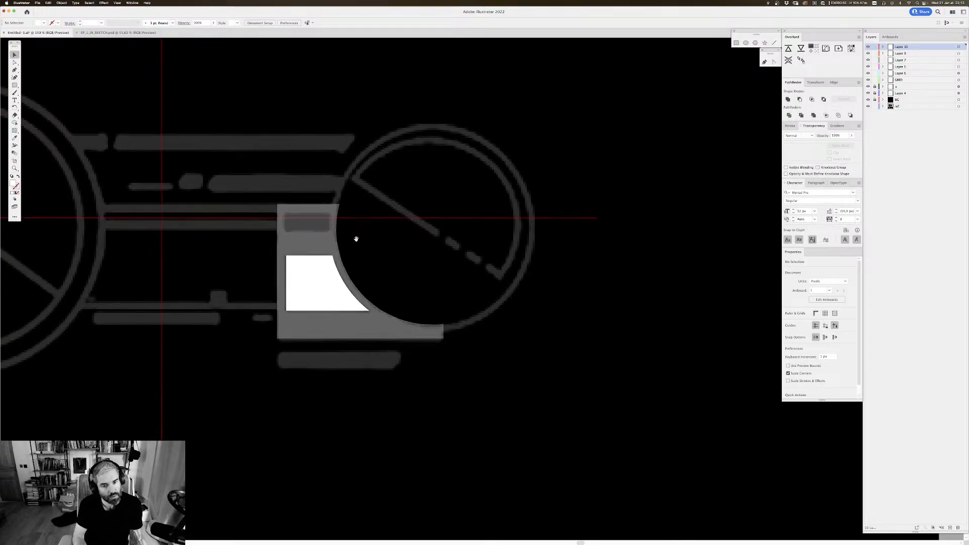
left_click(328, 274)
left_click(320, 236, "shift")
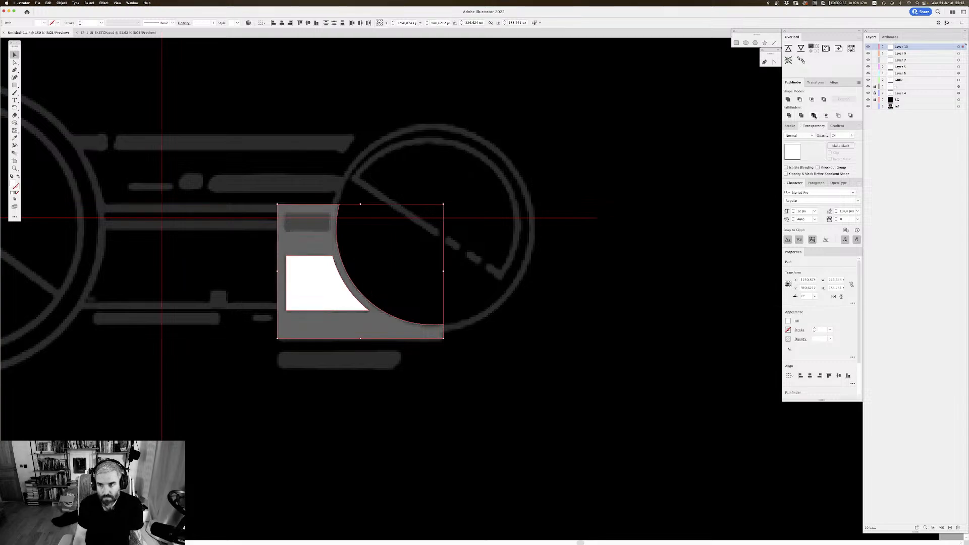
left_click(813, 115)
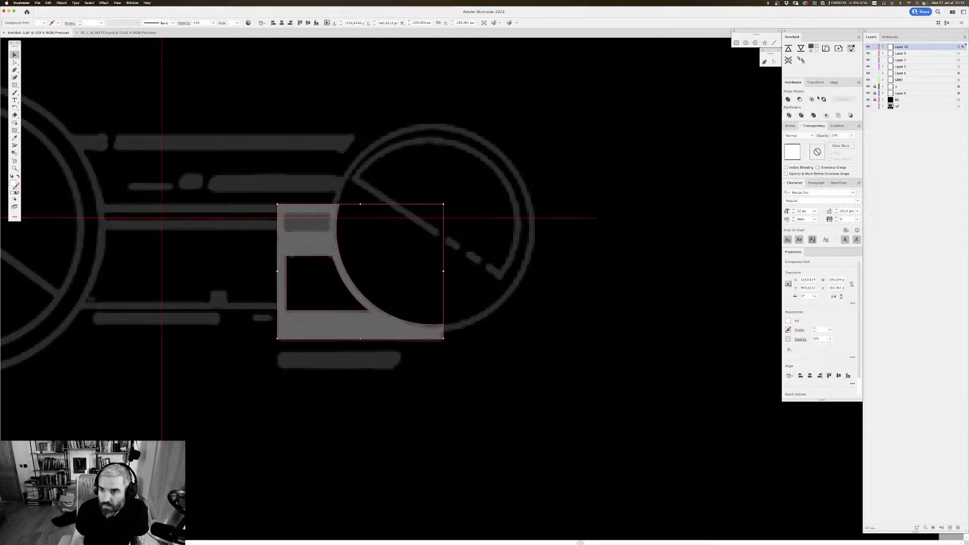
Step: Set the curved block's opacity back to 100% and deselect it
left_click(851, 136)
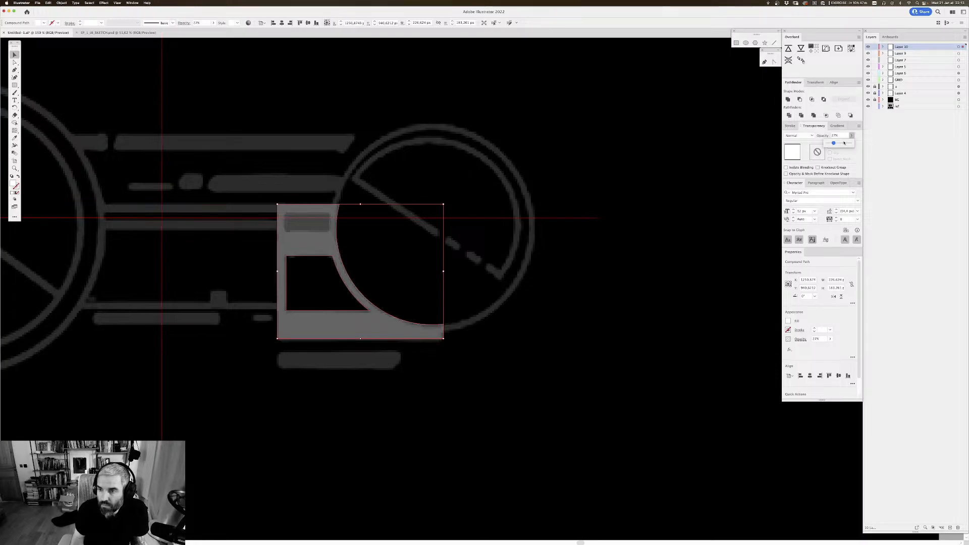
left_click_drag(832, 143, 856, 143)
left_click(554, 182)
Step: Compare the curved block with the sketch and the finished HUD graphics on the artboard
scroll(546, 171, "up", 1)
left_click_drag(436, 194, 441, 197)
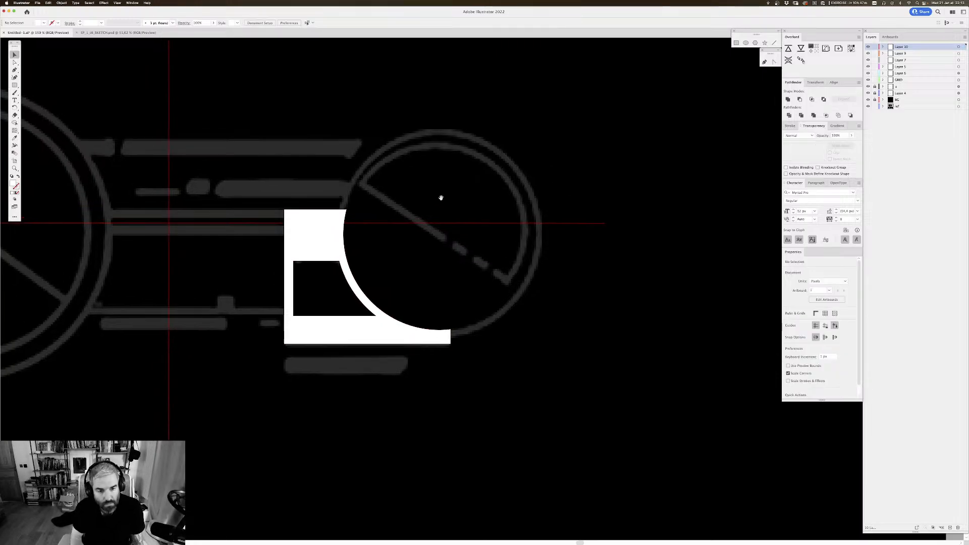
scroll(441, 197, "down", 3)
left_click_drag(513, 181, 488, 185)
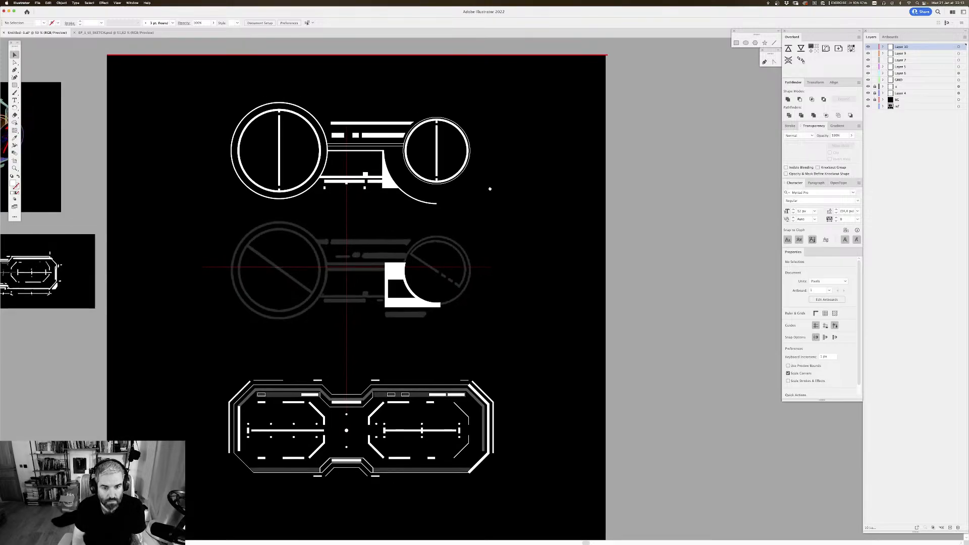
key("super+equal")
key("super+equal")
key("super+equal")
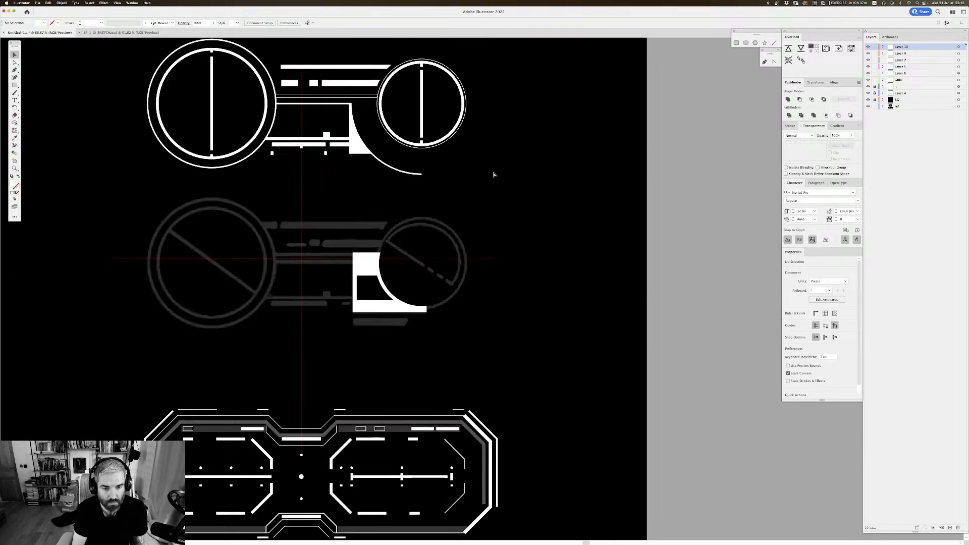
left_click_drag(363, 192, 545, 183)
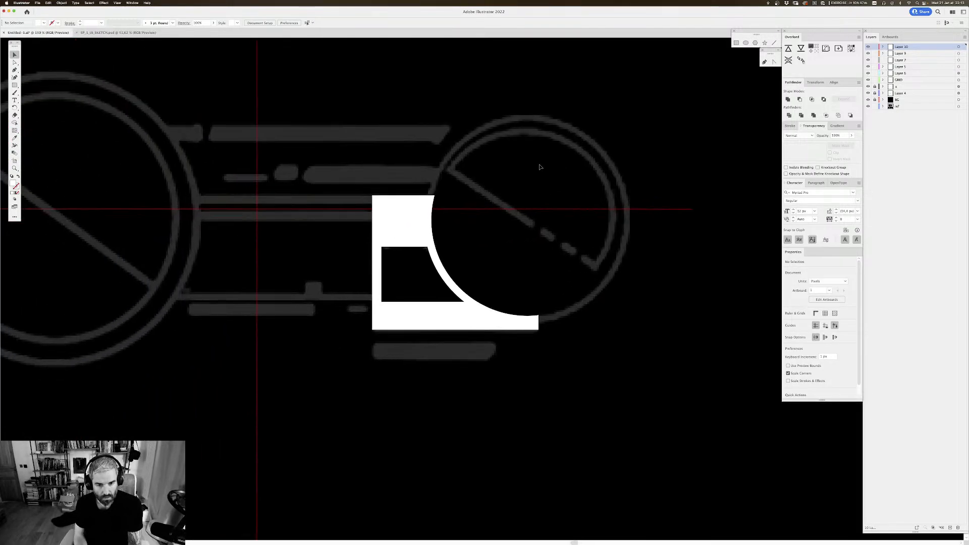
key("p")
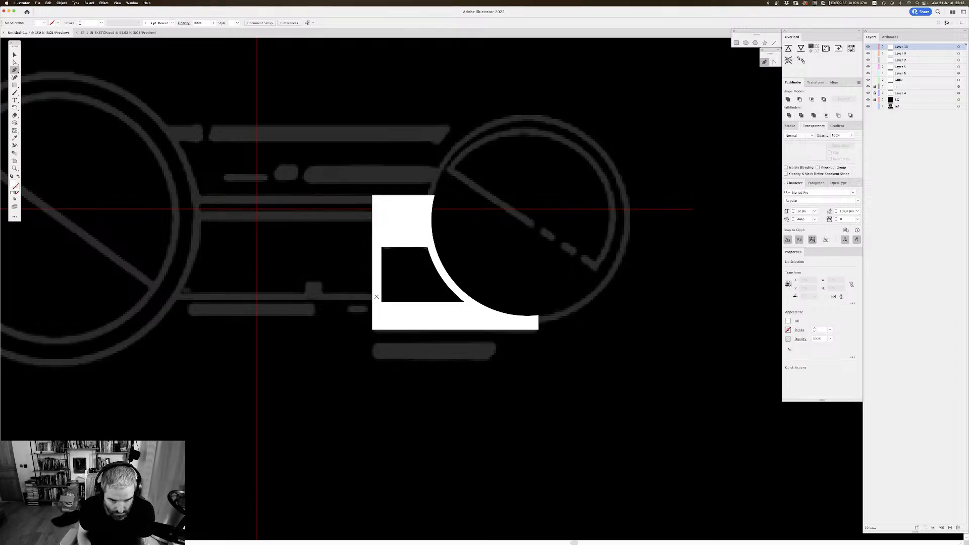
key("v")
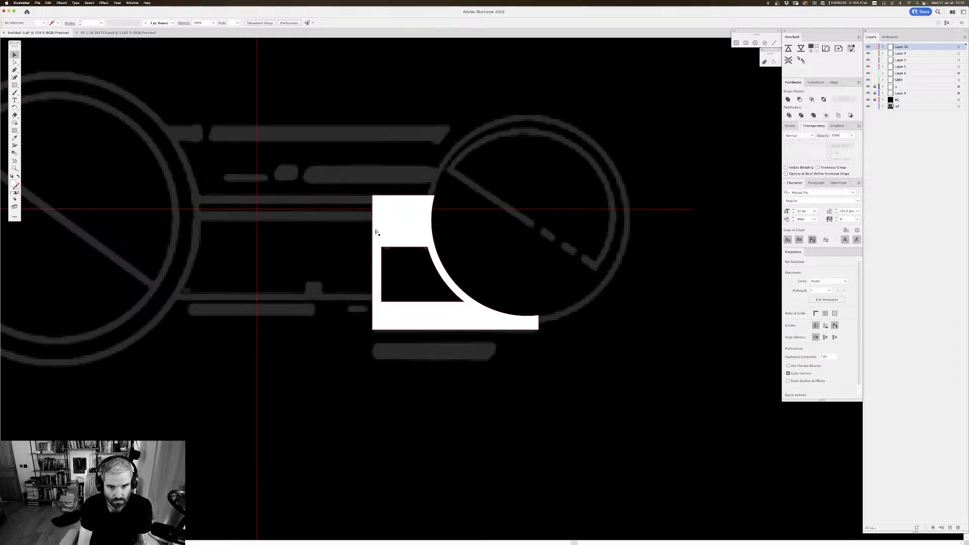
Step: Move the curved block up onto the finished graphic beside the smaller circle and set its opacity to 25%
left_click_drag(498, 205, 499, 303)
key("super+minus")
key("super+minus")
left_click_drag(476, 198, 452, 183)
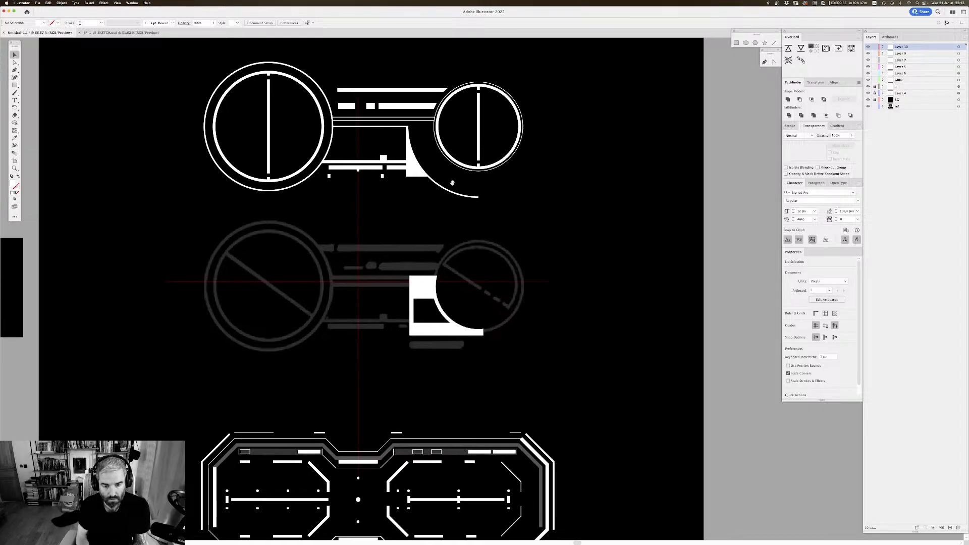
left_click_drag(430, 334, 430, 171)
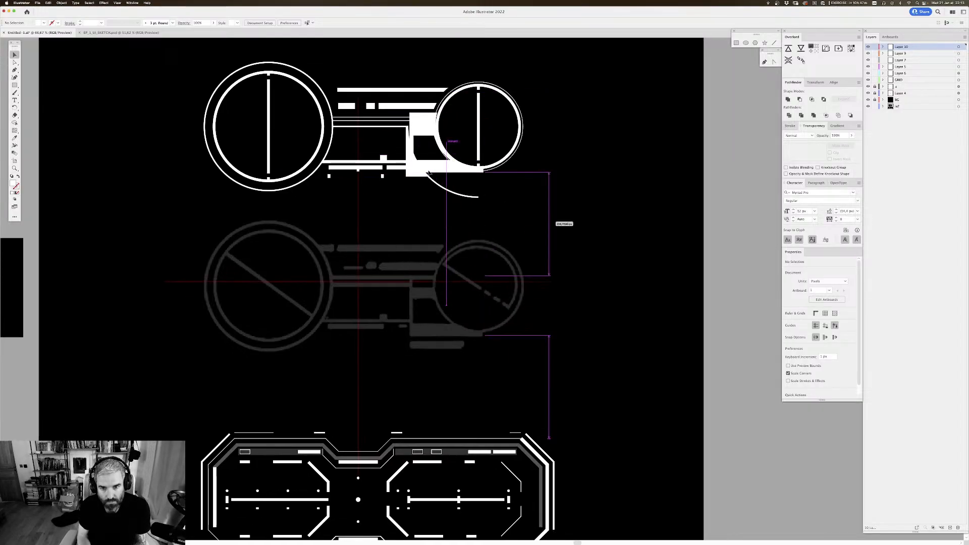
left_click(838, 135)
type("2")
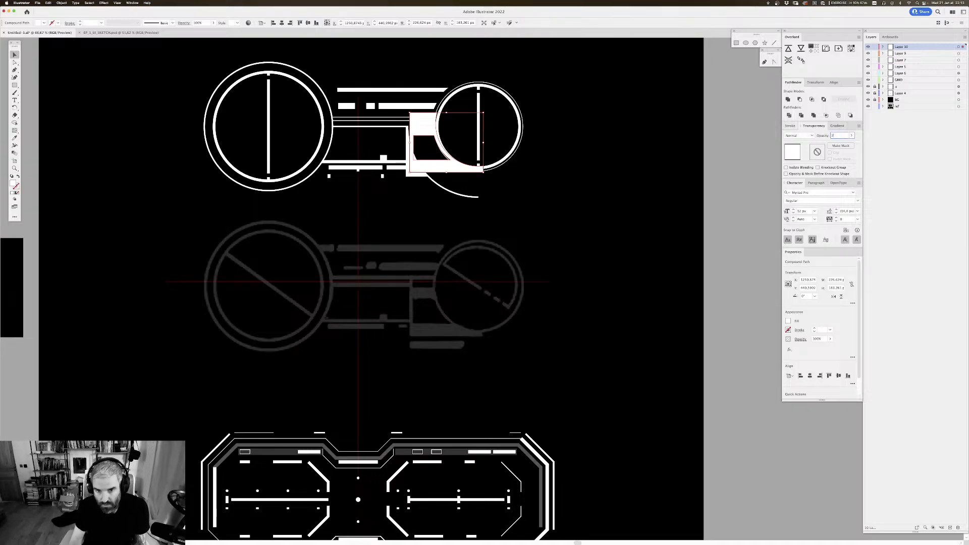
type("5")
key("Return")
left_click(555, 178)
Step: Nudge the translucent block down in outline view to align its curved edge with the smaller circle
left_click_drag(555, 177, 530, 290)
key("super+plus")
key("super+plus")
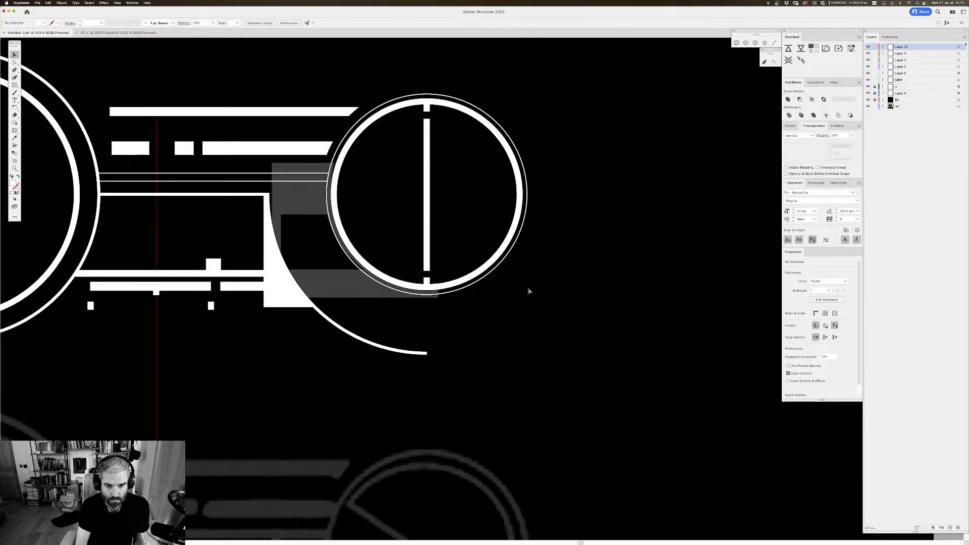
scroll(528, 291, "left", 2)
key("super+y")
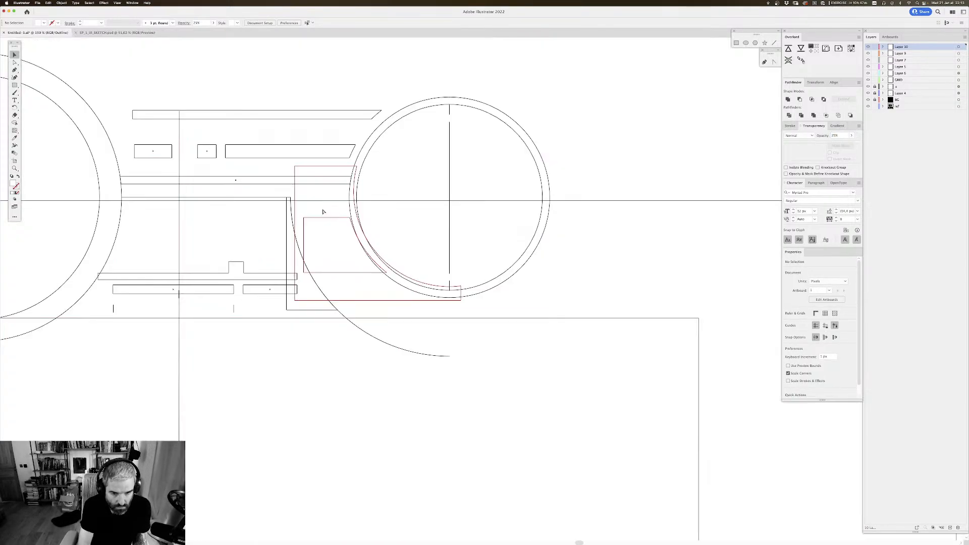
left_click(353, 300)
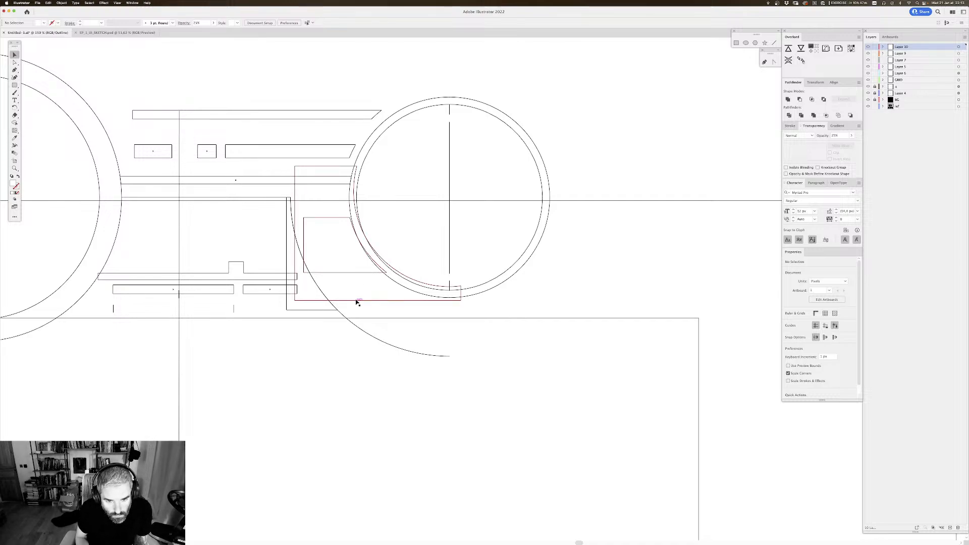
key("Down")
key("Down")
key("Down")
key("Down")
key("Down")
key("Down")
key("Down")
key("Down")
key("Down")
key("Down")
key("Down")
key("Down")
key("Down")
key("Down")
key("Down")
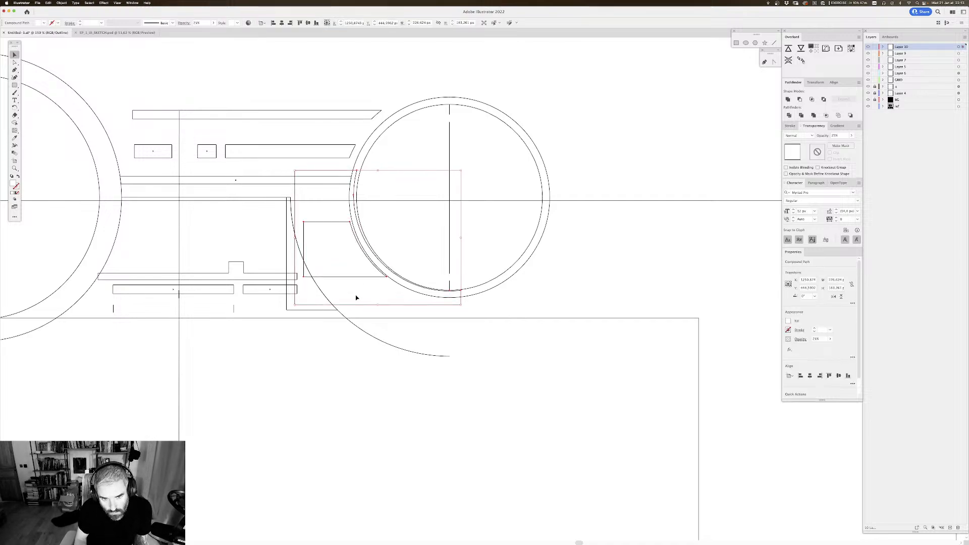
key("Up")
key("Up")
key("Up")
key("Up")
key("Up")
key("Up")
key("Up")
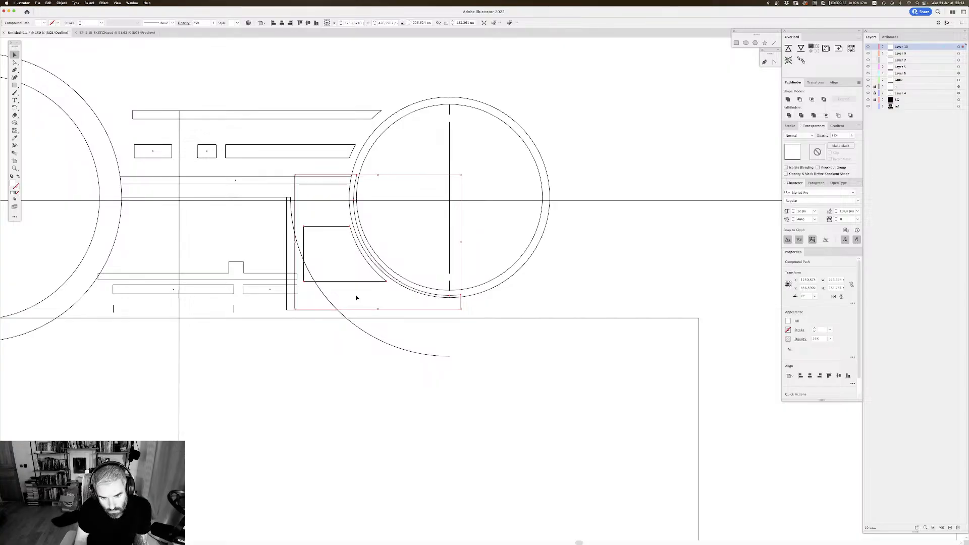
key("Up")
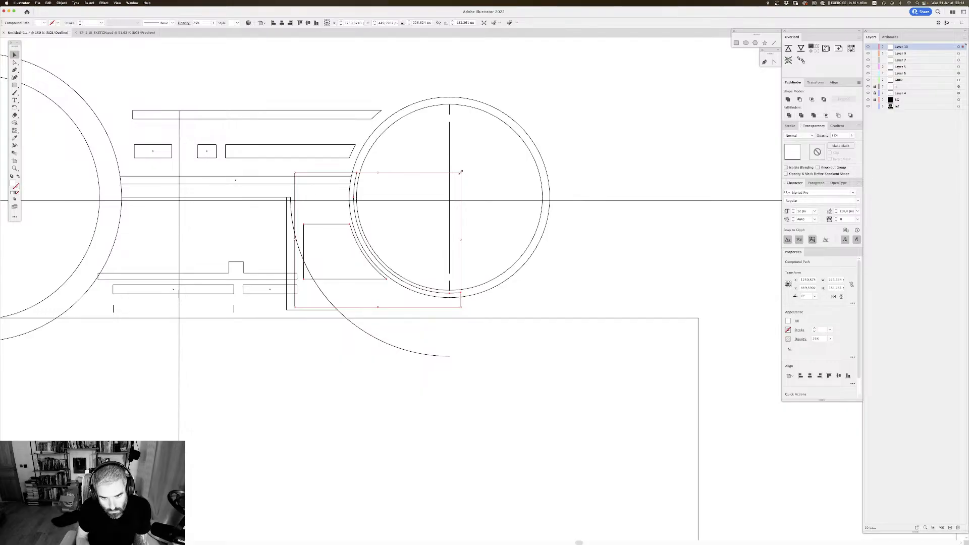
key("super+y")
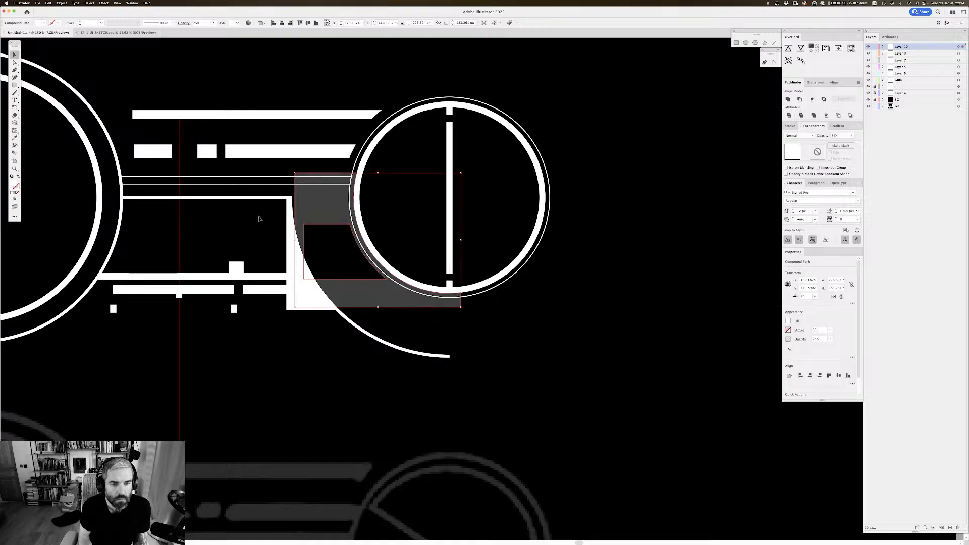
Step: Isolate the translucent block and shift its two left corner points to line up with the white panel's left edge
double_click(307, 201)
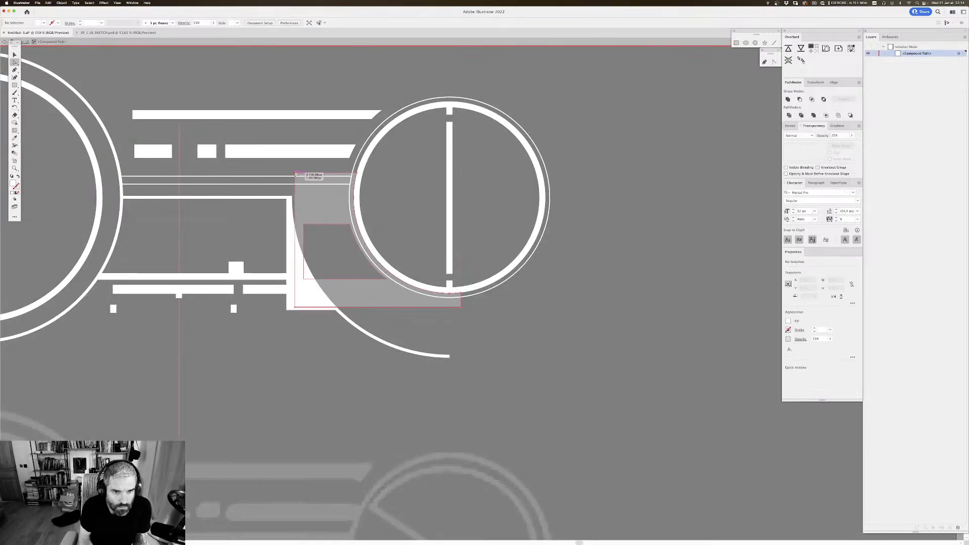
left_click(296, 175)
left_click(296, 305)
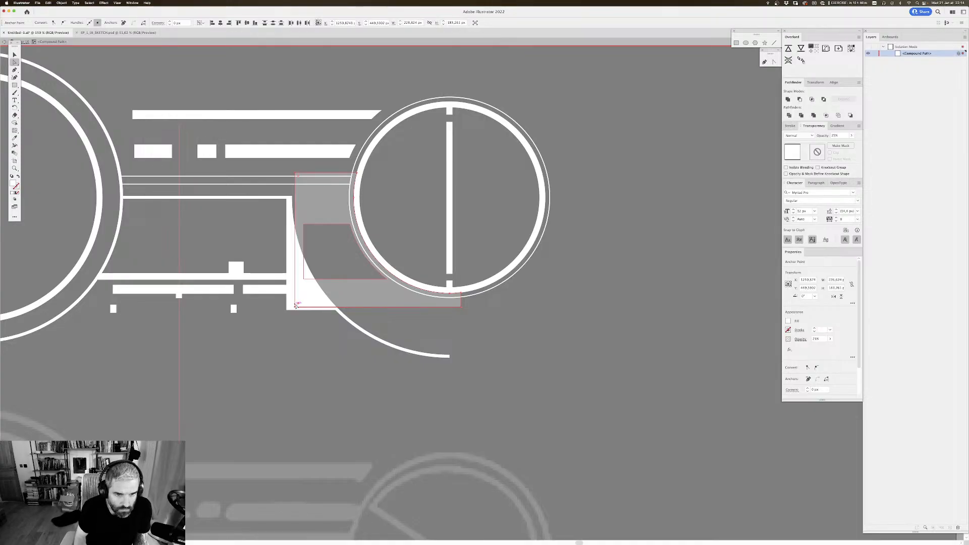
key("shift+Left")
key("Left")
key("Left")
key("Right")
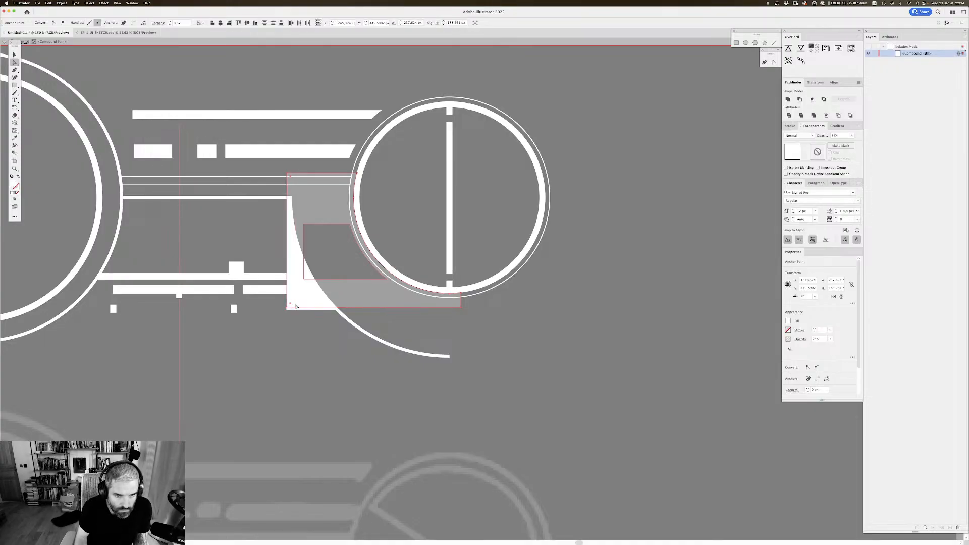
left_click(273, 383)
Step: Lower the block's two bottom corner points to the white panel's bottom edge, and exit isolation mode
scroll(389, 337, "right", 1)
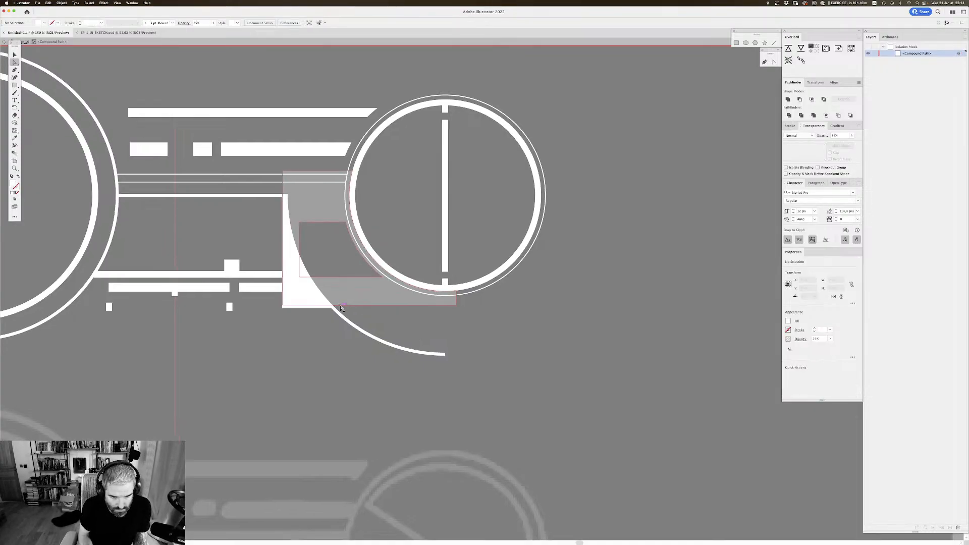
left_click(294, 306)
left_click(283, 305)
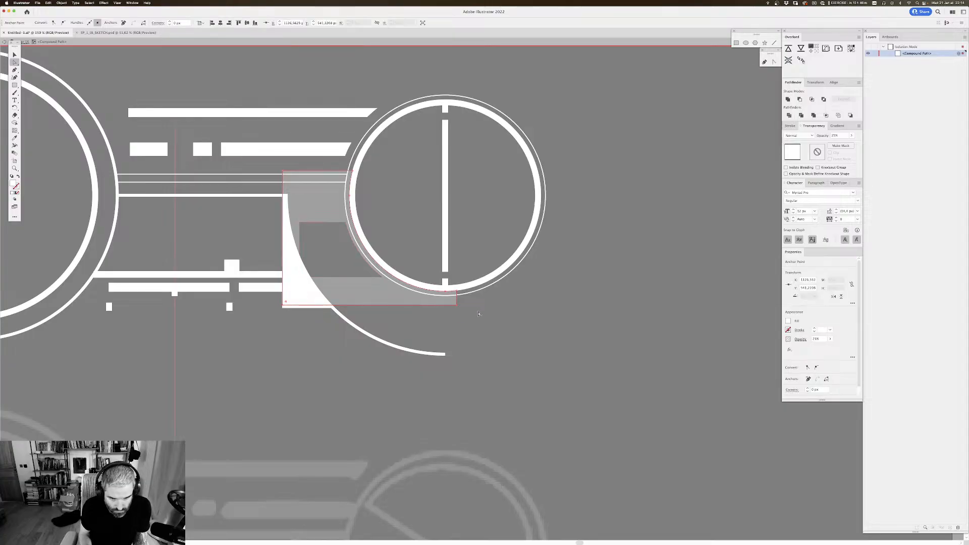
left_click(457, 307, "shift")
left_click_drag(457, 307, 457, 309)
left_click(558, 276)
left_click_drag(558, 239, 560, 241)
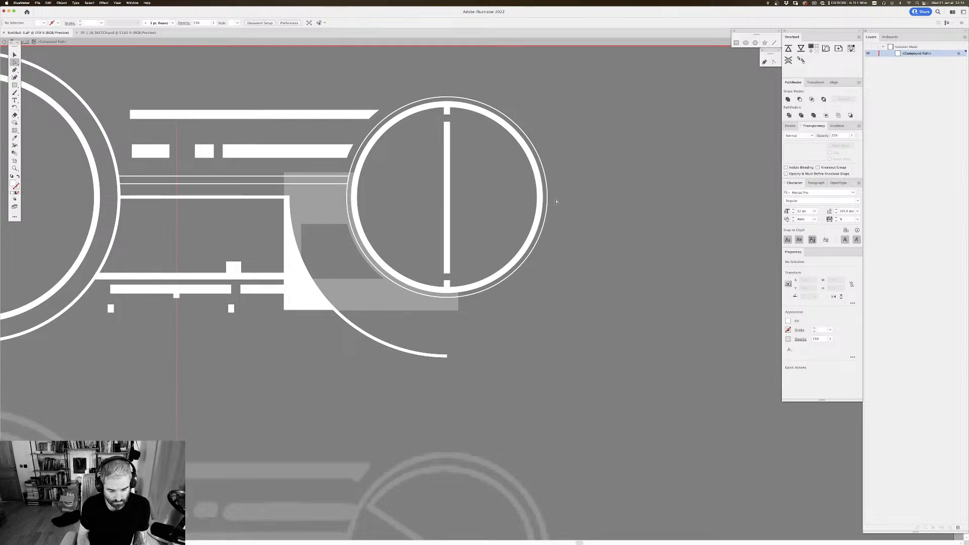
key("v")
left_click_drag(399, 162, 457, 257)
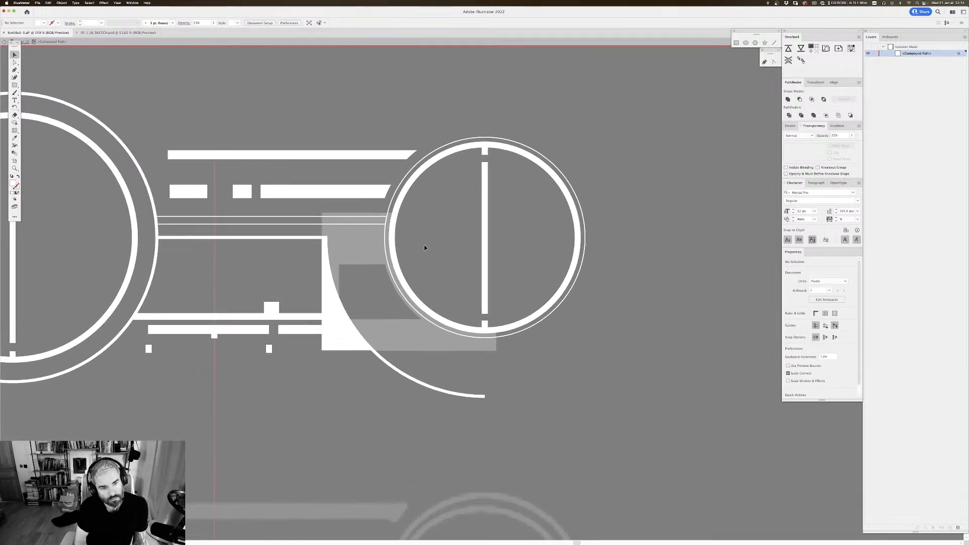
key("super+y")
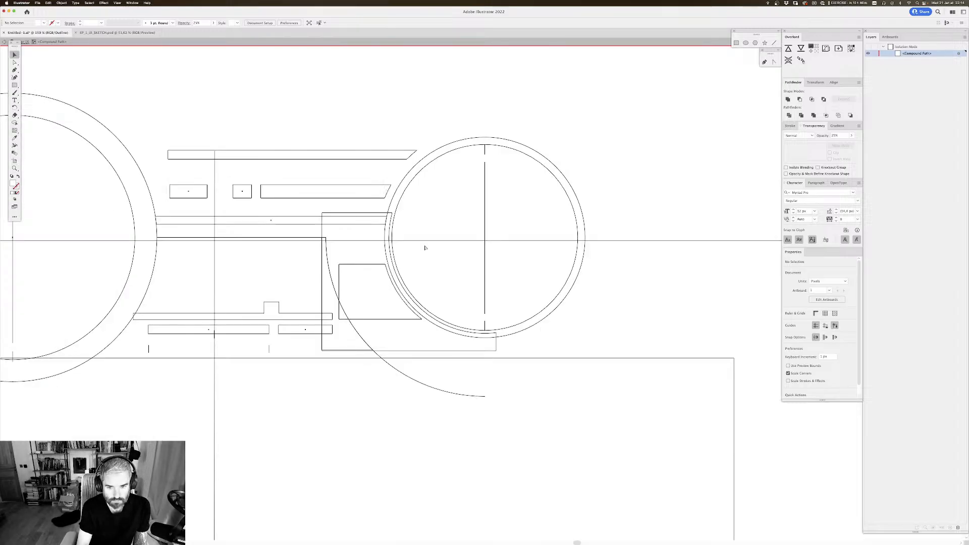
key("super+y")
double_click(619, 233)
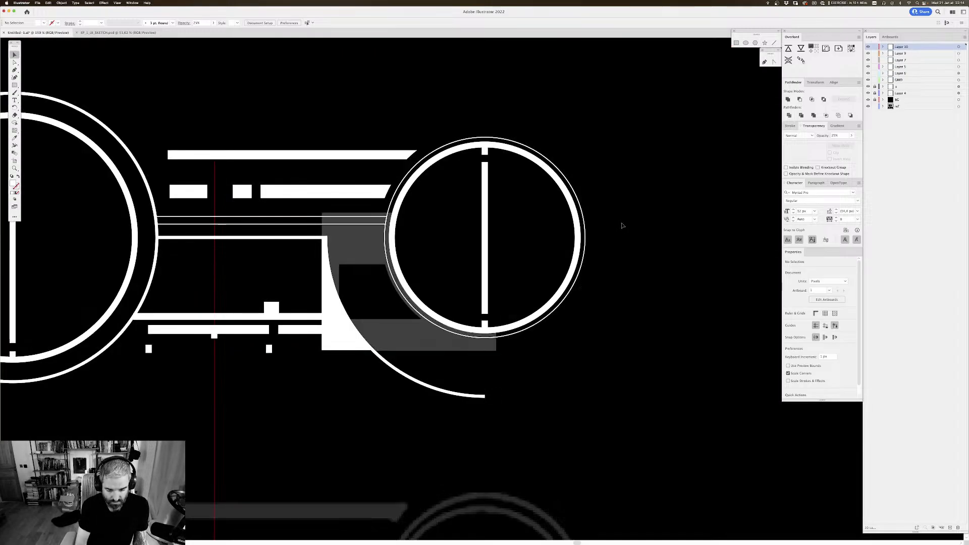
Step: Delete the translucent curved block beside the smaller circle
key("super+minus")
key("super+minus")
key("super+minus")
key("super+minus")
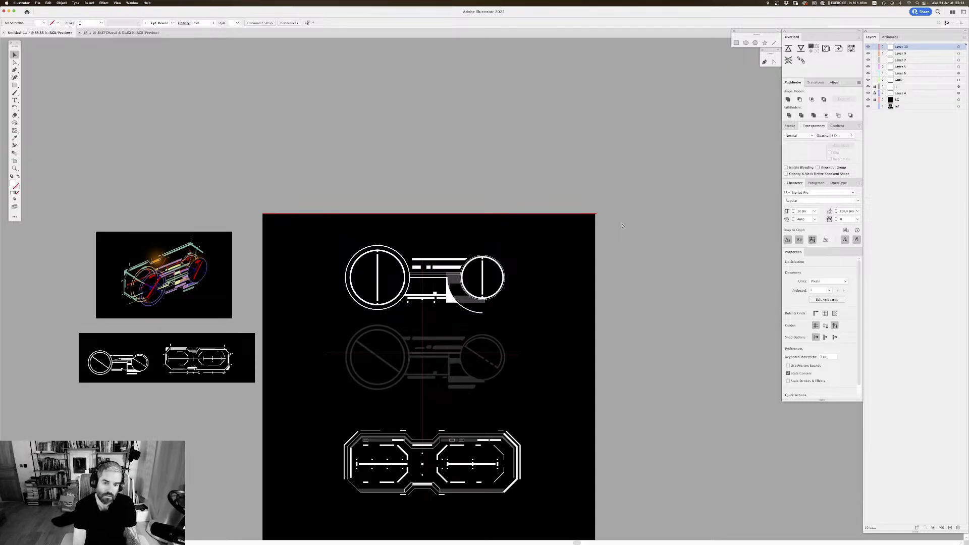
key("super+equal")
scroll(573, 238, "down", 2)
scroll(575, 242, "down", 2)
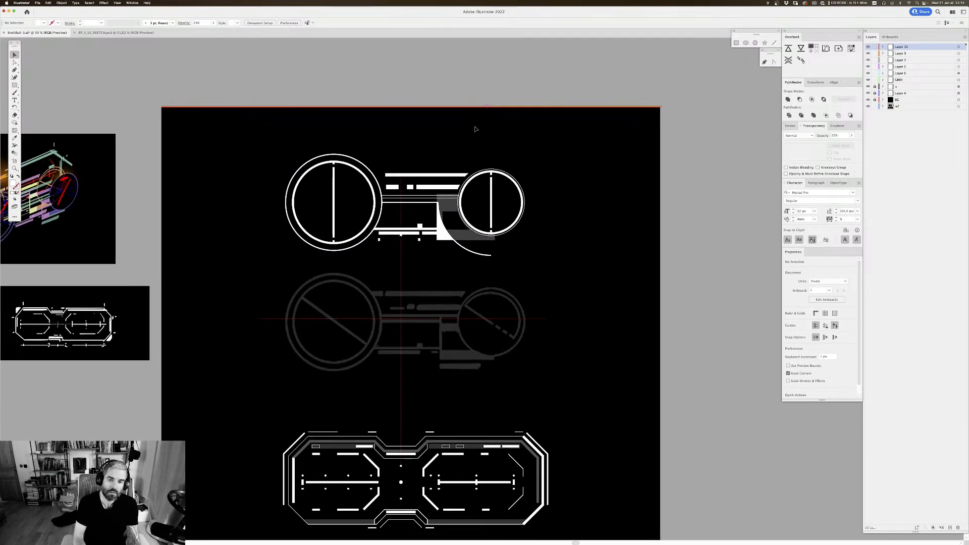
left_click(486, 241)
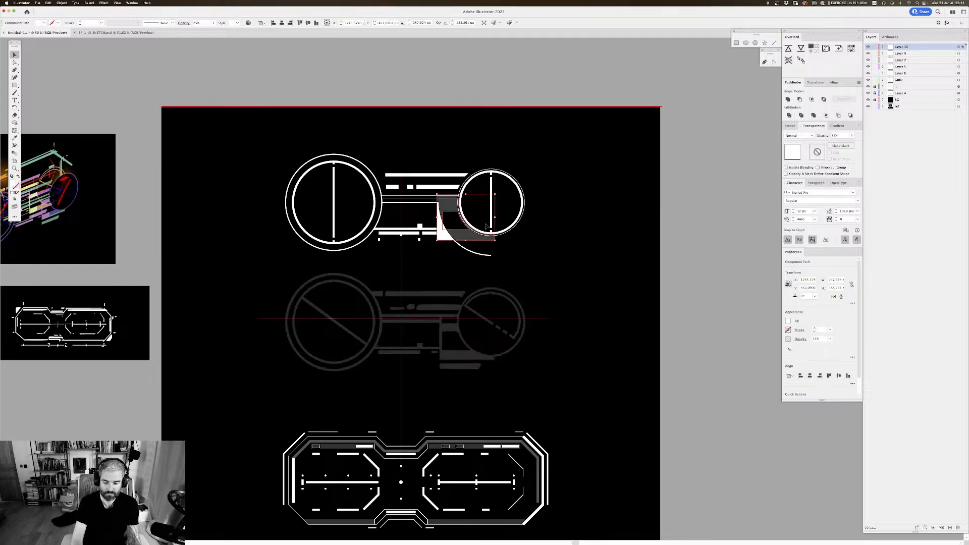
key("Delete")
scroll(536, 246, "down", 2)
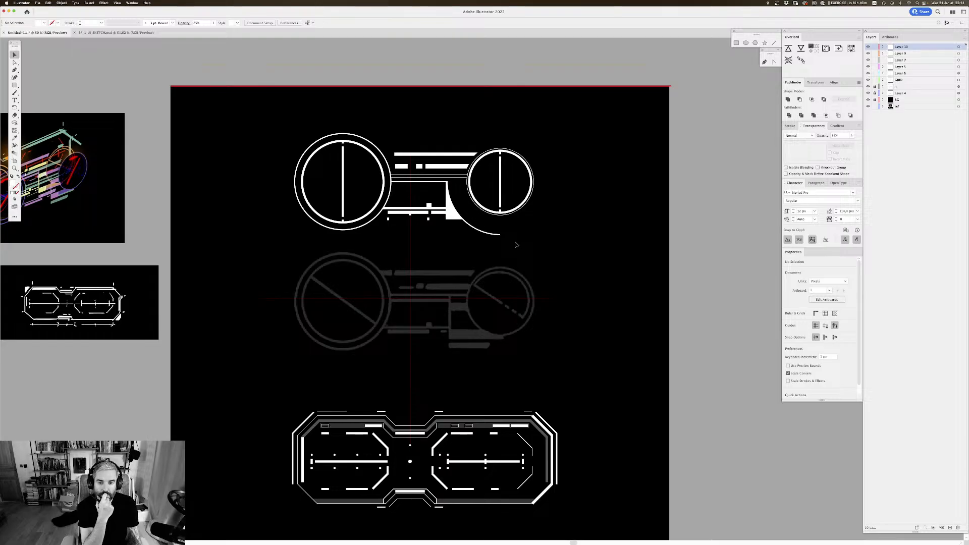
left_click_drag(515, 242, 506, 223)
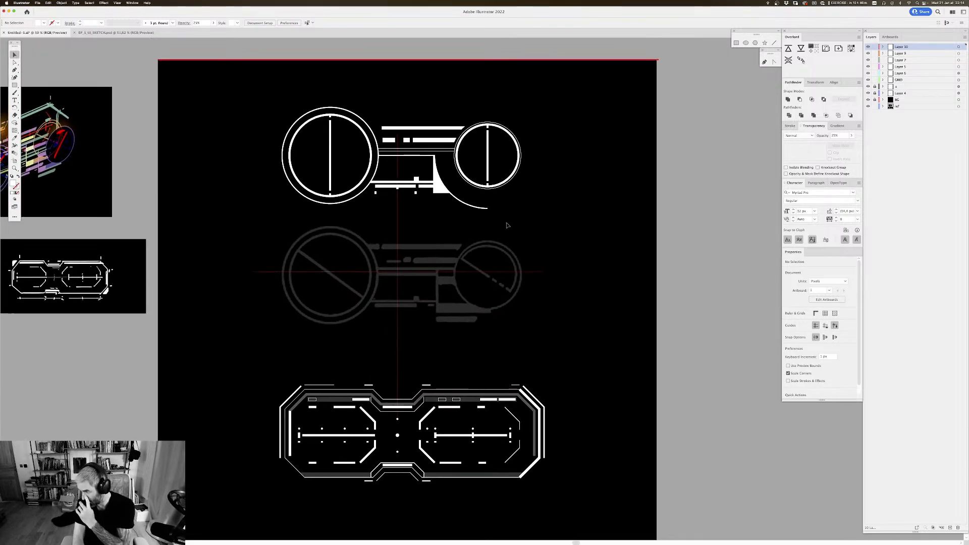
left_click_drag(414, 179, 420, 200)
left_click_drag(447, 158, 437, 145)
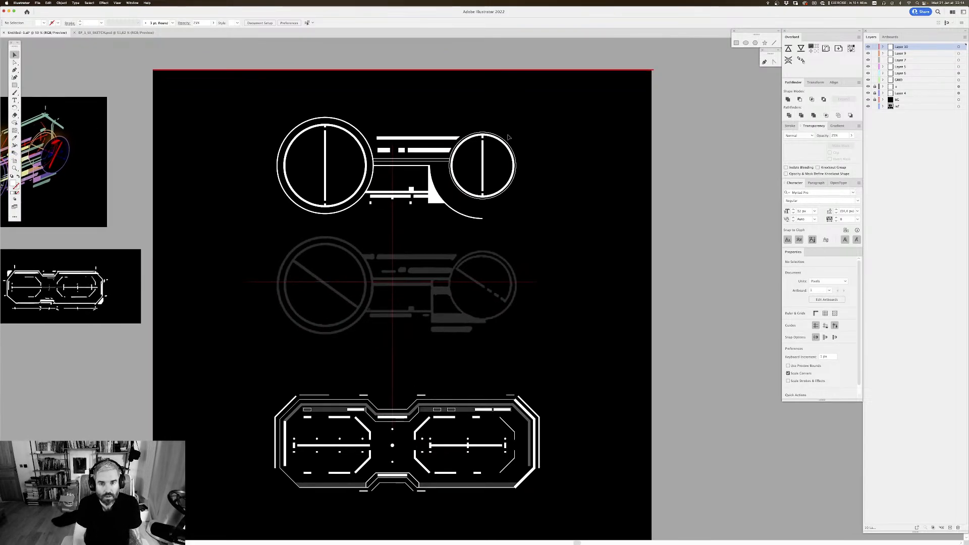
Step: Move the complete two-circle graphic down over the grey sketch and cut it from the artboard
left_click_drag(539, 115, 217, 245)
left_click_drag(432, 203, 441, 318)
key("super+equal")
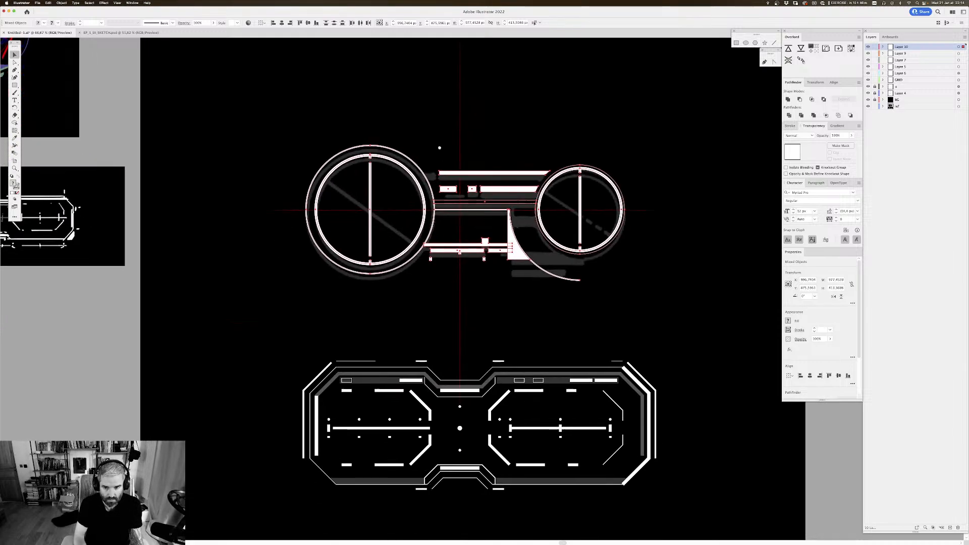
left_click_drag(418, 169, 387, 203)
key("super+x")
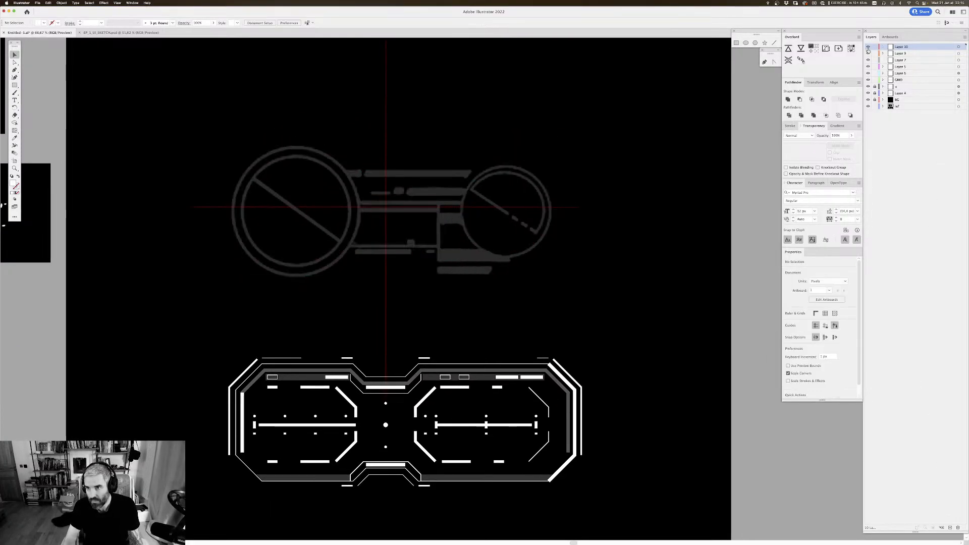
Step: Rename Layer 10 as GOGGLES_1 and paste the two-circle graphic in front on that layer
double_click(905, 47)
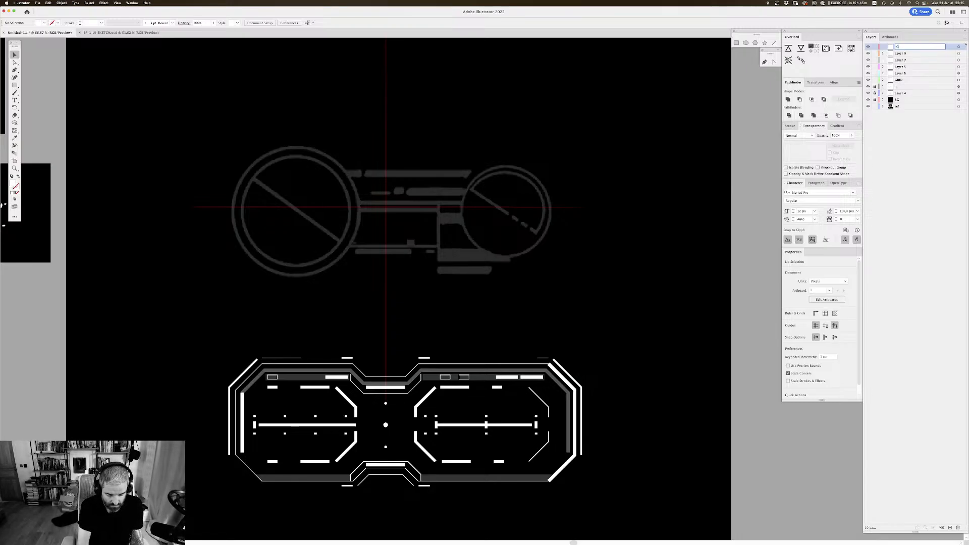
type("_1")
key("Return")
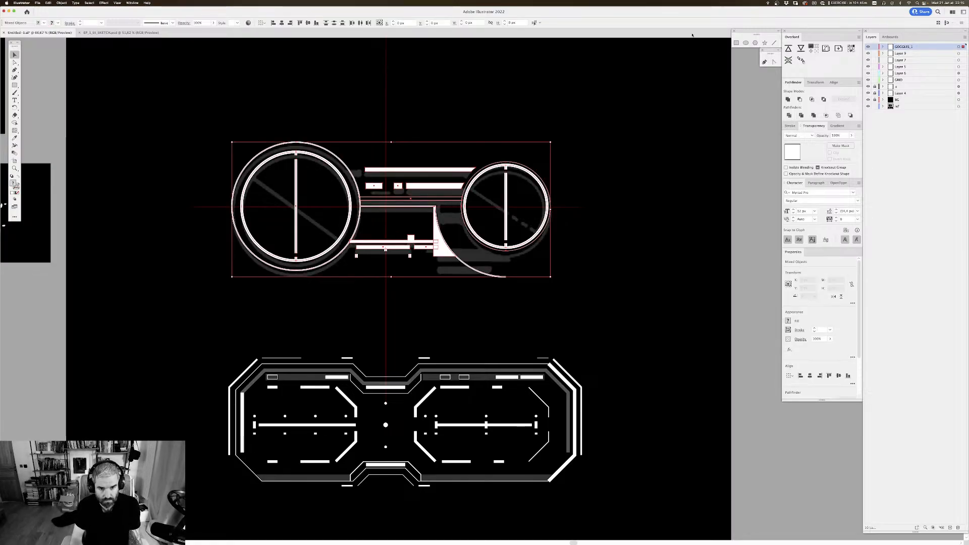
key("super+f")
Step: Hide the GOGGLES_1 layer and cut the whole octagonal HUD graphic below the sketch
left_click(867, 47)
scroll(582, 144, "down", 3)
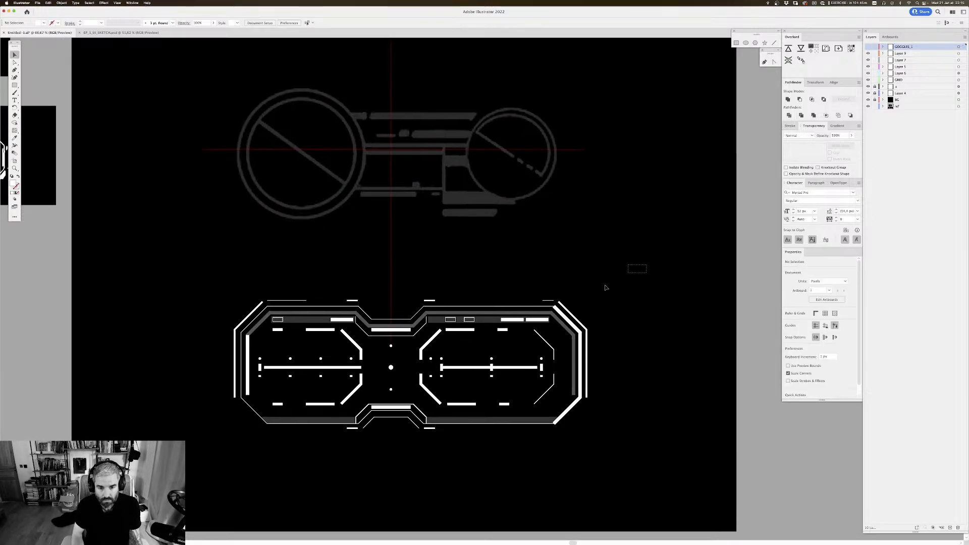
left_click_drag(645, 264, 146, 499)
key("Delete")
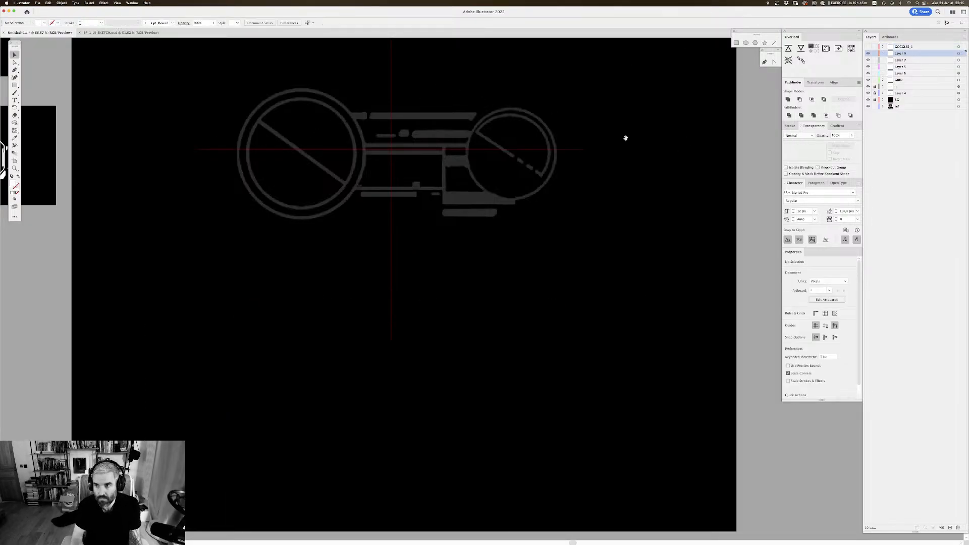
Step: Rename Layer 9 as GOGGLES_2 and paste the octagonal HUD graphic in front on that layer
double_click(901, 54)
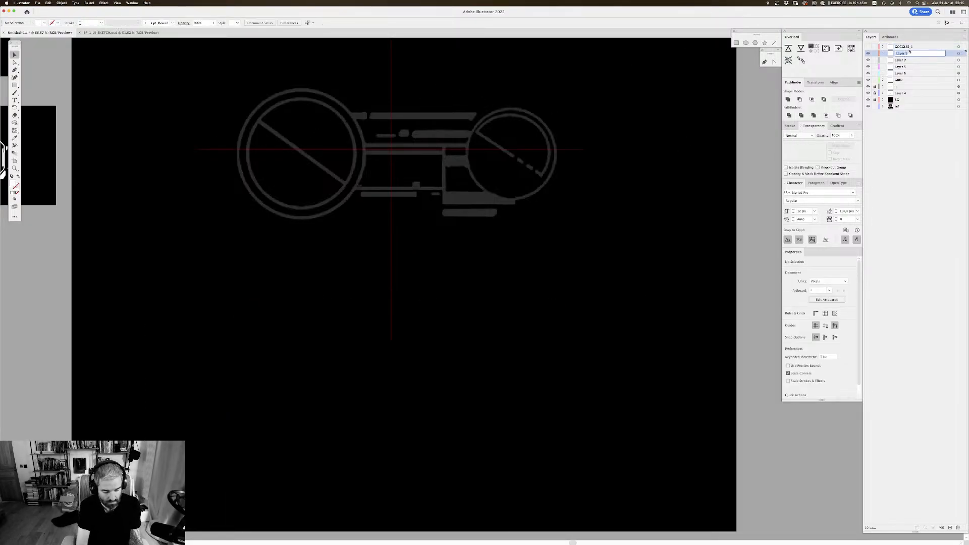
type("GOGGLES")
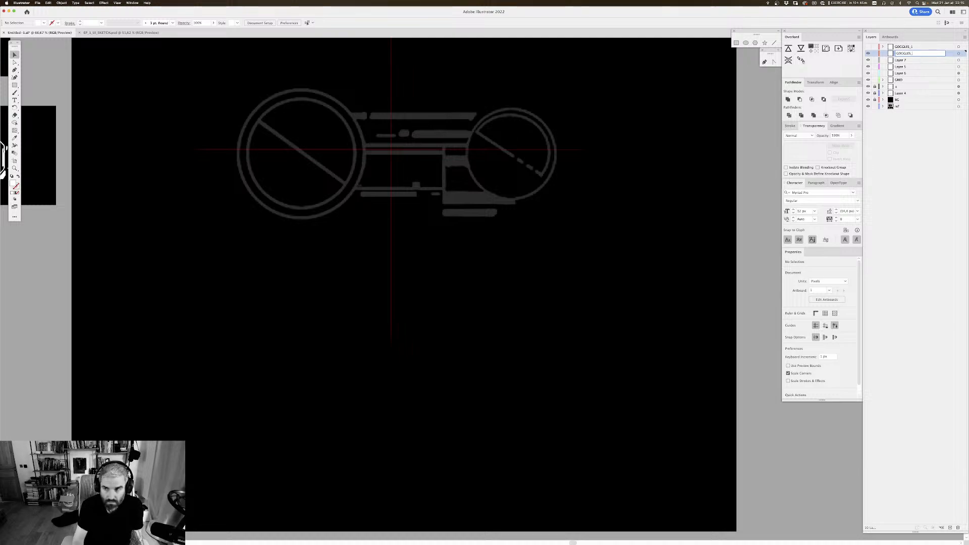
type("_2")
key("Return")
left_click(958, 54)
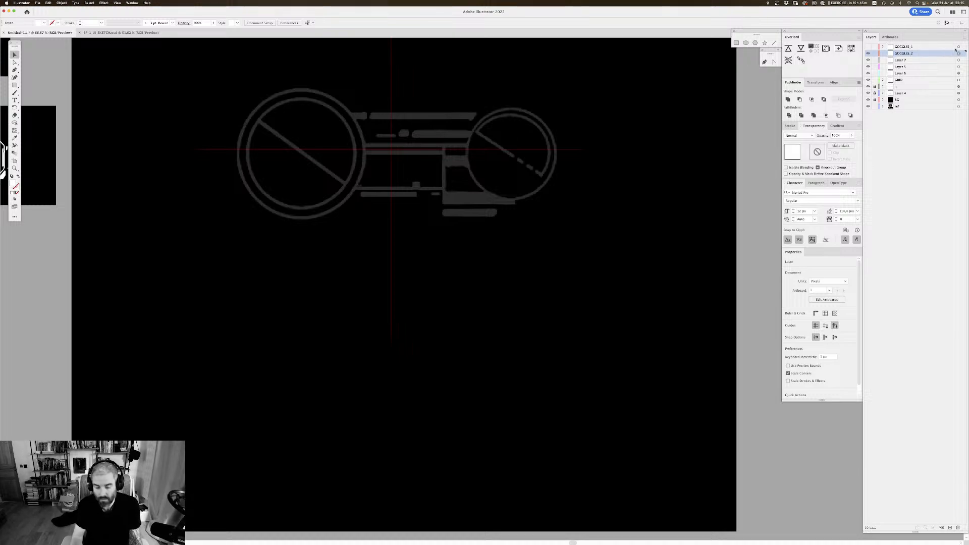
key("super+f")
left_click_drag(436, 302, 440, 318)
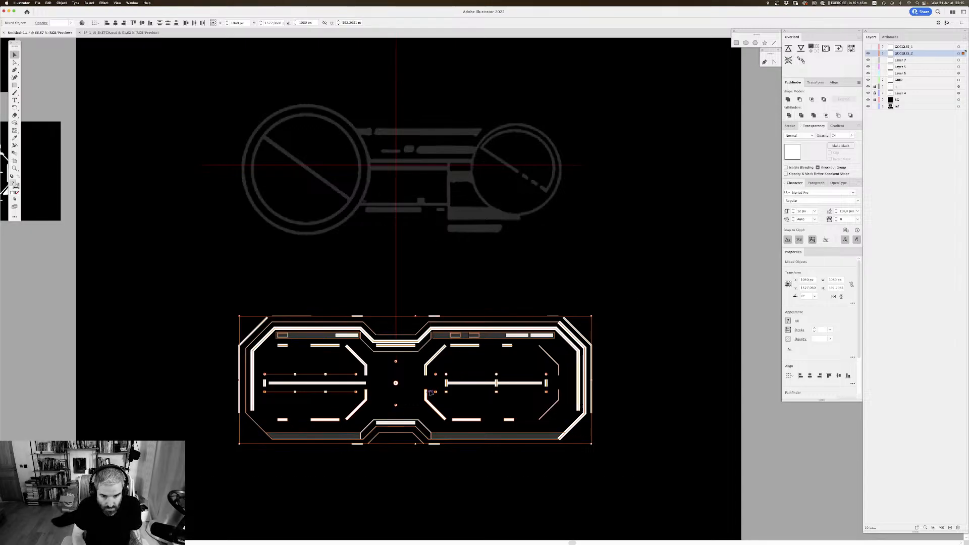
Step: Move the octagonal HUD graphic up over the grey sketch and show the GOGGLES_1 layer again
mouse_move(431, 393)
left_mouse_down()
mouse_move(440, 184)
mouse_move(424, 197)
left_mouse_up()
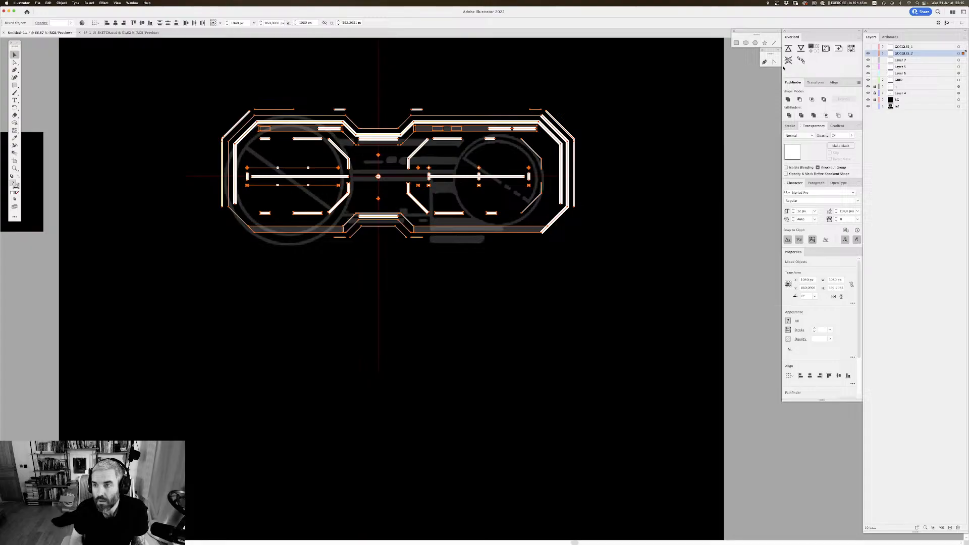
left_click(867, 50)
scroll(628, 167, "up", 2)
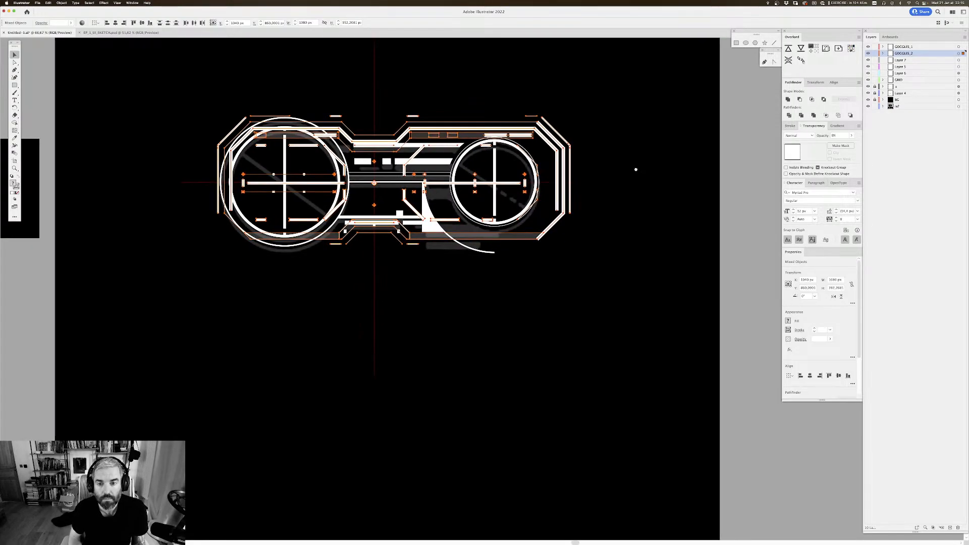
Step: Select all artwork on the GOGGLES_1 layer and nudge it slightly to line up with the octagonal graphic
left_click(959, 47)
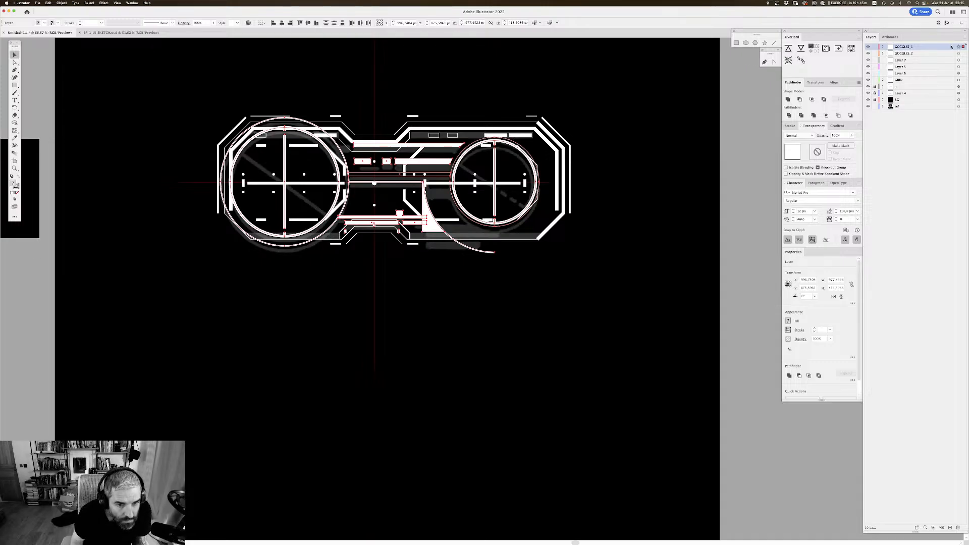
key("Up")
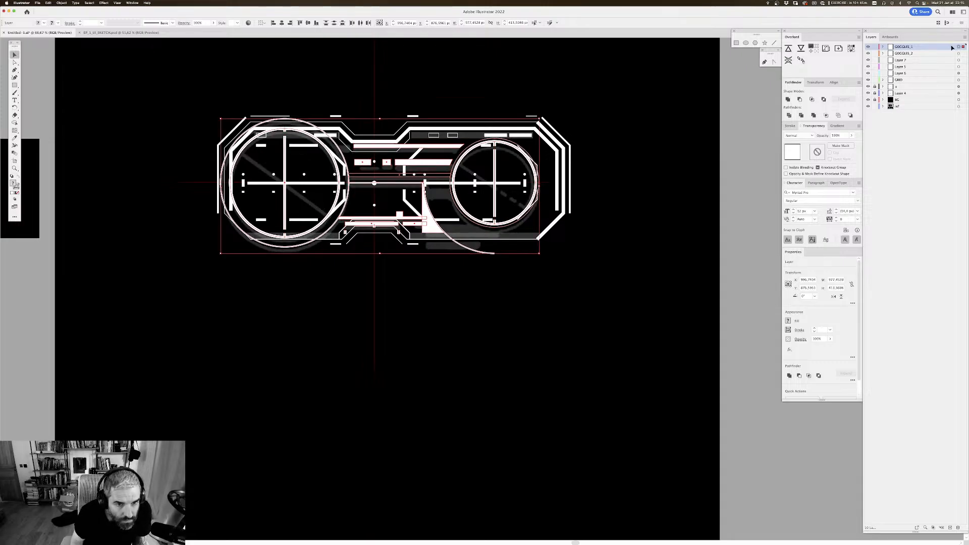
key("Up")
key("Up")
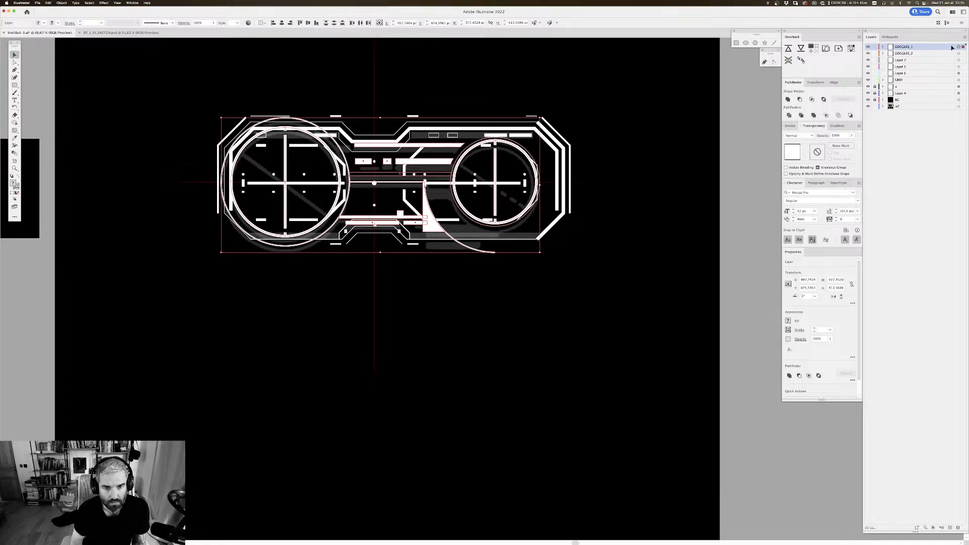
key("Down")
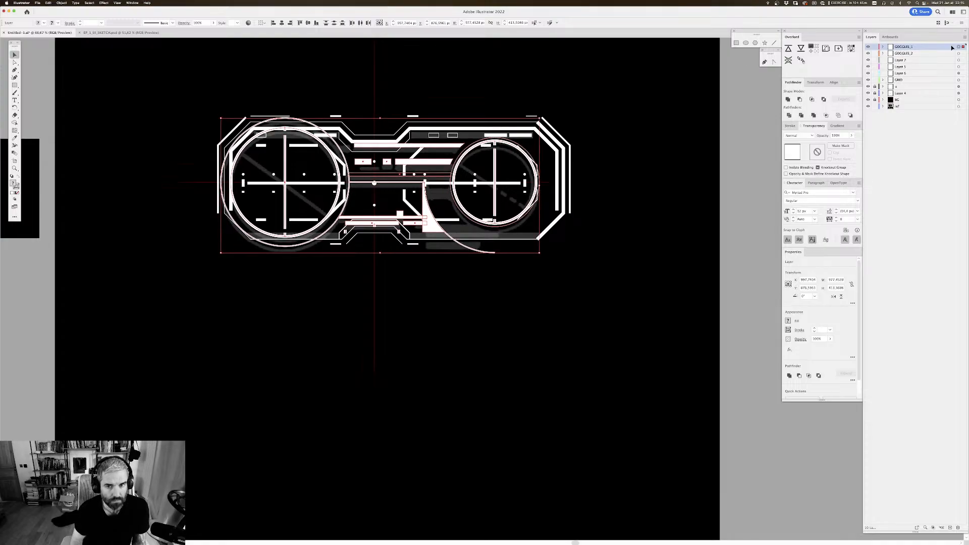
Step: Deselect the artwork and save the document
key("super+minus")
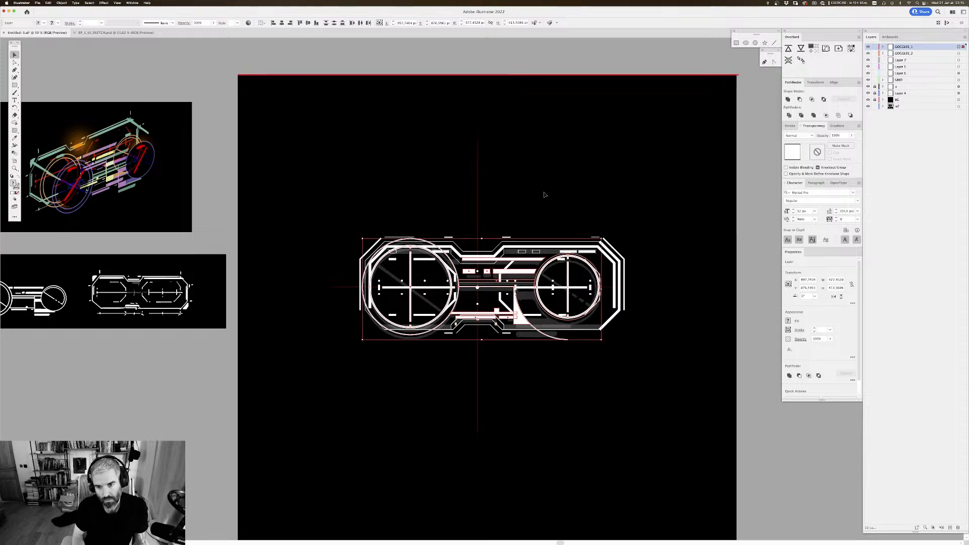
key("super+shift+a")
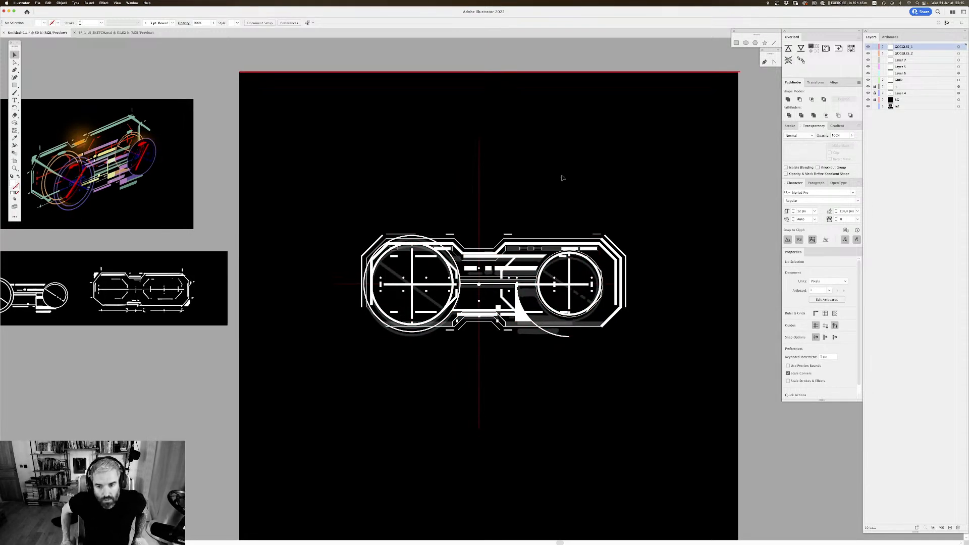
left_click_drag(563, 223, 612, 173)
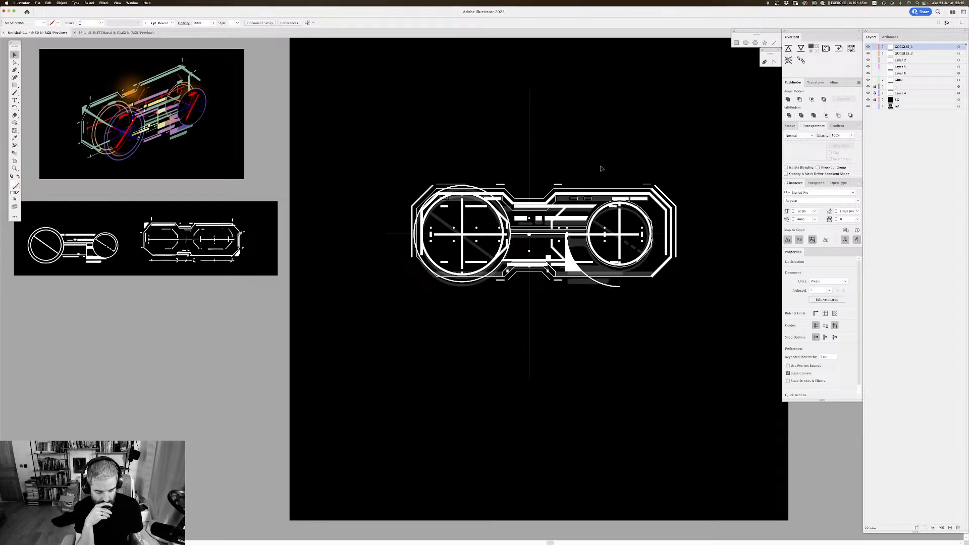
key("super+s")
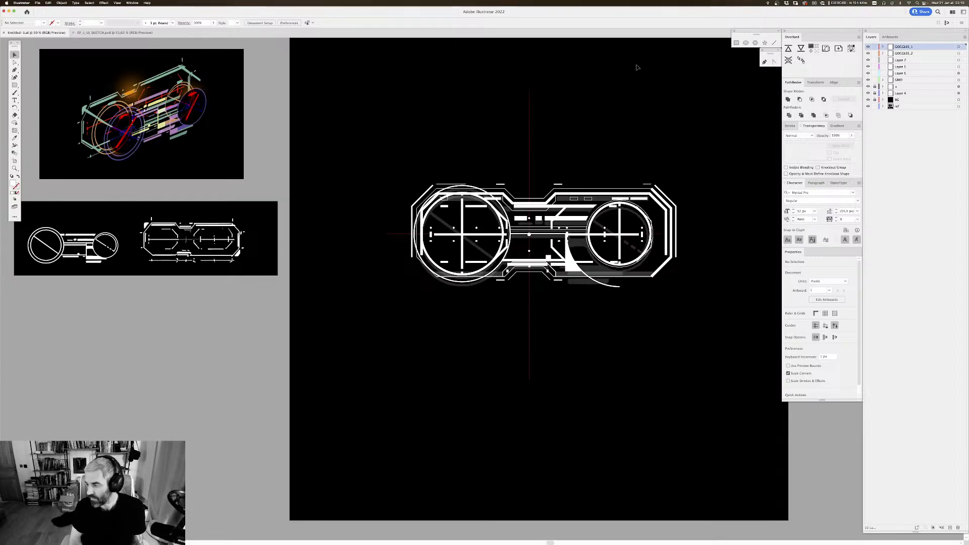
Step: Delete the leftover layers from Layer 7 down to Layer 6
scroll(646, 87, "right", 4)
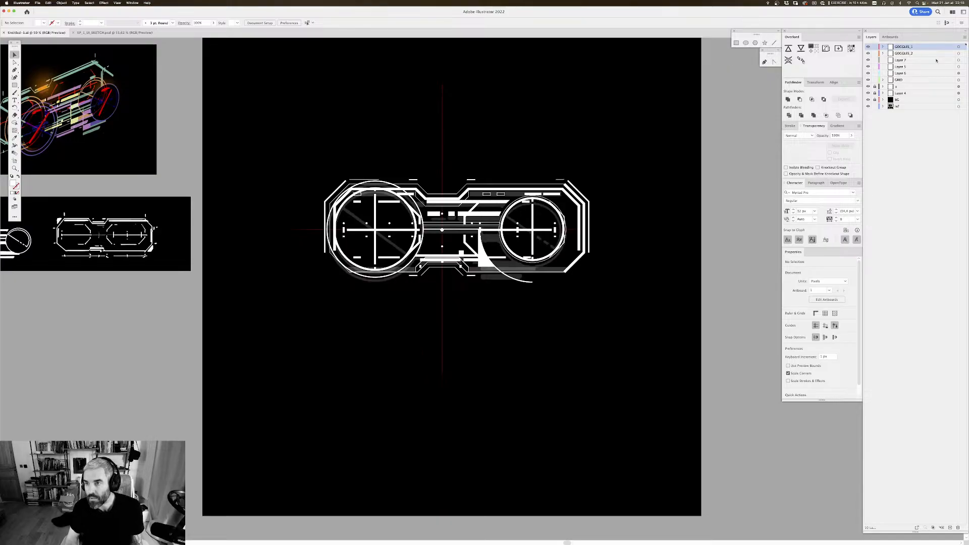
left_click(905, 61)
left_click(904, 73, "shift")
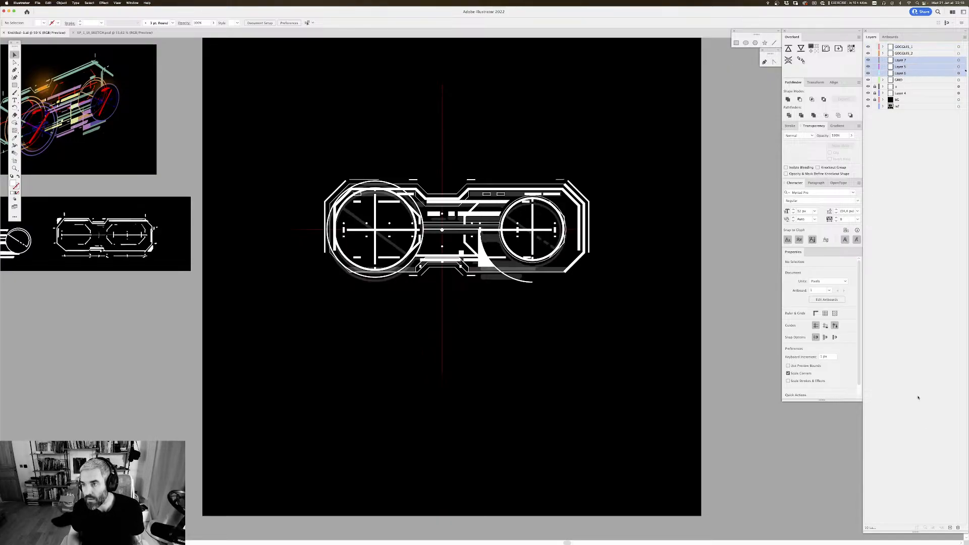
left_click(958, 528)
scroll(562, 188, "up", 1)
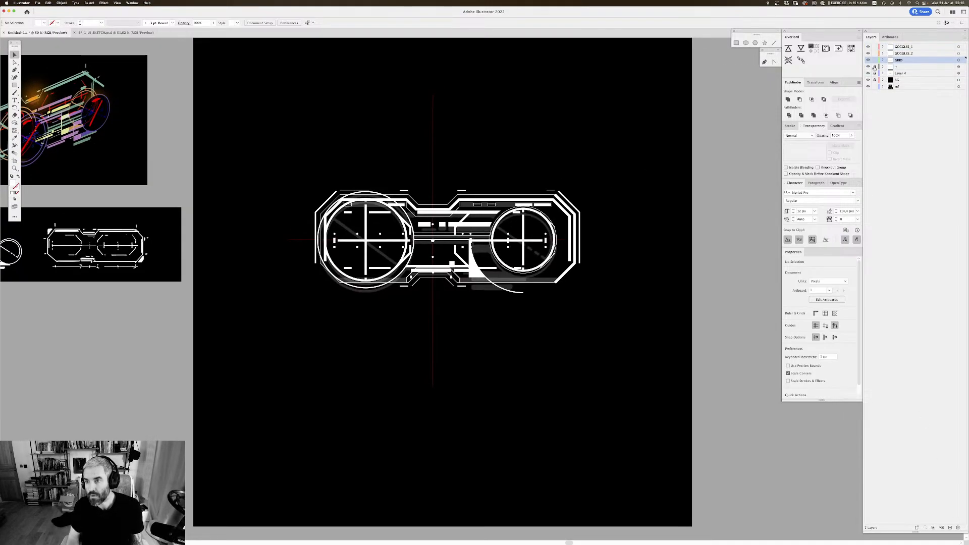
Step: Set the ref layer's colour to Light Gray
double_click(914, 87)
left_click(486, 263)
left_click(481, 288)
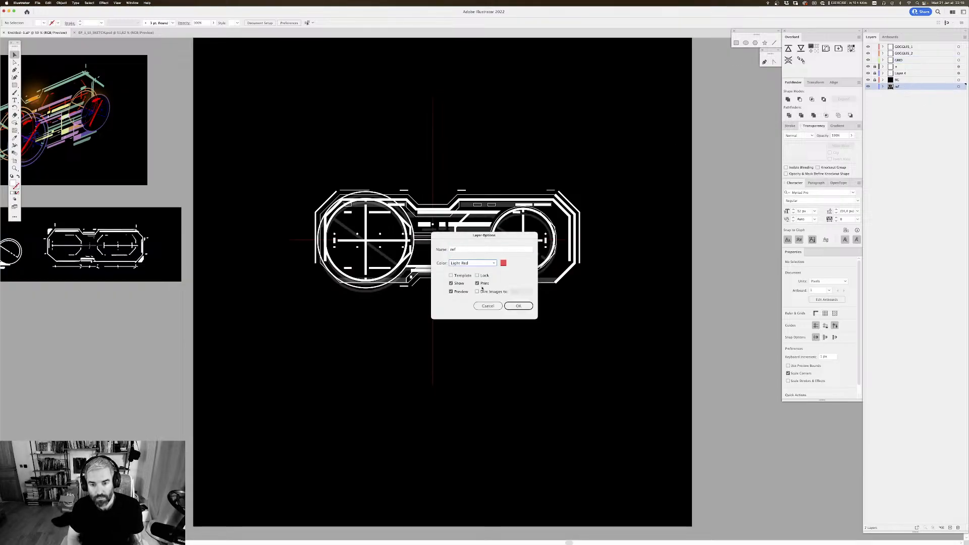
left_click(482, 263)
left_click(477, 320)
left_click(518, 306)
Step: Set the BG layer's colour to Light Gray
double_click(924, 80)
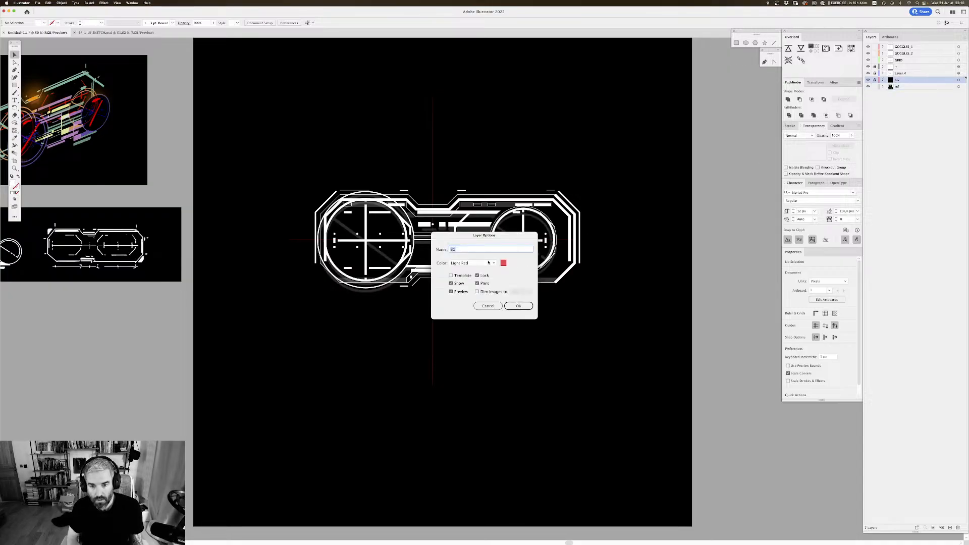
left_click(487, 262)
left_click(477, 321)
left_click(518, 306)
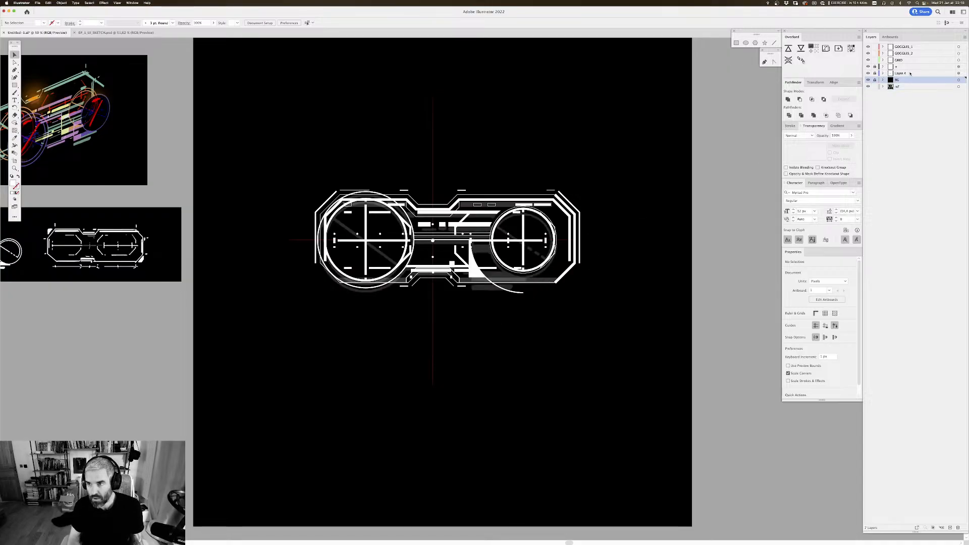
Step: Set Layer 4's colour to Light Gray and rename the layer sketch
double_click(910, 74)
left_click(483, 263)
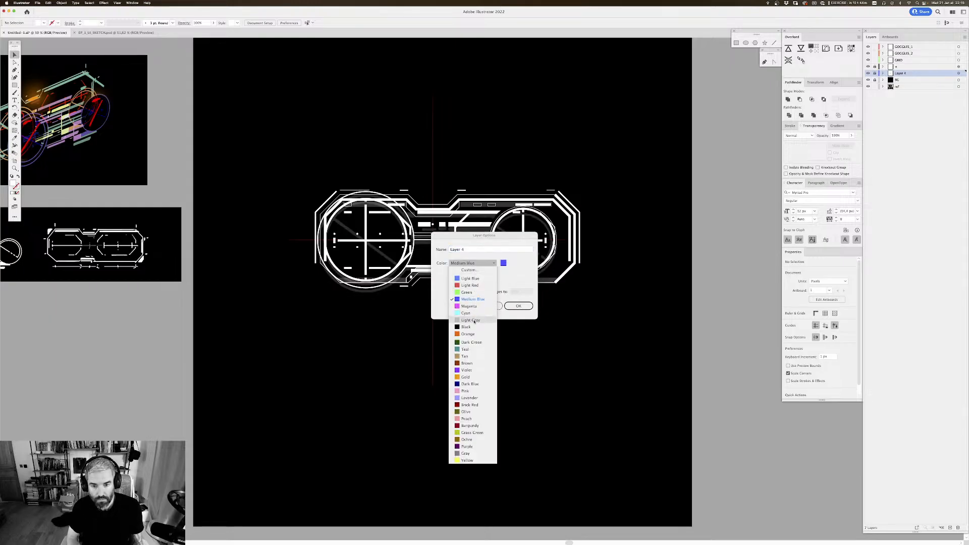
left_click(474, 320)
left_click(518, 305)
double_click(900, 74)
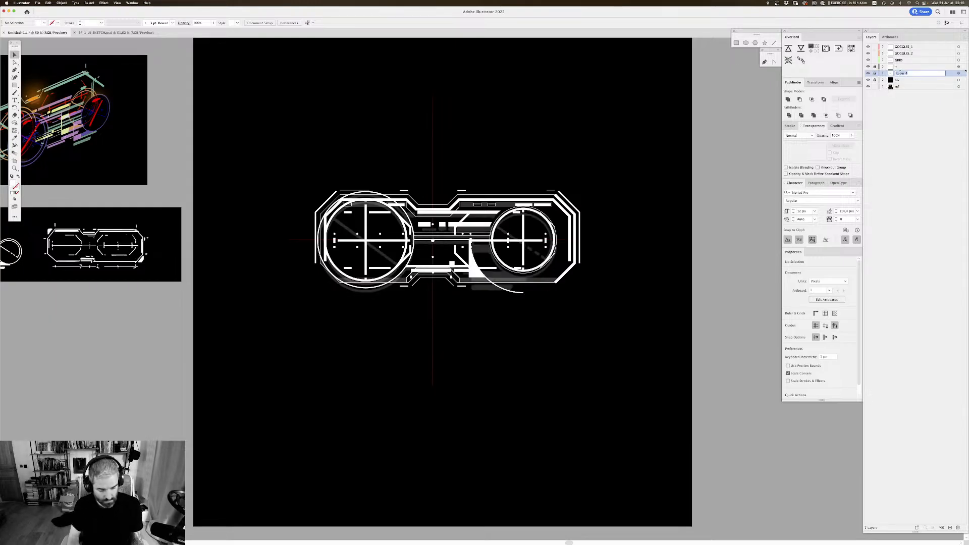
type("sketch")
key("Return")
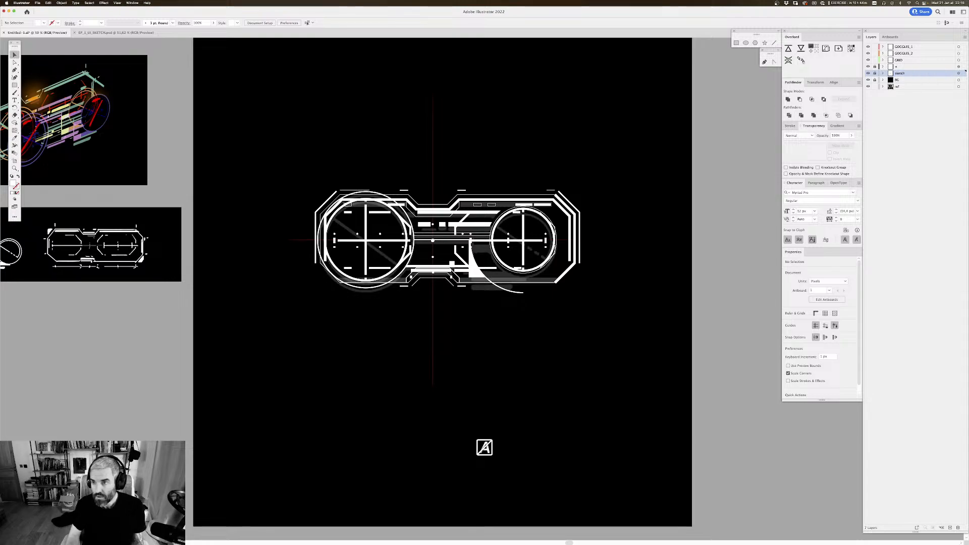
Step: Set the colour of the GRID layer and the layer directly below it to Light Gray
double_click(908, 66)
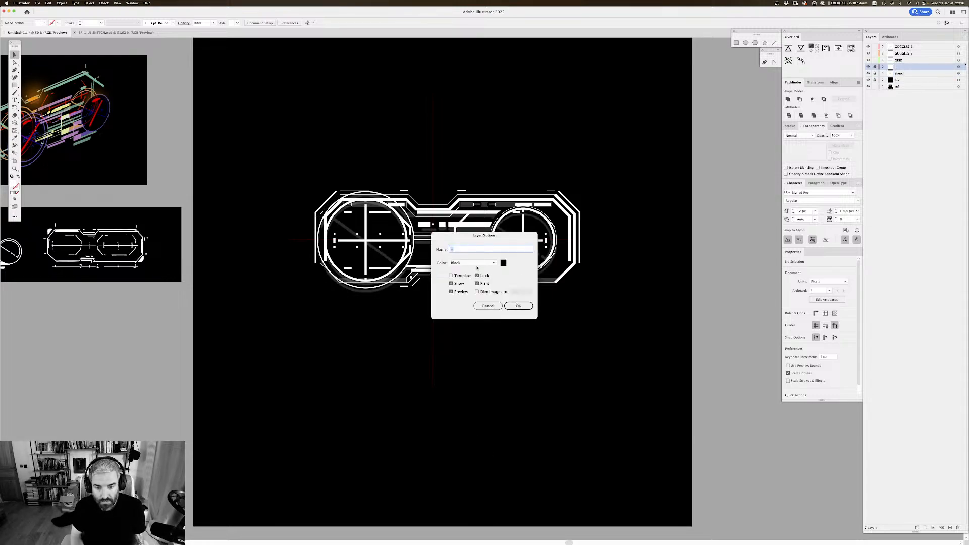
left_click(477, 264)
left_click(472, 316)
left_click(519, 306)
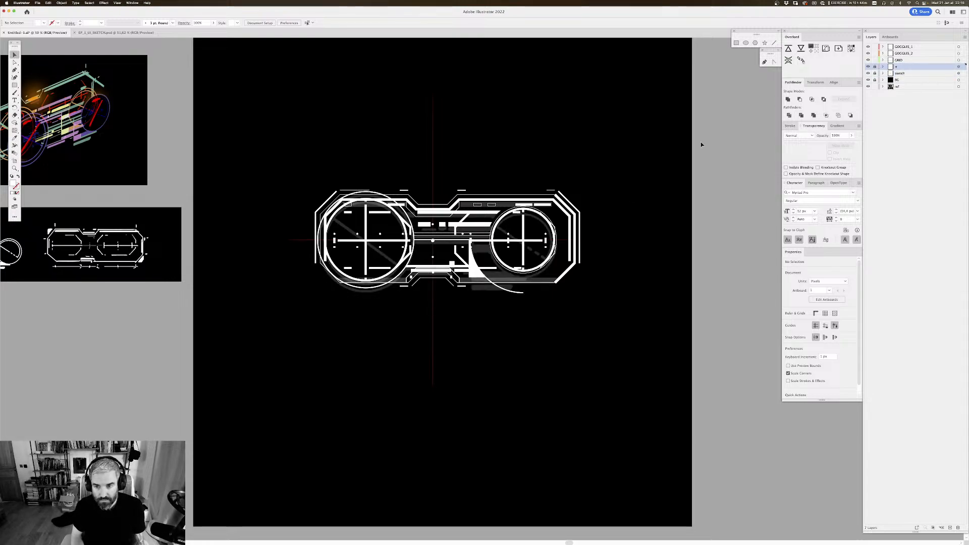
double_click(929, 60)
left_click(482, 264)
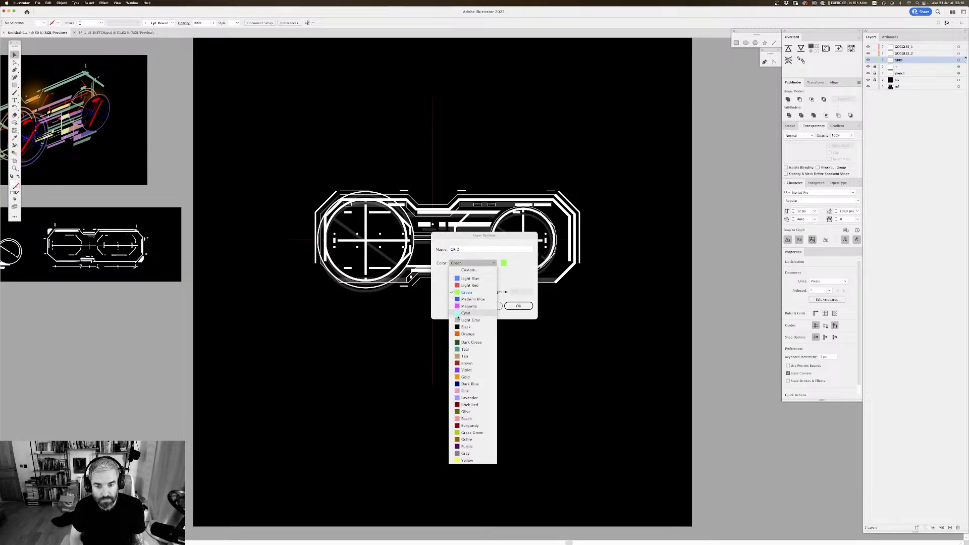
left_click(472, 316)
left_click(518, 306)
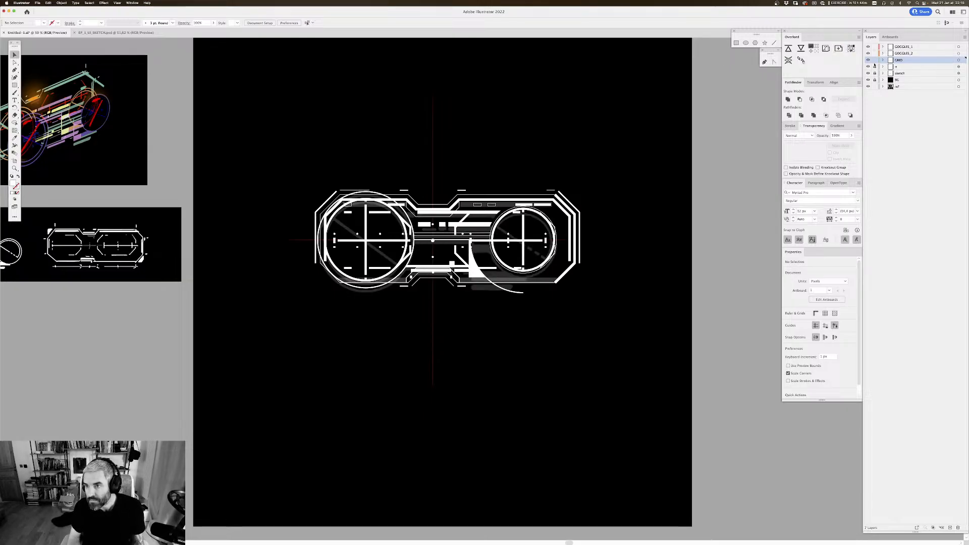
Step: Lock the GRID and ref layers and save the document
left_click_drag(515, 188, 578, 167)
key("ctrl+s")
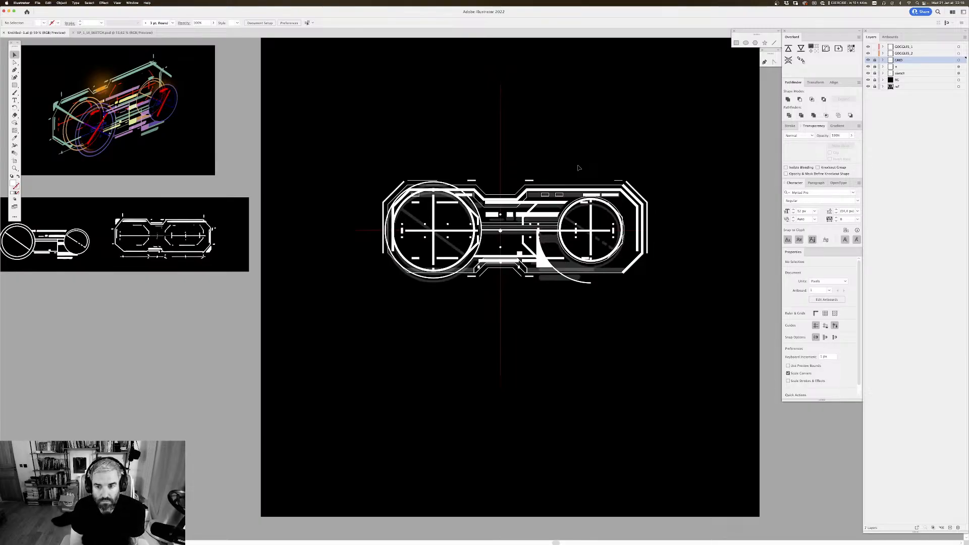
scroll(578, 168, "right", 3)
scroll(579, 168, "down", 2)
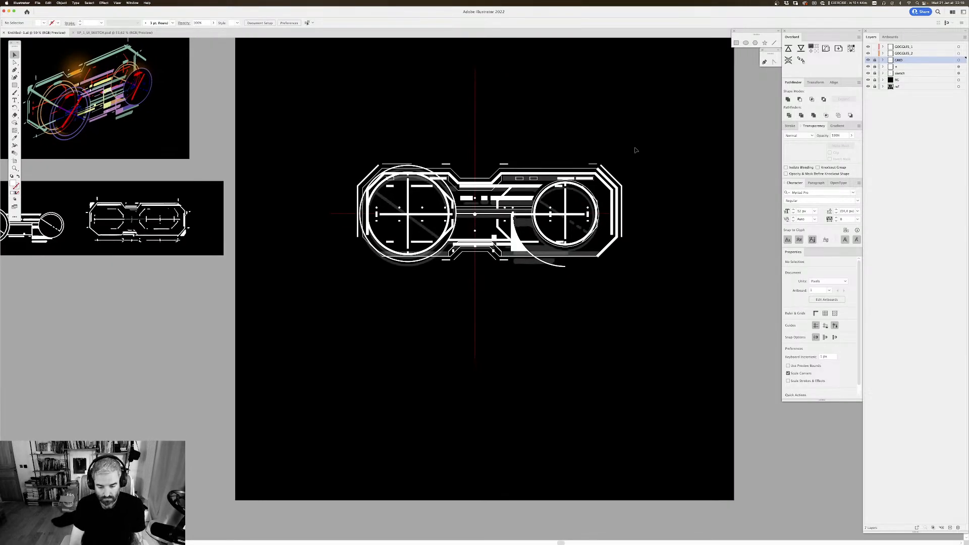
Step: Copy the short dash above the bridge's right side and paste it in front on the GOGGLES_1 layer
key("super+plus")
left_click_drag(605, 117, 452, 135)
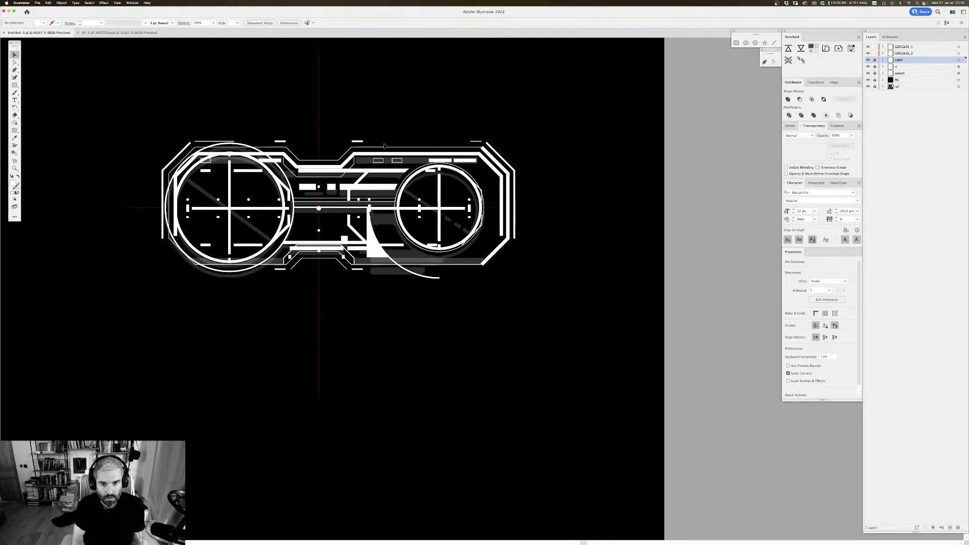
left_click(359, 143)
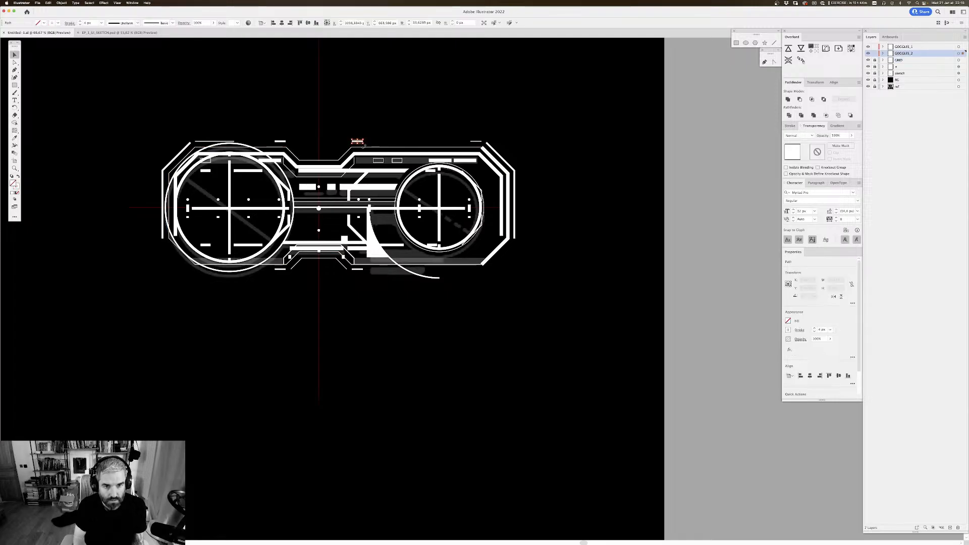
left_click(434, 278)
left_click(357, 142)
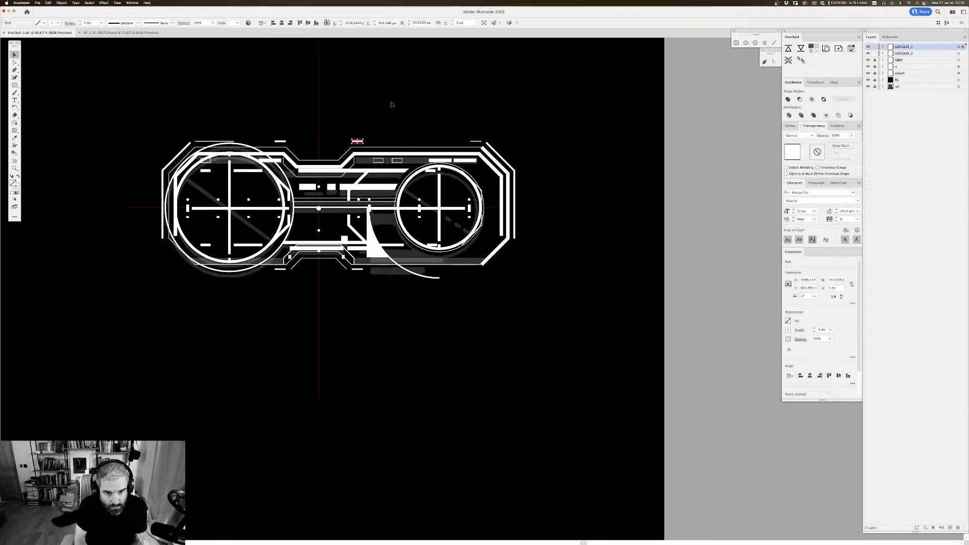
key("super+c")
key("super+f")
Step: Nudge the pasted dash down and to the right until it sits just below the lower end of the white arc
key("shift+Down")
key("shift+Down")
key("shift+Down")
key("shift+Down")
key("shift+Down")
key("shift+Down")
key("shift+Down")
key("shift+Down")
key("shift+Down")
key("shift+Down")
key("shift+Down")
key("shift+Down")
key("shift+Down")
key("shift+Down")
key("shift+Down")
key("shift+Down")
key("shift+Down")
key("shift+Down")
key("shift+Down")
key("shift+Down")
key("shift+Down")
key("shift+Down")
key("shift+Down")
key("shift+Down")
key("shift+Down")
key("shift+Down")
key("shift+Down")
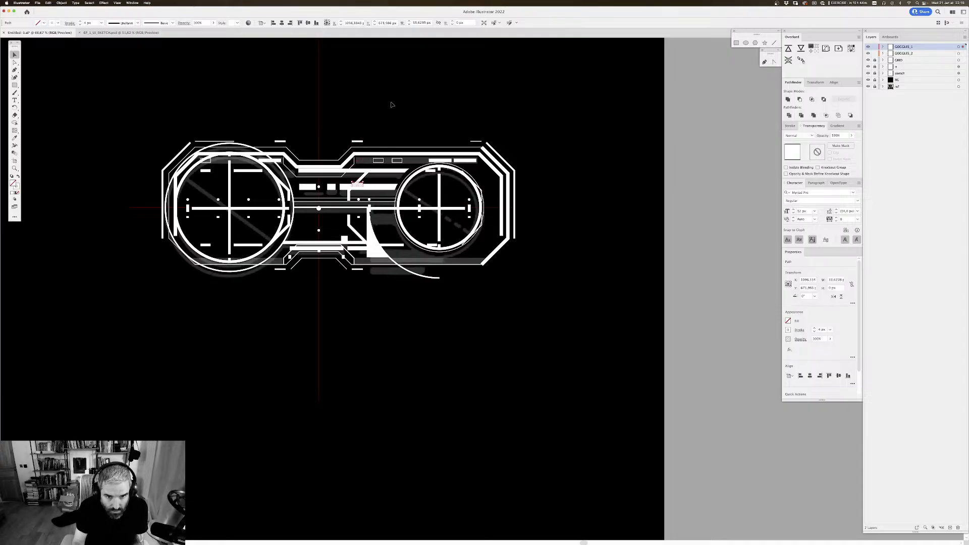
key("shift+Down")
key("shift+Down")
key("shift+Down")
key("shift+Down")
key("shift+Down")
key("shift+Down")
key("shift+Down")
key("shift+Down")
key("shift+Down")
key("shift+Down")
key("shift+Down")
key("shift+Down")
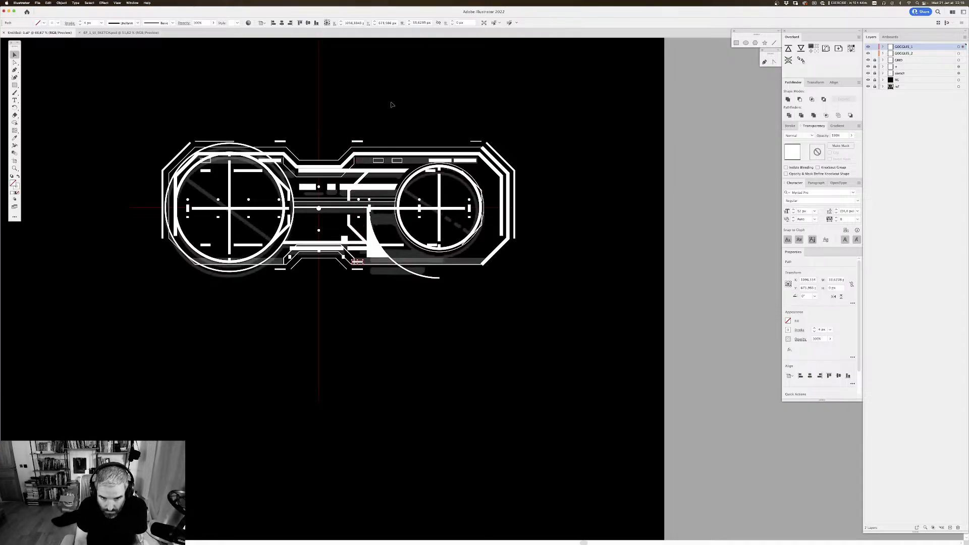
key("shift+Right")
key("shift+Right")
key("shift+Right")
key("shift+Right")
key("shift+Right")
key("shift+Right")
key("shift+Right")
key("shift+Right")
key("shift+Right")
key("shift+Right")
key("shift+Right")
key("shift+Right")
key("shift+Right")
key("shift+Right")
key("shift+Right")
key("shift+Right")
key("shift+Right")
key("shift+Right")
key("shift+Right")
key("shift+Right")
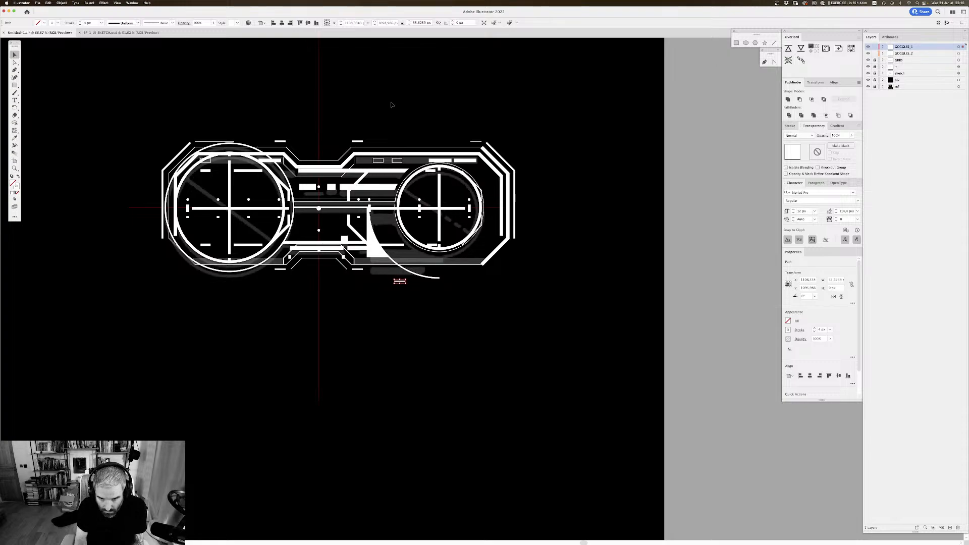
key("shift+Right")
key("shift+Right")
Step: Move the pasted dash further right, level with the arc's lower end, and deselect it
key("super+equal")
key("super+equal")
key("super+equal")
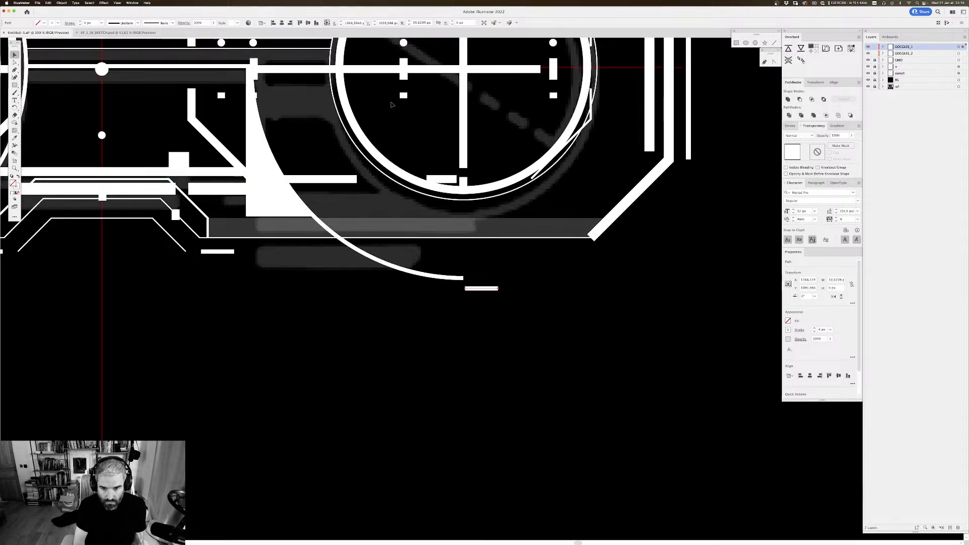
left_click_drag(469, 292, 584, 273)
left_click(487, 287)
left_click(598, 257)
key("super+minus")
key("super+minus")
key("super+minus")
key("super+minus")
key("super+minus")
key("super+minus")
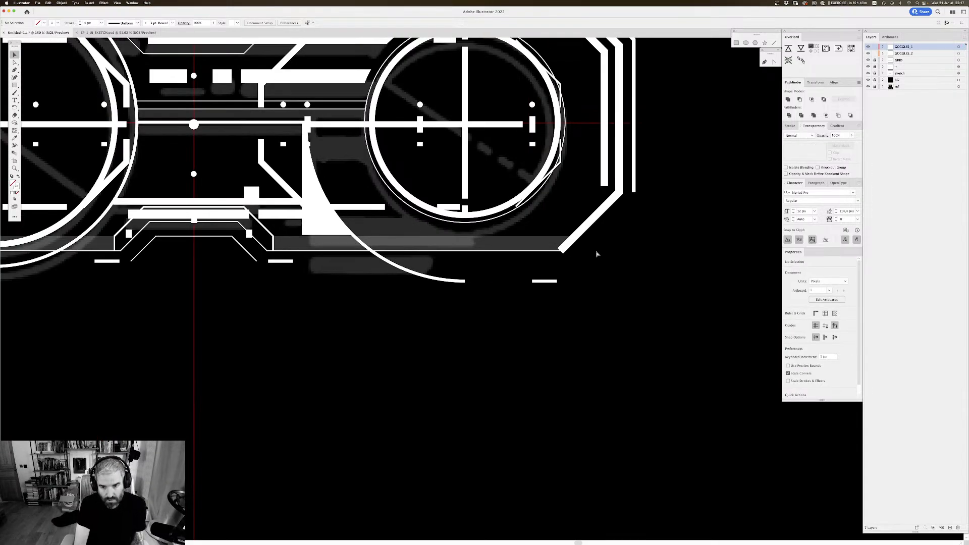
key("super+minus")
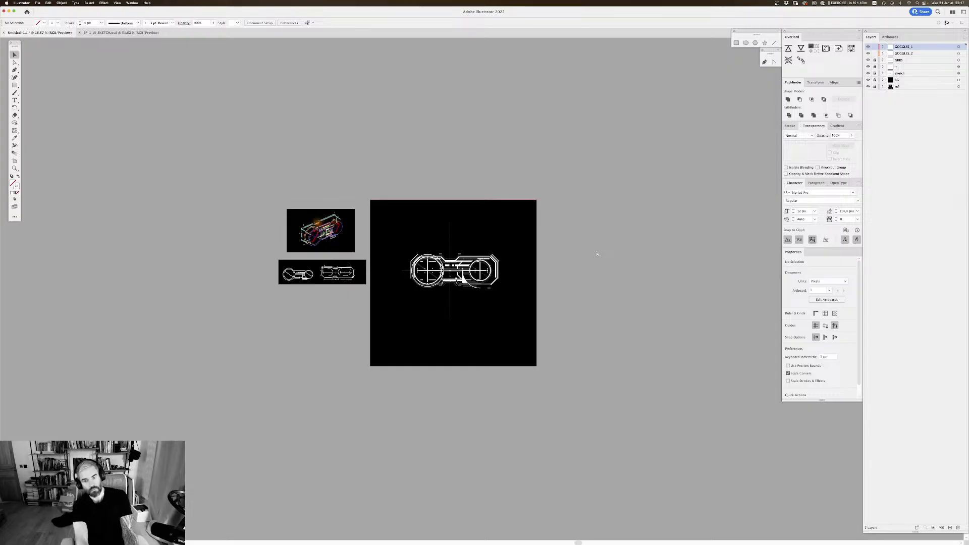
key("super+equal")
Step: Set the stroke weight of the short dash beside the white arc's lower end to 8 px and save the document
key("super+equal")
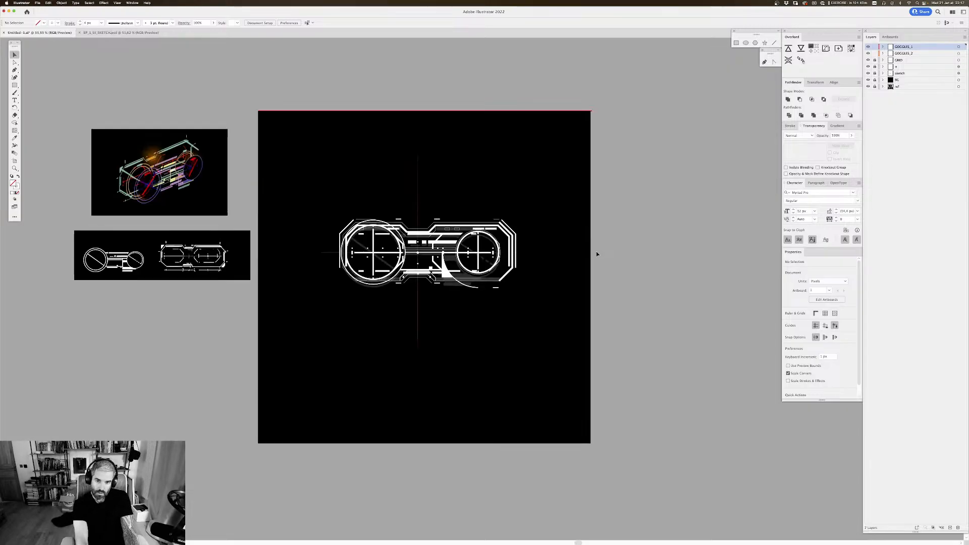
key("super+equal")
key("super+minus")
key("super+equal")
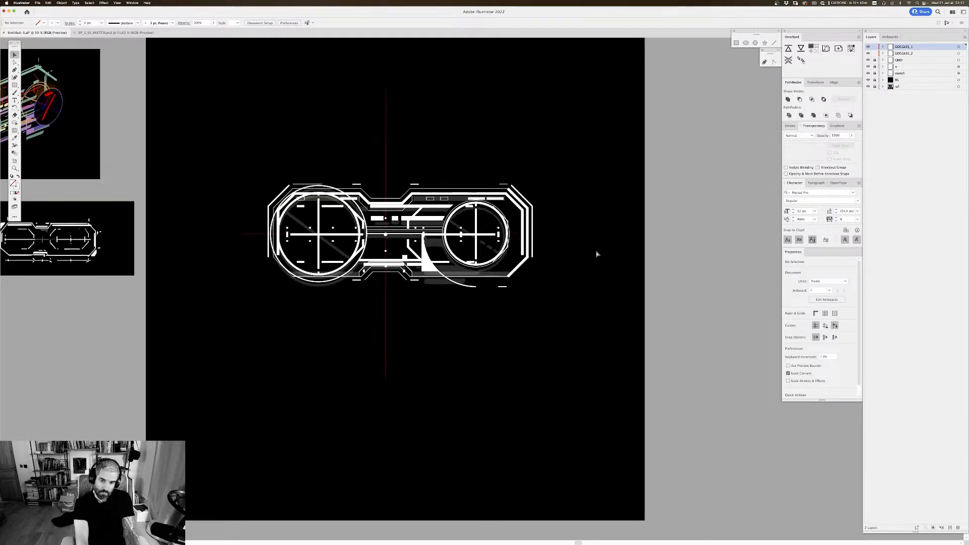
key("super+equal")
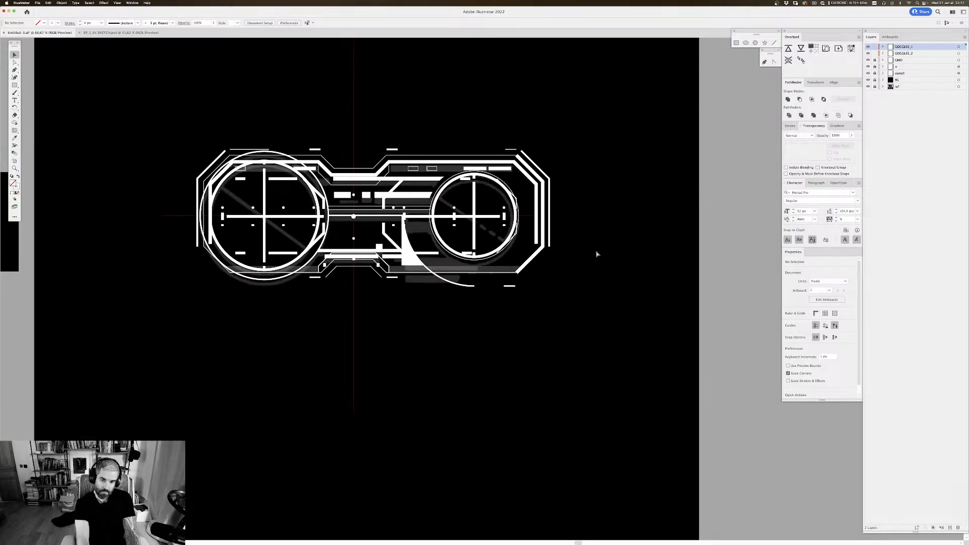
key("super+equal")
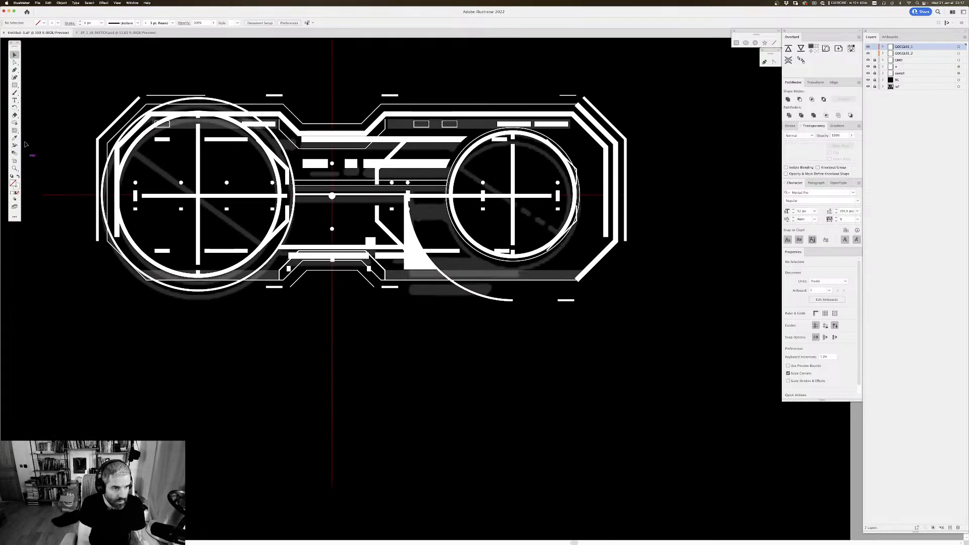
left_click(568, 300)
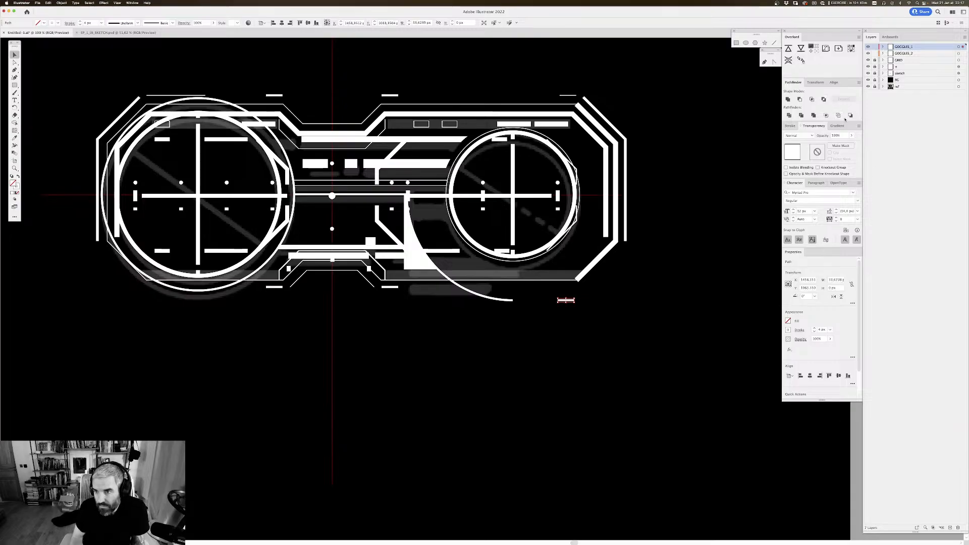
double_click(88, 23)
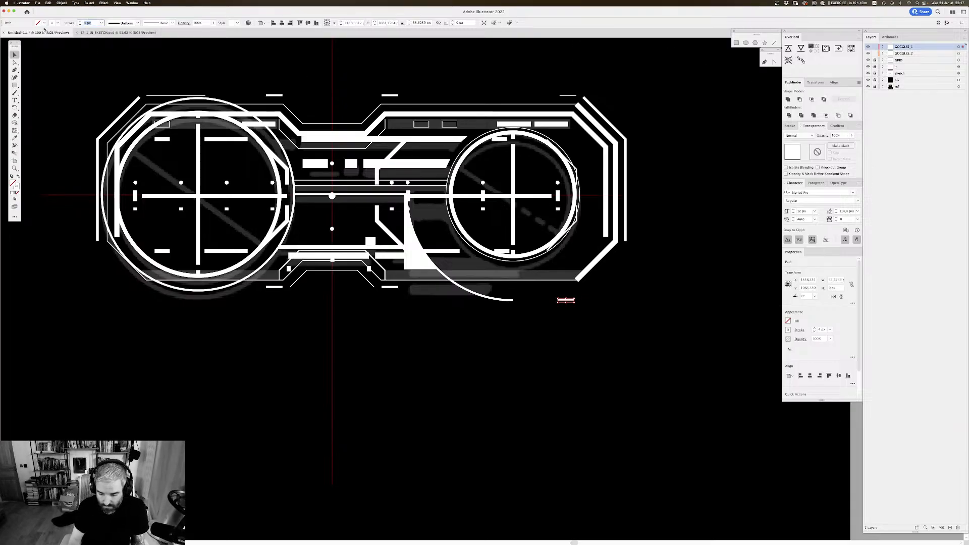
type("8")
key("Return")
left_click(665, 286)
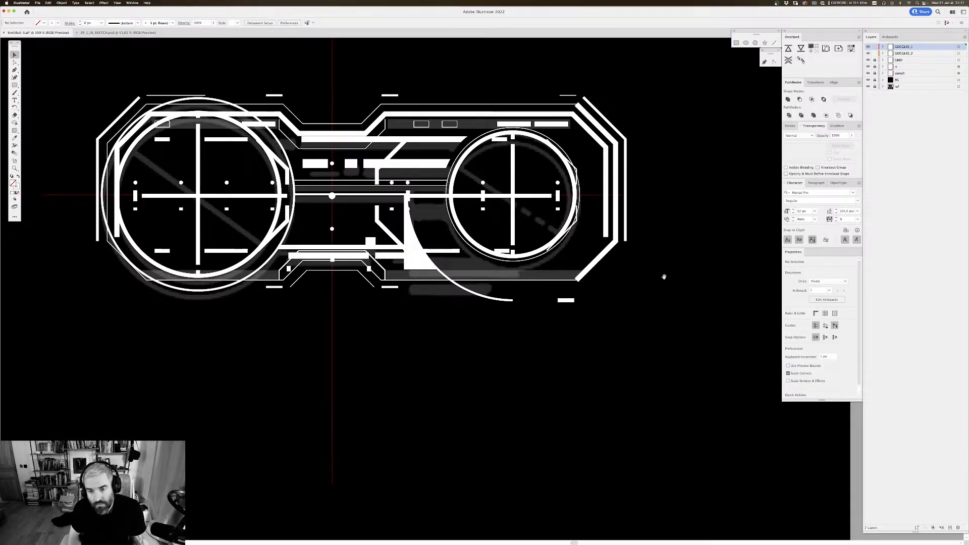
scroll(664, 277, "down", 2)
key("super+s")
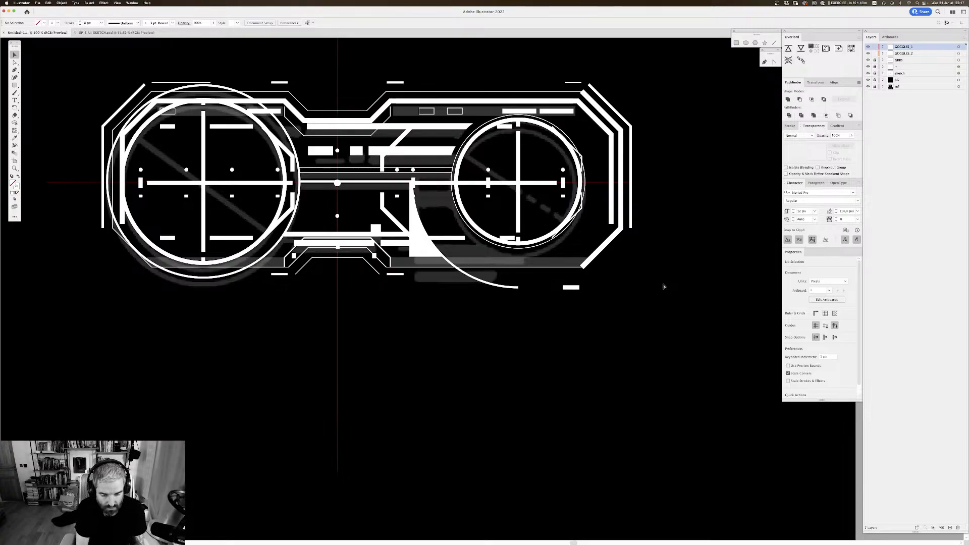
Step: Hide the GOGGLES_2 layer so only the GOGGLES_1 shapes remain over the sketch
key("super+minus")
key("super+minus")
key("super+minus")
key("super+minus")
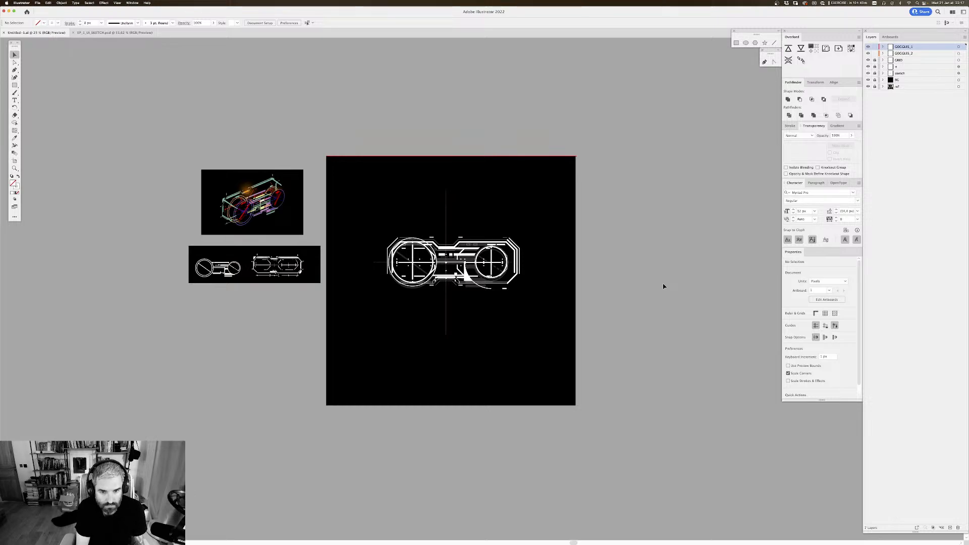
key("super+equal")
key("super+equal")
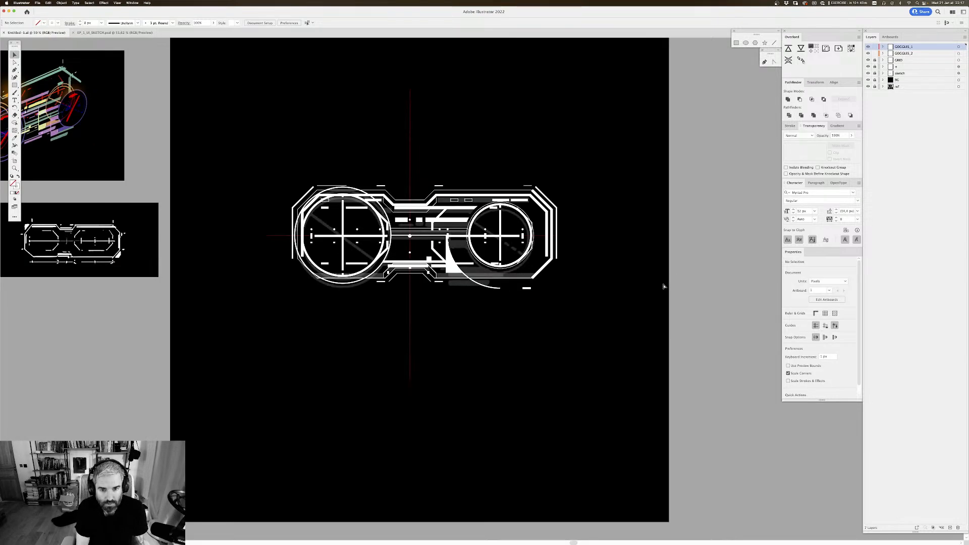
key("super+equal")
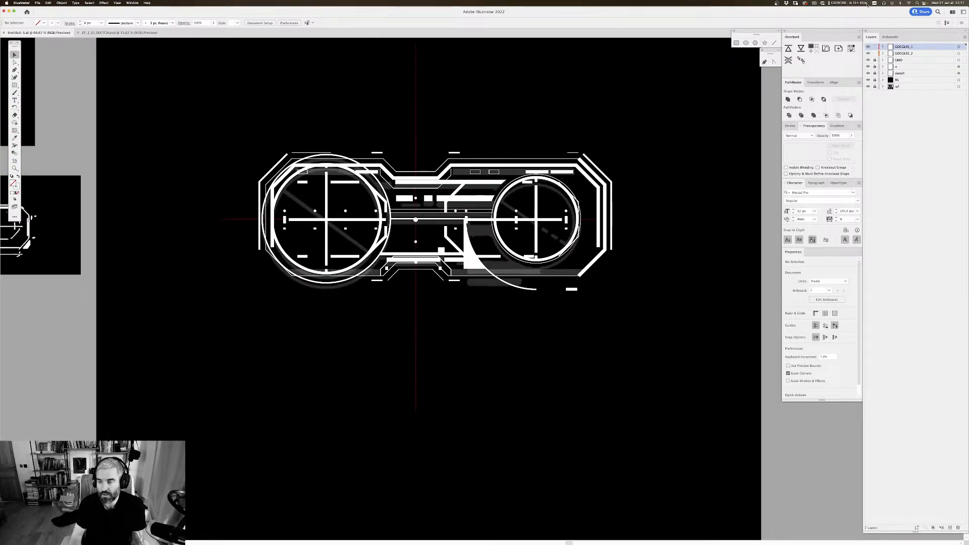
left_click(868, 47)
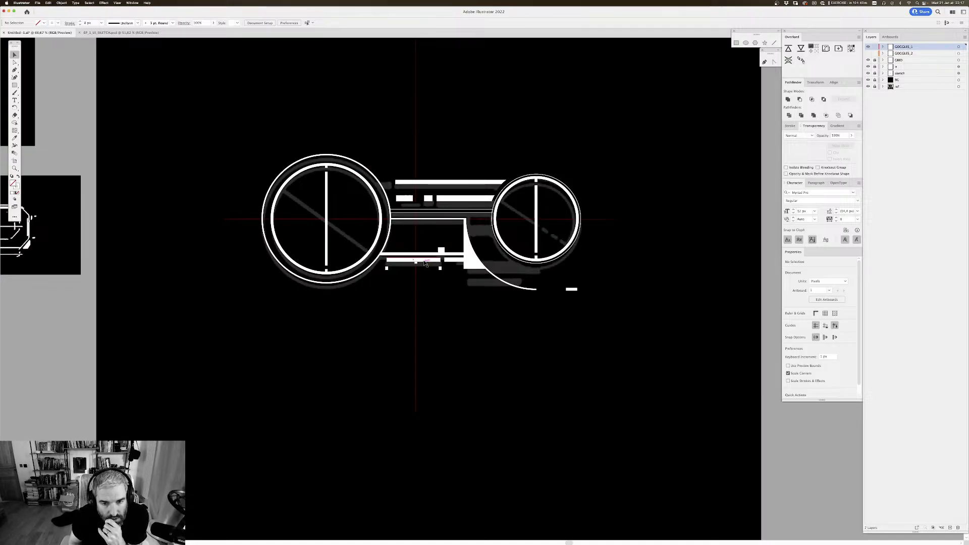
Step: Unite the curved white shape at the bridge with the horizontal bars that overlap it
key("super+equal")
key("super+equal")
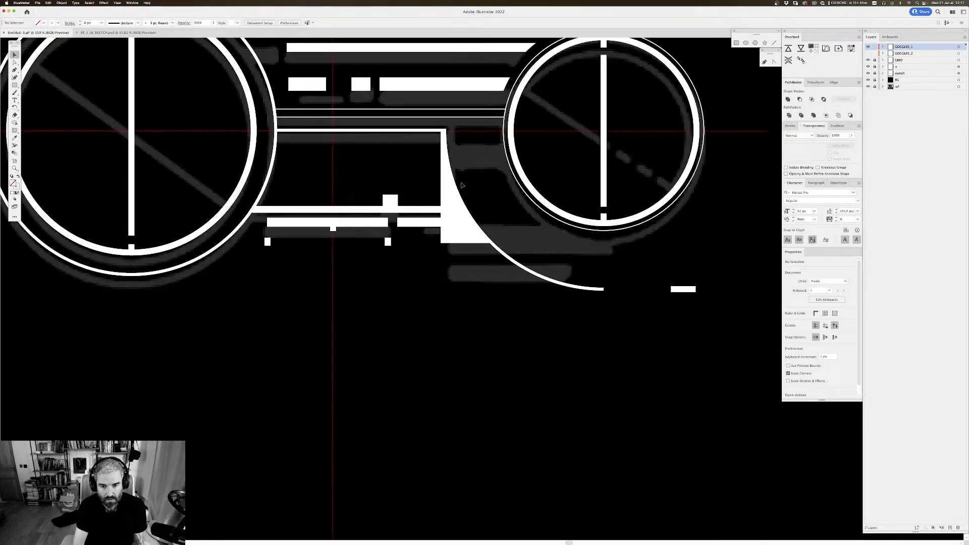
left_click(452, 220)
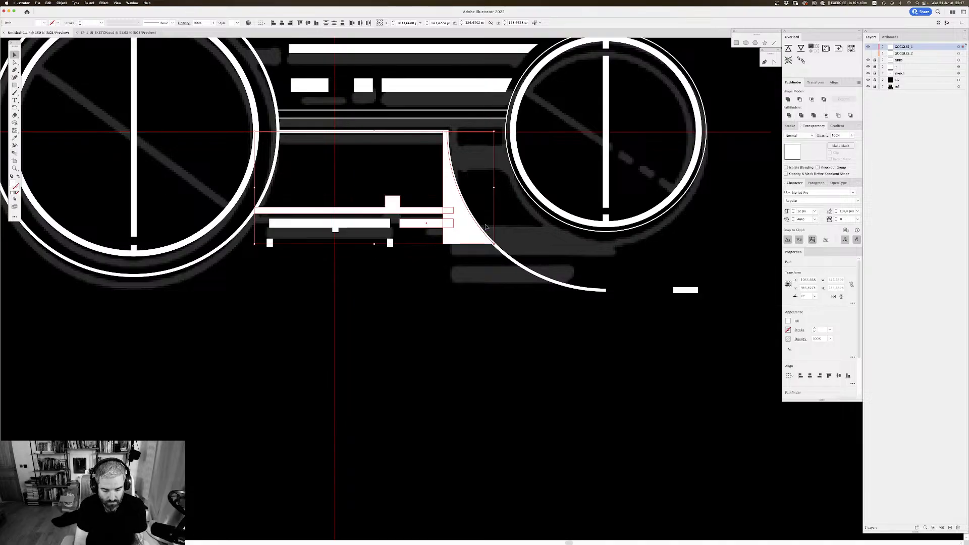
left_click(789, 99)
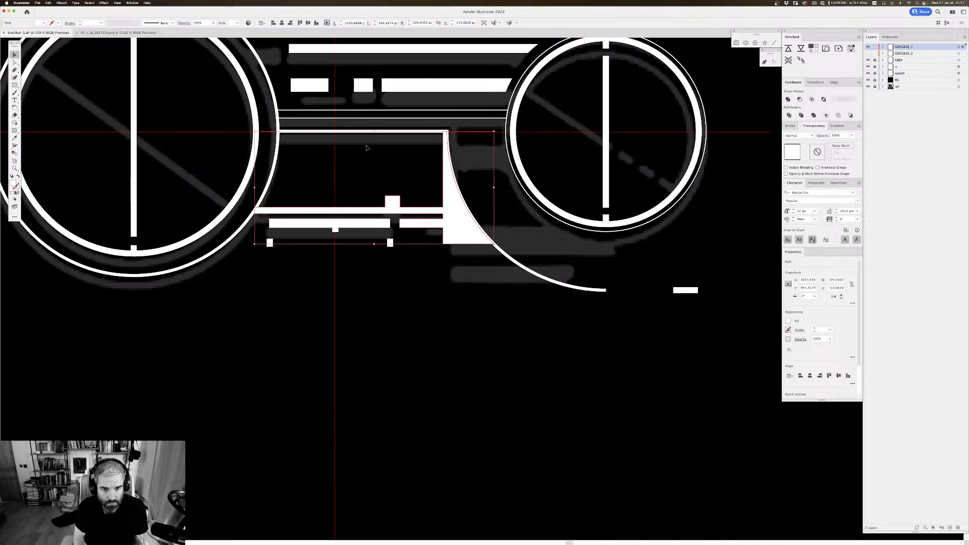
left_click(336, 233)
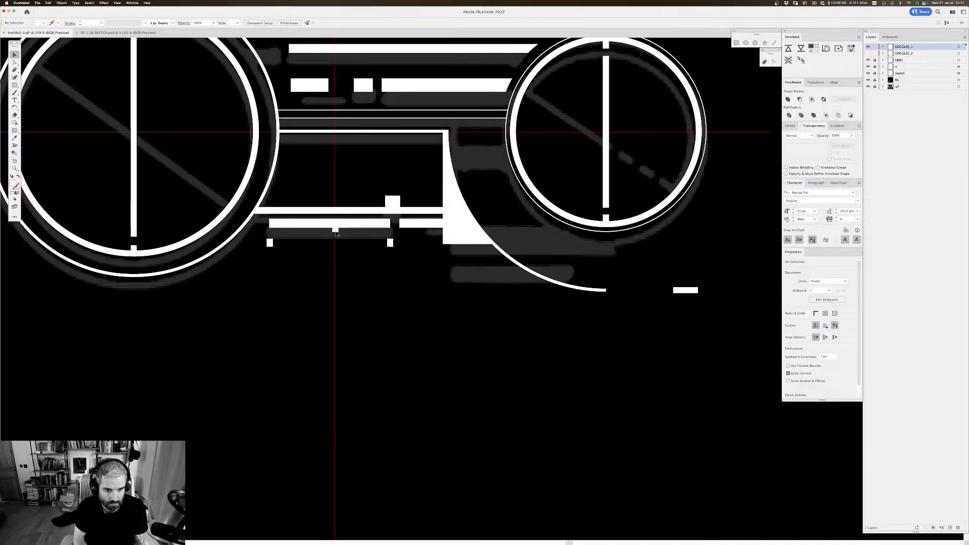
Step: Expand the small centre tick under the lower bridge bar and unite it with that bar
left_click(335, 229)
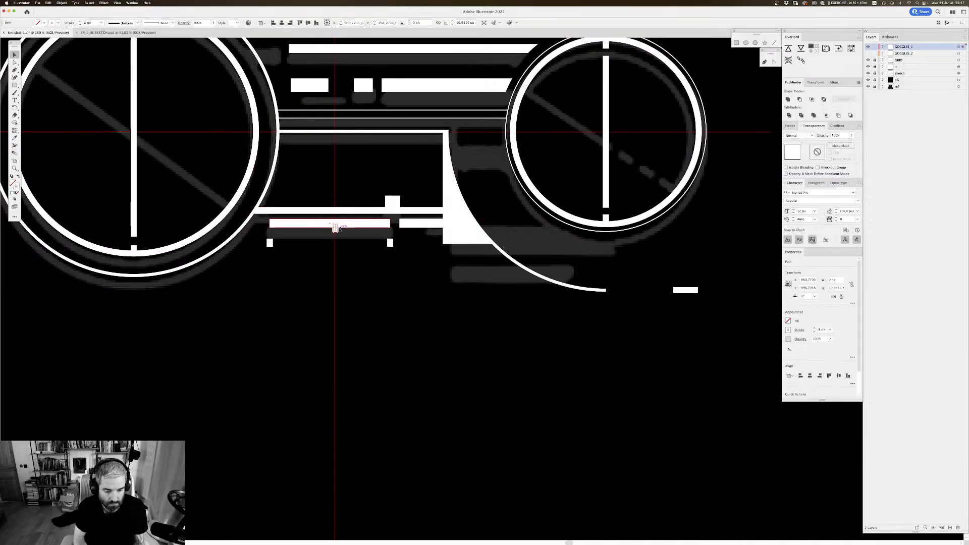
key("super+shift+e")
key("Return")
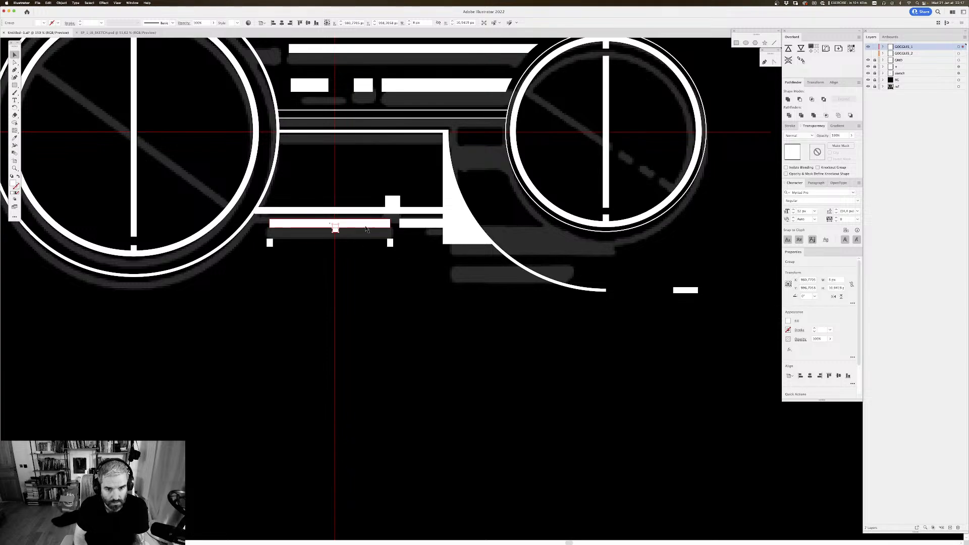
left_click(348, 224, "shift")
left_click(787, 99)
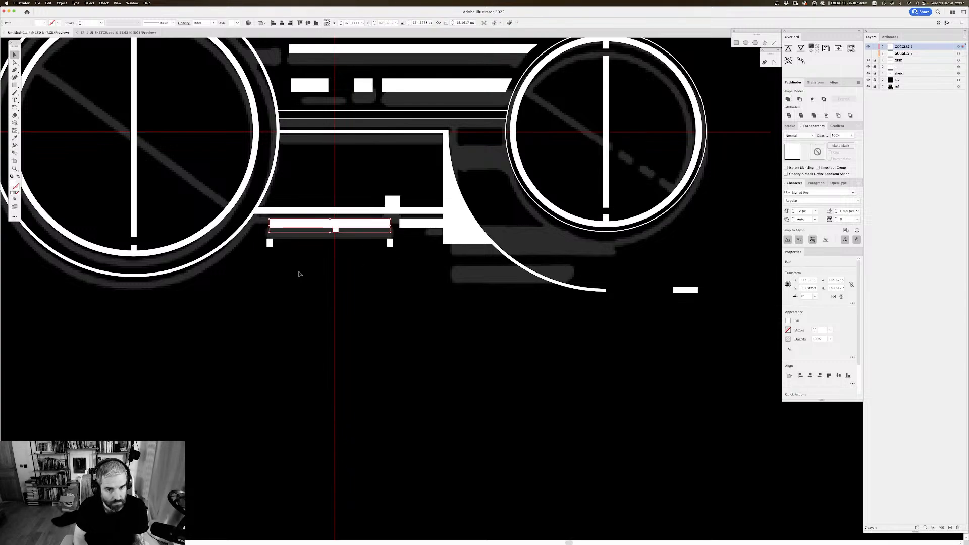
Step: Expand the two small ticks below the ends of the lower bridge bar into filled shapes
scroll(353, 298, "up", 3)
scroll(354, 299, "right", 2)
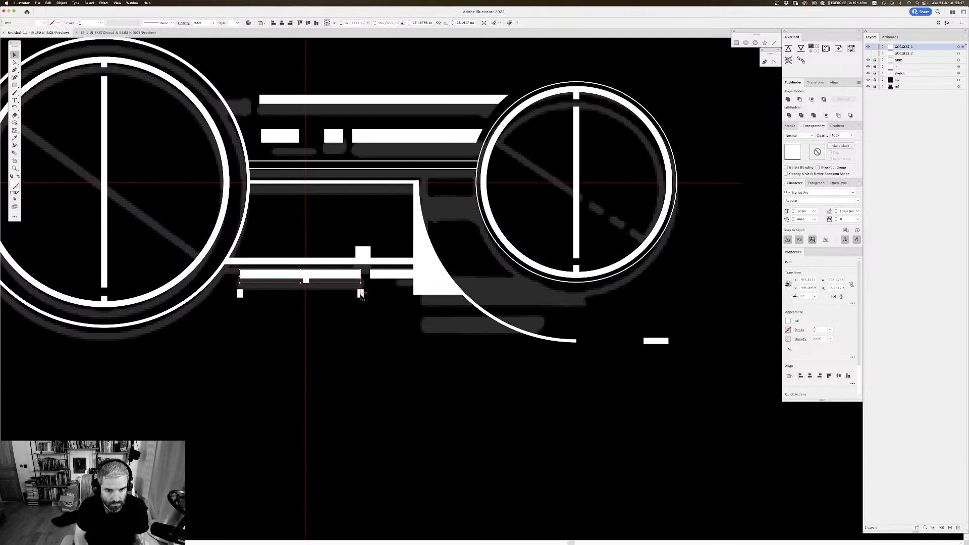
left_click(360, 294)
left_click(241, 293, "shift")
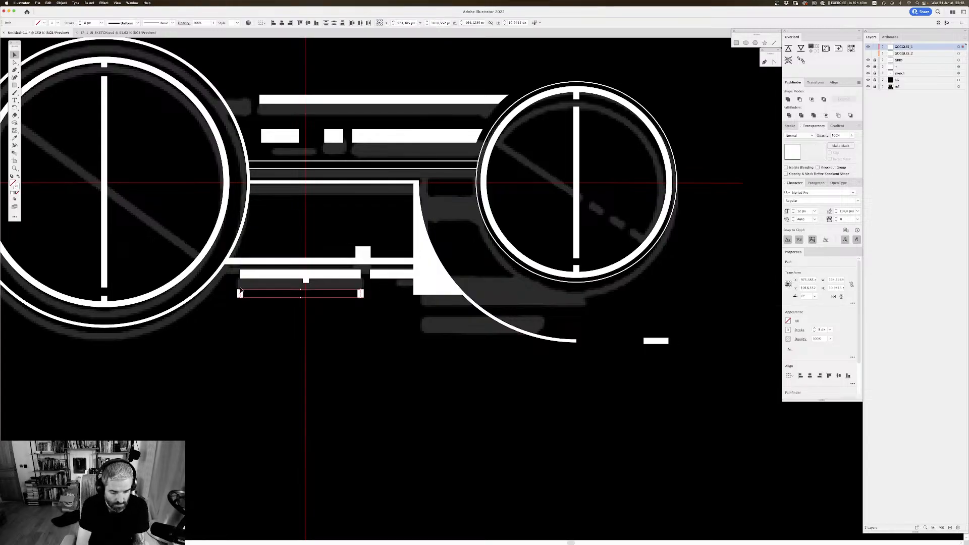
key("super+shift+e")
key("Return")
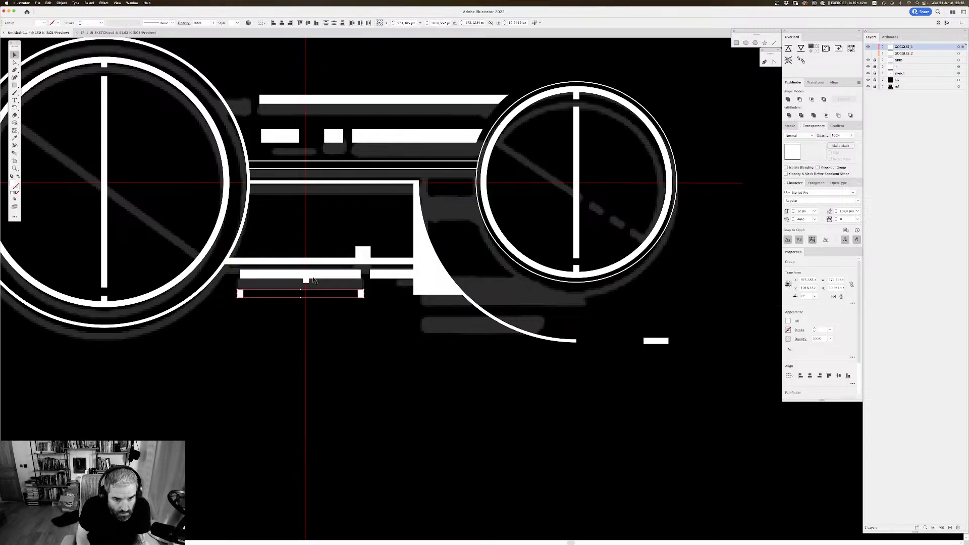
Step: Check the united curved bridge shape and the bar with the centre tick by selecting them individually
left_click(385, 318)
left_click_drag(398, 302, 394, 318)
left_click(385, 291)
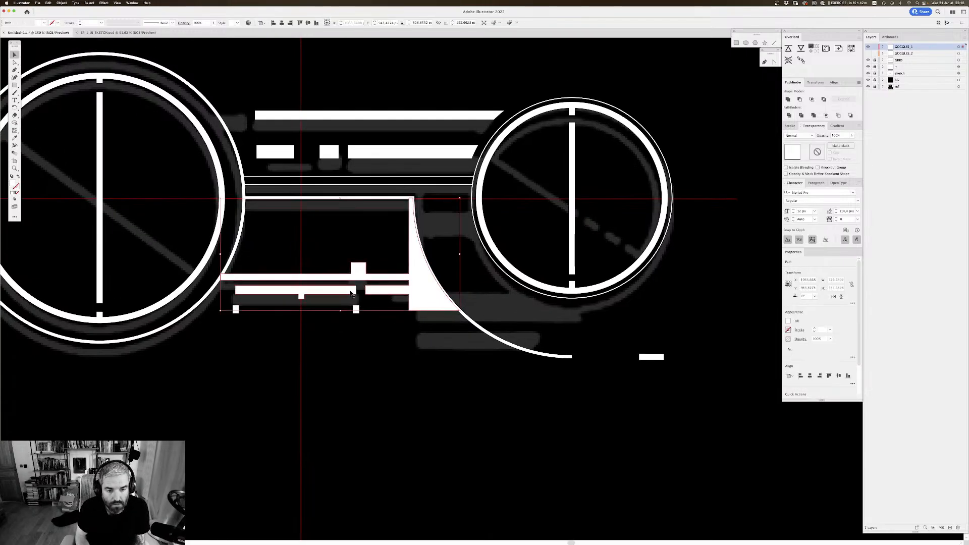
left_click_drag(347, 290, 354, 302)
key("super+z")
scroll(408, 304, "up", 5)
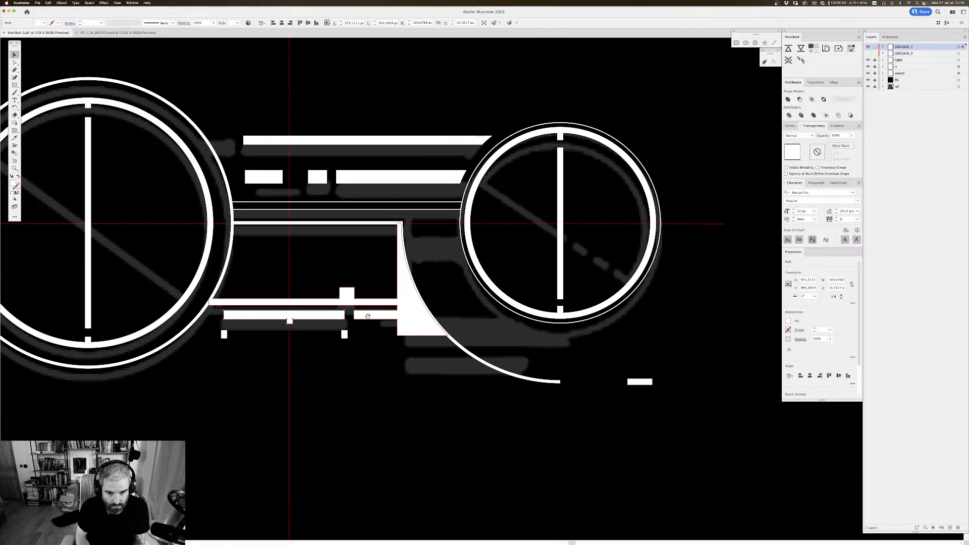
left_click(402, 308)
scroll(435, 273, "up", 5)
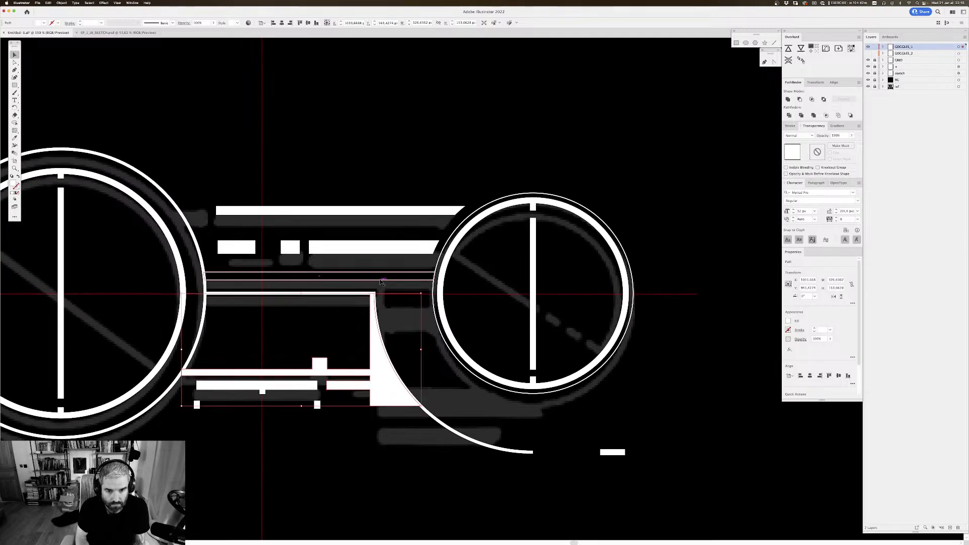
Step: Inspect up close the pair of thin horizontal lines joining the two circles
left_click(377, 277)
scroll(389, 255, "left", 1)
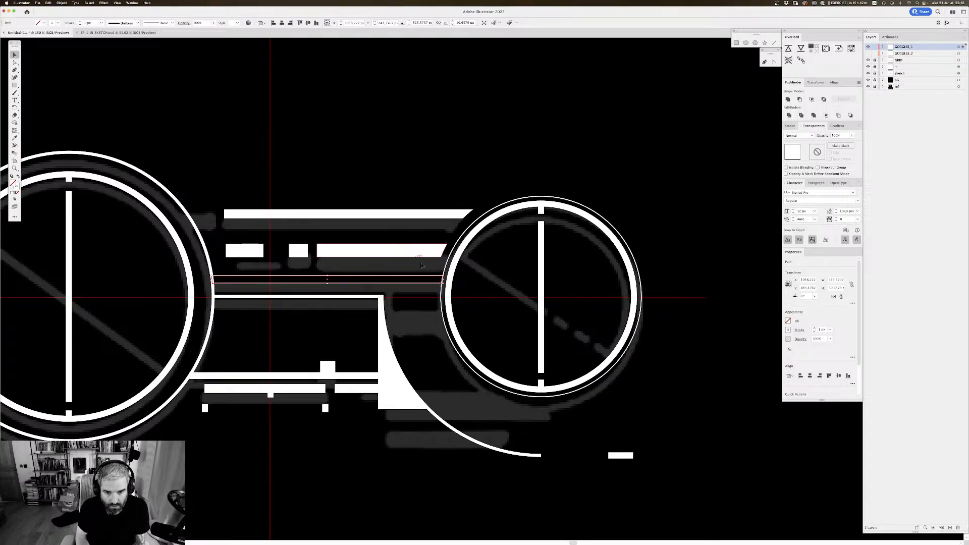
key("super+plus")
key("super+plus")
left_click_drag(603, 208, 586, 201)
scroll(587, 201, "right", 8)
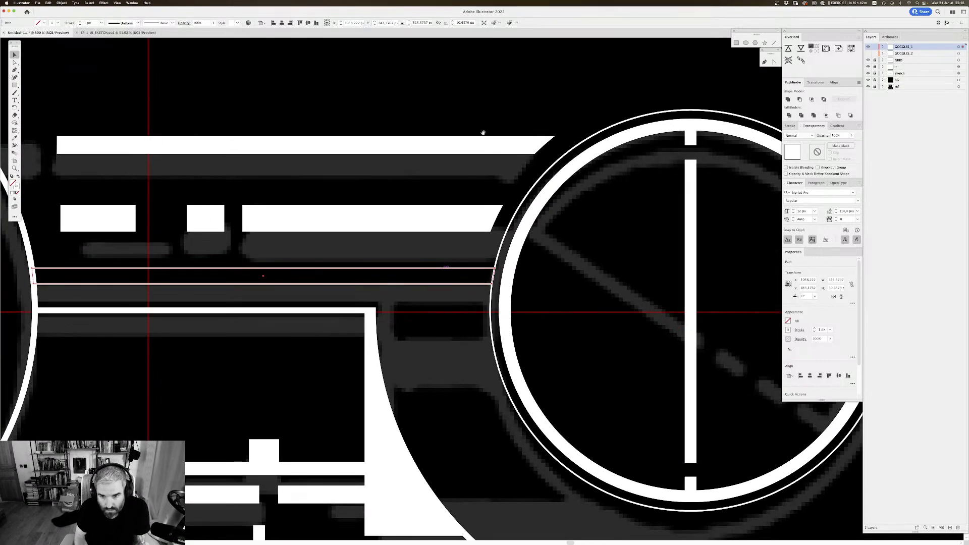
scroll(454, 288, "left", 3)
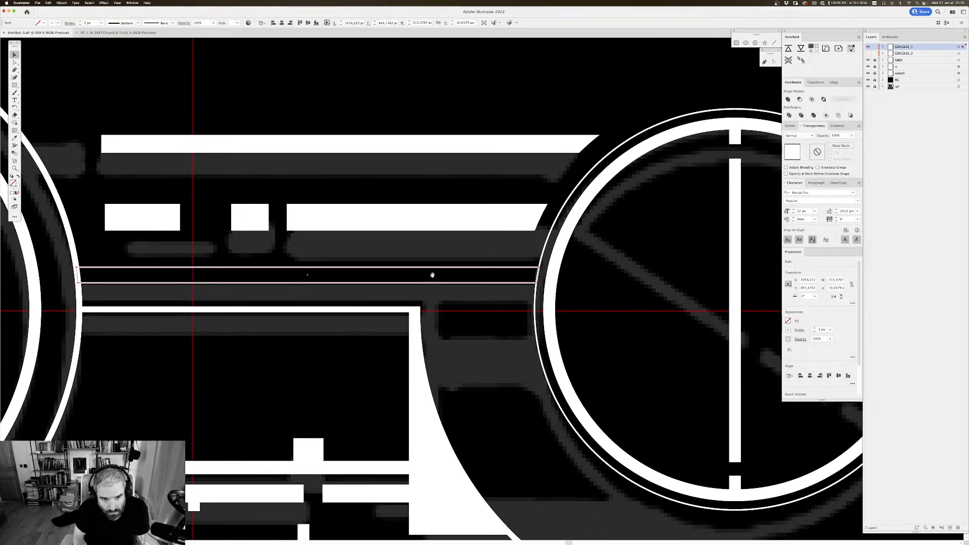
key("super+minus")
key("super+minus")
left_click_drag(449, 146, 413, 130)
left_click(414, 132)
left_click_drag(428, 175, 380, 185)
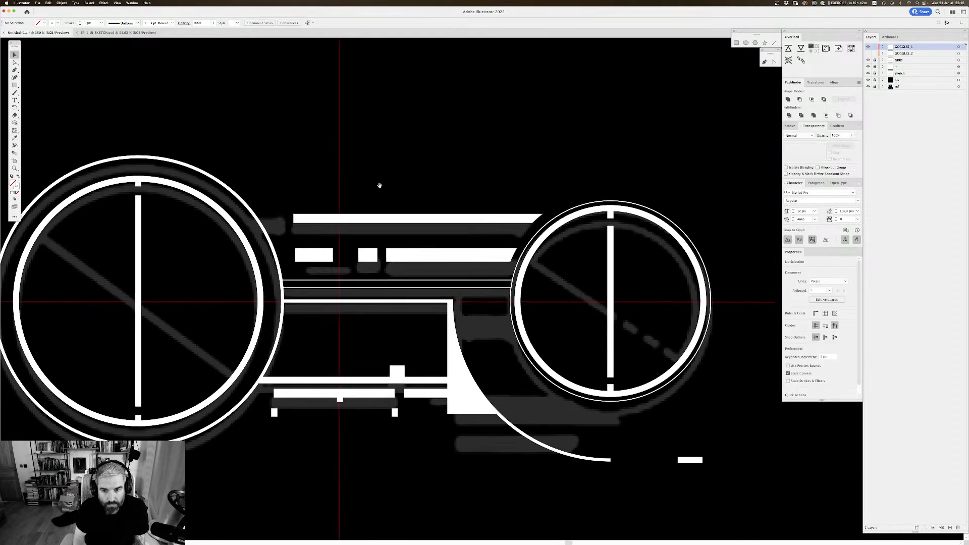
Step: Check the small rectangles and the long bars above the thin lines by selecting them one after another
left_click(319, 258)
left_click(374, 257)
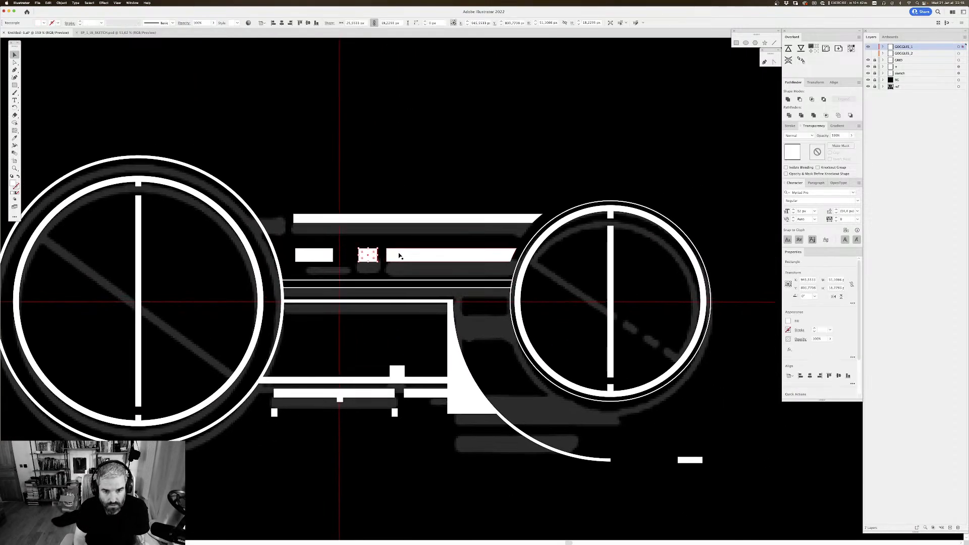
left_click(401, 256)
left_click(426, 217)
left_click_drag(529, 205, 392, 182)
scroll(465, 315, "right", 3)
scroll(465, 314, "down", 2)
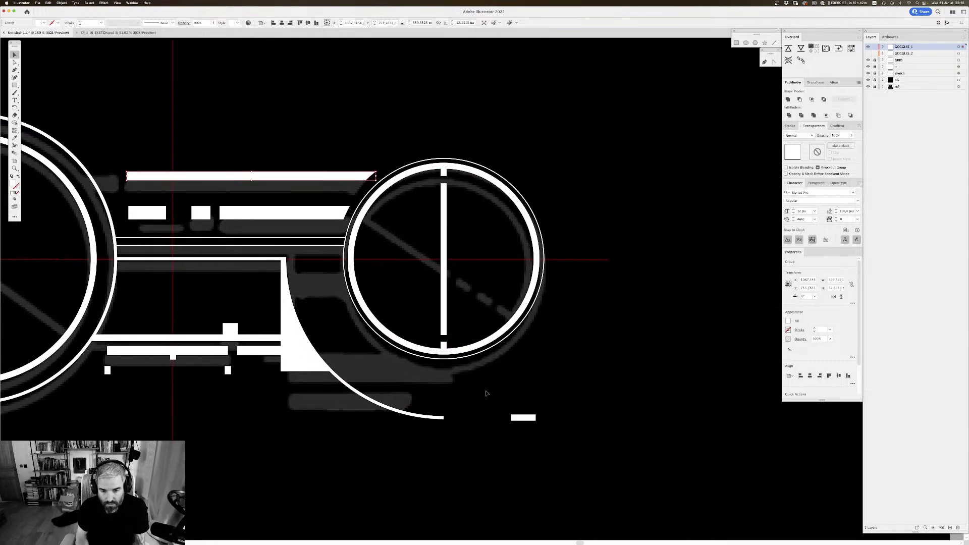
left_click_drag(448, 365, 569, 276)
Step: Hide the GOGGLES_1 layer and show the GOGGLES_2 layer
key("super+minus")
key("super+minus")
key("super+minus")
left_click_drag(479, 233, 446, 136)
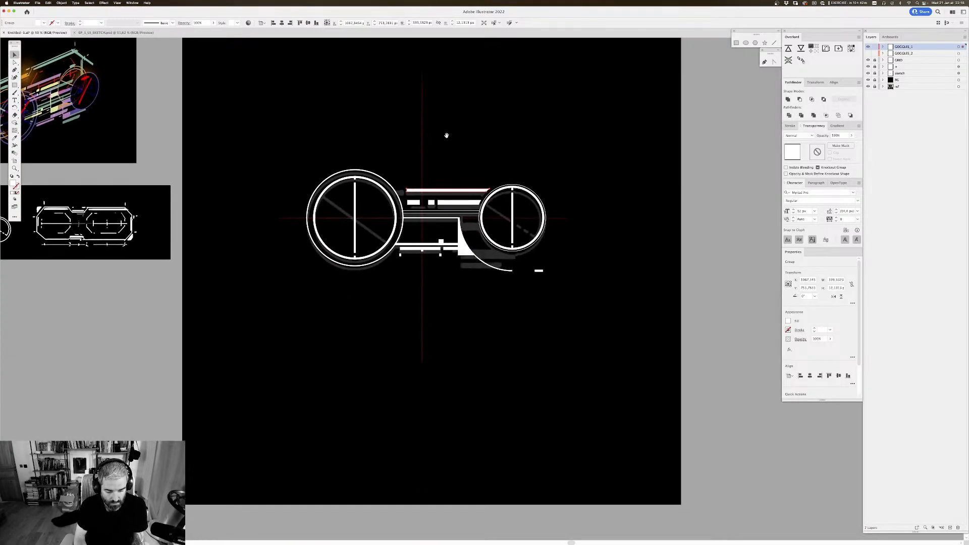
left_click(869, 47)
left_click(868, 53)
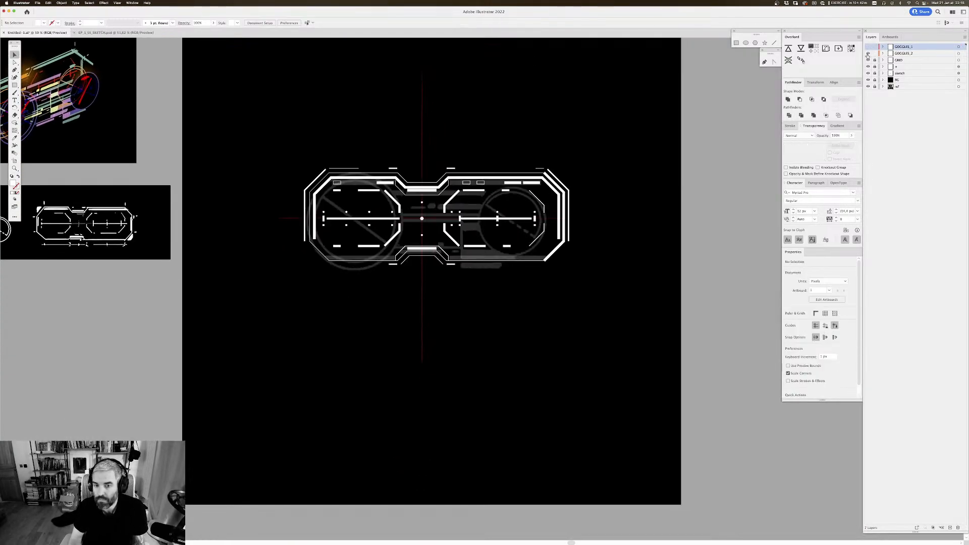
Step: Expand the short, thick horizontal bar beneath the upper centre bridge into a filled shape
left_click_drag(534, 200, 526, 231)
key("super+plus")
key("super+plus")
left_click_drag(448, 160, 529, 265)
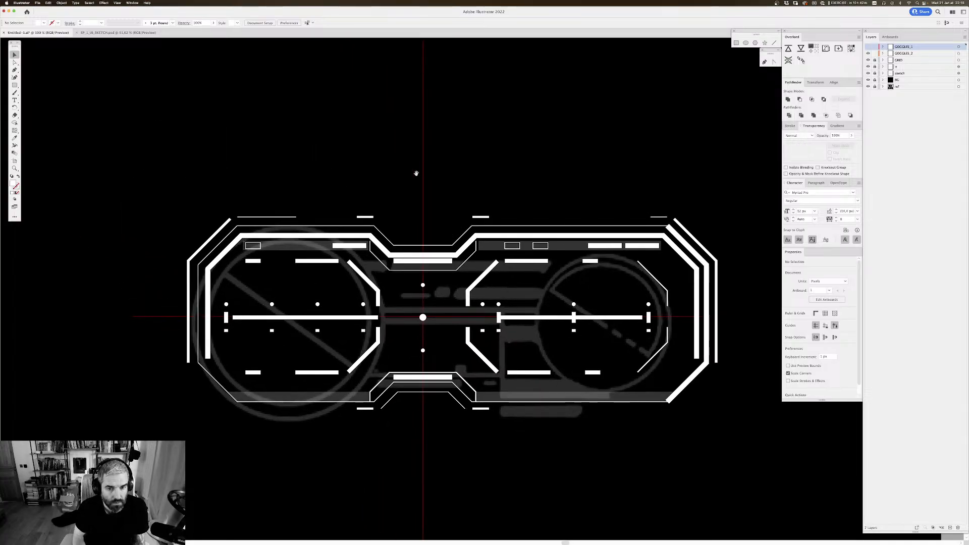
left_click_drag(412, 234, 398, 197)
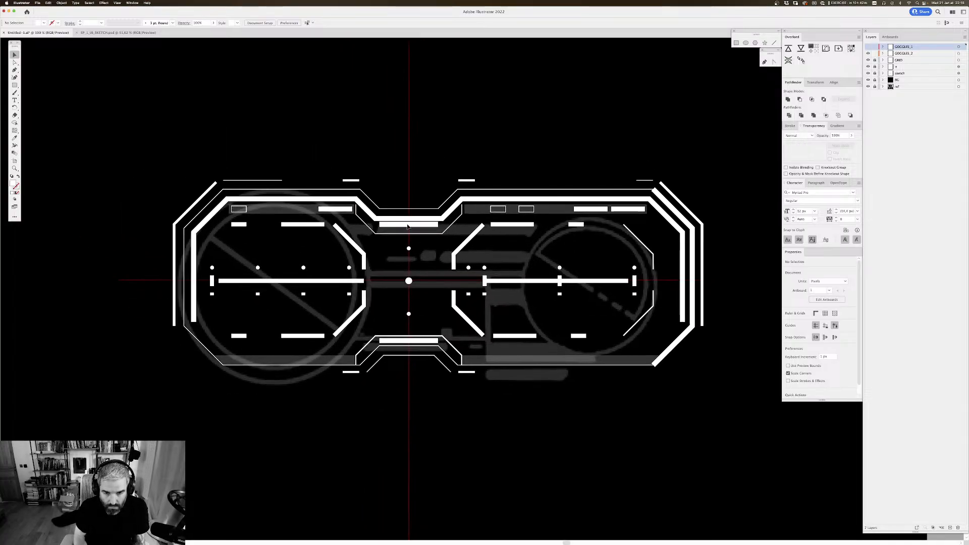
left_click(408, 227)
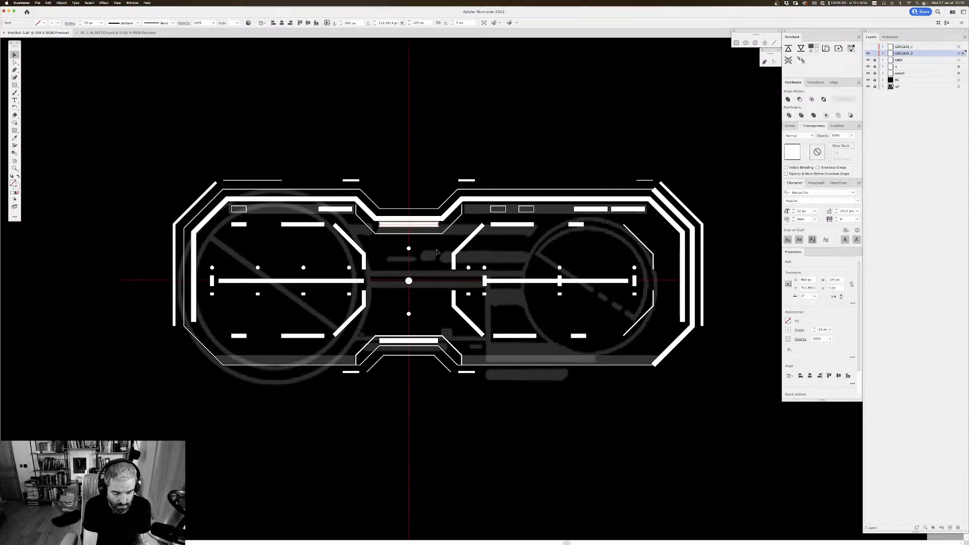
key("super+shift+e")
key("Return")
Step: Nudge the expanded upper bridge bar slightly down to open a gap below the thick frame outline
key("Down")
key("Down")
key("Down")
key("Down")
key("Down")
key("Down")
key("Down")
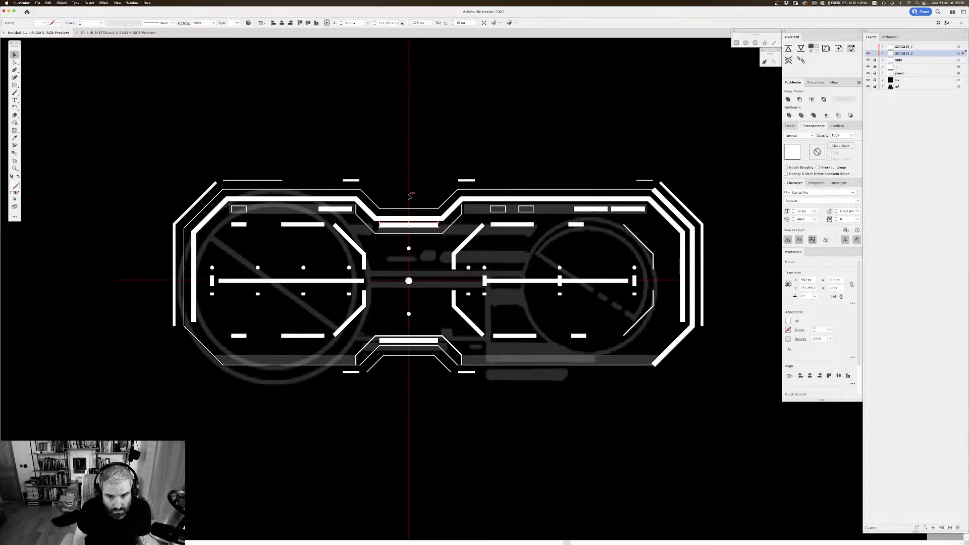
key("Down")
key("Down")
key("Down")
key("Down")
key("Down")
key("Down")
key("Down")
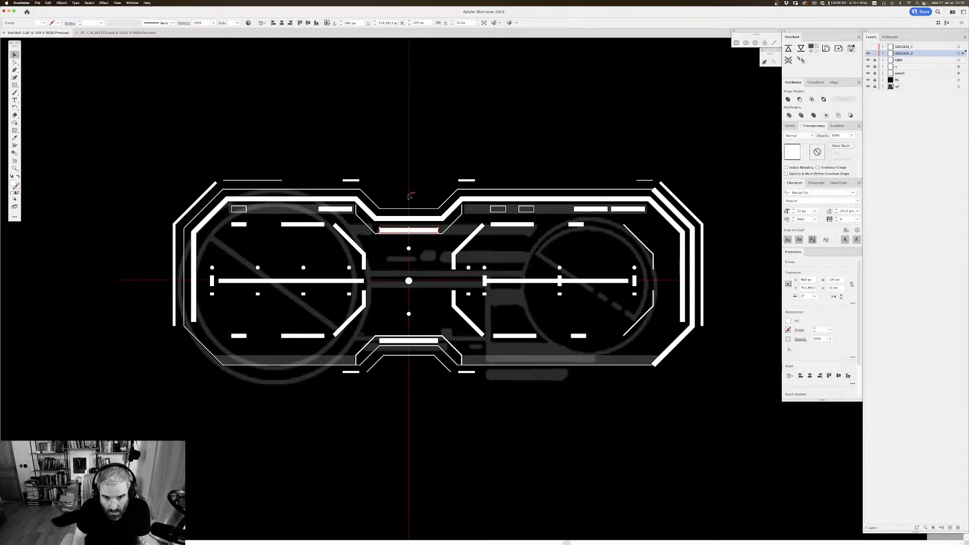
left_click(489, 86)
left_click_drag(488, 86, 498, 82)
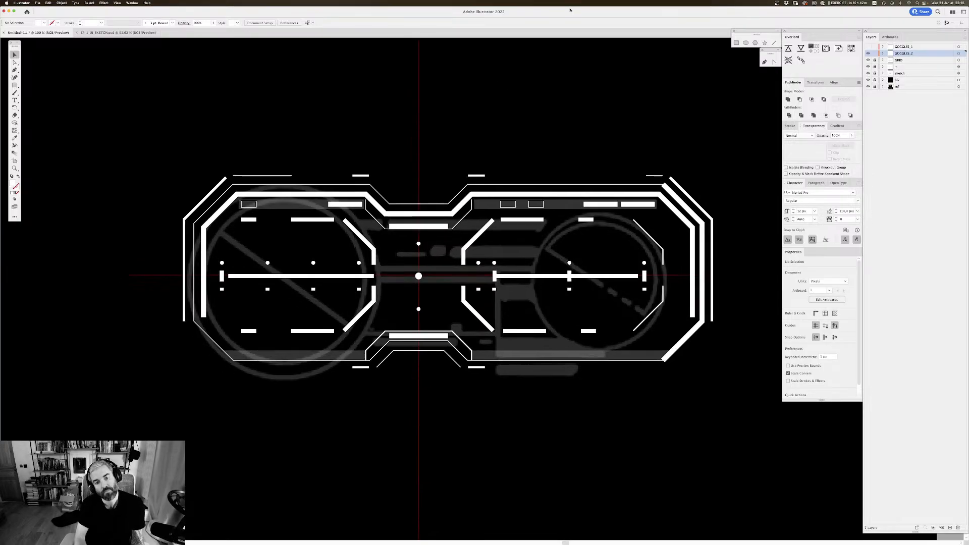
Step: Expand the short, thick bar at the lower centre bridge into a filled shape and nudge it slightly up, off the frame line
left_click(415, 338)
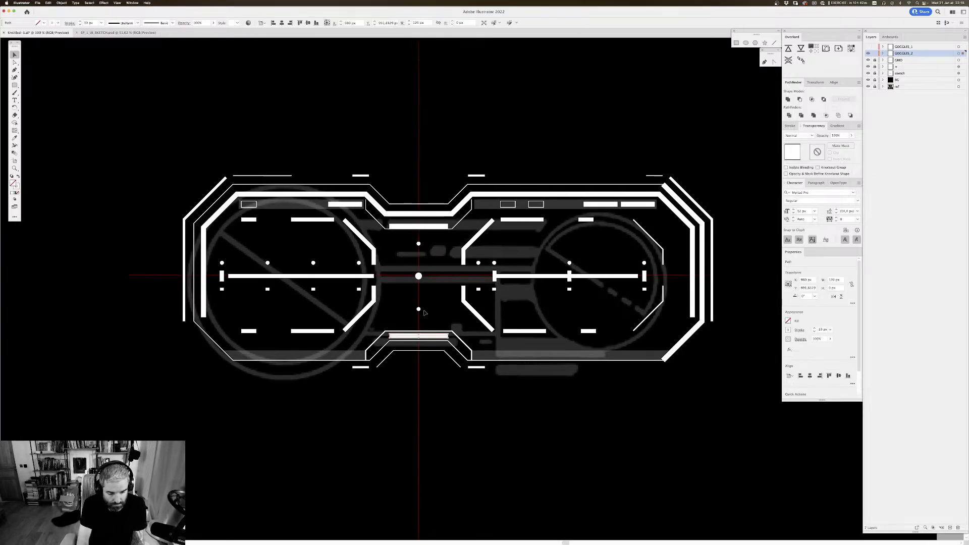
key("super+shift+e")
key("Return")
key("Up")
key("Up")
key("Up")
key("Up")
key("Up")
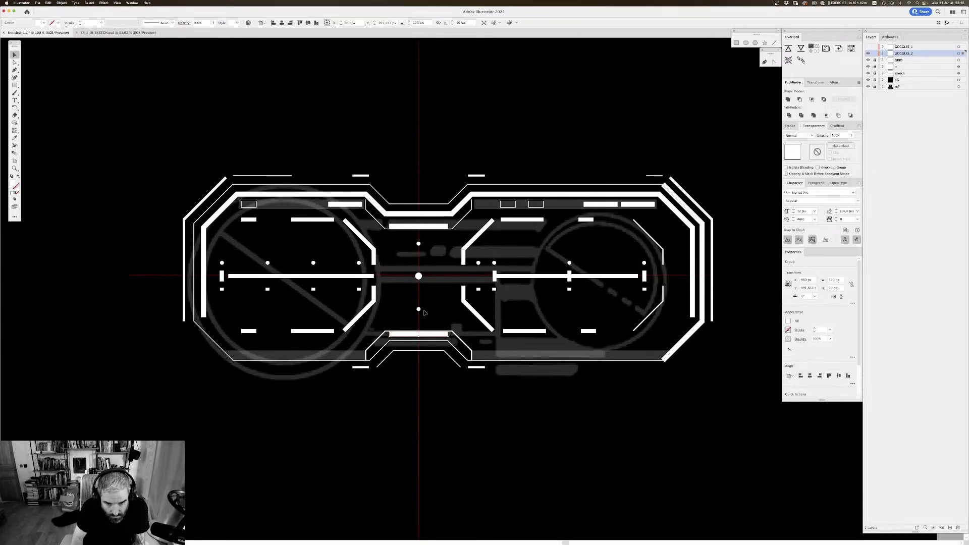
left_click(423, 294)
scroll(434, 333, "down", 2)
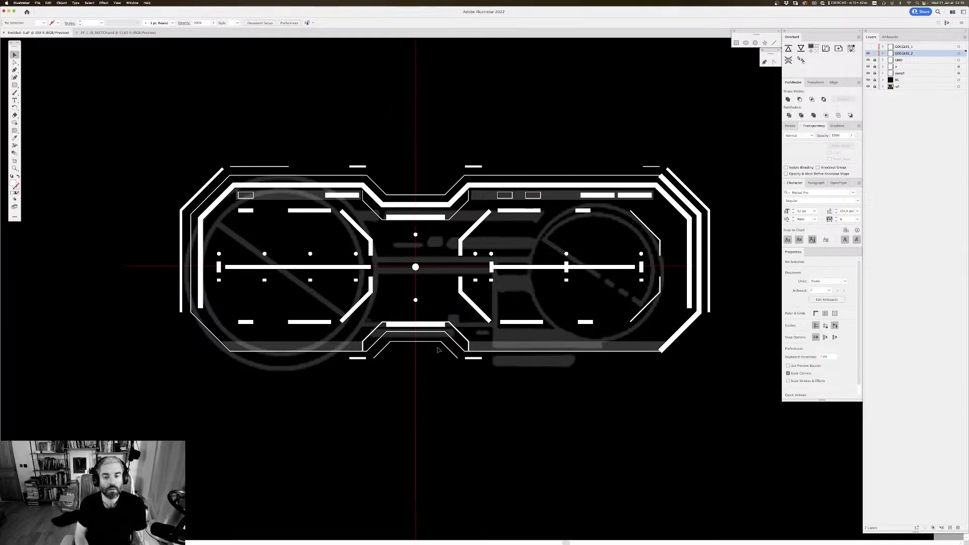
scroll(296, 134, "down", 2)
scroll(296, 135, "right", 2)
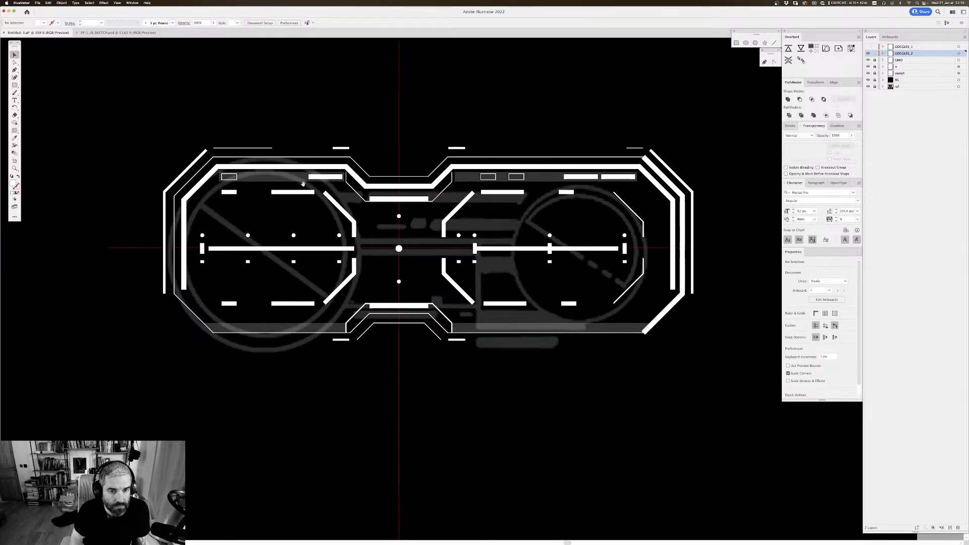
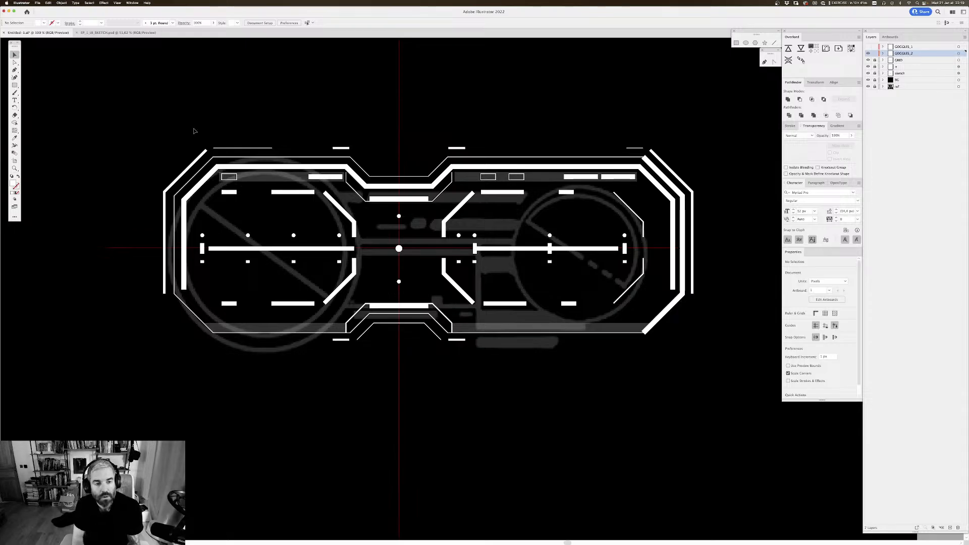
scroll(513, 114, "right", 3)
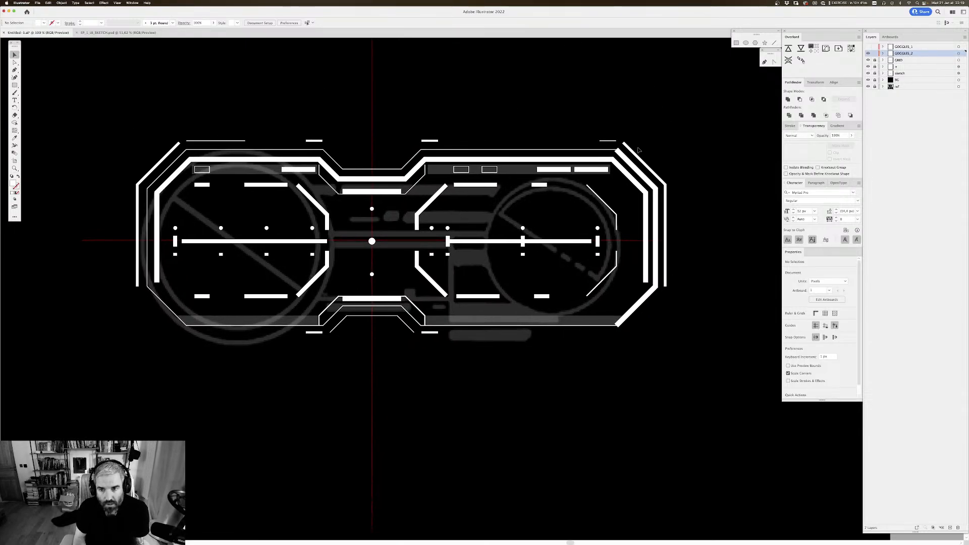
left_click(623, 153)
key("a")
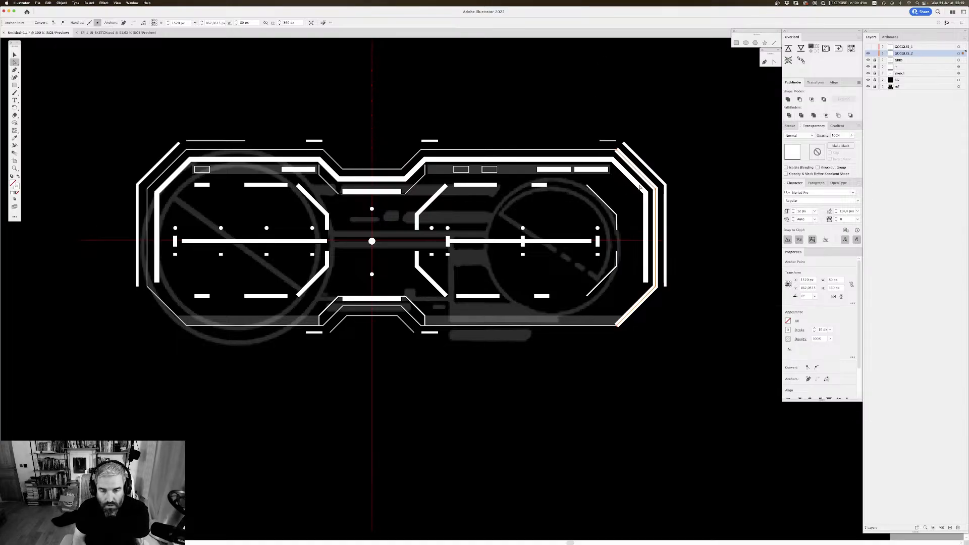
key("v")
scroll(474, 309, "up", 1)
scroll(474, 309, "left", 1)
scroll(475, 309, "up", 1)
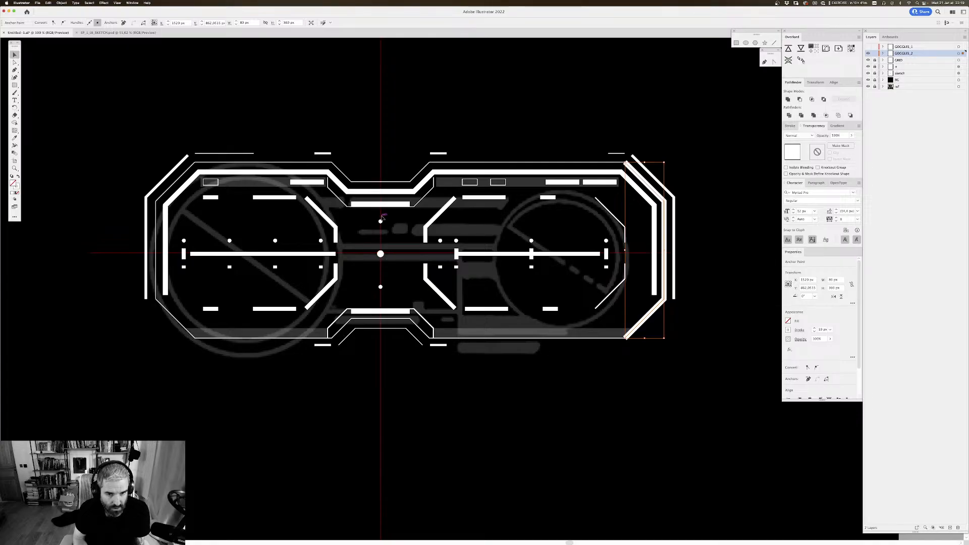
Step: Expand the blended row of dots above and the blended row of squares below the left lens's central bar
left_click(381, 221)
left_click(321, 241)
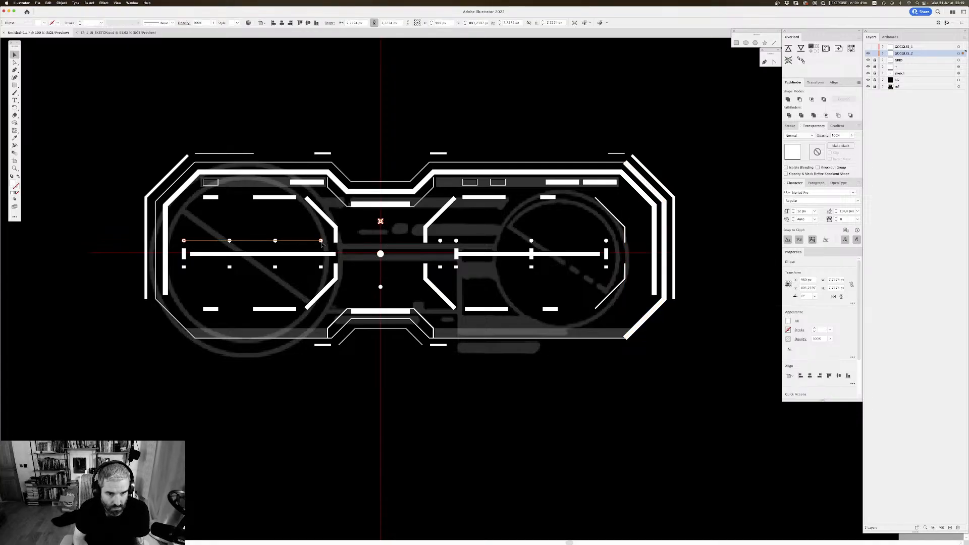
key("super+shift+e")
key("Return")
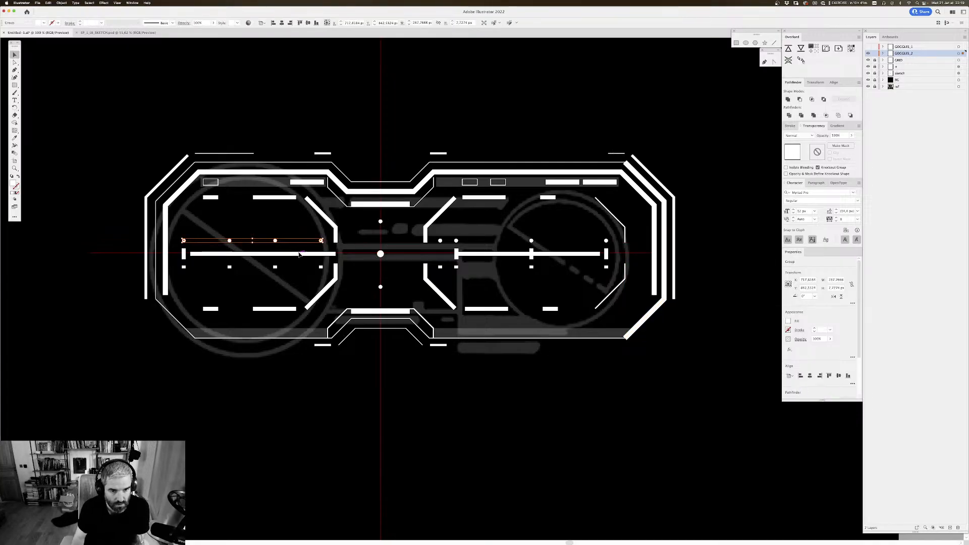
left_click(271, 268)
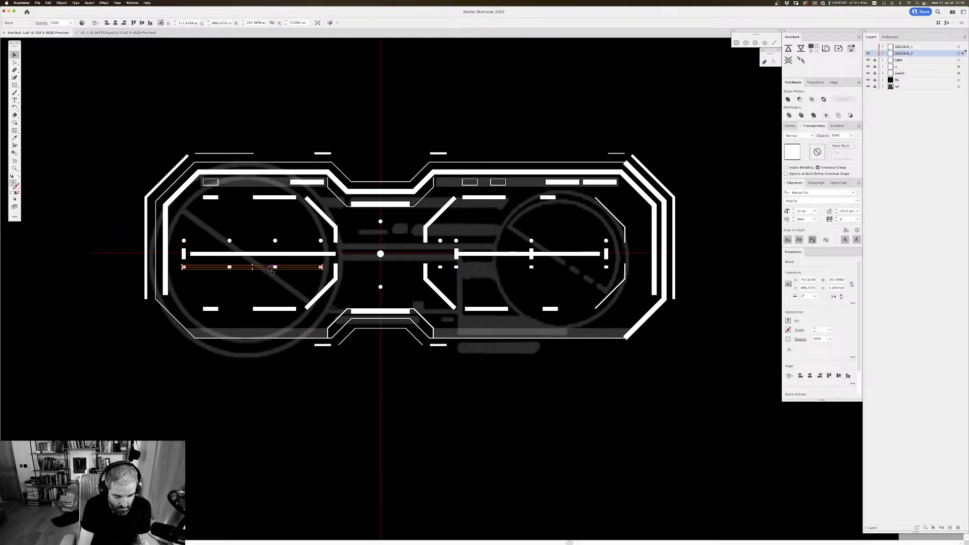
key("super+shift+e")
key("Return")
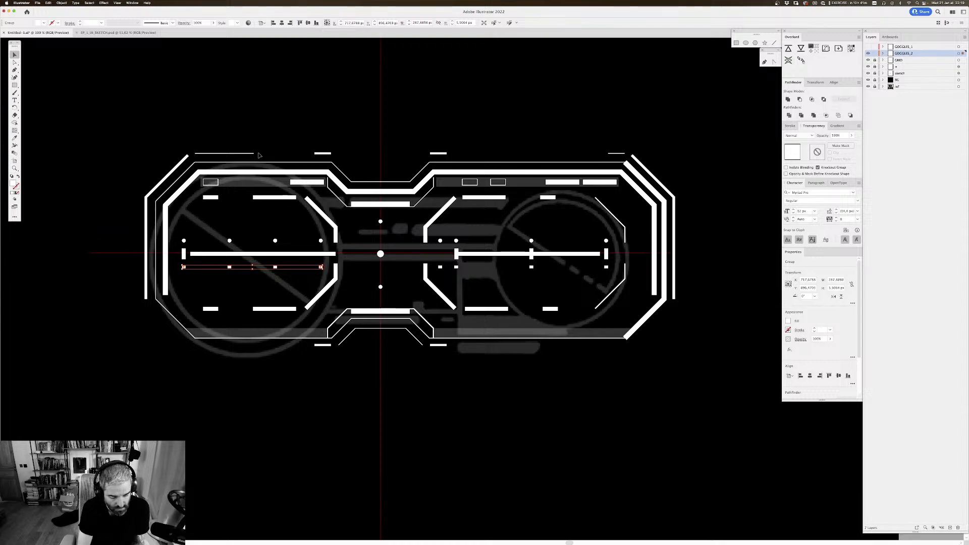
Step: Ungroup the expanded rows of squares and dots in the left lens into separate paths
key("super+shift+g")
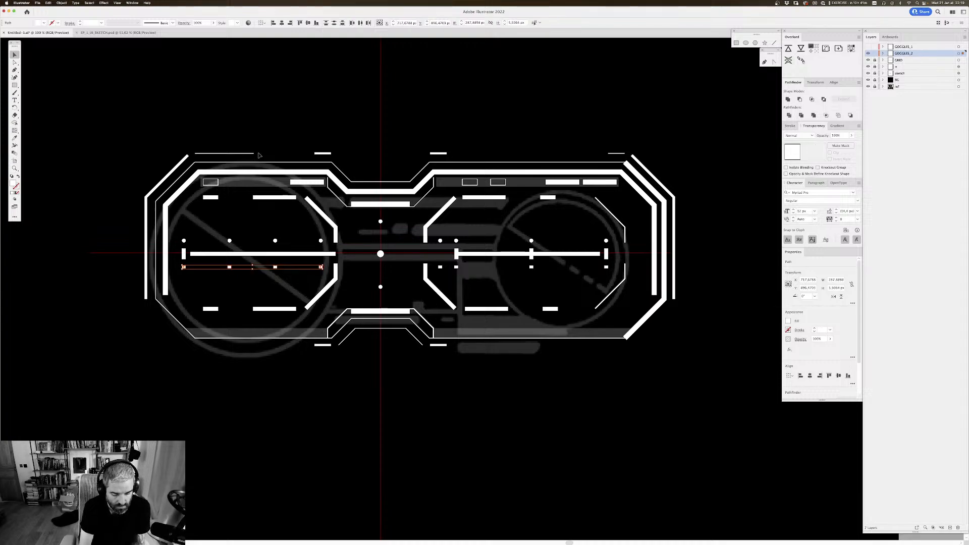
key("super+g")
left_click(246, 384)
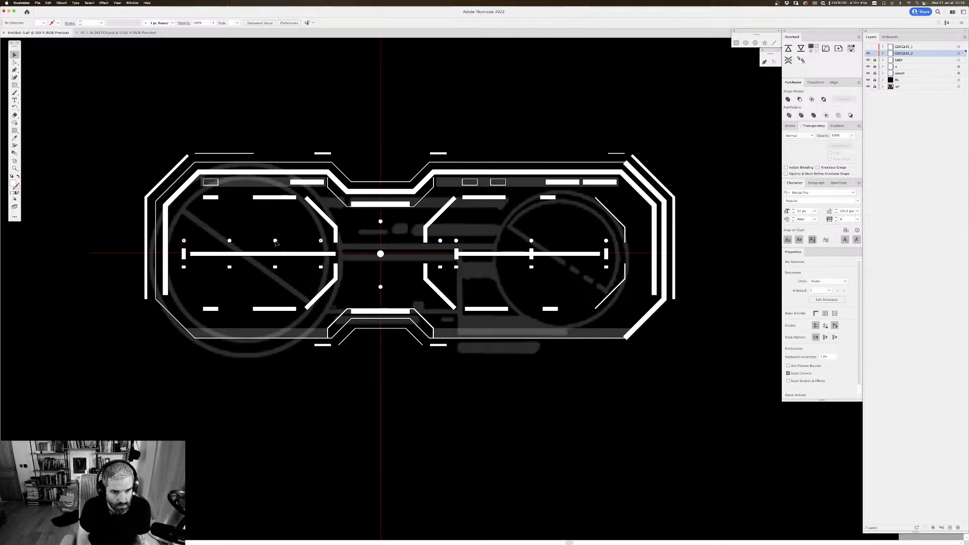
left_click(275, 241)
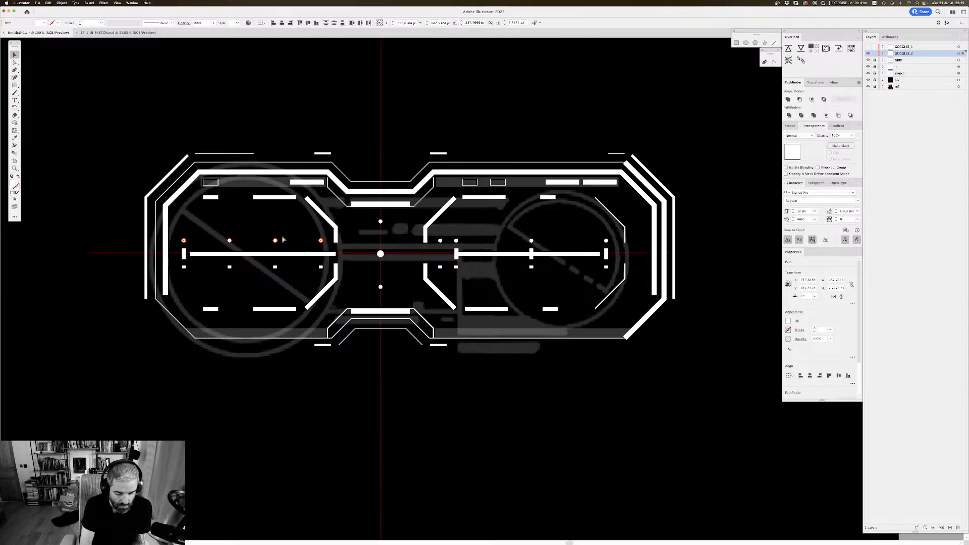
key("super+g")
left_click(414, 381)
Step: Check the small squares and dots in the right lens and review the GOGGLES_2 layer's contents for remaining groups
left_click_drag(510, 357, 432, 348)
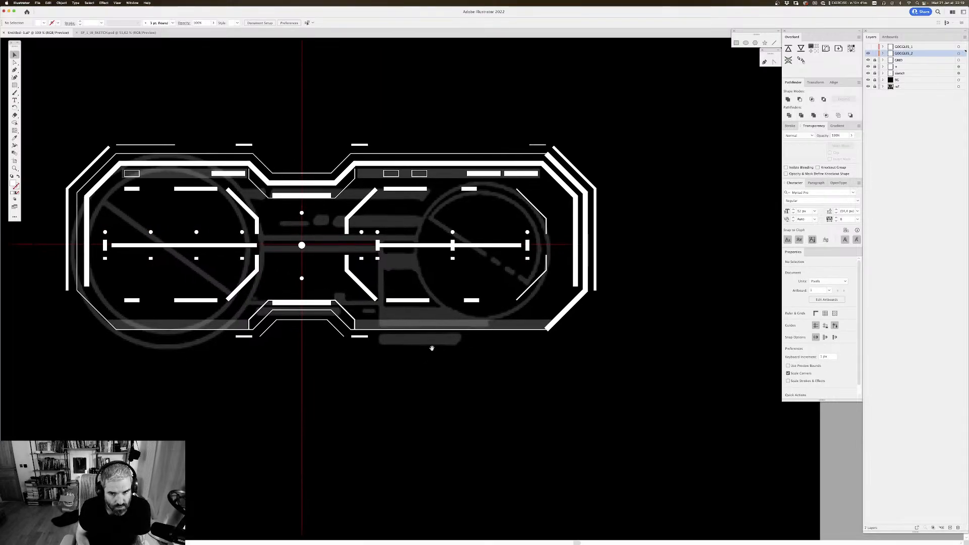
left_click(378, 258)
left_click(452, 258)
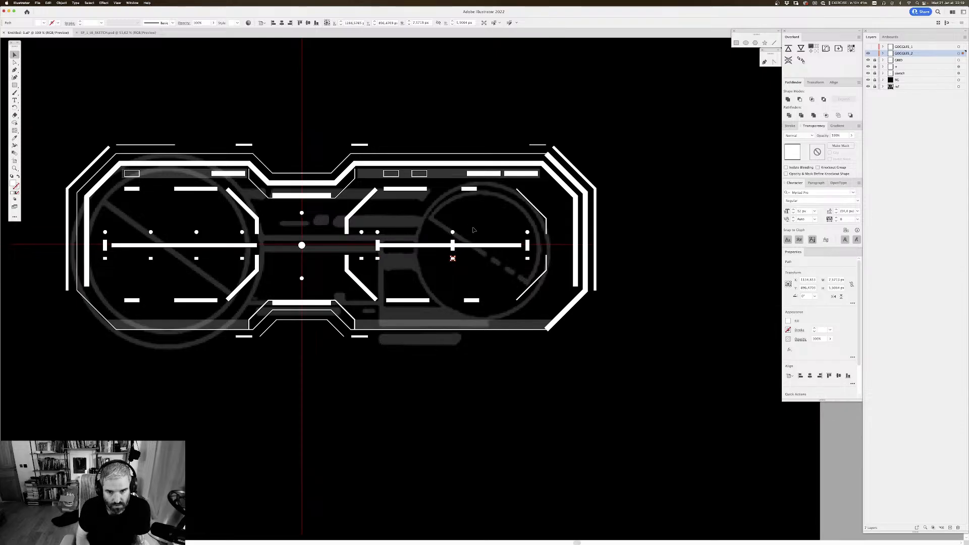
left_click(453, 232)
left_click(527, 232)
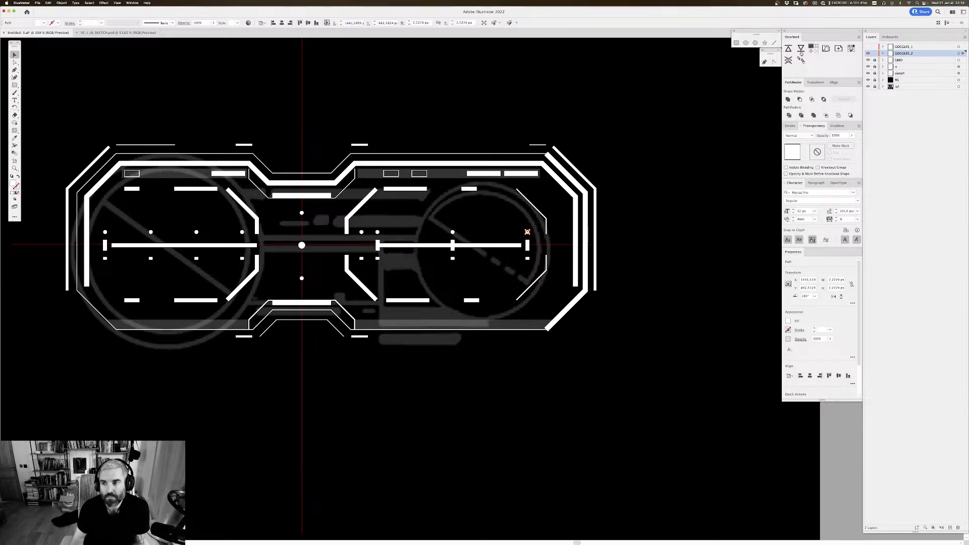
left_click(883, 54)
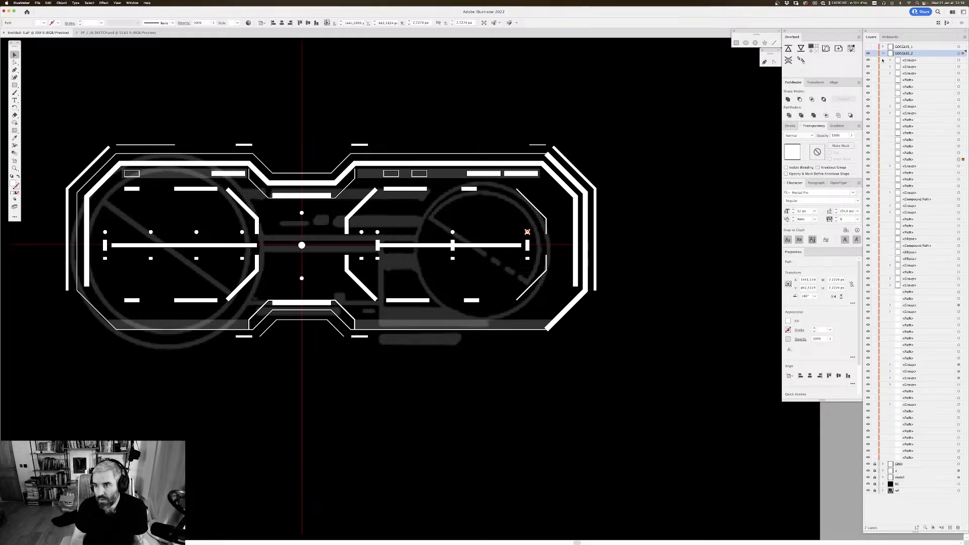
left_click(882, 53)
scroll(588, 142, "left", 2)
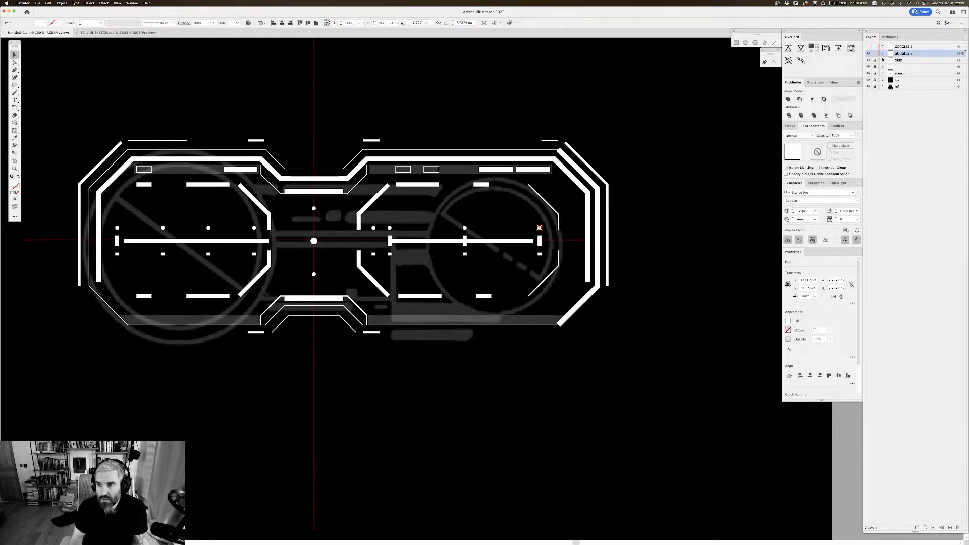
left_click(883, 53)
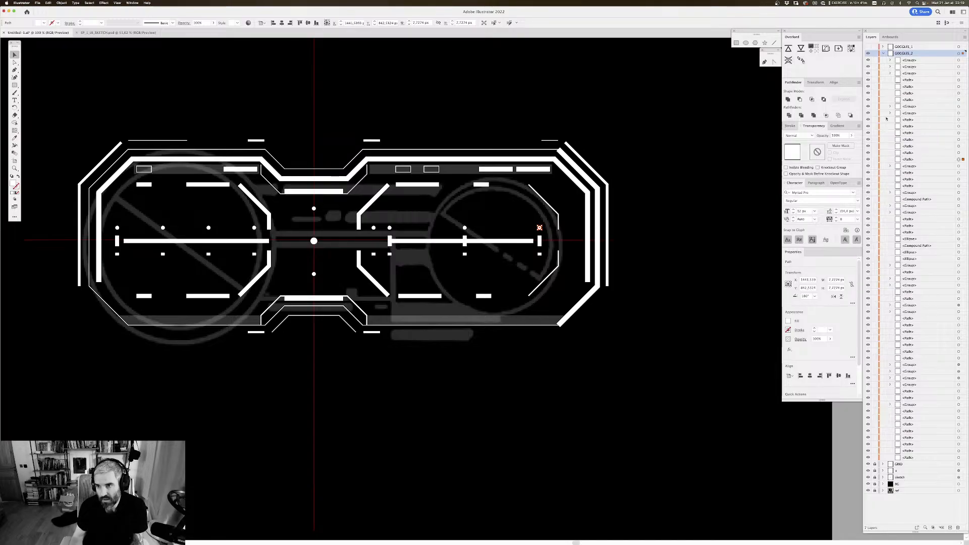
left_click_drag(618, 158, 691, 163)
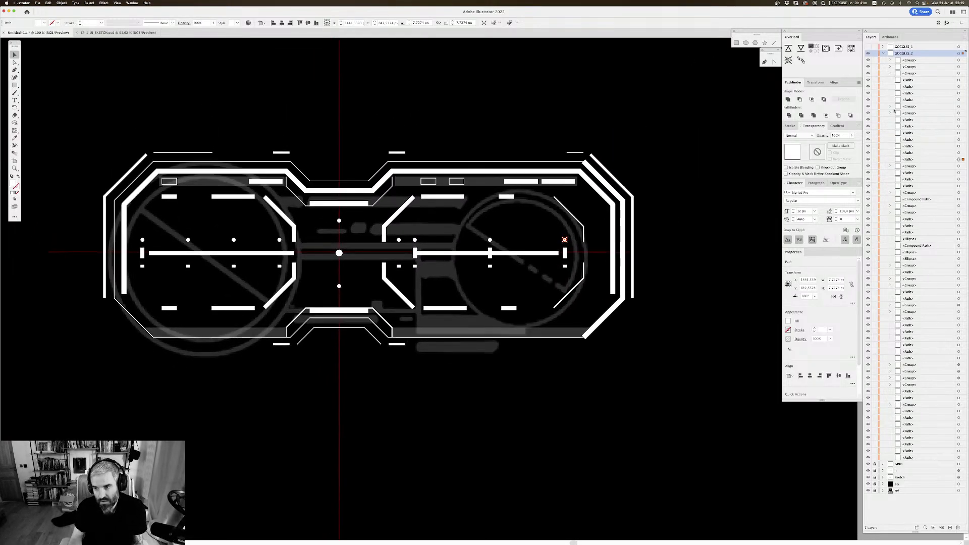
Step: Ungroup the short bar at the lower left of the left lens and check the longer bar beside it
left_click(868, 206)
left_click(868, 207)
left_click_drag(335, 289, 378, 258)
left_click(219, 277)
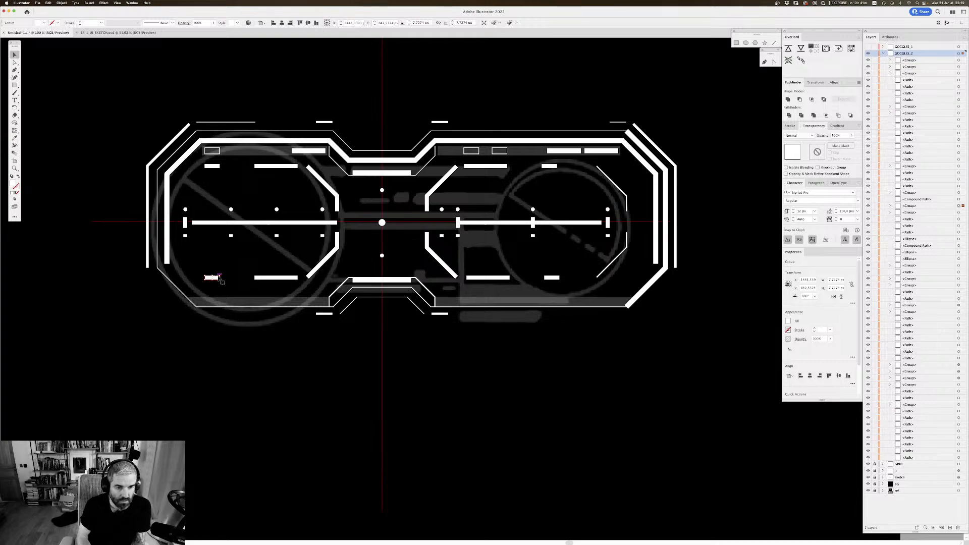
left_click(219, 278)
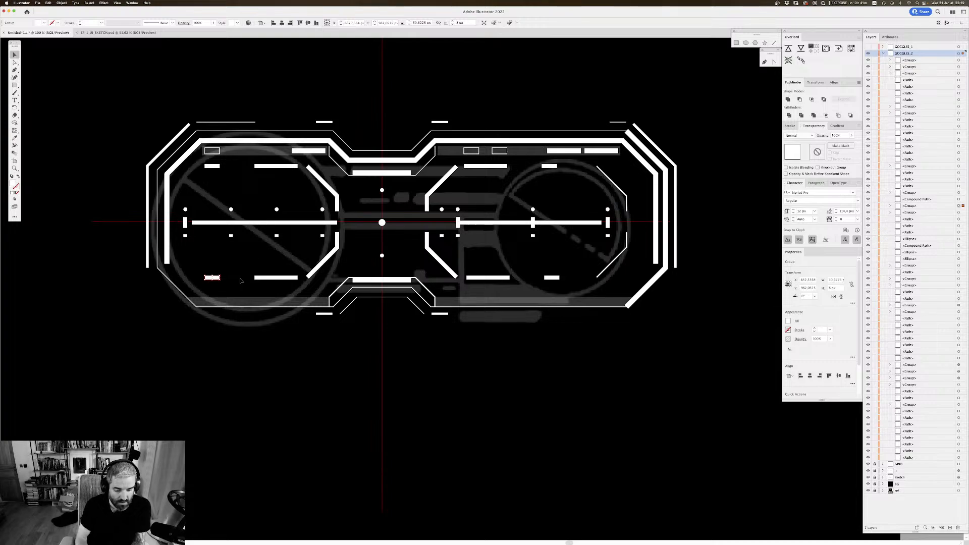
left_click(291, 277)
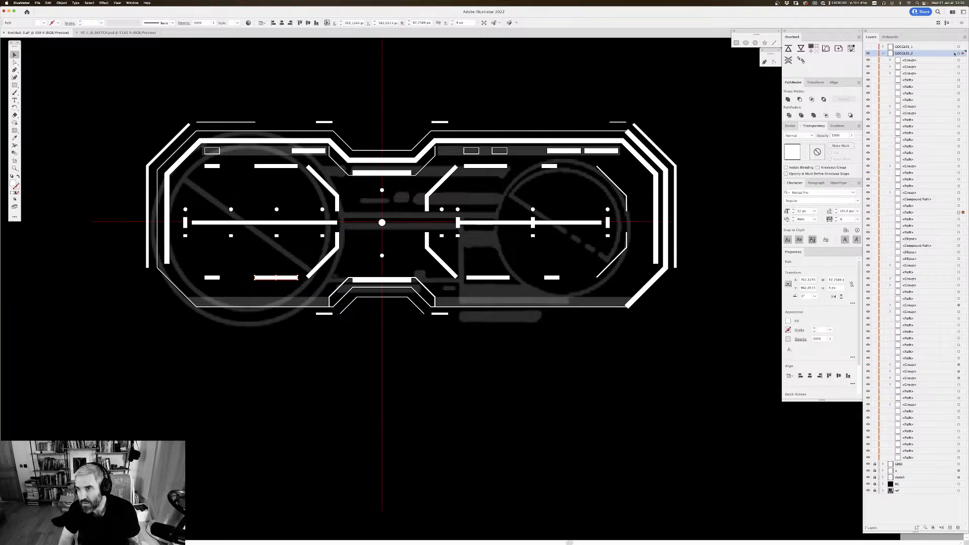
Step: Ungroup all the artwork on the GOGGLES_2 layer, comparing it with the grouped state before keeping it ungrouped
left_click(957, 53)
key("super+shift+g")
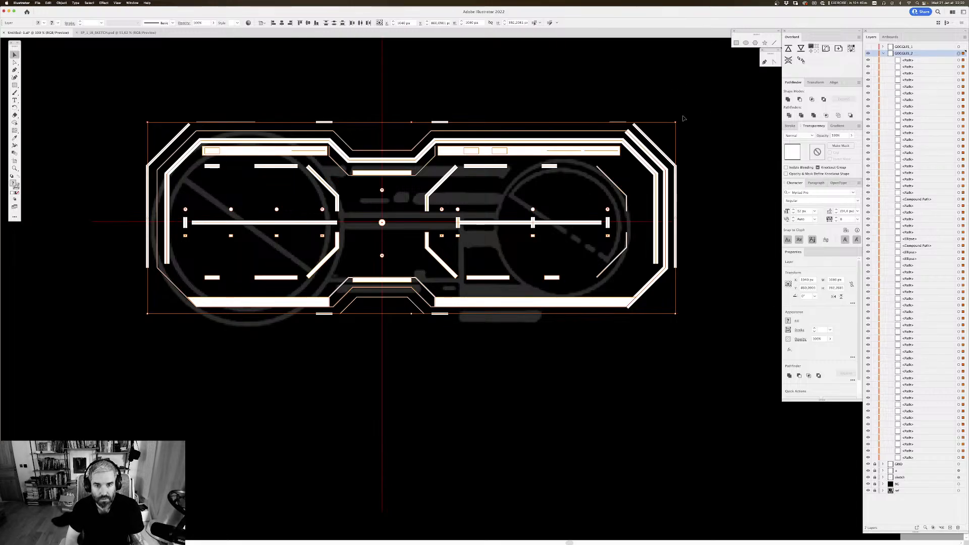
key("super+z")
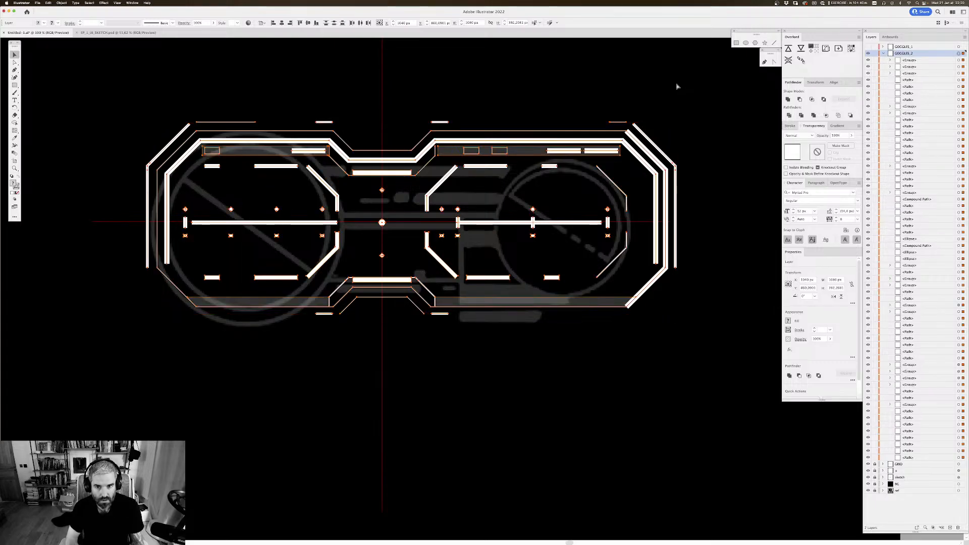
key("super+shift+z")
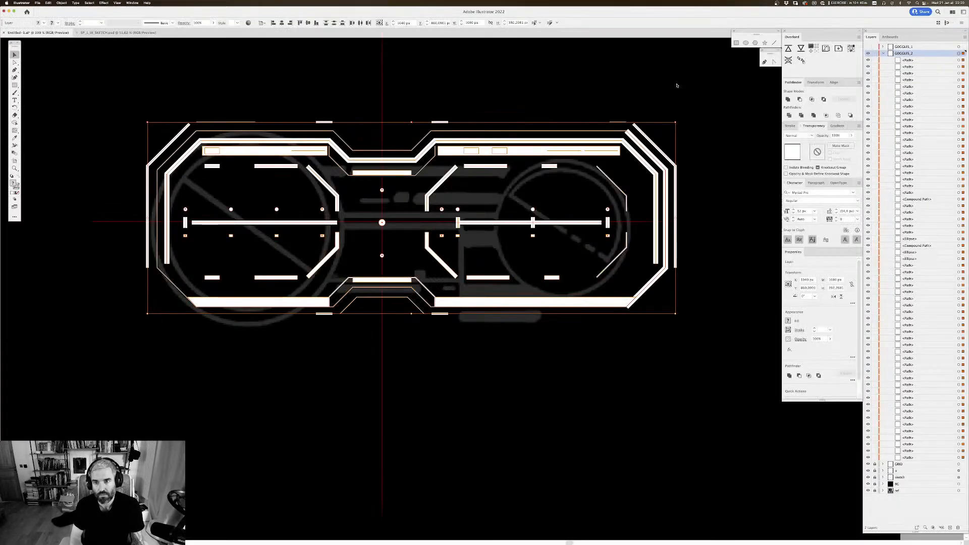
left_click(676, 85)
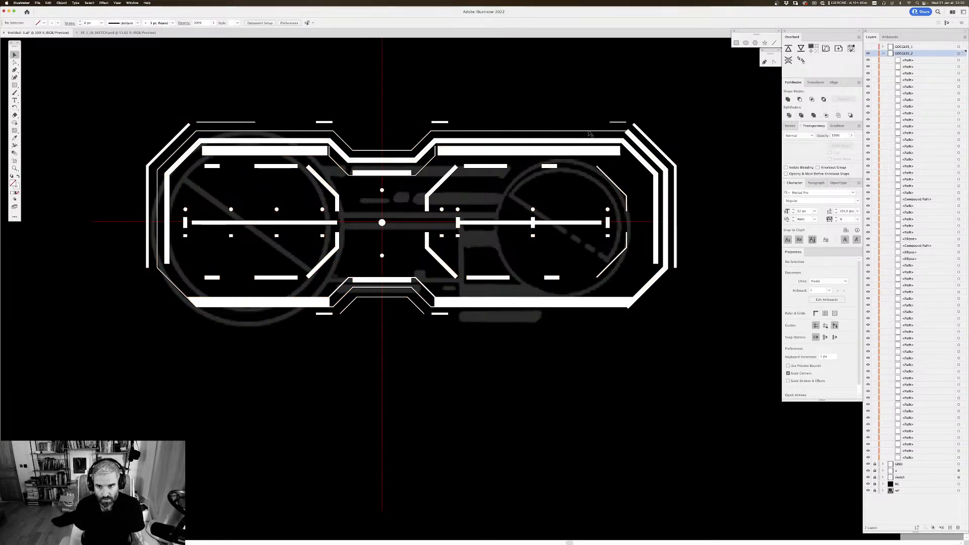
Step: Set the opacity of the four wide upper and lower frame bands to 20% and save the document
left_click(612, 154)
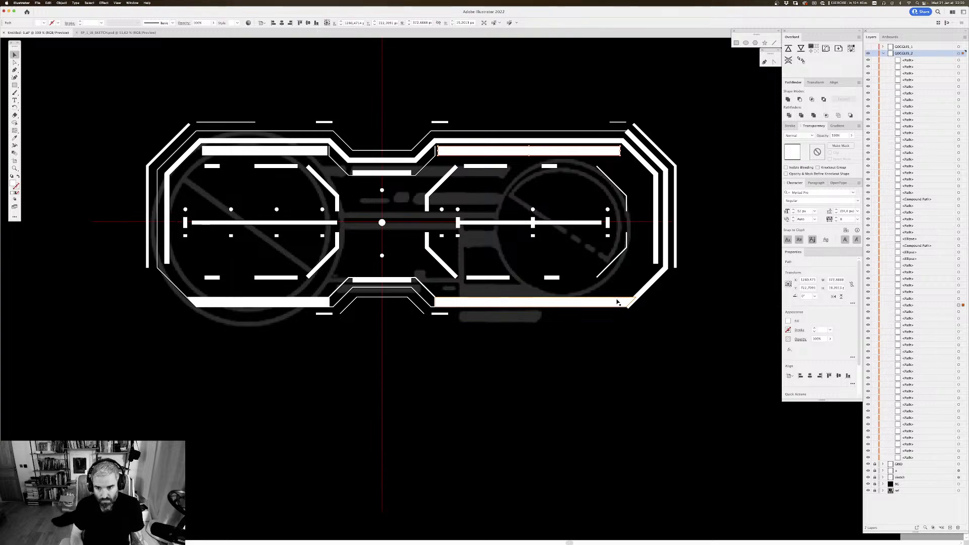
left_click(619, 302, "shift")
left_click(322, 301, "shift")
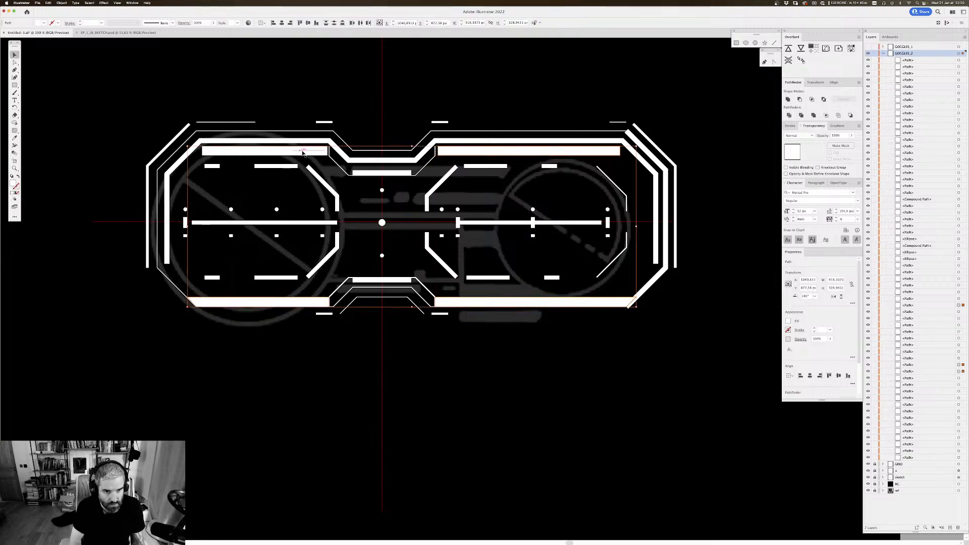
left_click(308, 151, "shift")
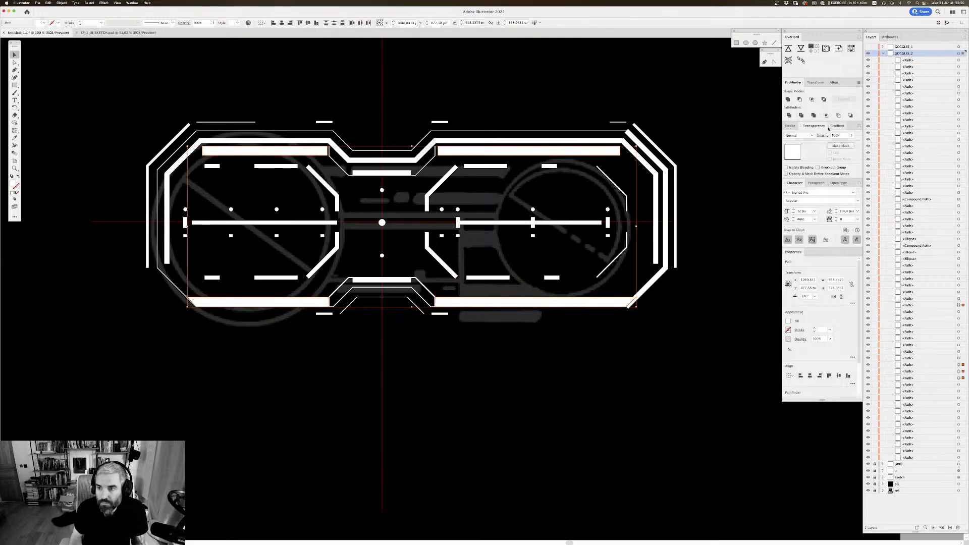
left_click(822, 135)
key("Return")
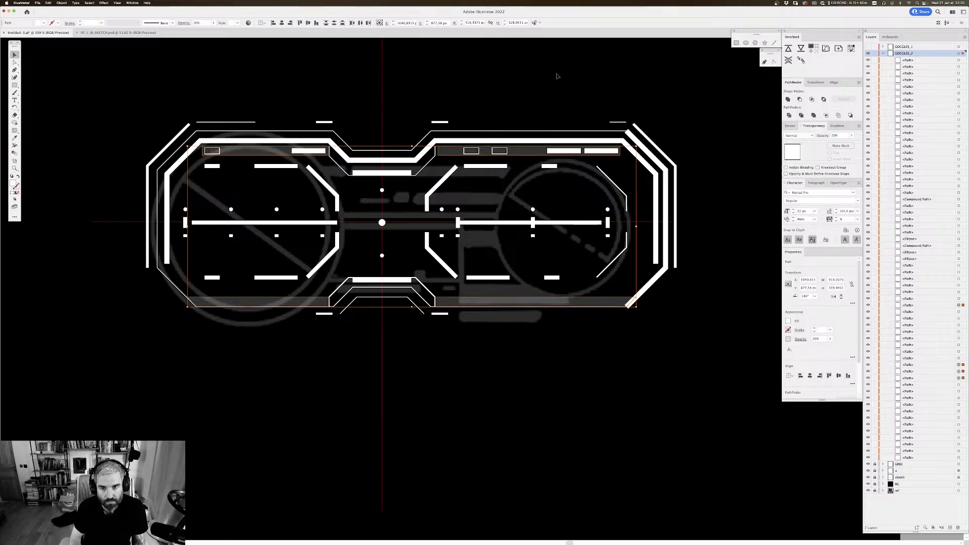
left_click(573, 74)
scroll(574, 70, "up", 1)
key("super+s")
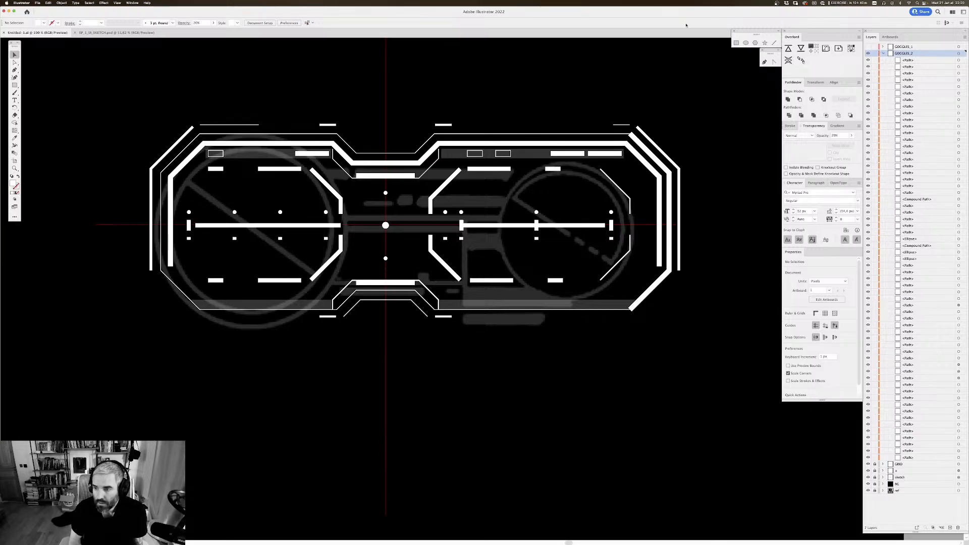
scroll(694, 134, "up", 1)
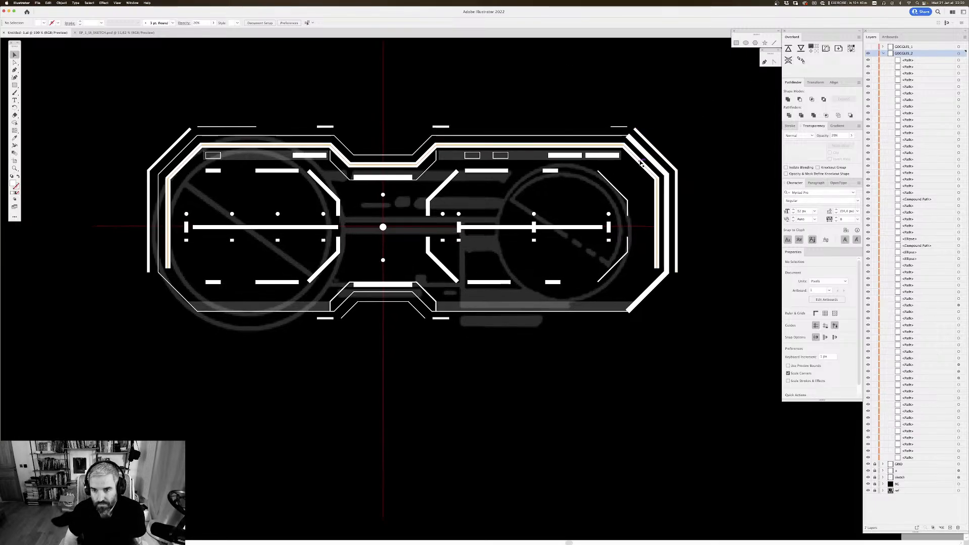
left_click(645, 169)
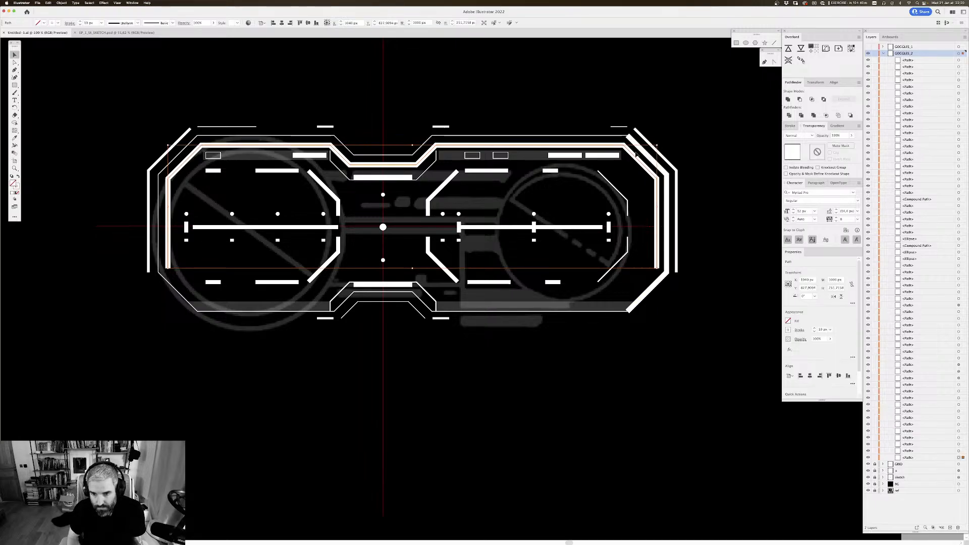
left_click(468, 116)
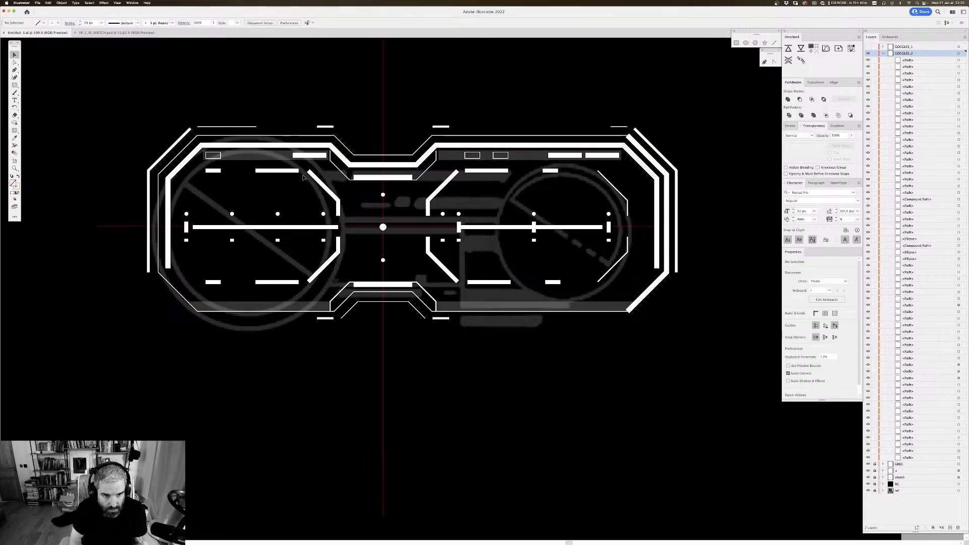
Step: Combine the four upper dashes and two upper inner brackets of both lenses into one compound path
left_click(212, 171)
left_click(277, 171, "shift")
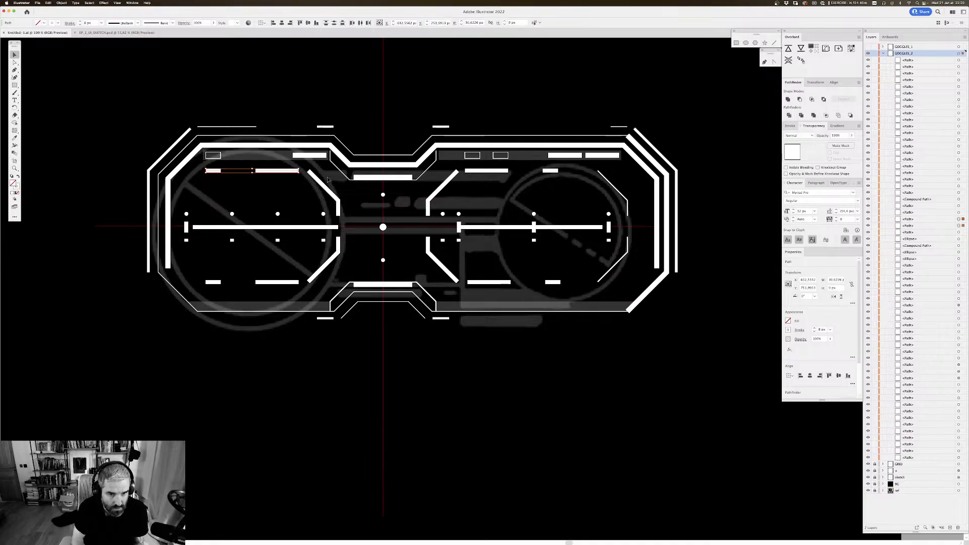
left_click(332, 194, "shift")
left_click(438, 189, "shift")
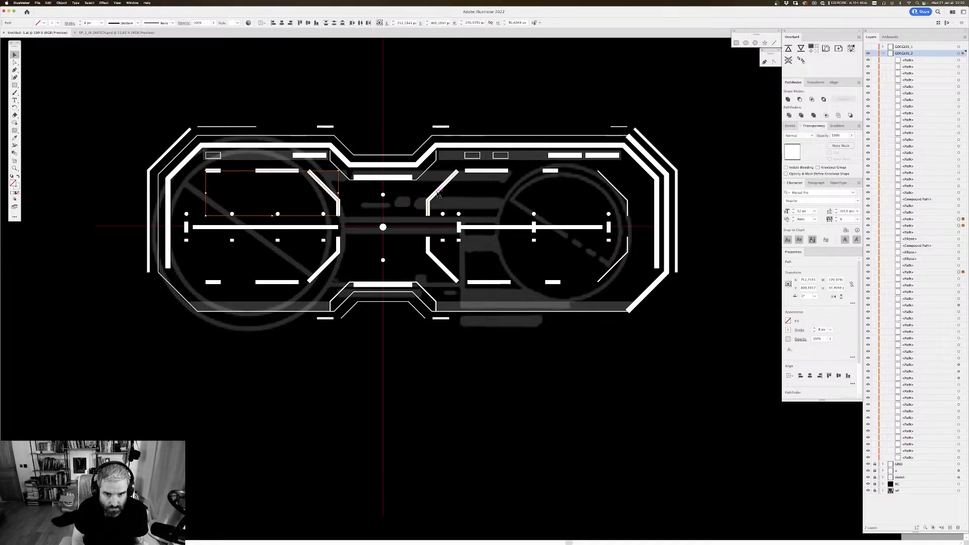
left_click(497, 170, "shift")
left_click(551, 170, "shift")
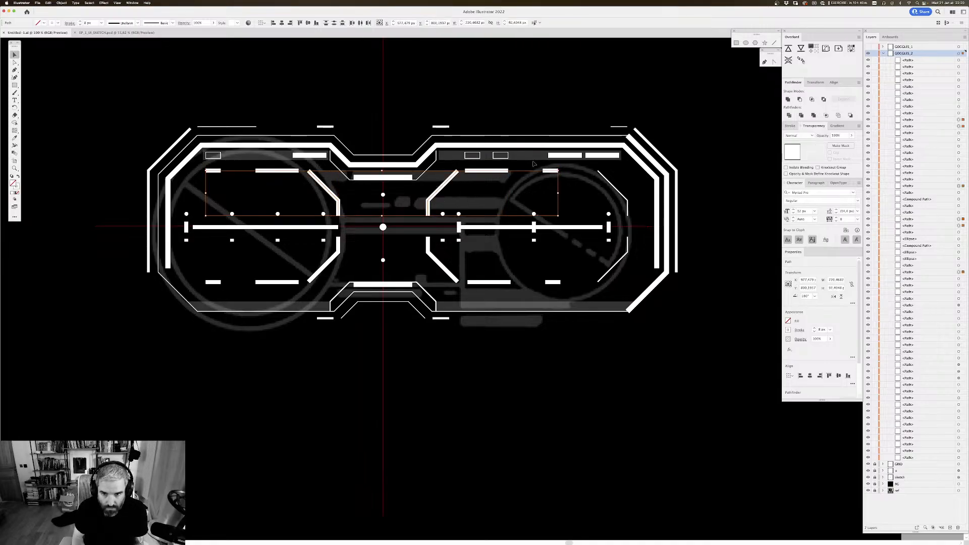
key("super+c")
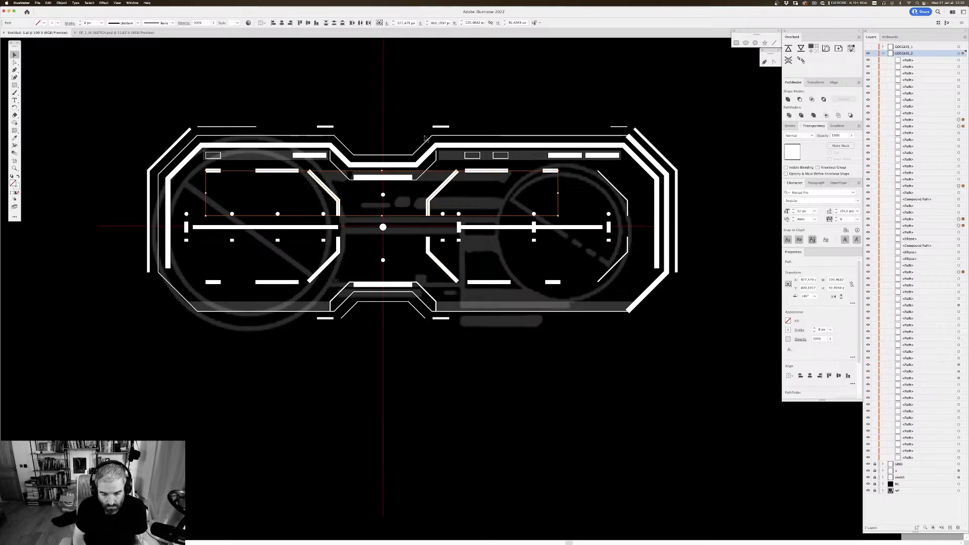
key("super+8")
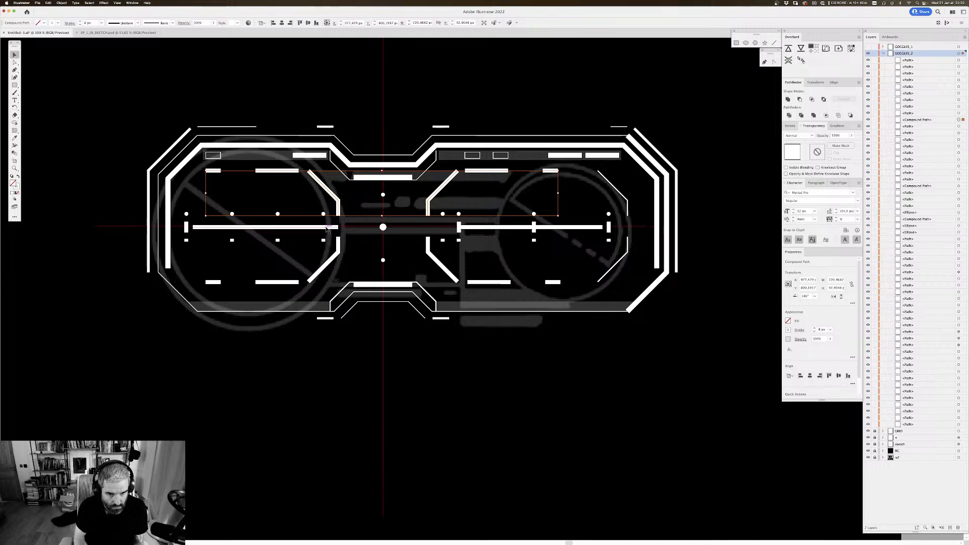
Step: Combine the two long horizontal centre bars and their four vertical ticks into one compound path
left_click(314, 227)
left_click(479, 229, "shift")
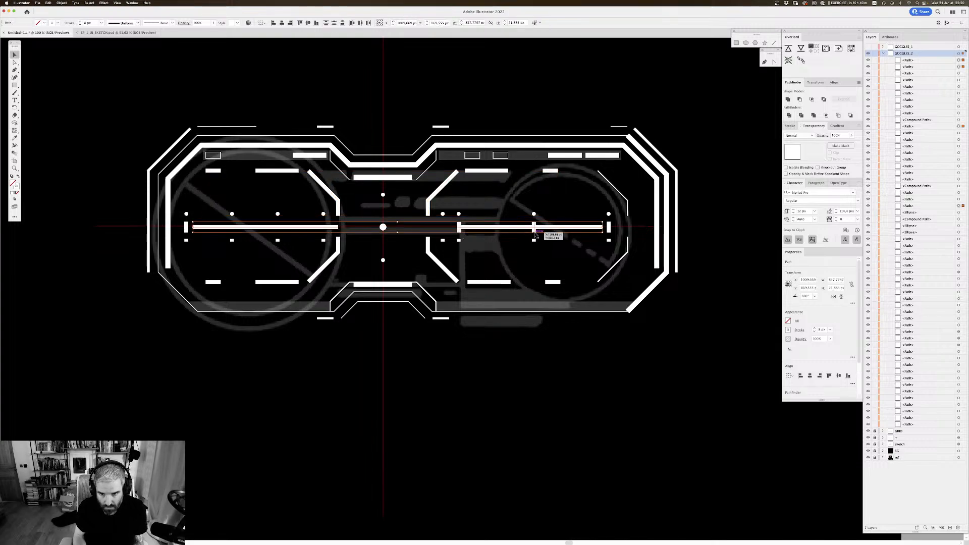
left_click(608, 227, "shift")
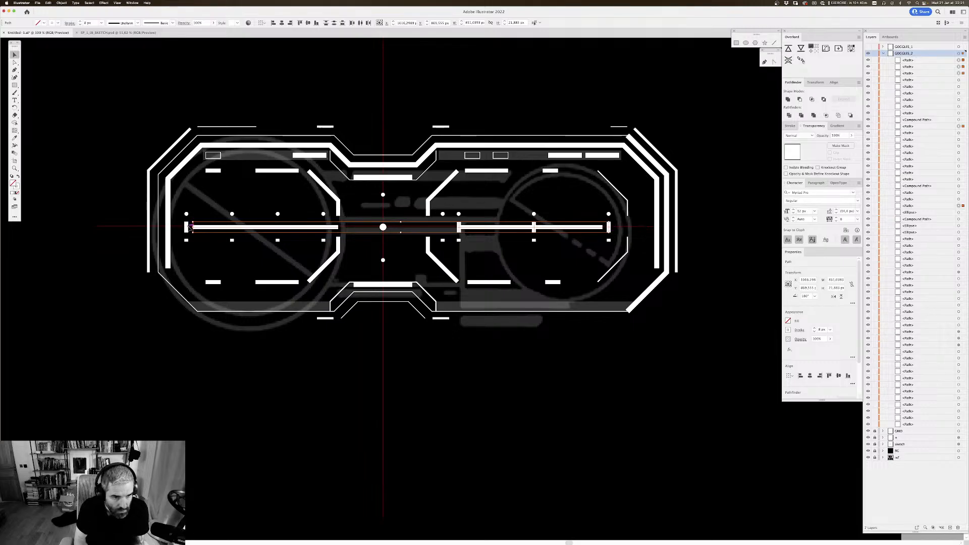
left_click(188, 227, "shift")
key("super+8")
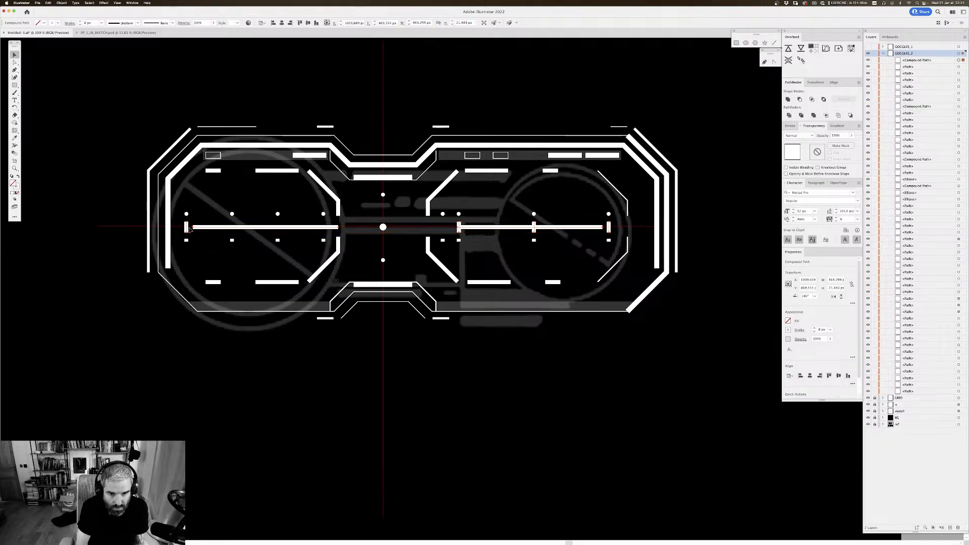
Step: Combine the four lower dashes and two lower inner brackets of both lenses into one compound path
left_click_drag(341, 253, 266, 285)
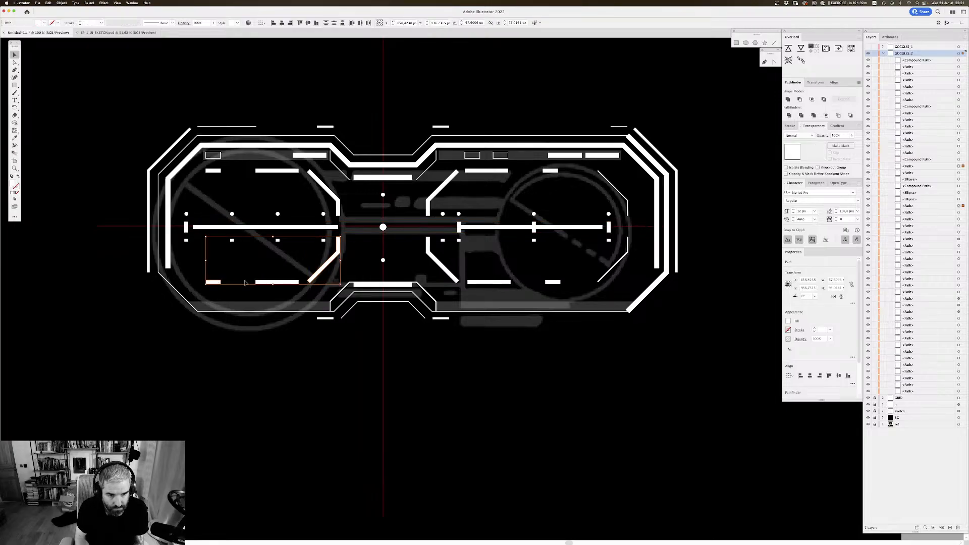
left_click(440, 265, "shift")
left_click(487, 282, "shift")
left_click(550, 283, "shift")
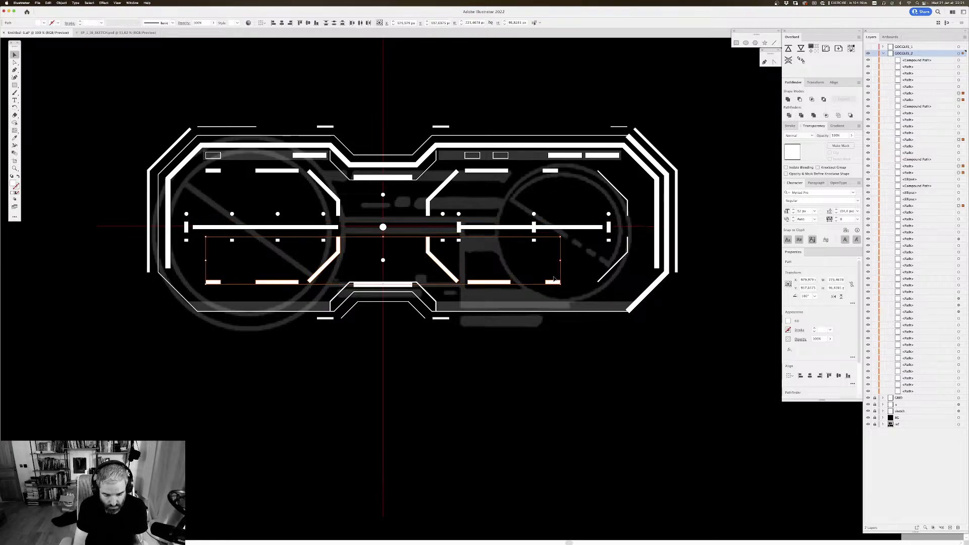
key("super+8")
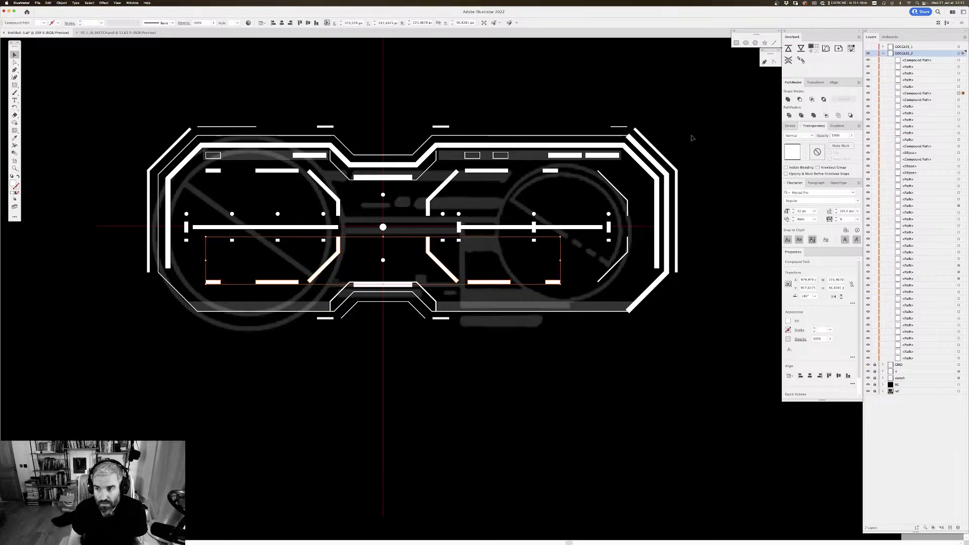
left_click(697, 120)
Step: Combine the four short bars above and below the bridge into one compound path
left_click_drag(698, 108, 690, 109)
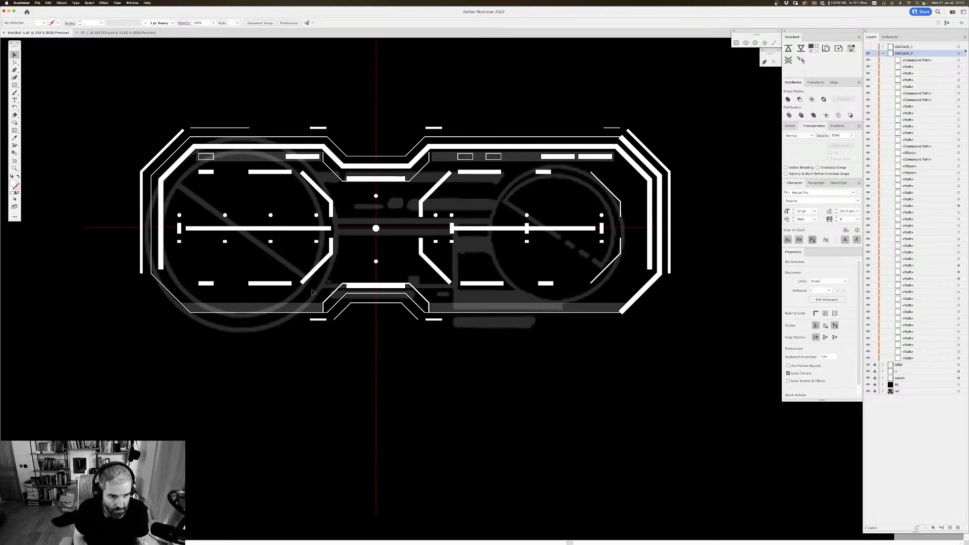
left_click(186, 159)
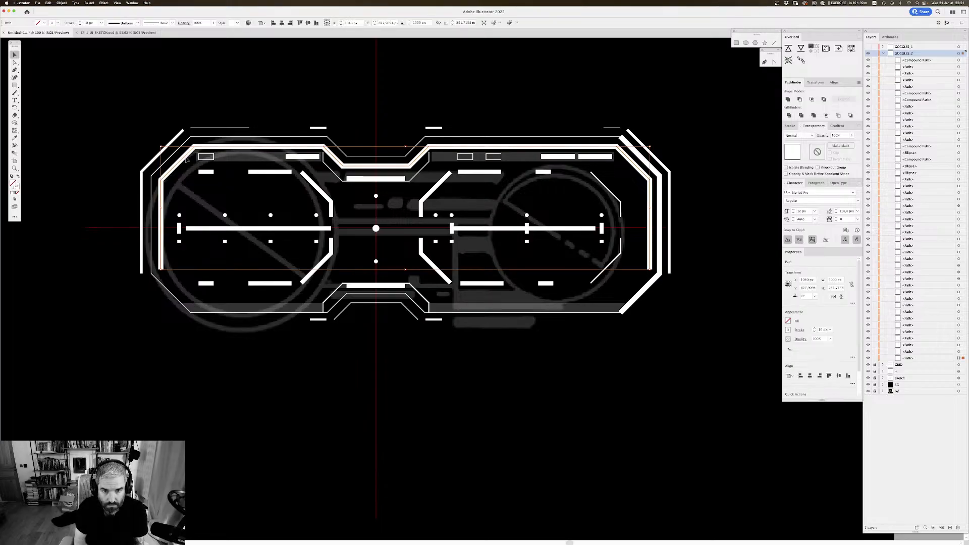
left_click(331, 72)
left_click(318, 127)
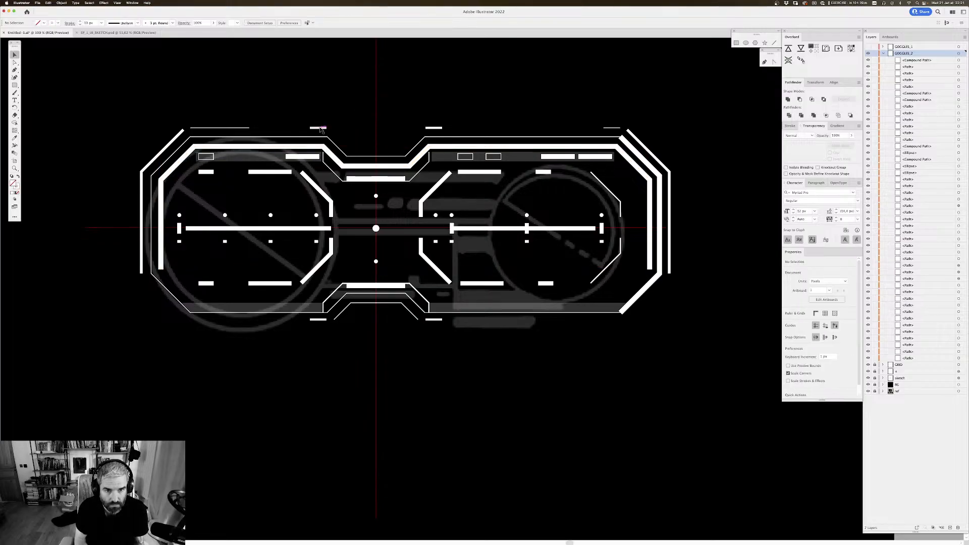
left_click(437, 129, "shift")
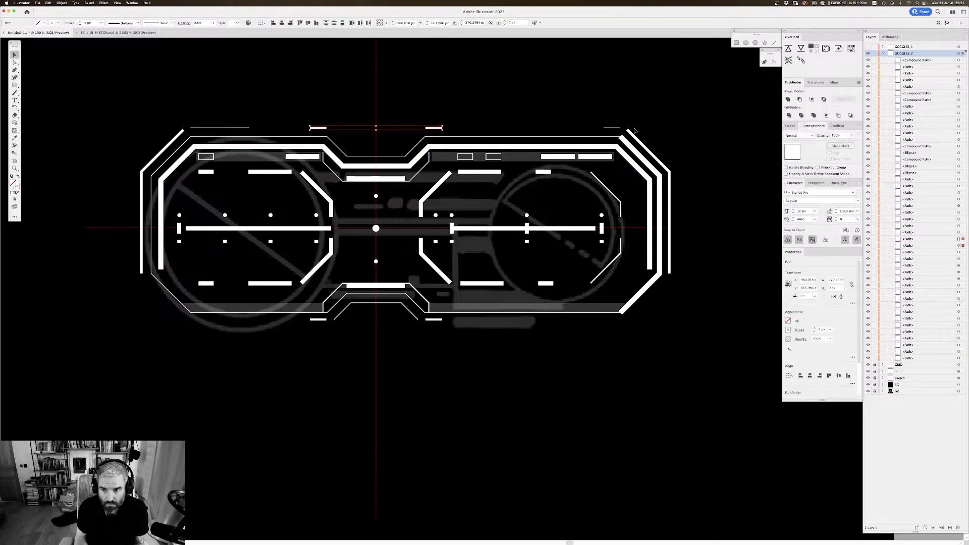
left_click(435, 320, "shift")
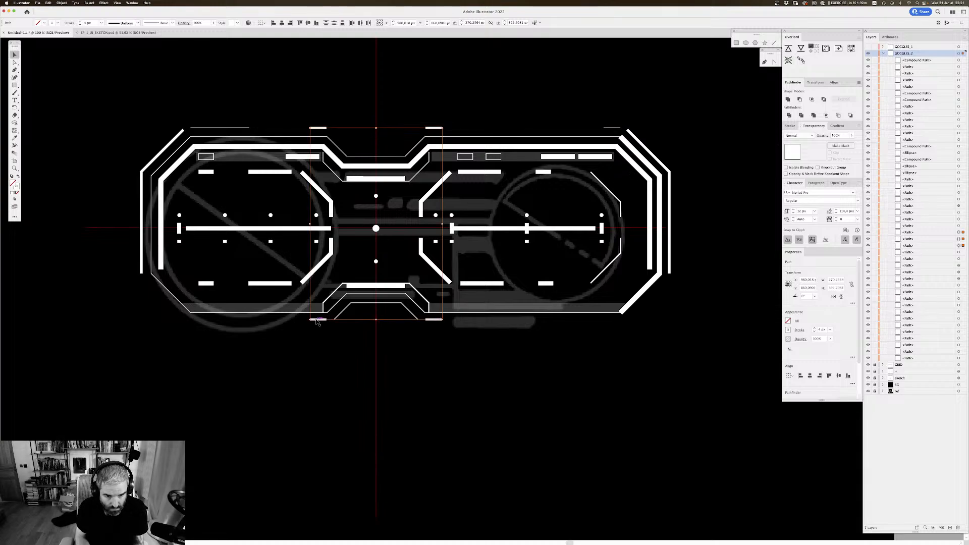
key("super+8")
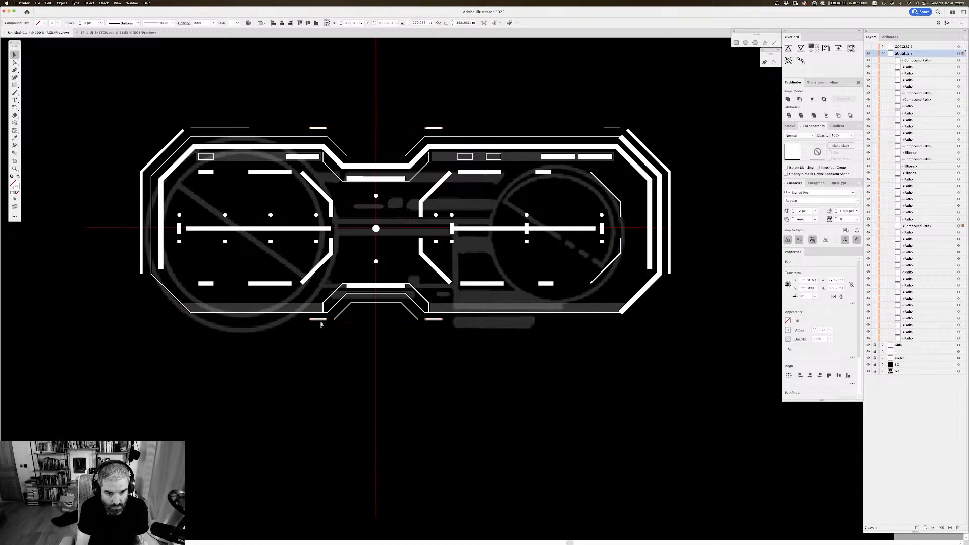
left_click(368, 390)
Step: Combine the outermost angled side lines at both ends of the goggles into one compound path
scroll(255, 114, "left", 1)
scroll(255, 113, "up", 1)
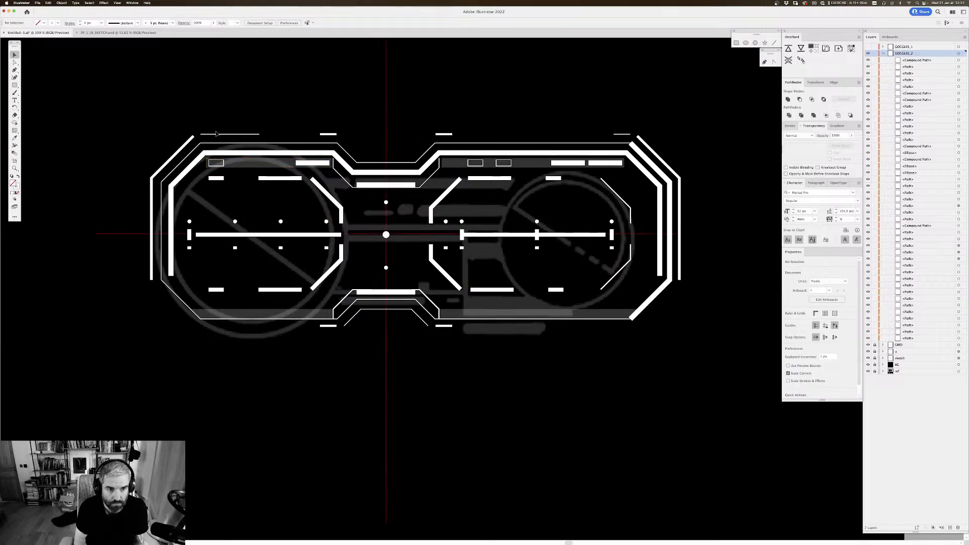
left_click(187, 141)
left_click(669, 163, "shift")
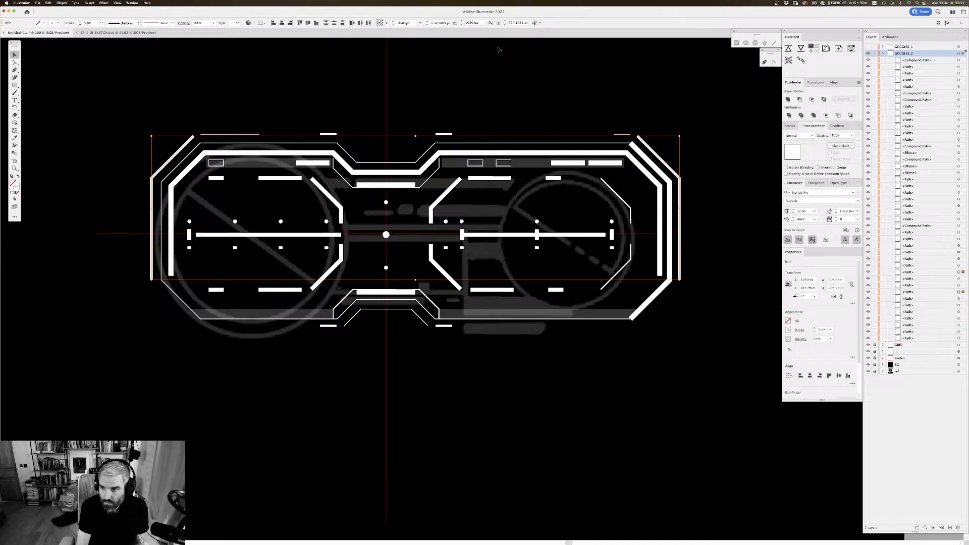
key("super+8")
left_click(652, 118)
Step: Gather the six compound paths at the head of the GOGGLES_2 layer and hide them
scroll(662, 119, "right", 1)
scroll(661, 120, "up", 1)
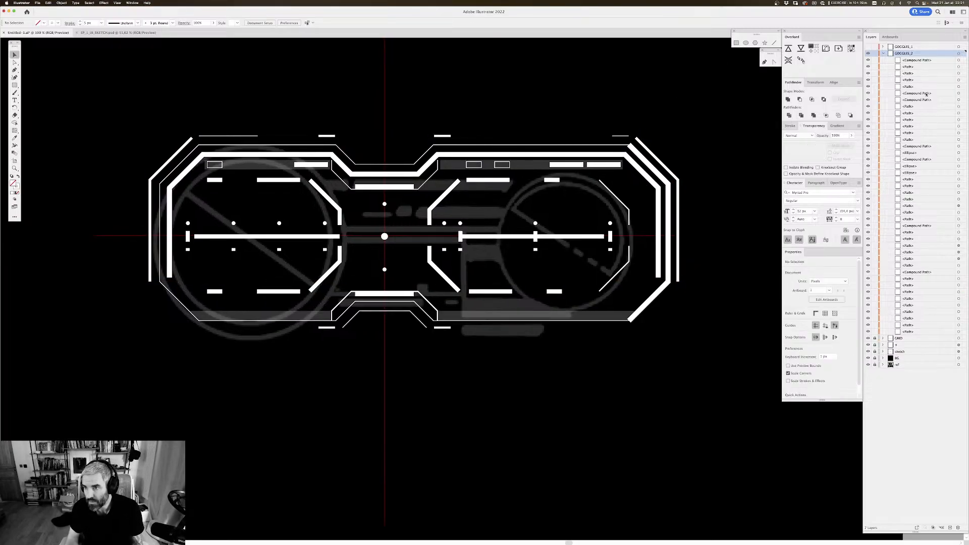
left_click_drag(925, 94, 922, 73)
left_click_drag(919, 146, 919, 84)
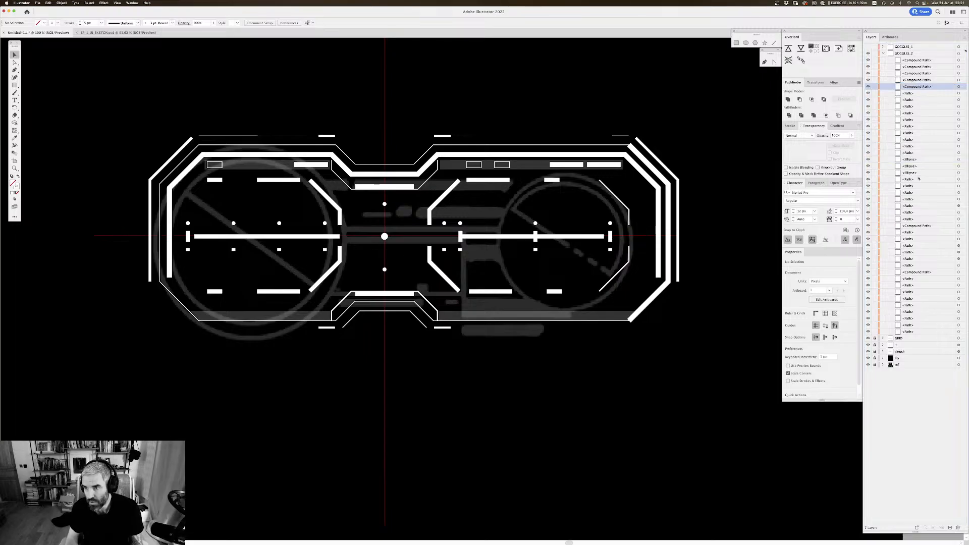
left_click_drag(921, 226, 919, 92)
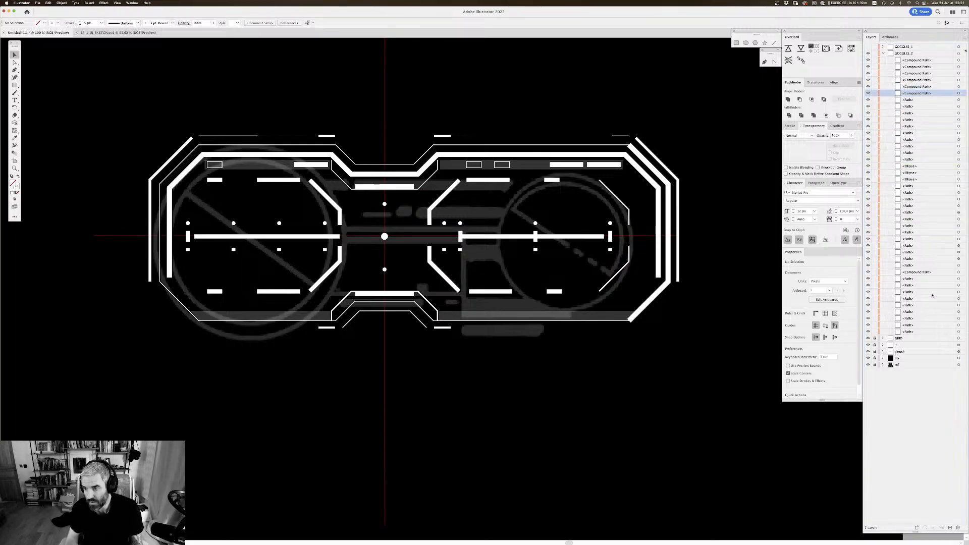
left_click_drag(923, 272, 868, 100)
Step: Combine the two semi-transparent bands along the lower frame into one compound path
left_click_drag(660, 147, 607, 140)
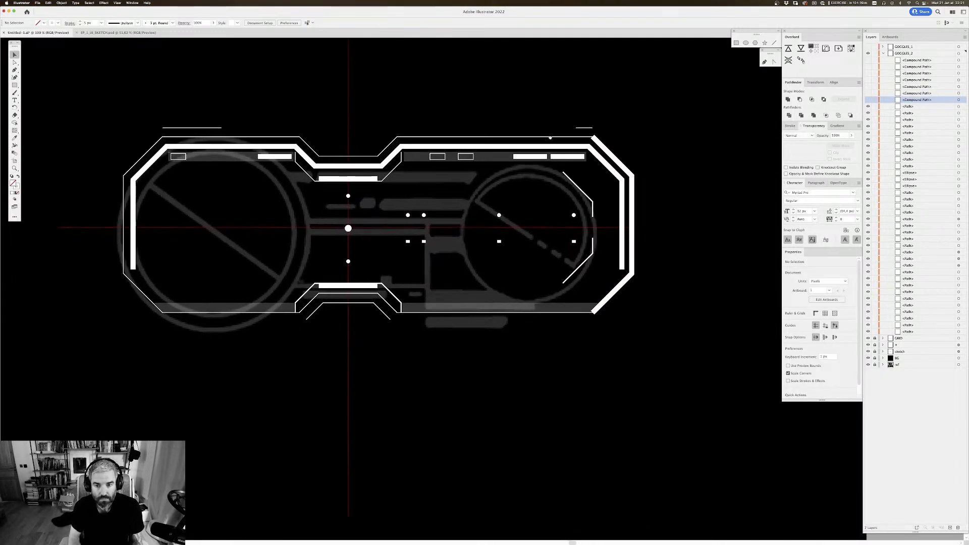
left_click_drag(457, 47, 467, 48)
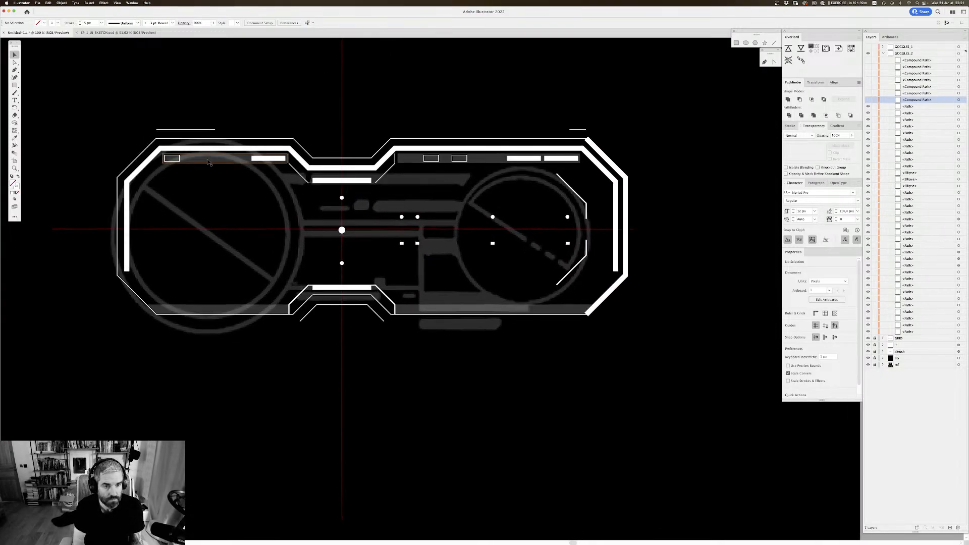
left_click_drag(250, 134, 249, 127)
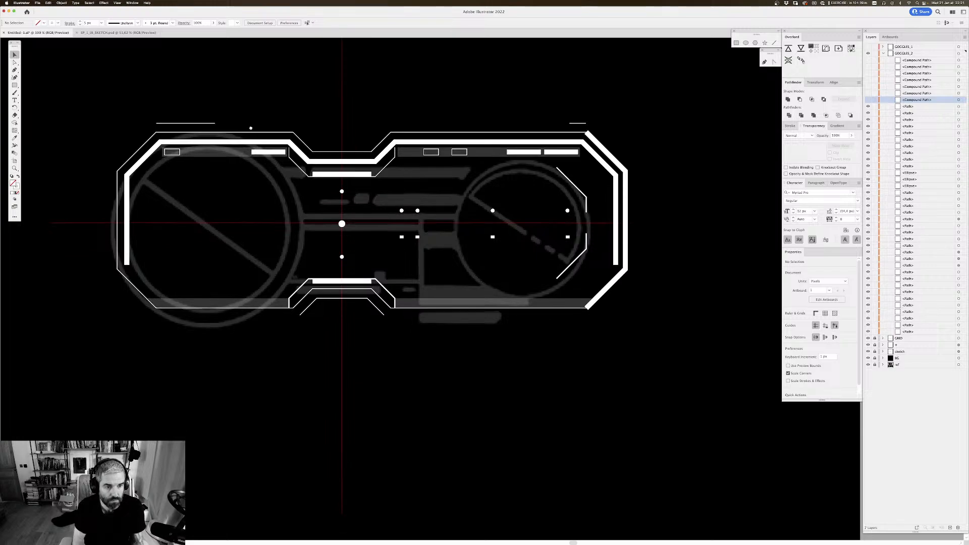
left_click(303, 291)
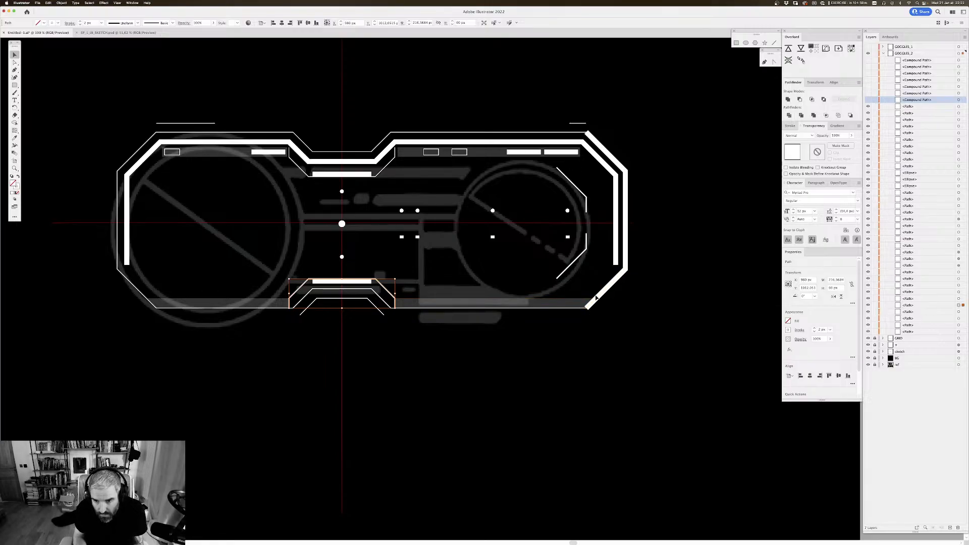
left_click(586, 308)
left_click(280, 304, "shift")
key("super+8")
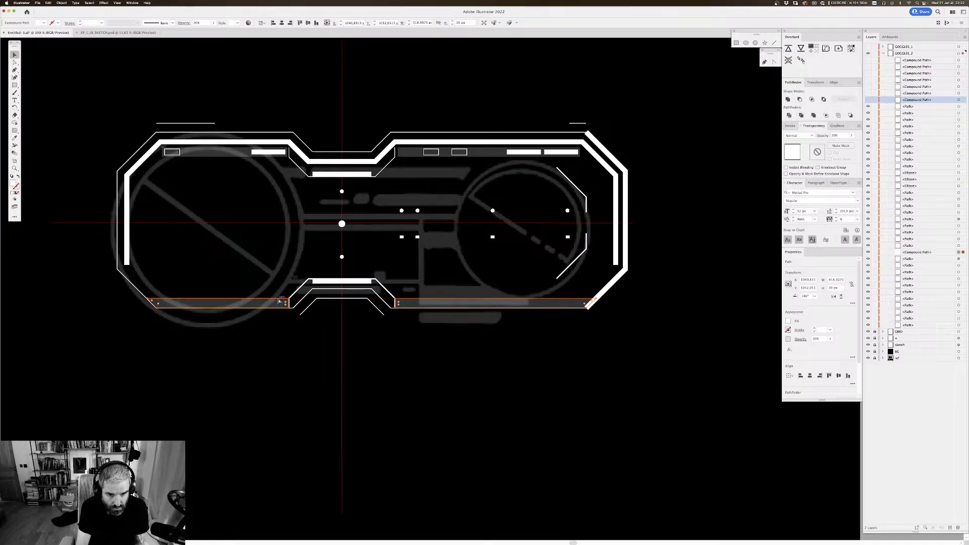
Step: Combine the two semi-transparent bands along the upper frame into one compound path
left_click(443, 366)
left_click(426, 152)
left_click(239, 152, "shift")
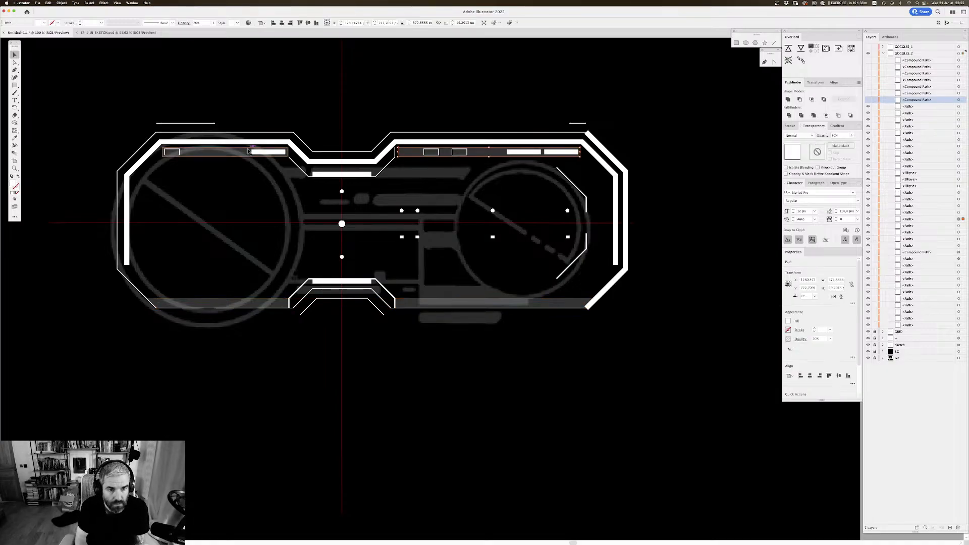
key("super+8")
left_click(639, 76)
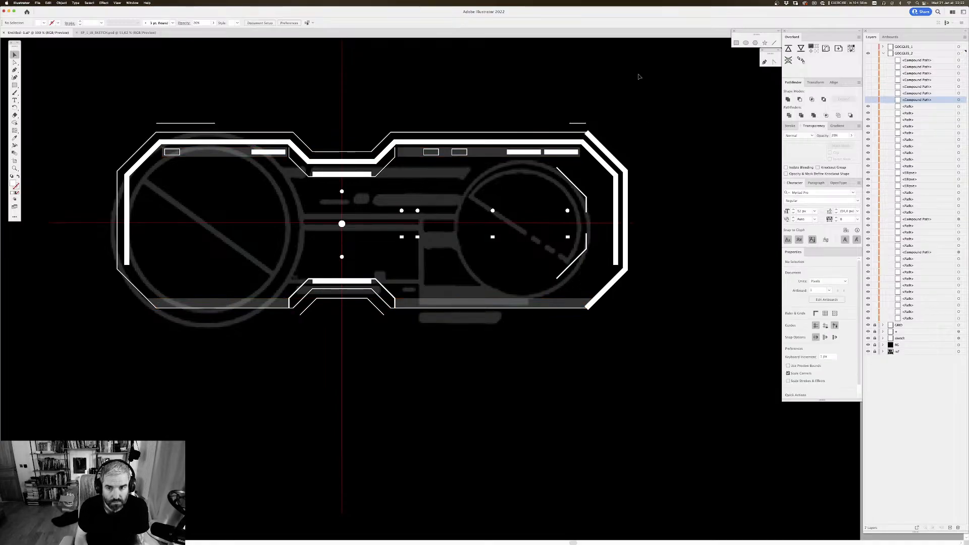
Step: Combine the two thin horizontal lines above the frame into one compound path
left_click(576, 124)
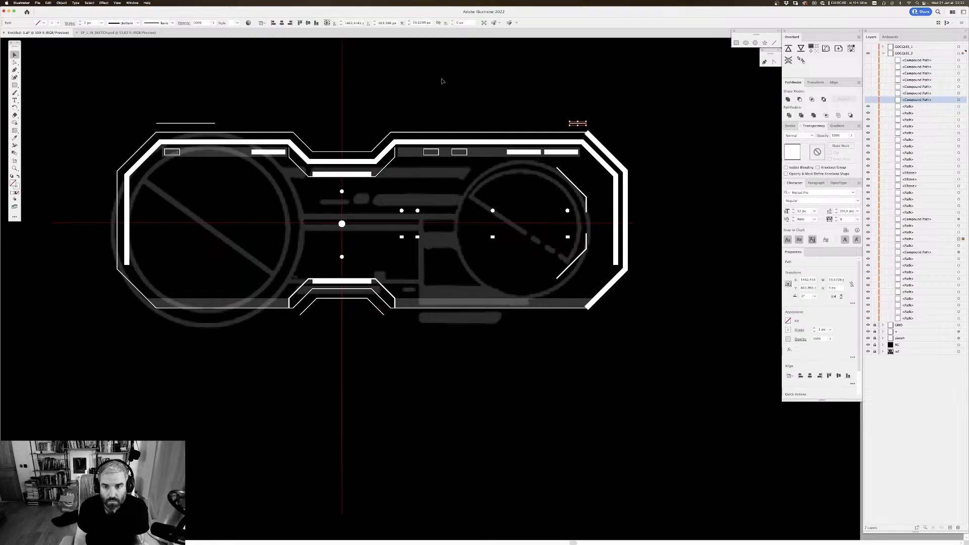
left_click(210, 123, "shift")
key("super+8")
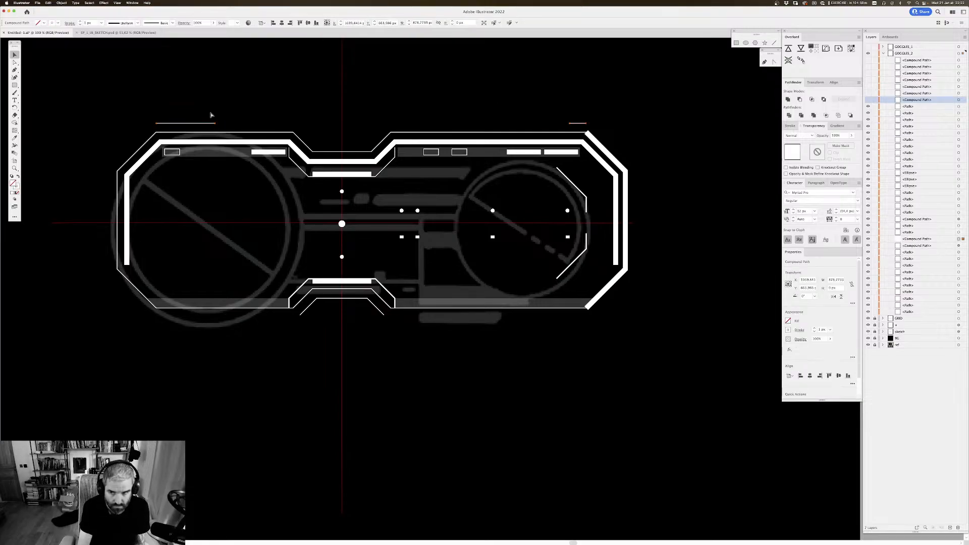
Step: Move the three compound paths of bands and thin lines up below the other compound paths in GOGGLES_2 and hide them
left_click_drag(919, 220, 867, 120)
left_click(919, 239, "super")
left_click(919, 245, "super")
left_click(919, 233, "super")
Step: Combine the upper row of four small dots around the right lens into one compound path
left_click_drag(683, 143, 685, 138)
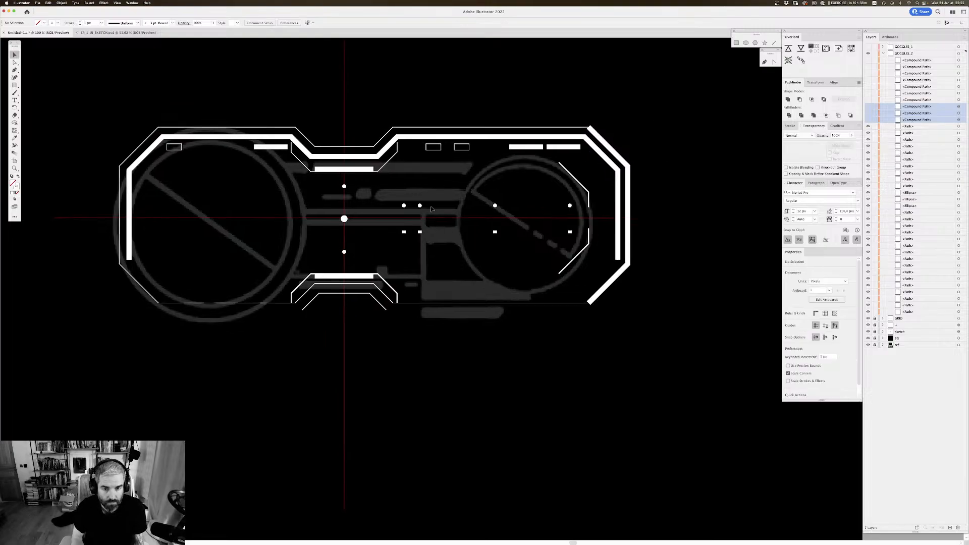
left_click(412, 206)
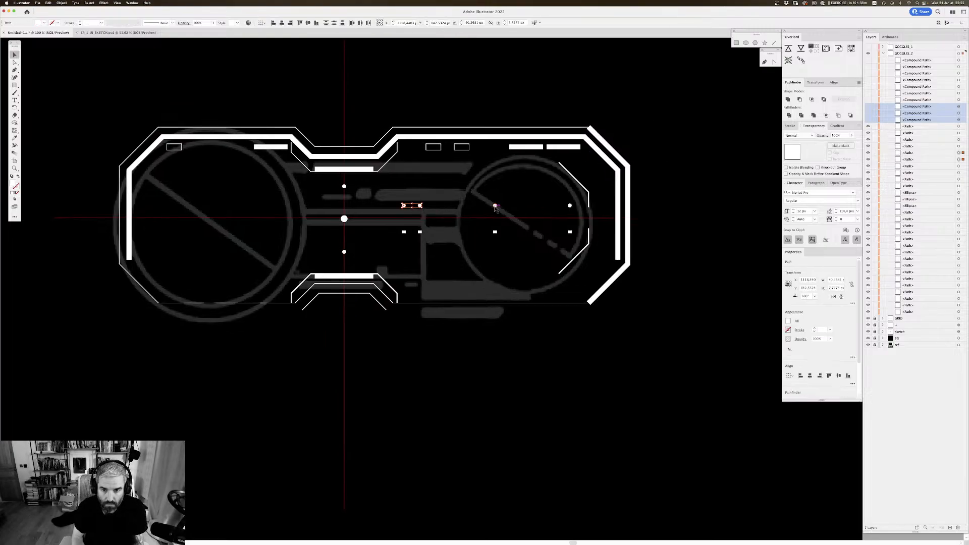
left_click_drag(495, 207, 570, 206)
key("super+8")
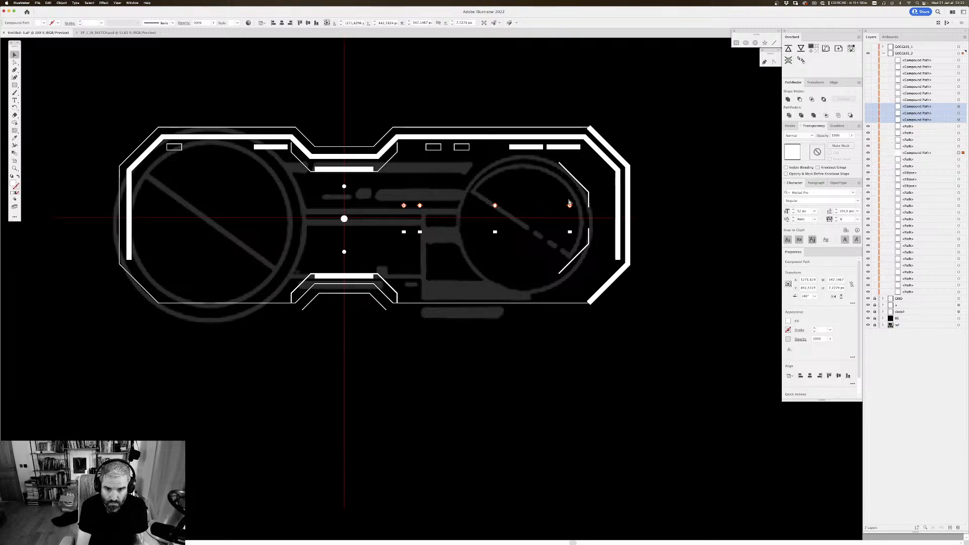
Step: Combine the lower row of four small squares around the right lens into one compound path
left_click(504, 362)
left_click_drag(388, 235, 581, 226)
key("super+8")
left_click(509, 359)
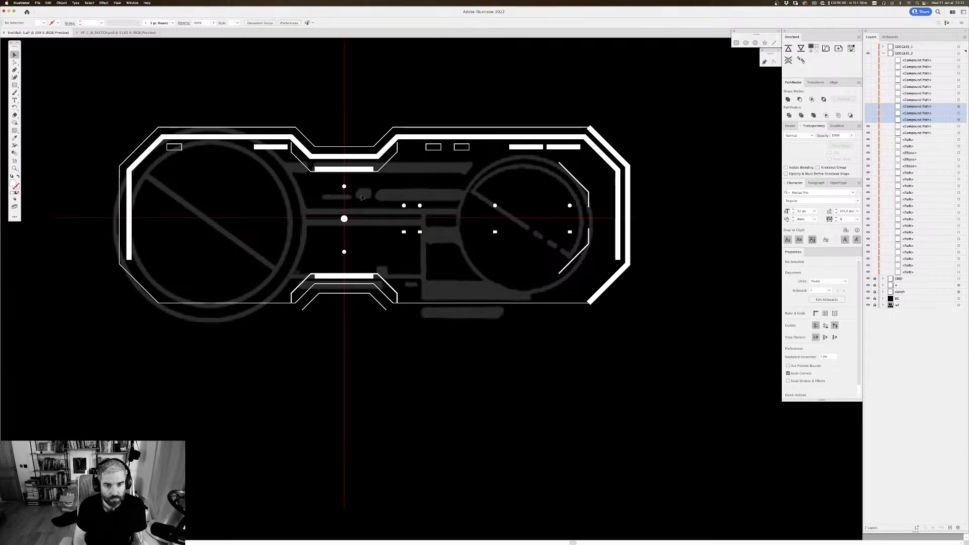
Step: Combine the three dots on the vertical centre line between the lenses into one compound path
left_click_drag(357, 181, 331, 253)
key("super+8")
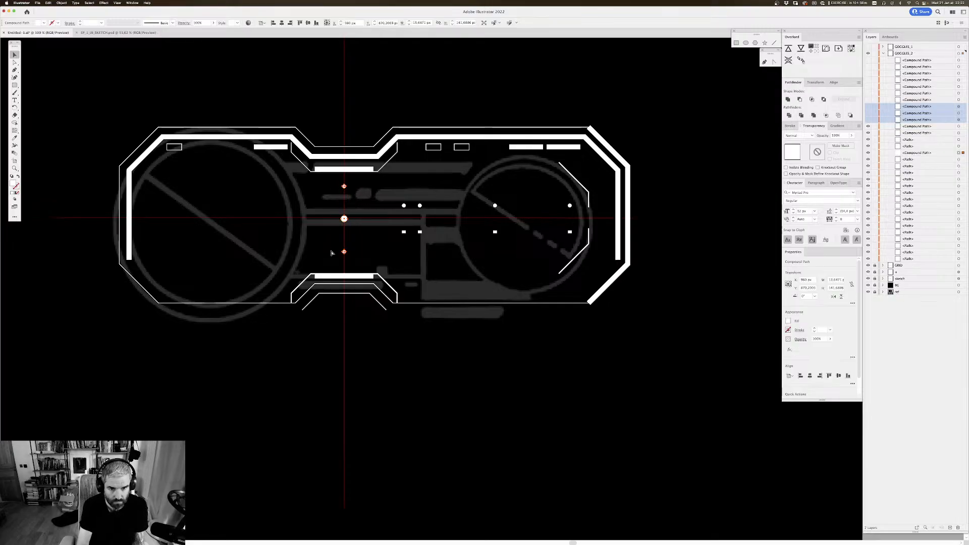
left_click(407, 392)
left_click_drag(438, 317, 441, 310)
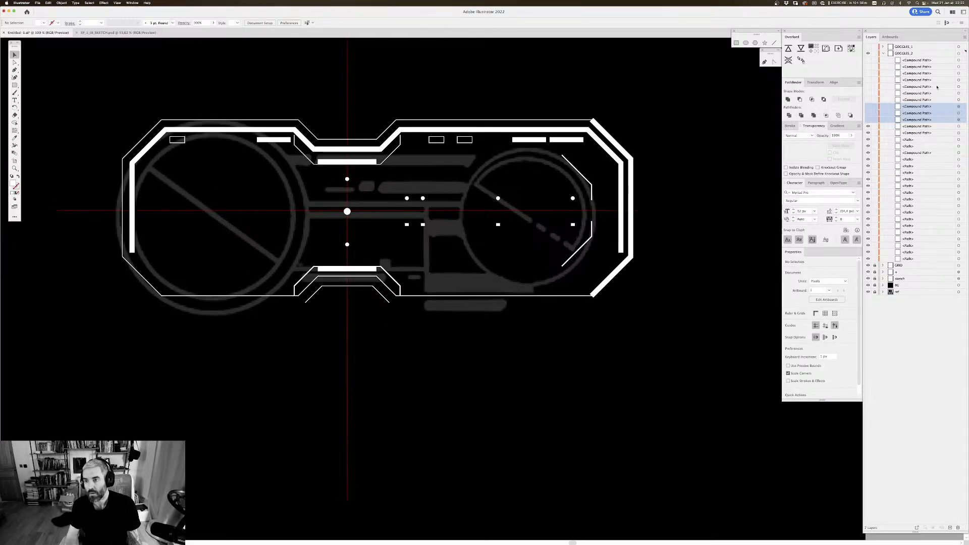
Step: Hide the compound paths of the two right-lens dot rows and the centre dots in GOGGLES_2
left_click(868, 127)
left_click(868, 133)
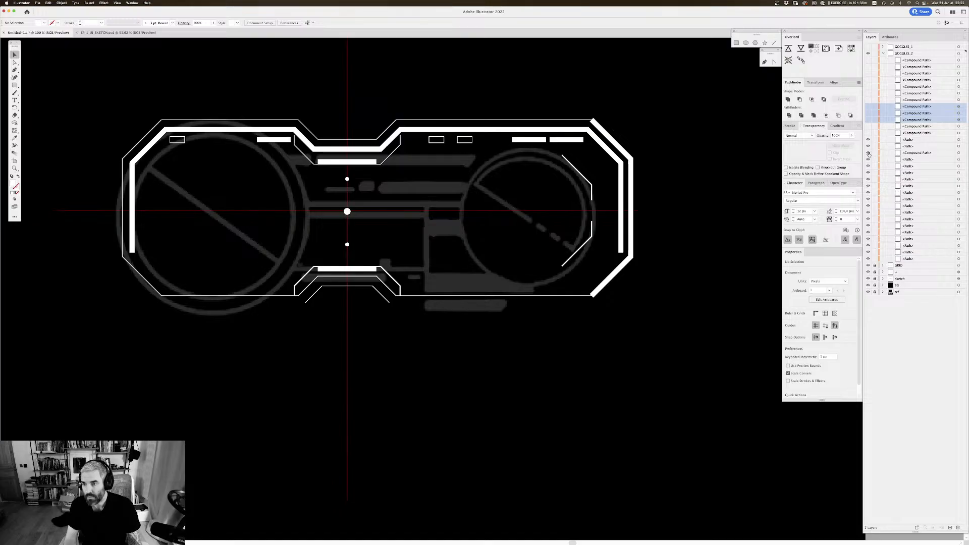
left_click(868, 153)
left_click_drag(660, 203, 669, 204)
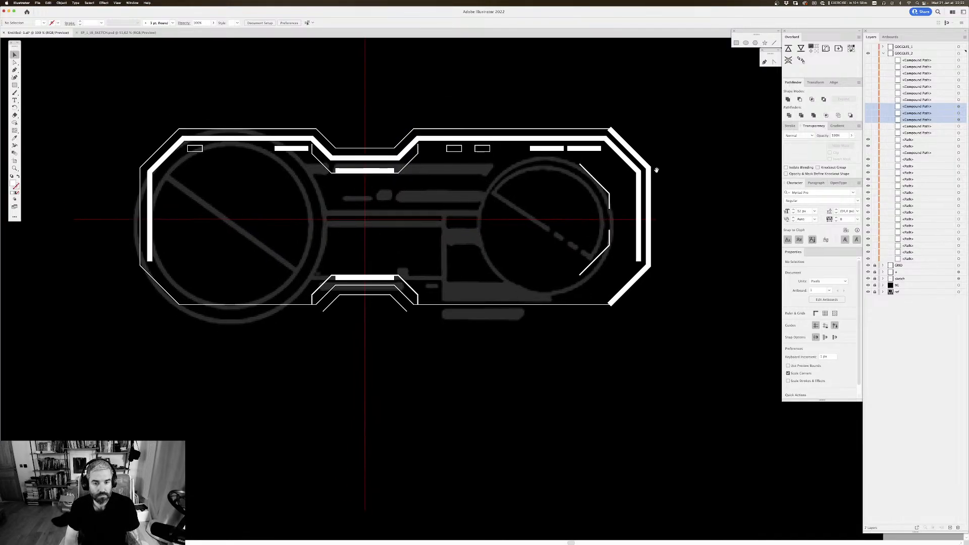
left_click_drag(394, 182, 400, 181)
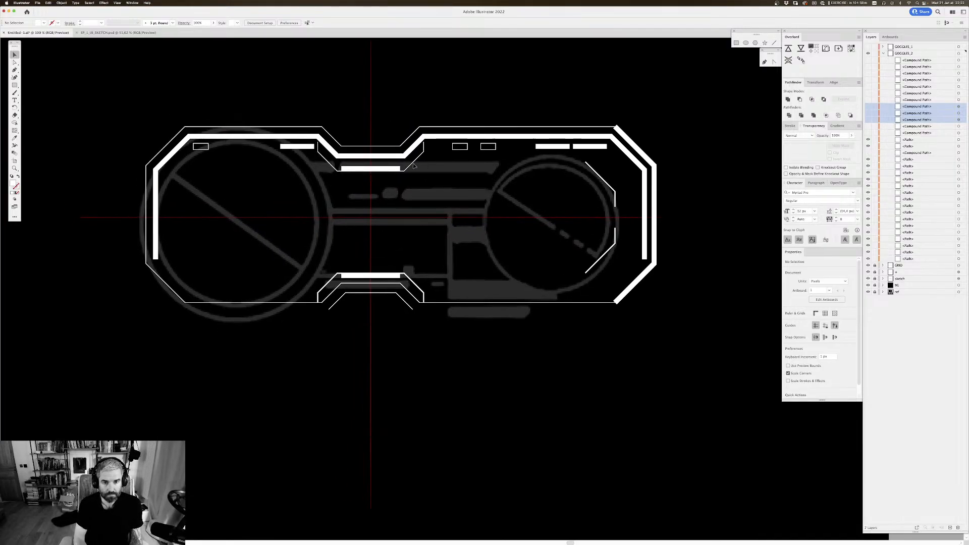
left_click(424, 147)
left_click(417, 285, "shift")
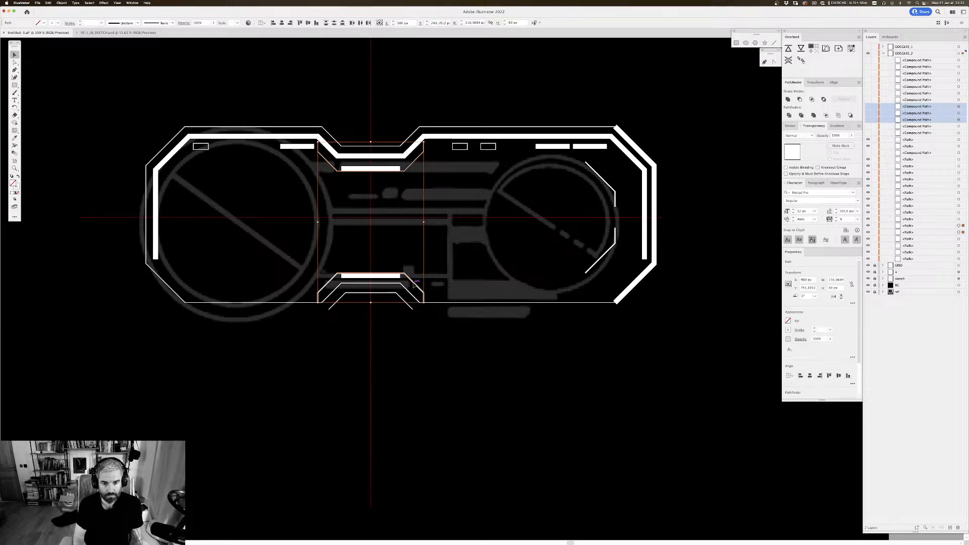
left_click(421, 252)
left_click_drag(416, 233, 421, 243)
left_click_drag(447, 177, 439, 167)
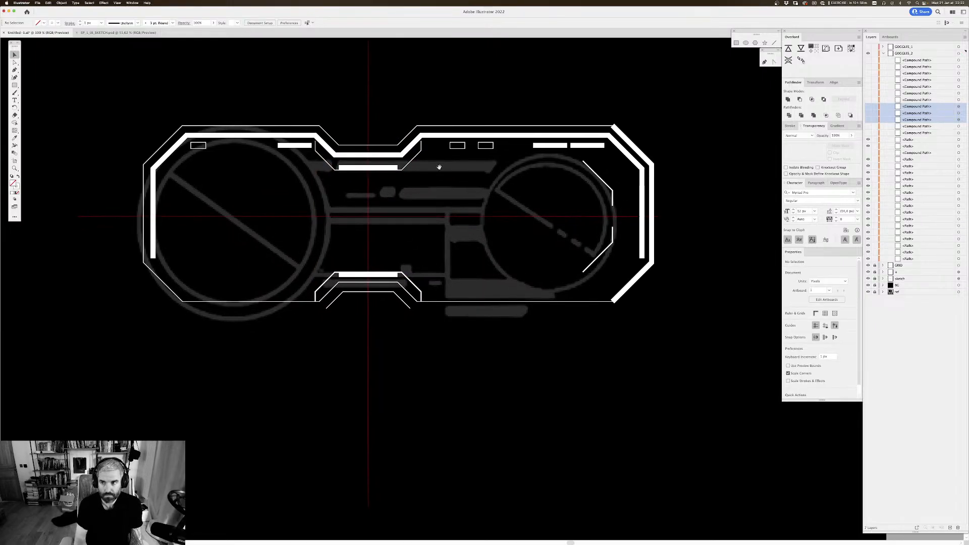
Step: Show the hidden compound paths in GOGGLES_2 again, except the topmost one
left_click_drag(868, 153, 868, 60)
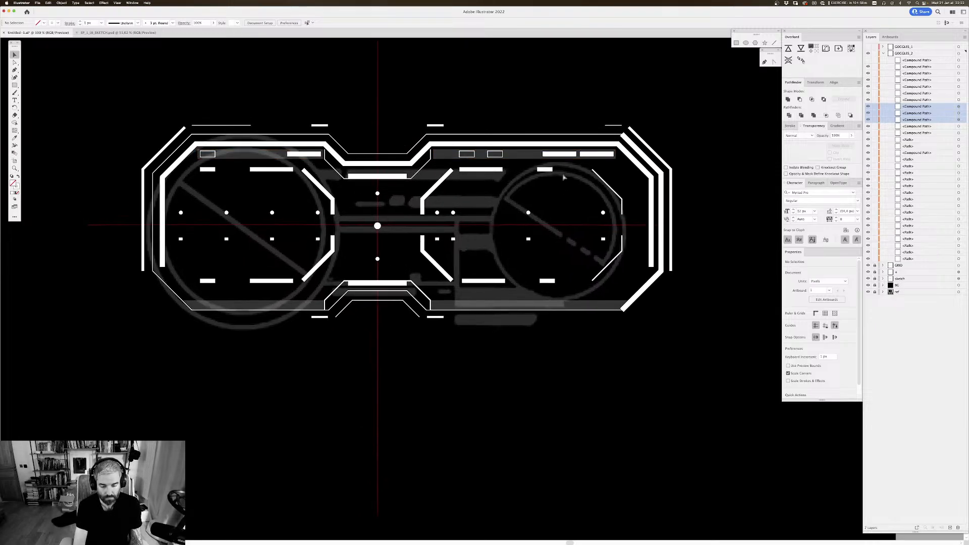
key("super+0")
scroll(564, 178, "right", 3)
scroll(563, 177, "down", 2)
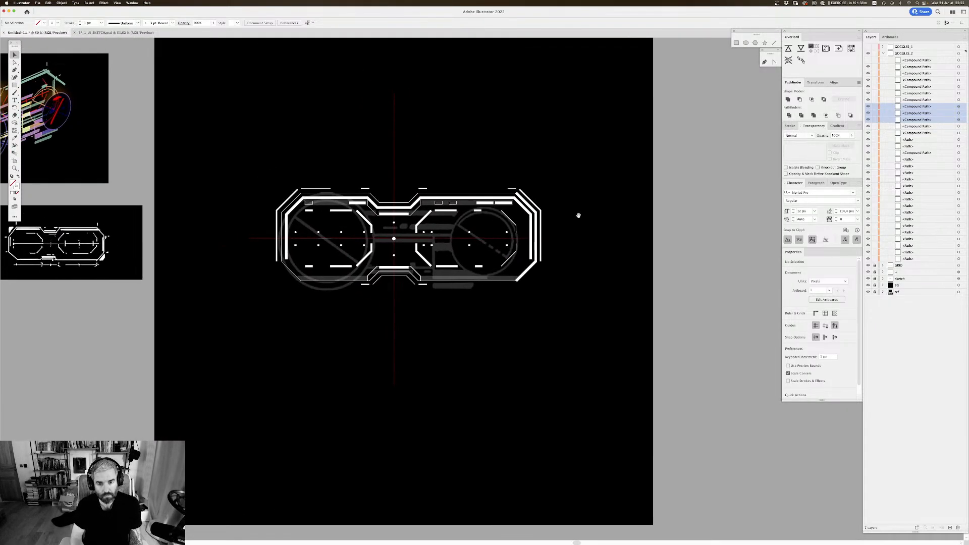
left_click_drag(585, 218, 531, 213)
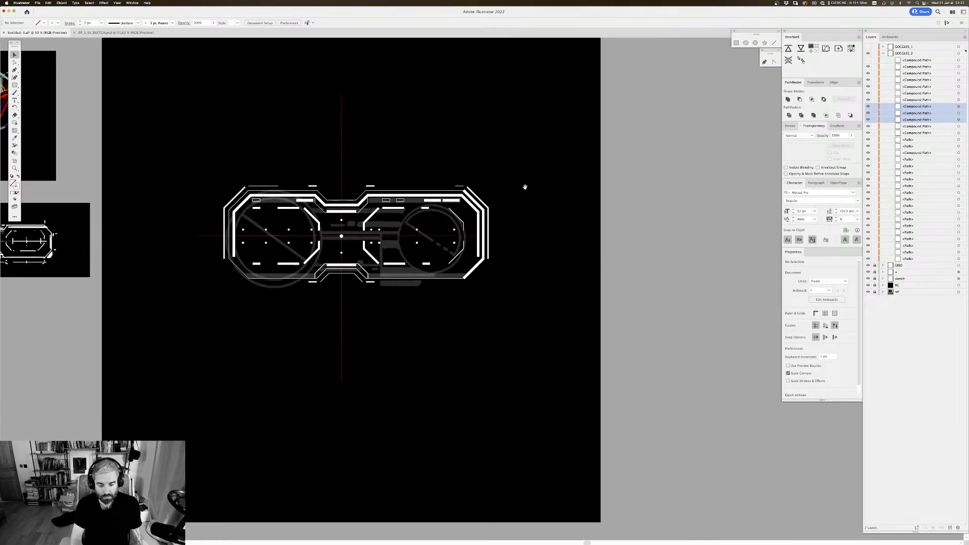
Step: Shrink the black BG rectangle vertically about its centre and set its height to 1090 px
key("super+minus")
left_click_drag(519, 177, 528, 167)
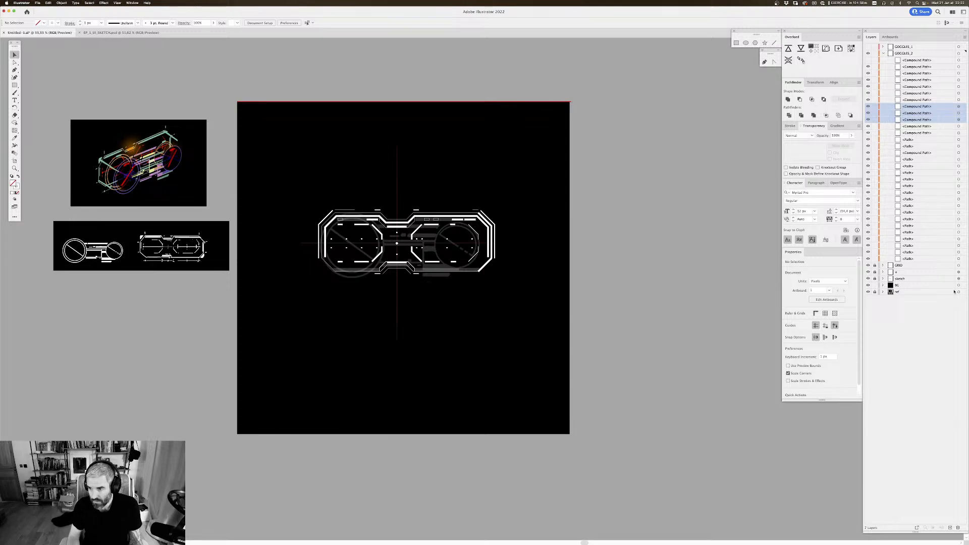
left_click(958, 285)
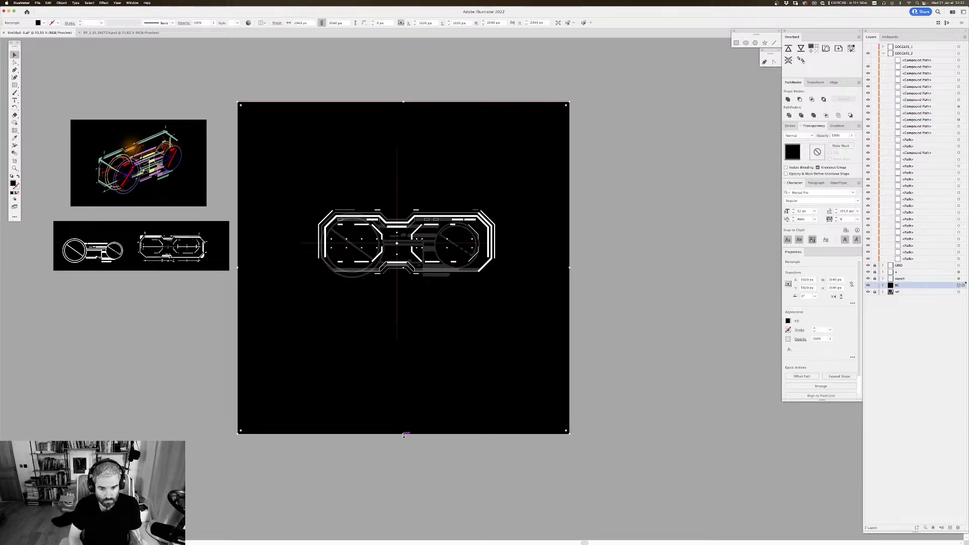
left_click_drag(402, 435, 403, 358)
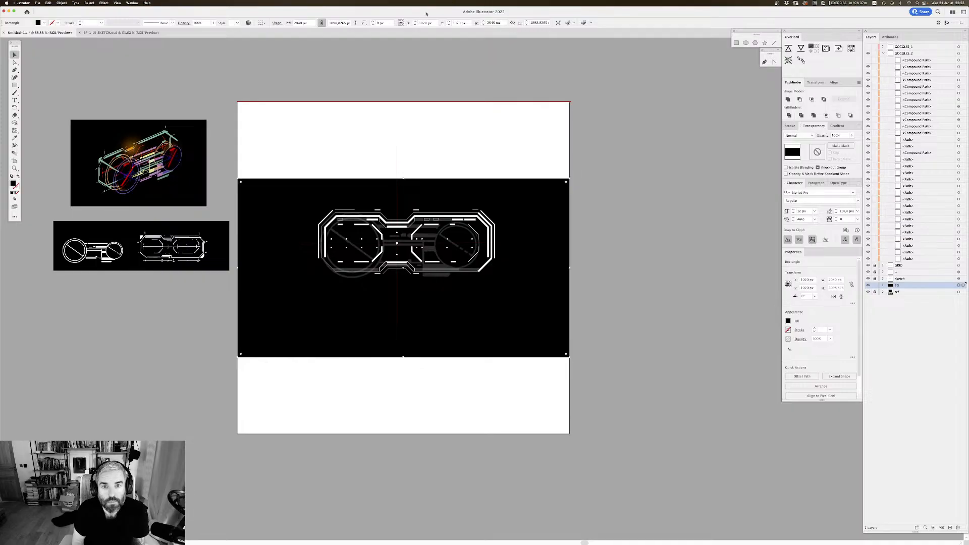
left_click(530, 22)
type("1080")
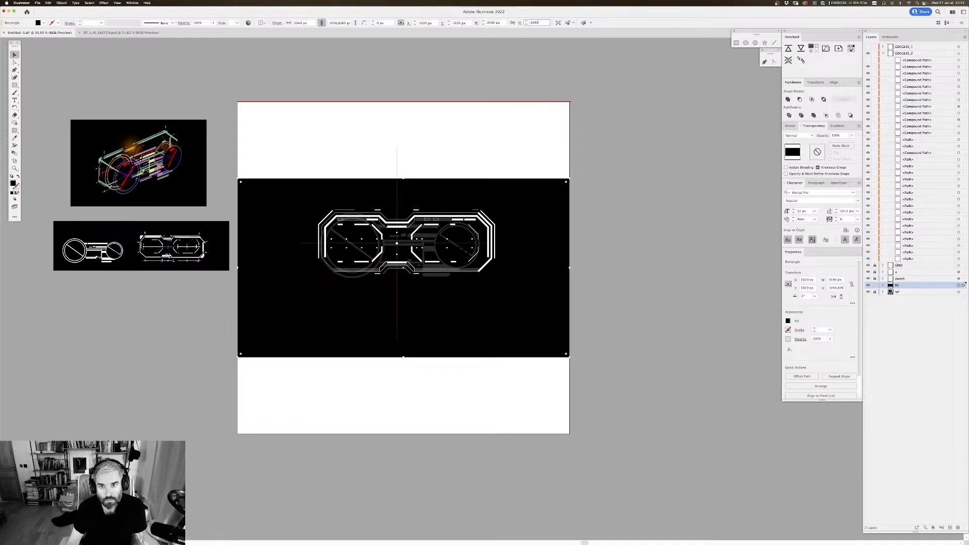
key("Return")
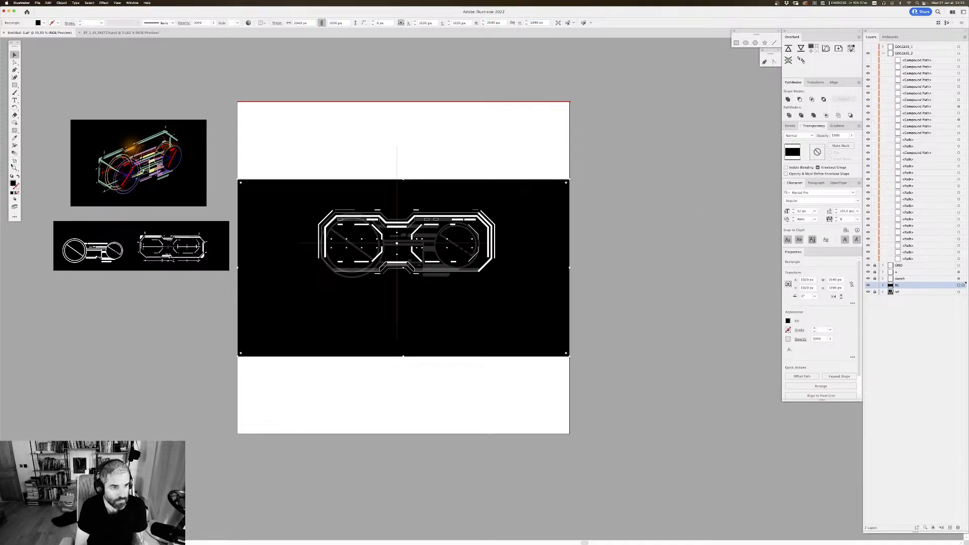
Step: Resize the artboard so its upper and lower edges match the shortened black background rectangle
key("shift+o")
left_click_drag(404, 435, 408, 357)
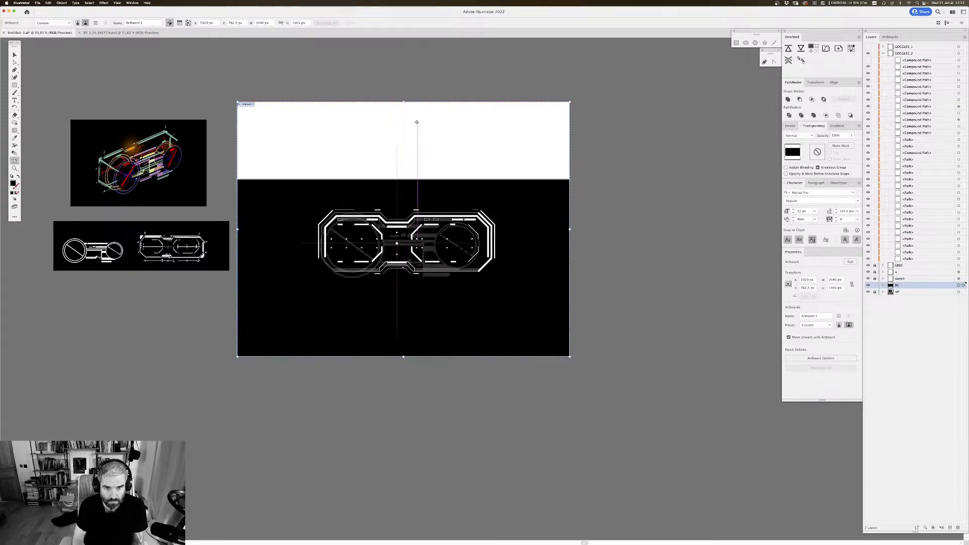
left_click_drag(403, 102, 407, 179)
key("Escape")
left_click(622, 244)
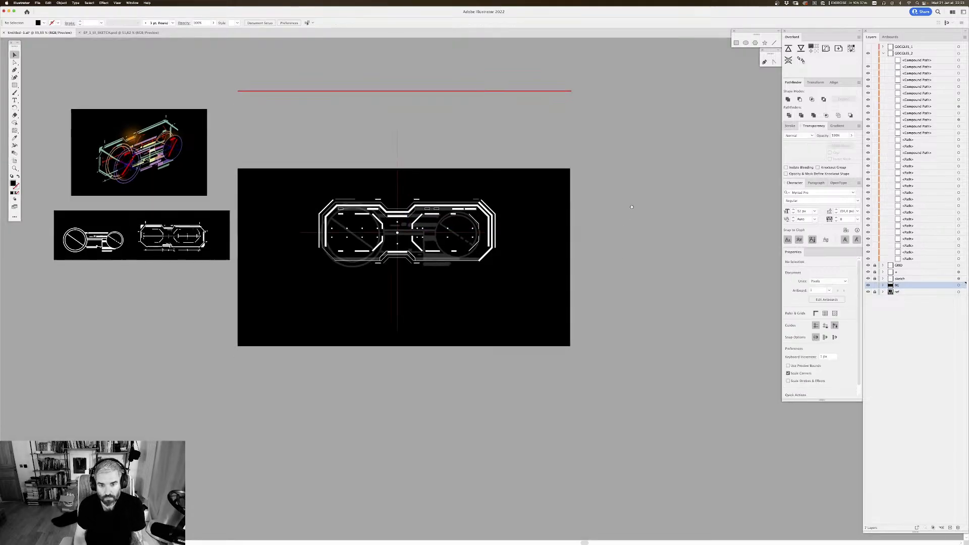
Step: Display the document grid over the artboard
scroll(628, 187, "up", 1)
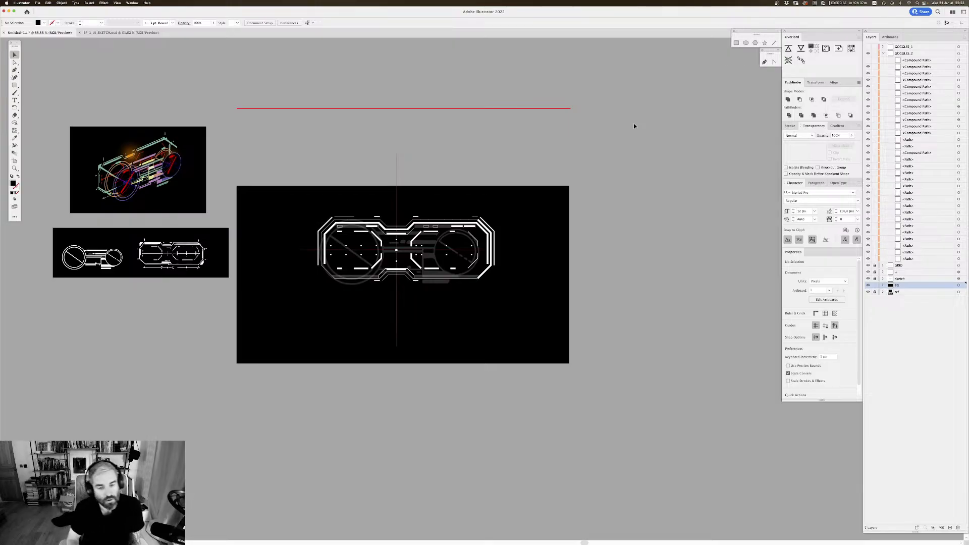
key("super+equal")
left_click_drag(569, 170, 650, 162)
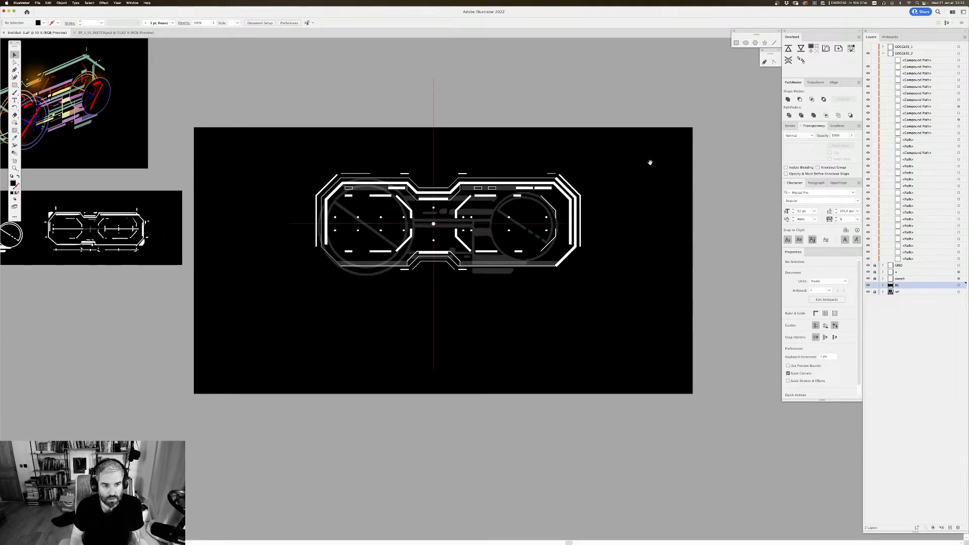
key("super+apostrophe")
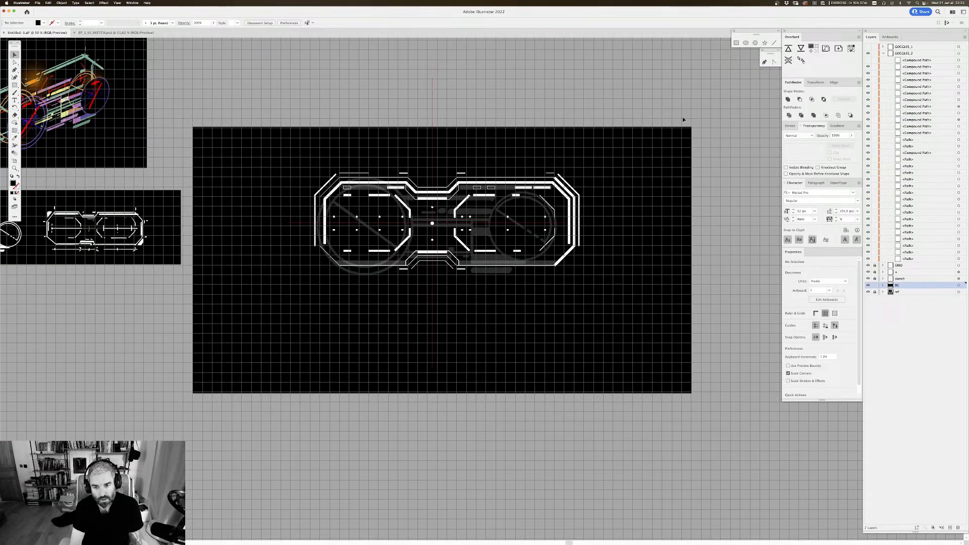
key("super+equal")
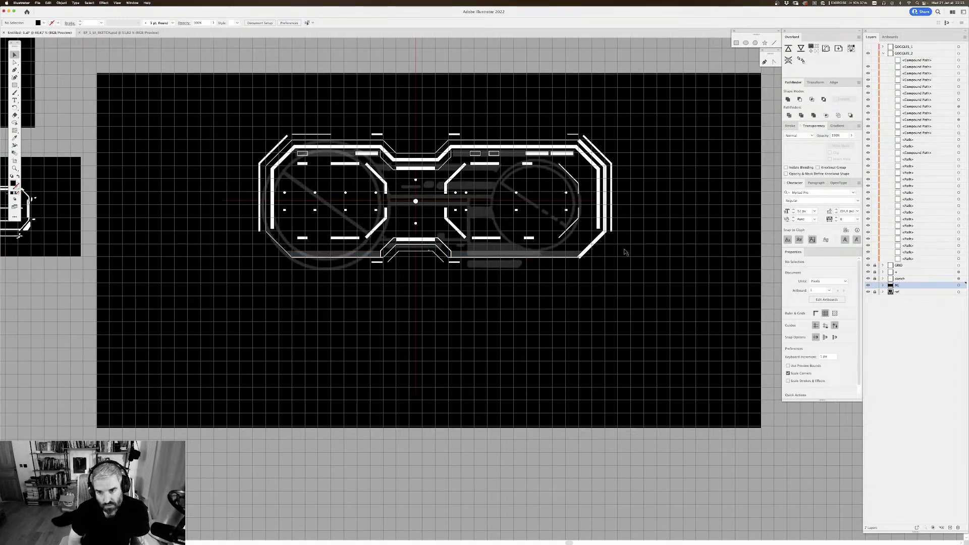
Step: Hide the sketch layer and lock the BG layer
left_click(868, 278)
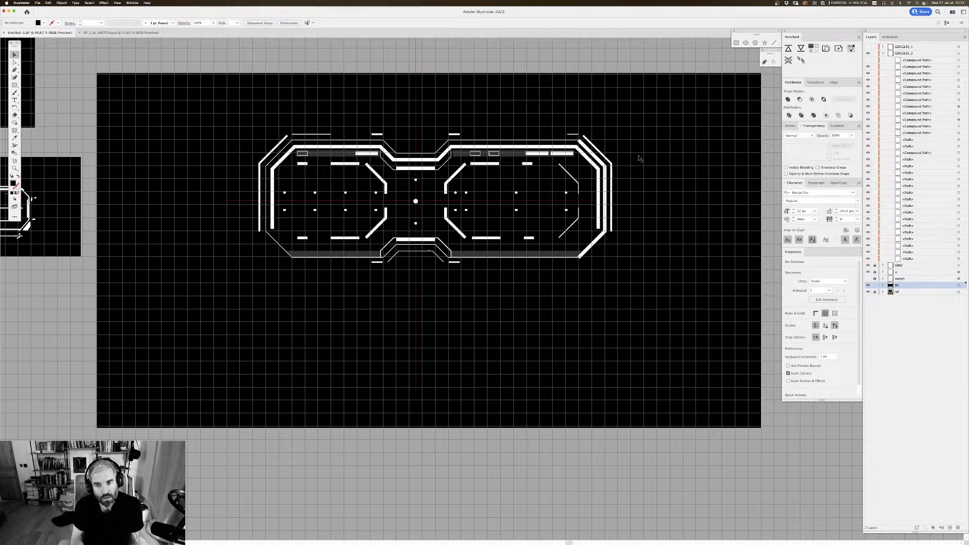
left_click(642, 132)
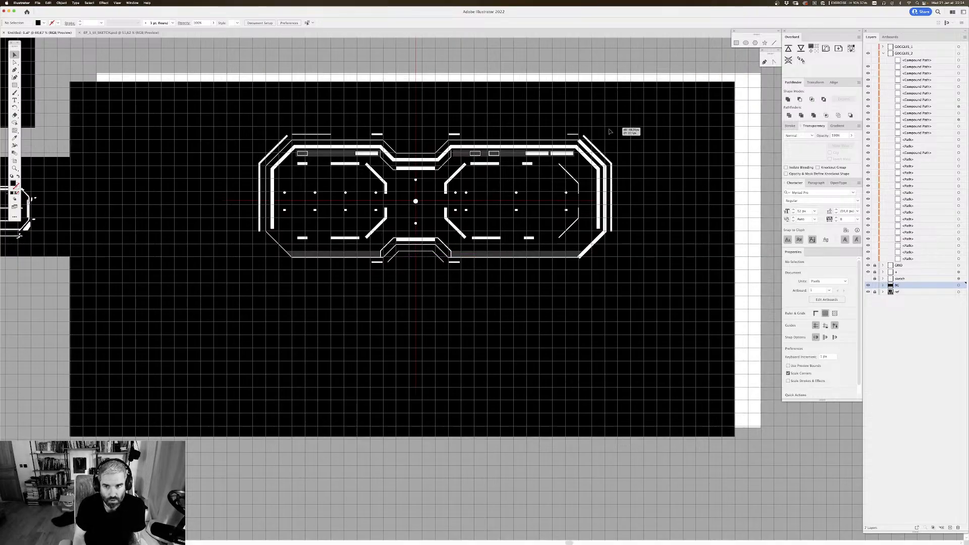
left_click(875, 285)
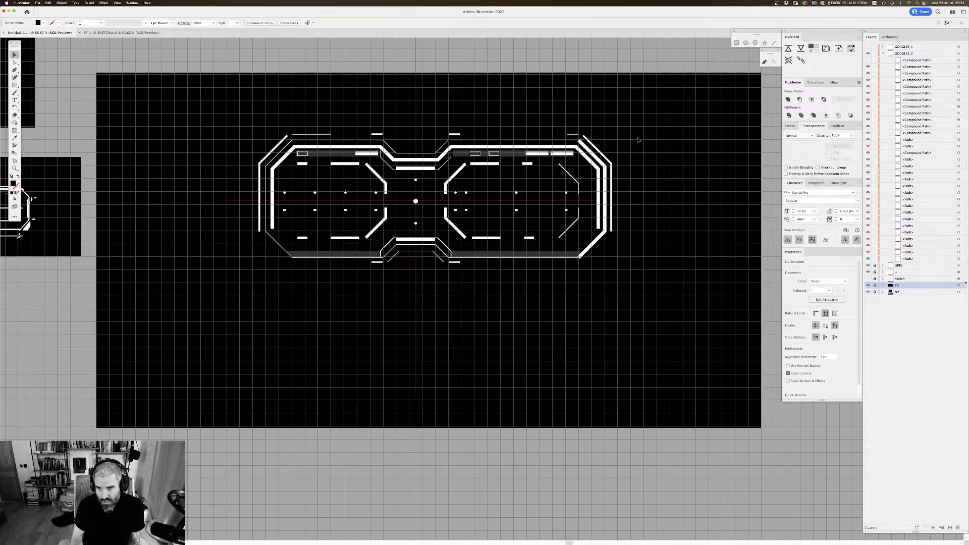
Step: Select all the visible goggles artwork and try to move it straight down
left_click_drag(636, 122, 130, 327)
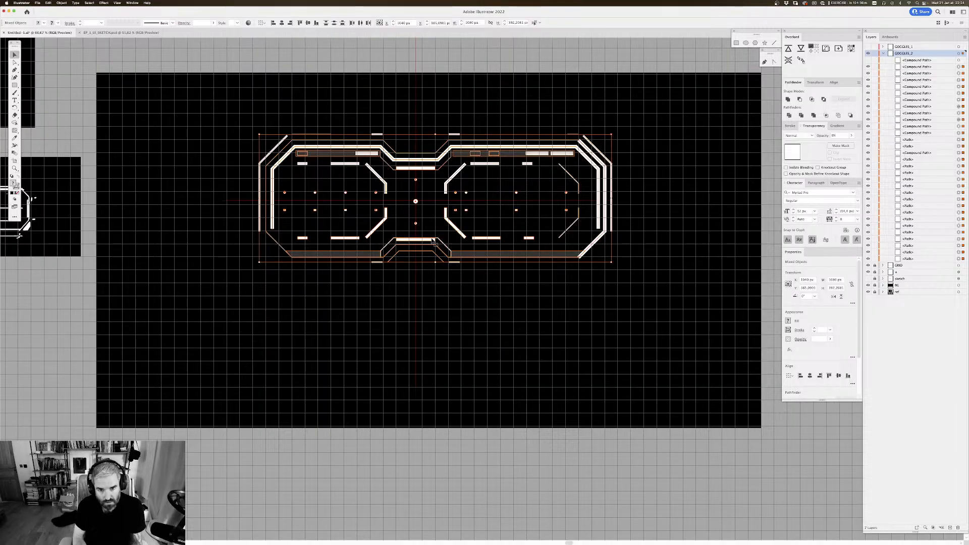
left_click_drag(427, 239, 428, 265)
key("ctrl+z")
Step: Try toggling the bounding box and repositioning the selected goggles by their large centre dot
left_click(106, 3)
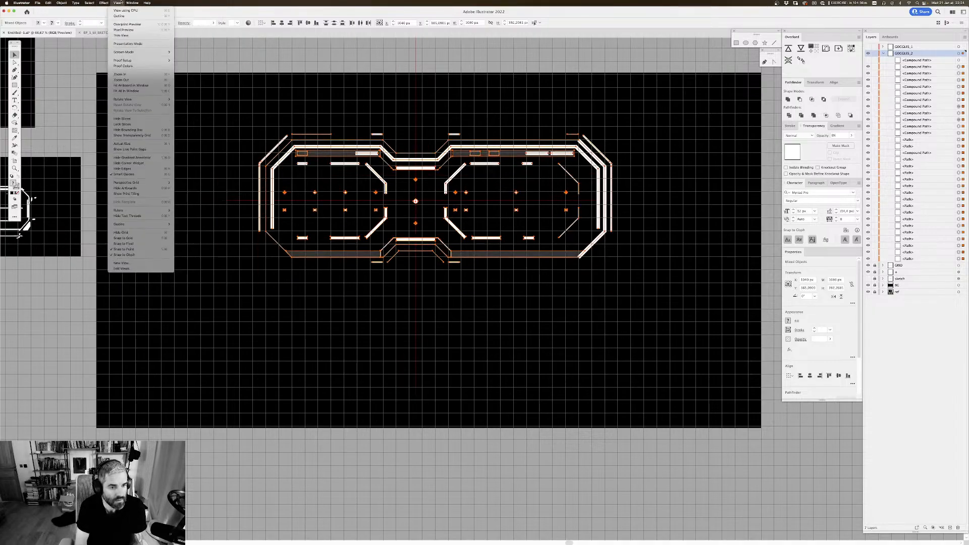
left_click(121, 2)
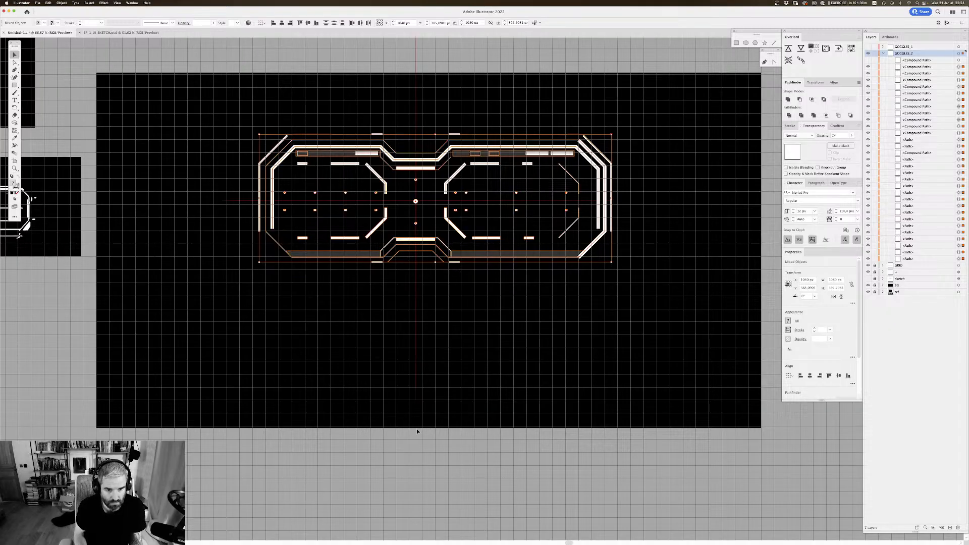
key("super+shift+b")
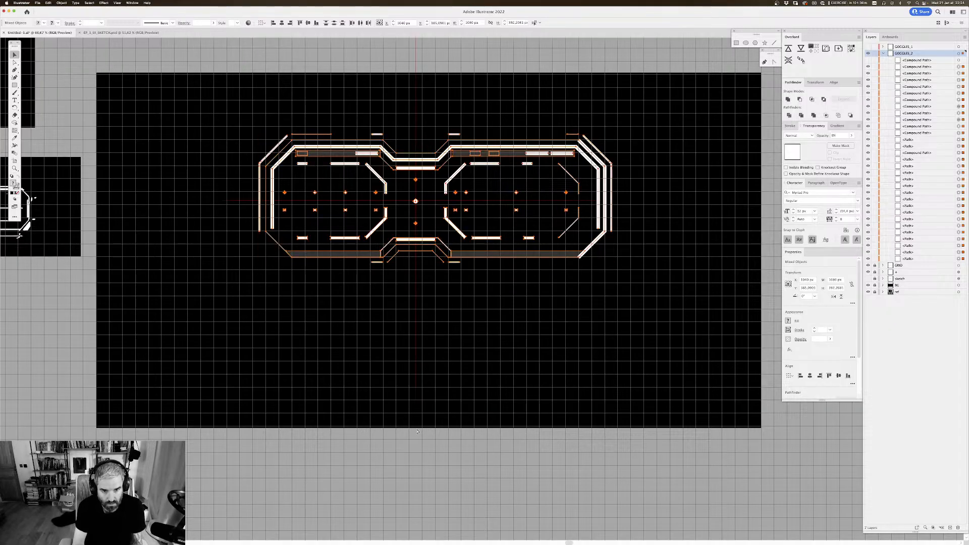
key("super+shift+b")
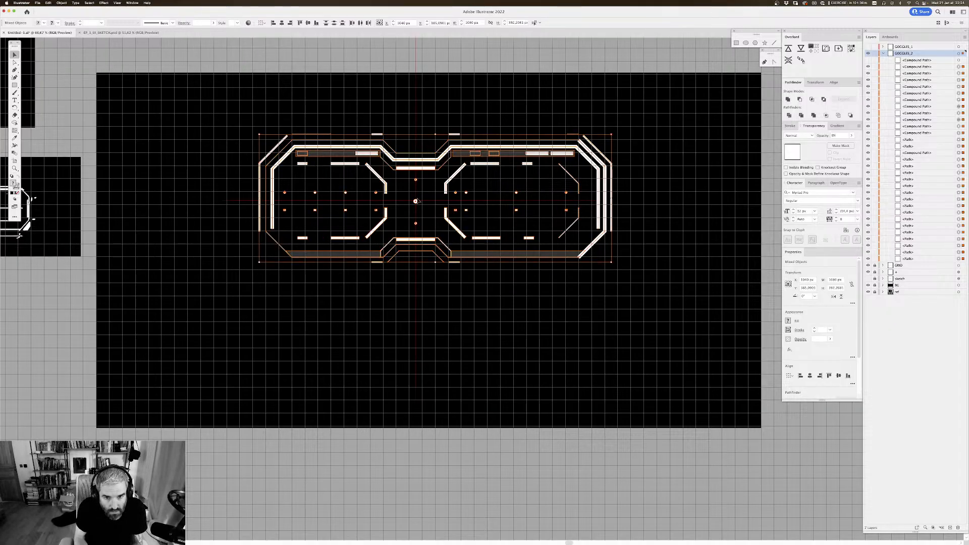
mouse_move(418, 201)
left_mouse_down()
mouse_move(421, 209)
mouse_move(410, 205)
left_mouse_up()
key("super+z")
key("super+z")
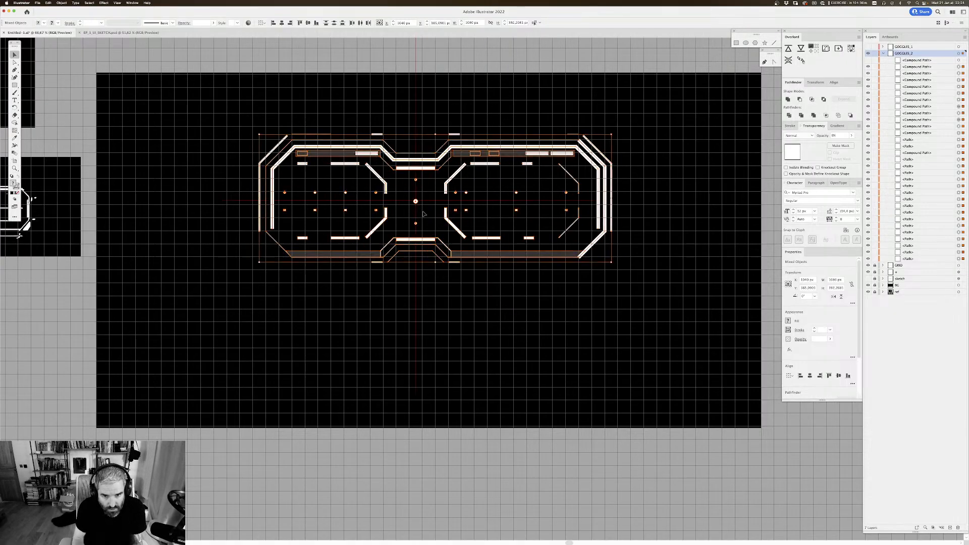
Step: Move the selected goggles straight down by about two grid squares
key("Down")
key("Down")
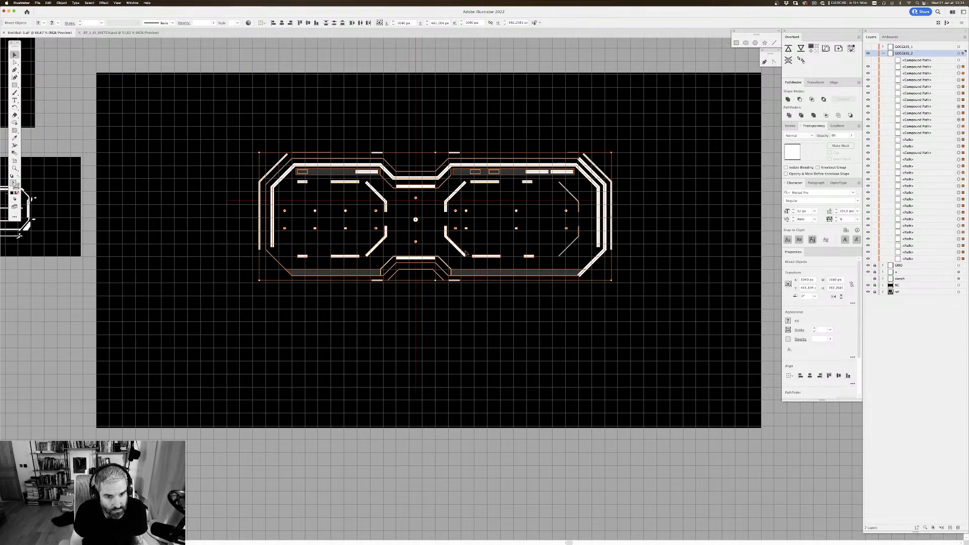
key("Down")
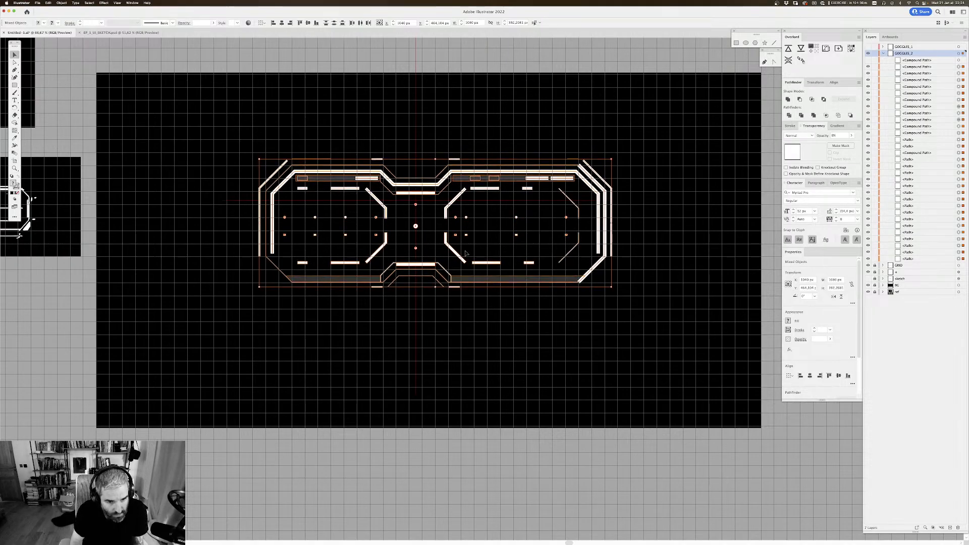
key("Down")
key("Down")
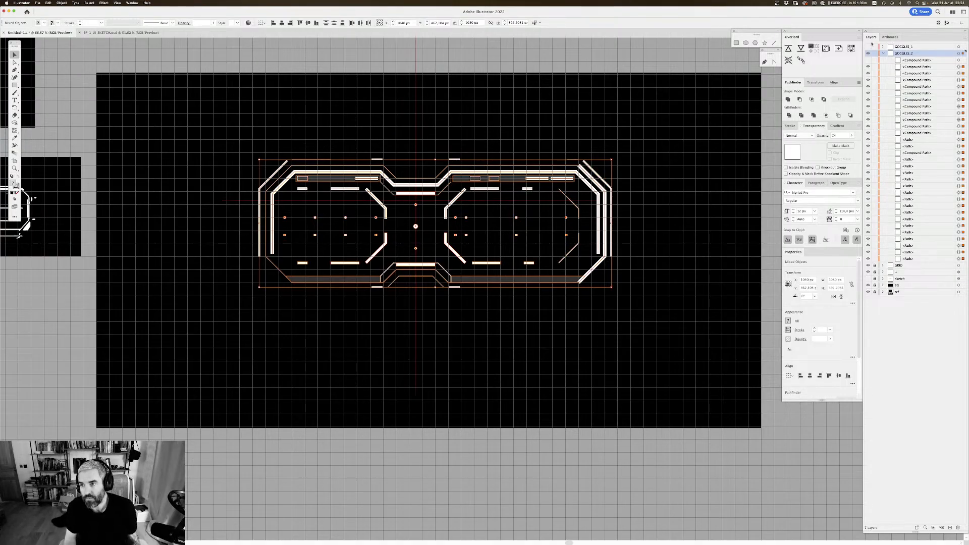
Step: Show the topmost compound path in GOGGLES_2 and move it down about two grid squares, level with the large centre dot
left_click(868, 61)
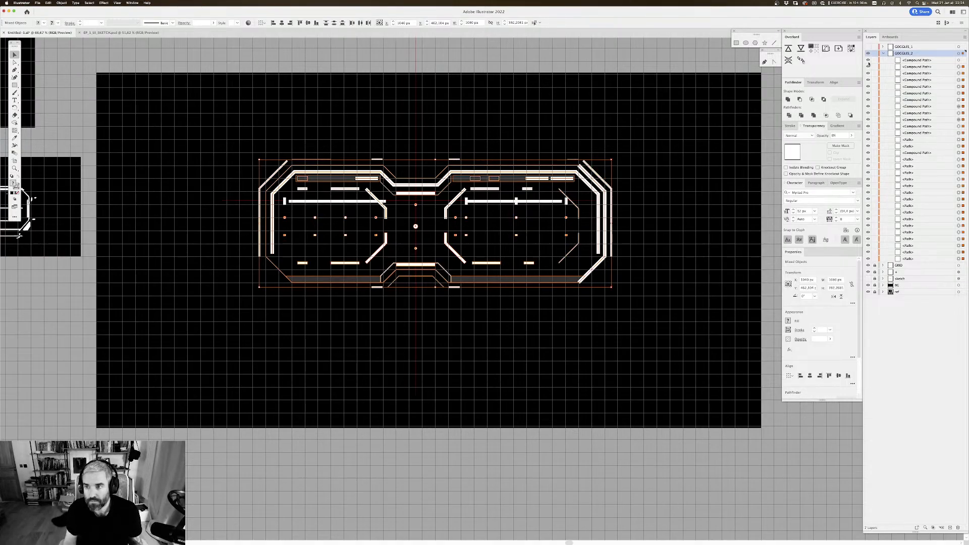
left_click(958, 60)
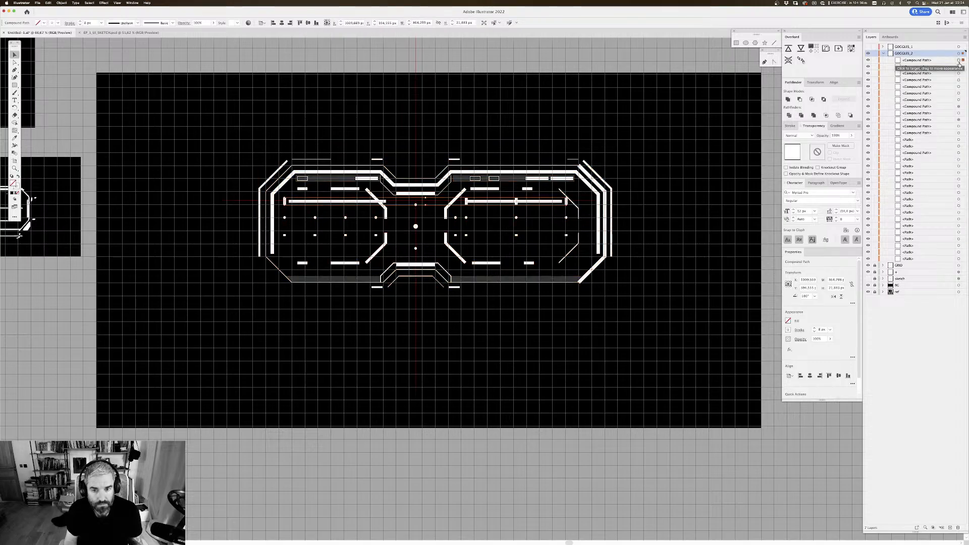
key("shift+Down")
key("shift+Down")
key("shift+Down")
key("shift+Down")
key("shift+Down")
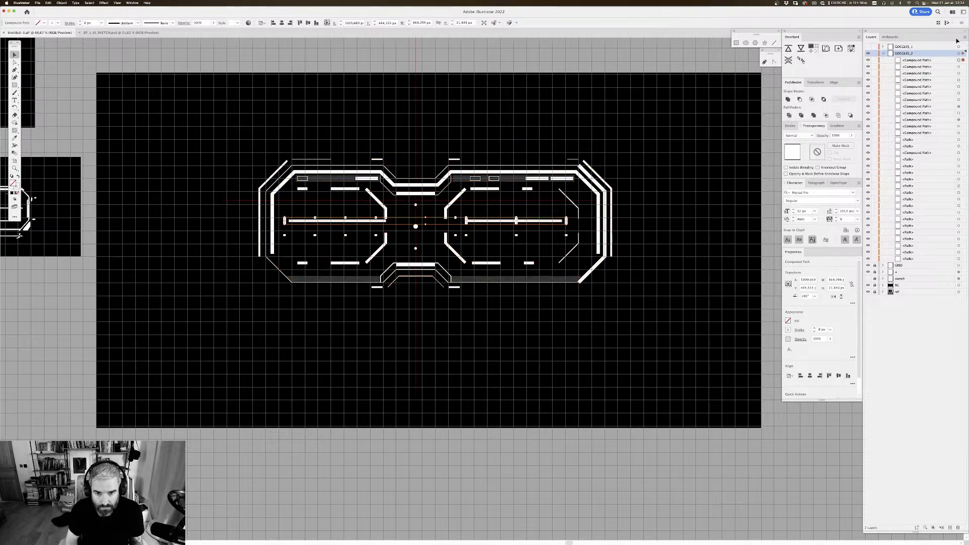
key("Down")
key("Down")
key("Down")
key("Down")
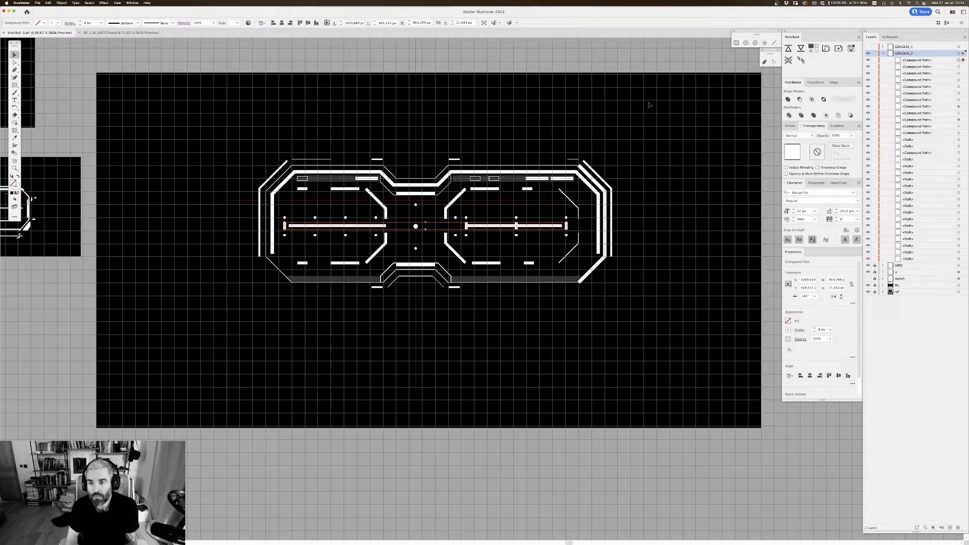
Step: Hide the grid, deselect the crossbar path and collapse the GOGGLES_2 layer's contents
key("super+apostrophe")
left_click_drag(598, 256, 600, 258)
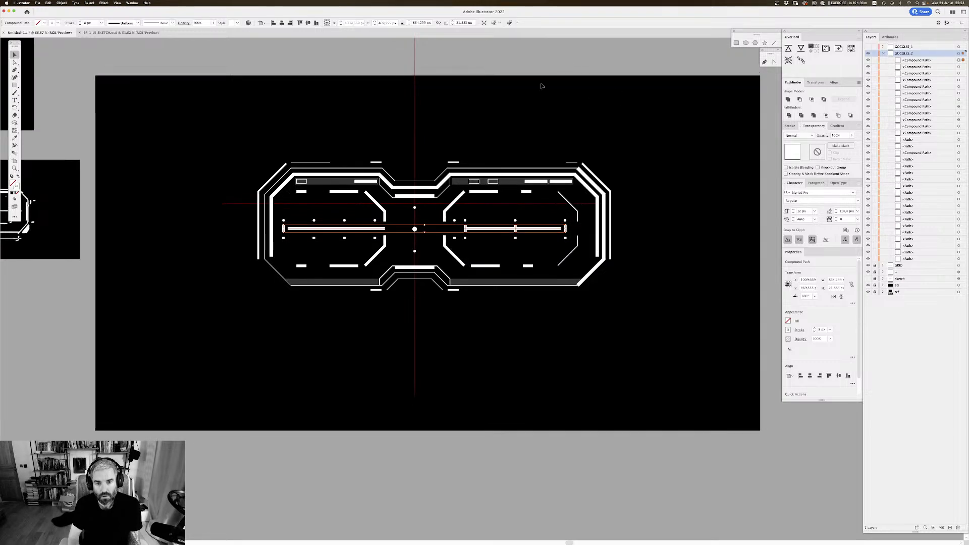
left_click(419, 146)
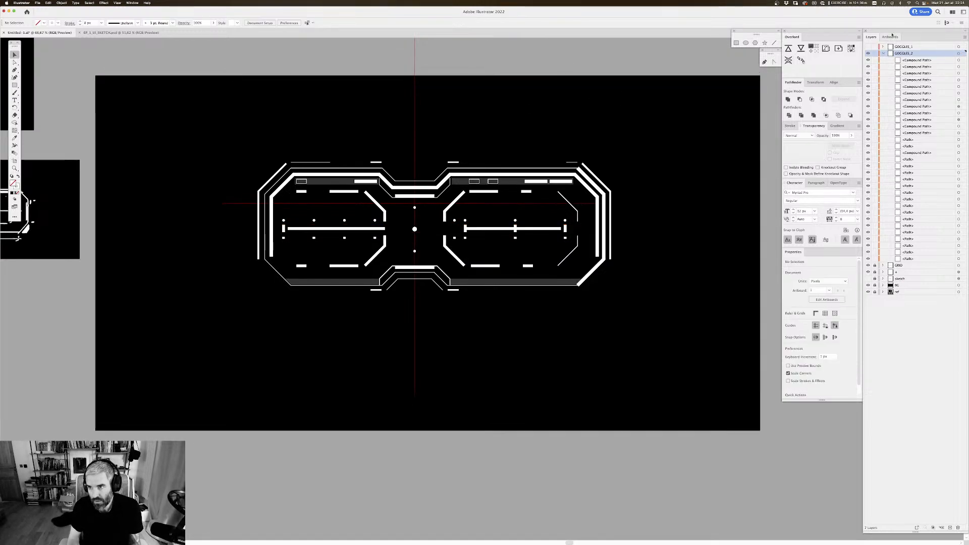
left_click(883, 54)
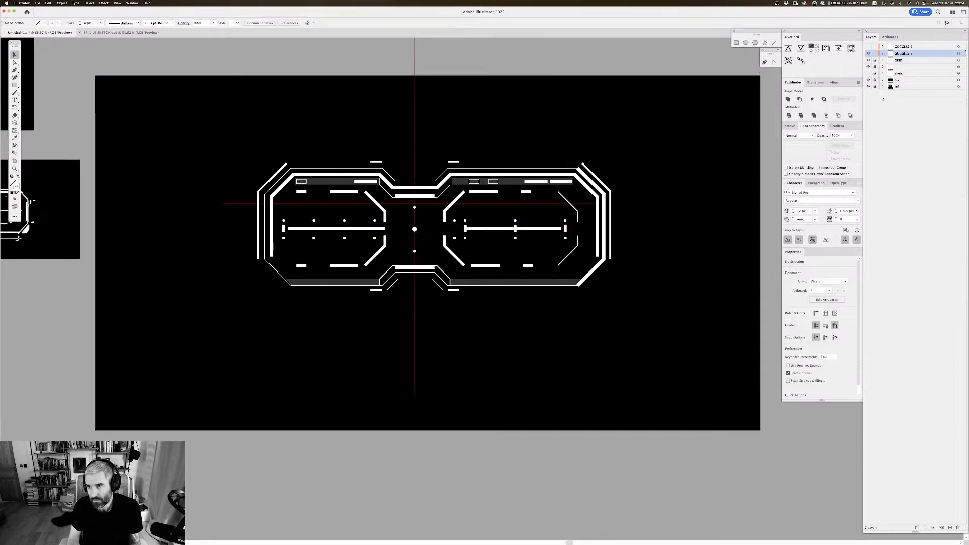
Step: Unlock the red guide-line layer and move its cross down until the horizontal line passes through the large centre dot
left_click(875, 67)
left_click(958, 66)
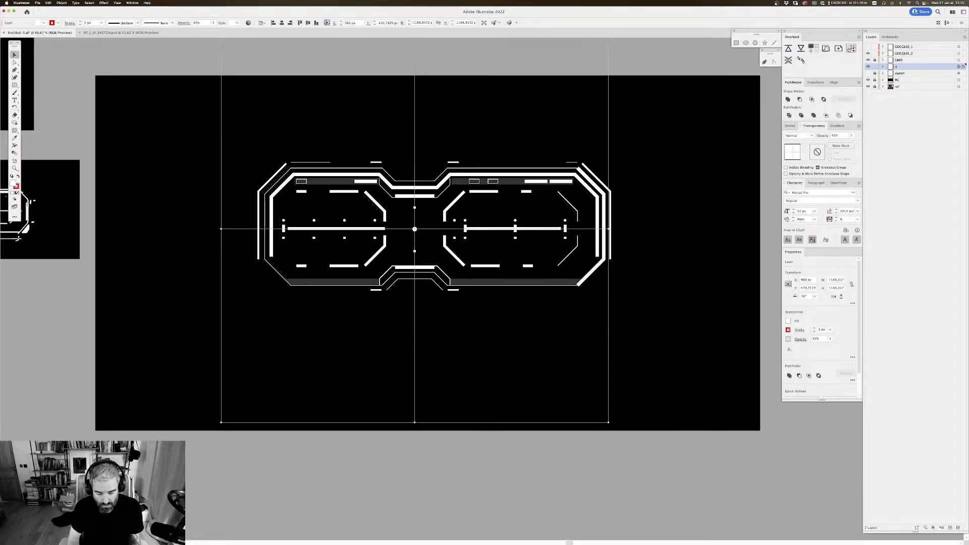
left_click(707, 101)
scroll(706, 101, "up", 1)
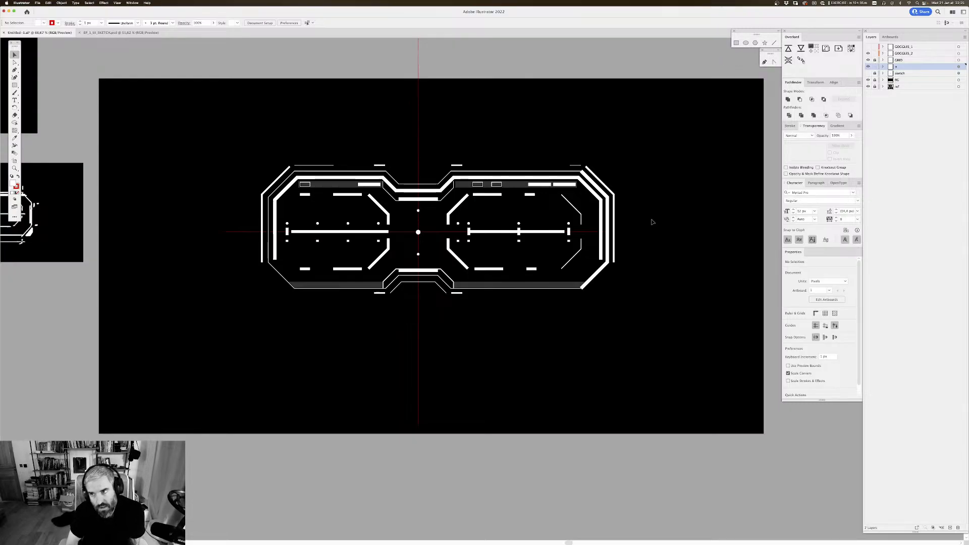
Step: Show the GOGGLES_1 layer and move all its artwork down until the lens crosshairs align with the red horizontal guide line
left_click(868, 47)
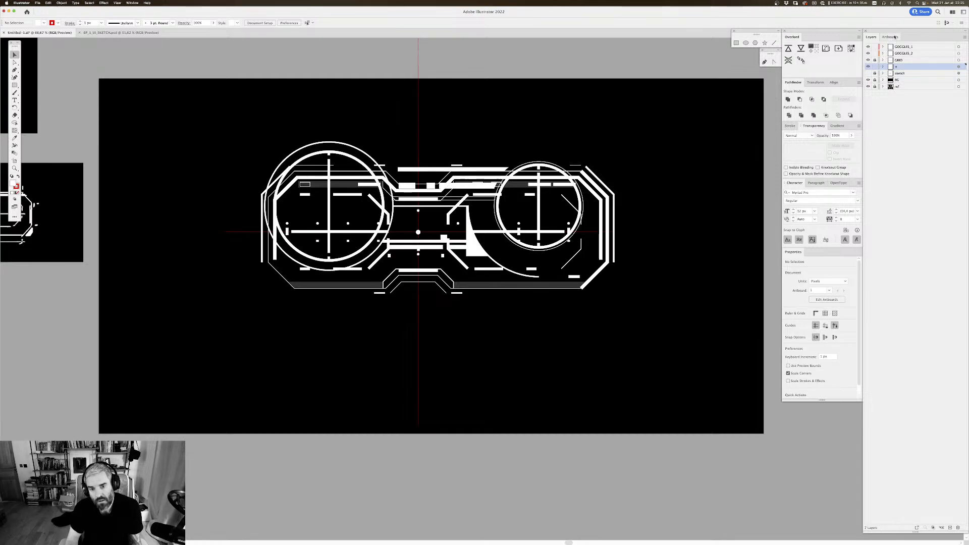
left_click(959, 46)
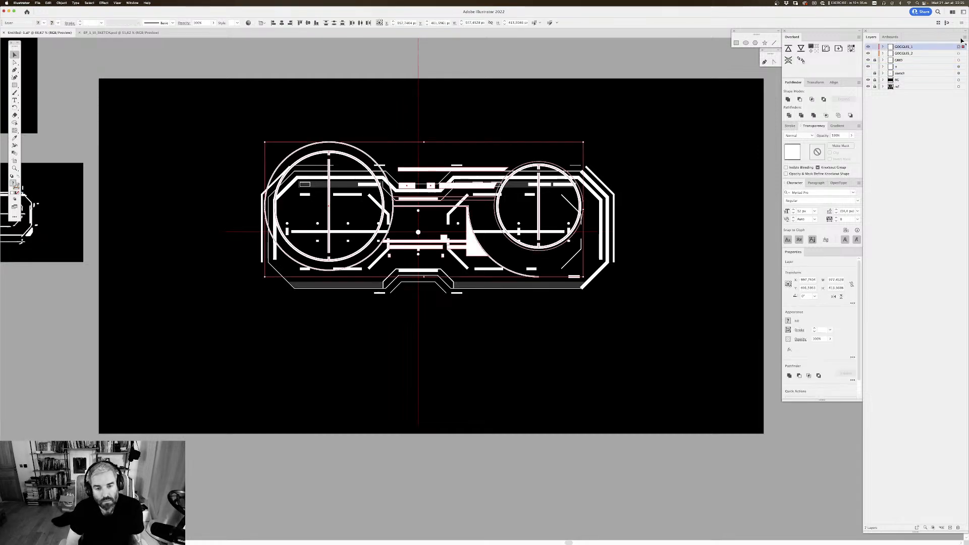
key("Down")
key("Down")
key("Down")
key("Down")
key("Down")
key("Down")
key("Down")
key("Down")
key("Down")
key("Down")
key("Down")
key("Down")
key("Down")
key("Down")
key("Down")
key("Down")
key("Down")
key("Down")
key("Down")
key("Down")
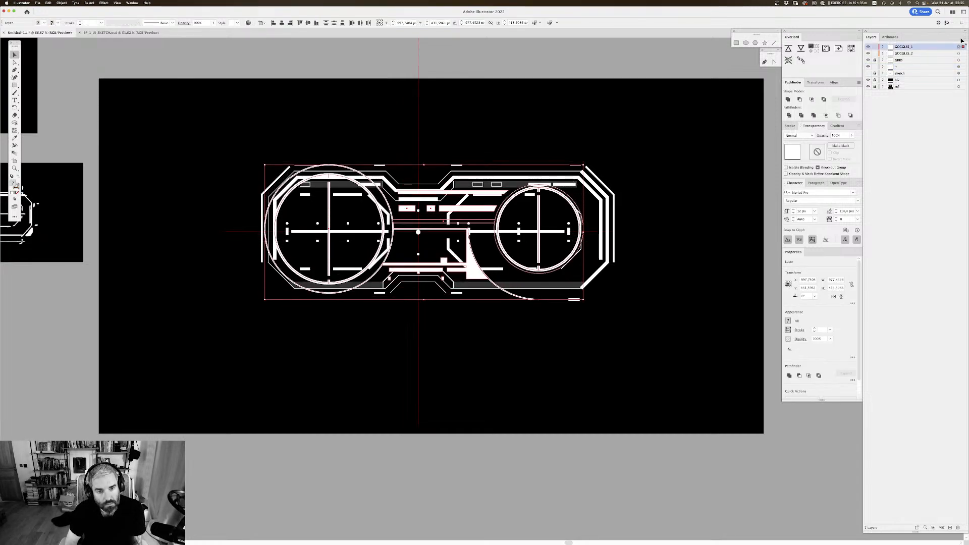
key("Down")
key("Down")
key("Down")
key("Down")
key("Down")
key("Down")
key("Down")
key("Down")
key("Down")
key("Down")
key("Down")
key("Down")
key("Down")
key("Down")
key("Down")
key("Down")
key("Down")
key("Down")
key("Down")
key("Down")
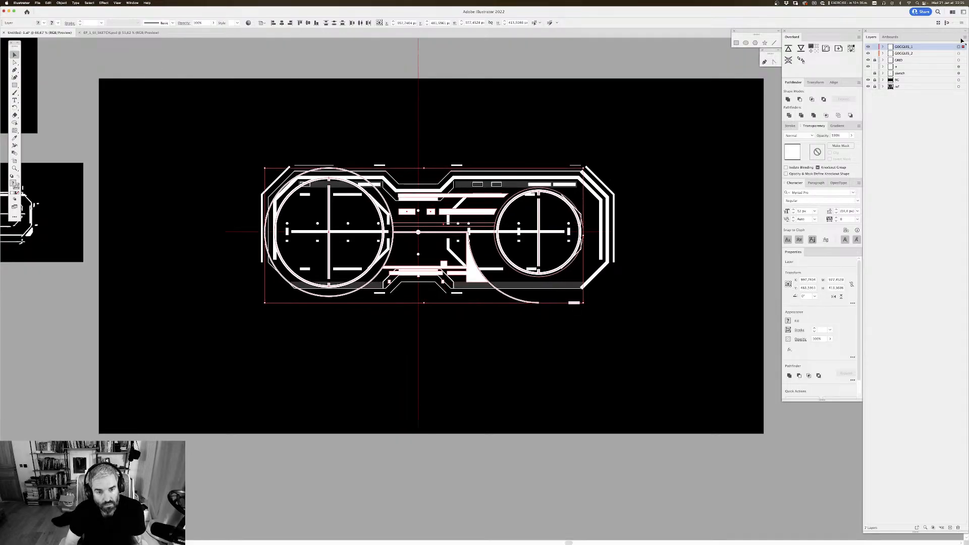
key("Up")
key("Up")
key("Up")
key("Up")
key("Up")
key("Up")
key("Up")
key("Up")
key("Up")
key("Up")
key("Up")
key("Down")
key("Down")
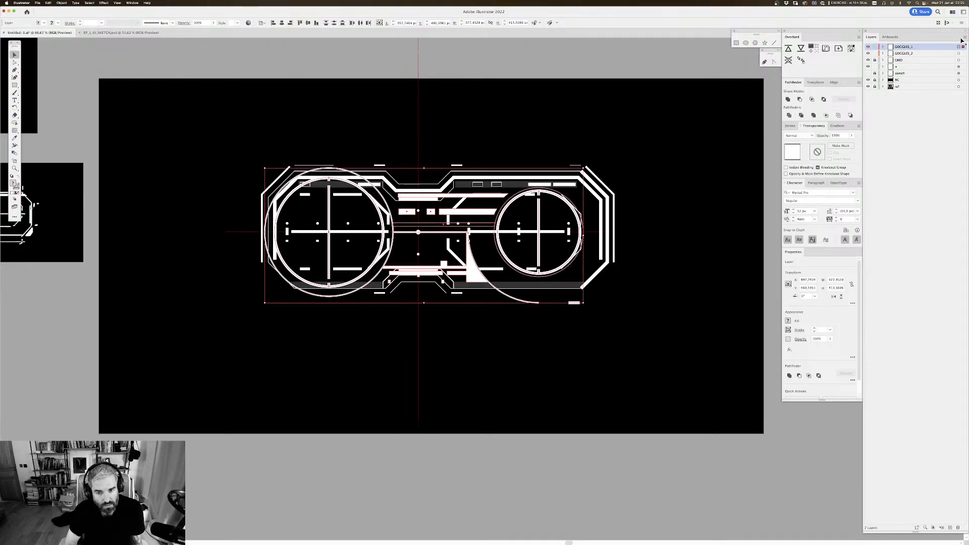
key("Up")
key("Up")
key("Down")
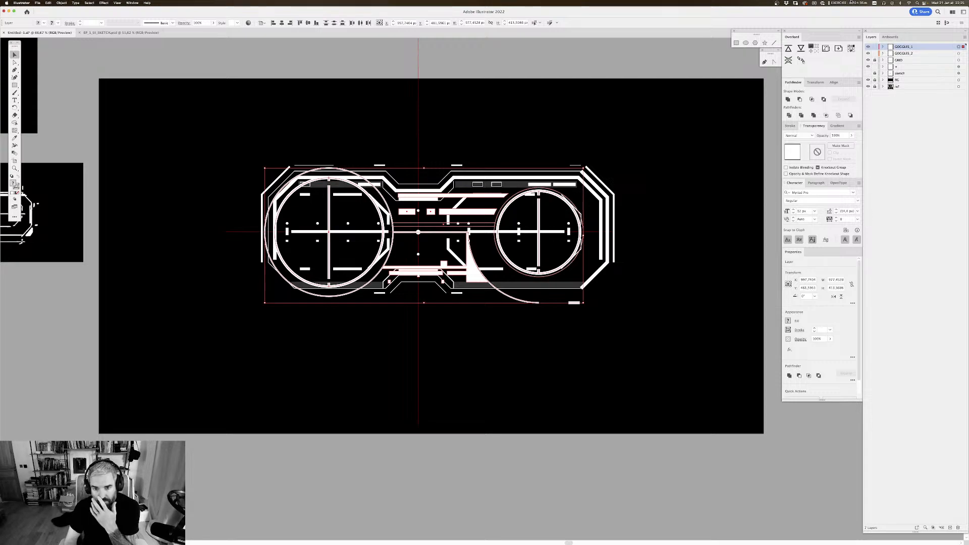
Step: Expand the GOGGLES_1 layer, ungroup all the groups in it and deselect the artwork
left_click(883, 47)
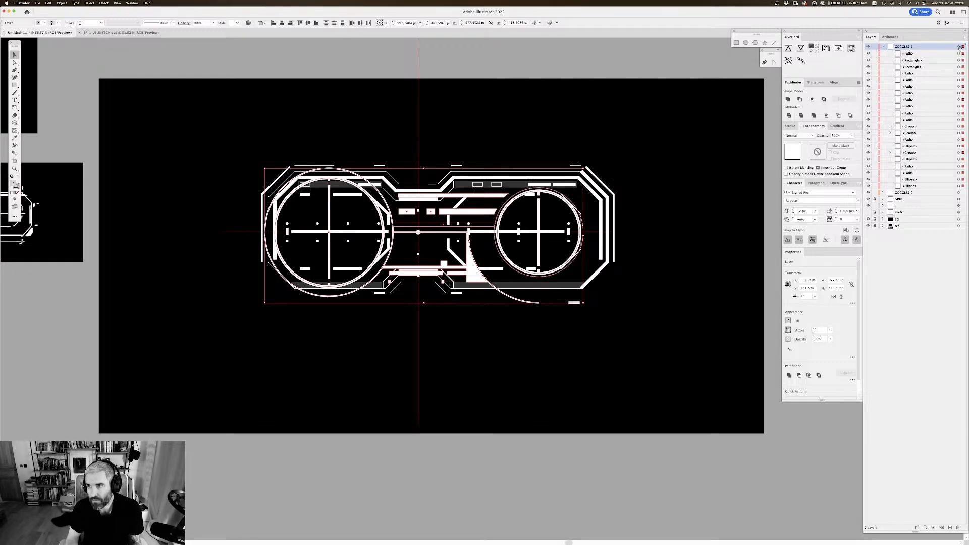
key("super+shift+g")
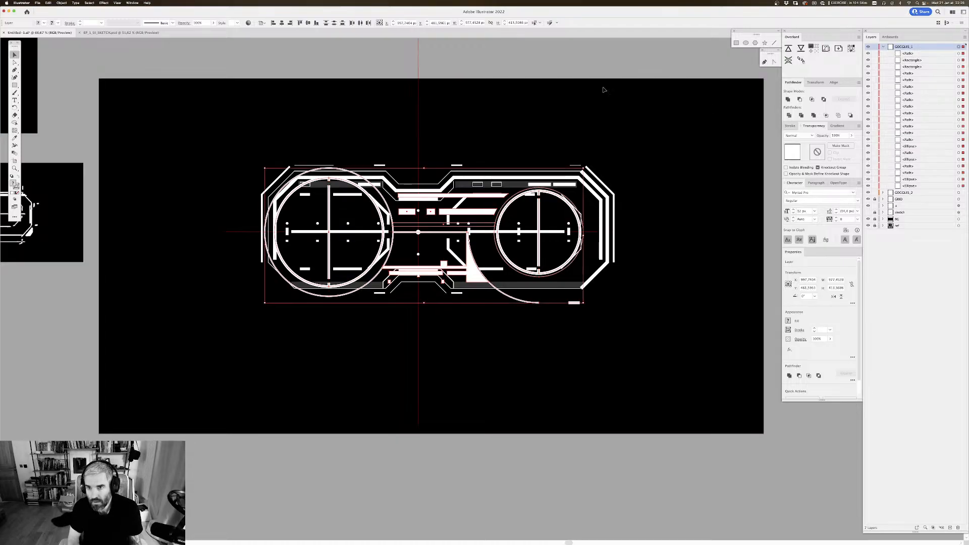
left_click(673, 65)
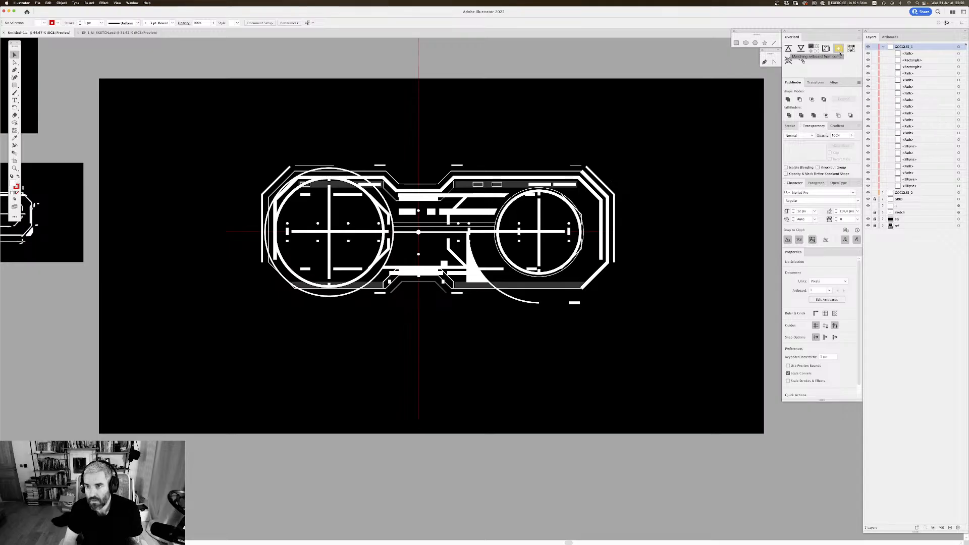
Step: Switch to After Effects and try Overlord's command for matching the artboard and composition
key("super+Tab")
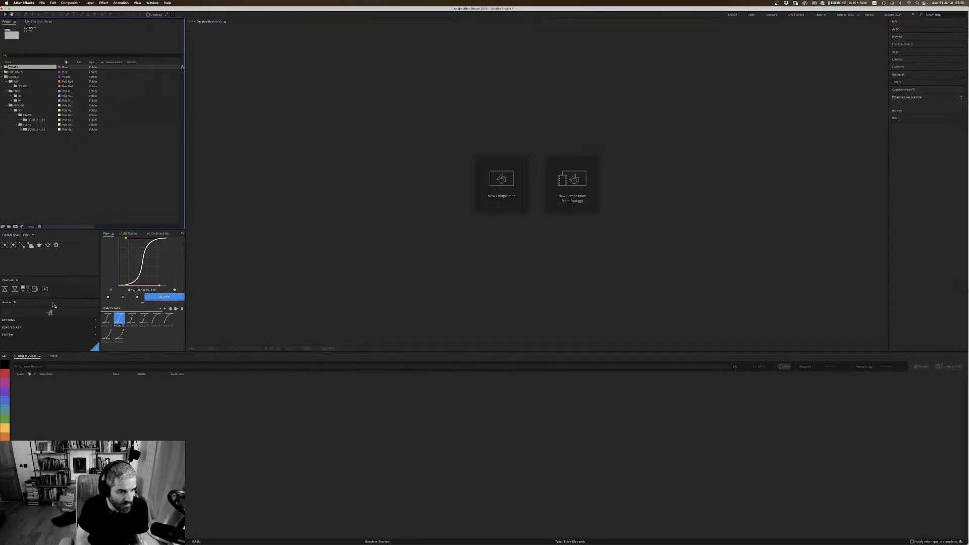
left_click(62, 356)
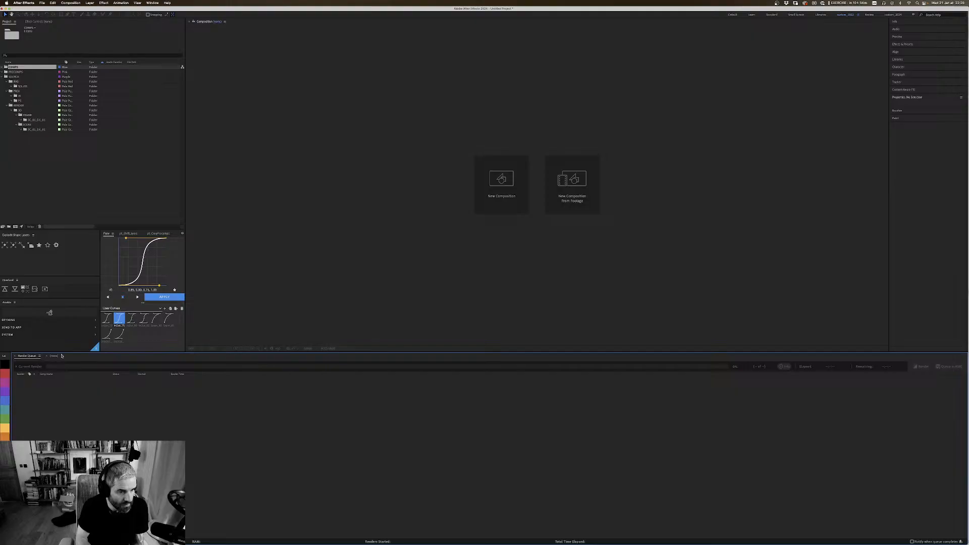
left_click(45, 291)
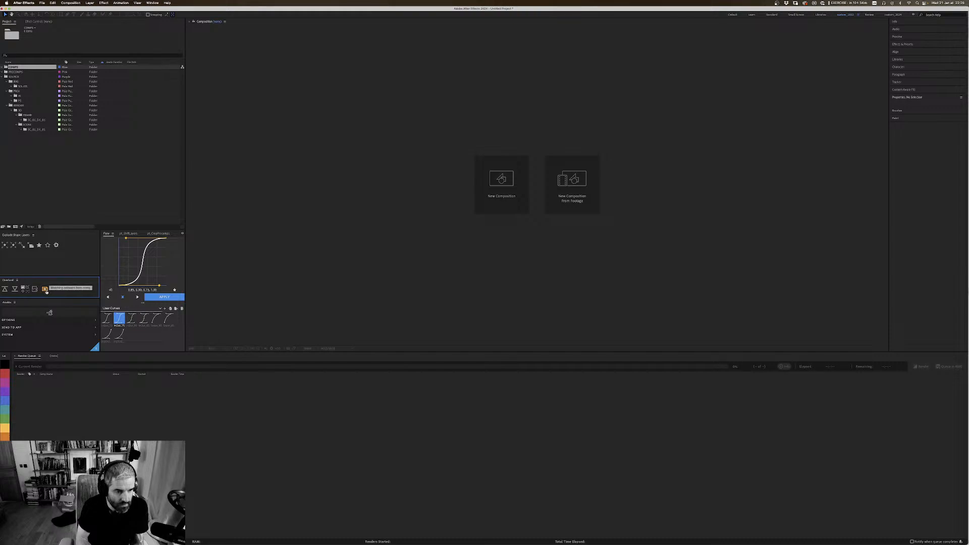
left_click(45, 291)
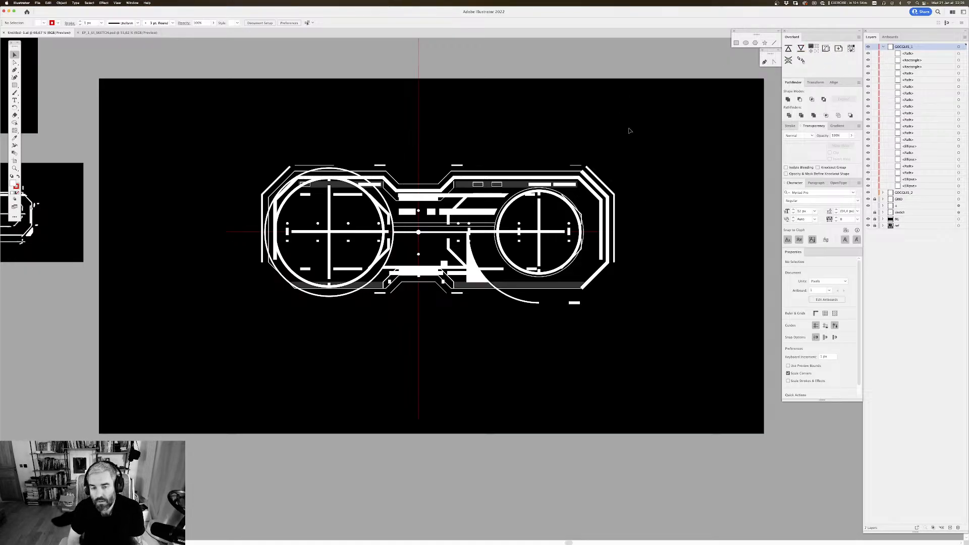
Step: Start a new After Effects composition, and in Illustrator unlock the BG layer and select the black background to check its size
key("super+Tab")
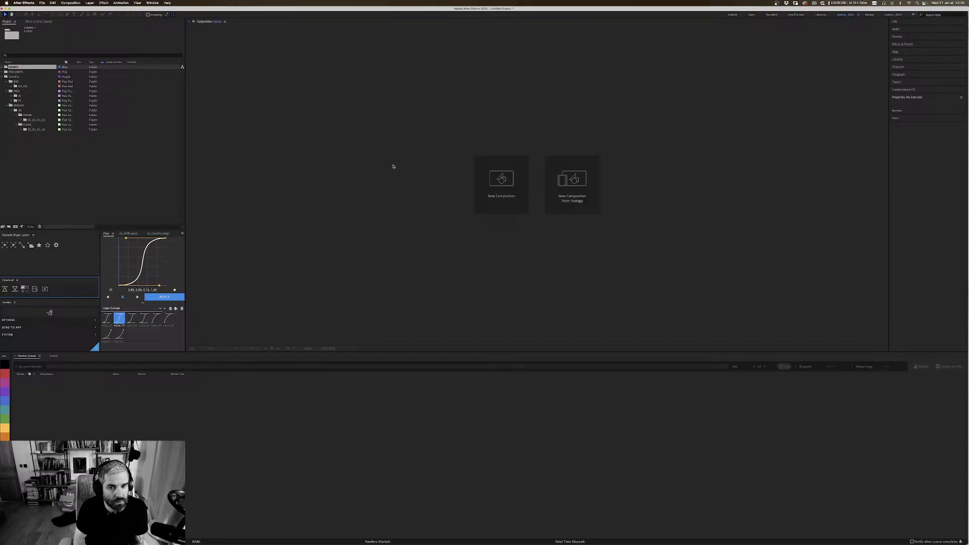
left_click(501, 183)
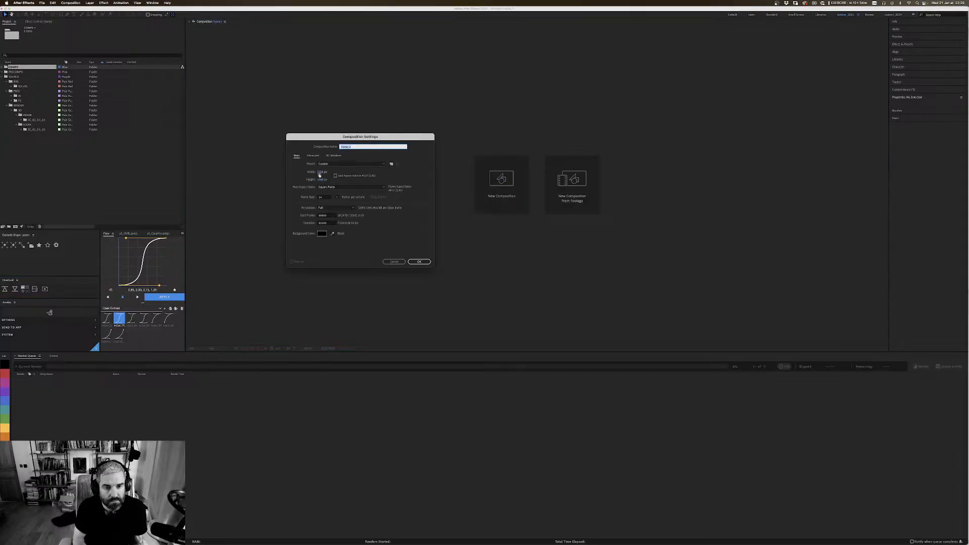
key("super+Tab")
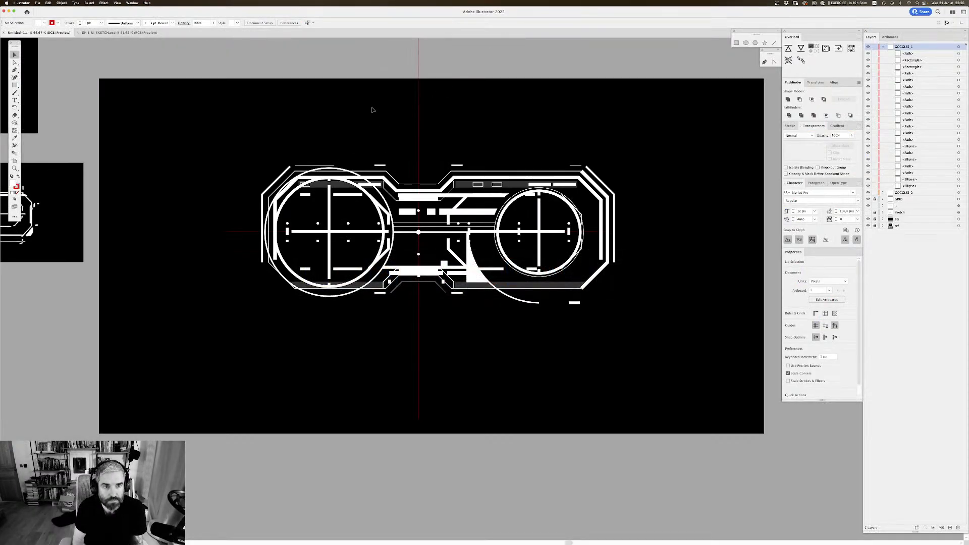
left_click(874, 219)
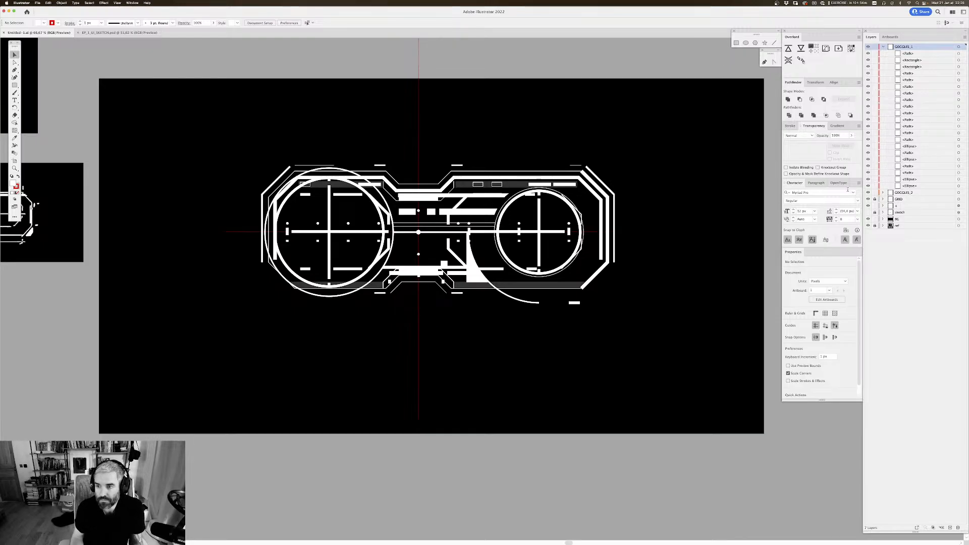
left_click(748, 184)
key("super+Tab")
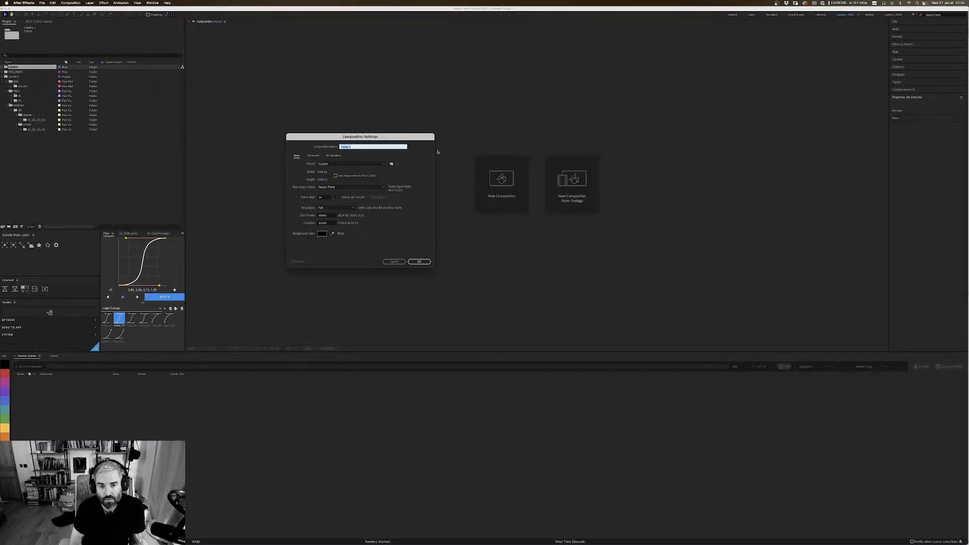
Step: Set the new composition's width to 2040 px and height to 1090 px, and create it
type("2048")
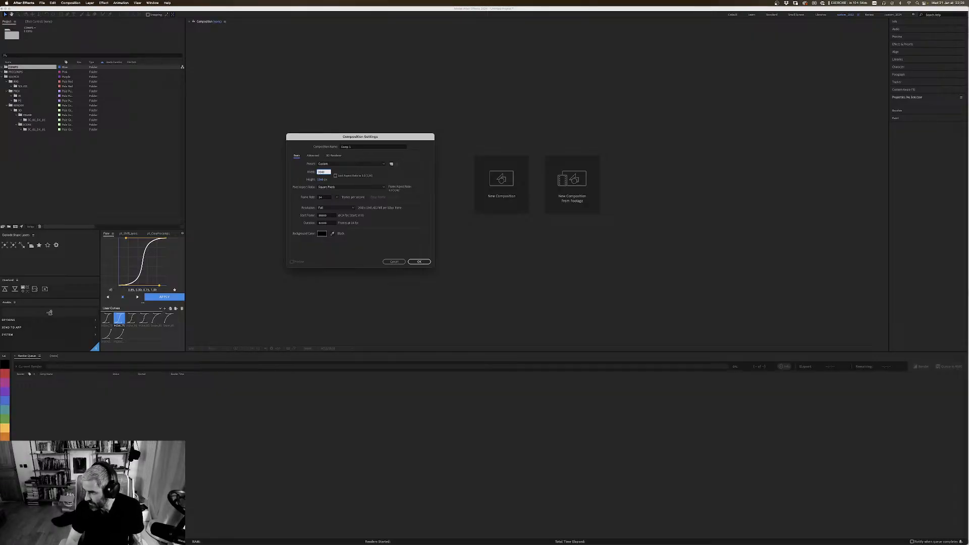
key("Tab")
type("10")
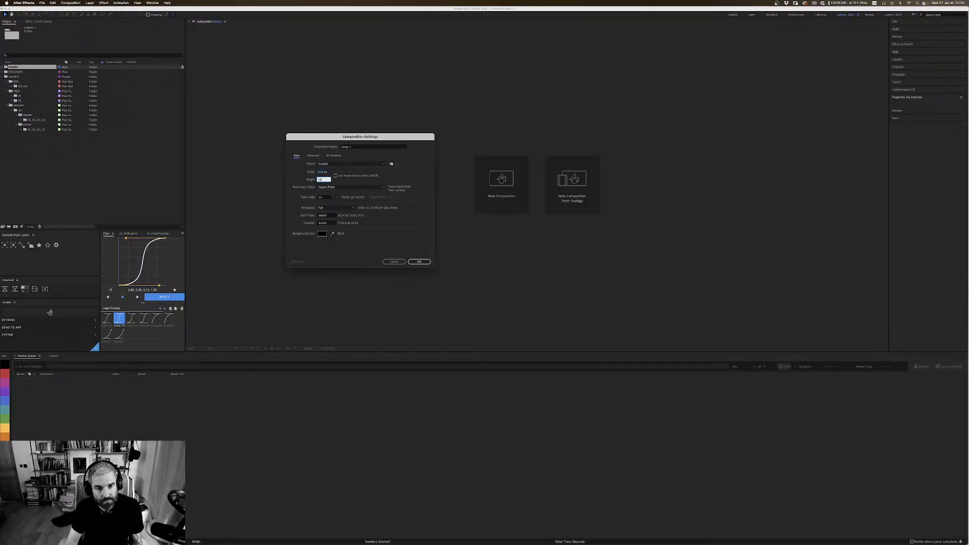
type("80")
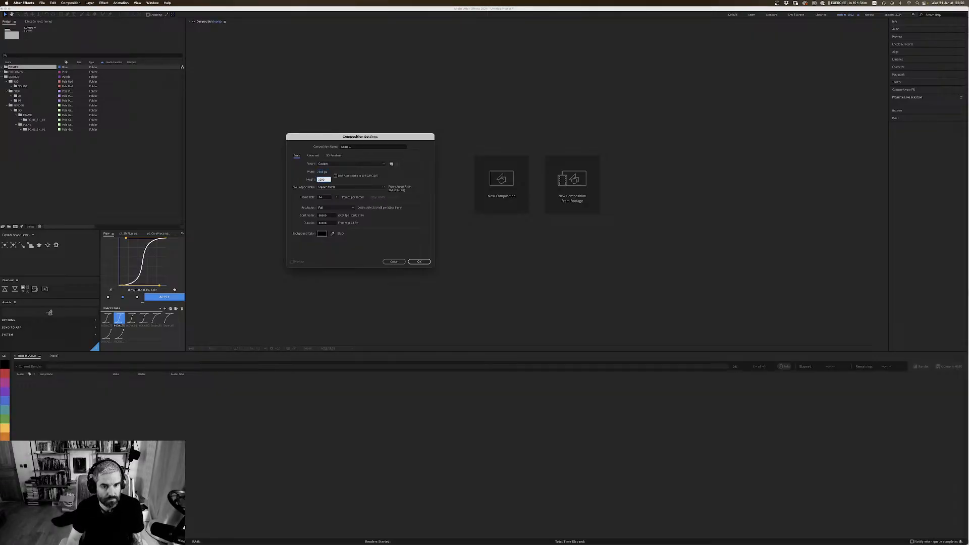
key("Return")
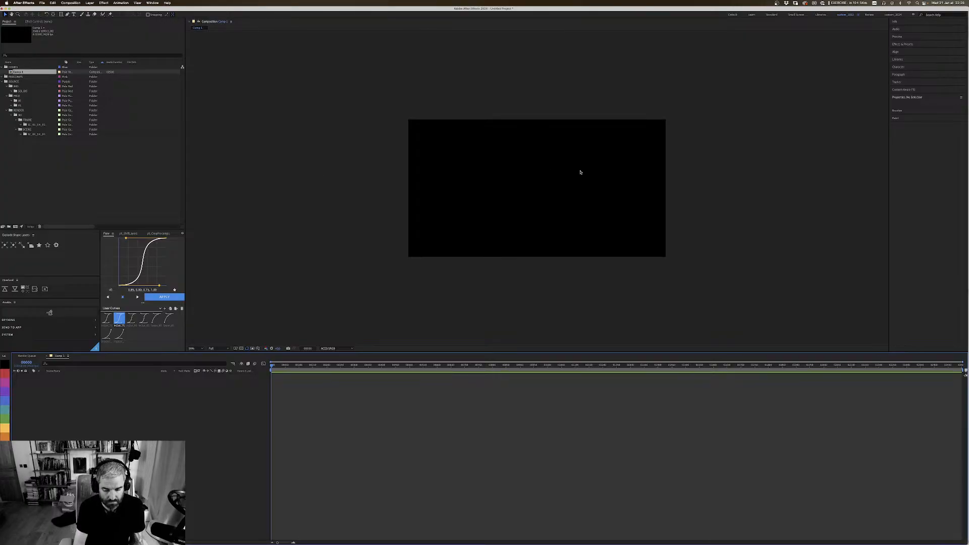
Step: In Illustrator, select all artwork on the GOGGLES_1 layer and try to transfer it to the After Effects composition with Overlord
key("slash")
key("super+Tab")
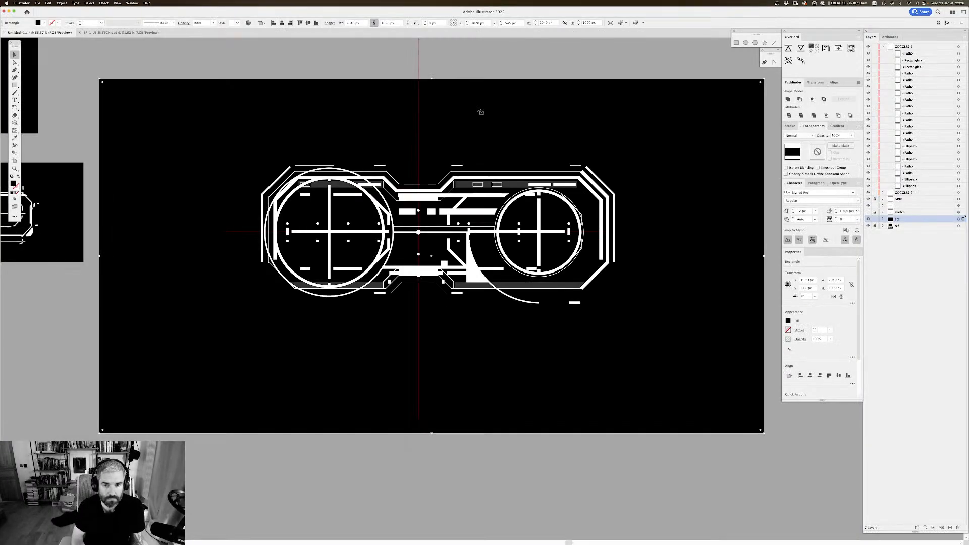
left_click(959, 48)
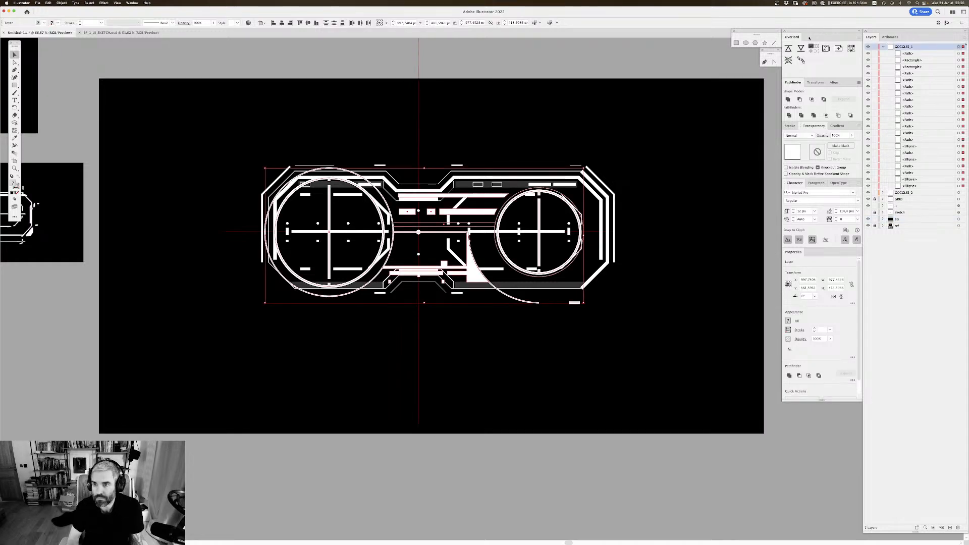
key("super+Tab")
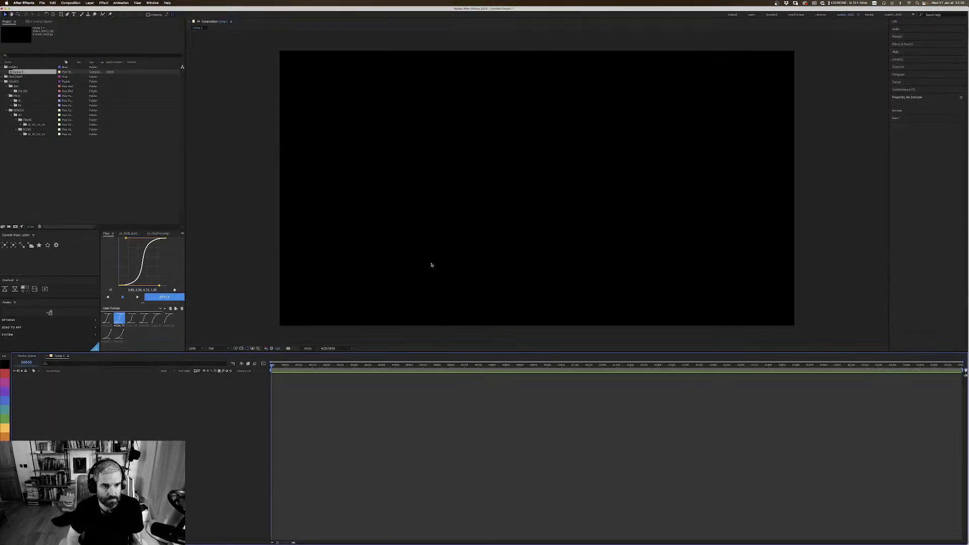
key("super+Tab")
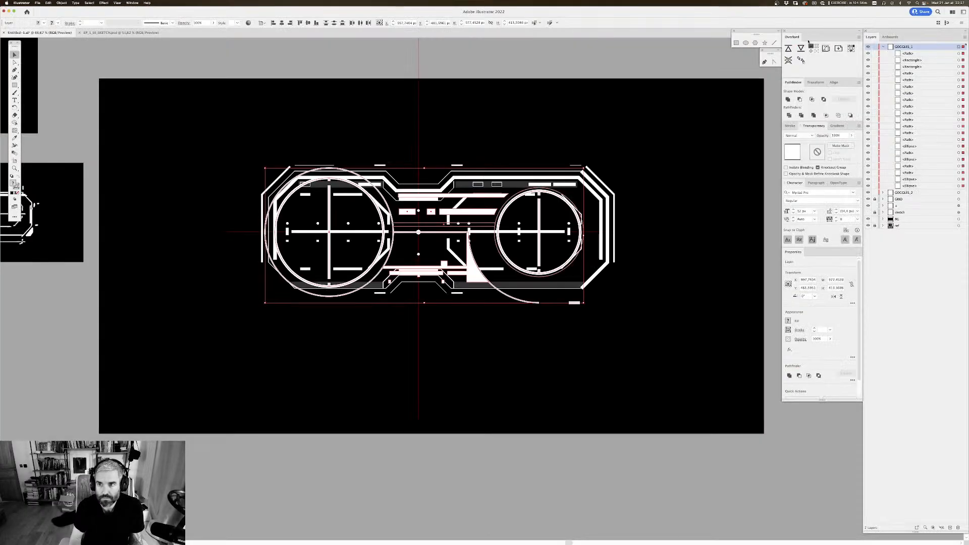
left_click(788, 49)
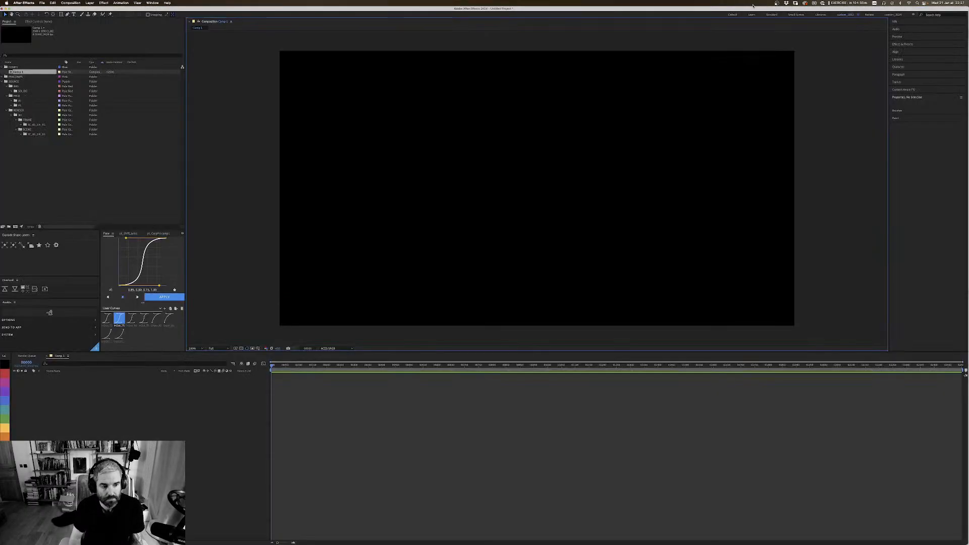
left_click(68, 356)
left_click(225, 266)
left_click(330, 227)
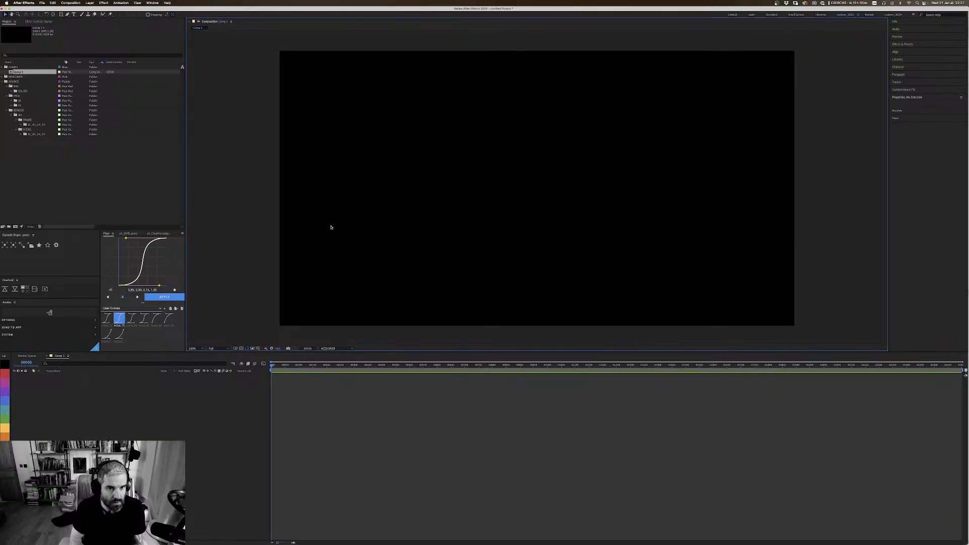
Step: Return to Illustrator, select all artwork on the GOGGLES_2 layer and try to transfer it to After Effects with Overlord
key("super+Tab")
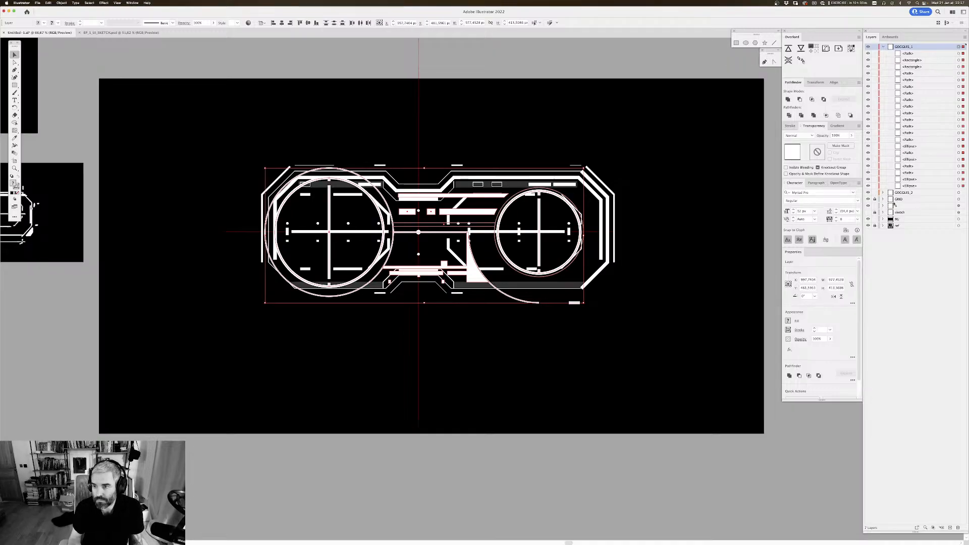
left_click(958, 193)
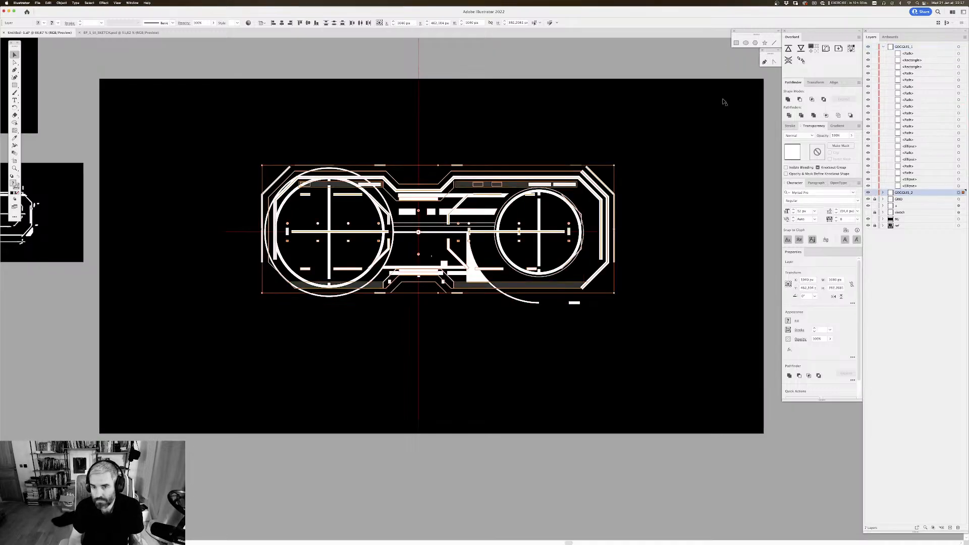
left_click(787, 50)
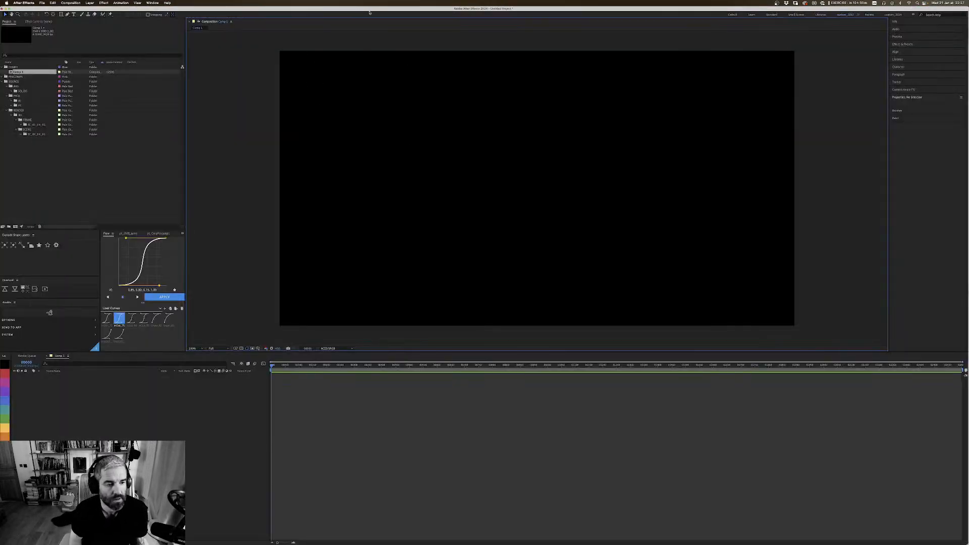
Step: Back in Illustrator, review the Overlord settings for artboard, swatch and shape preferences, and close them
key("super+Tab")
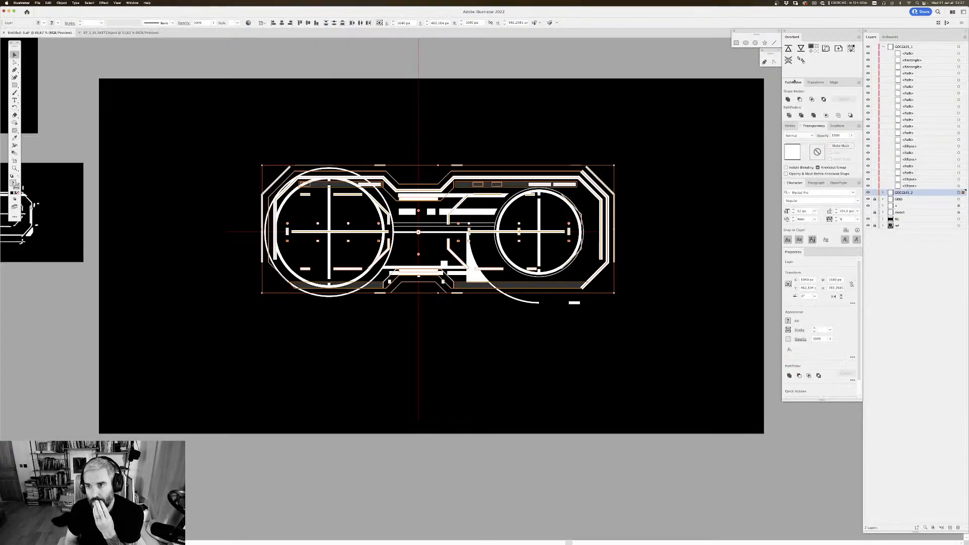
left_click(858, 37)
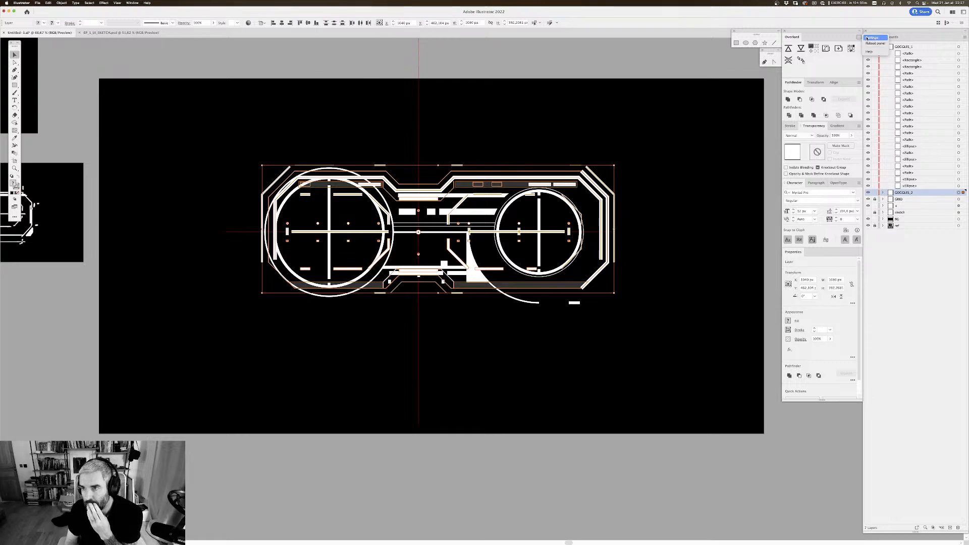
left_click(870, 38)
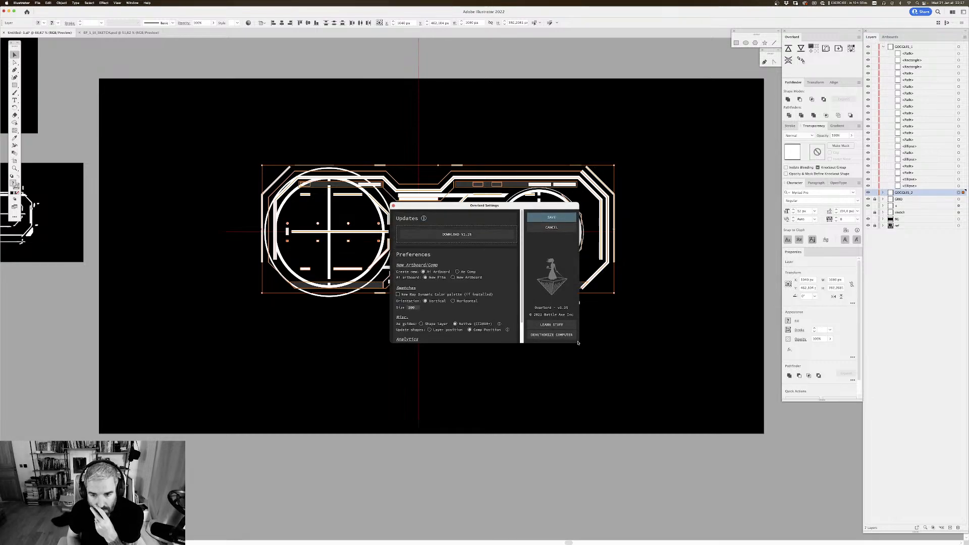
scroll(520, 277, "down", 3)
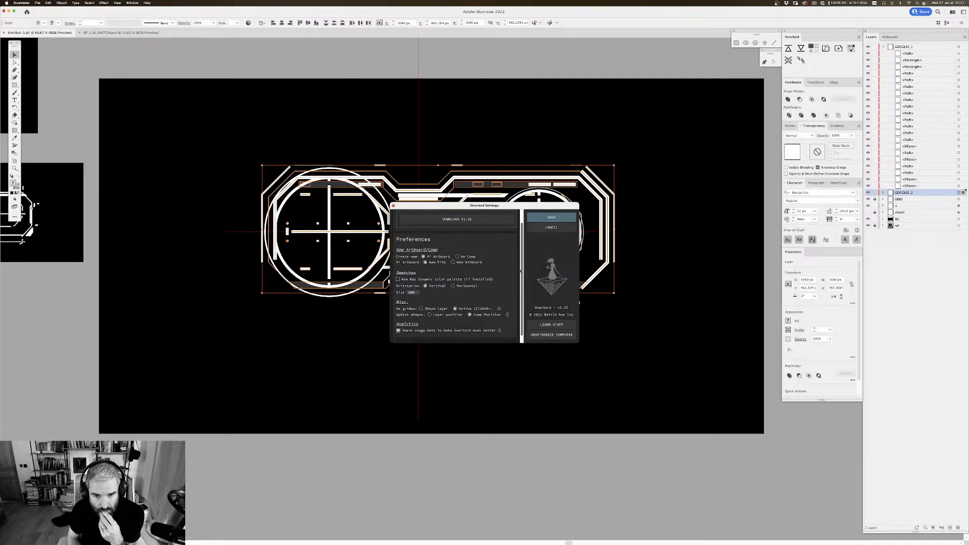
left_click_drag(520, 276, 519, 283)
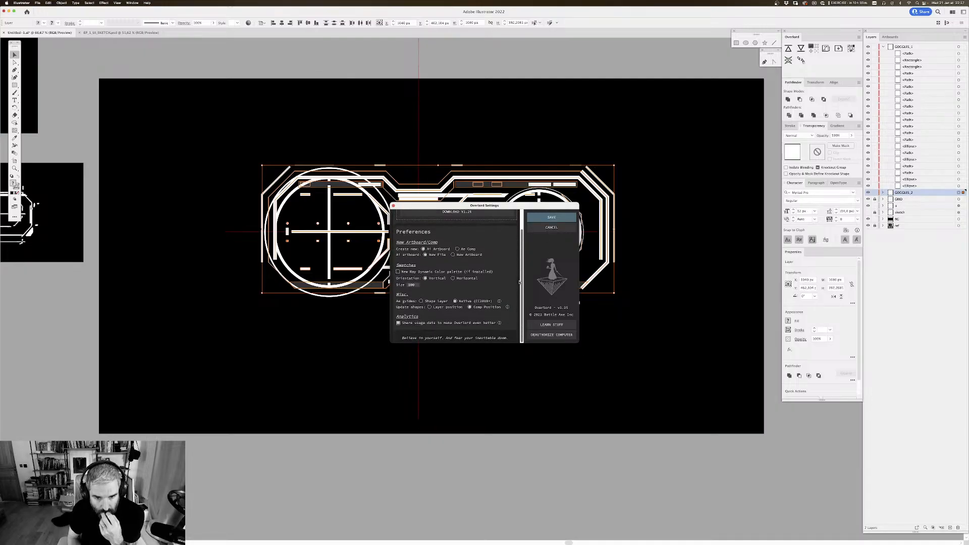
scroll(519, 282, "up", 3)
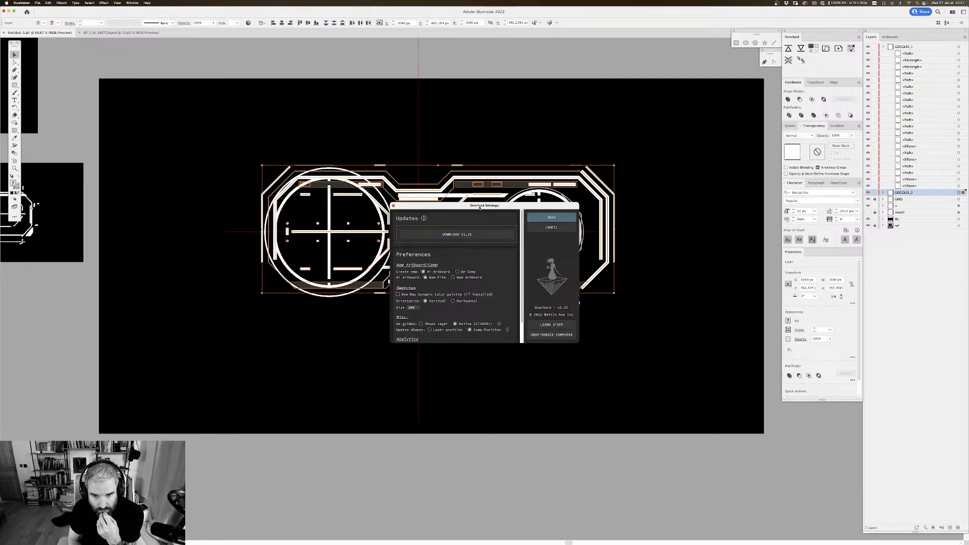
left_click_drag(480, 206, 498, 193)
left_click(411, 193)
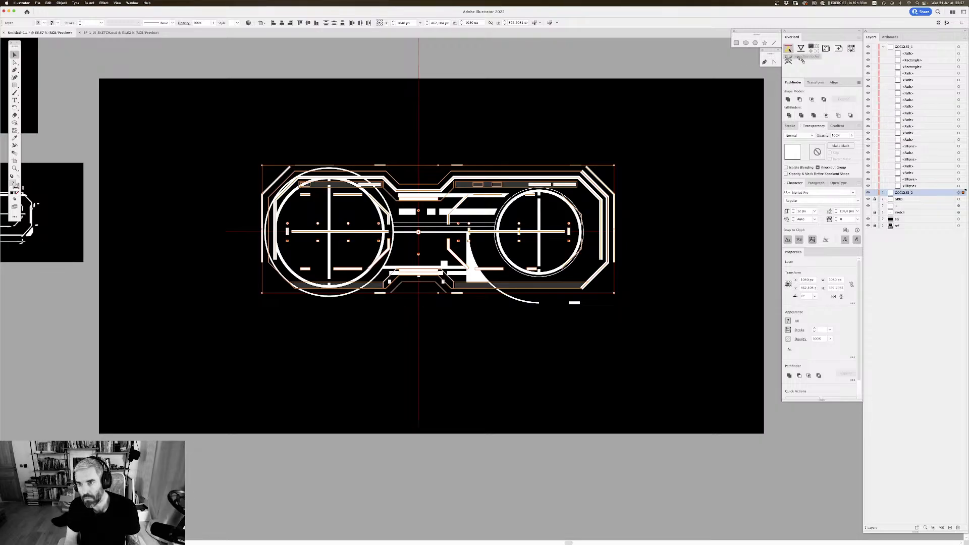
Step: Retry the Overlord transfer of the selected artwork, quit After Effects without saving the project, and relaunch it
left_click(789, 50)
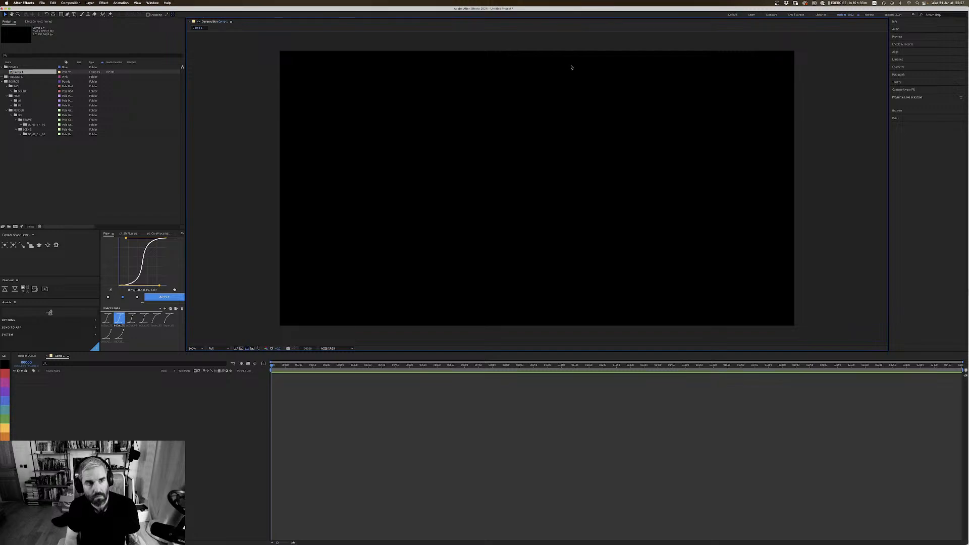
left_click(24, 3)
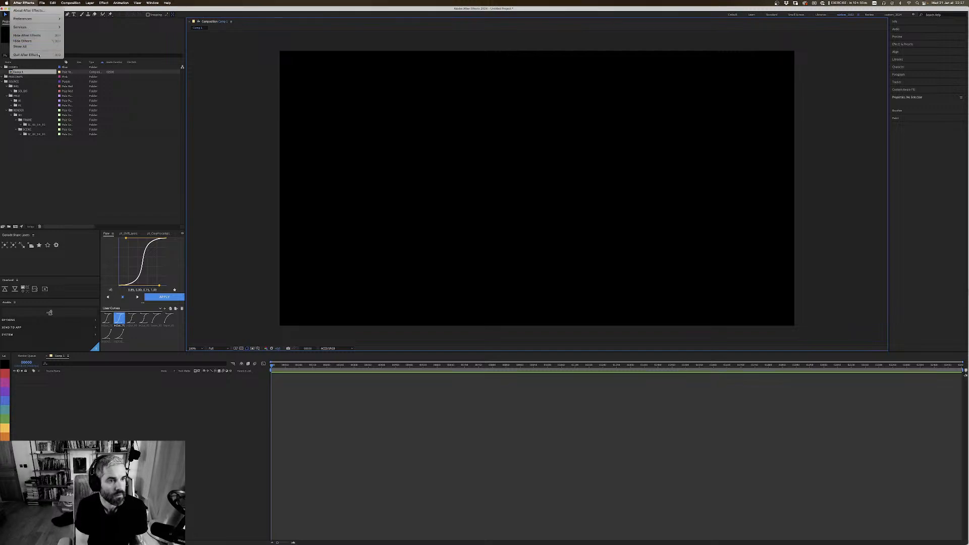
left_click(30, 46)
left_click(487, 285)
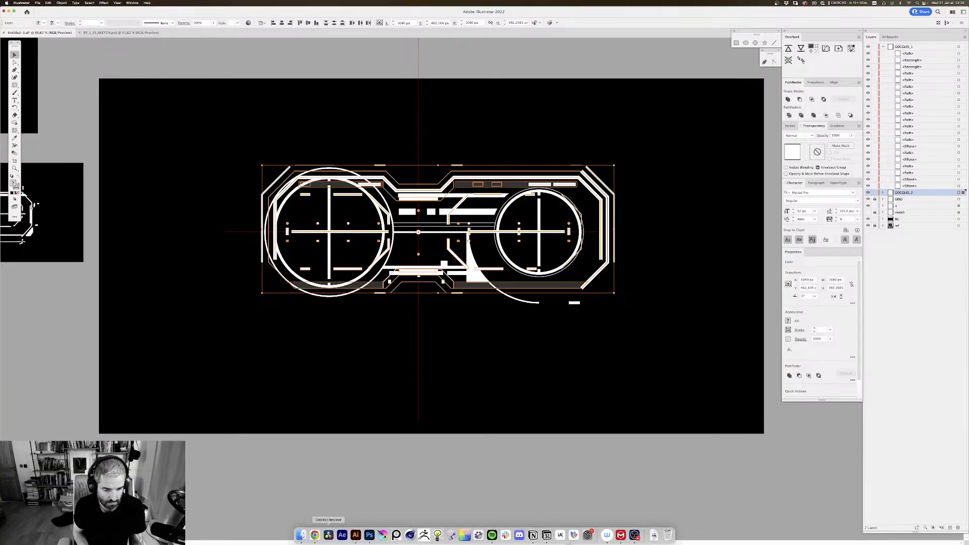
key("Tab")
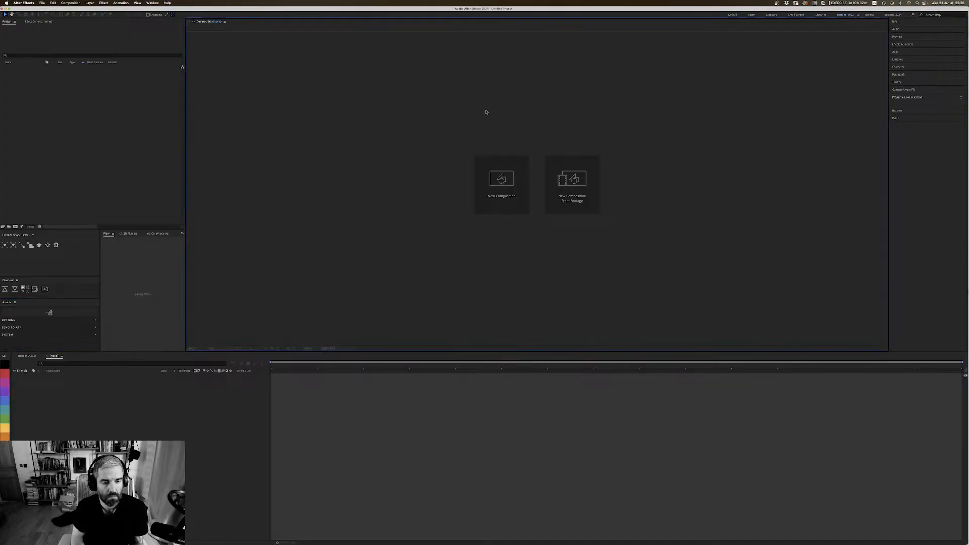
Step: Create a new composition with the preset settings, and transfer the selected GOGGLES_2 artwork from Illustrator into it with Overlord
left_click(501, 180)
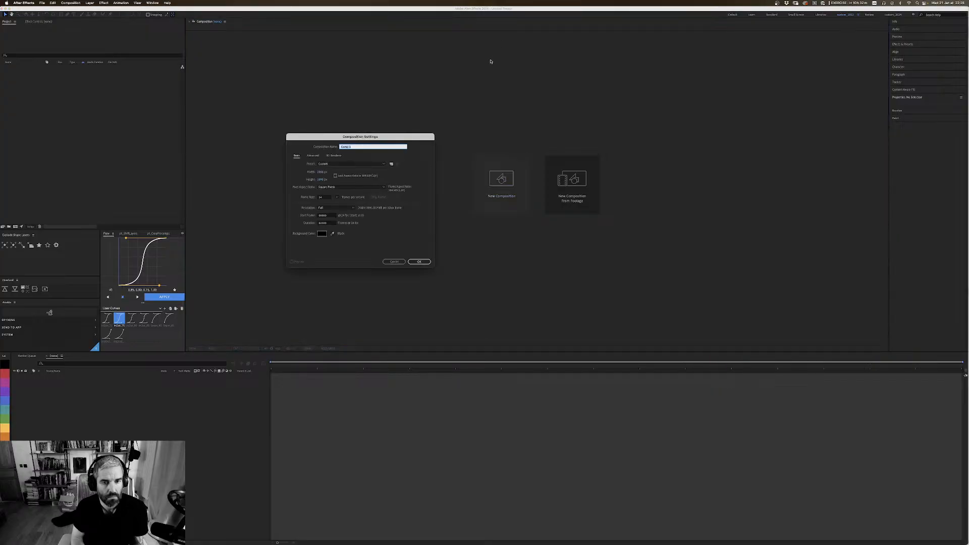
left_click(420, 262)
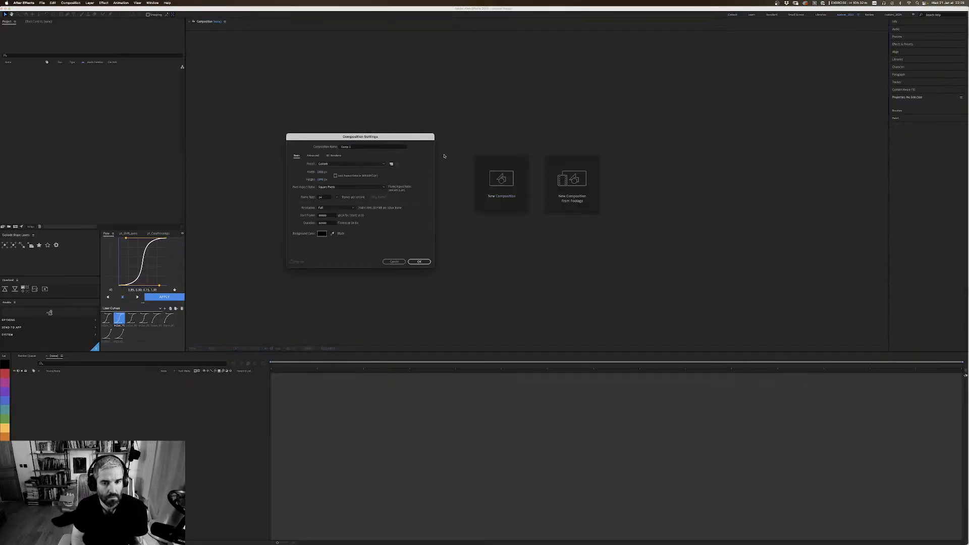
left_click(419, 261)
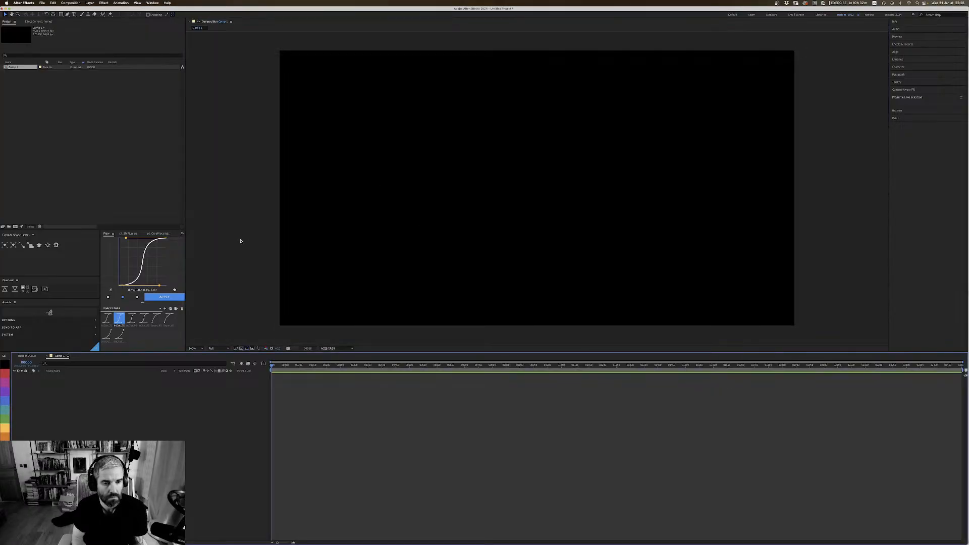
key("super+Tab")
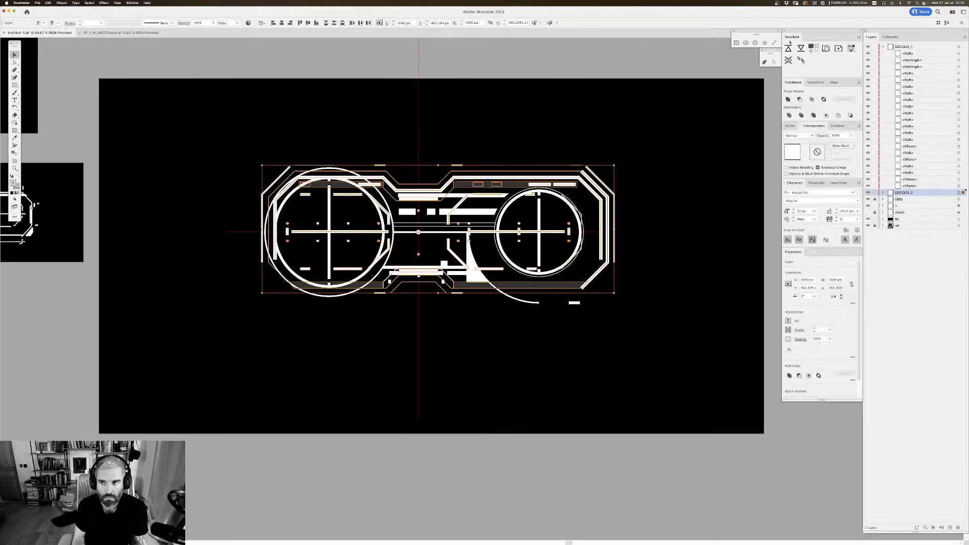
left_click(788, 48)
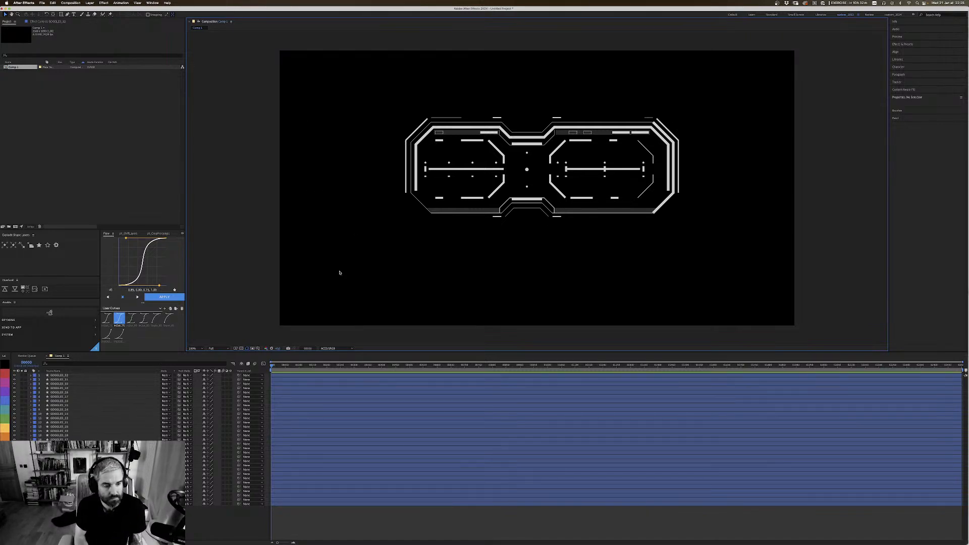
Step: Give all the transferred shape layers the orange label and pre-compose them as gfx_GOGGLE_01
key("super+a")
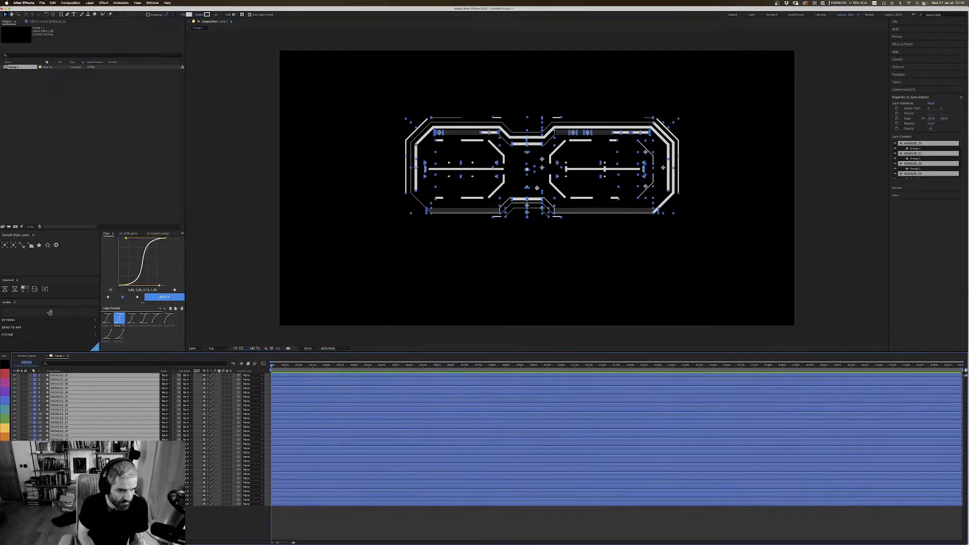
left_click(5, 444)
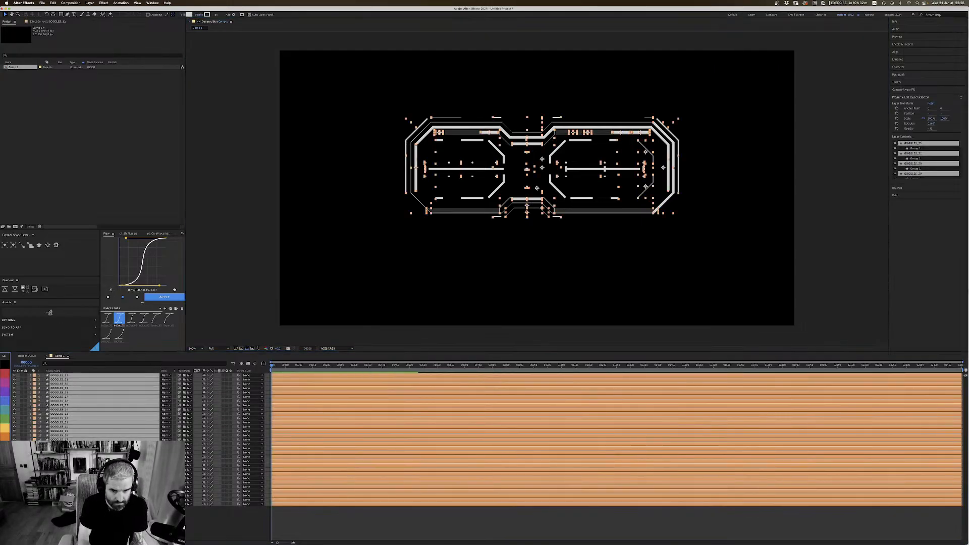
key("super+shift+c")
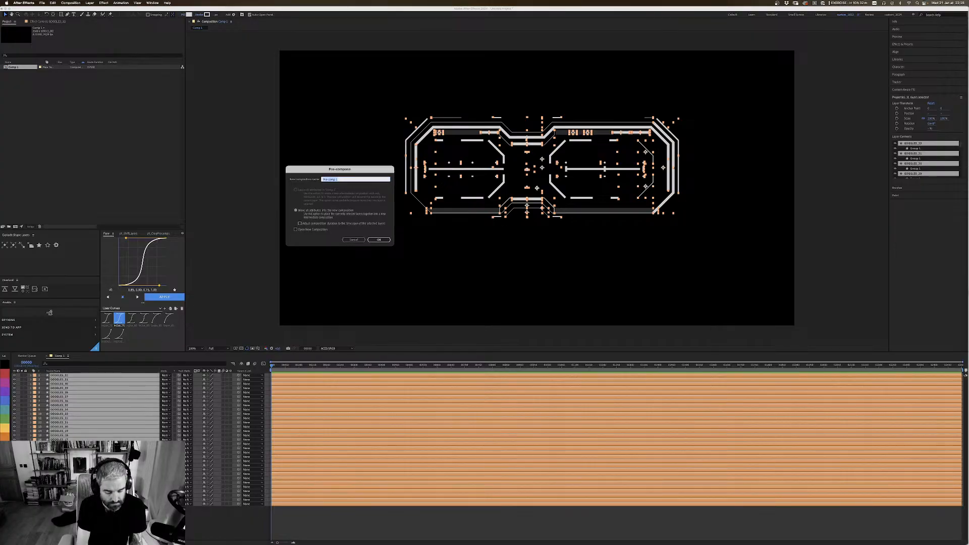
type("go")
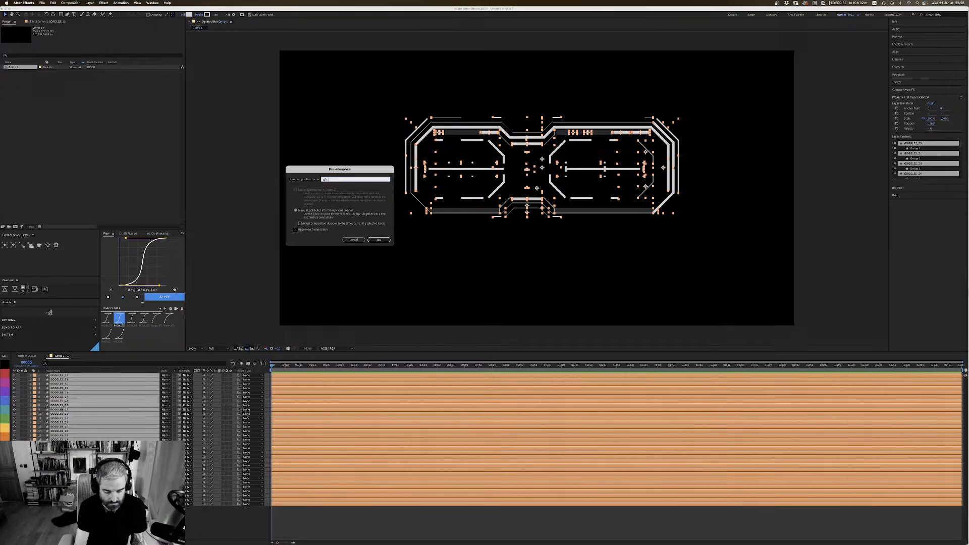
type("a")
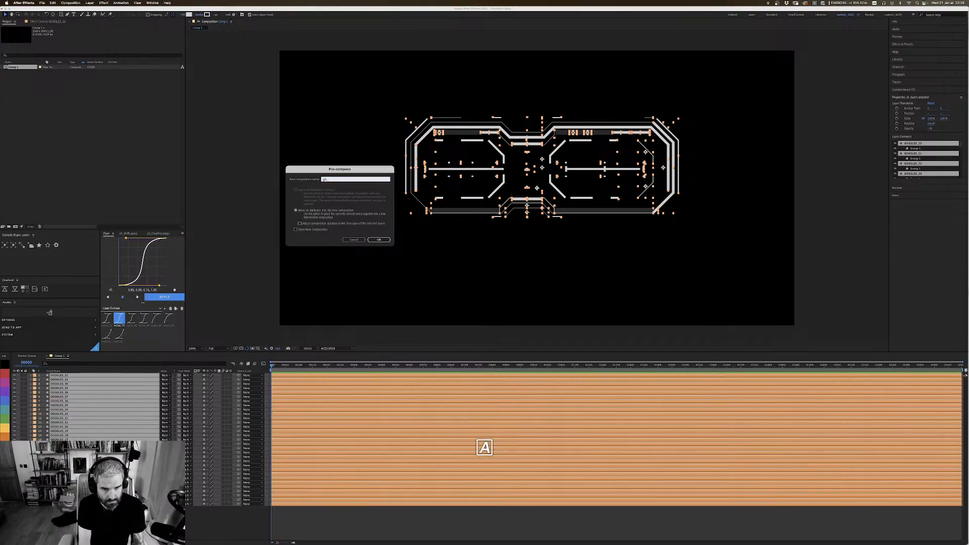
type("_GOGGLE")
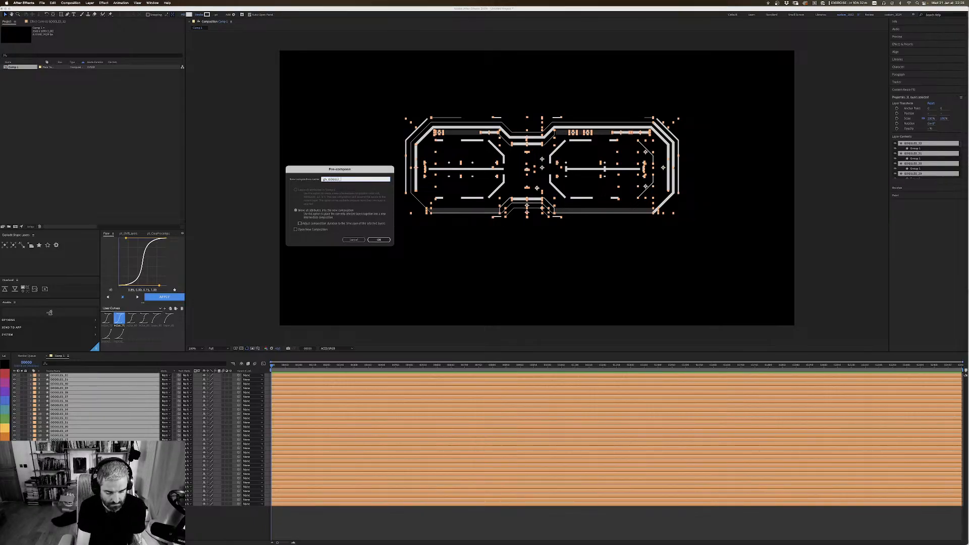
type("_01")
key("Return")
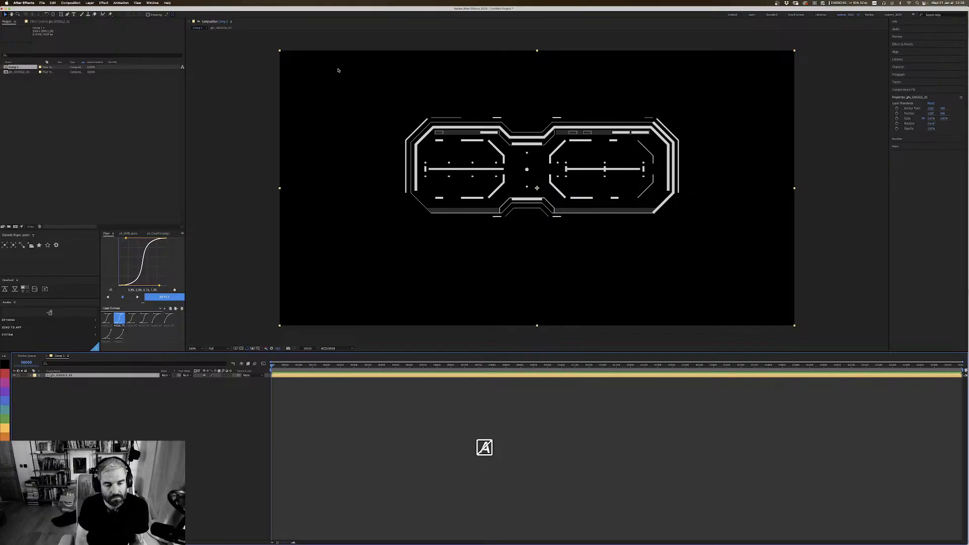
left_click(195, 415)
Step: Switch to Illustrator, collapse the GOGGLES_1 layer and hide the GOGGLES_2 layer
key("super+Tab")
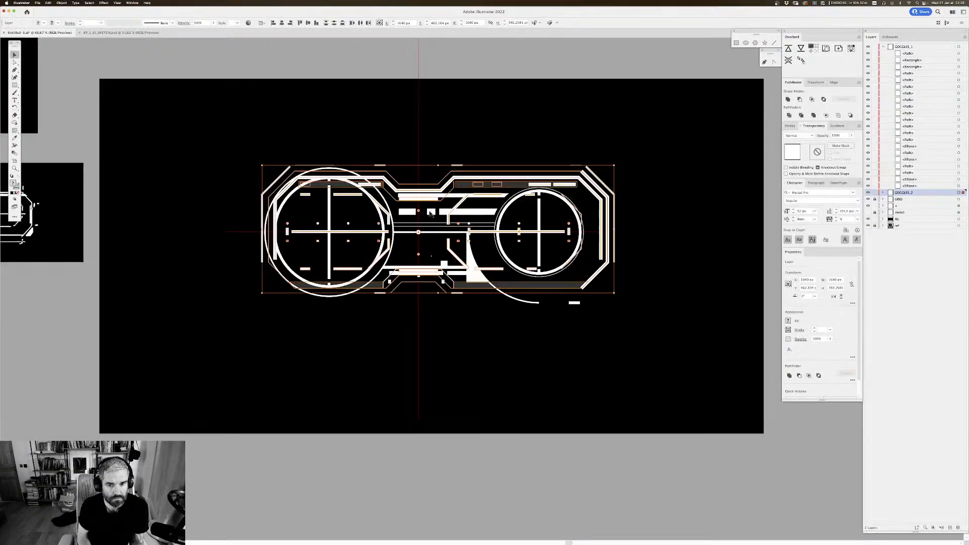
left_click(883, 47)
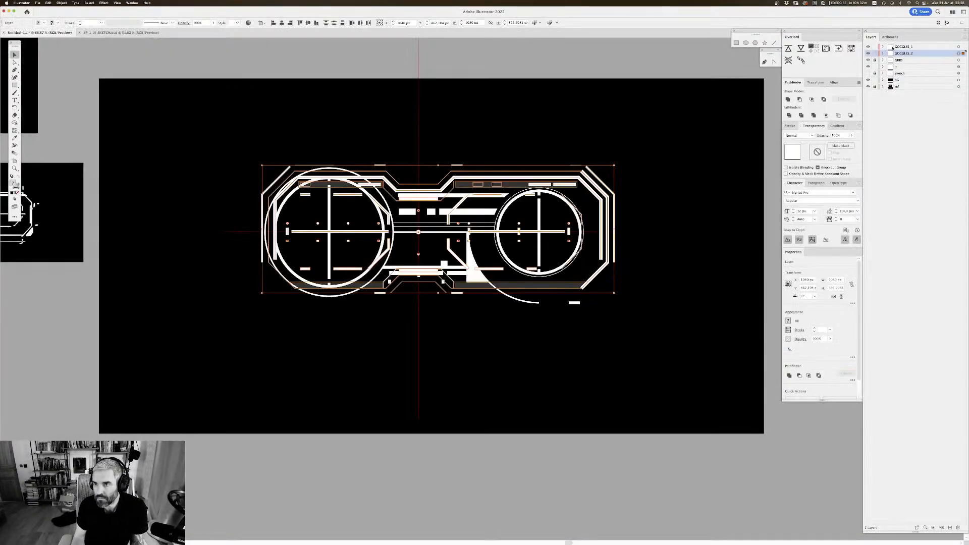
left_click(868, 53)
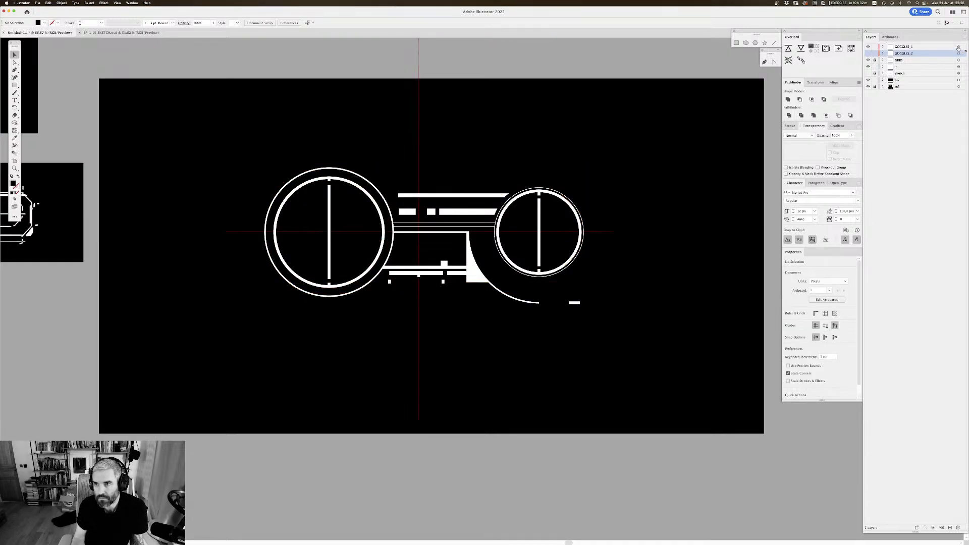
Step: Transfer the GOGGLES_1 artwork into the composition with Overlord, and pre-compose its shape layers as gfx_GOGGLE_02
left_click(958, 46)
left_click(789, 48)
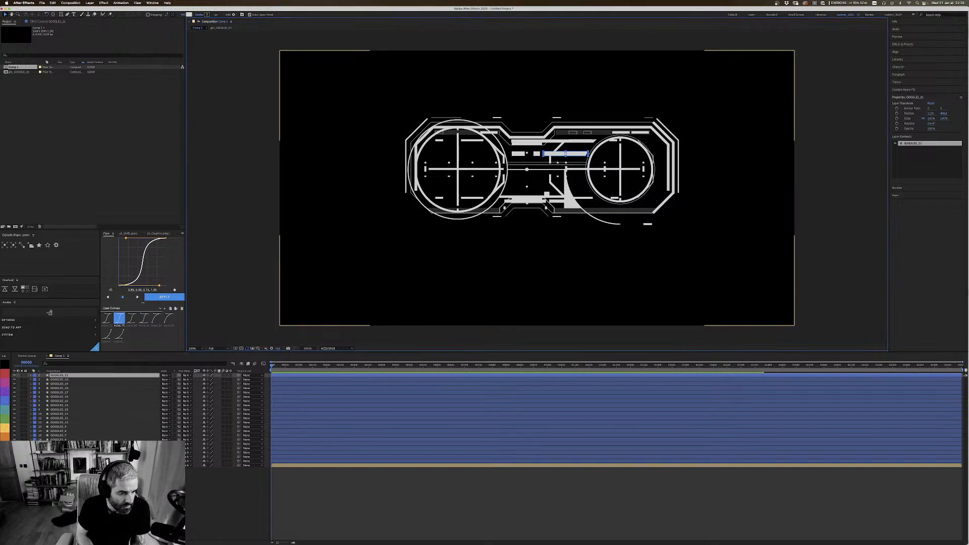
left_click(65, 460)
left_click(69, 376, "shift")
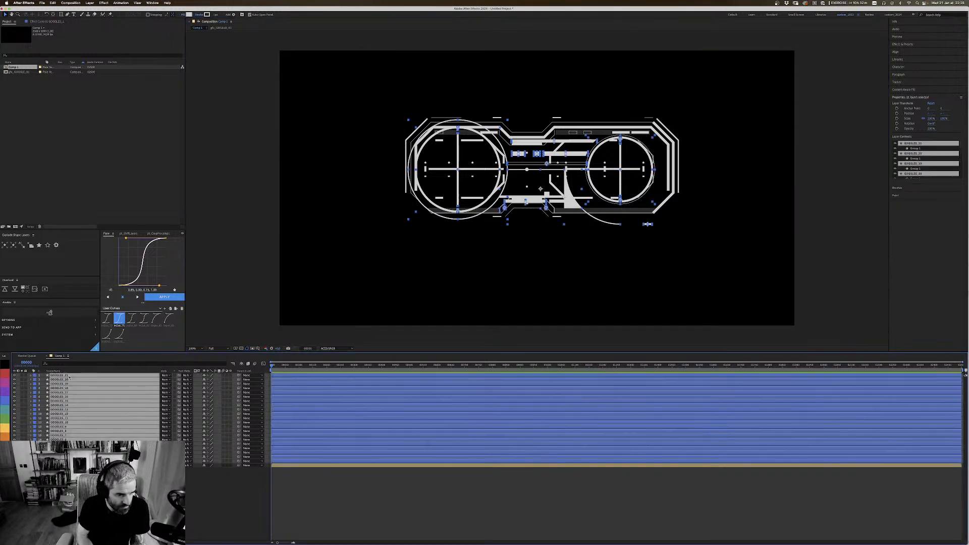
key("super+shift+c")
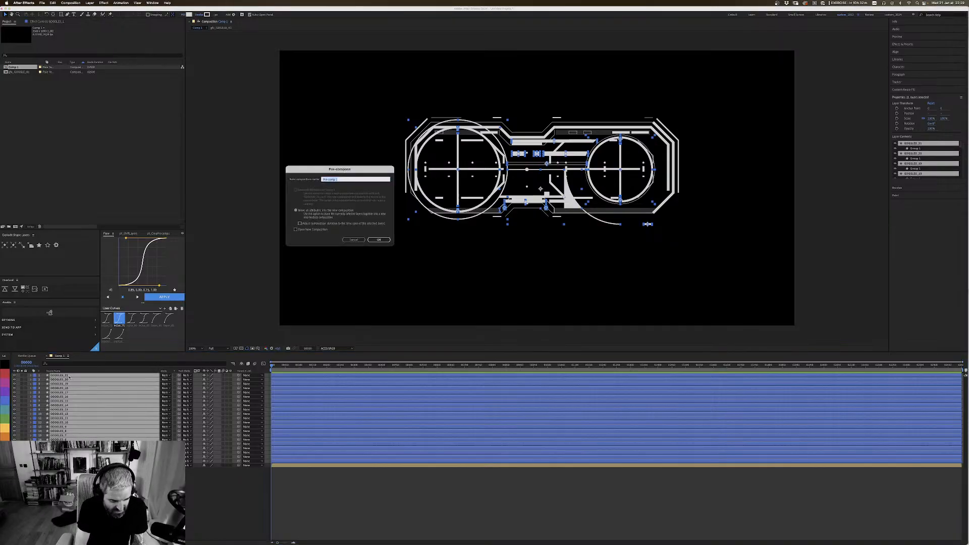
type("gfx_GO")
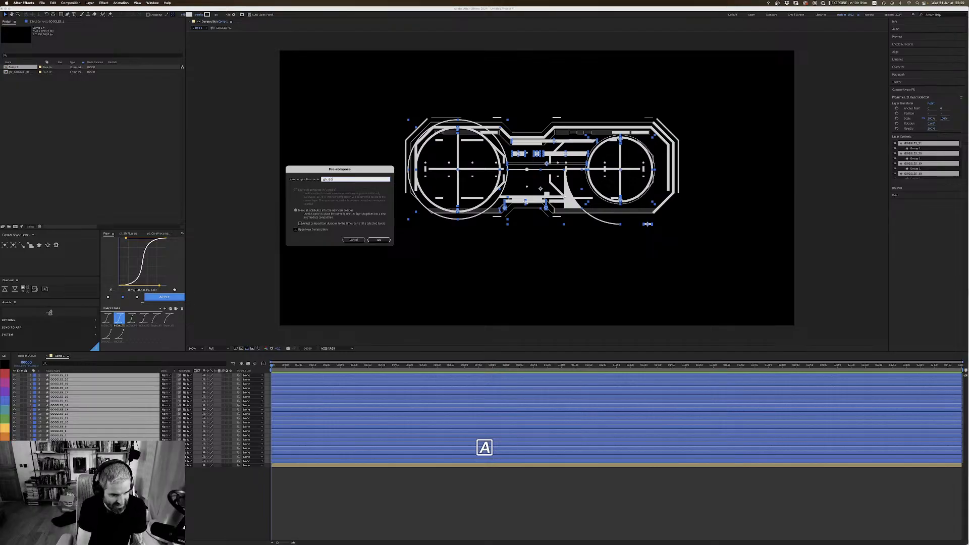
type("A")
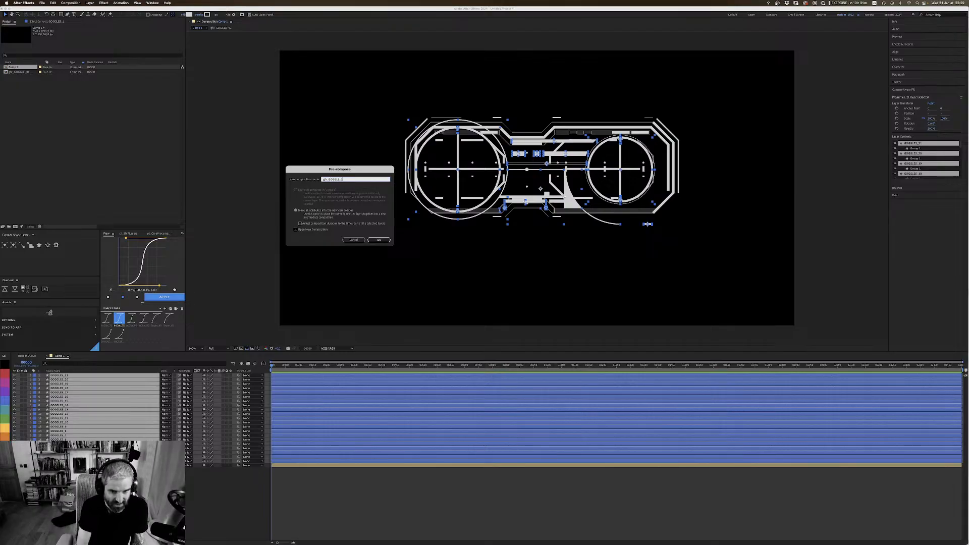
key("Return")
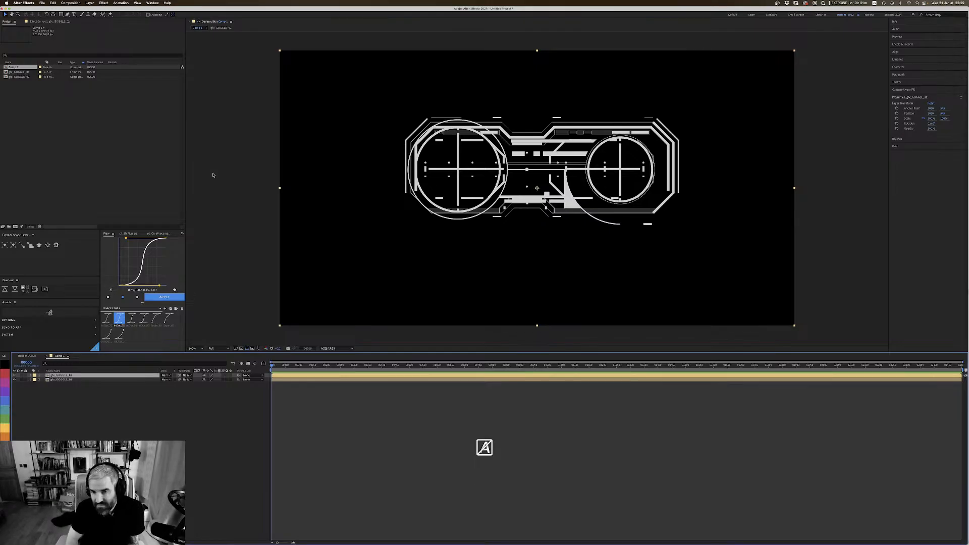
Step: Enable Collapse Transformations on the gfx_GOGGLE_02 layer, and make both goggle pre-compositions 3D layers
left_click(207, 375)
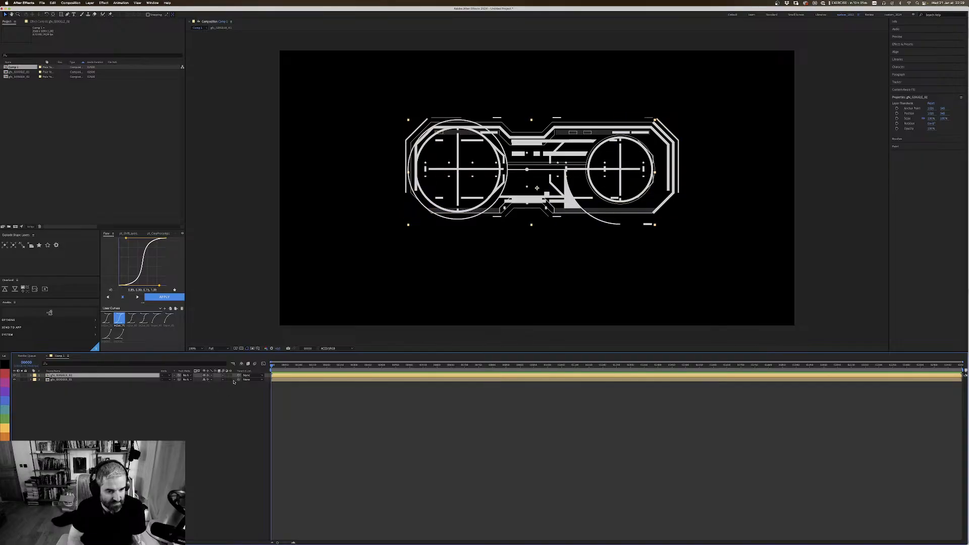
key("super+a")
left_click(230, 379)
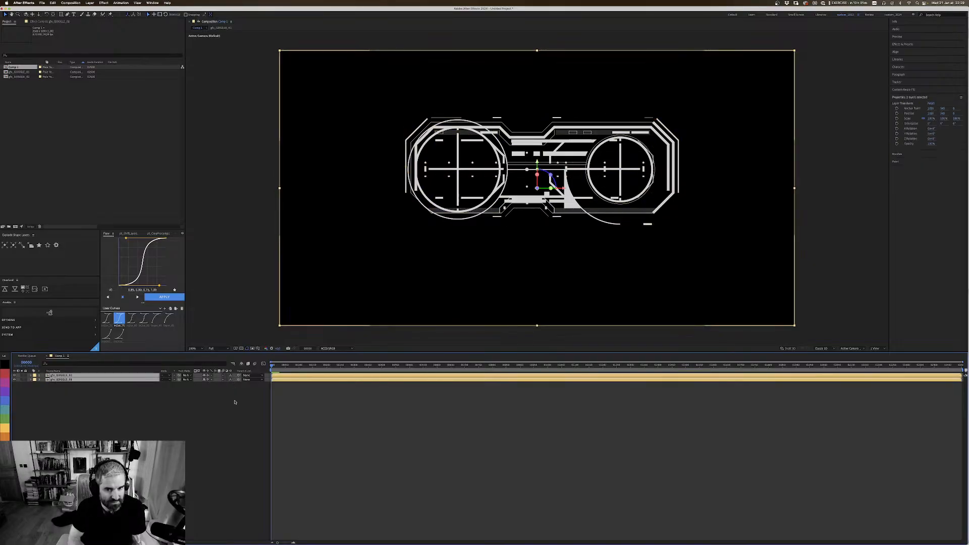
left_click(212, 402)
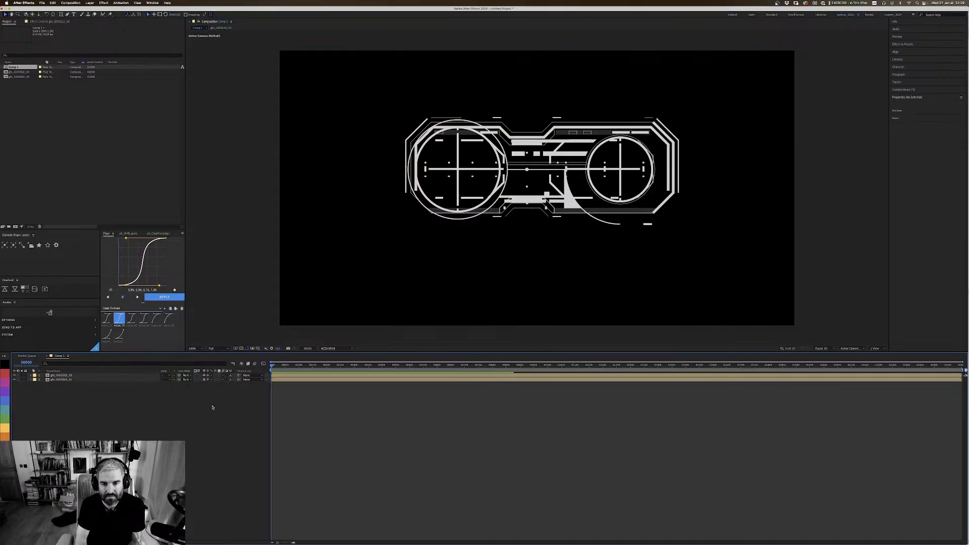
Step: Save the project as Untitled Project in the COMP folder under PROJECTS, ART STREAMS, A_PROJ, AE
key("super+s")
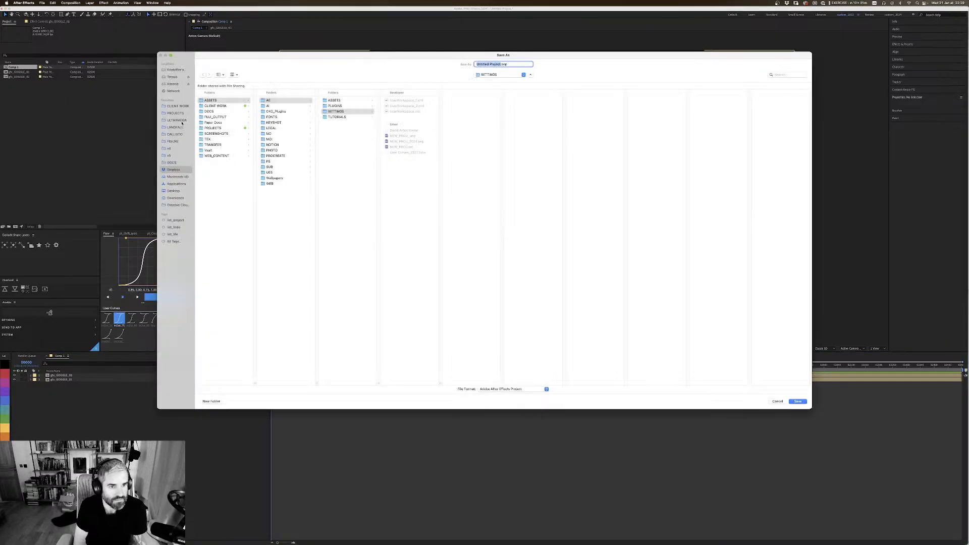
left_click(182, 113)
left_click(216, 106)
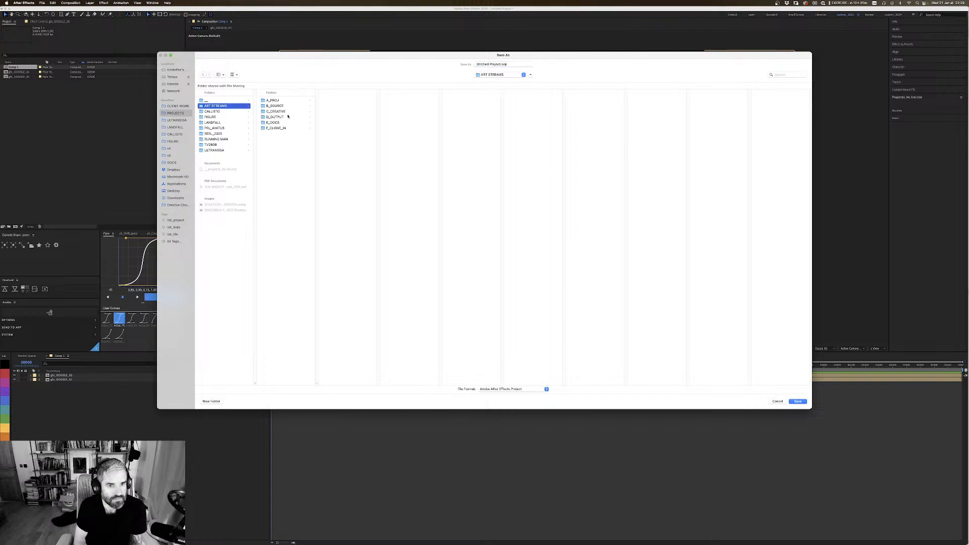
left_click(273, 100)
left_click(355, 100)
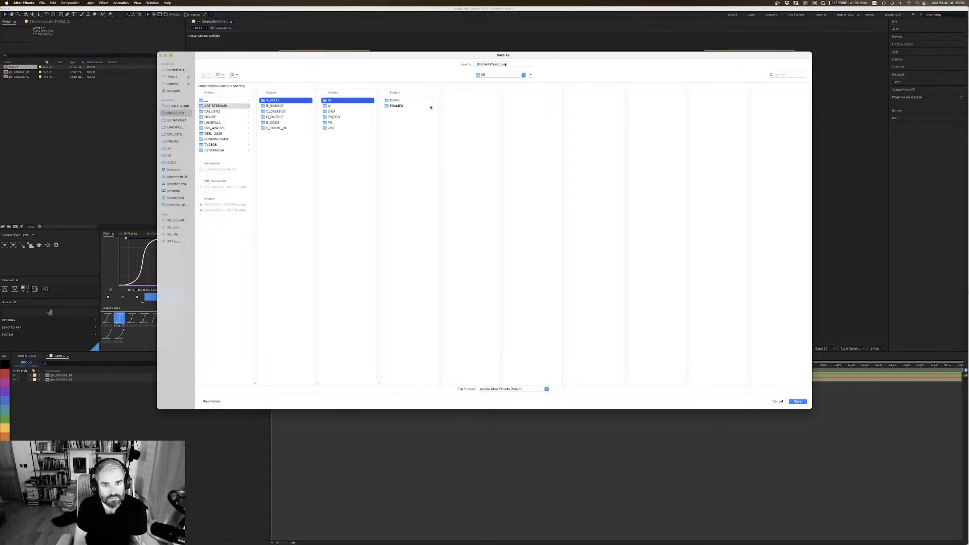
left_click(423, 101)
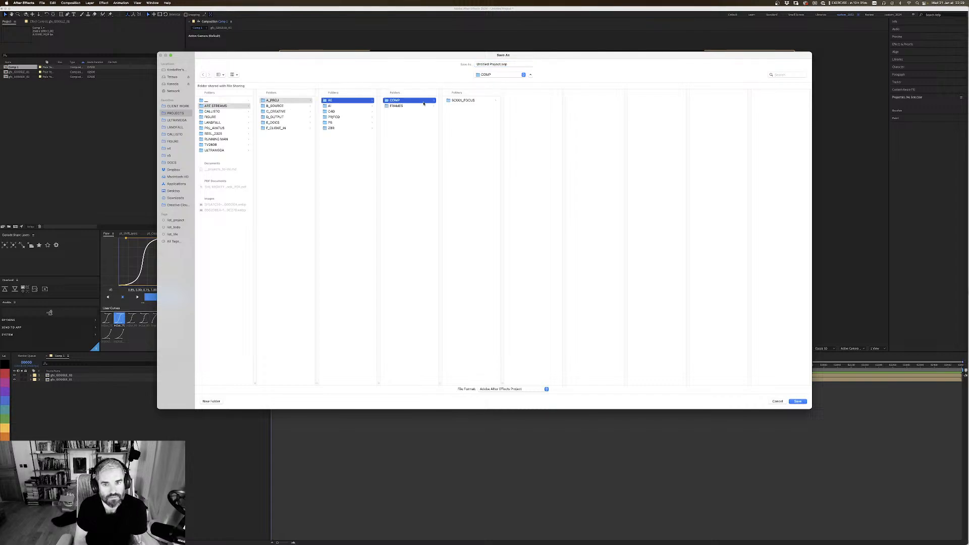
left_click(500, 65)
left_click(797, 401)
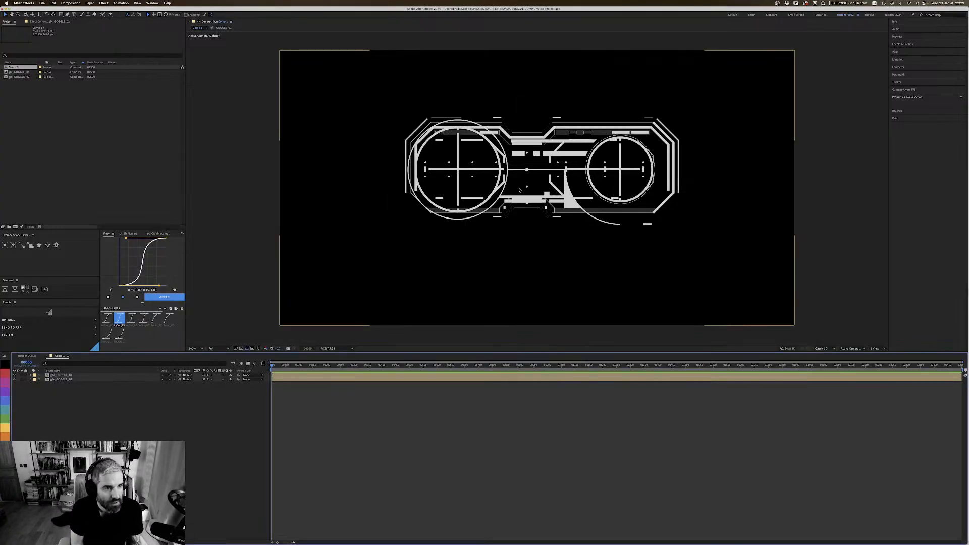
Step: Create a second composition with the preset settings and close its timeline again
left_click(78, 72)
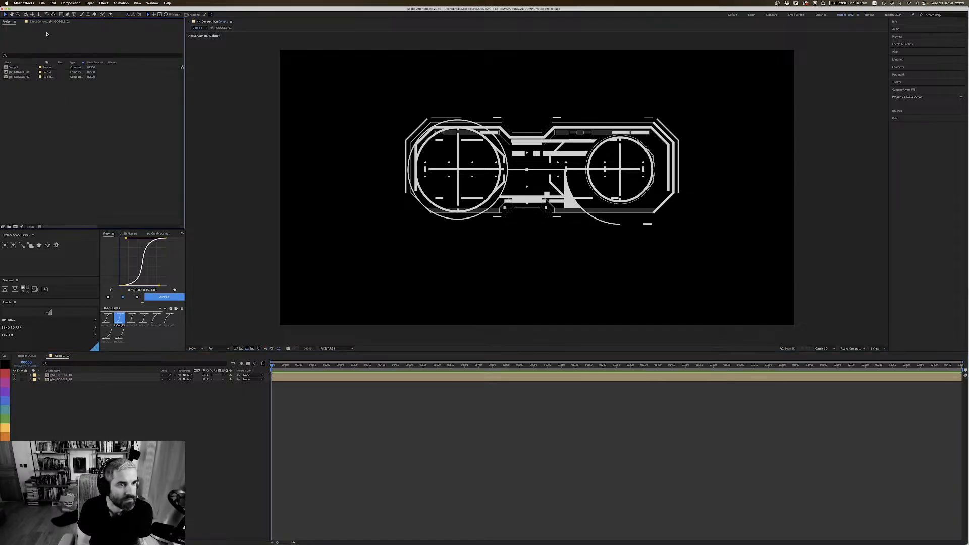
left_click(43, 22)
left_click(10, 22)
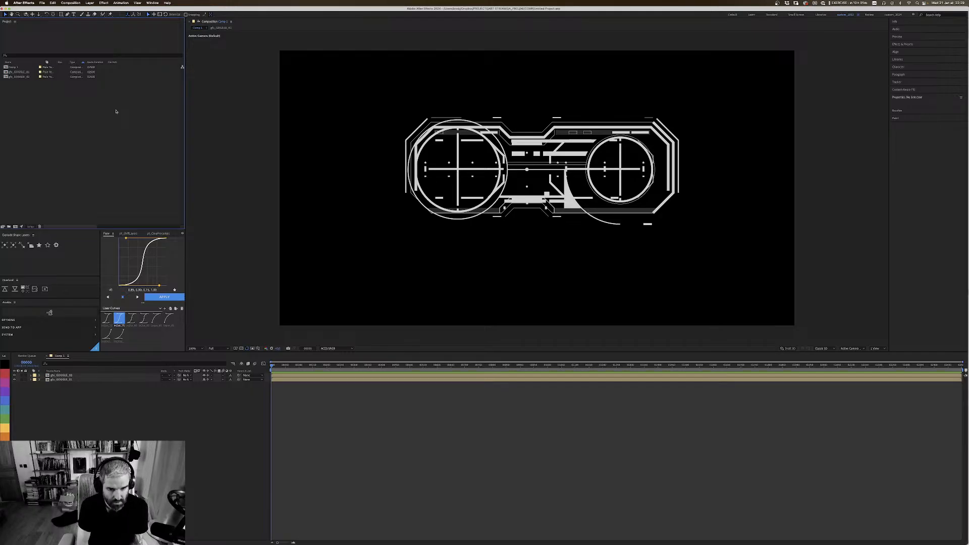
key("super+n")
left_click(393, 261)
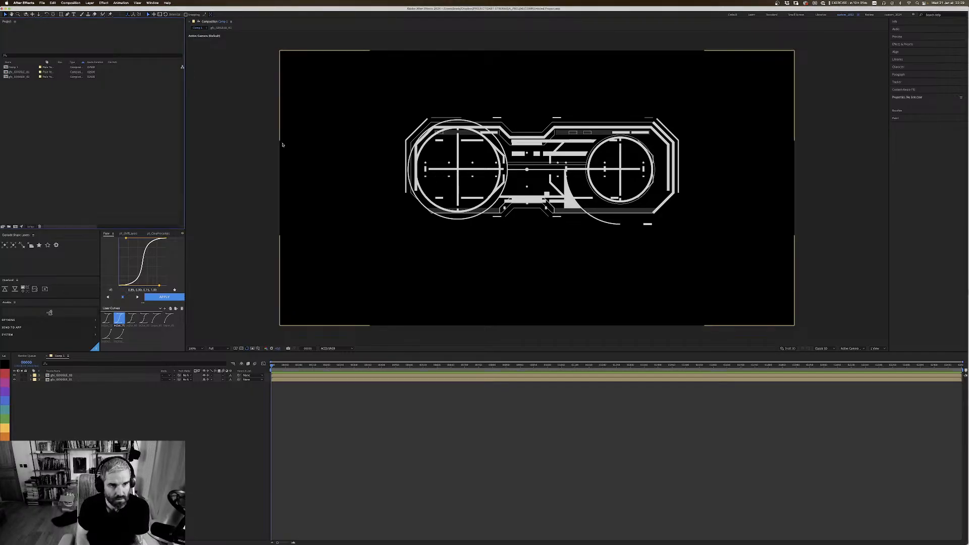
key("super+n")
key("Return")
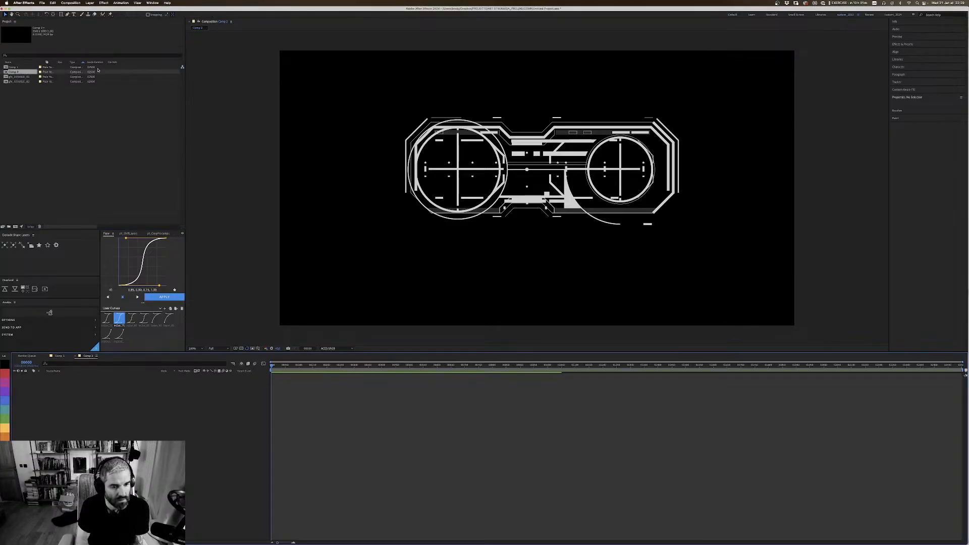
left_click(60, 356)
left_click(86, 355)
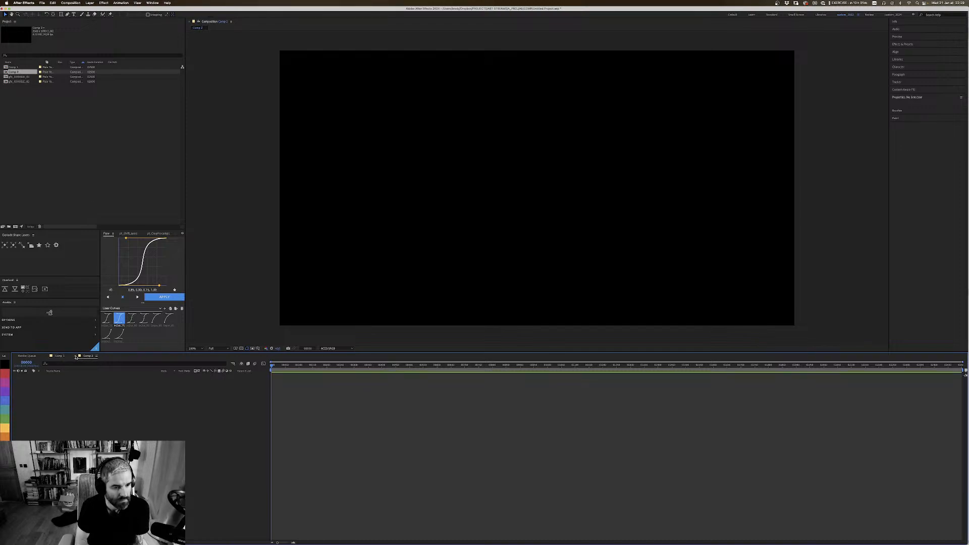
left_click(76, 357)
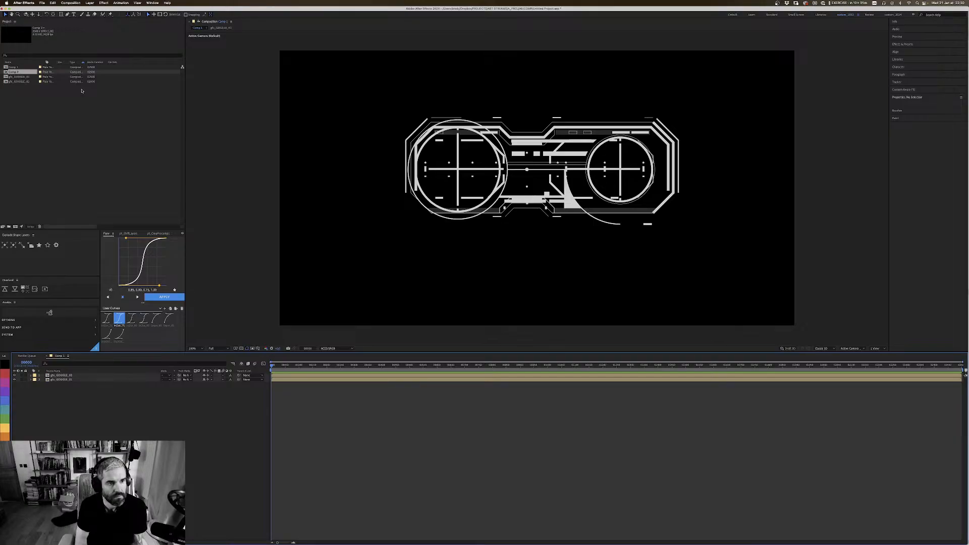
Step: Start a new project without saving the changes to the current one, and create a composition with the preset settings
left_click(42, 3)
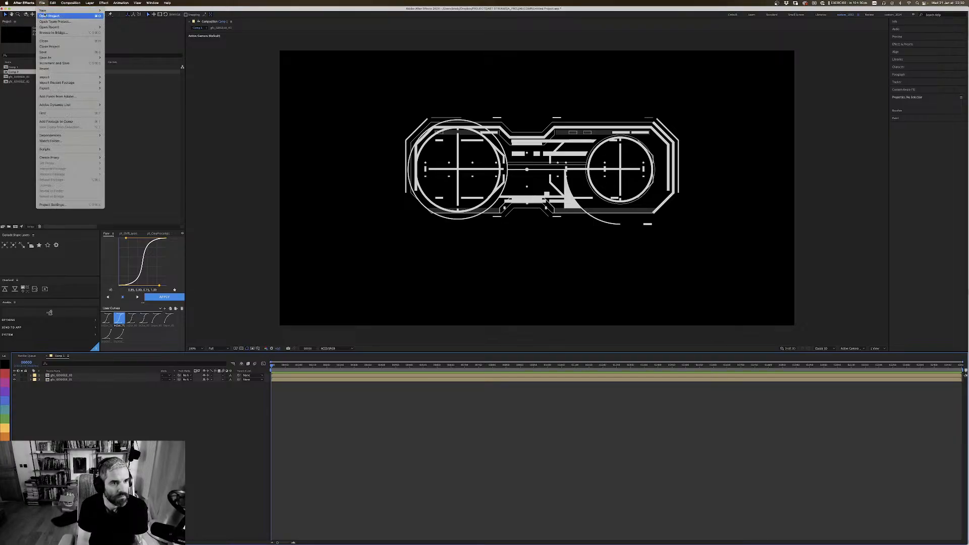
mouse_move(43, 10)
left_click(117, 10)
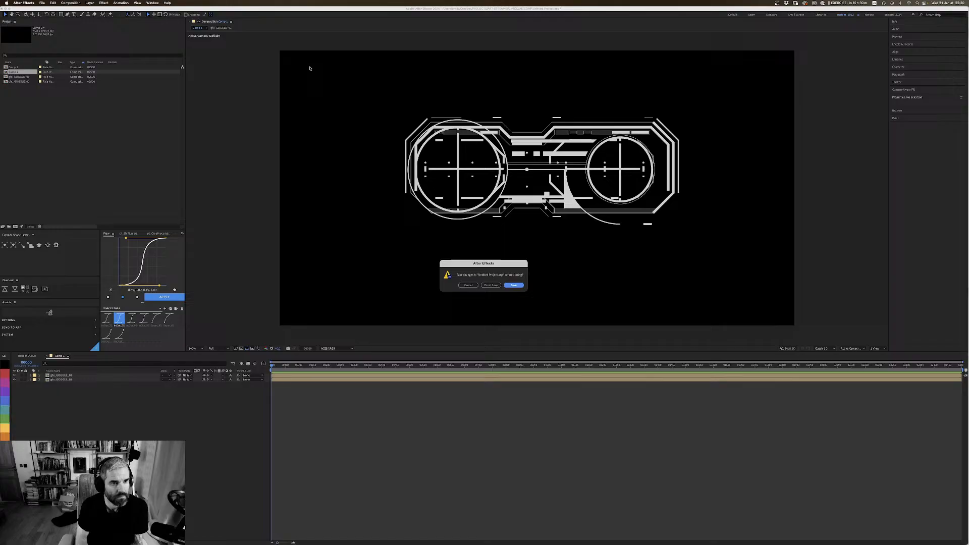
left_click(489, 285)
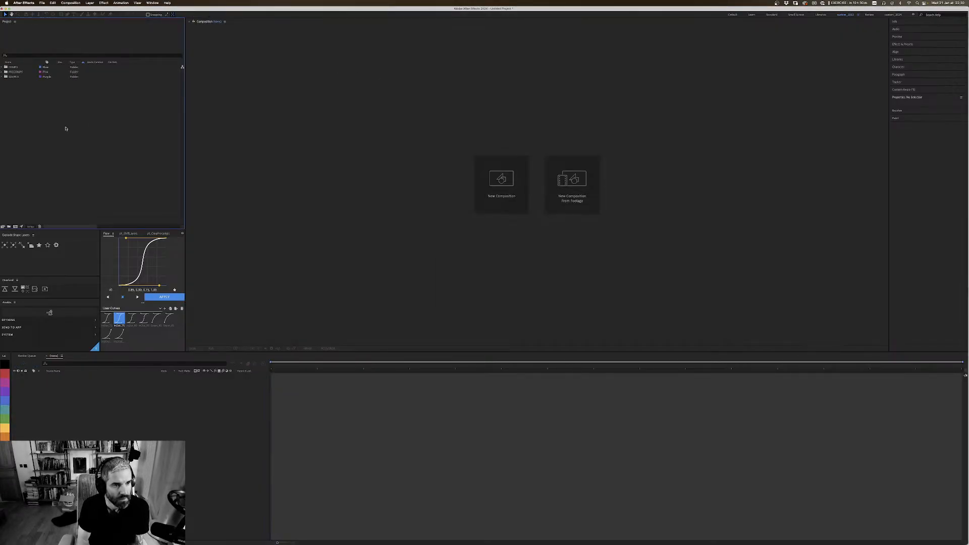
left_click(501, 182)
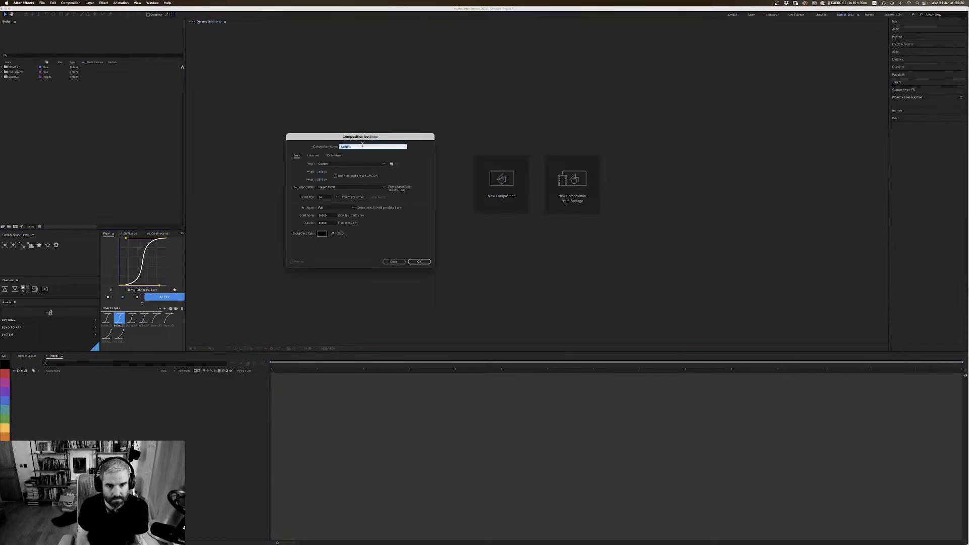
left_click(428, 261)
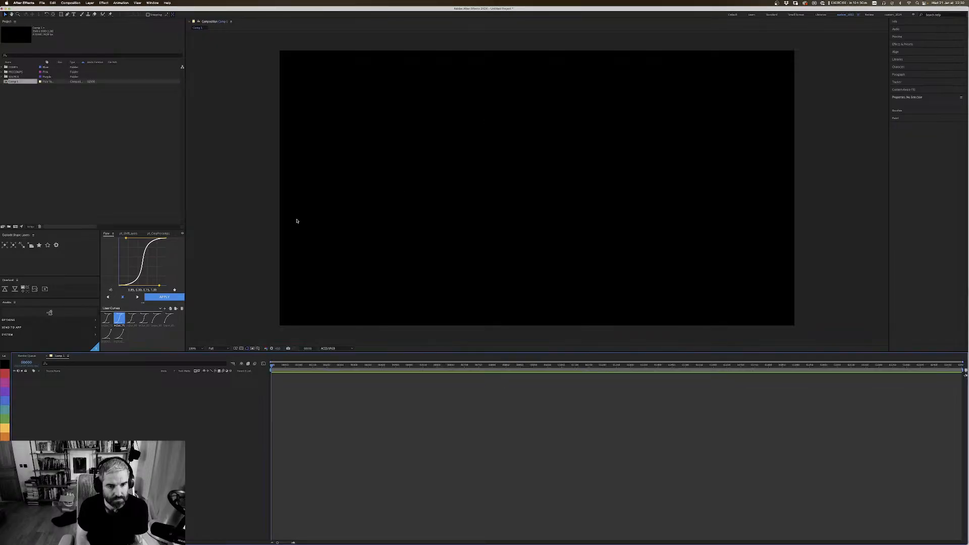
Step: Transfer the selected GOGGLES_1 artwork from Illustrator into the new composition with Overlord, and pre-compose all its layers as gfx_GOGGLE_01
key("super+Tab")
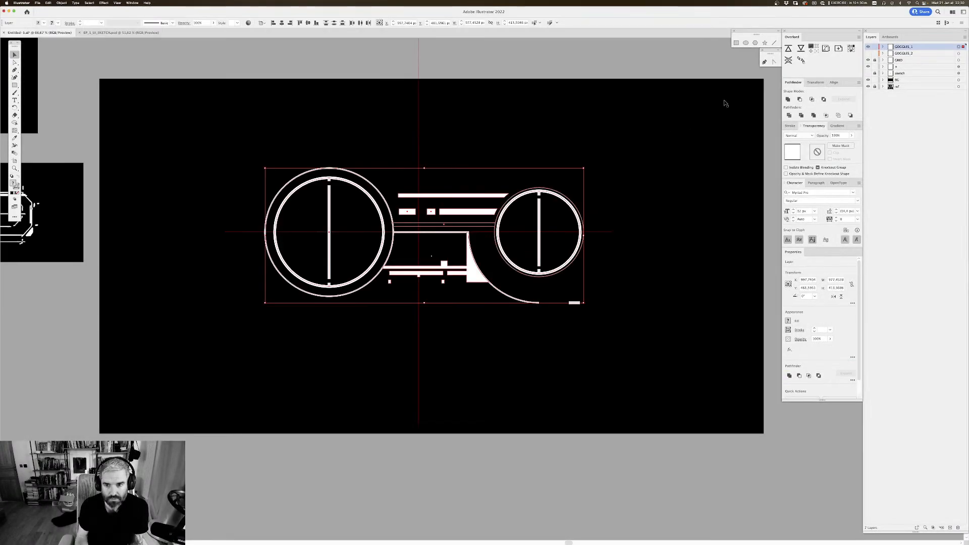
left_click(788, 48)
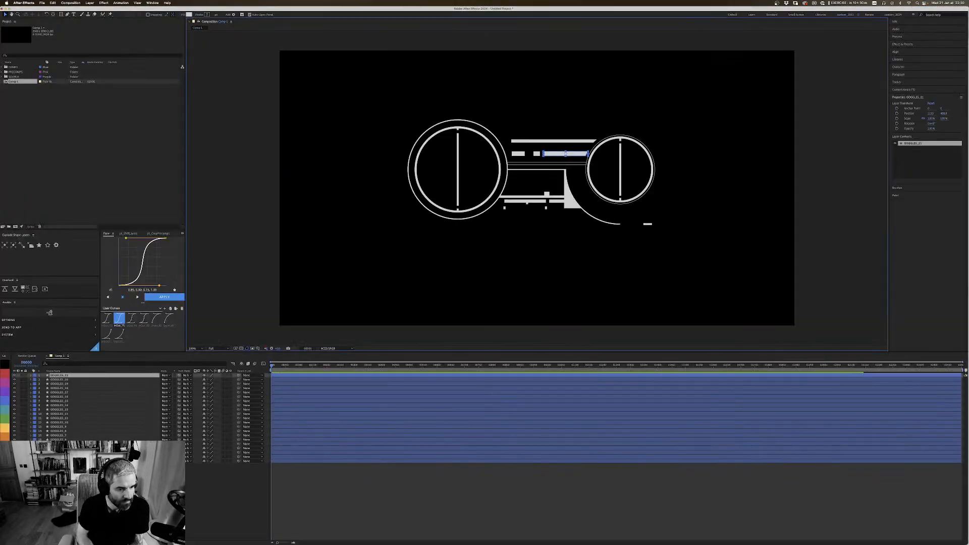
key("super+shift+c")
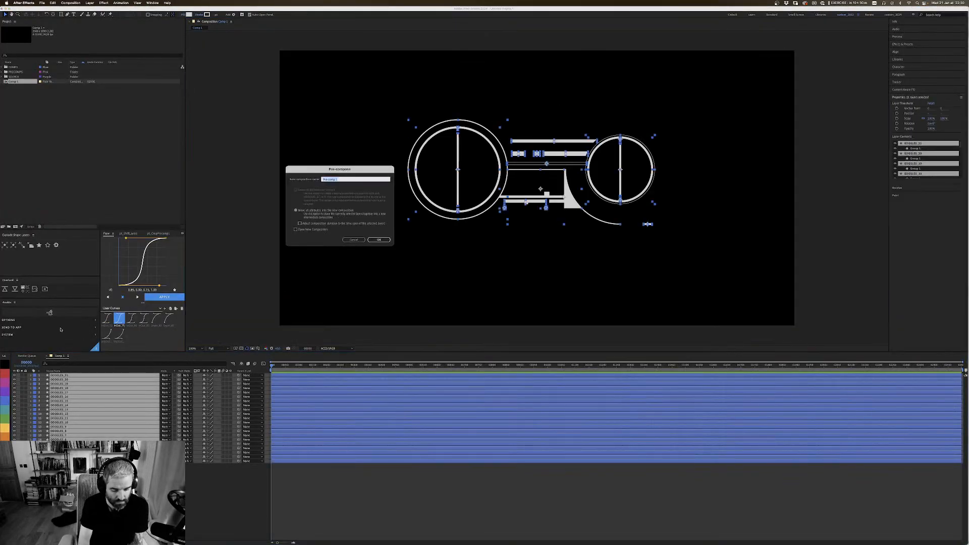
type("gfx_")
key("Caps_Lock")
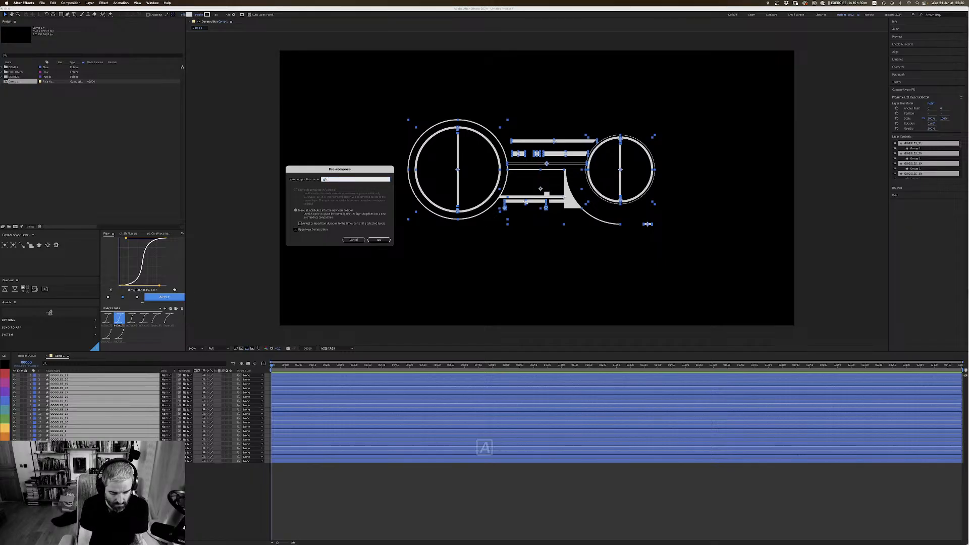
type("GOGGLE")
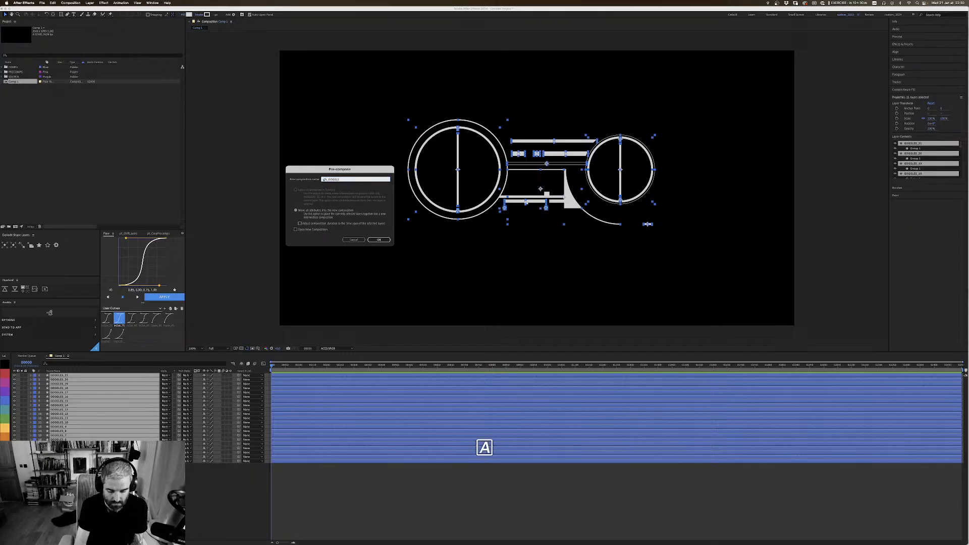
type("_01")
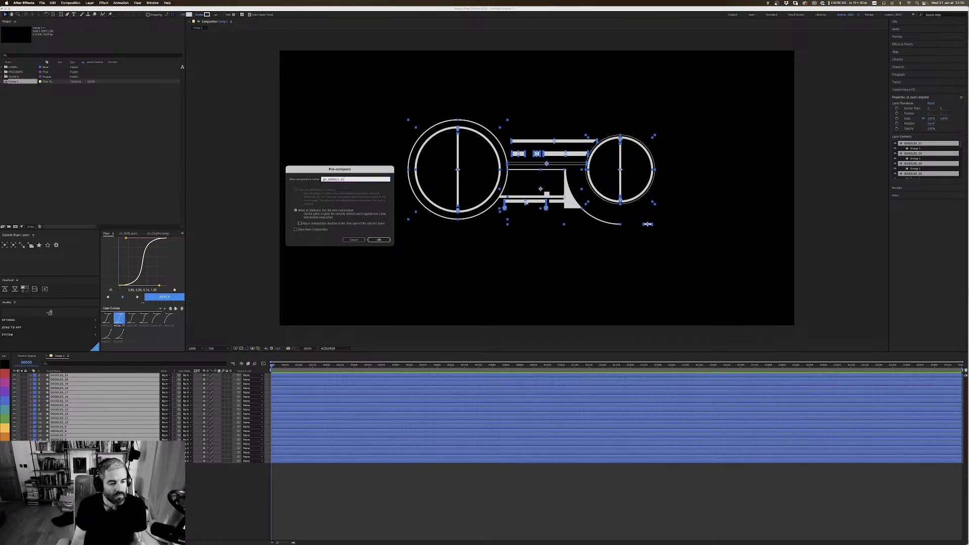
key("Return")
key("Caps_Lock")
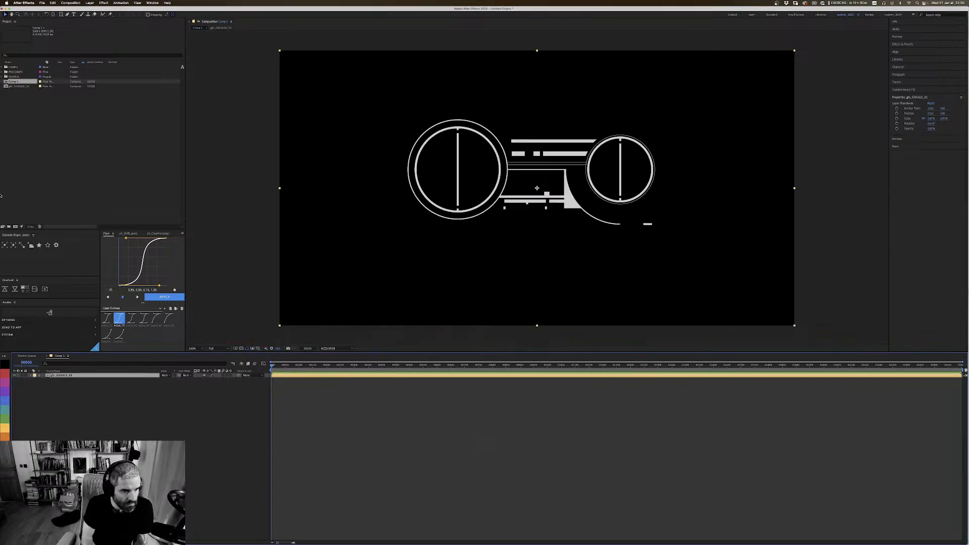
Step: Try to crop the gfx_GOGGLE_01 pre-composition with a margin of 500 pixels, and enable Collapse Transformations on its layer
left_click(166, 234)
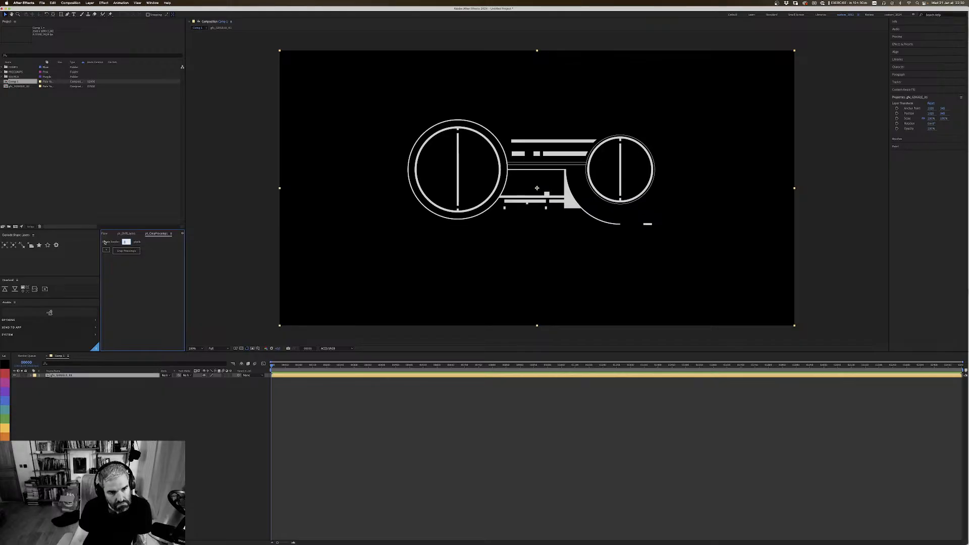
type("500")
key("Return")
left_click(126, 251)
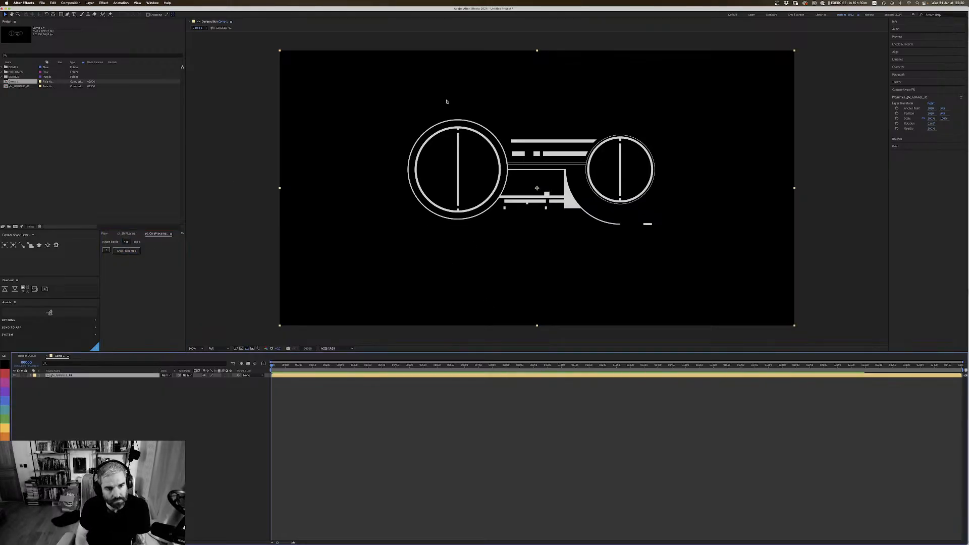
left_click(66, 376)
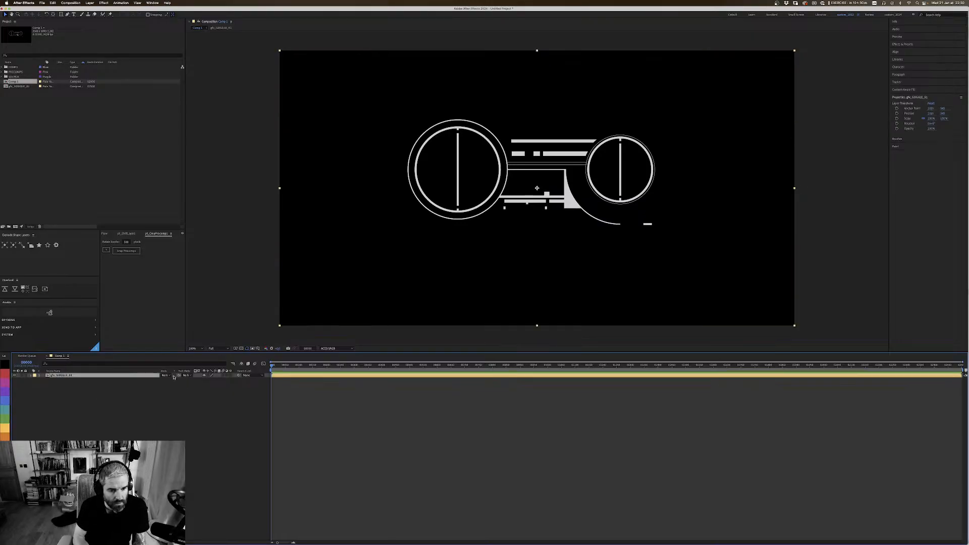
Step: Make the gfx_GOGGLE_01 layer 3D, and transfer the GOGGLES_2 artwork from Illustrator with Overlord, with GOGGLES_1 hidden there
left_click(235, 376)
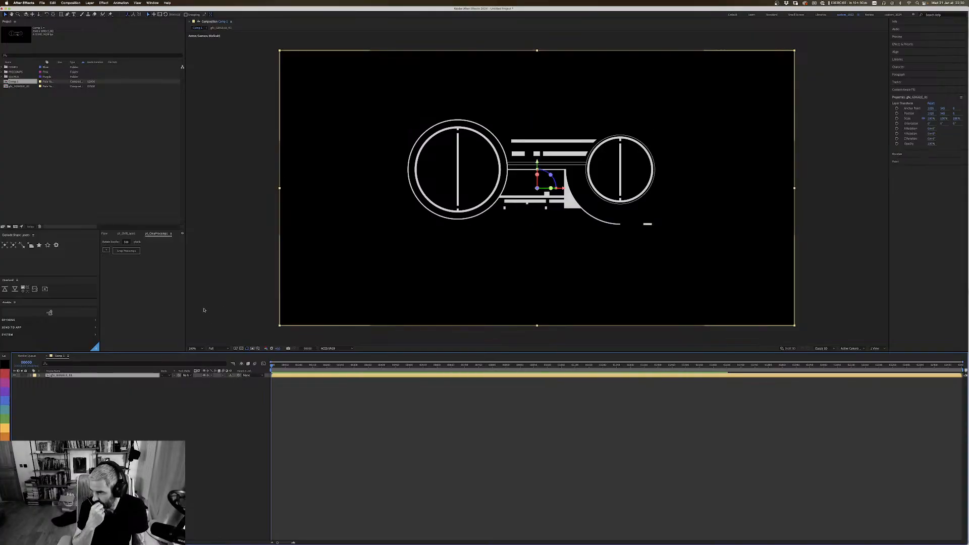
key("super+Tab")
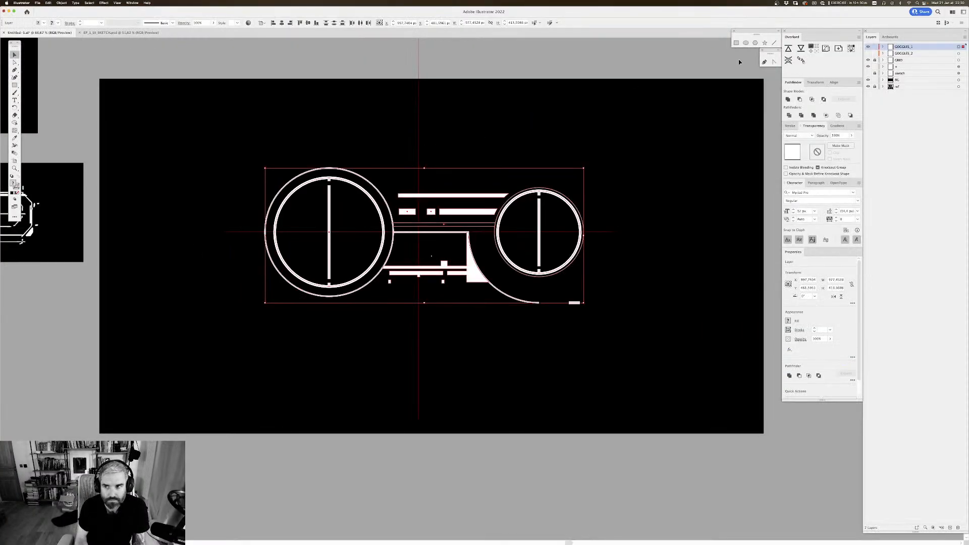
left_click(868, 46)
left_click(868, 53)
left_click(949, 55)
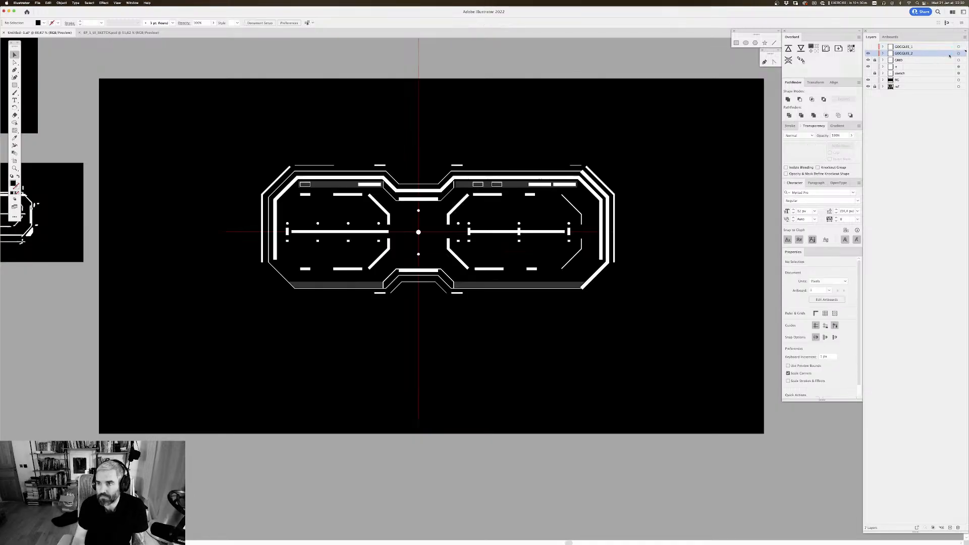
left_click(958, 53)
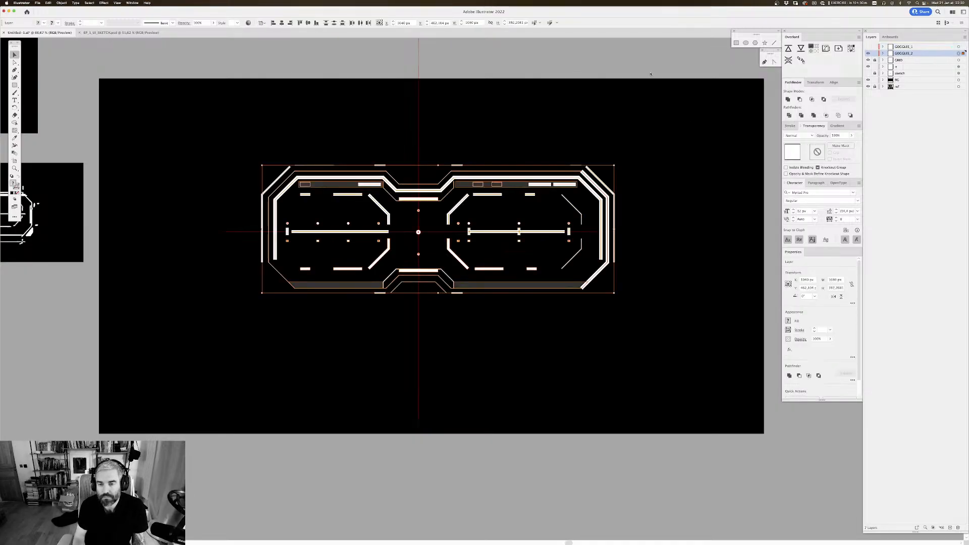
left_click(787, 47)
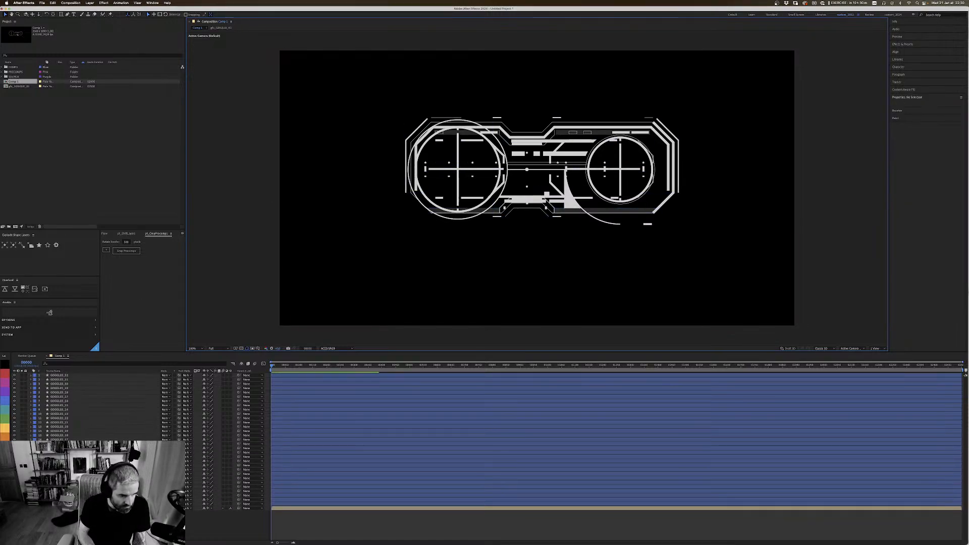
Step: Pre-compose all the transferred GOGGLES_2 layers as gfx_GOGGLE_02, and make its layer 3D with Collapse Transformations enabled
left_click(70, 503)
left_click(67, 375, "shift")
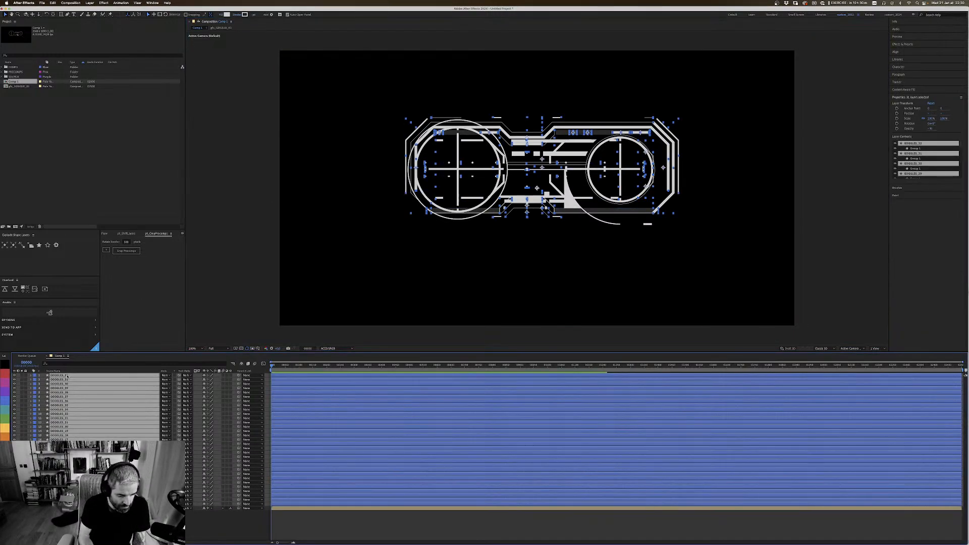
key("super+shift+c")
type("gfx_")
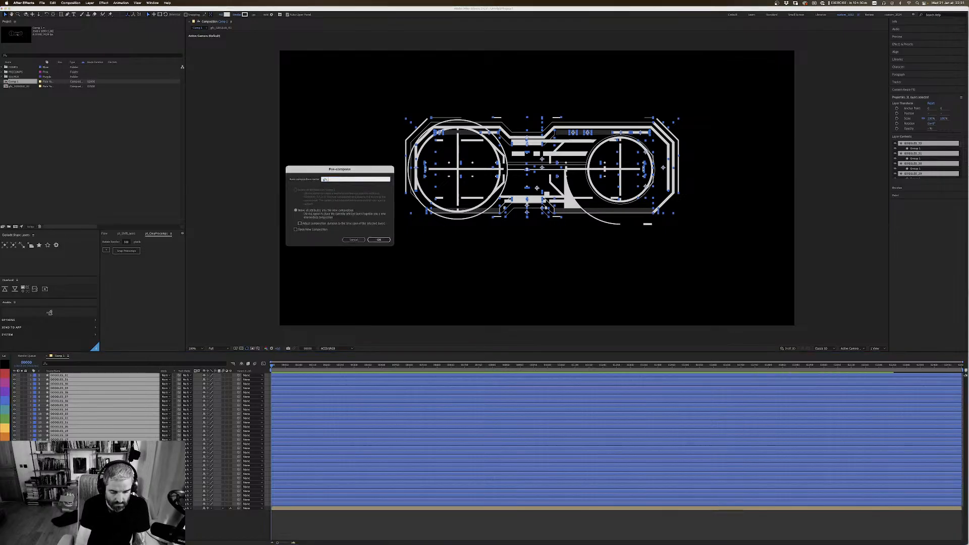
type("GOGGLE")
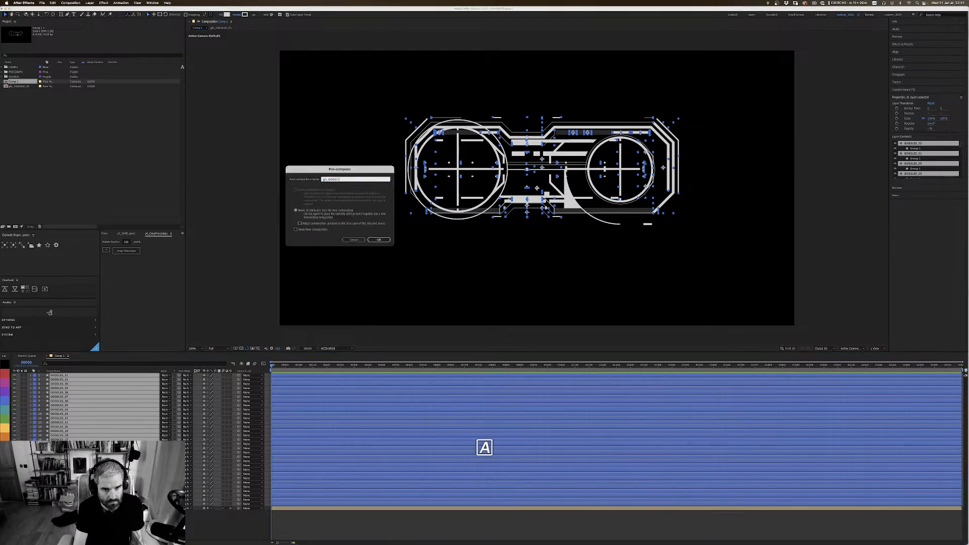
type("_01")
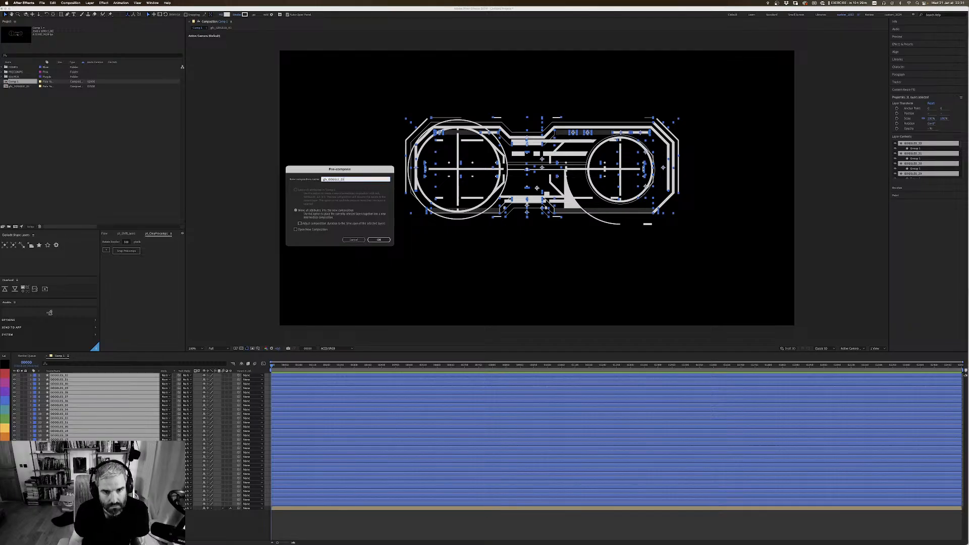
key("Return")
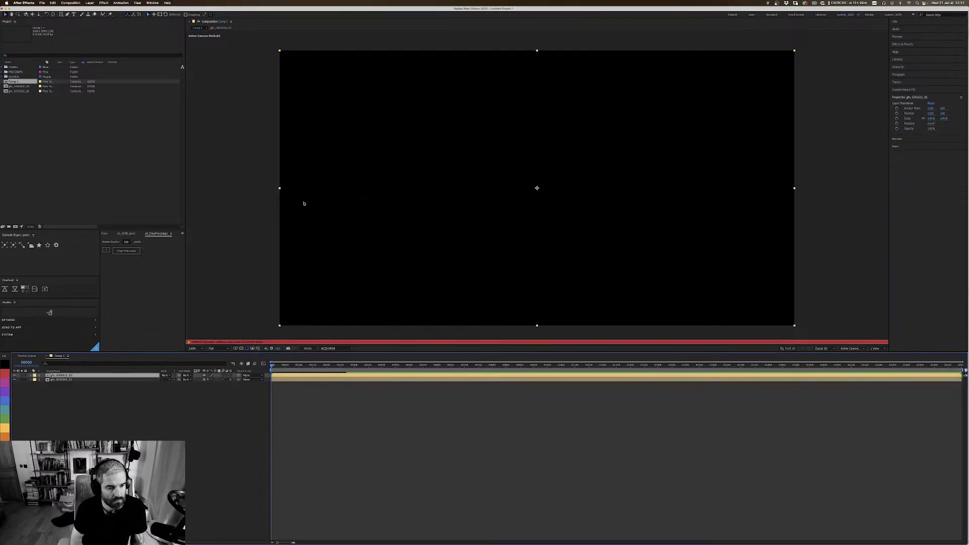
key("Caps_Lock")
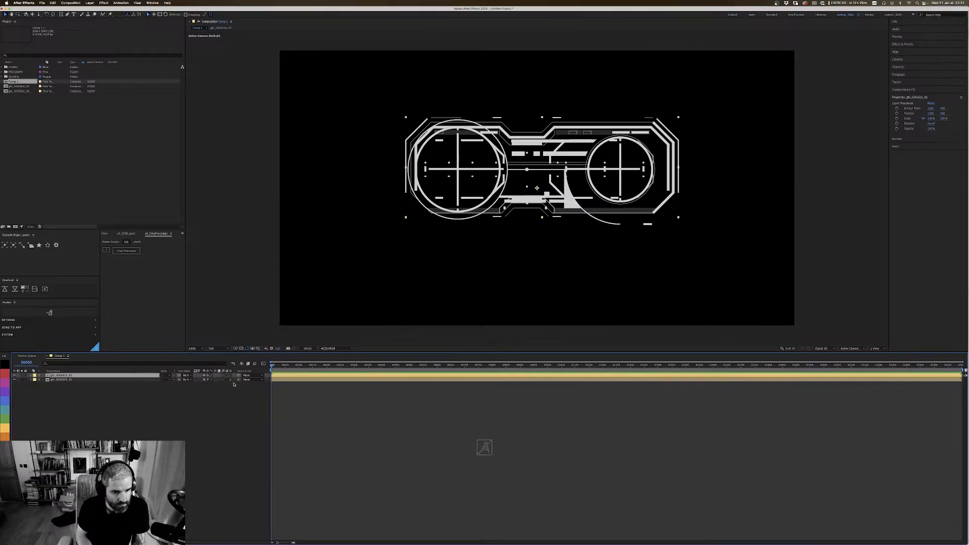
left_click(208, 375)
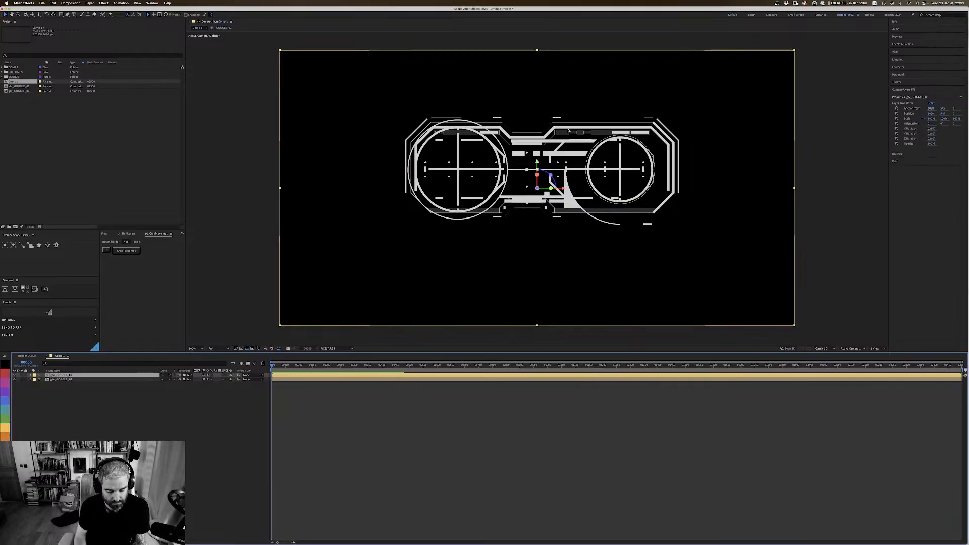
Step: Try to rotate the gfx_GOGGLE_02 layer in 3D space
key("w")
left_click_drag(596, 187, 613, 197)
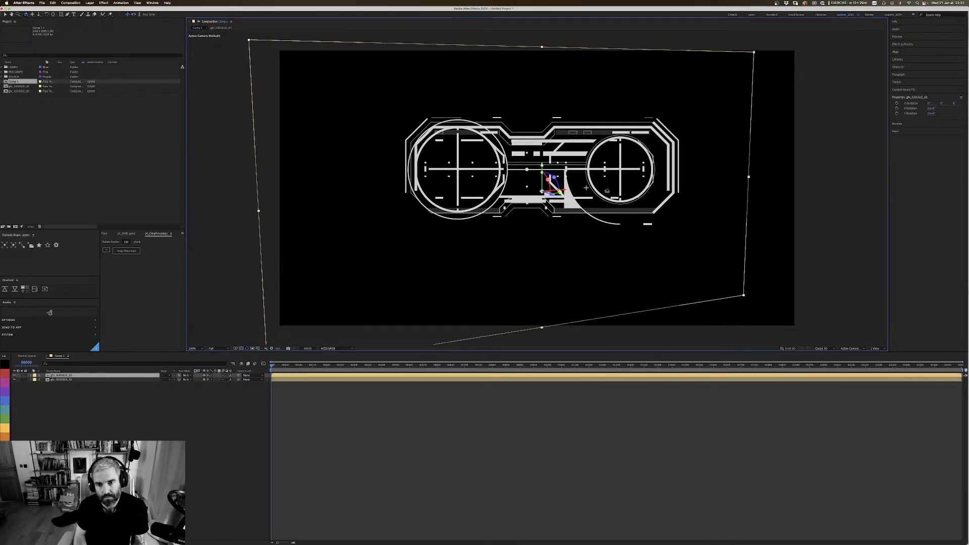
key("super+z")
Step: Make all layers inside the gfx_GOGGLE_01 and gfx_GOGGLE_02 pre-compositions 3D
double_click(551, 187)
key("super+a")
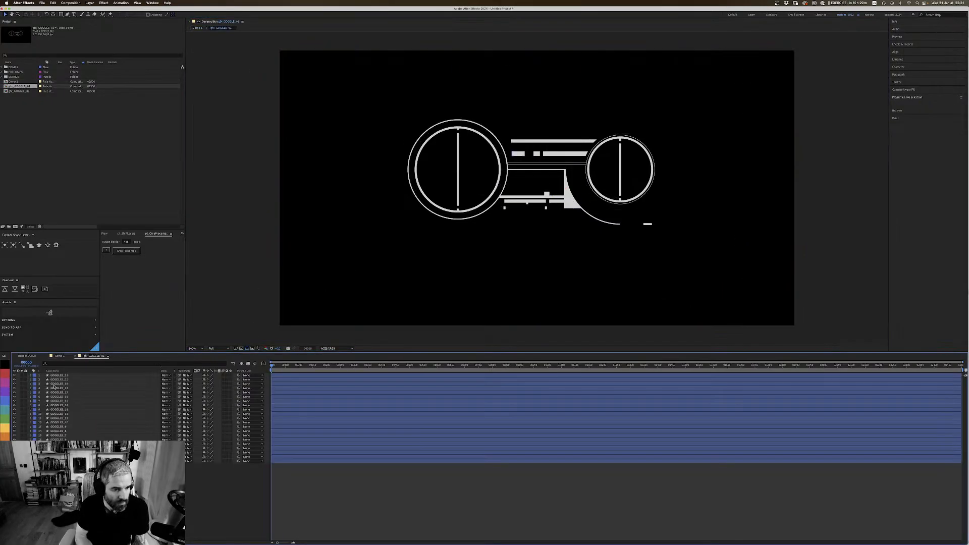
left_click(57, 355)
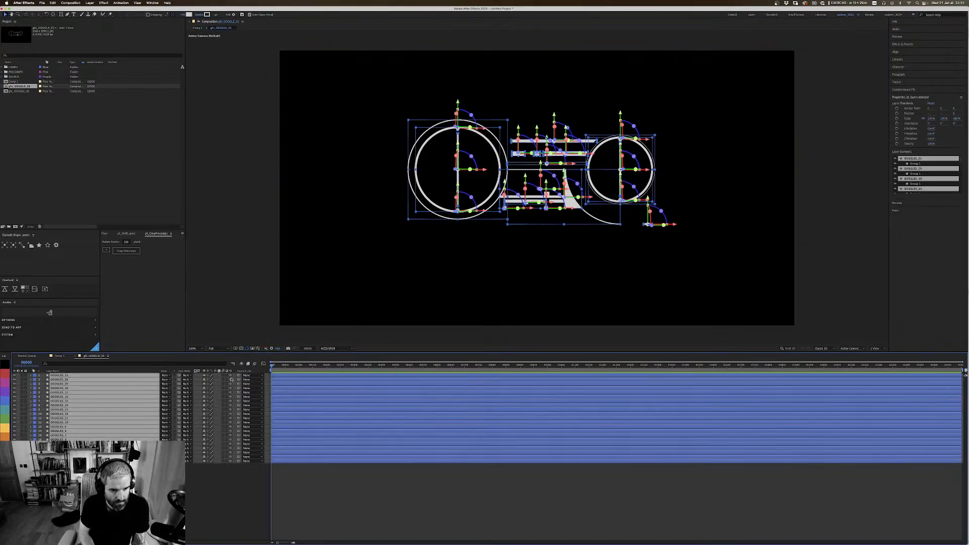
double_click(62, 375)
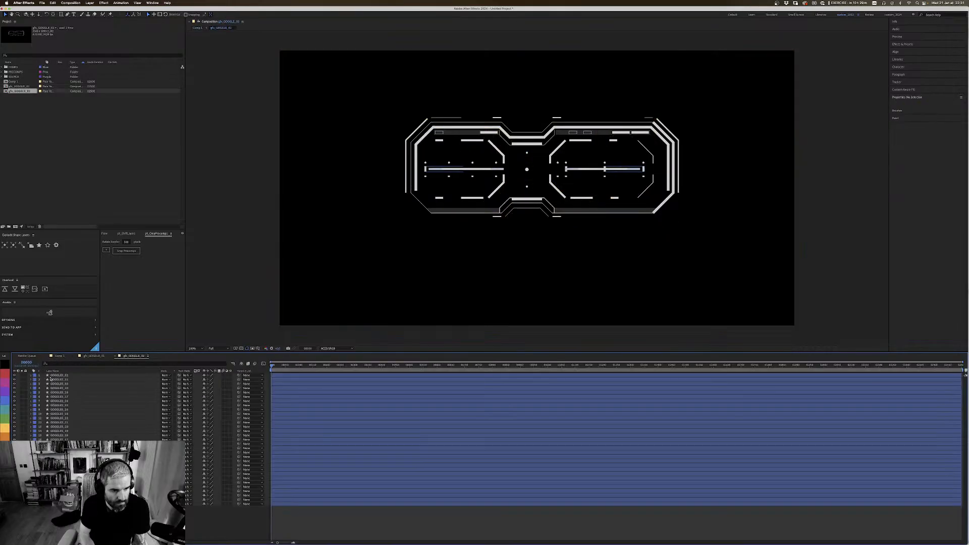
key("super+a")
left_click(230, 376)
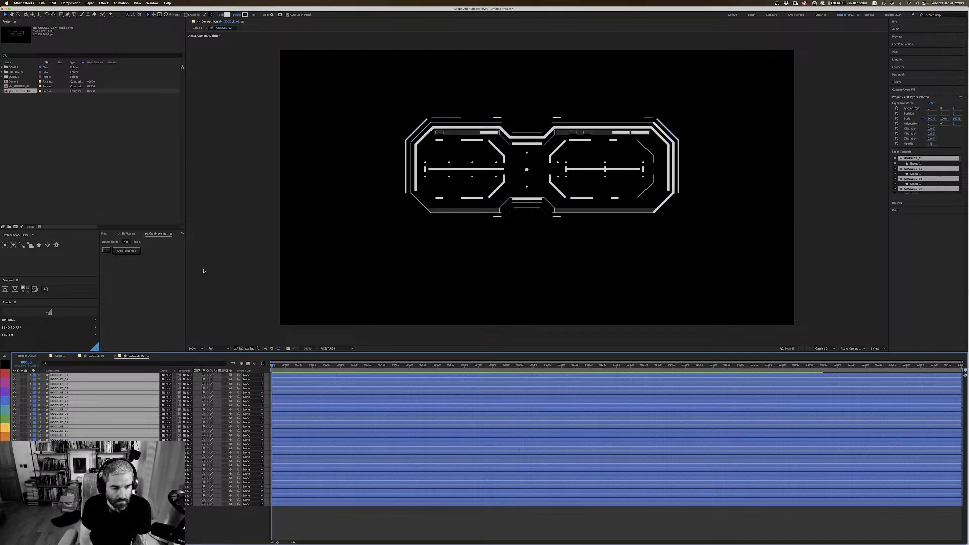
left_click(190, 306)
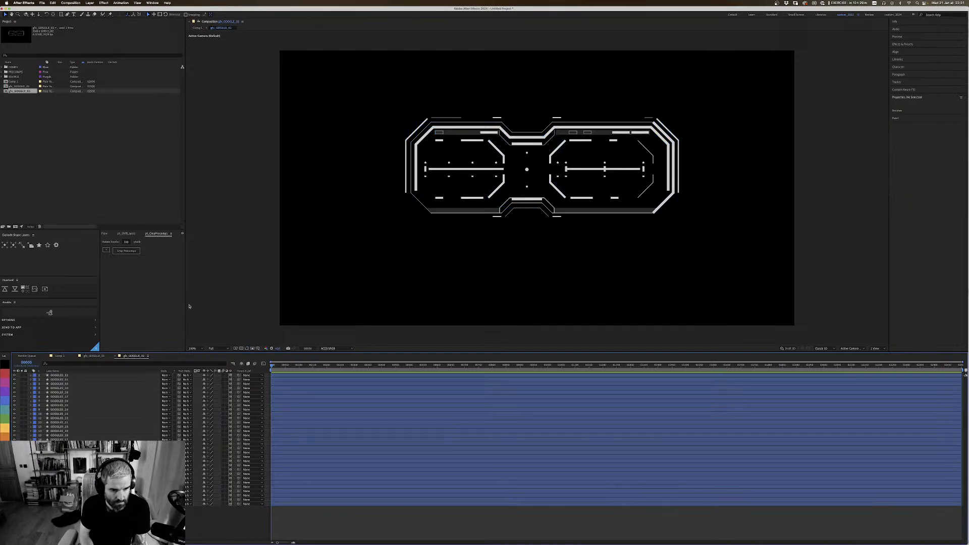
Step: Return to Comp 1 and orbit the view to see the goggles at an angle, with the layer controls shown
left_click(60, 355)
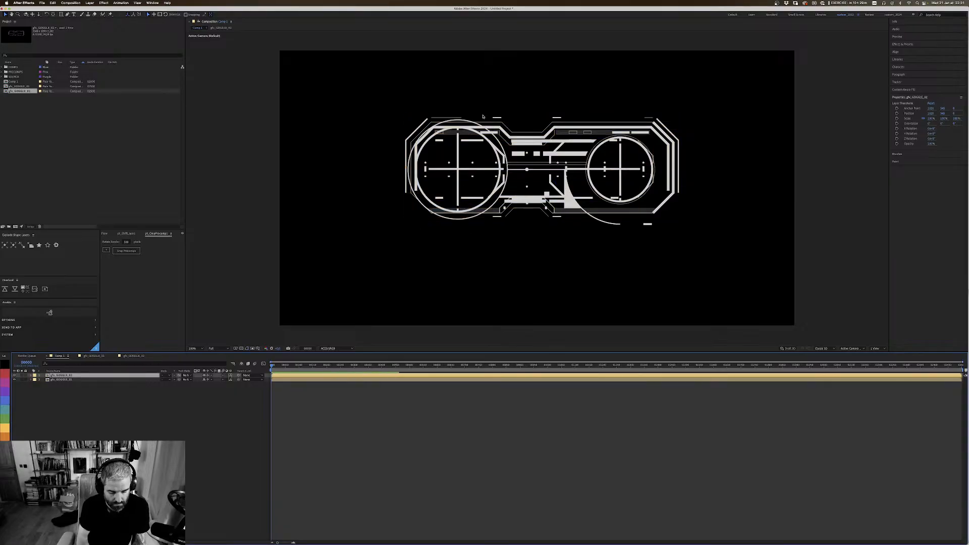
key("1")
left_click_drag(534, 192, 549, 214)
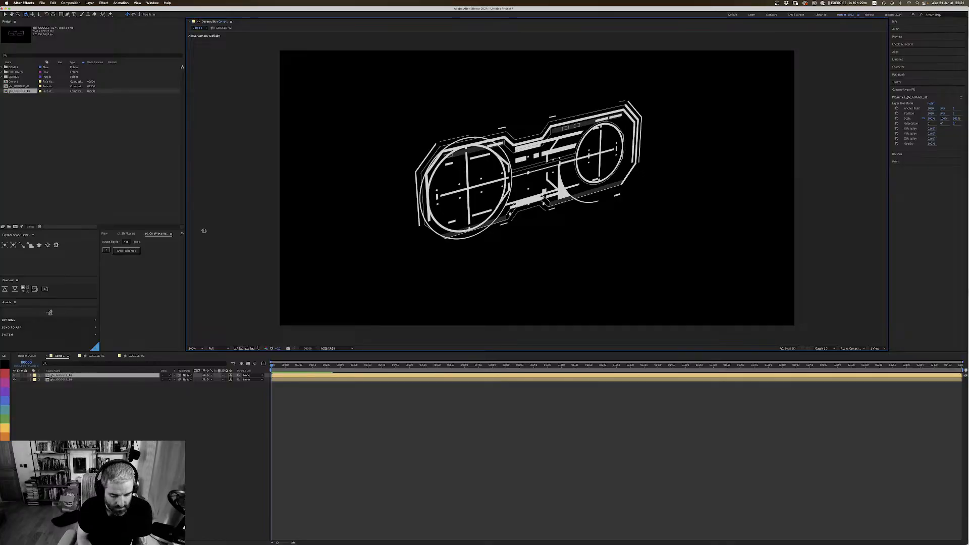
key("super+shift+h")
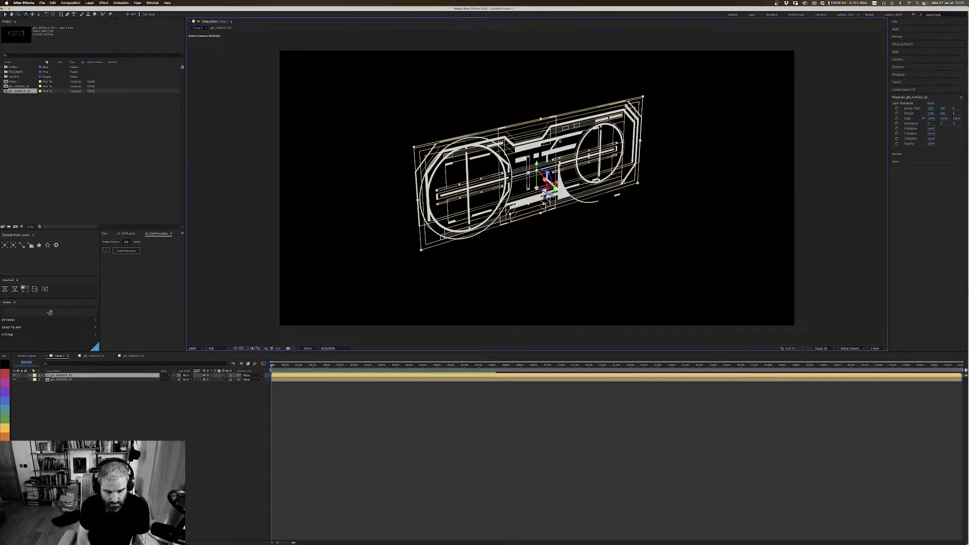
Step: Try to move the gfx_GOGGLE_02 layer forward along its Z axis
key("v")
left_click_drag(554, 199, 553, 209)
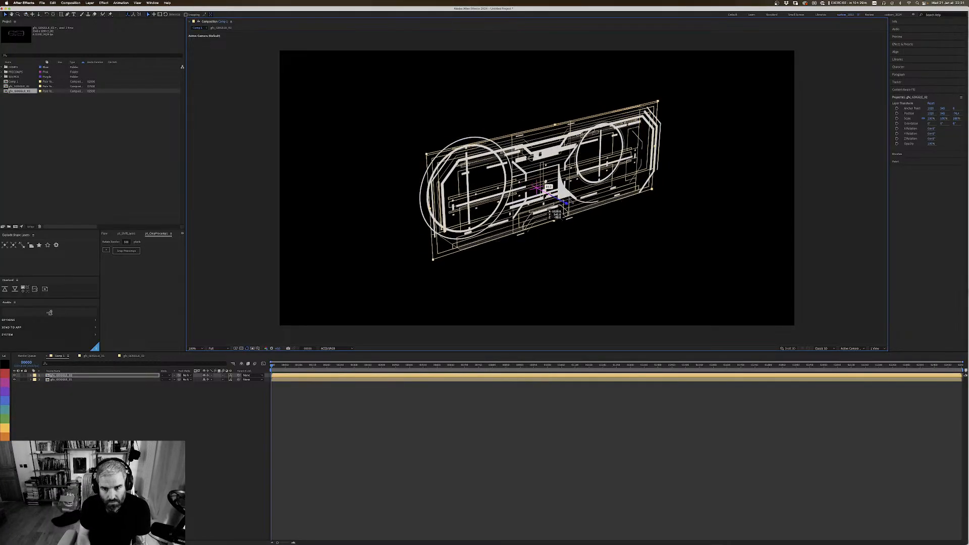
key("super+z")
Step: Place gfx_GOGGLE_01 above gfx_GOGGLE_02 in the layer order, move it forward along its Z axis and hide the layer controls
left_click(76, 379)
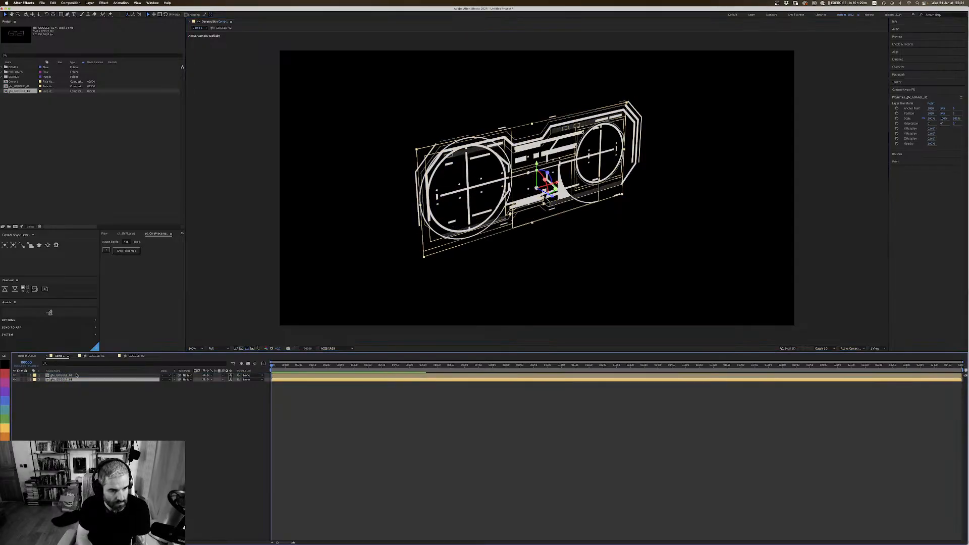
left_click(73, 375)
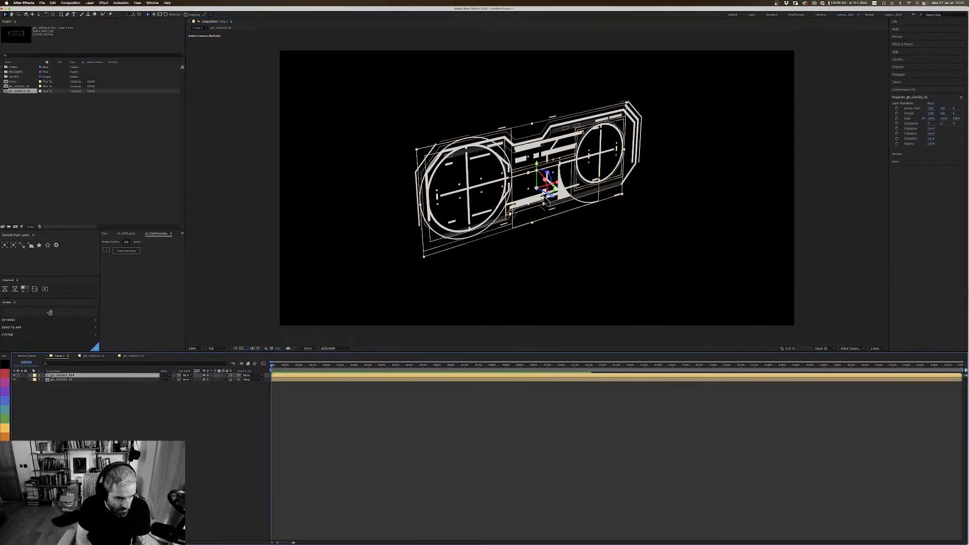
left_click_drag(552, 198, 569, 208)
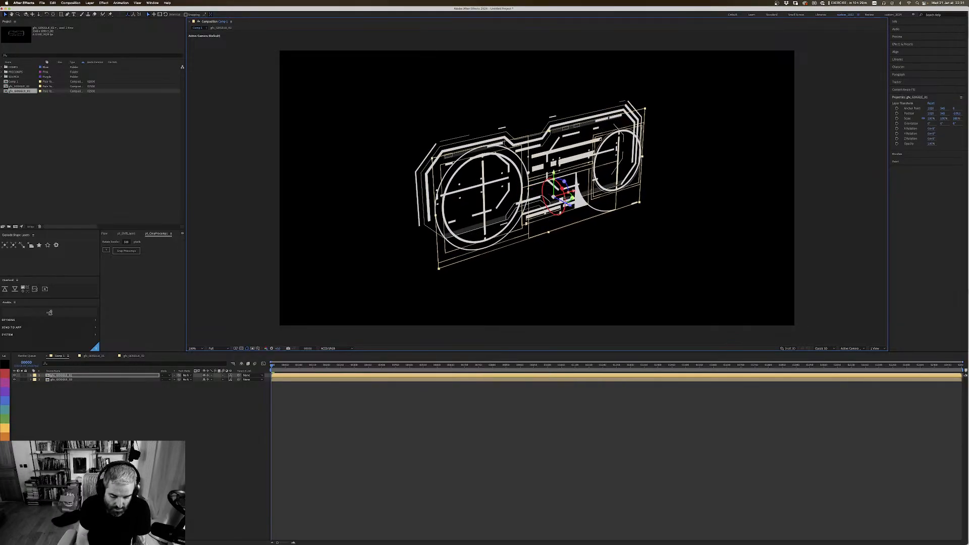
key("super+shift+h")
Step: Switch to Photoshop and examine the coloured goggles sketch for how its layers are offset in depth, and return to After Effects
key("super+Tab")
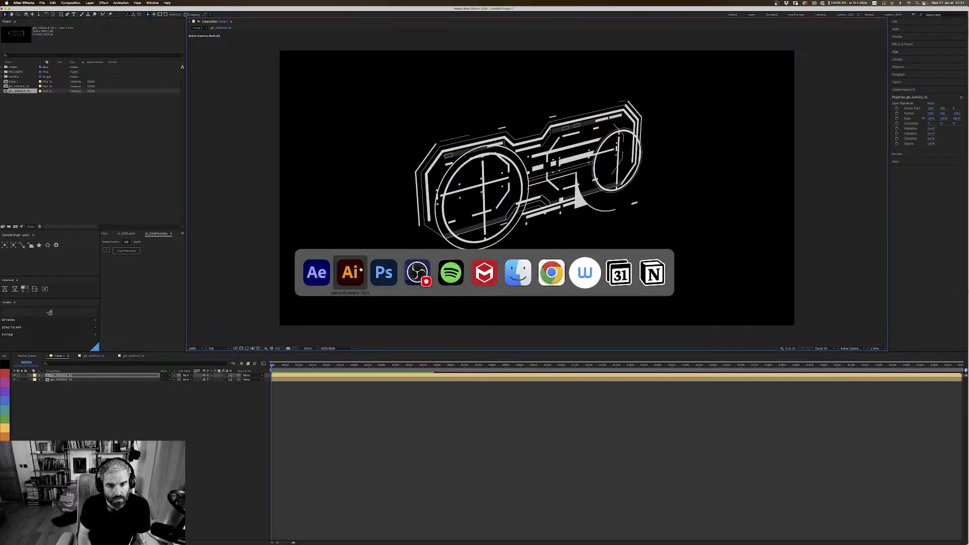
key("f")
key("f")
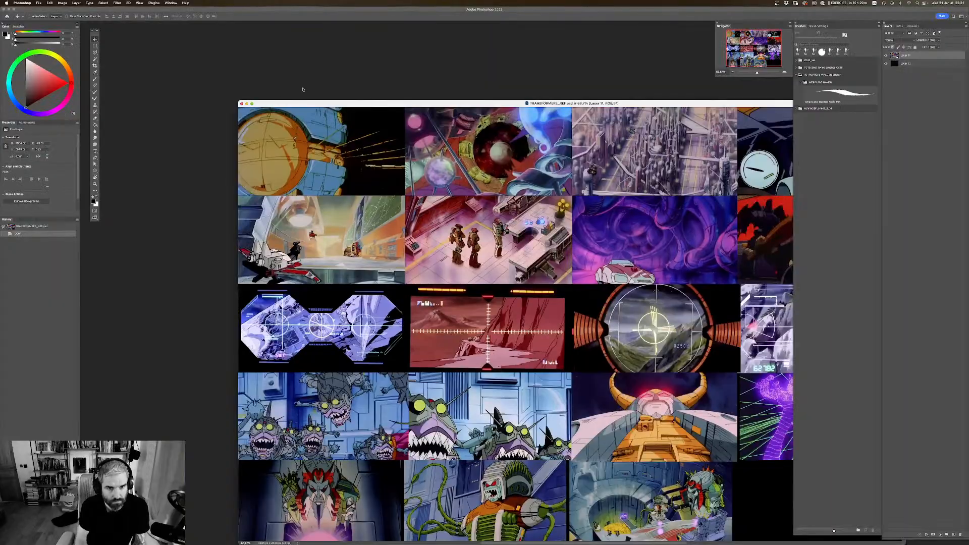
left_click_drag(305, 104, 705, 63)
left_click(430, 228)
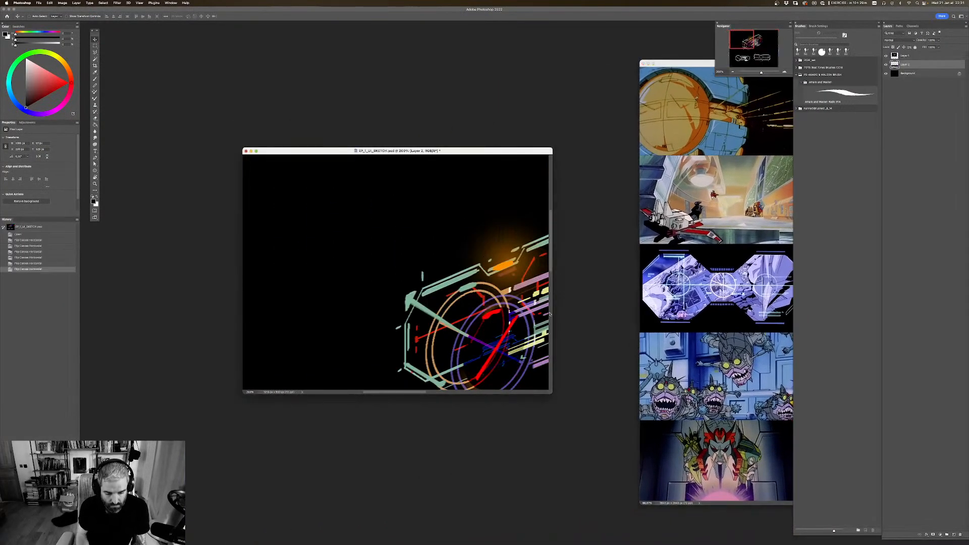
key("f")
mouse_move(514, 301)
left_mouse_down()
mouse_move(507, 288)
mouse_move(480, 329)
mouse_move(511, 318)
left_mouse_up()
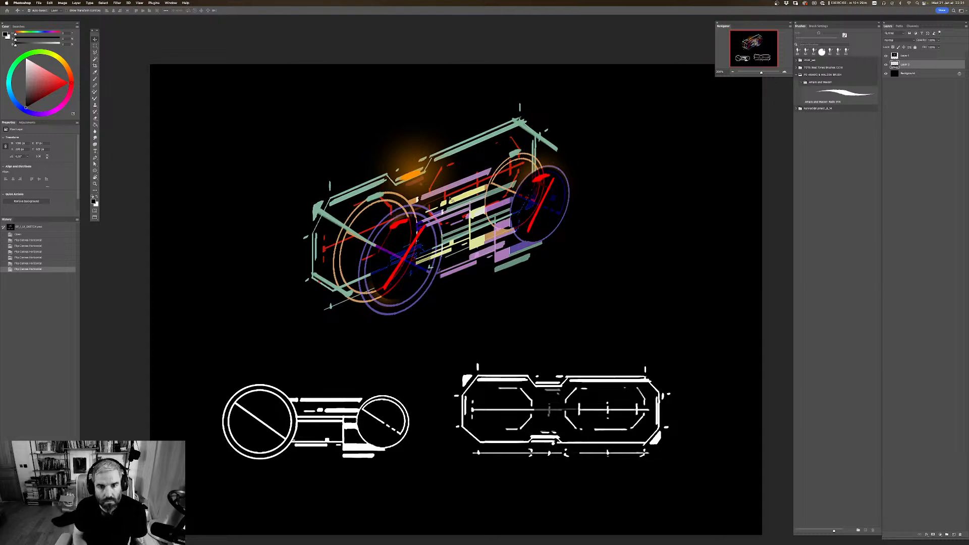
key("super+Tab")
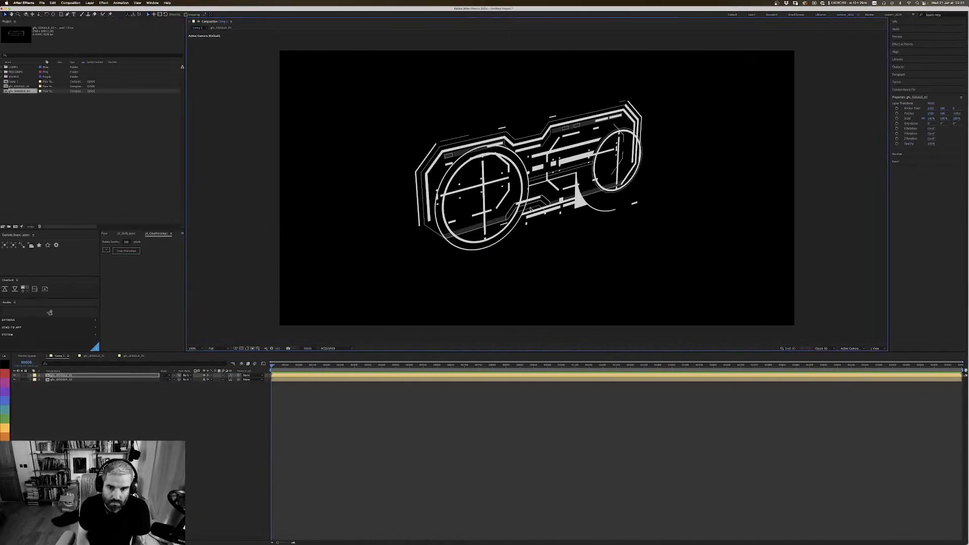
Step: Check the contents of both goggle pre-compositions, and duplicate the gfx_GOGGLE_01 layer in Comp 1
key("1")
mouse_move(572, 195)
left_mouse_down()
mouse_move(596, 205)
mouse_move(585, 202)
left_mouse_up()
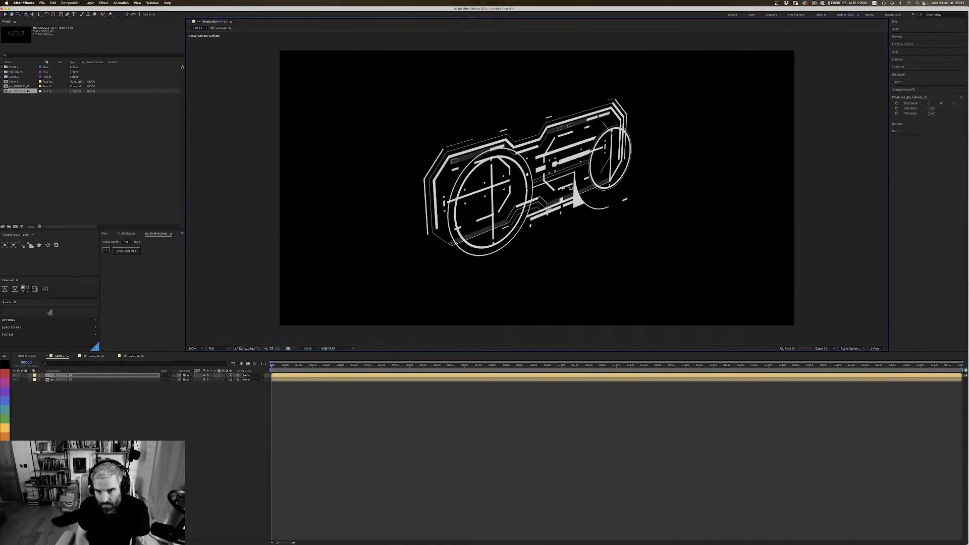
double_click(61, 379)
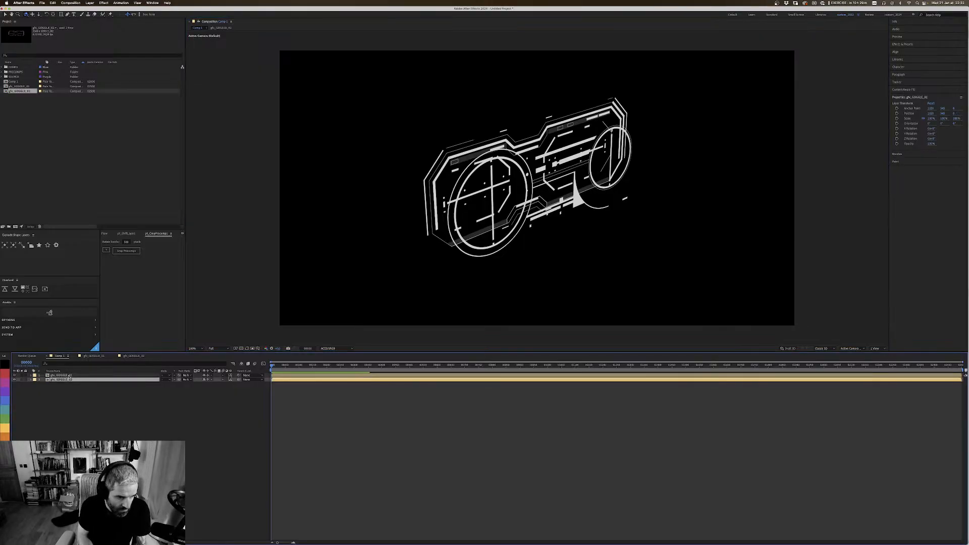
left_click(93, 356)
left_click(60, 355)
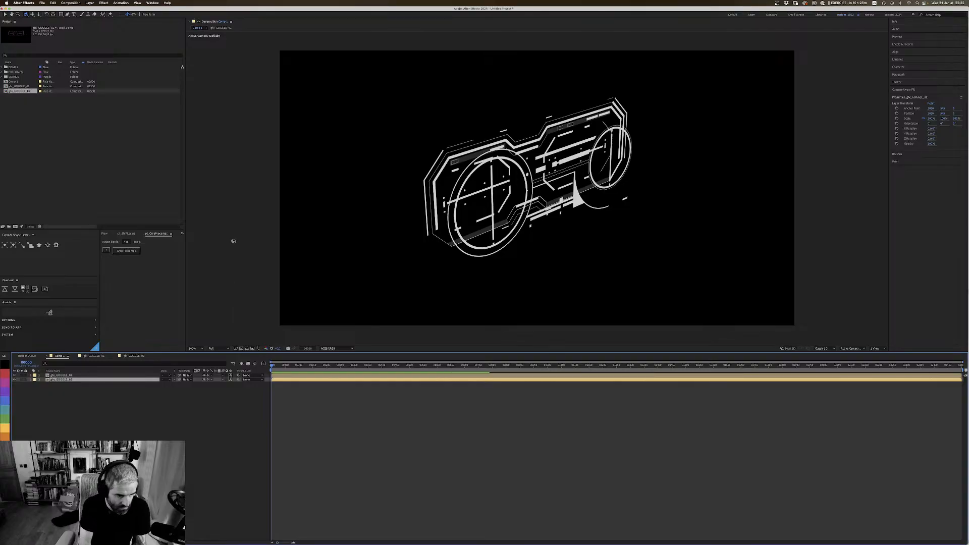
left_click(71, 376)
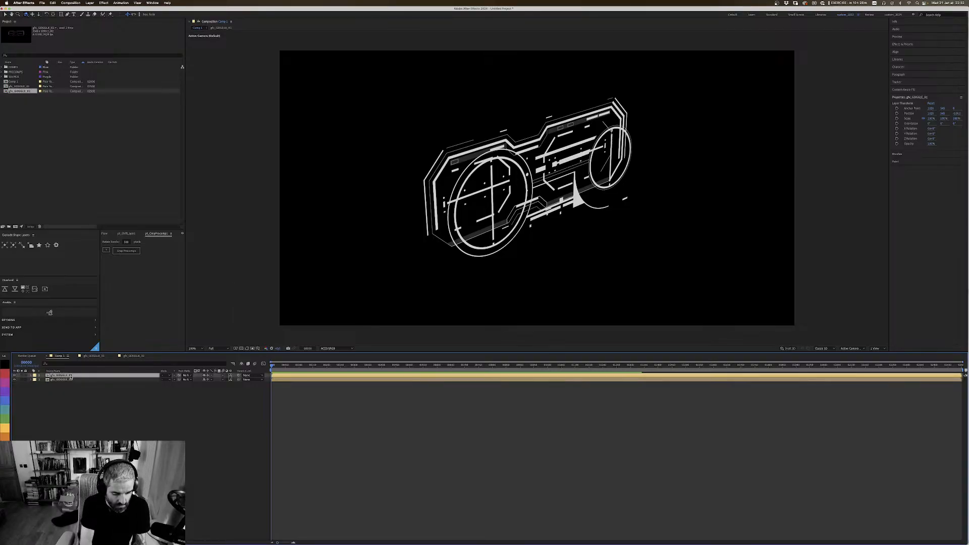
key("super+d")
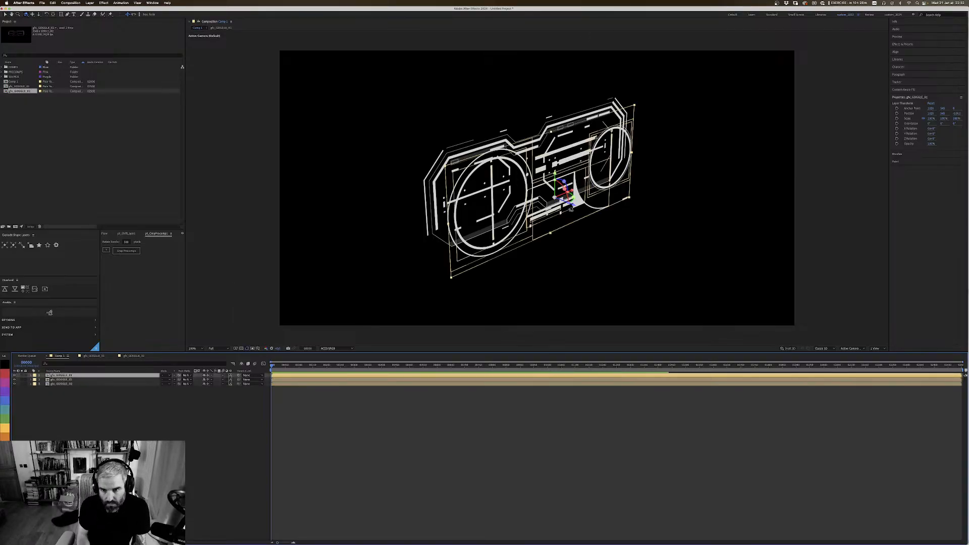
Step: Move the duplicated gfx_GOGGLE_01 layer further forward along its Z axis and lower its opacity
key("v")
left_click_drag(574, 206, 593, 213)
key("t")
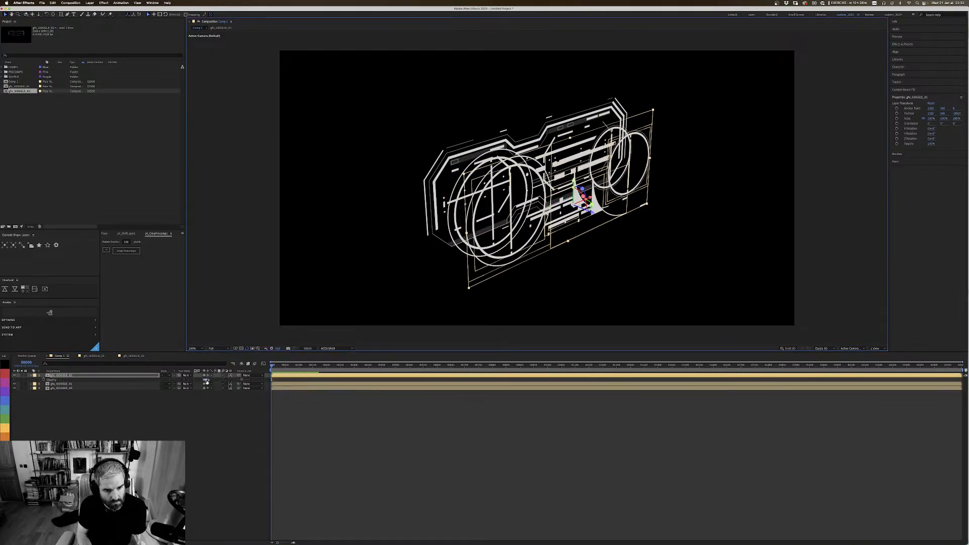
left_click_drag(205, 379, 191, 378)
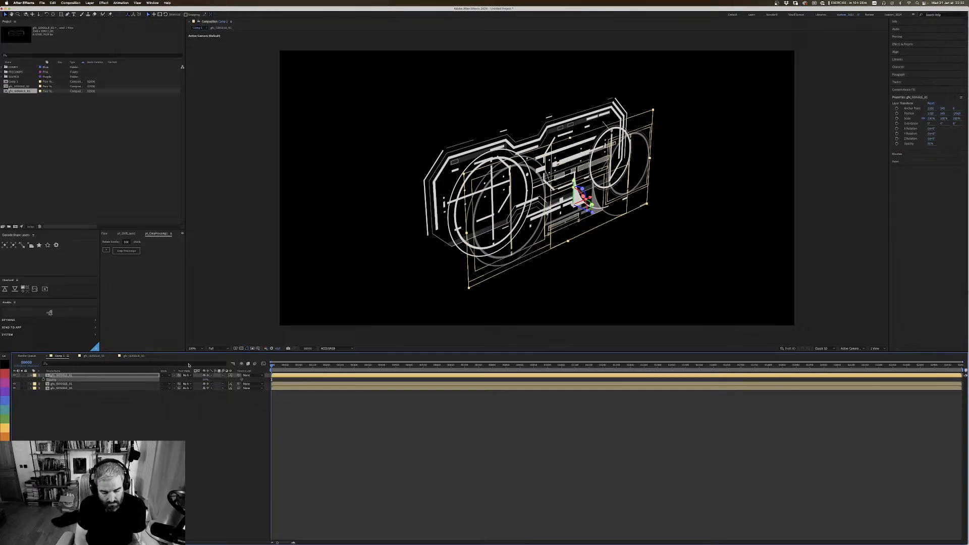
Step: Hide the layer controls, examine the faded duplicate's depth offset from another angle, and delete the duplicate layer
key("super+shift+h")
key("c")
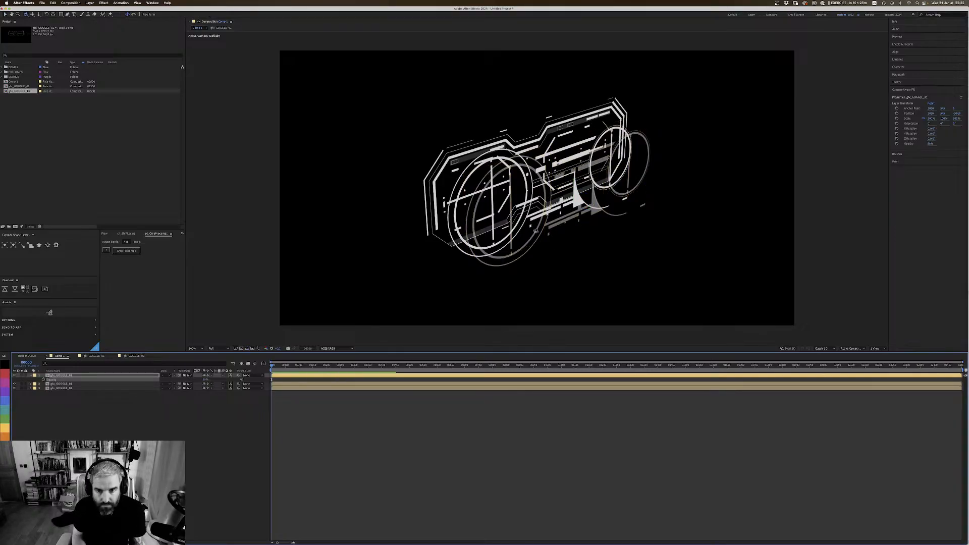
left_click_drag(558, 137, 518, 219)
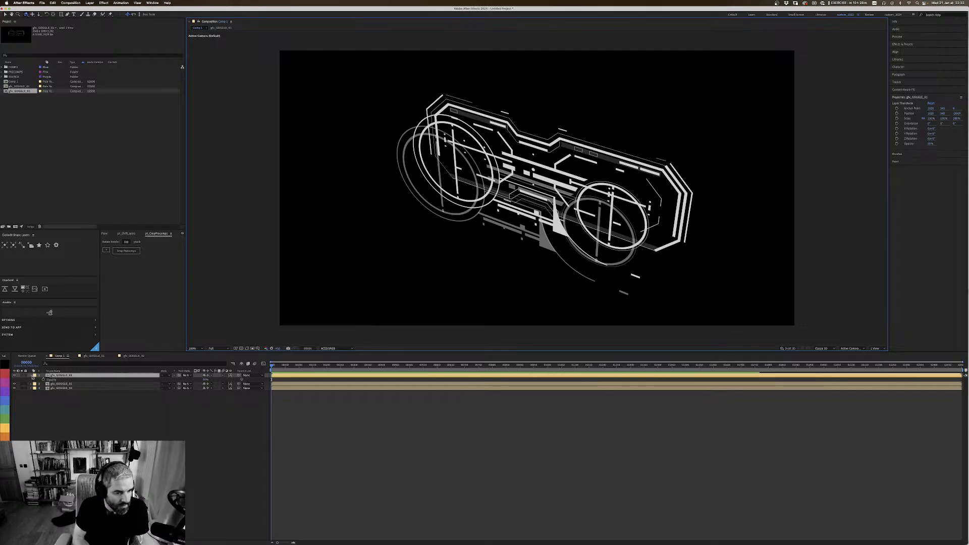
key("Delete")
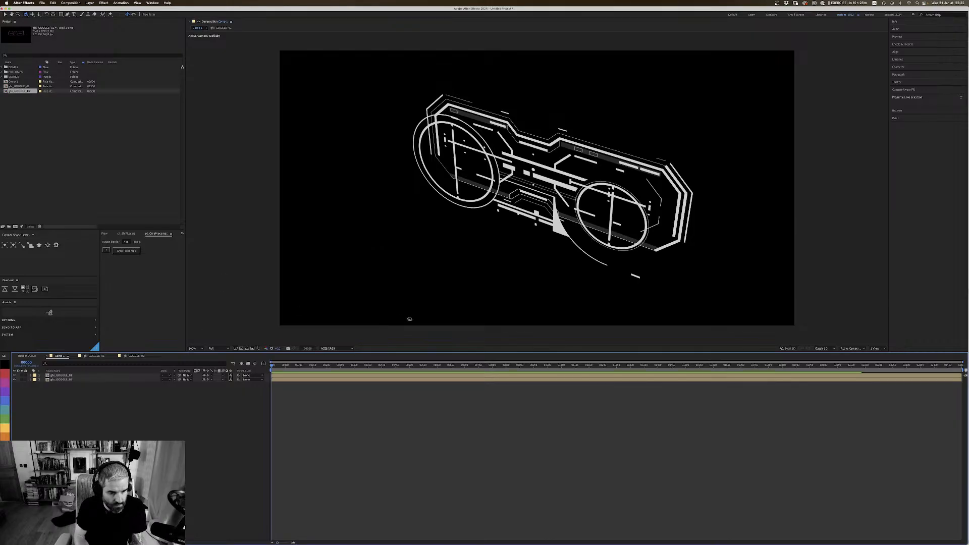
Step: Try creating a camera from the current 3D view and remove it again
key("c")
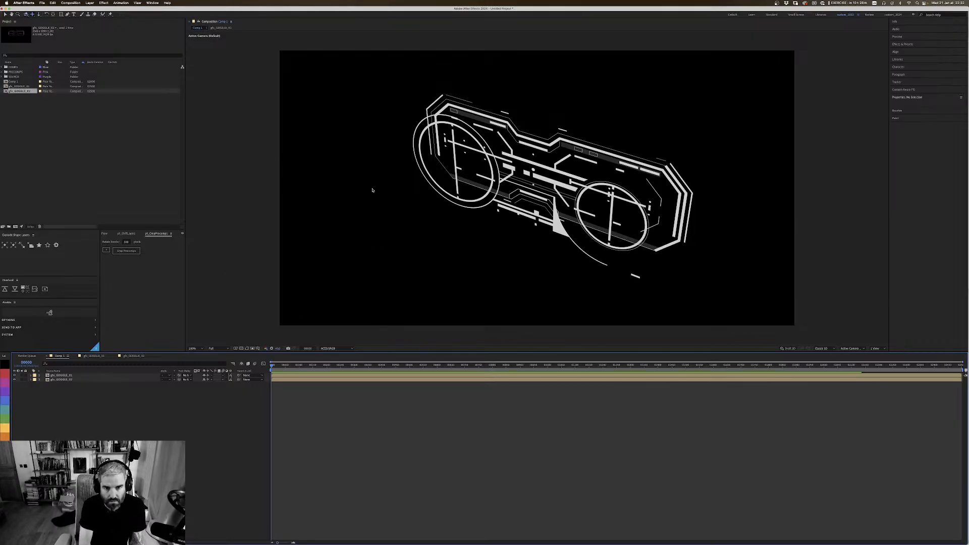
left_click(207, 95)
left_click(121, 3)
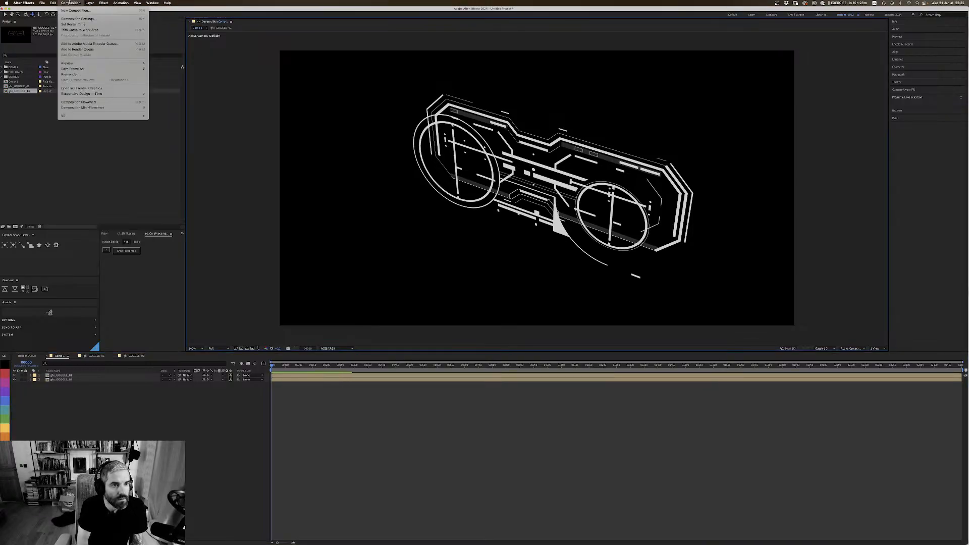
mouse_move(134, 2)
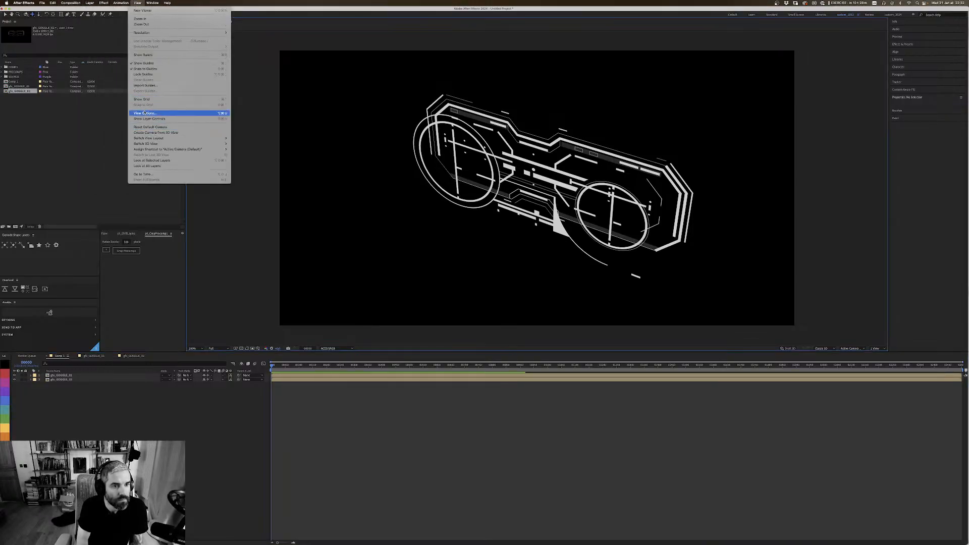
mouse_move(89, 3)
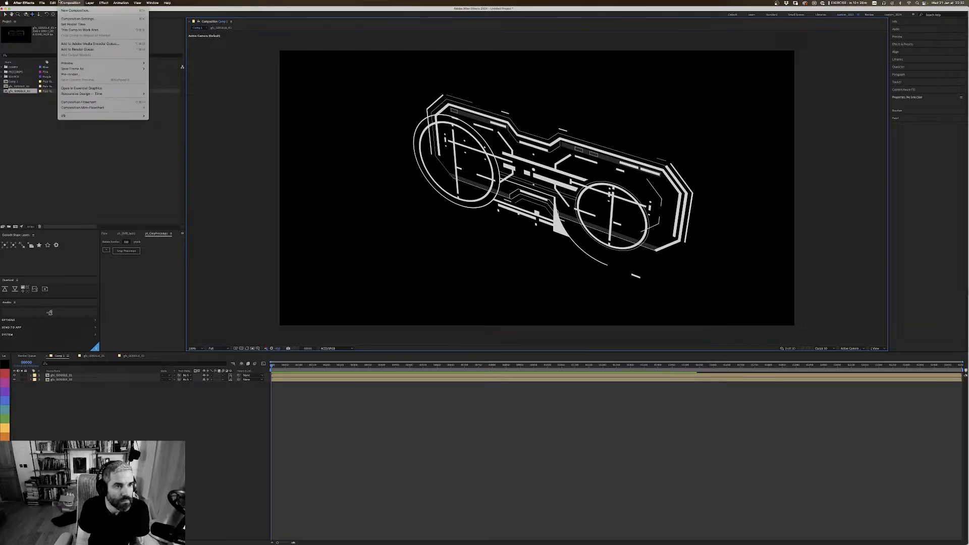
mouse_move(46, 3)
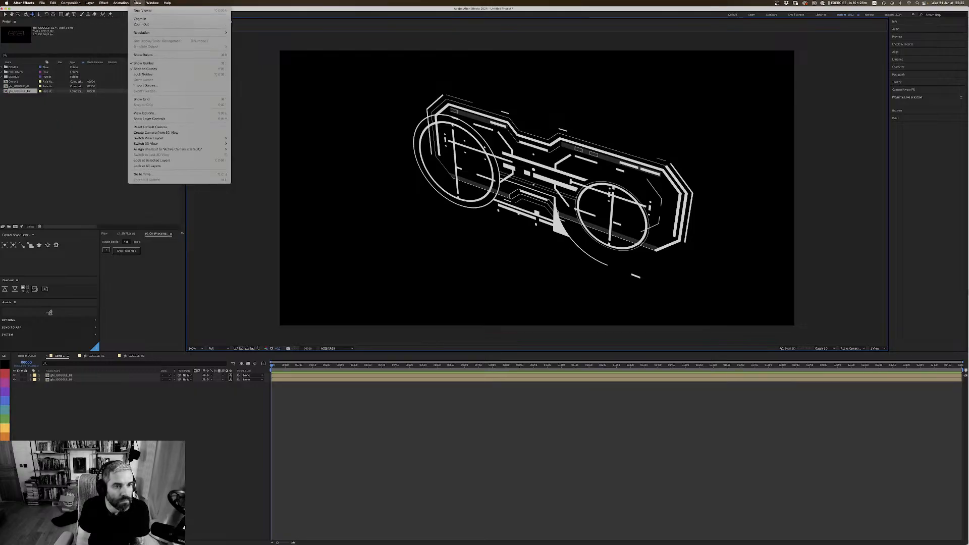
left_click(156, 132)
key("Delete")
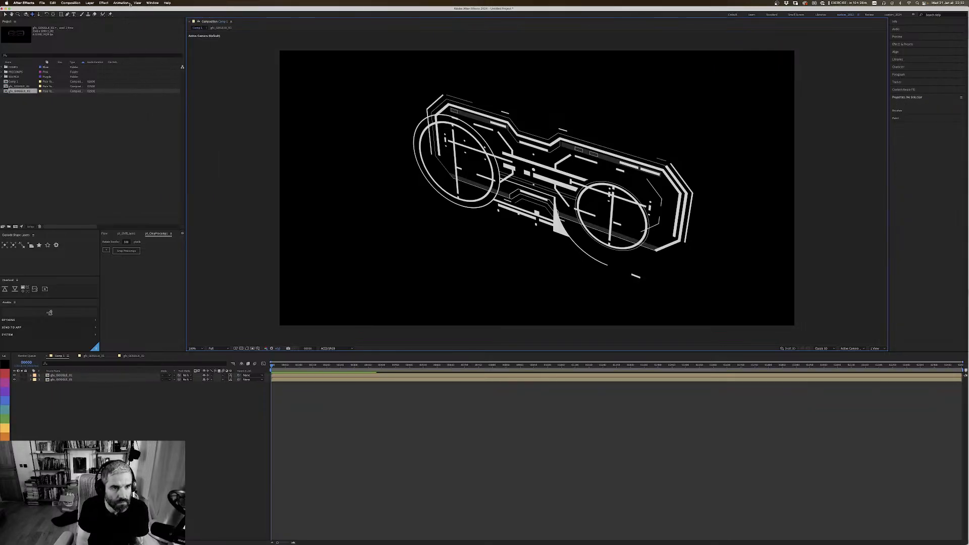
left_click(121, 3)
mouse_move(137, 3)
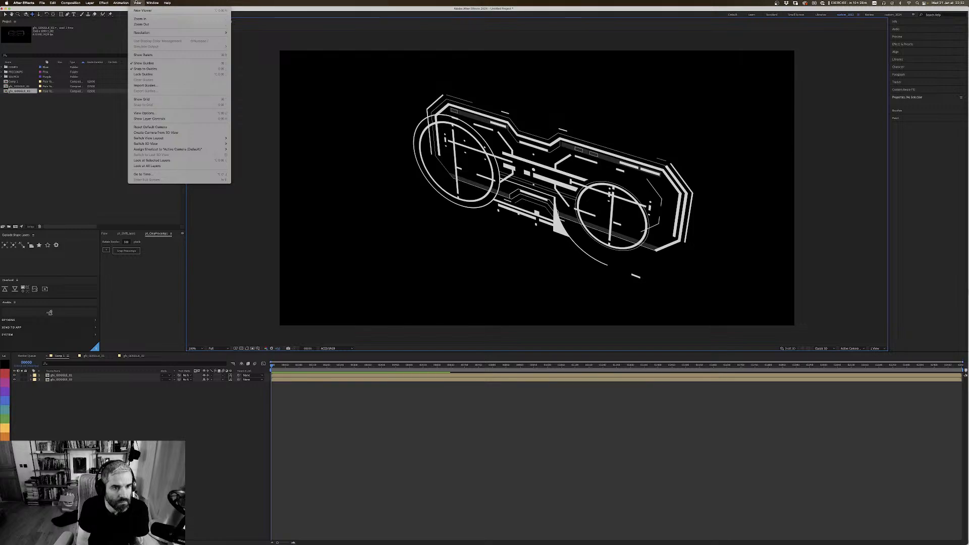
mouse_move(185, 139)
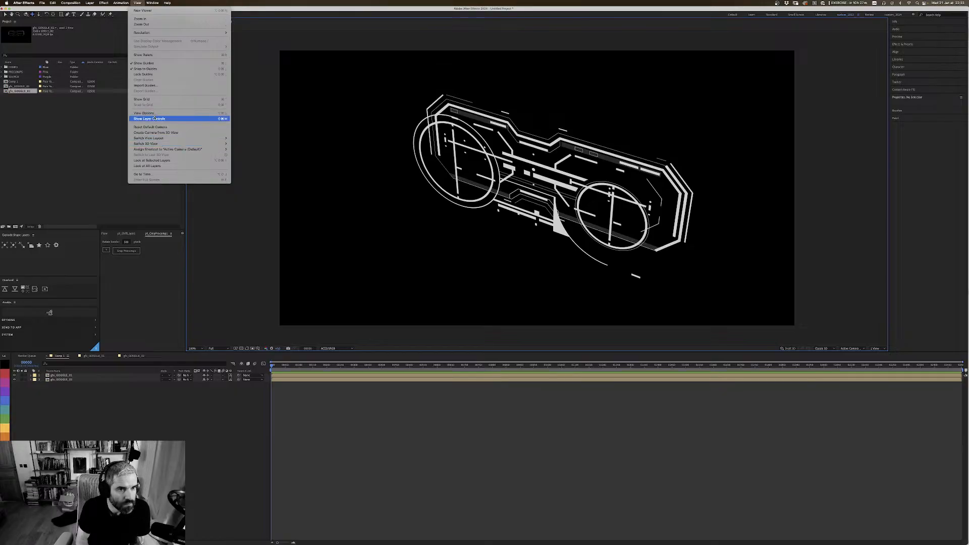
left_click(138, 3)
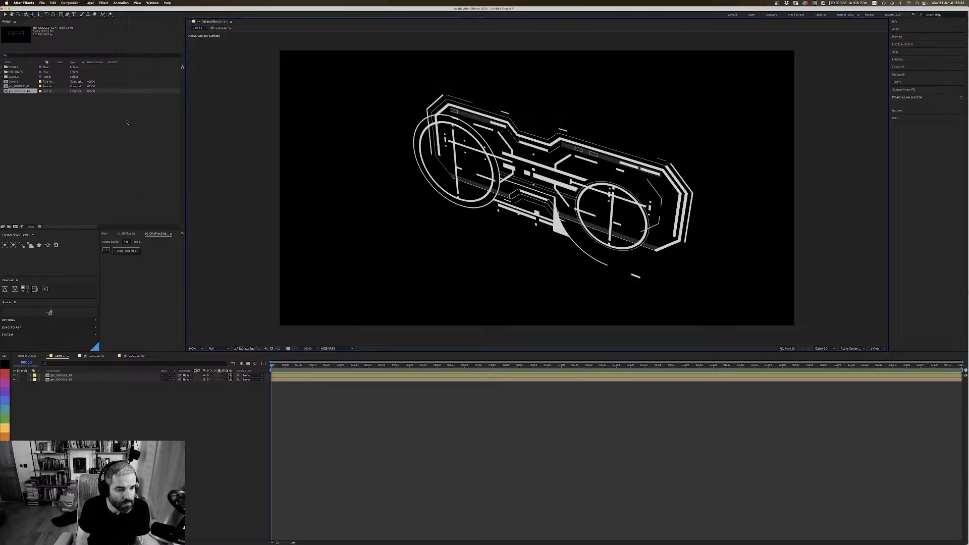
left_click(73, 405)
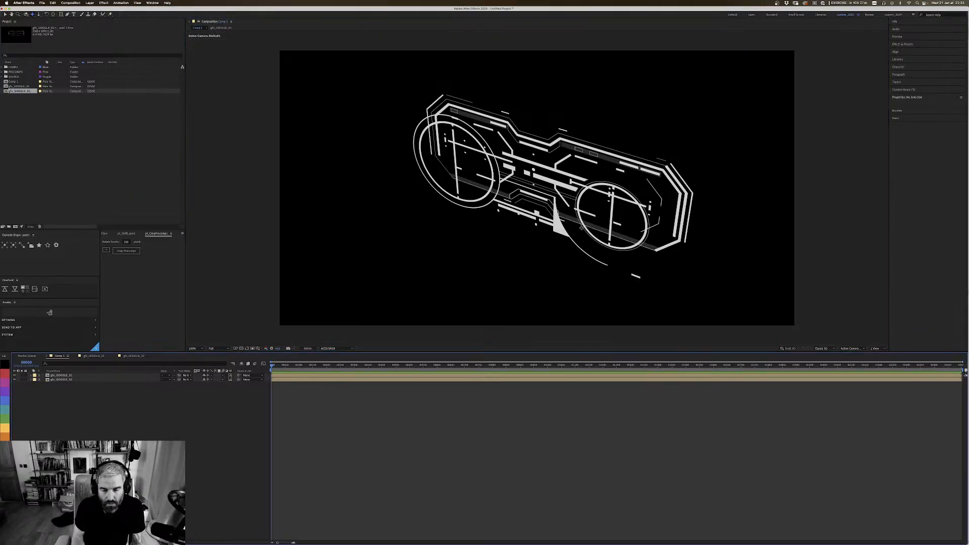
Step: Orbit Comp 1 to a straight front view and hide the gfx_GOGGLE_01 layer
key("c")
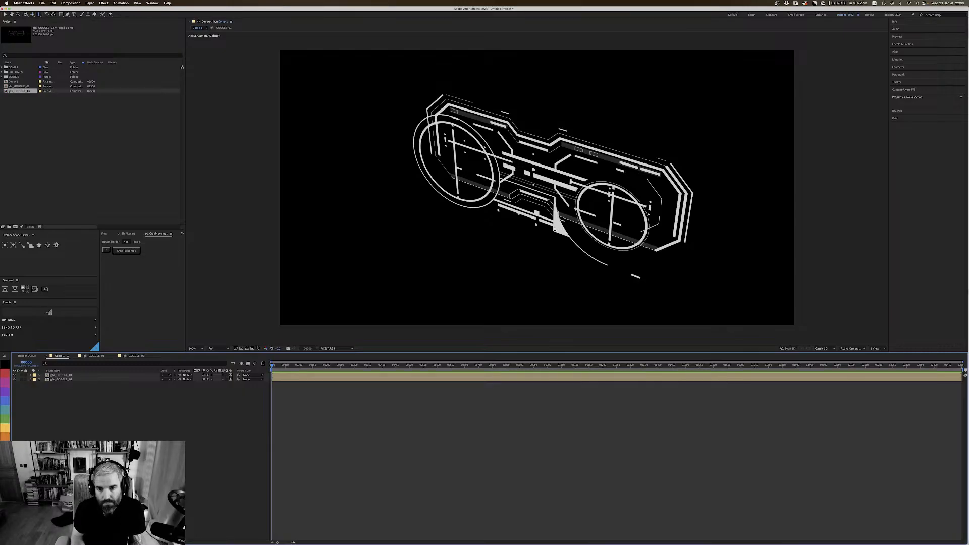
left_click_drag(555, 228, 592, 193)
left_click(24, 386)
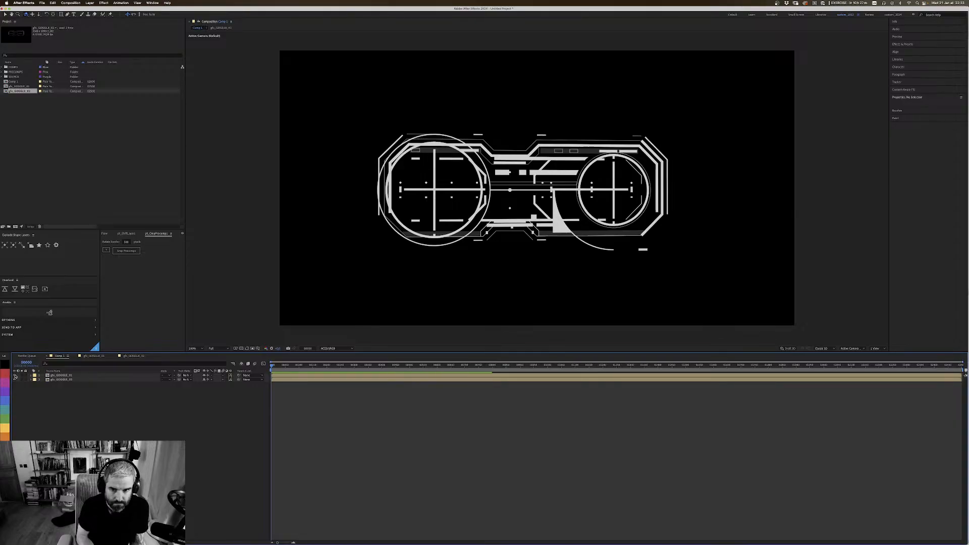
left_click(15, 376)
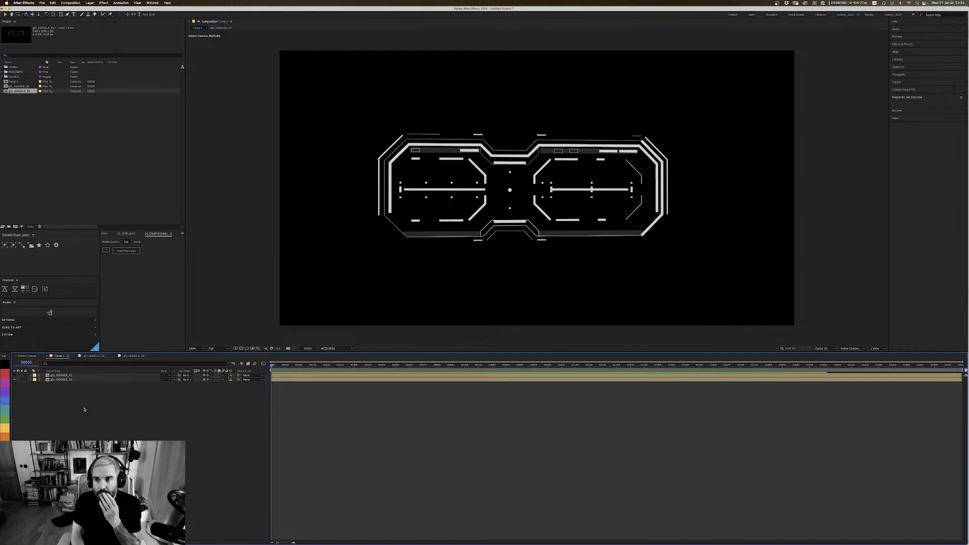
left_click(152, 3)
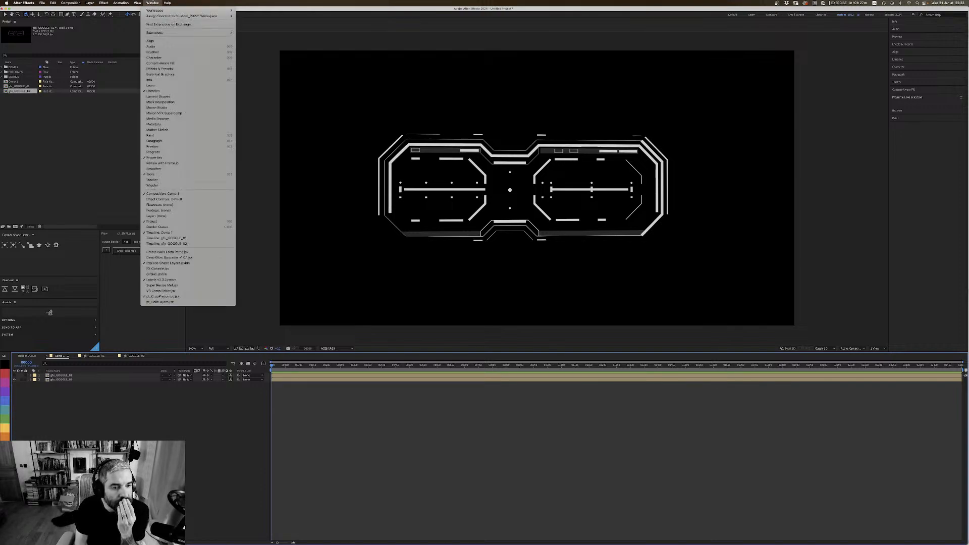
mouse_move(137, 3)
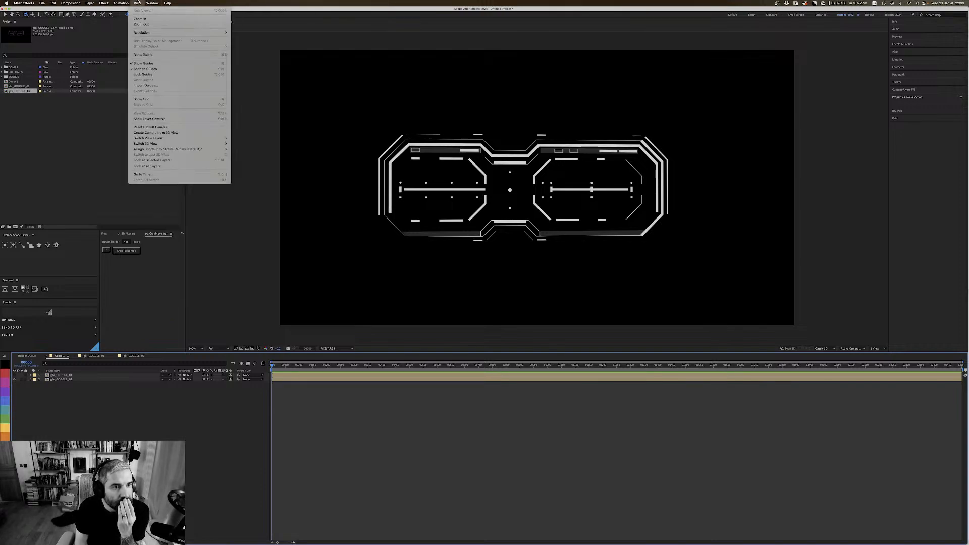
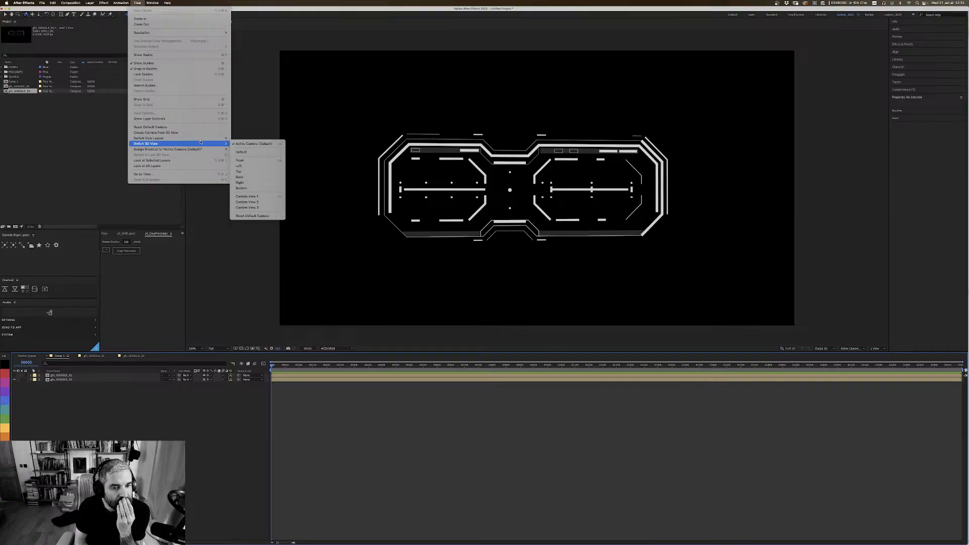
Step: Reset the default 3D camera of Comp 1
left_click(266, 216)
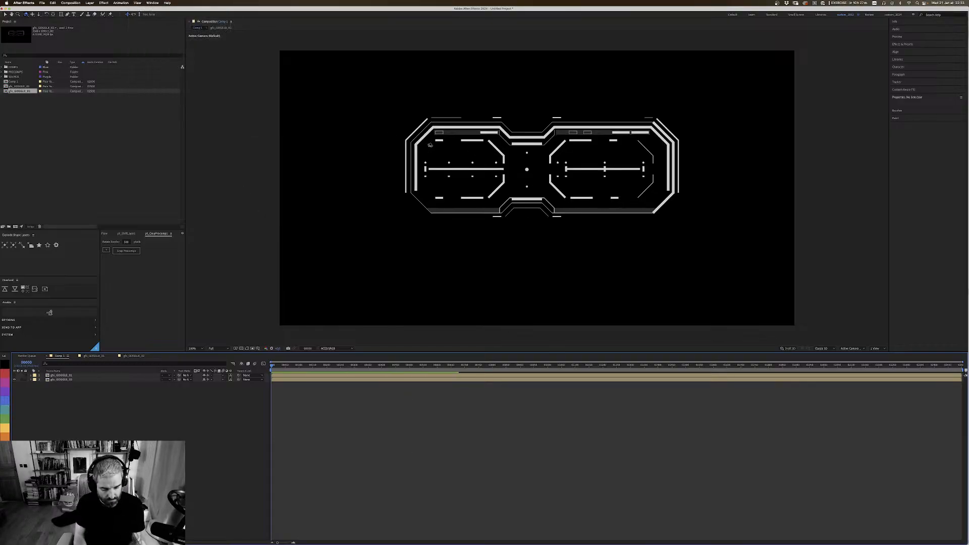
left_click_drag(614, 195, 619, 203)
key("v")
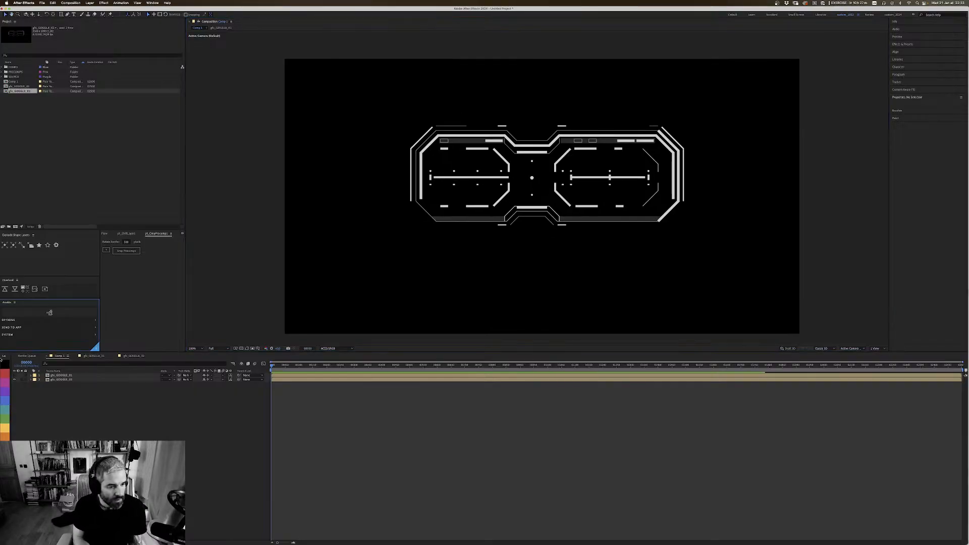
Step: Label the lower goggle layer in Comp 1 orange and open its gfx_GOGGLE_02 pre-composition
left_click(15, 378)
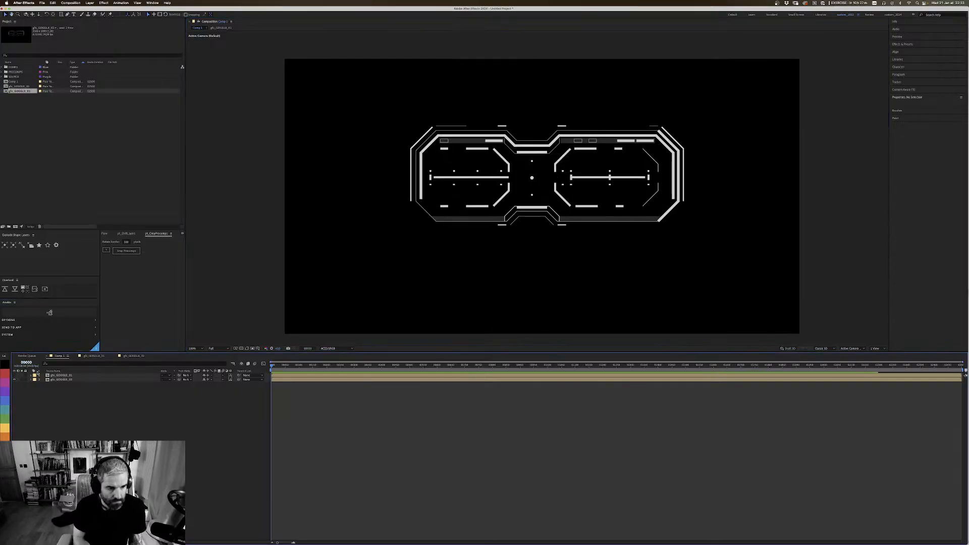
left_click(50, 379)
left_click(4, 436)
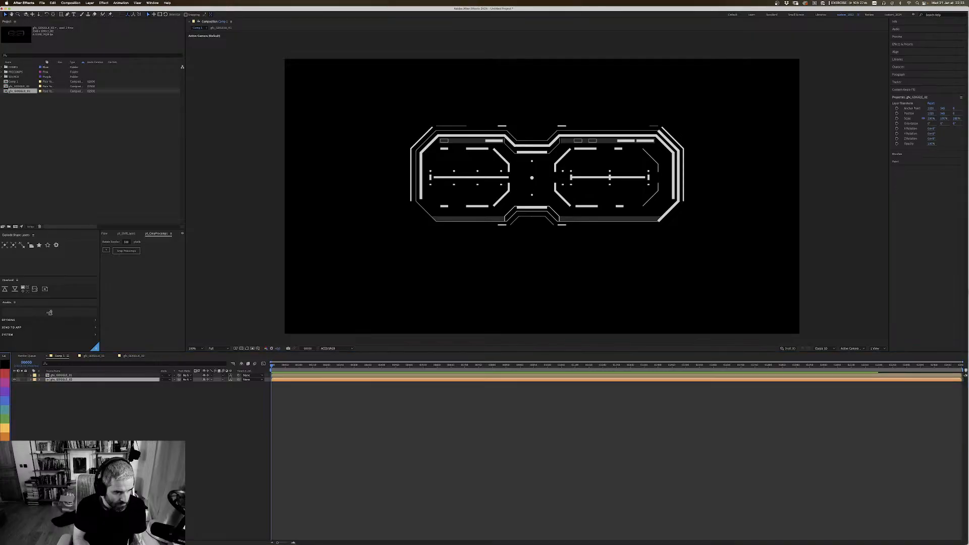
left_click(57, 375)
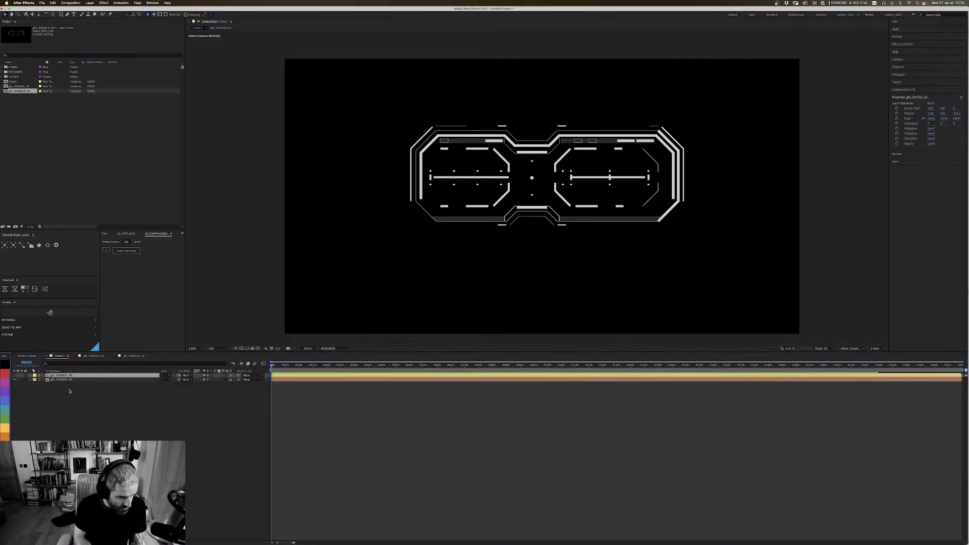
double_click(51, 379)
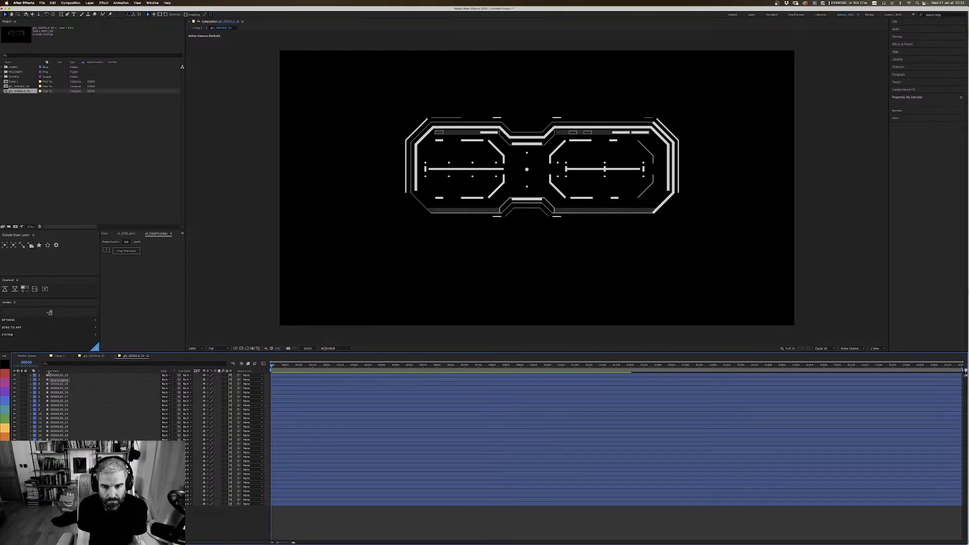
Step: Add a two-node camera with the 50mm preset to the gfx_GOGGLE_02 composition
key("period")
left_click_drag(633, 181, 614, 202)
key("comma")
left_click_drag(525, 120, 519, 123)
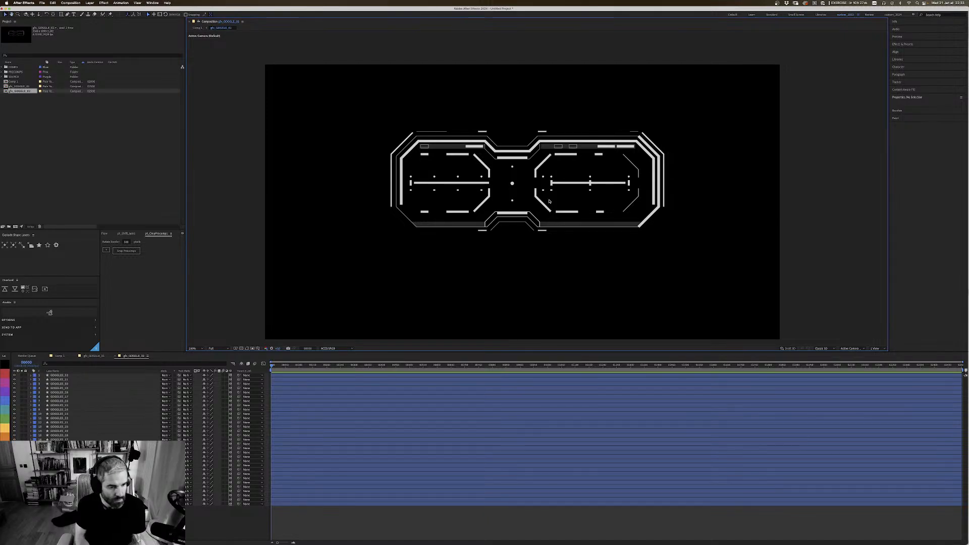
left_click(121, 3)
mouse_move(89, 3)
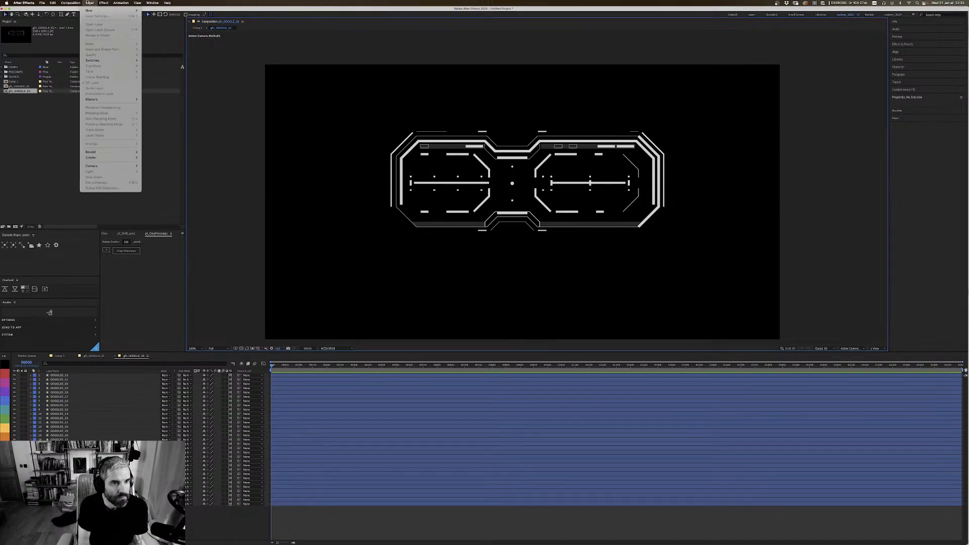
left_click(171, 27)
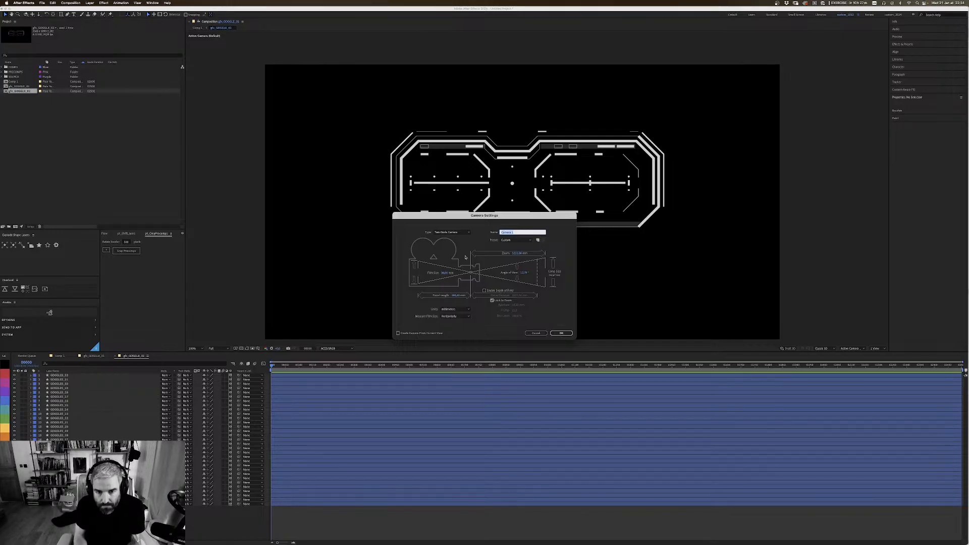
left_click(515, 240)
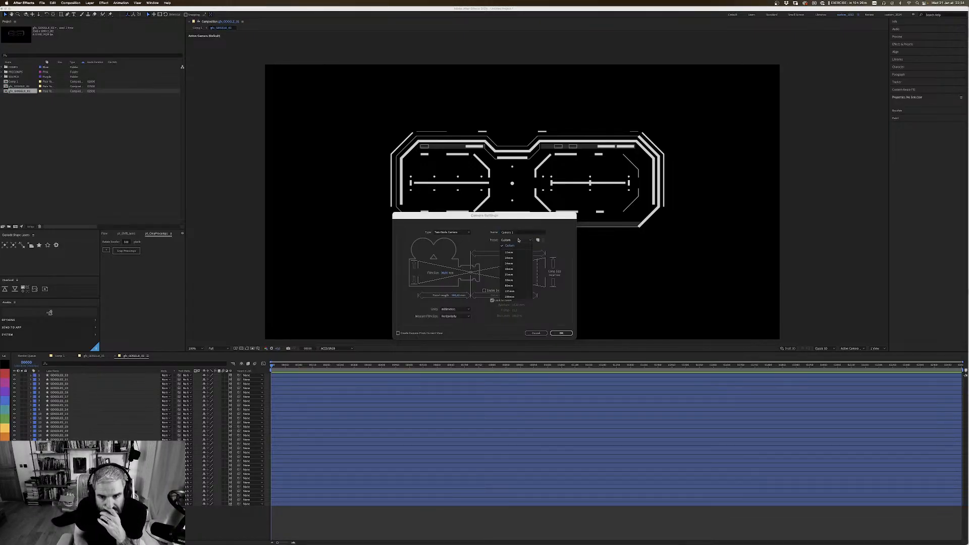
left_click(518, 281)
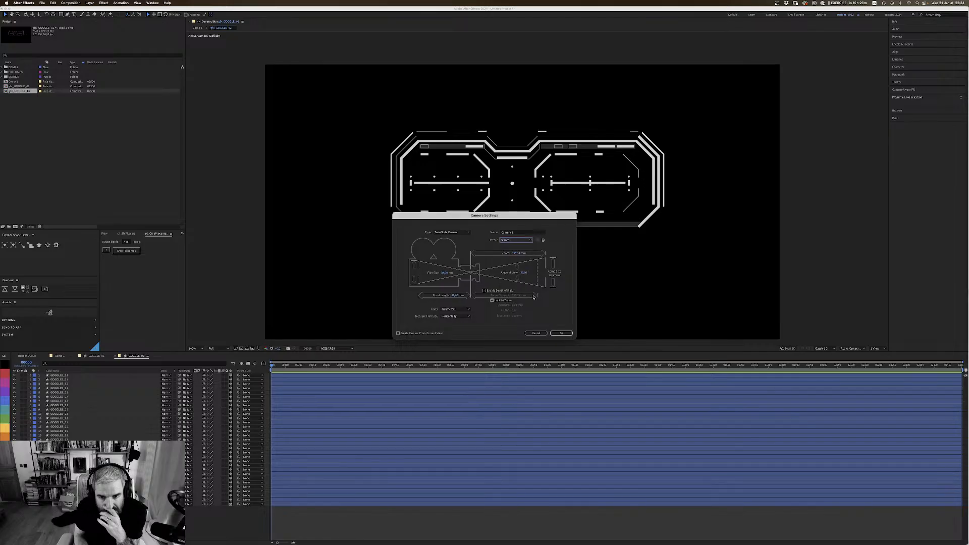
left_click(560, 332)
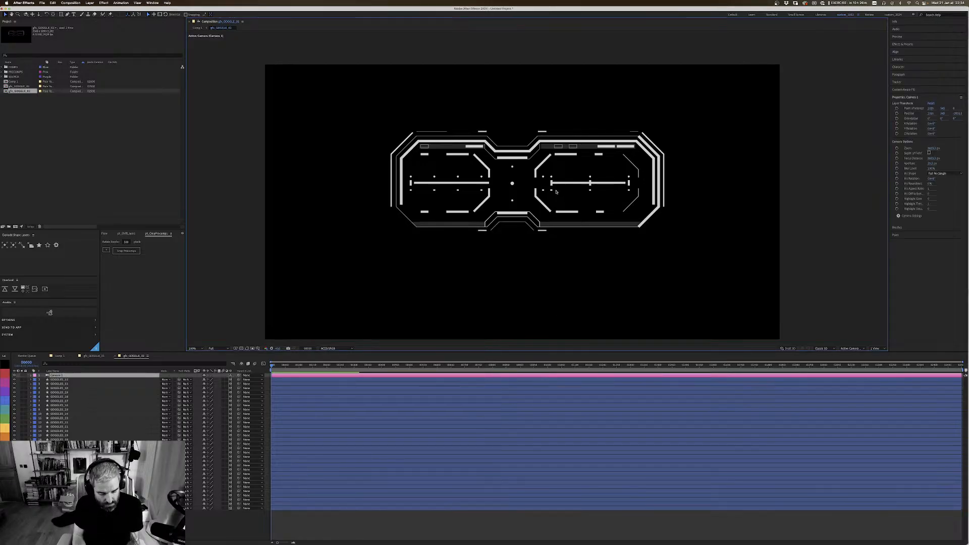
Step: Orbit the new camera to an angled view and push the thin GOGGLES_3 outline layer backward along its Z axis
left_click_drag(553, 209, 570, 200)
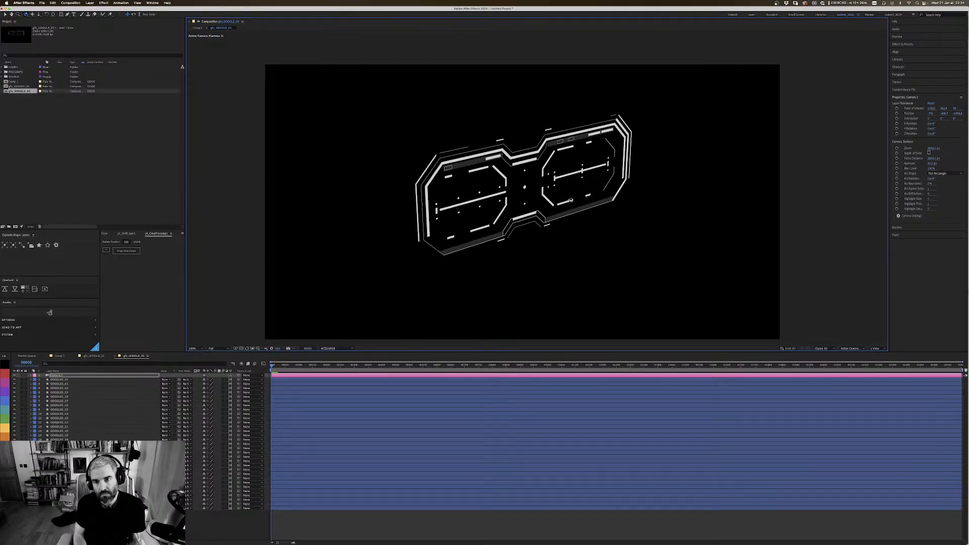
key("v")
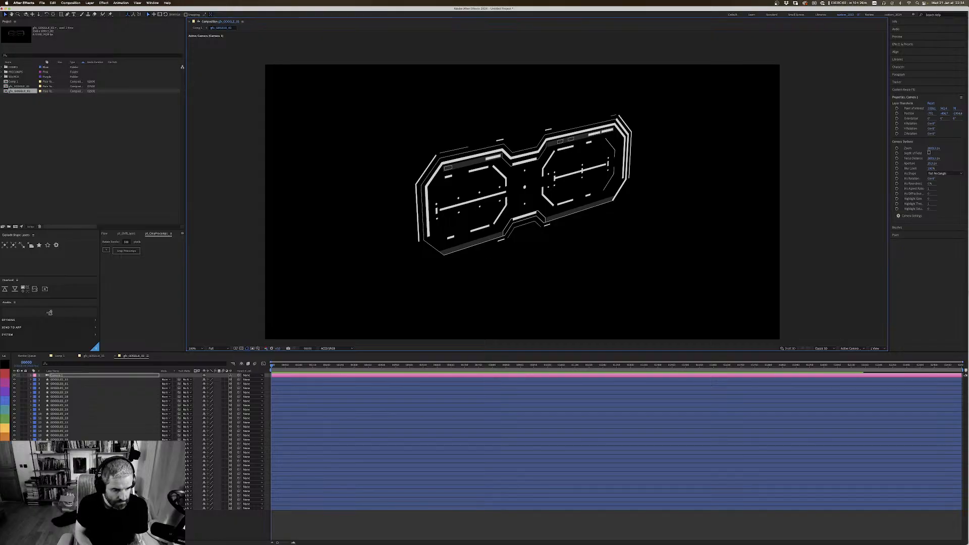
left_click(59, 508)
key("g")
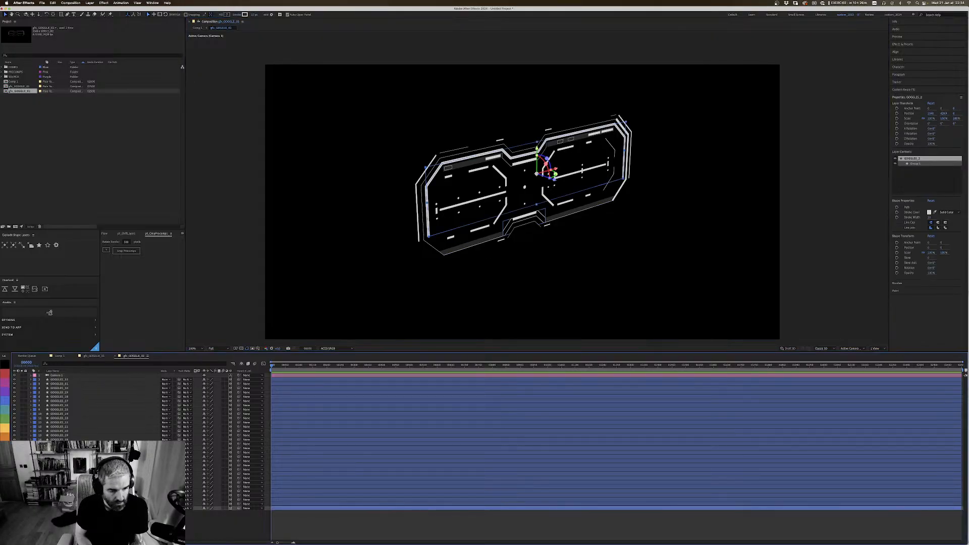
left_click(499, 236)
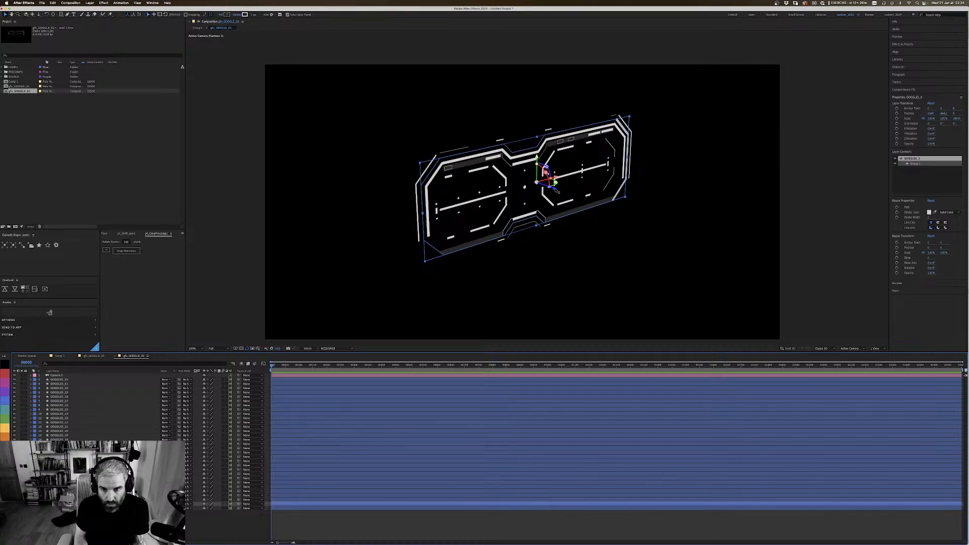
left_click_drag(555, 190, 539, 182)
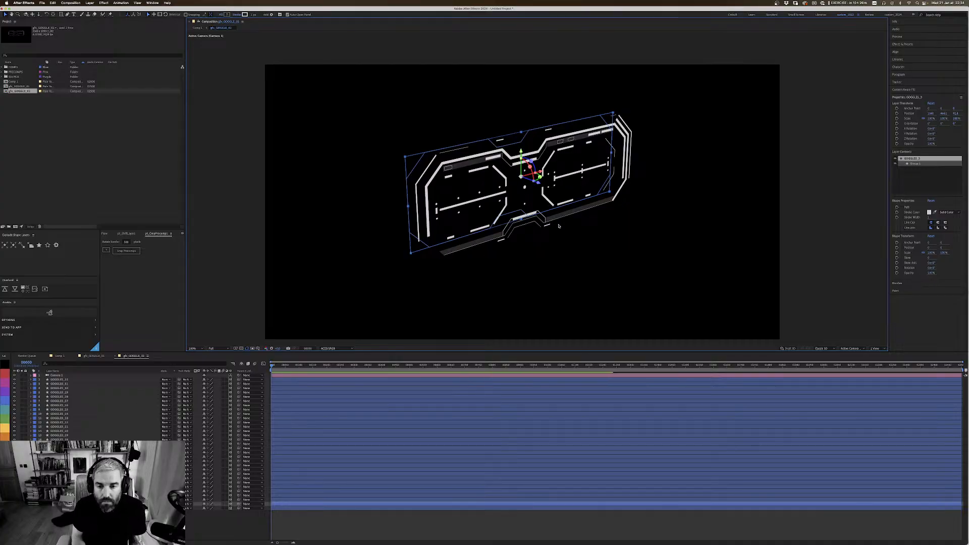
Step: Orbit the camera to the opposite side, move the GOGGLES_3 outline layer to the bottom of the stack and label it orange
key("c")
left_click_drag(557, 243, 558, 242)
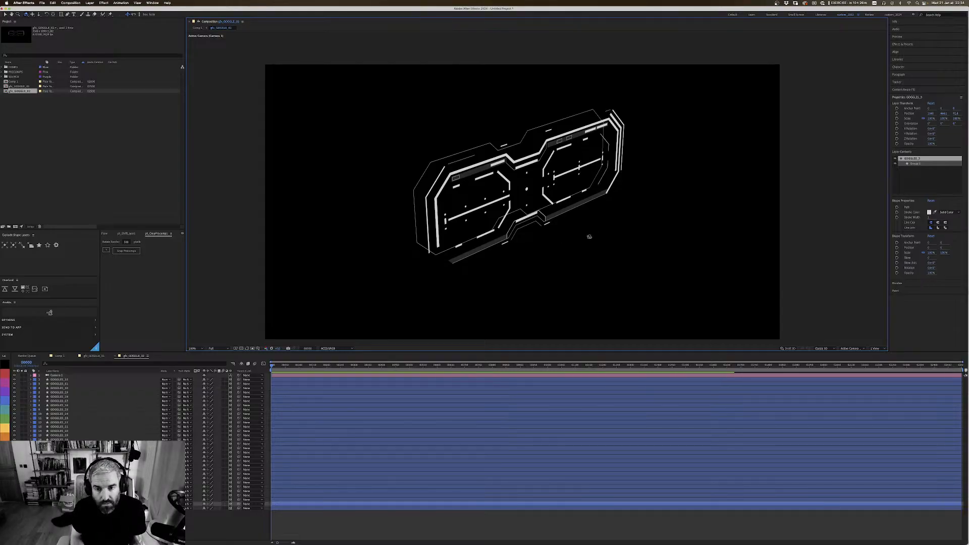
left_click_drag(585, 236, 512, 256)
key("u")
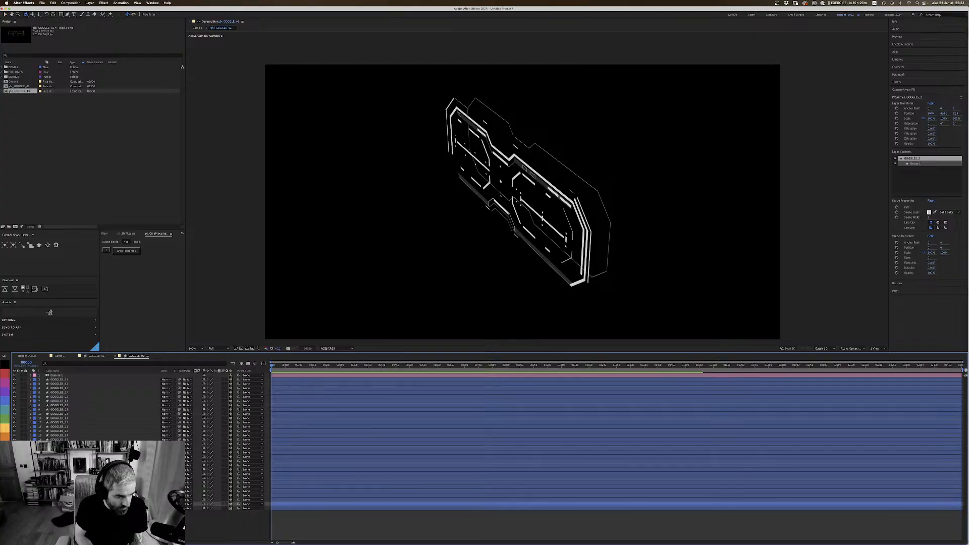
left_click(59, 508)
left_click(5, 436)
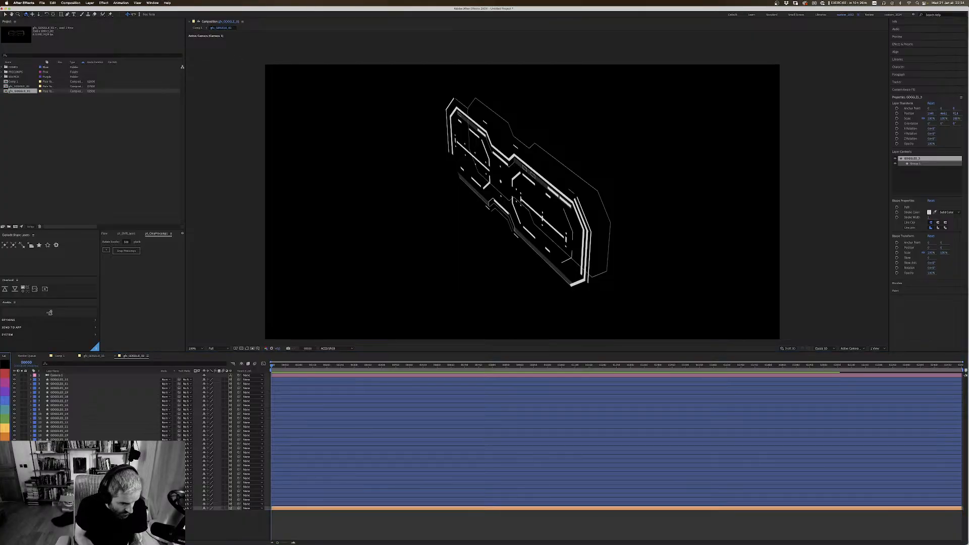
left_click(59, 523)
left_click(59, 508)
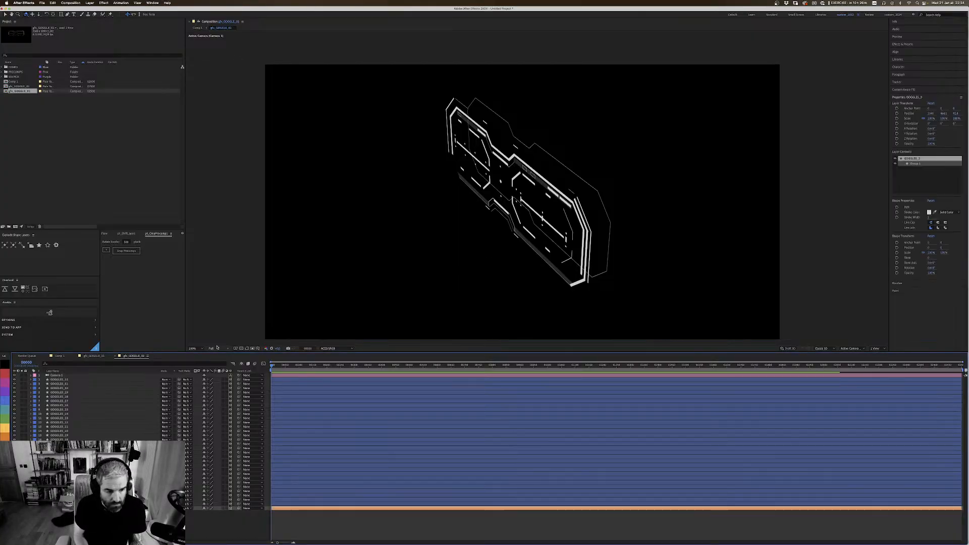
Step: Hide every layer except the GOGGLES_3 outline and the camera
left_click(14, 375)
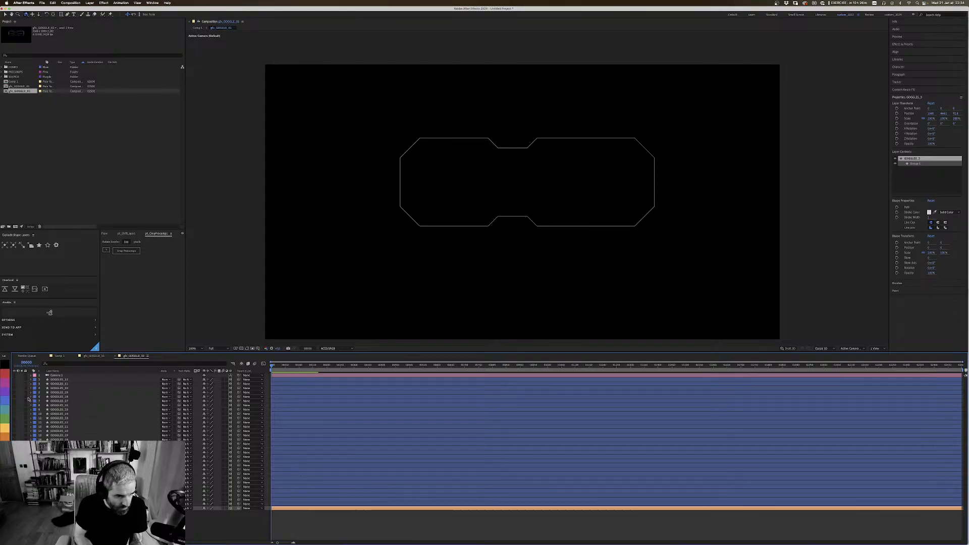
left_click(15, 374)
key("F2")
Step: Duplicate the GOGGLES_3 outline layer and move the copy forward along its Z axis
left_click(59, 508)
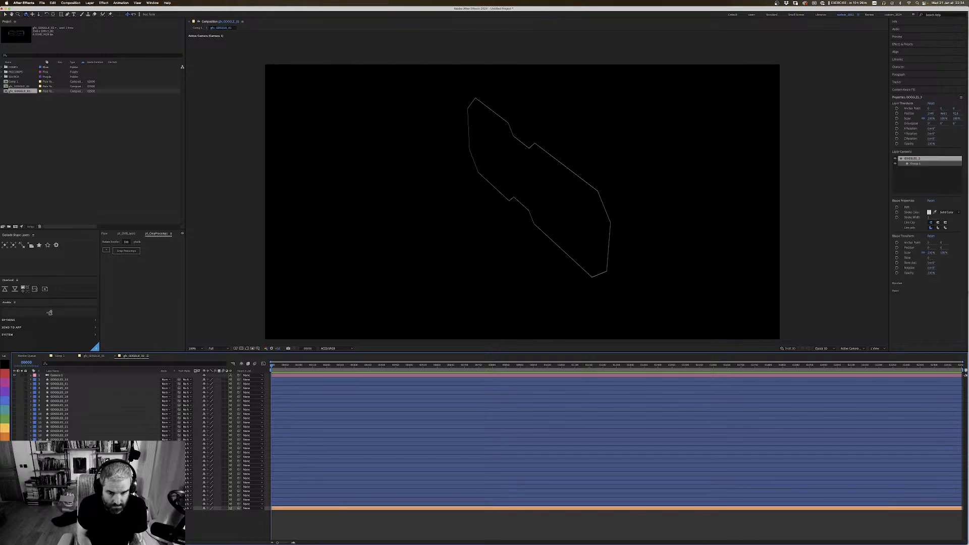
key("super+d")
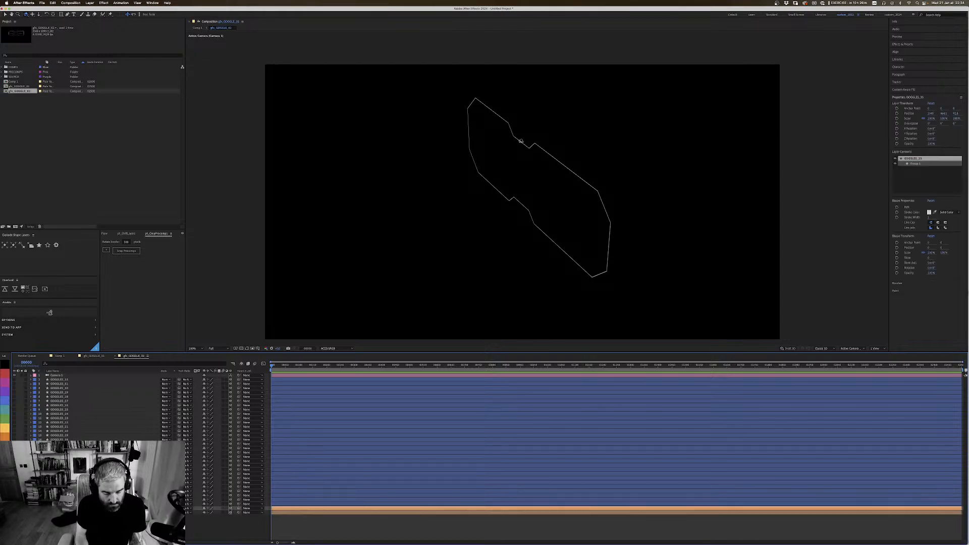
key("super+shift+h")
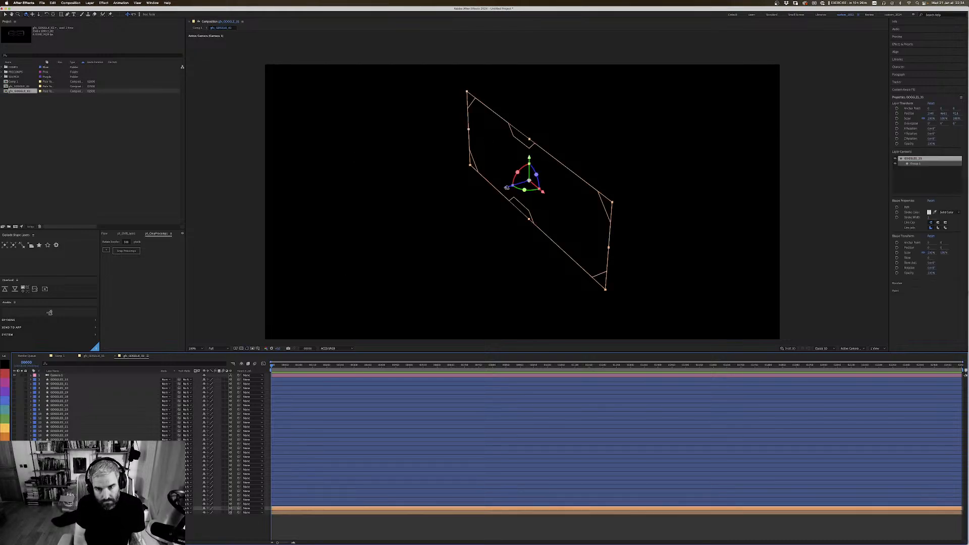
key("v")
left_click_drag(507, 188, 486, 199)
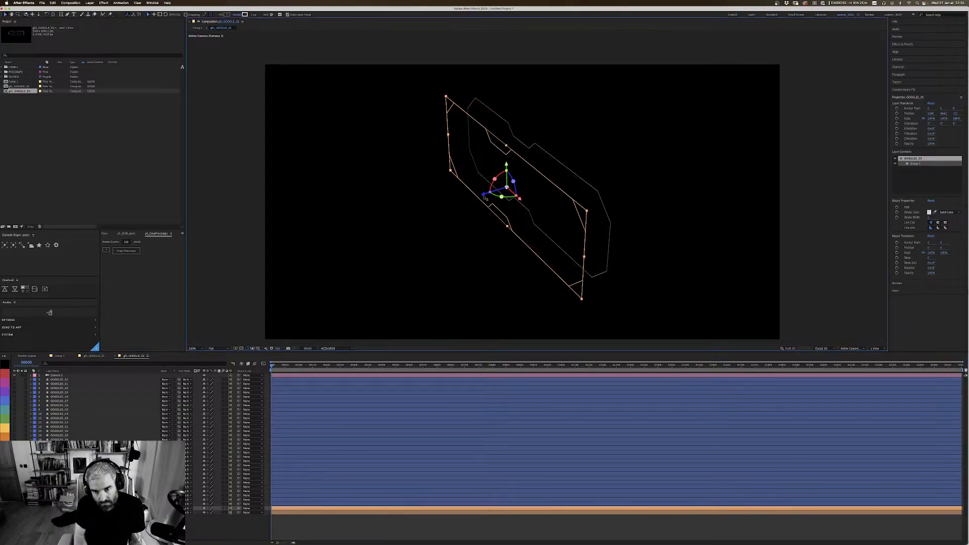
Step: Lower the opacity of the duplicated outline layer and hide the layer controls
key("p")
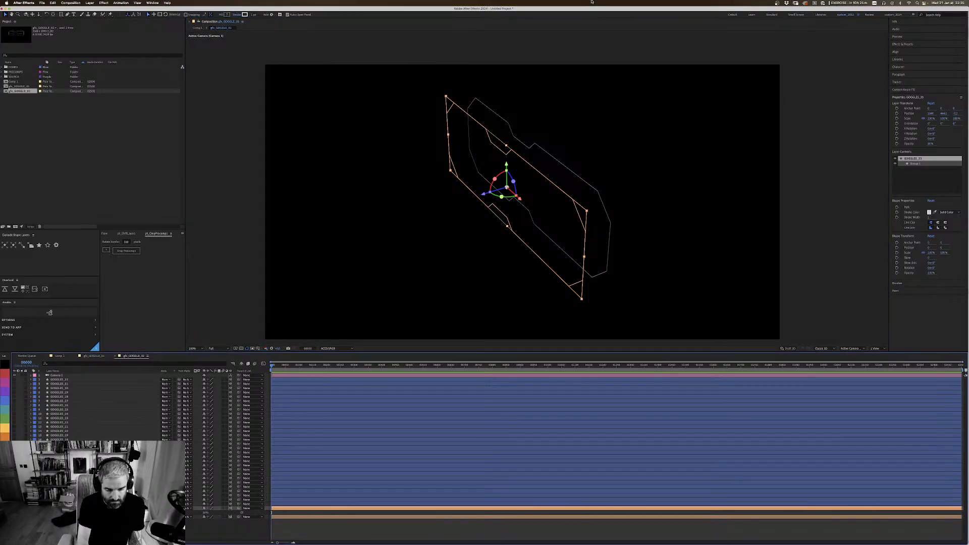
key("super+shift+h")
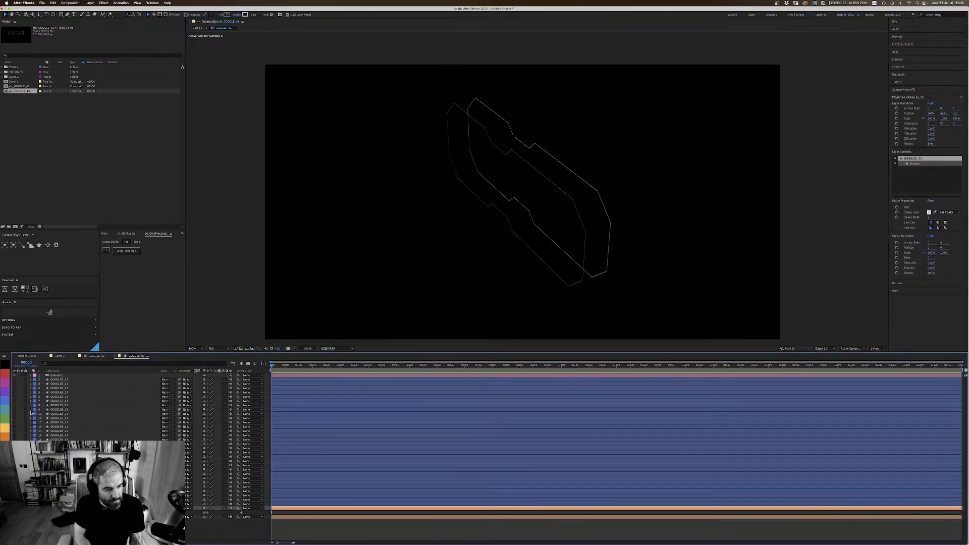
key("t")
Step: Show the thick GOGGLES_2 frame layer above the two outlines and label it yellow
left_click(59, 503)
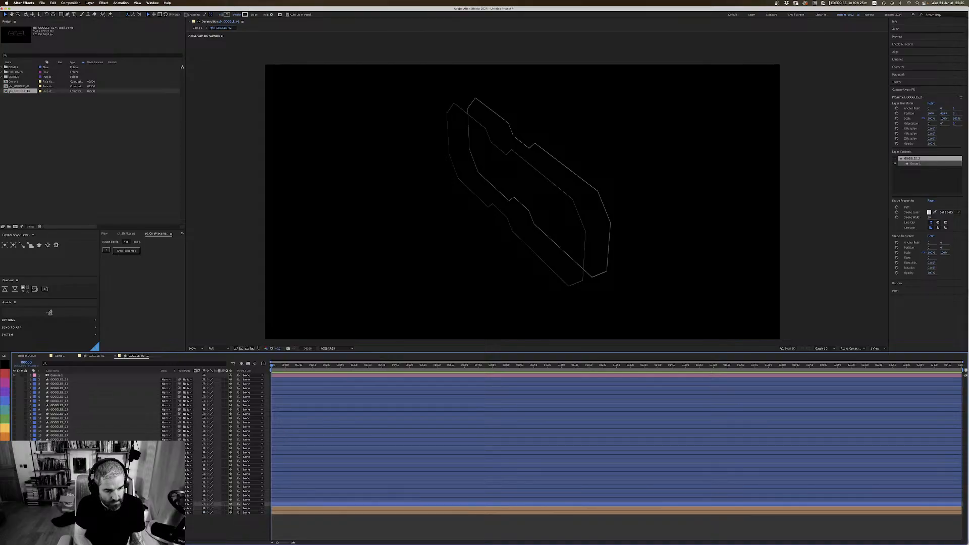
left_click(14, 503)
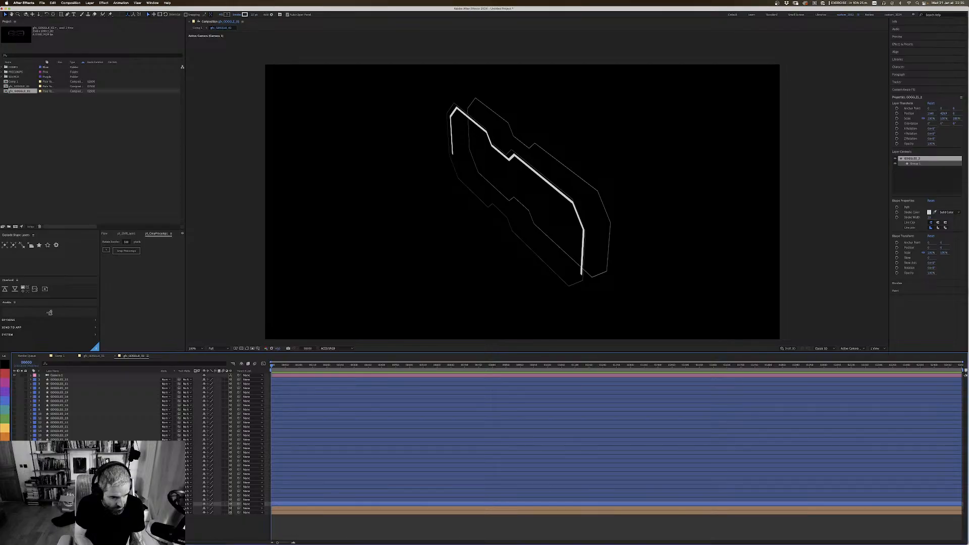
left_click(4, 428)
Step: Save the project as Untitled Project.aep in PROJECTS > ART STREAMS > A_PROJ > AE > COMP, replacing the existing file
key("super+s")
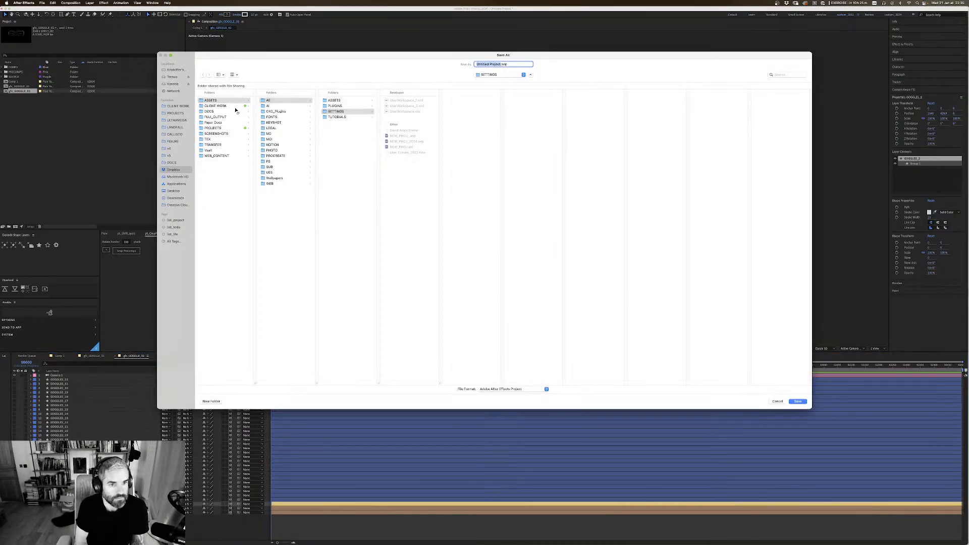
left_click(187, 113)
left_click(224, 106)
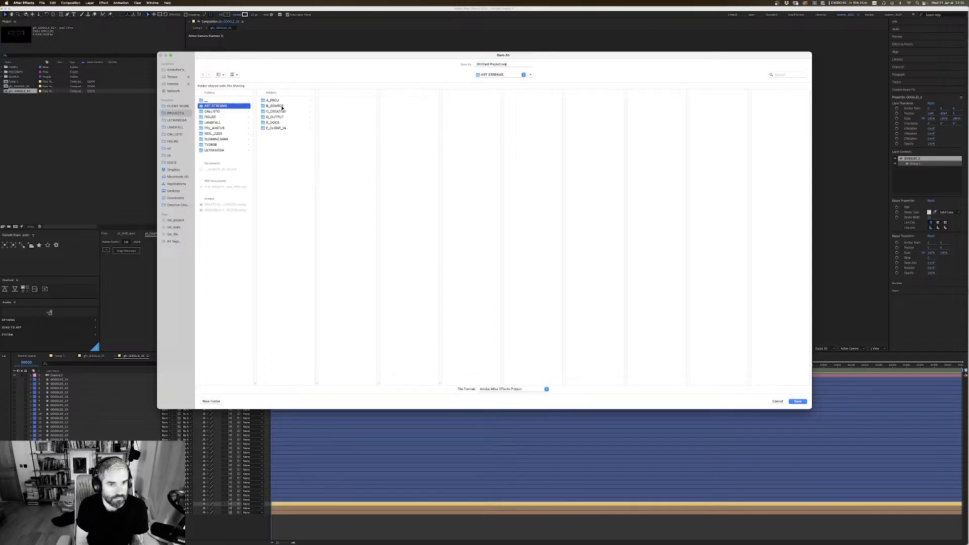
left_click(273, 100)
left_click(348, 101)
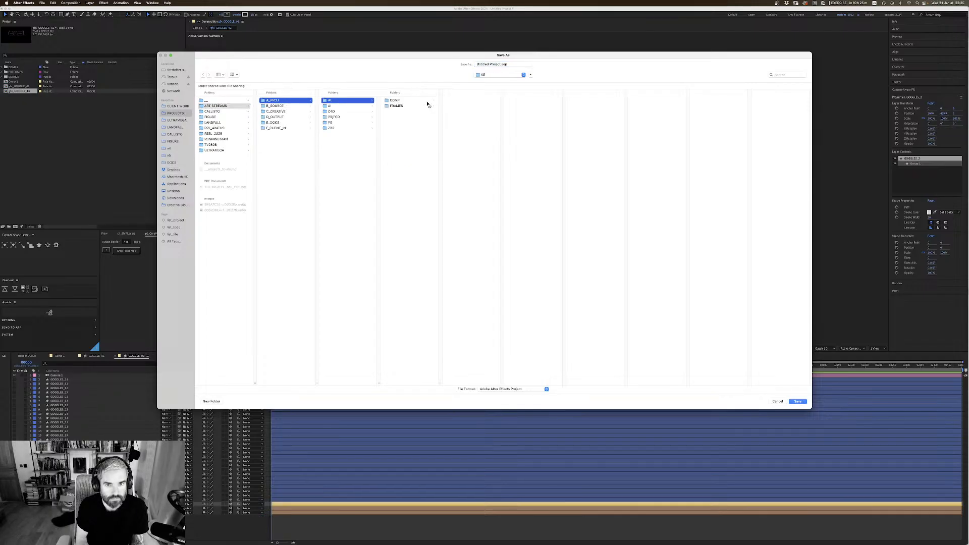
left_click(428, 100)
left_click(478, 119)
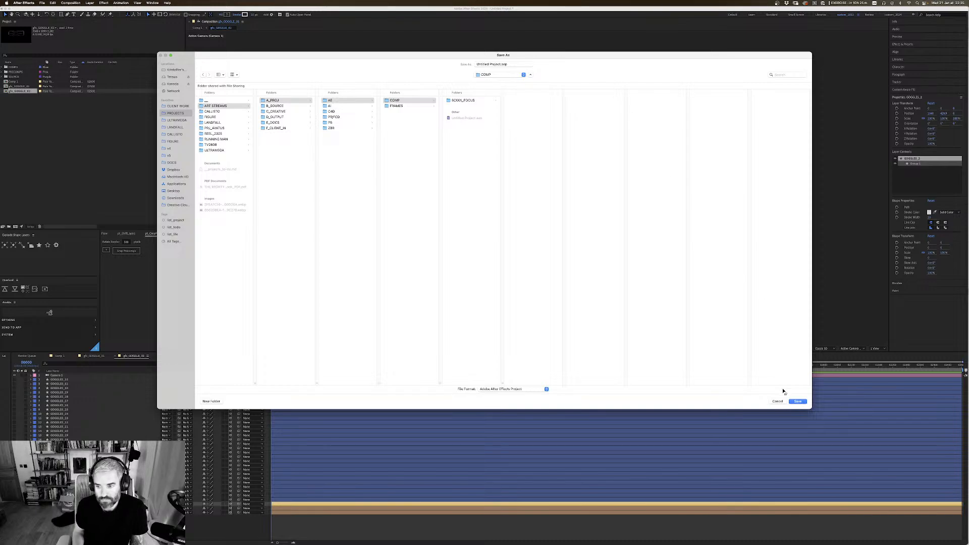
left_click(798, 401)
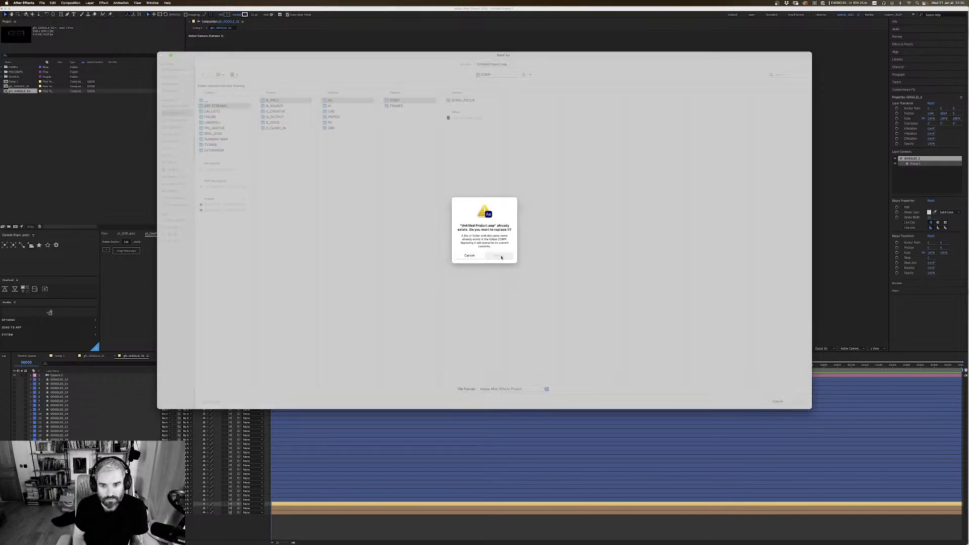
left_click(498, 256)
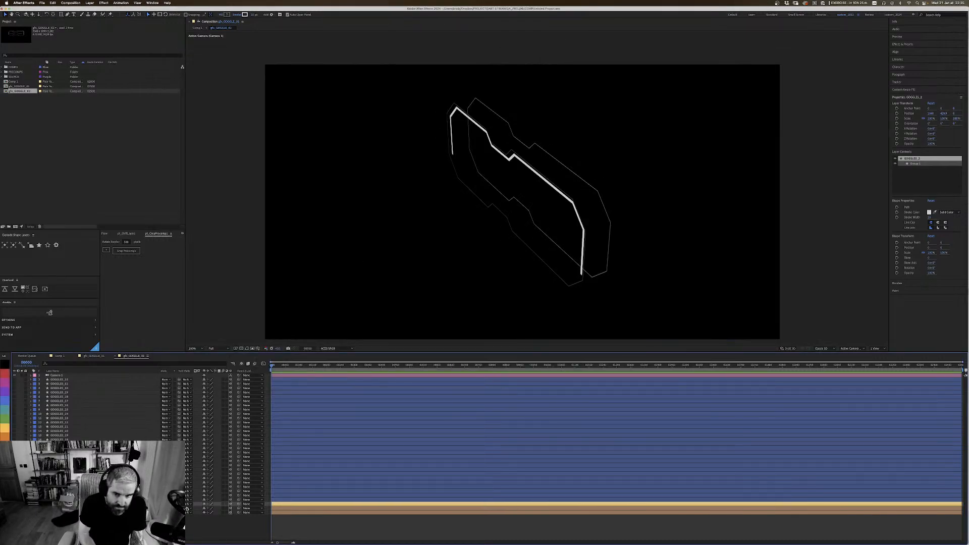
Step: Show the layer controls and try out different Z positions for the yellow GOGGLES_2 frame
key("super+shift+h")
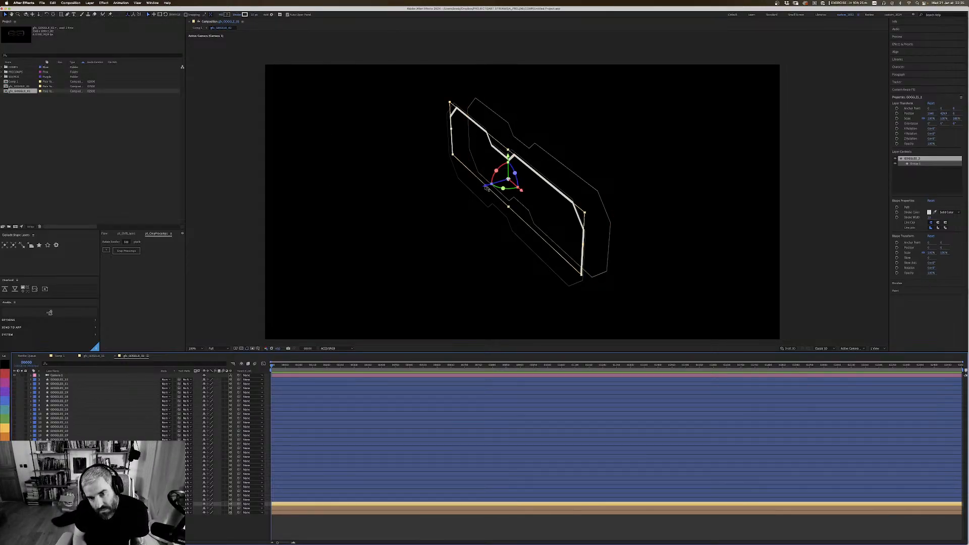
left_click_drag(487, 187, 483, 192)
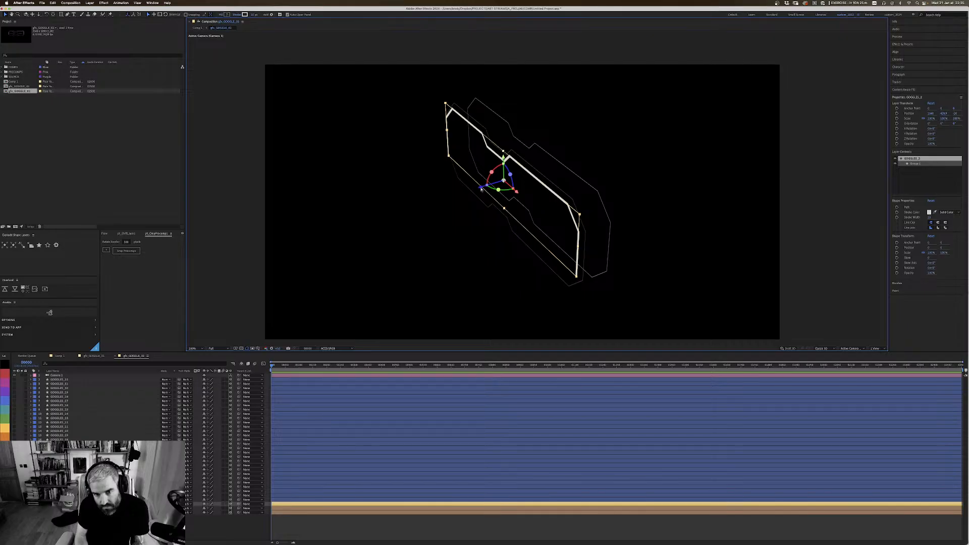
left_click_drag(482, 190, 492, 187)
left_click_drag(496, 187, 472, 194)
Step: Undo the recent edits back to before the other goggle layers were hidden
key("super+z")
key("super+z")
key("super+z")
key("super+z")
key("super+z")
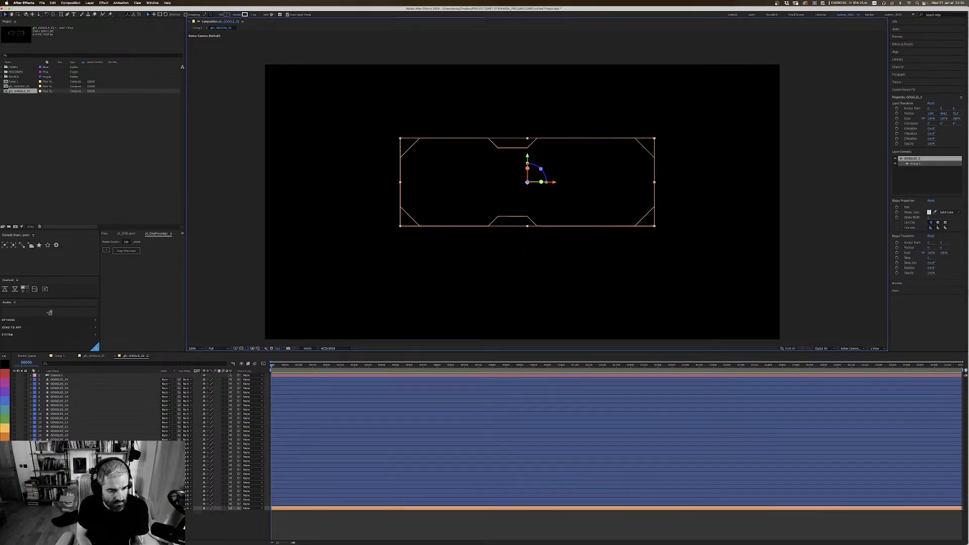
left_click(52, 3)
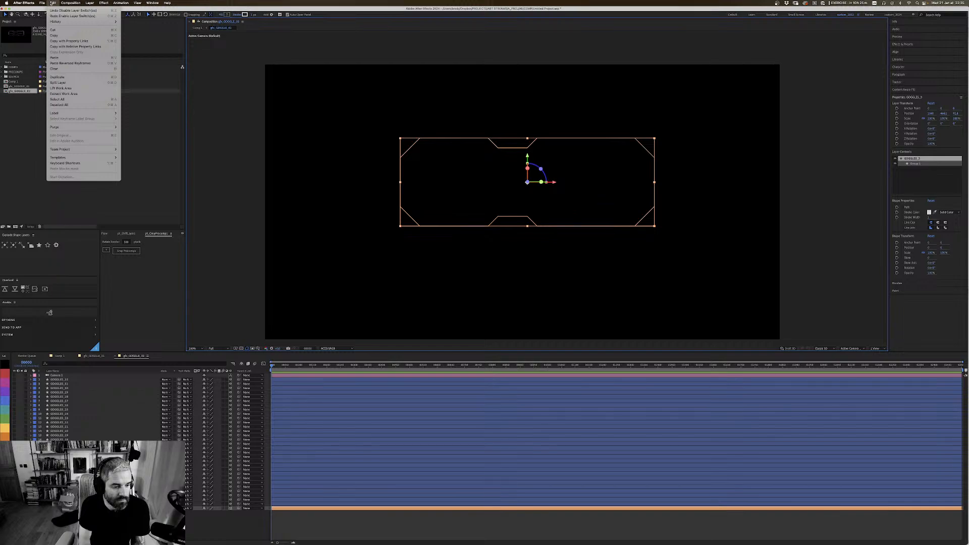
left_click(51, 3)
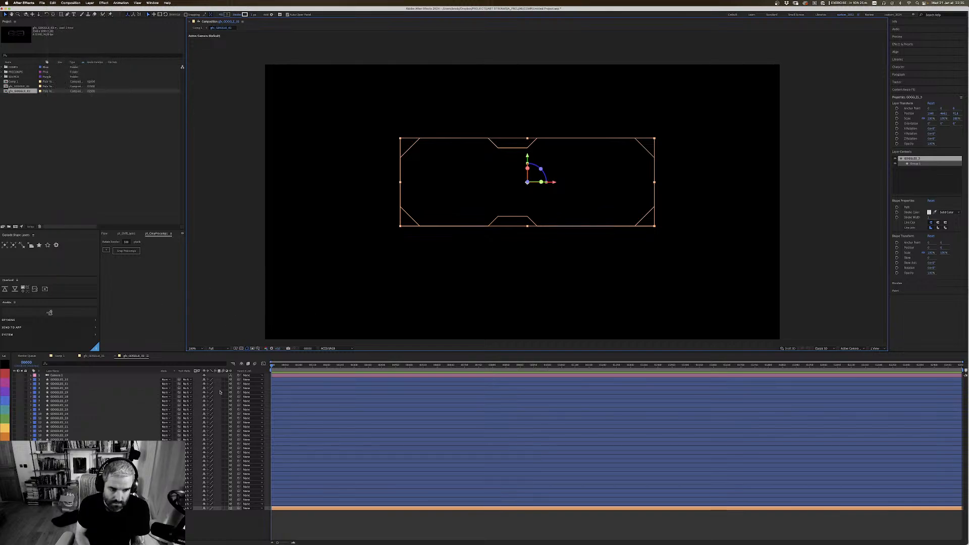
left_click(51, 3)
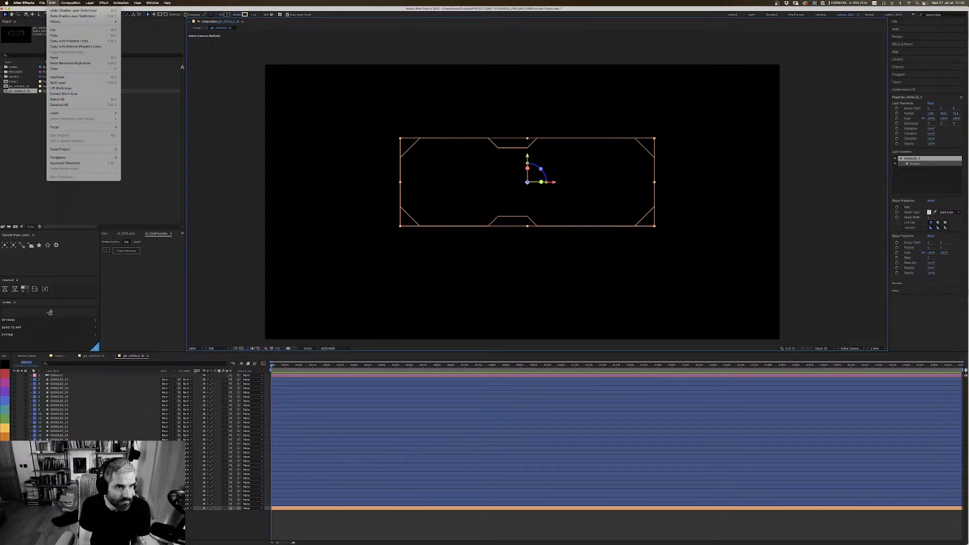
left_click(49, 2)
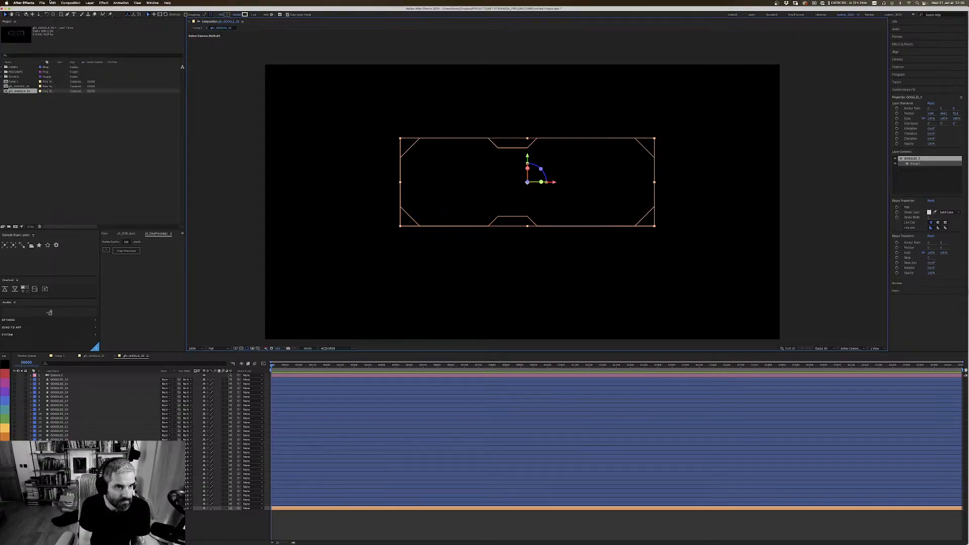
left_click(51, 2)
left_click(71, 10)
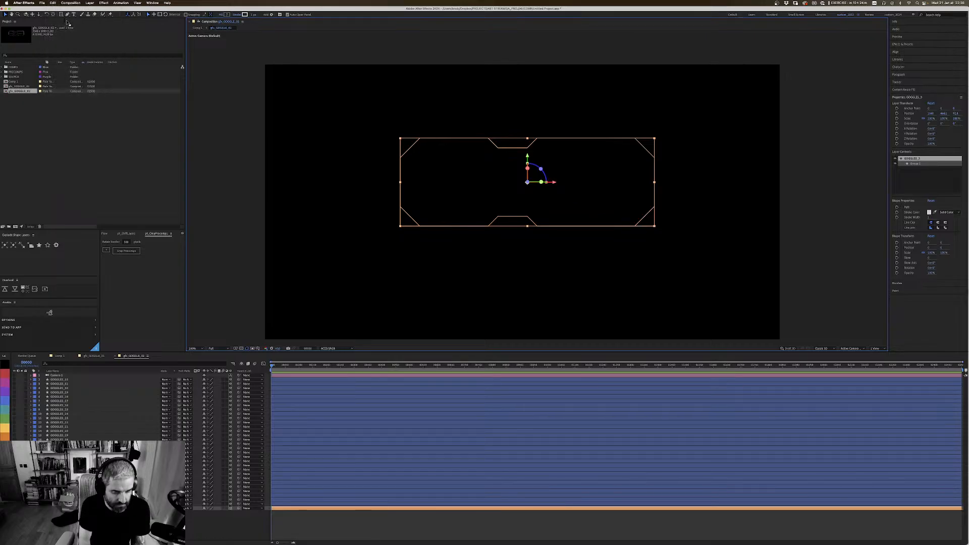
key("super+z")
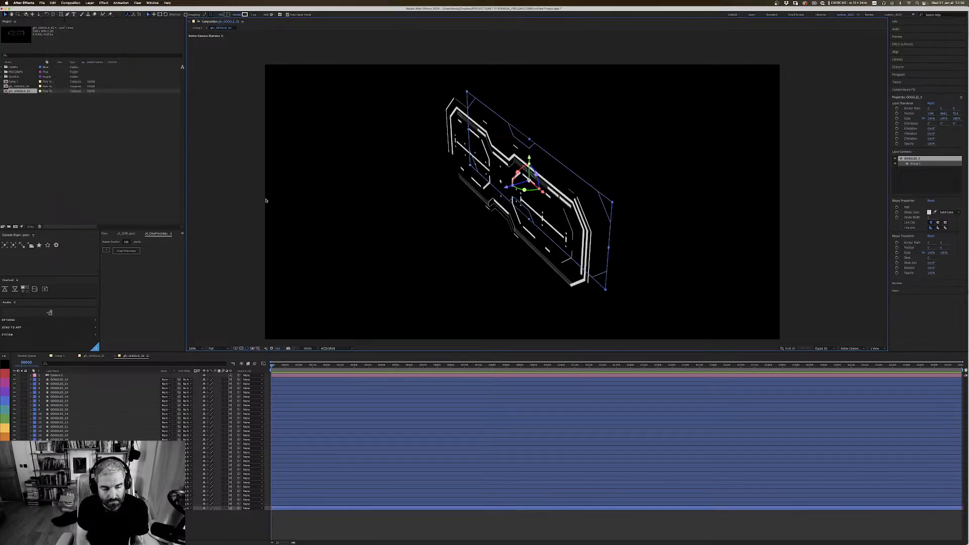
Step: Redo the undone edits up to the yellow-labelled GOGGLES_2 frame layer
key("super+Up")
key("super+shift+z")
key("super+shift+z")
key("super+shift+z")
key("super+shift+z")
key("super+shift+z")
key("super+shift+z")
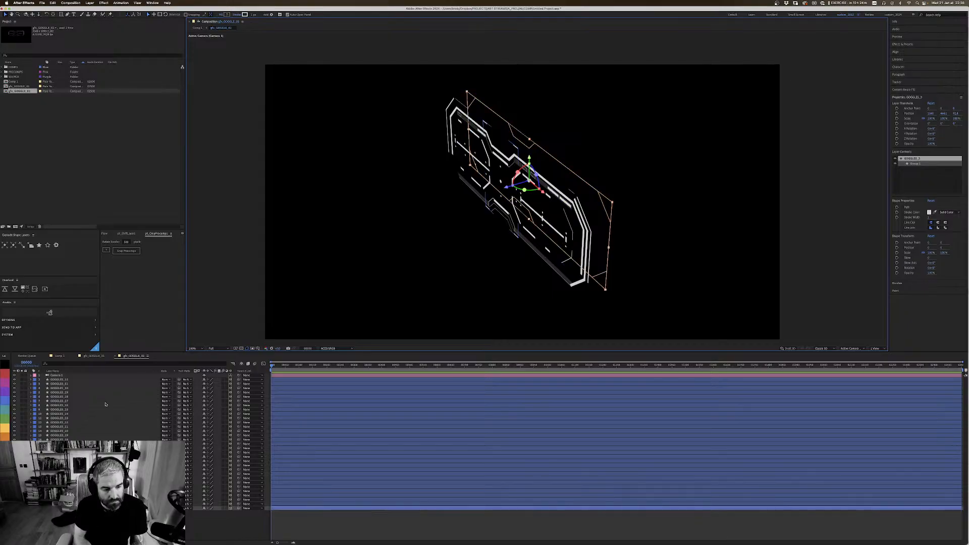
key("super+shift+z")
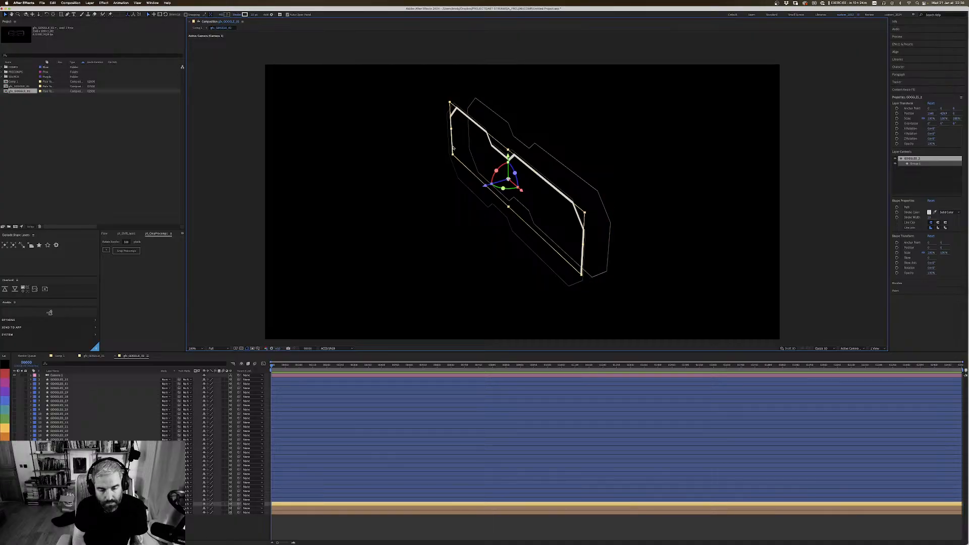
Step: Move the GOGGLES_2 frame forward along its Z axis and duplicate it with the copy set back in depth
key("super+Up")
key("super+Down")
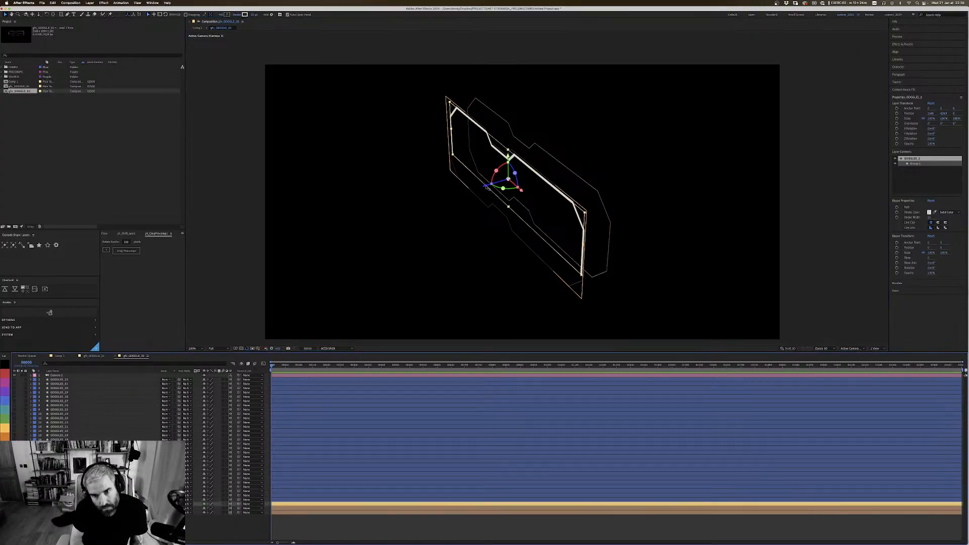
mouse_move(486, 188)
left_mouse_down()
mouse_move(477, 189)
mouse_move(504, 180)
left_mouse_up()
left_click(201, 356)
key("super+d")
Step: Lower the opacity of the duplicated frame layer to 50%
key("t")
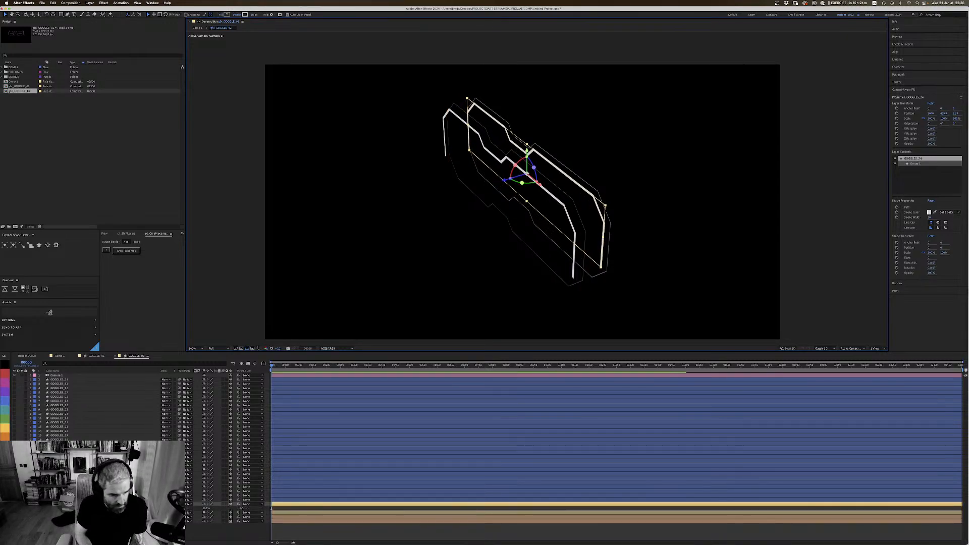
left_click(207, 508)
type("50")
key("Return")
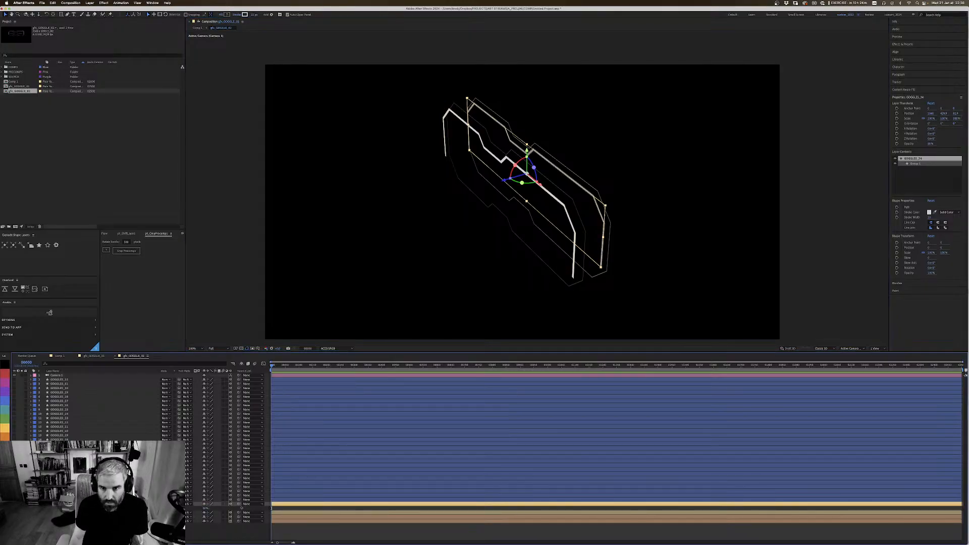
left_click(206, 508)
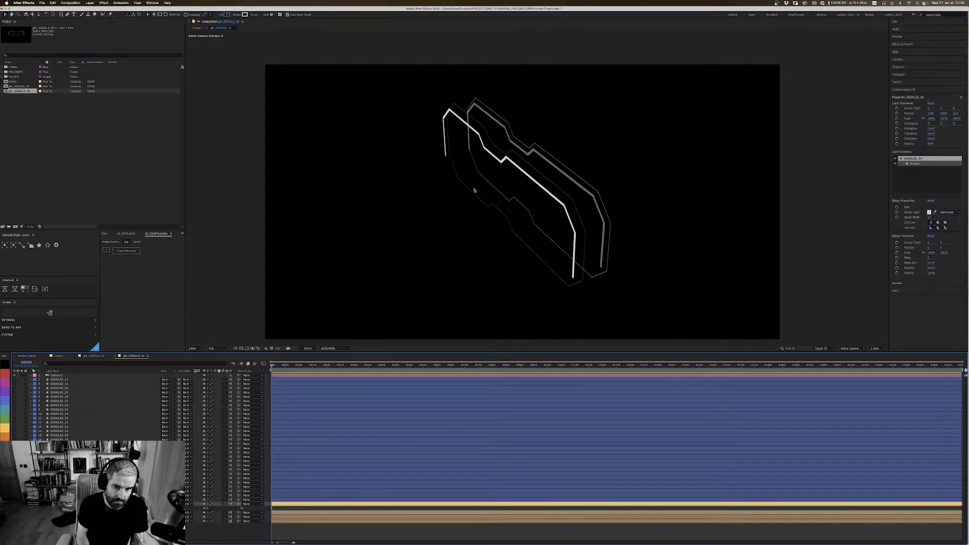
Step: Show the thin lower-edge line layer above the frames and move it slightly back along its Z axis
key("c")
left_click_drag(540, 210, 591, 204)
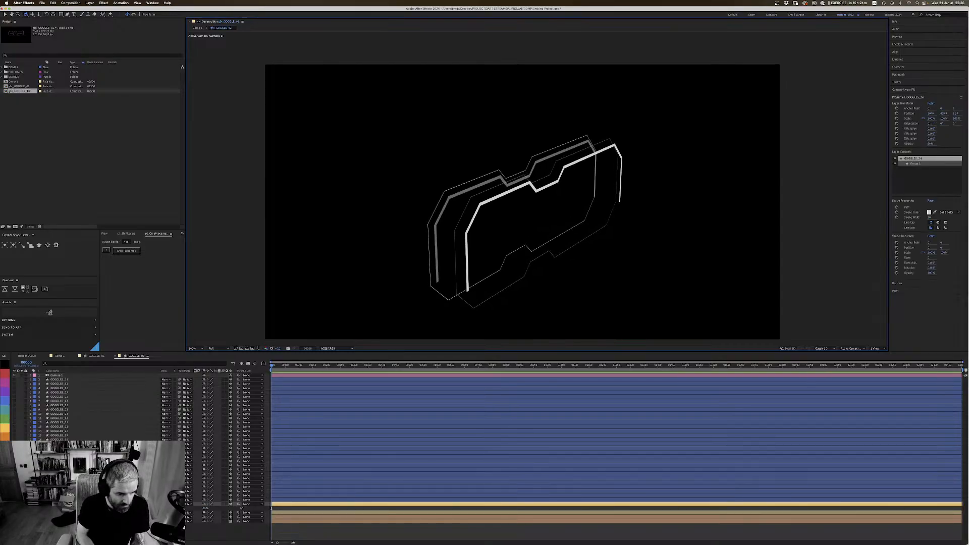
key("t")
key("super+Up")
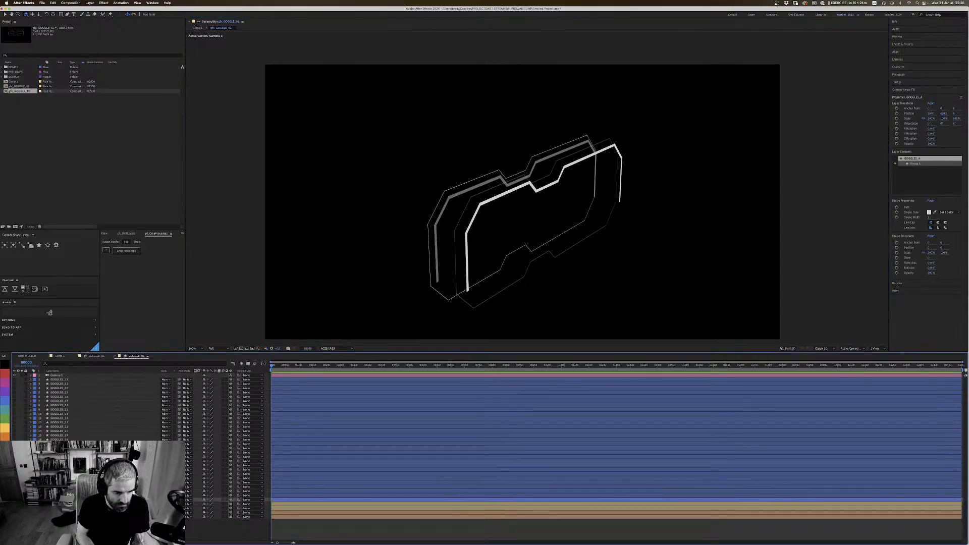
key("super+alt+shift+v")
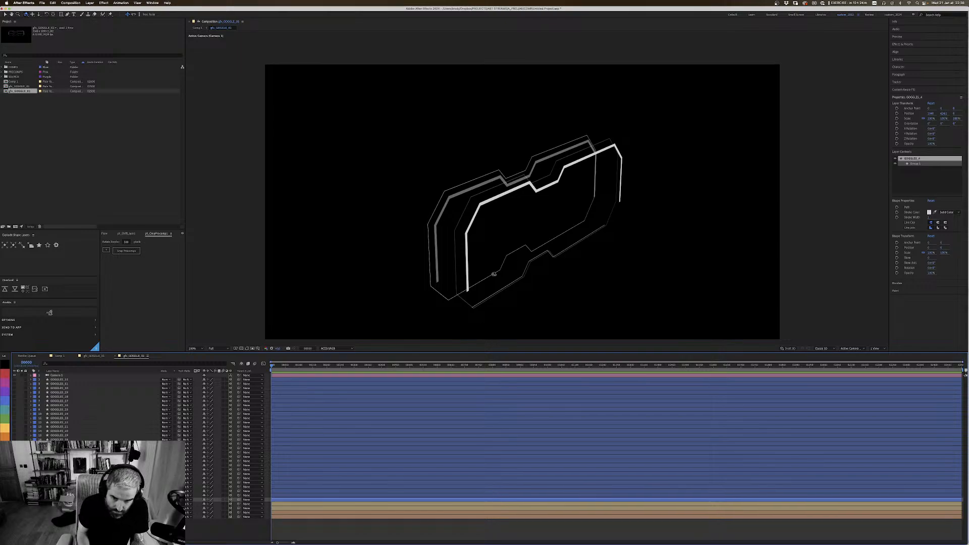
key("v")
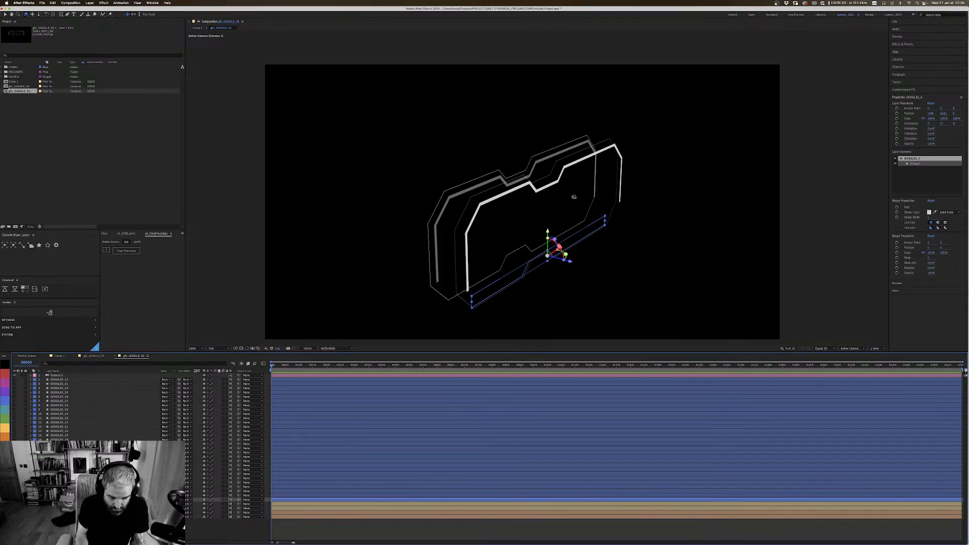
left_click_drag(571, 265, 563, 260)
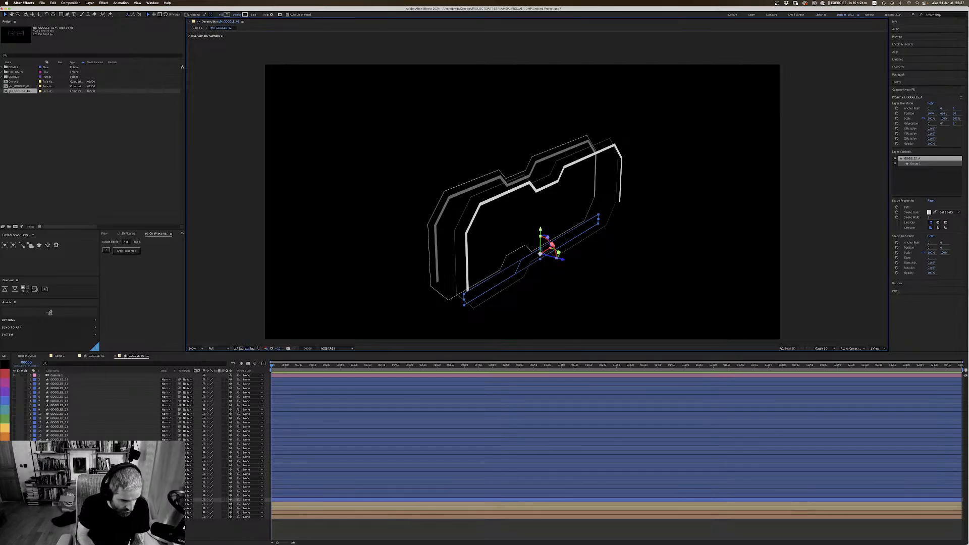
Step: Label the lower-edge line layer green and duplicate it three times, stepping each copy further back along Z
key("super+d")
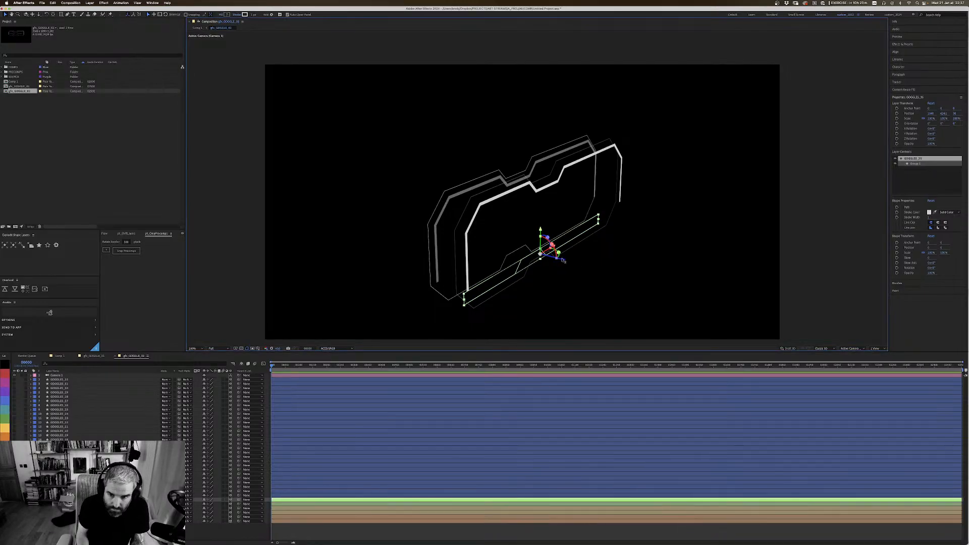
left_click_drag(564, 261, 539, 255)
key("super+d")
key("super+d")
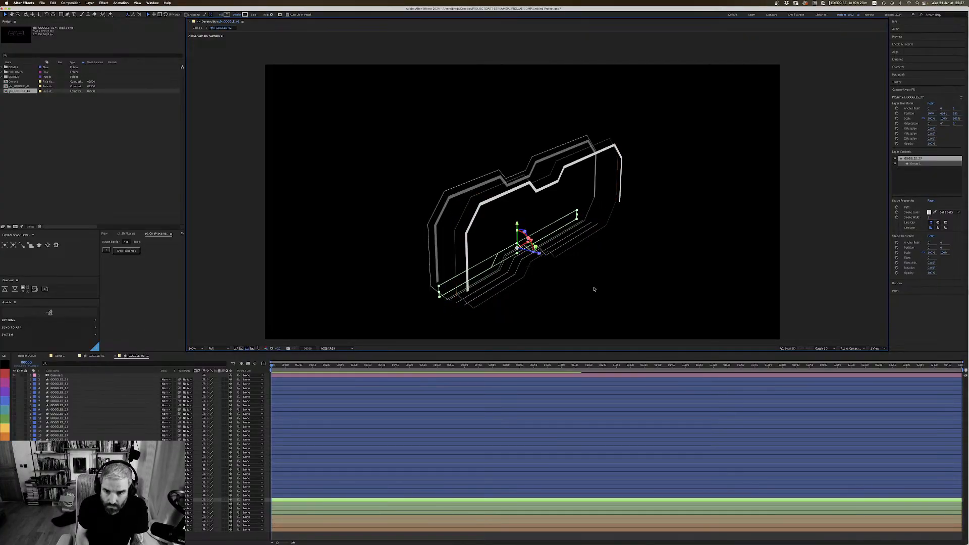
Step: Examine the layered goggles in 3D from several camera angles to check the depth spacing
key("c")
left_click_drag(623, 274, 547, 264)
key("c")
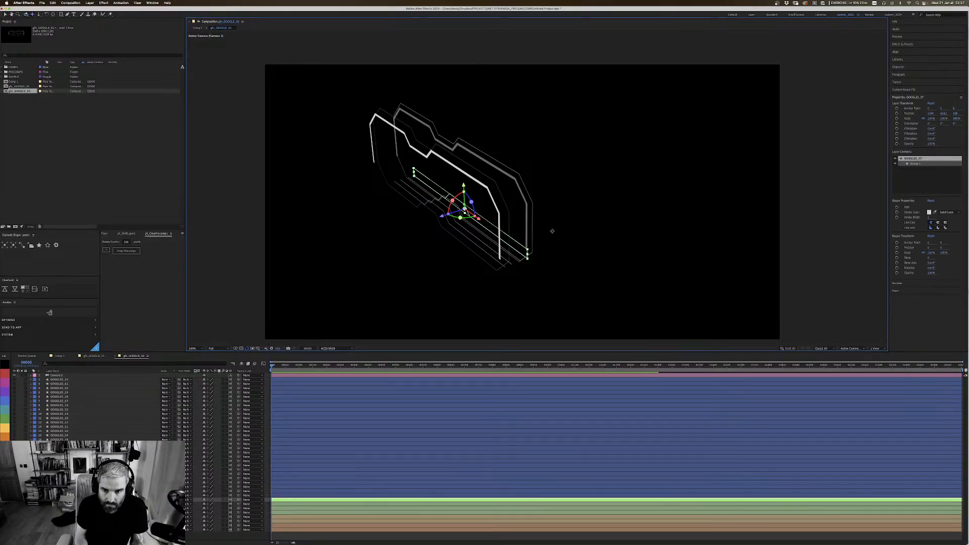
left_click_drag(550, 229, 534, 217)
key("c")
left_click_drag(552, 251, 583, 244)
key("c")
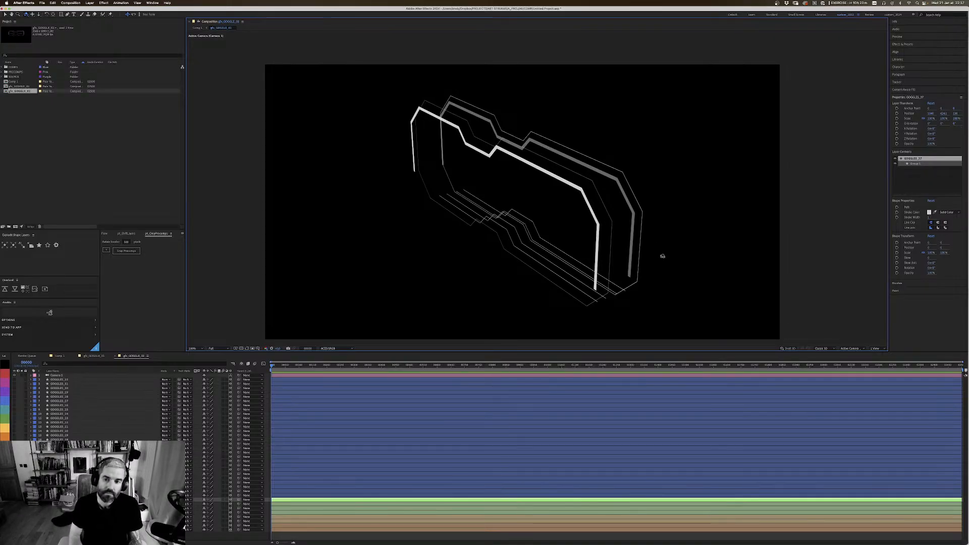
left_click_drag(670, 173, 628, 159)
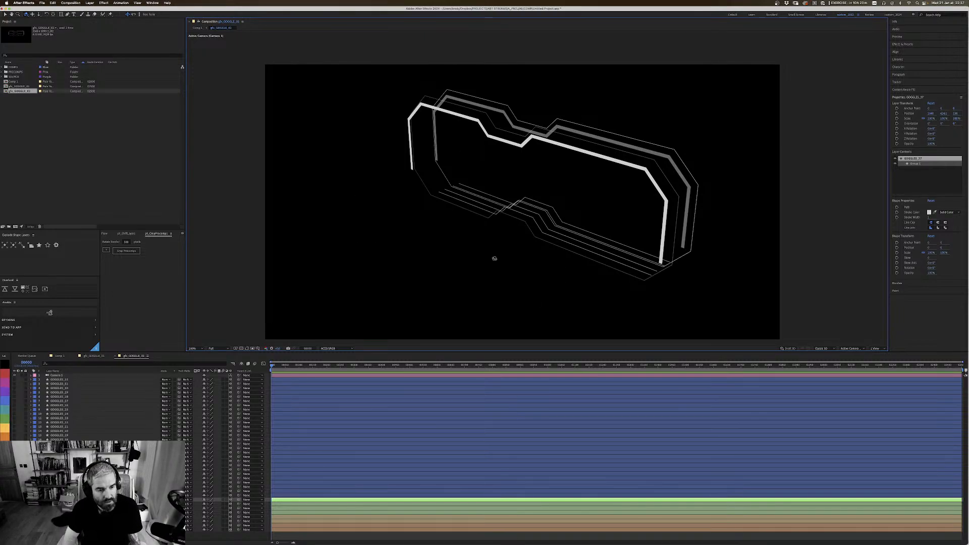
Step: Switch to Illustrator, hide the GOGGLES_2 artwork layer and show the GOGGLES_1 layer
key("super+Tab")
key("super+Tab")
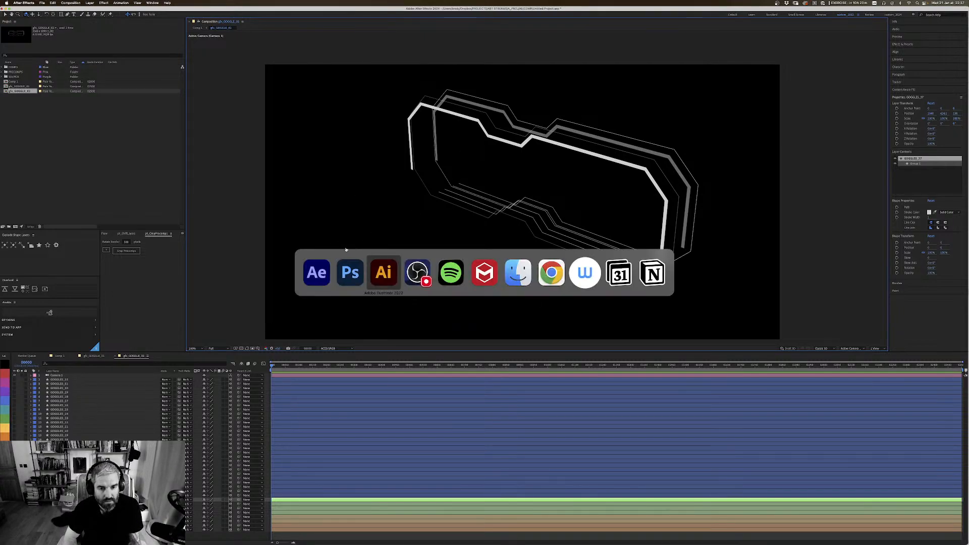
left_click(616, 146)
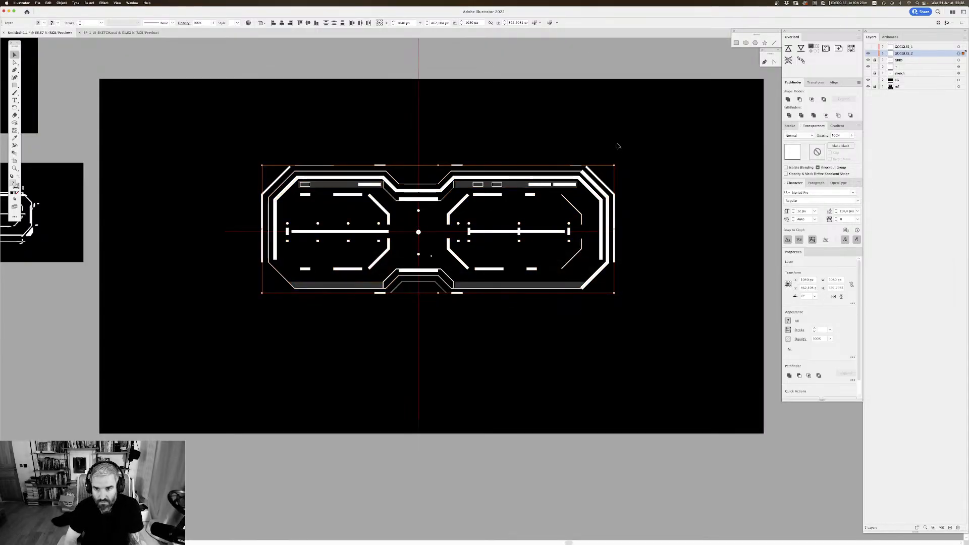
left_click_drag(624, 128, 598, 147)
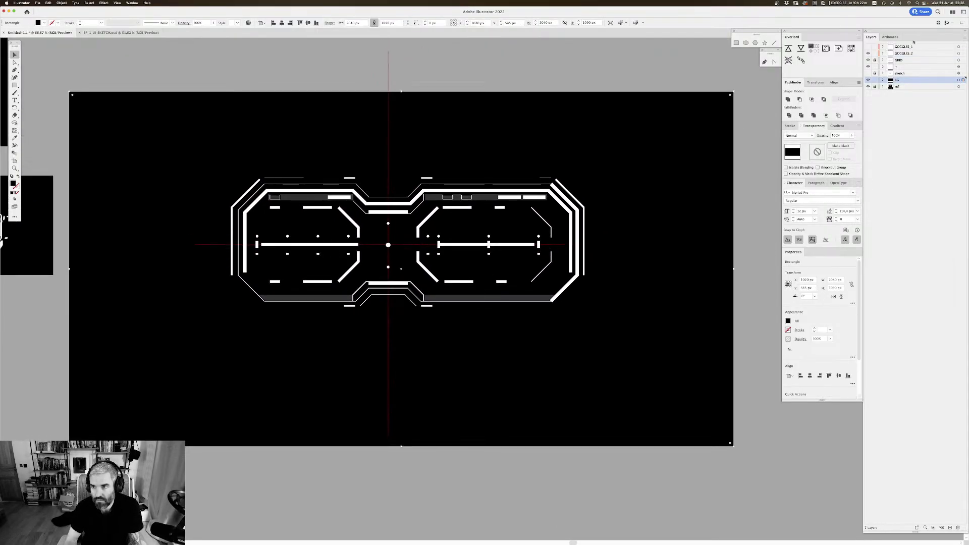
left_click(868, 53)
left_click(868, 46)
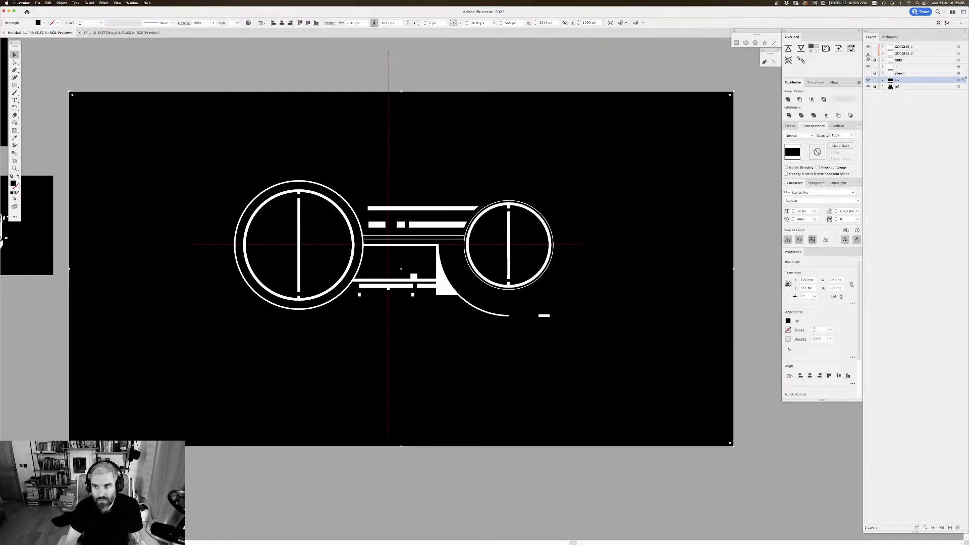
Step: Show the GOGGLES_2 artwork layer in Illustrator again and switch back to After Effects
left_click(868, 54)
mouse_move(595, 152)
left_mouse_down()
mouse_move(681, 128)
mouse_move(614, 158)
mouse_move(703, 187)
mouse_move(532, 251)
mouse_move(474, 227)
mouse_move(500, 203)
left_mouse_up()
key("super+Tab")
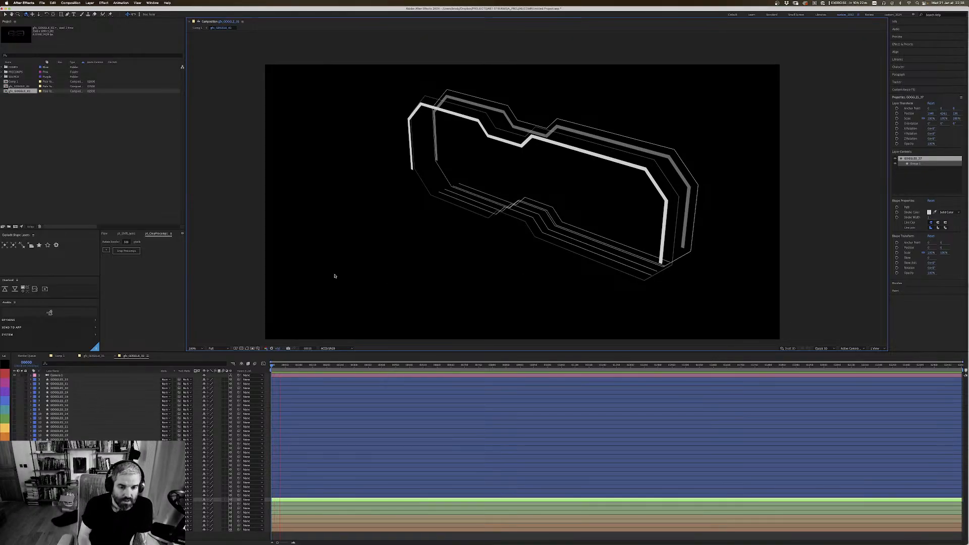
Step: Show the small nose-bridge line layer just above the green layers and label it aqua
left_click(59, 494)
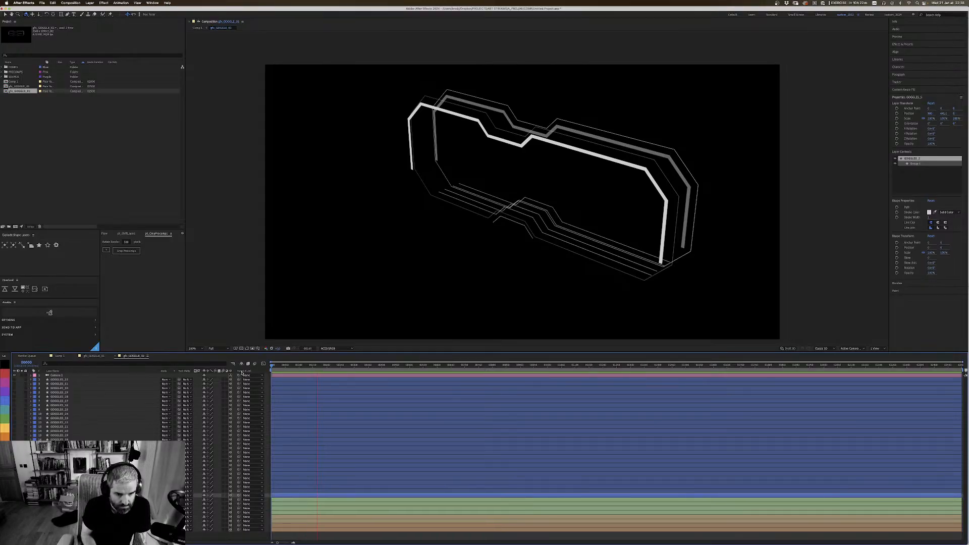
key("space")
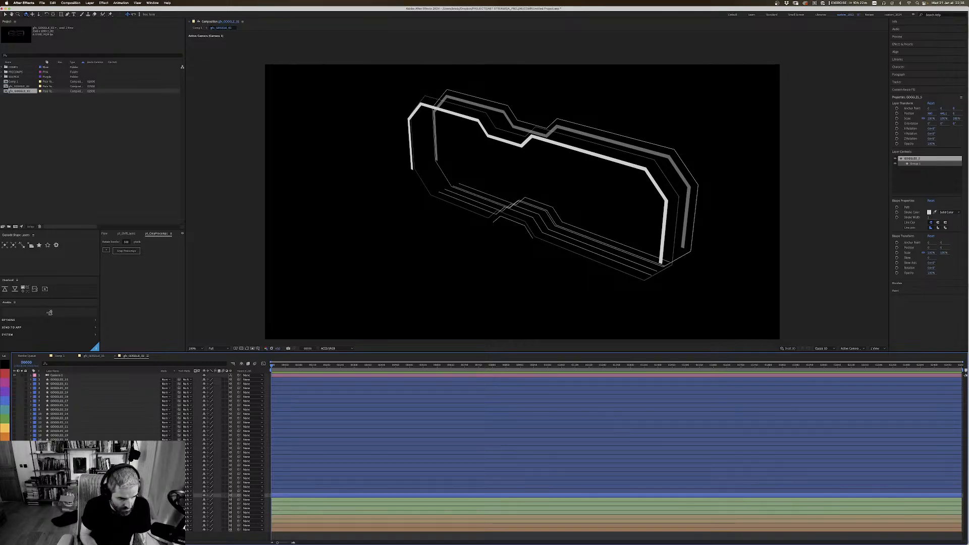
left_click(4, 481)
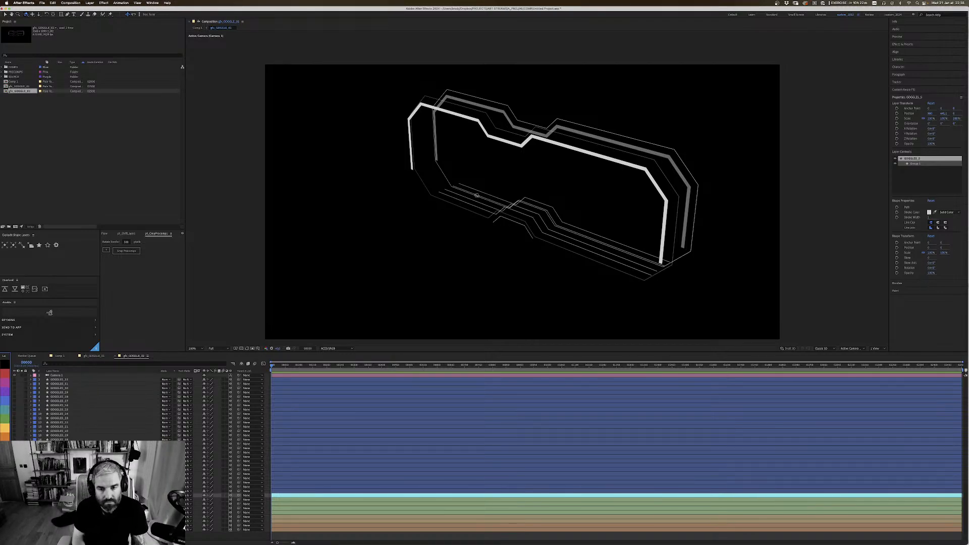
Step: Move the small nose-bridge line forward along its Z axis, in front of the lower-edge lines
key("super+shift+h")
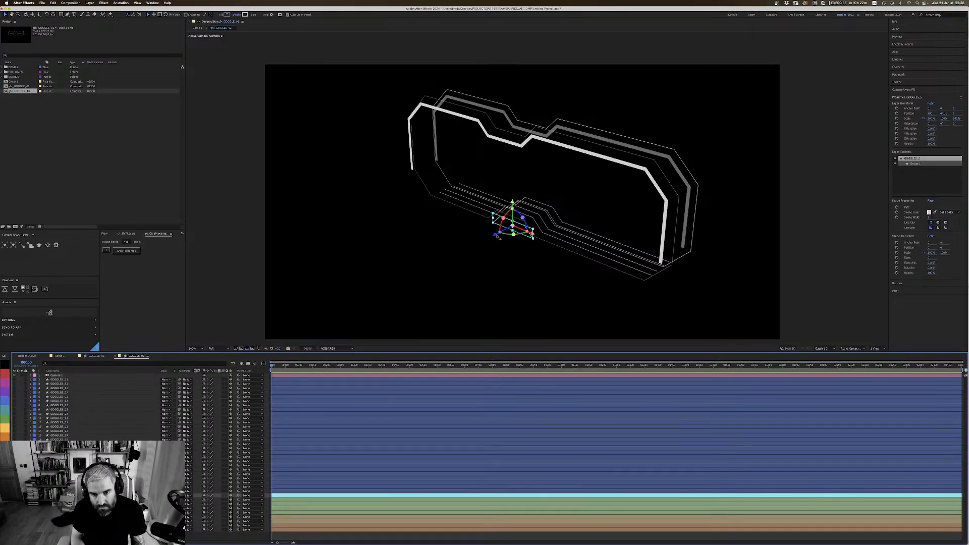
left_click_drag(495, 234, 512, 248)
left_click(515, 268)
key("1")
key("super+shift+a")
left_click(505, 495)
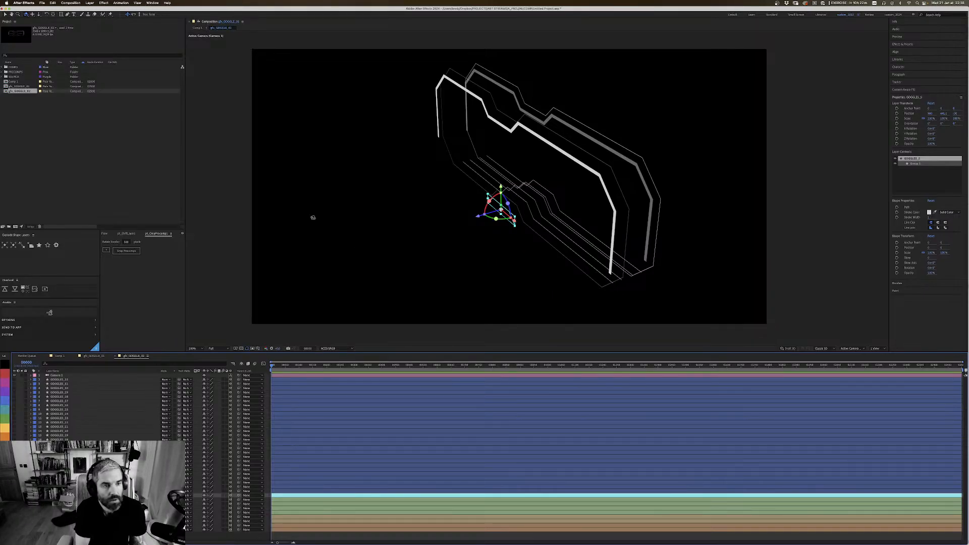
Step: Set the stroke width of the small nose-bridge line to 4
left_click(31, 494)
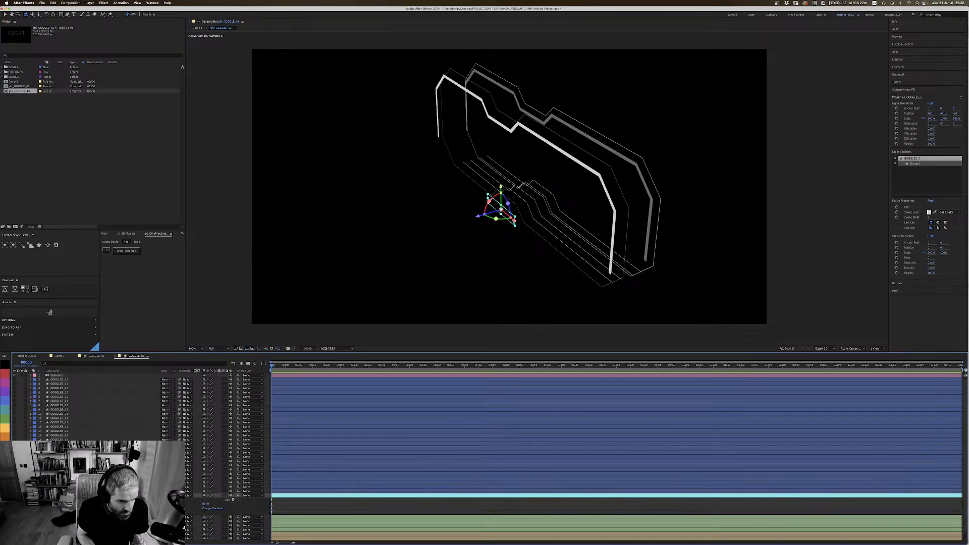
left_click(48, 500)
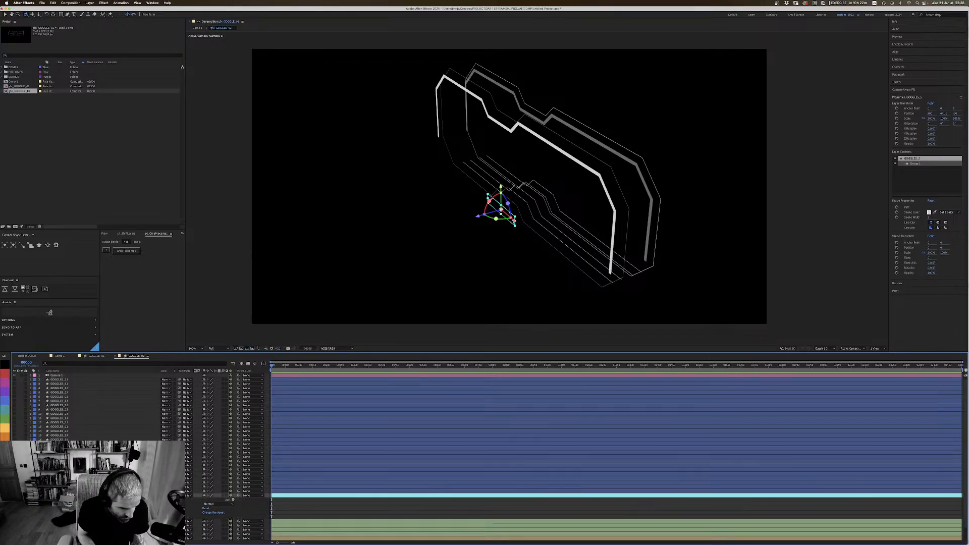
left_click(52, 504)
left_click(56, 512)
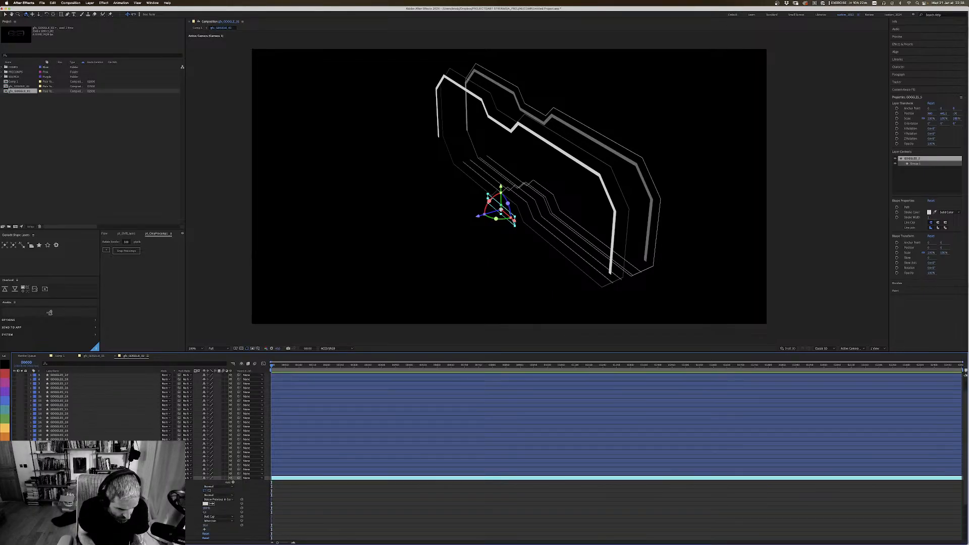
left_click(206, 512)
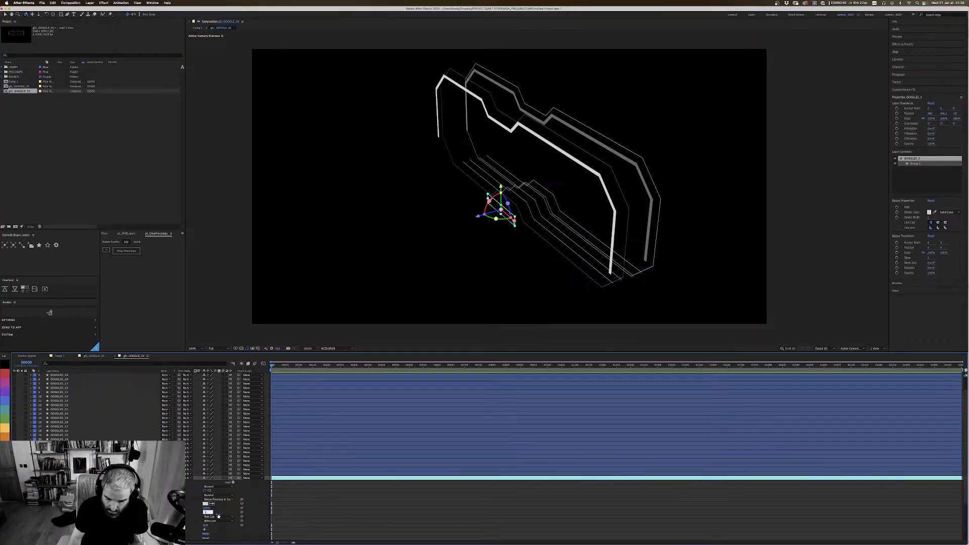
type("4")
key("Return")
left_click(394, 217)
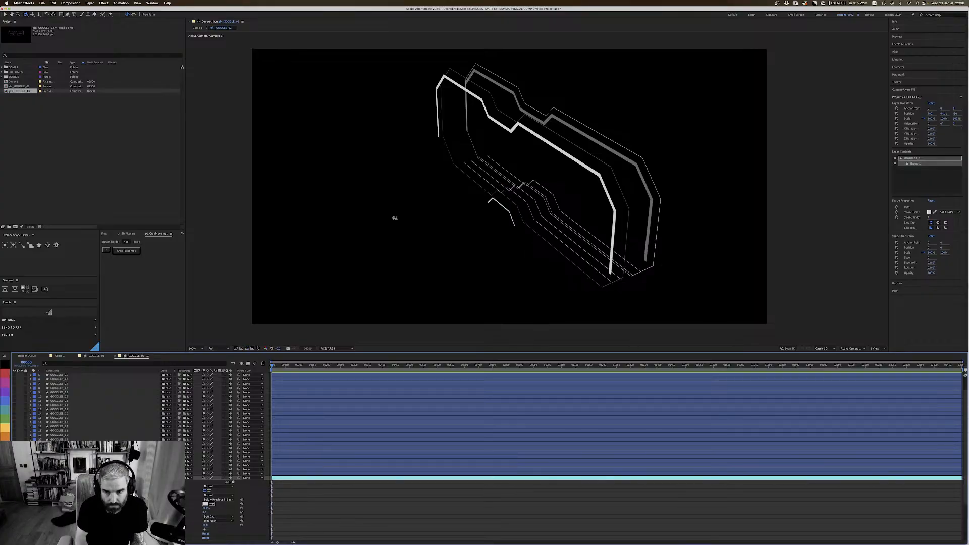
key("u")
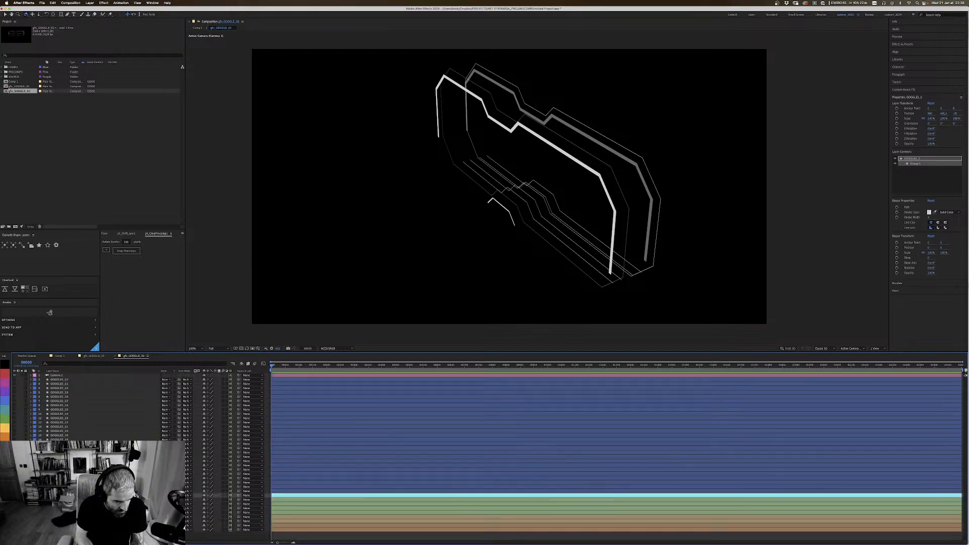
Step: Duplicate the aqua nose-bridge layer and push the copy back along Z behind the lower-edge lines
key("super+Up")
key("super+Down")
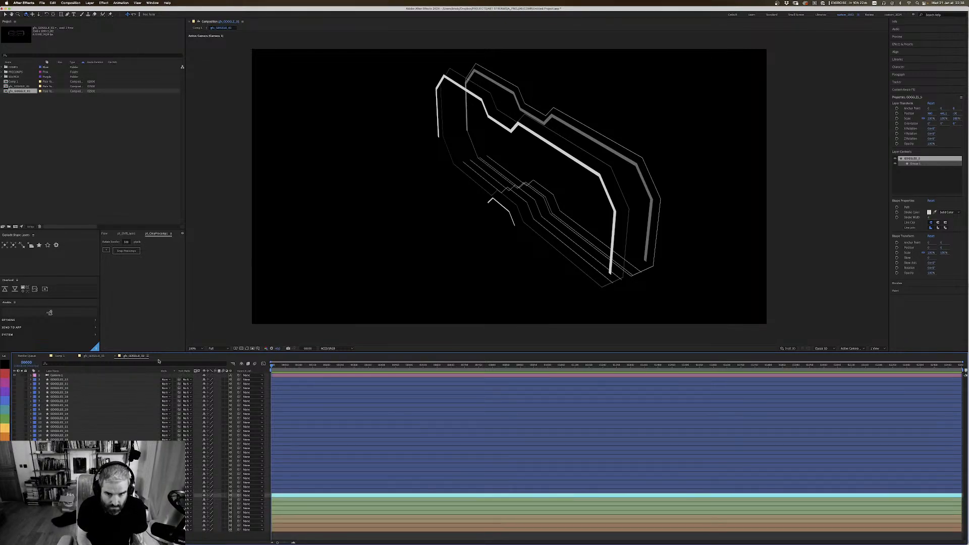
left_click(554, 145)
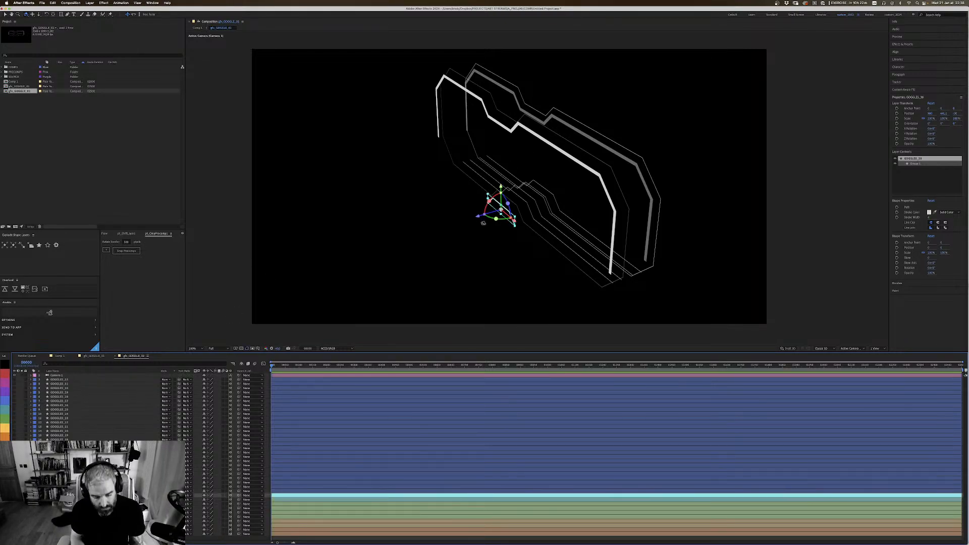
key("v")
left_click_drag(477, 216, 536, 200)
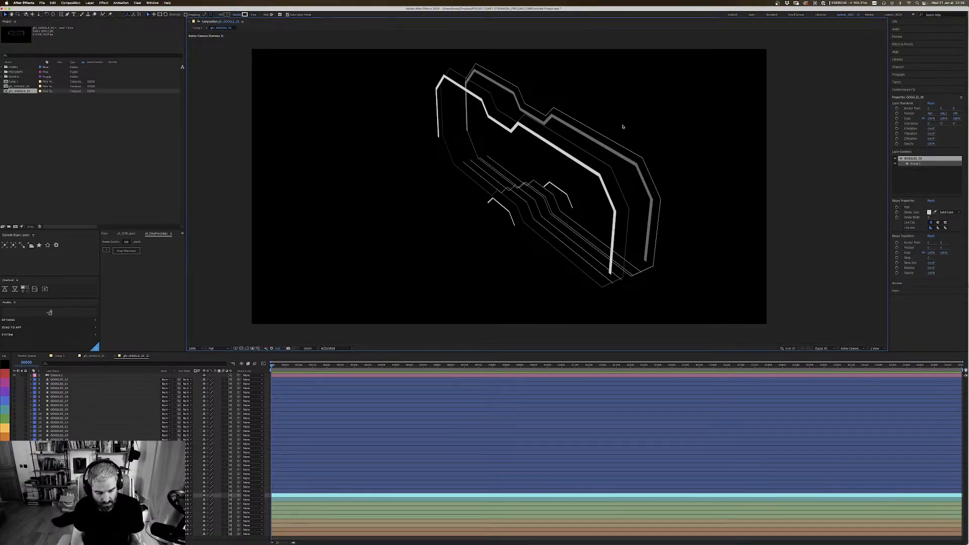
Step: Reduce the opacity of the rear nose-bridge copy so it is dimmer than the front one
key("c")
left_click_drag(633, 177, 593, 215)
key("1")
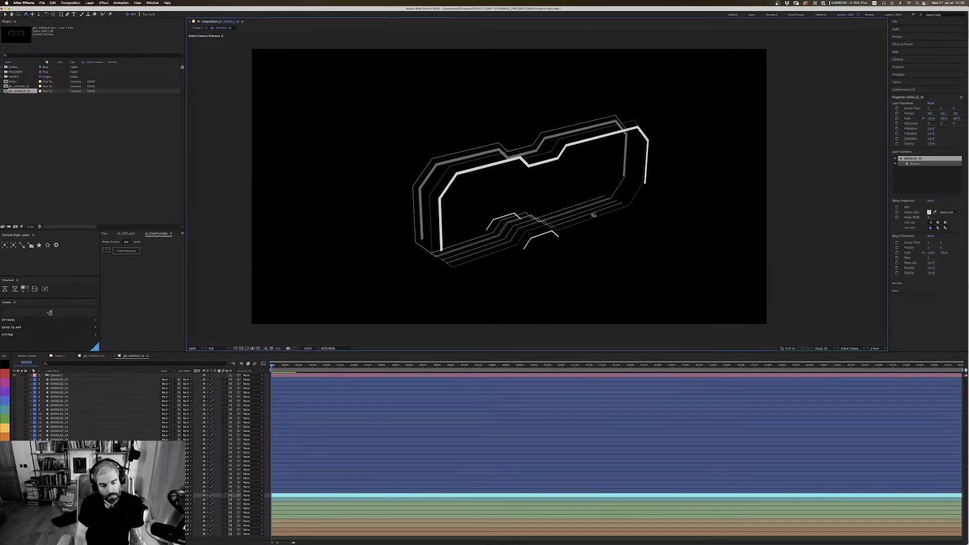
key("t")
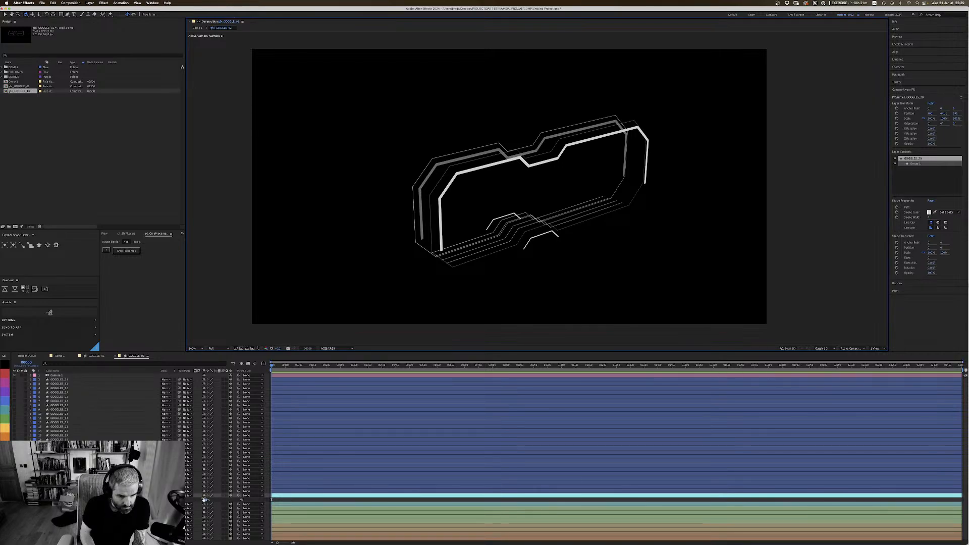
left_click(205, 499)
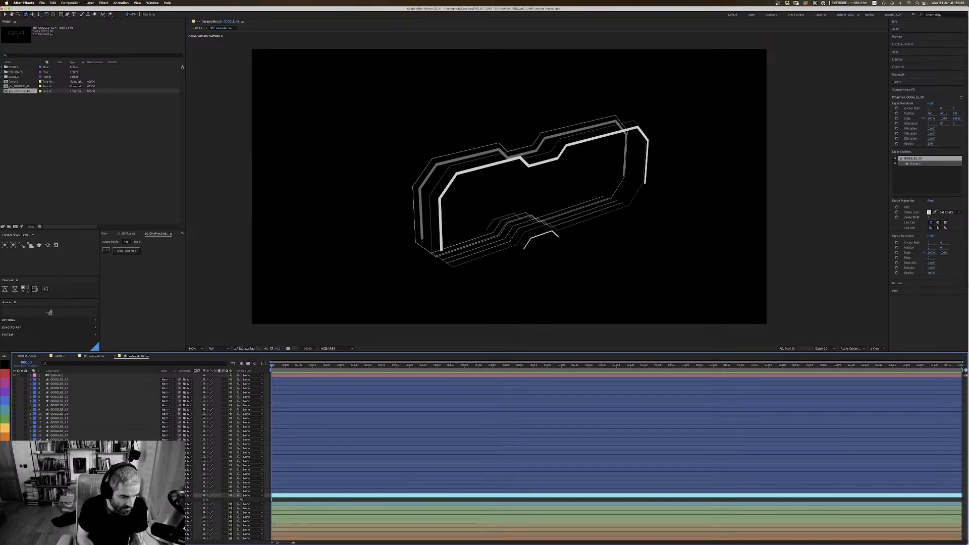
key("t")
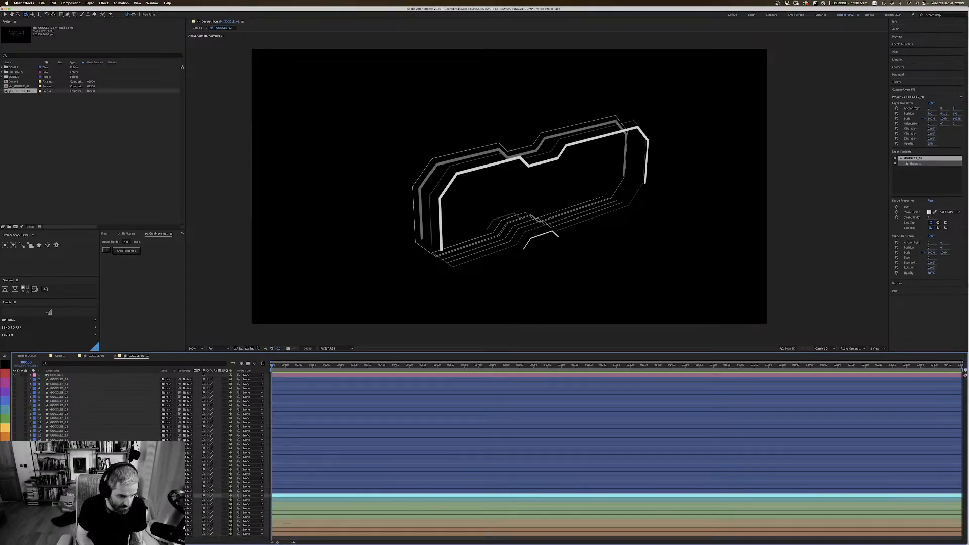
key("F2")
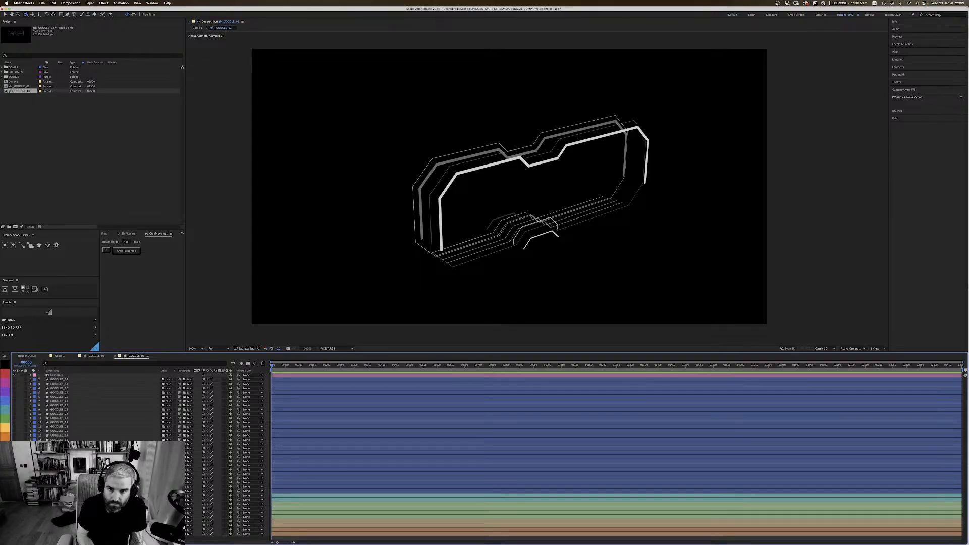
Step: Show the wider nose-bridge outline layer above the aqua layers and bring it forward along its Z axis
left_click(60, 491)
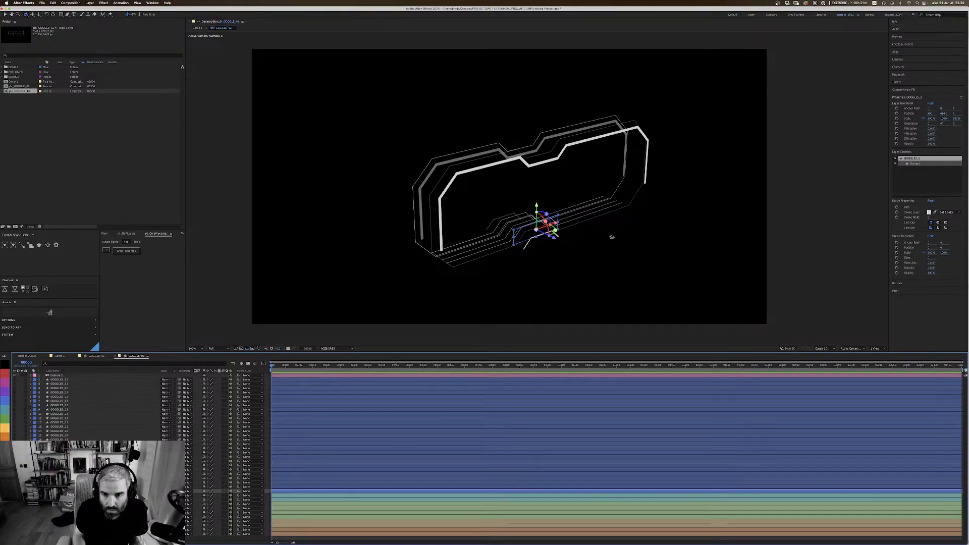
scroll(567, 212, "up", 2)
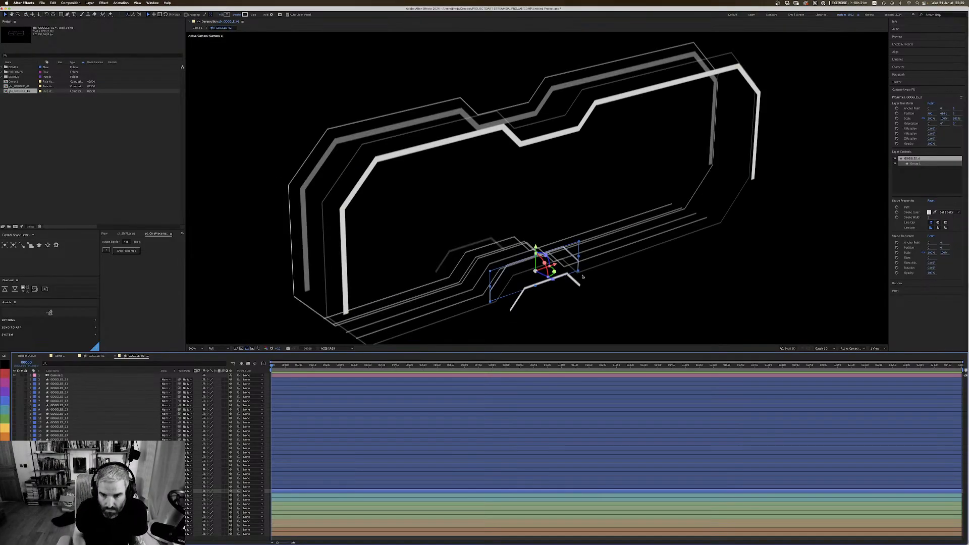
left_click_drag(554, 283, 583, 299)
left_click_drag(683, 275, 328, 204)
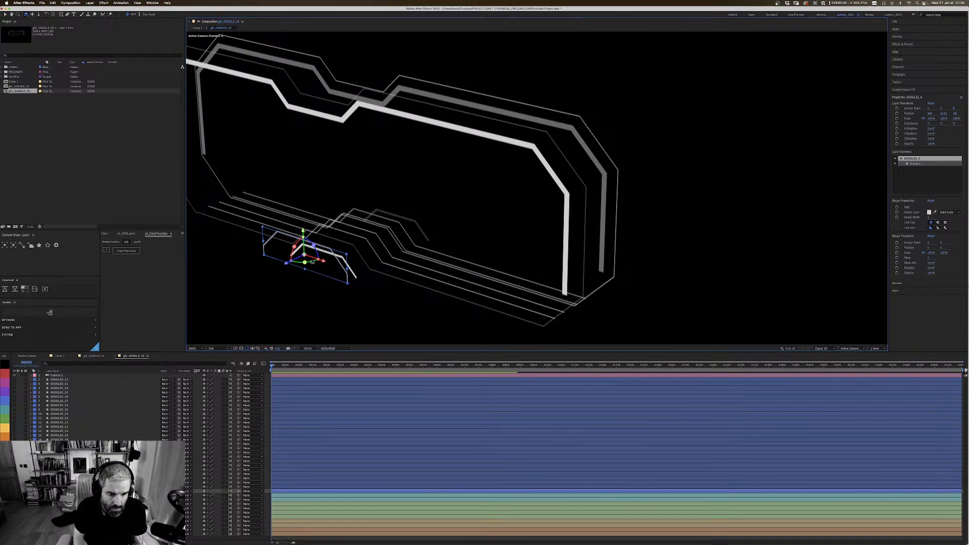
left_click(313, 240)
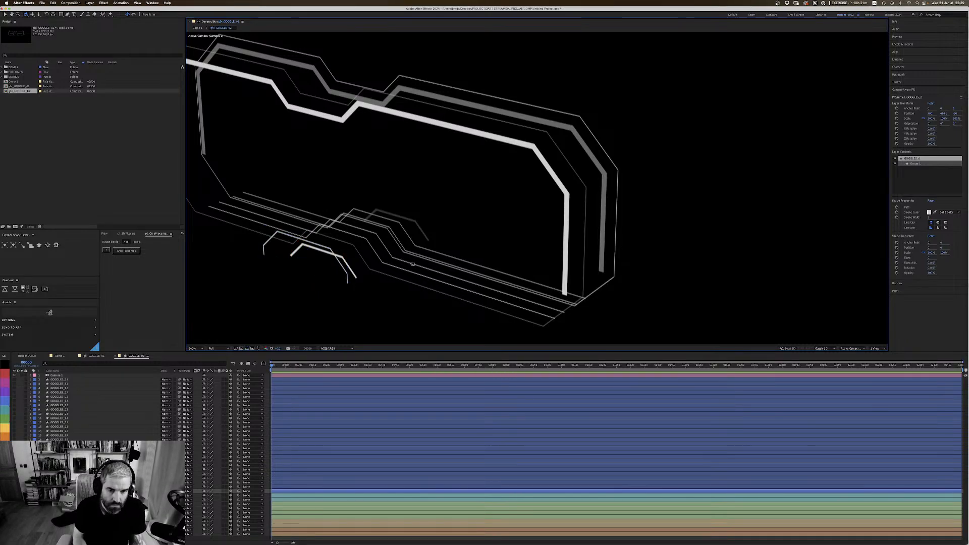
left_click_drag(433, 255, 547, 221)
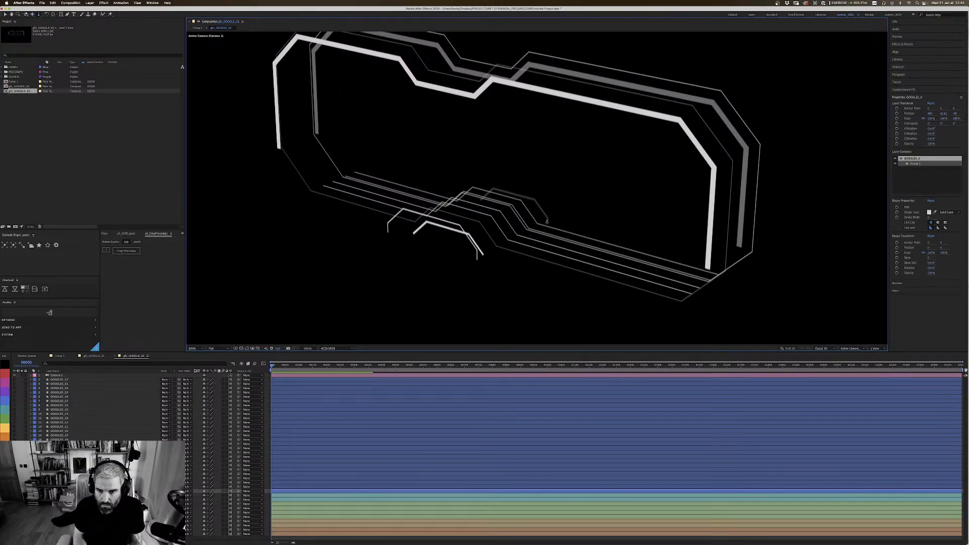
left_click_drag(480, 186, 534, 318)
key("1")
left_click_drag(520, 241, 690, 208)
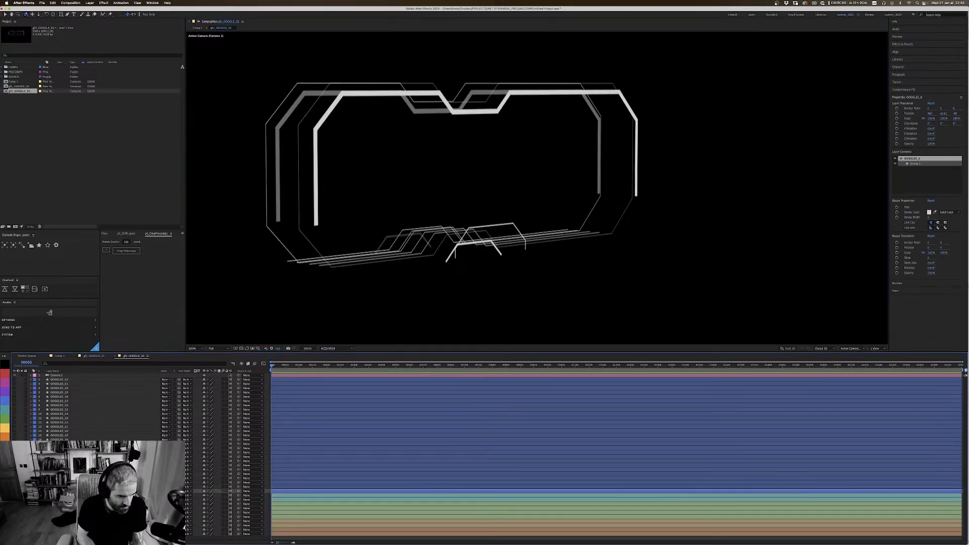
Step: Label the wider nose-bridge outline blue, duplicate it and push the copy back along Z
left_click(4, 400)
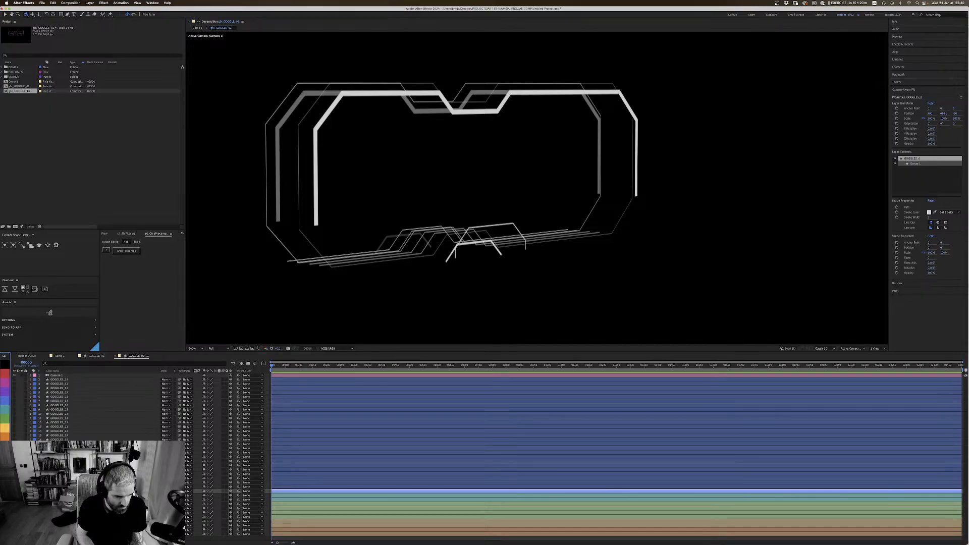
left_click(59, 495)
left_click(59, 491)
key("super+d")
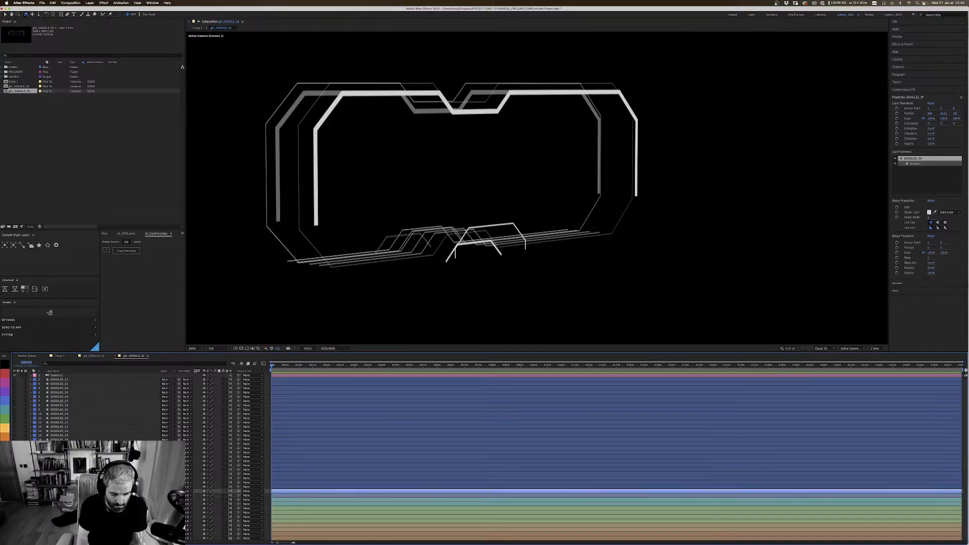
key("v")
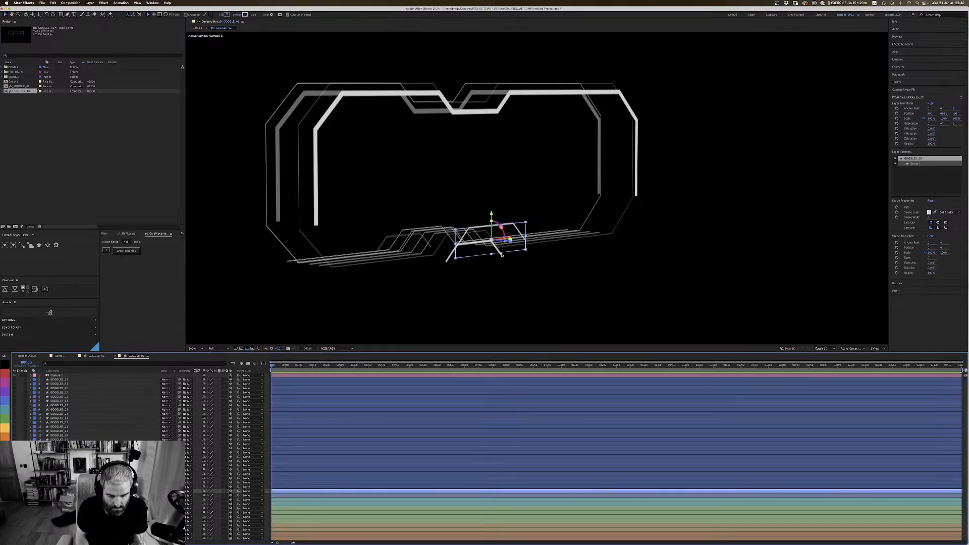
left_click_drag(509, 242, 423, 236)
key("c")
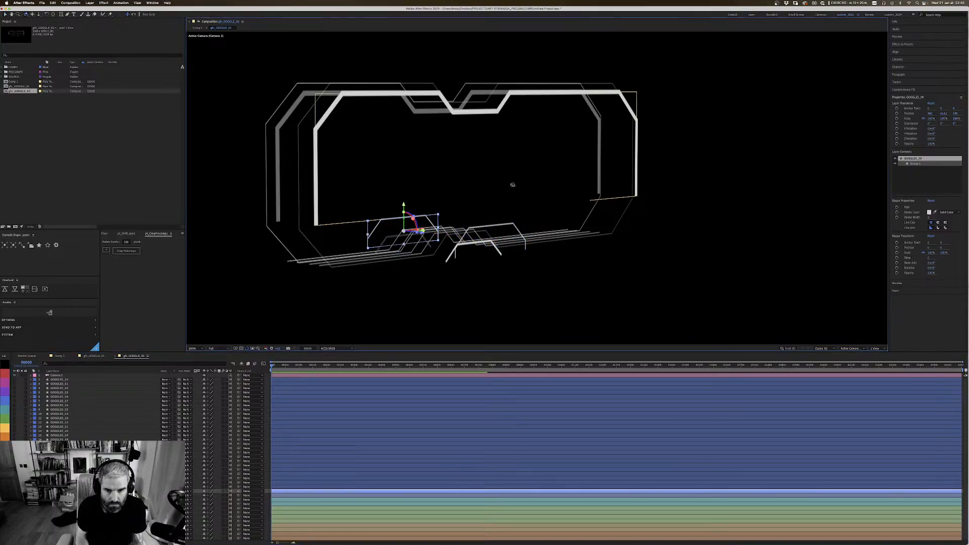
Step: Nudge the rear copy of the wider nose-bridge outline slightly forward along its Z axis
left_click_drag(513, 185, 565, 210)
key("v")
left_click(430, 155)
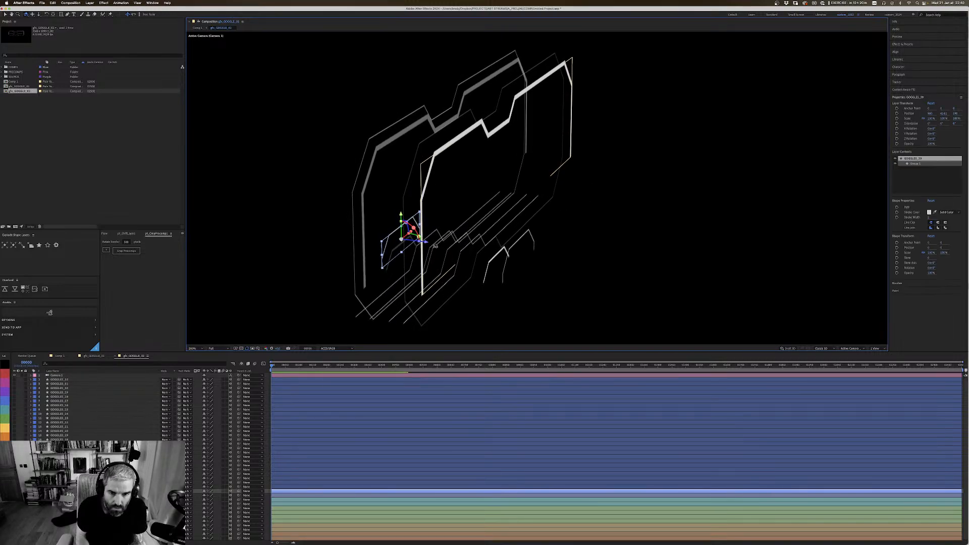
left_click_drag(429, 244, 447, 245)
Step: Check the goggles from another angle and from the front with Camera 1 switched off and layer controls hidden
key("c")
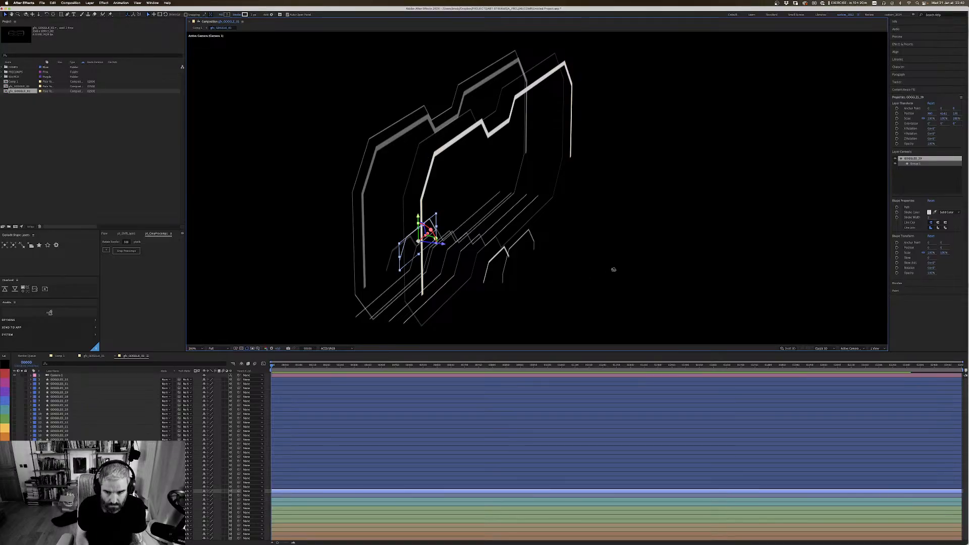
left_click_drag(612, 268, 367, 254)
key("comma")
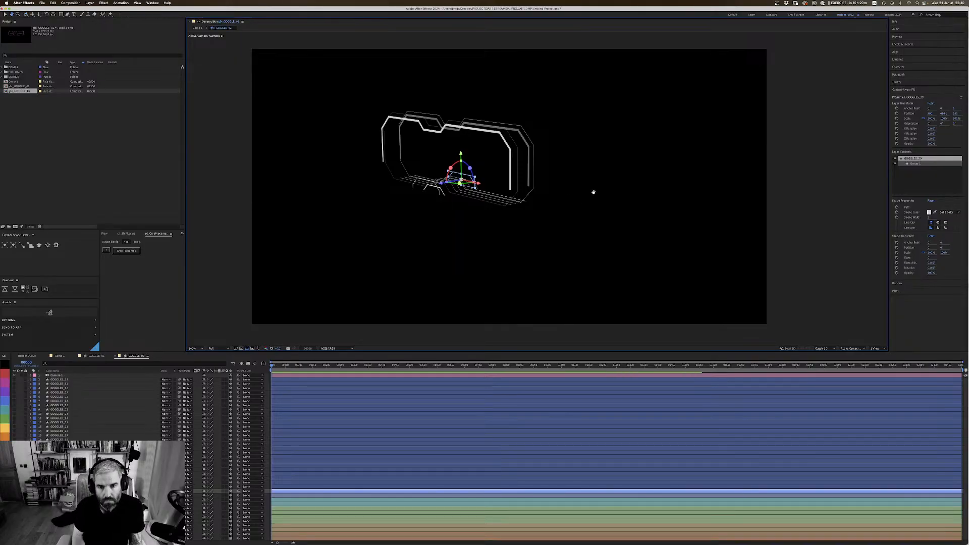
left_click_drag(590, 191, 640, 223)
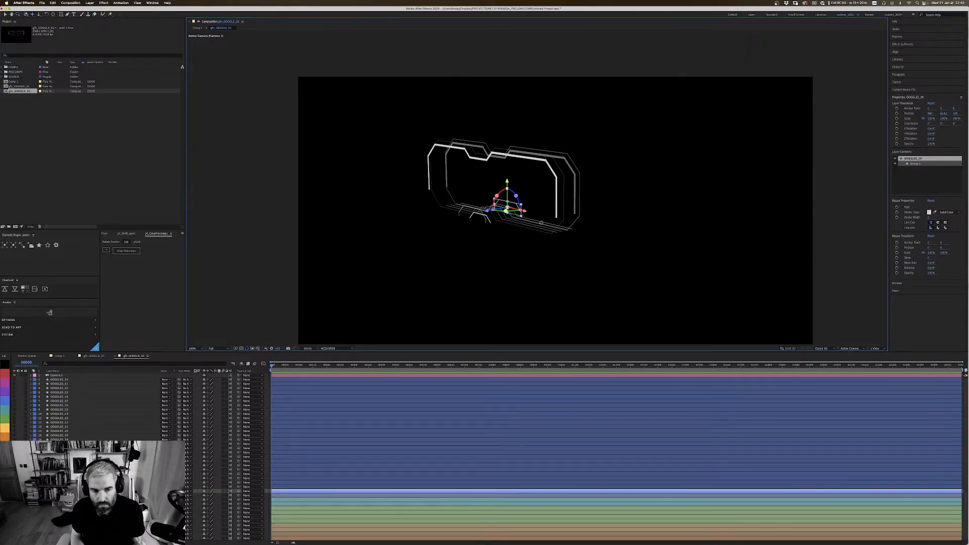
left_click(14, 376)
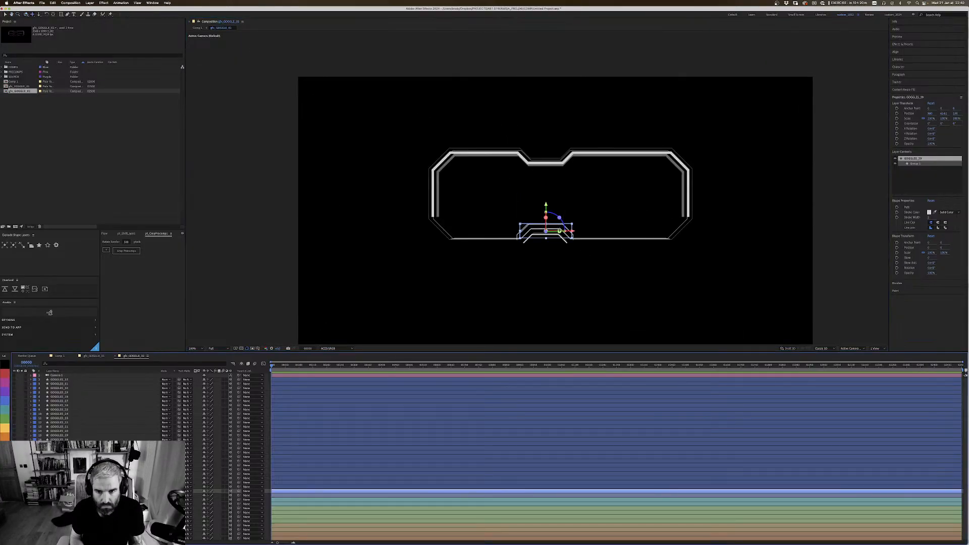
key("super+shift+h")
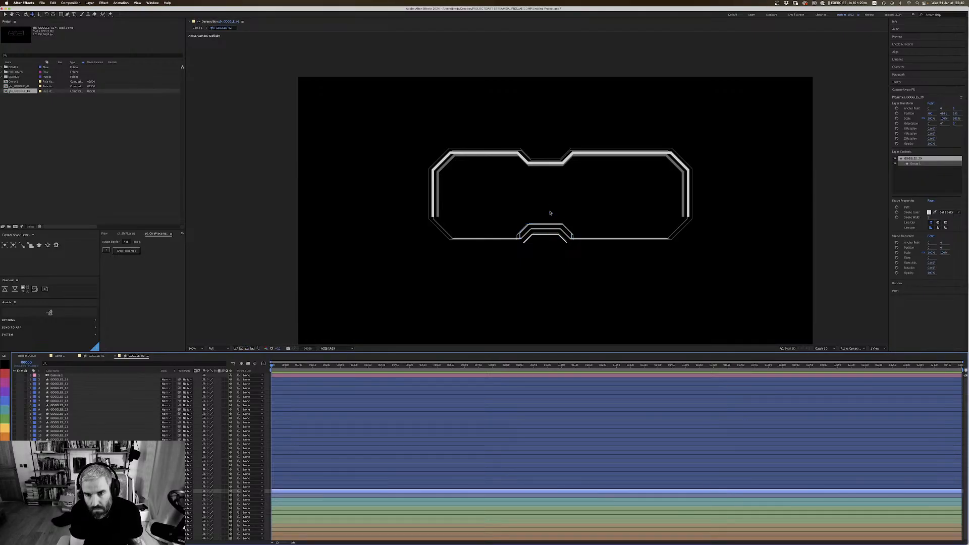
Step: Turn Camera 1 back on and orbit to an angled view of the whole goggles with layer controls hidden
key("super+shift+h")
left_click(14, 376)
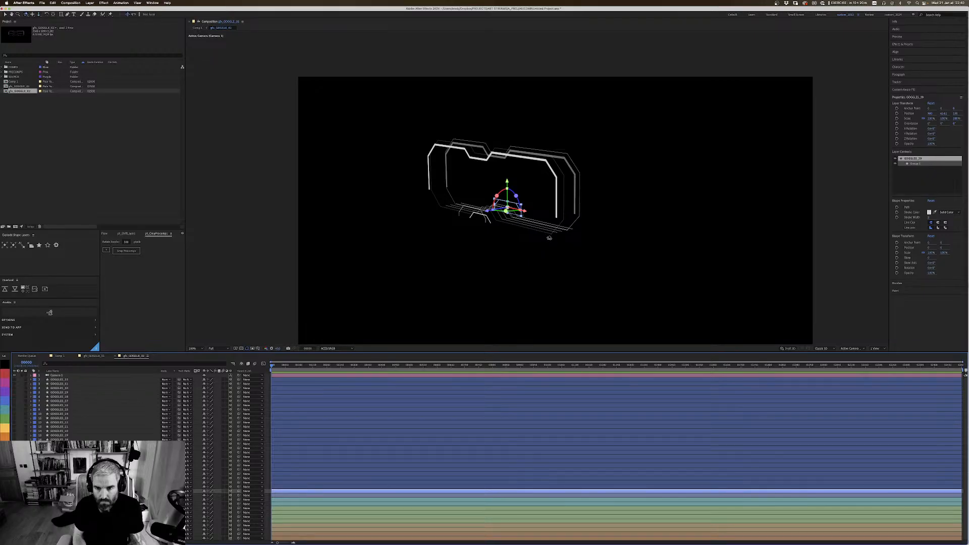
left_click_drag(567, 253, 597, 235)
key("c")
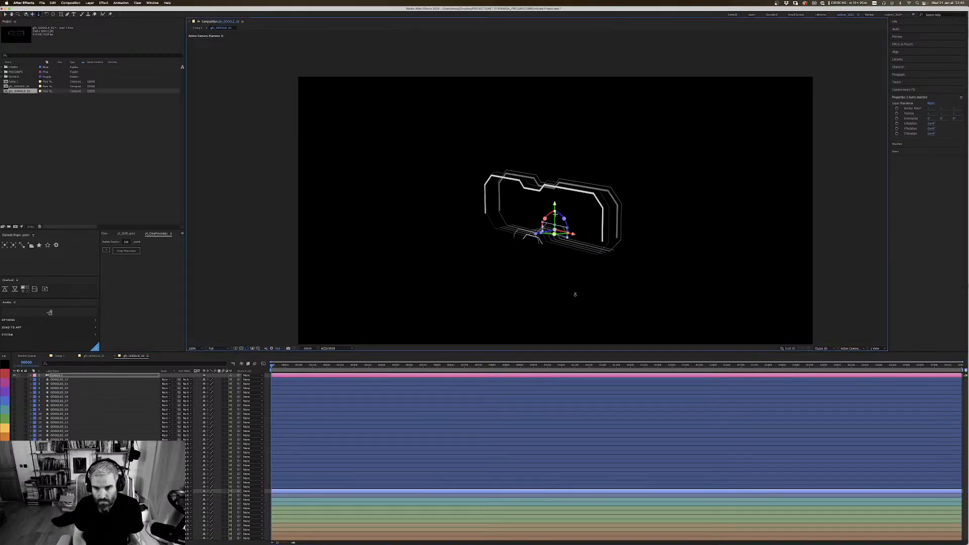
key("c")
key("c")
left_click_drag(597, 235, 616, 257)
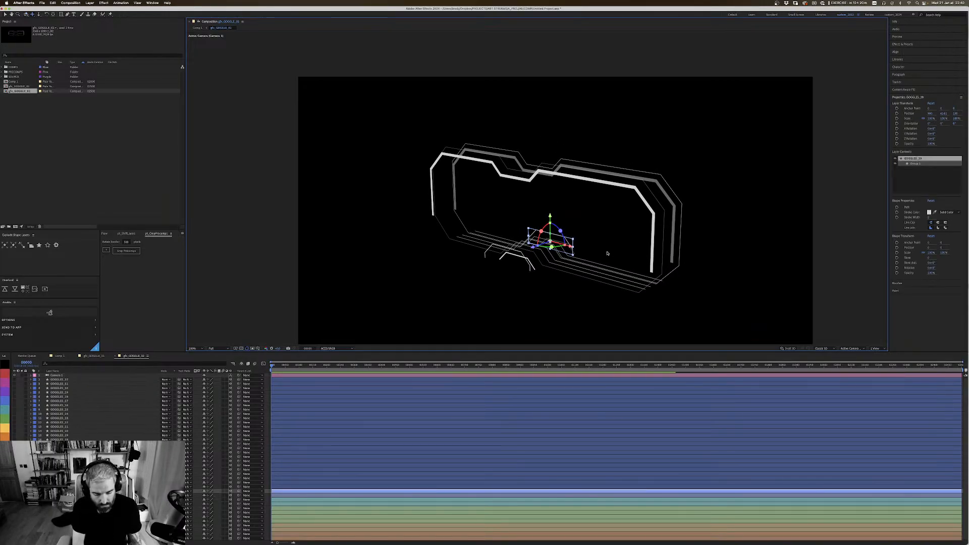
key("super+shift+h")
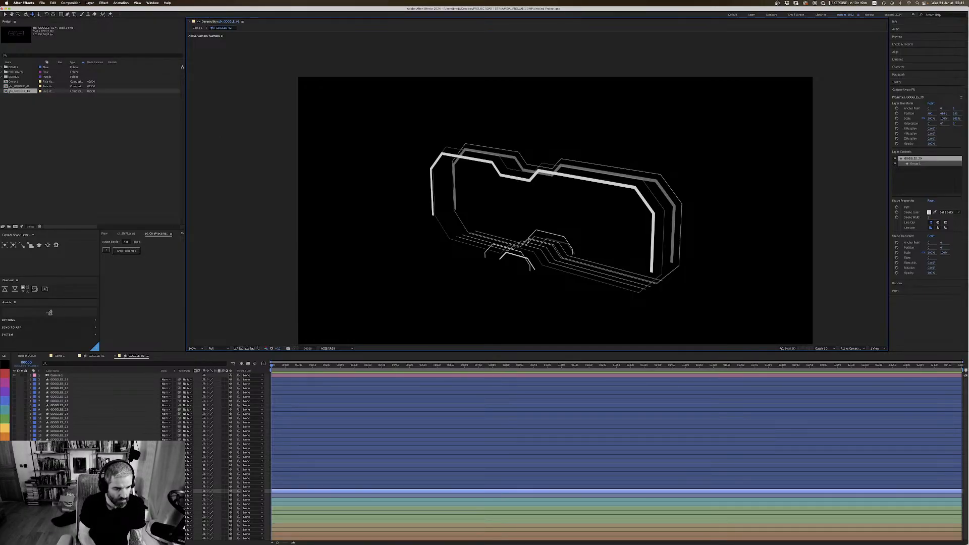
Step: Show the small upper nose-bridge outline layer and label it purple
left_click(60, 487)
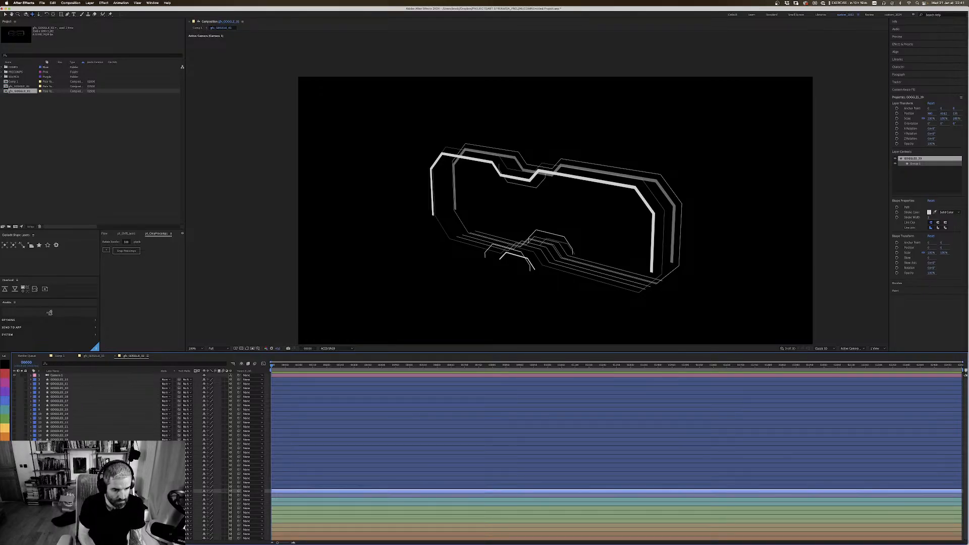
left_click(5, 392)
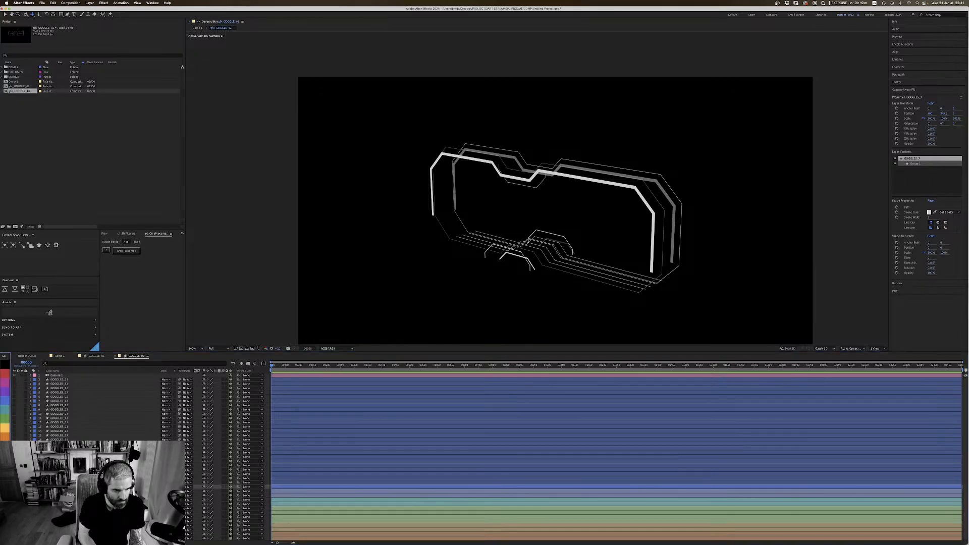
right_click(549, 214)
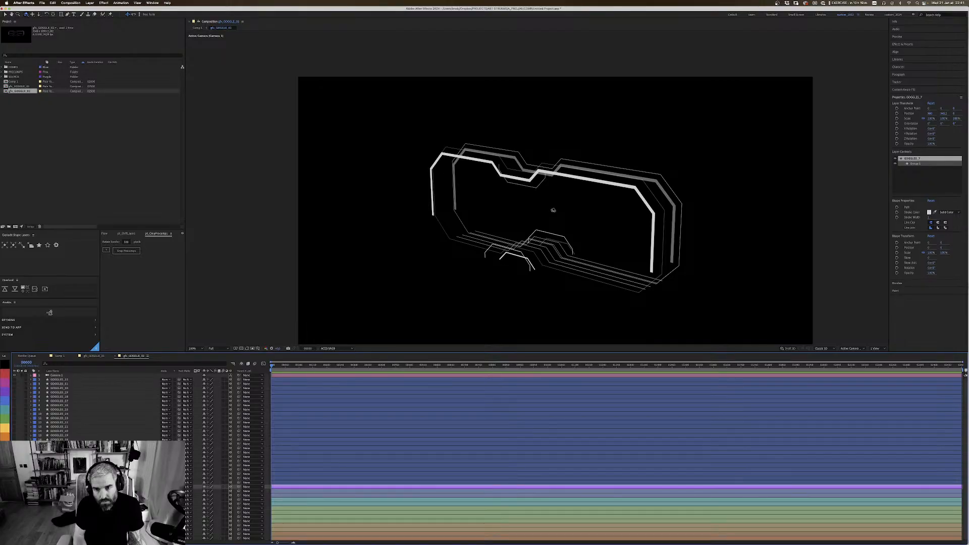
Step: Push the purple upper nose-bridge outline back along its Z axis
left_click_drag(553, 210, 535, 188)
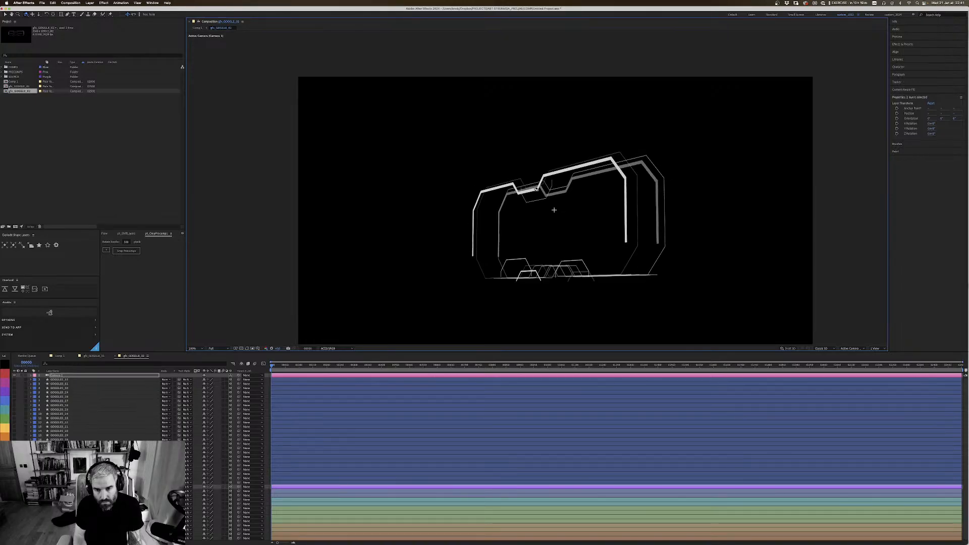
left_click(535, 188)
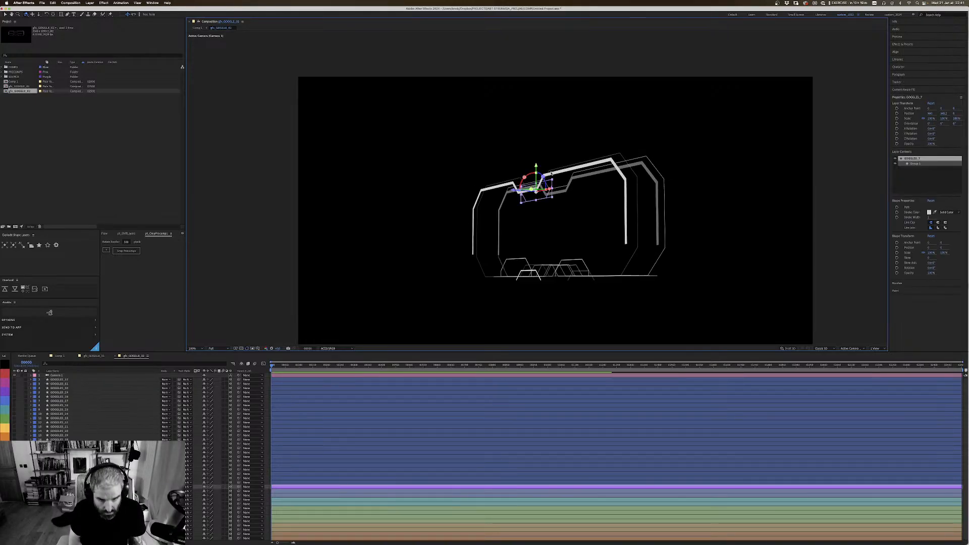
key("v")
left_click_drag(513, 191, 519, 193)
Step: Split the viewer into two views and use the Right view to push the upper nose-bridge outline slightly further back along Z
key("c")
left_click_drag(621, 177, 582, 188)
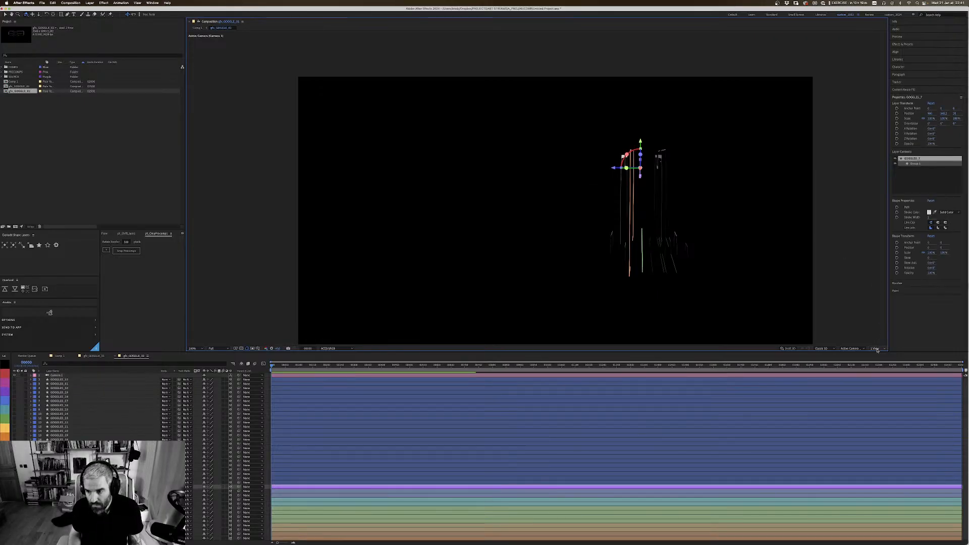
left_click(876, 349)
left_click(879, 359)
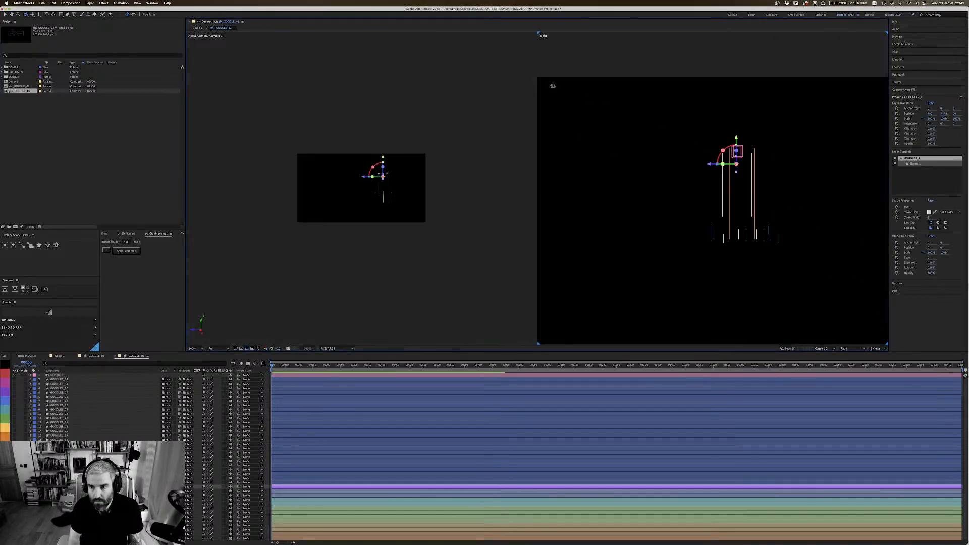
key("v")
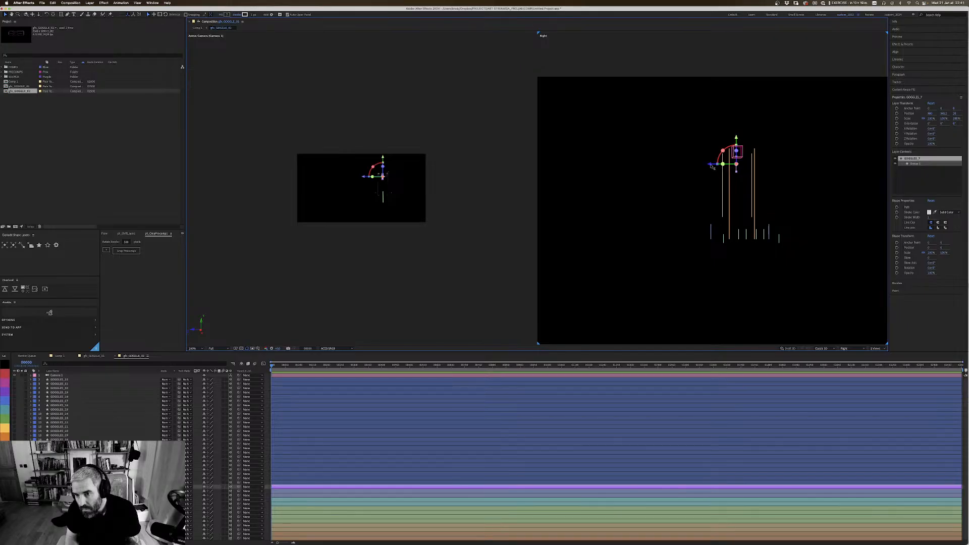
left_click_drag(712, 167, 716, 167)
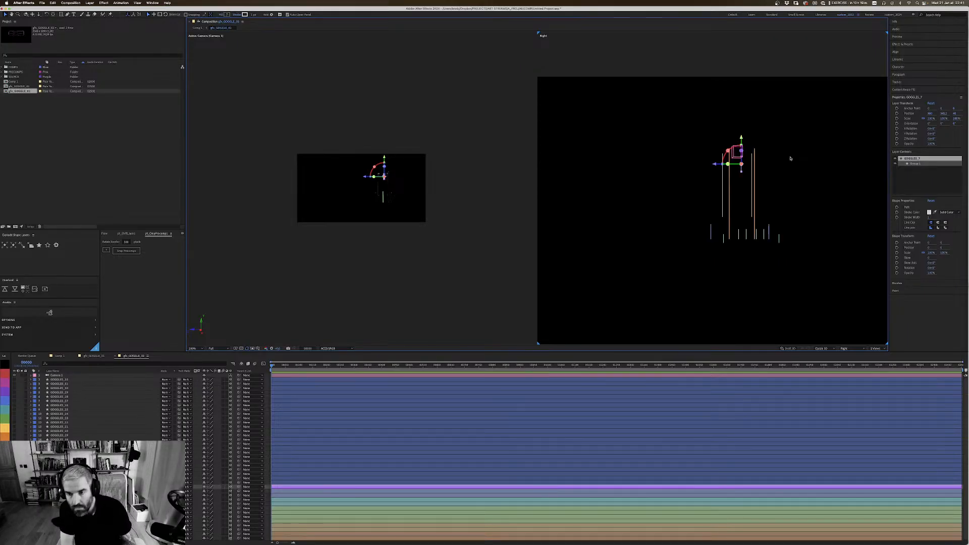
left_click(693, 94)
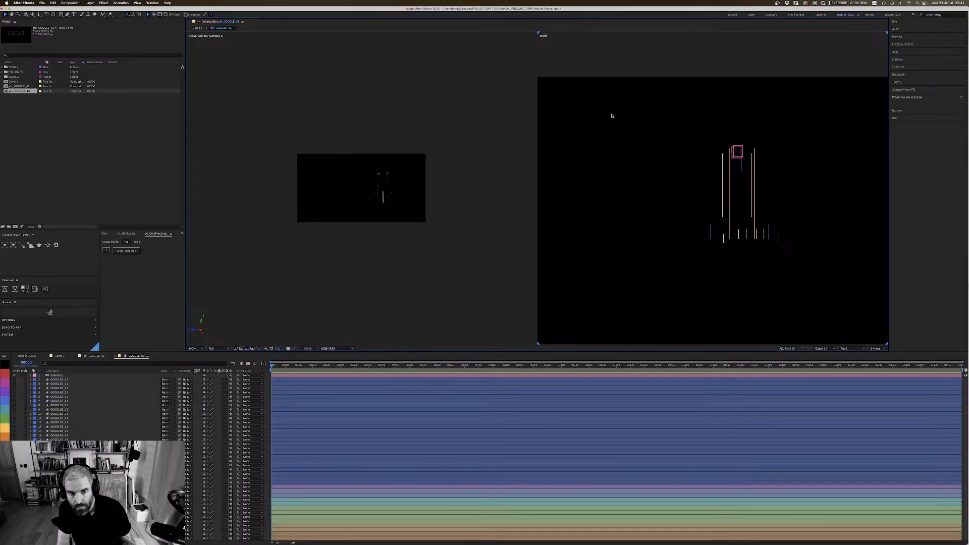
Step: Show the two side pieces and the short lower center bar, and label these three layers pink
key("period")
key("period")
key("period")
key("period")
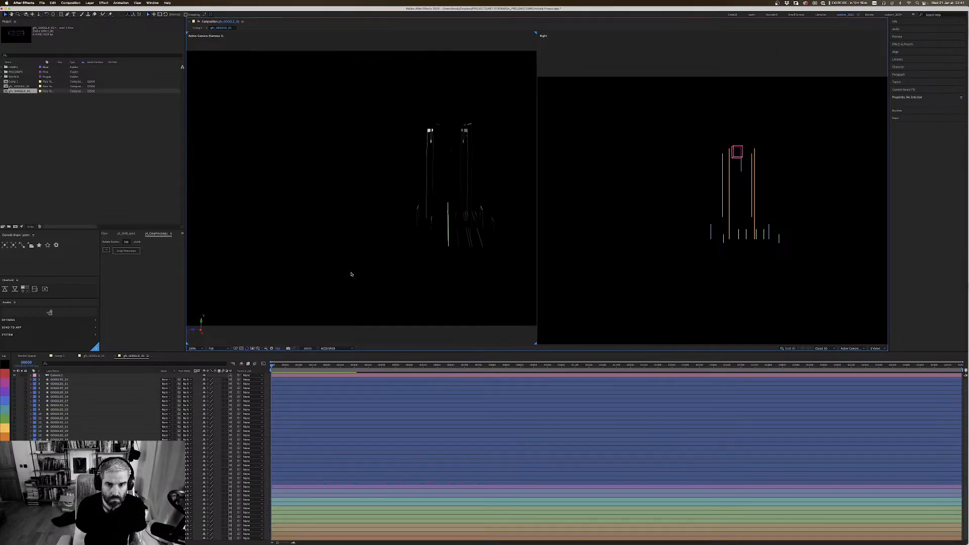
key("c")
left_click_drag(392, 217, 450, 201)
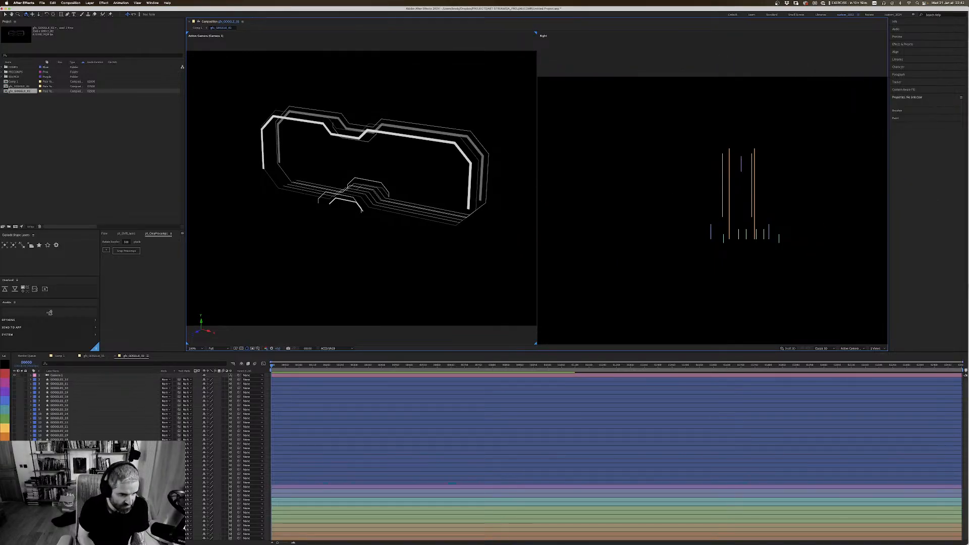
left_click(449, 487)
left_click(449, 482)
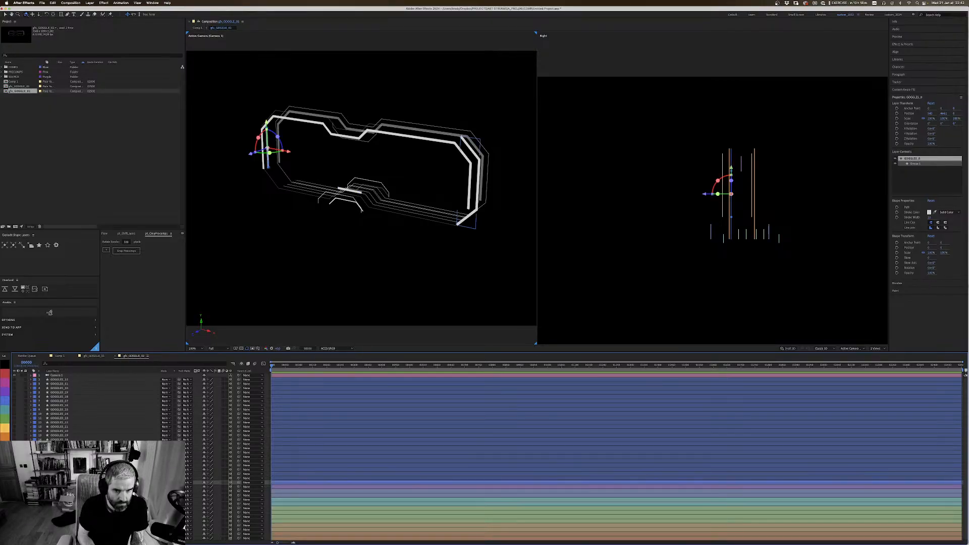
left_click(60, 474)
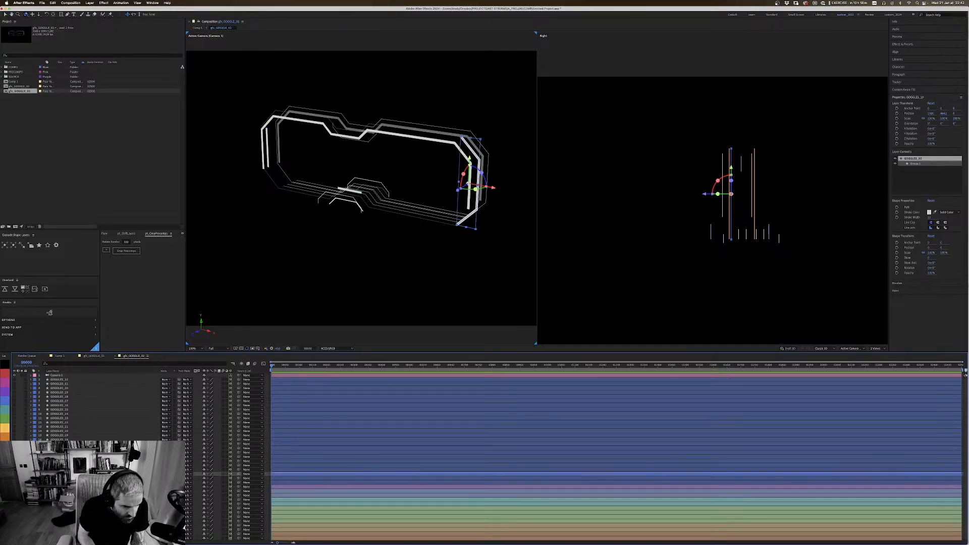
left_click(59, 482, "shift")
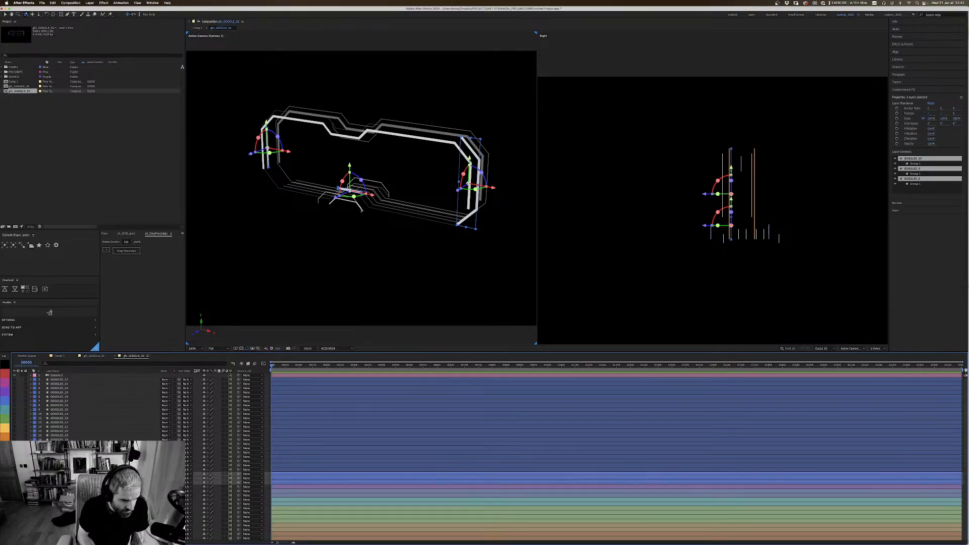
left_click(5, 382)
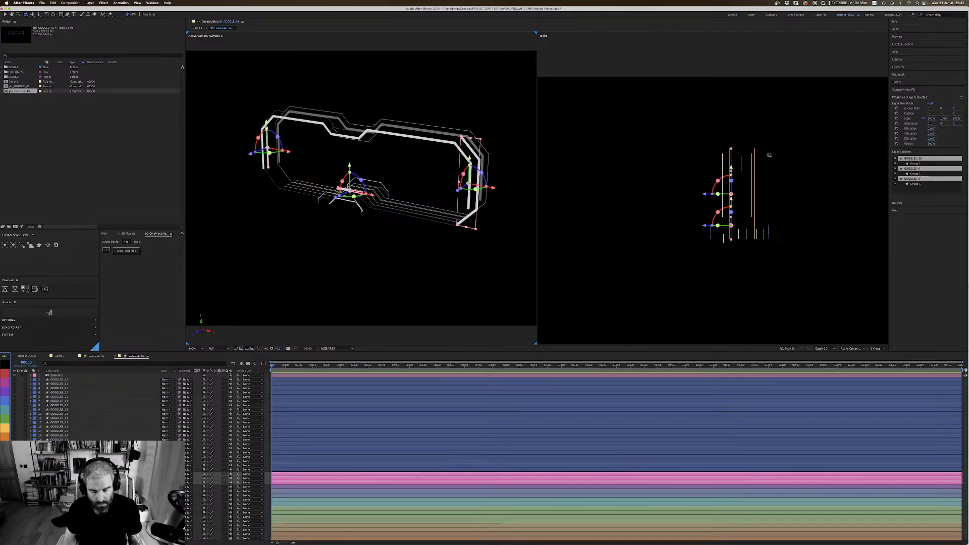
Step: Try placing the three pink layers behind the goggles along Z and check them from another angle
key("v")
left_click_drag(707, 195, 741, 191)
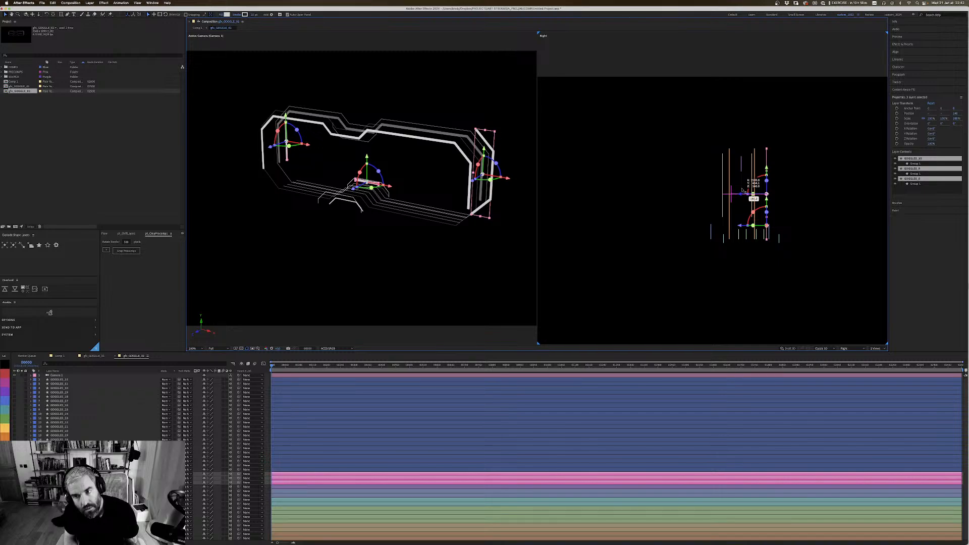
left_click_drag(742, 190, 737, 192)
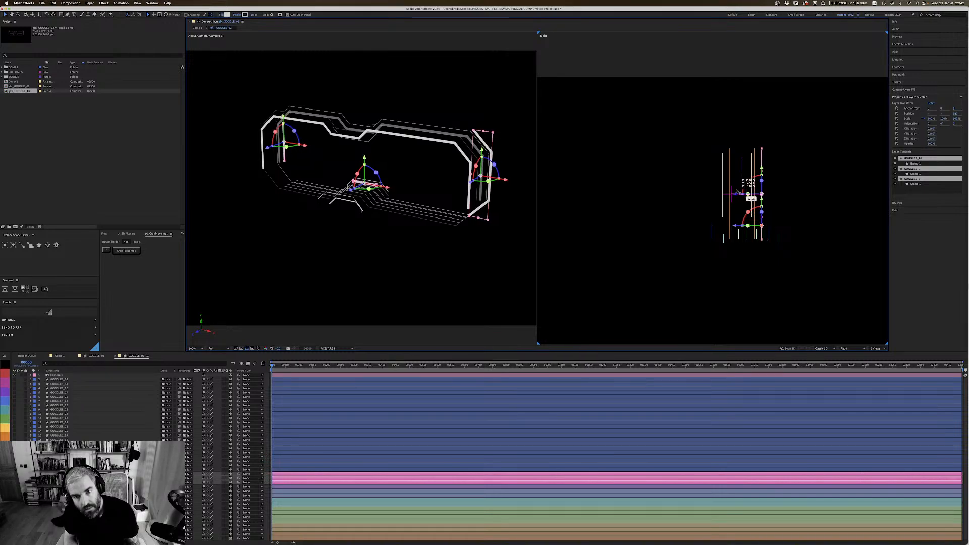
left_click_drag(737, 191, 761, 190)
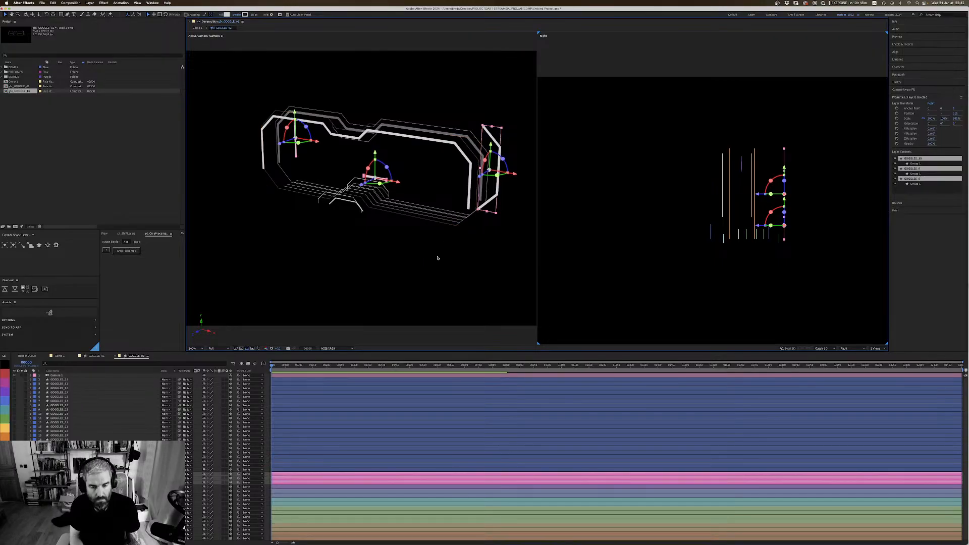
key("c")
left_click_drag(439, 266, 447, 152)
key("v")
left_click(458, 259)
key("2")
key("1")
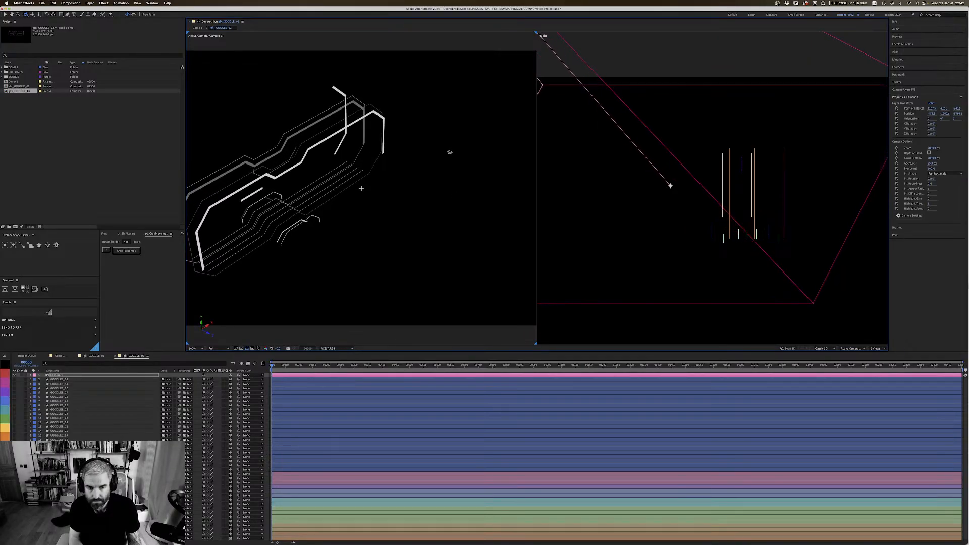
Step: Bring the three pink layers forward along Z to sit in front of the goggles frame
key("super+shift+a")
left_click(59, 473)
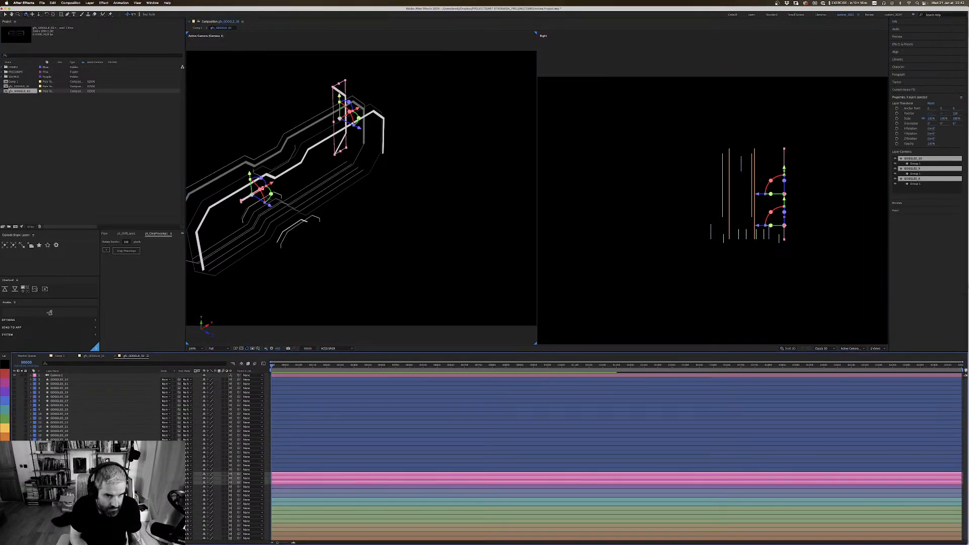
left_click(59, 482, "shift")
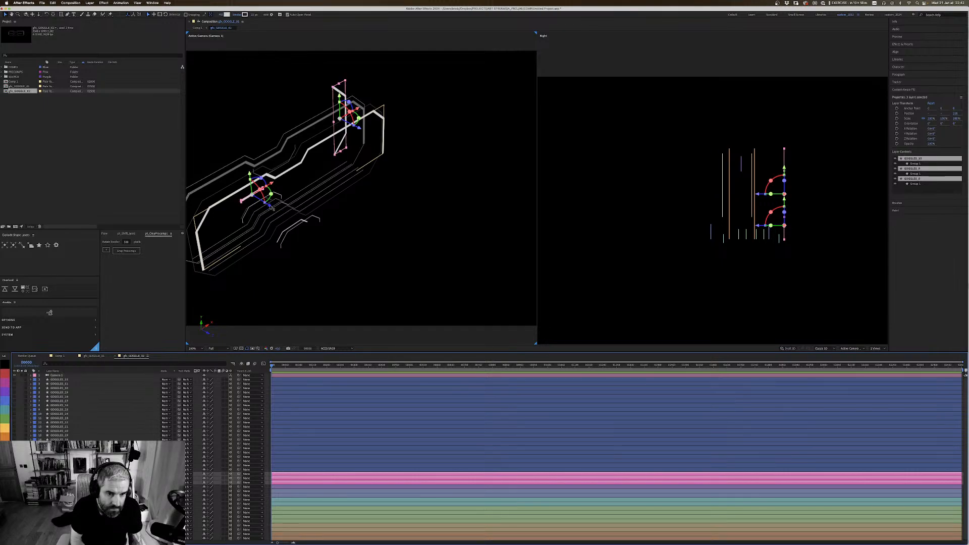
left_click_drag(271, 206, 333, 233)
key("1")
left_click_drag(432, 206, 362, 184)
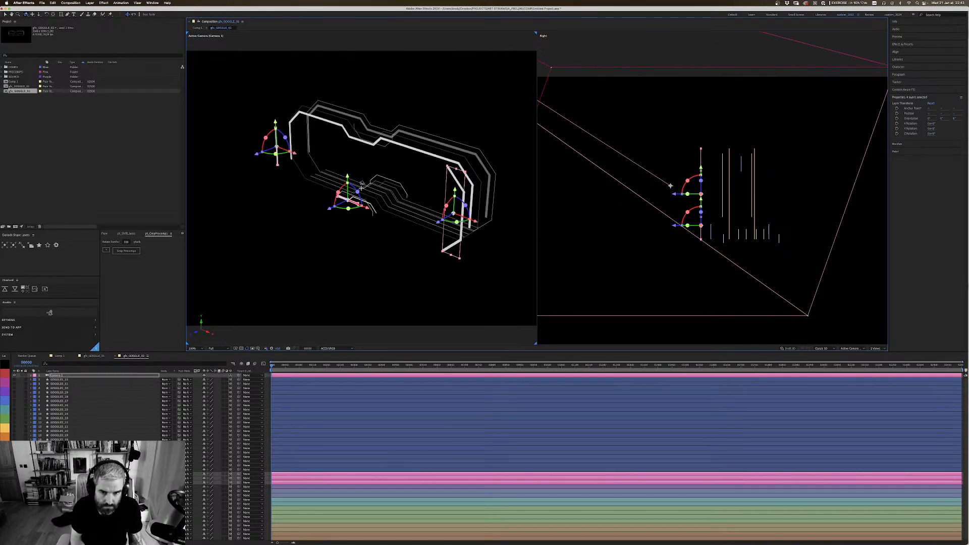
key("v")
left_click(513, 133)
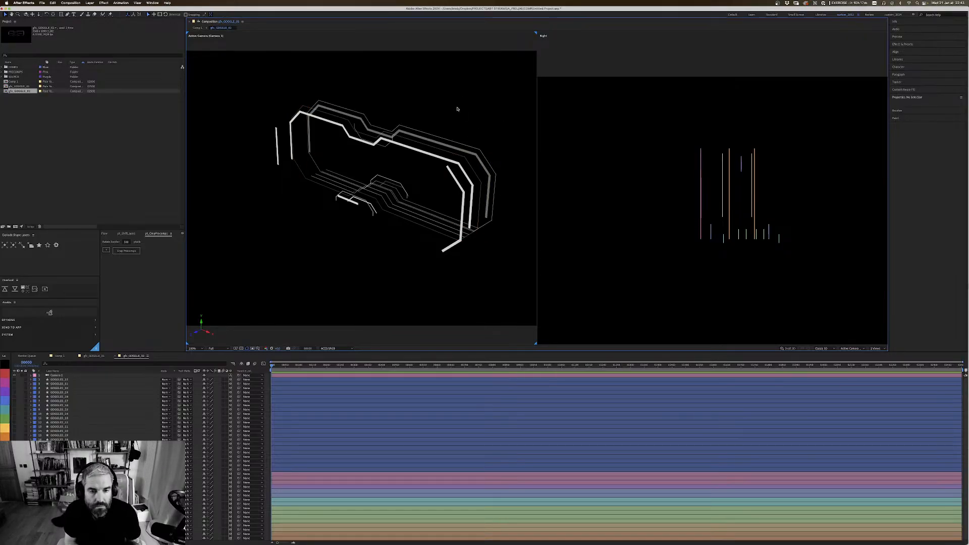
Step: Set the opacity of the right and left pink side pieces to 25%
left_click(463, 191)
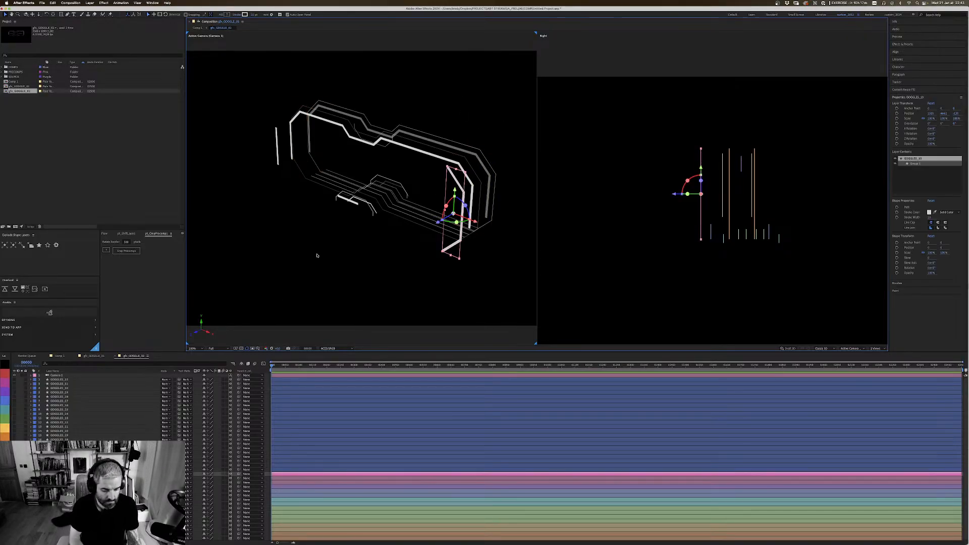
key("t")
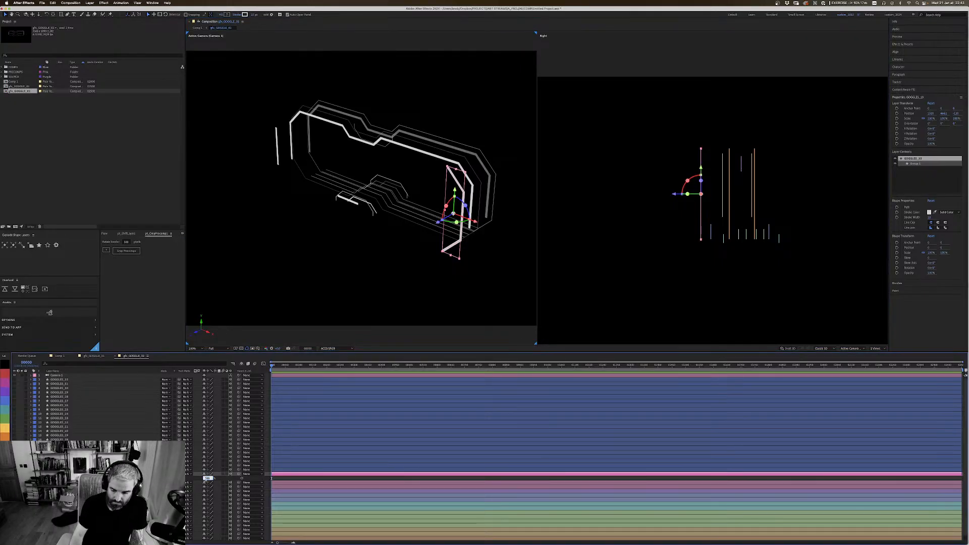
type("25")
key("Return")
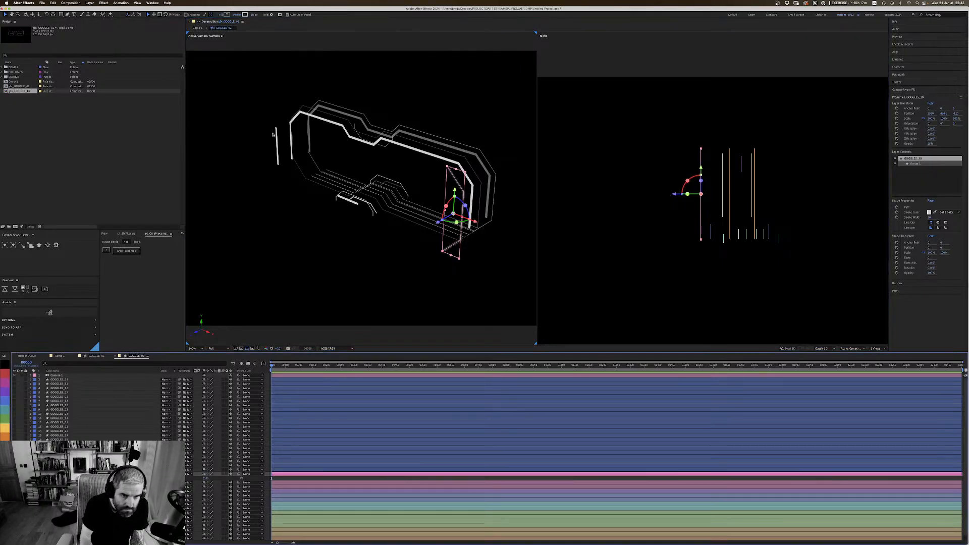
left_click(277, 136)
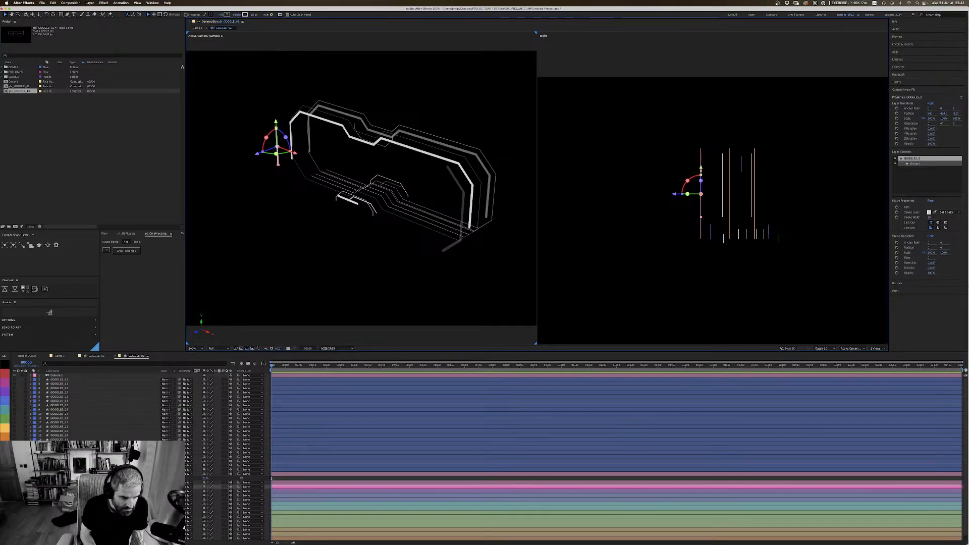
key("t")
left_click(206, 491)
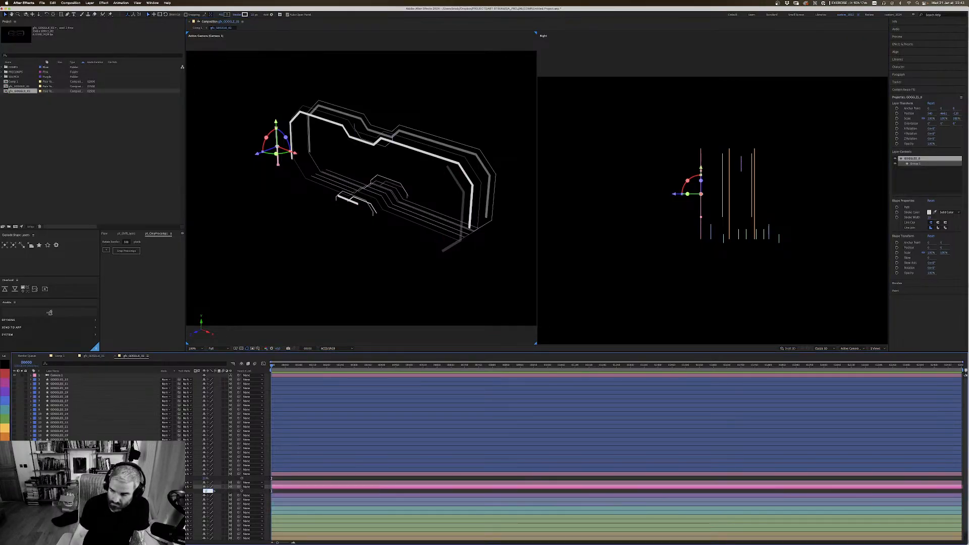
key("super+shift+h")
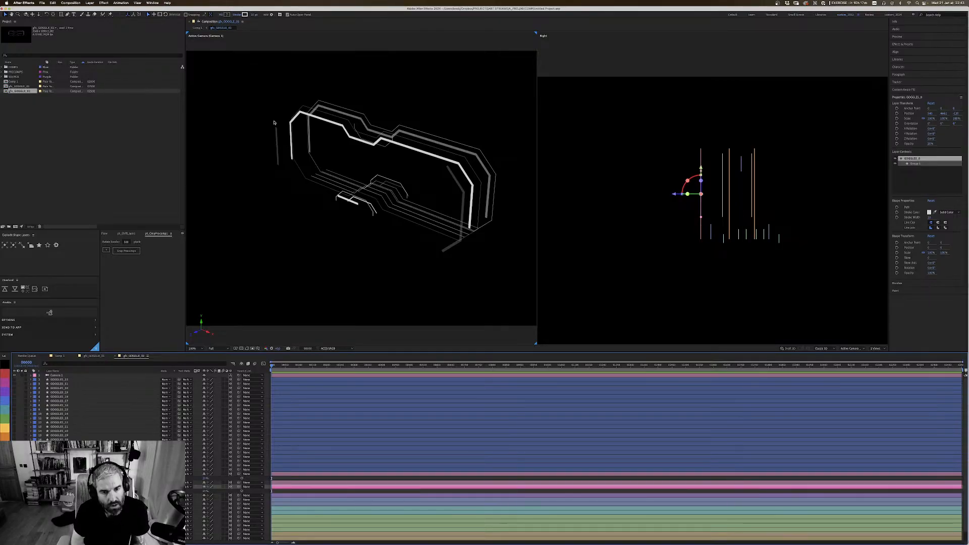
Step: Move the short lower center bar back along Z so it sits behind the front lower center pieces
key("c")
left_click_drag(394, 193, 389, 161)
key("2")
key("v")
left_click(338, 195)
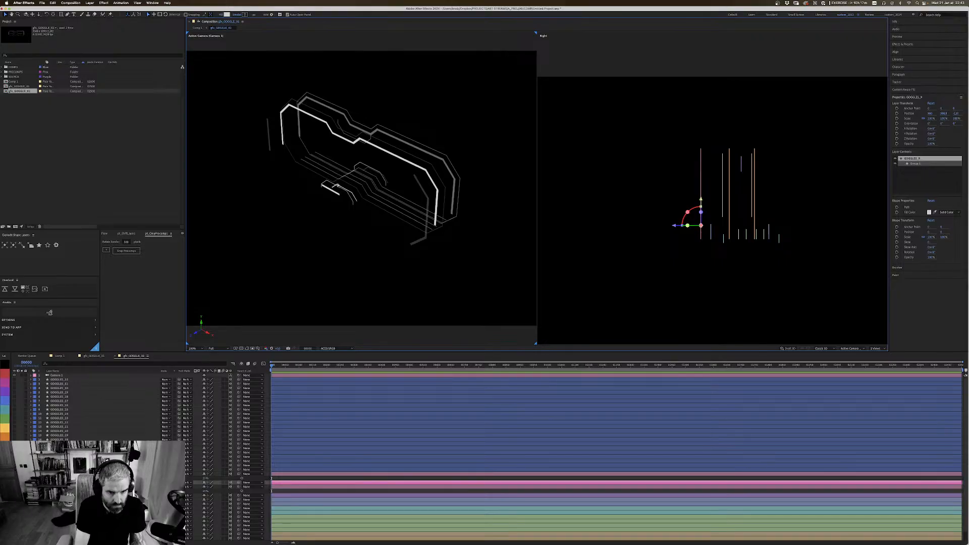
left_click(382, 182)
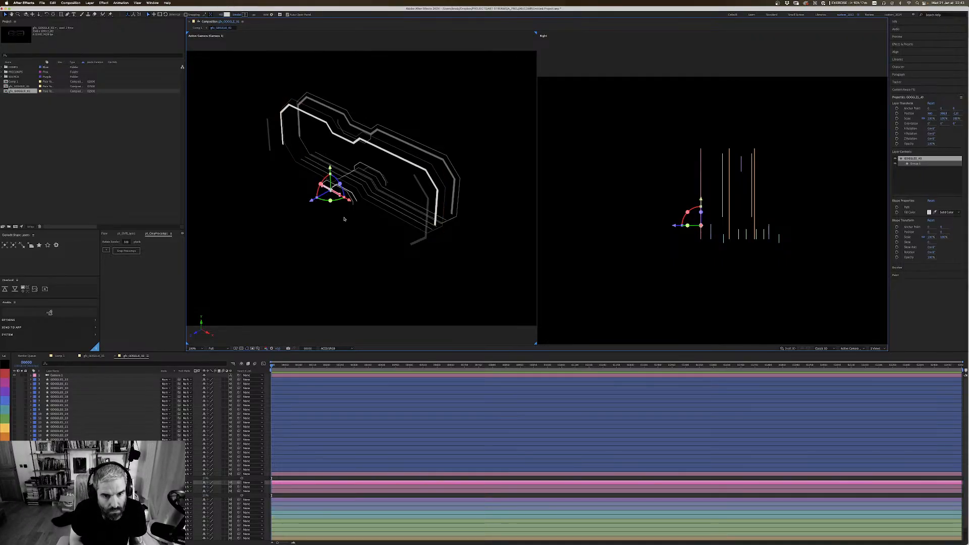
left_click_drag(314, 201, 341, 188)
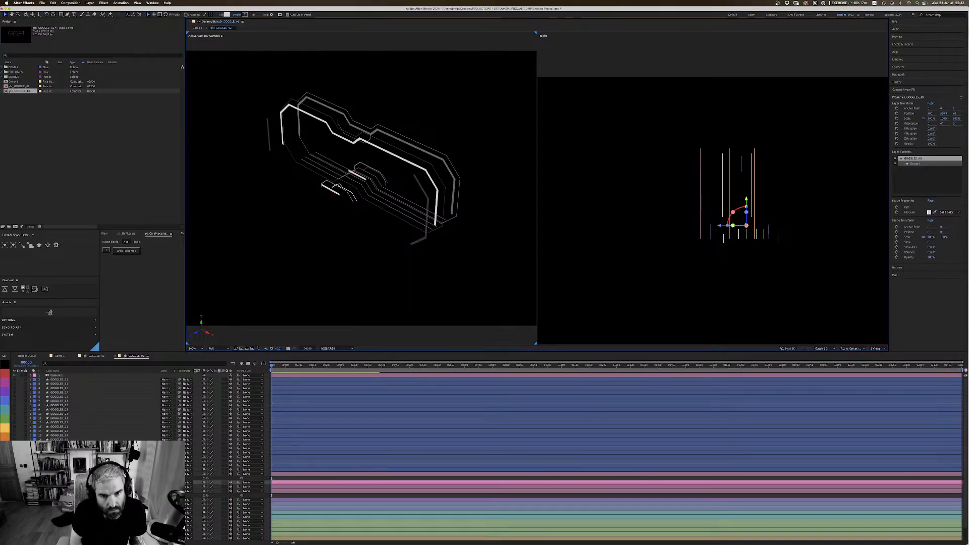
Step: Check the lower center bar's depth from the opposite side, using a single active-camera view of the goggles
left_click_drag(373, 254, 409, 249)
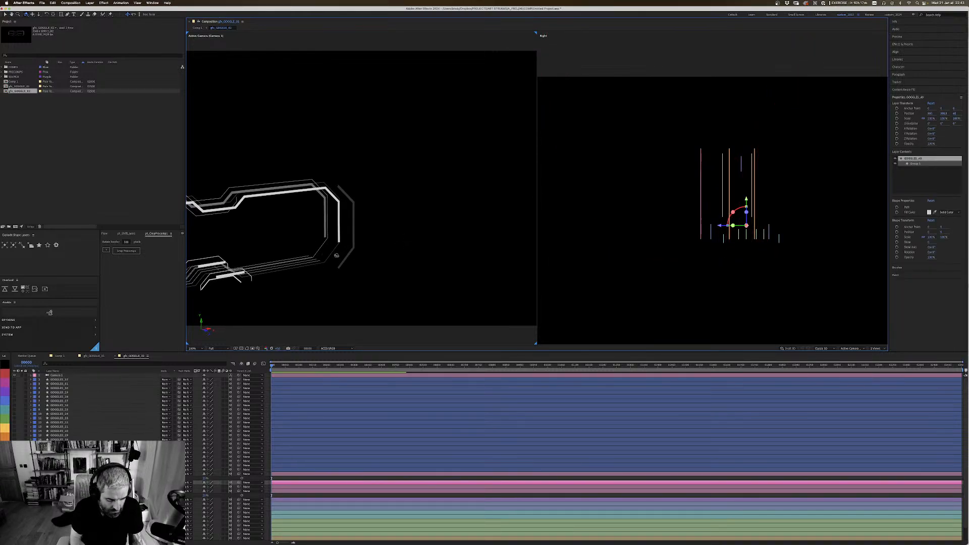
key("2")
left_click_drag(327, 278, 580, 166)
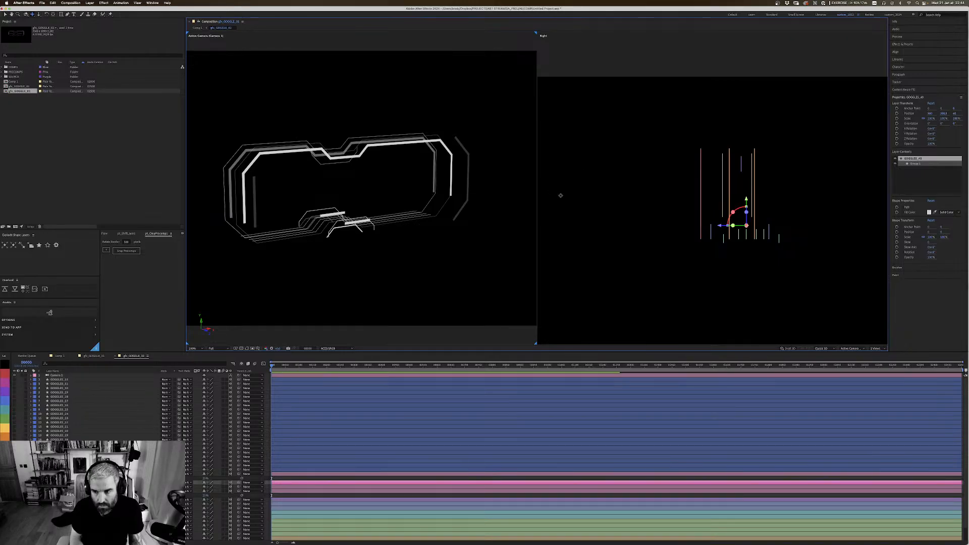
left_click(878, 349)
left_click(879, 353)
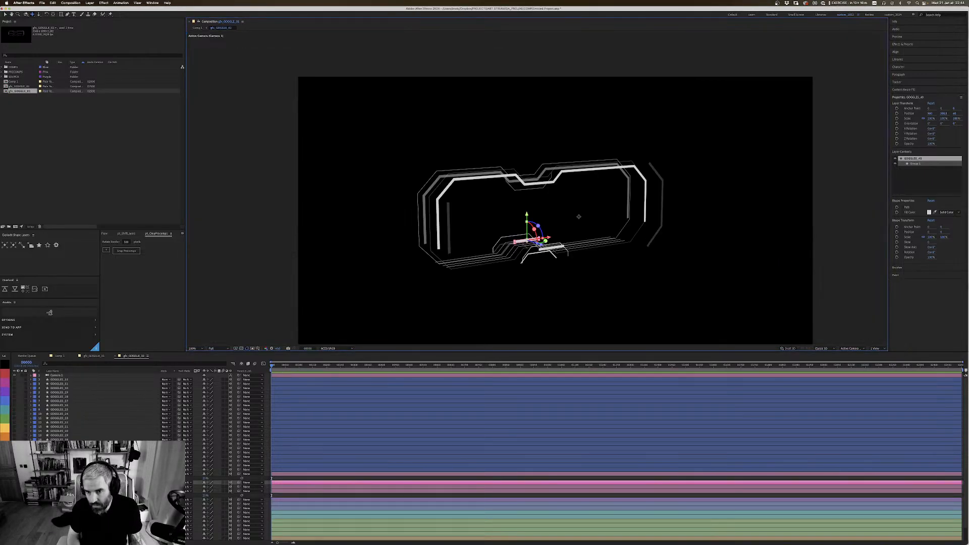
key("c")
left_click_drag(653, 210, 652, 232)
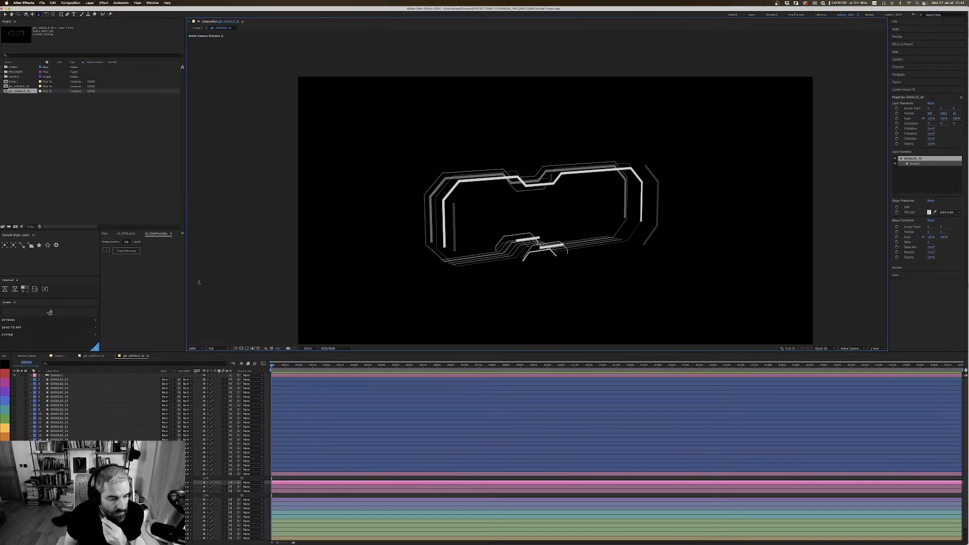
Step: Collapse the open layer properties, show the short bar under the upper nose bridge, and label its layer red
left_click(31, 474)
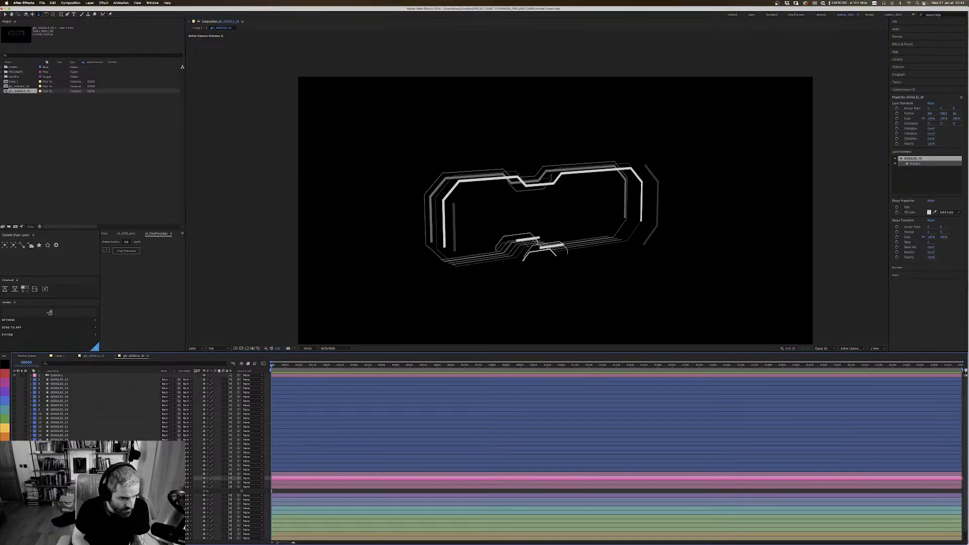
left_click(31, 487)
left_click(59, 469)
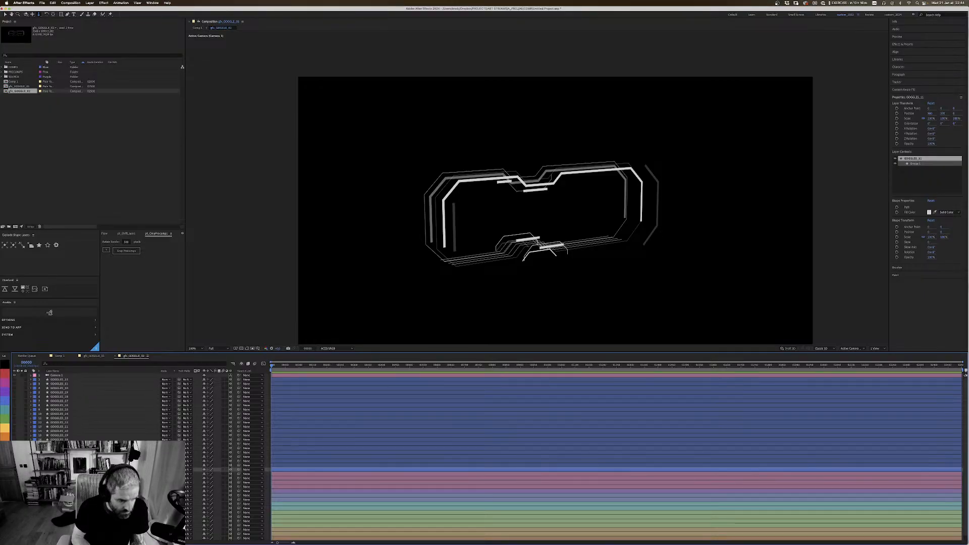
left_click(60, 465)
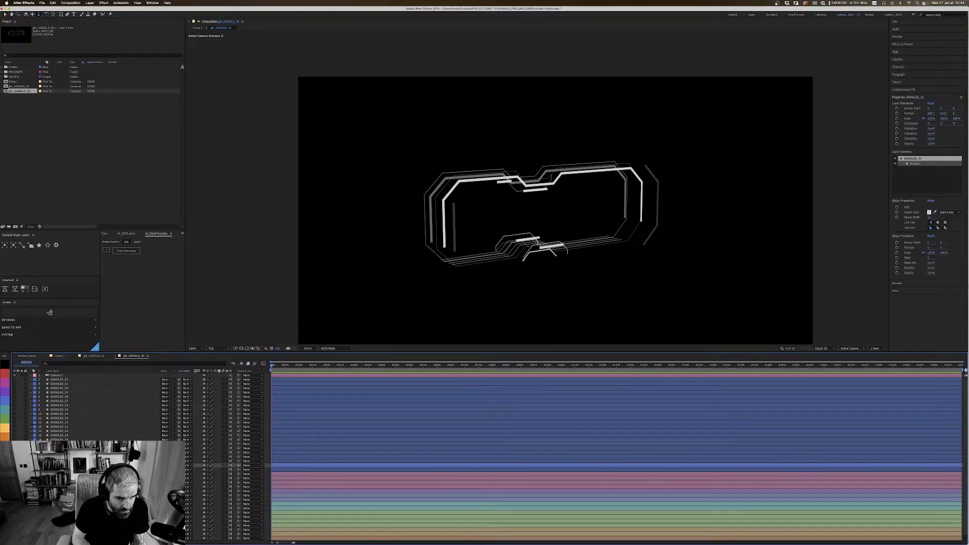
key("super+Down")
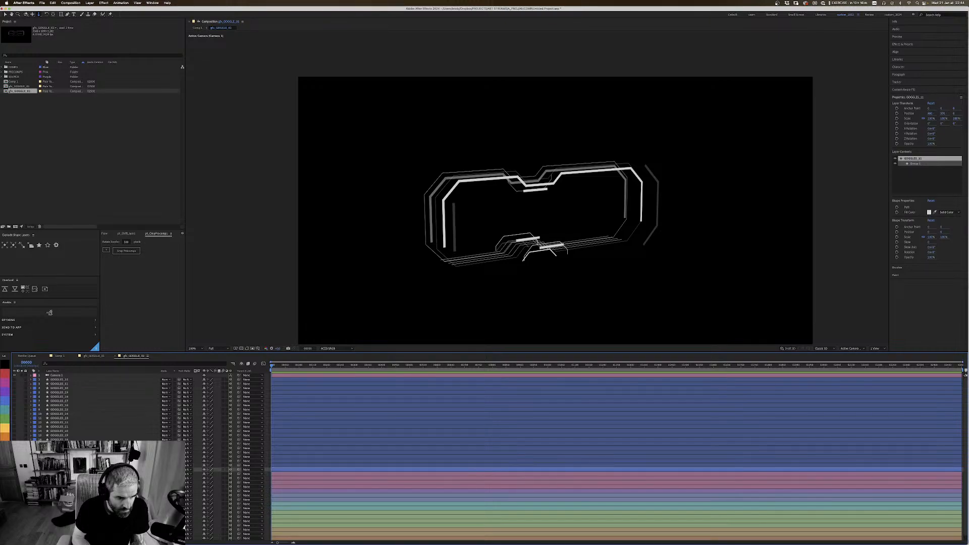
left_click(4, 373)
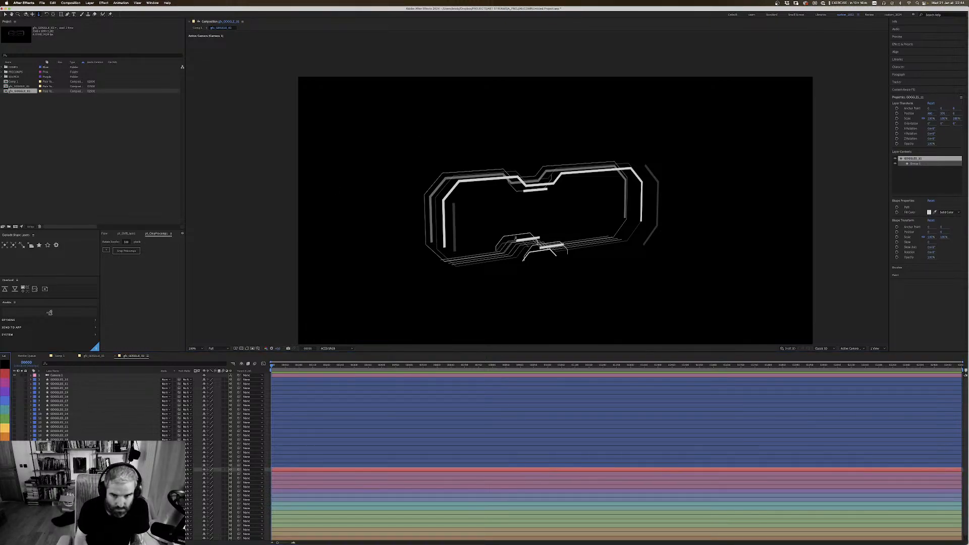
Step: Examine the short upper center bar close up and from the side, using two views to compare its depth
key("period")
key("h")
left_click_drag(603, 226, 607, 186)
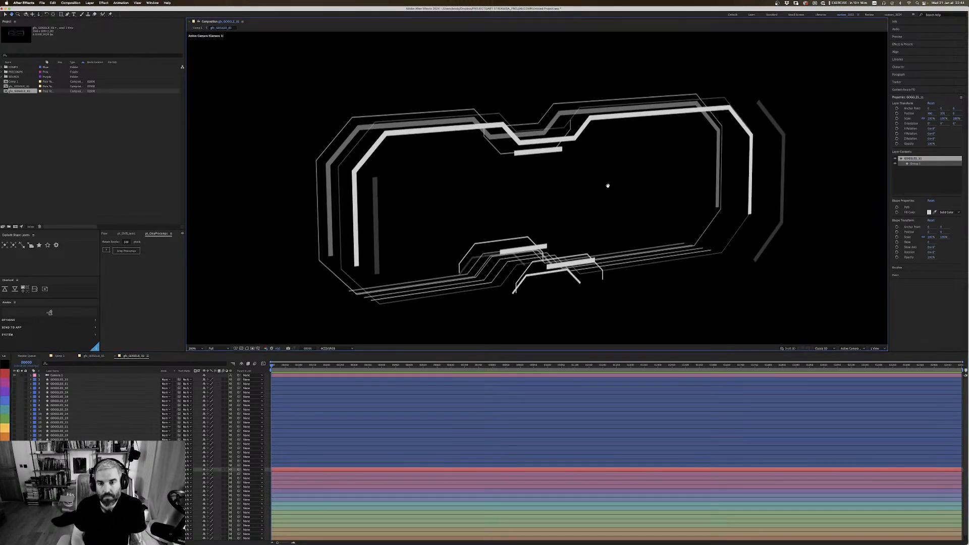
left_click_drag(639, 221, 636, 214)
key("v")
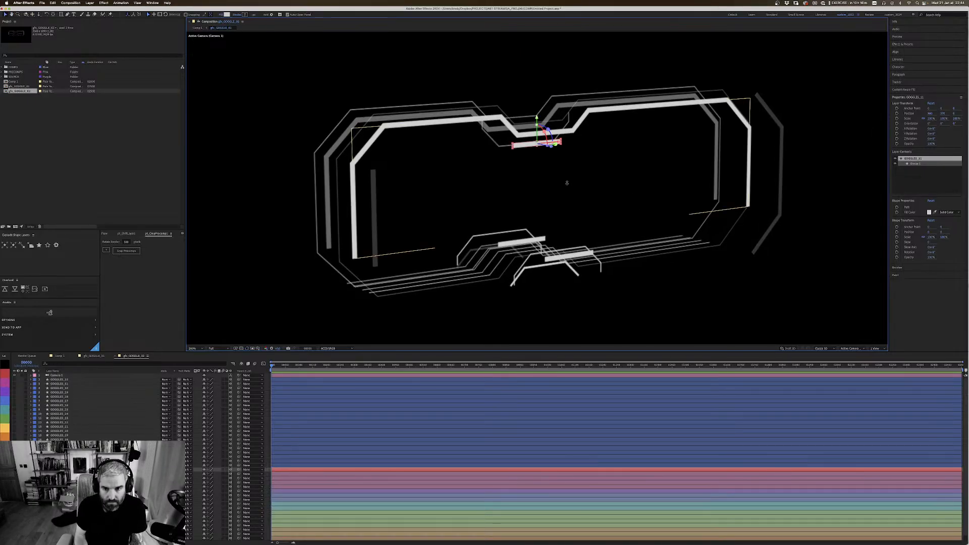
key("c")
left_click_drag(569, 176, 658, 171)
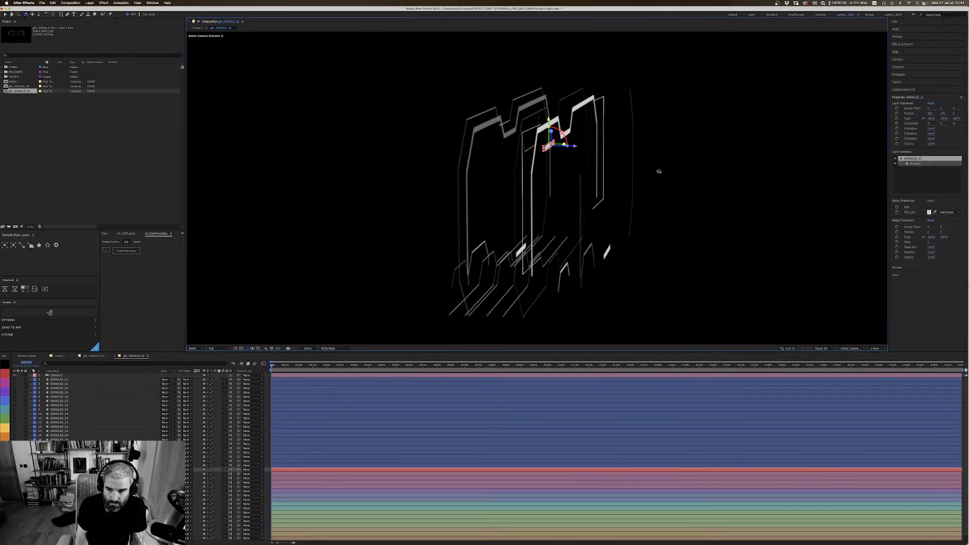
left_click(877, 349)
left_click(878, 358)
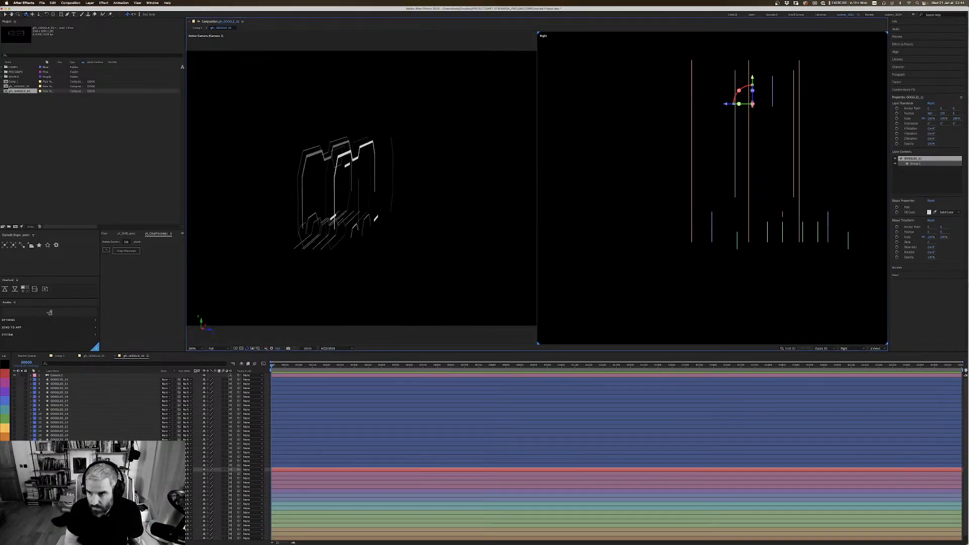
Step: Move the purple upper center piece back along Z to line up with the short lower center bar
left_click(59, 474)
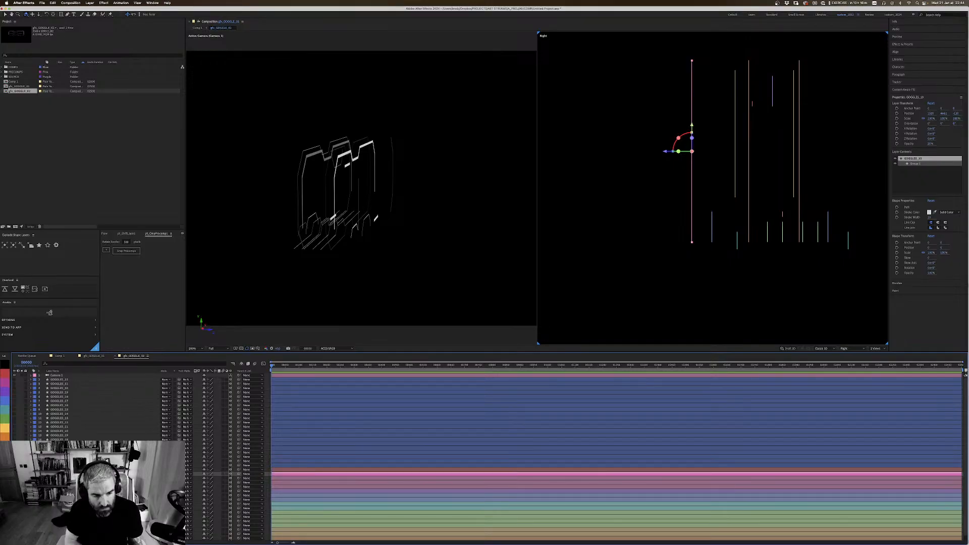
left_click(59, 478)
key("v")
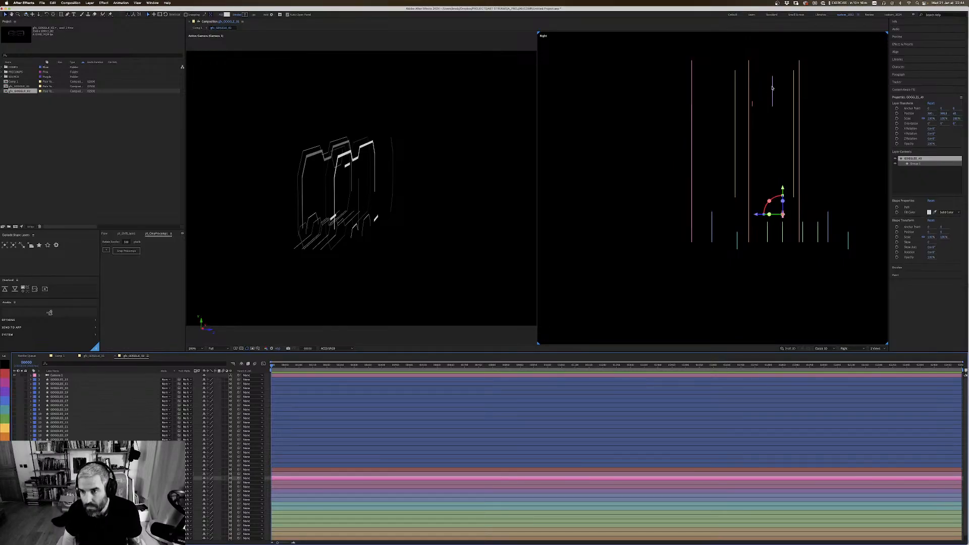
left_click(772, 90)
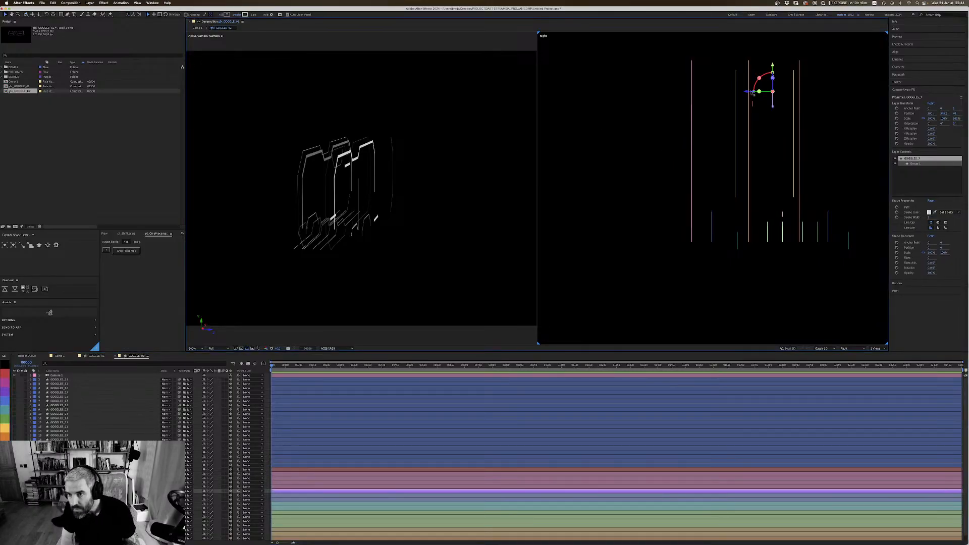
left_click_drag(746, 92, 792, 175)
key("super+z")
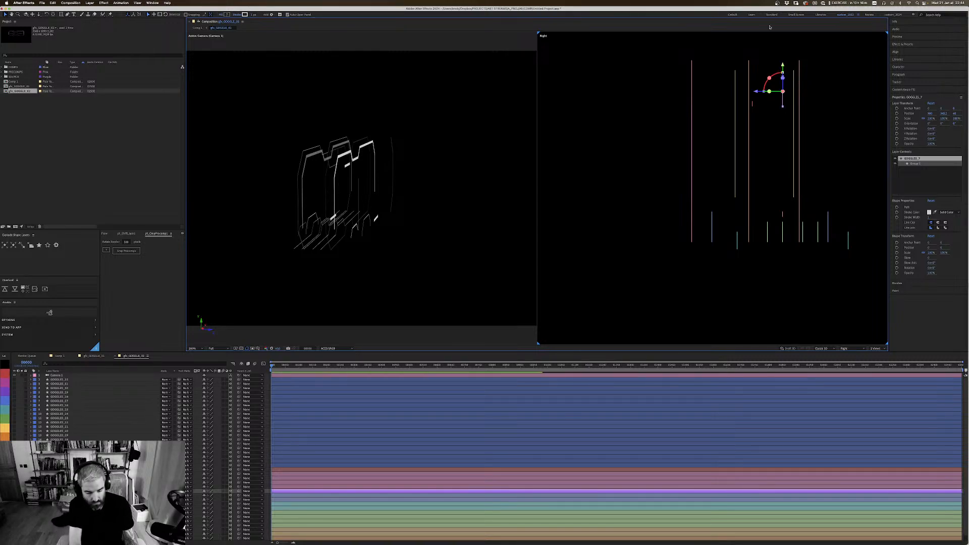
key("super+shift+h")
key("super+shift+h")
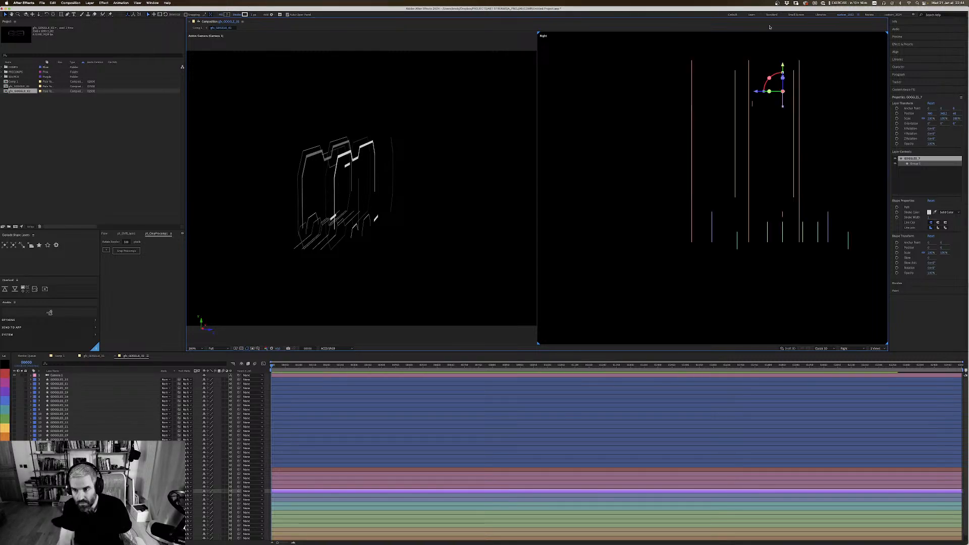
Step: Change the label of the short upper center bar's layer to pink
left_click(706, 161)
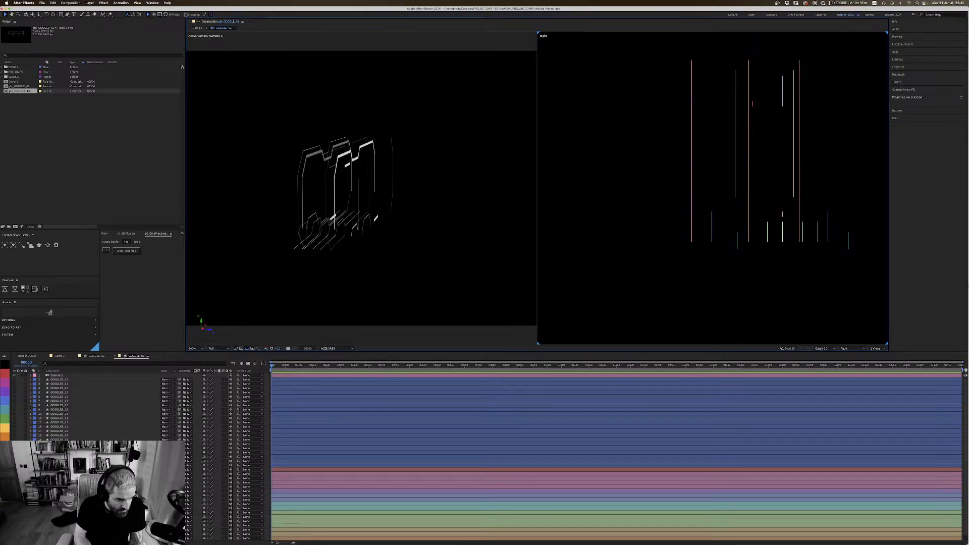
left_click(752, 103)
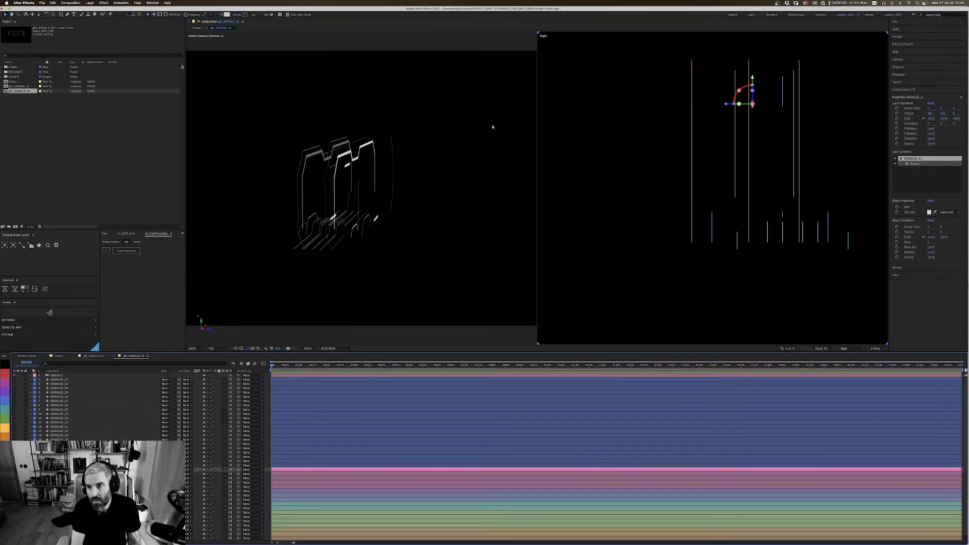
left_click(553, 153)
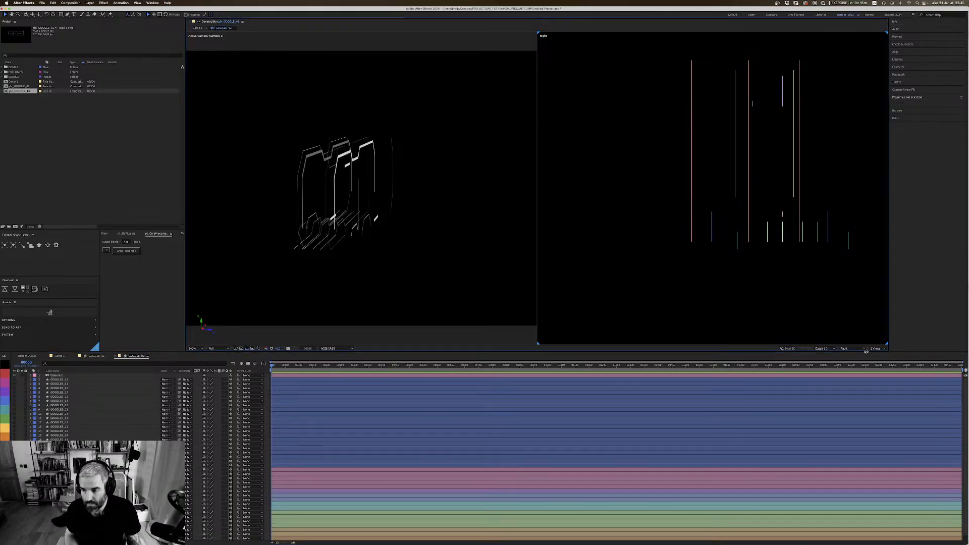
Step: Examine the assembled goggles from several angles in a single active-camera view
left_click(875, 348)
left_click(878, 352)
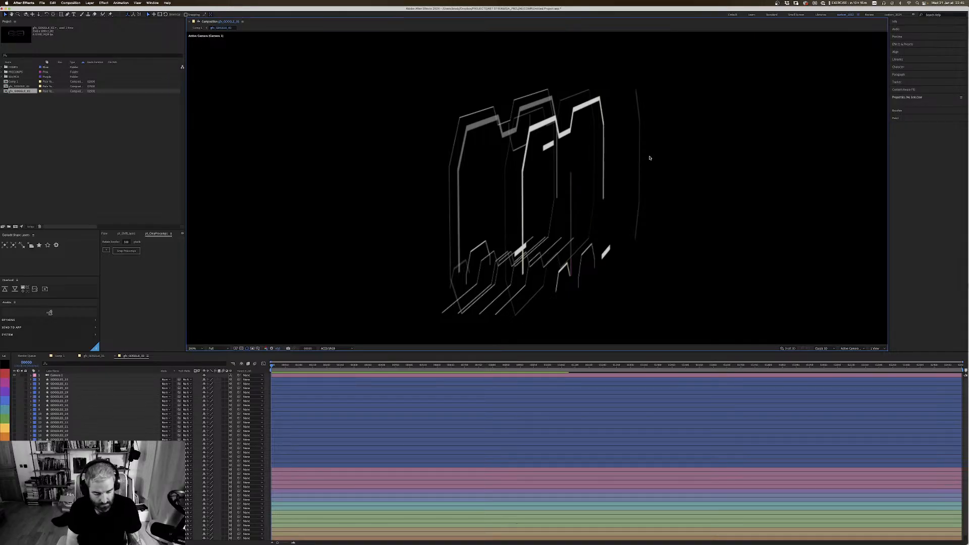
key("c")
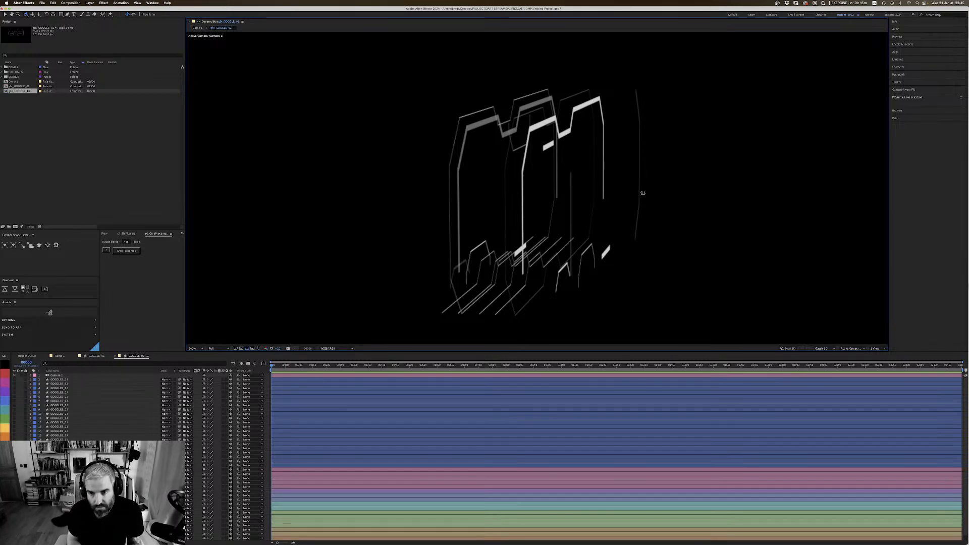
left_click_drag(650, 202, 551, 157)
left_click_drag(566, 118, 537, 184)
key("super+shift+a")
key("super+shift+a")
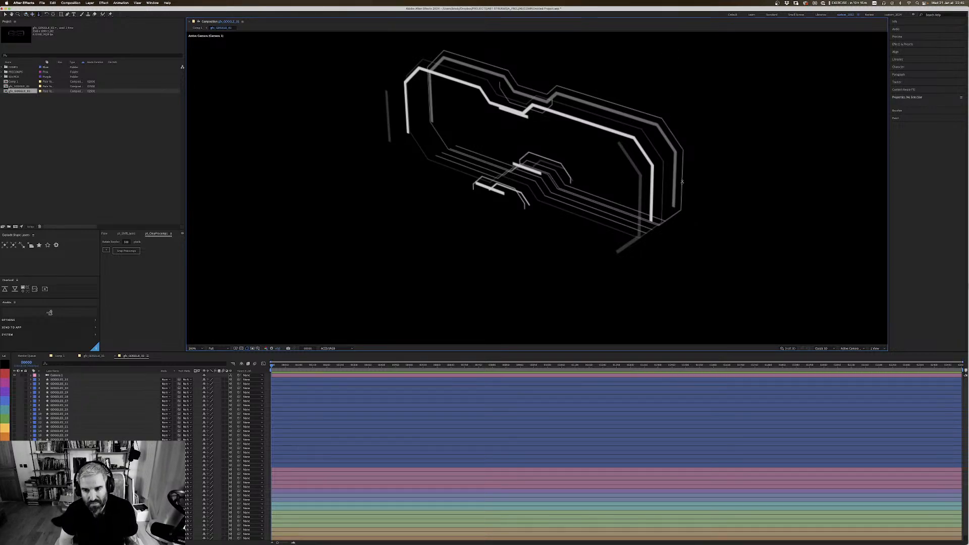
left_click_drag(681, 181, 681, 201)
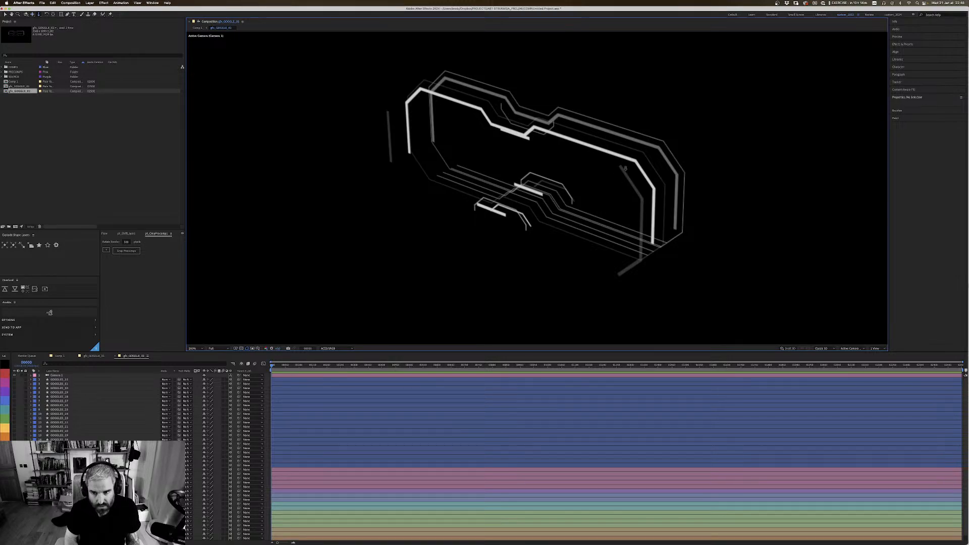
left_click_drag(620, 189, 626, 223)
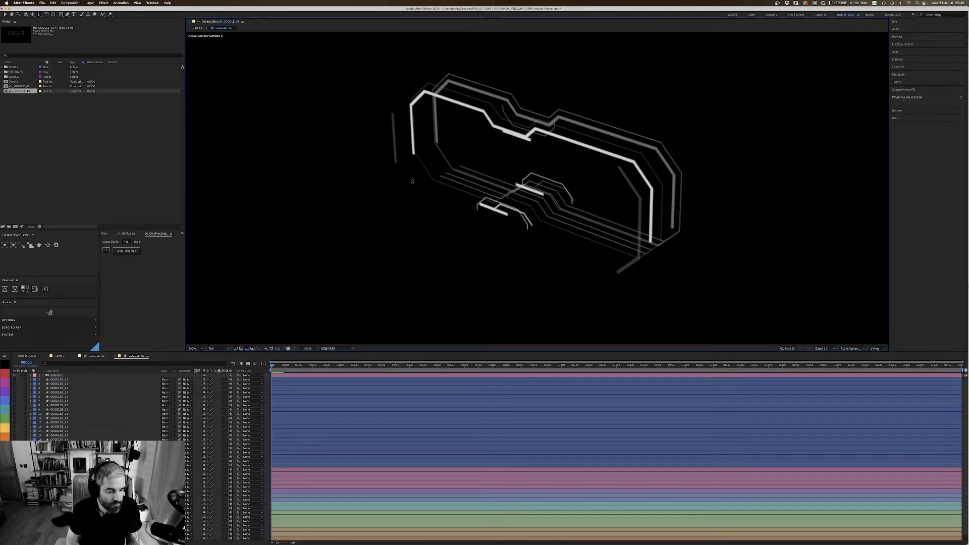
Step: Select the six layers holding the small blocks along the goggles' upper edge and change their labels to orange
left_click(492, 465)
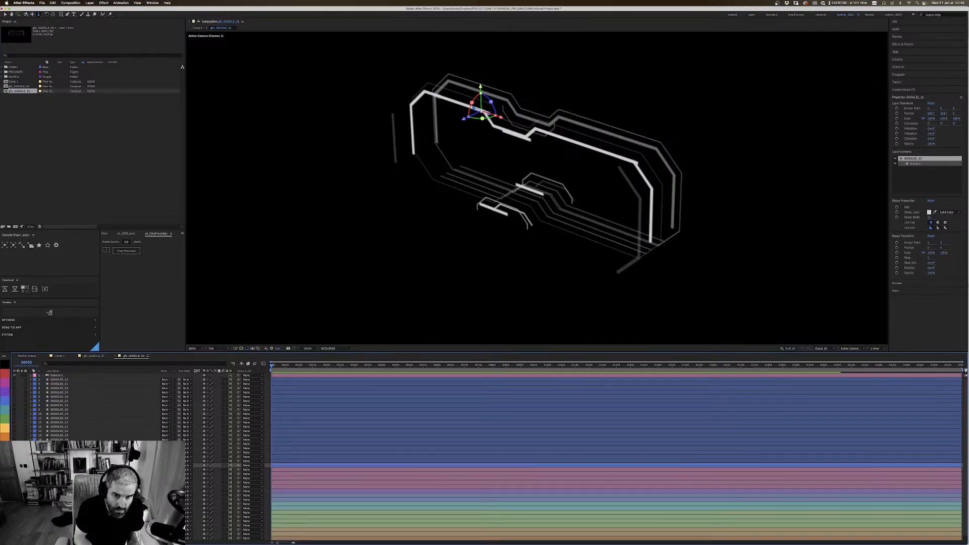
left_click(608, 153)
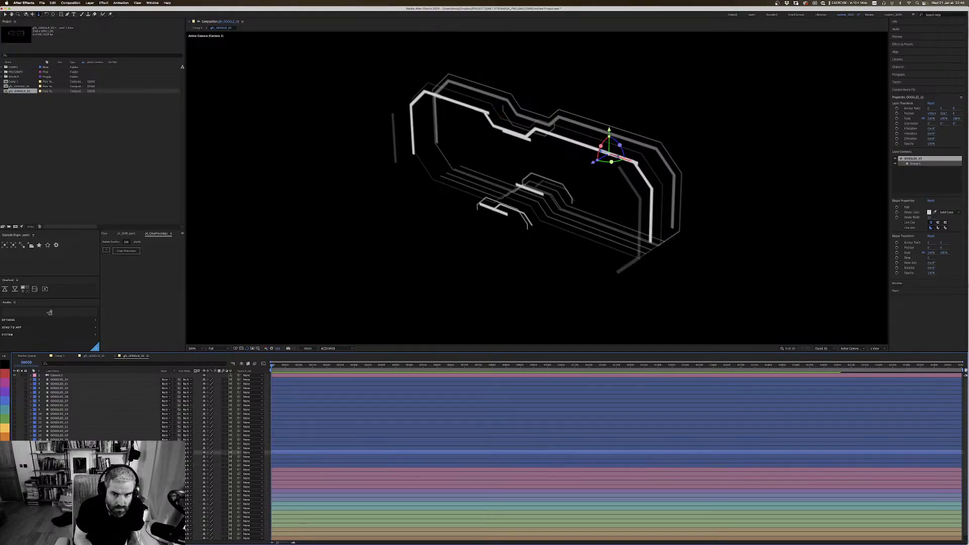
key("super+Down")
key("super+Down")
key("super+Down")
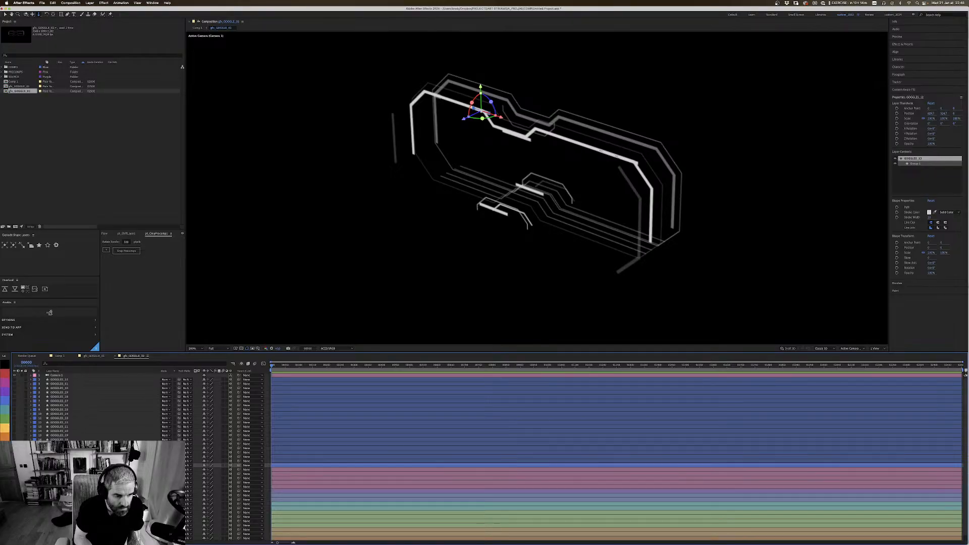
key("super+Up")
key("super+Up")
key("super+Up")
key("super+Up")
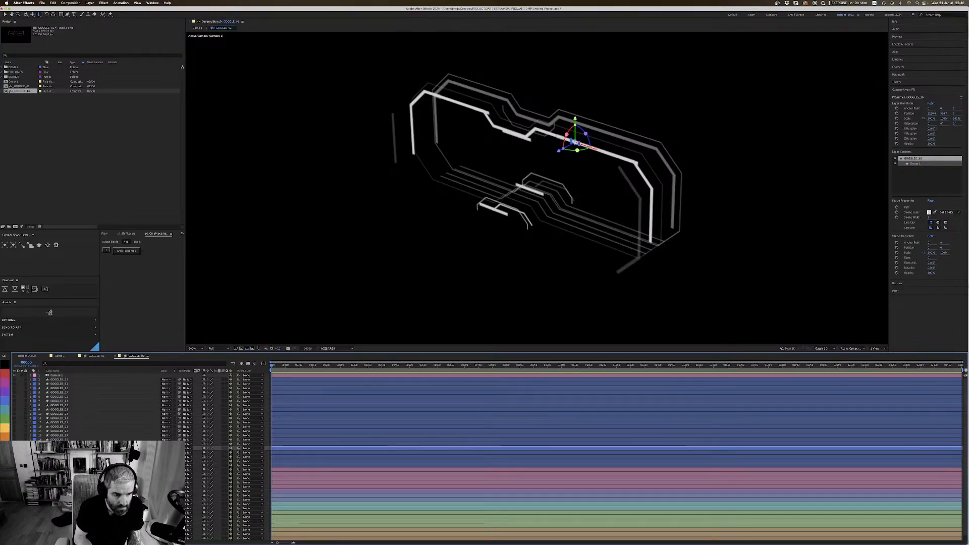
key("super+Up")
key("super+Up")
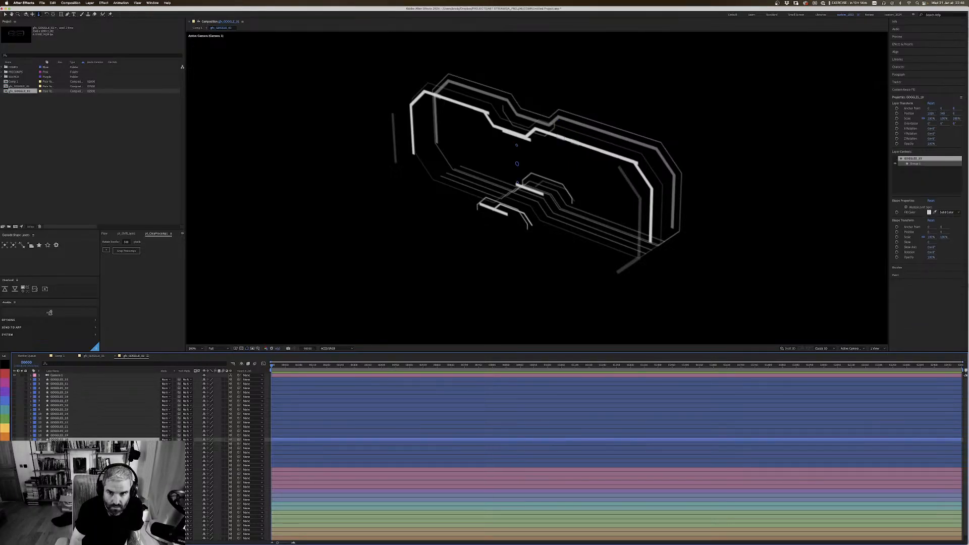
key("super+Down")
key("super+Down")
key("super+Down")
key("super+Down")
key("super+Down")
key("super+Down")
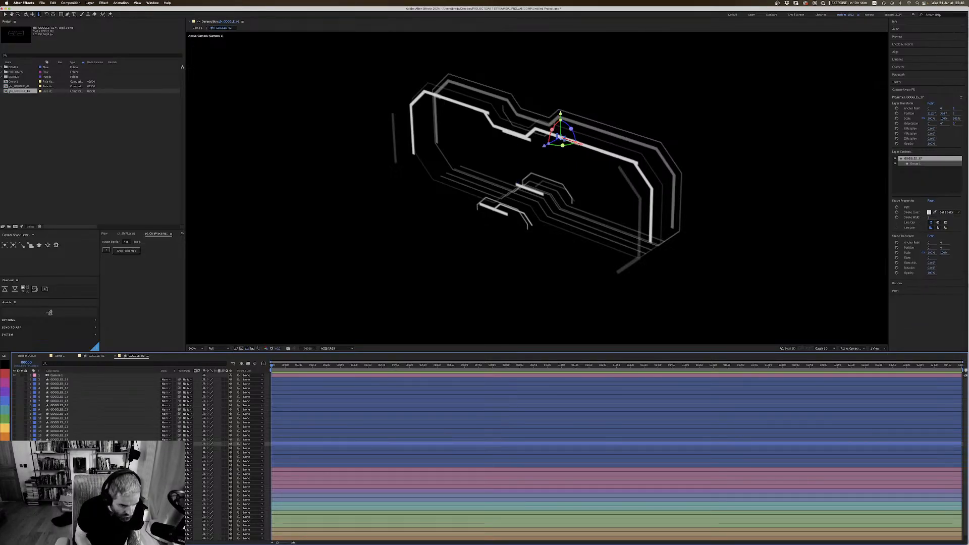
key("super+shift+Up")
key("super+shift+Up")
key("super+shift+Up")
key("super+shift+Up")
key("super+shift+Up")
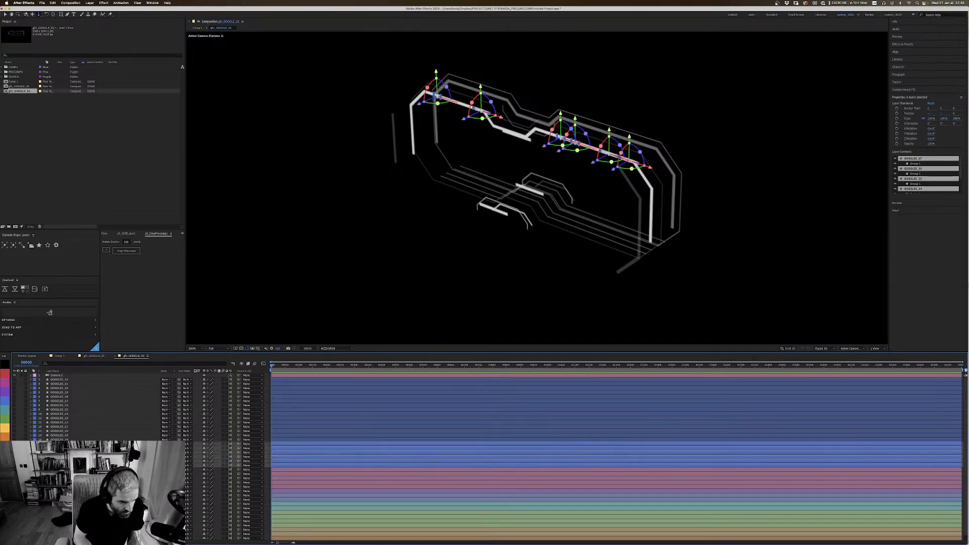
left_click(5, 438)
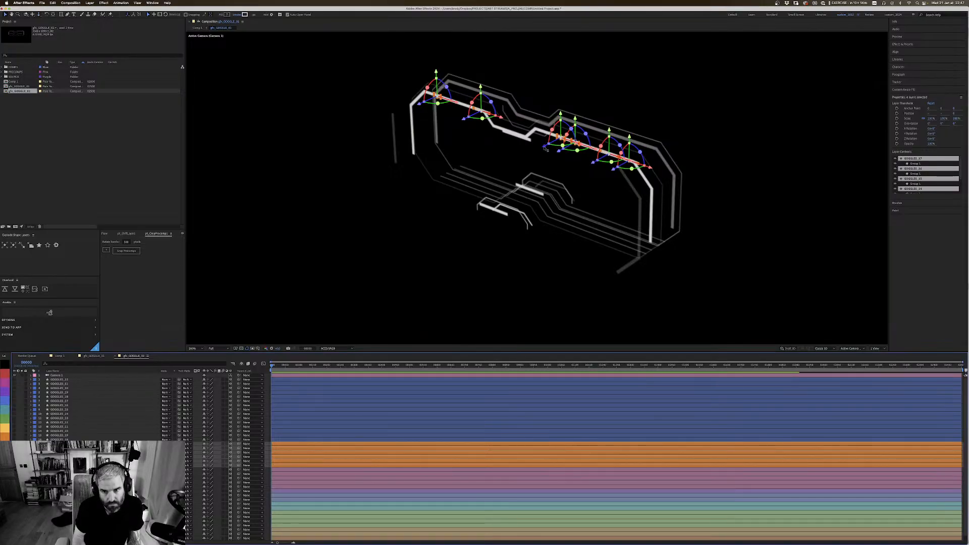
Step: Pull the six orange upper blocks forward along Z in front of the bright frame, checking their depth from both sides
left_click_drag(545, 146, 537, 156)
key("space")
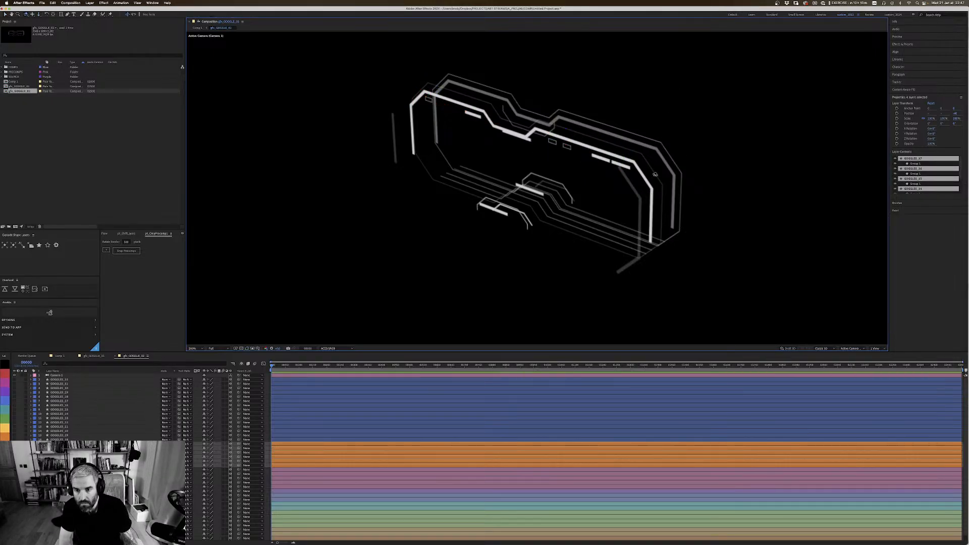
left_click_drag(655, 174, 578, 162)
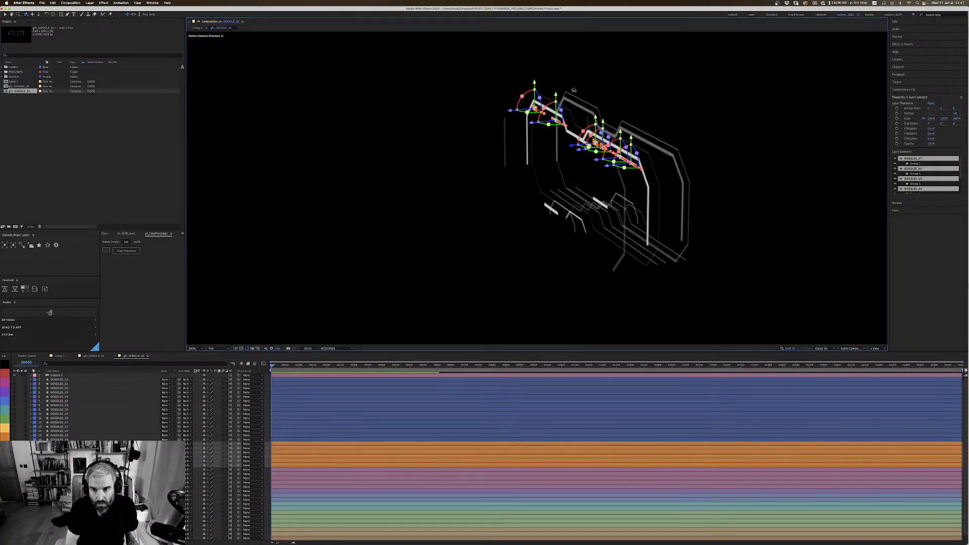
key("v")
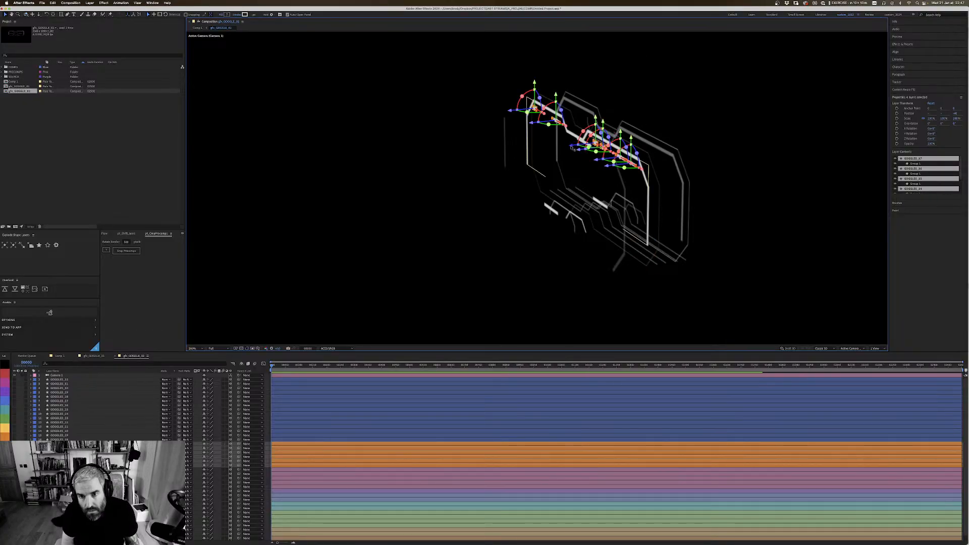
left_click_drag(572, 147, 686, 144)
key("1")
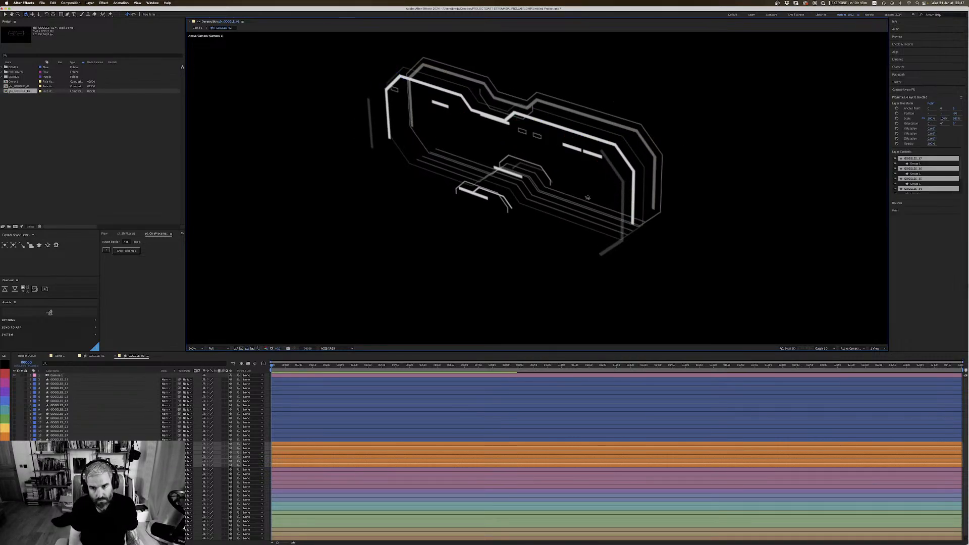
left_click_drag(591, 198, 624, 167)
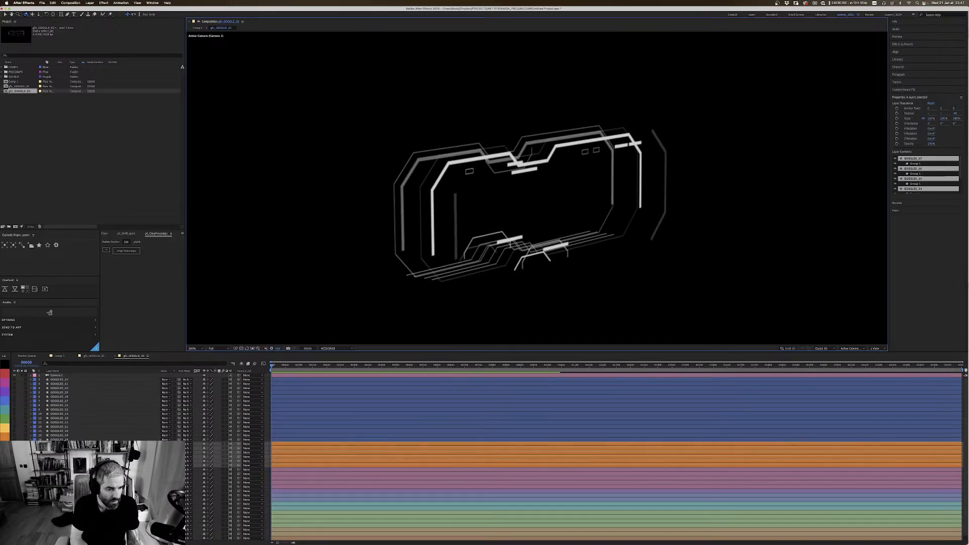
Step: Turn off the camera for a flat view, then switch to Illustrator and hide the GOGGLES_1 layer
left_click(59, 439)
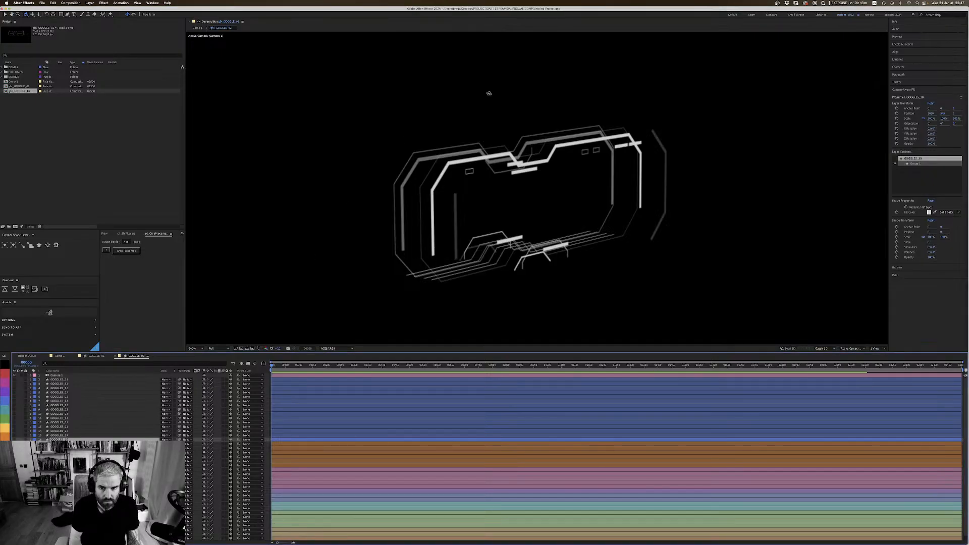
left_click(15, 375)
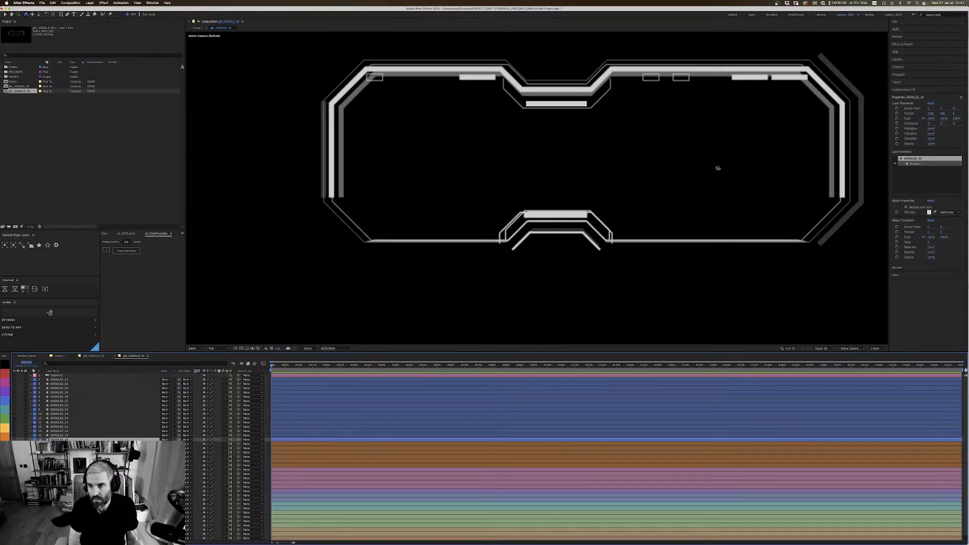
key("super+Tab")
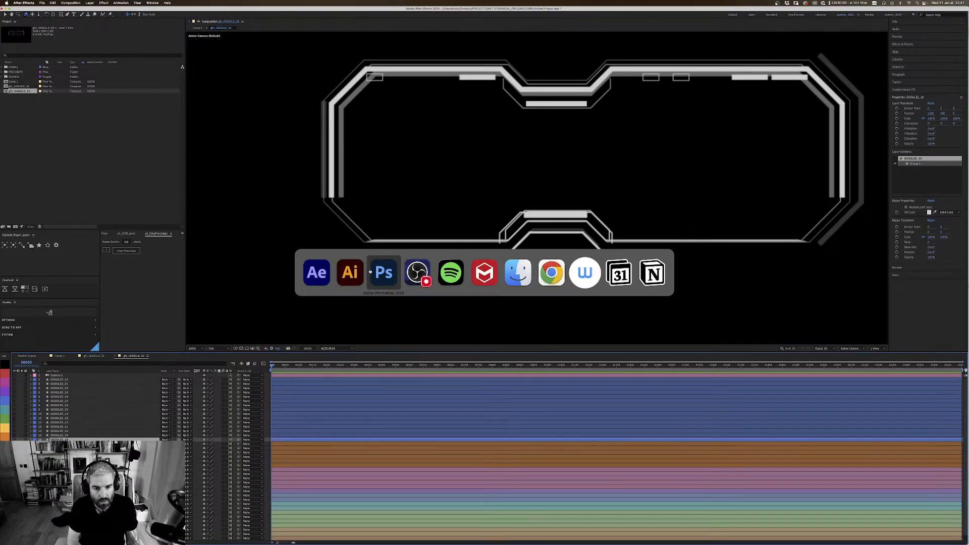
scroll(346, 270, "right", 8)
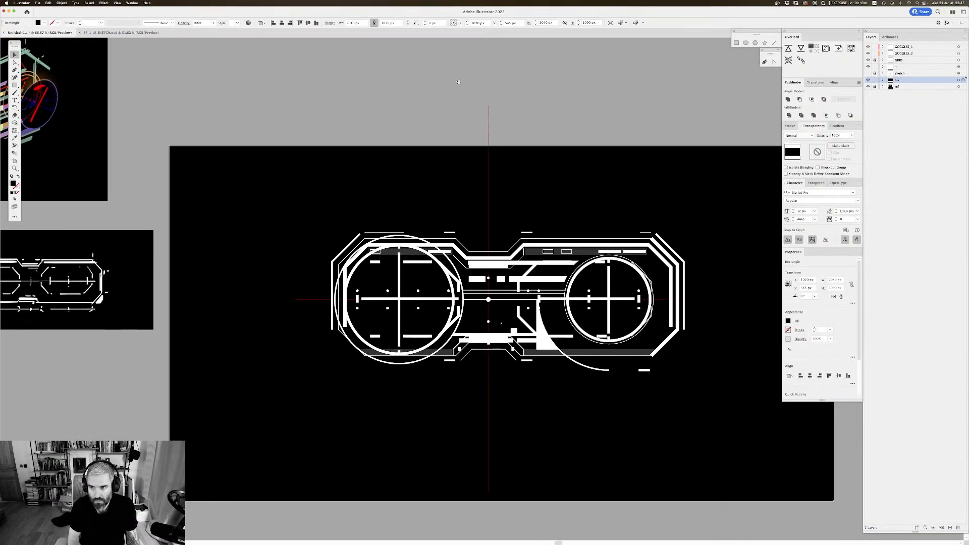
left_click(867, 49)
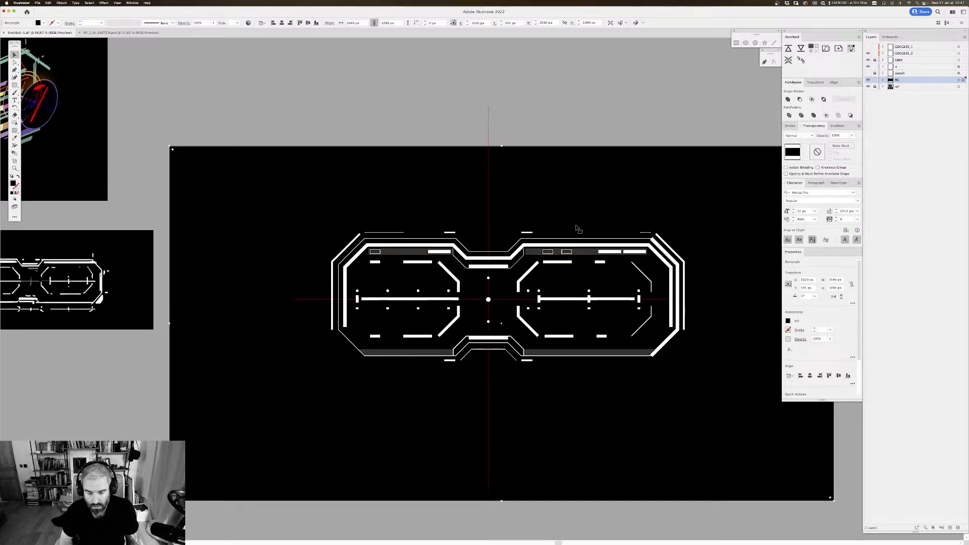
Step: Set the wide translucent upper and lower bar shapes to 100% opacity and send them to After Effects with Overlord
left_click(583, 253)
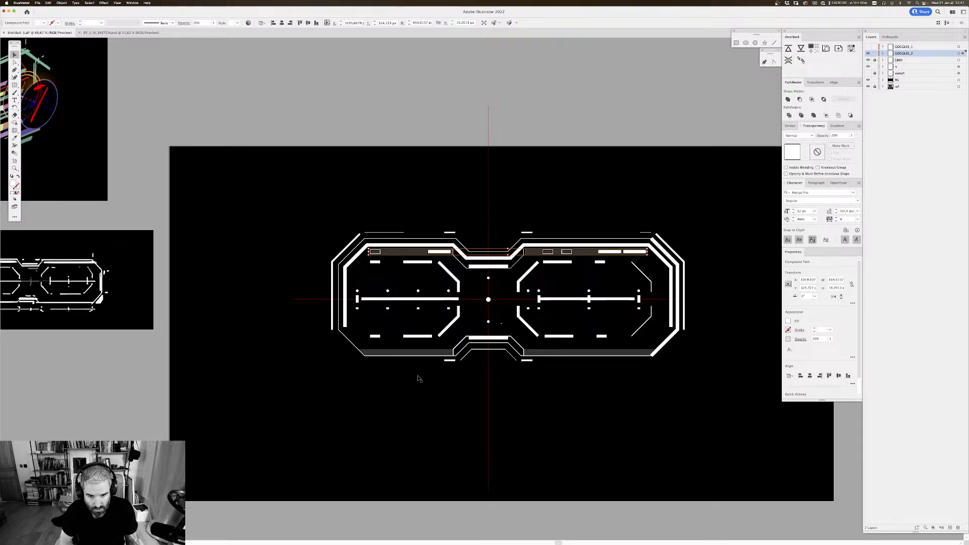
left_click(452, 351, "shift")
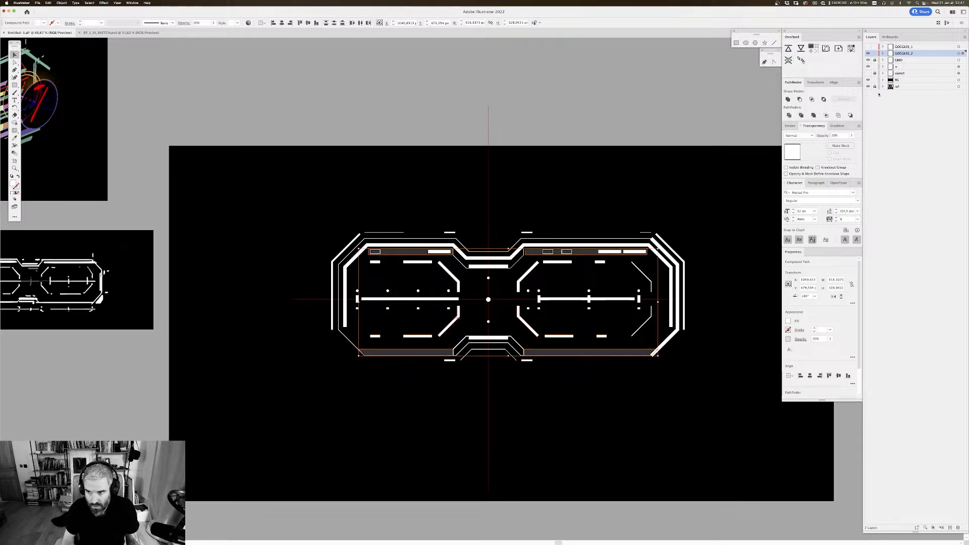
left_click_drag(851, 136, 895, 145)
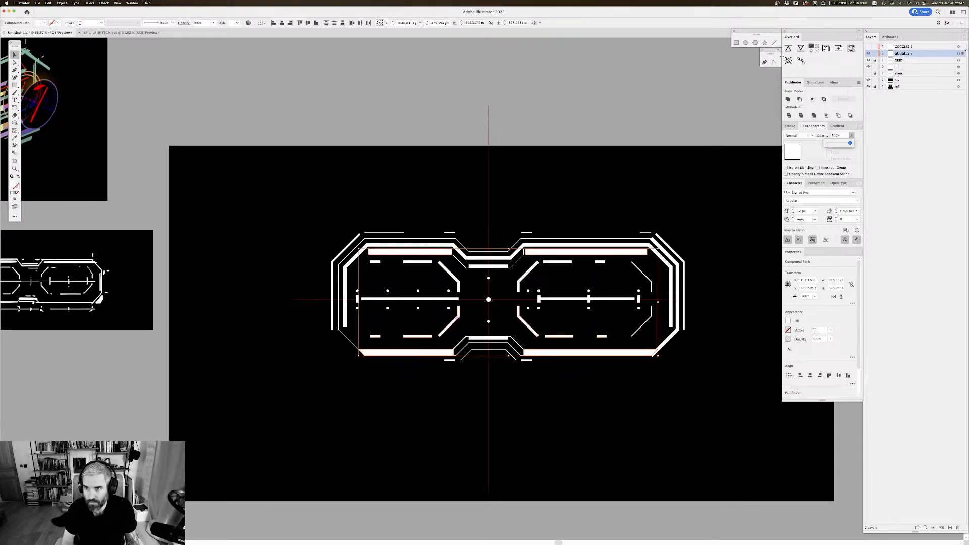
left_click(788, 49)
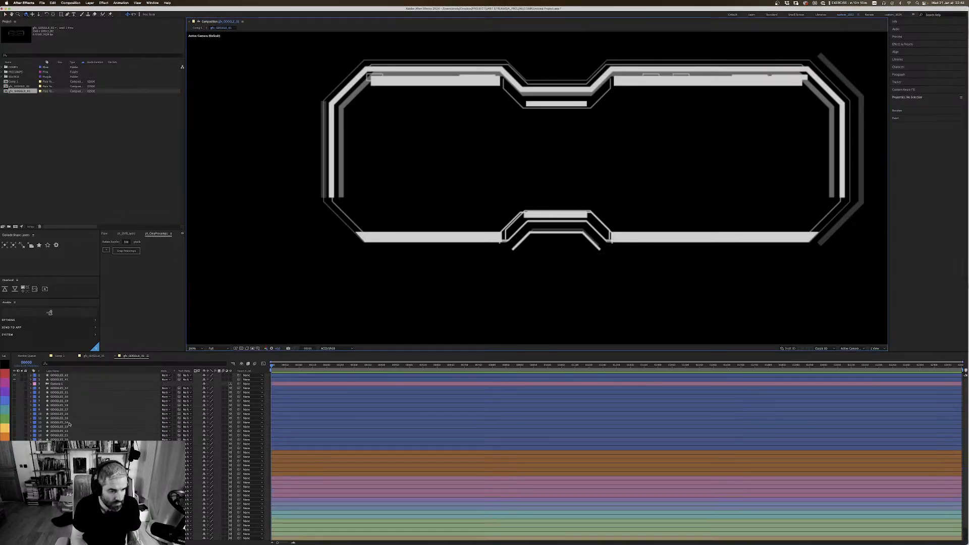
Step: Move the two imported bar layers below the orange group, make them 3D and turn the camera back on
left_click(59, 375)
left_click(62, 380, "shift")
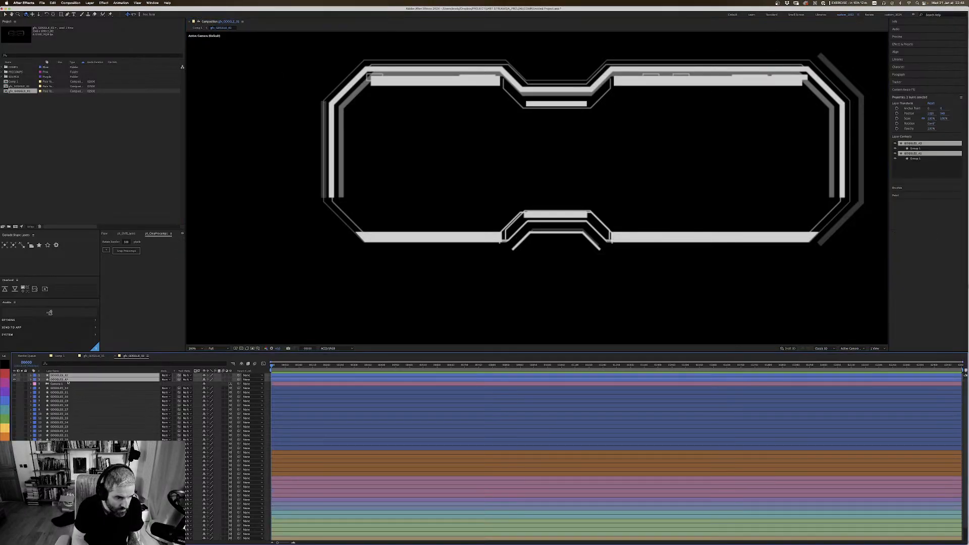
left_click_drag(61, 379, 76, 475)
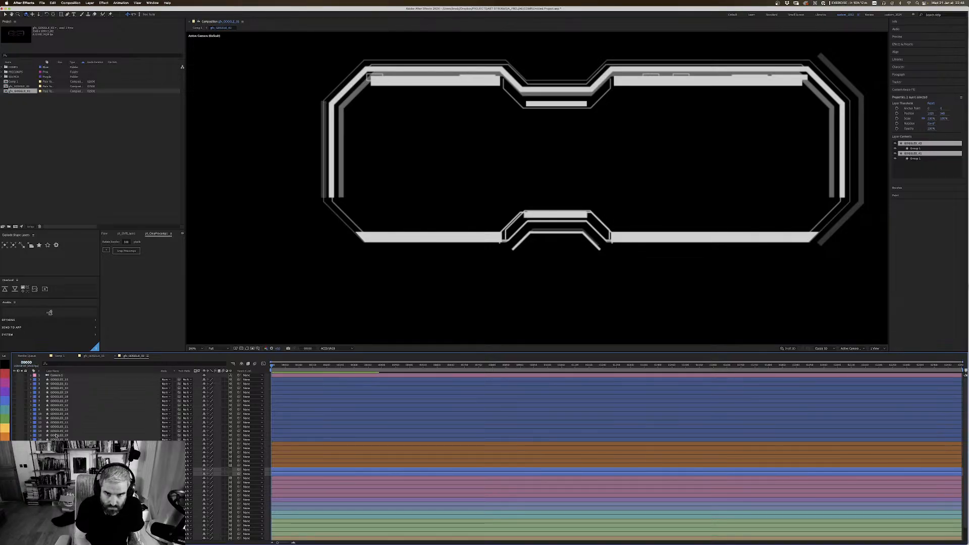
left_click(228, 473)
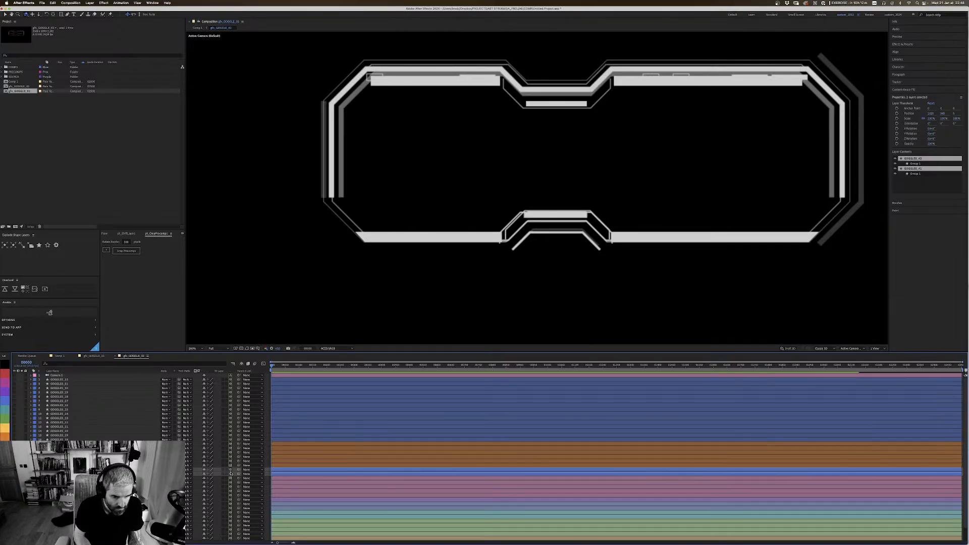
left_click(14, 375)
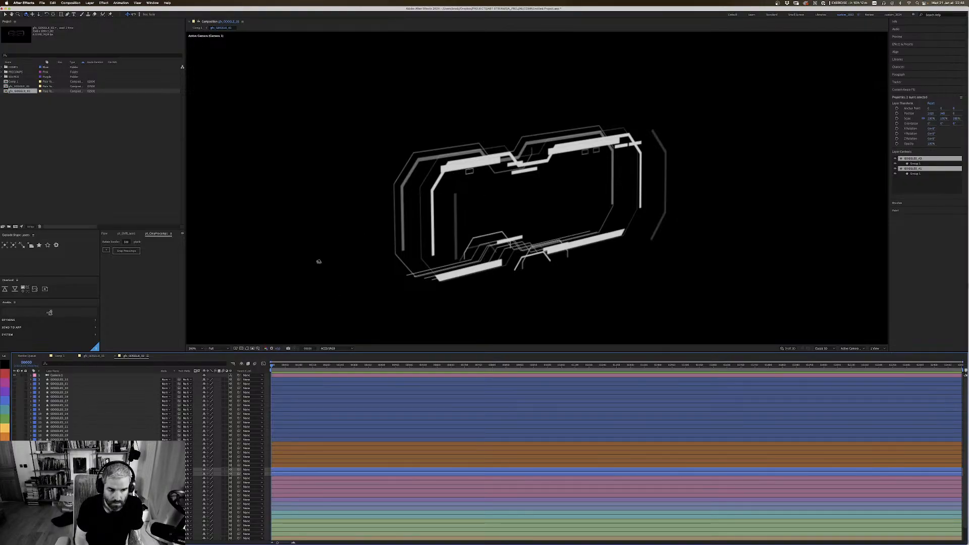
Step: Set the opacity of the wide lower bar and the wide upper bar to 25% each
key("super+Down")
key("super+Up")
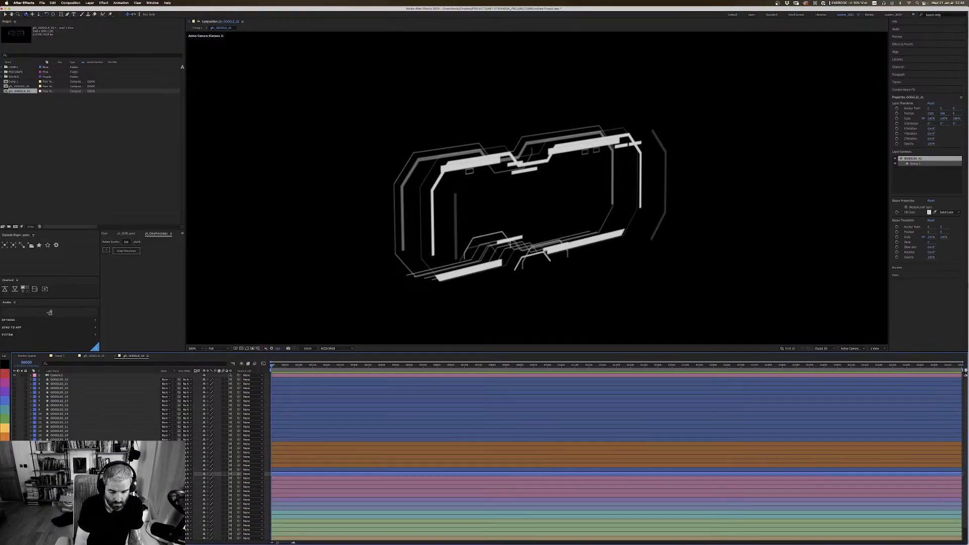
key("t")
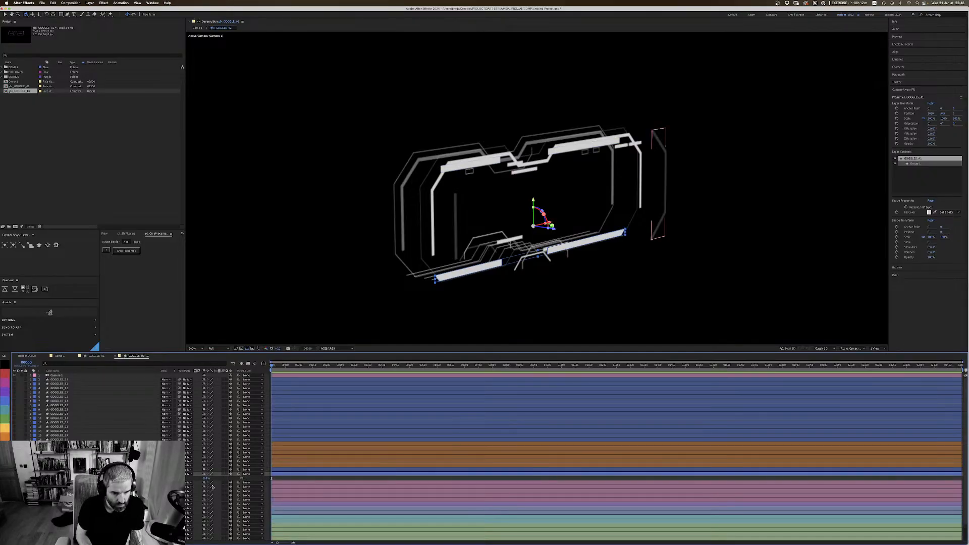
type("25")
key("Return")
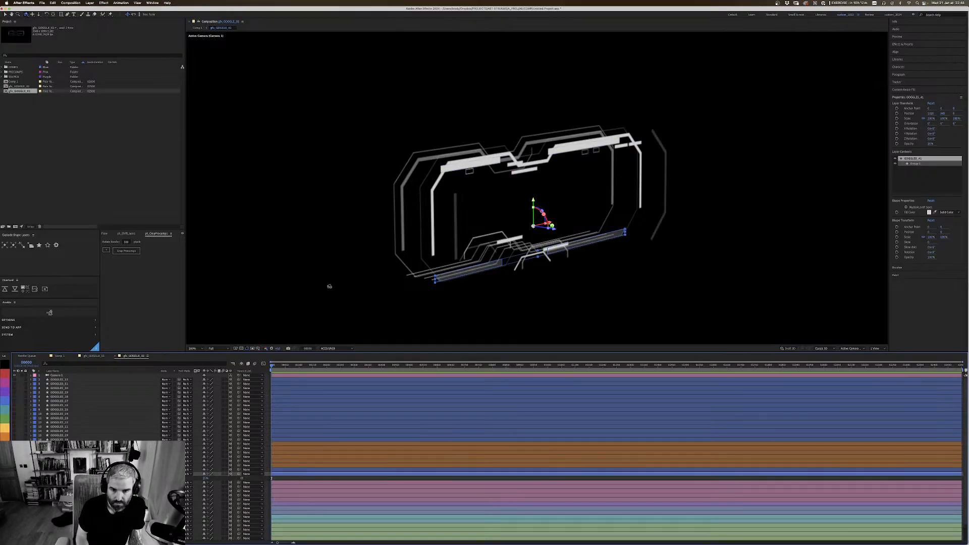
key("super+Up")
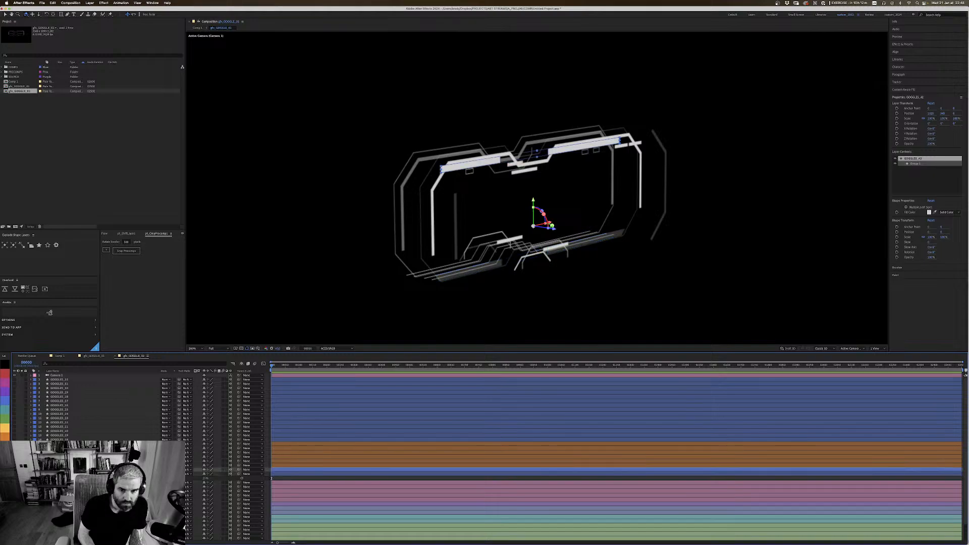
key("t")
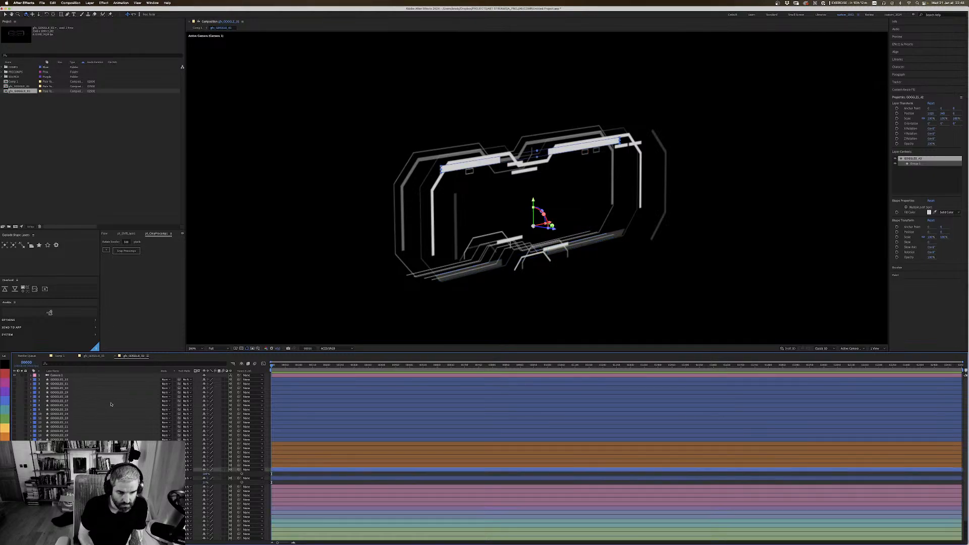
left_click(207, 473)
type("25")
key("Return")
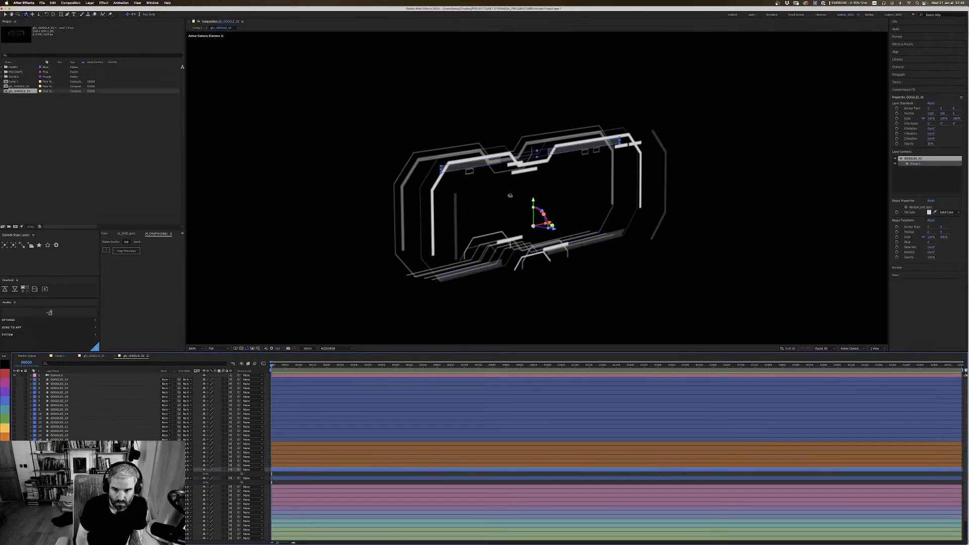
Step: Push the translucent upper bar back along Z behind the bright frame, hide the layer controls and save the project
key("v")
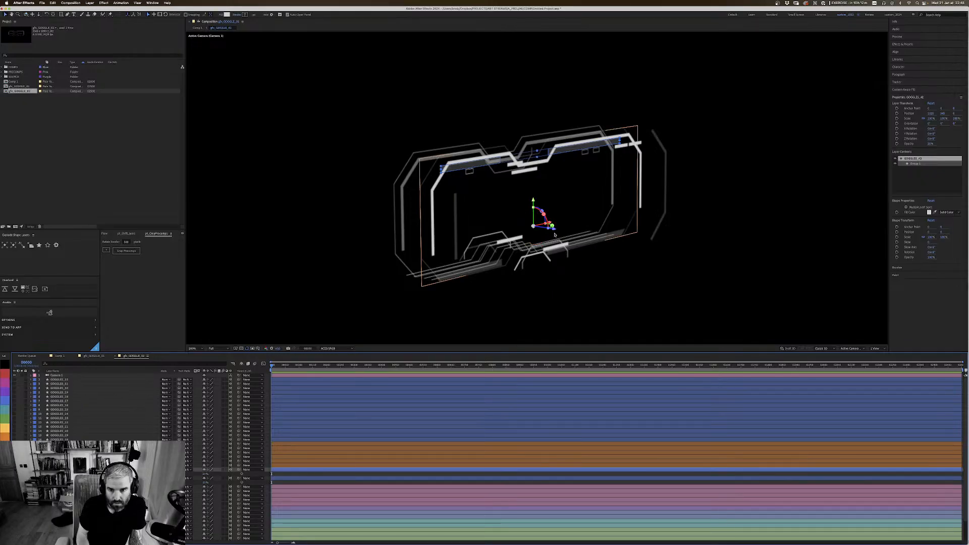
left_click_drag(555, 231, 359, 257)
key("c")
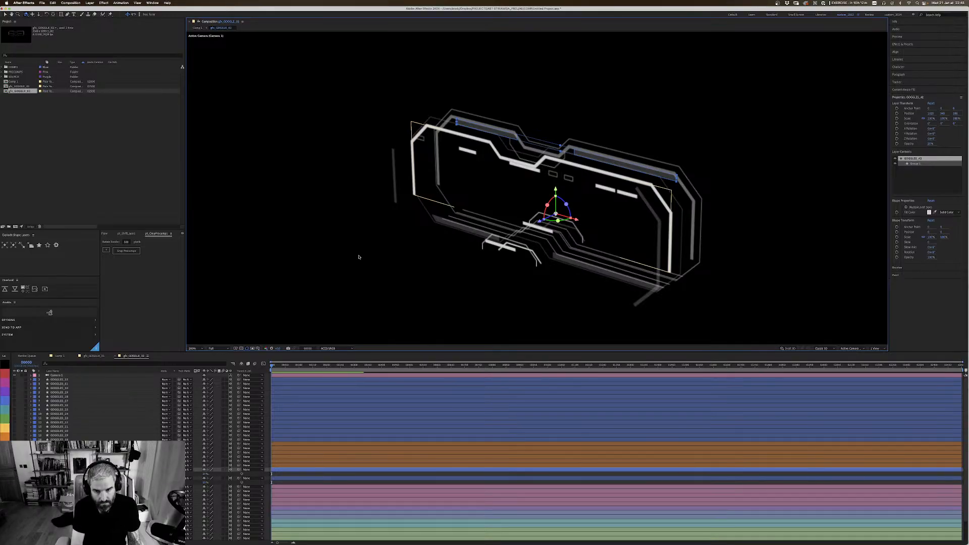
key("super+shift+h")
key("super+s")
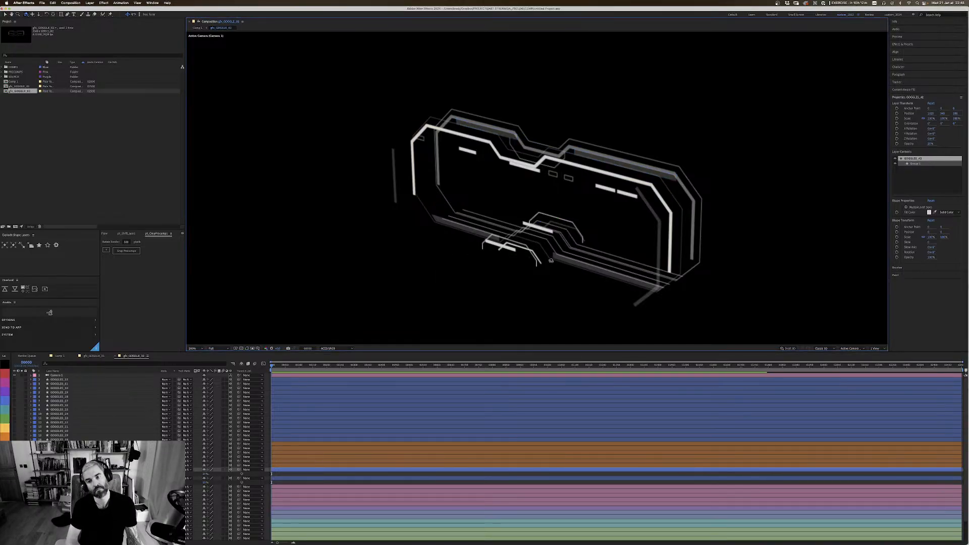
key("2")
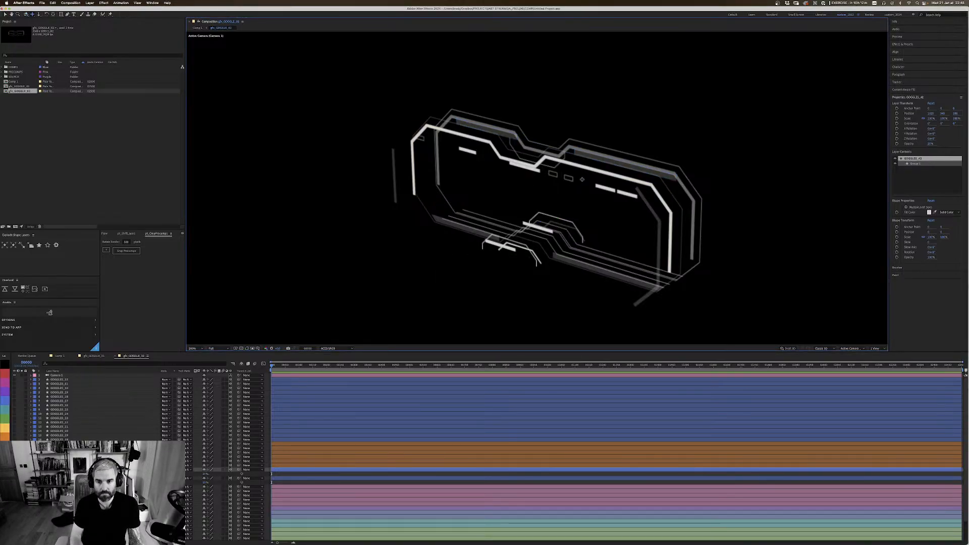
key("1")
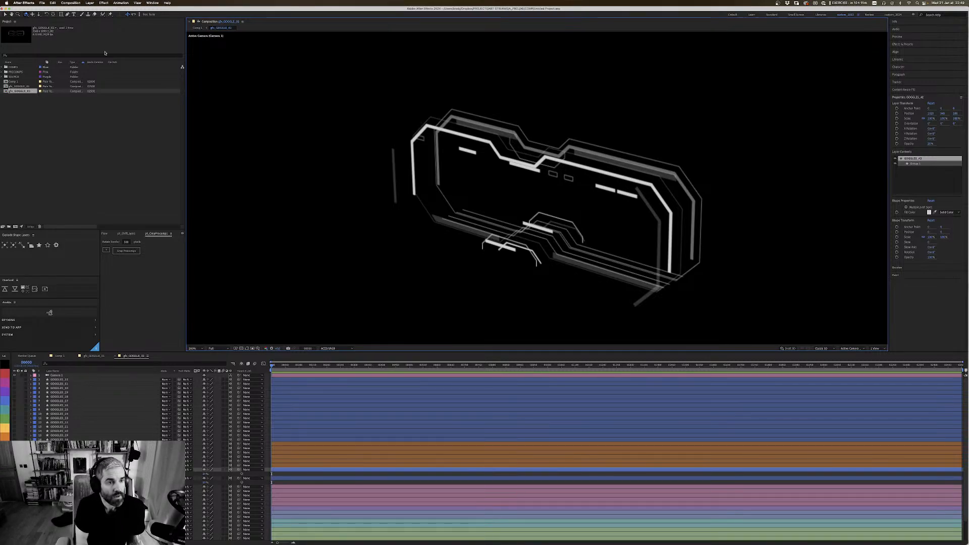
left_click(90, 3)
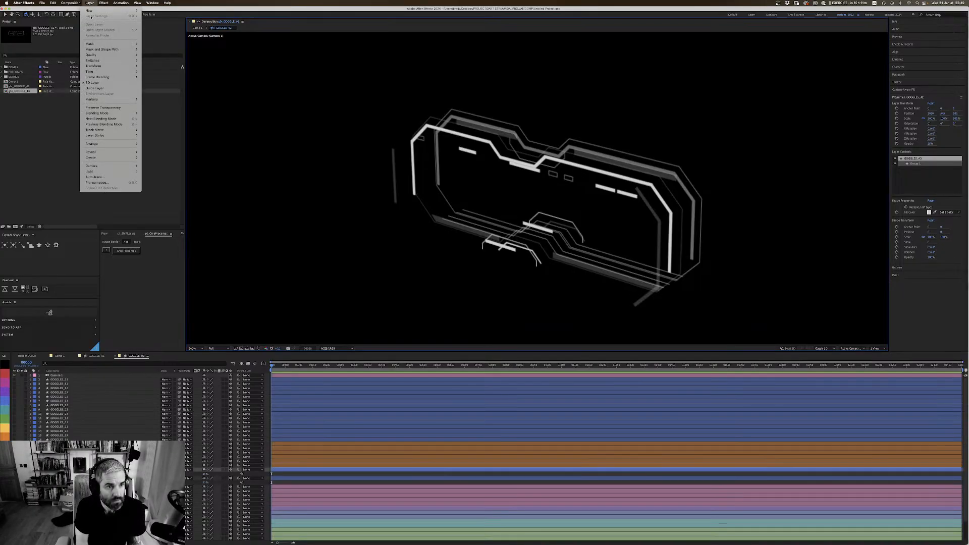
mouse_move(111, 10)
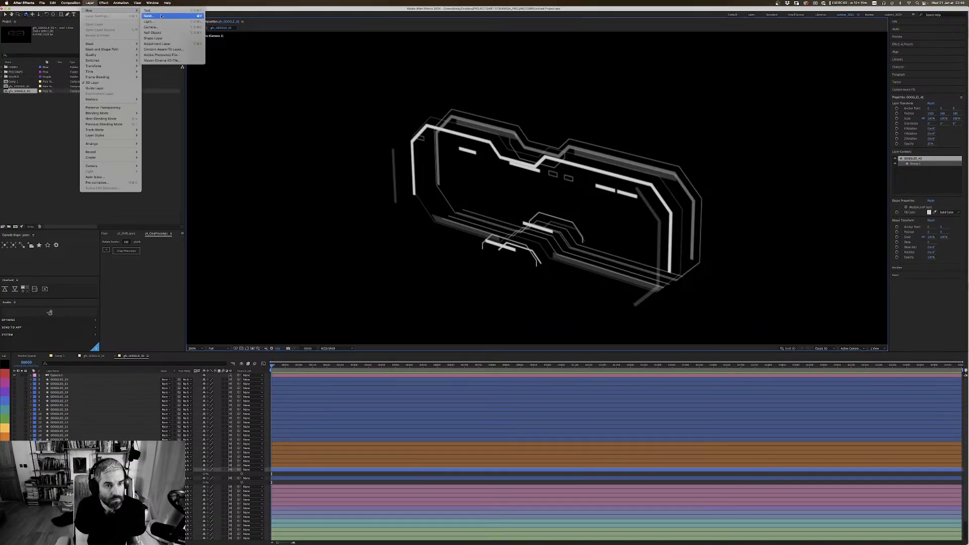
left_click(91, 3)
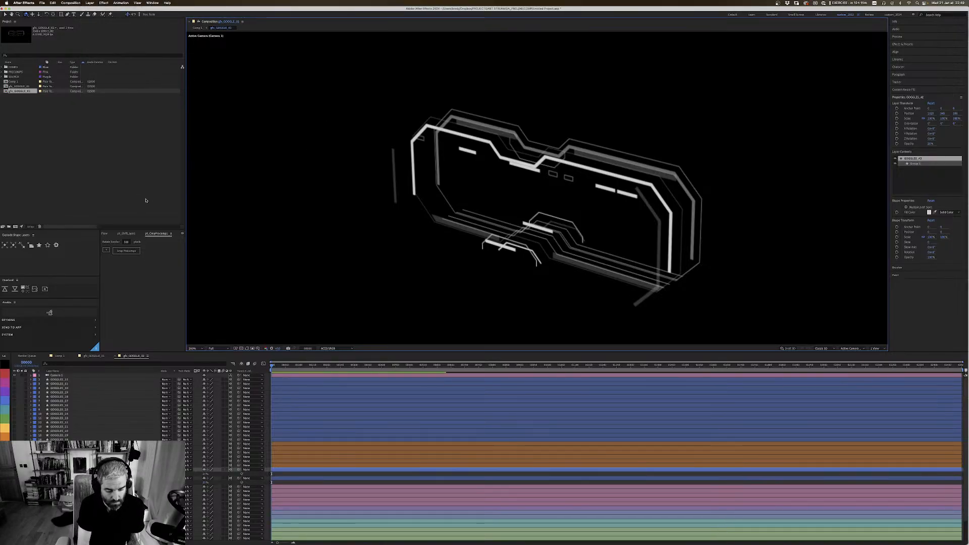
key("super+shift+c")
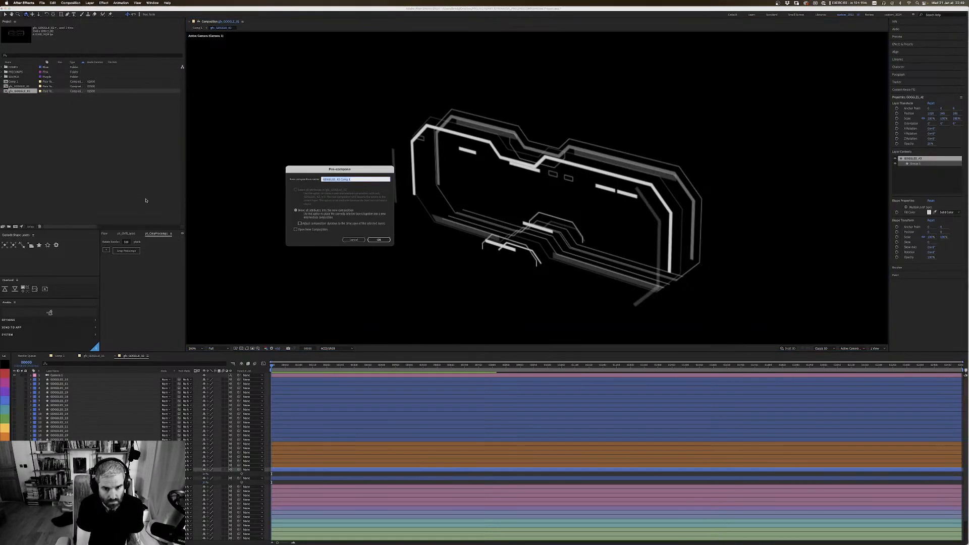
left_click(354, 240)
Step: Create a new composition named dof_1
left_click(89, 3)
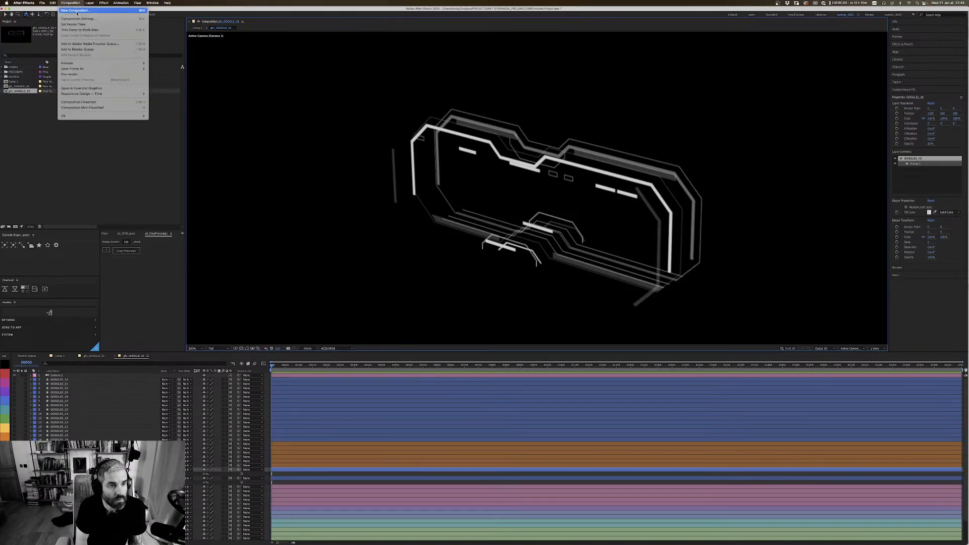
left_click(77, 11)
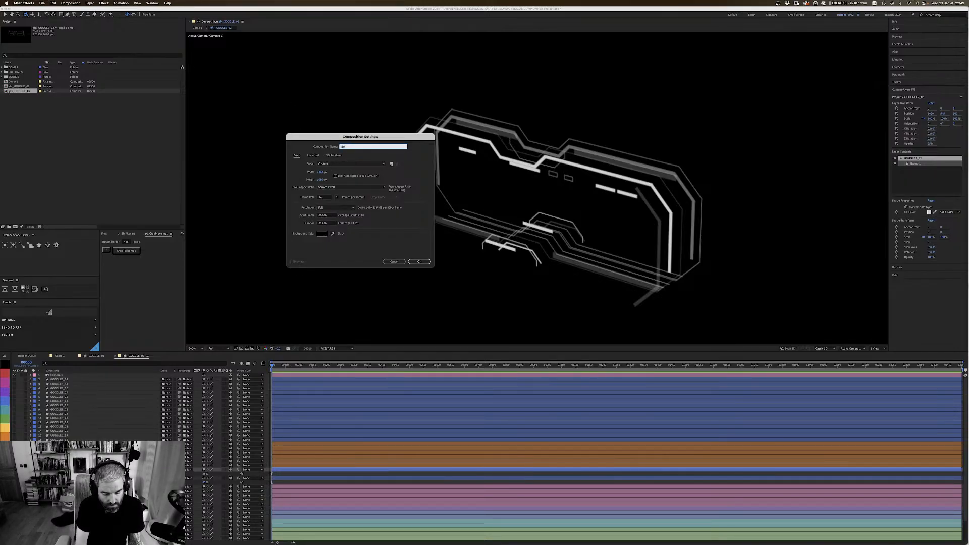
key("Return")
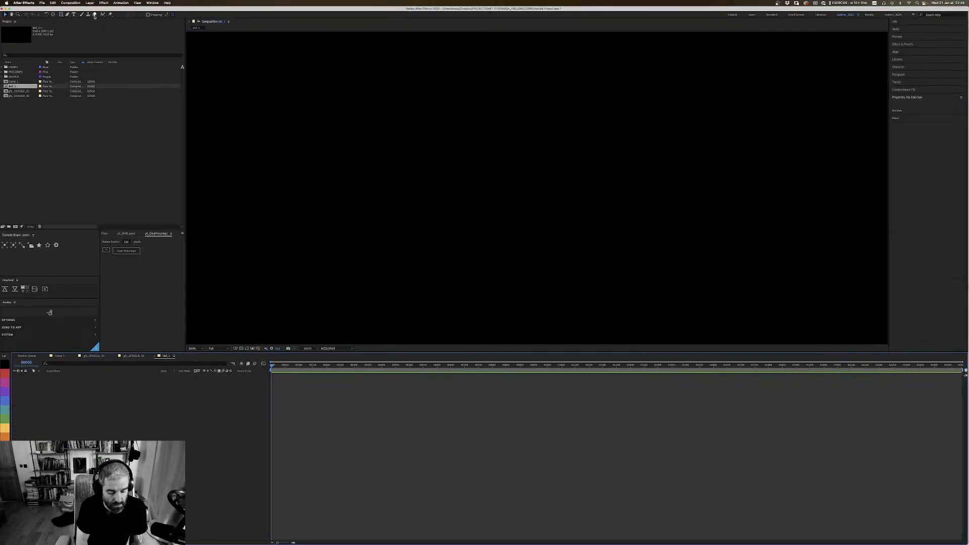
Step: Add a full-frame black solid (000000) to the dof_1 composition
key("super+y")
left_click(317, 271)
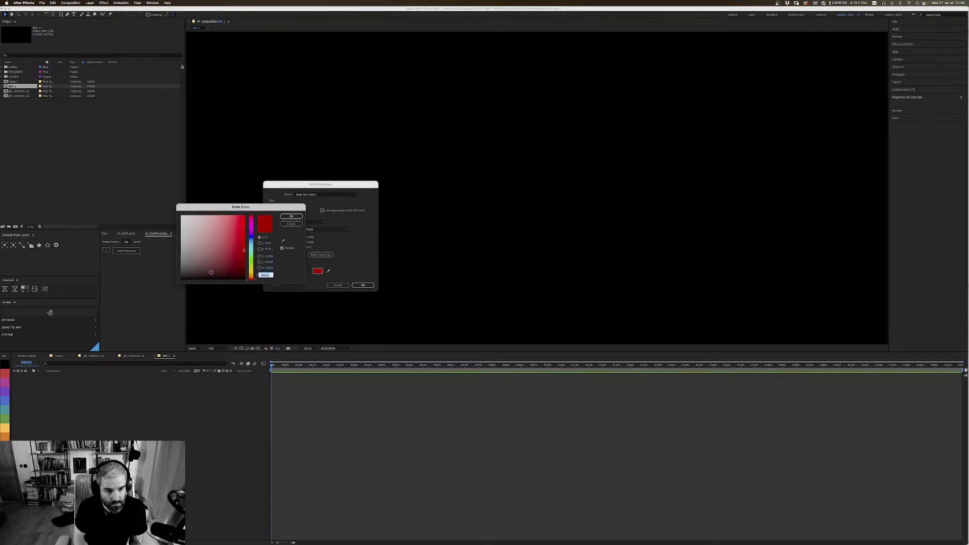
type("000000")
key("Return")
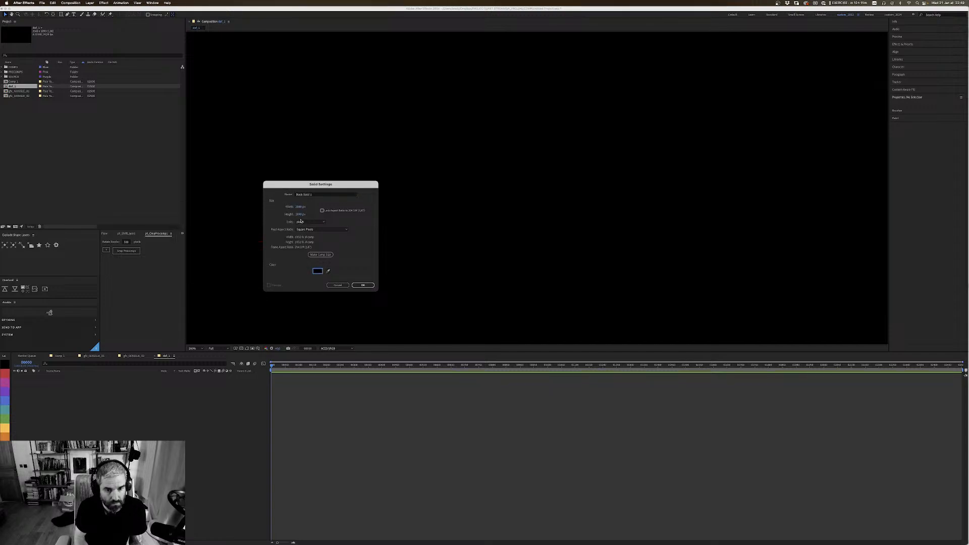
left_click(363, 285)
Step: Add a second full-frame solid colored white (ffffff) above the black one
key("super+y")
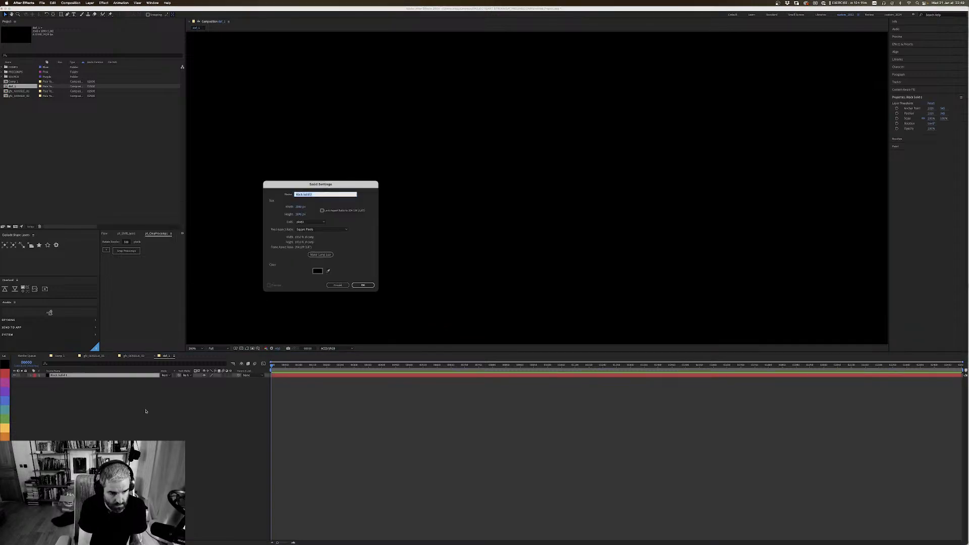
left_click(318, 272)
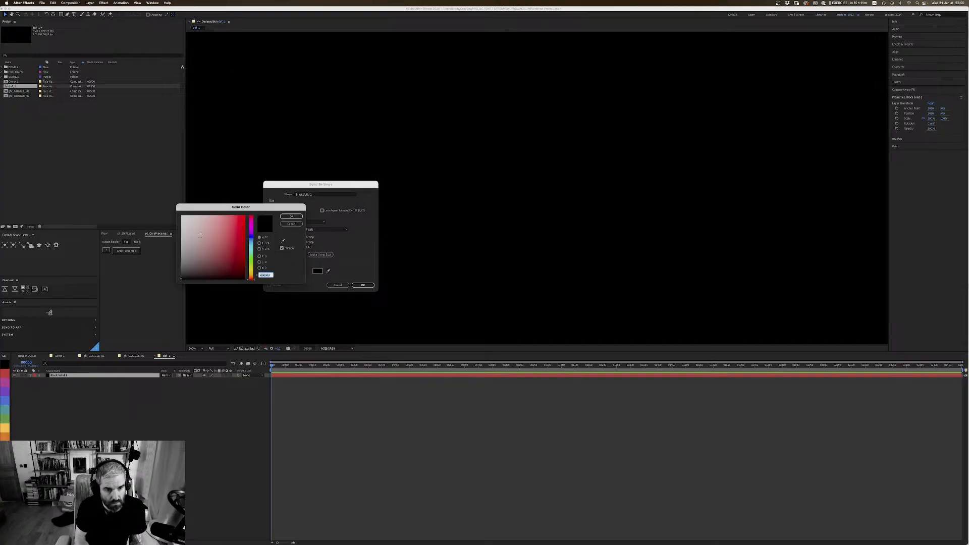
type("ffffff")
left_click(288, 217)
left_click(363, 285)
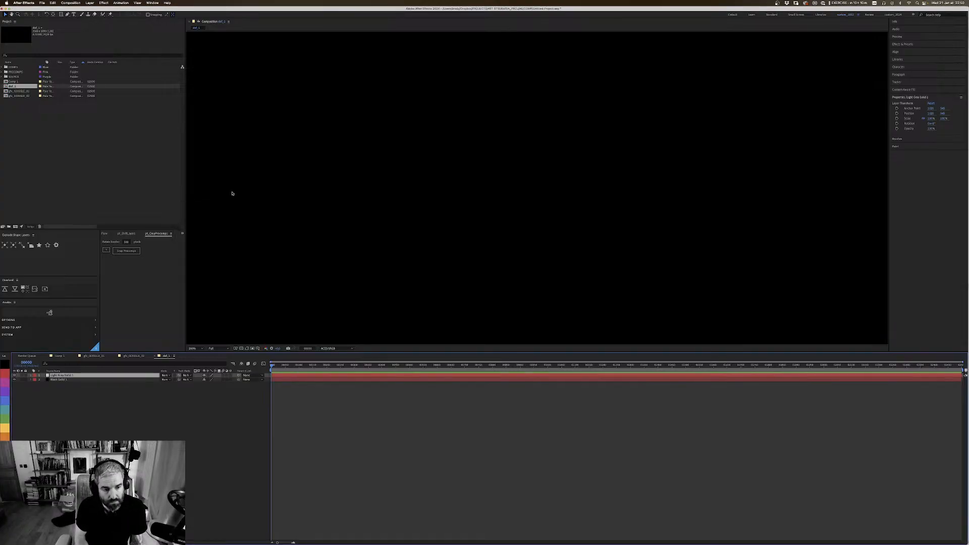
Step: Draw a large elliptical mask on the white solid and shift the layer slightly so the ellipse sits near the frame's center
left_click_drag(61, 14, 77, 25)
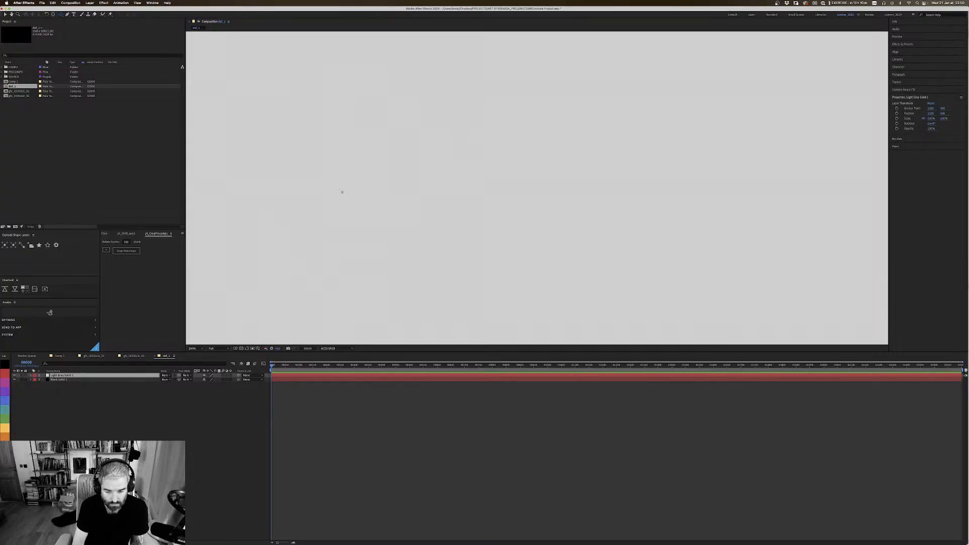
key("comma")
left_click_drag(378, 74, 703, 283)
key("v")
key("super+t")
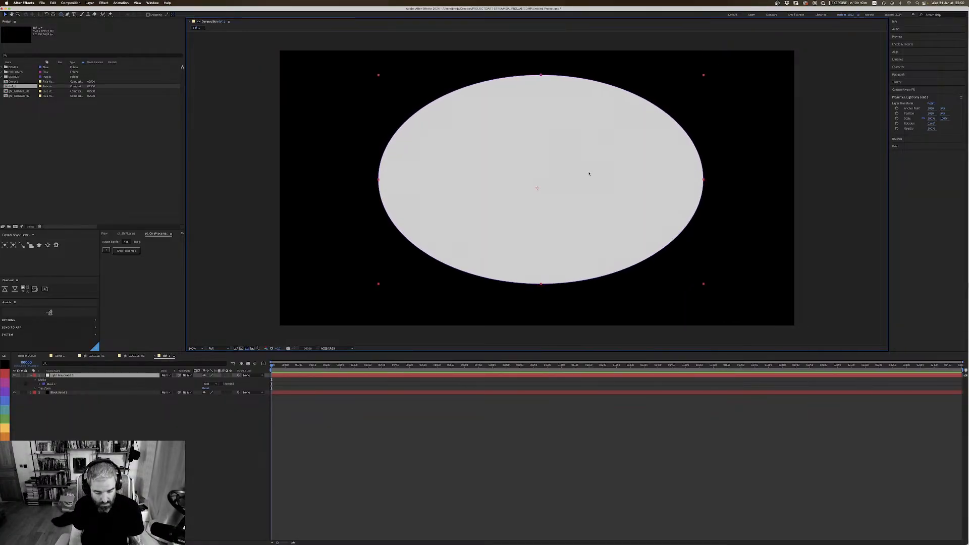
left_click_drag(600, 203, 593, 207)
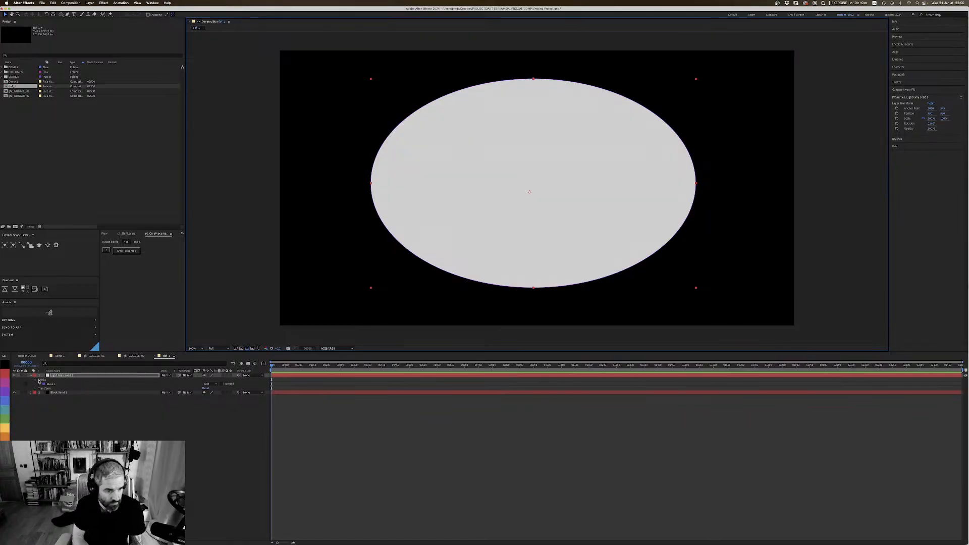
Step: Set the ellipse mask's mode to Subtract and feather its edge into a wide, soft gradient
left_click(210, 384)
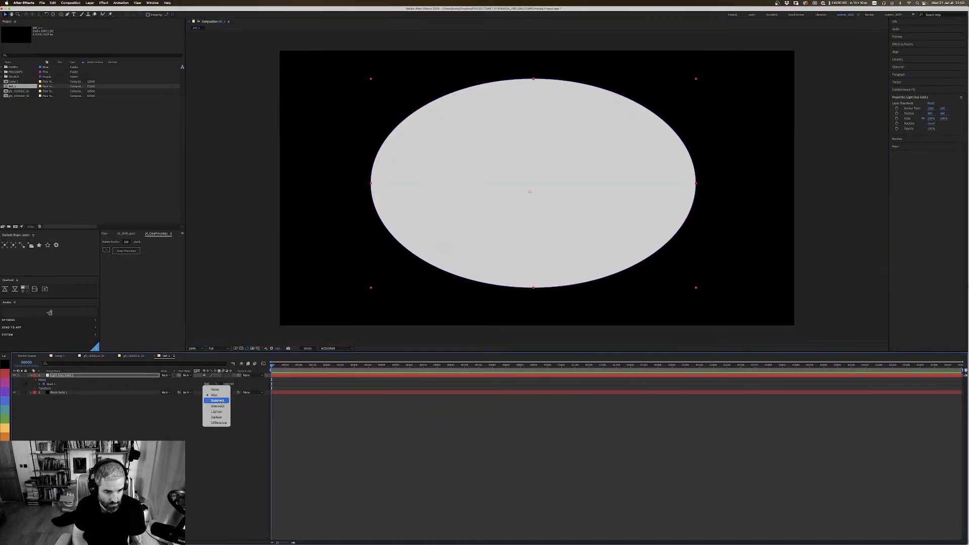
left_click(220, 401)
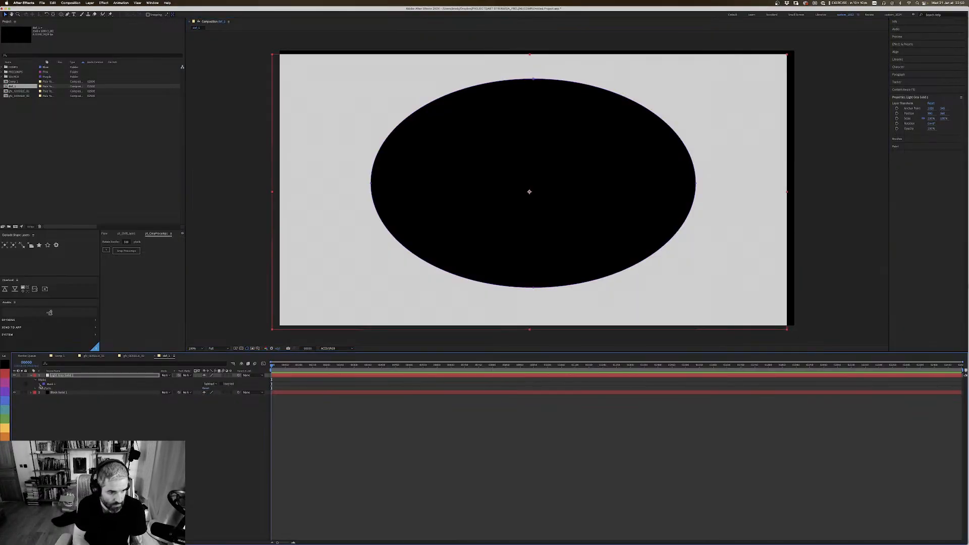
key("f")
left_click_drag(212, 383, 283, 385)
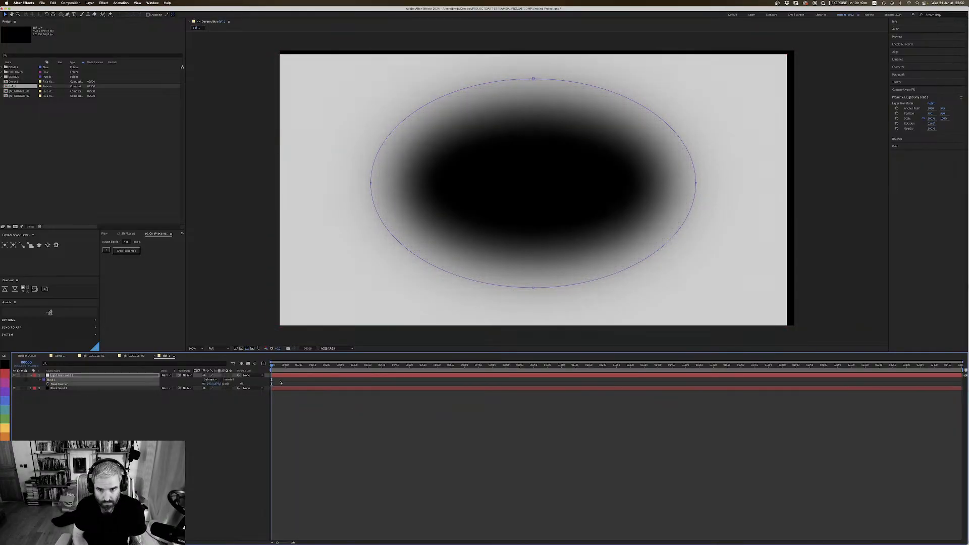
Step: Stretch the feathered ellipse mask wider than the frame and nearly full height, and hide the layer controls
left_click(662, 247)
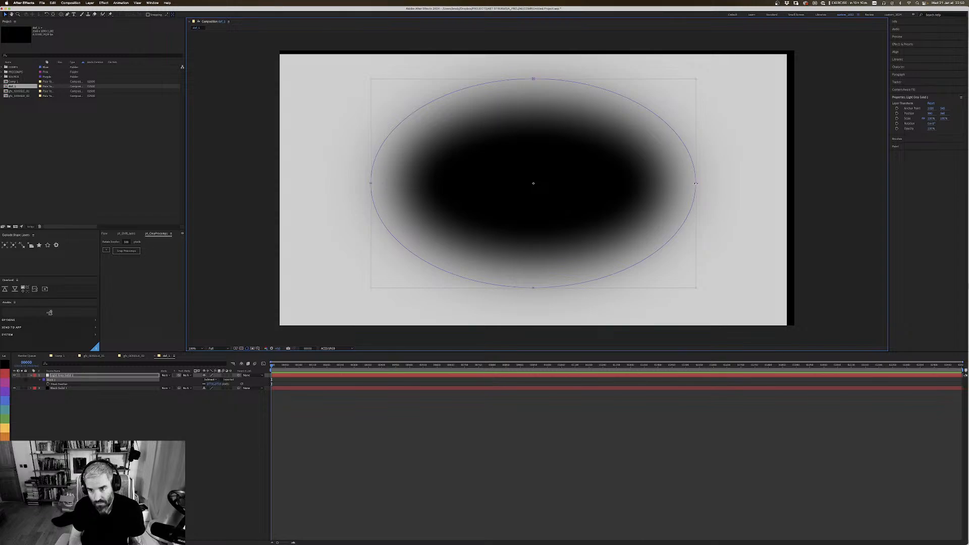
left_click_drag(695, 184, 825, 184)
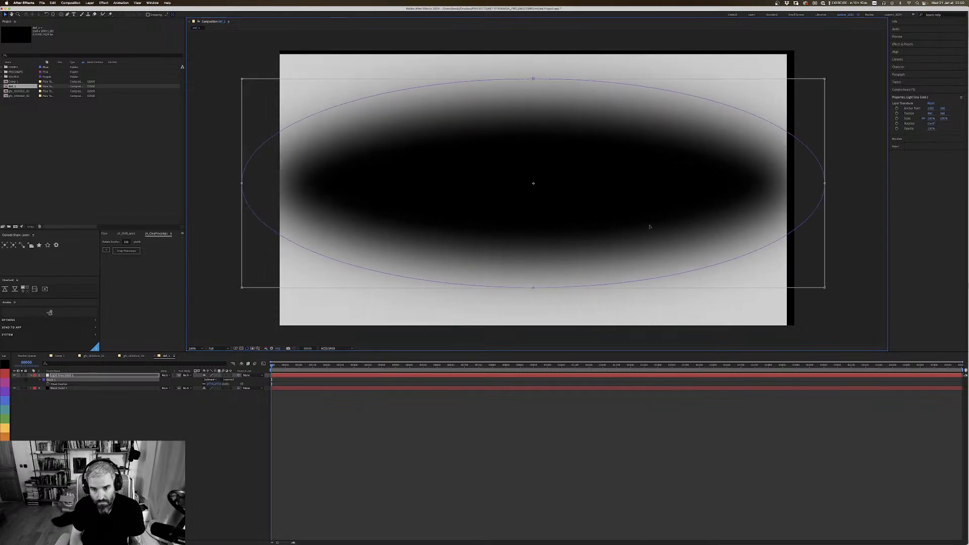
left_click_drag(533, 287, 531, 318)
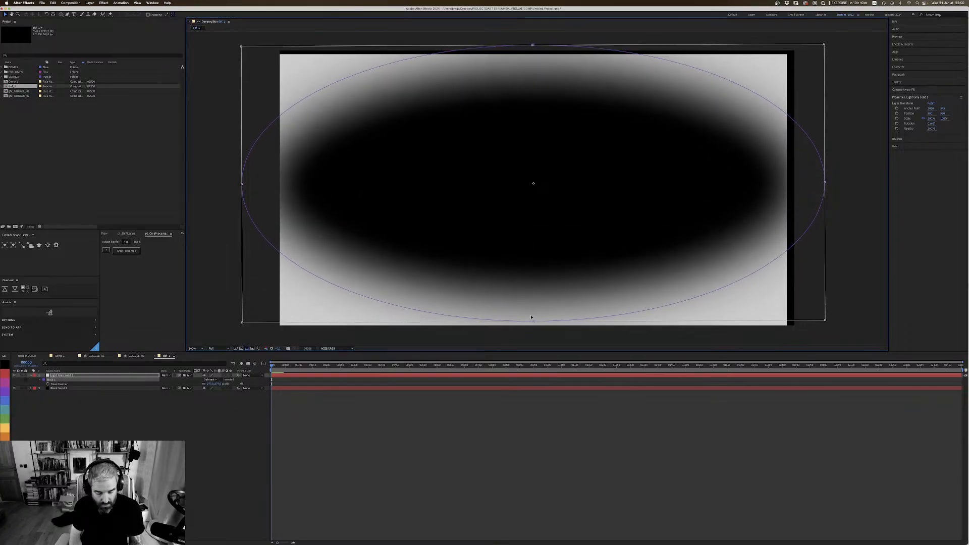
key("super+shift+h")
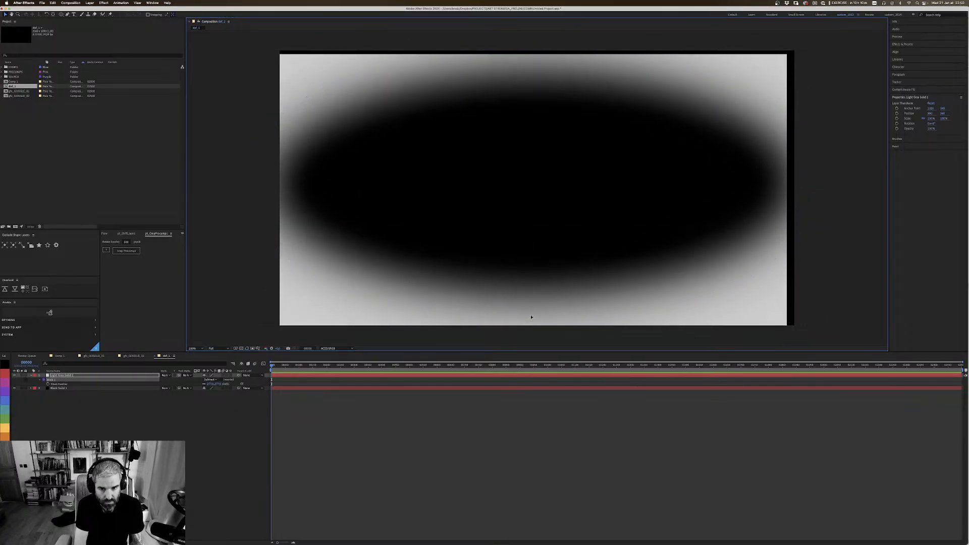
Step: Place the dof_1 composition at the bottom of the layer stack in gfx_GOGGLE_02 and turn off its visibility
left_click(133, 356)
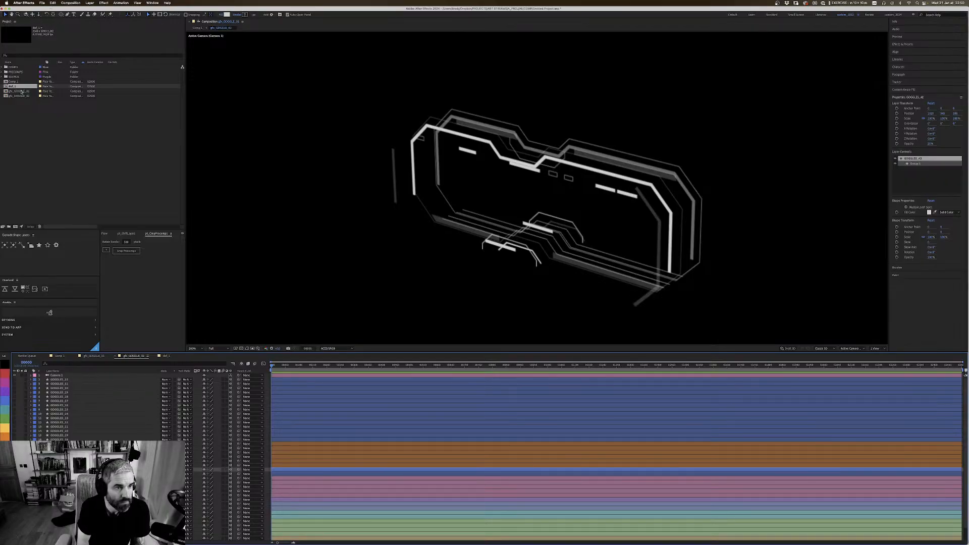
scroll(616, 454, "down", 1)
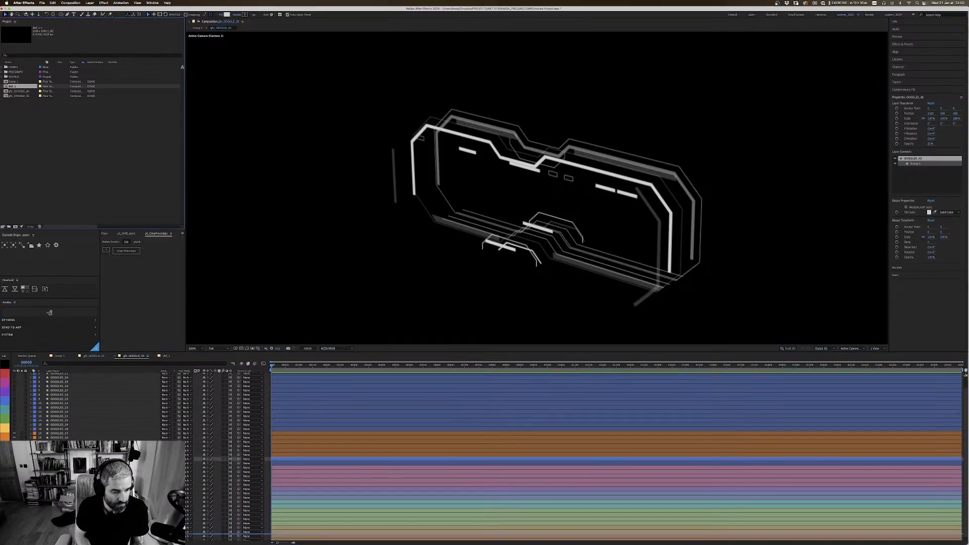
left_click_drag(12, 87, 61, 538)
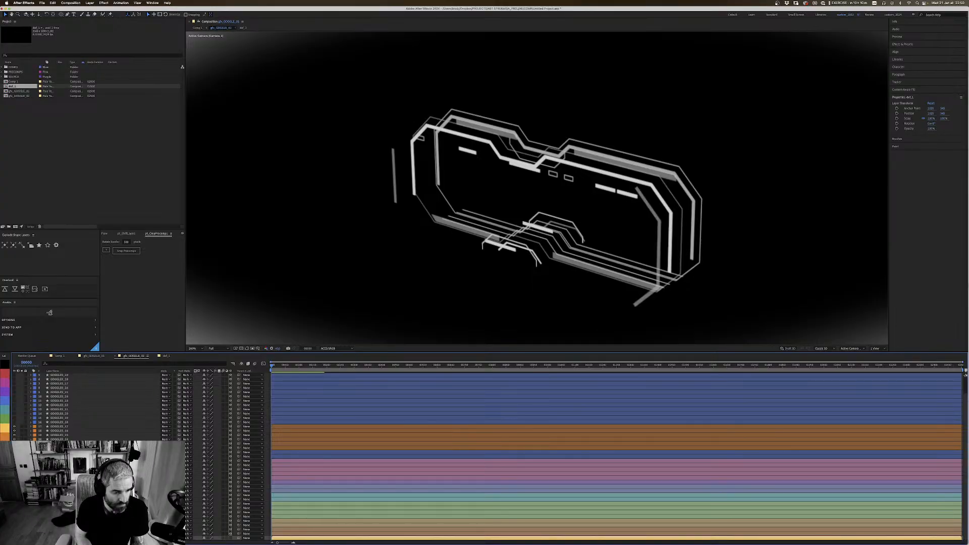
left_click(14, 538)
Step: Create an adjustment layer and place it at the top of the gfx_GOGGLE_02 layer stack
left_click(89, 2)
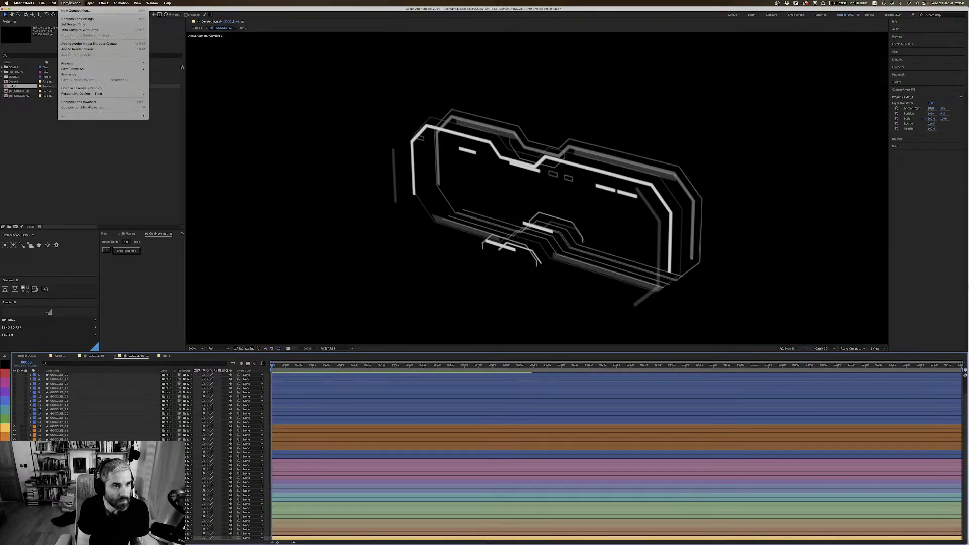
mouse_move(127, 10)
left_click(174, 45)
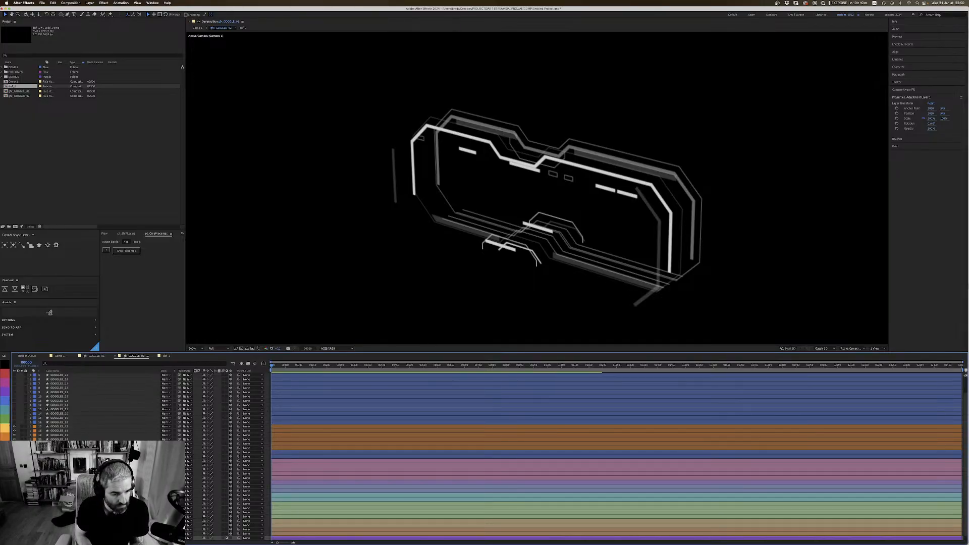
scroll(71, 376, "up", 2)
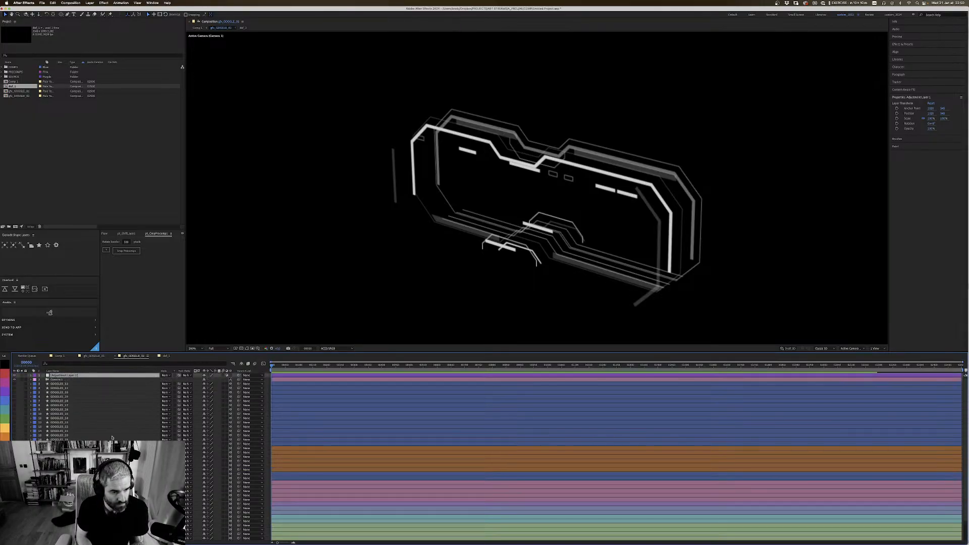
Step: Apply the FL Depth Of Field effect to the new adjustment layer
key("ctrl+space")
type("fl")
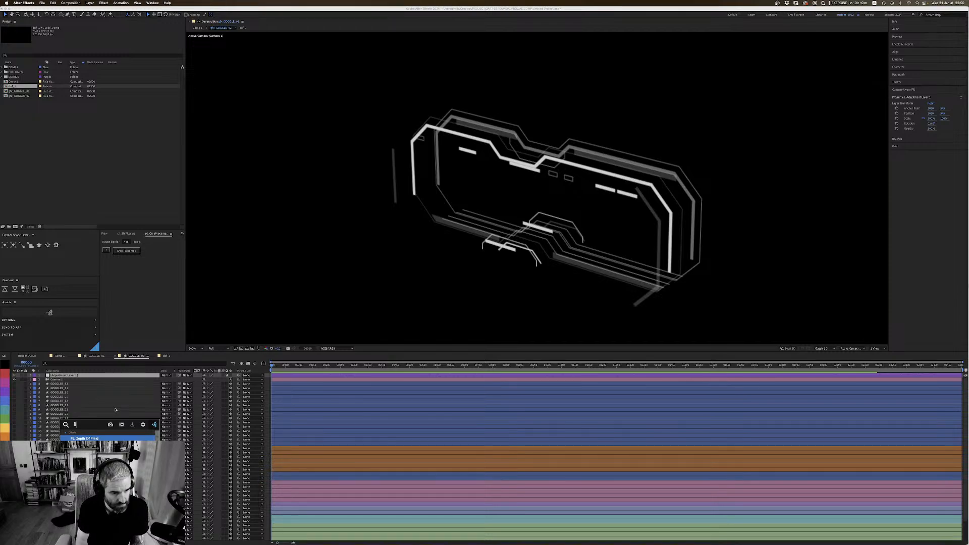
key("Return")
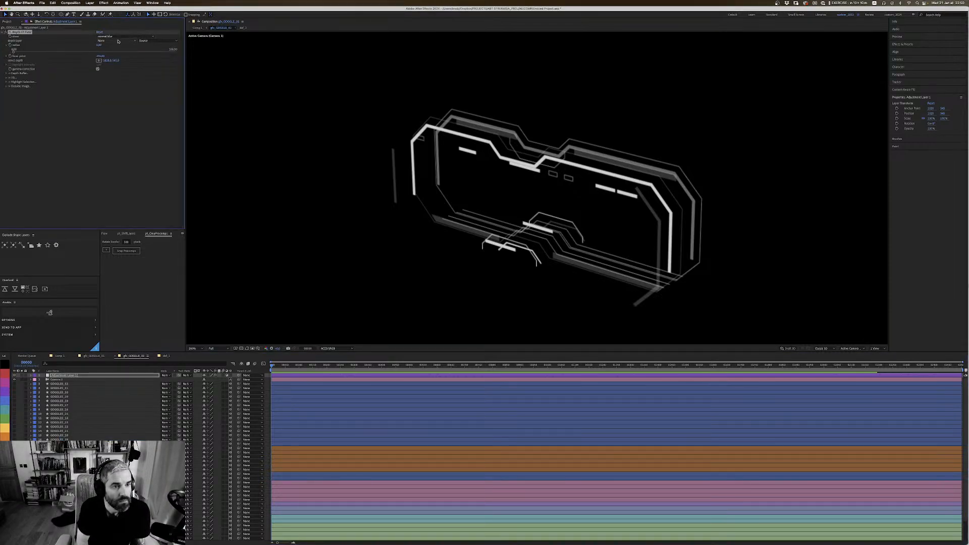
Step: Use dof_1 as the depth layer of the FL Depth Of Field effect and raise its blur radius
left_click(118, 39)
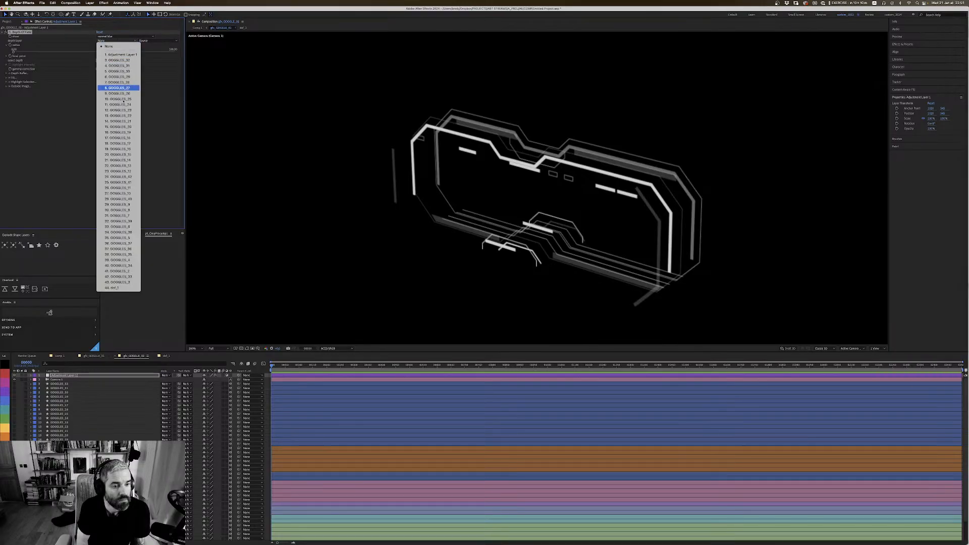
left_click(121, 287)
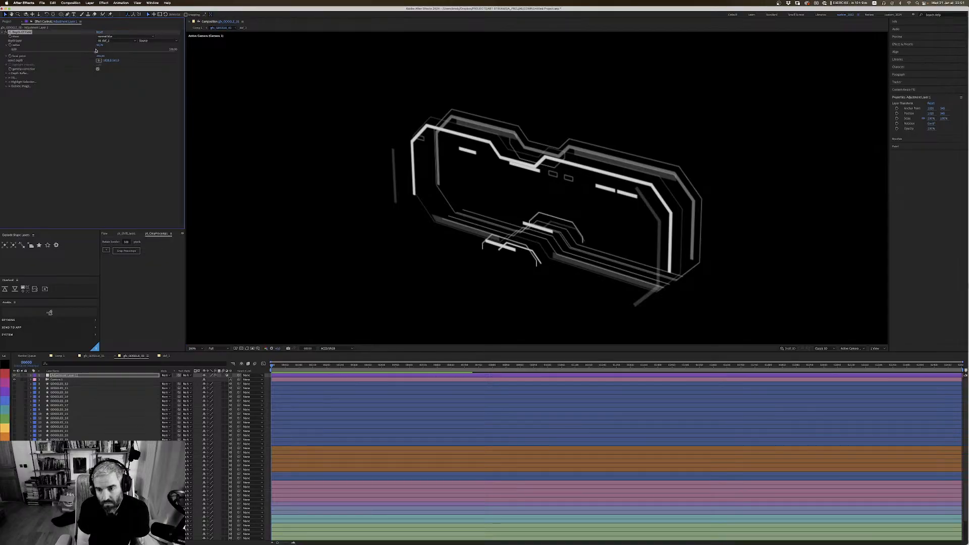
left_click(96, 50)
key("comma")
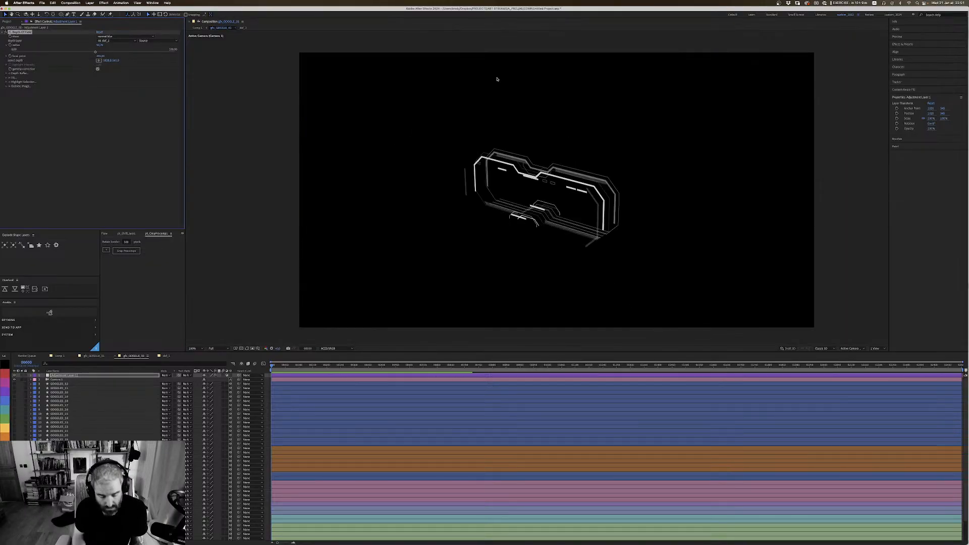
Step: Lower the FL Depth Of Field blur radius on the adjustment layer until the goggle lines are only softly blurred
key("c")
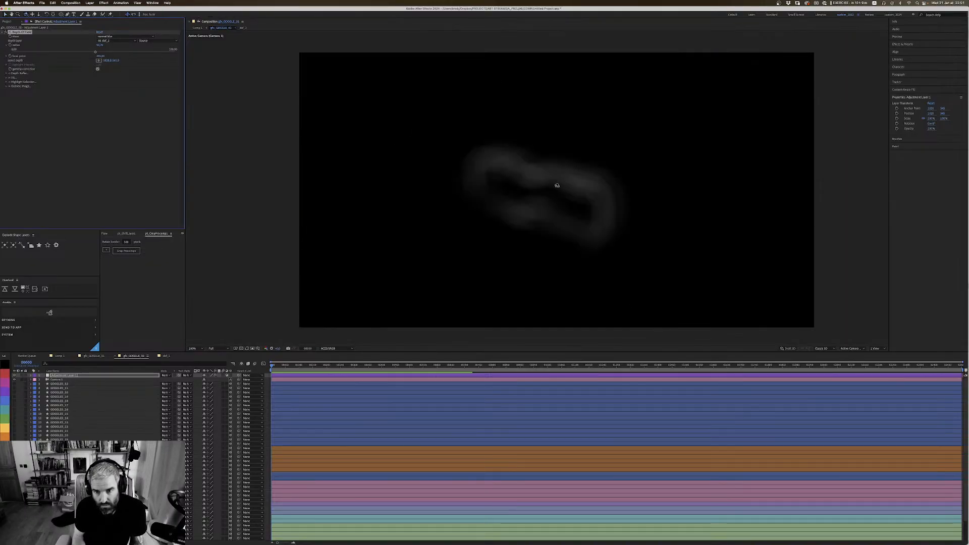
left_click(80, 53)
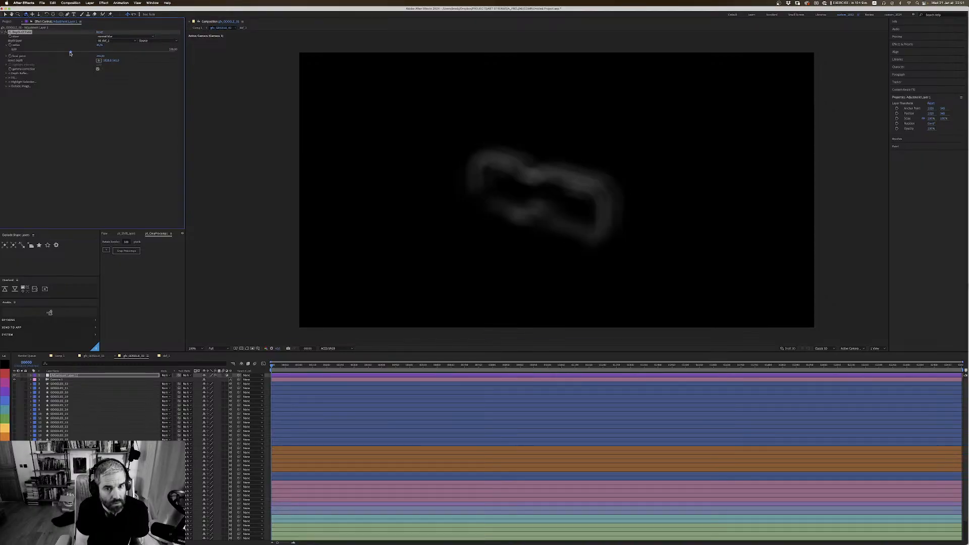
left_click(57, 52)
left_click(54, 51)
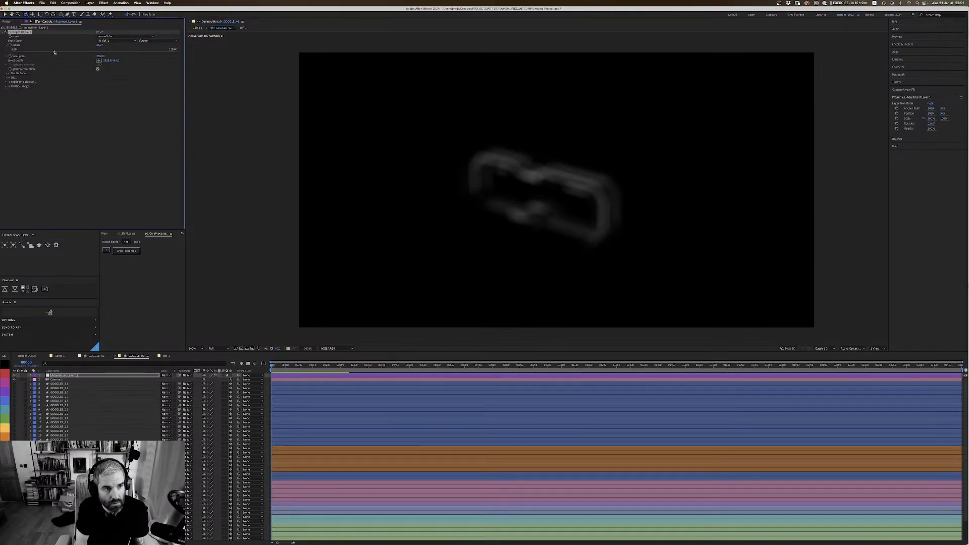
left_click_drag(42, 53, 35, 52)
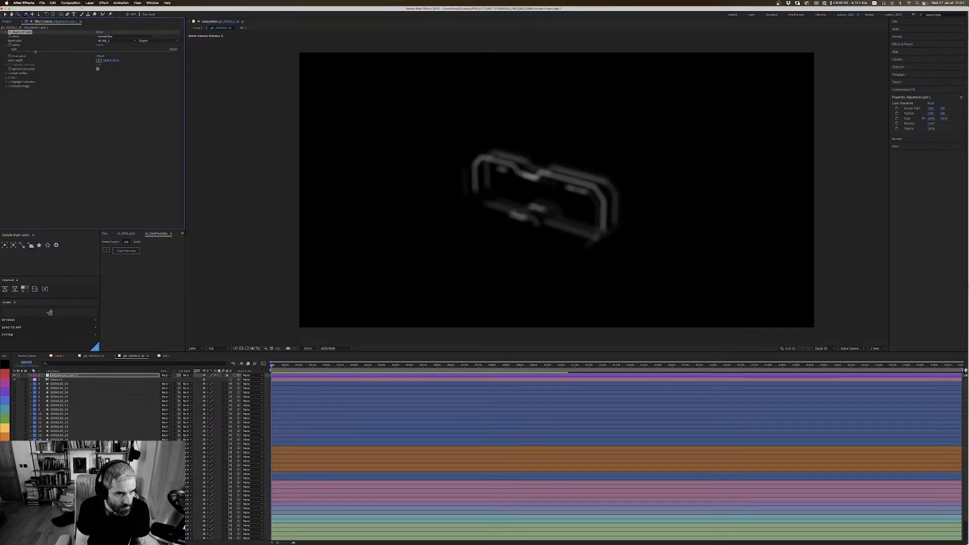
left_click_drag(33, 52, 30, 52)
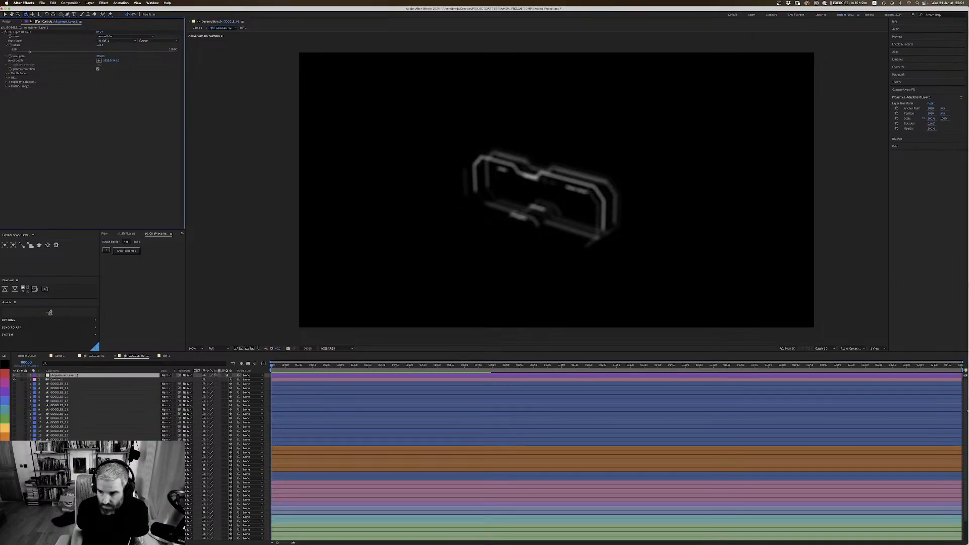
Step: Open the dof_1 composition and change the light gray solid's mask mode from Subtract to Add
scroll(504, 454, "down", 1)
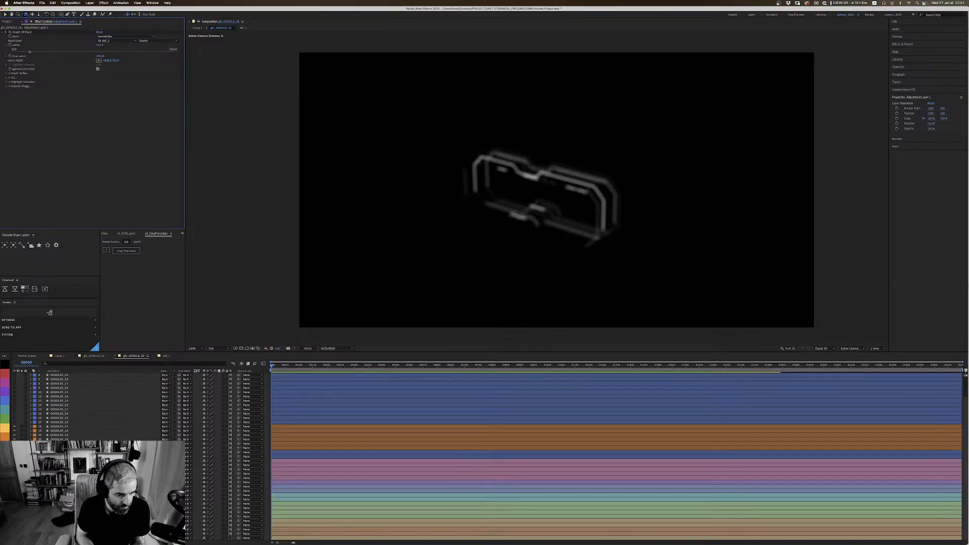
left_click(59, 538)
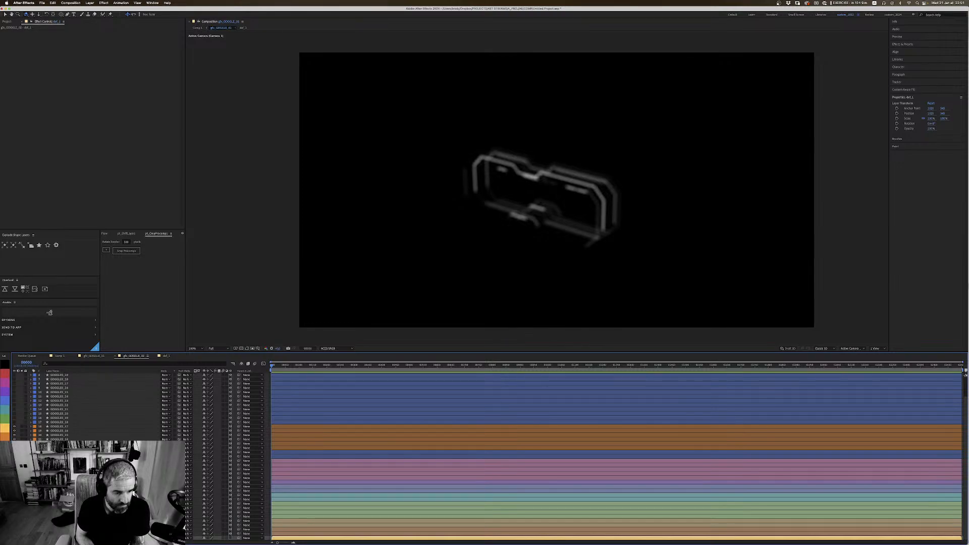
double_click(59, 538)
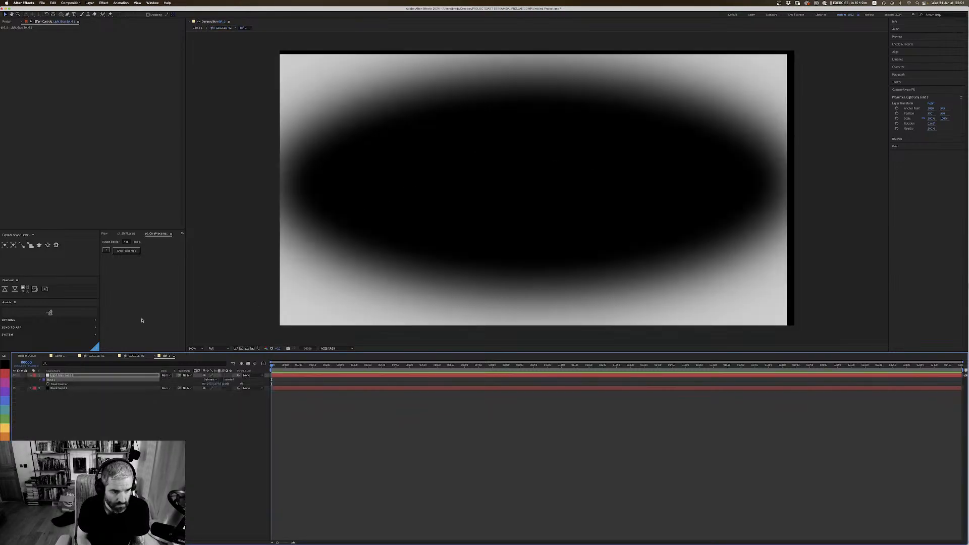
left_click(61, 381)
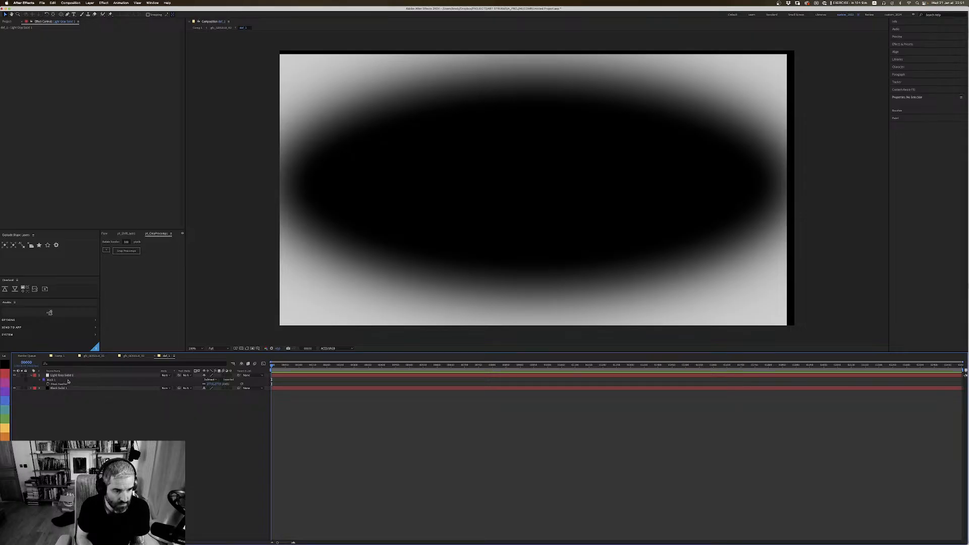
left_click(64, 388)
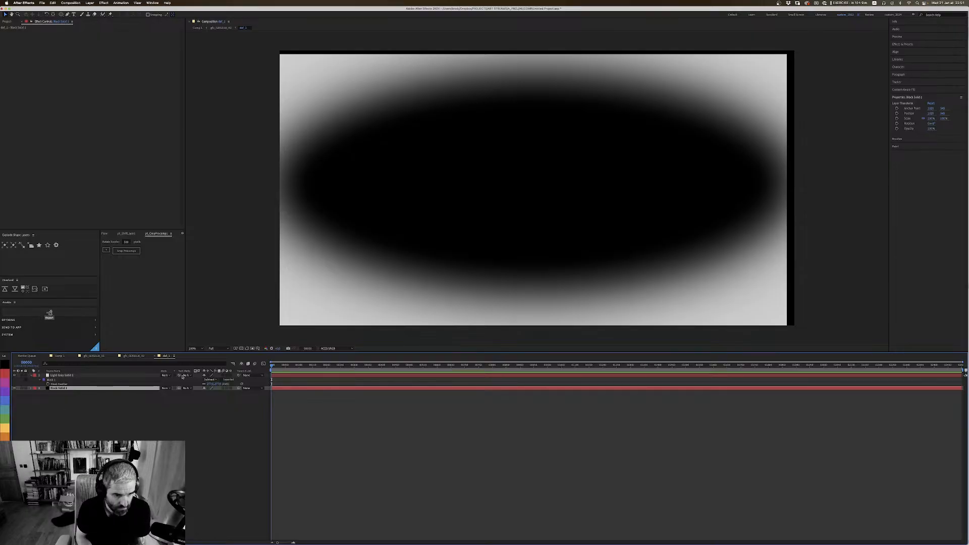
left_click(214, 381)
left_click(212, 389)
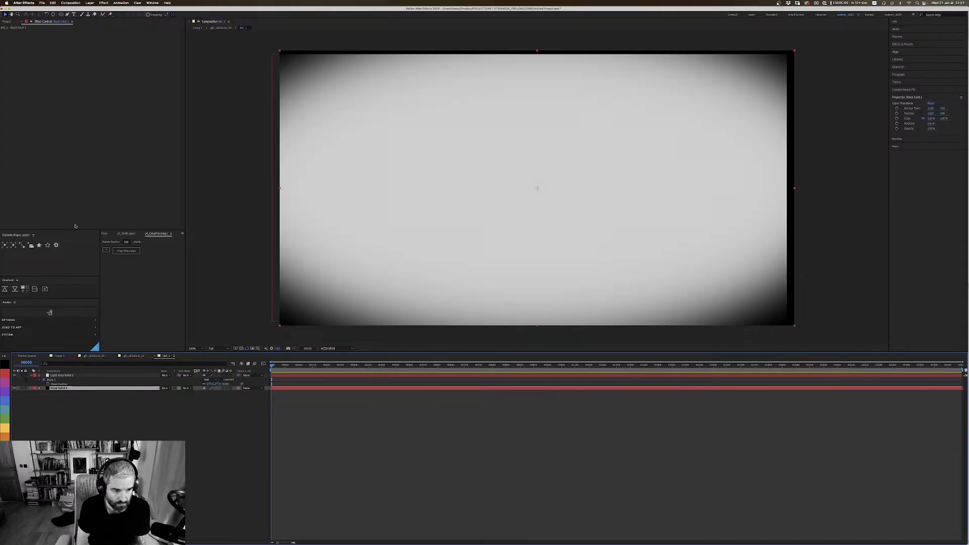
Step: Squash the light gray solid's elliptical mask vertically into a wide horizontal band across the middle of the frame
left_click(64, 375)
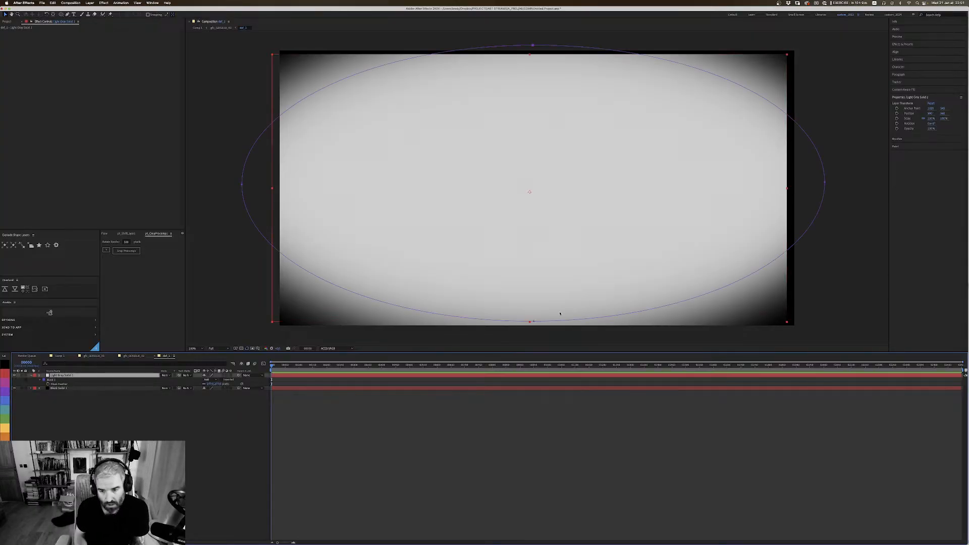
double_click(534, 321)
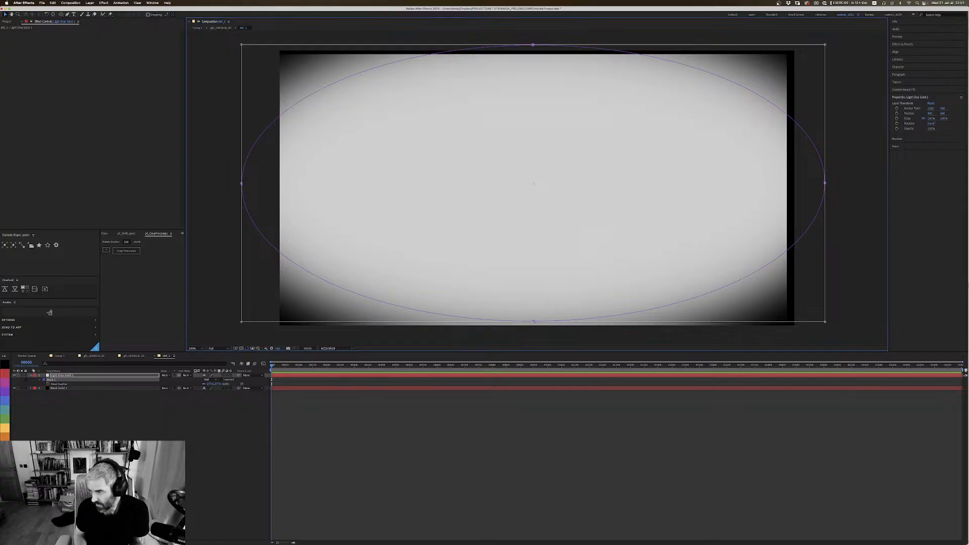
left_click_drag(535, 321, 533, 253)
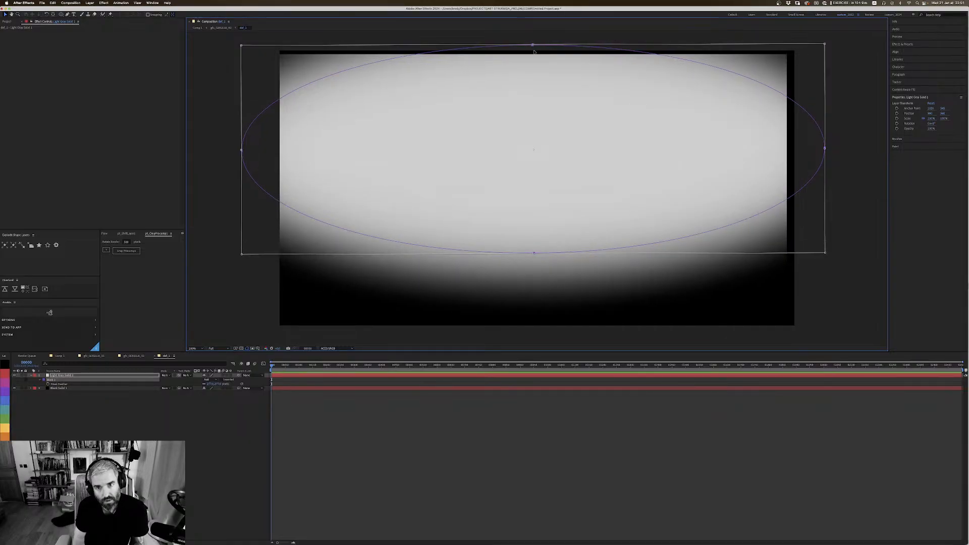
left_click_drag(534, 51, 534, 140)
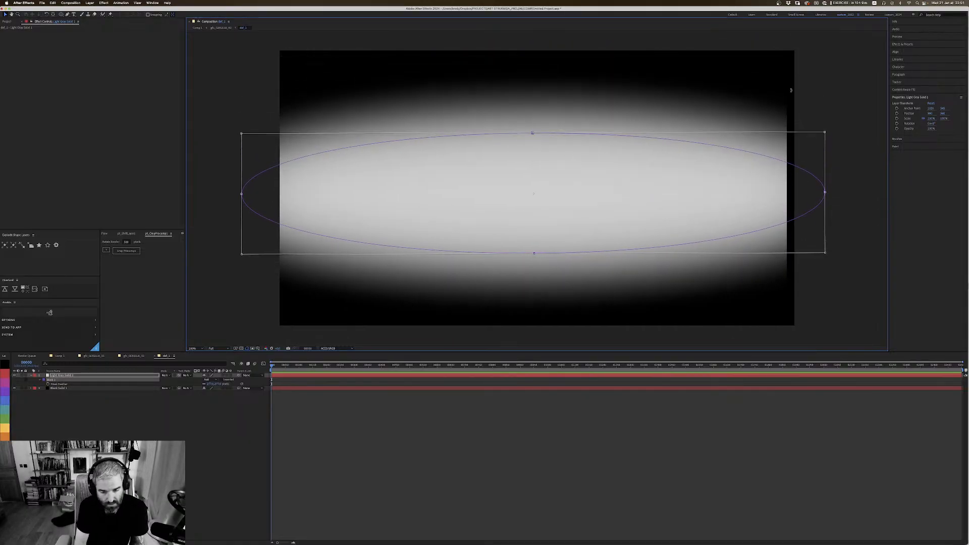
key("super+shift+h")
Step: Return to the gfx_GOGGLE_02 composition to view the goggles with the updated depth map
left_click(93, 356)
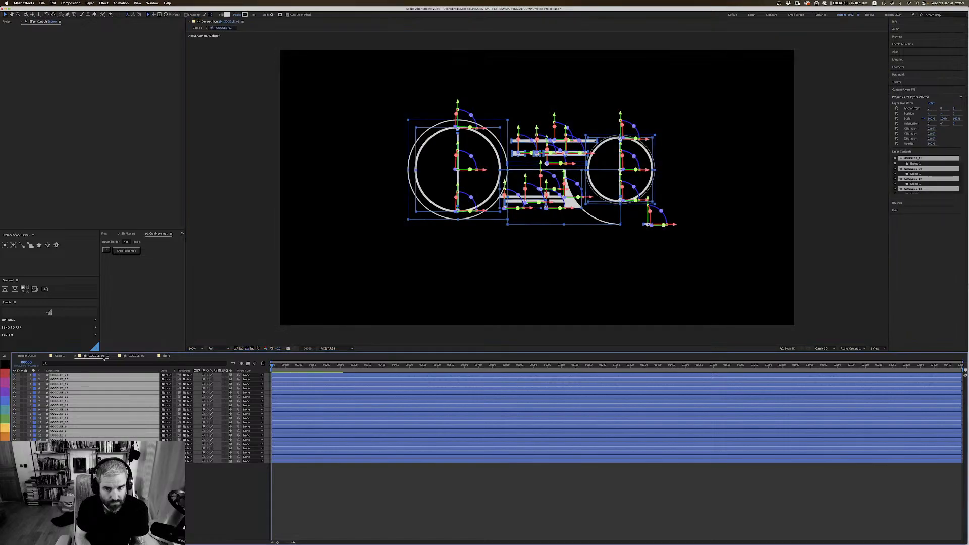
left_click(59, 356)
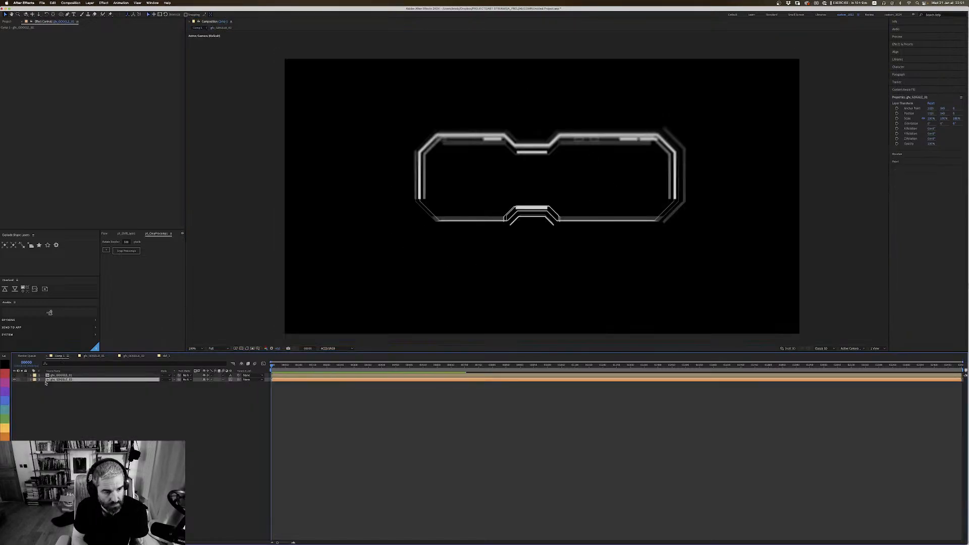
left_click(93, 356)
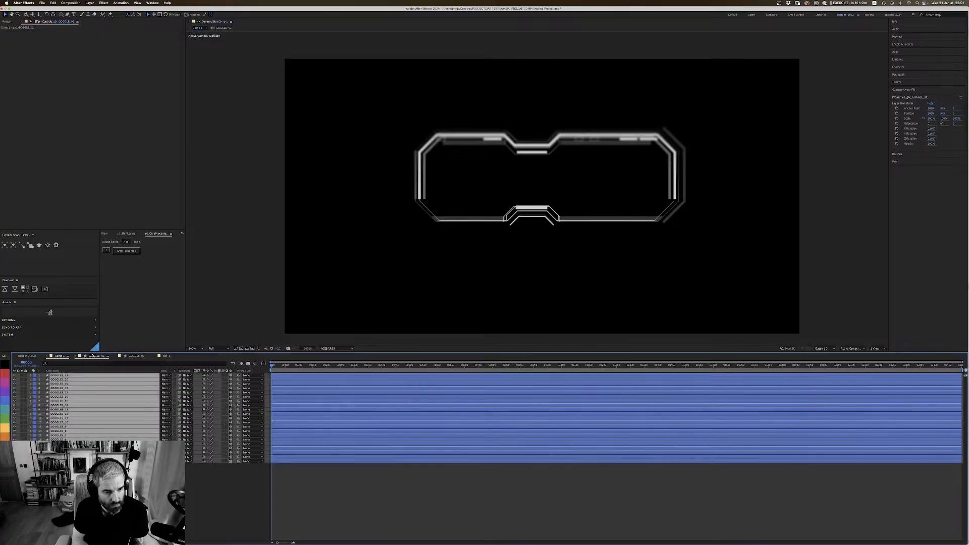
left_click(133, 356)
key("period")
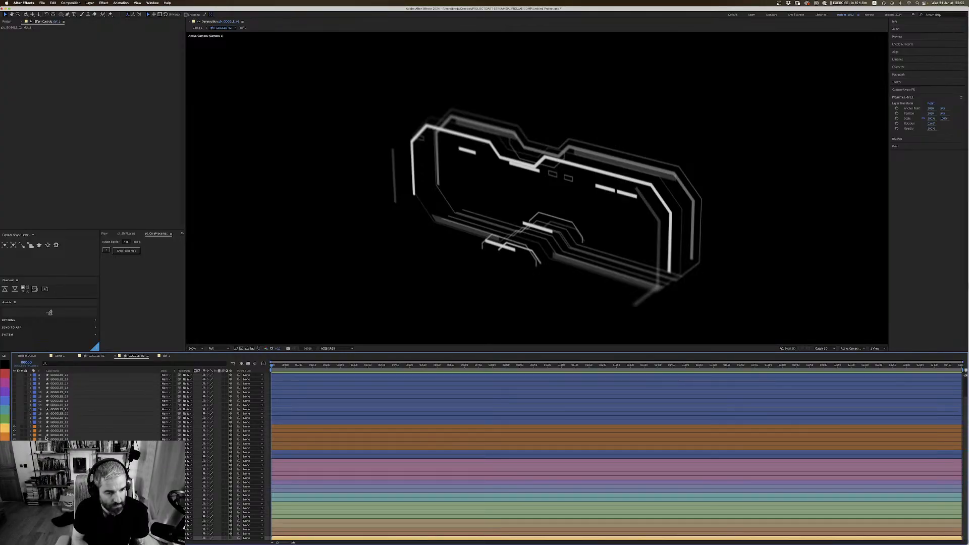
Step: Raise the FL Depth Of Field blur radius on the adjustment layer and hide that layer to compare with the unblurred goggles
scroll(80, 390, "up", 5)
left_click(65, 375)
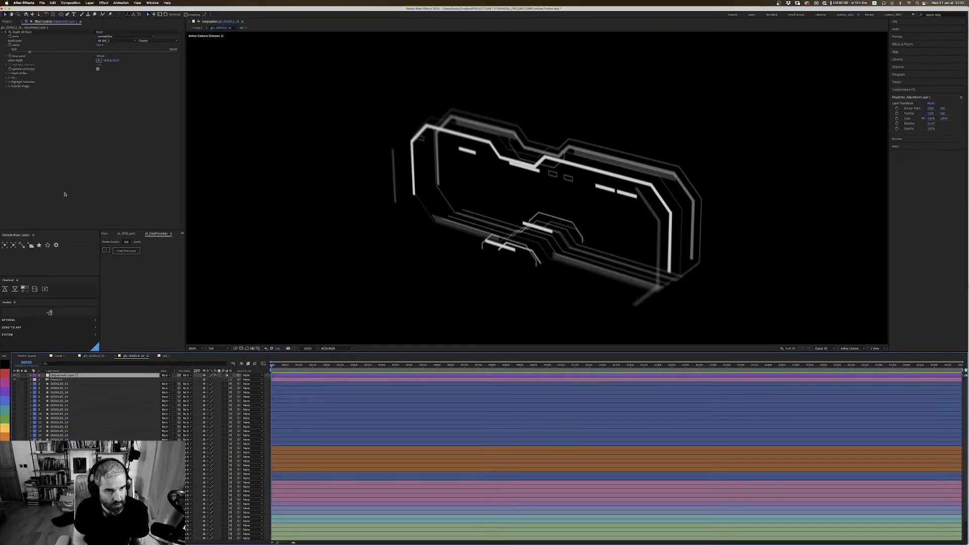
left_click_drag(46, 52, 59, 52)
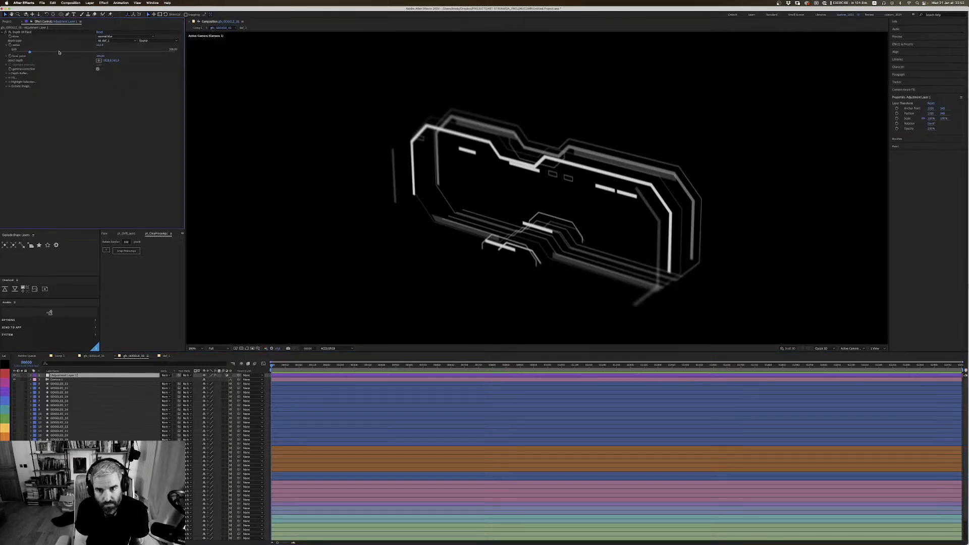
left_click(63, 52)
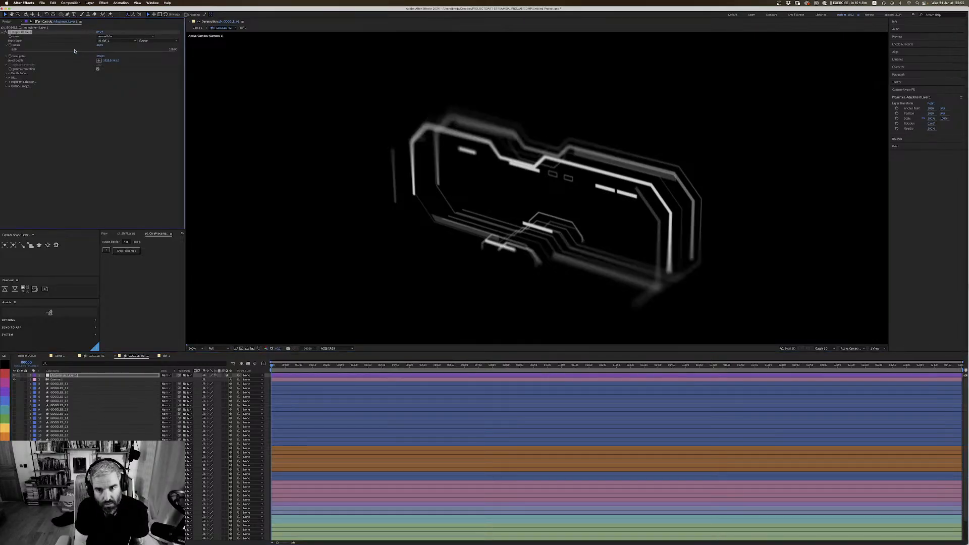
left_click_drag(76, 52, 72, 53)
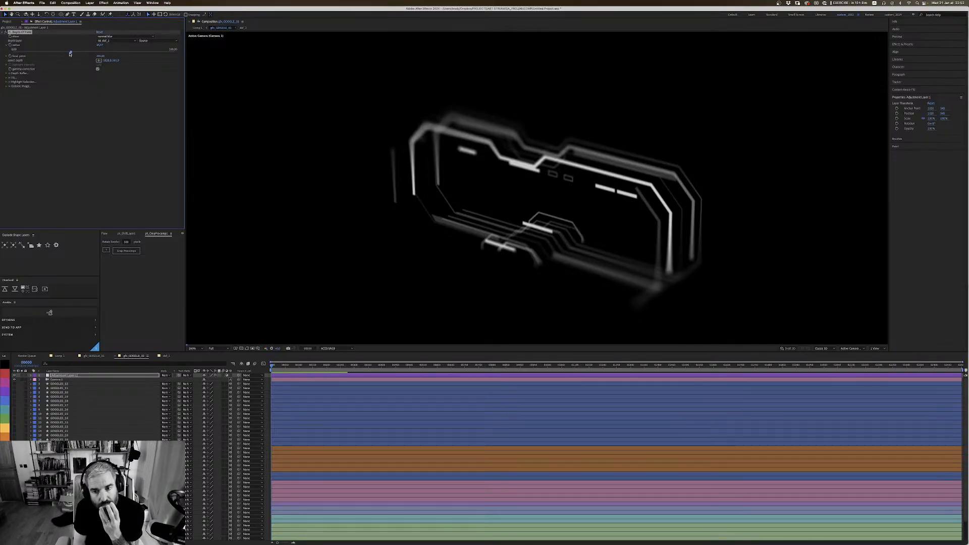
left_click(63, 53)
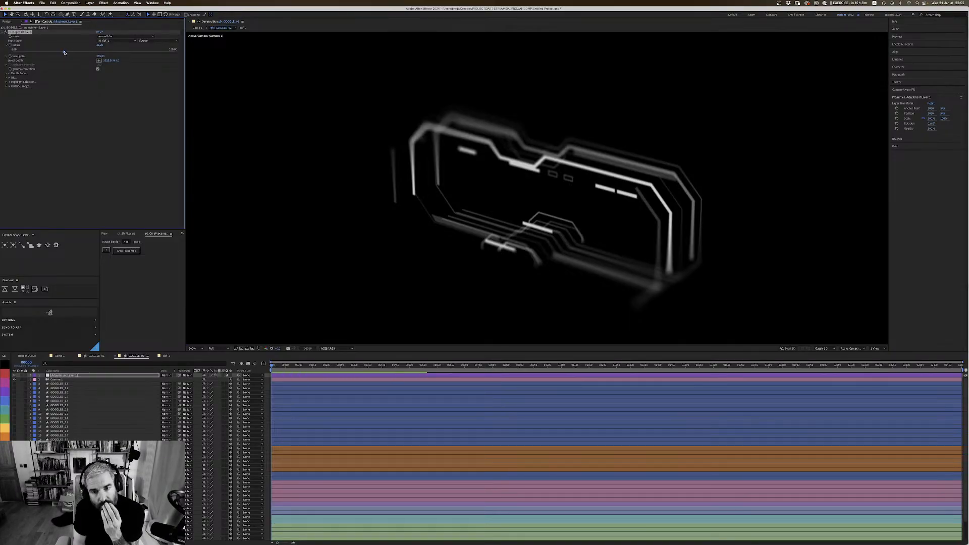
left_click_drag(63, 53, 82, 51)
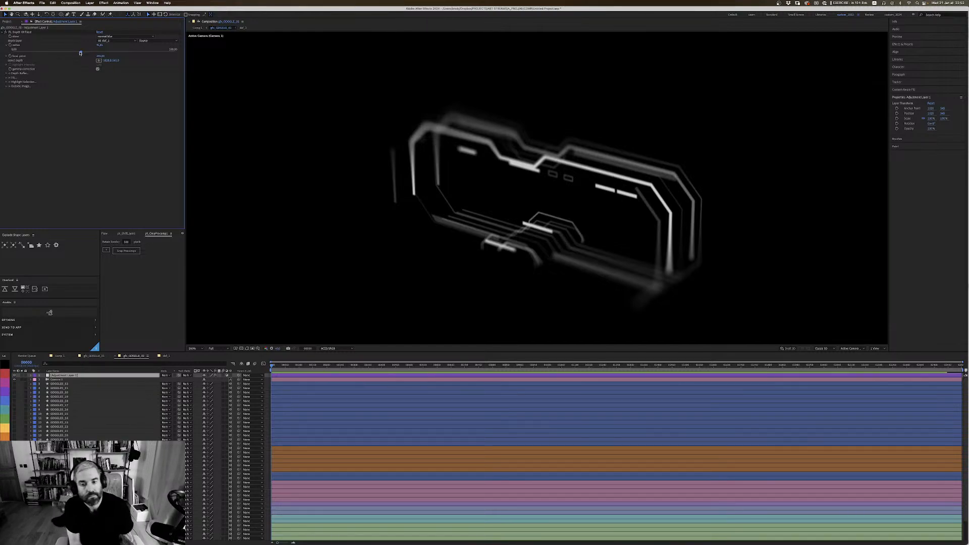
left_click(14, 375)
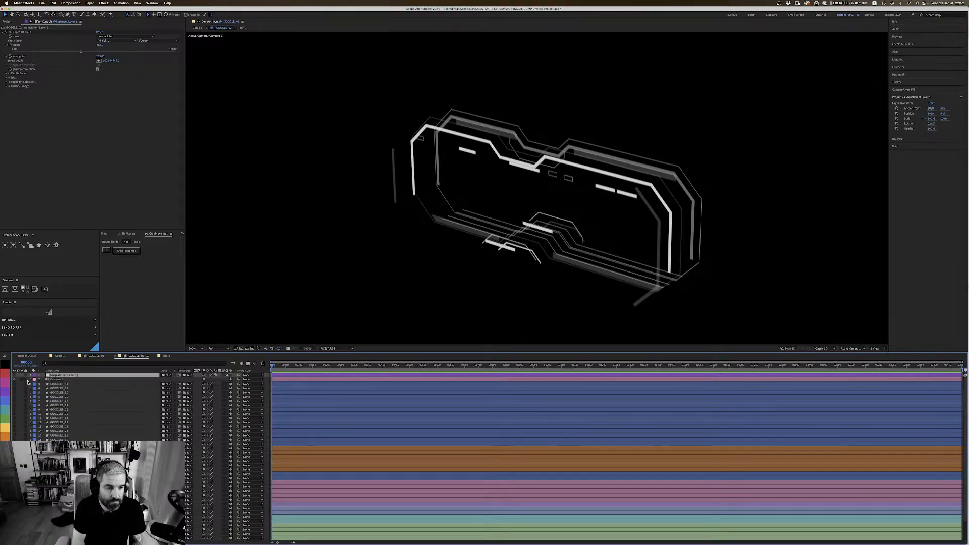
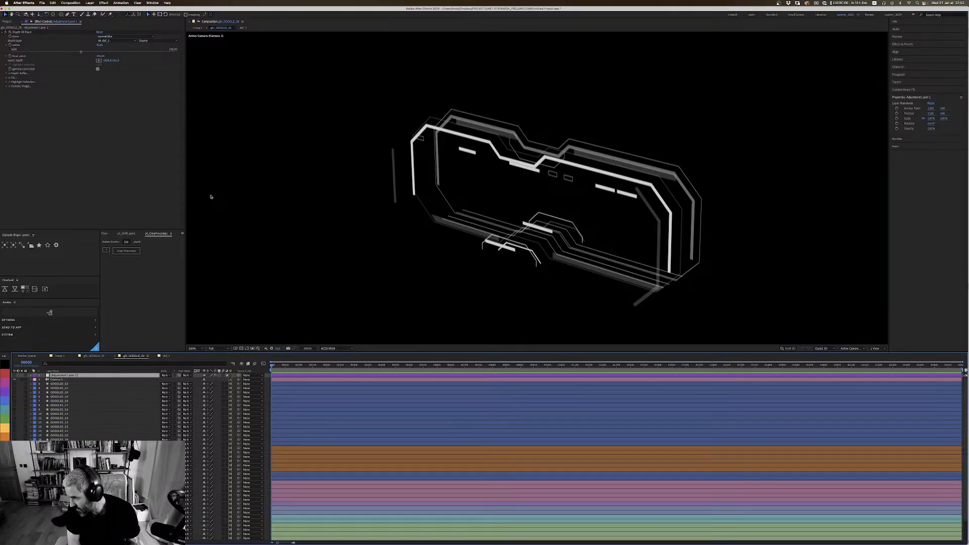
Step: Delete the adjustment layer above the camera layer
left_click(53, 380)
left_click(72, 376)
key("Delete")
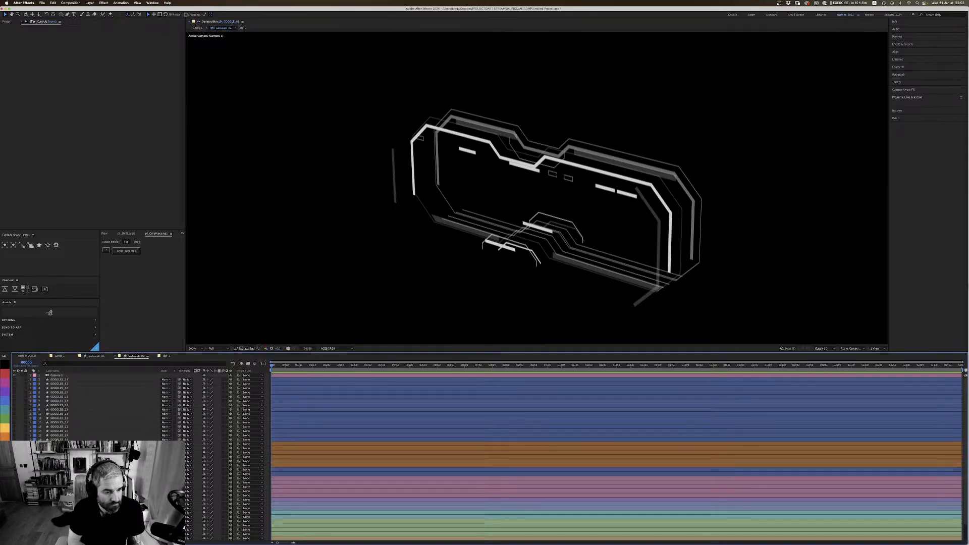
Step: Assign the yellow label colour to the layer with the vertical column of dots
left_click(29, 439)
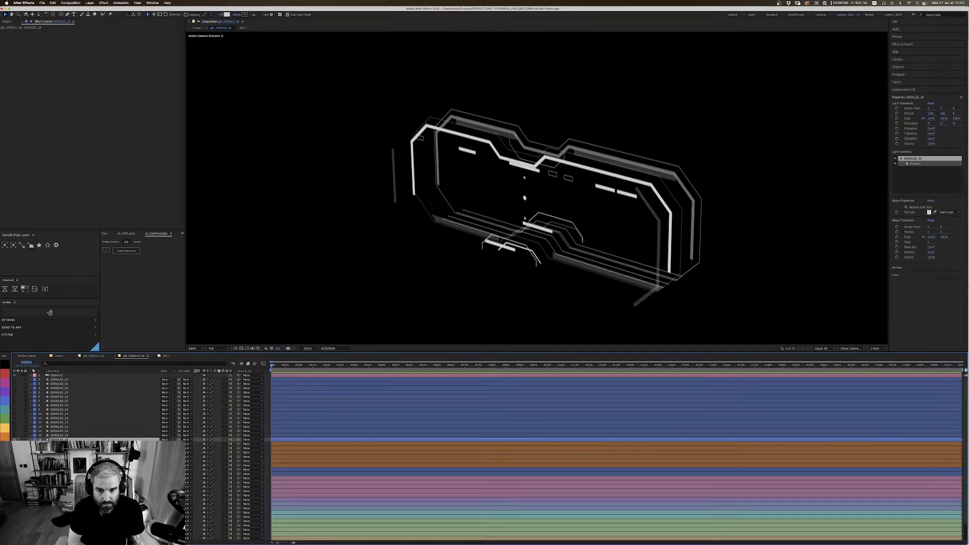
left_click(60, 435)
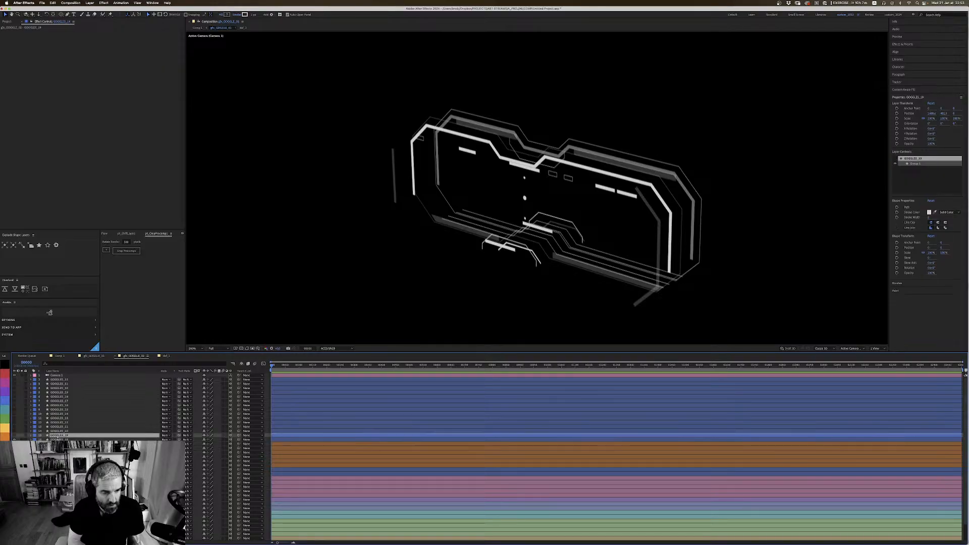
left_click(51, 440)
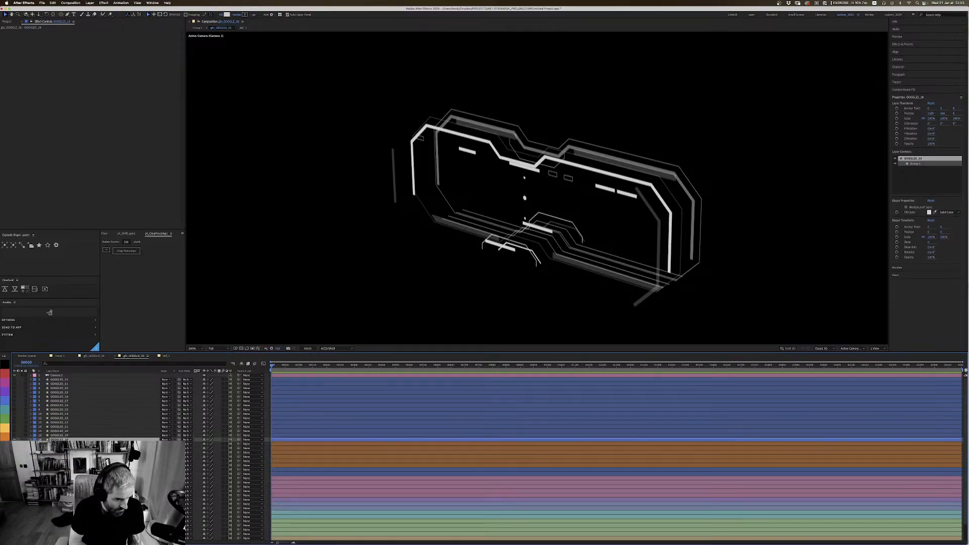
left_click(6, 430)
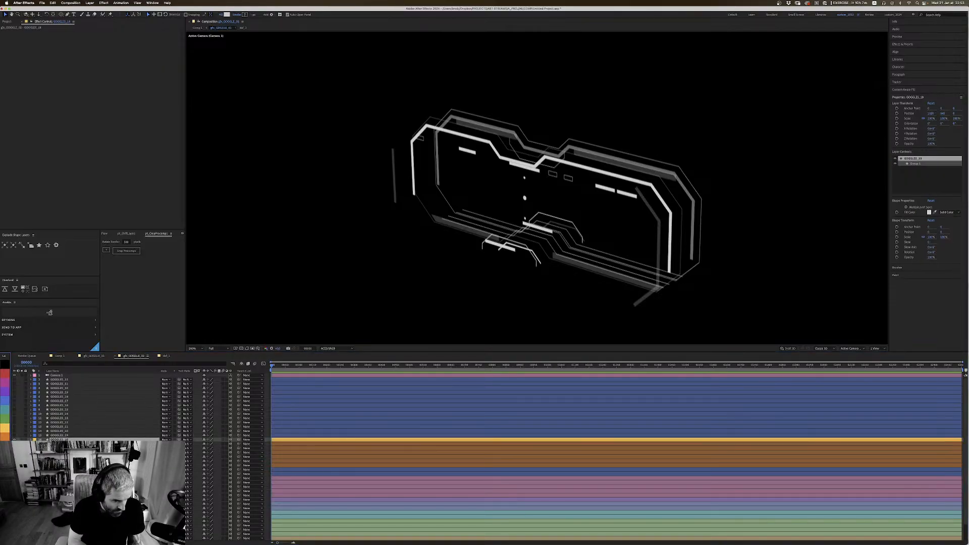
Step: Move the two stray blue-labelled layers below the pink group, next to the purple layers, and give them the purple label
left_click(60, 469)
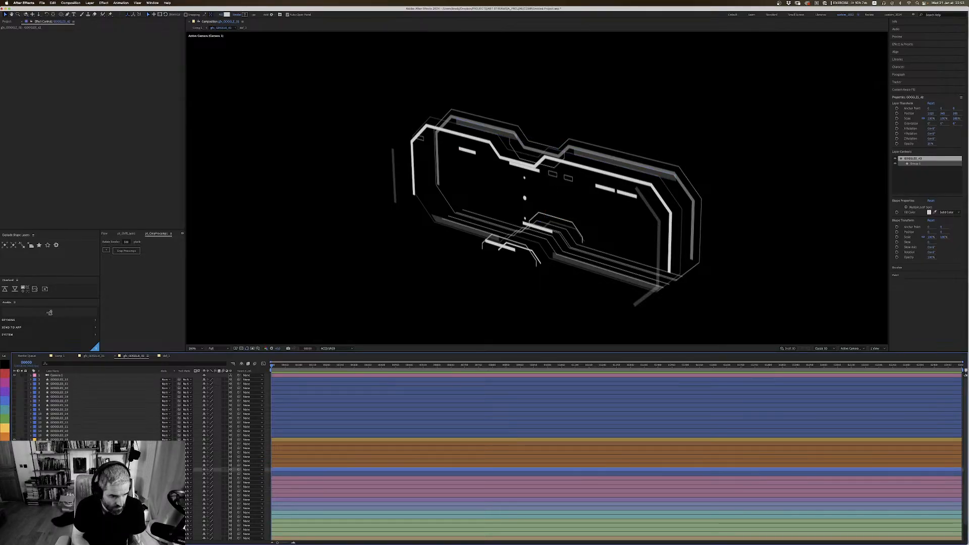
left_click(60, 474, "shift")
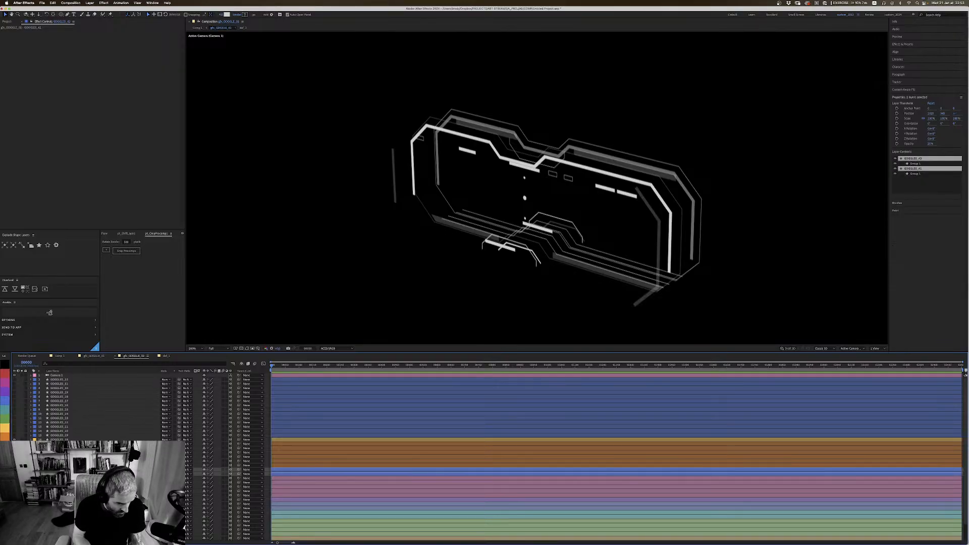
left_click_drag(59, 474, 60, 497)
left_click(60, 499)
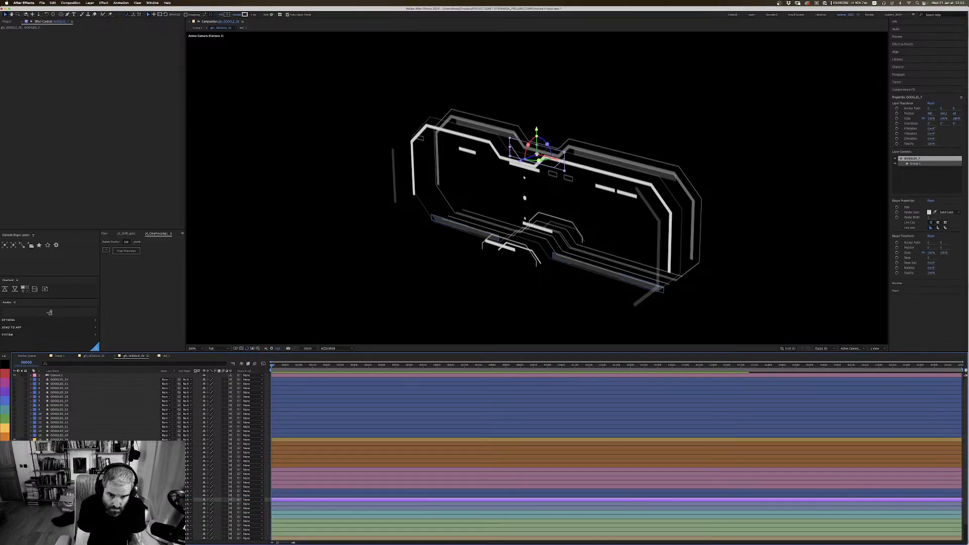
key("super+shift+h")
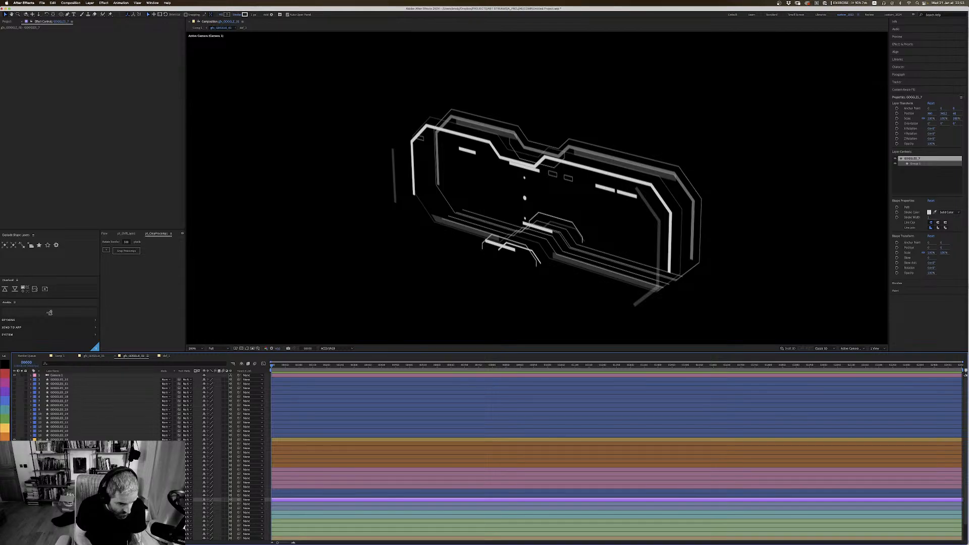
left_click(60, 490, "shift")
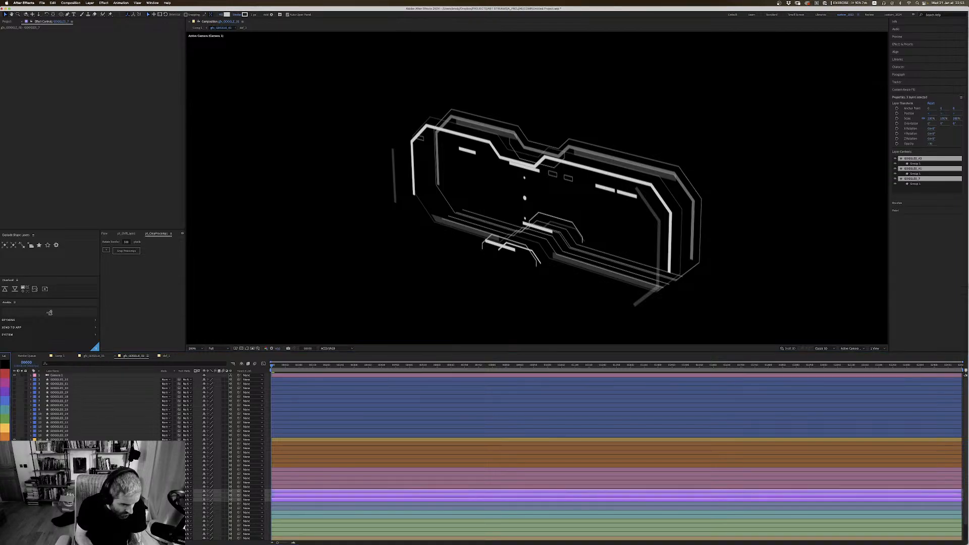
Step: Centre the anchor point of the yellow dotted layer on its content
left_click(59, 439)
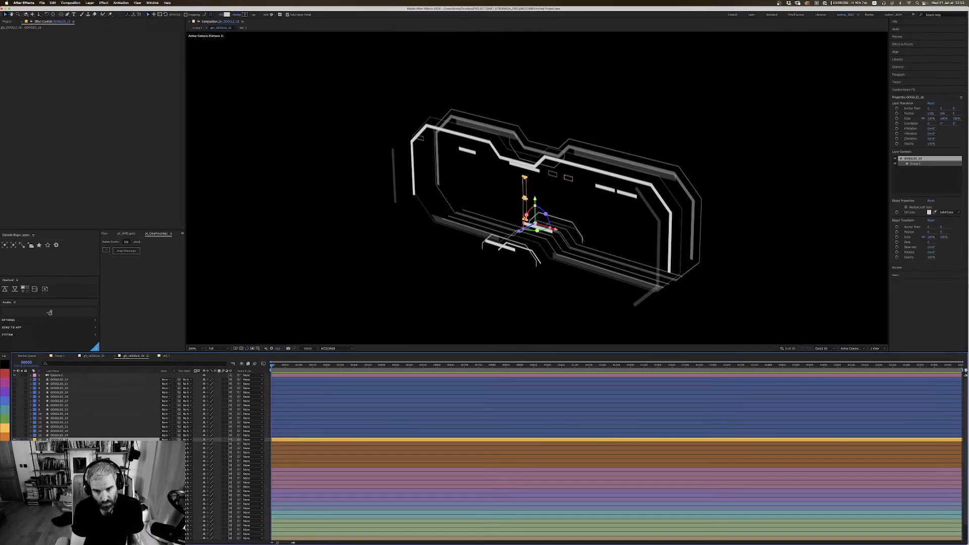
double_click(55, 15)
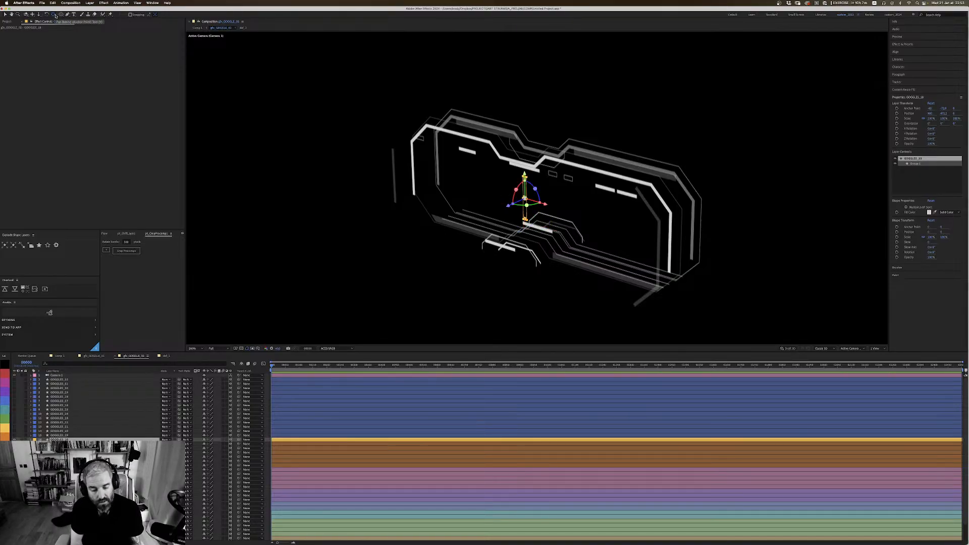
Step: Duplicate the yellow dotted layer and move the copy forward along the Z axis
key("1")
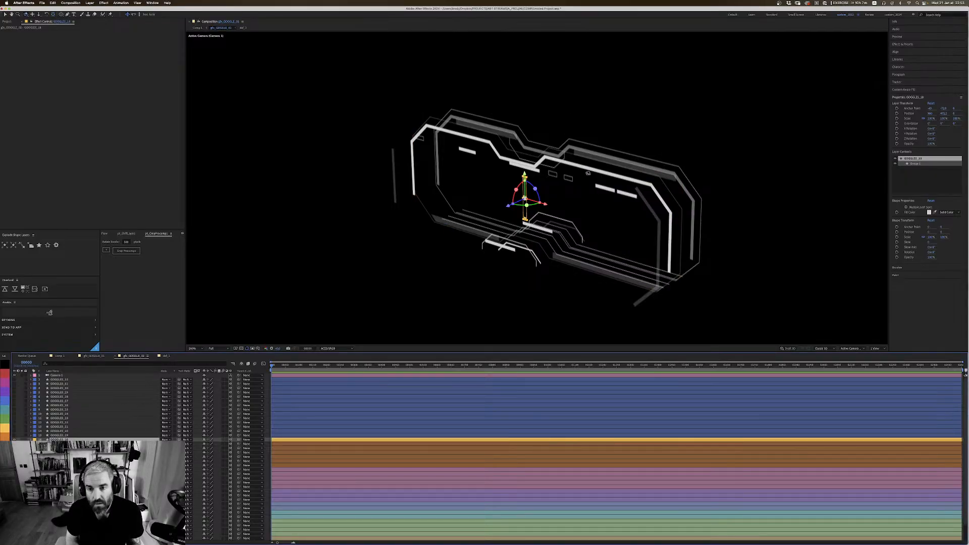
mouse_move(588, 173)
left_mouse_down()
mouse_move(529, 194)
mouse_move(588, 173)
left_mouse_up()
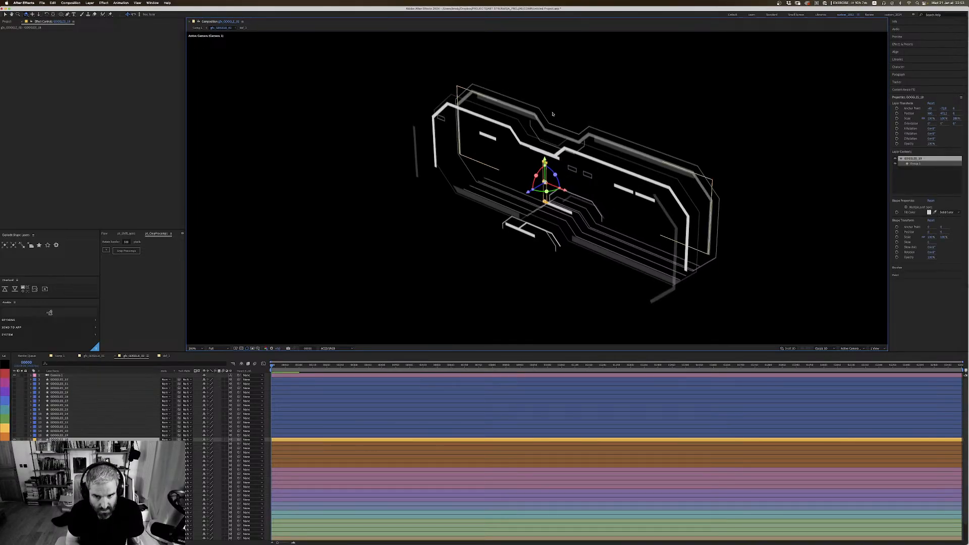
key("v")
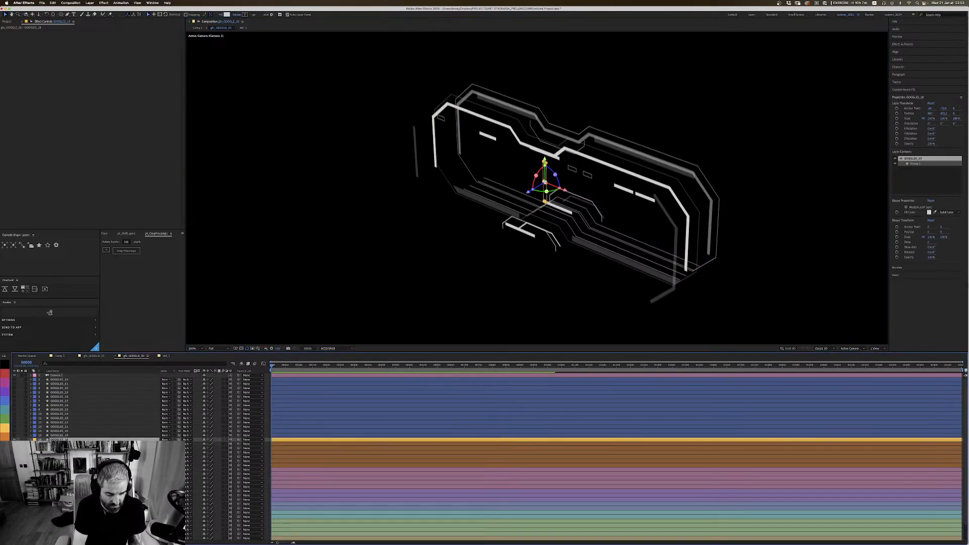
left_click(520, 192)
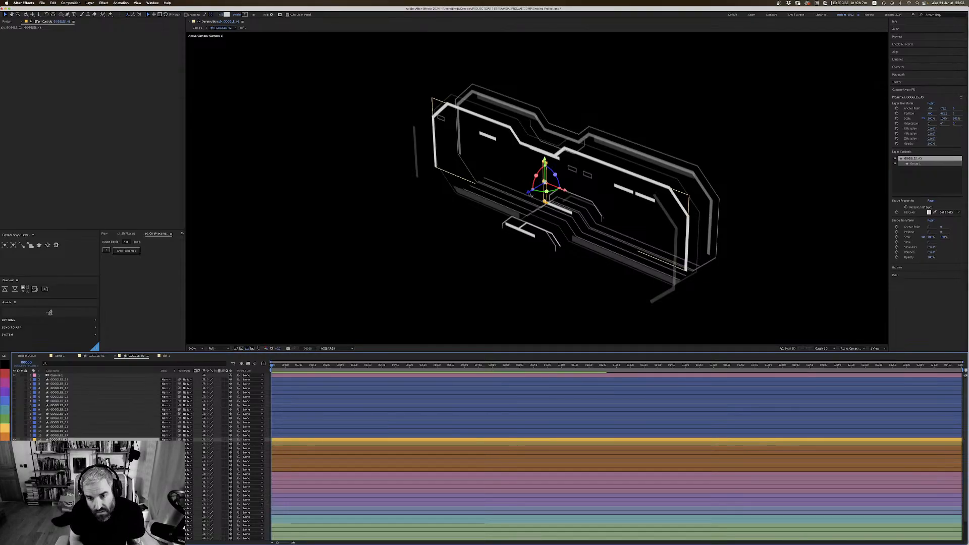
left_click_drag(528, 193, 513, 203)
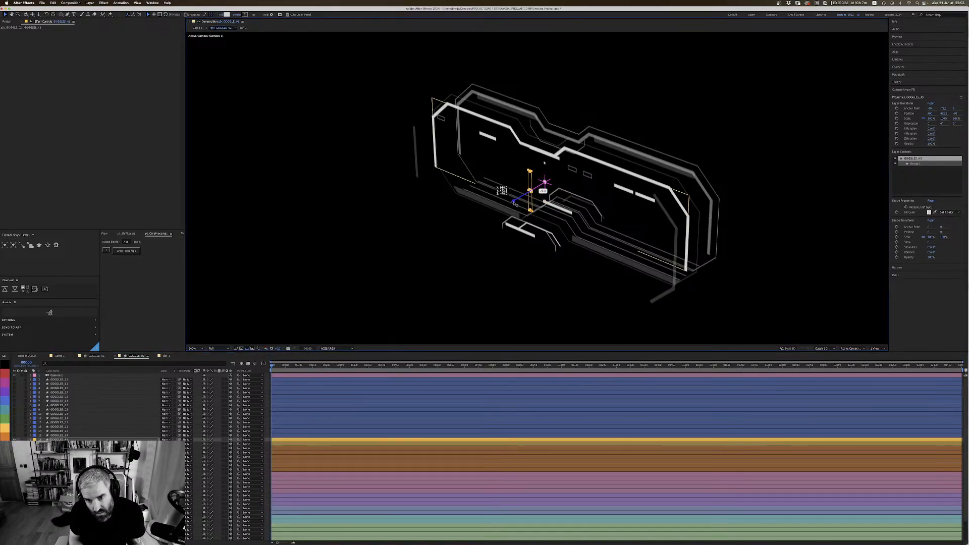
Step: Set the opacity of the front dotted copy to 25%
key("c")
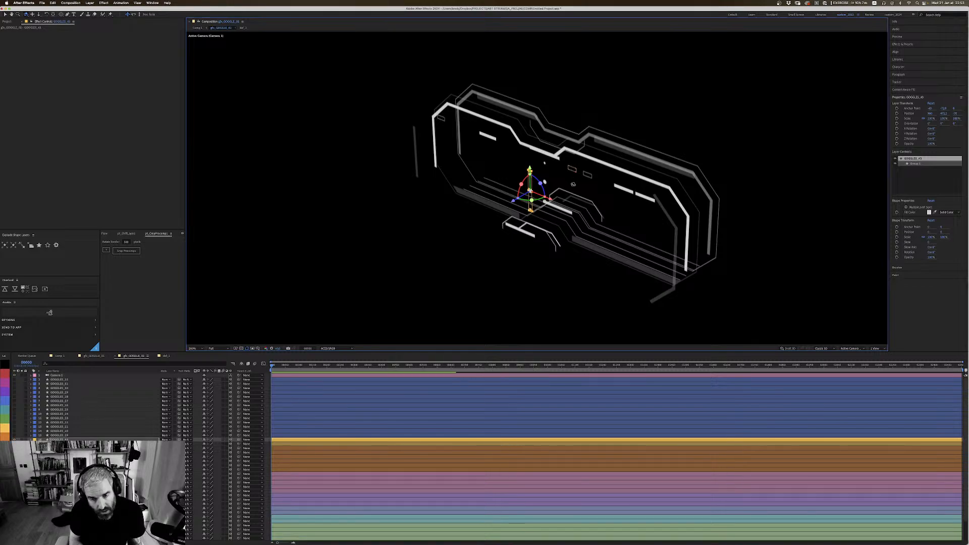
left_click_drag(572, 180, 600, 146)
key("t")
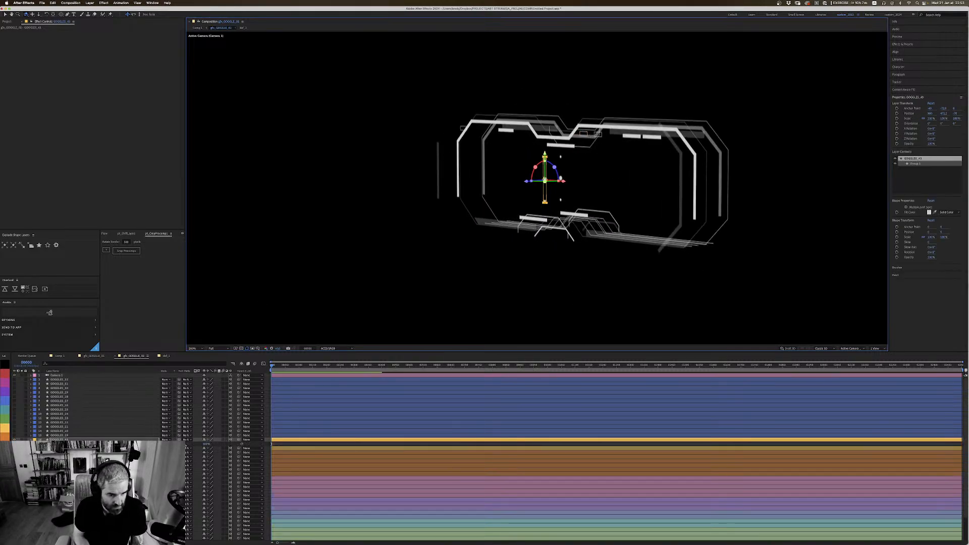
left_click(206, 444)
type("25")
key("Return")
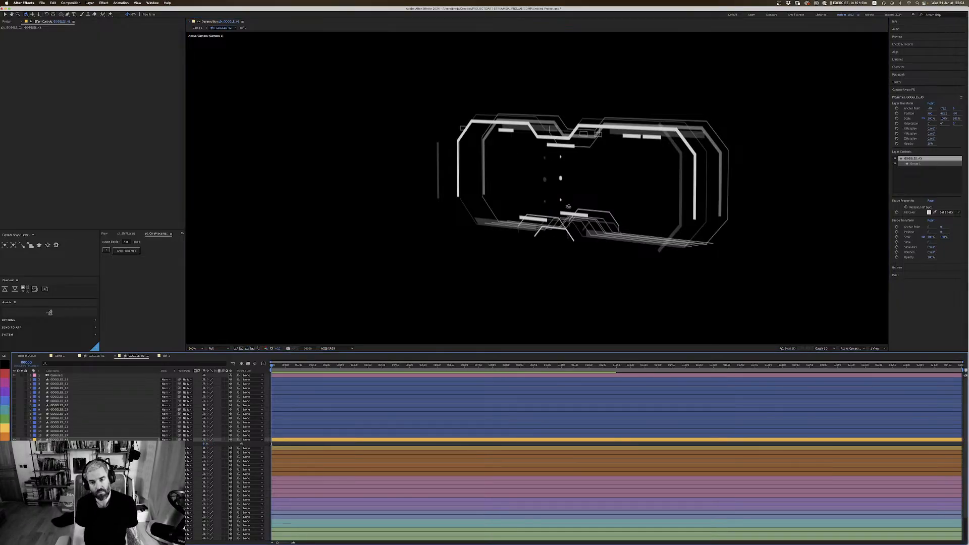
Step: Set the opacity of the thick pink-labelled dash in front of the goggles' lower nose bridge to 25%
key("c")
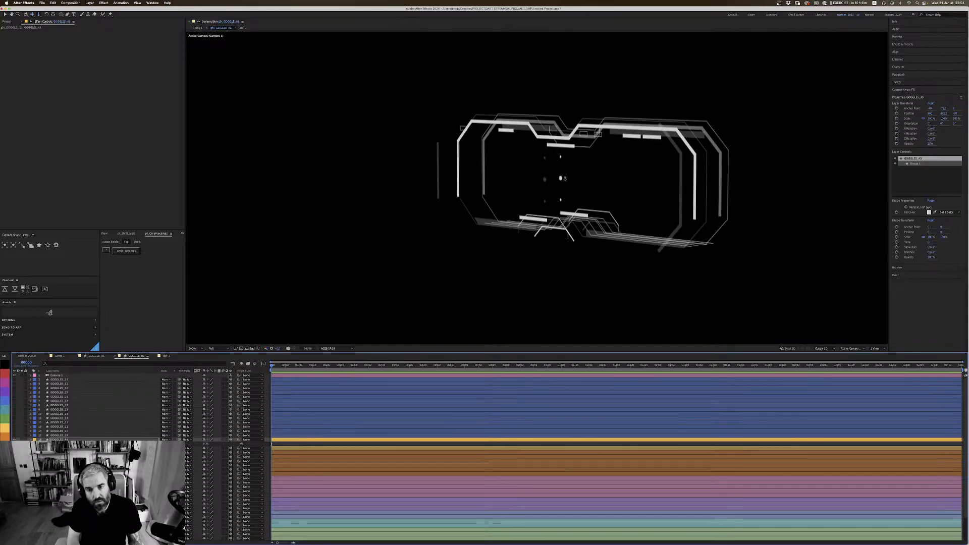
left_click_drag(563, 176, 613, 160)
key("v")
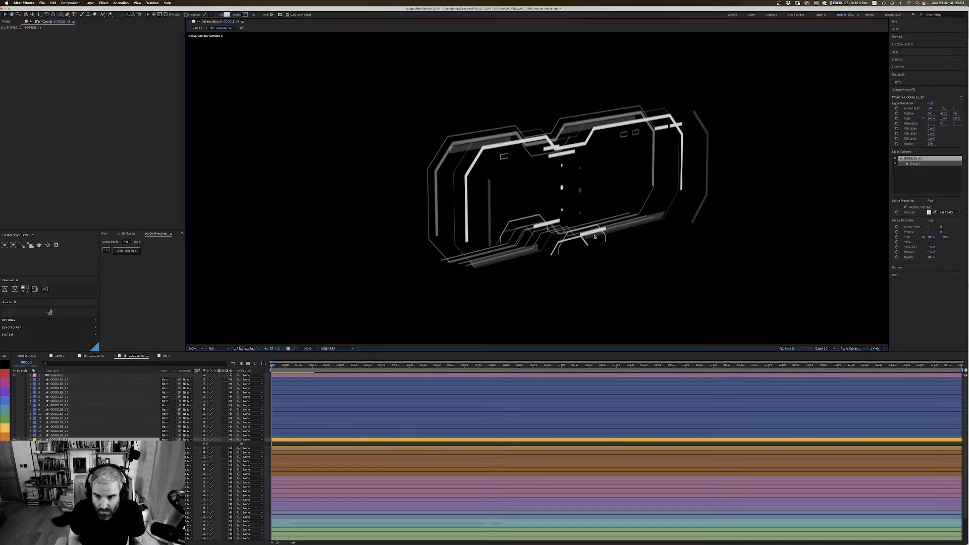
left_click(598, 233)
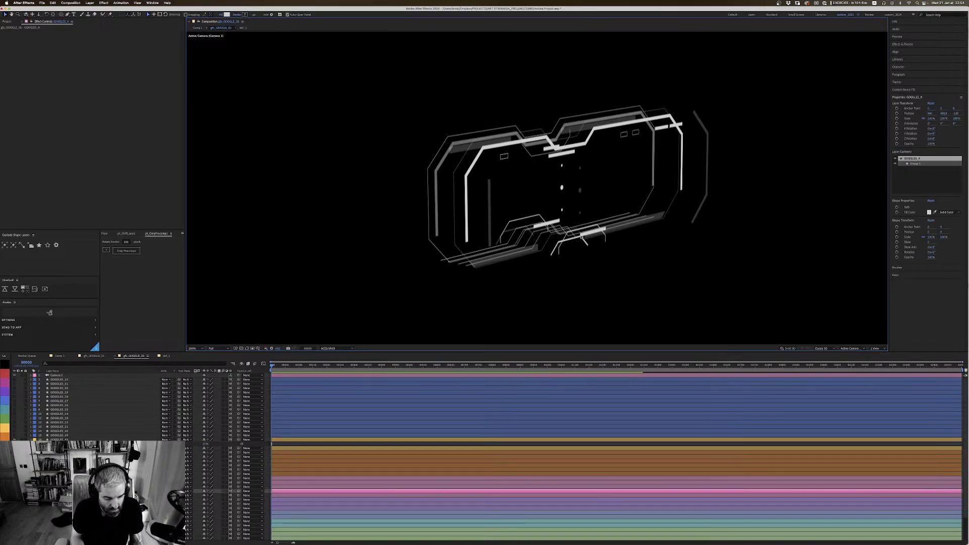
key("t")
left_click(206, 495)
type("25")
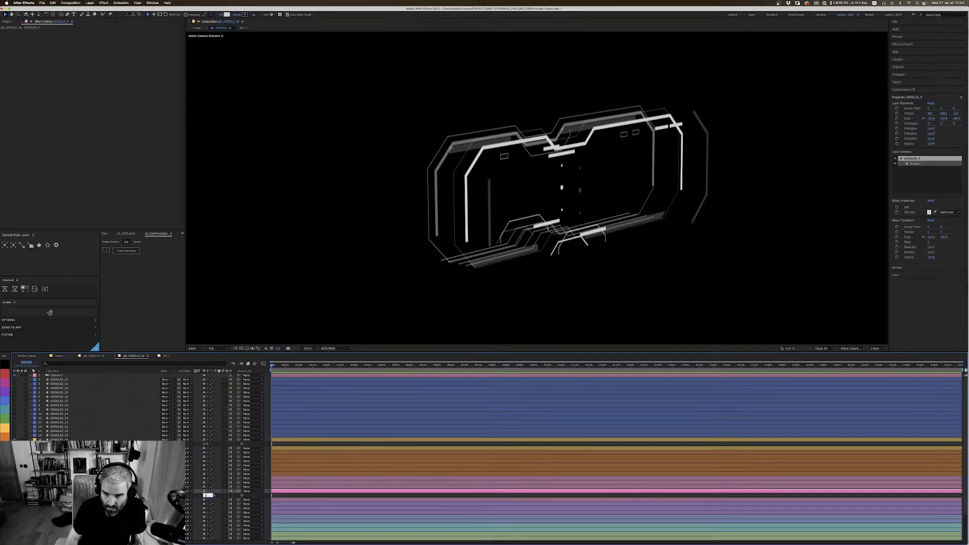
key("Return")
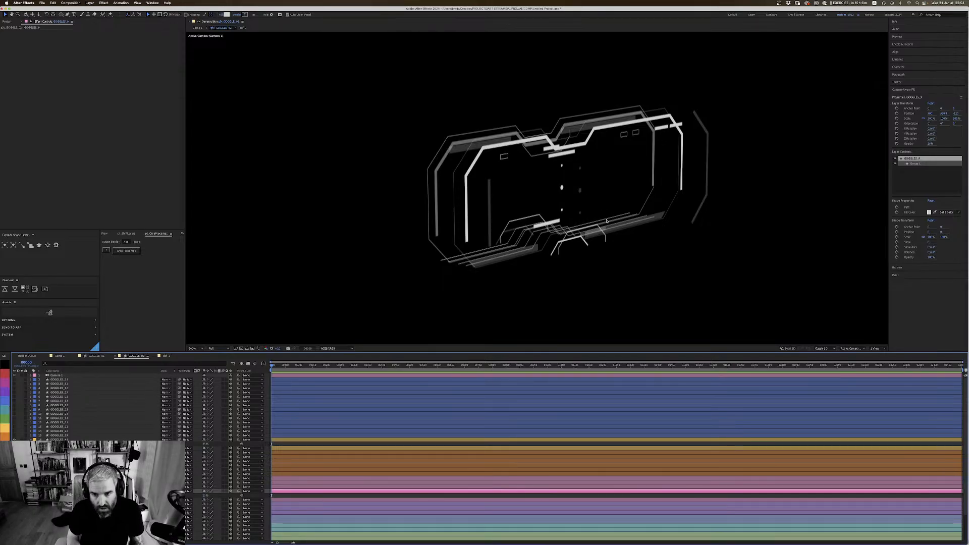
Step: Raise the dimmed dash level with the centre of the dots and move it forward along Z, using a two-view layout with the Right view
left_click(611, 151)
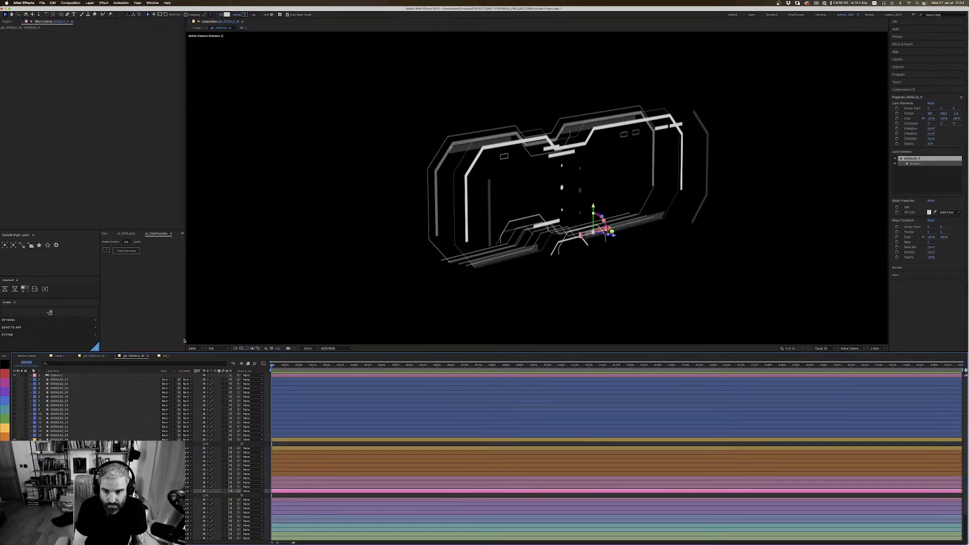
left_click_drag(597, 207, 597, 171)
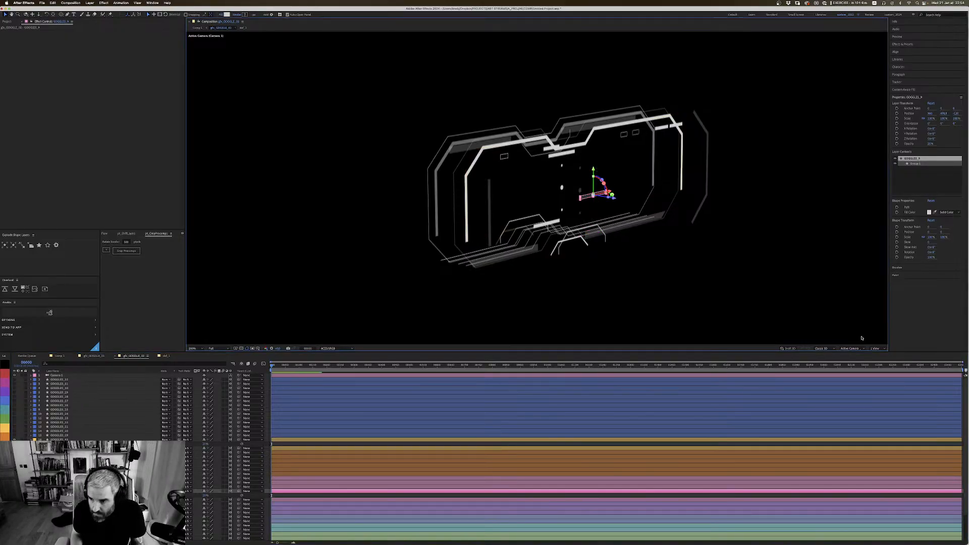
left_click(875, 348)
left_click(878, 359)
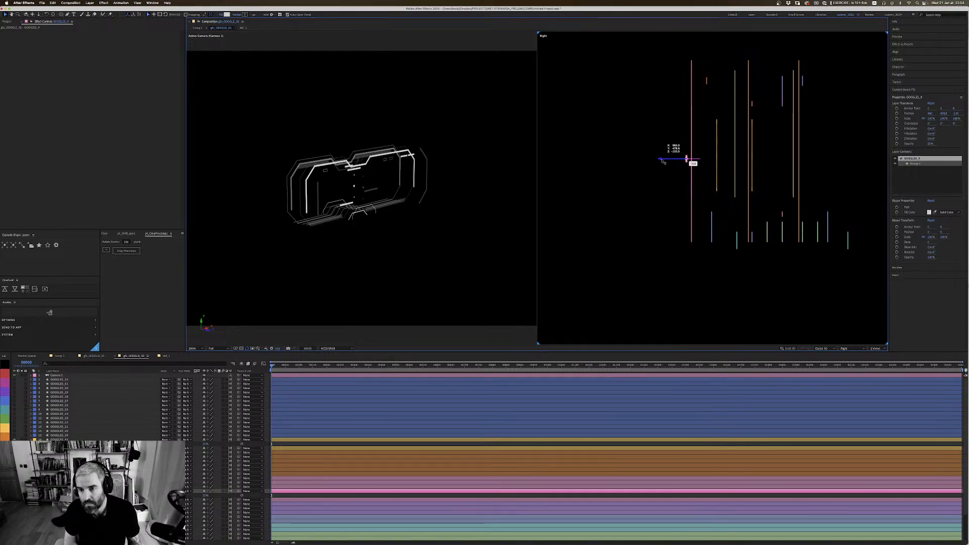
left_click_drag(667, 159, 662, 160)
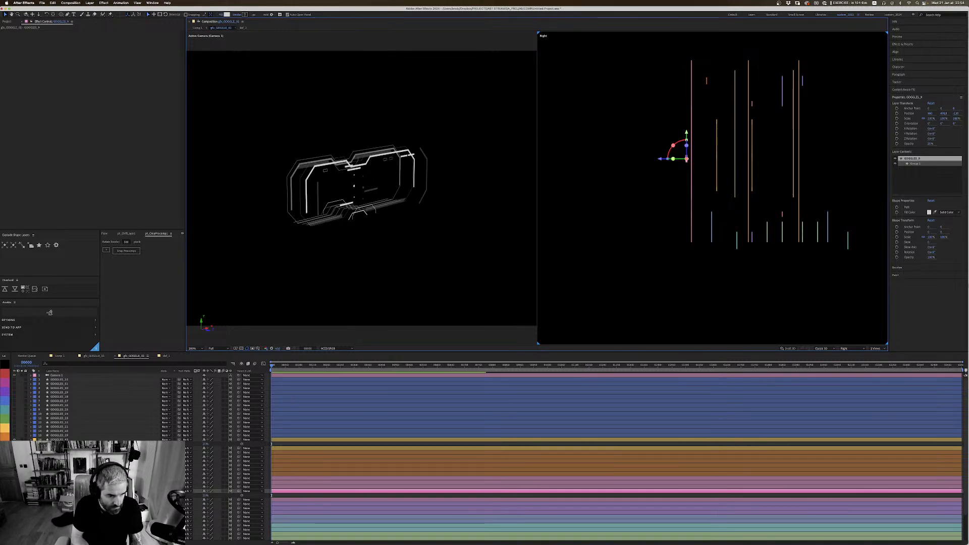
left_click(59, 439)
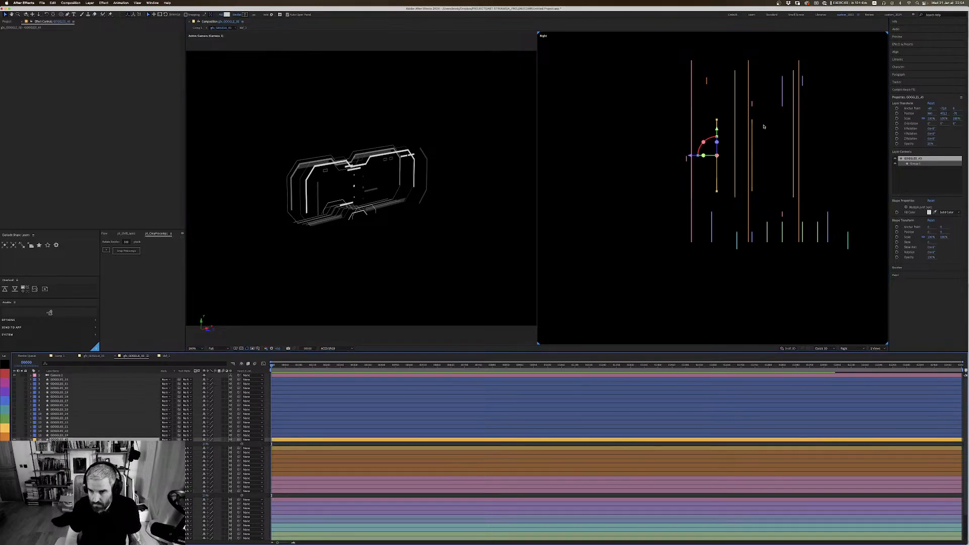
left_click(686, 161)
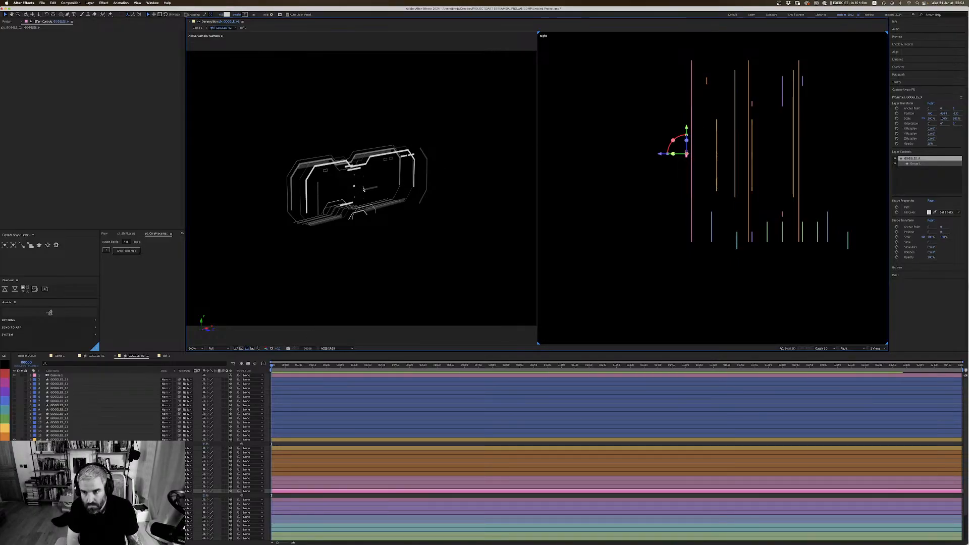
Step: Try another copy of the yellow dotted layer, duplicated and moved forward along Z past the dimmed dash in the Right view
left_click(717, 146)
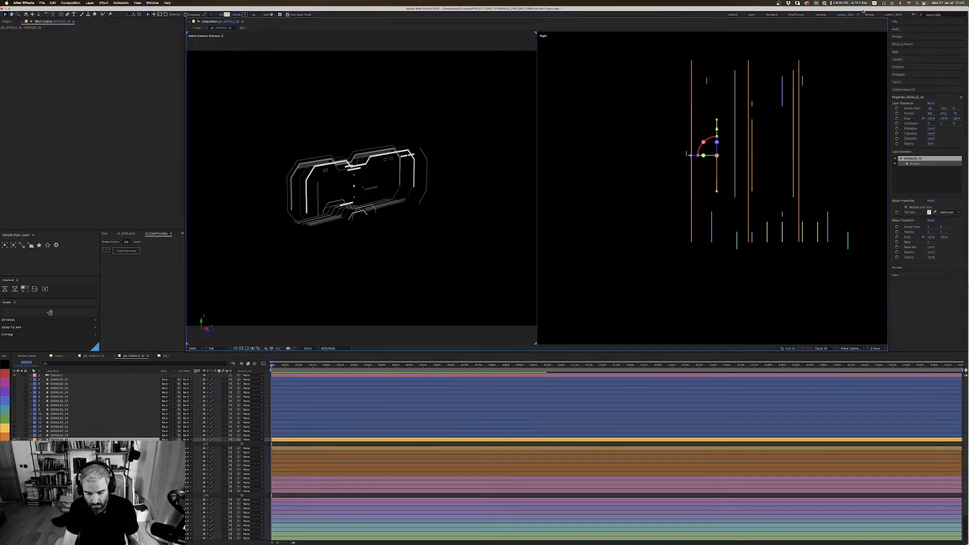
key(".")
left_click(702, 251)
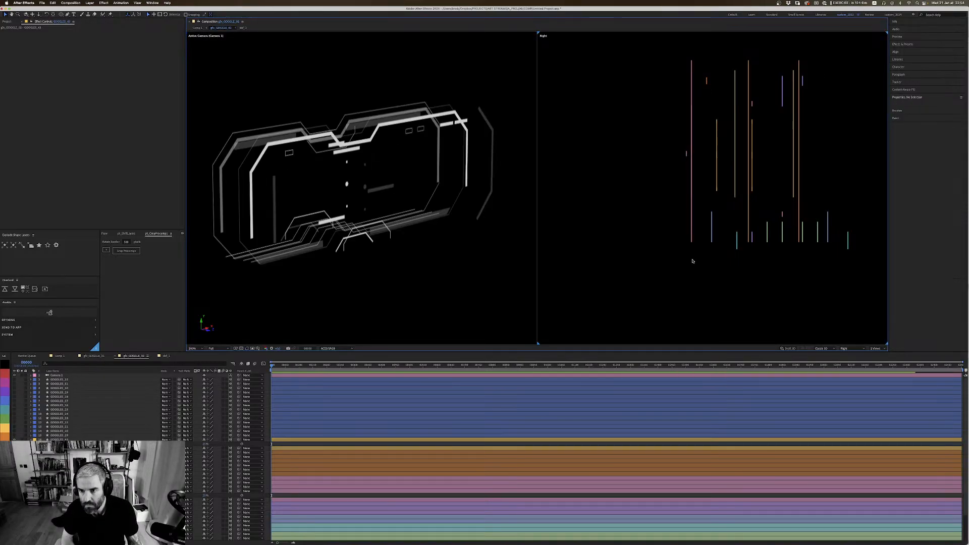
key(".")
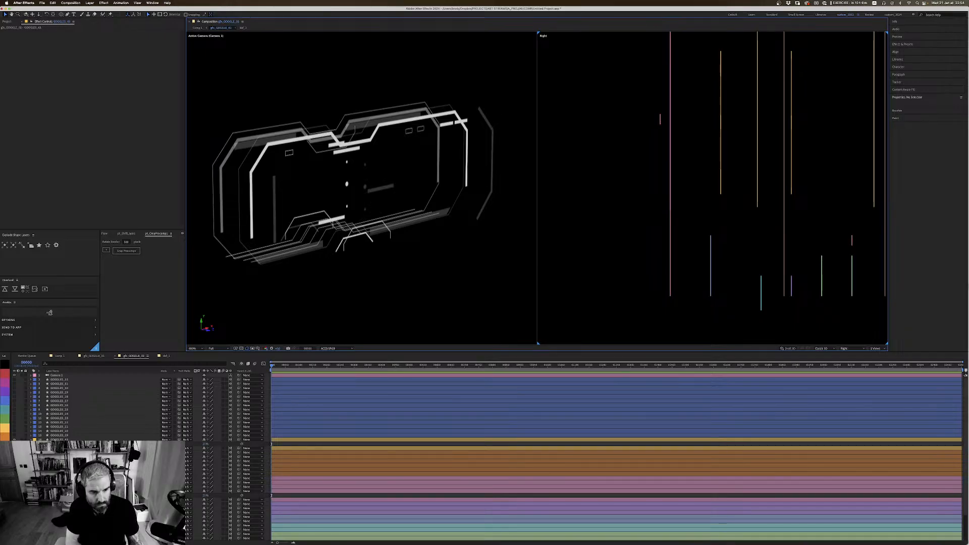
left_click(57, 439)
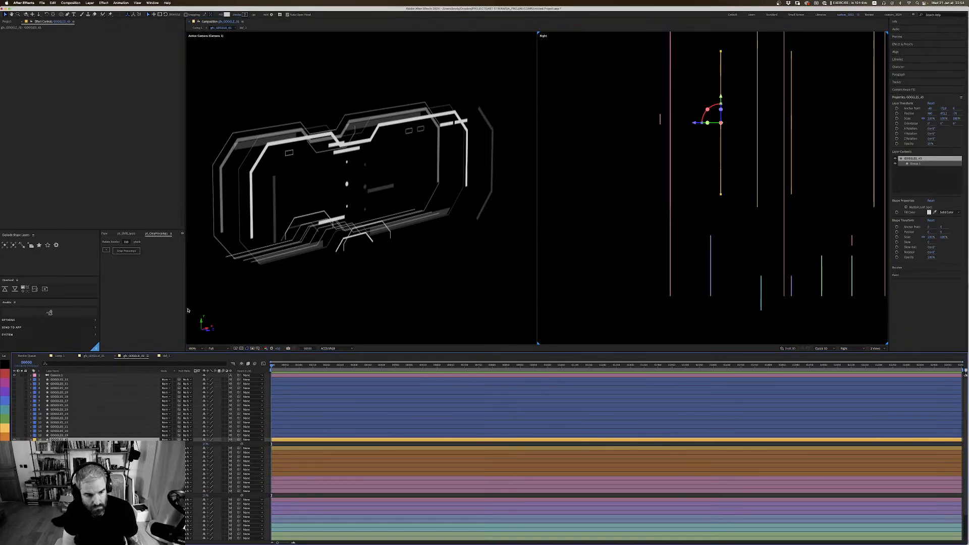
key("super+d")
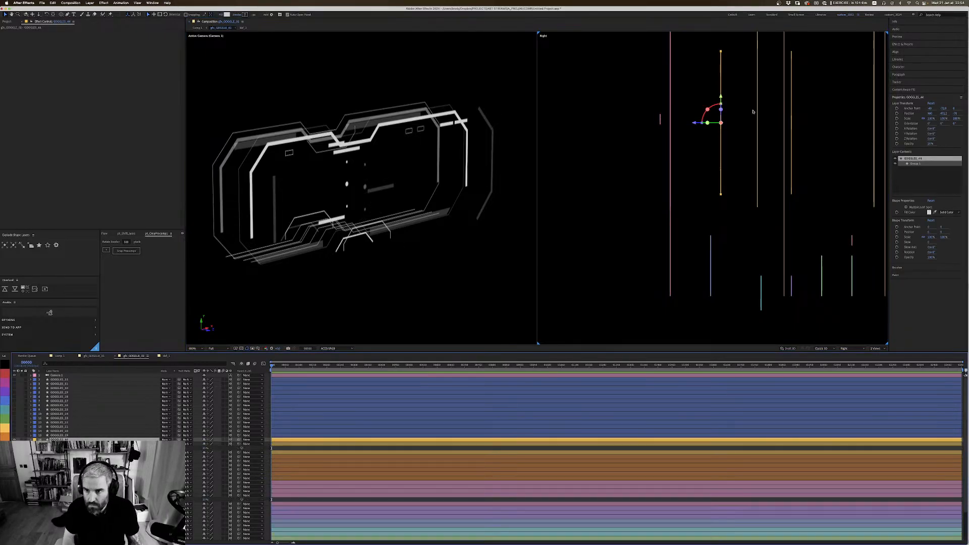
left_click_drag(696, 125, 626, 125)
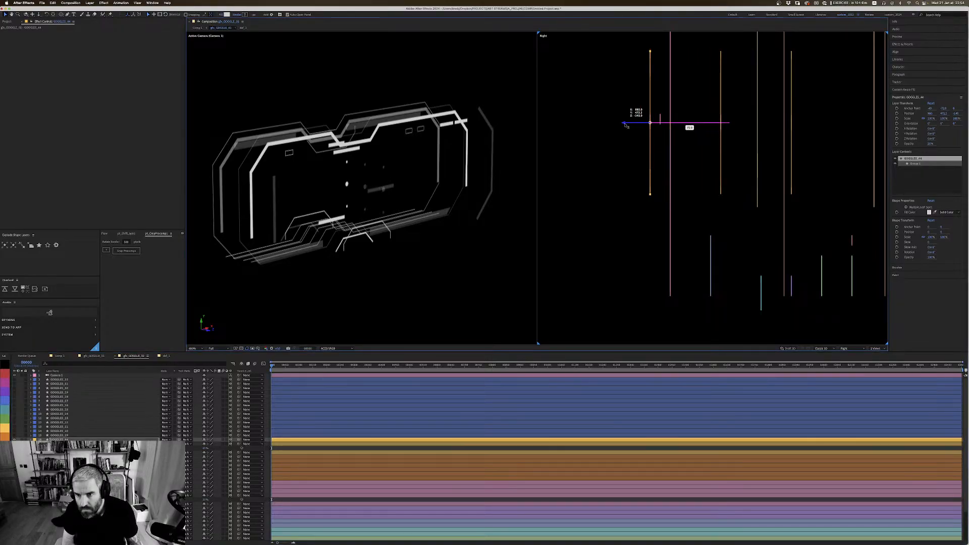
Step: Lower the dimmed pink-labelled dash slightly along Y in the Right view, and remove the extra dotted copy in front of it
left_click(660, 121)
left_click_drag(662, 102, 662, 101)
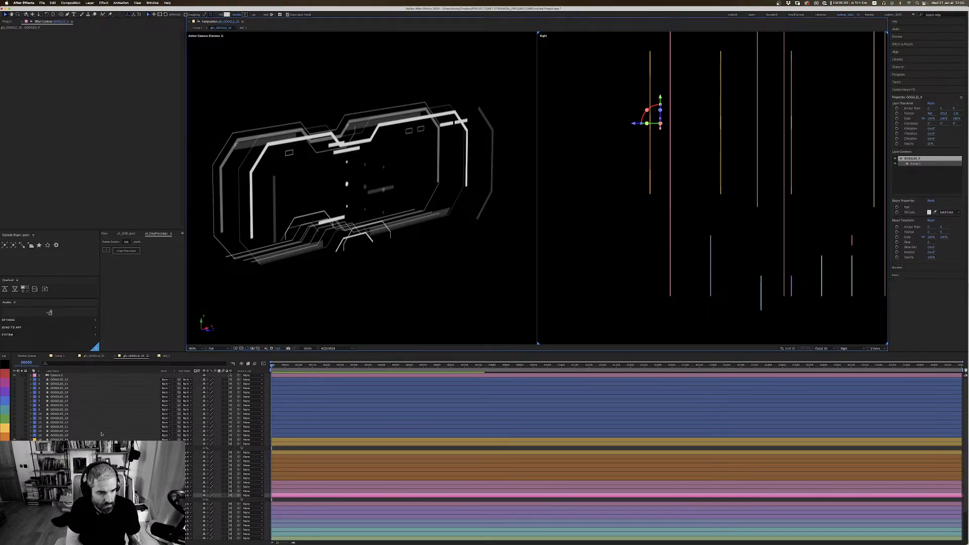
key("F2")
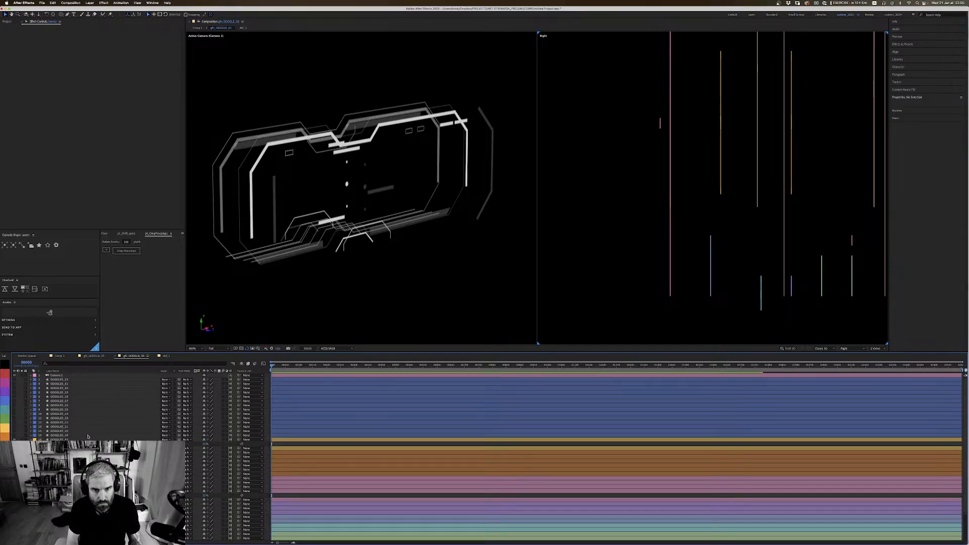
Step: Save the project and return the composition viewer to a single-view layout showing the Active Camera
key("super+s")
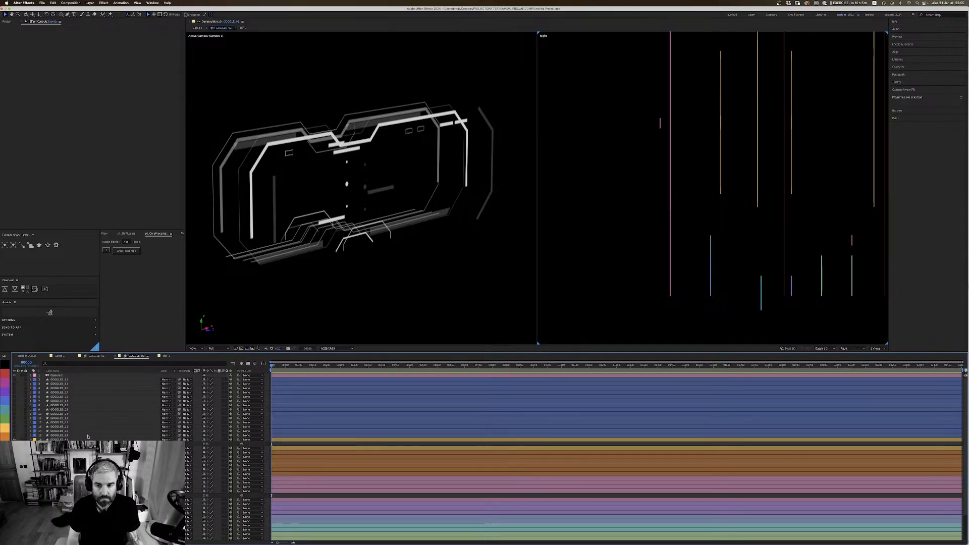
scroll(679, 167, "down", 5)
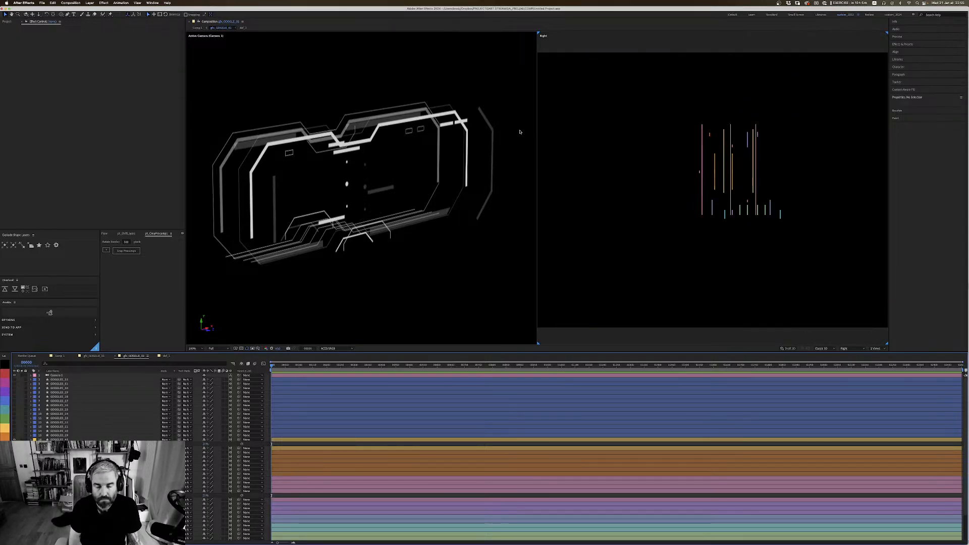
left_click(527, 194)
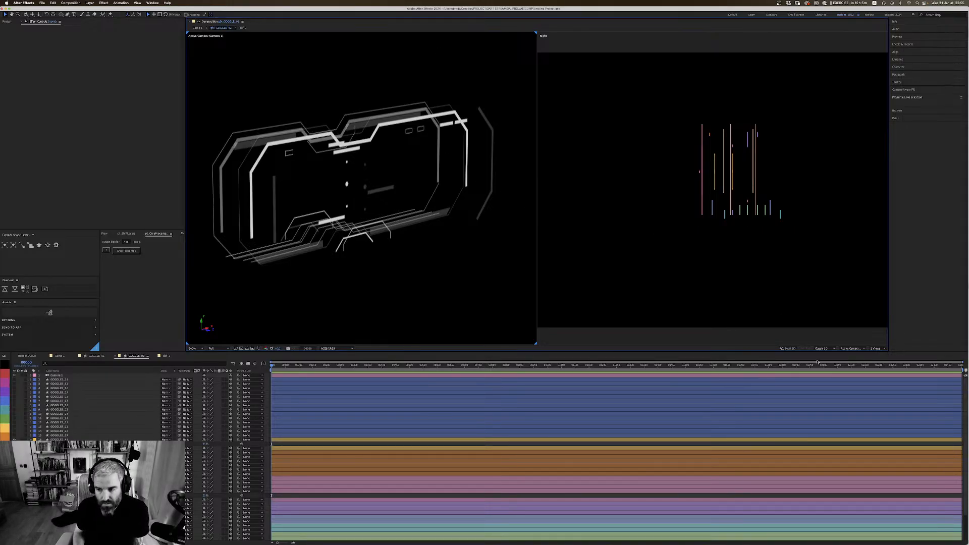
left_click(875, 348)
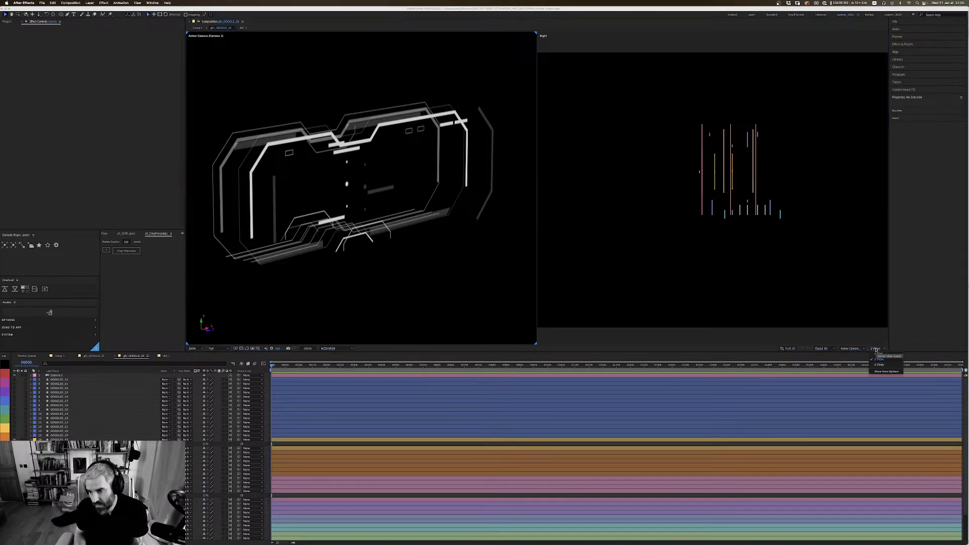
left_click(880, 355)
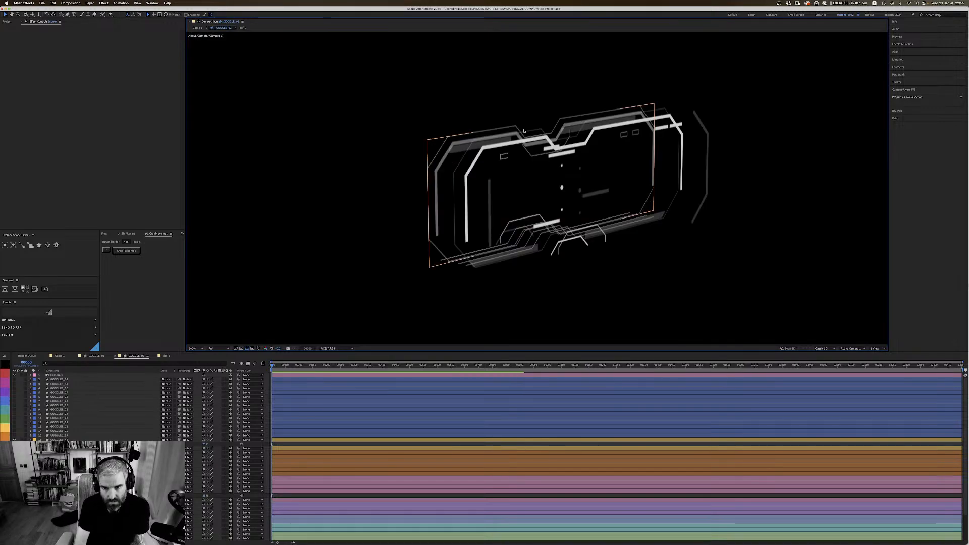
Step: Orbit the camera around the goggle graphic to inspect its depth, and compare it with the colour sketch in Photoshop
key("period")
key("c")
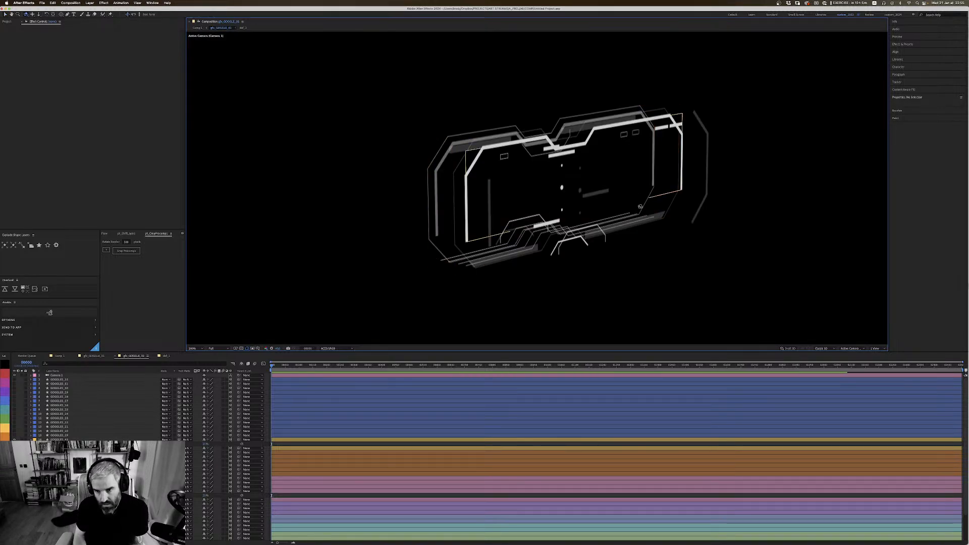
left_click_drag(641, 203, 591, 204)
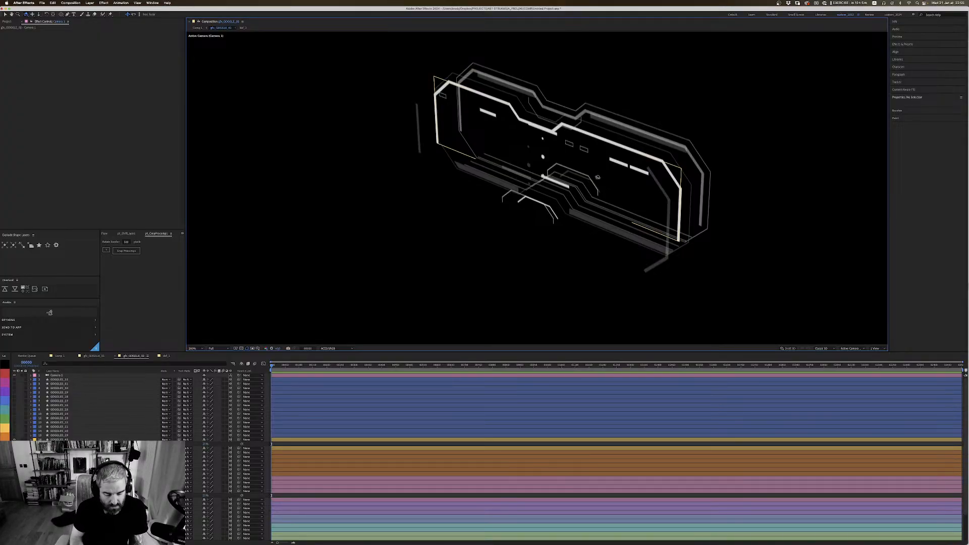
left_click_drag(598, 177, 647, 174)
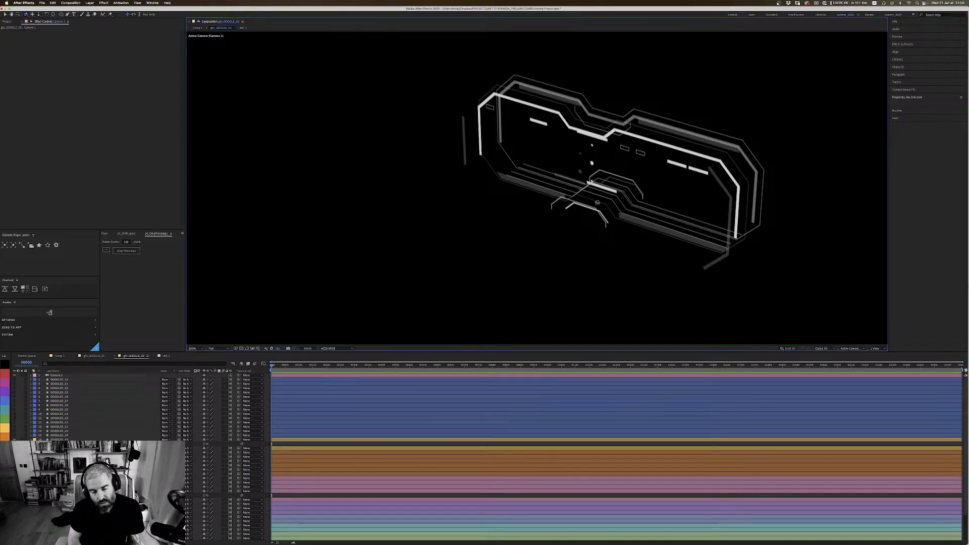
key("super+Tab")
left_click(382, 273)
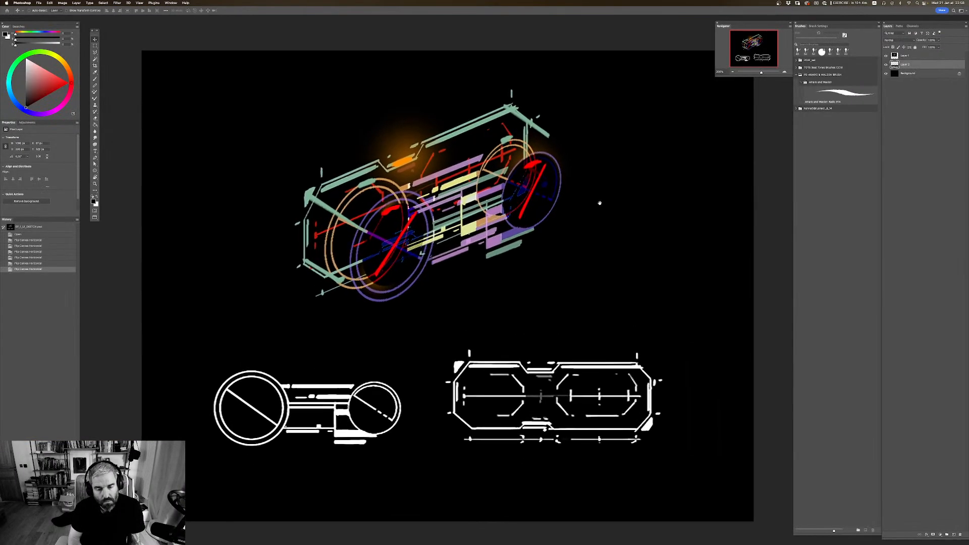
key("Tab")
key("super+Tab")
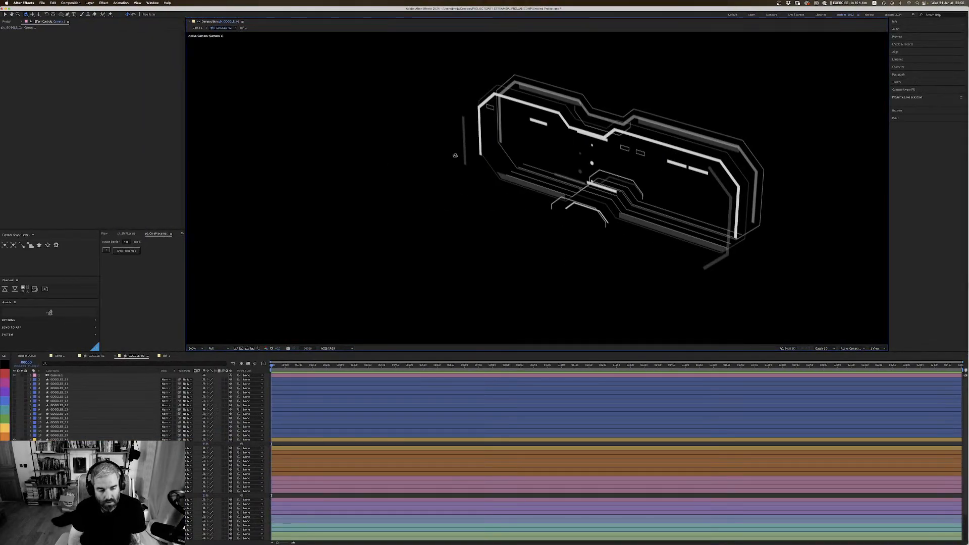
Step: Collapse the revealed layer properties, open Comp 1 and make the gfx_GOGGLE_01 layer visible over the goggle outline
left_click(31, 439)
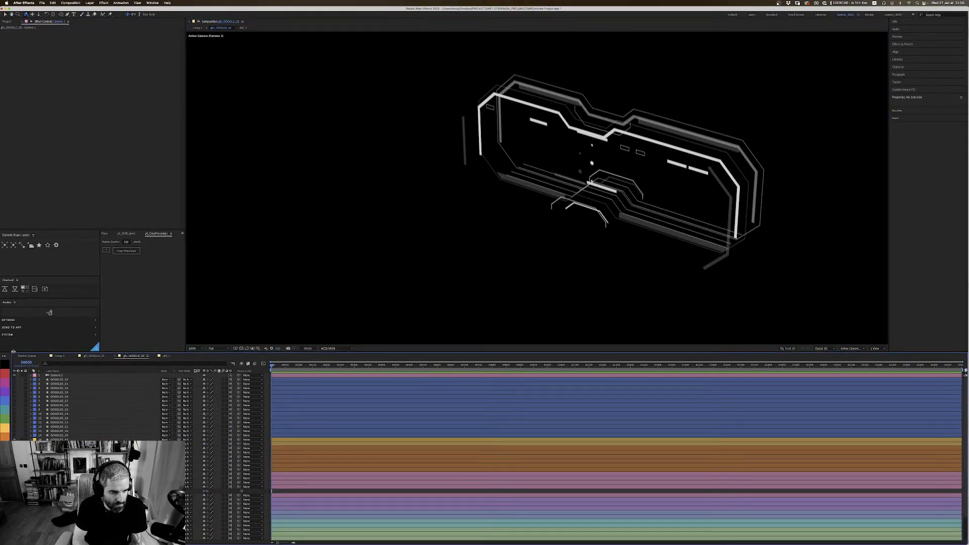
left_click(94, 356)
left_click(61, 356)
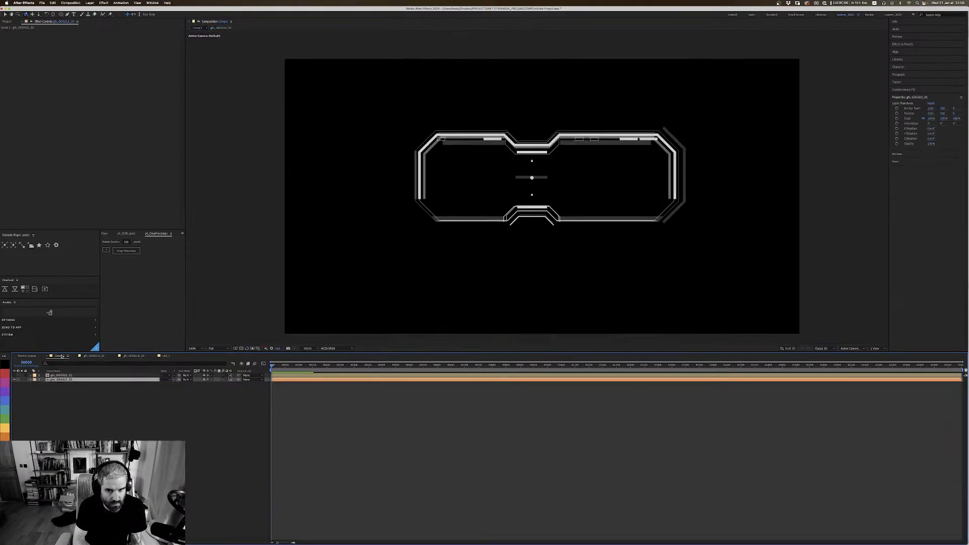
left_click(14, 375)
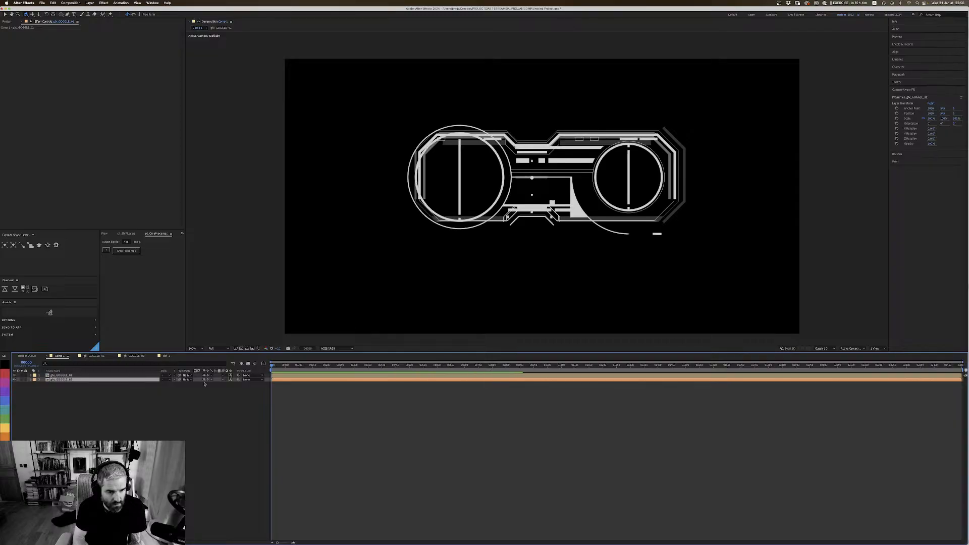
key("y")
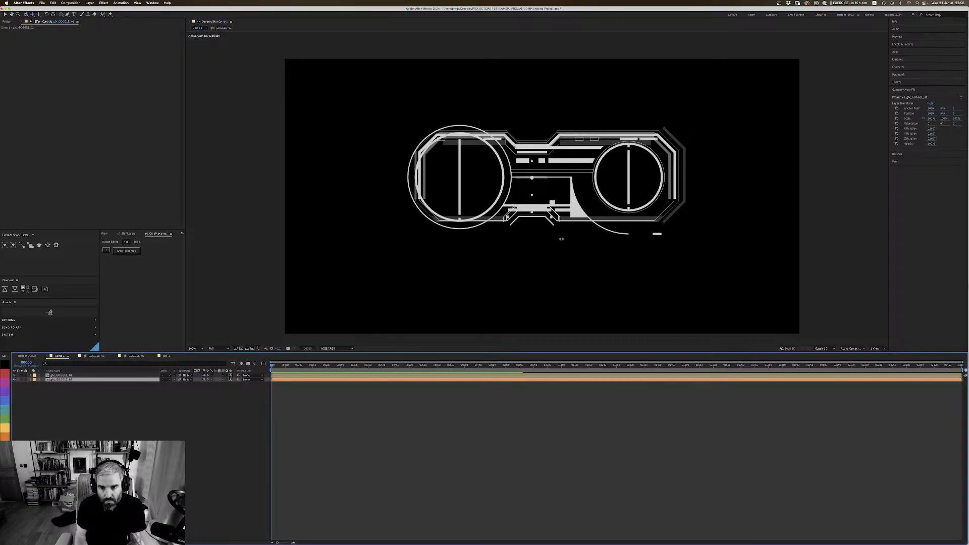
Step: Turn the combined goggle graphic in Comp 1 to an angled three-quarter view like the sketch
key("c")
mouse_move(560, 236)
left_mouse_down()
mouse_move(588, 252)
mouse_move(579, 200)
mouse_move(587, 222)
mouse_move(590, 214)
mouse_move(585, 220)
mouse_move(584, 207)
mouse_move(573, 227)
left_mouse_up()
key("c")
key("c")
key("c")
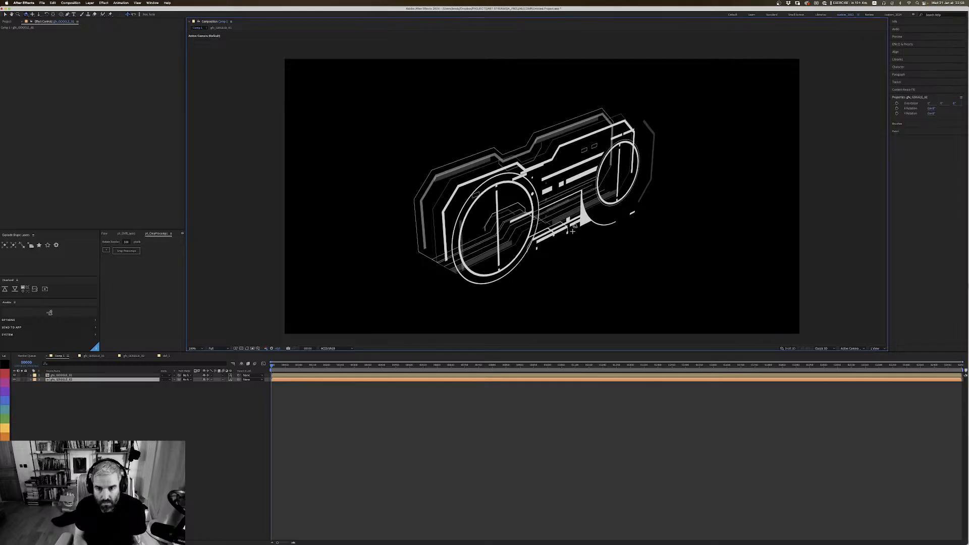
Step: Lower the opacity of the gfx_GOGGLE_01 layer so its circles and bars become dim grey
left_click(60, 375)
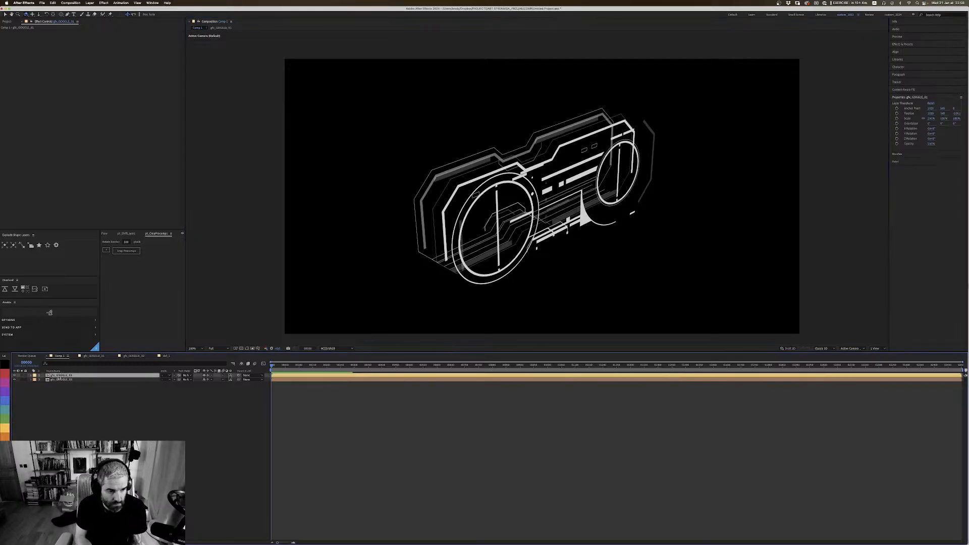
left_click(15, 375)
left_click(14, 375)
key("t")
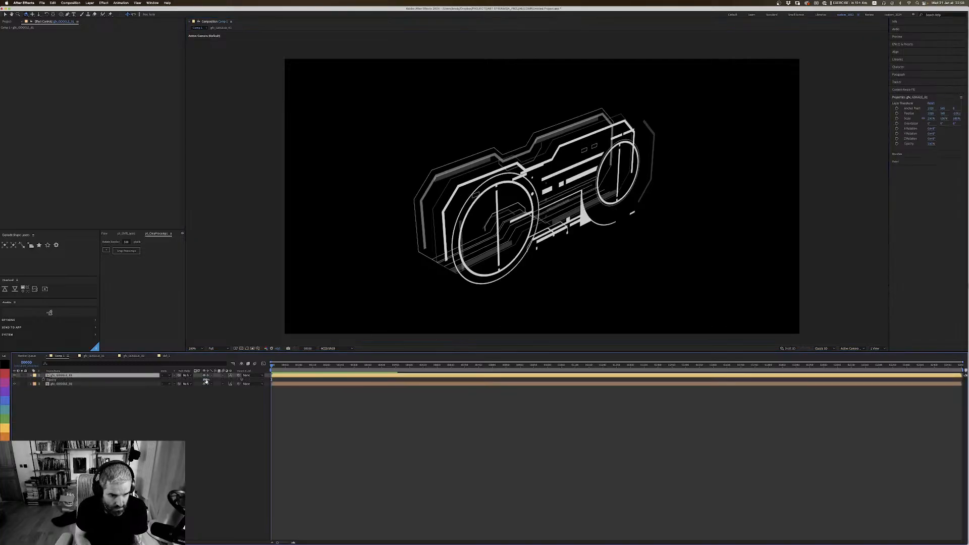
mouse_move(206, 381)
left_mouse_down()
mouse_move(171, 380)
mouse_move(188, 376)
left_mouse_up()
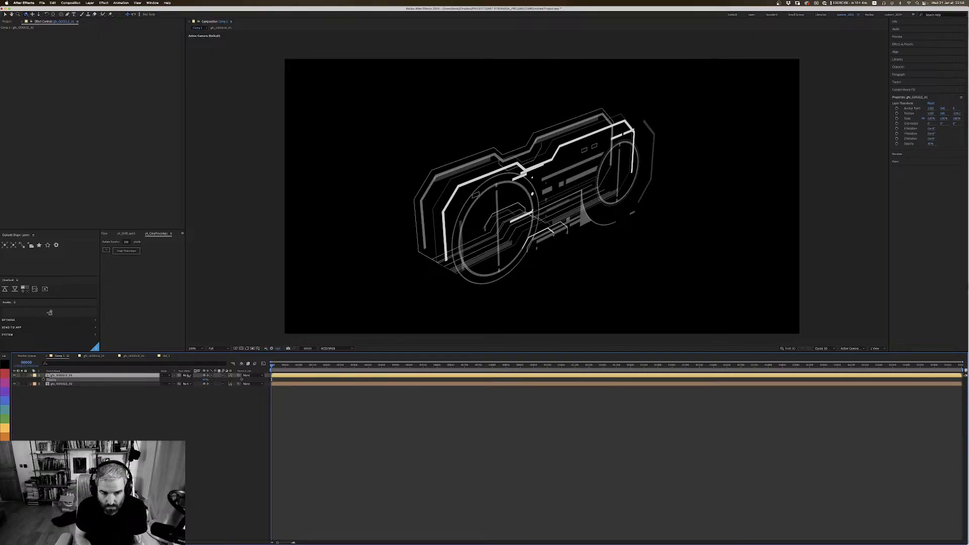
Step: Capture a screenshot of the full Comp 1 frame and open that PNG from the Desktop in Photoshop
left_click_drag(410, 353, 401, 394)
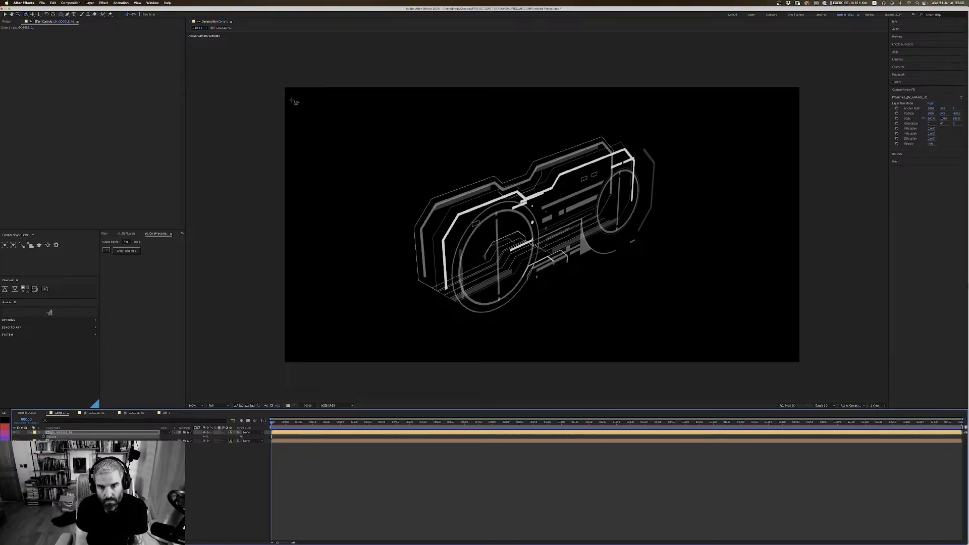
left_click_drag(287, 87, 801, 363)
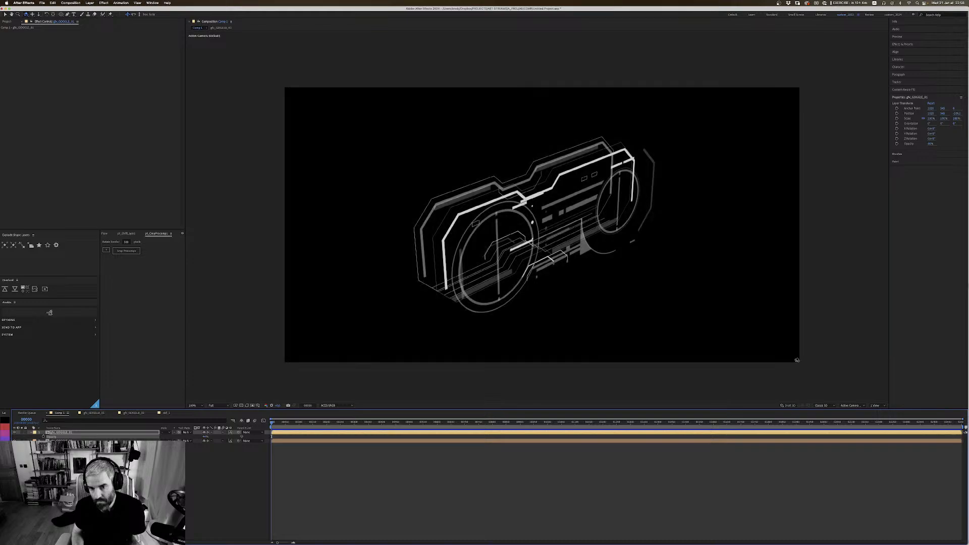
key("super+Tab")
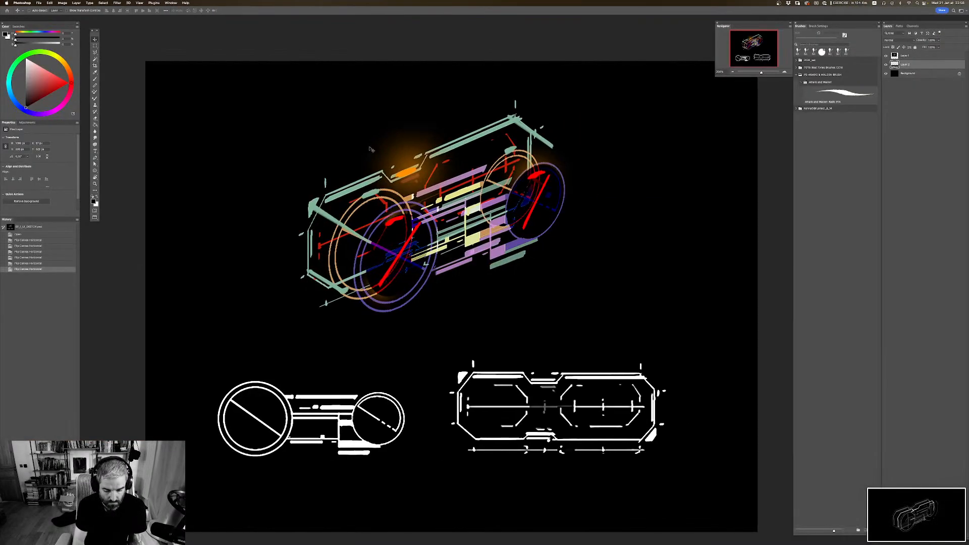
key("super+o")
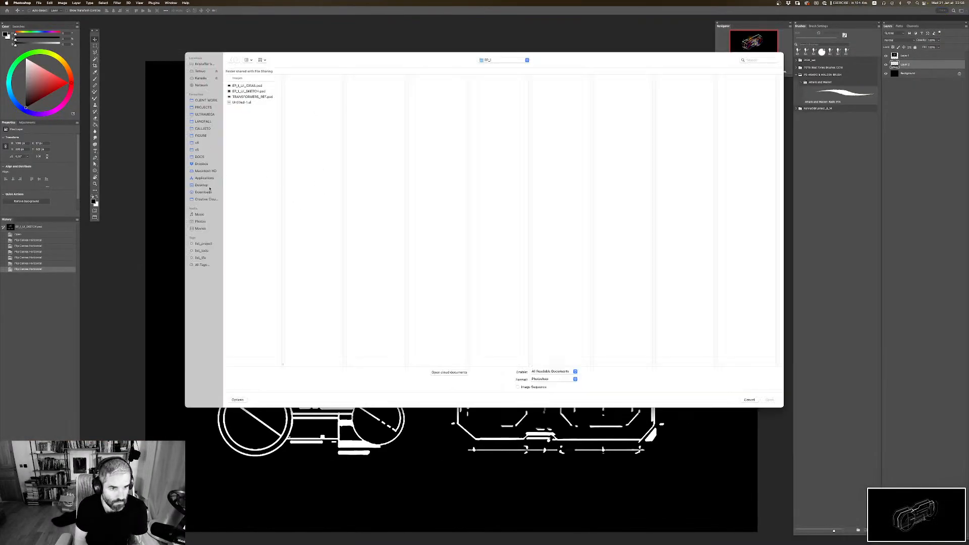
left_click(201, 185)
left_click(258, 269)
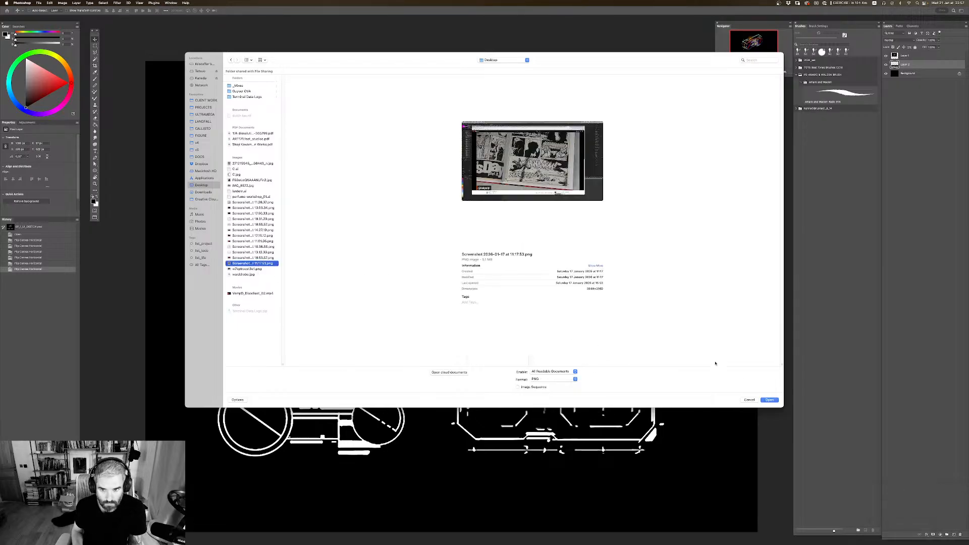
left_click(769, 399)
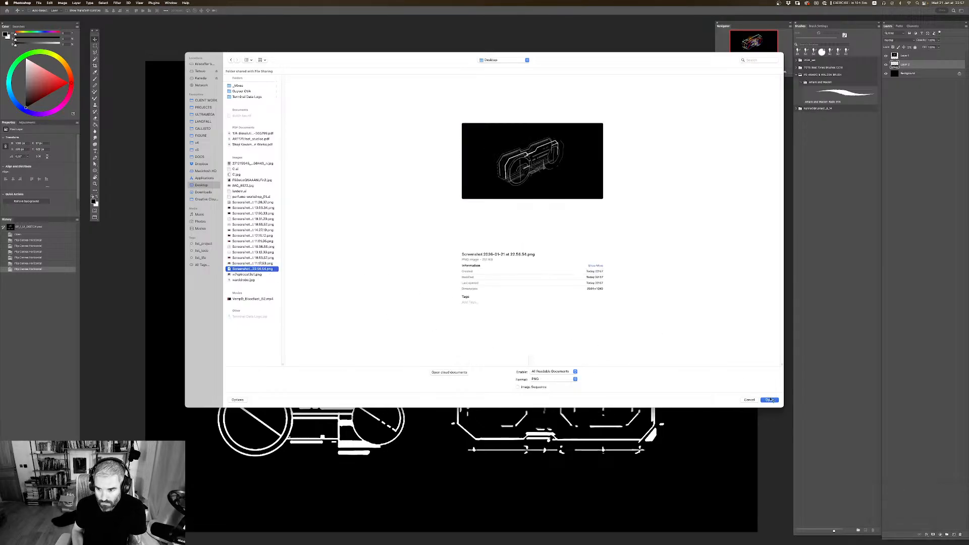
Step: Fit the whole screenshot in view and add a new empty layer above it
key("super+plus")
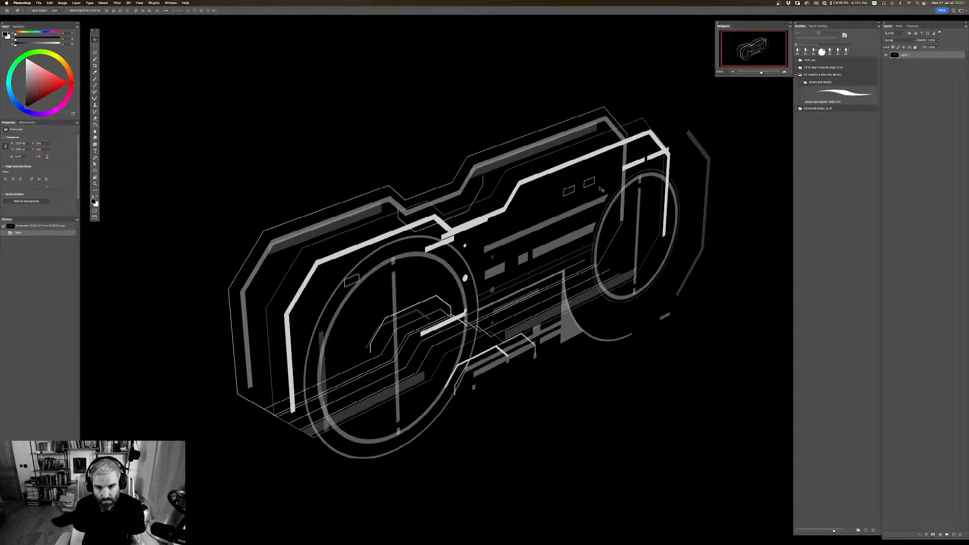
left_click_drag(580, 199, 577, 184)
key("super+minus")
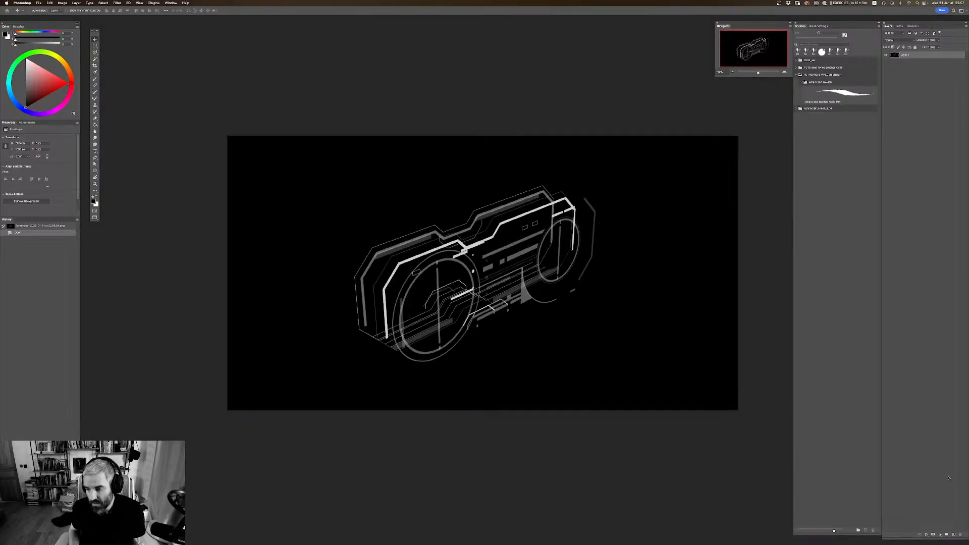
left_click(953, 534)
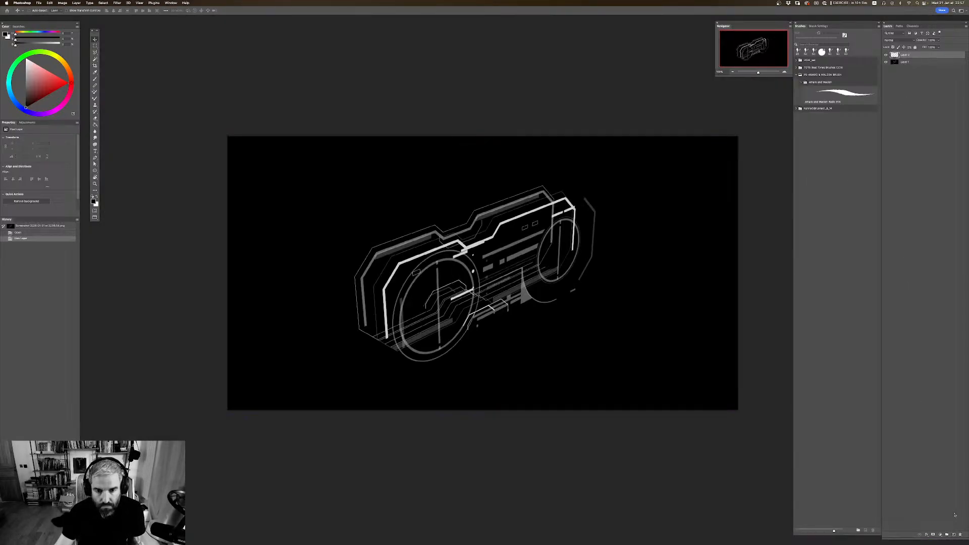
Step: Set the foreground colour to bright red and flip the canvas horizontally
left_click(94, 201)
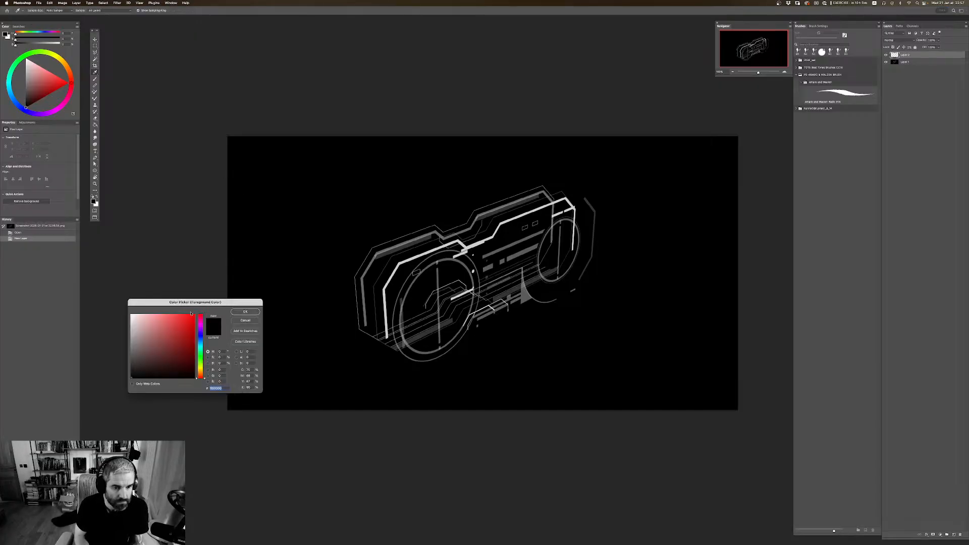
left_click(195, 315)
left_click(248, 309)
key("super+shift+h")
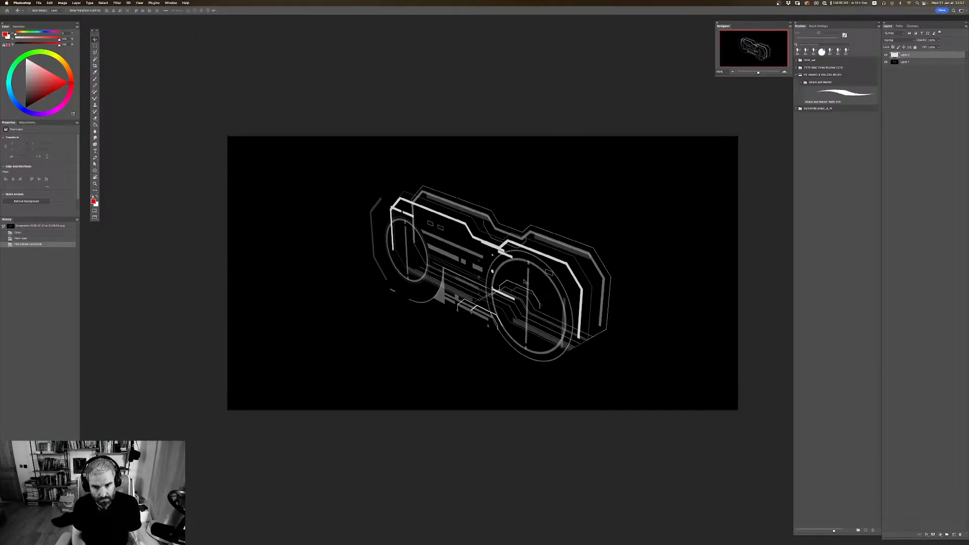
Step: With a fairly thin red brush, sketch strokes across the notch in the goggle's upper edge and a long straight line parallel above it
key("super+plus")
left_click_drag(529, 268, 496, 268)
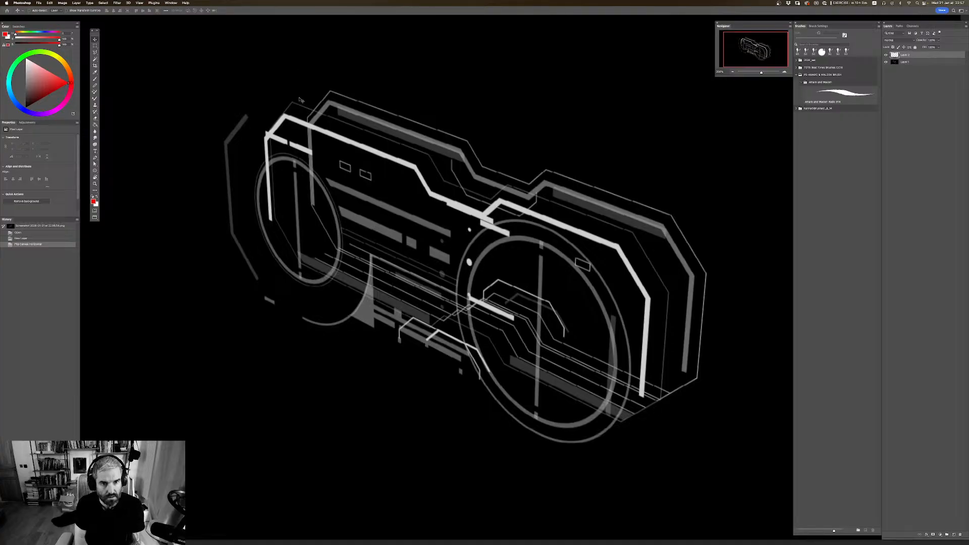
key("b")
key("bracketleft")
key("bracketleft")
key("bracketleft")
key("bracketleft")
key("bracketleft")
key("bracketleft")
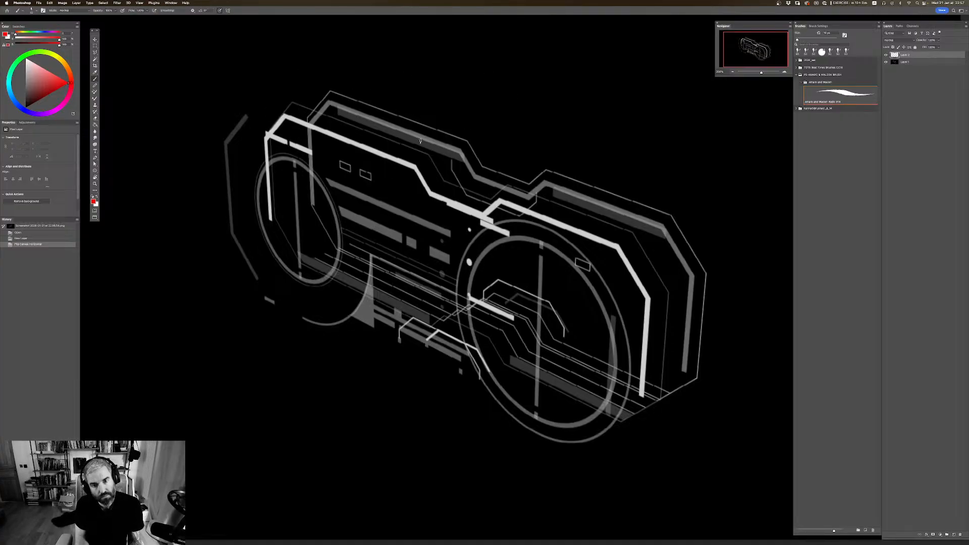
key("bracketright")
key("bracketright")
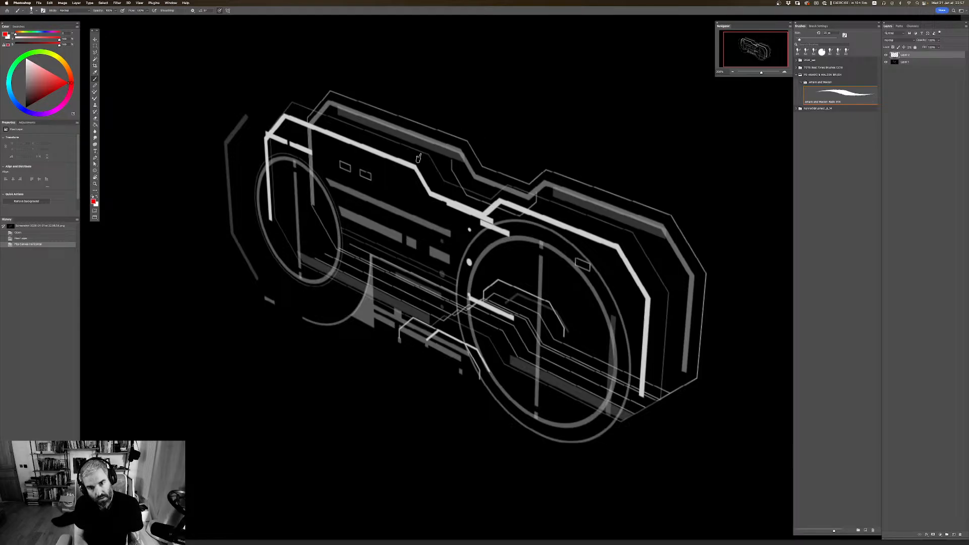
left_click_drag(421, 159, 466, 143)
left_click_drag(505, 190, 558, 164)
left_click_drag(467, 134, 555, 151)
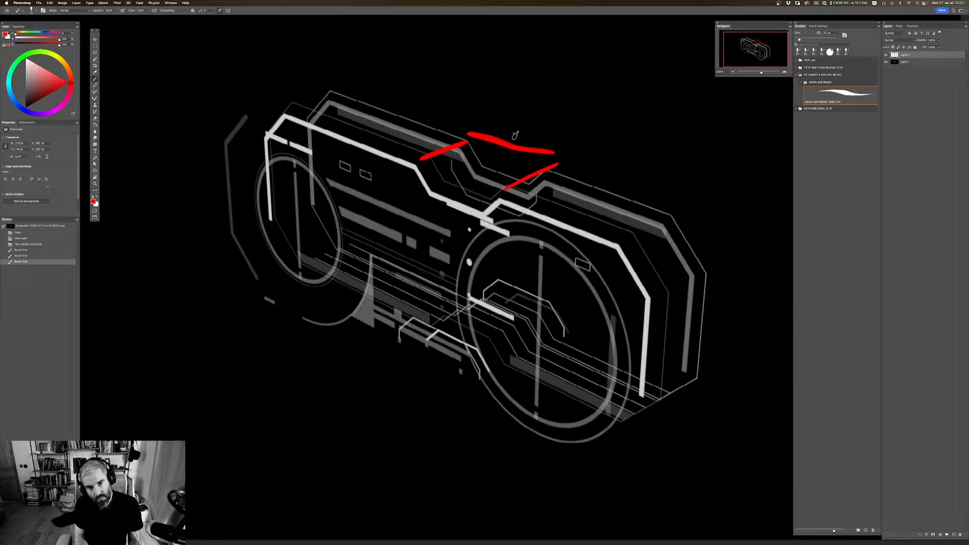
left_click(325, 75)
left_click(681, 203, "shift")
Step: Outline the goggle's right end in red, around its outer side and back along the inner edge of the right lens
left_click_drag(652, 155, 601, 98)
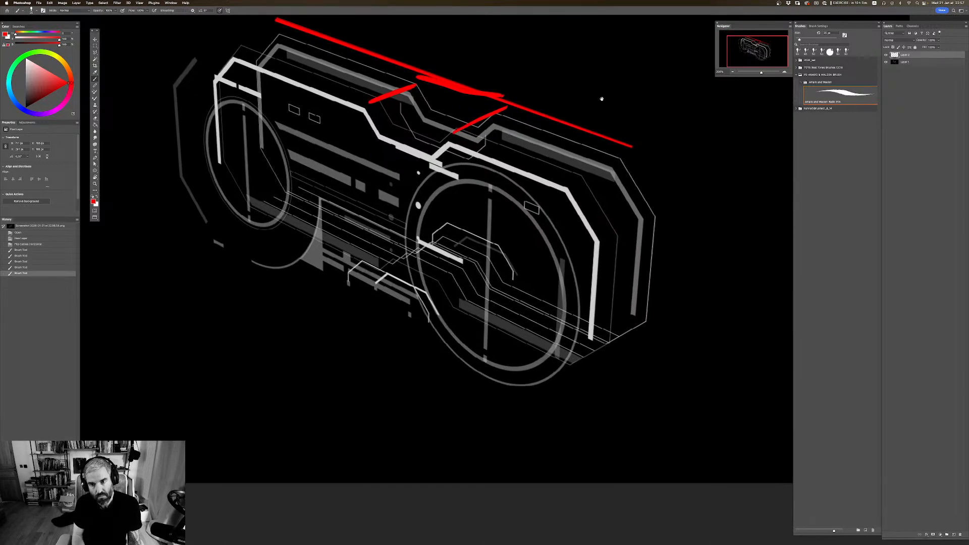
left_click(630, 148)
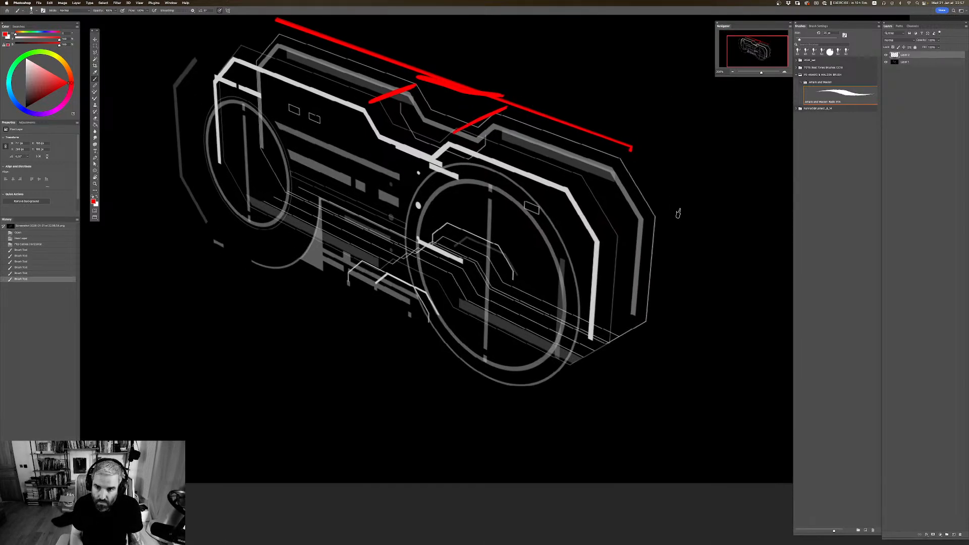
left_click(678, 214, "shift")
mouse_move(679, 212)
left_mouse_down()
mouse_move(681, 235)
mouse_move(647, 350)
left_mouse_up()
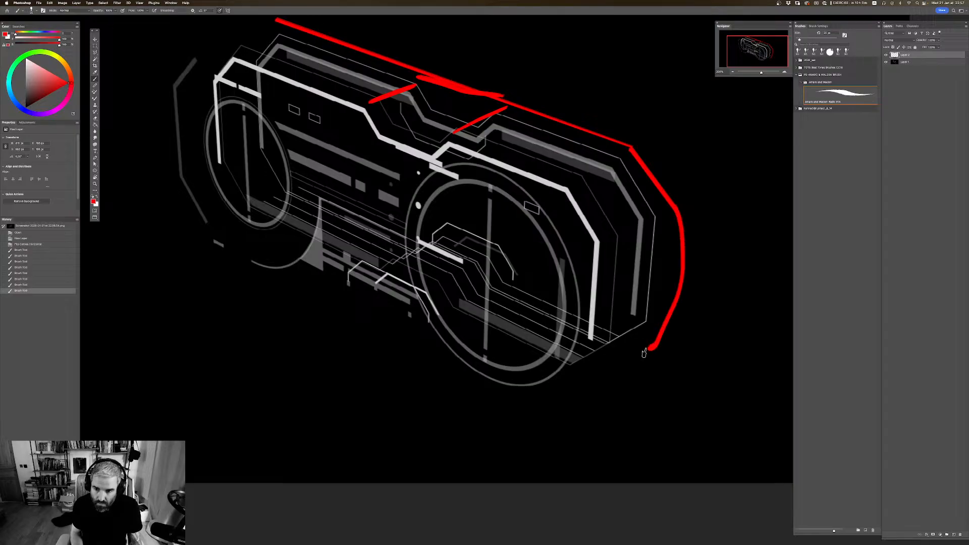
left_click(651, 347)
left_click(651, 346)
left_click(569, 382, "shift")
left_click(564, 375)
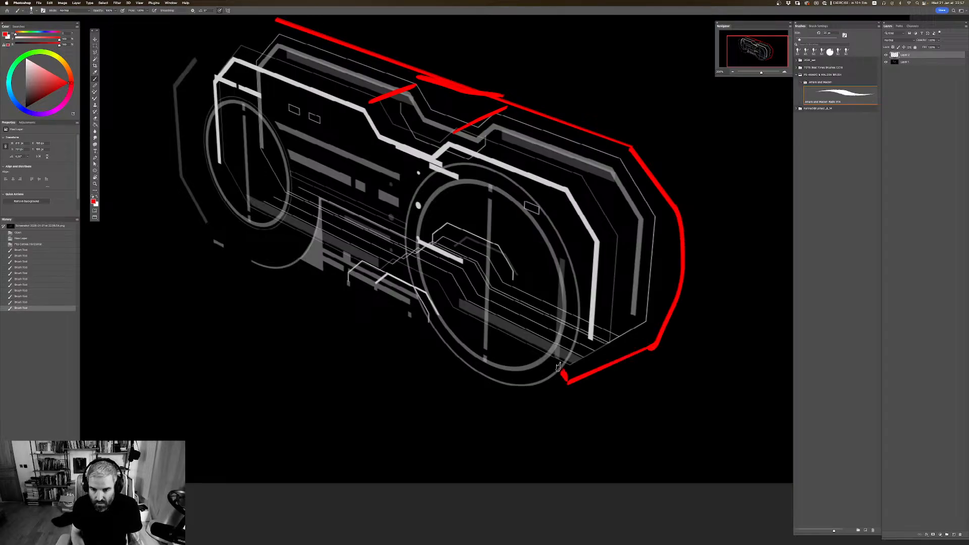
mouse_move(558, 367)
left_mouse_down()
mouse_move(579, 245)
mouse_move(565, 220)
mouse_move(561, 245)
mouse_move(535, 210)
mouse_move(477, 180)
left_mouse_up()
left_click(558, 355)
left_click(556, 352)
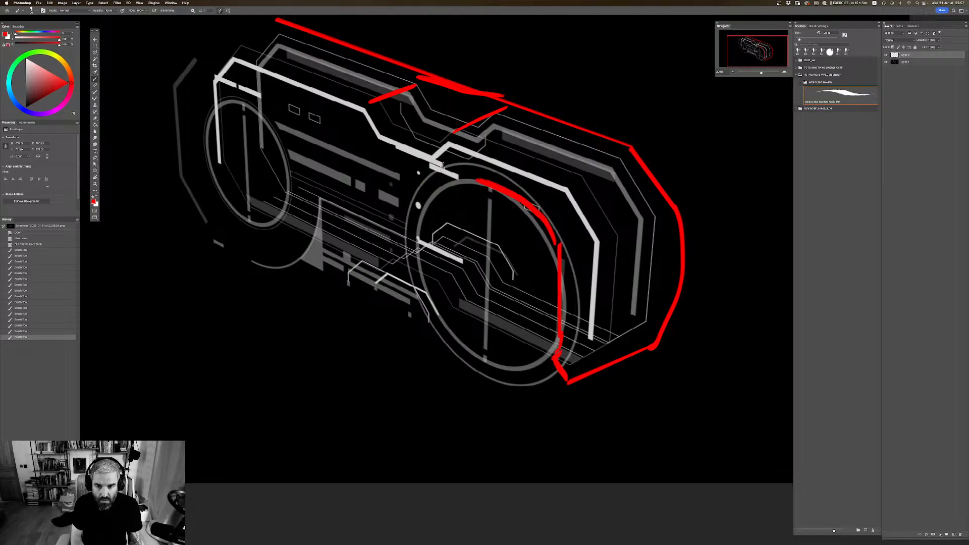
left_click(463, 177)
Step: Draw a straight red line along the front upper edge and outline the goggle's left end with a curved top and downward side
mouse_move(367, 107)
left_mouse_down()
mouse_move(428, 96)
mouse_move(448, 180)
left_mouse_up()
left_click(446, 165)
left_click(299, 120, "shift")
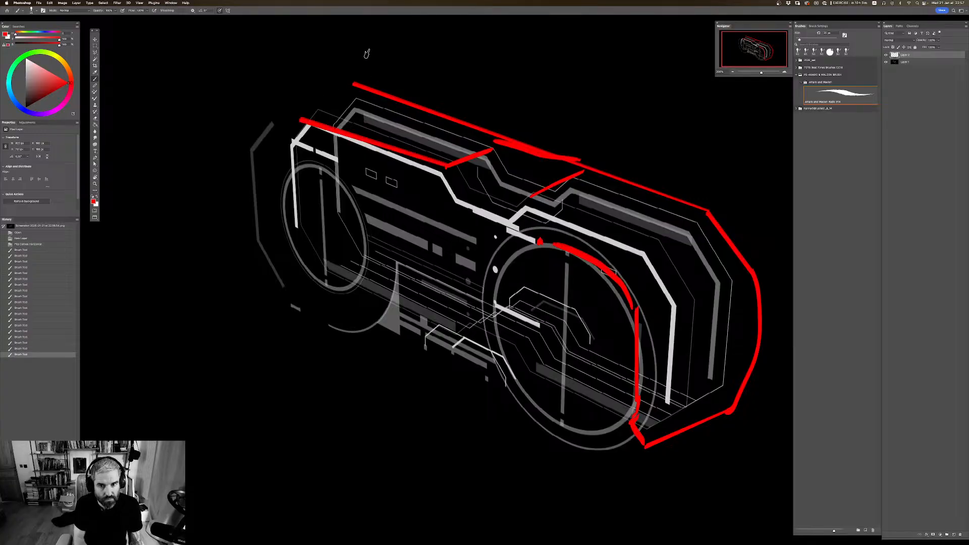
mouse_move(367, 53)
left_mouse_down()
mouse_move(397, 62)
mouse_move(299, 111)
mouse_move(285, 93)
mouse_move(268, 96)
mouse_move(221, 129)
left_mouse_up()
left_click(221, 130)
left_click(229, 239, "shift")
left_click_drag(274, 163, 269, 165)
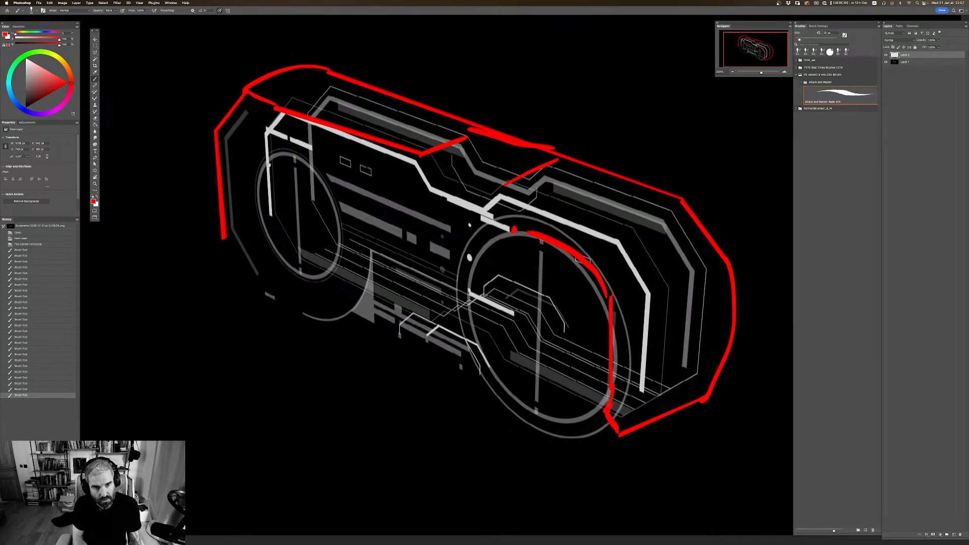
left_click_drag(245, 100, 230, 114)
mouse_move(231, 114)
left_mouse_down()
mouse_move(222, 122)
mouse_move(234, 110)
left_mouse_up()
left_click(221, 123)
Step: Lasso the red outline on the right half of the goggle, delete it and deselect
mouse_move(608, 303)
left_mouse_down()
mouse_move(480, 266)
mouse_move(483, 249)
mouse_move(484, 260)
left_mouse_up()
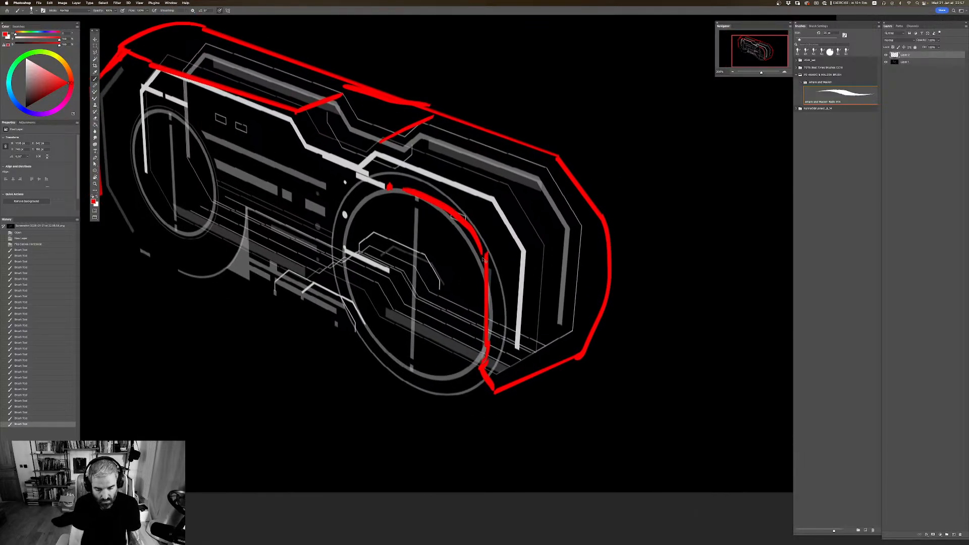
key("super+minus")
left_click_drag(581, 218, 566, 214)
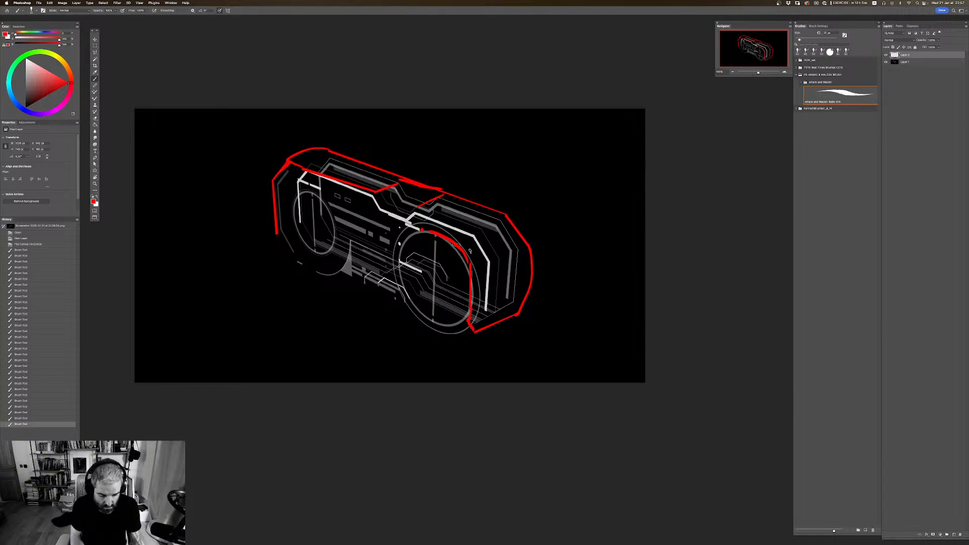
key("l")
mouse_move(530, 345)
left_mouse_down()
mouse_move(401, 241)
mouse_move(446, 198)
mouse_move(481, 187)
mouse_move(596, 315)
mouse_move(534, 346)
left_mouse_up()
key("Delete")
key("super+d")
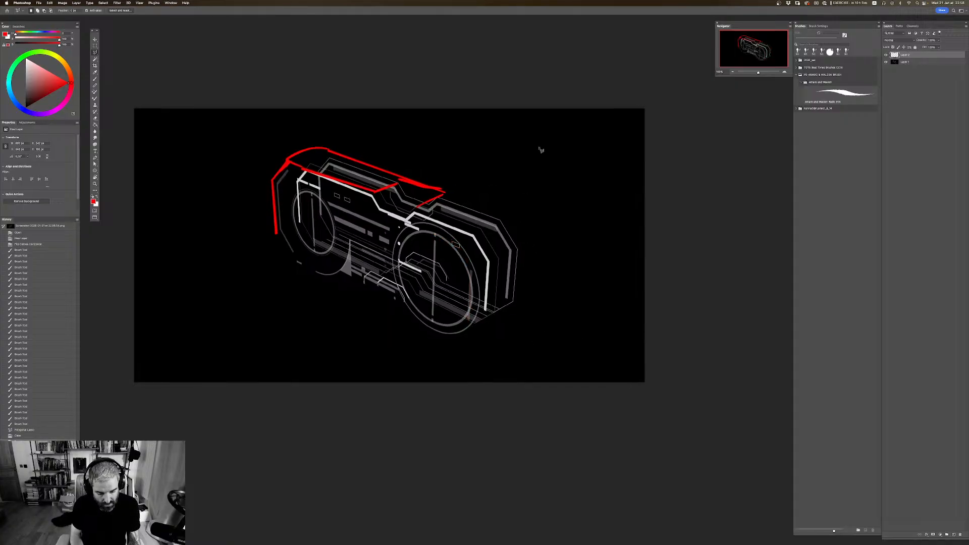
Step: Sketch a round red hinge on the goggle's right side with a straight double-lined arm extending back from it to the upper right
key("b")
left_click(481, 237)
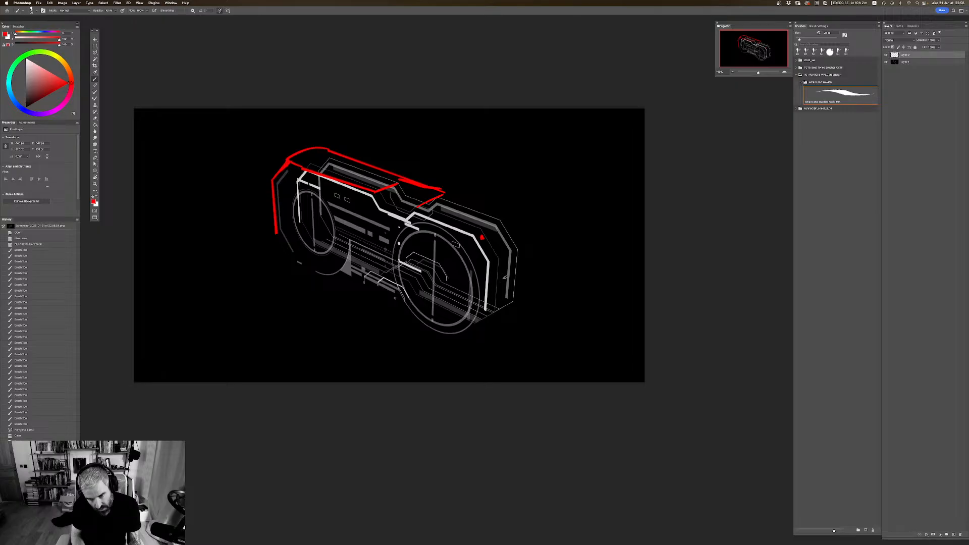
left_click_drag(506, 275, 498, 288)
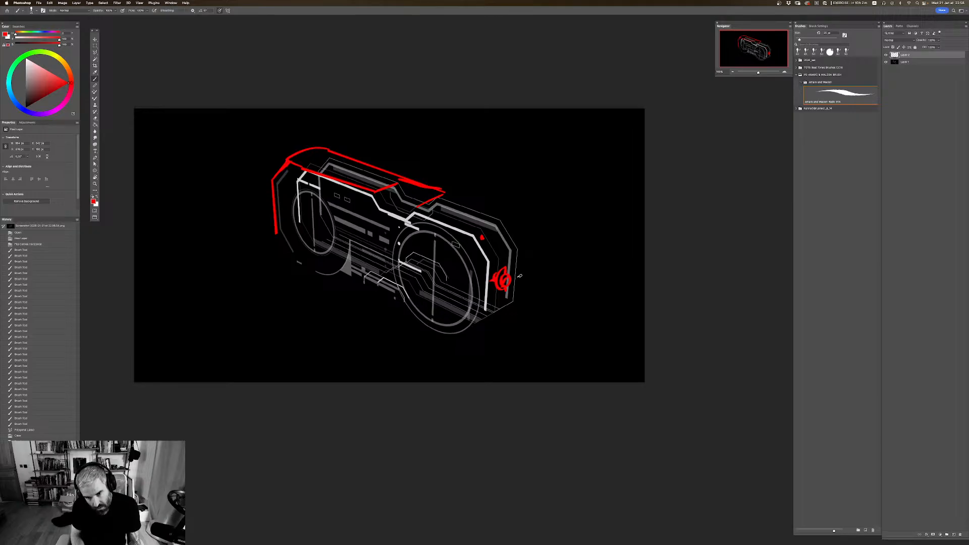
left_click(567, 246, "shift")
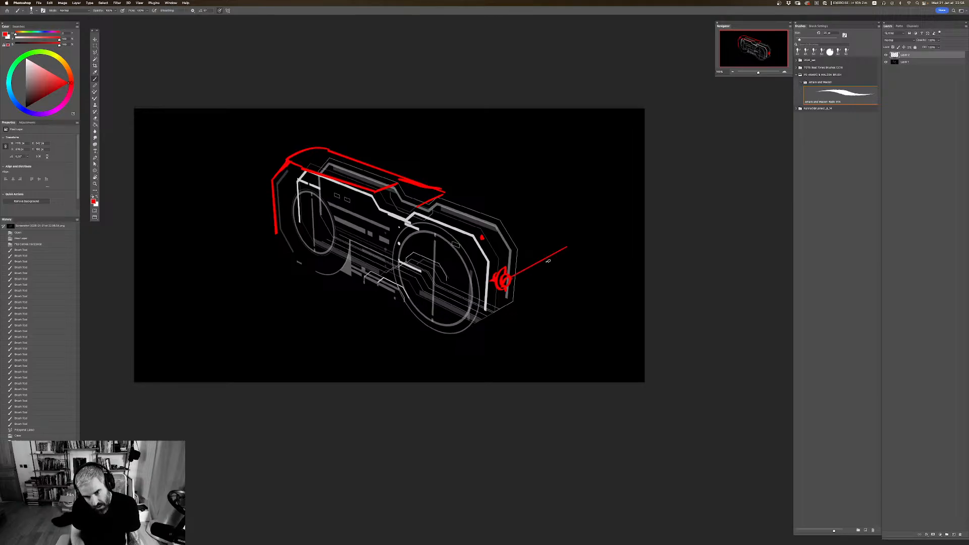
left_click(564, 252, "shift")
key("super+d")
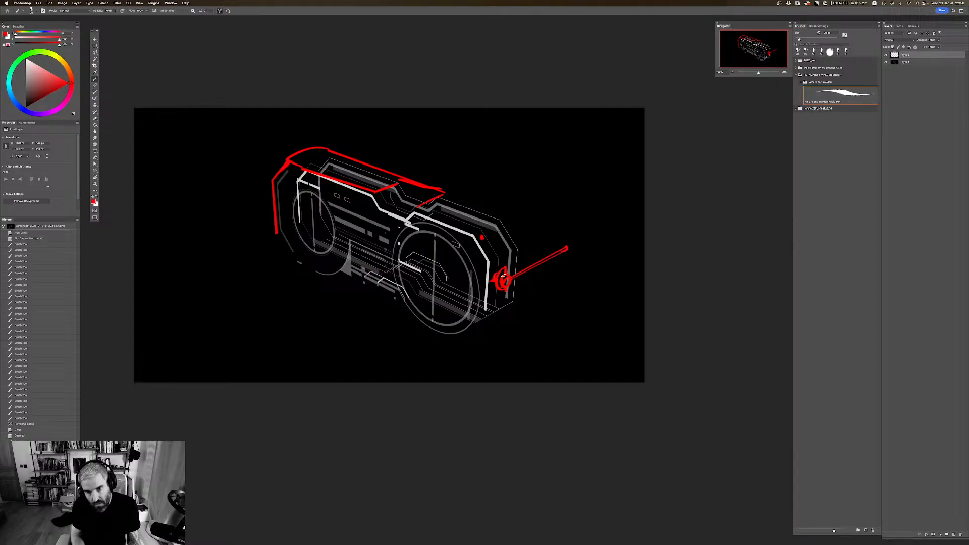
left_click_drag(510, 274, 513, 272)
left_click(566, 248)
left_click(568, 247)
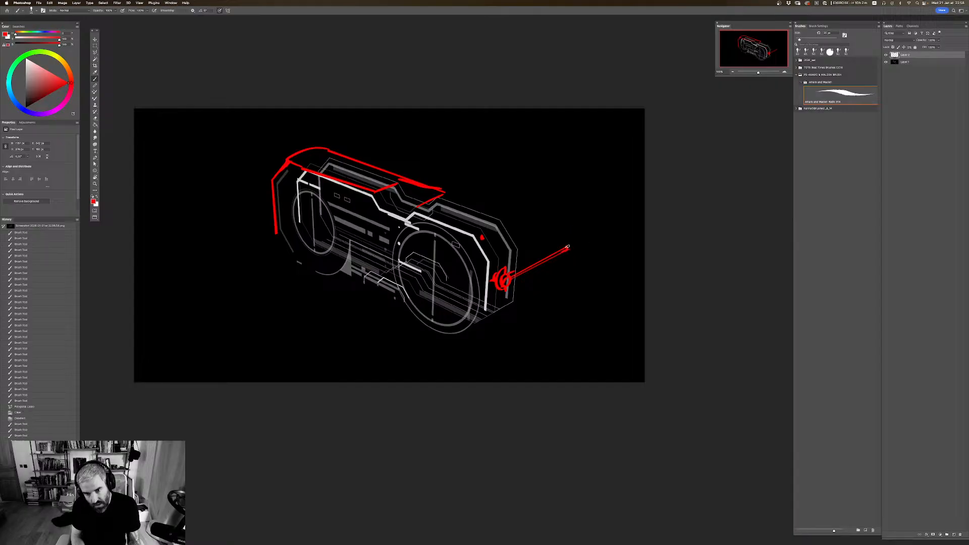
Step: Add a vertical red bar rising from the right arm's far end, with a small rounded joint at the corner
left_click(568, 198, "shift")
left_click_drag(567, 198, 568, 198)
left_click_drag(566, 241, 559, 247)
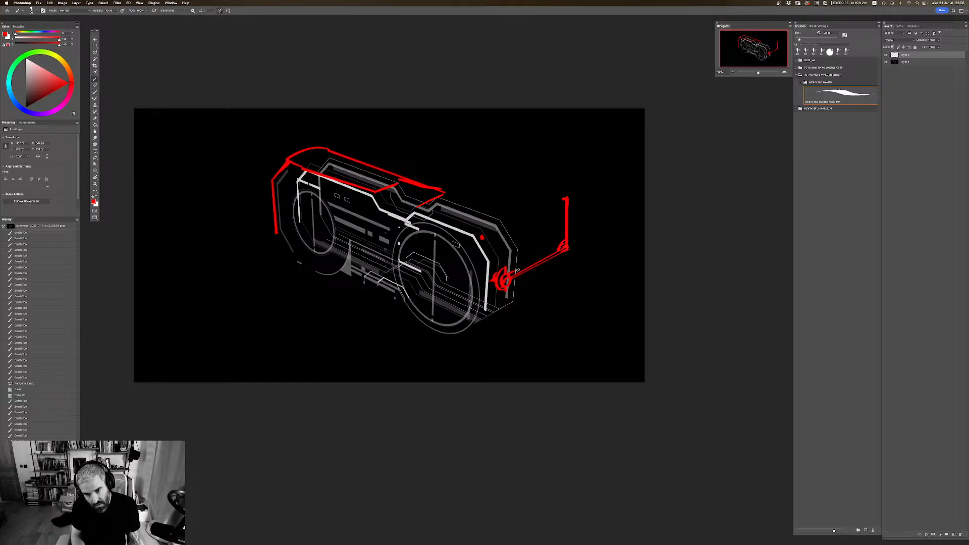
left_click_drag(515, 271, 512, 274)
Step: Sketch a matching straight red arm from the goggle's left side to the upper right, with a hinge mark at its start
mouse_move(479, 204)
left_mouse_down()
mouse_move(505, 208)
mouse_move(507, 225)
left_mouse_up()
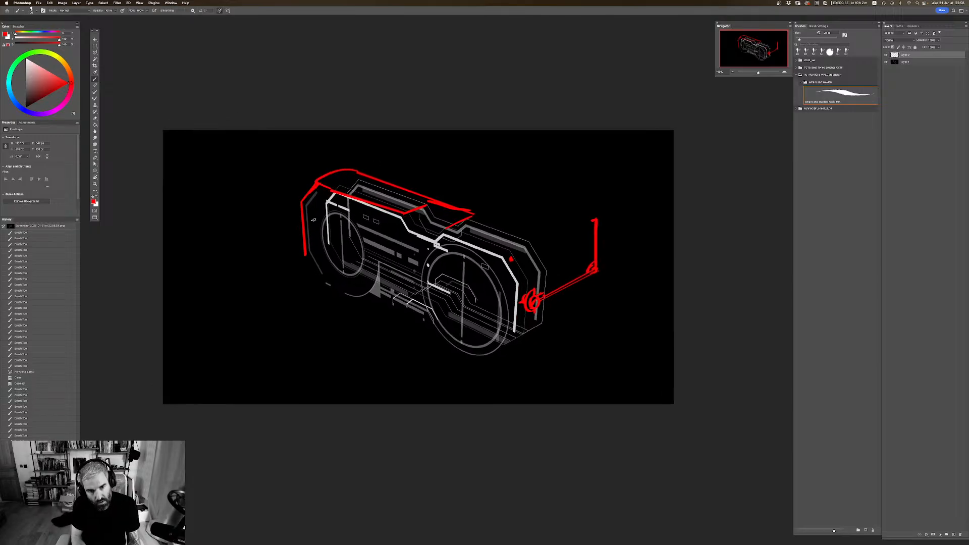
left_click(310, 234)
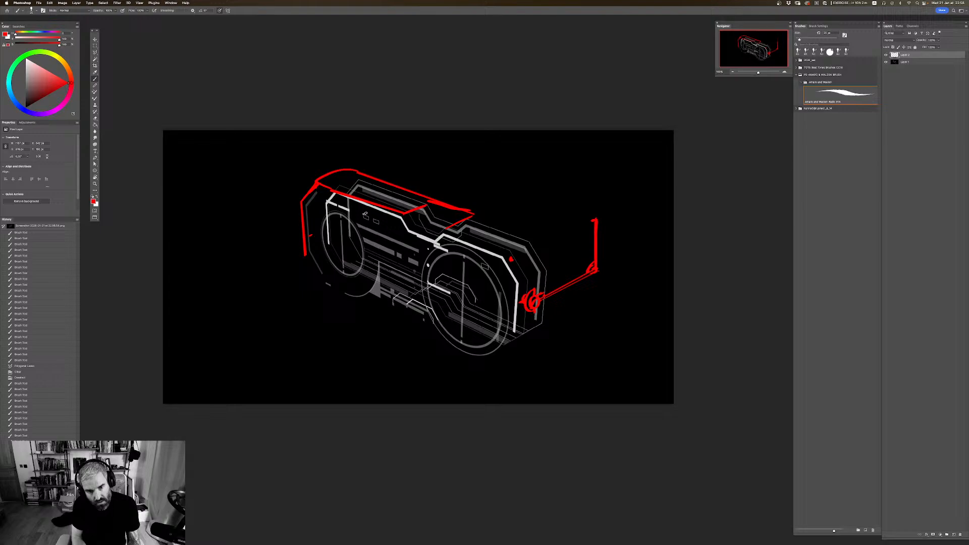
left_click(478, 169, "shift")
left_click_drag(310, 233, 310, 239)
left_click_drag(309, 234, 309, 238)
left_click(311, 185)
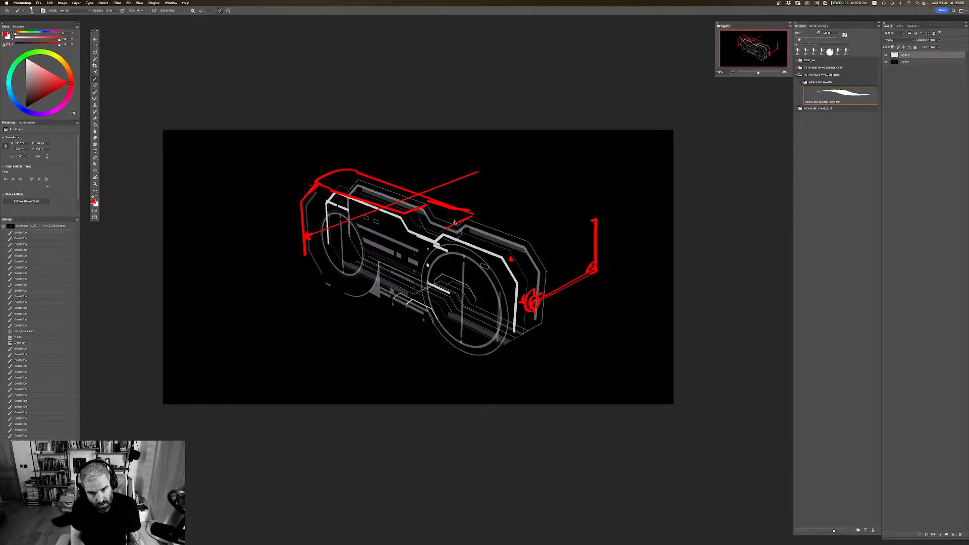
Step: Erase the red strokes at the notch, shortening the top plate, and remove the left arm line and most of the stray right-side dot
key("super+z")
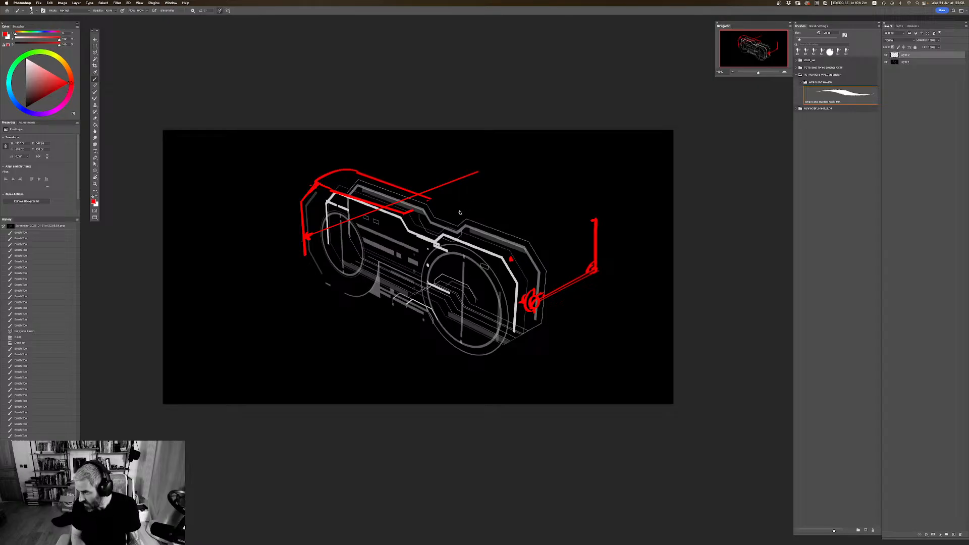
mouse_move(440, 197)
left_mouse_down()
mouse_move(385, 213)
mouse_move(423, 194)
left_mouse_up()
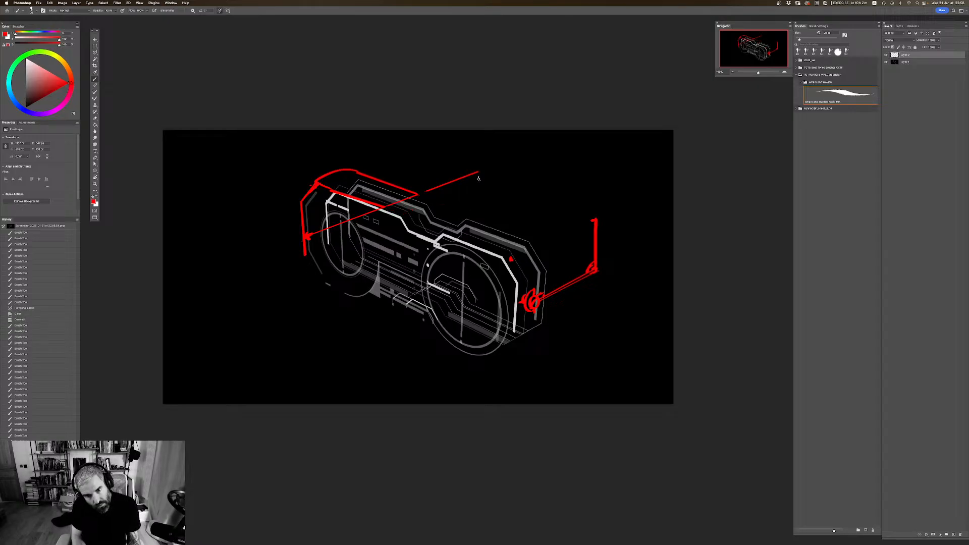
left_click_drag(478, 174, 443, 185)
left_click_drag(509, 257, 512, 258)
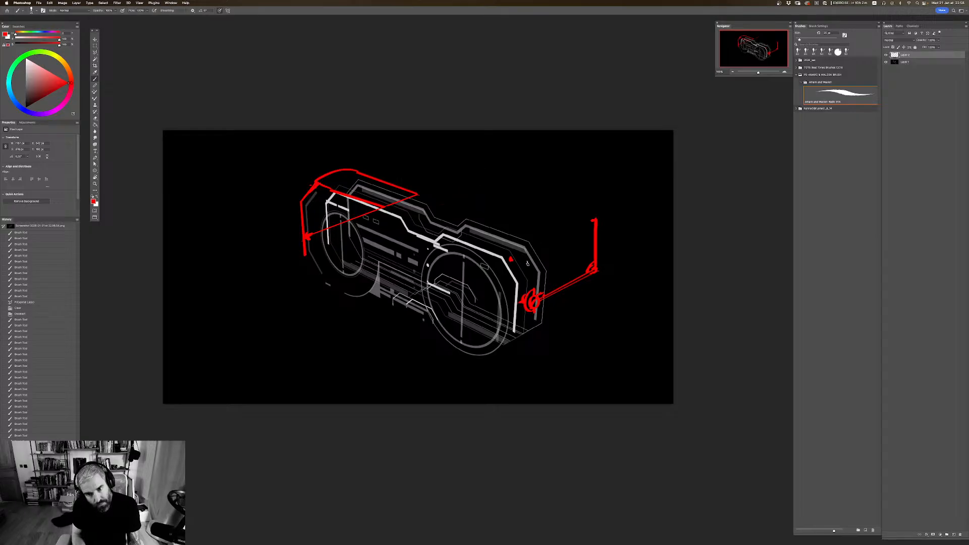
left_click(370, 204)
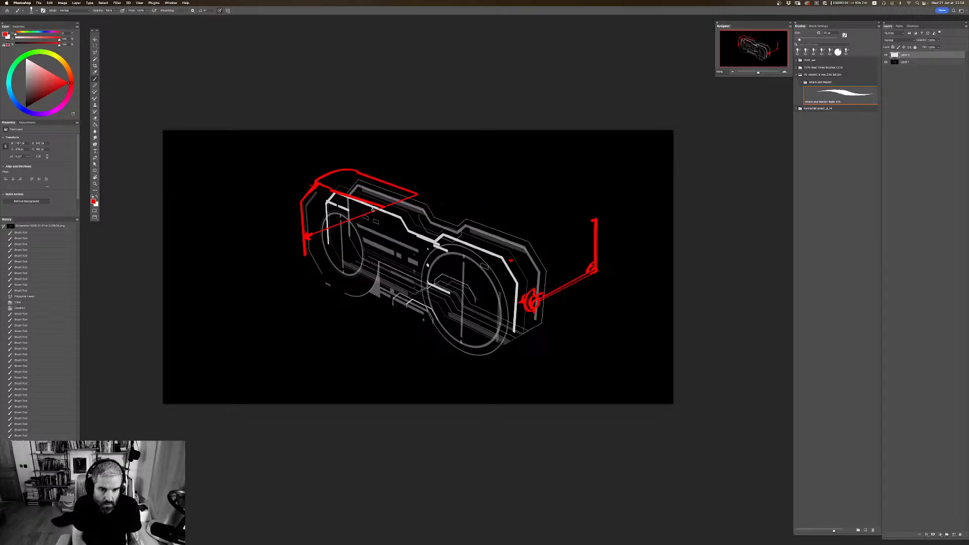
left_click_drag(319, 231, 310, 218)
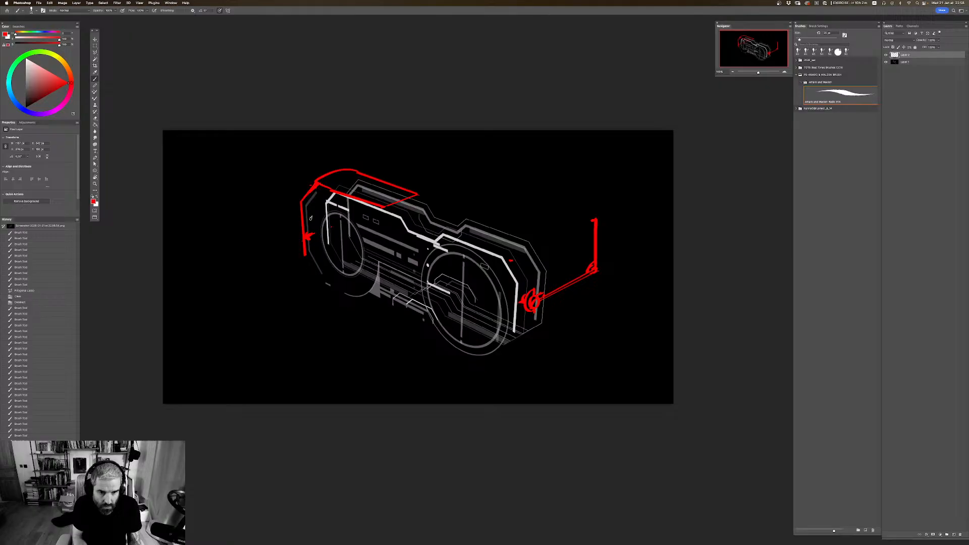
left_click(429, 185)
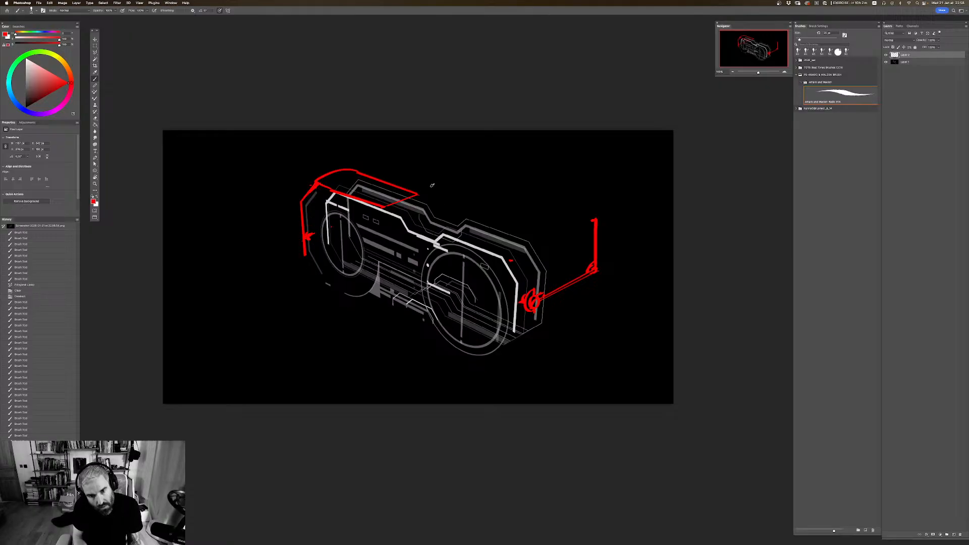
Step: Redraw the left arm as a straight red line with a round hinge at its start, and hatch the rear strip of the top plate
mouse_move(454, 182)
left_mouse_down()
mouse_move(298, 238)
mouse_move(309, 230)
left_mouse_up()
left_click_drag(309, 228, 304, 242)
left_click_drag(307, 236, 305, 240)
mouse_move(365, 175)
left_mouse_down()
mouse_move(405, 199)
mouse_move(379, 185)
left_mouse_up()
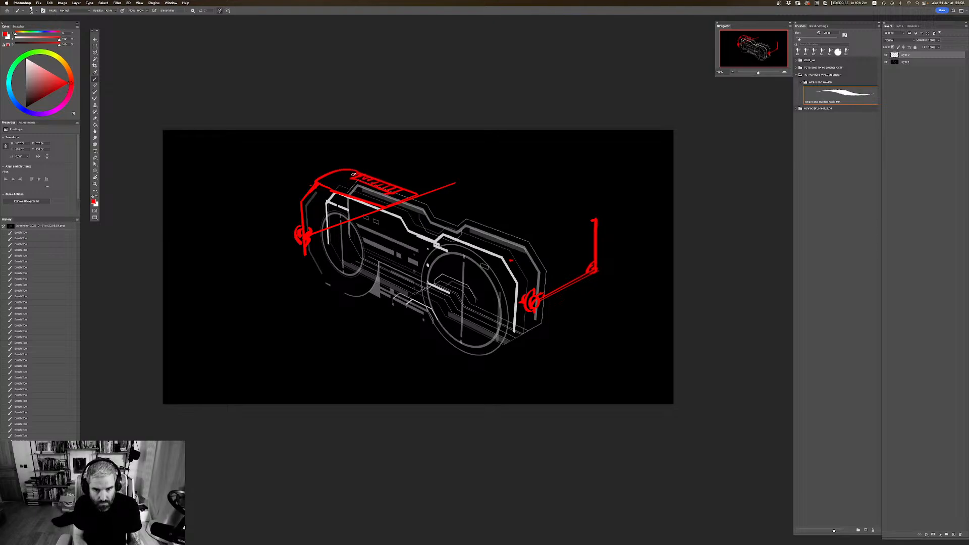
Step: Flip the canvas back horizontally and finish the rear arm with a thin vertical bar and slanted brace, trimming the line end beyond it
left_click_drag(541, 222, 593, 213)
key("super+shift+h")
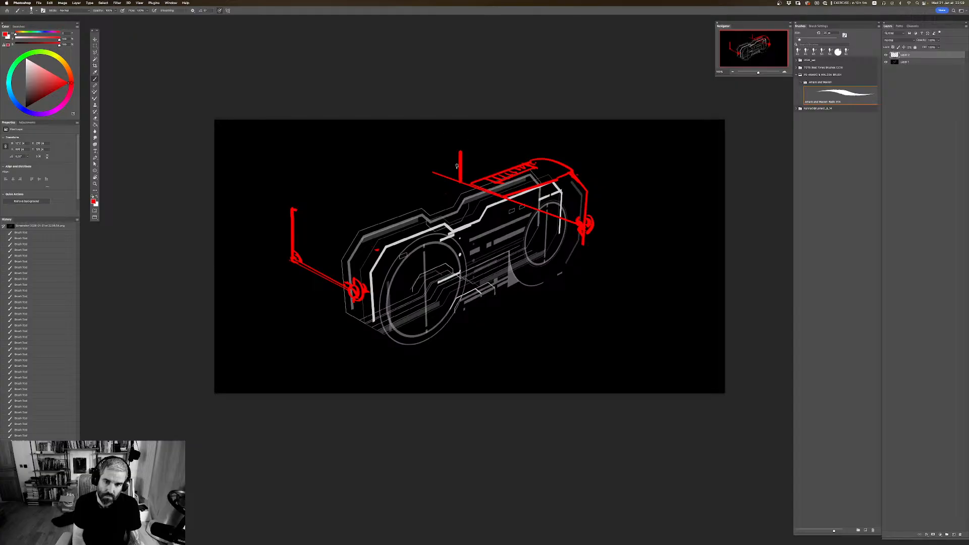
key("super+z")
left_click_drag(459, 182, 458, 135)
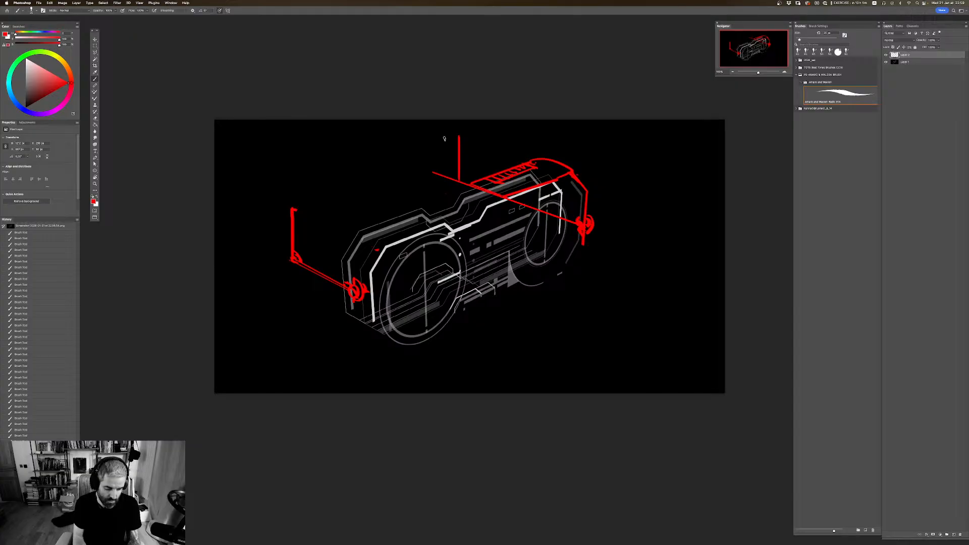
mouse_move(432, 171)
left_mouse_down()
mouse_move(456, 183)
mouse_move(460, 171)
mouse_move(488, 208)
left_mouse_up()
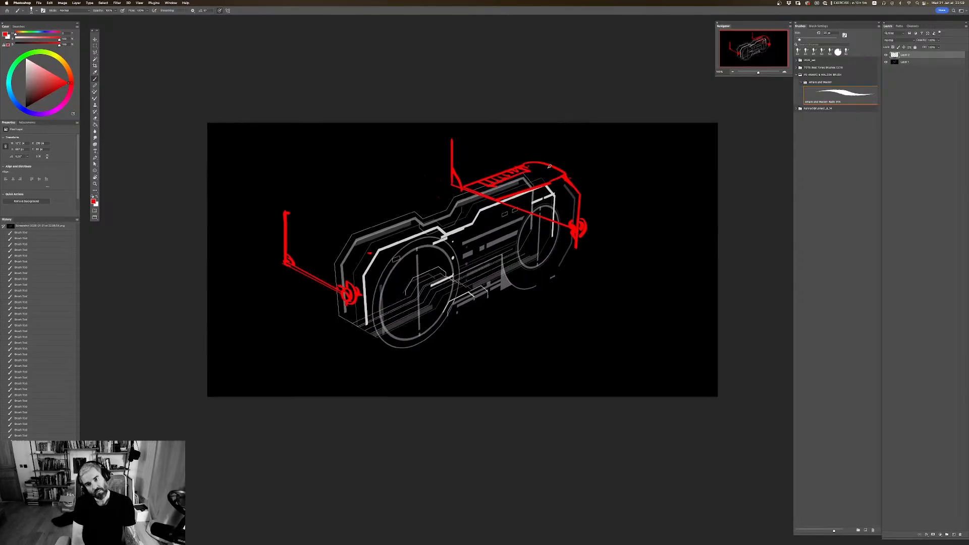
Step: Break the right arm's red line into dashes where it passes behind the goggles toward the right hinge
left_click_drag(622, 220, 578, 225)
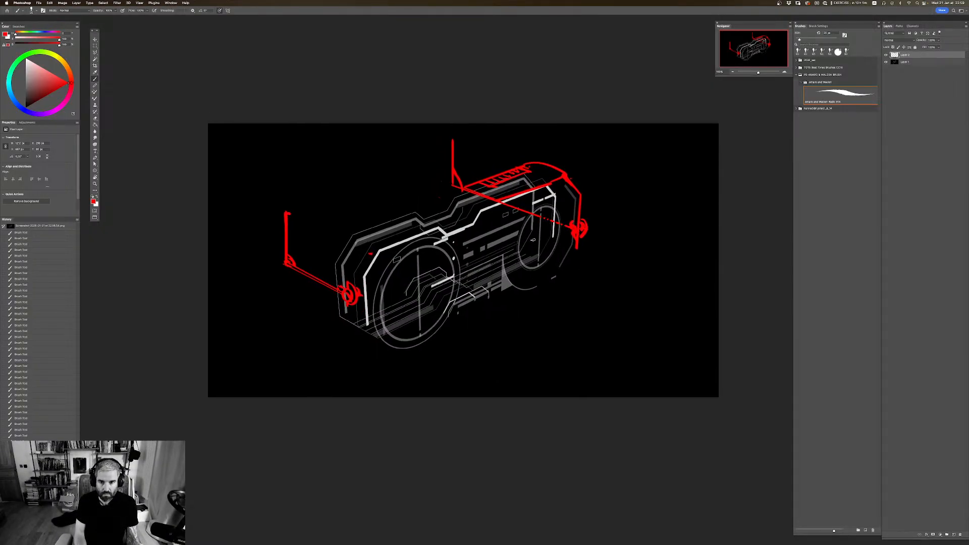
mouse_move(540, 213)
left_mouse_down()
mouse_move(538, 191)
mouse_move(533, 218)
left_mouse_up()
left_click_drag(531, 209, 524, 214)
left_click_drag(521, 206, 519, 212)
left_click_drag(516, 204, 509, 209)
mouse_move(505, 200)
left_mouse_down()
mouse_move(476, 231)
mouse_move(484, 226)
mouse_move(506, 249)
left_mouse_up()
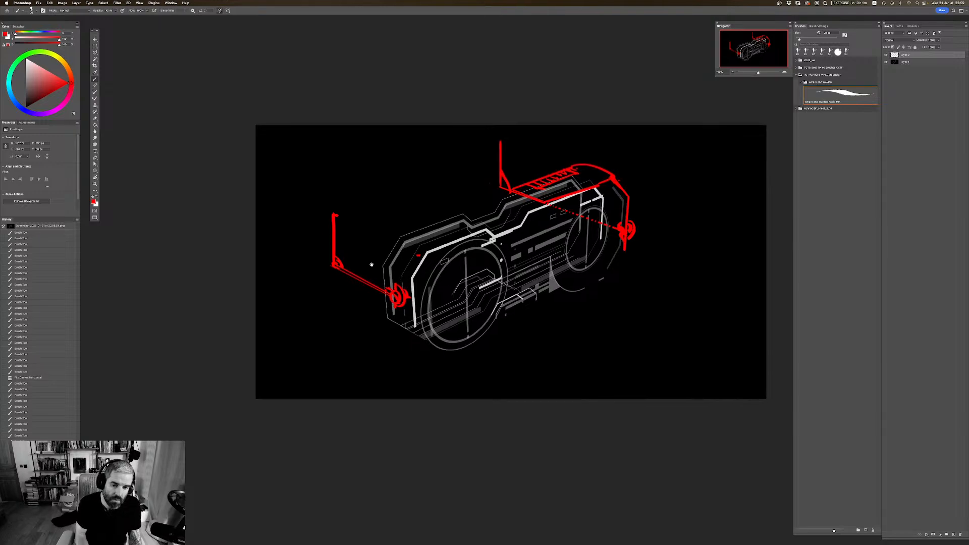
Step: Draw a vertical red bar through the left hinge, extending above the goggle frame and below the hinge
left_click_drag(396, 284, 395, 223)
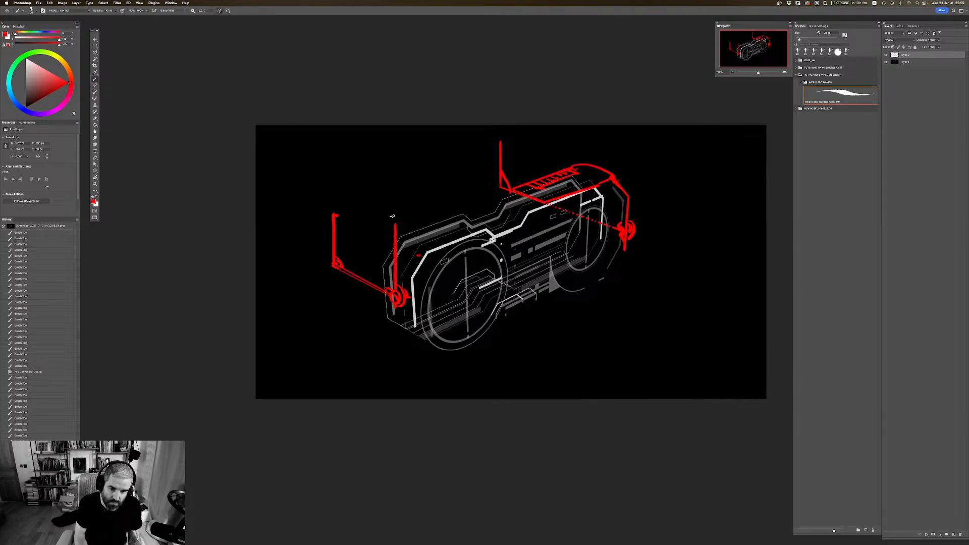
left_click_drag(395, 305, 394, 331)
left_click_drag(361, 229, 352, 218)
left_click_drag(323, 247, 345, 247)
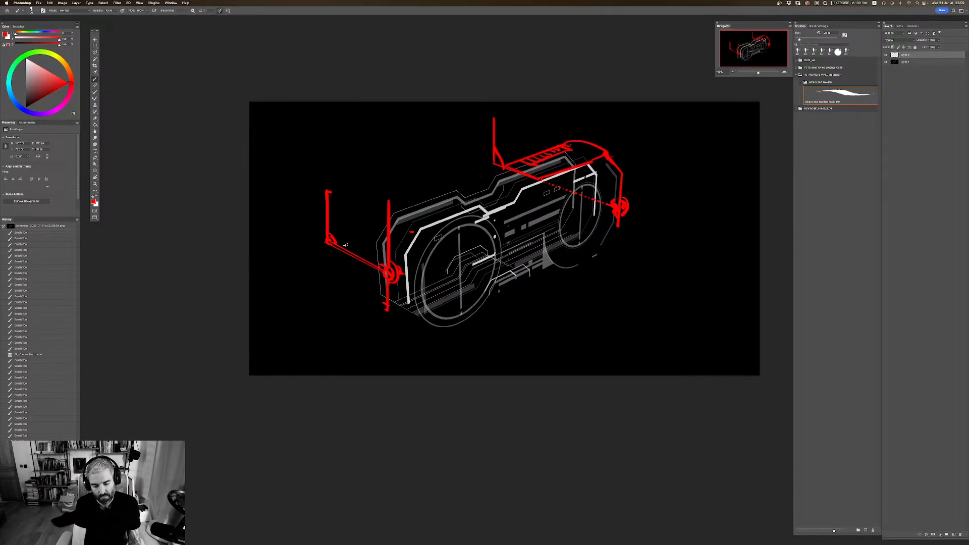
Step: Flip the canvas horizontally
key("super+minus")
key("super+minus")
key("super+minus")
key("super+plus")
key("super+plus")
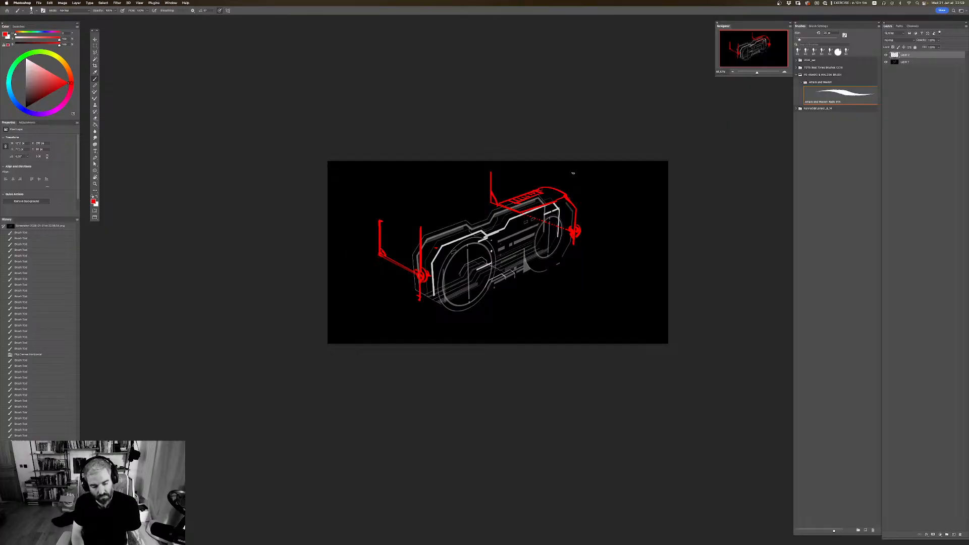
key("super+shift+h")
left_click_drag(518, 226, 515, 212)
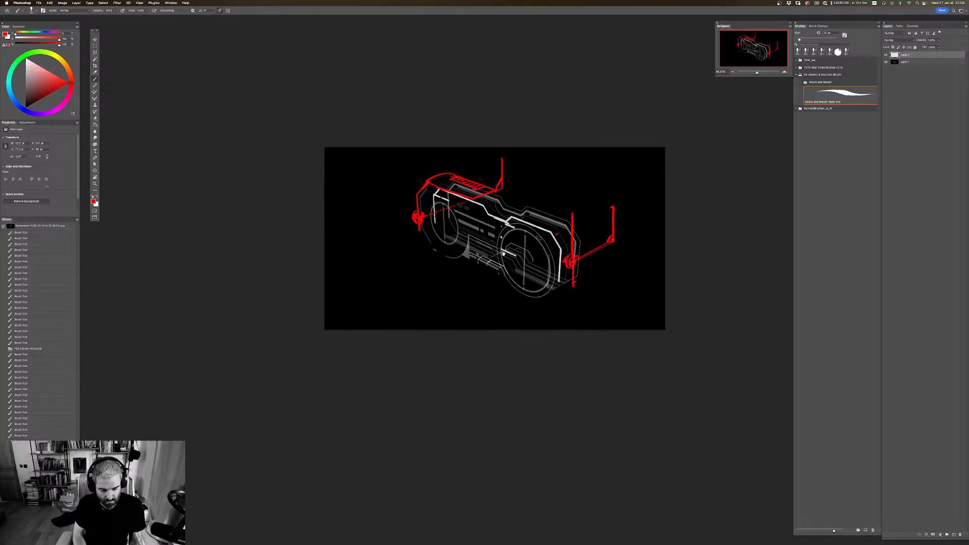
Step: Extend the canvas on all sides around the artwork with the Crop tool
key("c")
left_click_drag(494, 330, 503, 405)
key("Return")
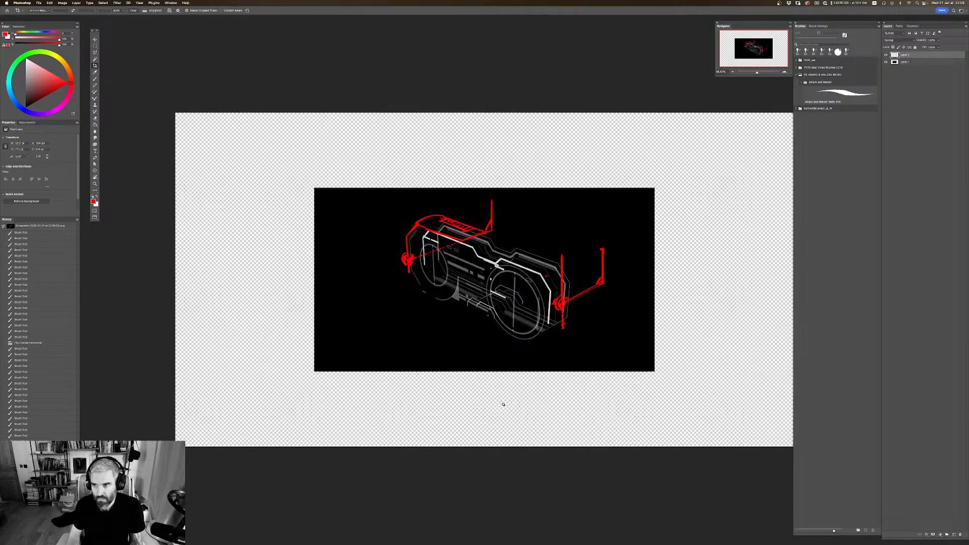
Step: Add a new layer at the bottom of the layer stack and fill it with black
left_click(924, 63)
left_click(952, 533)
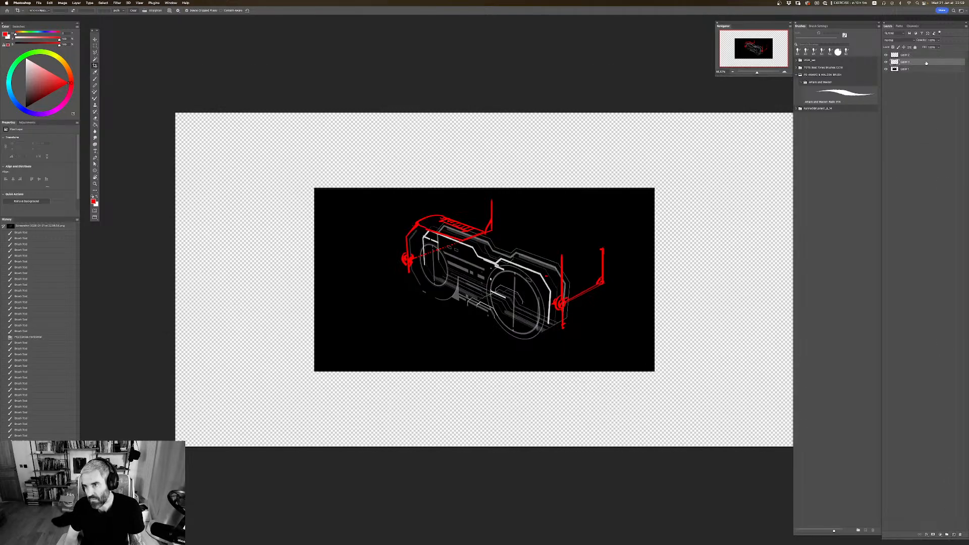
left_click_drag(926, 63, 921, 74)
key("d")
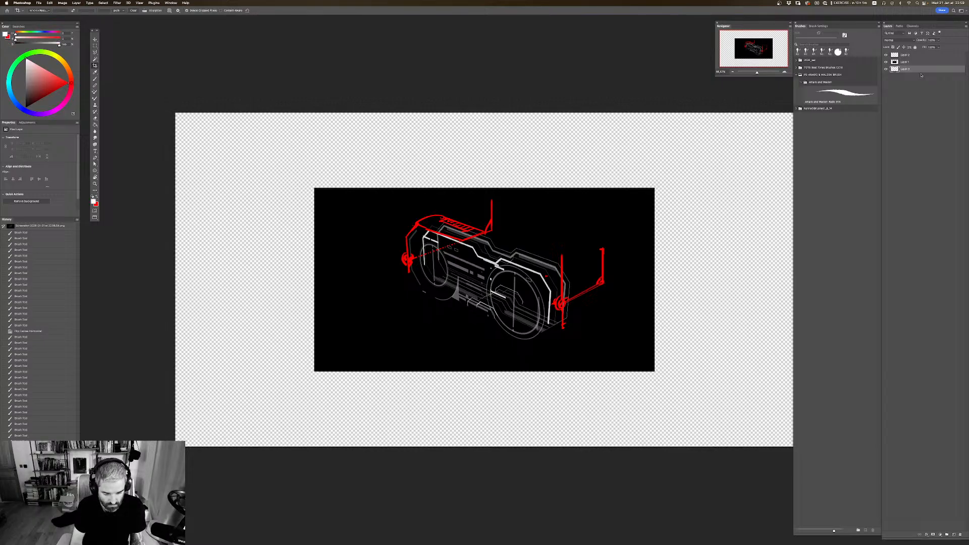
key("alt+BackSpace")
scroll(695, 89, "right", 2)
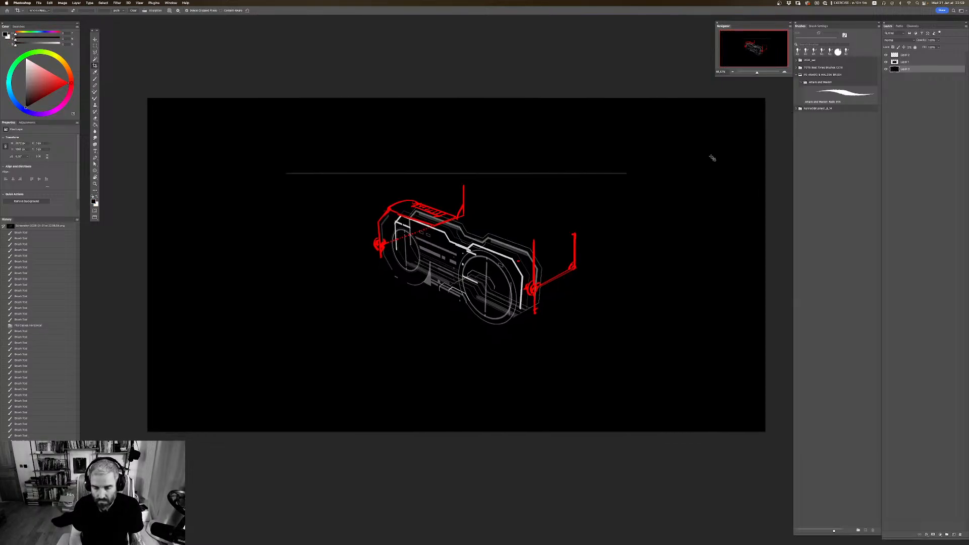
Step: Move the goggle screenshot and red sketch layers together slightly up and to the left on the canvas
key("v")
mouse_move(556, 252)
left_mouse_down()
mouse_move(551, 226)
mouse_move(553, 263)
left_mouse_up()
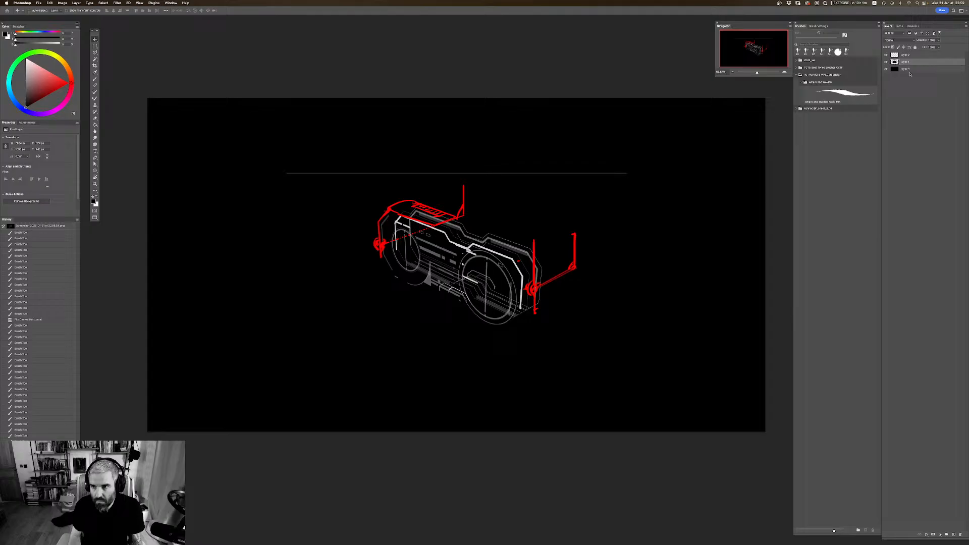
left_click(938, 54, "shift")
left_click_drag(582, 222, 543, 212)
left_click(913, 69)
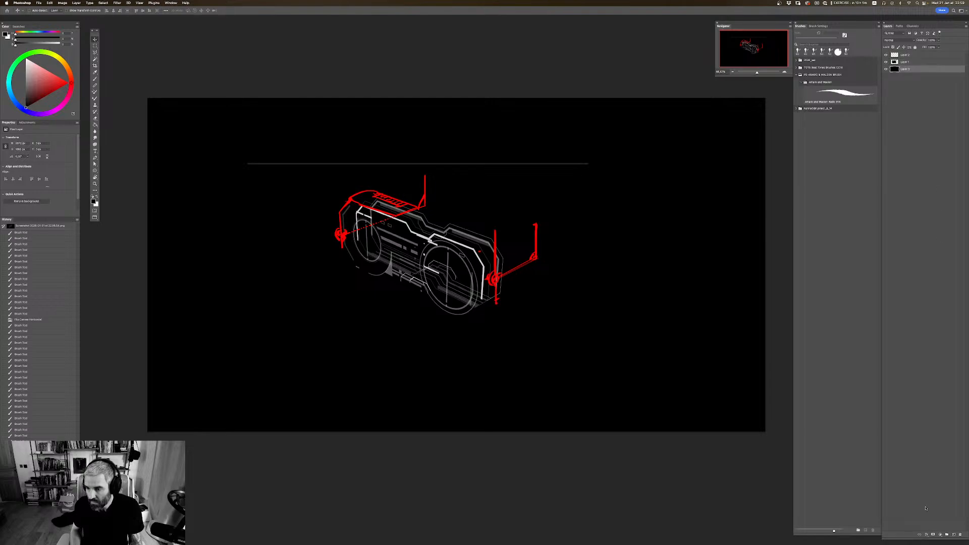
Step: Add a new layer directly above the black background and try a black brush stroke on it
left_click(953, 534)
key("b")
scroll(496, 264, "down", 1)
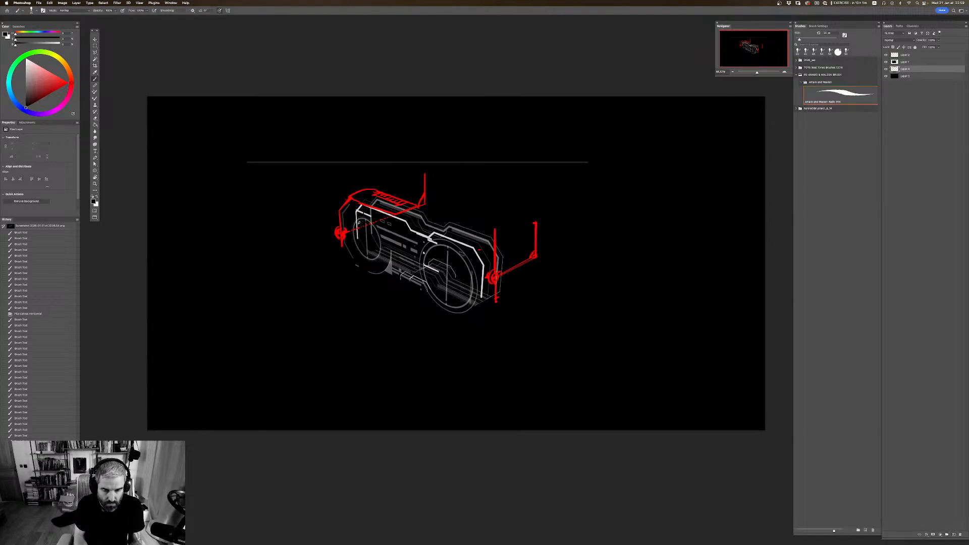
left_click_drag(363, 206, 546, 135)
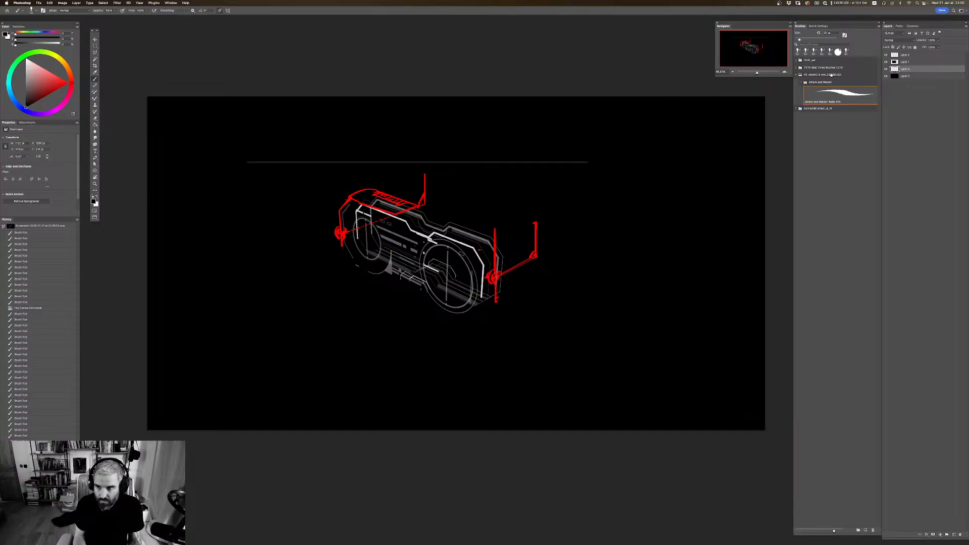
Step: On the red sketch layer, sample the red and draw a frame top edge and a large head dome above the goggles
left_click(916, 56)
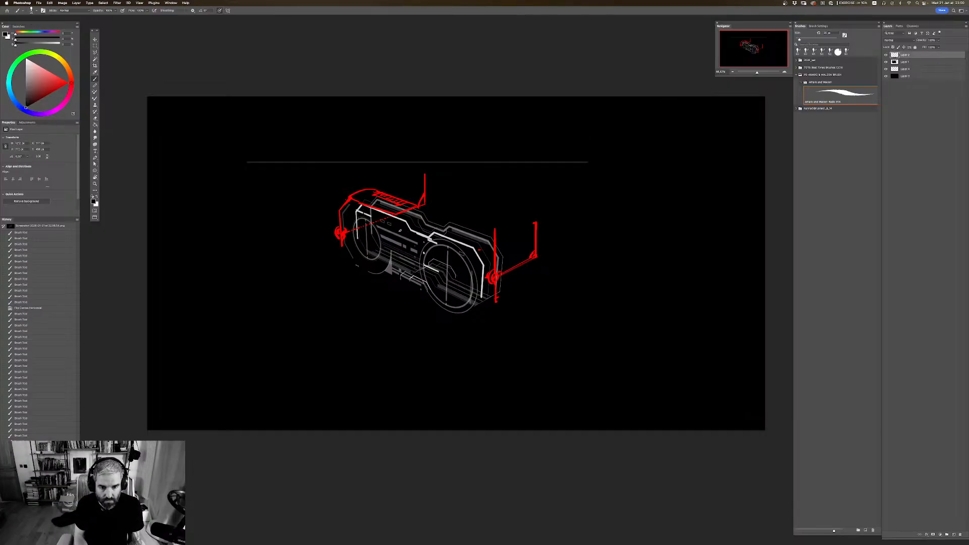
left_click(536, 236, "alt")
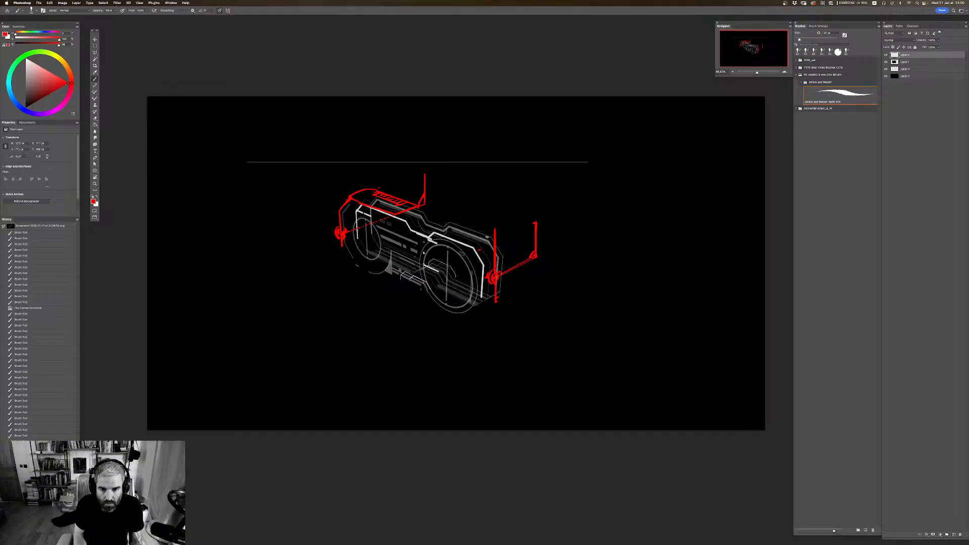
mouse_move(493, 231)
left_mouse_down()
mouse_move(380, 188)
mouse_move(546, 121)
mouse_move(597, 230)
left_mouse_up()
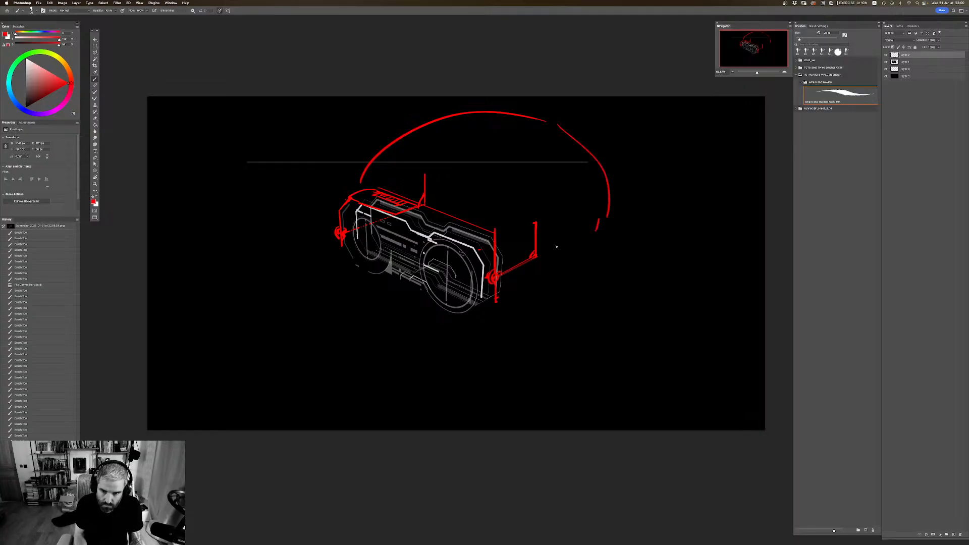
Step: Draw a round ear cup around the rear bar with a small oval inside, plus a nape line and a strap to the goggles
mouse_move(543, 216)
left_mouse_down()
mouse_move(533, 222)
mouse_move(560, 291)
left_mouse_up()
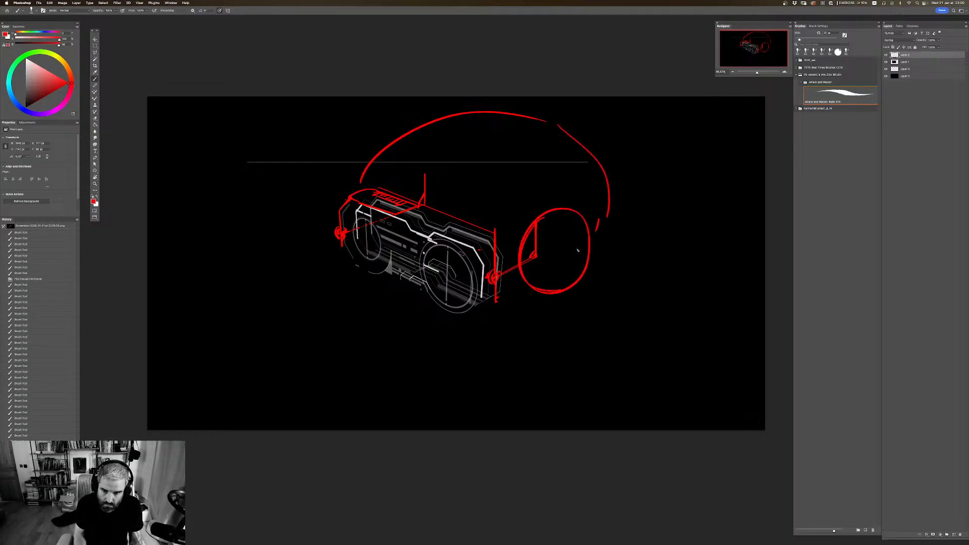
mouse_move(565, 247)
left_mouse_down()
mouse_move(578, 237)
mouse_move(575, 224)
left_mouse_up()
mouse_move(597, 207)
left_mouse_down()
mouse_move(585, 257)
mouse_move(484, 310)
left_mouse_up()
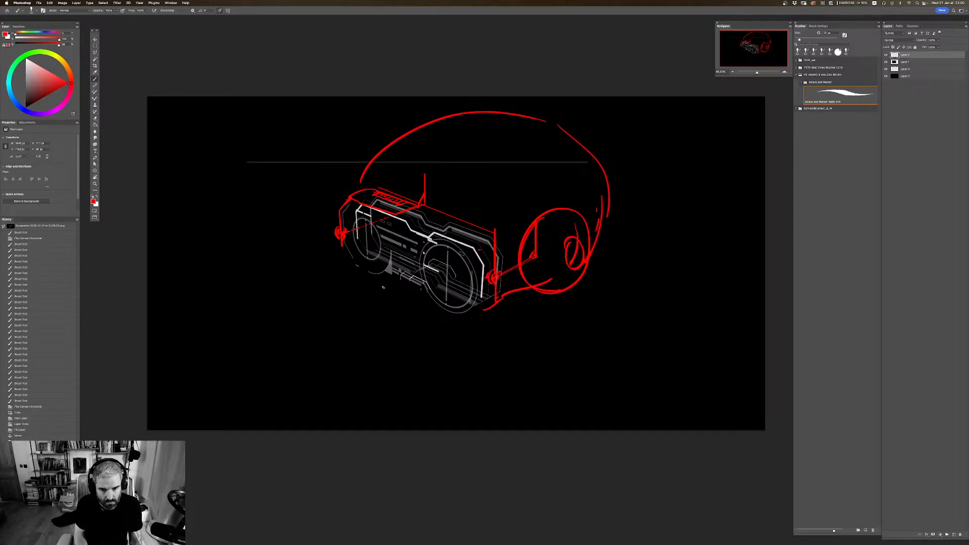
Step: Sketch a tapered mouthpiece below the goggles with a curved lower edge, a side face and a vertical centre line
mouse_move(371, 274)
left_mouse_down()
mouse_move(361, 335)
mouse_move(388, 359)
mouse_move(441, 335)
mouse_move(443, 318)
mouse_move(426, 362)
left_mouse_up()
left_click_drag(440, 325, 425, 373)
mouse_move(382, 274)
left_mouse_down()
mouse_move(432, 304)
mouse_move(416, 360)
left_mouse_up()
left_click_drag(418, 360, 438, 323)
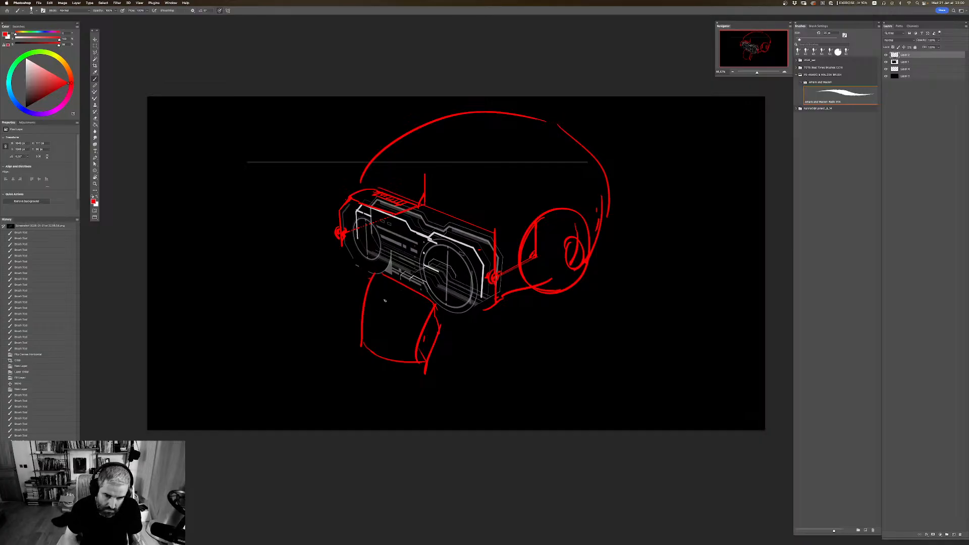
left_click_drag(404, 284, 382, 362)
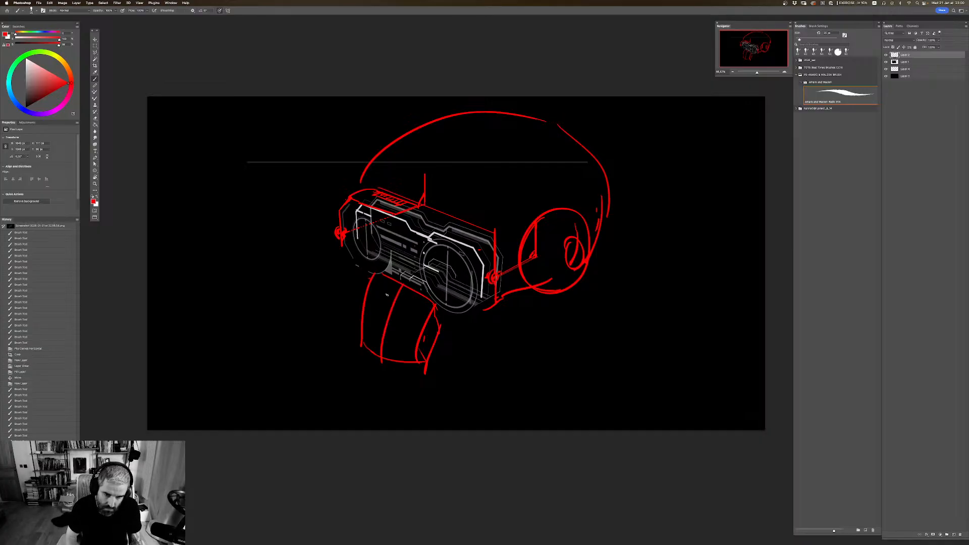
Step: Add a small bracket shape and short dots at the mouthpiece's upper edge, just below the goggles
left_click_drag(385, 293, 406, 304)
mouse_move(403, 305)
left_mouse_down()
mouse_move(411, 292)
mouse_move(393, 288)
left_mouse_up()
left_click_drag(417, 296, 418, 298)
left_click_drag(420, 299, 422, 302)
Step: Draw a curved headband from the top of the ear cup up and forward across the head dome
scroll(530, 311, "down", 1)
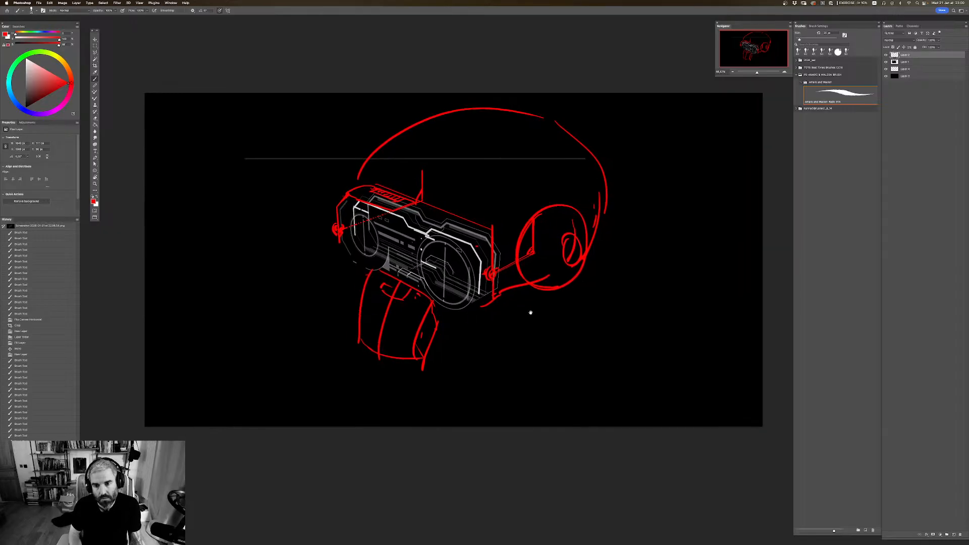
scroll(529, 311, "right", 1)
left_click_drag(543, 206, 529, 168)
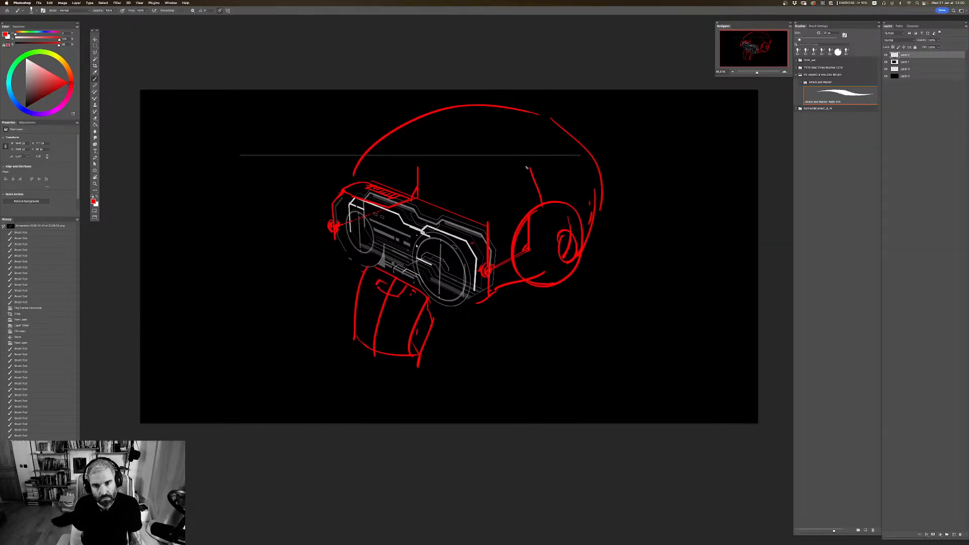
left_click_drag(529, 169, 445, 121)
mouse_move(540, 187)
left_mouse_down()
mouse_move(542, 222)
mouse_move(556, 219)
mouse_move(537, 198)
mouse_move(529, 148)
left_mouse_up()
Step: Flip the canvas horizontally and draw a small zigzag at the foot of the mouthpiece's centre line
key("super+shift+h")
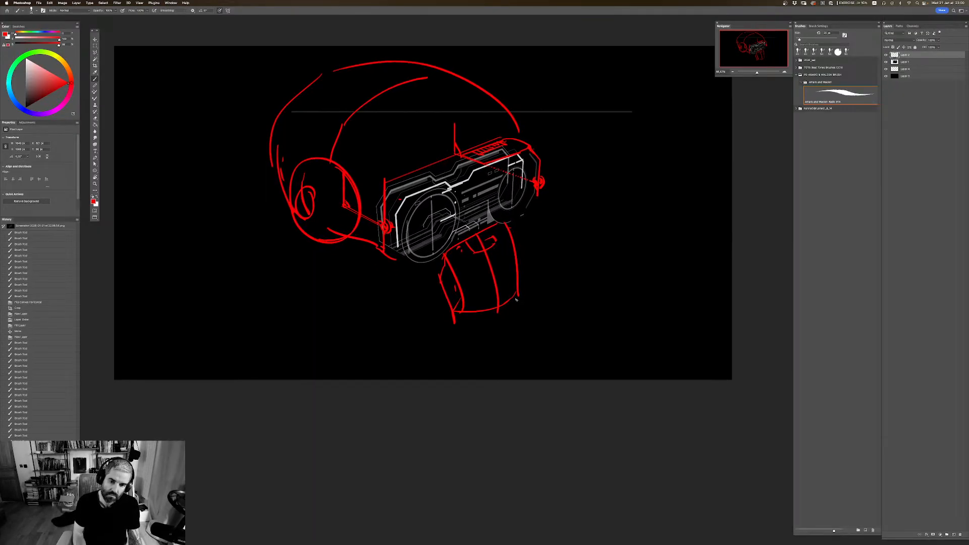
left_click_drag(500, 300, 491, 299)
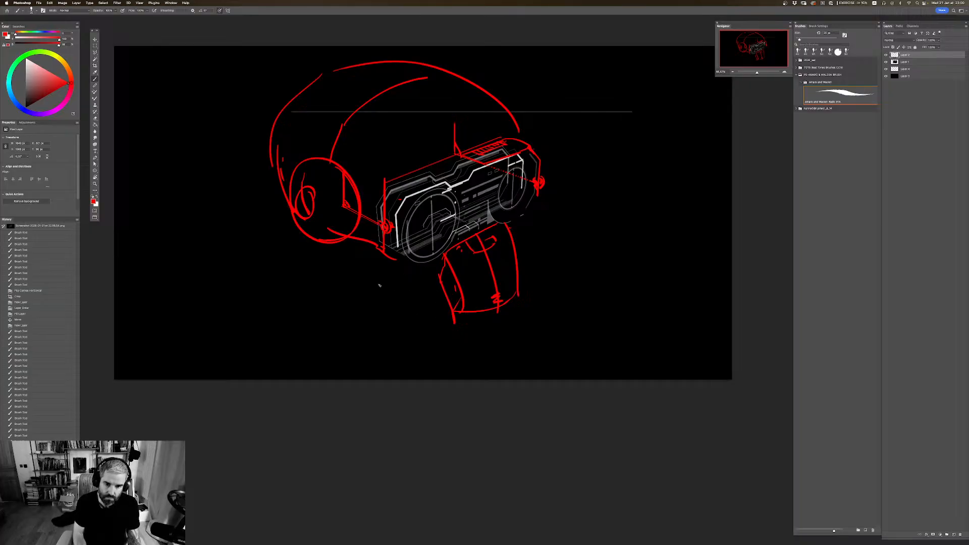
Step: Sketch a round filter on each side of the mouthpiece, with double outlines and diagonal strokes inside
mouse_move(406, 277)
left_mouse_down()
mouse_move(383, 325)
mouse_move(444, 311)
left_mouse_up()
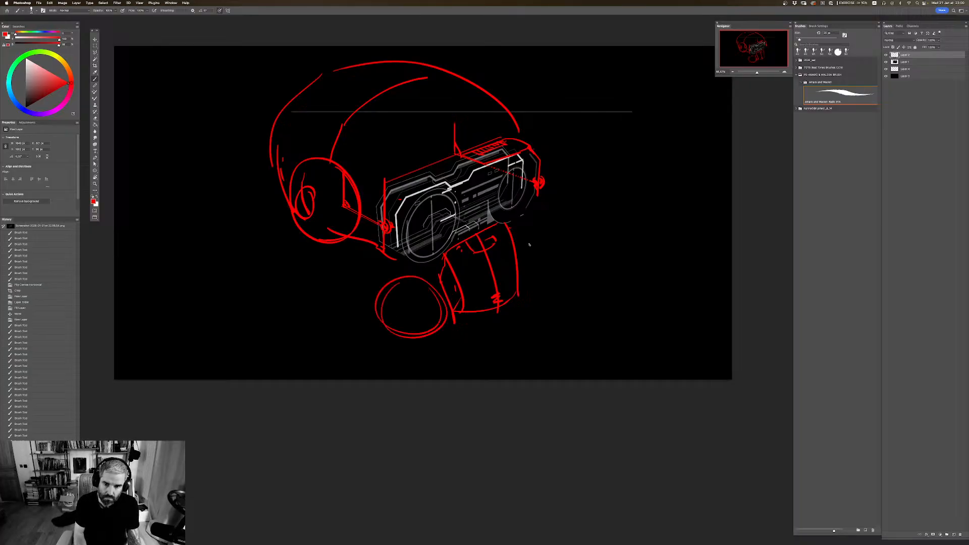
mouse_move(552, 247)
left_mouse_down()
mouse_move(550, 292)
mouse_move(554, 275)
left_mouse_up()
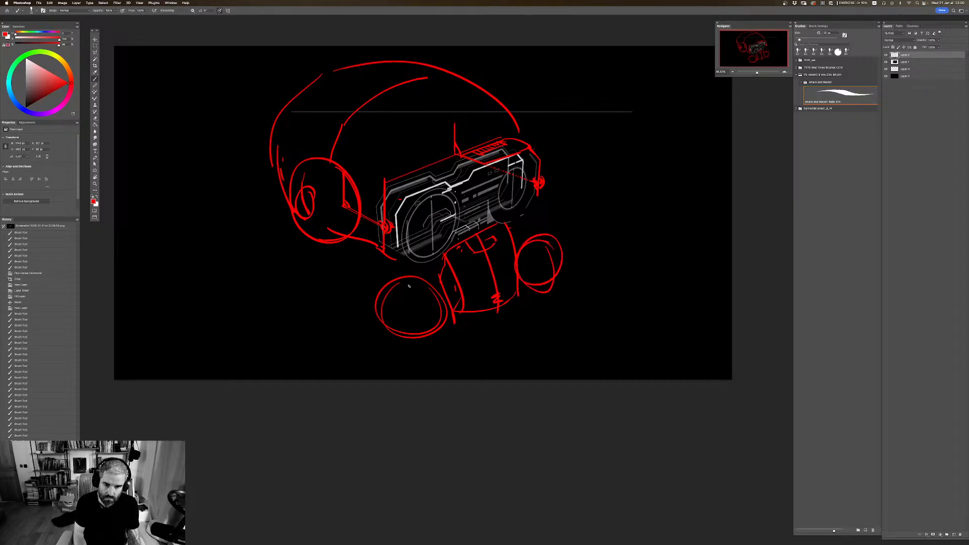
mouse_move(411, 282)
left_mouse_down()
mouse_move(432, 326)
mouse_move(425, 277)
left_mouse_up()
left_click_drag(406, 320, 432, 283)
left_click_drag(527, 283, 550, 242)
Step: Draw the filter casings and a ribbed hose running from the left filter back to below the ear cup
mouse_move(374, 257)
left_mouse_down()
mouse_move(357, 274)
mouse_move(388, 328)
left_mouse_up()
left_click_drag(354, 273, 350, 289)
mouse_move(354, 248)
left_mouse_down()
mouse_move(330, 269)
mouse_move(295, 250)
left_mouse_up()
mouse_move(285, 211)
left_mouse_down()
mouse_move(277, 247)
mouse_move(287, 271)
mouse_move(381, 314)
left_mouse_up()
mouse_move(527, 206)
left_mouse_down()
mouse_move(566, 243)
mouse_move(545, 277)
mouse_move(525, 281)
left_mouse_up()
Step: Draw short connecting strokes along the goggles' lower edge on both sides of the mouthpiece
mouse_move(438, 261)
left_mouse_down()
mouse_move(437, 275)
mouse_move(422, 263)
left_mouse_up()
left_click_drag(411, 266, 437, 259)
left_click_drag(496, 221, 525, 205)
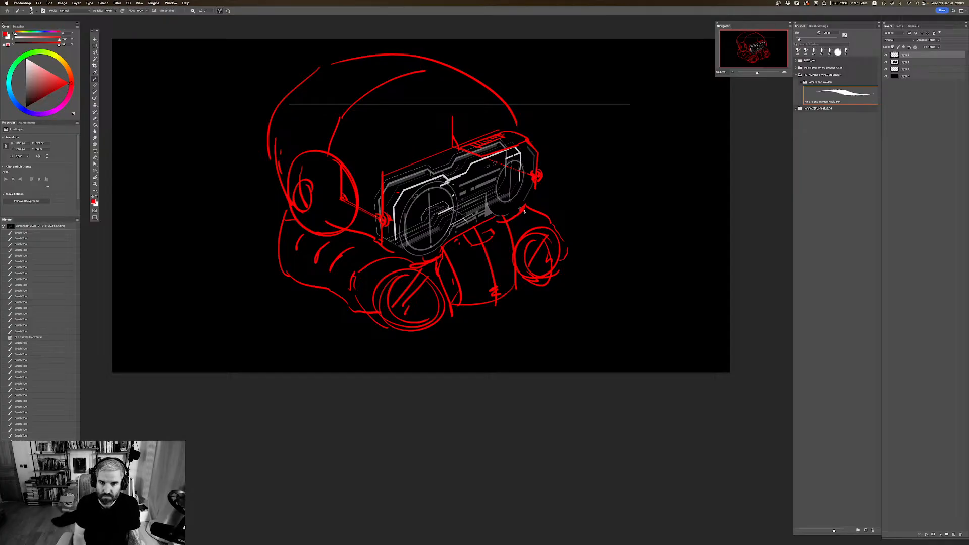
Step: Lasso the filters and hose around the mouthpiece and delete them from the sketch layer
left_click_drag(601, 210, 624, 220)
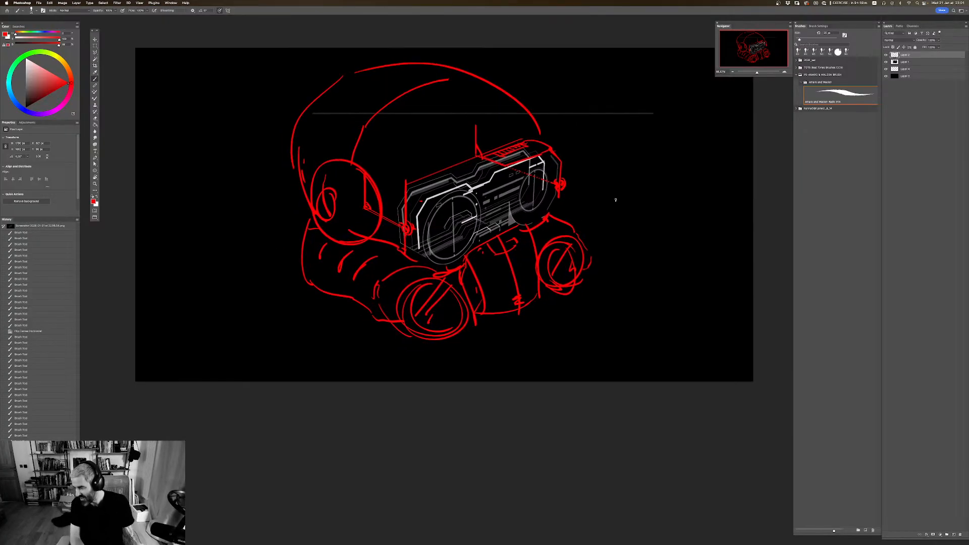
mouse_move(574, 279)
left_mouse_down()
mouse_move(584, 290)
mouse_move(552, 295)
left_mouse_up()
key("l")
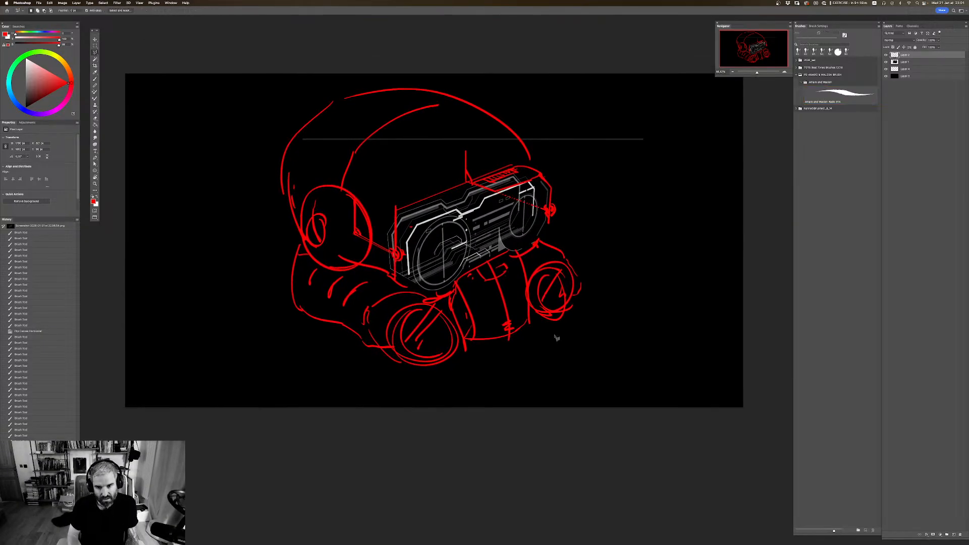
mouse_move(569, 338)
left_mouse_down()
mouse_move(555, 230)
mouse_move(531, 259)
mouse_move(531, 331)
mouse_move(465, 348)
mouse_move(415, 287)
mouse_move(337, 274)
mouse_move(297, 248)
mouse_move(292, 375)
mouse_move(533, 393)
mouse_move(580, 320)
mouse_move(571, 331)
left_mouse_up()
key("BackSpace")
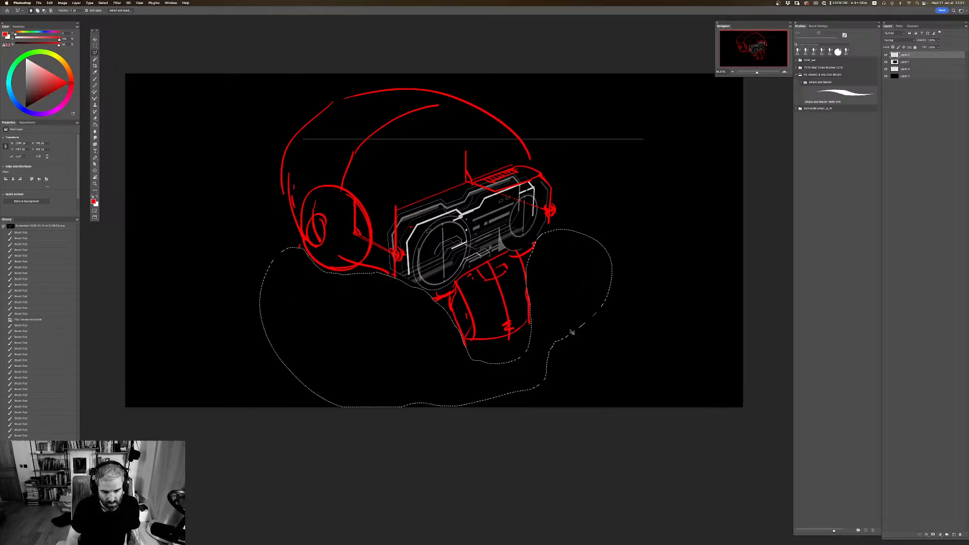
key("super+d")
Step: Flip the canvas horizontally, and scale down and reposition the three layers above the black background together
mouse_move(578, 288)
left_mouse_down()
mouse_move(586, 322)
mouse_move(571, 272)
left_mouse_up()
key("super+shift+h")
left_click(917, 70, "shift")
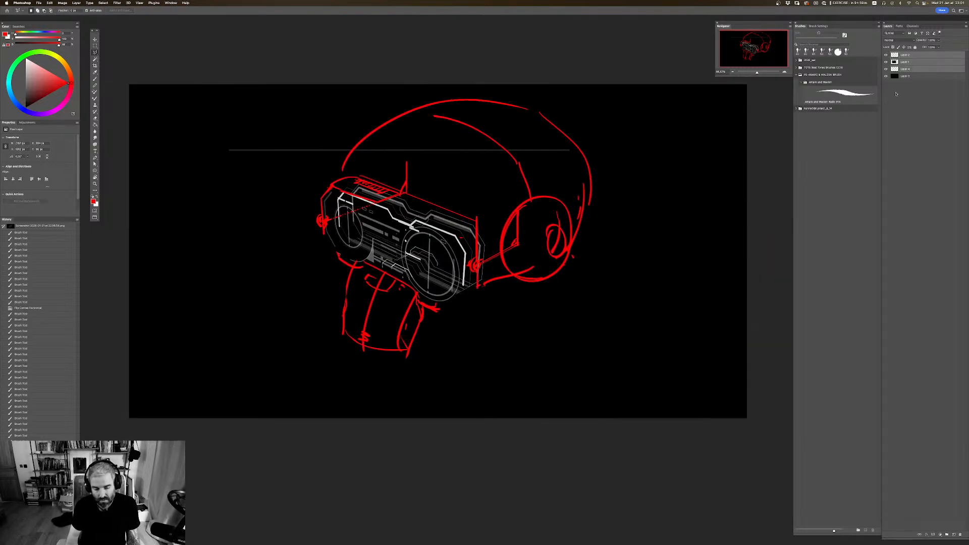
key("super+t")
left_click_drag(591, 99, 528, 150)
mouse_move(492, 225)
left_mouse_down()
mouse_move(545, 226)
mouse_move(530, 231)
mouse_move(577, 212)
mouse_move(563, 230)
left_mouse_up()
key("Return")
Step: Select the layer just above the black background, check the goggle screenshot's visibility, and hide the red sketch layer
key("super+plus")
left_click_drag(486, 224, 510, 224)
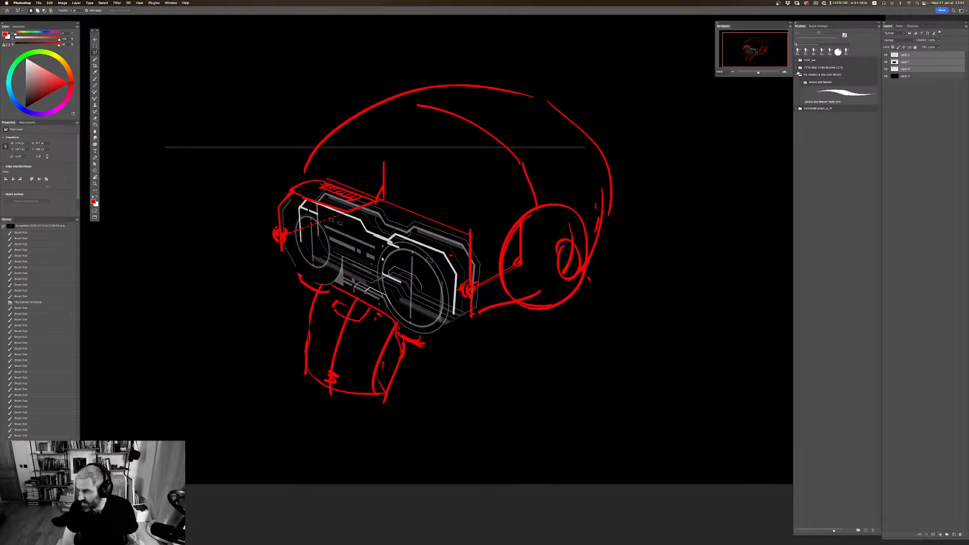
left_click(916, 69)
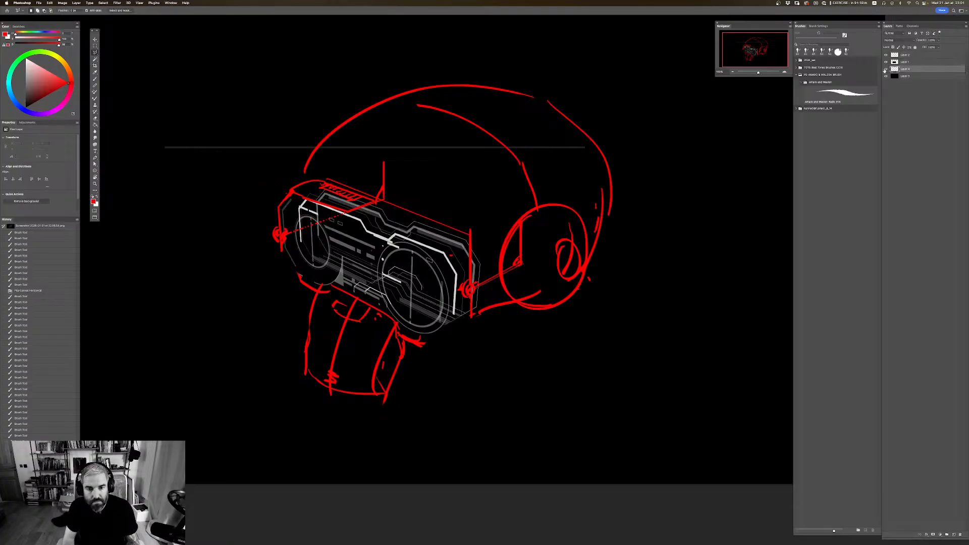
left_click(886, 61)
left_click(886, 62)
left_click(886, 54)
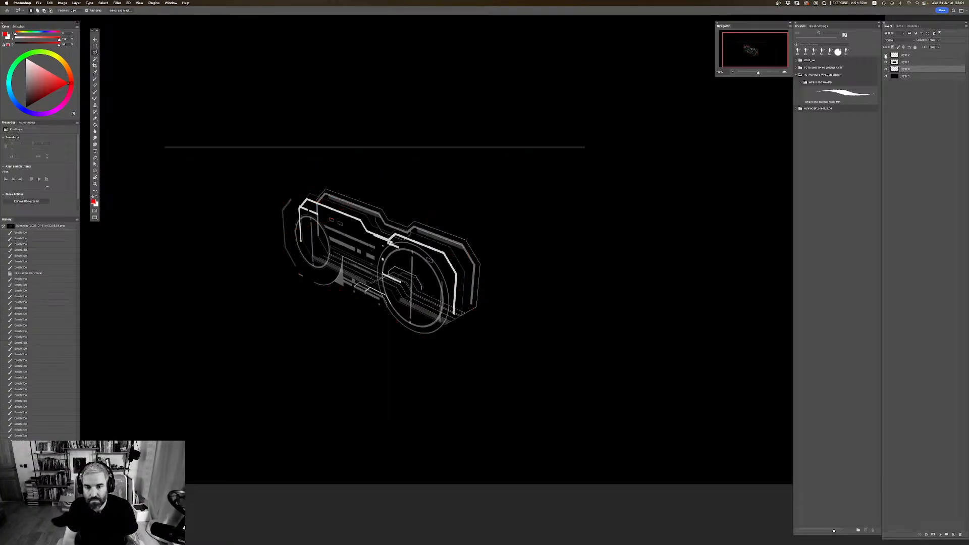
Step: Show the red sketch layer and delete the faint horizontal line above the goggles from the goggle screenshot layer
left_click(885, 54)
left_click(903, 61)
key("m")
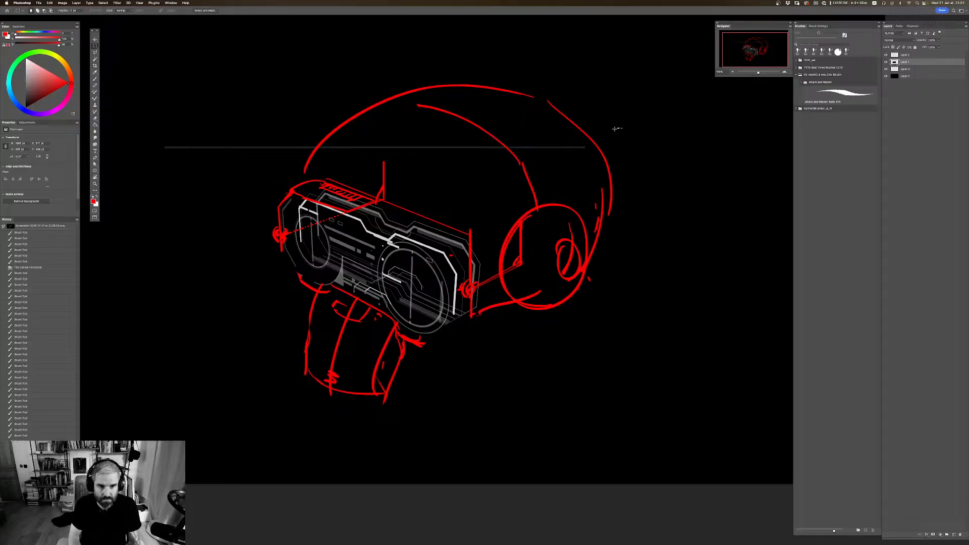
left_click_drag(622, 128, 137, 157)
key("Delete")
key("super+d")
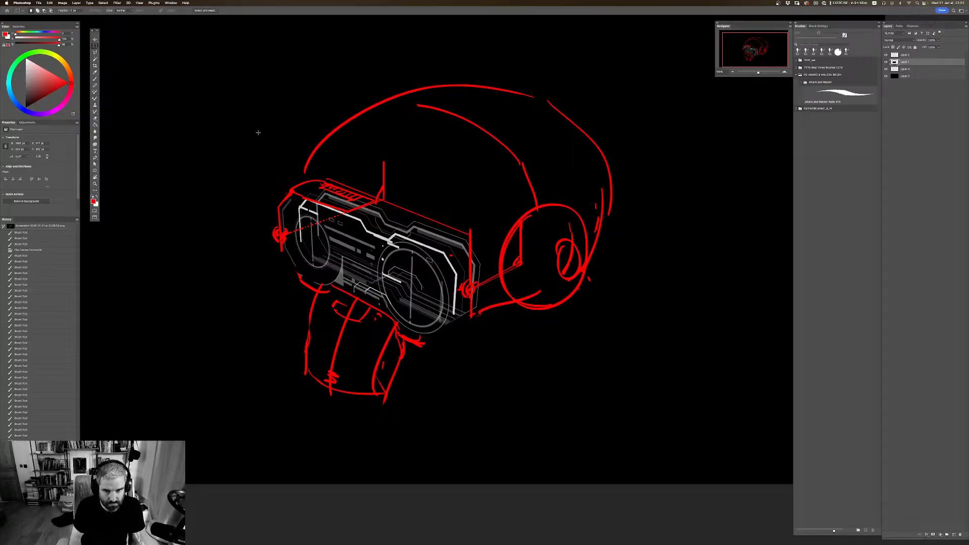
left_click_drag(523, 222, 526, 221)
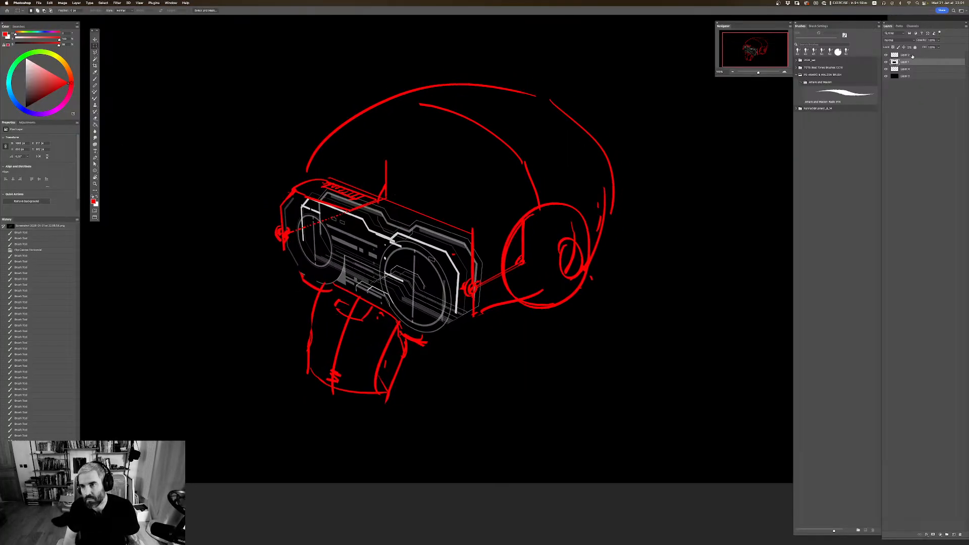
Step: Check the red sketch layer's visibility and fully desaturate the goggle screenshot layer with Hue/Saturation
left_click(885, 56)
left_click(885, 56)
key("super+u")
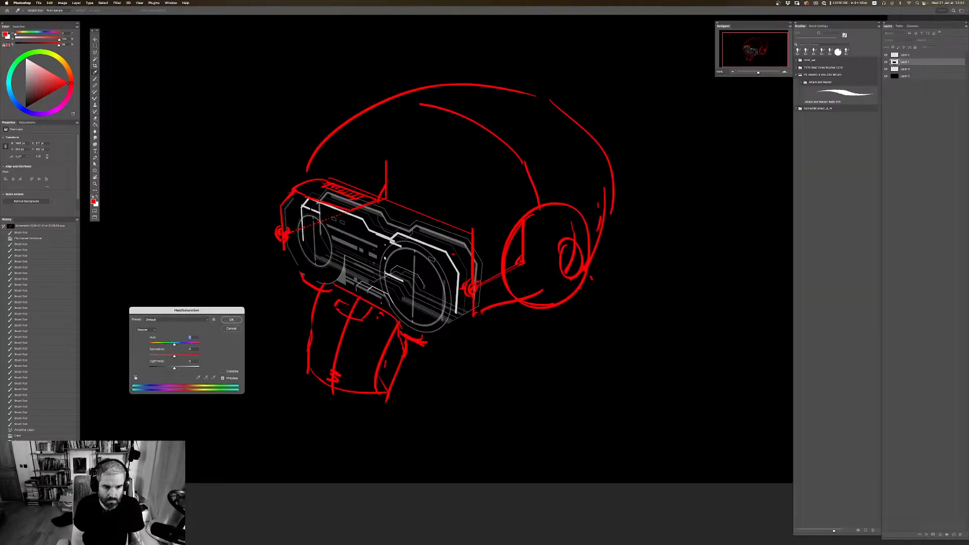
left_click_drag(158, 356, 149, 356)
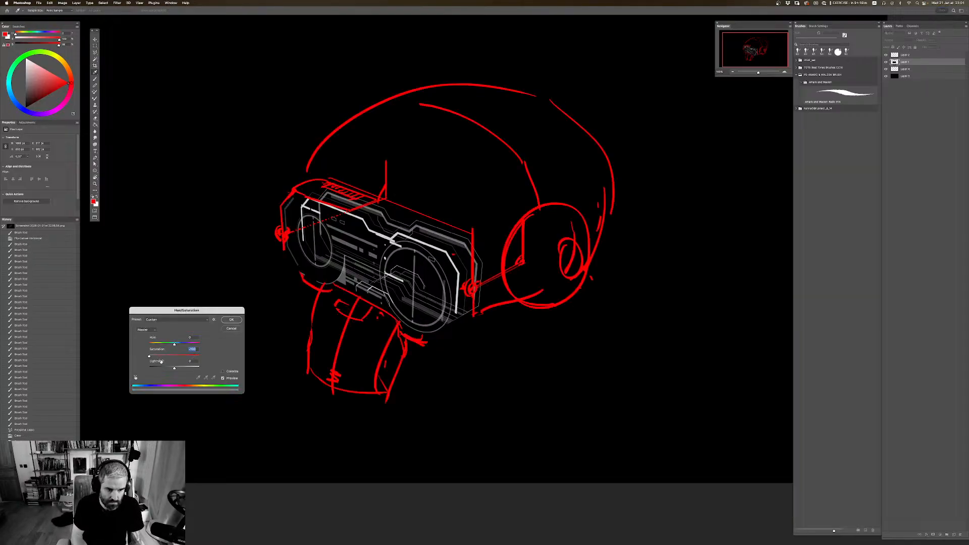
left_click(231, 319)
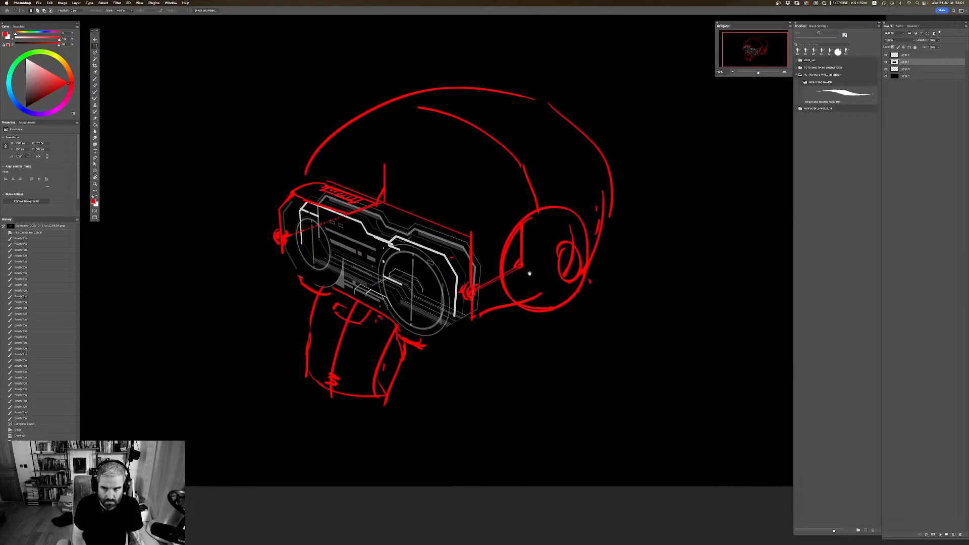
Step: Select the red sketch layer and turn it dark grey with Hue/Saturation by setting saturation to -100 and lowering the lightness
left_click(885, 56)
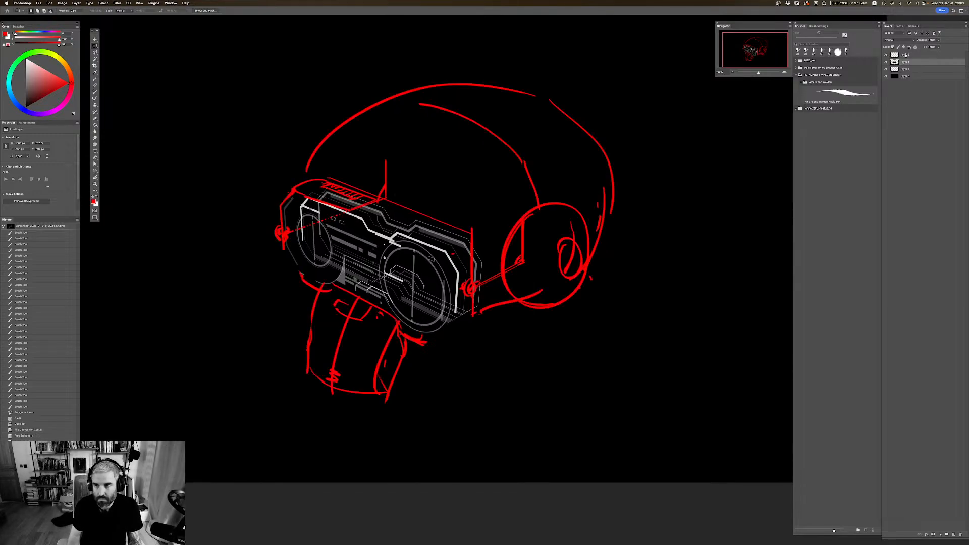
left_click(906, 54)
key("super+u")
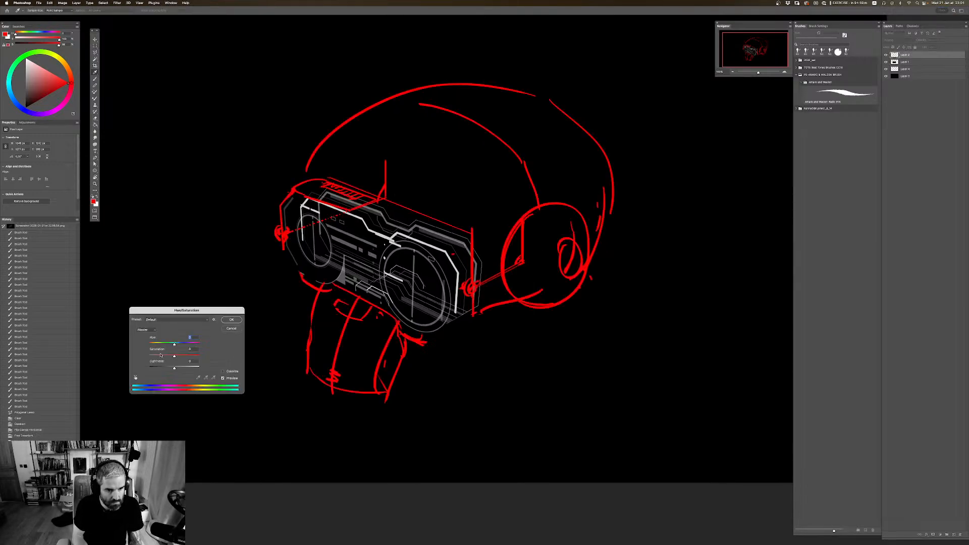
mouse_move(161, 356)
left_mouse_down()
mouse_move(147, 356)
mouse_move(161, 370)
left_mouse_up()
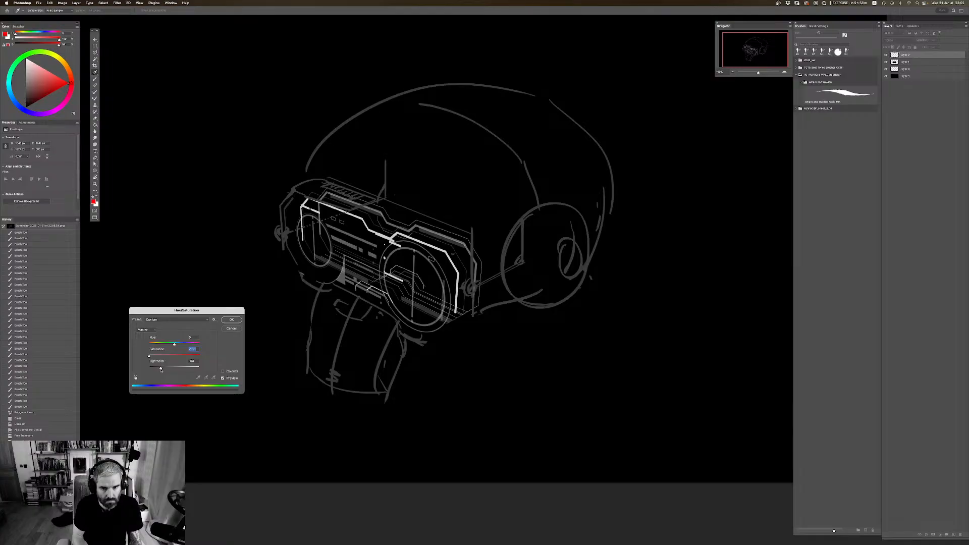
left_click(231, 319)
mouse_move(490, 280)
left_mouse_down()
mouse_move(526, 240)
mouse_move(503, 276)
mouse_move(487, 287)
mouse_move(486, 277)
left_mouse_up()
Step: Sample the sketch's dark grey as the brush colour and add contour strokes around and inside the ear cup
key("b")
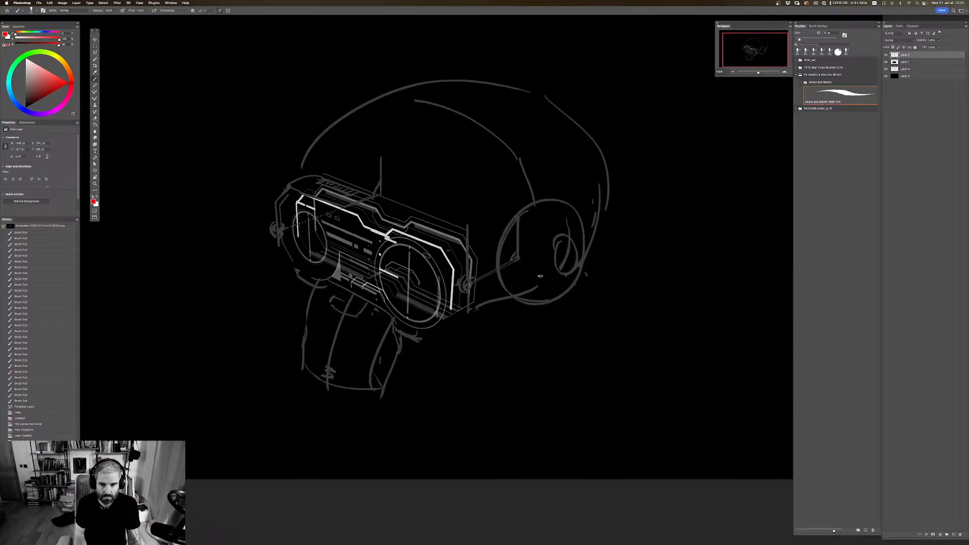
left_click(573, 266, "alt")
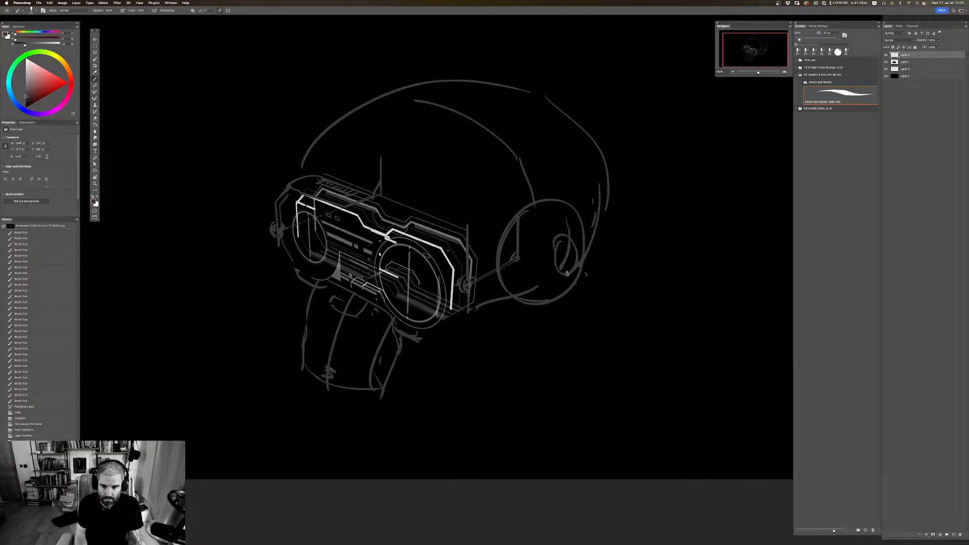
left_click_drag(568, 273, 564, 292)
mouse_move(564, 236)
left_mouse_down()
mouse_move(560, 214)
mouse_move(510, 204)
left_mouse_up()
mouse_move(514, 308)
left_mouse_down()
mouse_move(514, 266)
mouse_move(498, 255)
left_mouse_up()
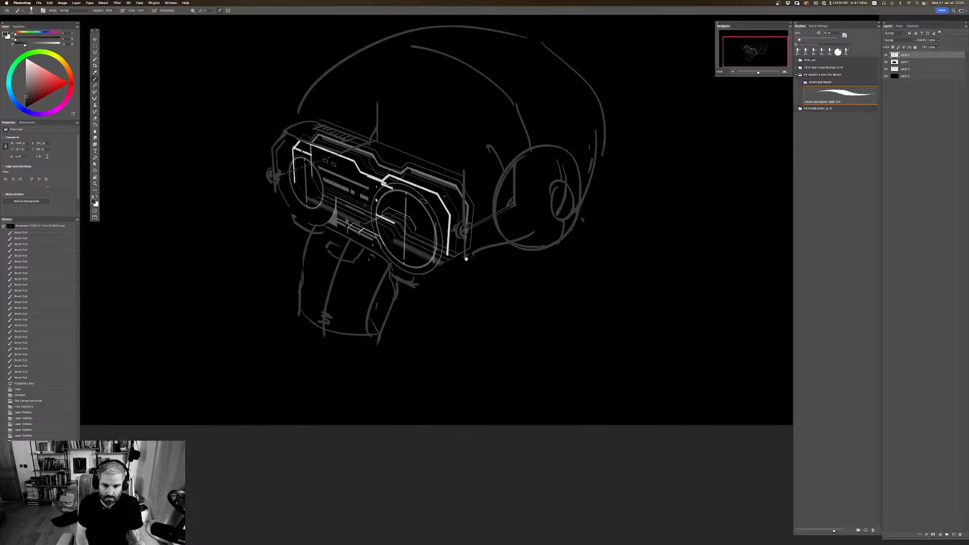
Step: Sketch the neck below the goggles with two side contours and short curved fold lines between them
left_click_drag(425, 313, 456, 318)
mouse_move(426, 322)
left_mouse_down()
mouse_move(456, 335)
mouse_move(448, 345)
left_mouse_up()
left_click_drag(469, 257, 448, 370)
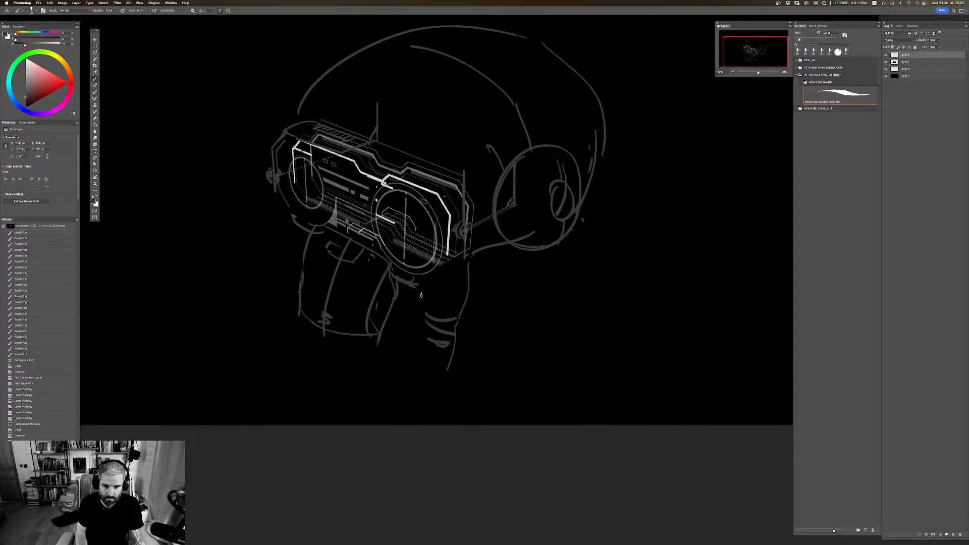
left_click_drag(416, 286, 420, 360)
Step: Reinforce the mouthpiece's lower edge, hatch its side, and thicken the jawline connecting it to the ear cup
mouse_move(305, 324)
left_mouse_down()
mouse_move(323, 348)
mouse_move(365, 343)
mouse_move(309, 332)
mouse_move(318, 332)
left_mouse_up()
mouse_move(374, 344)
left_mouse_down()
mouse_move(369, 329)
mouse_move(389, 337)
left_mouse_up()
mouse_move(380, 340)
left_mouse_down()
mouse_move(412, 313)
mouse_move(419, 292)
mouse_move(410, 323)
left_mouse_up()
left_click_drag(399, 321, 411, 313)
left_click_drag(389, 317, 415, 287)
mouse_move(400, 288)
left_mouse_down()
mouse_move(413, 279)
mouse_move(407, 268)
left_mouse_up()
mouse_move(468, 264)
left_mouse_down()
mouse_move(422, 288)
mouse_move(471, 259)
left_mouse_up()
mouse_move(467, 238)
left_mouse_down()
mouse_move(470, 261)
mouse_move(425, 285)
mouse_move(460, 252)
mouse_move(520, 243)
mouse_move(493, 250)
mouse_move(522, 254)
mouse_move(570, 236)
mouse_move(497, 251)
left_mouse_up()
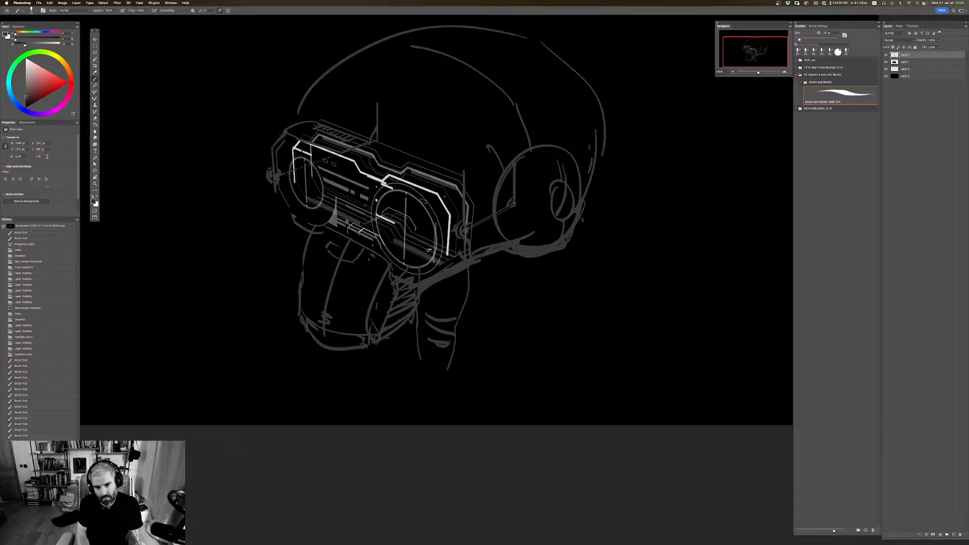
Step: Fill the neck with dark grey hatching and flip the canvas horizontally
mouse_move(439, 271)
left_mouse_down()
mouse_move(424, 340)
mouse_move(444, 328)
mouse_move(456, 345)
mouse_move(445, 365)
left_mouse_up()
mouse_move(488, 254)
left_mouse_down()
mouse_move(471, 283)
mouse_move(569, 279)
mouse_move(550, 269)
left_mouse_up()
key("super+shift+h")
Step: Add detail strokes to the mouthpiece's upper bracket and lower edge below the goggles
left_click(387, 259)
mouse_move(476, 279)
left_mouse_down()
mouse_move(452, 304)
mouse_move(437, 301)
mouse_move(512, 240)
mouse_move(460, 258)
mouse_move(492, 254)
left_mouse_up()
mouse_move(483, 270)
left_mouse_down()
mouse_move(510, 256)
mouse_move(497, 267)
mouse_move(501, 240)
mouse_move(512, 262)
mouse_move(506, 289)
left_mouse_up()
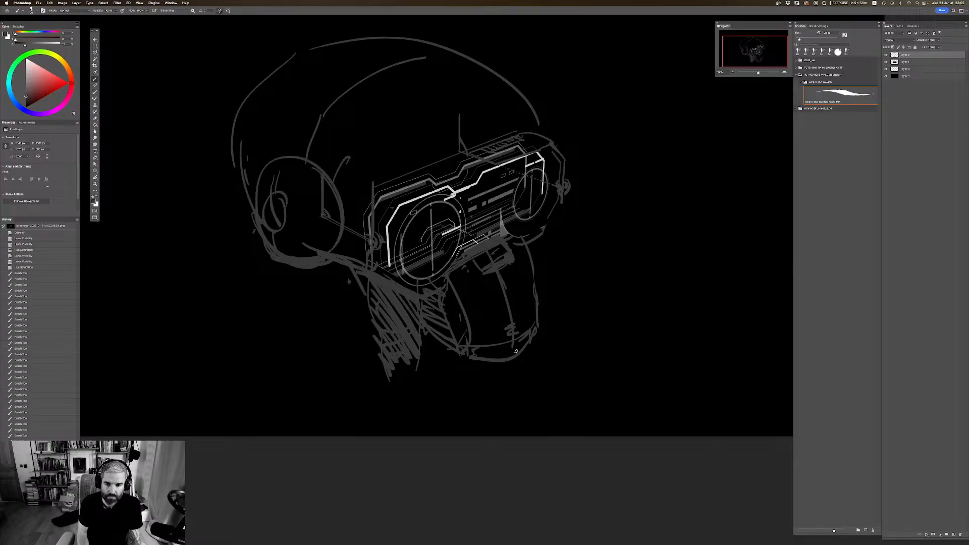
left_click(514, 348)
left_click_drag(550, 334, 549, 326)
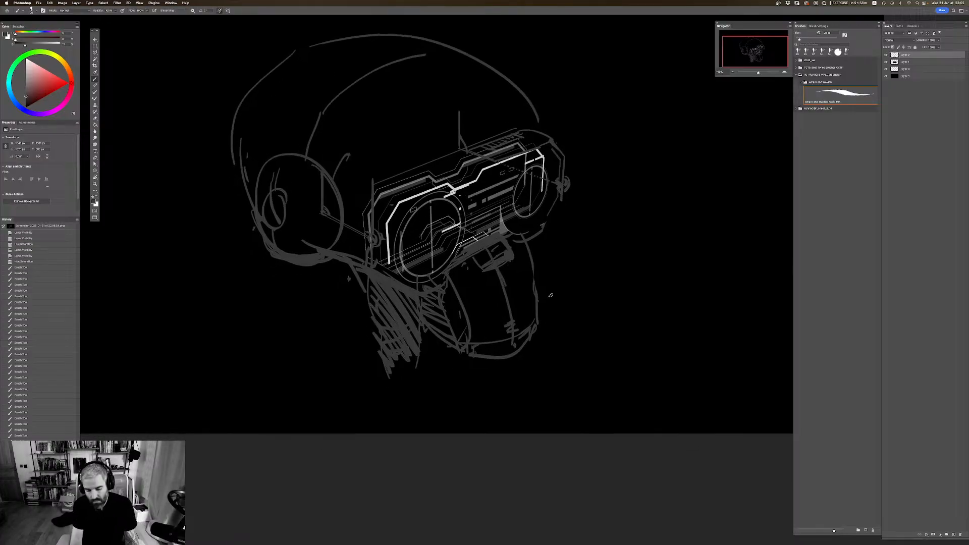
Step: Examine the whole headset sketch at reduced zoom, and return to the standard screen mode with floating windows
key("super+minus")
key("super+minus")
key("super+minus")
key("super+minus")
key("super+plus")
key("super+plus")
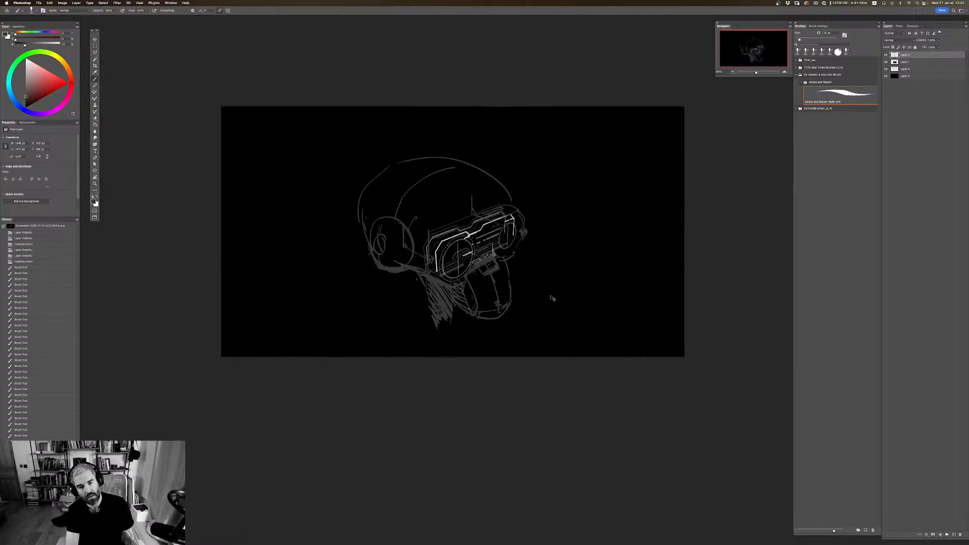
key("super+plus")
key("f")
key("f")
key("f")
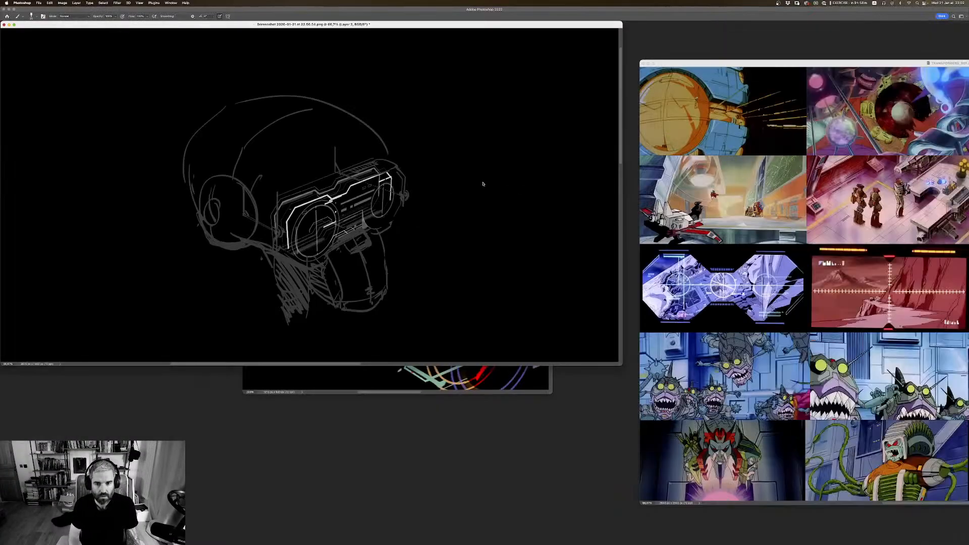
Step: Switch to After Effects and orbit the camera around the 3D goggle graphic to examine it from different angles
key("super+Tab")
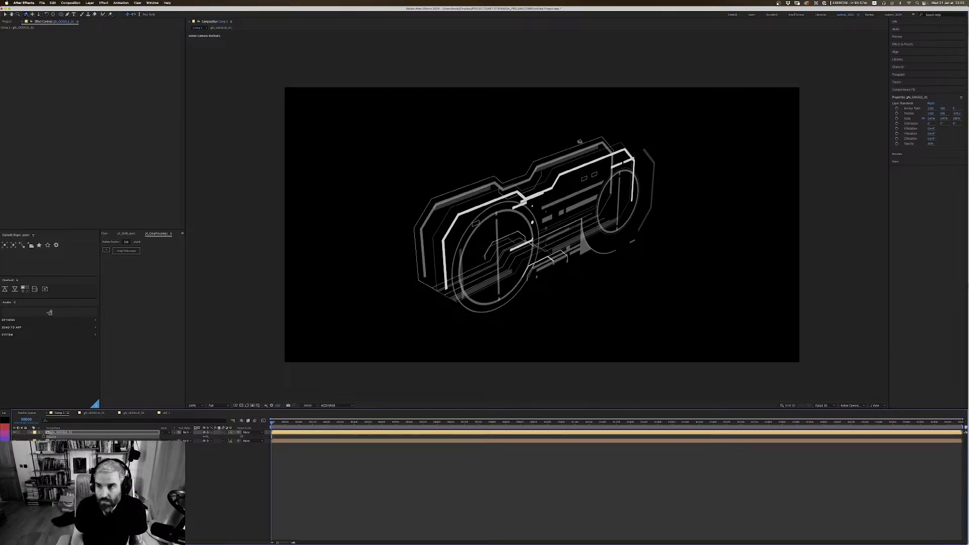
key("c")
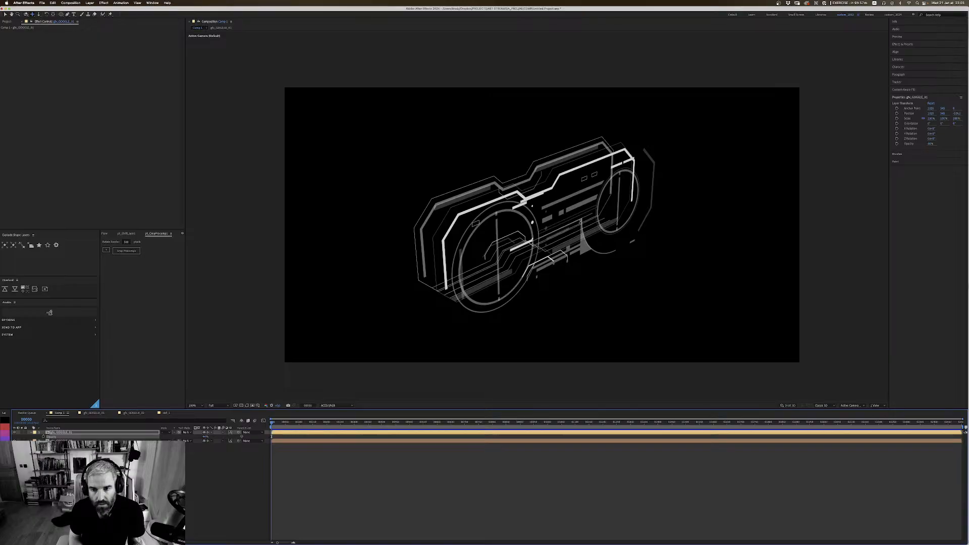
key("c")
left_click_drag(591, 231, 552, 223)
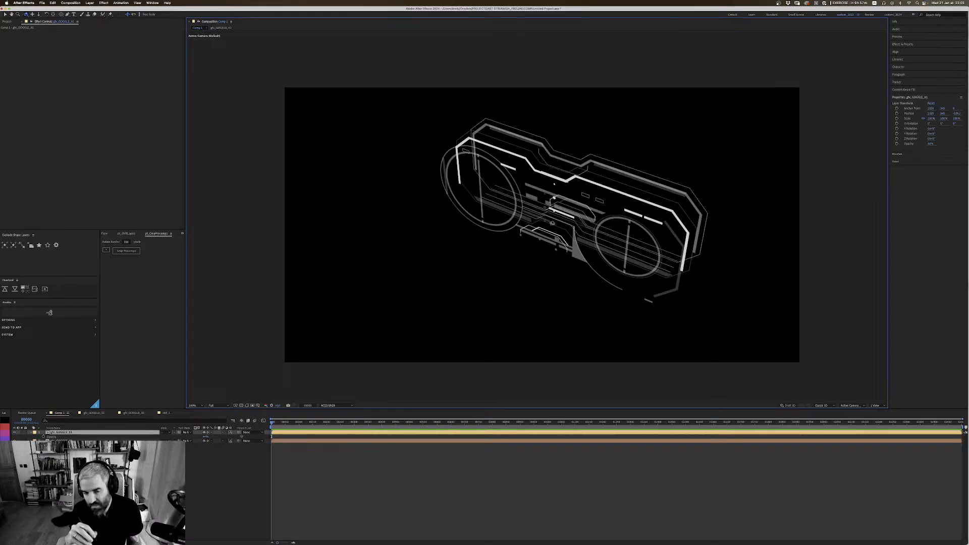
key("c")
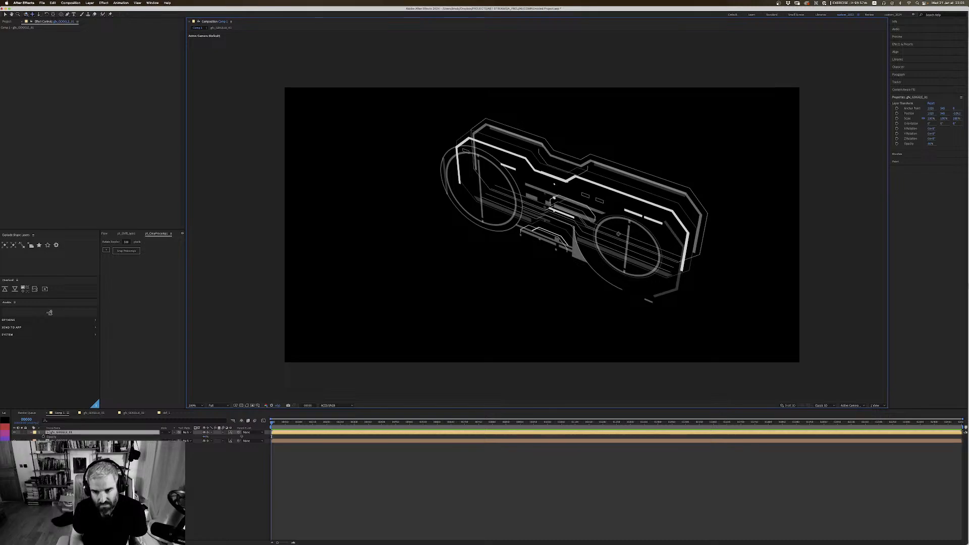
left_click_drag(591, 237, 617, 219)
key("1")
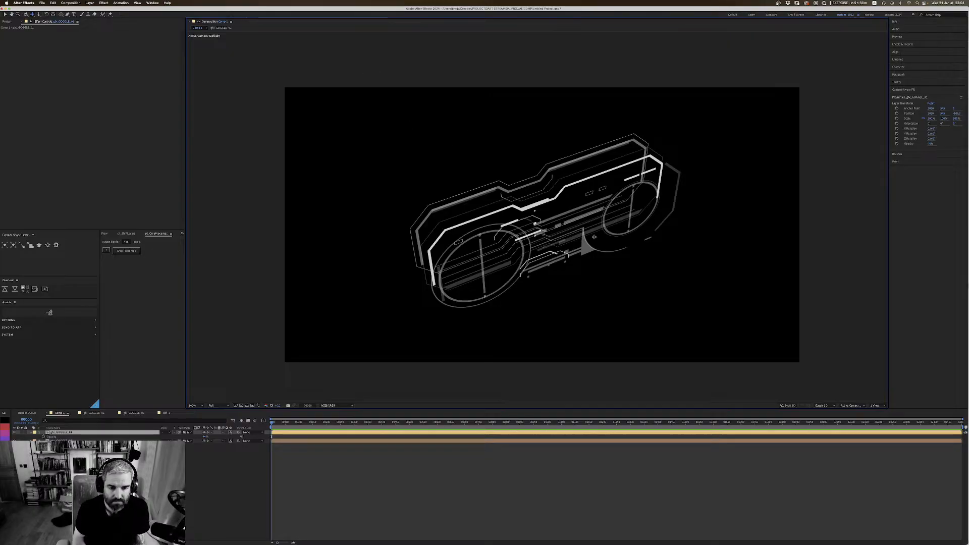
Step: Switch back to Photoshop and move the headset sketch window towards the middle of the workspace, partly over the reference images
key("super+Tab")
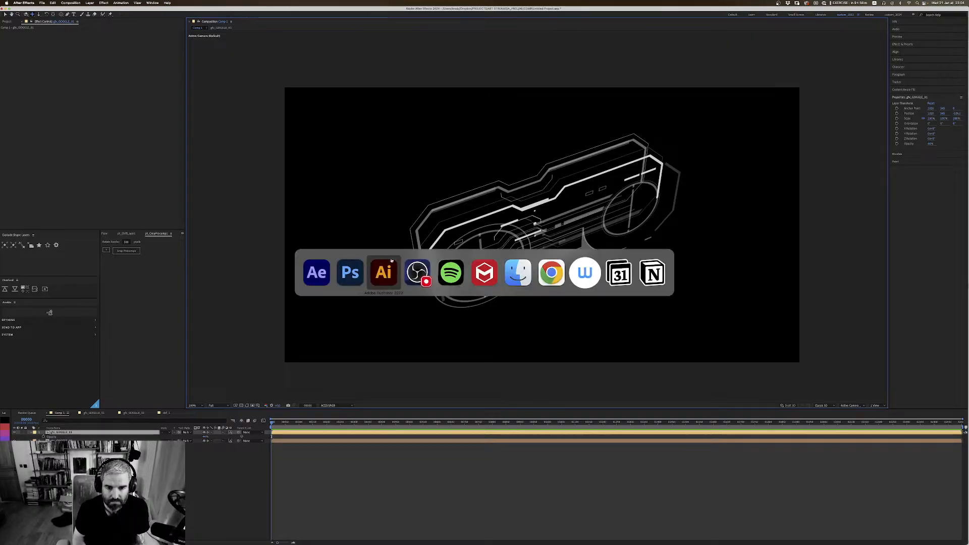
left_click(351, 273)
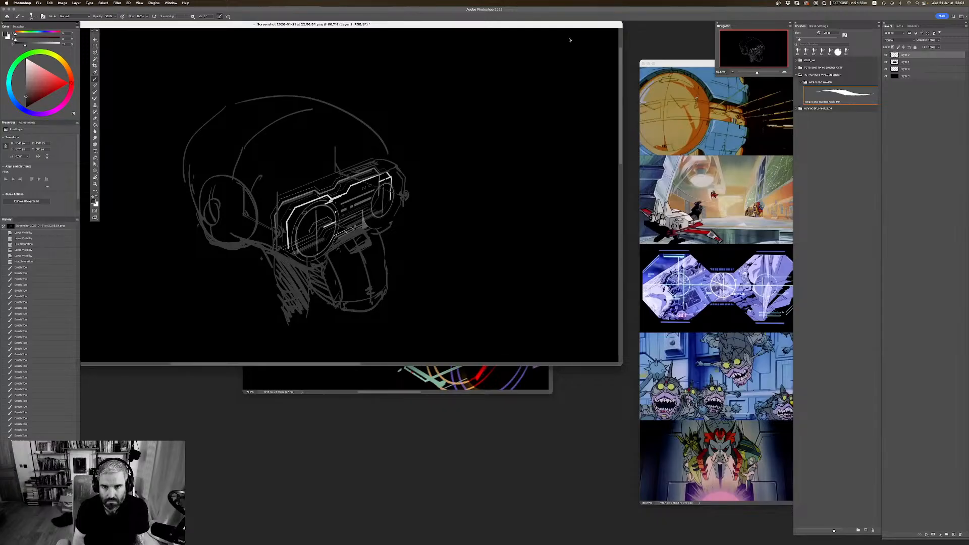
left_click_drag(565, 25, 722, 102)
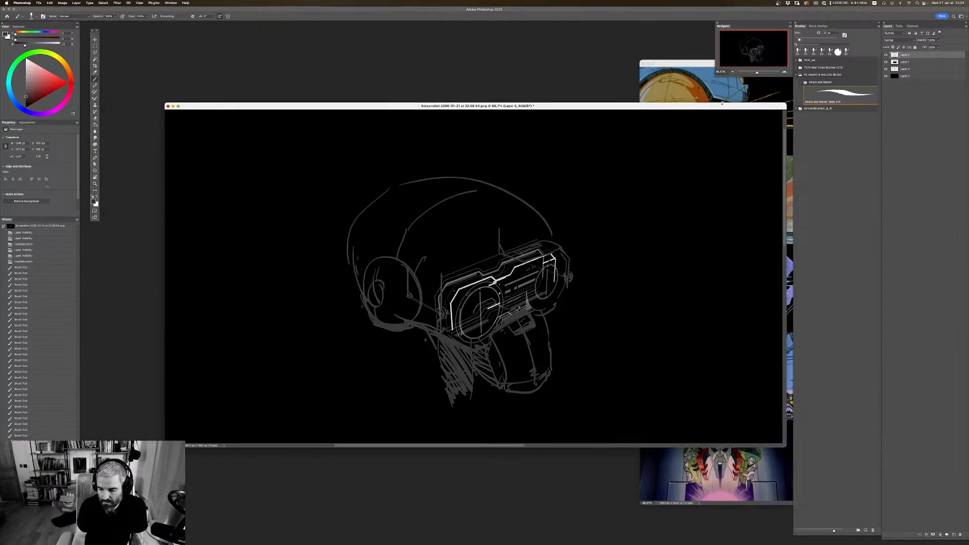